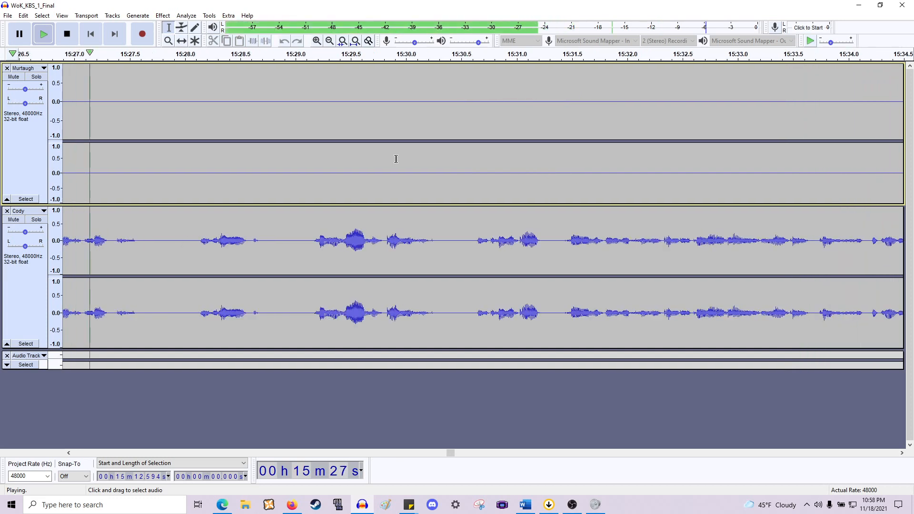
- Delete the short silent gap in both tracks near 15:21.4
{"action": "key", "text": "space"}
{"action": "scroll", "coordinate": [389, 161], "scroll_direction": "left", "scroll_amount": 20}
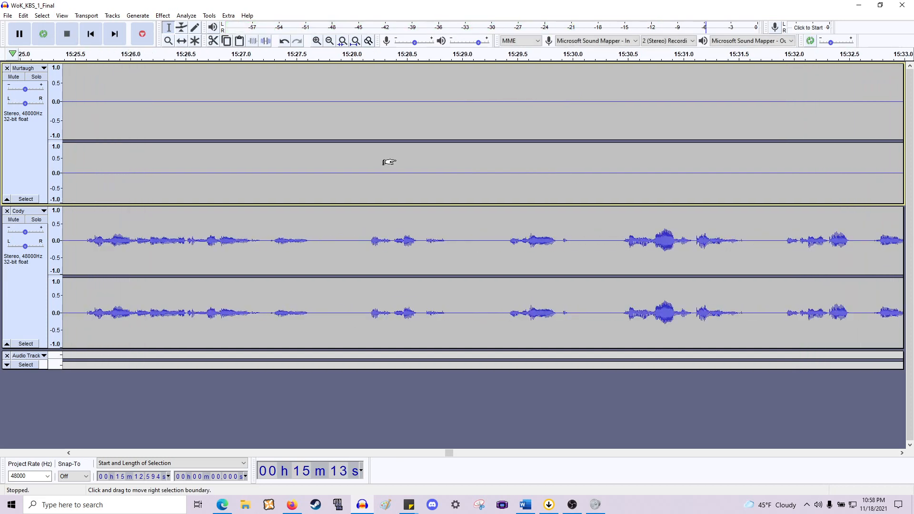
{"action": "scroll", "coordinate": [389, 161], "scroll_direction": "down", "scroll_amount": 2}
{"action": "scroll", "coordinate": [410, 176], "scroll_direction": "left", "scroll_amount": 4}
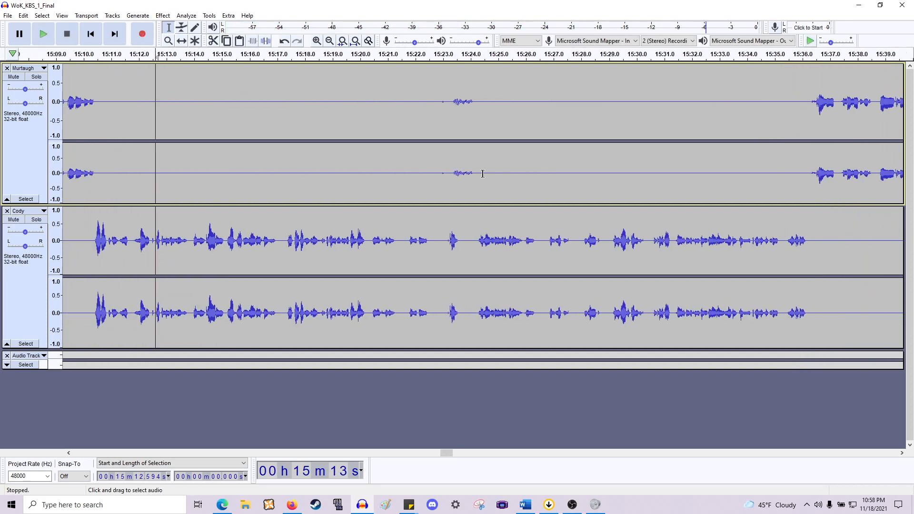
{"action": "left_click_drag", "start_coordinate": [498, 166], "coordinate": [396, 165]}
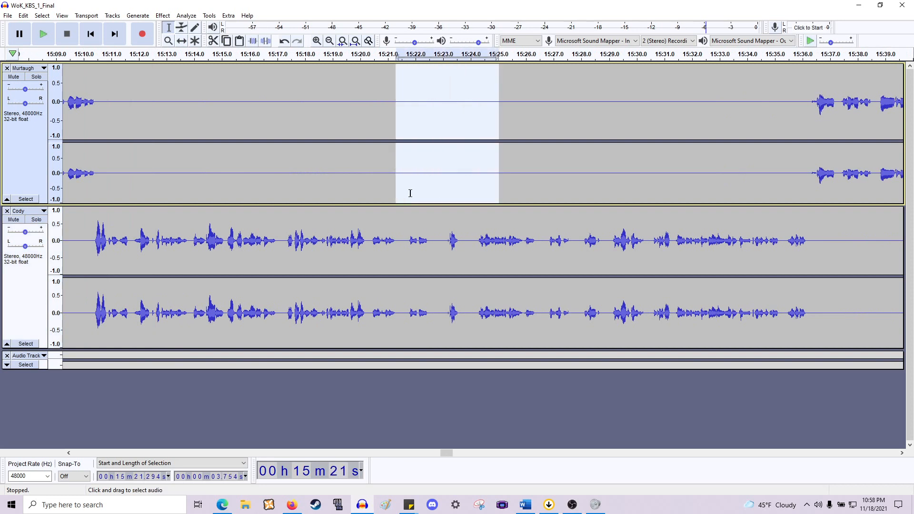
{"action": "left_click_drag", "start_coordinate": [407, 240], "coordinate": [399, 168]}
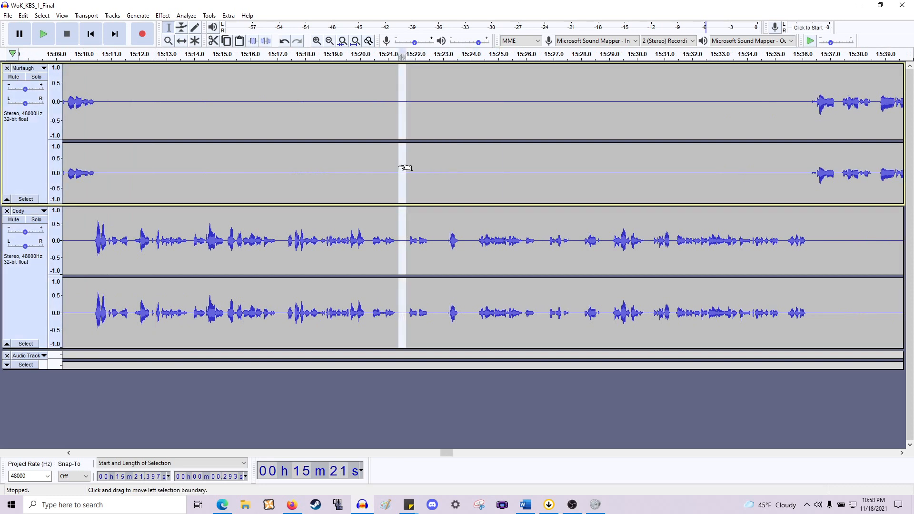
{"action": "key", "text": "Delete"}
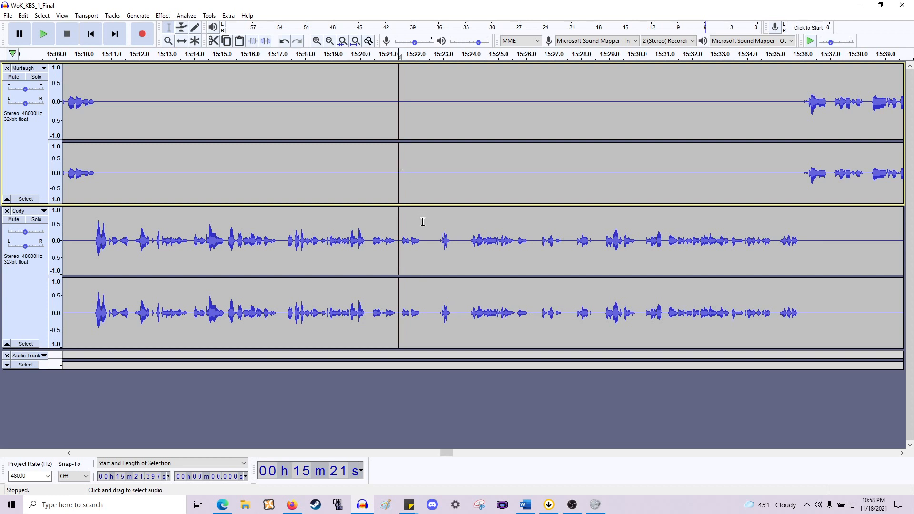
- Delete the two short pauses in the recording around 15:22.3 and 15:22.7
{"action": "left_click_drag", "start_coordinate": [424, 241], "coordinate": [440, 182]}
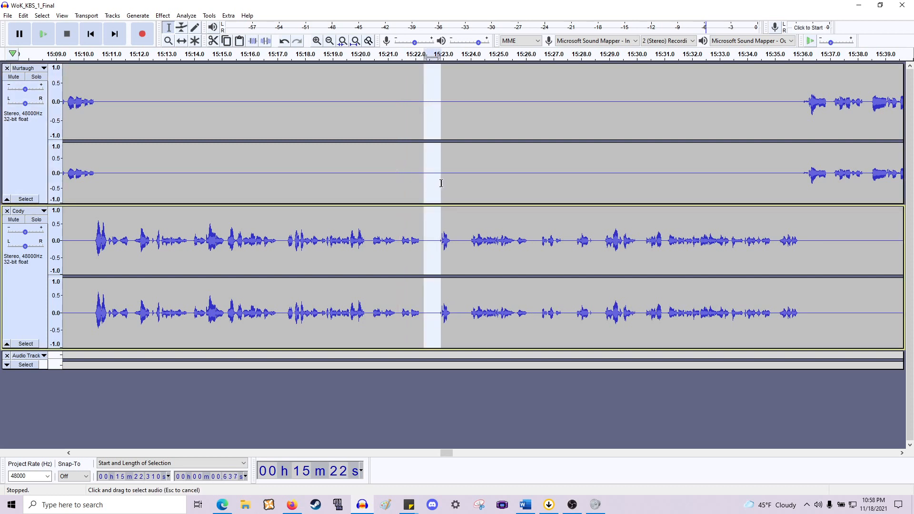
{"action": "scroll", "coordinate": [441, 182], "scroll_direction": "up", "scroll_amount": 2}
{"action": "key", "text": "Delete"}
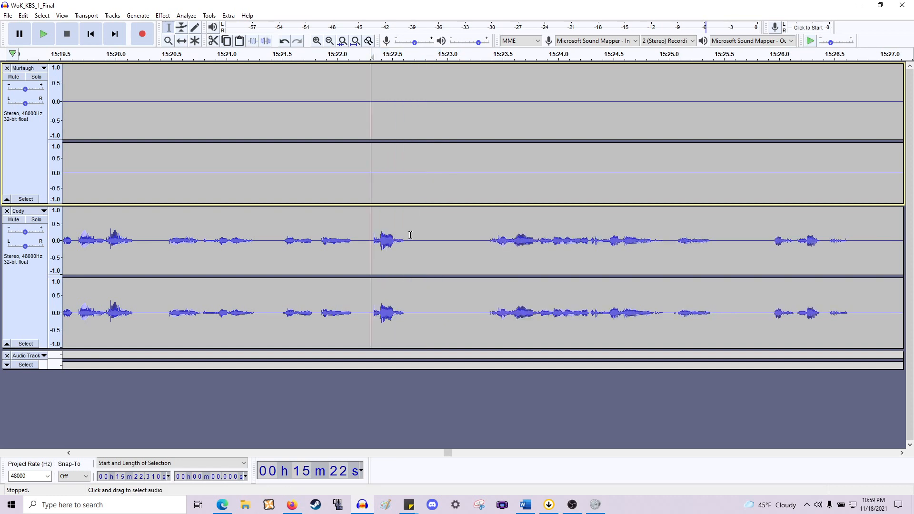
{"action": "left_click_drag", "start_coordinate": [410, 235], "coordinate": [481, 184]}
{"action": "key", "text": "Delete"}
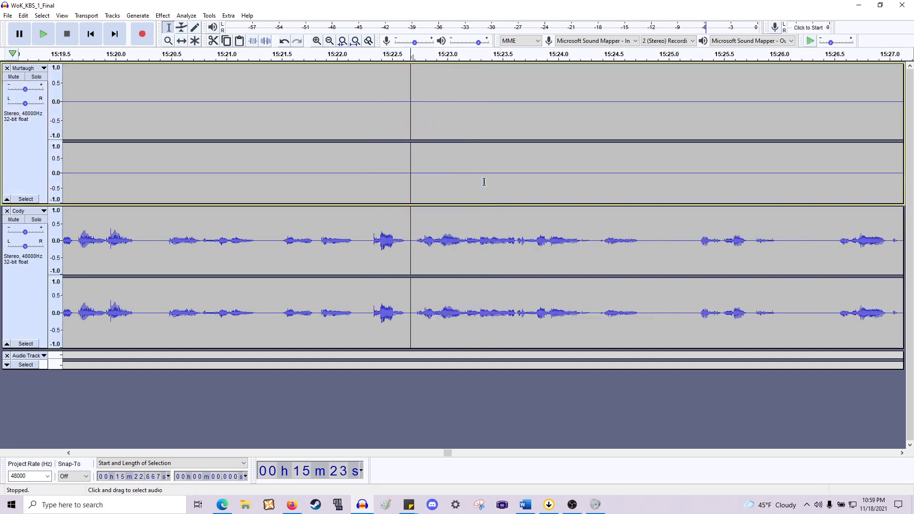
- Preview playback, then delete the pause in Cody's speech near 15:24.8
{"action": "key", "text": "space"}
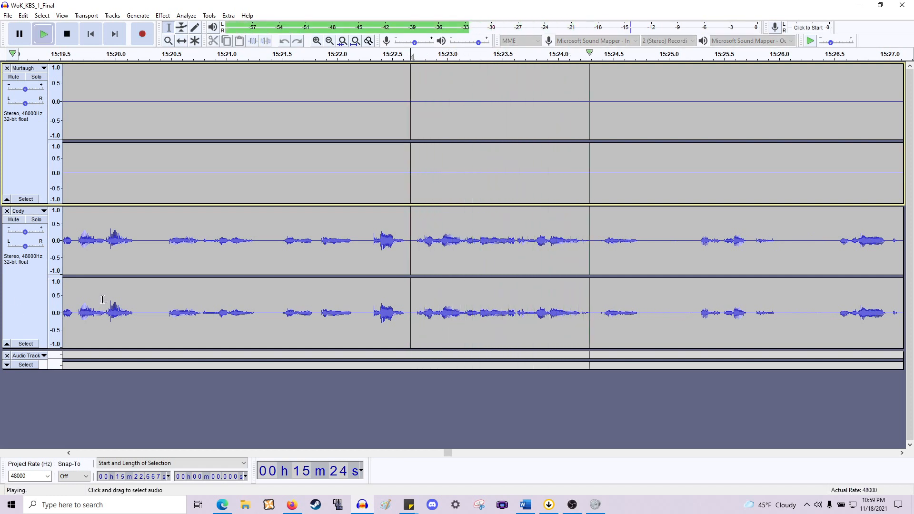
{"action": "key", "text": "space"}
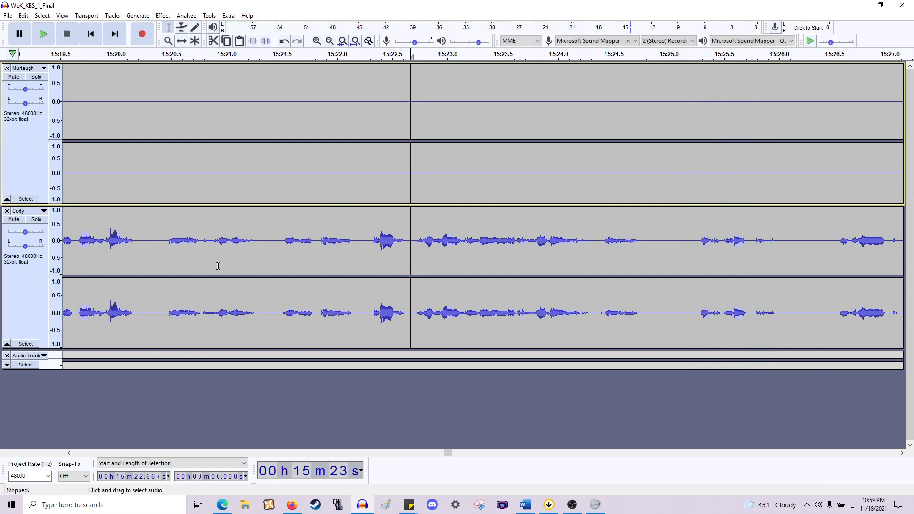
{"action": "left_click_drag", "start_coordinate": [642, 228], "coordinate": [684, 188]}
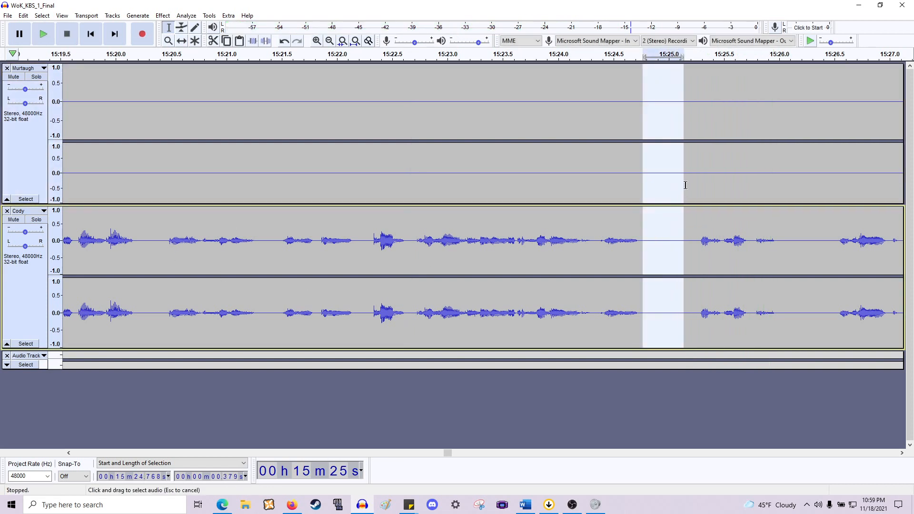
{"action": "key", "text": "Delete"}
- Delete the pauses in Cody's speech near 15:25.6 and 15:26.4
{"action": "scroll", "coordinate": [690, 198], "scroll_direction": "right", "scroll_amount": 5}
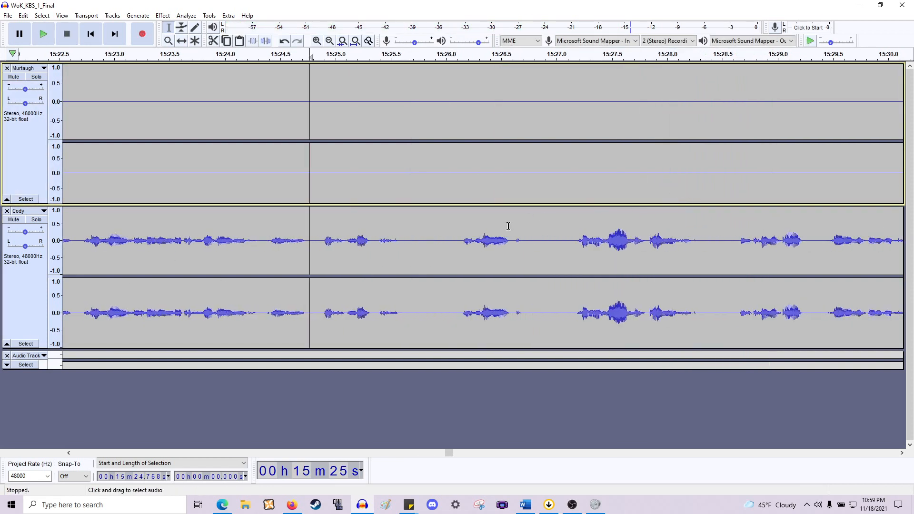
{"action": "left_click_drag", "start_coordinate": [403, 242], "coordinate": [436, 149]}
{"action": "key", "text": "Delete"}
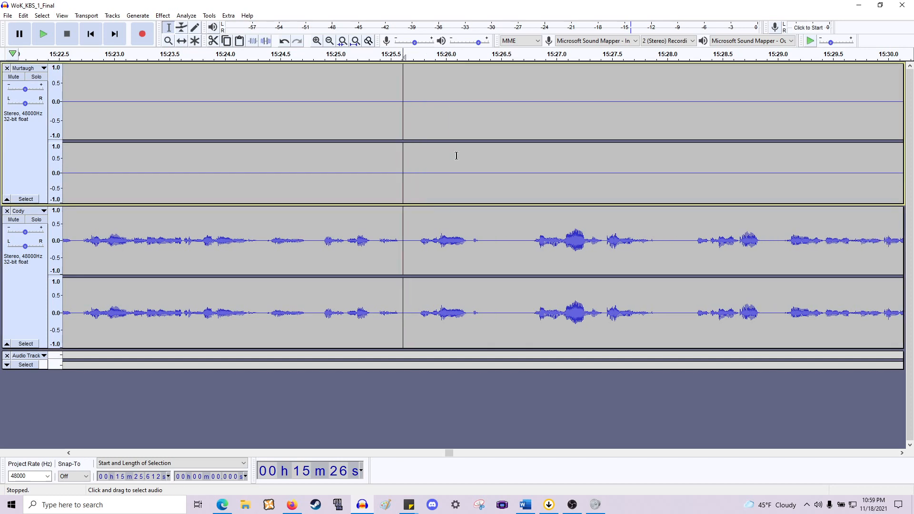
{"action": "scroll", "coordinate": [449, 159], "scroll_direction": "down", "scroll_amount": 2, "text": "ctrl"}
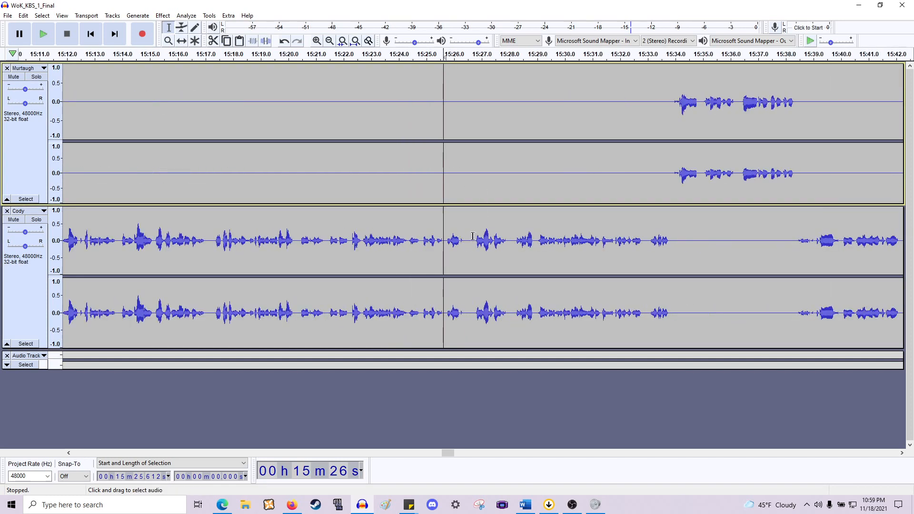
{"action": "left_click_drag", "start_coordinate": [473, 237], "coordinate": [465, 181]}
{"action": "key", "text": "Delete"}
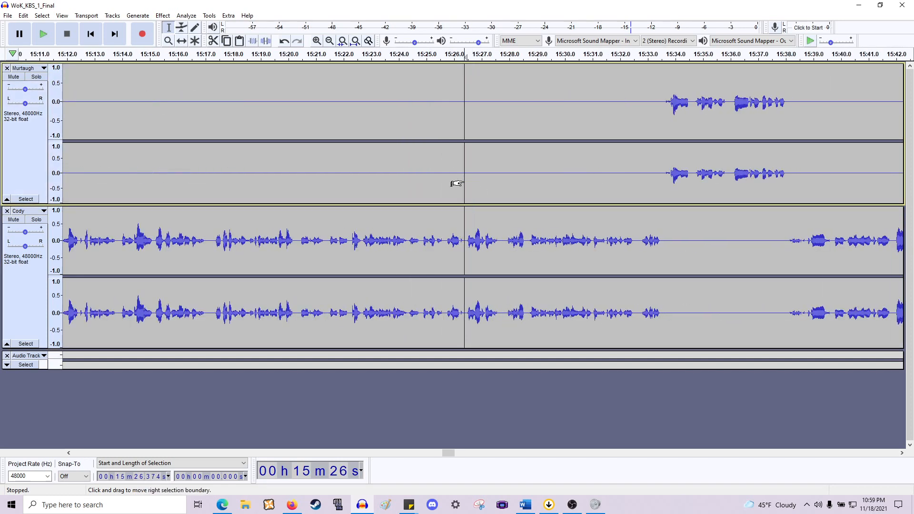
- Delete the silent gap before Murtaugh's clip near 15:33.5
{"action": "key", "text": "space"}
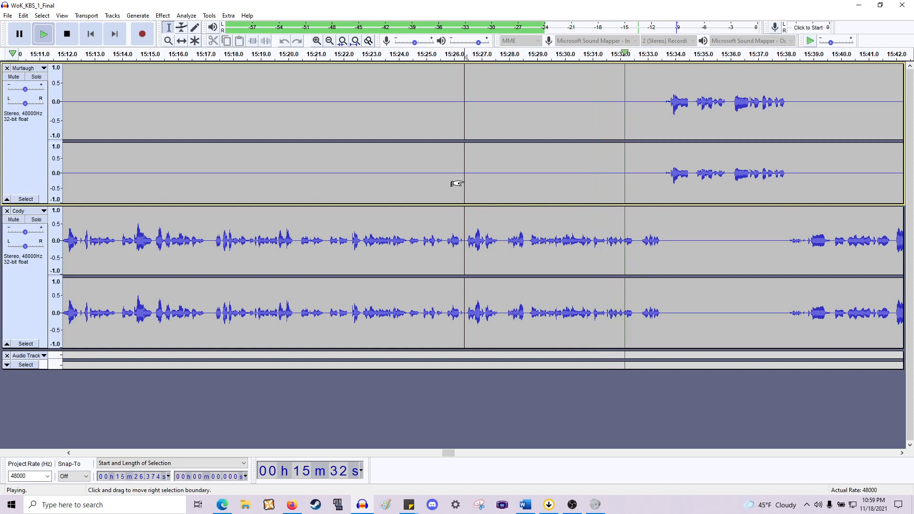
{"action": "key", "text": "space"}
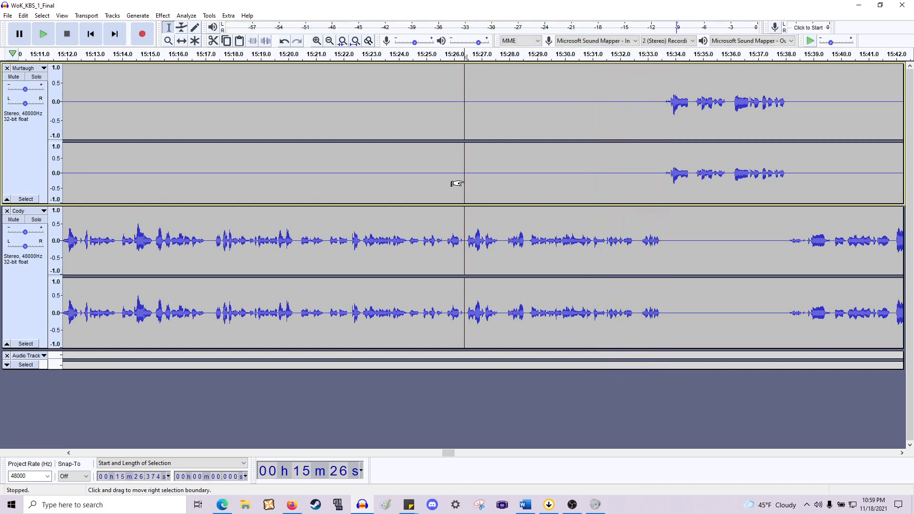
{"action": "scroll", "coordinate": [698, 172], "scroll_direction": "right", "scroll_amount": 2}
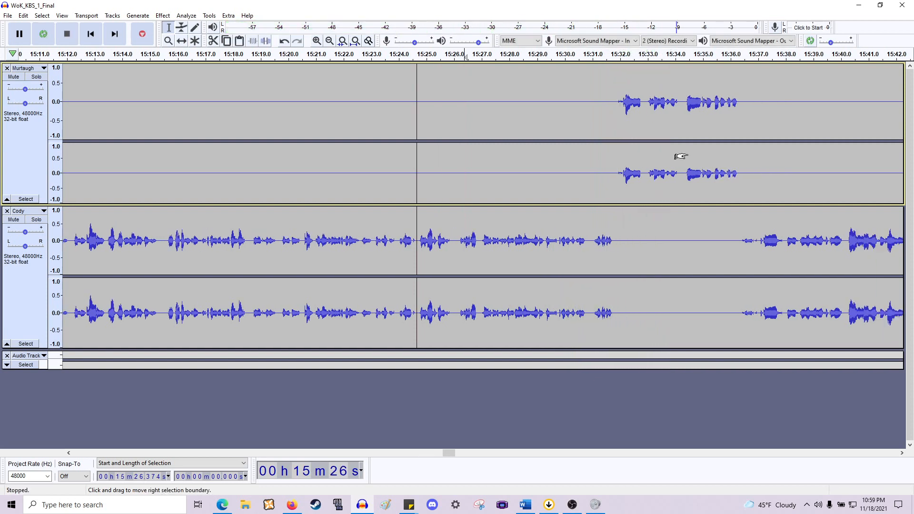
{"action": "left_click", "coordinate": [547, 178]}
{"action": "key", "text": "space"}
{"action": "key", "text": "space"}
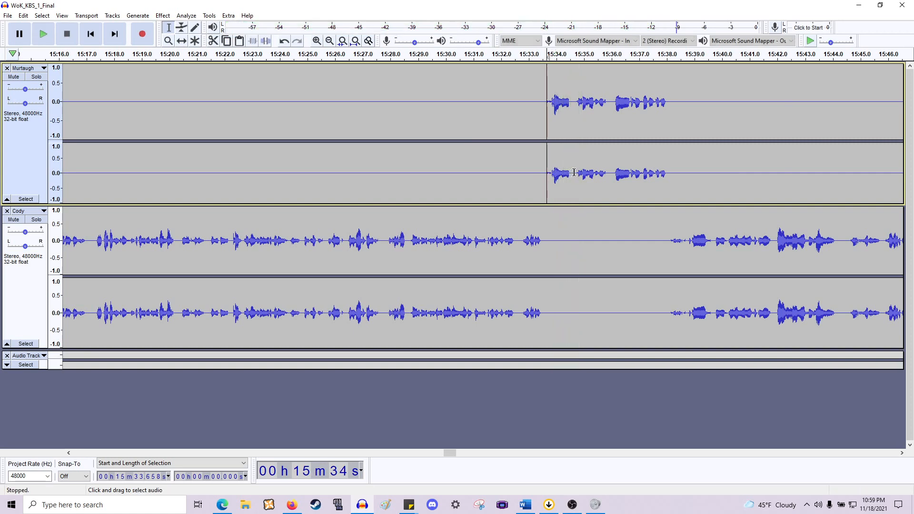
{"action": "scroll", "coordinate": [551, 158], "scroll_direction": "up", "scroll_amount": 3}
{"action": "left_click_drag", "start_coordinate": [487, 173], "coordinate": [413, 178]}
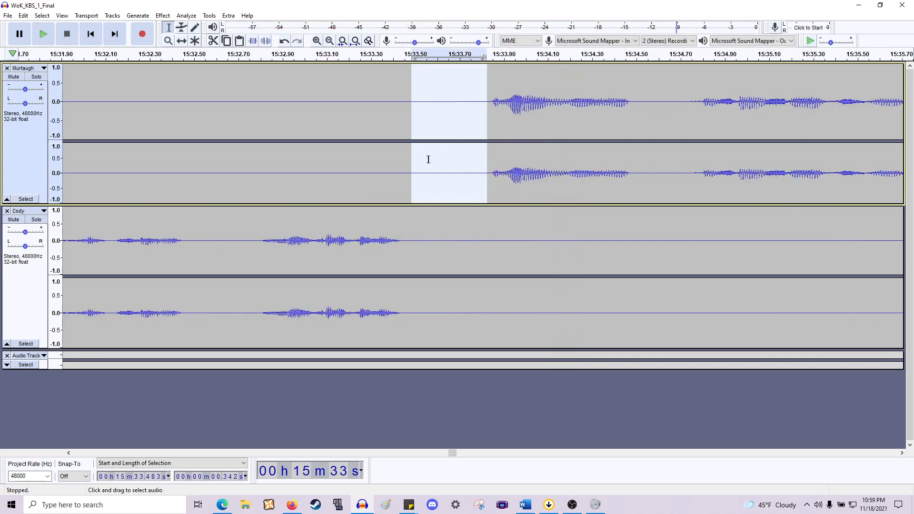
{"action": "left_click", "coordinate": [426, 163]}
{"action": "left_click_drag", "start_coordinate": [423, 234], "coordinate": [486, 293]}
{"action": "key", "text": "Delete"}
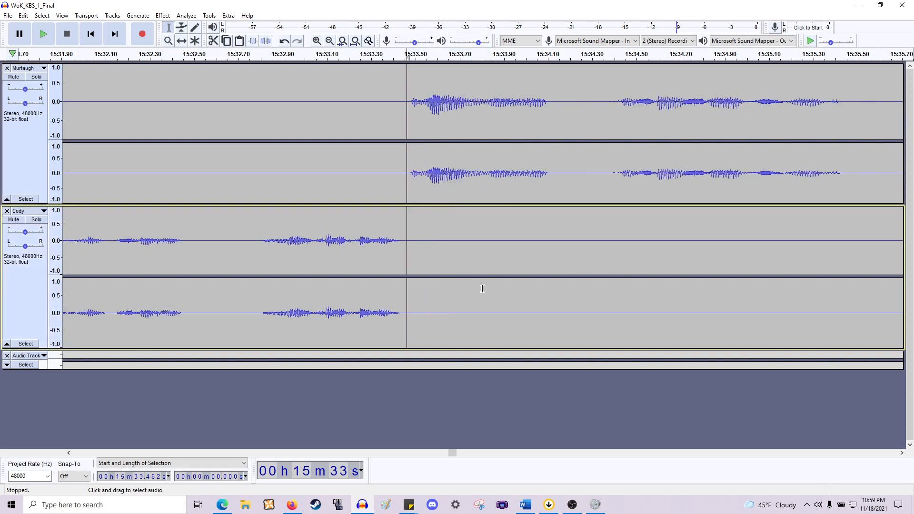
- Delete the pauses inside Murtaugh's line near 15:34.1 and 15:35.2
{"action": "left_click_drag", "start_coordinate": [552, 177], "coordinate": [609, 285]}
{"action": "key", "text": "Delete"}
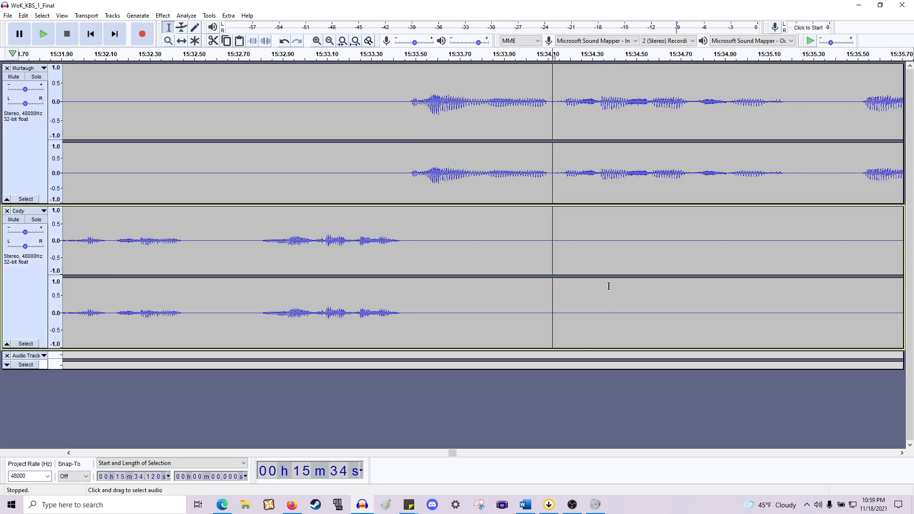
{"action": "scroll", "coordinate": [609, 285], "scroll_direction": "right", "scroll_amount": 7}
{"action": "left_click_drag", "start_coordinate": [462, 166], "coordinate": [525, 259]}
{"action": "key", "text": "Delete"}
- Play back the edited passage from around 15:33.5 to check the cuts
{"action": "scroll", "coordinate": [518, 264], "scroll_direction": "left", "scroll_amount": 7}
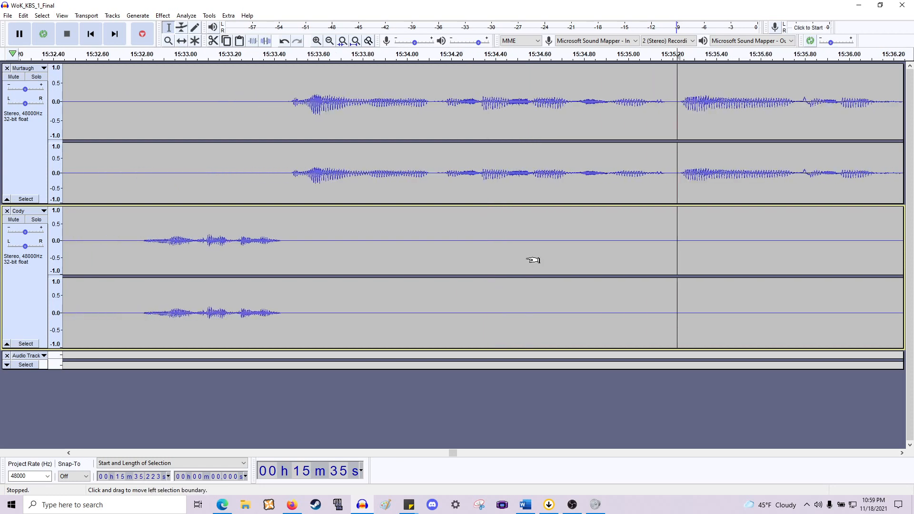
{"action": "left_click", "coordinate": [407, 185]}
{"action": "key", "text": "space"}
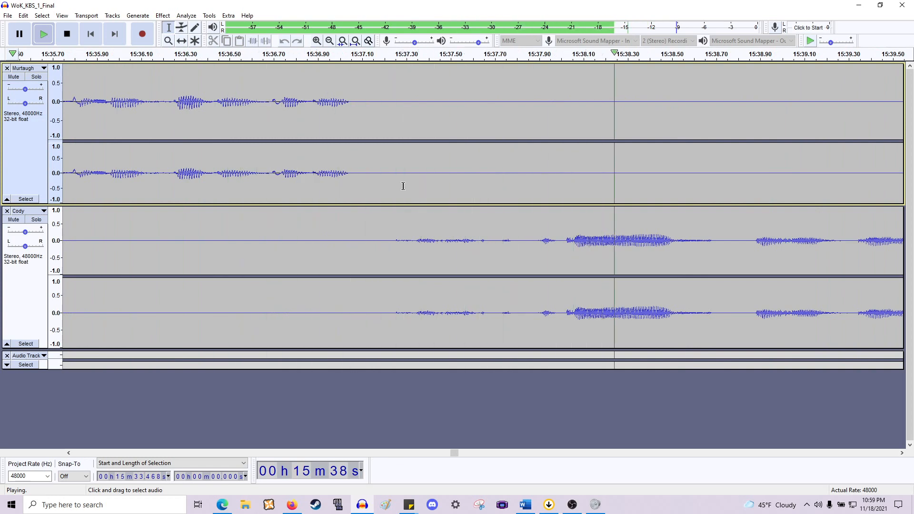
{"action": "key", "text": "space"}
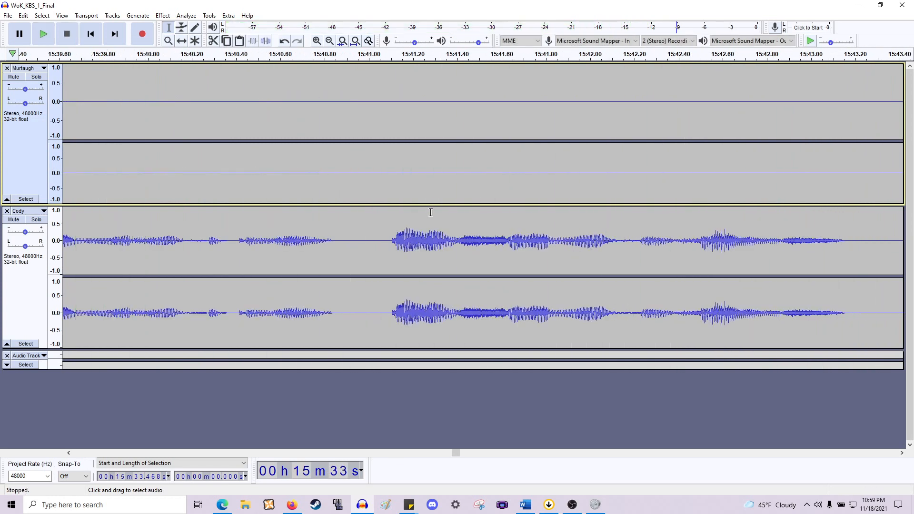
- Delete the pause in Cody's speech near 15:38.7
{"action": "scroll", "coordinate": [431, 215], "scroll_direction": "left", "scroll_amount": 2}
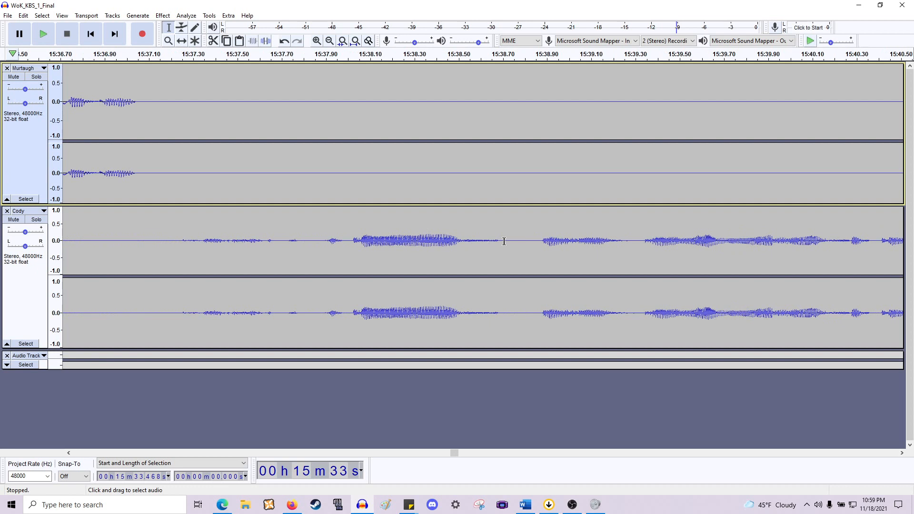
{"action": "left_click_drag", "start_coordinate": [507, 240], "coordinate": [641, 152]}
{"action": "key", "text": "space"}
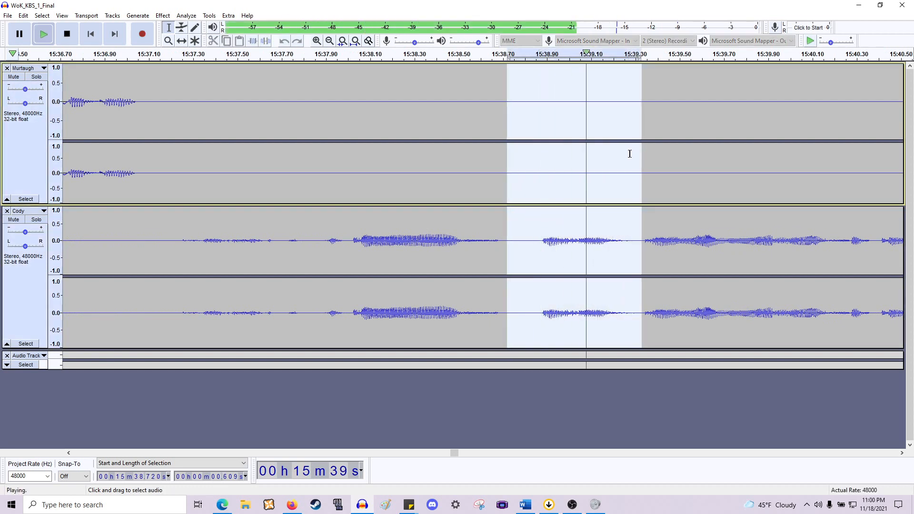
{"action": "key", "text": "Delete"}
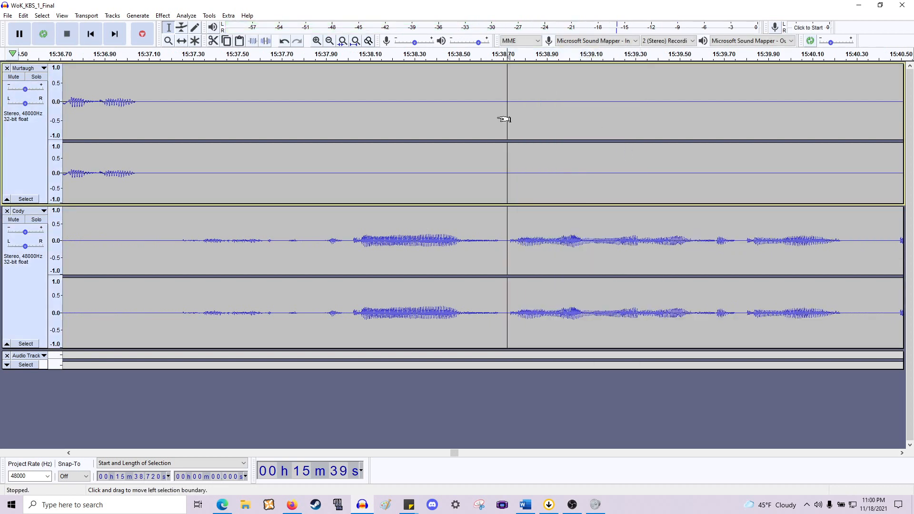
- Delete the gap after Murtaugh's line near 15:37.05
{"action": "scroll", "coordinate": [505, 119], "scroll_direction": "left", "scroll_amount": 2}
{"action": "left_click", "coordinate": [490, 249]}
{"action": "key", "text": "space"}
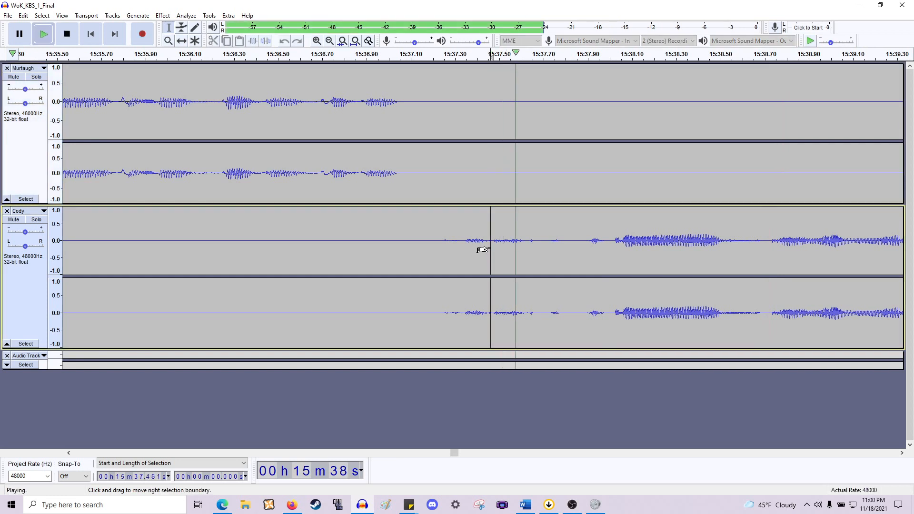
{"action": "key", "text": "space"}
{"action": "left_click_drag", "start_coordinate": [484, 249], "coordinate": [399, 135]}
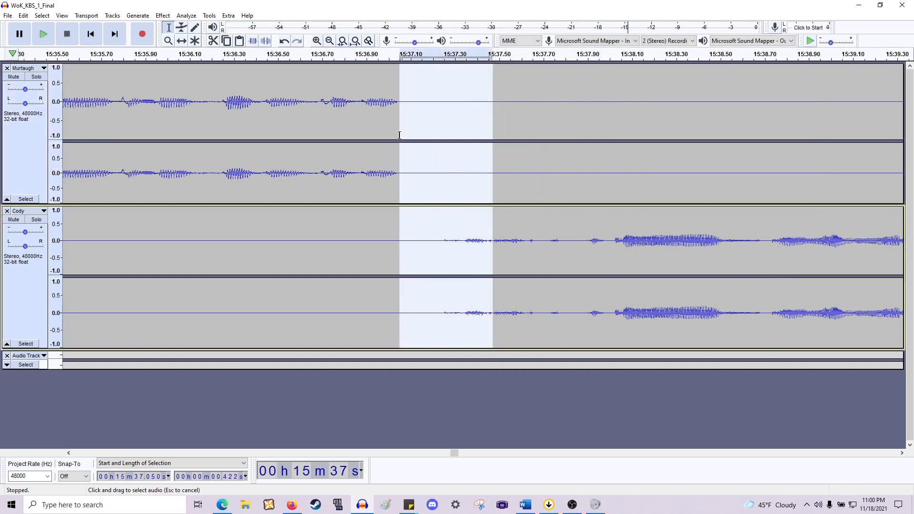
{"action": "key", "text": "Delete"}
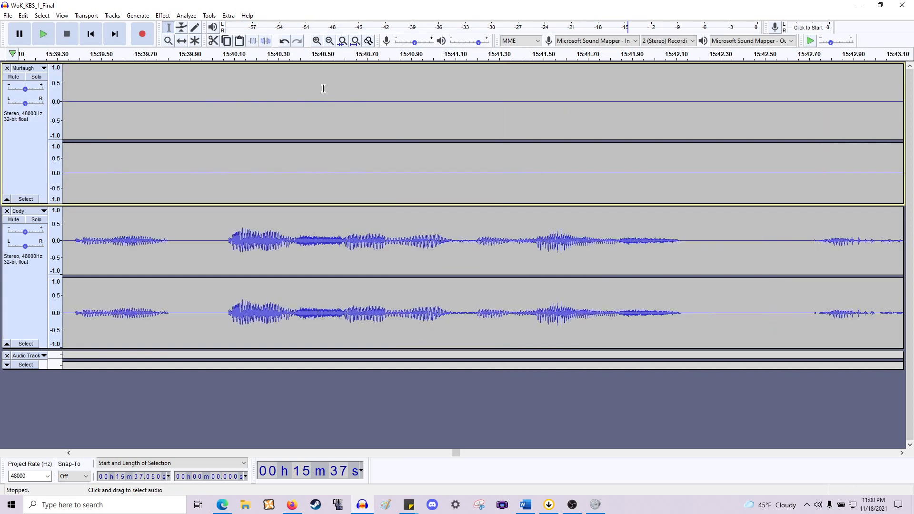
- Normalize the quiet stretch of Cody's track near 15:37.0 with the Normalize effect
{"action": "scroll", "coordinate": [323, 88], "scroll_direction": "left", "scroll_amount": 2}
{"action": "left_click_drag", "start_coordinate": [473, 248], "coordinate": [399, 246]}
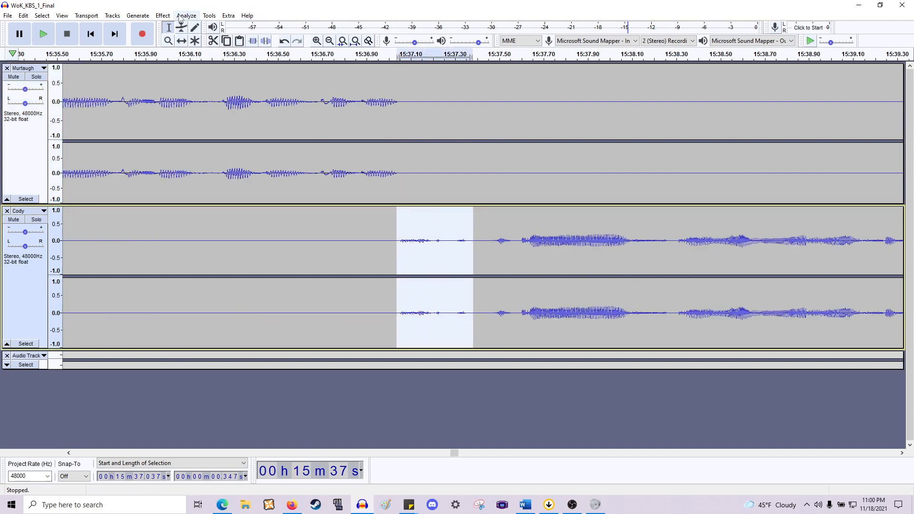
{"action": "left_click", "coordinate": [163, 16]}
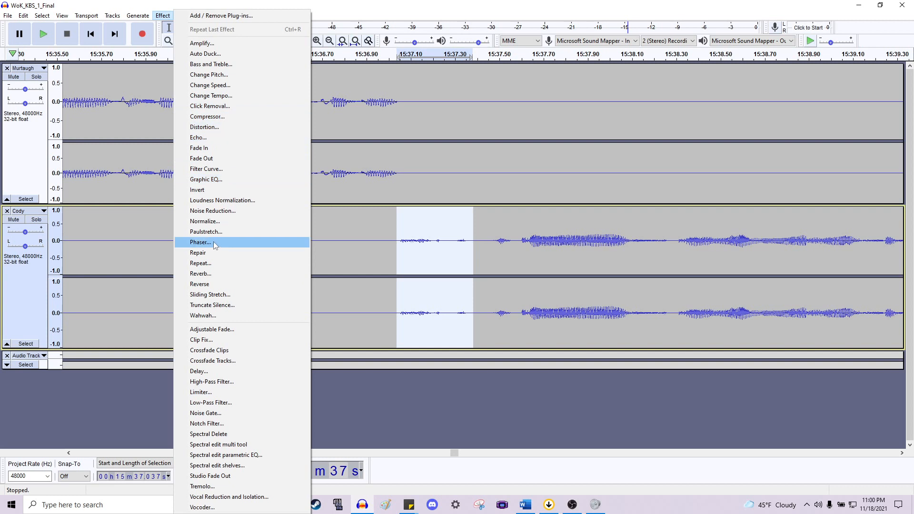
{"action": "left_click", "coordinate": [205, 221]}
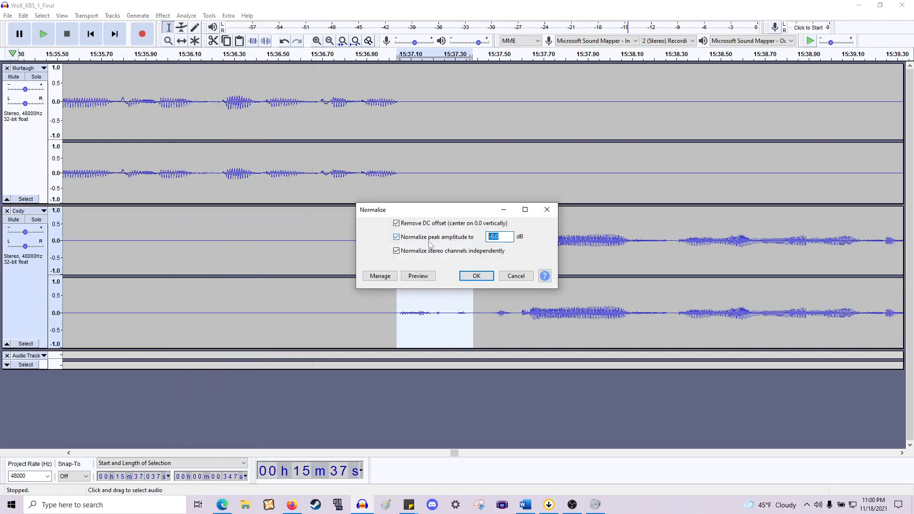
{"action": "type", "text": "1"}
{"action": "key", "text": "Return"}
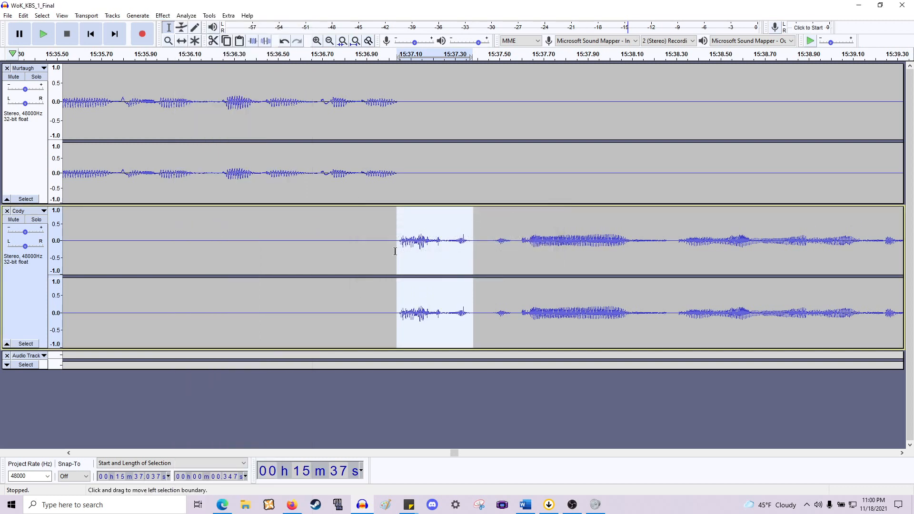
- Play back the normalized passage near 15:37 and undo the normalization of Cody's track
{"action": "left_click", "coordinate": [390, 251]}
{"action": "key", "text": "space"}
{"action": "key", "text": "space"}
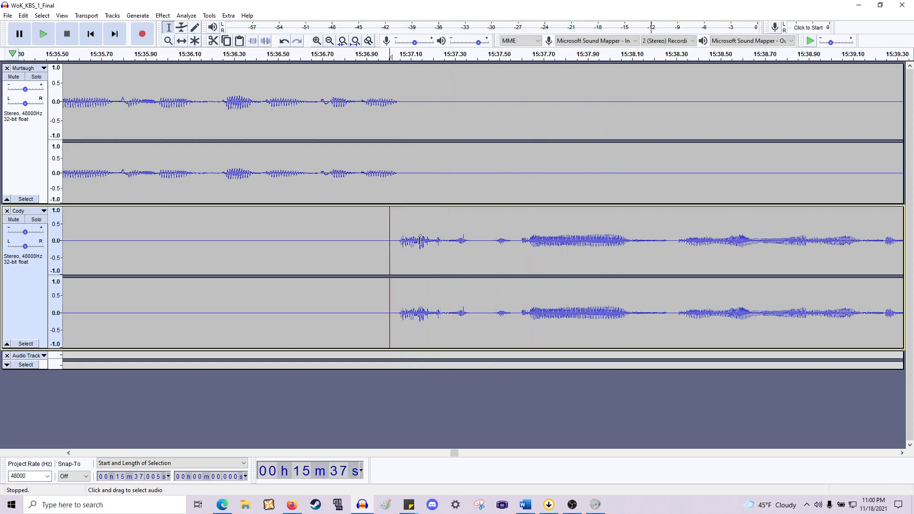
{"action": "key", "text": "ctrl+z"}
- Delete the short gap across both tracks near 15:37.4
{"action": "left_click", "coordinate": [441, 242]}
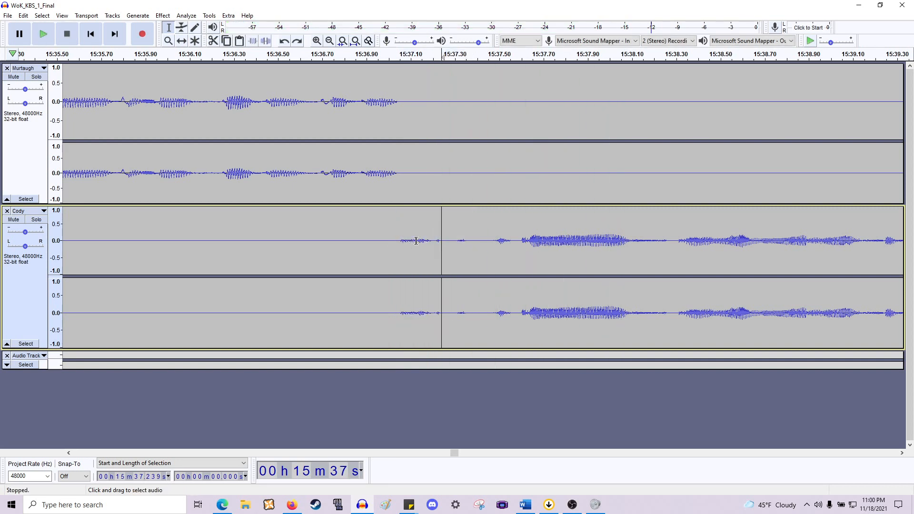
{"action": "left_click_drag", "start_coordinate": [489, 241], "coordinate": [451, 152]}
{"action": "key", "text": "space"}
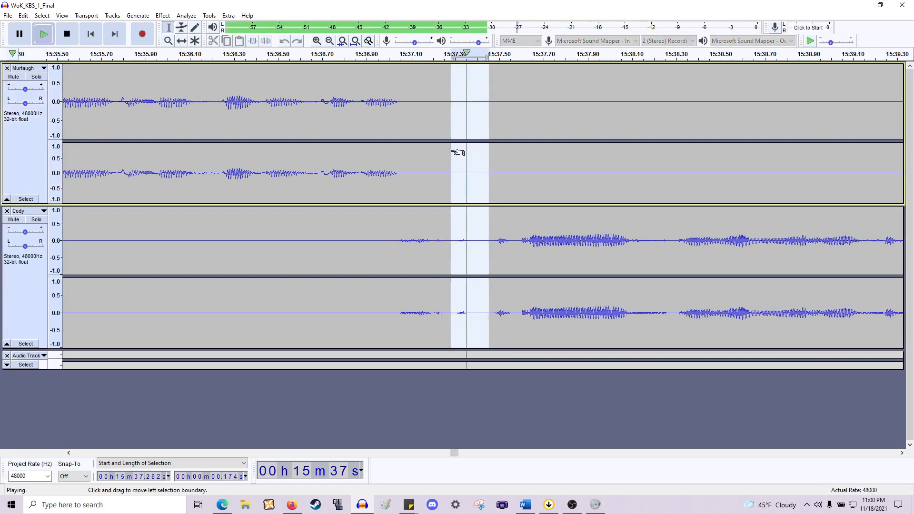
{"action": "left_click_drag", "start_coordinate": [492, 229], "coordinate": [471, 168]}
{"action": "key", "text": "Delete"}
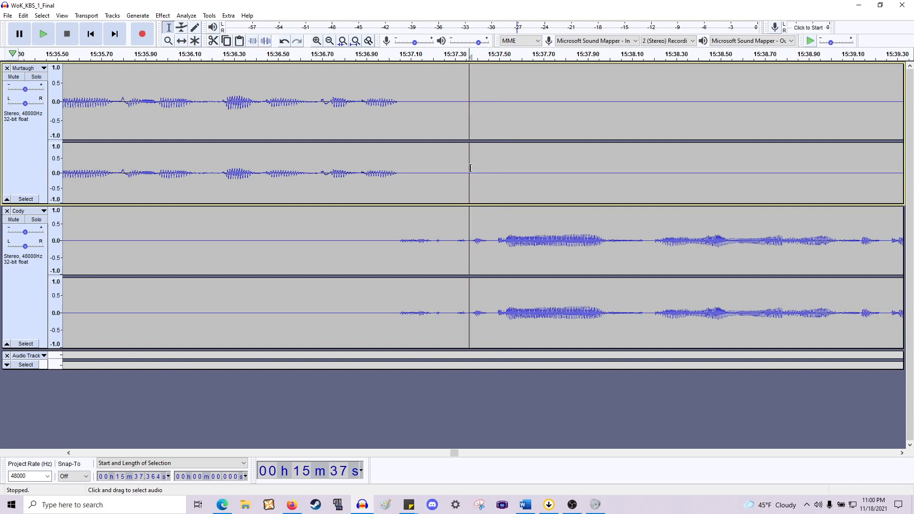
- Play back the edited passage from around 15:37 and again around 15:42 to find further pauses
{"action": "left_click", "coordinate": [400, 252]}
{"action": "key", "text": "space"}
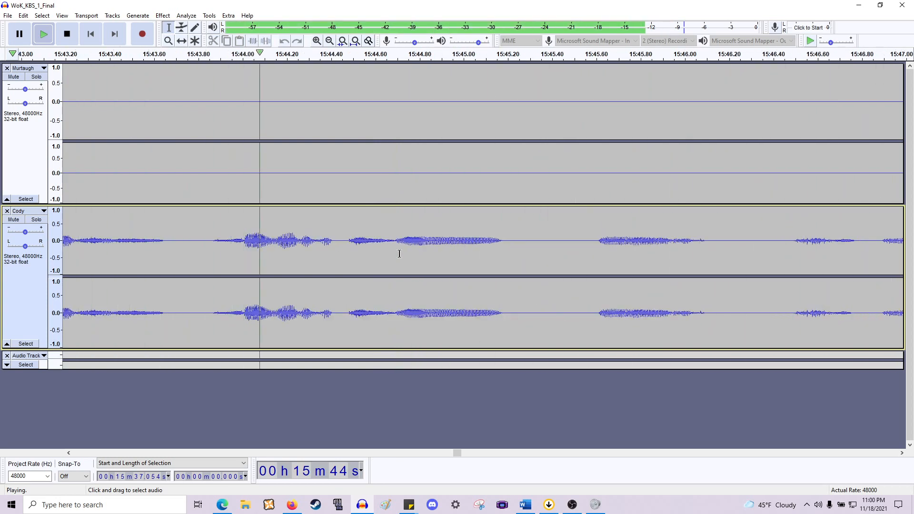
{"action": "key", "text": "space"}
{"action": "scroll", "coordinate": [392, 245], "scroll_direction": "left", "scroll_amount": 5}
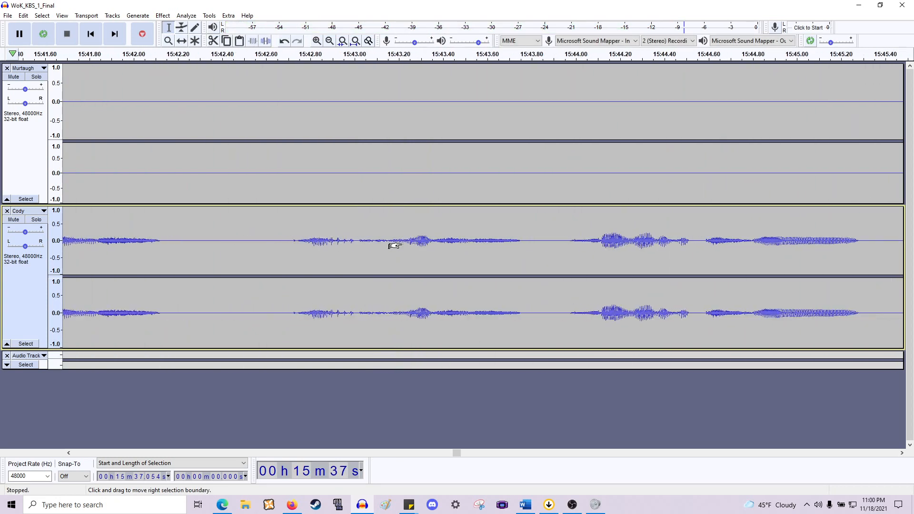
{"action": "left_click", "coordinate": [373, 245]}
{"action": "key", "text": "space"}
{"action": "key", "text": "space"}
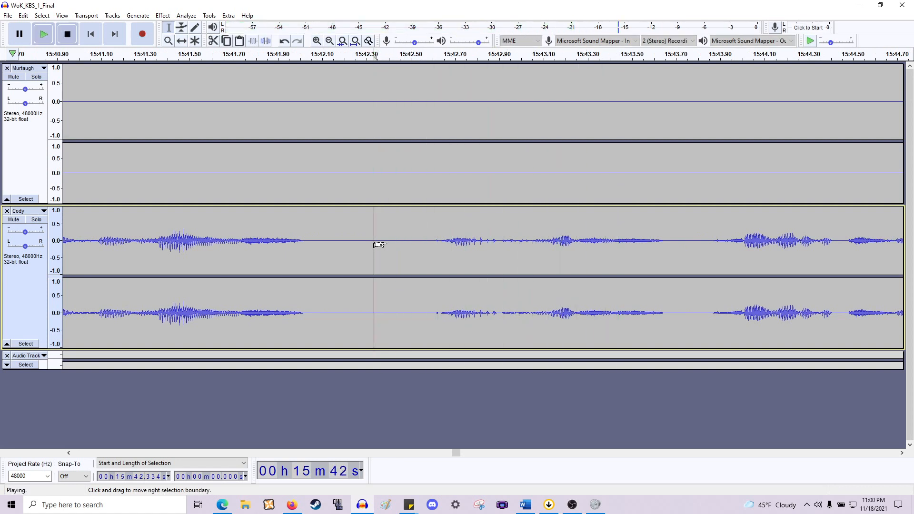
- Delete the pause in Cody's speech near 15:42.5
{"action": "left_click_drag", "start_coordinate": [497, 202], "coordinate": [313, 155]}
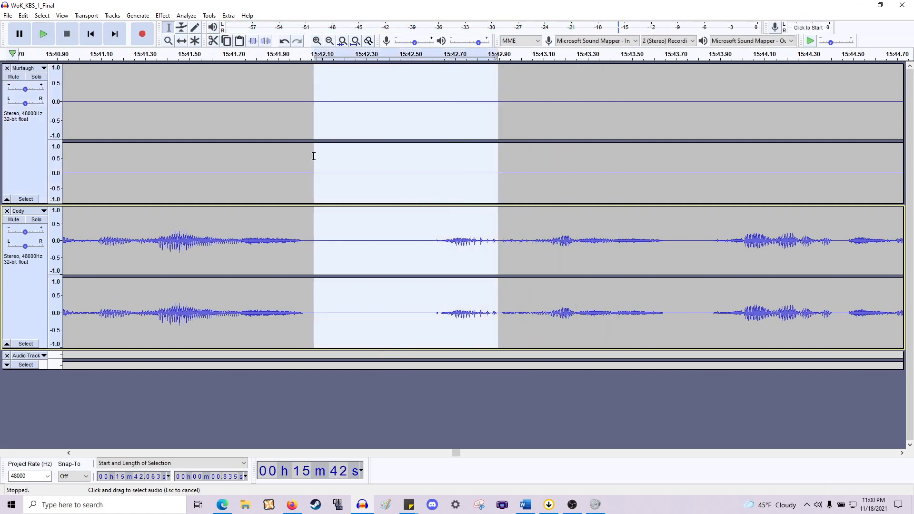
{"action": "left_click", "coordinate": [314, 157]}
{"action": "left_click_drag", "start_coordinate": [524, 270], "coordinate": [482, 128]}
{"action": "key", "text": "Delete"}
- Delete two short pauses in Cody's speech near 15:44.2 and 15:44.8
{"action": "key", "text": "space"}
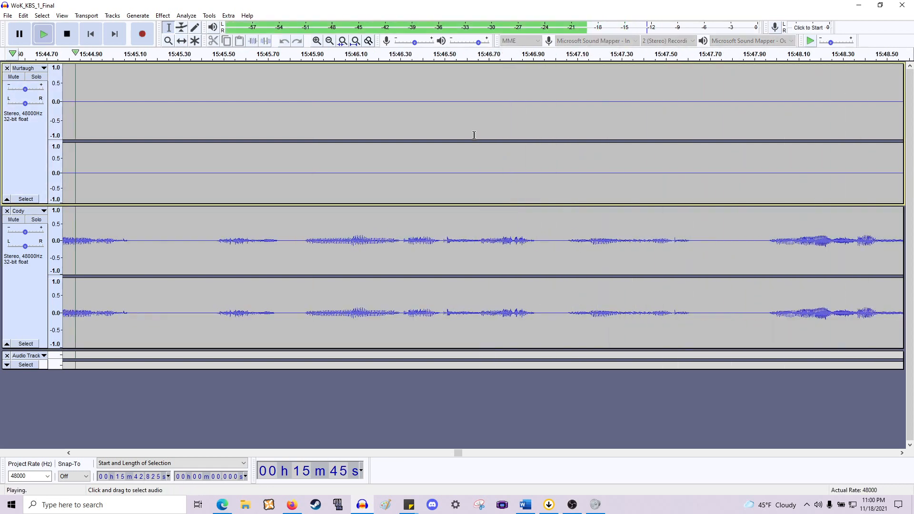
{"action": "key", "text": "space"}
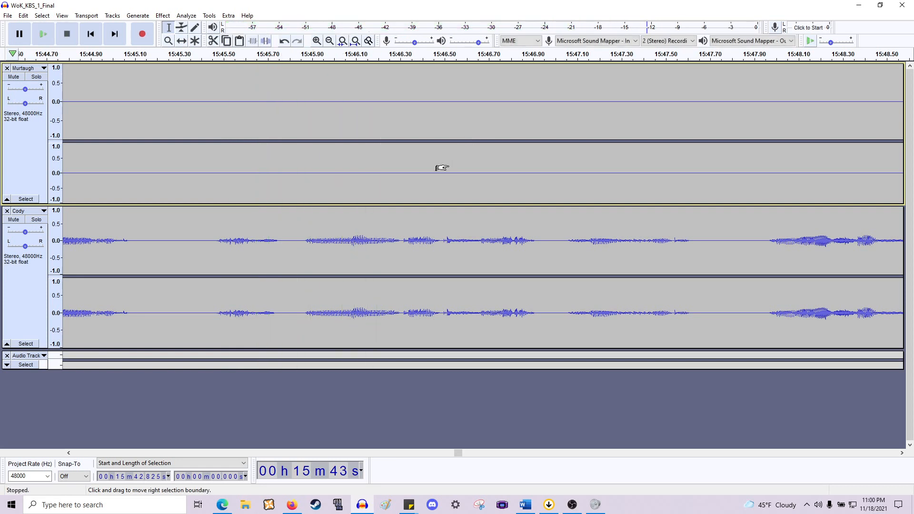
{"action": "scroll", "coordinate": [442, 167], "scroll_direction": "down", "scroll_amount": 1}
{"action": "scroll", "coordinate": [281, 210], "scroll_direction": "left", "scroll_amount": 4}
{"action": "scroll", "coordinate": [278, 211], "scroll_direction": "left", "scroll_amount": 1}
{"action": "left_click_drag", "start_coordinate": [351, 234], "coordinate": [315, 162]}
{"action": "key", "text": "Delete"}
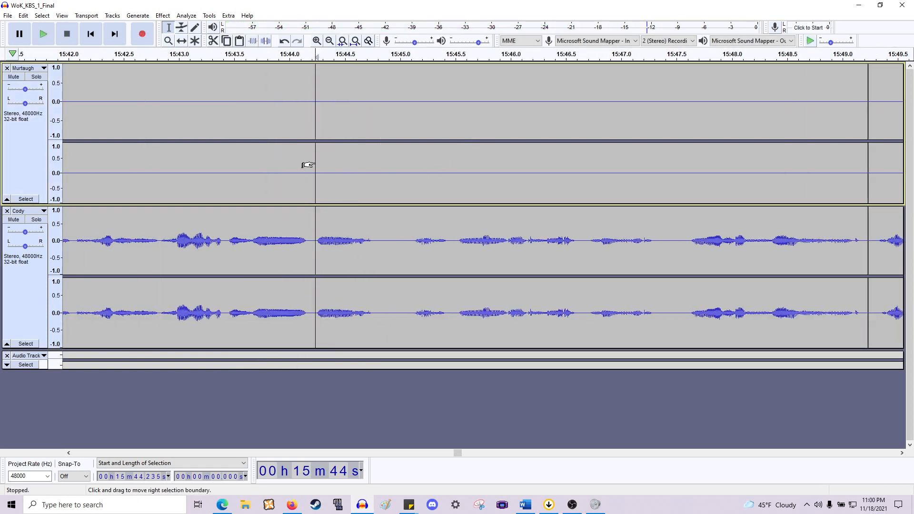
{"action": "left_click_drag", "start_coordinate": [375, 244], "coordinate": [408, 175]}
{"action": "key", "text": "Delete"}
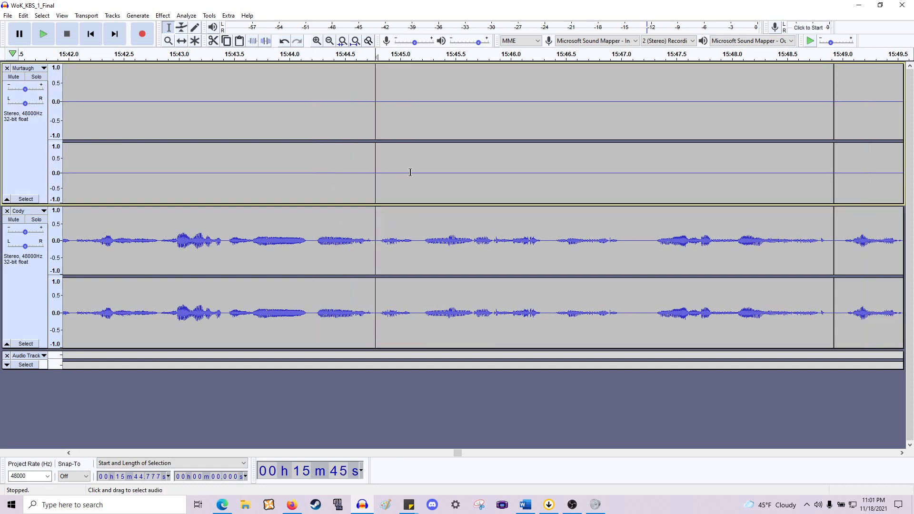
- Play back the passage from 15:44.8 and move on to the section around 15:55 to 16:05
{"action": "key", "text": "space"}
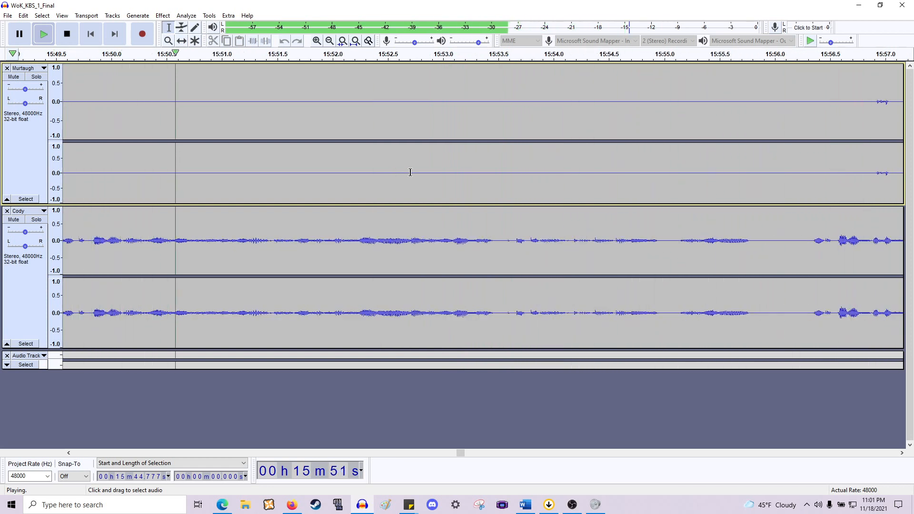
{"action": "key", "text": "space"}
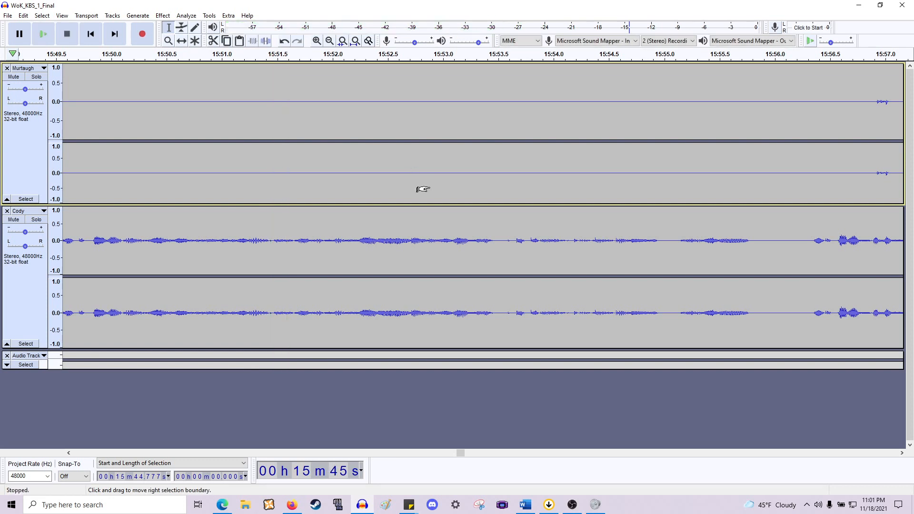
{"action": "scroll", "coordinate": [423, 189], "scroll_direction": "down", "scroll_amount": 1}
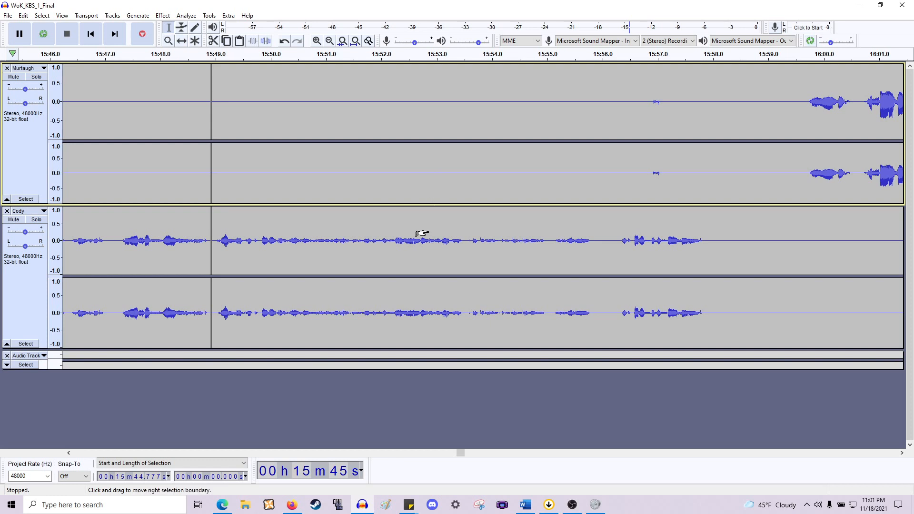
{"action": "scroll", "coordinate": [422, 234], "scroll_direction": "left", "scroll_amount": 5}
{"action": "scroll", "coordinate": [429, 230], "scroll_direction": "down", "scroll_amount": 1}
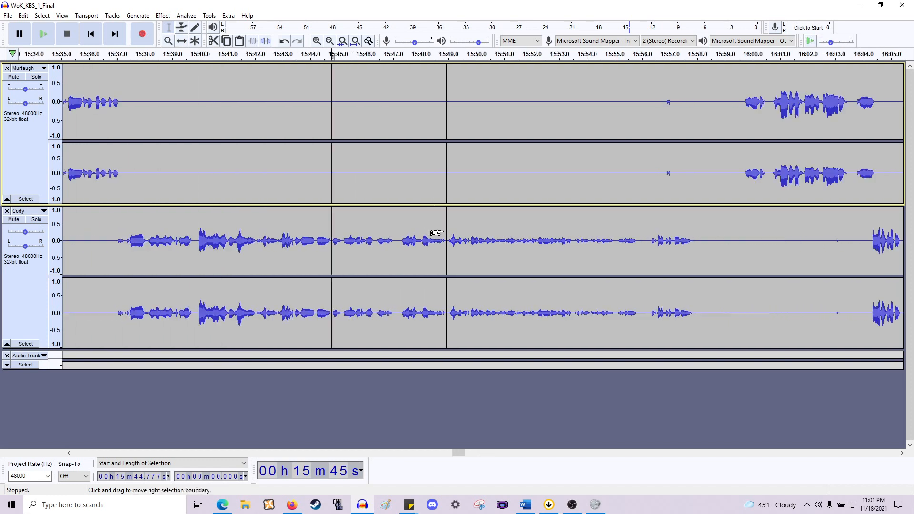
{"action": "left_click", "coordinate": [450, 249]}
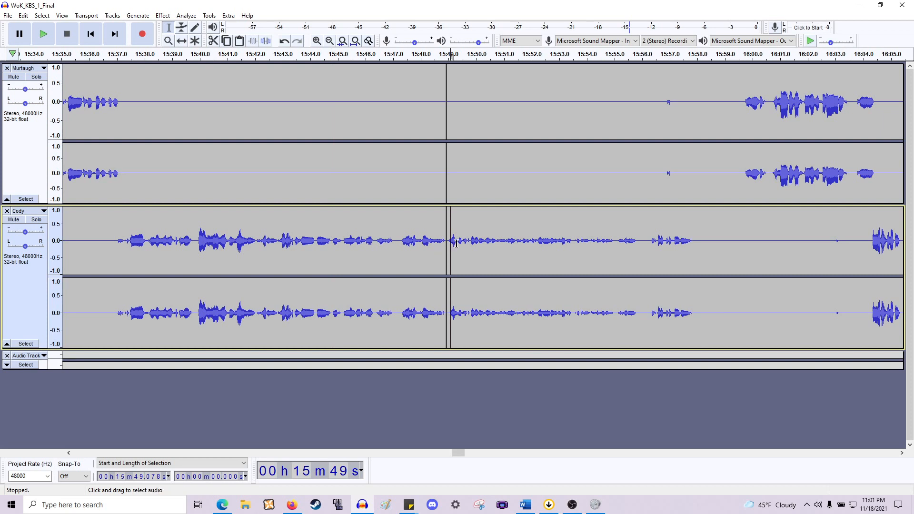
{"action": "scroll", "coordinate": [447, 302], "scroll_direction": "right", "scroll_amount": 4}
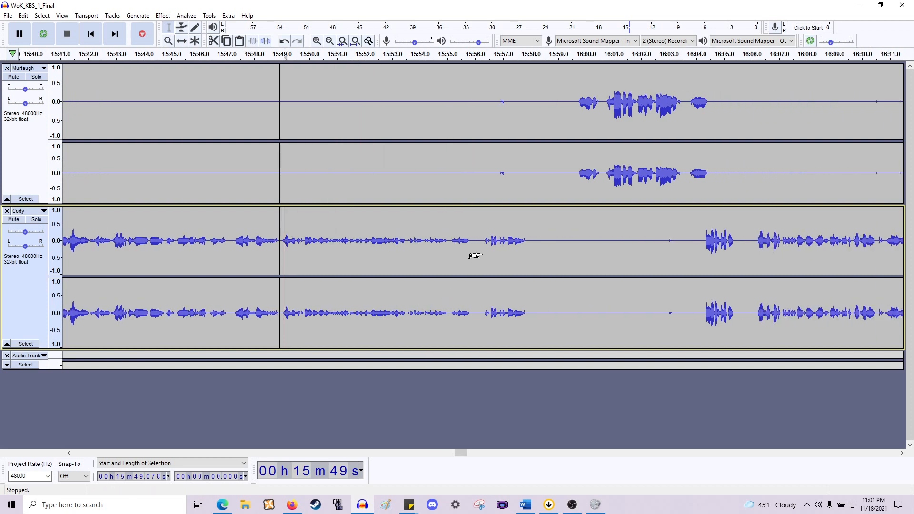
- Delete the silence across both tracks from about 15:58.0 to 15:59.7 and play it back
{"action": "left_click_drag", "start_coordinate": [559, 145], "coordinate": [450, 145]}
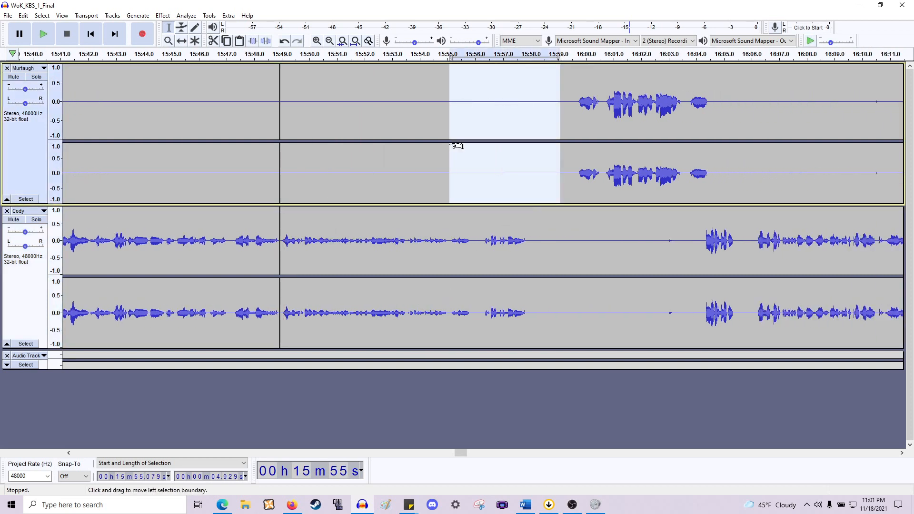
{"action": "left_click_drag", "start_coordinate": [703, 249], "coordinate": [631, 247]}
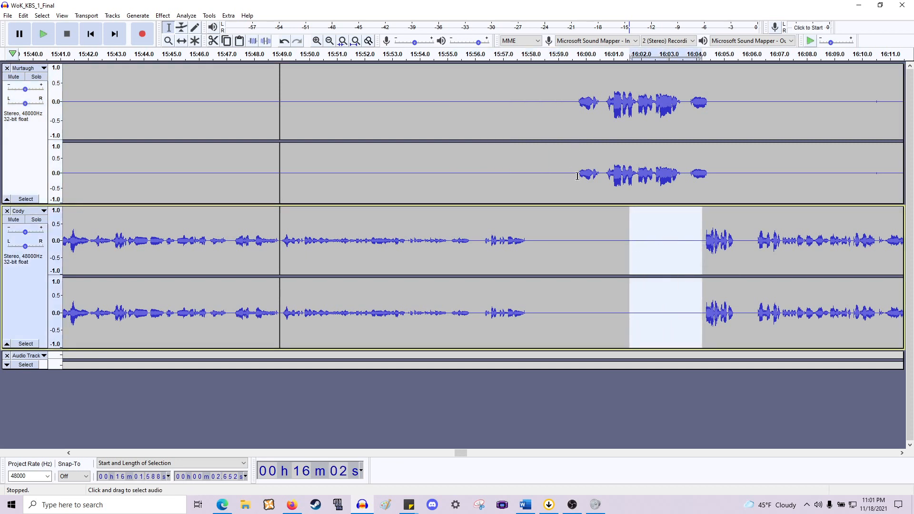
{"action": "left_click_drag", "start_coordinate": [578, 177], "coordinate": [531, 295]}
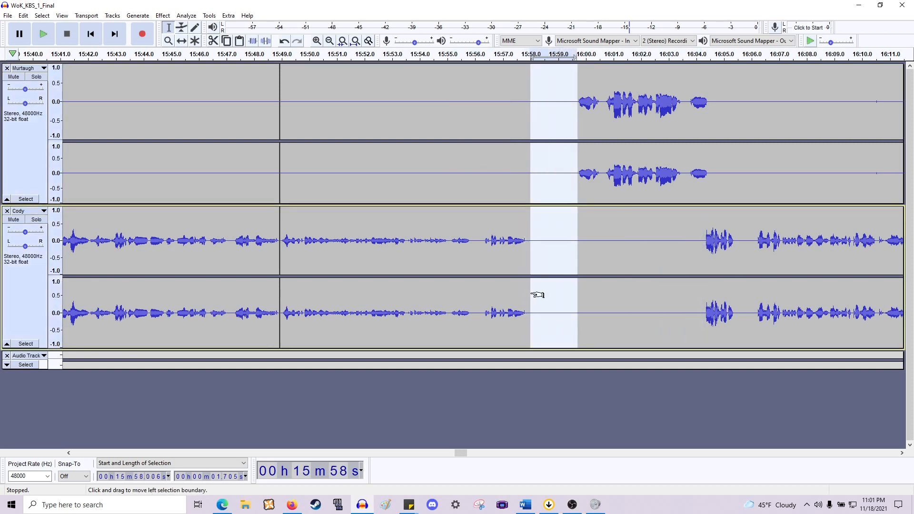
{"action": "key", "text": "Delete"}
{"action": "key", "text": "space"}
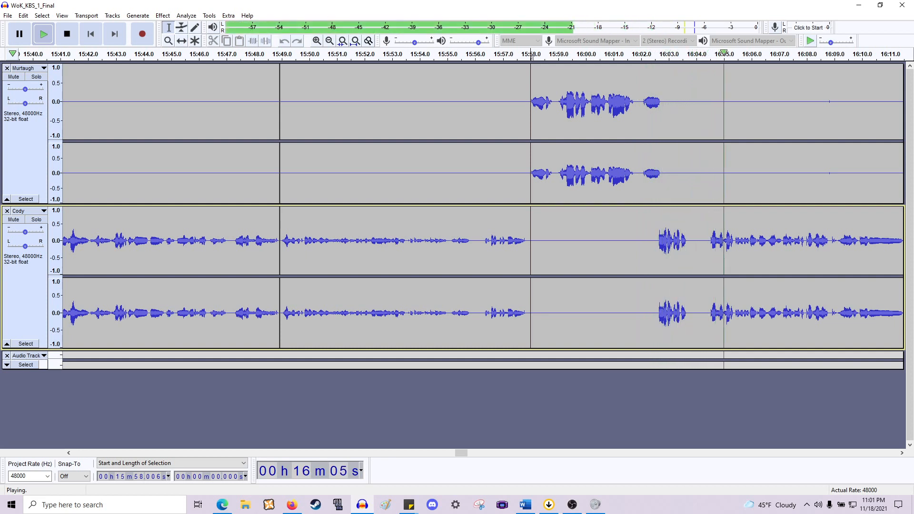
{"action": "key", "text": "space"}
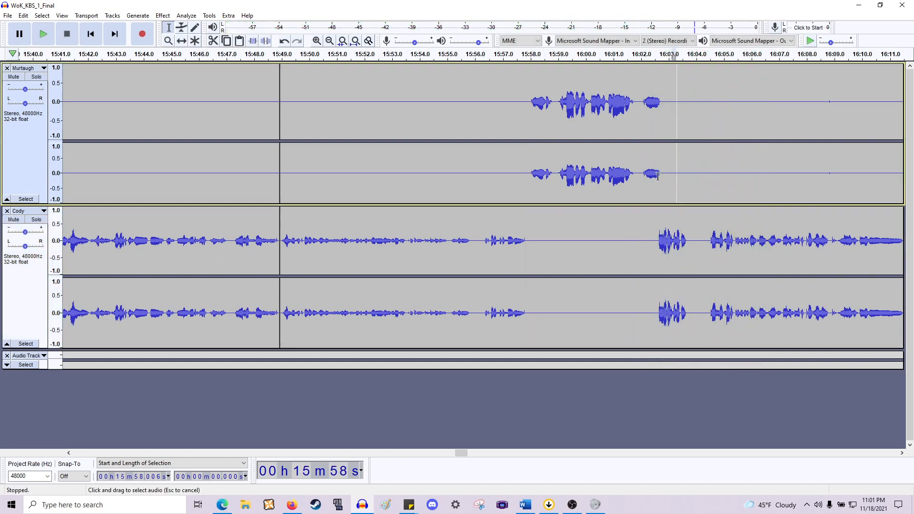
- Delete the gap after Murtaugh's line from about 16:01.8 to 16:02.7
{"action": "left_click_drag", "start_coordinate": [675, 176], "coordinate": [638, 178]}
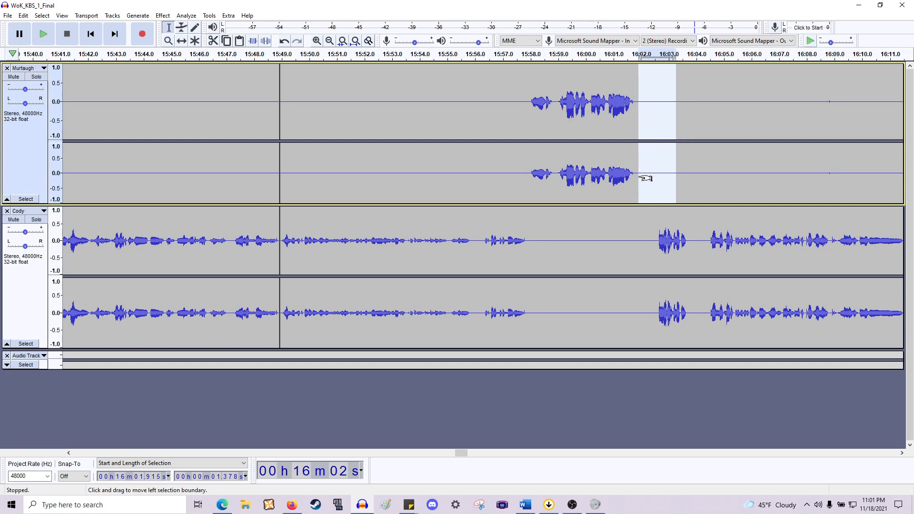
{"action": "left_click", "coordinate": [633, 177]}
{"action": "scroll", "coordinate": [654, 213], "scroll_direction": "up", "scroll_amount": 1}
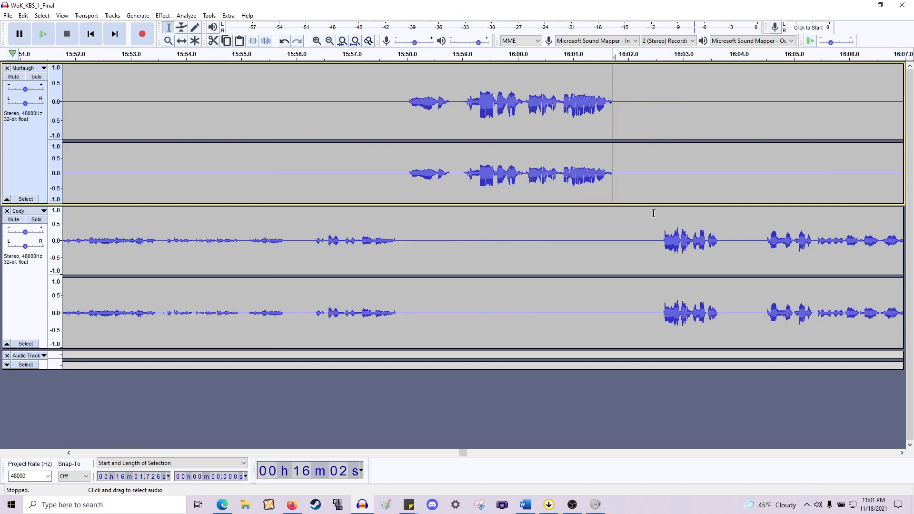
{"action": "left_click_drag", "start_coordinate": [661, 257], "coordinate": [619, 193]}
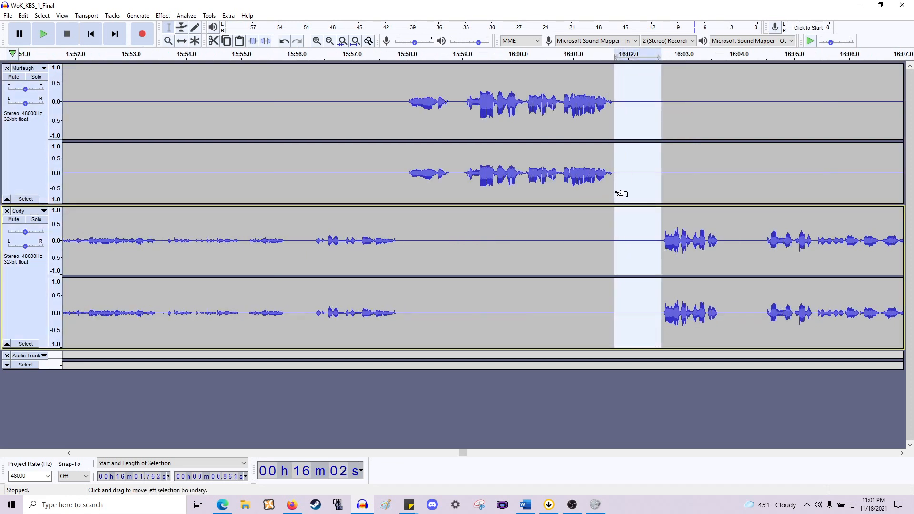
{"action": "key", "text": "Delete"}
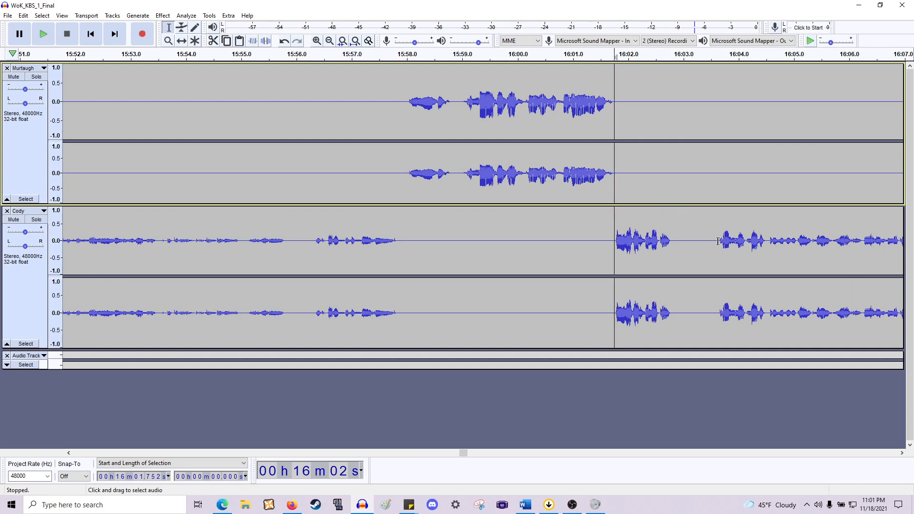
- Delete the pause in Cody's speech near 16:03.4
{"action": "left_click_drag", "start_coordinate": [717, 242], "coordinate": [675, 196]}
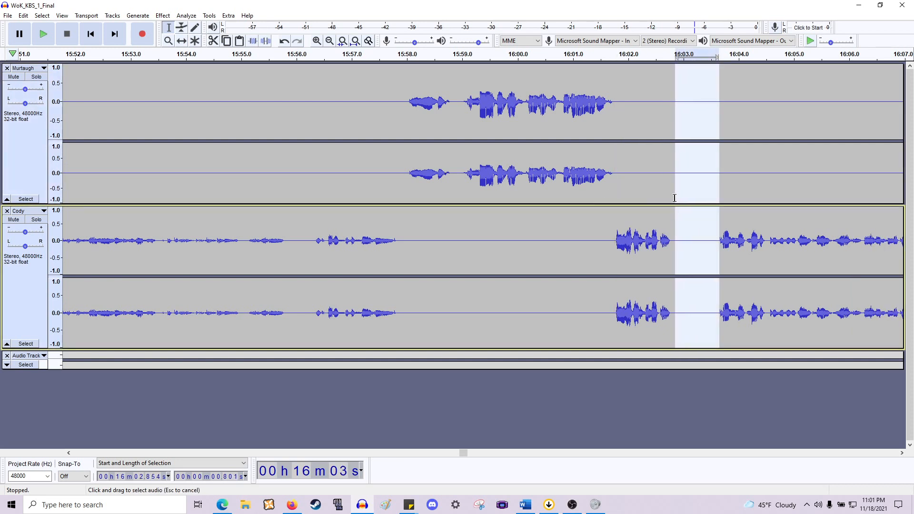
{"action": "key", "text": "space"}
{"action": "key", "text": "Delete"}
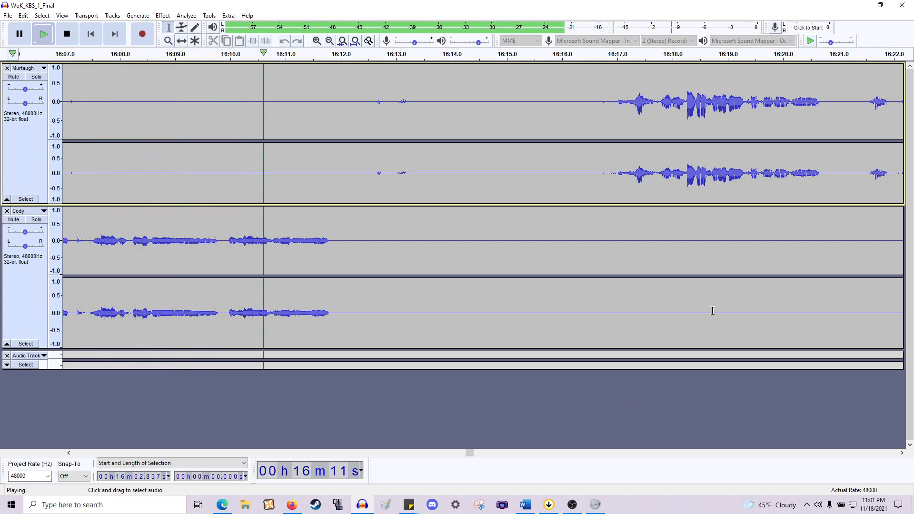
- Delete the long gap across both tracks from about 16:12.0 to 16:17.0
{"action": "key", "text": "space"}
{"action": "left_click_drag", "start_coordinate": [333, 253], "coordinate": [608, 200]}
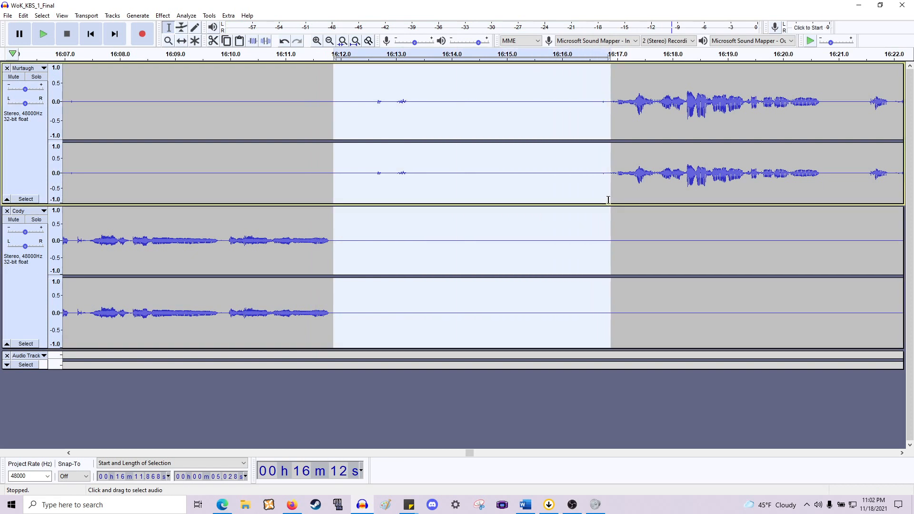
{"action": "key", "text": "Delete"}
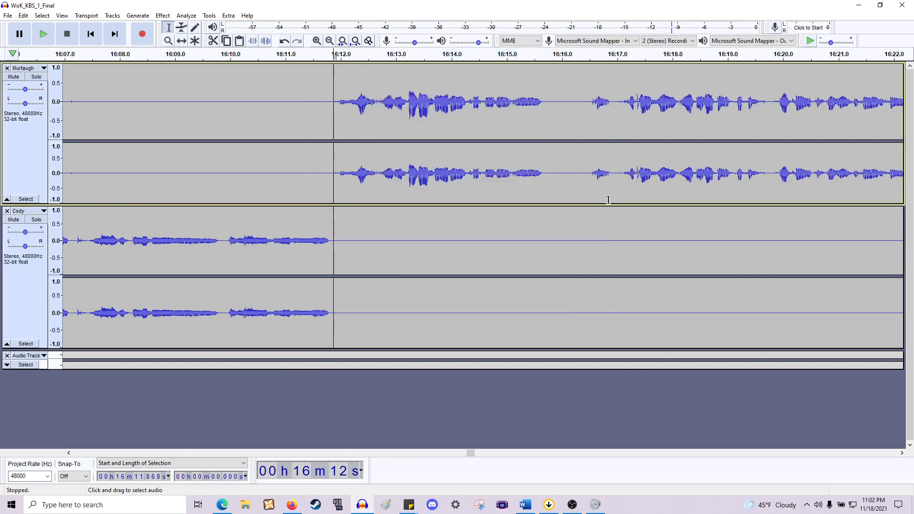
- Play back the passage from 16:12 to check the cut
{"action": "key", "text": "space"}
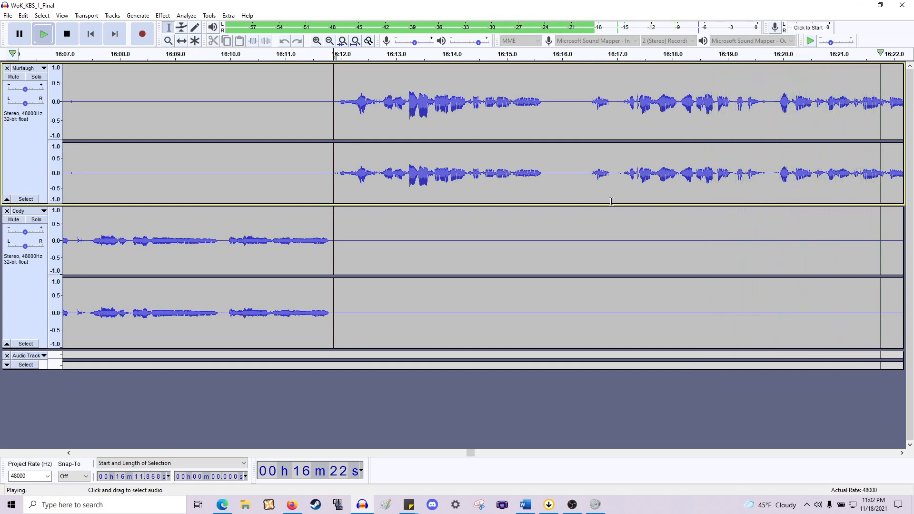
{"action": "scroll", "coordinate": [603, 204], "scroll_direction": "down", "scroll_amount": 1}
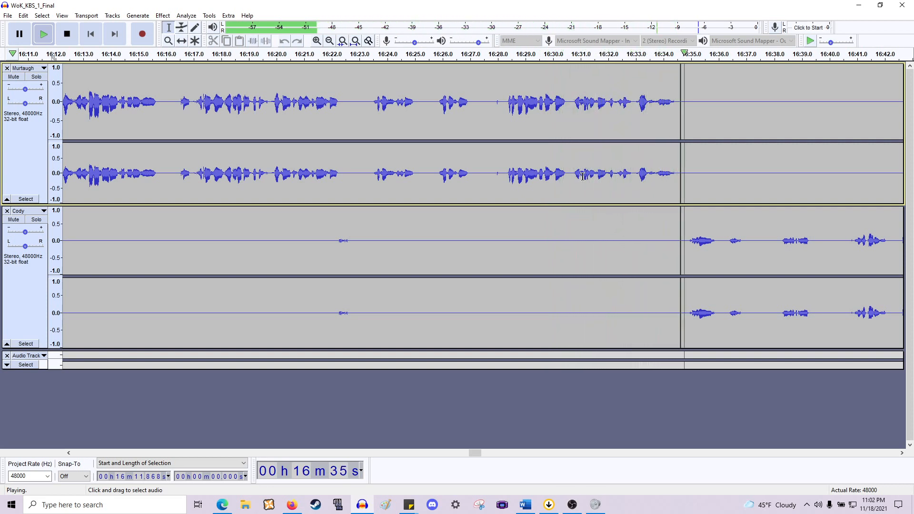
{"action": "key", "text": "space"}
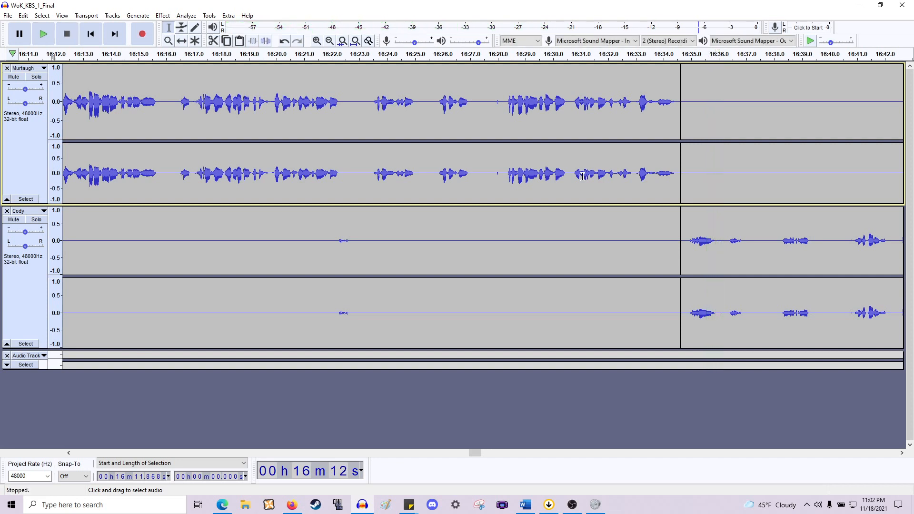
{"action": "scroll", "coordinate": [661, 251], "scroll_direction": "down", "scroll_amount": 1, "text": "ctrl"}
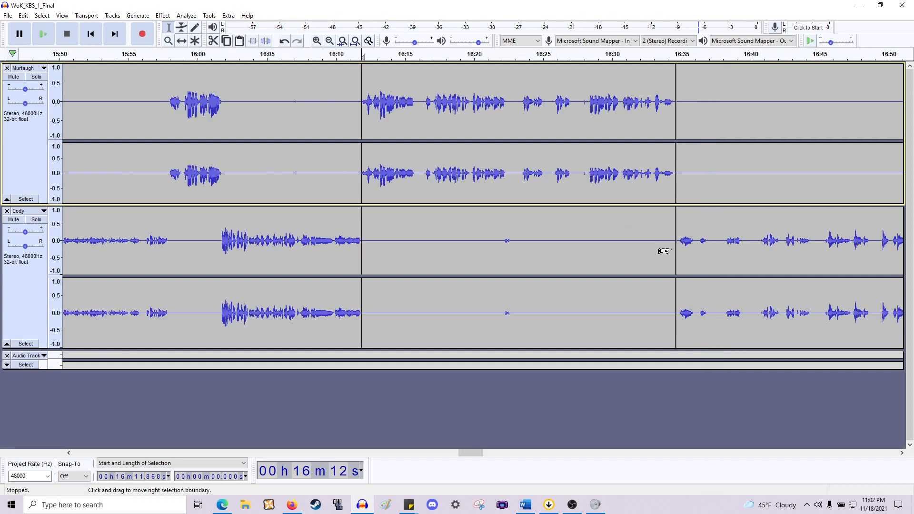
- Play back the conversation from about 15:51 to review the pauses between the two speakers
{"action": "scroll", "coordinate": [664, 251], "scroll_direction": "right", "scroll_amount": 5}
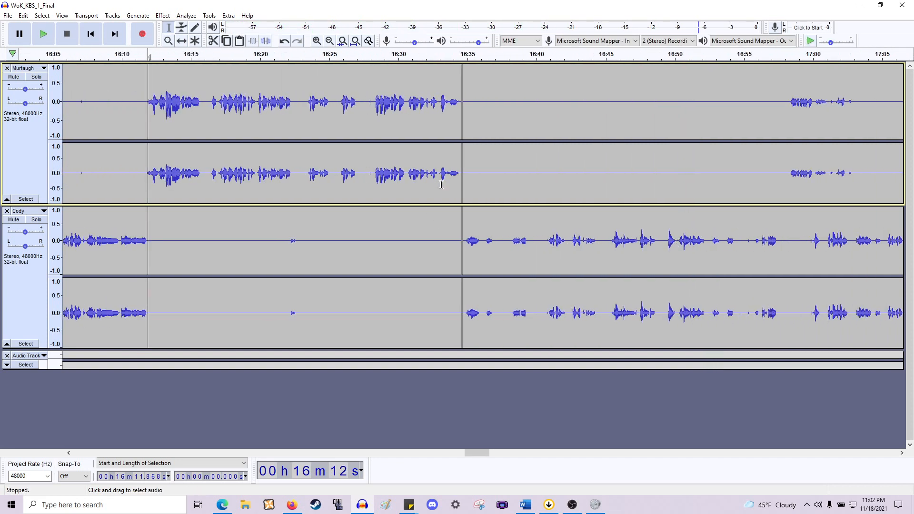
{"action": "scroll", "coordinate": [425, 220], "scroll_direction": "left", "scroll_amount": 6}
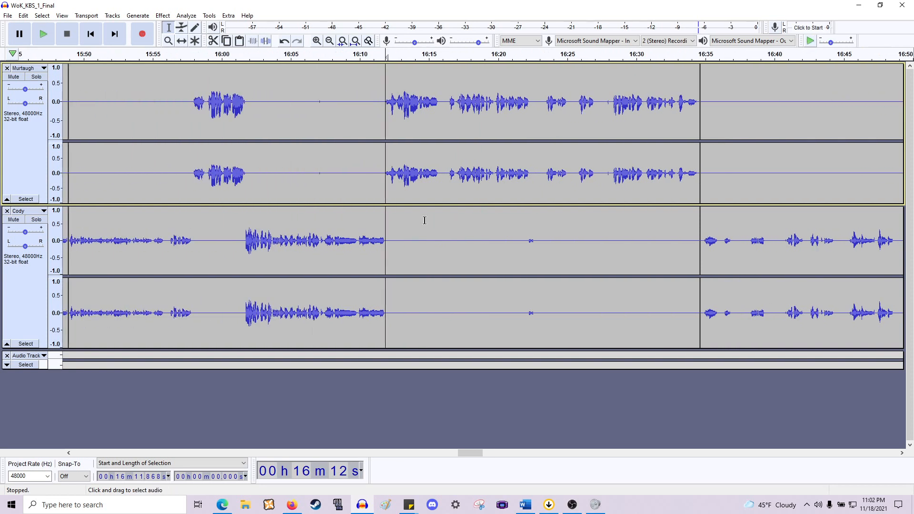
{"action": "scroll", "coordinate": [537, 247], "scroll_direction": "up", "scroll_amount": 1, "text": "ctrl"}
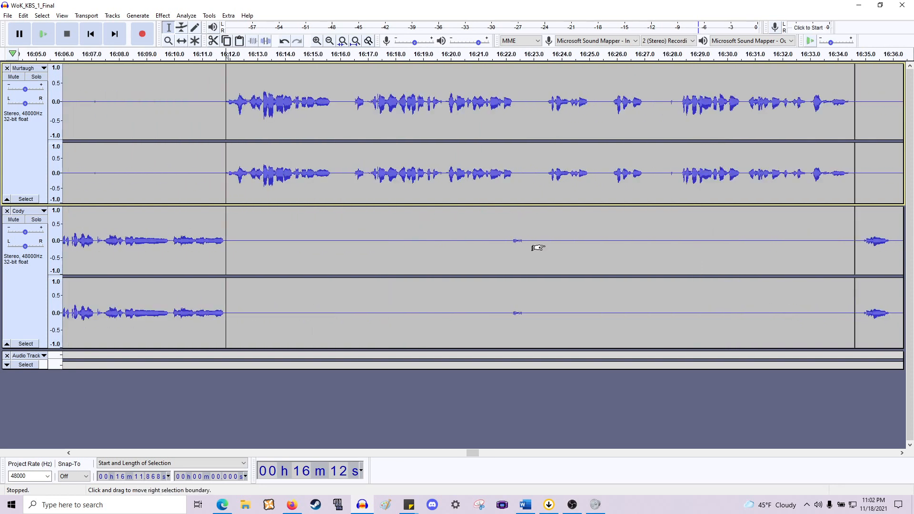
{"action": "scroll", "coordinate": [353, 220], "scroll_direction": "left", "scroll_amount": 2}
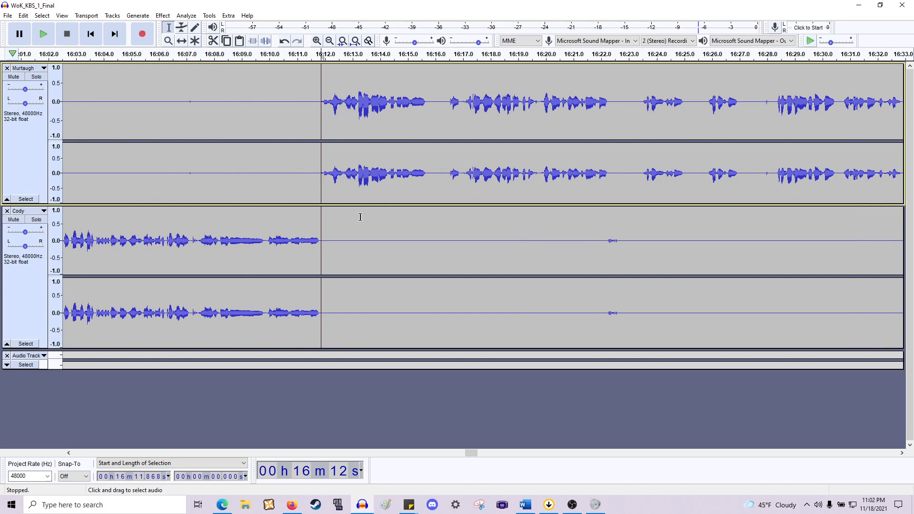
{"action": "scroll", "coordinate": [353, 220], "scroll_direction": "down", "scroll_amount": 2, "text": "ctrl"}
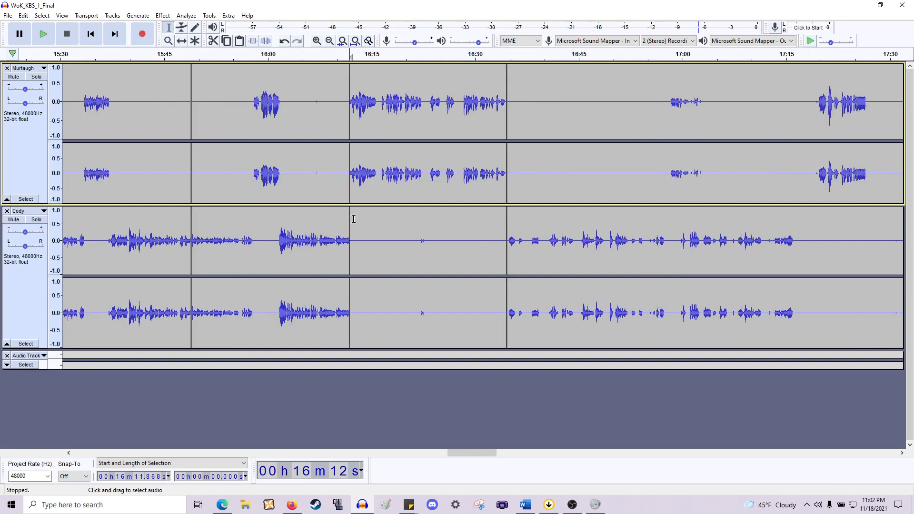
{"action": "left_click_drag", "start_coordinate": [191, 351], "coordinate": [506, 360]}
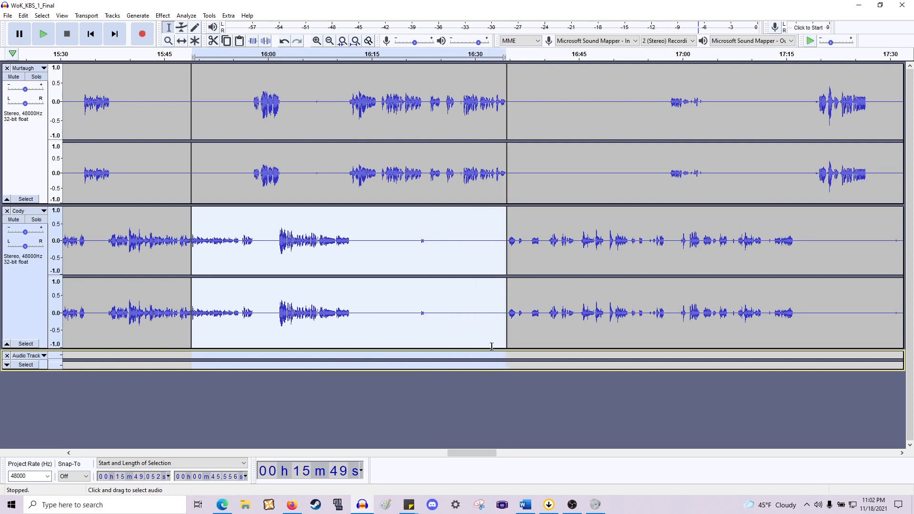
{"action": "left_click_drag", "start_coordinate": [414, 279], "coordinate": [417, 279]}
{"action": "left_click_drag", "start_coordinate": [333, 162], "coordinate": [292, 176]}
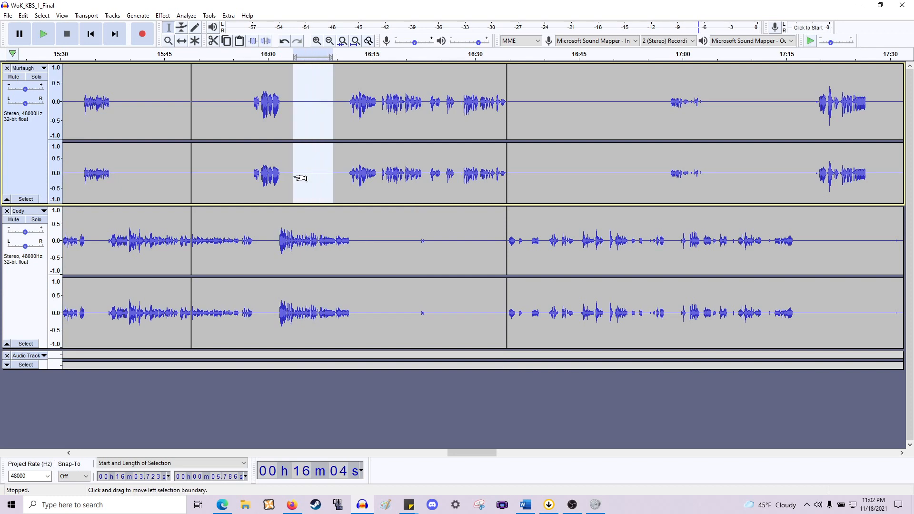
{"action": "scroll", "coordinate": [331, 211], "scroll_direction": "left", "scroll_amount": 5}
{"action": "scroll", "coordinate": [332, 212], "scroll_direction": "up", "scroll_amount": 3}
{"action": "scroll", "coordinate": [332, 212], "scroll_direction": "down", "scroll_amount": 1}
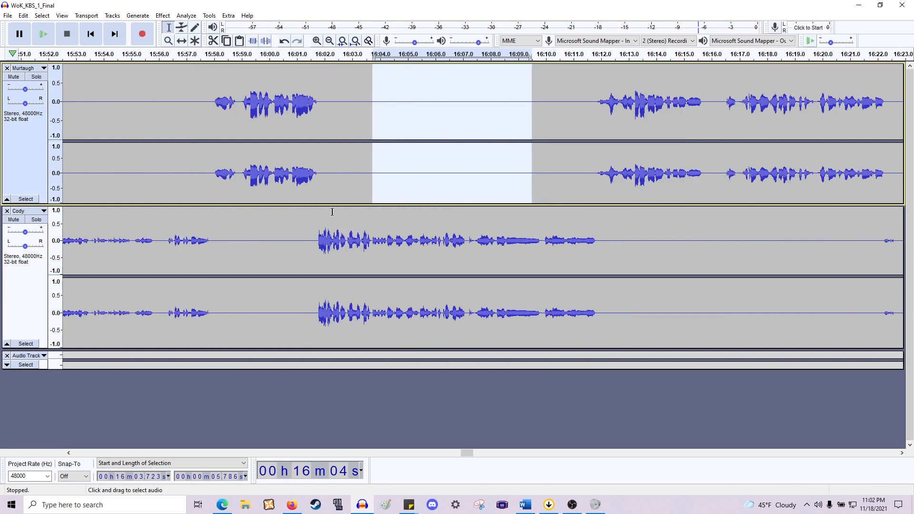
{"action": "scroll", "coordinate": [332, 212], "scroll_direction": "left", "scroll_amount": 4}
{"action": "scroll", "coordinate": [333, 212], "scroll_direction": "left", "scroll_amount": 4}
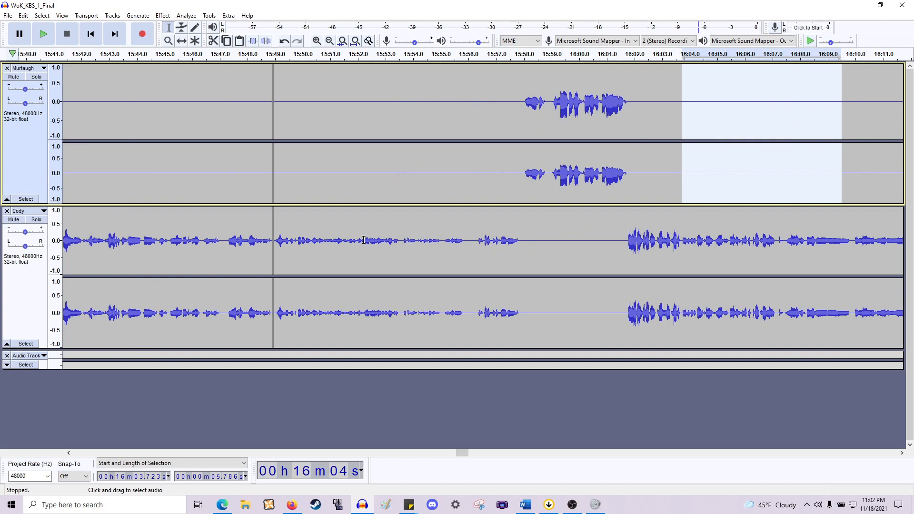
{"action": "left_click", "coordinate": [335, 238]}
{"action": "key", "text": "space"}
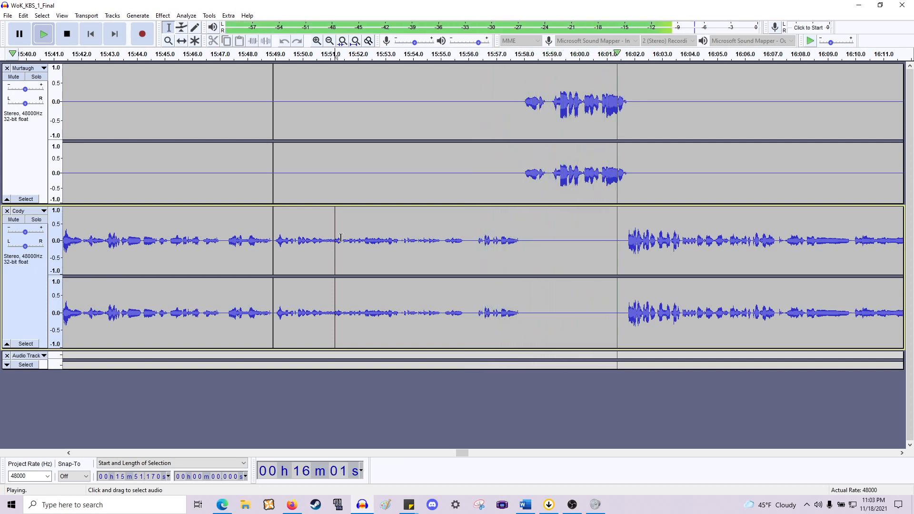
{"action": "key", "text": "space"}
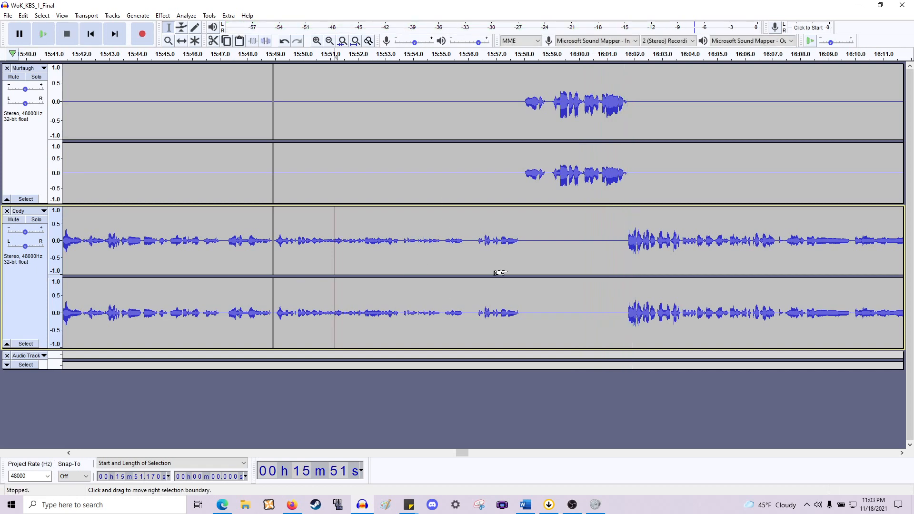
- Delete the gap between Cody's line and Murtaugh's reply near 15:57.5 across both tracks
{"action": "scroll", "coordinate": [553, 206], "scroll_direction": "up", "scroll_amount": 2}
{"action": "left_click_drag", "start_coordinate": [523, 176], "coordinate": [550, 299]}
{"action": "key", "text": "Delete"}
{"action": "scroll", "coordinate": [549, 299], "scroll_direction": "right", "scroll_amount": 20}
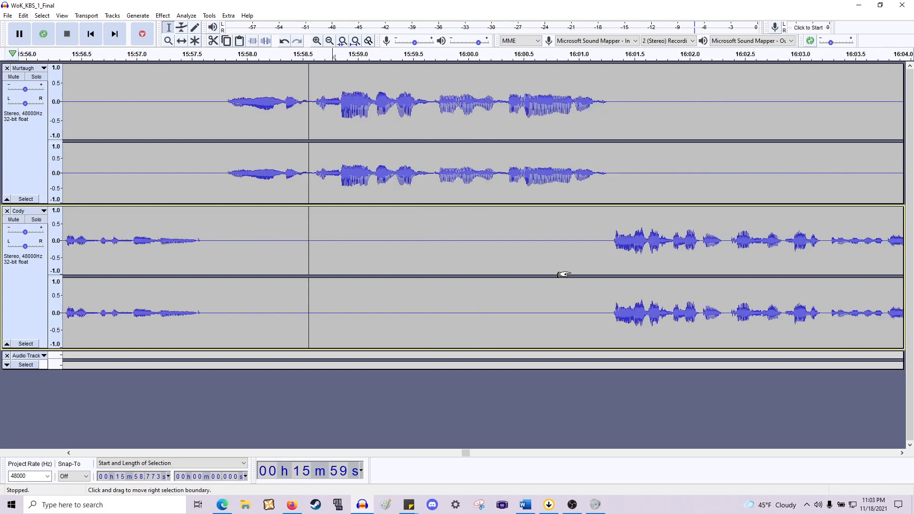
- Play back the passage from about 15:58 to check the cut
{"action": "left_click", "coordinate": [275, 243]}
{"action": "key", "text": "space"}
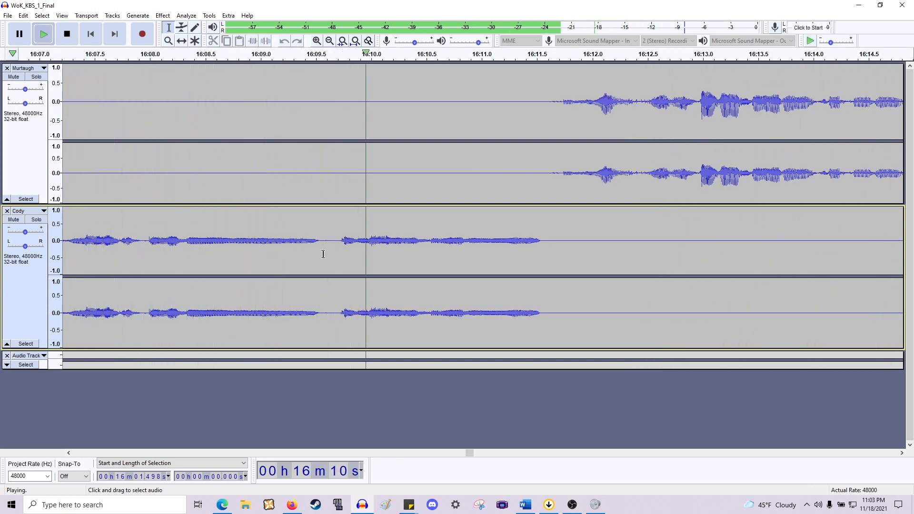
{"action": "key", "text": "space"}
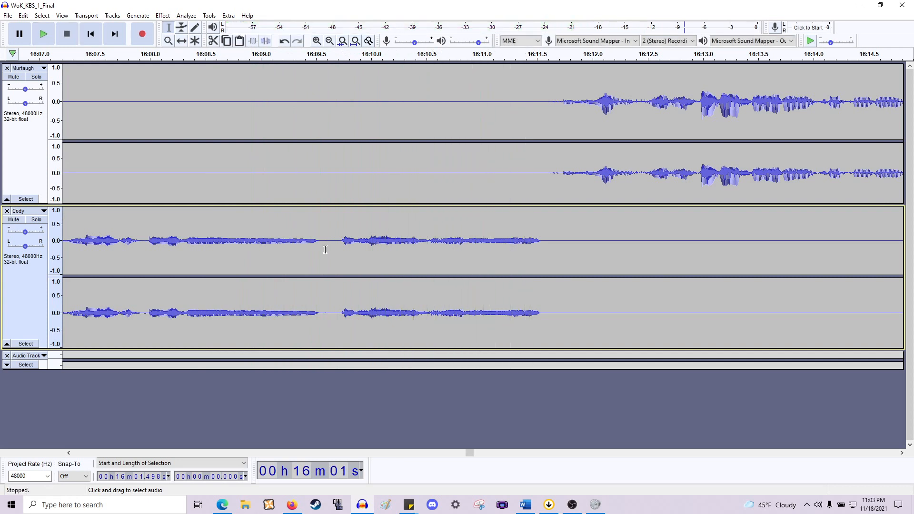
- Audition Cody's speech between about 16:06 and 16:11 to look for pauses
{"action": "scroll", "coordinate": [324, 252], "scroll_direction": "left", "scroll_amount": 5}
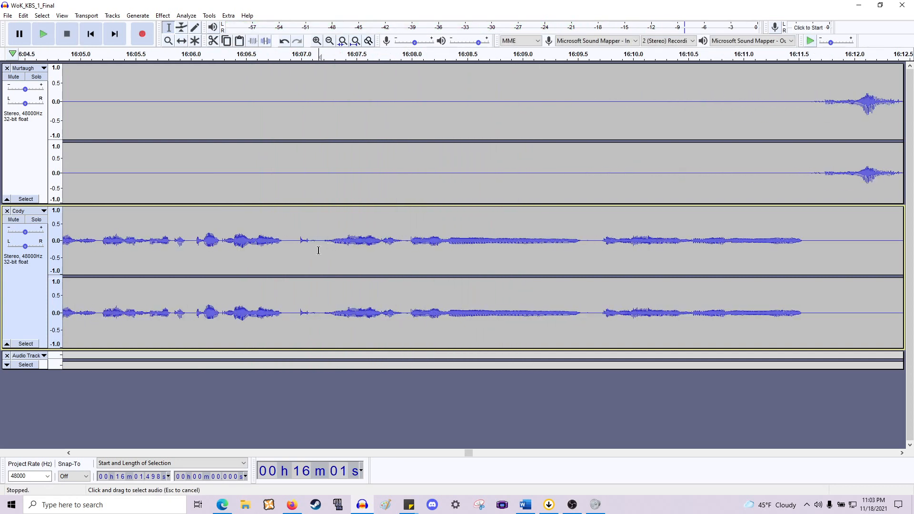
{"action": "left_click_drag", "start_coordinate": [319, 250], "coordinate": [289, 105]}
{"action": "key", "text": "space"}
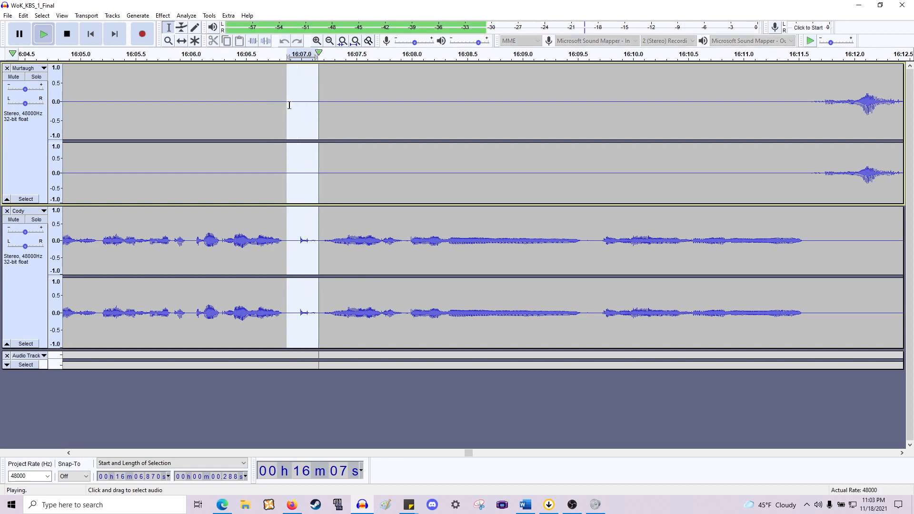
{"action": "scroll", "coordinate": [373, 202], "scroll_direction": "up", "scroll_amount": 2}
{"action": "left_click", "coordinate": [314, 234]}
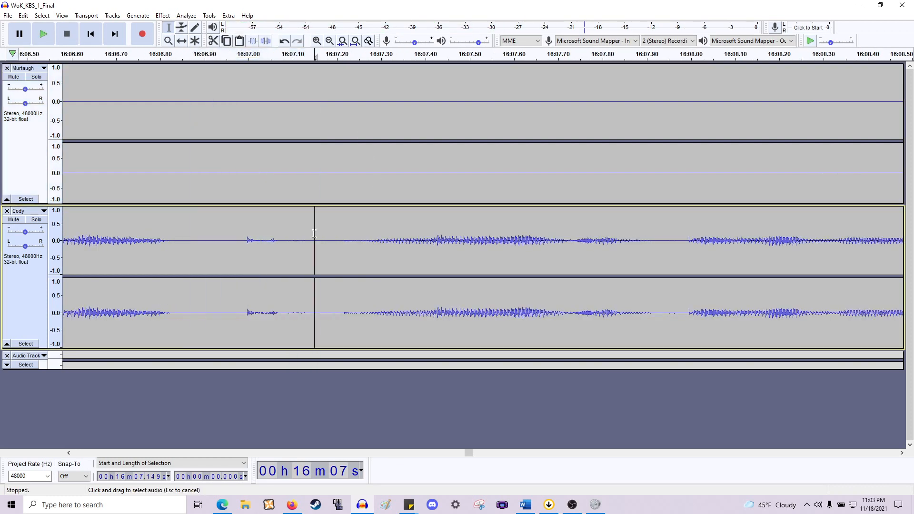
{"action": "left_click_drag", "start_coordinate": [299, 243], "coordinate": [287, 248]}
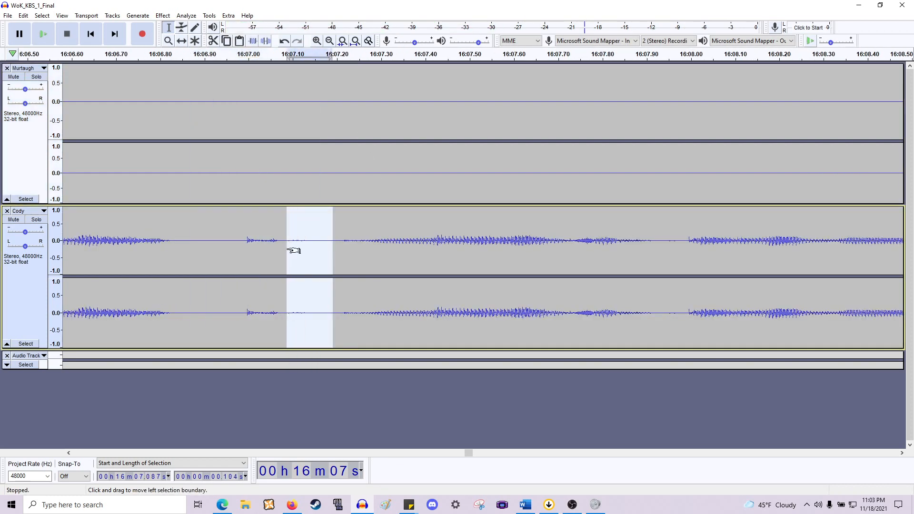
{"action": "scroll", "coordinate": [294, 250], "scroll_direction": "down", "scroll_amount": 3}
{"action": "left_click", "coordinate": [341, 230]}
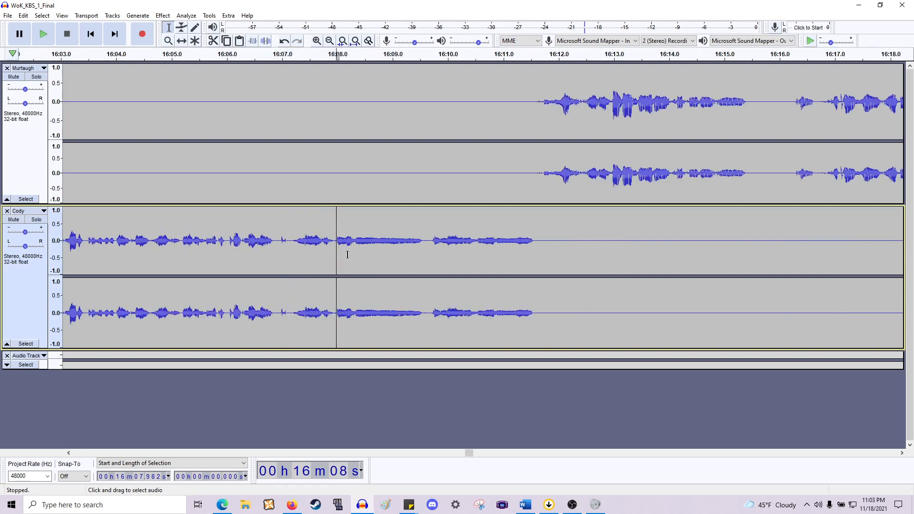
{"action": "left_click_drag", "start_coordinate": [329, 265], "coordinate": [526, 264]}
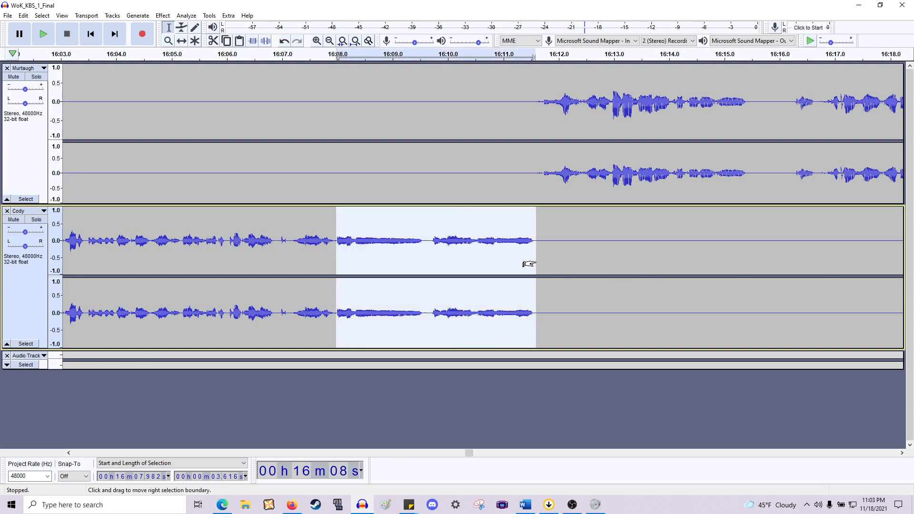
{"action": "key", "text": "space"}
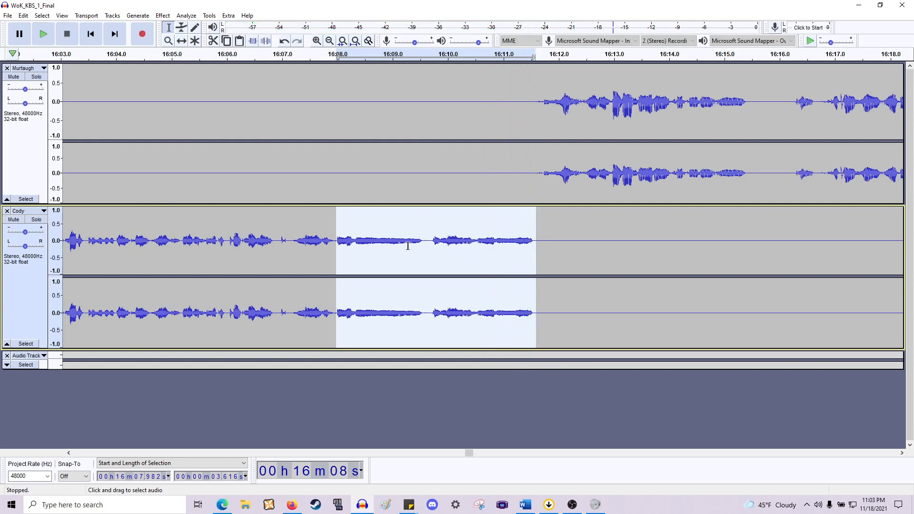
{"action": "left_click", "coordinate": [371, 250]}
{"action": "left_click_drag", "start_coordinate": [404, 243], "coordinate": [344, 247]}
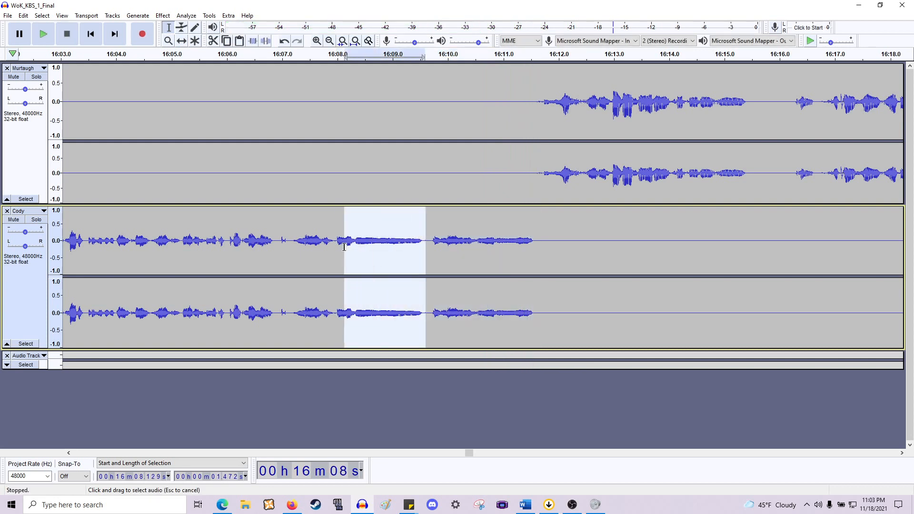
{"action": "left_click", "coordinate": [345, 251]}
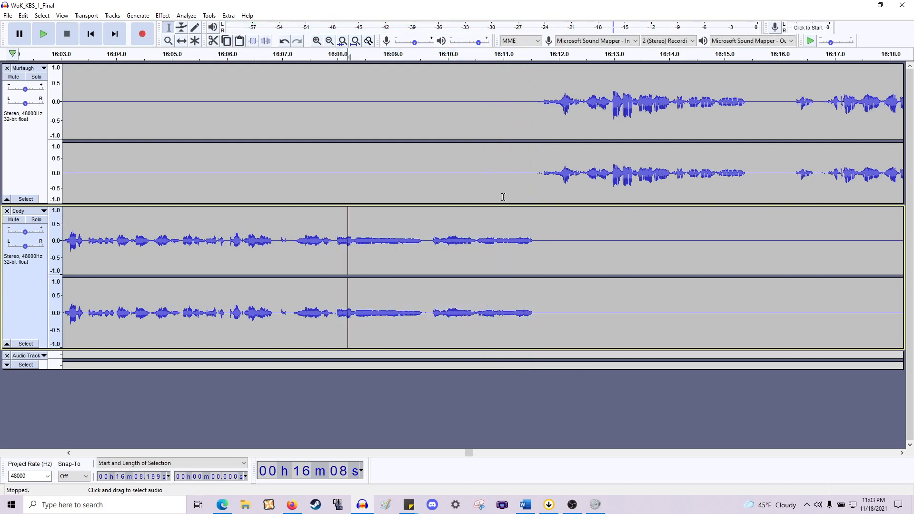
- Apply a Fade In to the start of Murtaugh's line from about 16:11.7 to 16:11.8
{"action": "left_click", "coordinate": [542, 184]}
{"action": "left_click_drag", "start_coordinate": [542, 184], "coordinate": [515, 191]}
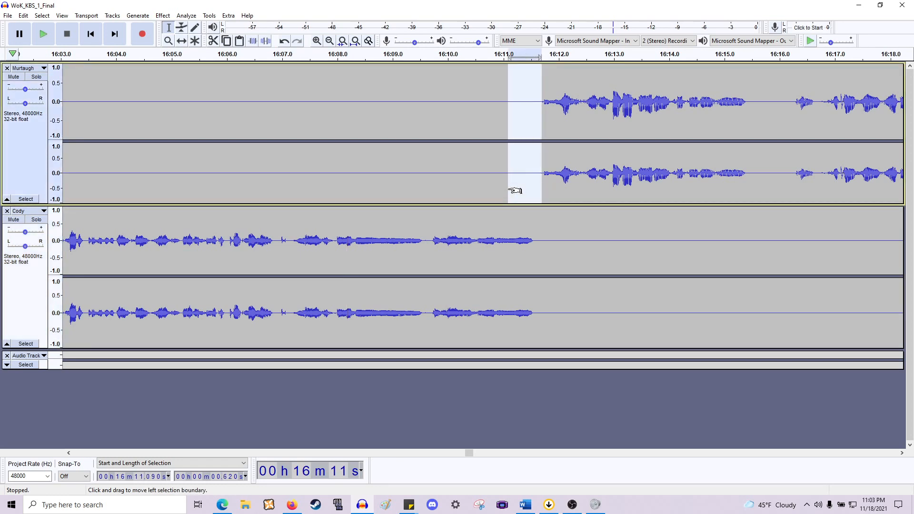
{"action": "scroll", "coordinate": [501, 191], "scroll_direction": "right", "scroll_amount": 3}
{"action": "scroll", "coordinate": [397, 155], "scroll_direction": "up", "scroll_amount": 2, "text": "ctrl"}
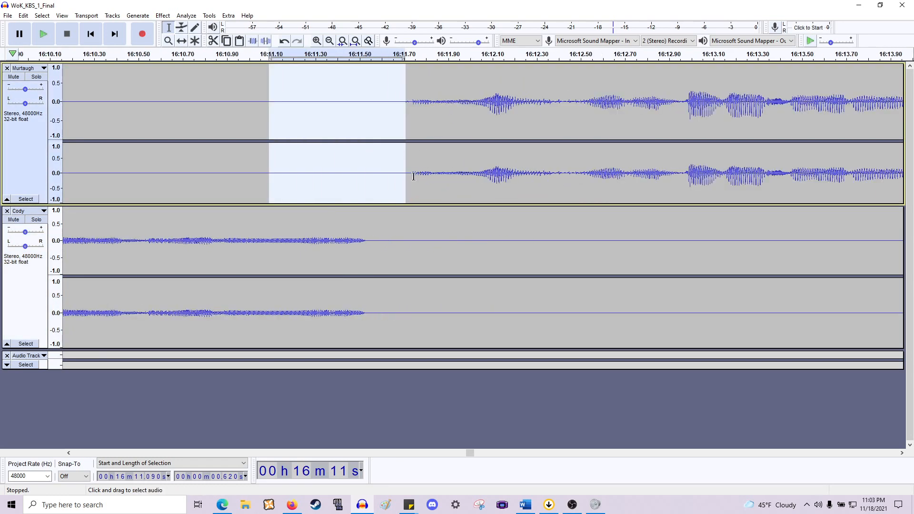
{"action": "left_click_drag", "start_coordinate": [412, 177], "coordinate": [429, 178]}
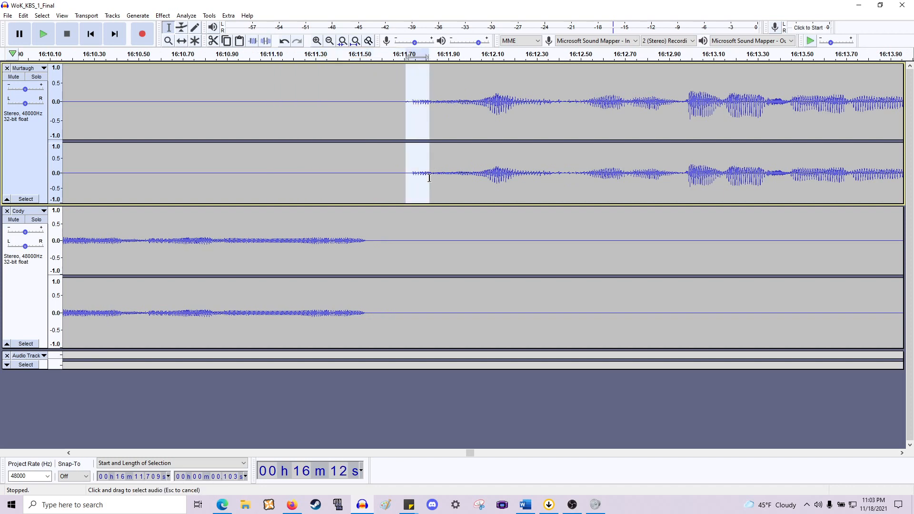
{"action": "left_click", "coordinate": [175, 18]}
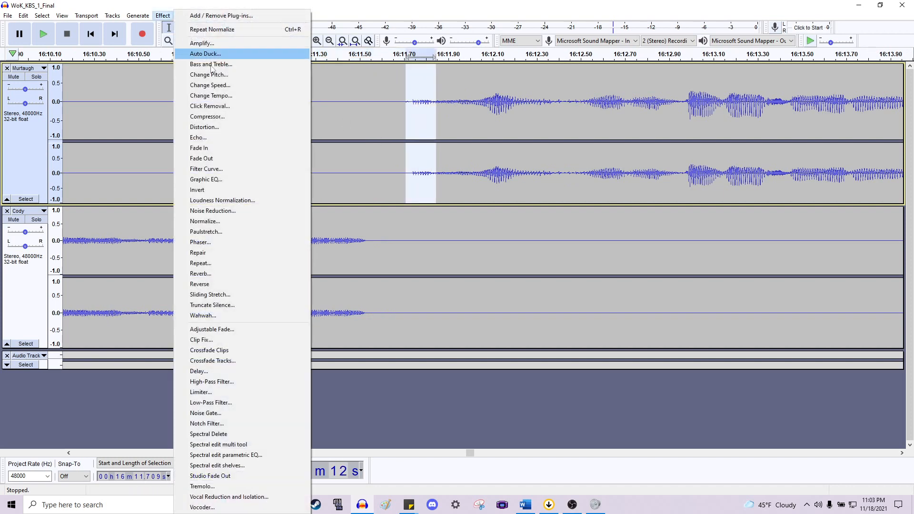
{"action": "left_click", "coordinate": [220, 150]}
{"action": "scroll", "coordinate": [351, 156], "scroll_direction": "down", "scroll_amount": 2}
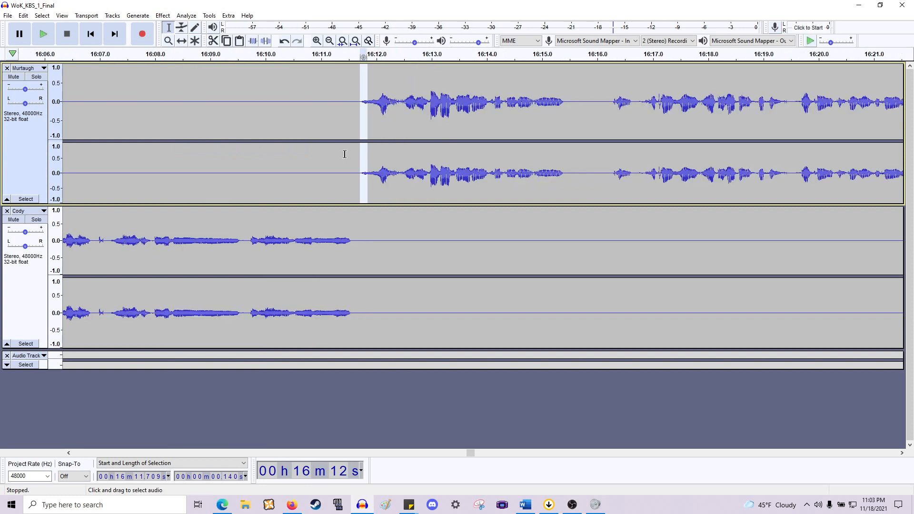
- Play back Murtaugh's line from about 16:12 to check the fade
{"action": "left_click", "coordinate": [379, 150]}
{"action": "key", "text": "space"}
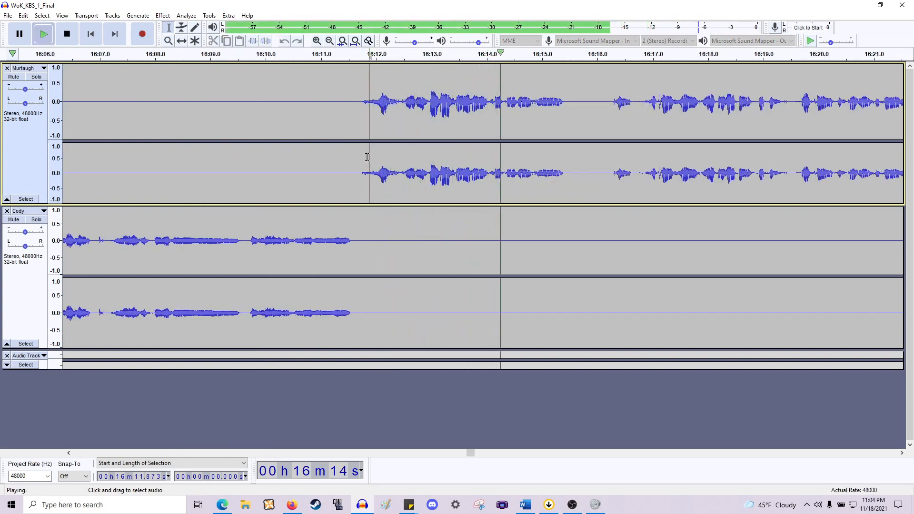
{"action": "key", "text": "space"}
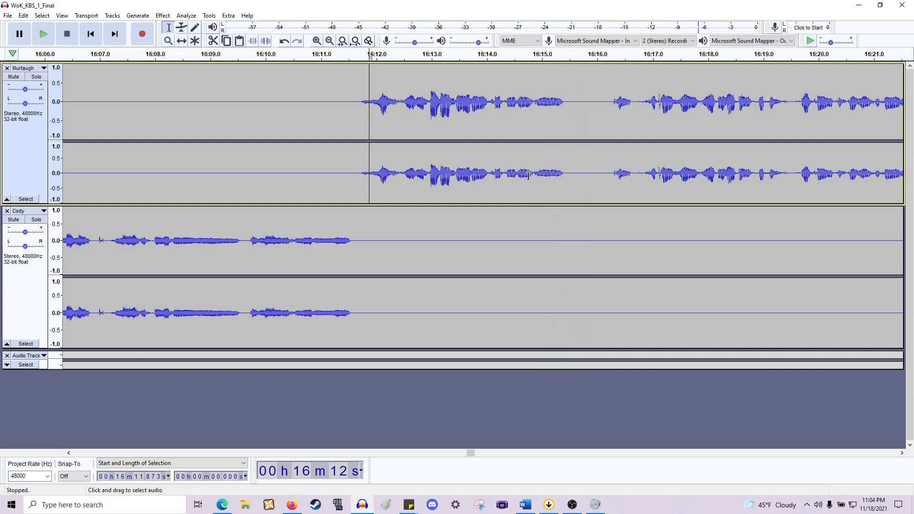
- Delete the pause in Murtaugh's speech from about 16:14.9 to 16:16.2 across both tracks
{"action": "left_click_drag", "start_coordinate": [533, 175], "coordinate": [607, 265]}
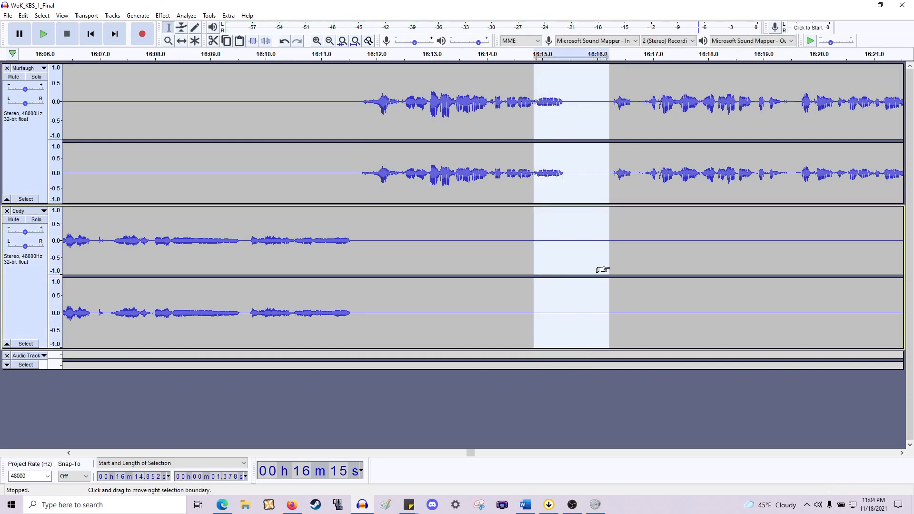
{"action": "key", "text": "Delete"}
- Play back Murtaugh's line from about 16:12.5 to review the edited passage
{"action": "left_click", "coordinate": [402, 179]}
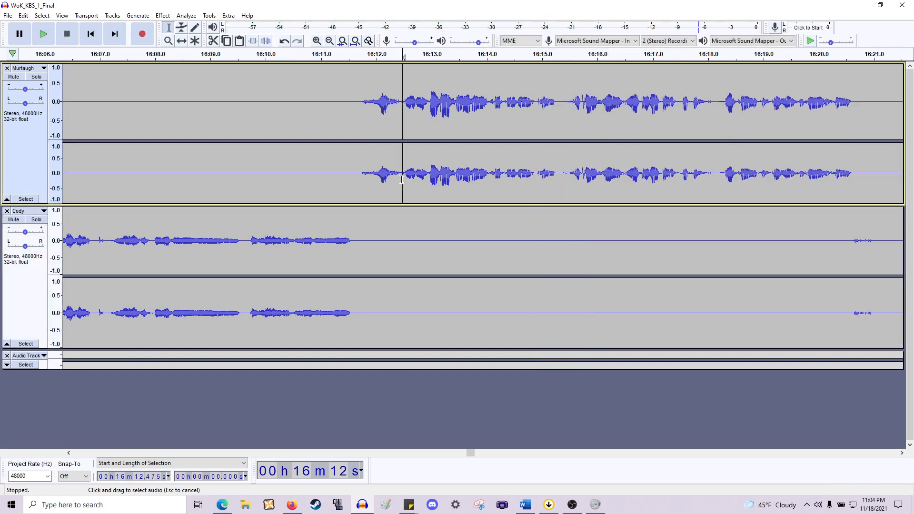
{"action": "key", "text": "space"}
{"action": "key", "text": "space"}
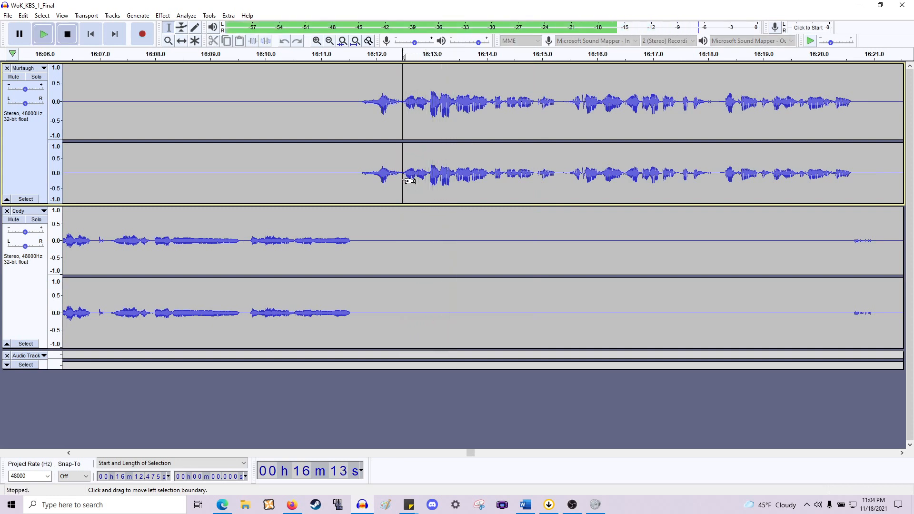
{"action": "key", "text": "ctrl+1"}
{"action": "key", "text": "space"}
{"action": "key", "text": "space"}
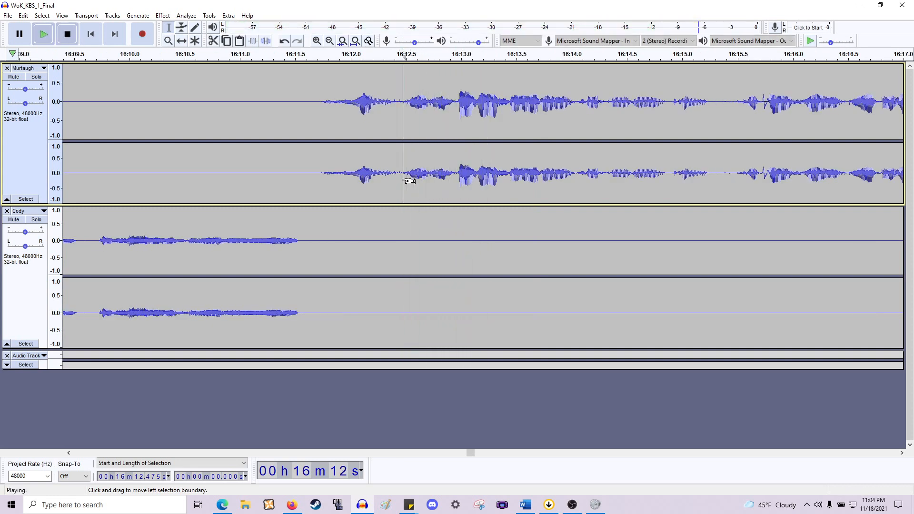
{"action": "left_click_drag", "start_coordinate": [403, 187], "coordinate": [455, 313]}
{"action": "key", "text": "space"}
- Delete the pause in Murtaugh's line from about 16:12.5 to 16:13.0, play it back, and undo the deletion
{"action": "key", "text": "space"}
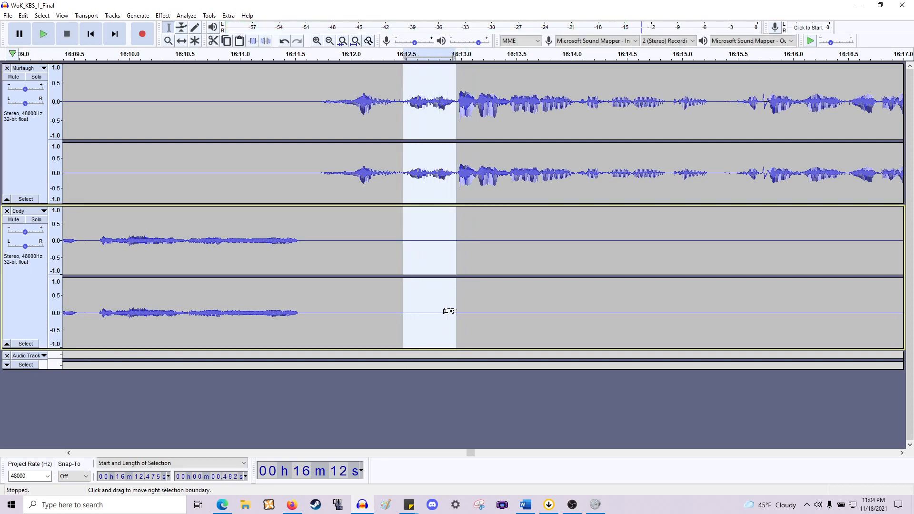
{"action": "key", "text": "Delete"}
{"action": "key", "text": "space"}
{"action": "key", "text": "space"}
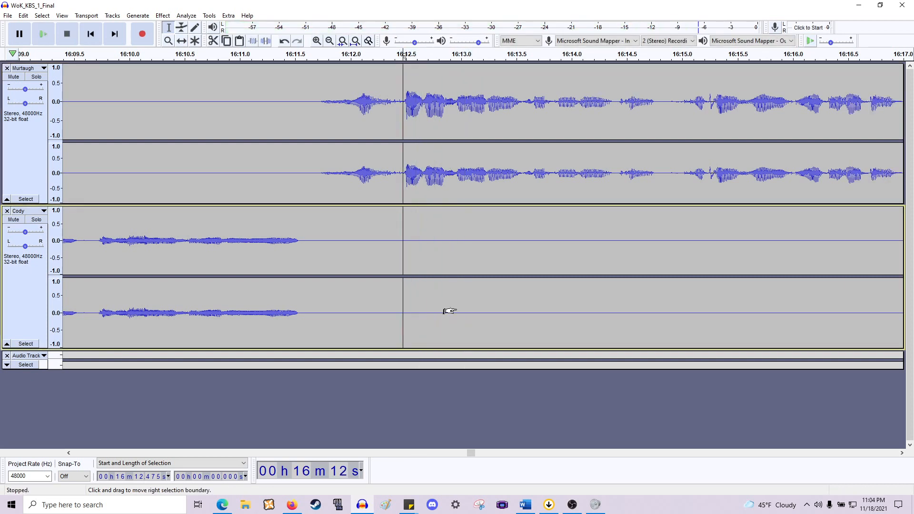
{"action": "key", "text": "ctrl+z"}
- Delete a shorter slice of the pause from about 16:12.75 to 16:12.9 and play back Murtaugh's line
{"action": "mouse_move", "coordinate": [446, 306]}
{"action": "left_mouse_down"}
{"action": "mouse_move", "coordinate": [419, 308]}
{"action": "mouse_move", "coordinate": [429, 313]}
{"action": "left_mouse_up"}
{"action": "key", "text": "Delete"}
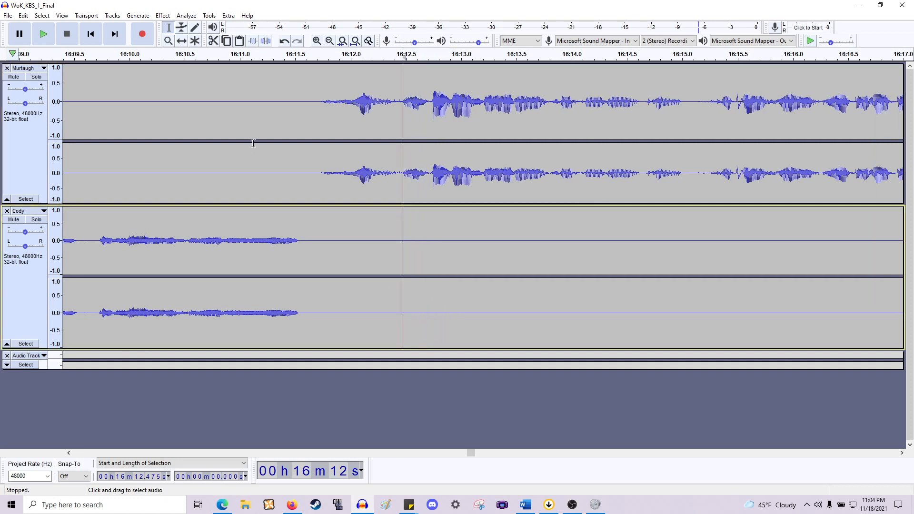
{"action": "left_click", "coordinate": [316, 178]}
{"action": "key", "text": "space"}
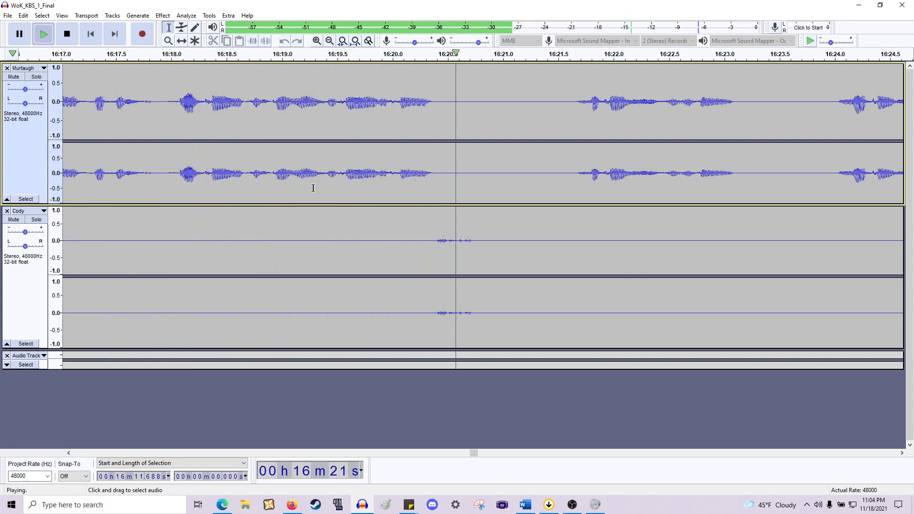
{"action": "key", "text": "space"}
- Delete the pause between Murtaugh's phrases from about 16:20.4 to 16:21.6 across both tracks
{"action": "left_click_drag", "start_coordinate": [430, 223], "coordinate": [520, 240]}
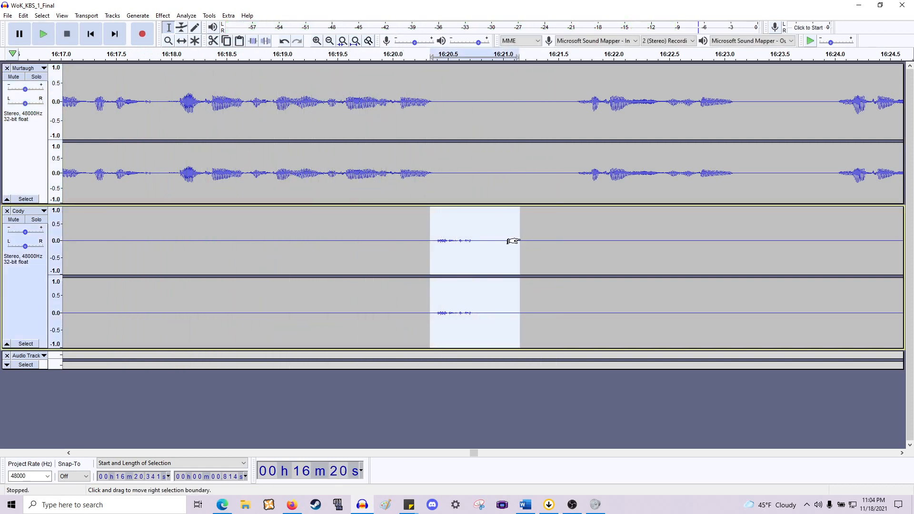
{"action": "left_click_drag", "start_coordinate": [437, 185], "coordinate": [575, 275]}
{"action": "key", "text": "Delete"}
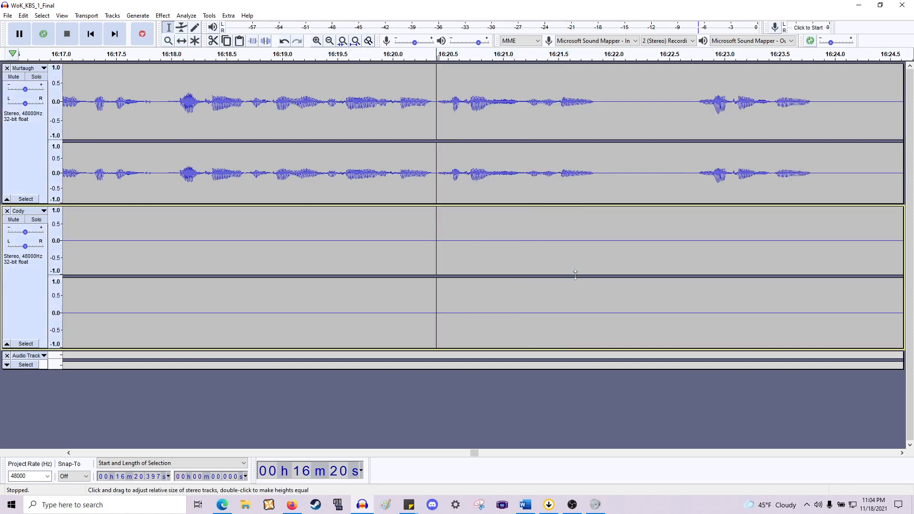
- Play further along and delete the pause from about 16:21.85 to 16:22.7 across both tracks
{"action": "scroll", "coordinate": [555, 262], "scroll_direction": "right", "scroll_amount": 6}
{"action": "key", "text": "space"}
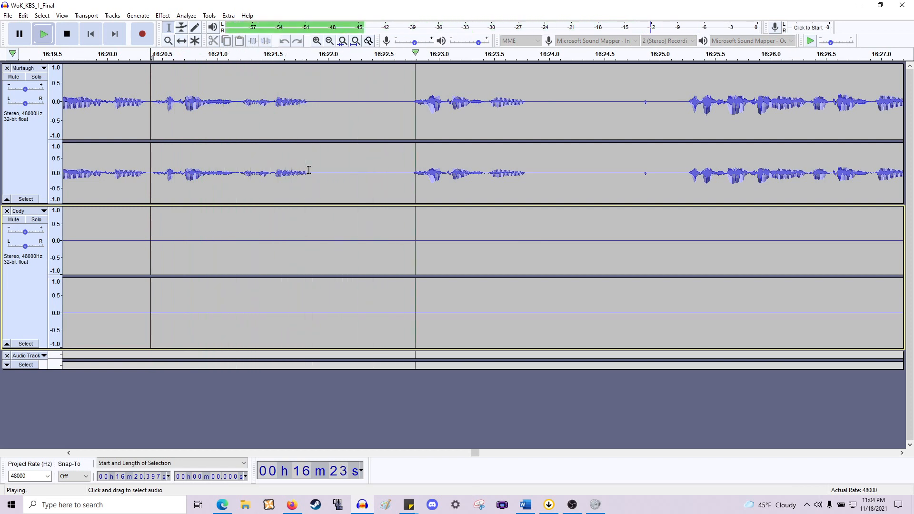
{"action": "left_click_drag", "start_coordinate": [311, 180], "coordinate": [408, 275]}
{"action": "key", "text": "Delete"}
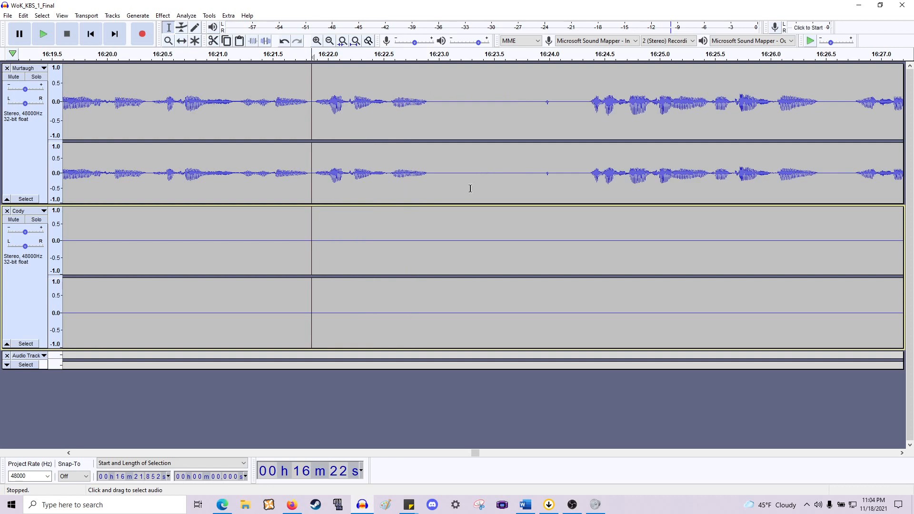
- Delete the pause from about 16:22.9 to 16:24.35 across both tracks and play back the result
{"action": "left_click_drag", "start_coordinate": [428, 223], "coordinate": [590, 276]}
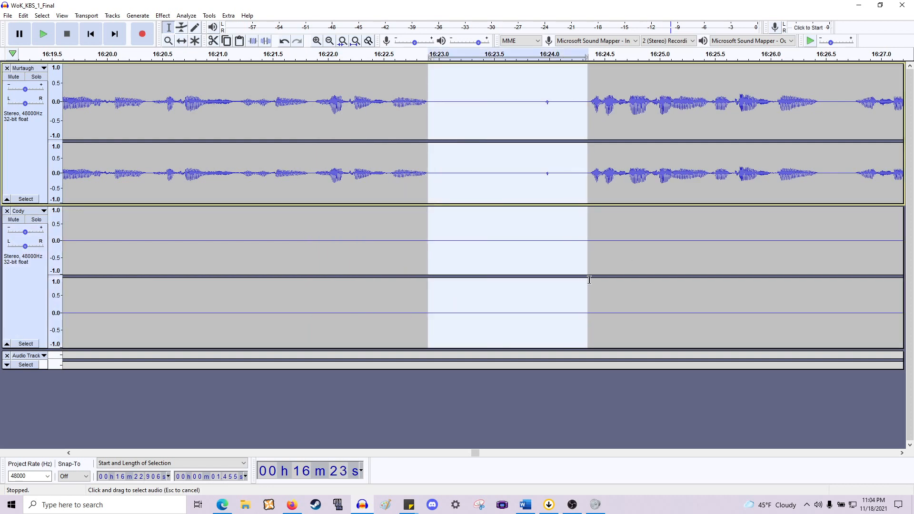
{"action": "key", "text": "Delete"}
{"action": "key", "text": "space"}
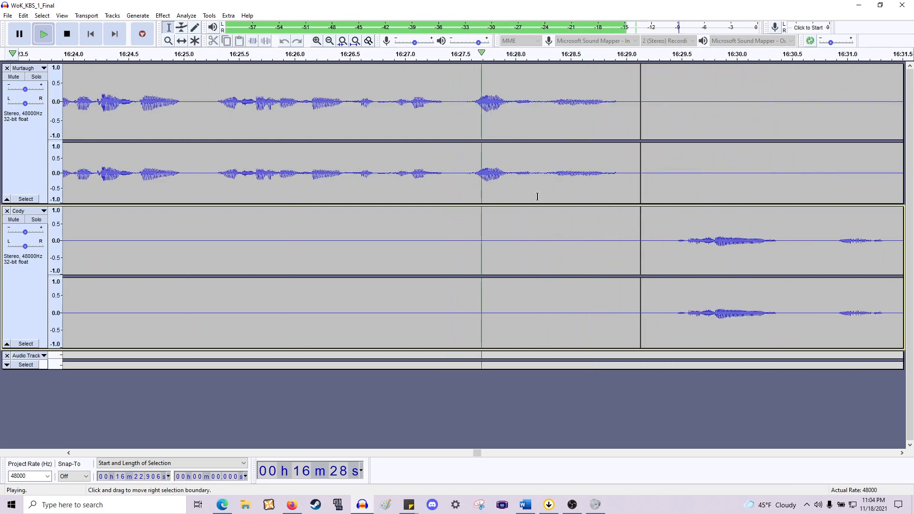
- Delete a short gap in Murtaugh's line from about 16:26.55 to 16:26.8 across both tracks
{"action": "left_click", "coordinate": [349, 174]}
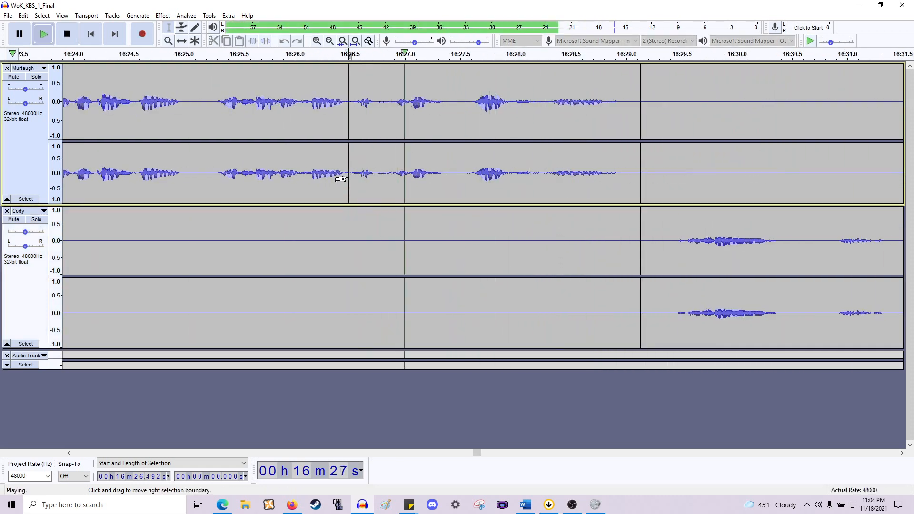
{"action": "left_click_drag", "start_coordinate": [356, 228], "coordinate": [384, 292]}
{"action": "key", "text": "Delete"}
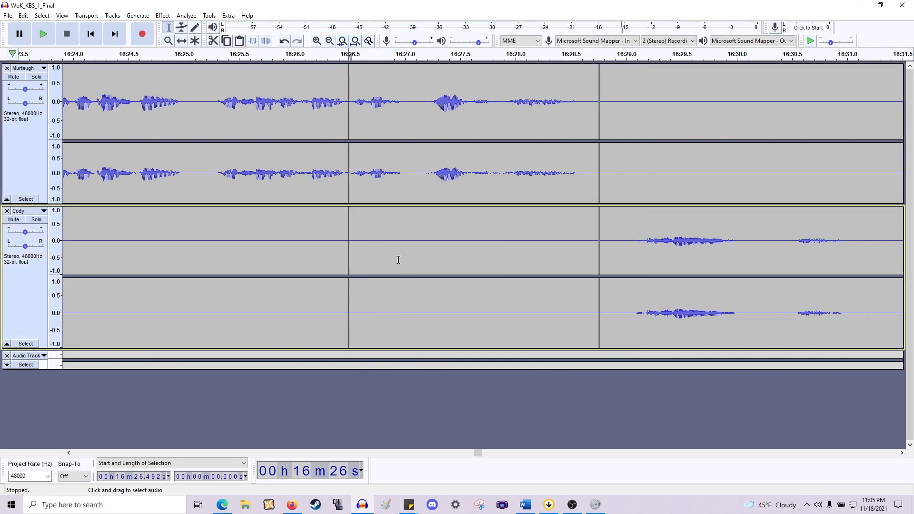
- Play back from about 16:25.3 and delete the gap from about 16:26.95 to 16:27.23 across both tracks
{"action": "left_click", "coordinate": [219, 180]}
{"action": "key", "text": "space"}
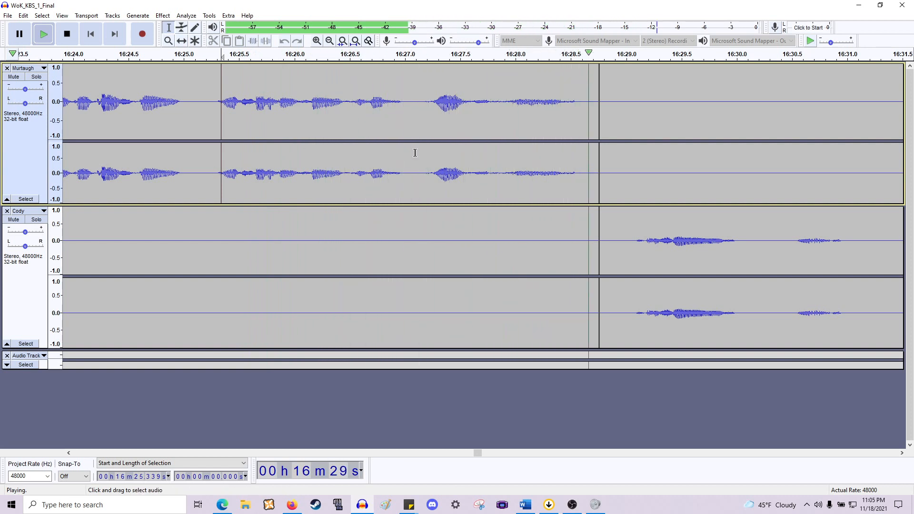
{"action": "key", "text": "space"}
{"action": "left_click_drag", "start_coordinate": [407, 216], "coordinate": [429, 250]}
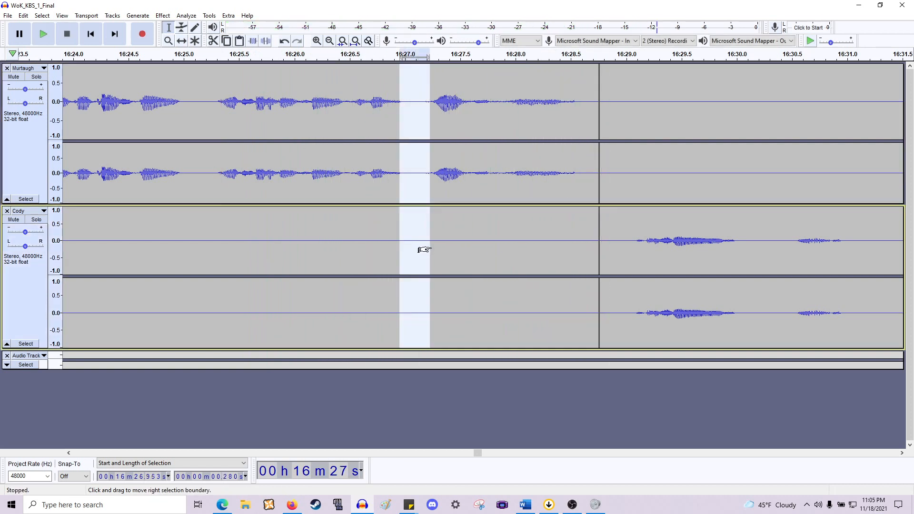
{"action": "key", "text": "Delete"}
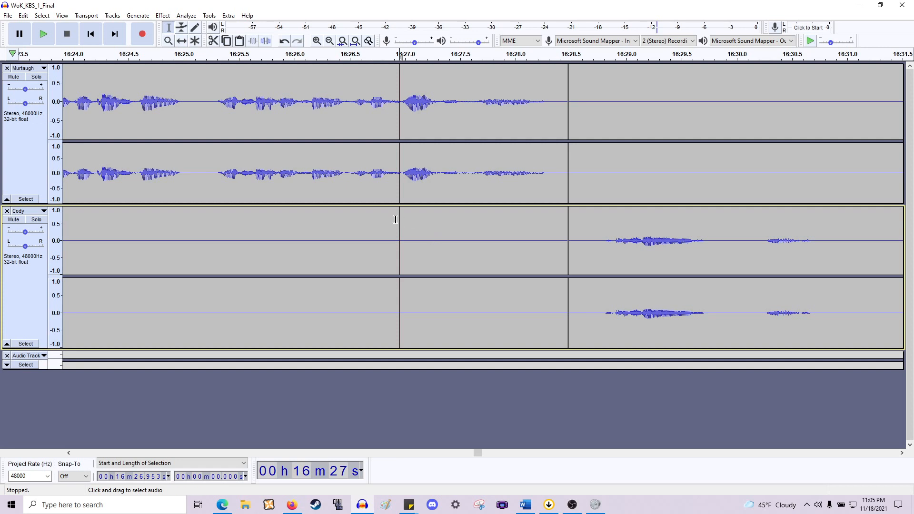
- Play back Cody's line from about 16:28.8
{"action": "scroll", "coordinate": [402, 221], "scroll_direction": "right", "scroll_amount": 6}
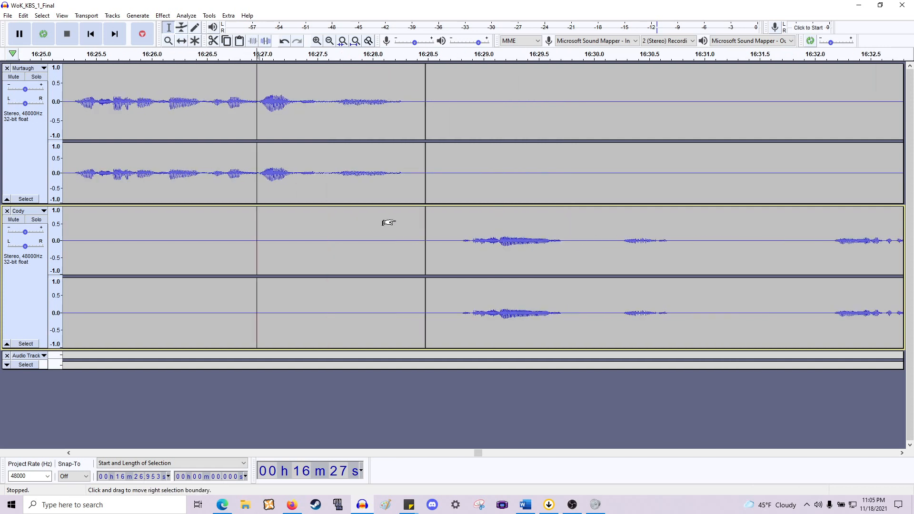
{"action": "left_click", "coordinate": [318, 221]}
{"action": "key", "text": "space"}
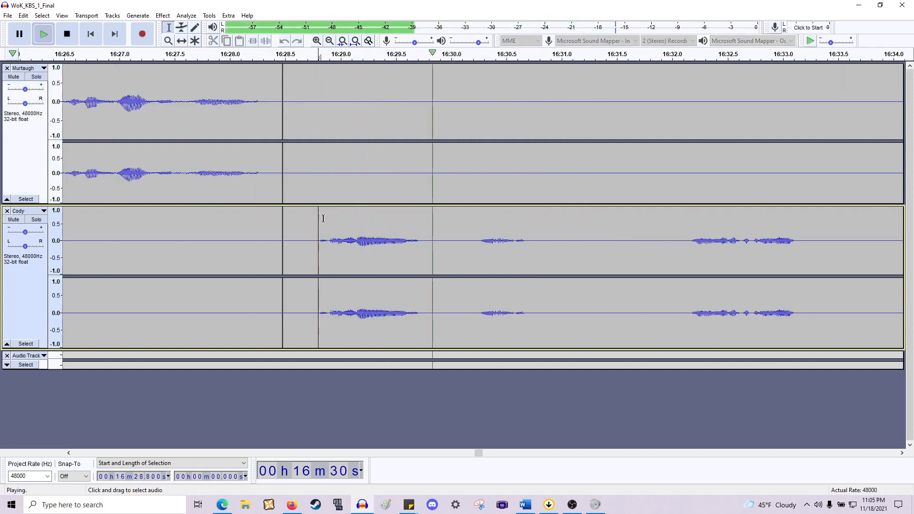
{"action": "key", "text": "space"}
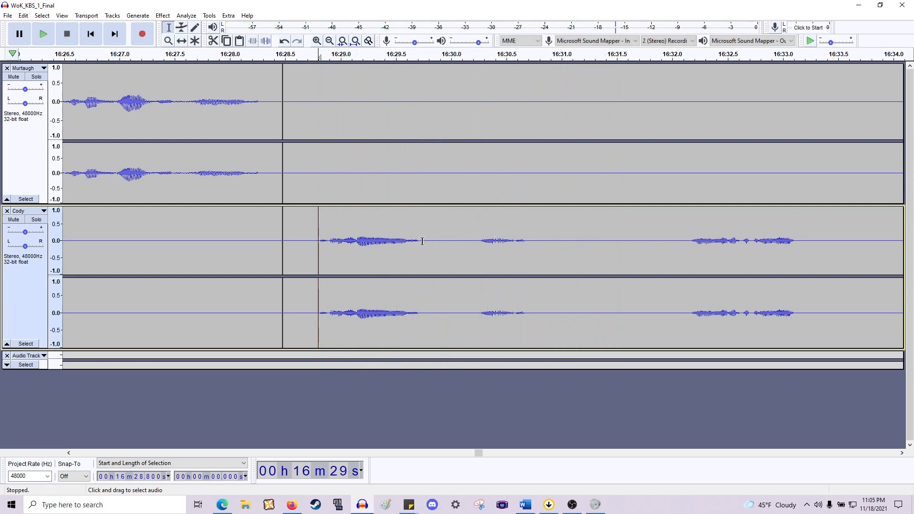
- Delete the silence in Cody's line from about 16:29.75 to 16:32.2 across both tracks and play back
{"action": "left_click_drag", "start_coordinate": [422, 242], "coordinate": [690, 153]}
{"action": "key", "text": "Delete"}
{"action": "key", "text": "space"}
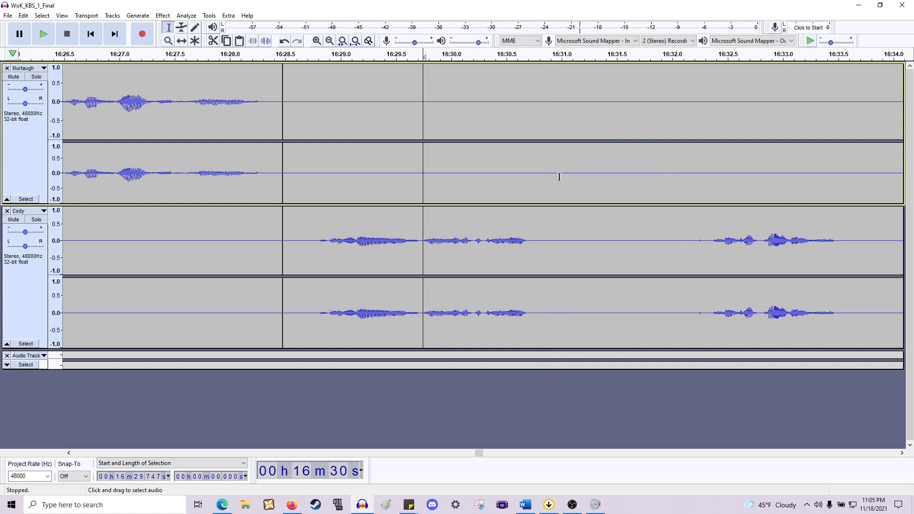
- Delete the pause from about 16:30.7 to 16:32.3 across both tracks and play back
{"action": "left_click_drag", "start_coordinate": [530, 243], "coordinate": [706, 161]}
{"action": "key", "text": "Delete"}
{"action": "key", "text": "space"}
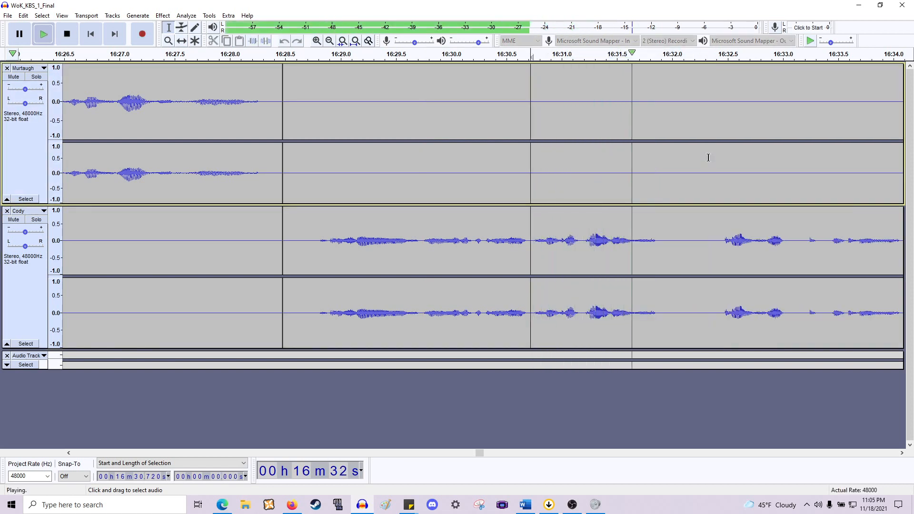
- Delete the pause in Cody's line from about 16:31.9 to 16:32.45 and play back
{"action": "scroll", "coordinate": [701, 159], "scroll_direction": "right", "scroll_amount": 14}
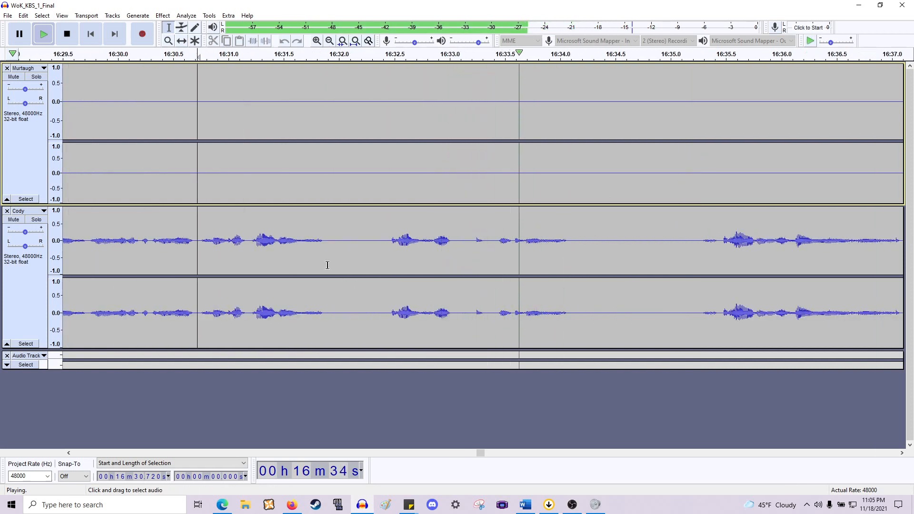
{"action": "left_click_drag", "start_coordinate": [327, 252], "coordinate": [390, 106]}
{"action": "key", "text": "Delete"}
{"action": "key", "text": "space"}
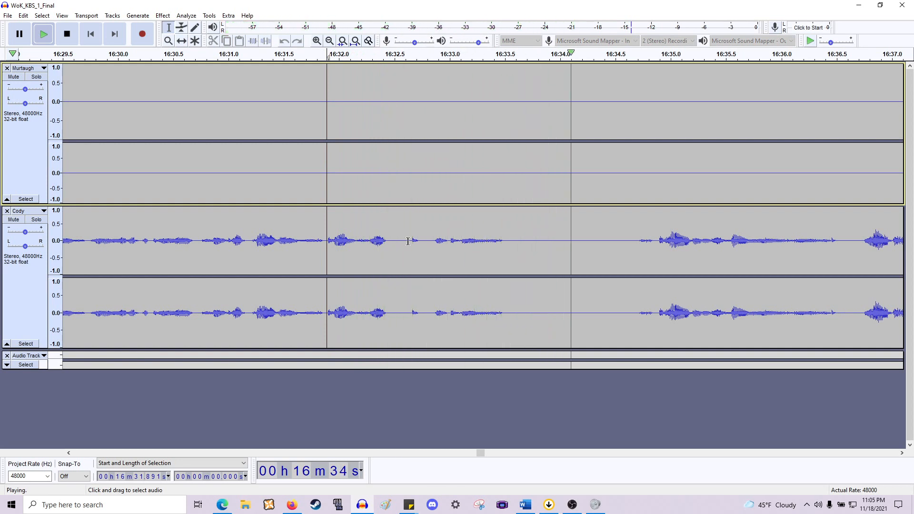
- Delete a short gap from about 16:32.47 to 16:32.66 in Cody's line
{"action": "key", "text": "space"}
{"action": "left_click_drag", "start_coordinate": [411, 133], "coordinate": [389, 135]}
{"action": "key", "text": "Delete"}
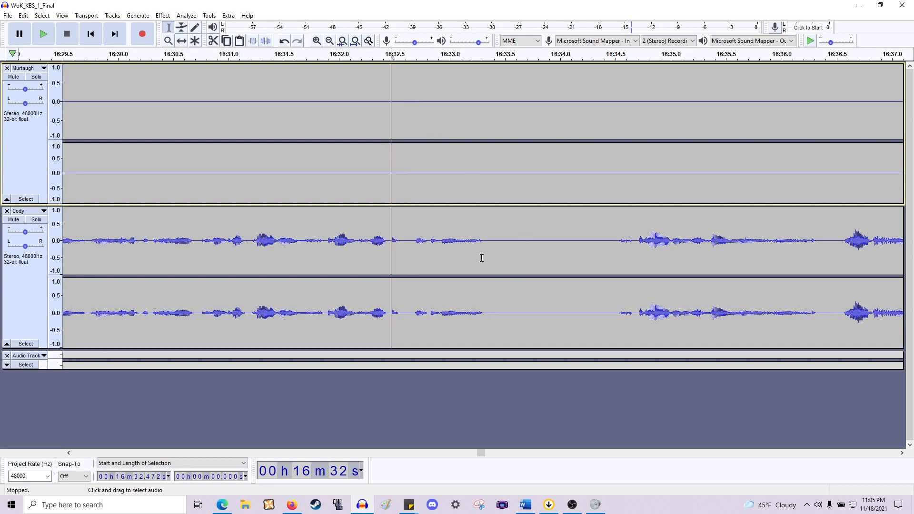
- Delete the pause from about 16:33.3 to 16:34.5 across both tracks and play back from about 16:32.1
{"action": "left_click_drag", "start_coordinate": [486, 254], "coordinate": [617, 141]}
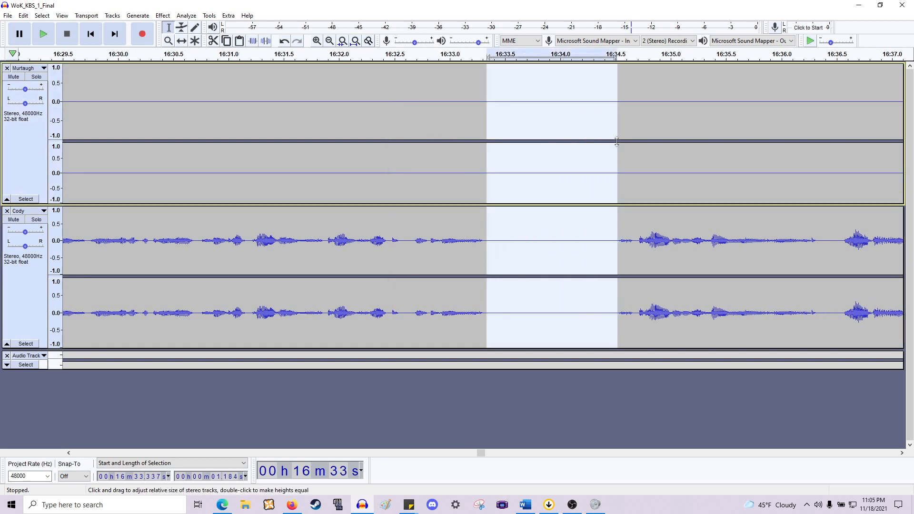
{"action": "key", "text": "Delete"}
{"action": "left_click_drag", "start_coordinate": [346, 258], "coordinate": [349, 252]}
{"action": "key", "text": "space"}
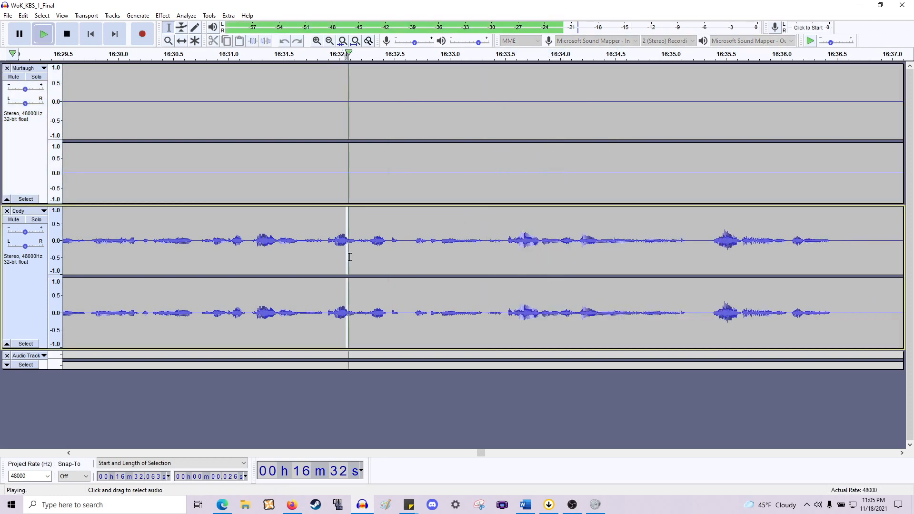
{"action": "key", "text": "space"}
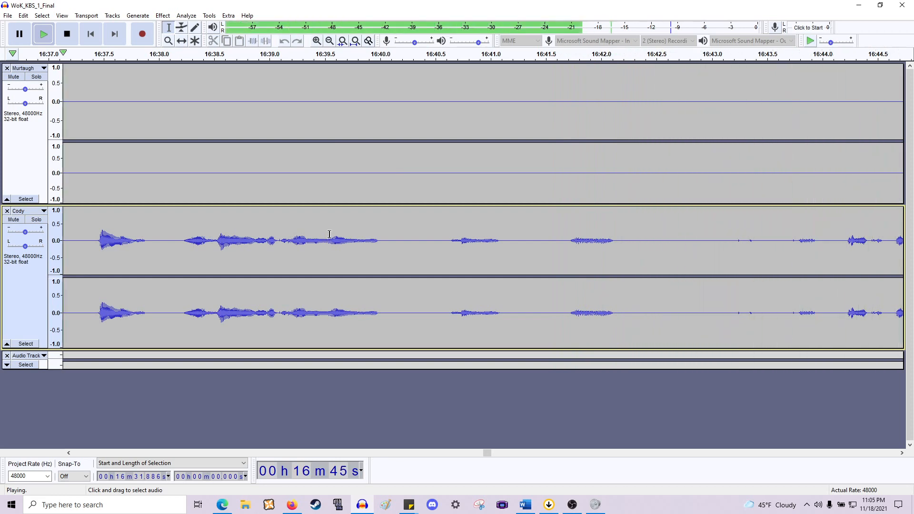
- Delete the pause in Cody's line from about 16:36.5 to 16:37.4, plus a short gap at about 16:37.0
{"action": "key", "text": "space"}
{"action": "scroll", "coordinate": [404, 217], "scroll_direction": "left", "scroll_amount": 10}
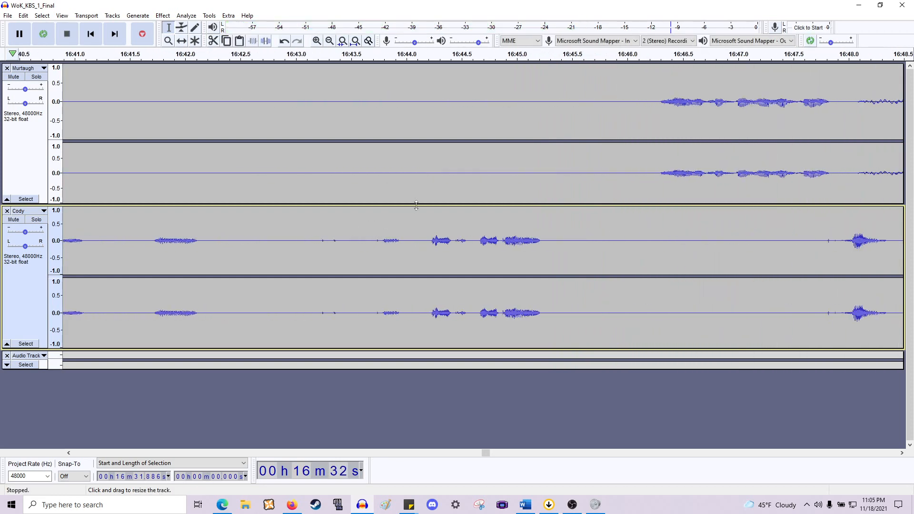
{"action": "scroll", "coordinate": [417, 204], "scroll_direction": "left", "scroll_amount": 19}
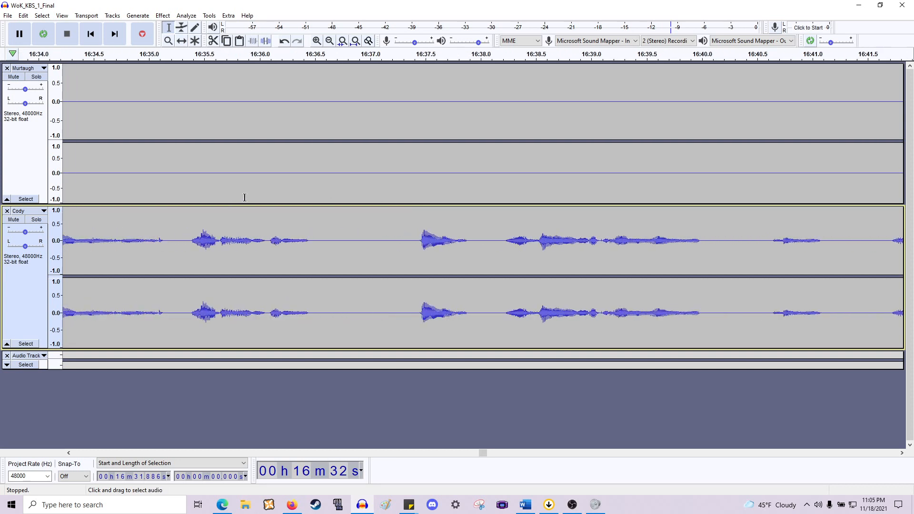
{"action": "scroll", "coordinate": [420, 224], "scroll_direction": "down", "scroll_amount": 1}
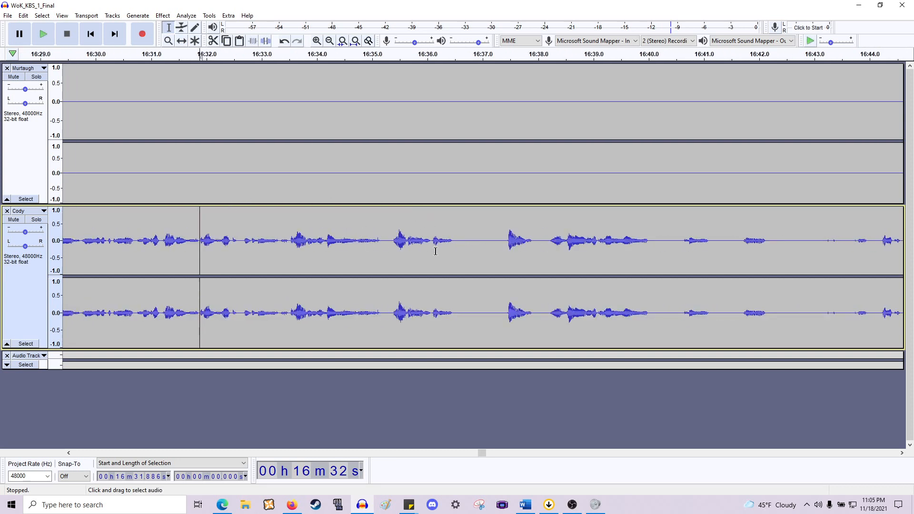
{"action": "left_click_drag", "start_coordinate": [454, 247], "coordinate": [506, 173]}
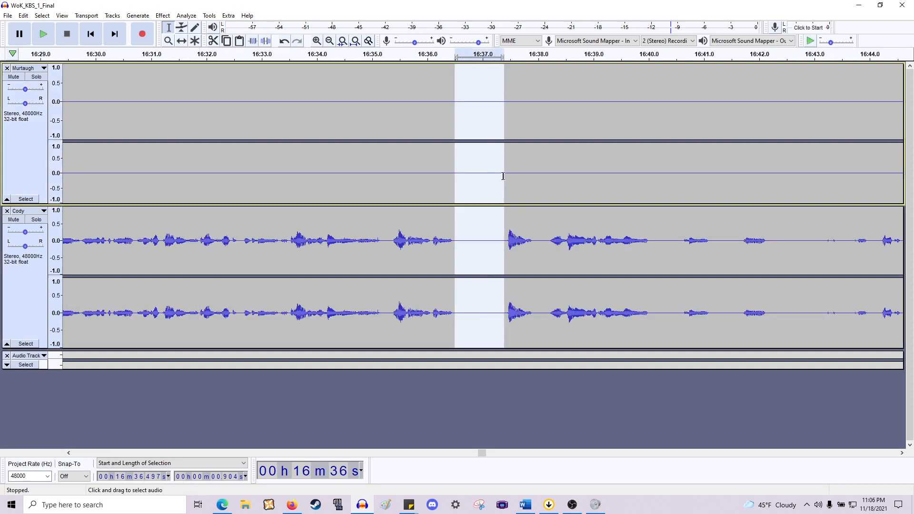
{"action": "key", "text": "Delete"}
{"action": "left_click_drag", "start_coordinate": [484, 242], "coordinate": [492, 181]}
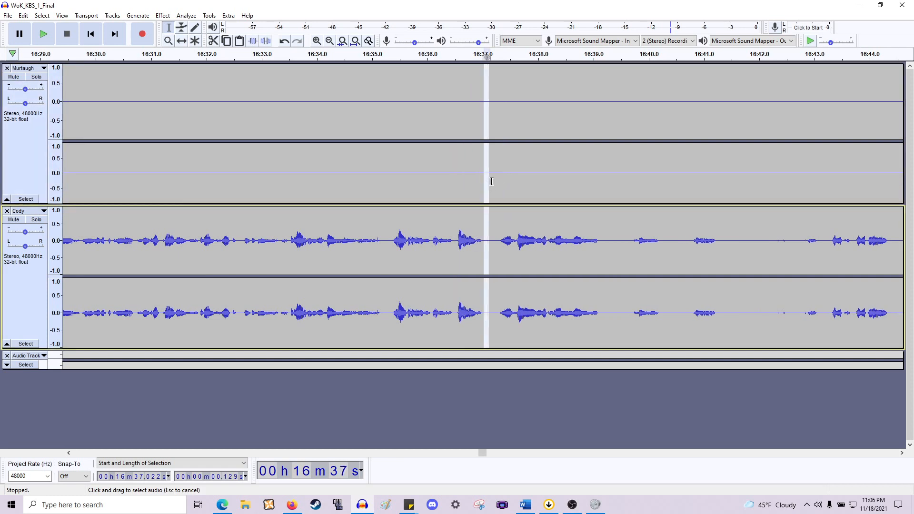
{"action": "key", "text": "Delete"}
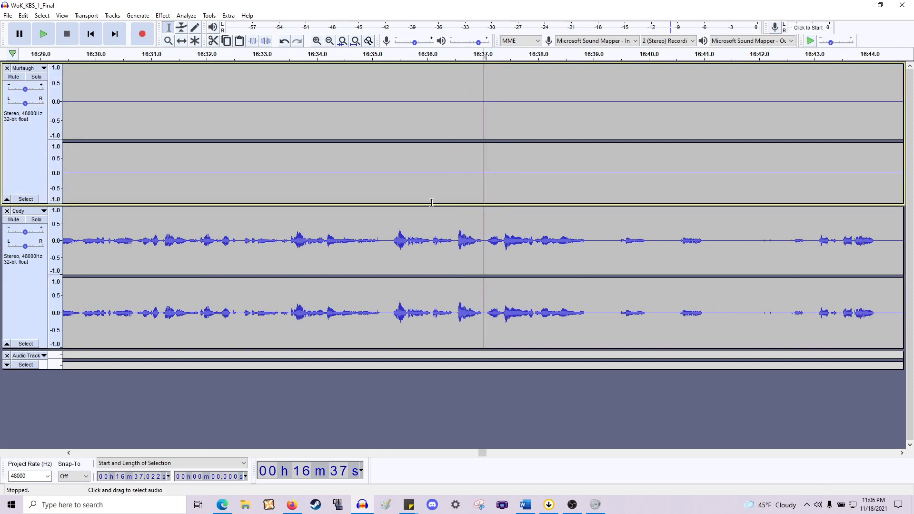
- Play back Cody's line from about 16:35.2
{"action": "left_click", "coordinate": [384, 240]}
{"action": "key", "text": "space"}
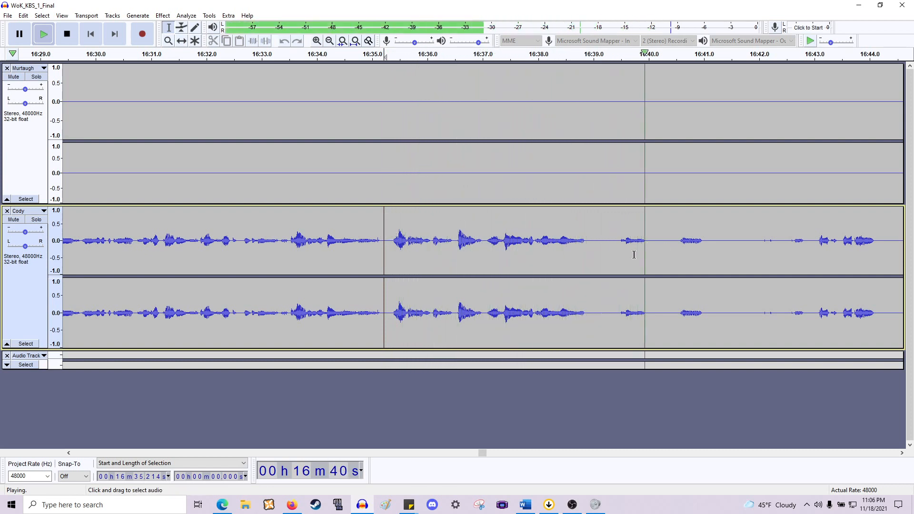
{"action": "key", "text": "space"}
- Delete the pause from about 16:38.9 to 16:39.45 across both tracks
{"action": "left_click_drag", "start_coordinate": [587, 247], "coordinate": [618, 169]}
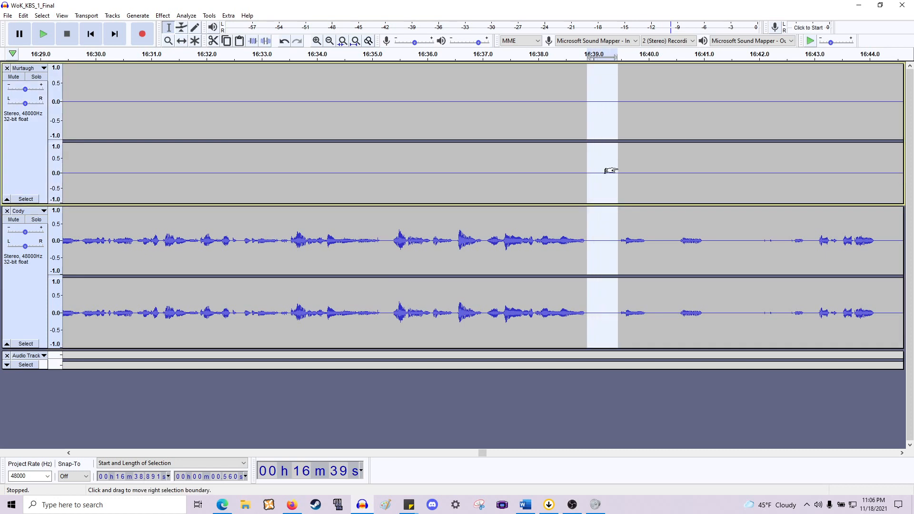
{"action": "key", "text": "Delete"}
- Delete the silence from about 16:39.4 to 16:42.5 across both tracks and play back the result
{"action": "left_click_drag", "start_coordinate": [614, 247], "coordinate": [785, 165]}
{"action": "key", "text": "Delete"}
{"action": "key", "text": "space"}
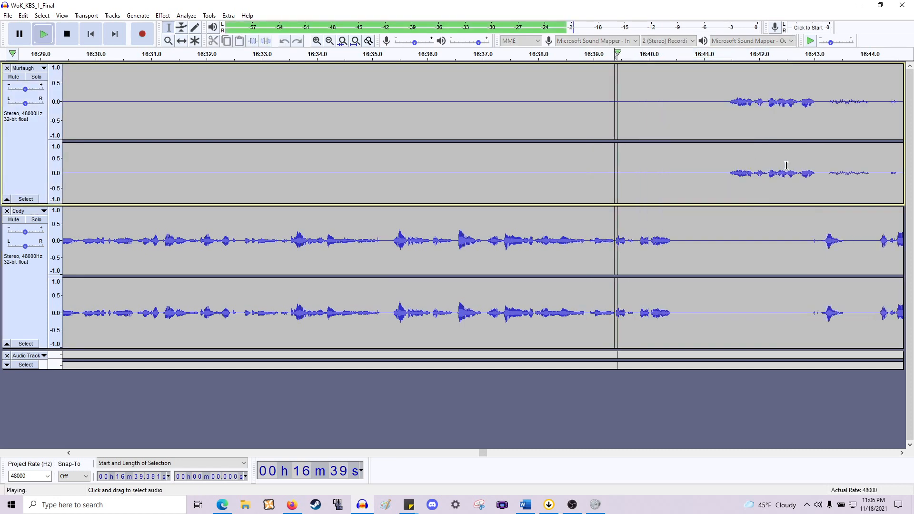
{"action": "key", "text": "space"}
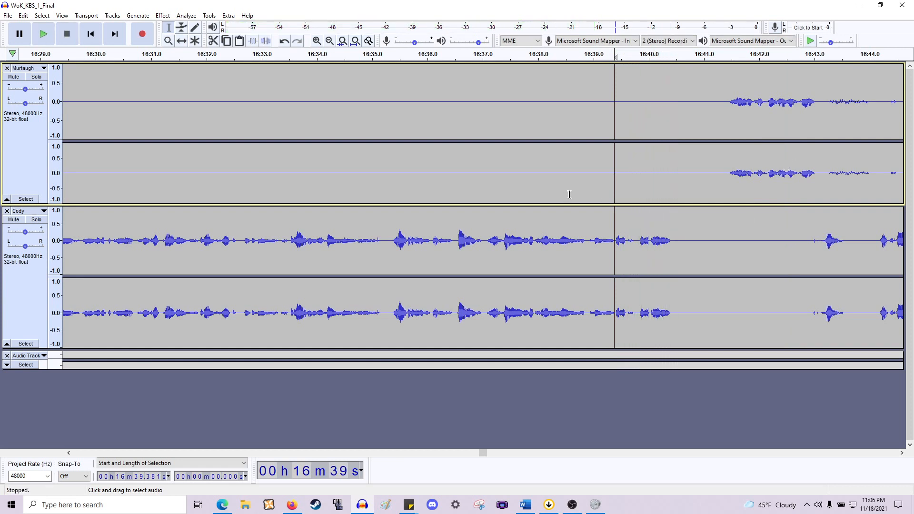
- Delete the short gap from about 16:39.4 to 16:39.8 across both tracks and play back the result
{"action": "left_click_drag", "start_coordinate": [626, 192], "coordinate": [638, 192]}
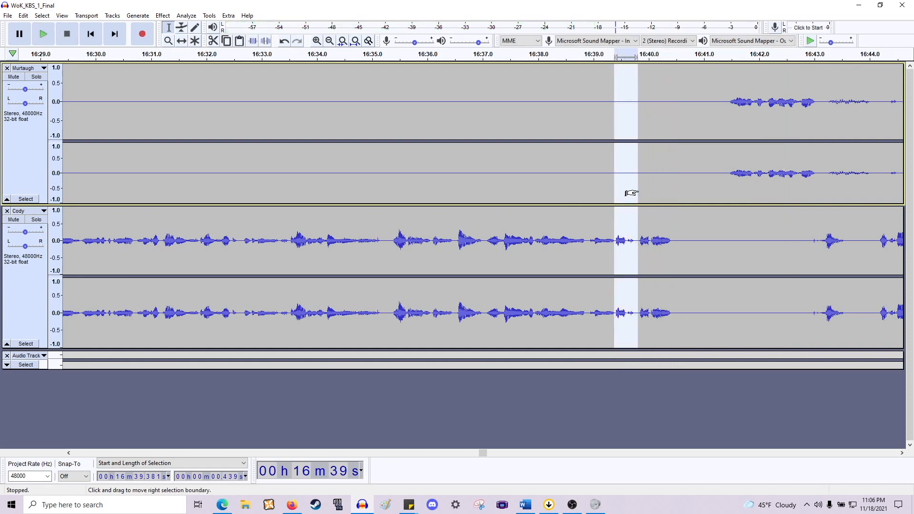
{"action": "key", "text": "Delete"}
{"action": "key", "text": "space"}
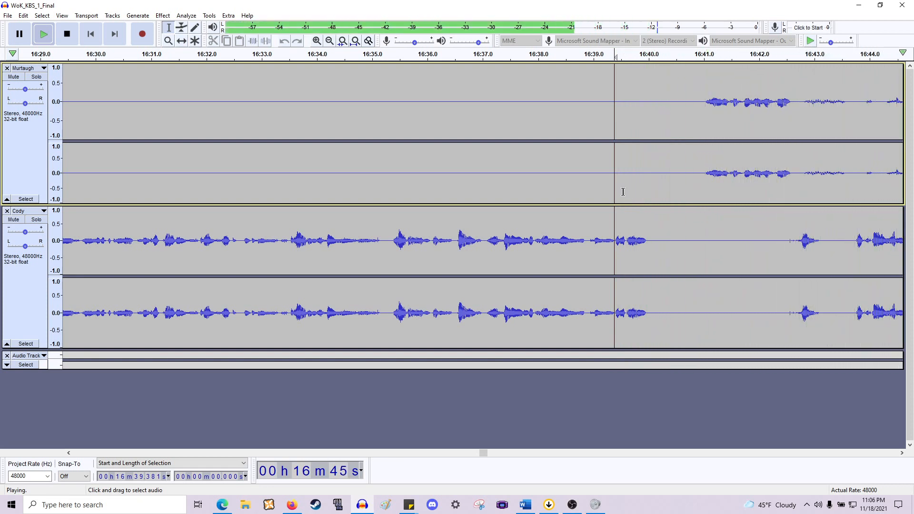
{"action": "key", "text": "space"}
- Play back Cody's line from about 16:42.6 to check the gap before it
{"action": "scroll", "coordinate": [296, 214], "scroll_direction": "left", "scroll_amount": 5}
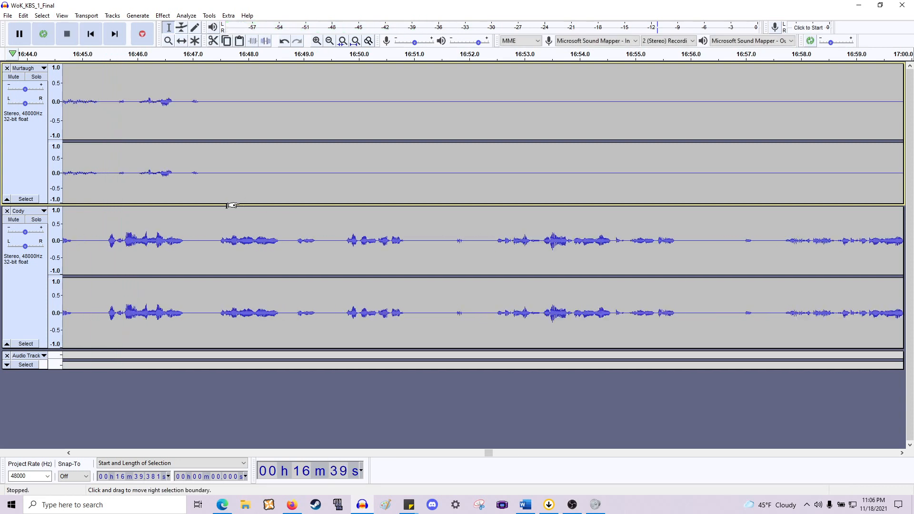
{"action": "left_click_drag", "start_coordinate": [483, 183], "coordinate": [272, 185]}
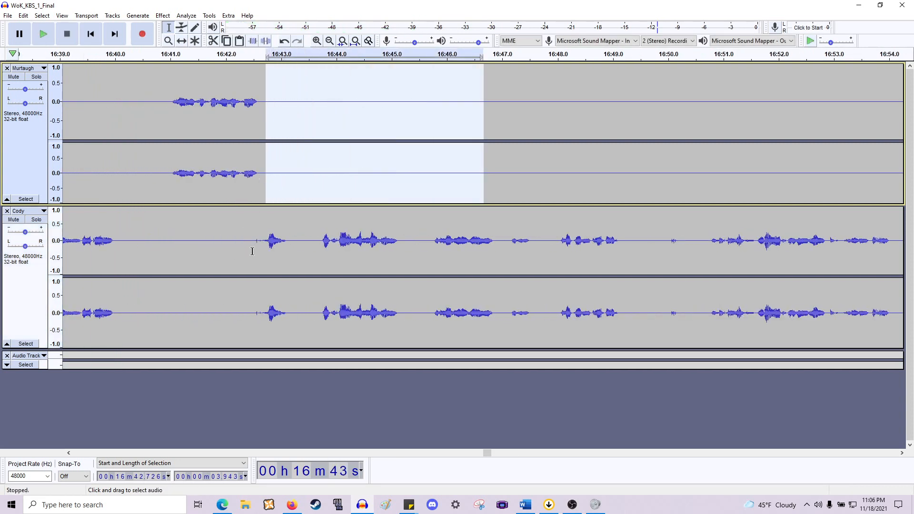
{"action": "left_click_drag", "start_coordinate": [260, 246], "coordinate": [158, 245]}
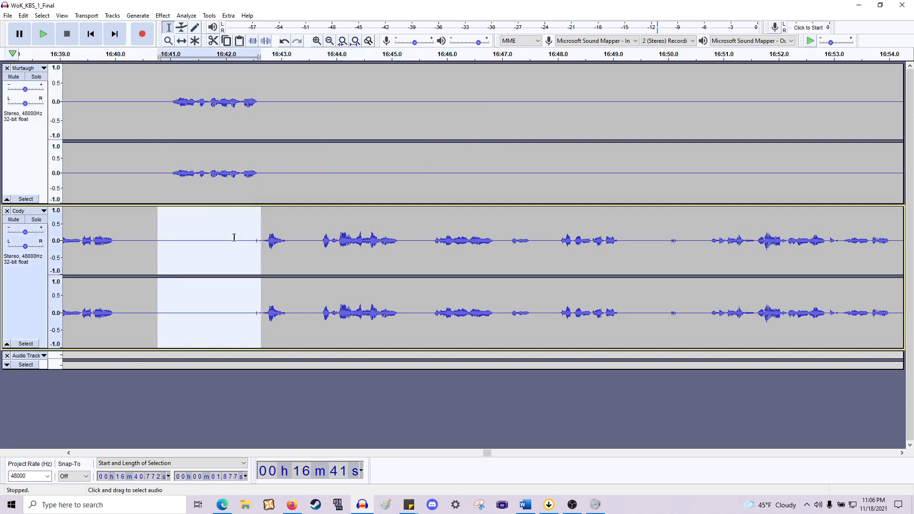
{"action": "left_click", "coordinate": [270, 235]}
{"action": "key", "text": "space"}
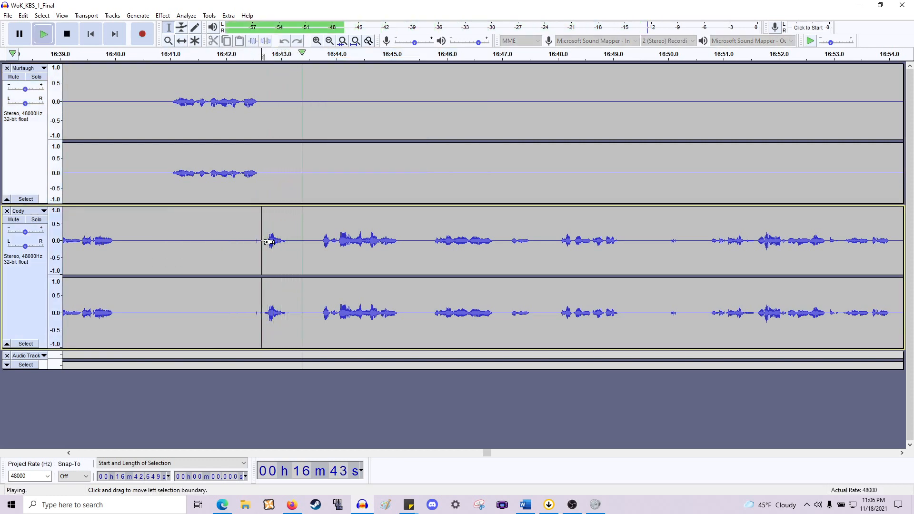
{"action": "key", "text": "space"}
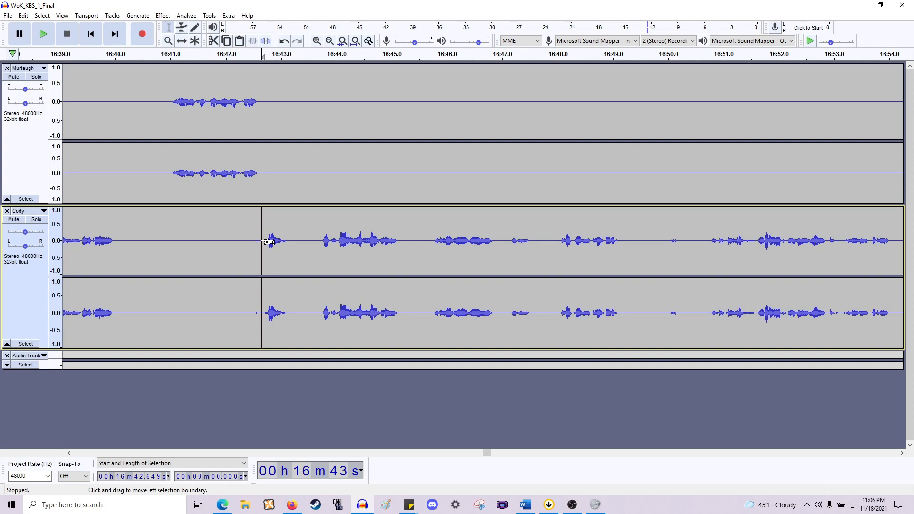
- Delete the silence from about 16:42.6 to 16:43.7 across both tracks
{"action": "left_click_drag", "start_coordinate": [261, 249], "coordinate": [245, 252]}
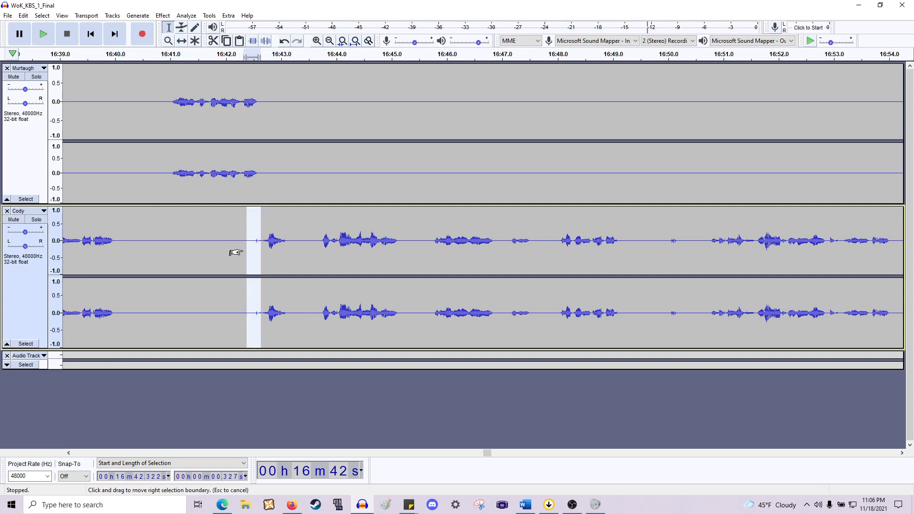
{"action": "left_click_drag", "start_coordinate": [302, 252], "coordinate": [214, 261]}
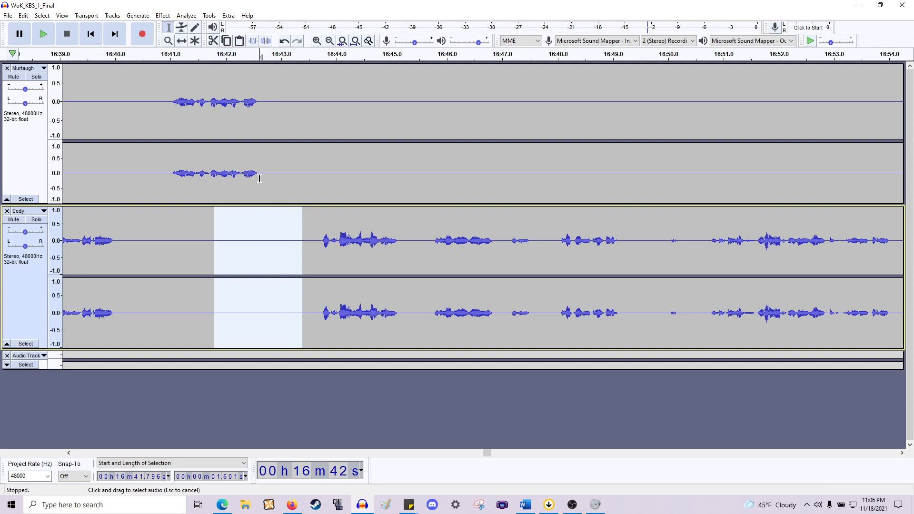
{"action": "left_click_drag", "start_coordinate": [260, 178], "coordinate": [316, 286]}
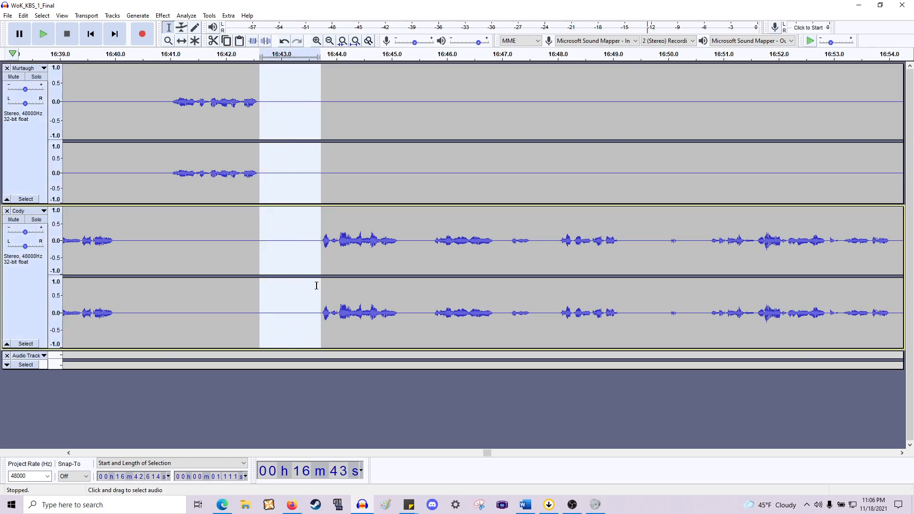
{"action": "key", "text": "Delete"}
- Play back Cody's line from several points around 16:43.4 to check the edit
{"action": "key", "text": "space"}
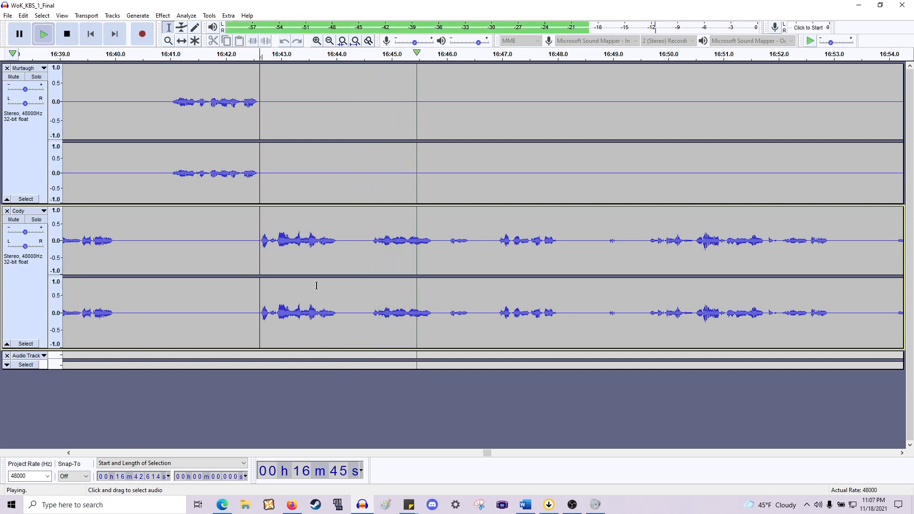
{"action": "key", "text": "space"}
{"action": "key", "text": "space"}
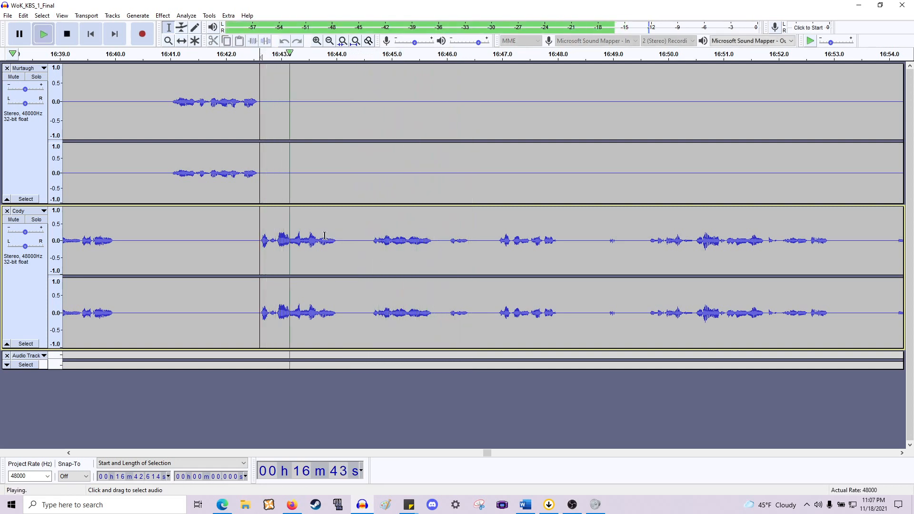
{"action": "key", "text": "space"}
{"action": "left_click", "coordinate": [308, 243]}
{"action": "key", "text": "space"}
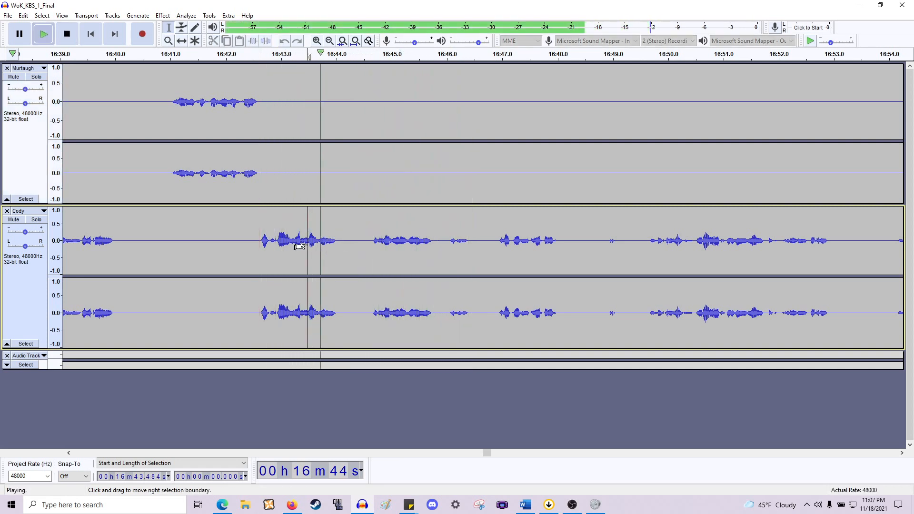
{"action": "key", "text": "space"}
{"action": "left_click", "coordinate": [303, 246]}
{"action": "key", "text": "space"}
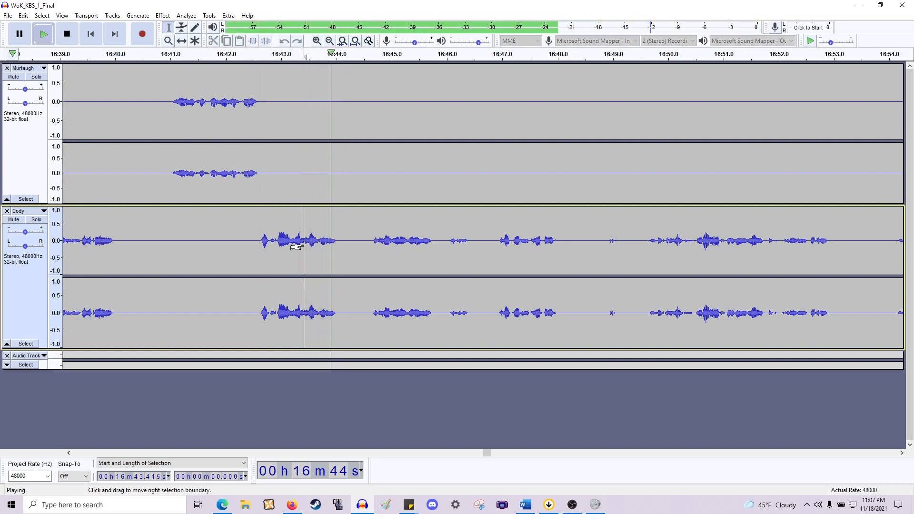
{"action": "key", "text": "space"}
- Zoom in and delete the pause in Cody's line from about 16:43.37 to 16:44.74 across both tracks
{"action": "key", "text": "super"}
{"action": "left_click", "coordinate": [334, 240]}
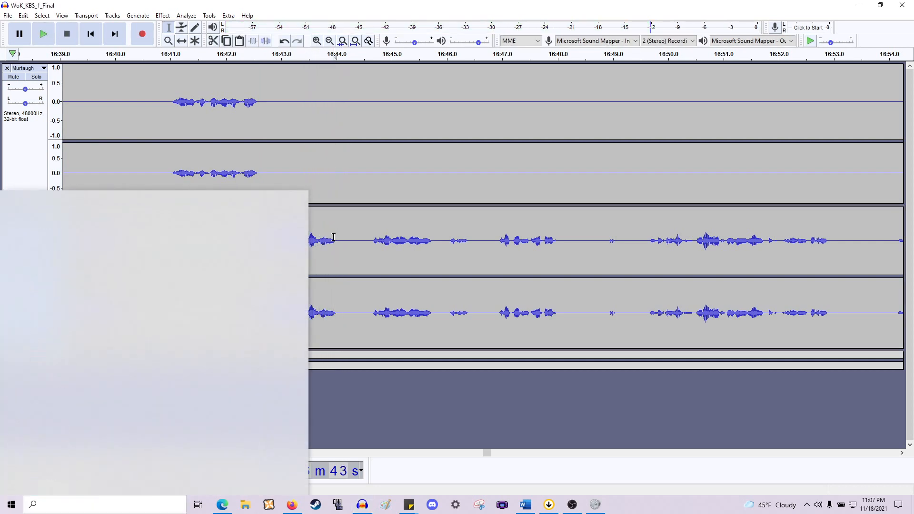
{"action": "scroll", "coordinate": [301, 244], "scroll_direction": "up", "scroll_amount": 2, "text": "ctrl"}
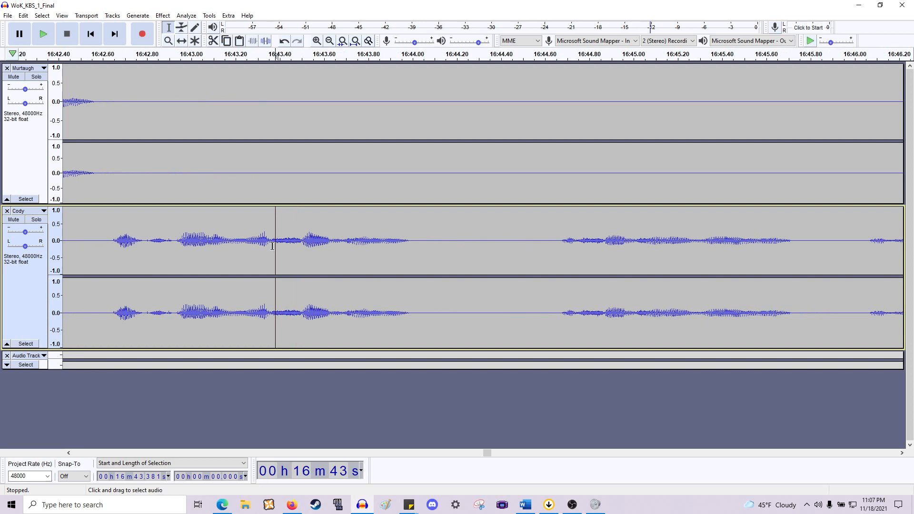
{"action": "key", "text": "space"}
{"action": "key", "text": "space"}
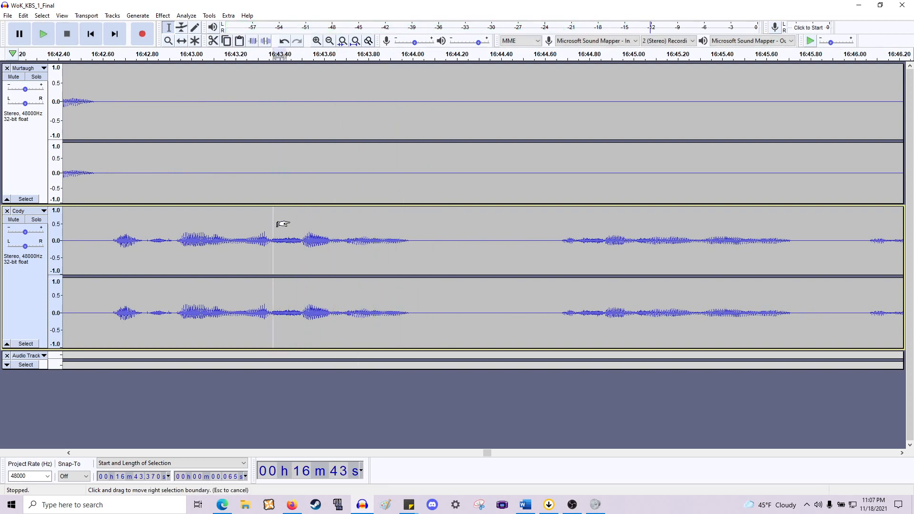
{"action": "left_click_drag", "start_coordinate": [278, 223], "coordinate": [612, 184]}
{"action": "key", "text": "space"}
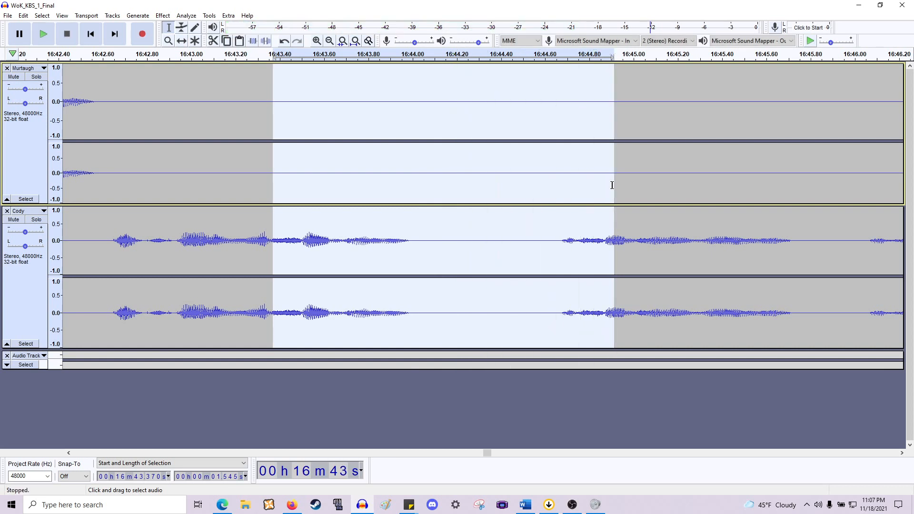
{"action": "left_click_drag", "start_coordinate": [593, 189], "coordinate": [564, 207]}
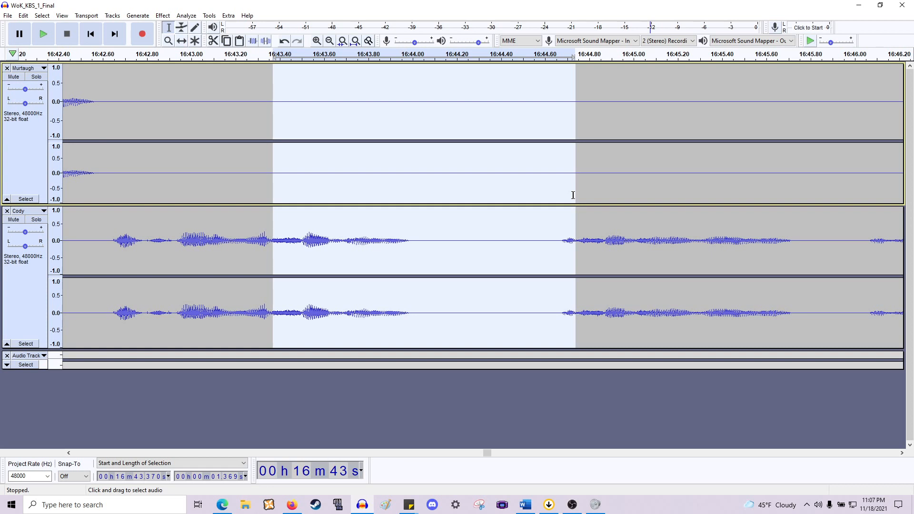
{"action": "key", "text": "Delete"}
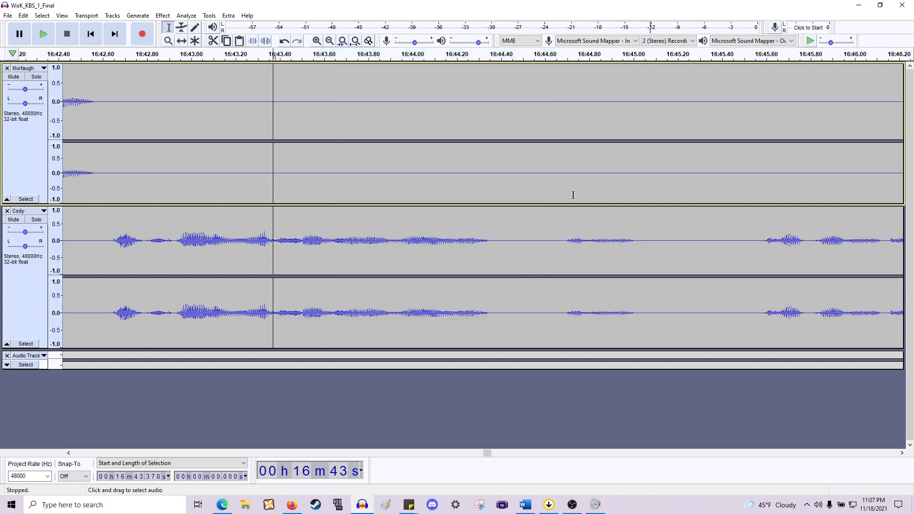
- Play back Cody's line from about 16:42.8 and from about 16:44.4
{"action": "left_click", "coordinate": [148, 244]}
{"action": "key", "text": "space"}
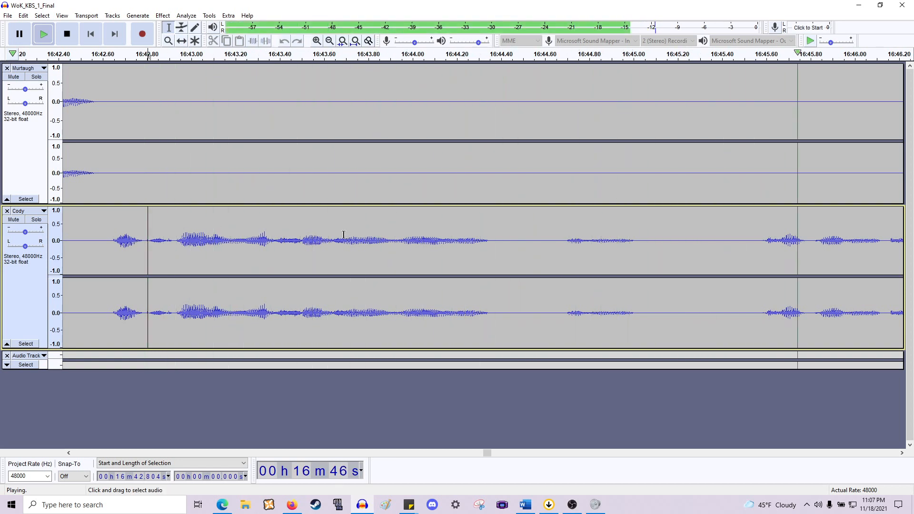
{"action": "key", "text": "space"}
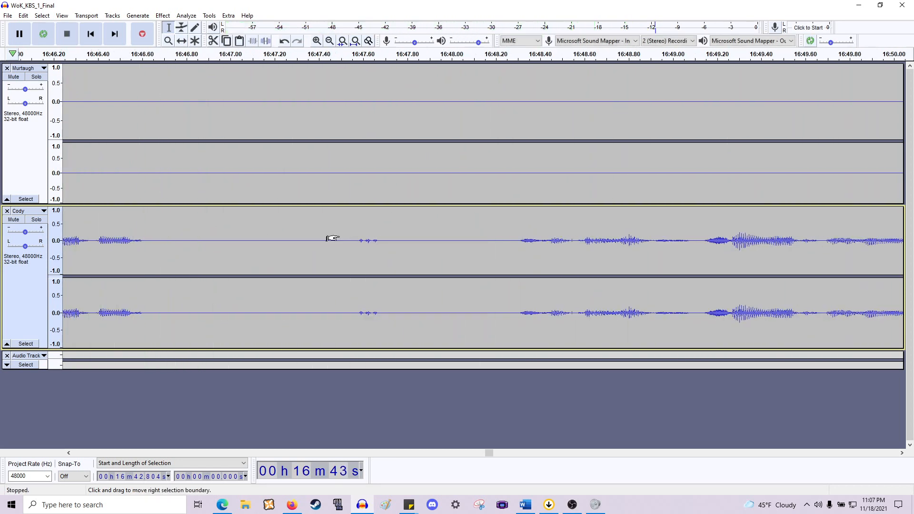
{"action": "scroll", "coordinate": [332, 238], "scroll_direction": "left", "scroll_amount": 5}
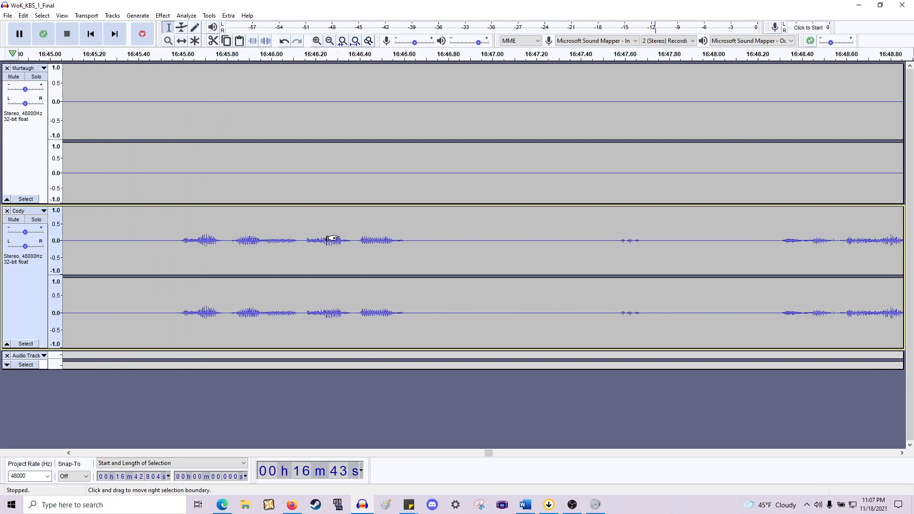
{"action": "left_click", "coordinate": [212, 242]}
{"action": "key", "text": "space"}
{"action": "scroll", "coordinate": [250, 241], "scroll_direction": "down", "scroll_amount": 1}
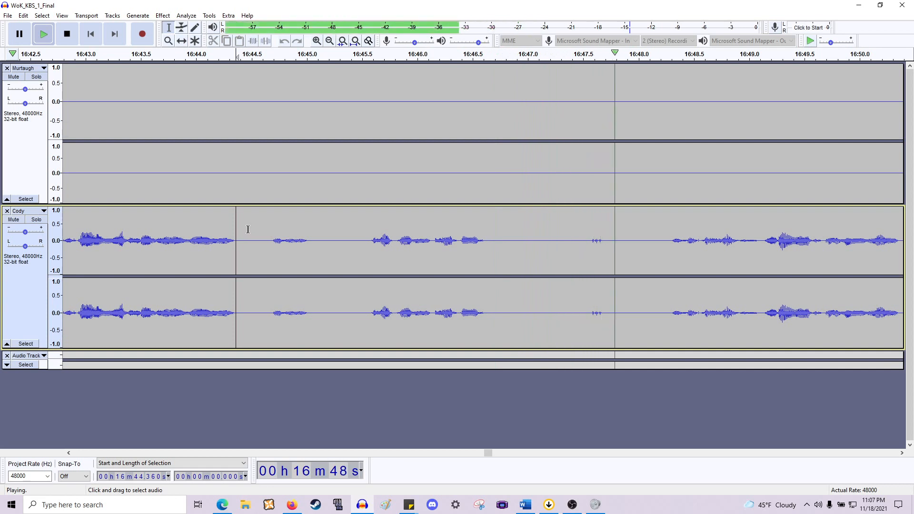
{"action": "key", "text": "space"}
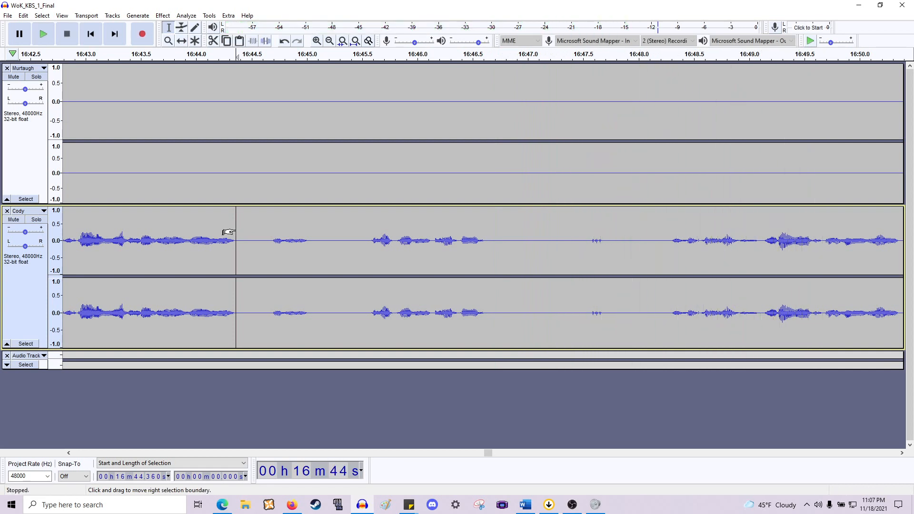
- Delete the silence from about 16:44.4 to 16:48.2 across both tracks and play back the result
{"action": "left_click_drag", "start_coordinate": [260, 189], "coordinate": [659, 208]}
{"action": "key", "text": "Delete"}
{"action": "key", "text": "space"}
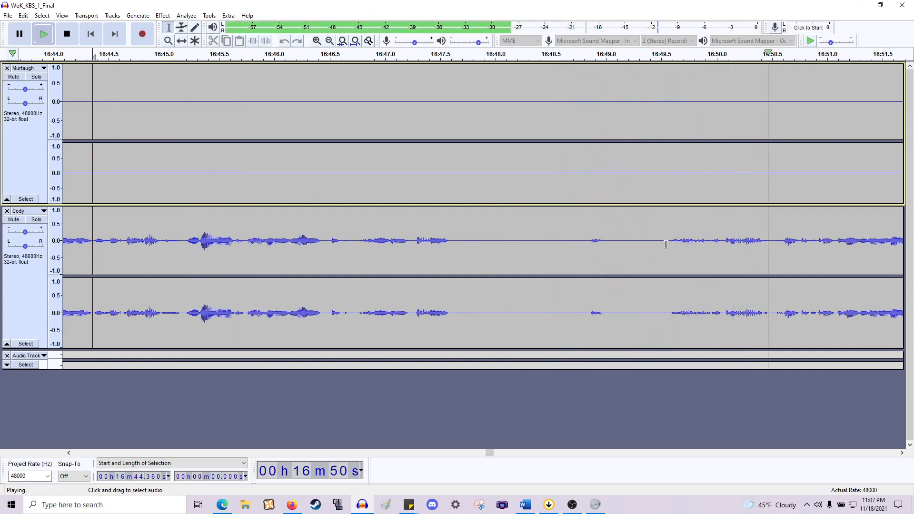
{"action": "key", "text": "space"}
- Delete the pause from about 16:47.6 to 16:49.6 across both tracks and play back the result
{"action": "left_click_drag", "start_coordinate": [668, 244], "coordinate": [451, 193]}
{"action": "key", "text": "Delete"}
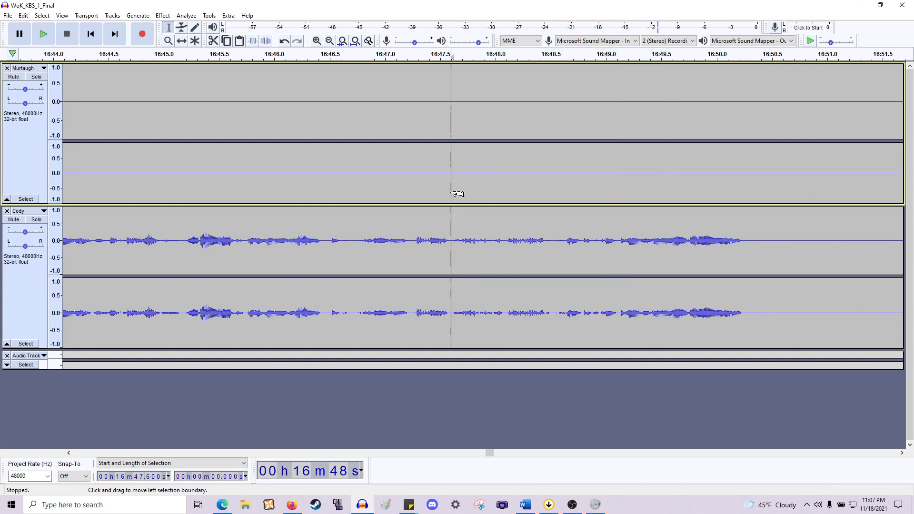
{"action": "key", "text": "space"}
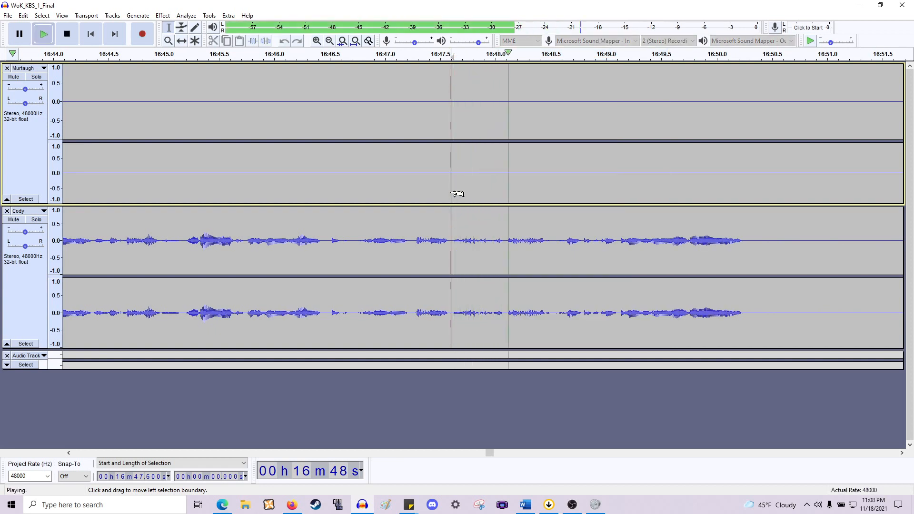
{"action": "scroll", "coordinate": [491, 196], "scroll_direction": "down", "scroll_amount": 1}
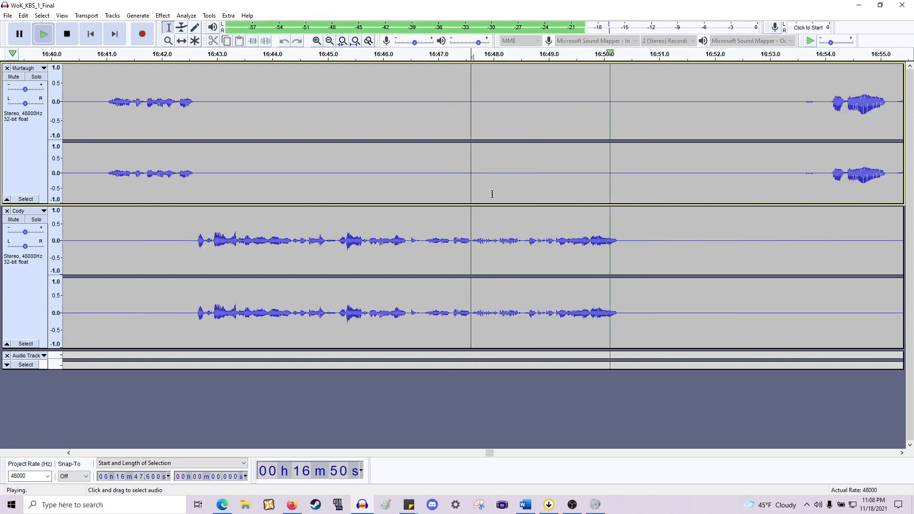
{"action": "scroll", "coordinate": [490, 194], "scroll_direction": "right", "scroll_amount": 7}
{"action": "key", "text": "space"}
- Delete the silence from about 16:50.3 to 16:54.0 across both tracks and play back the result
{"action": "left_click_drag", "start_coordinate": [453, 223], "coordinate": [660, 188]}
{"action": "key", "text": "Delete"}
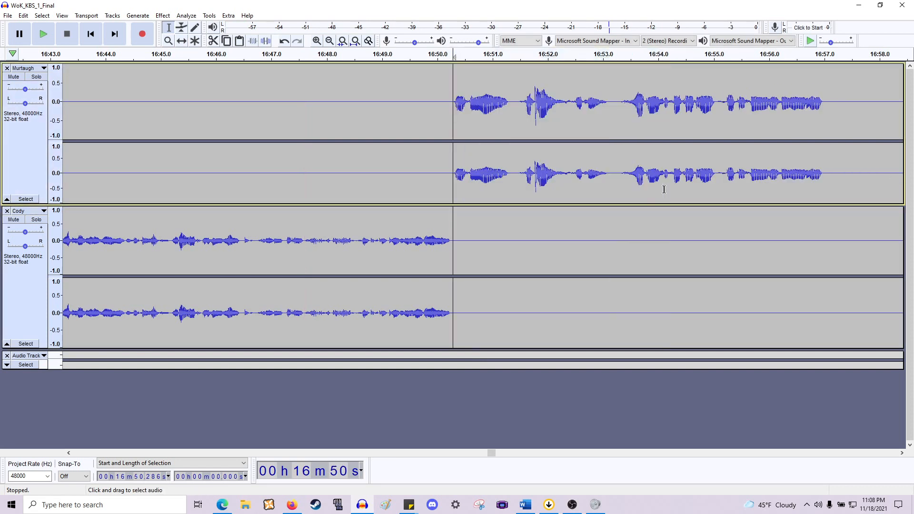
{"action": "key", "text": "space"}
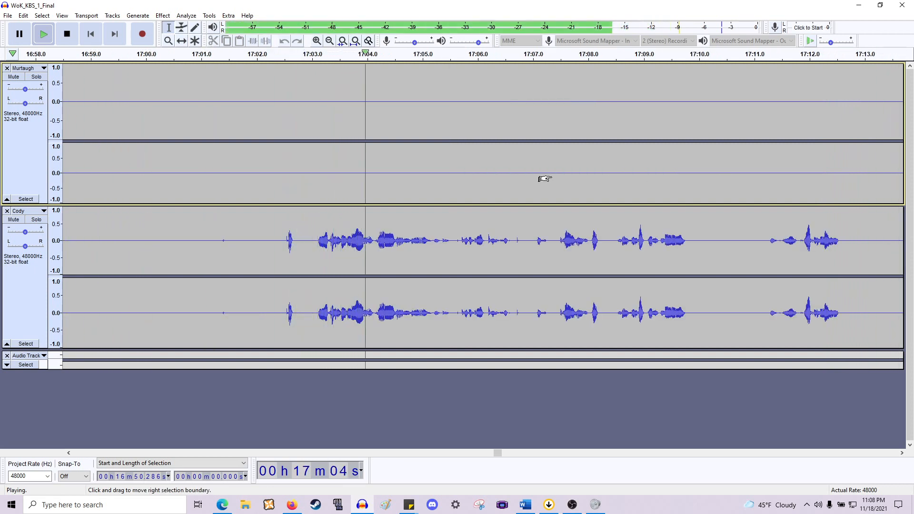
- Play back Cody's line from about 17:02.3
{"action": "scroll", "coordinate": [545, 178], "scroll_direction": "down", "scroll_amount": 1}
{"action": "scroll", "coordinate": [541, 178], "scroll_direction": "down", "scroll_amount": 1}
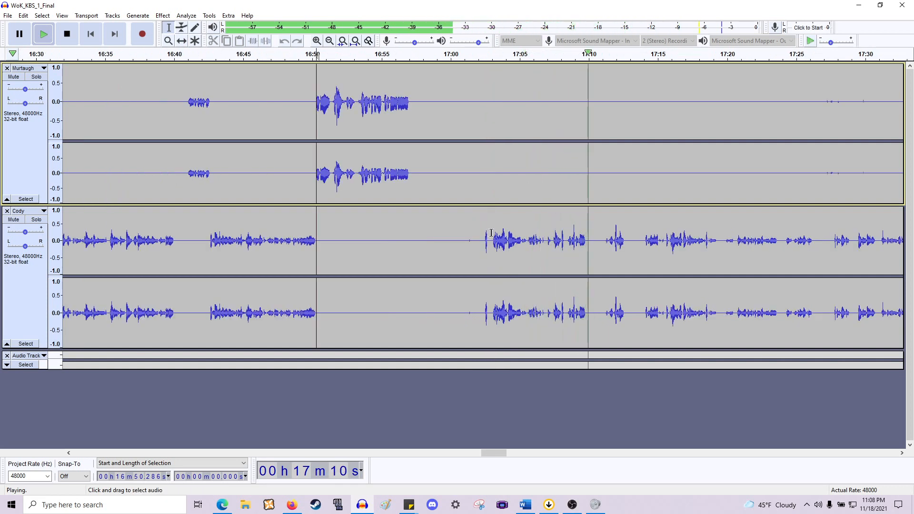
{"action": "key", "text": "space"}
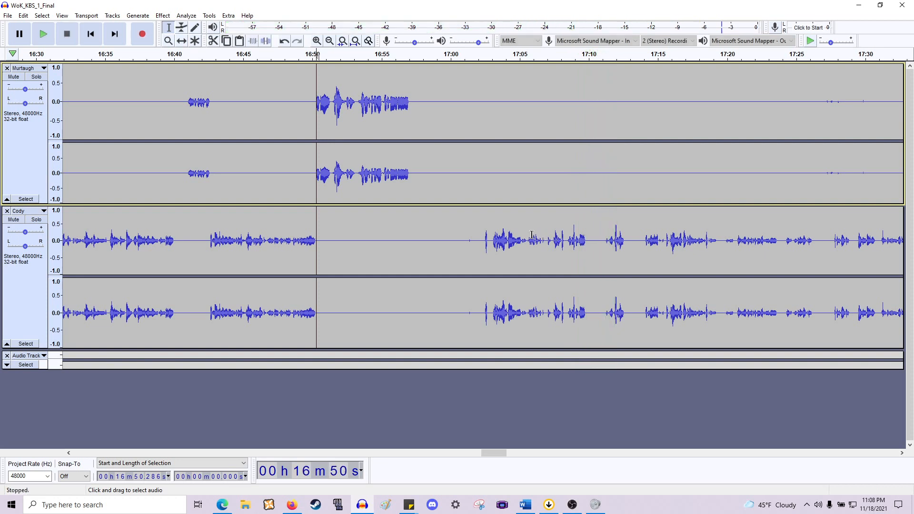
{"action": "scroll", "coordinate": [510, 237], "scroll_direction": "up", "scroll_amount": 1}
{"action": "left_click", "coordinate": [445, 238]}
{"action": "key", "text": "space"}
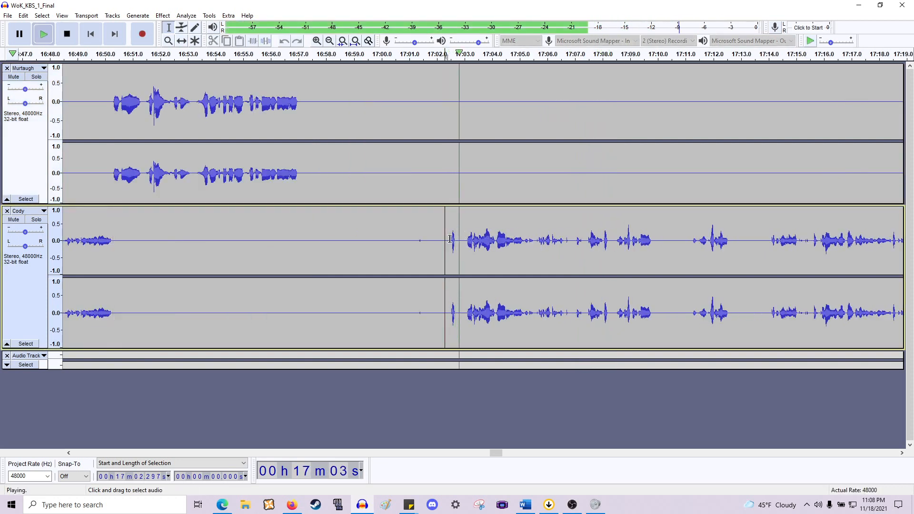
{"action": "key", "text": "space"}
- Delete the silence from about 16:57.1 to 17:02.9 across both tracks
{"action": "left_click_drag", "start_coordinate": [463, 237], "coordinate": [300, 116]}
{"action": "key", "text": "Delete"}
{"action": "scroll", "coordinate": [309, 114], "scroll_direction": "left", "scroll_amount": 5}
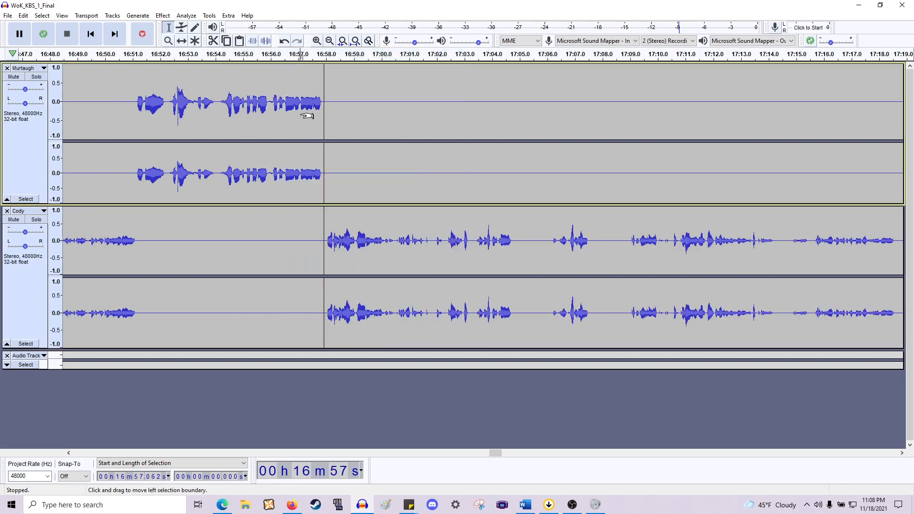
- Delete two short pauses in Cody's line between about 17:04.0 and 17:06.8 across both tracks
{"action": "scroll", "coordinate": [315, 111], "scroll_direction": "left", "scroll_amount": 4}
{"action": "scroll", "coordinate": [414, 253], "scroll_direction": "right", "scroll_amount": 10}
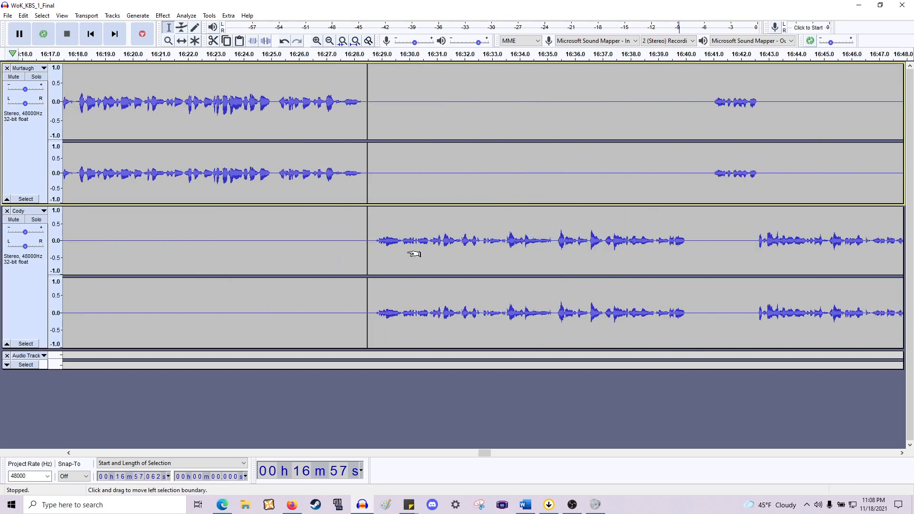
{"action": "scroll", "coordinate": [451, 243], "scroll_direction": "right", "scroll_amount": 10}
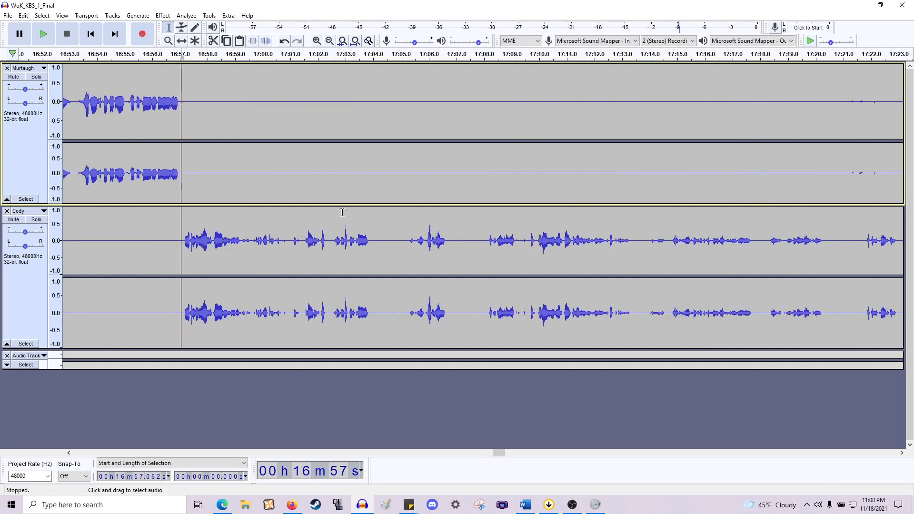
{"action": "left_click_drag", "start_coordinate": [410, 248], "coordinate": [372, 157]}
{"action": "key", "text": "Delete"}
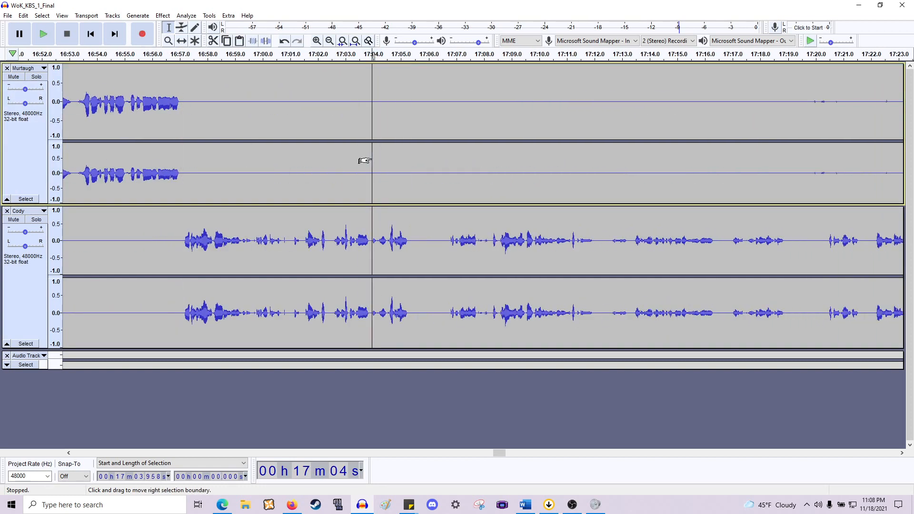
{"action": "left_click_drag", "start_coordinate": [451, 241], "coordinate": [409, 167]}
{"action": "key", "text": "Delete"}
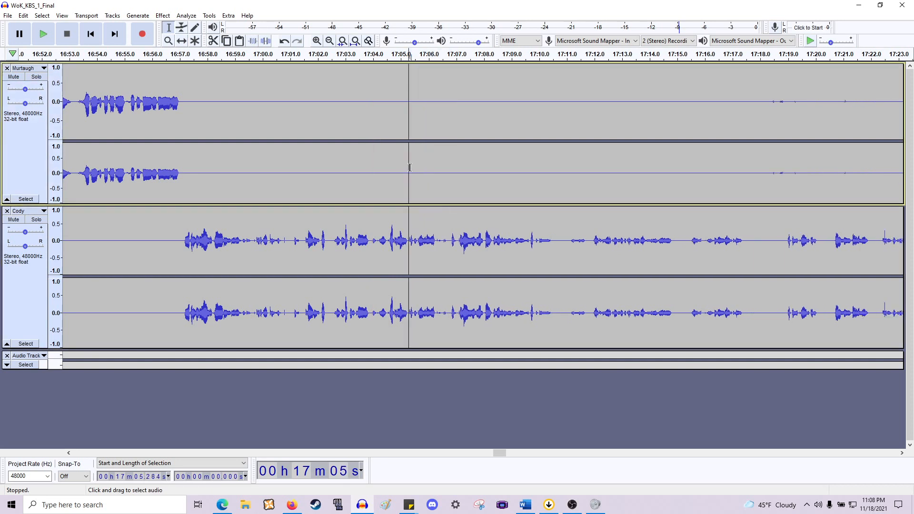
- Play back Cody's line from 16:57.0 and again from about 17:10.5
{"action": "left_click", "coordinate": [181, 246]}
{"action": "key", "text": "space"}
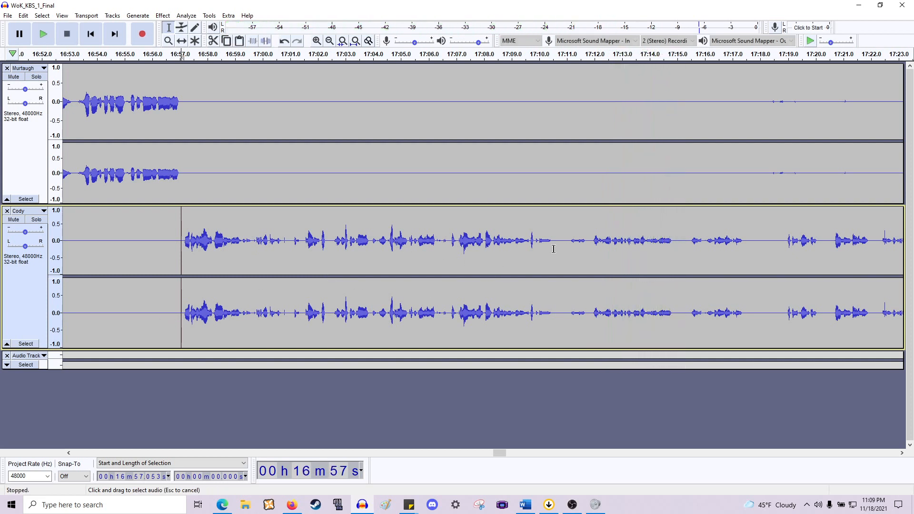
{"action": "left_click_drag", "start_coordinate": [554, 247], "coordinate": [567, 203]}
{"action": "key", "text": "Left"}
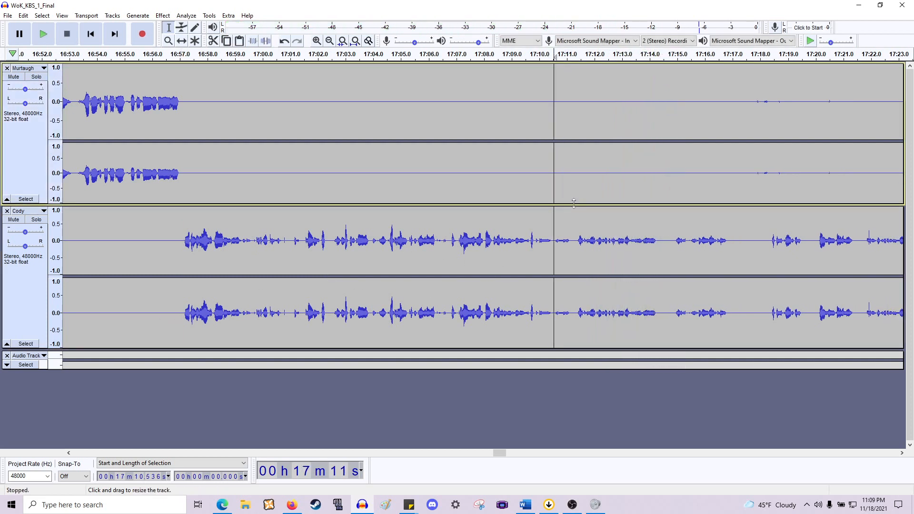
{"action": "key", "text": "space"}
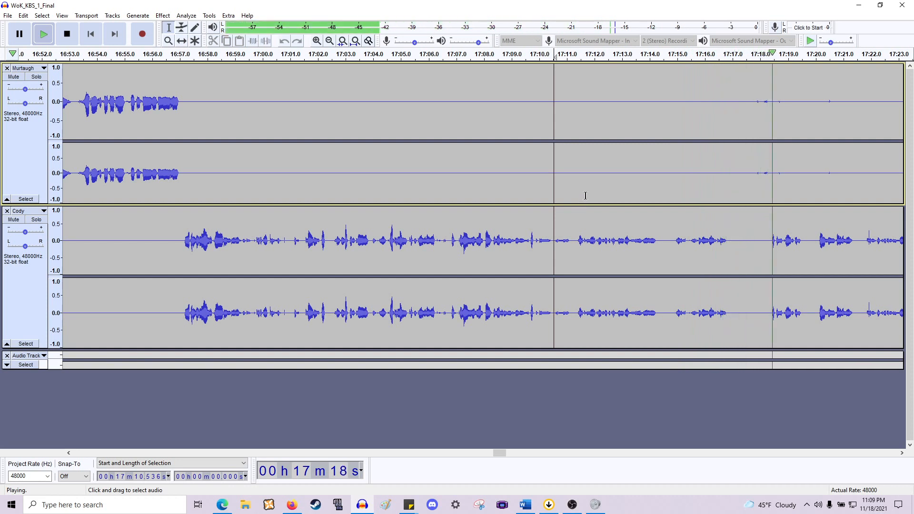
- Delete the short gap from about 17:14.2 to 17:14.9 across both tracks
{"action": "scroll", "coordinate": [579, 187], "scroll_direction": "right", "scroll_amount": 7}
{"action": "scroll", "coordinate": [580, 187], "scroll_direction": "right", "scroll_amount": 10}
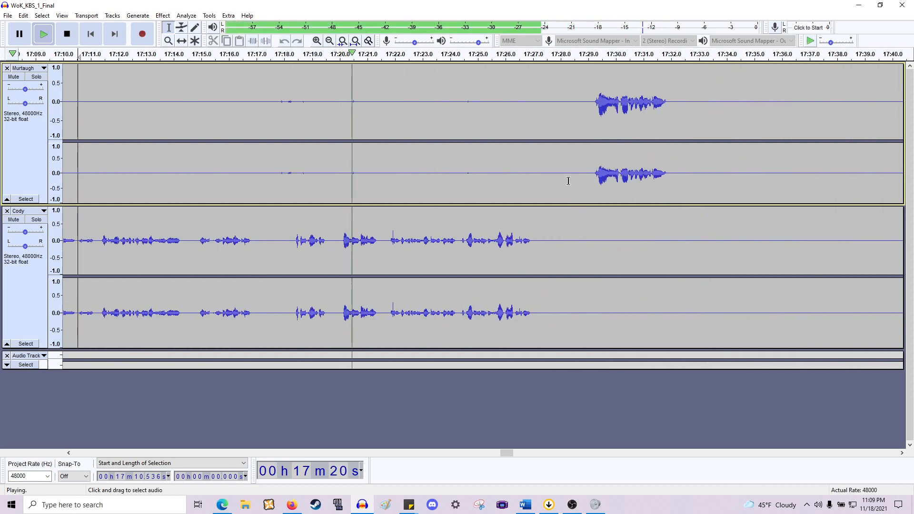
{"action": "key", "text": "space"}
{"action": "left_click_drag", "start_coordinate": [411, 179], "coordinate": [196, 179]}
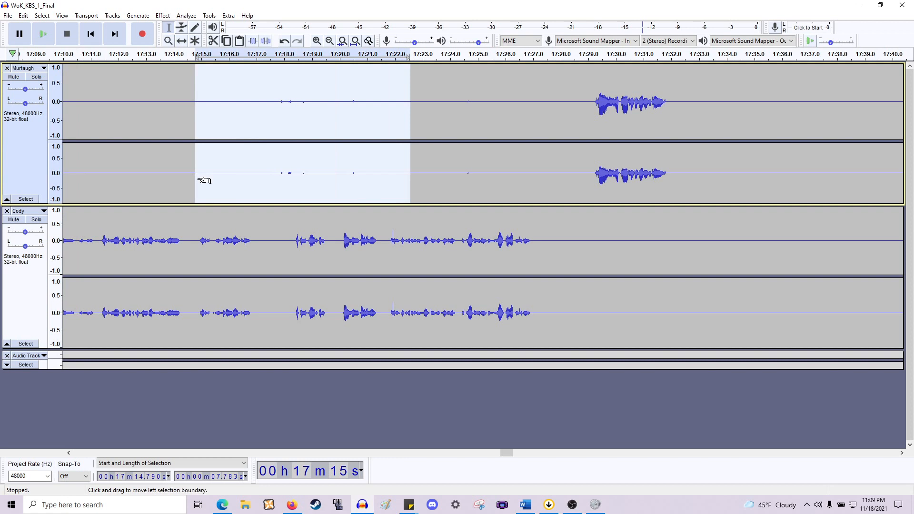
{"action": "scroll", "coordinate": [269, 206], "scroll_direction": "left", "scroll_amount": 6}
{"action": "left_click_drag", "start_coordinate": [342, 241], "coordinate": [320, 161]}
{"action": "key", "text": "Delete"}
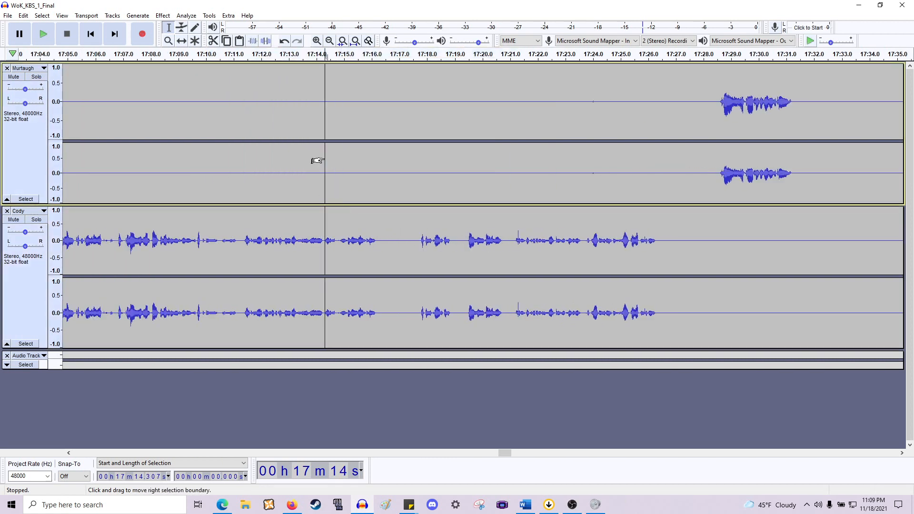
- Delete the gaps from about 17:16.3 to 17:17.7 and 17:17.5 to 17:18.0 across both tracks
{"action": "left_click_drag", "start_coordinate": [381, 240], "coordinate": [418, 140]}
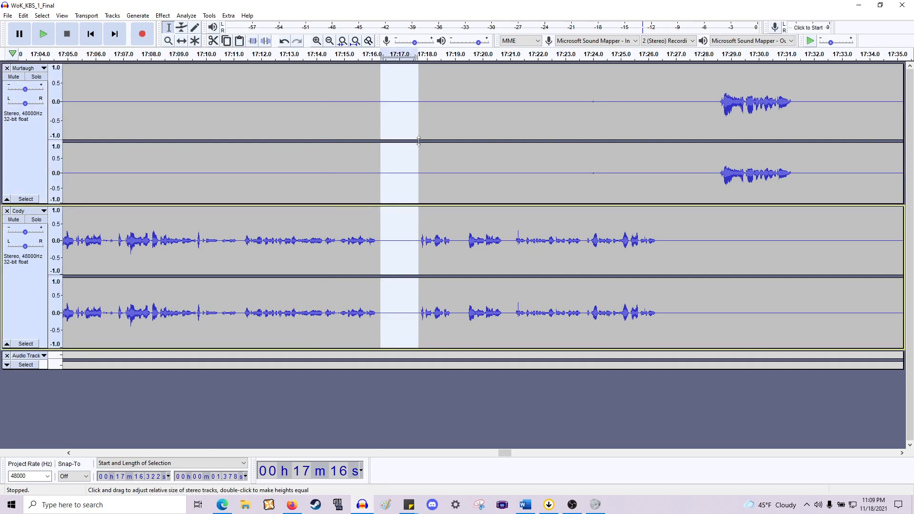
{"action": "key", "text": "Delete"}
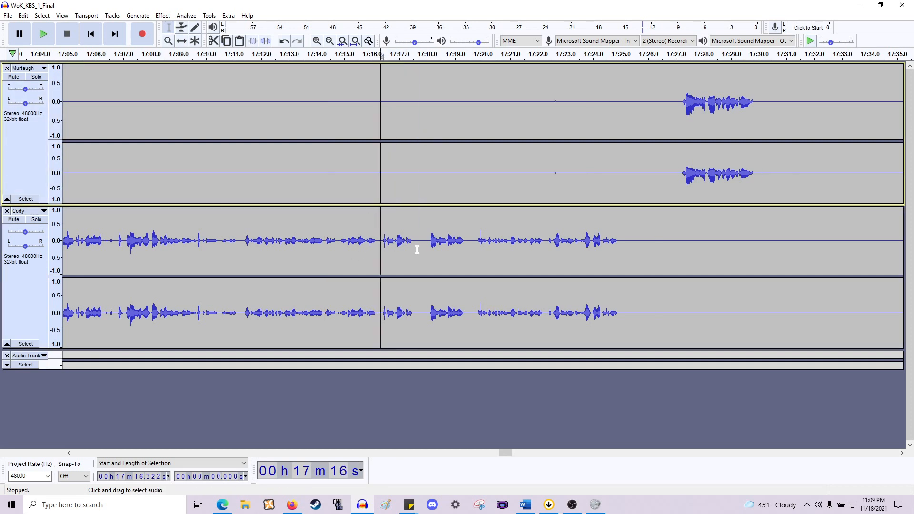
{"action": "left_click_drag", "start_coordinate": [414, 187], "coordinate": [428, 186]}
{"action": "key", "text": "Delete"}
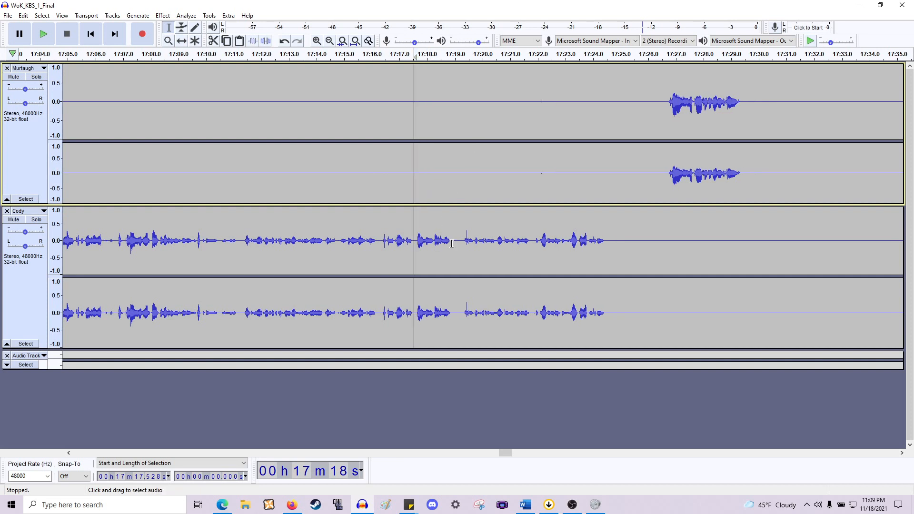
- Delete the silences from about 17:19.3 to 17:22.7 and 17:24.1 to 17:26.3 across both tracks
{"action": "left_click_drag", "start_coordinate": [452, 244], "coordinate": [557, 181]}
{"action": "key", "text": "Delete"}
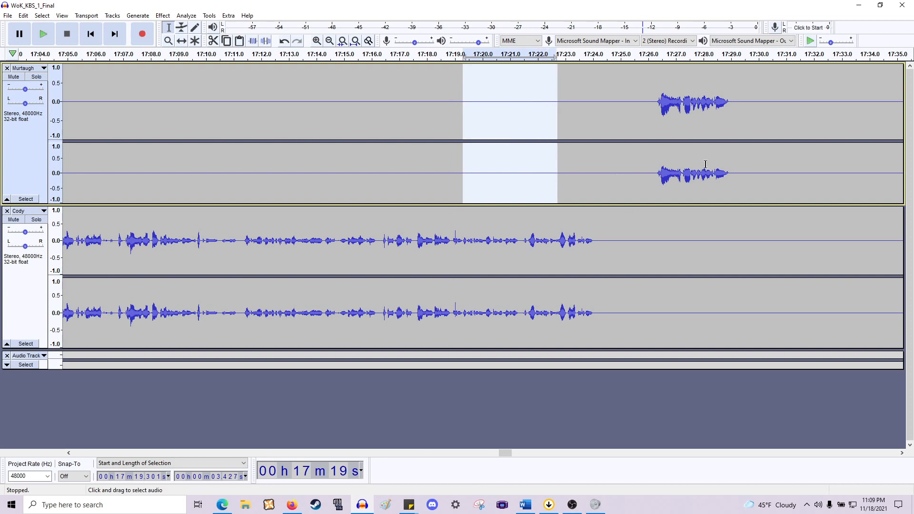
{"action": "left_click_drag", "start_coordinate": [655, 173], "coordinate": [595, 284]}
{"action": "key", "text": "Delete"}
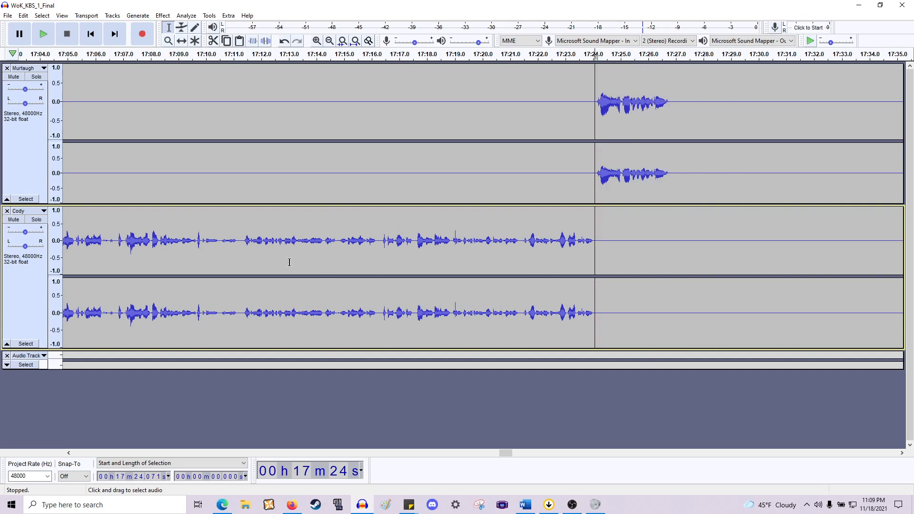
- Play back the edited passage from about 17:08.4 and again from about 17:37.3
{"action": "left_click", "coordinate": [163, 236]}
{"action": "key", "text": "space"}
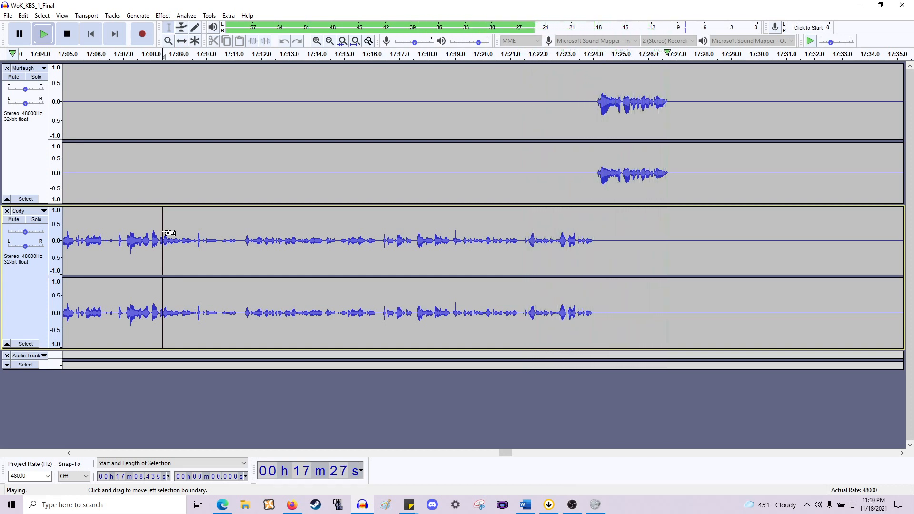
{"action": "scroll", "coordinate": [169, 233], "scroll_direction": "right", "scroll_amount": 10}
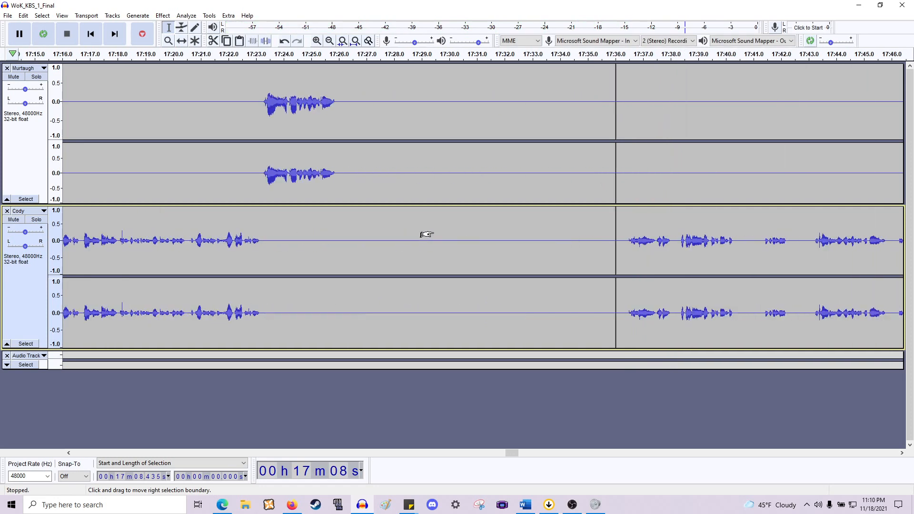
{"action": "left_click", "coordinate": [506, 250]}
{"action": "key", "text": "space"}
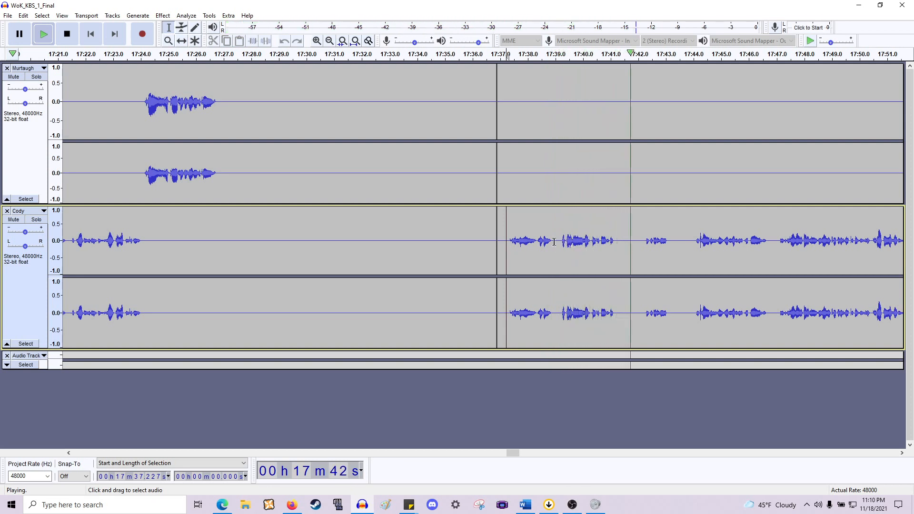
{"action": "key", "text": "space"}
- Listen repeatedly to Cody's line around 17:37.9 to locate a cut point
{"action": "scroll", "coordinate": [530, 246], "scroll_direction": "up", "scroll_amount": 2}
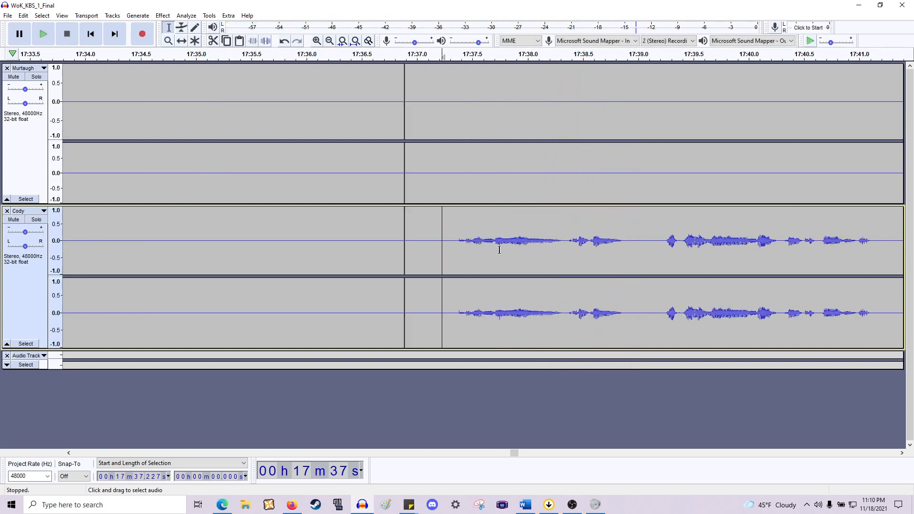
{"action": "key", "text": "space"}
{"action": "key", "text": "space"}
{"action": "left_click", "coordinate": [517, 245]}
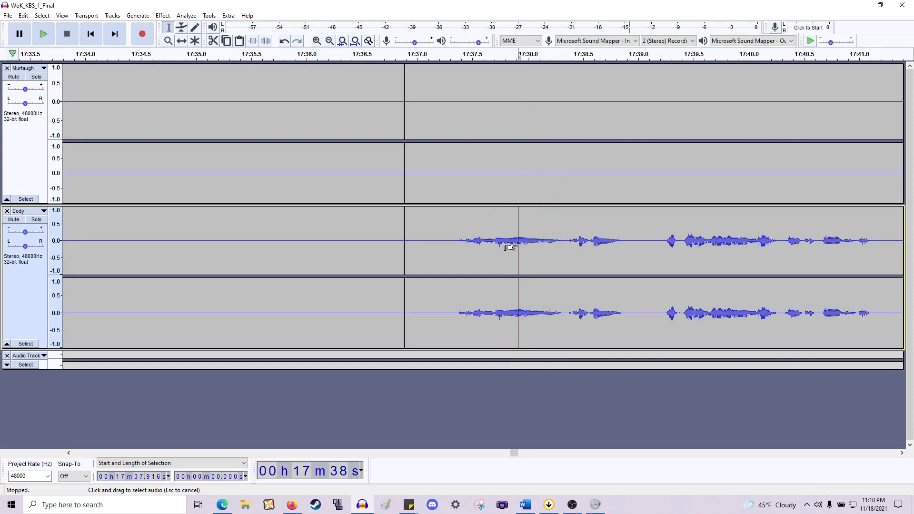
{"action": "key", "text": "space"}
{"action": "left_click", "coordinate": [514, 246]}
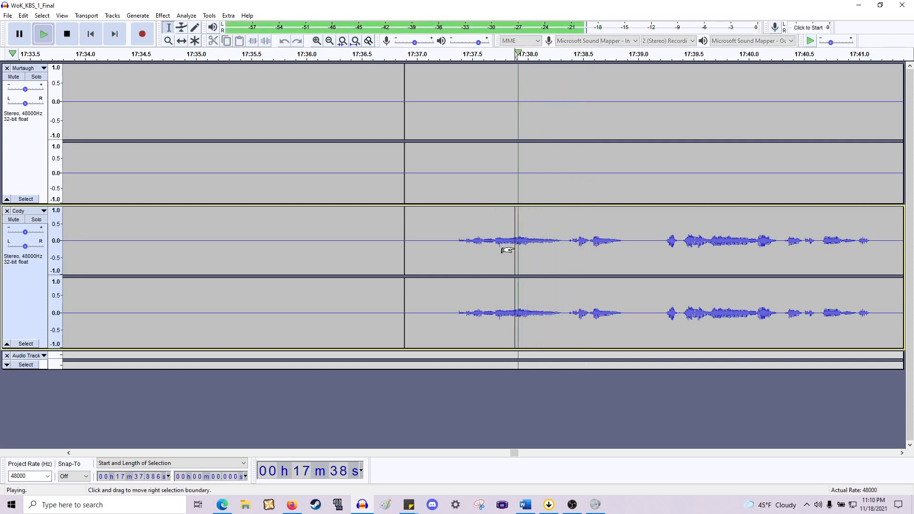
{"action": "key", "text": "space"}
{"action": "key", "text": "space"}
{"action": "left_click", "coordinate": [524, 246]}
- Delete the snippet from about 17:38.0 to 17:38.3 across both tracks
{"action": "key", "text": "space"}
{"action": "key", "text": "space"}
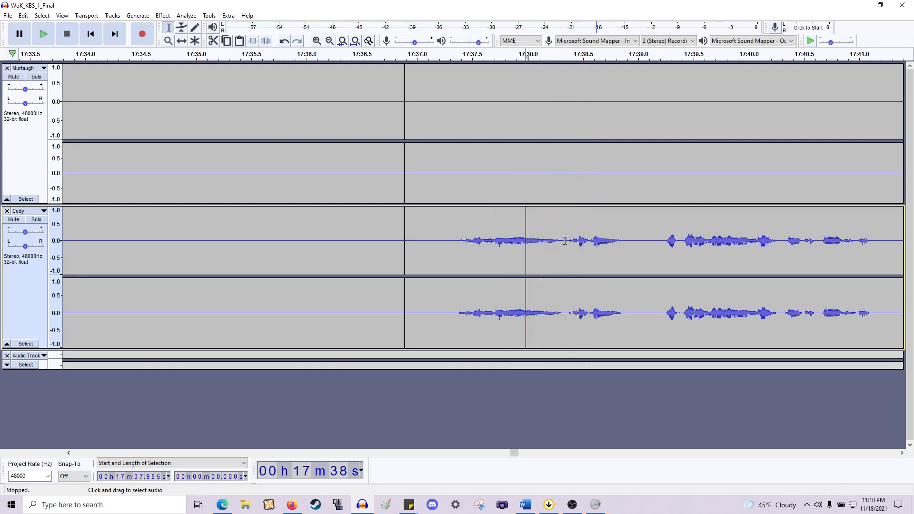
{"action": "left_click_drag", "start_coordinate": [565, 241], "coordinate": [524, 180]}
{"action": "key", "text": "space"}
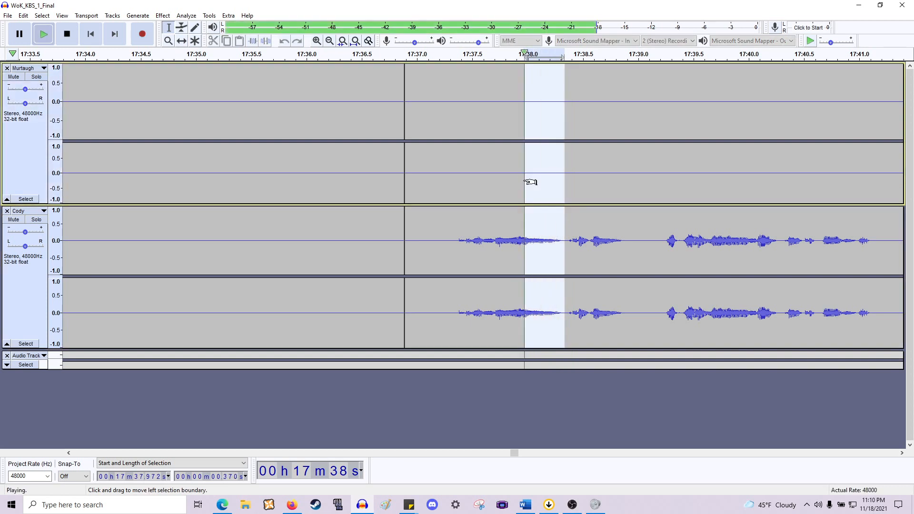
{"action": "key", "text": "Delete"}
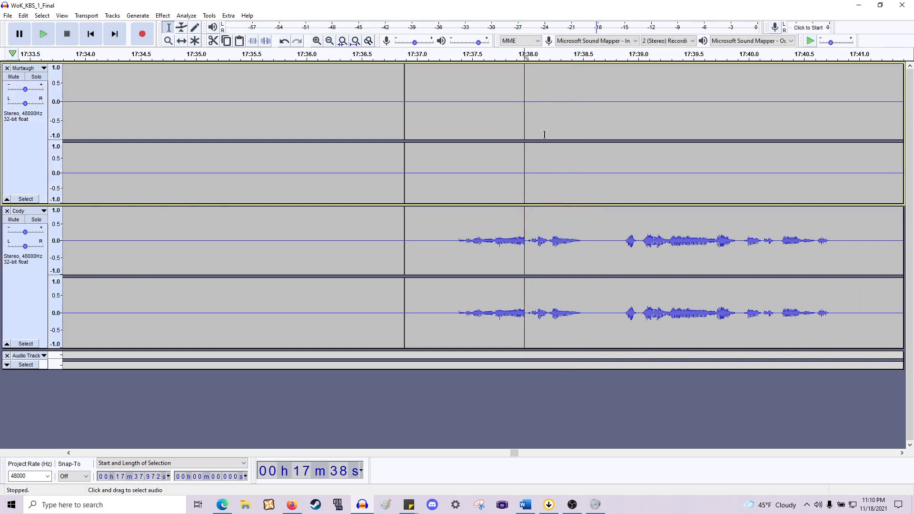
- Apply Fade Out to the last 0.044 s of Cody's audio before the cut at about 17:37.97
{"action": "scroll", "coordinate": [526, 211], "scroll_direction": "up", "scroll_amount": 2}
{"action": "left_click", "coordinate": [505, 246]}
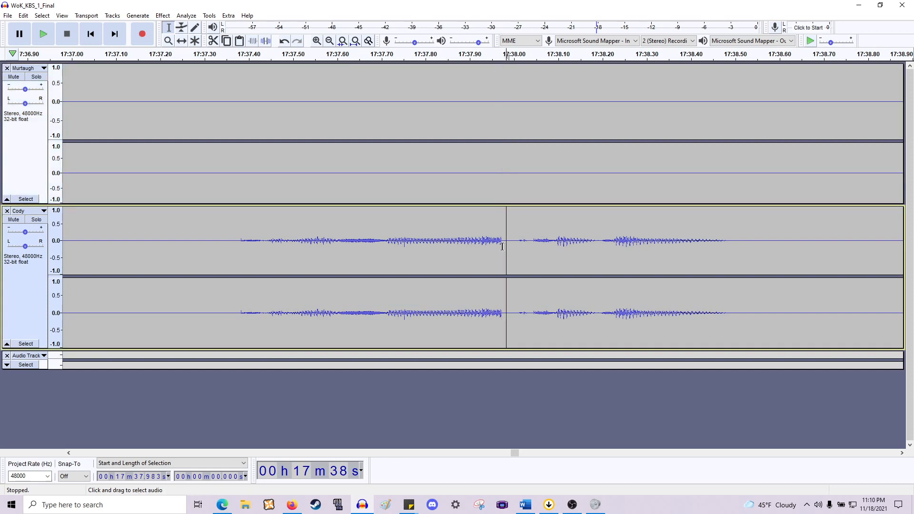
{"action": "left_click_drag", "start_coordinate": [486, 250], "coordinate": [482, 251]}
{"action": "left_click", "coordinate": [167, 17]}
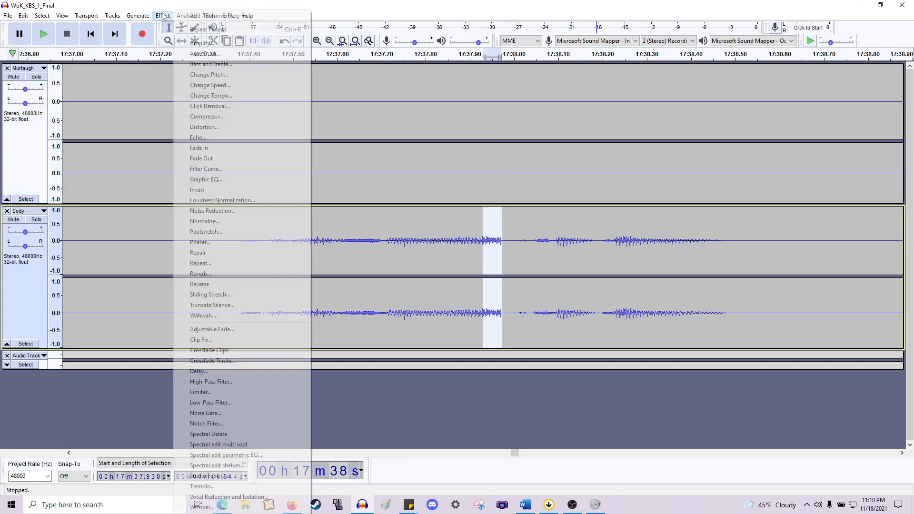
{"action": "left_click", "coordinate": [218, 159]}
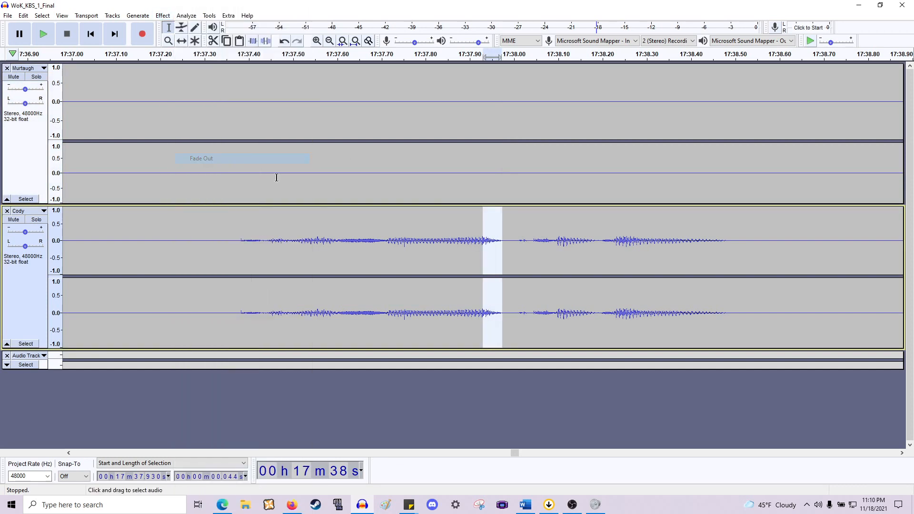
- Delete the section from about 17:38.0 to 17:38.9 across both tracks
{"action": "scroll", "coordinate": [354, 200], "scroll_direction": "down", "scroll_amount": 2, "text": "ctrl"}
{"action": "left_click", "coordinate": [315, 240]}
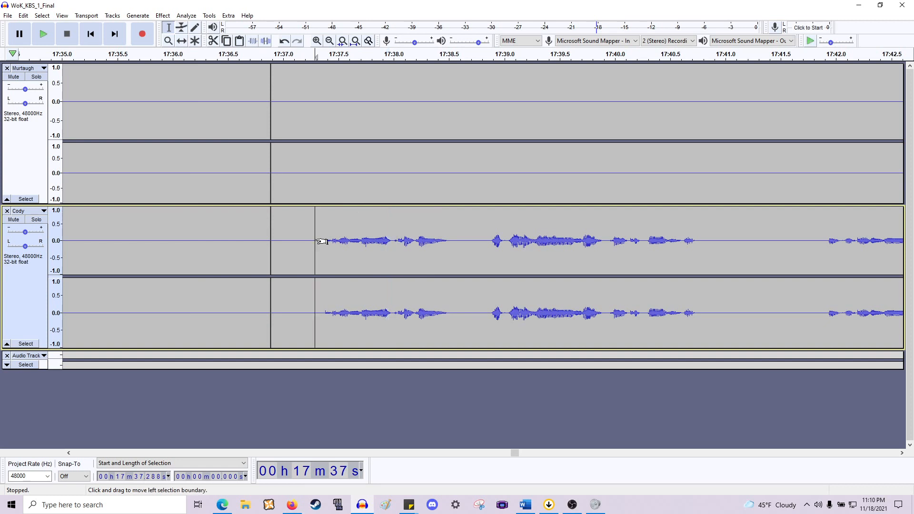
{"action": "key", "text": "space"}
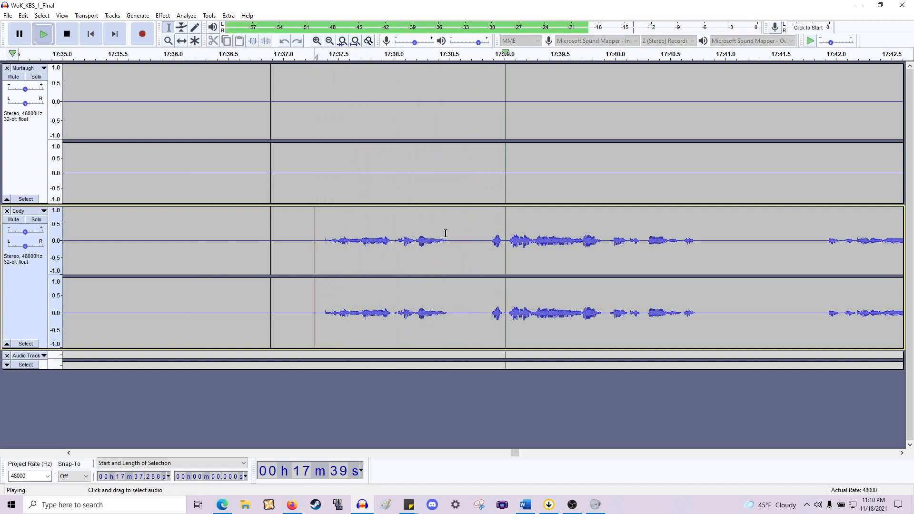
{"action": "key", "text": "space"}
{"action": "left_click_drag", "start_coordinate": [393, 243], "coordinate": [490, 122]}
{"action": "key", "text": "Delete"}
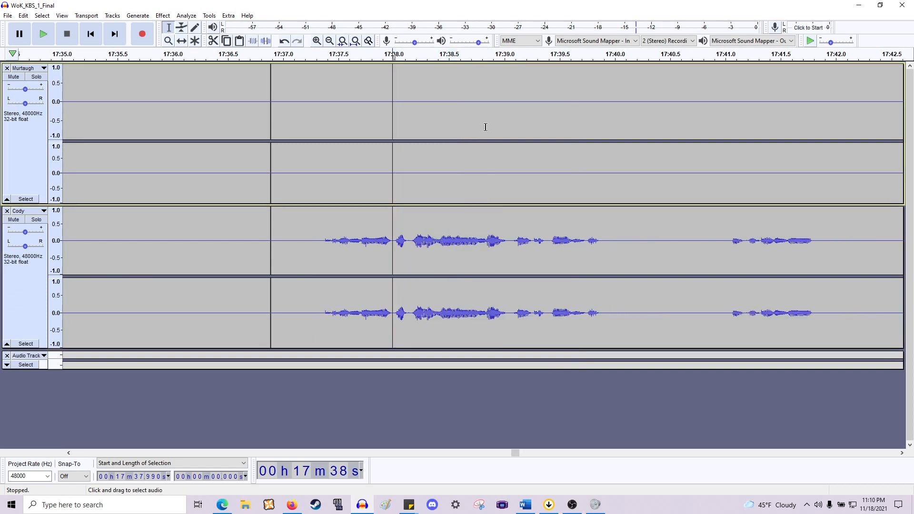
- Play back Cody's line from about 17:37.3
{"action": "left_click", "coordinate": [317, 244]}
{"action": "key", "text": "space"}
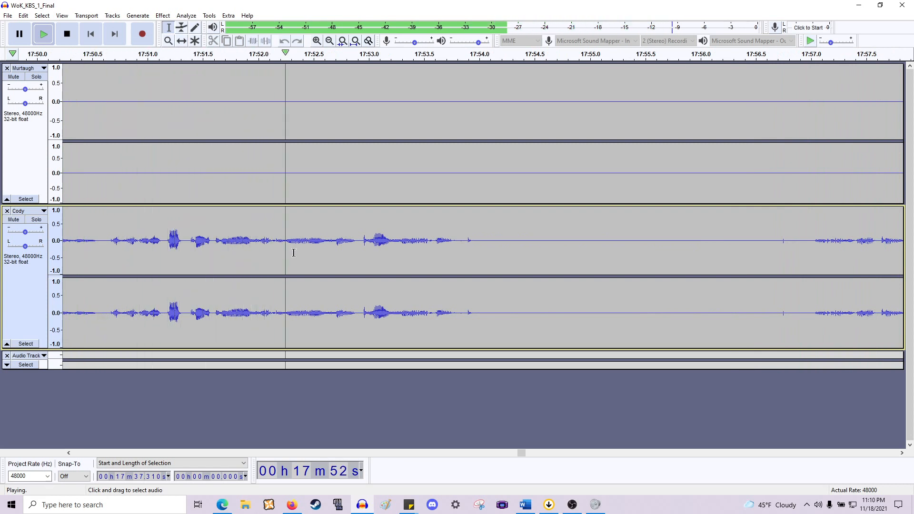
{"action": "key", "text": "space"}
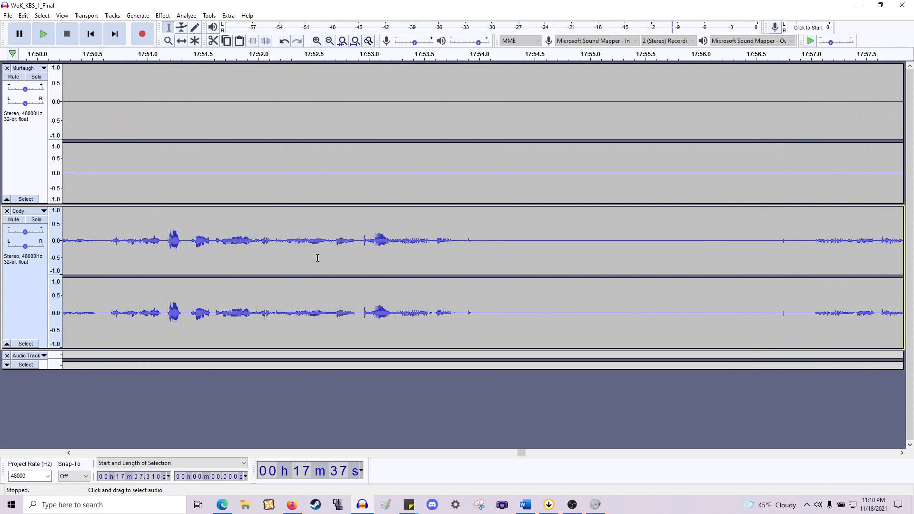
- Delete the silence from about 17:53.8 to 17:56.9 across both tracks
{"action": "scroll", "coordinate": [370, 260], "scroll_direction": "down", "scroll_amount": 2}
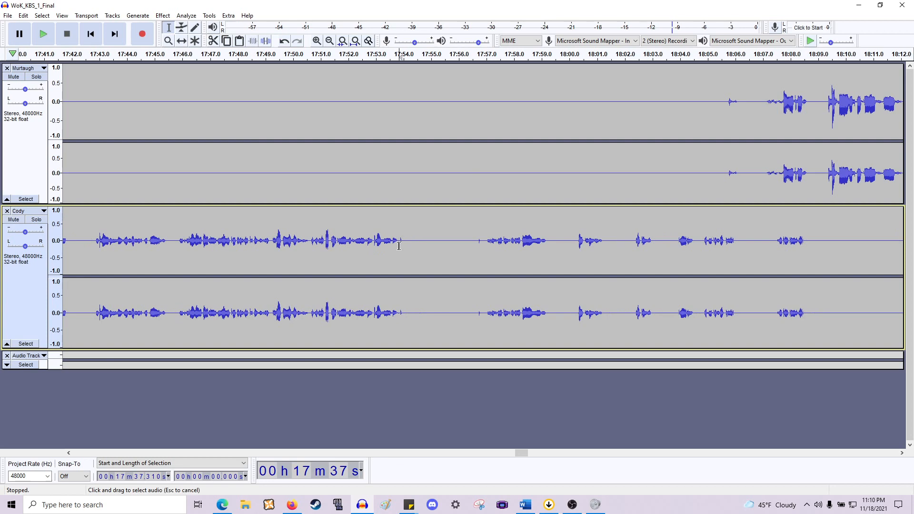
{"action": "left_click_drag", "start_coordinate": [399, 246], "coordinate": [486, 251]}
{"action": "left_click_drag", "start_coordinate": [482, 205], "coordinate": [481, 175]}
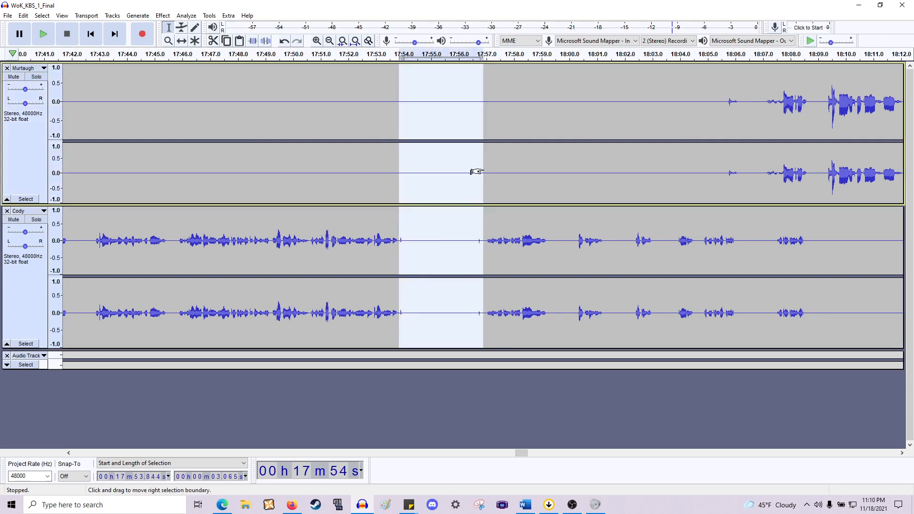
{"action": "key", "text": "Delete"}
{"action": "scroll", "coordinate": [477, 171], "scroll_direction": "left", "scroll_amount": 20}
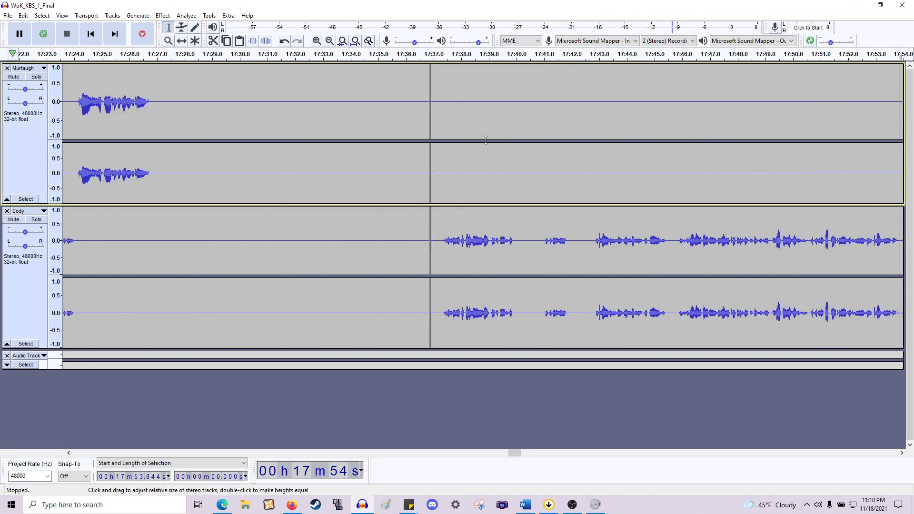
- Play Cody's audio from about 17:37.4 to review the recent cuts
{"action": "scroll", "coordinate": [540, 195], "scroll_direction": "right", "scroll_amount": 5}
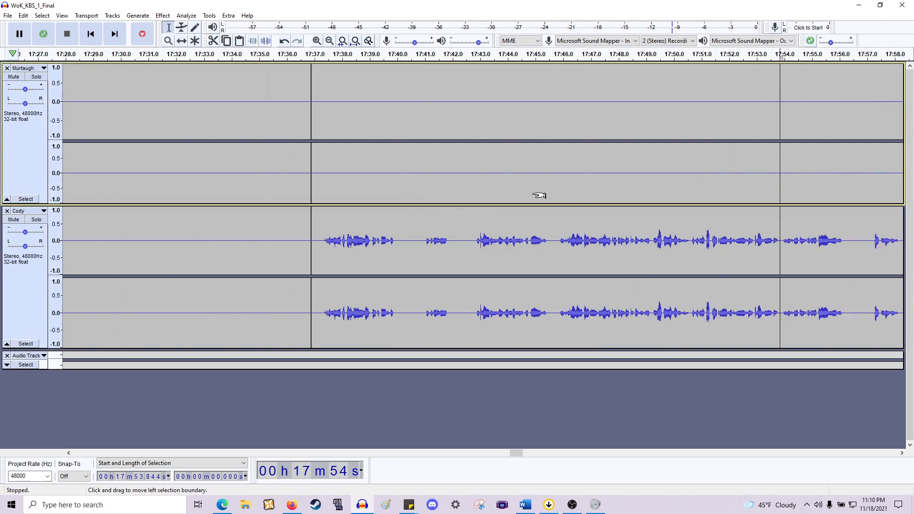
{"action": "scroll", "coordinate": [445, 234], "scroll_direction": "left", "scroll_amount": 2}
{"action": "left_click", "coordinate": [440, 239]}
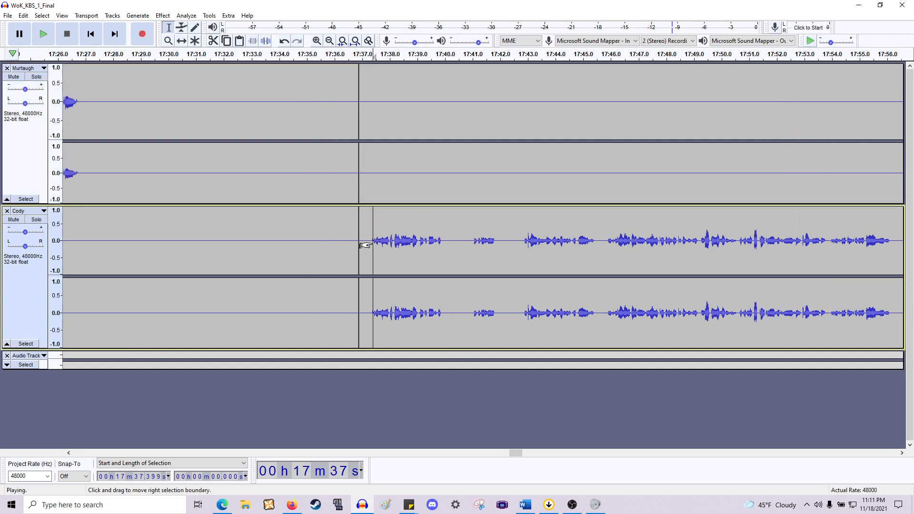
{"action": "key", "text": "space"}
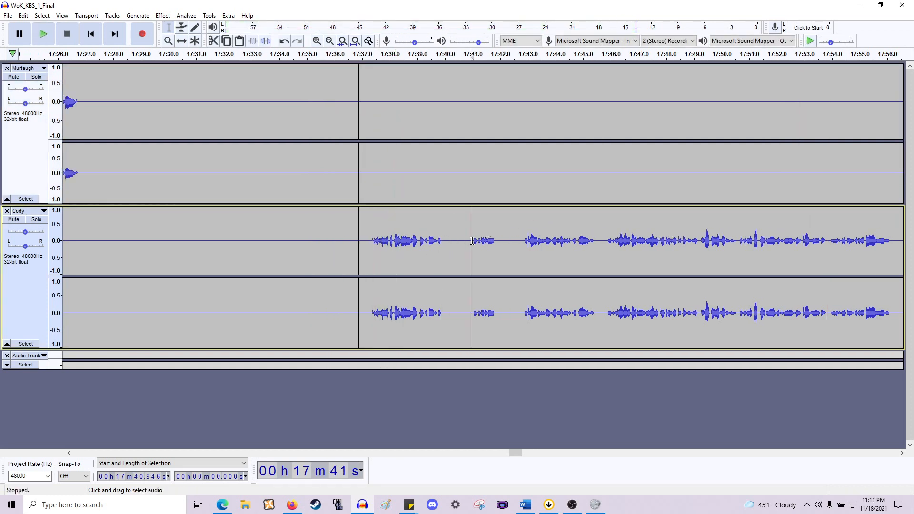
- Delete a 0.17 s stretch of Cody's track at about 17:38.0
{"action": "left_click_drag", "start_coordinate": [469, 229], "coordinate": [443, 179]}
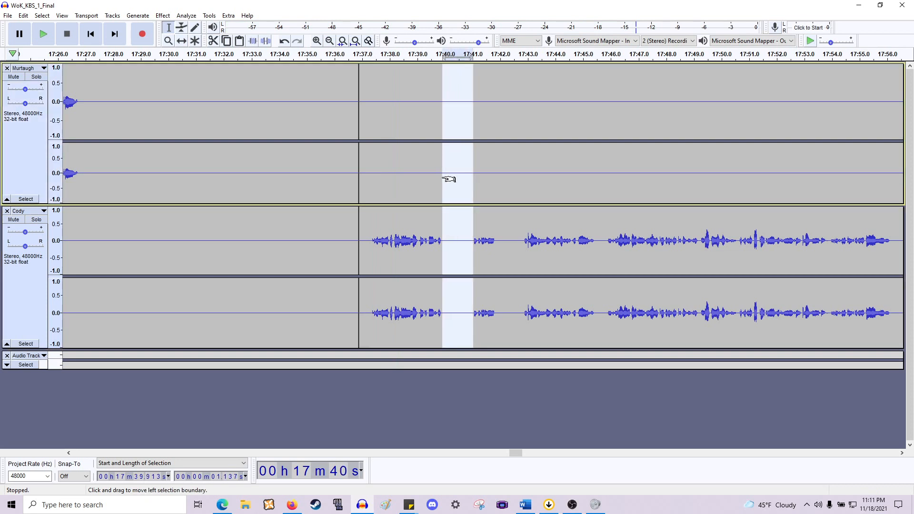
{"action": "left_click", "coordinate": [443, 179]}
{"action": "key", "text": "ctrl+1"}
{"action": "key", "text": "ctrl+1"}
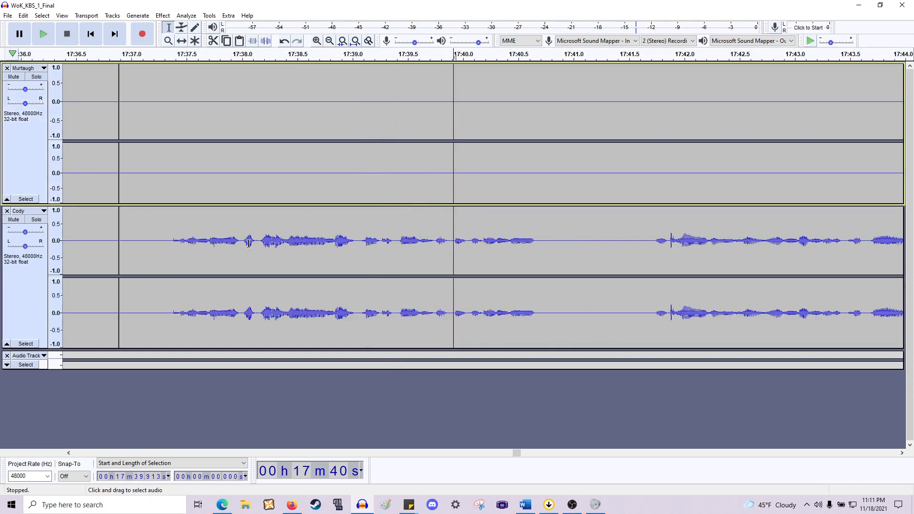
{"action": "left_click_drag", "start_coordinate": [241, 246], "coordinate": [256, 242]}
{"action": "key", "text": "space"}
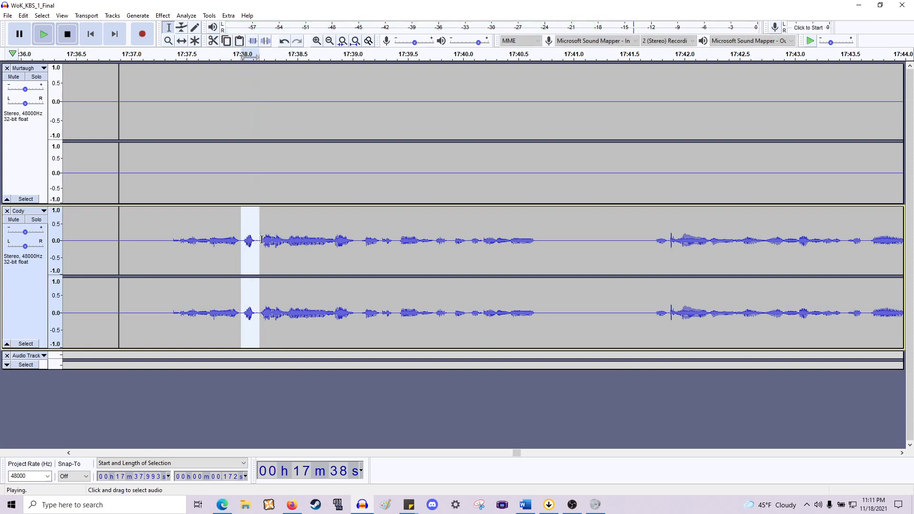
{"action": "key", "text": "Delete"}
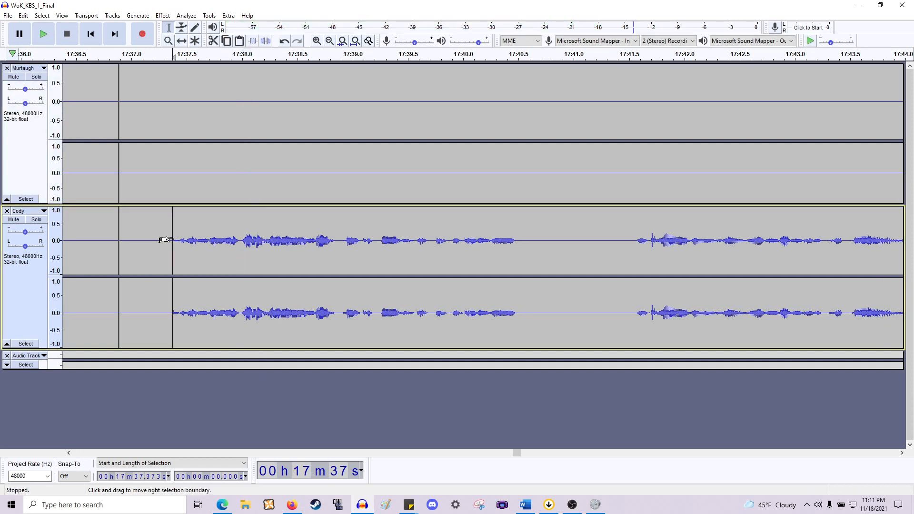
- Replay from about 17:37.4 and delete the pause from about 17:40.5 to 17:41.5 across both tracks
{"action": "left_click", "coordinate": [173, 237]}
{"action": "key", "text": "space"}
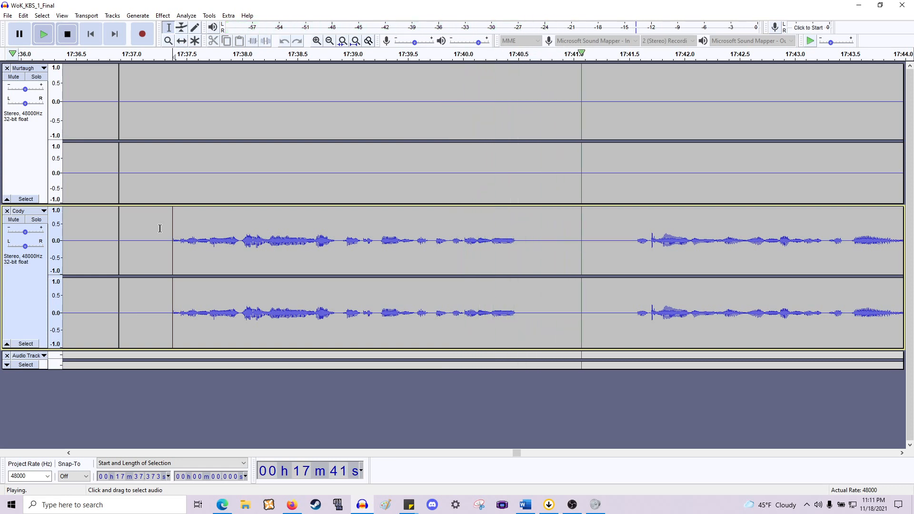
{"action": "key", "text": "space"}
{"action": "left_click_drag", "start_coordinate": [521, 245], "coordinate": [632, 158]}
{"action": "key", "text": "Delete"}
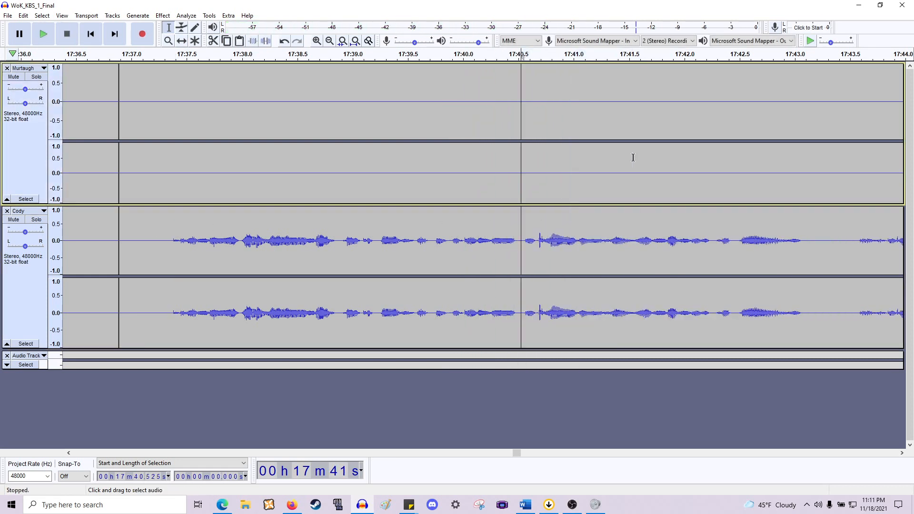
- Delete the silence from about 16:28.4 to 16:28.8 across both tracks
{"action": "scroll", "coordinate": [302, 202], "scroll_direction": "left", "scroll_amount": 5}
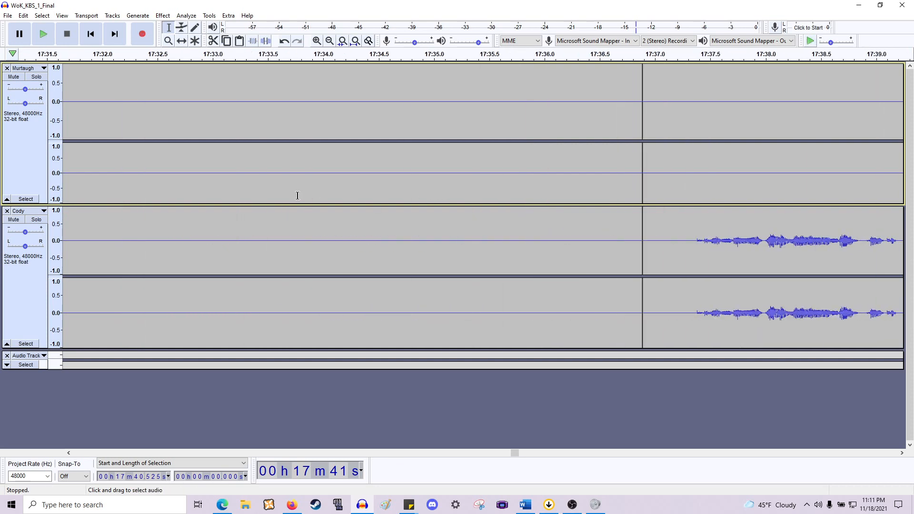
{"action": "scroll", "coordinate": [297, 196], "scroll_direction": "down", "scroll_amount": 2}
{"action": "scroll", "coordinate": [309, 194], "scroll_direction": "down", "scroll_amount": 1}
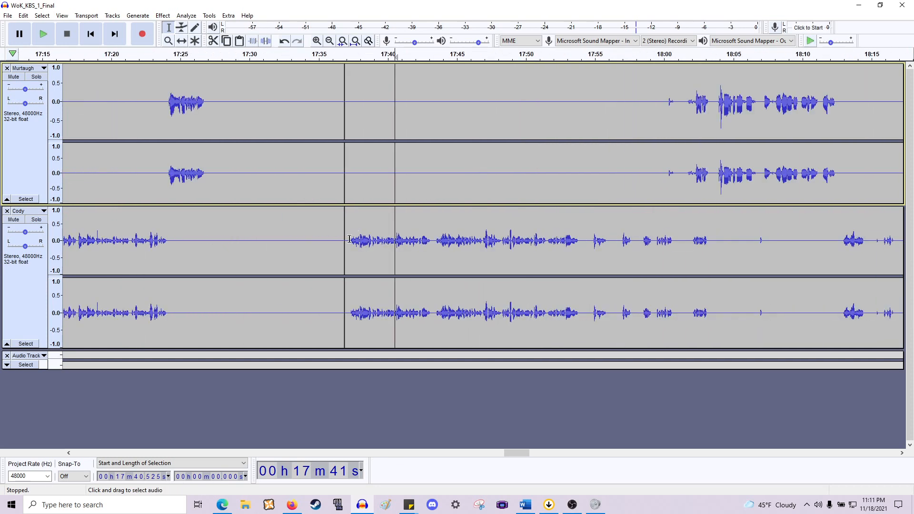
{"action": "left_click_drag", "start_coordinate": [349, 239], "coordinate": [282, 189]}
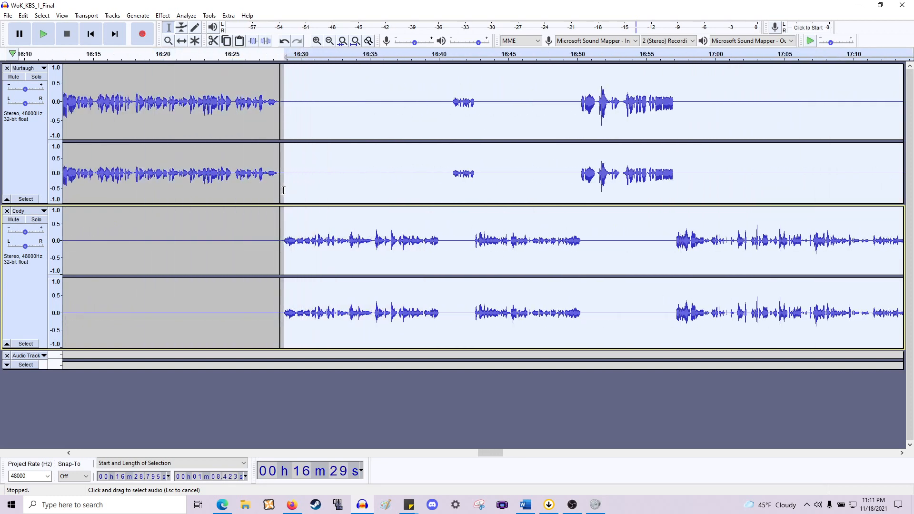
{"action": "left_click_drag", "start_coordinate": [283, 190], "coordinate": [283, 190]}
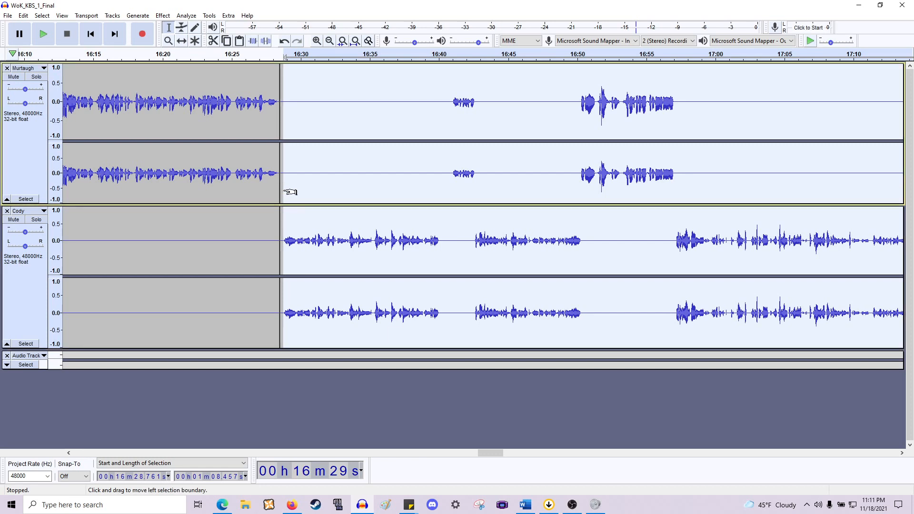
{"action": "left_click", "coordinate": [284, 191]}
{"action": "key", "text": "ctrl+1"}
{"action": "key", "text": "ctrl+1"}
{"action": "key", "text": "ctrl+1"}
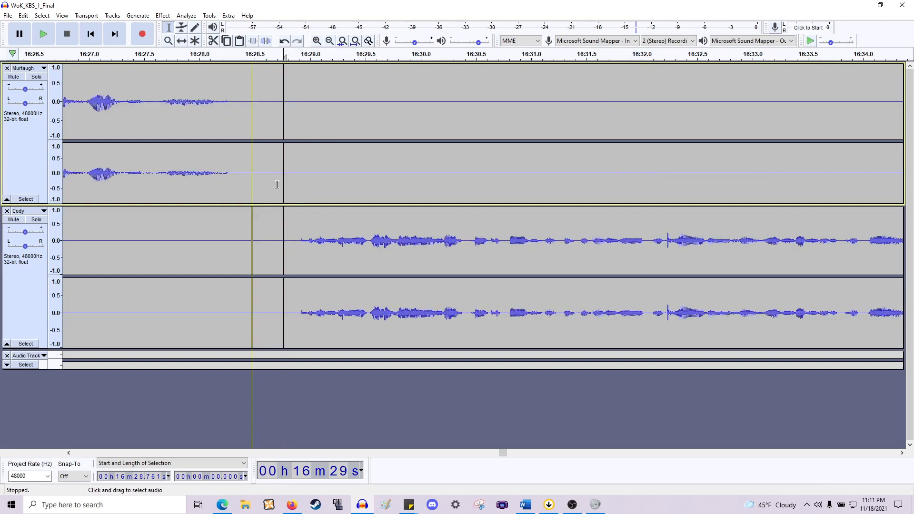
{"action": "left_click", "coordinate": [285, 185]}
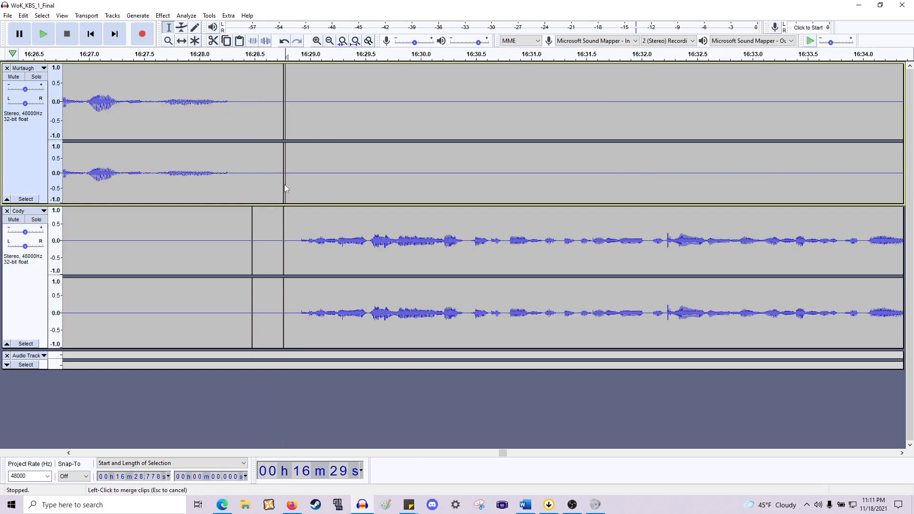
{"action": "left_click", "coordinate": [253, 235]}
{"action": "left_click", "coordinate": [284, 243]}
{"action": "left_click", "coordinate": [282, 243]}
{"action": "left_click_drag", "start_coordinate": [292, 243], "coordinate": [245, 148]}
{"action": "key", "text": "Delete"}
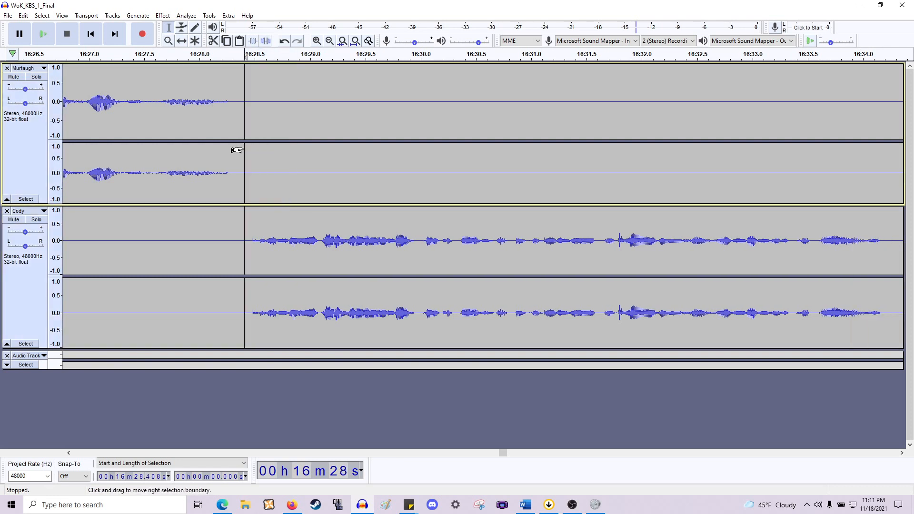
- Play back the edited passage from about 16:27.7
{"action": "scroll", "coordinate": [244, 150], "scroll_direction": "down", "scroll_amount": 1}
{"action": "scroll", "coordinate": [227, 174], "scroll_direction": "down", "scroll_amount": 1}
{"action": "left_click", "coordinate": [215, 180]}
{"action": "key", "text": "space"}
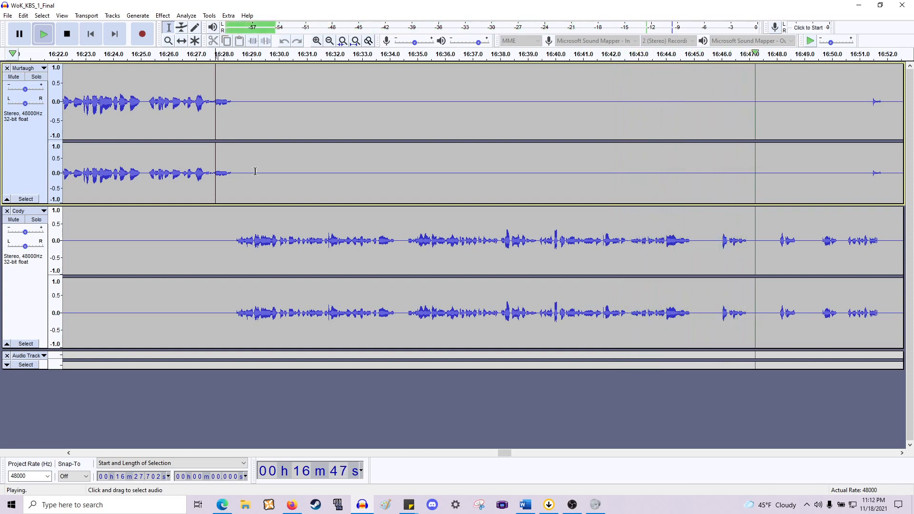
{"action": "key", "text": "space"}
- Delete the pause from about 16:44.9 to 16:46.0 across both tracks
{"action": "scroll", "coordinate": [476, 214], "scroll_direction": "right", "scroll_amount": 5}
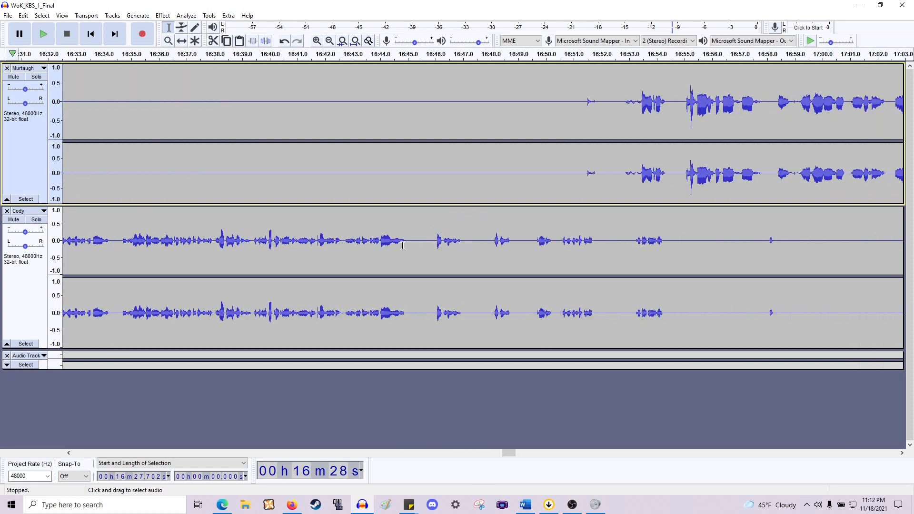
{"action": "left_click_drag", "start_coordinate": [404, 244], "coordinate": [431, 173]}
{"action": "scroll", "coordinate": [430, 176], "scroll_direction": "up", "scroll_amount": 2}
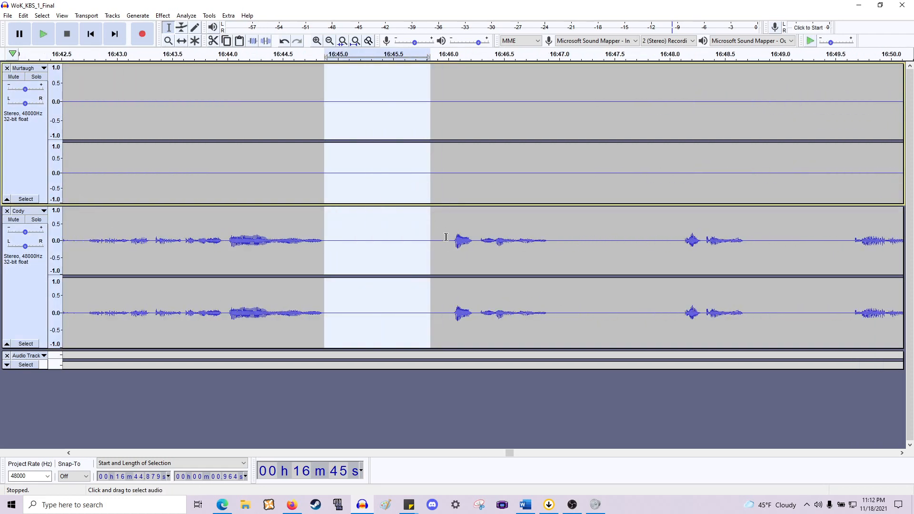
{"action": "left_click_drag", "start_coordinate": [452, 238], "coordinate": [327, 190]}
{"action": "key", "text": "Delete"}
- Delete three more short pauses between about 16:45.8 and 16:47.3 across both tracks
{"action": "left_click_drag", "start_coordinate": [425, 245], "coordinate": [556, 141]}
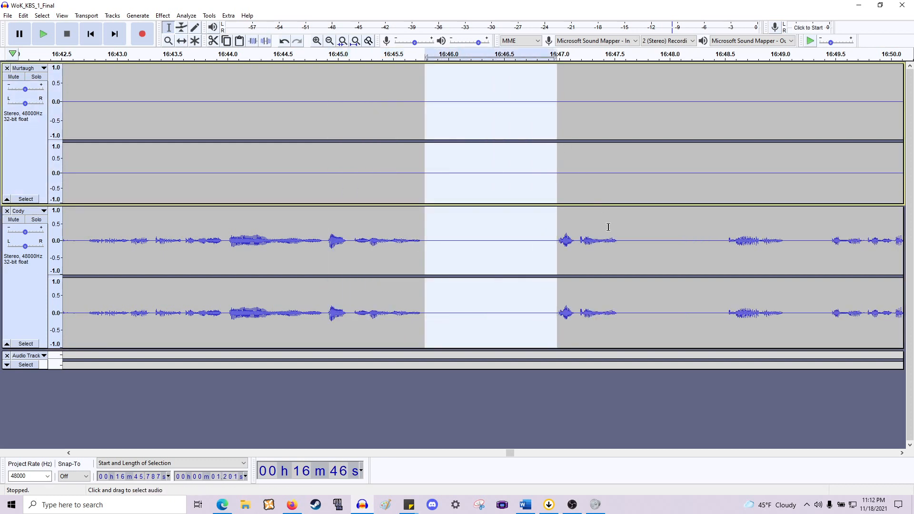
{"action": "key", "text": "Delete"}
{"action": "left_click_drag", "start_coordinate": [487, 247], "coordinate": [593, 129]}
{"action": "key", "text": "Delete"}
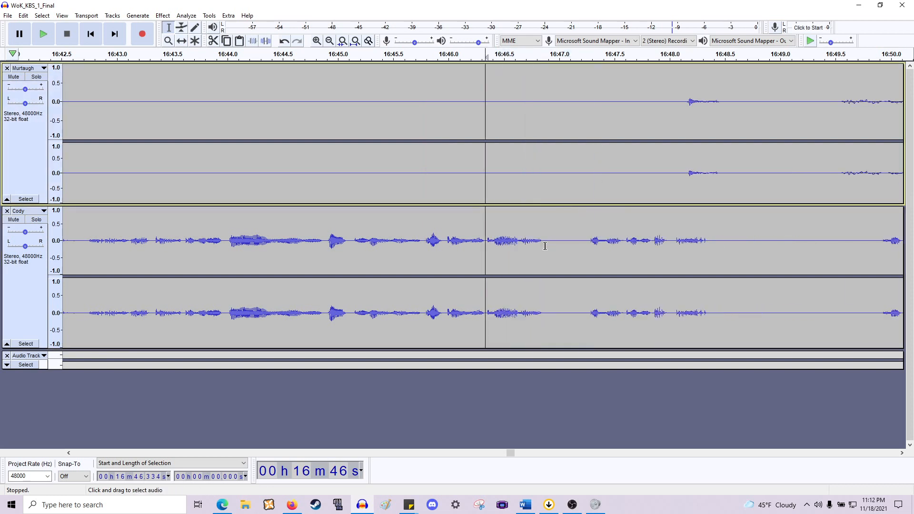
{"action": "left_click_drag", "start_coordinate": [545, 246], "coordinate": [590, 153]}
{"action": "key", "text": "Delete"}
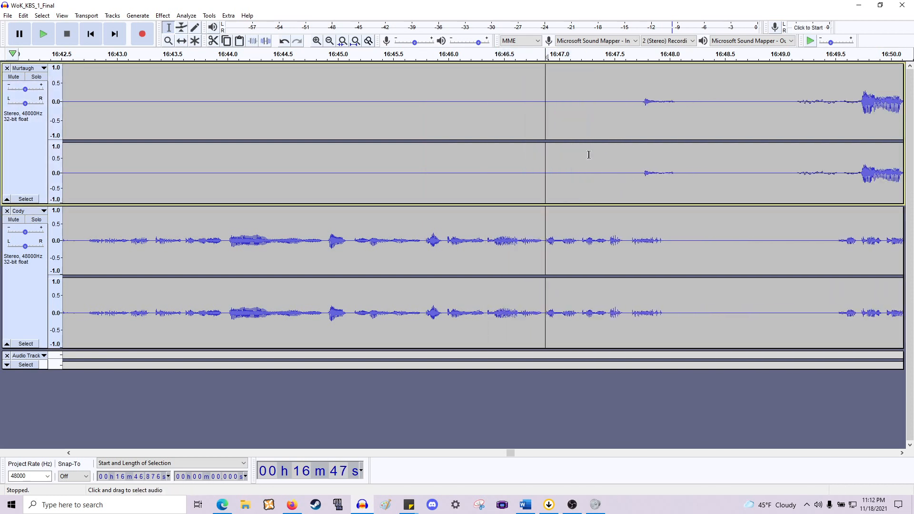
- Move Cody's clip from about 16:49.5–16:50.5 earlier so it starts at about 16:47.9
{"action": "scroll", "coordinate": [577, 162], "scroll_direction": "right", "scroll_amount": 3}
{"action": "left_click_drag", "start_coordinate": [440, 170], "coordinate": [541, 170]}
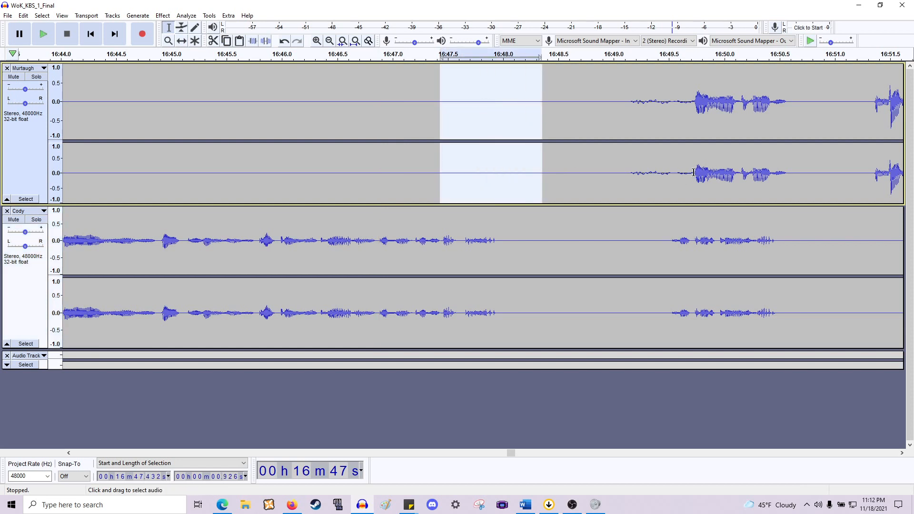
{"action": "left_click_drag", "start_coordinate": [691, 173], "coordinate": [617, 172]}
{"action": "key", "text": "space"}
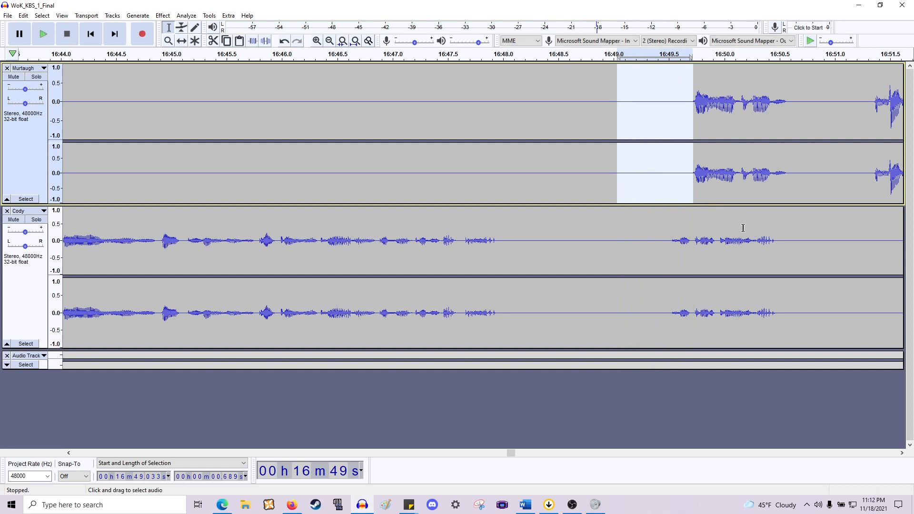
{"action": "left_click_drag", "start_coordinate": [777, 243], "coordinate": [668, 260]}
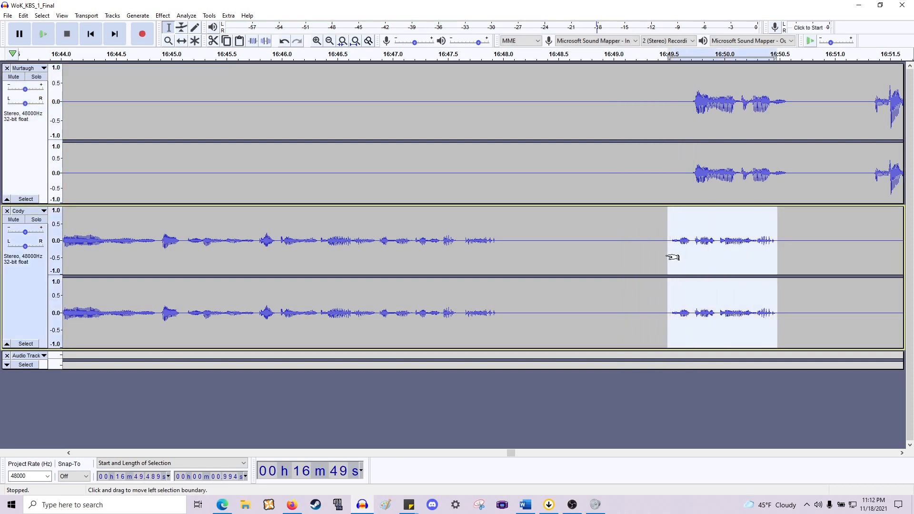
{"action": "left_click", "coordinate": [668, 257]}
{"action": "left_click", "coordinate": [498, 244]}
{"action": "key", "text": "ctrl+v"}
- Delete the gap after Cody's moved clip, from about 16:49.0 to 16:50.6
{"action": "left_click", "coordinate": [596, 222]}
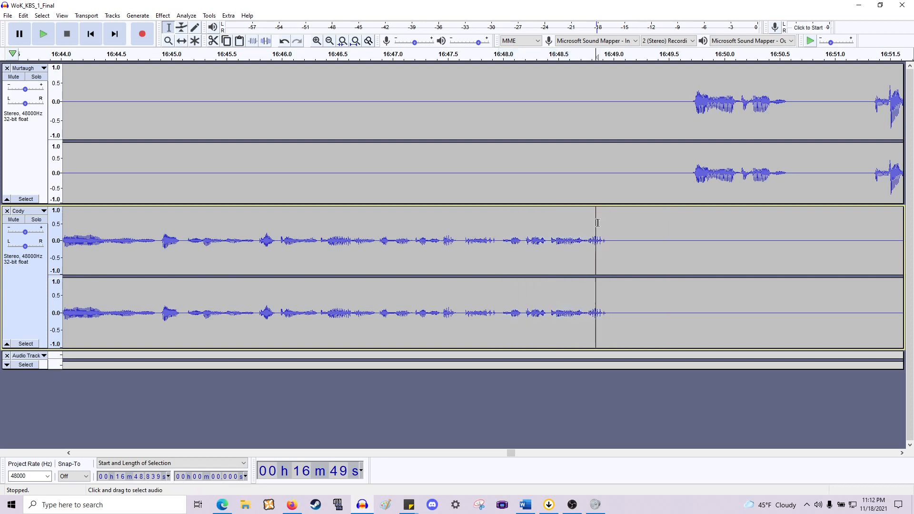
{"action": "left_click_drag", "start_coordinate": [607, 209], "coordinate": [787, 265]}
{"action": "key", "text": "Delete"}
{"action": "key", "text": "Delete"}
{"action": "scroll", "coordinate": [778, 228], "scroll_direction": "left", "scroll_amount": 20}
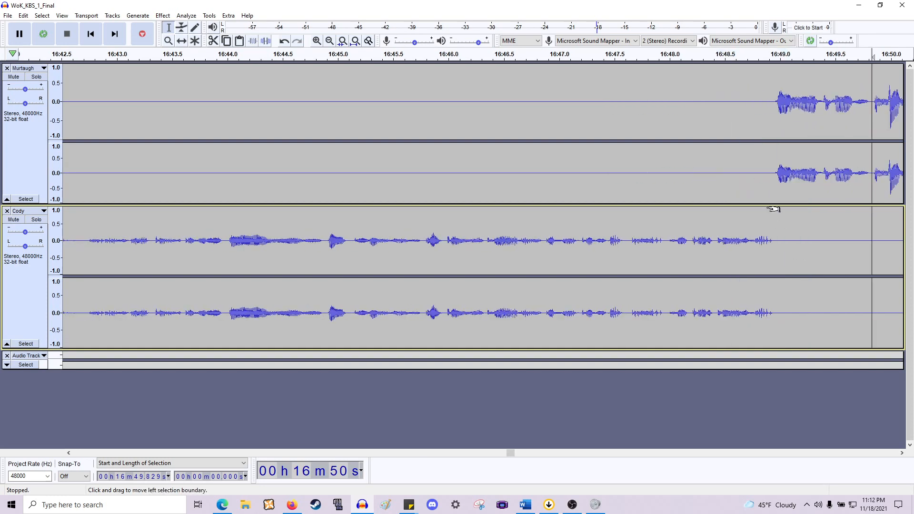
- Play back Cody's audio from about 16:34.3
{"action": "scroll", "coordinate": [512, 202], "scroll_direction": "down", "scroll_amount": 2}
{"action": "scroll", "coordinate": [390, 224], "scroll_direction": "left", "scroll_amount": 4}
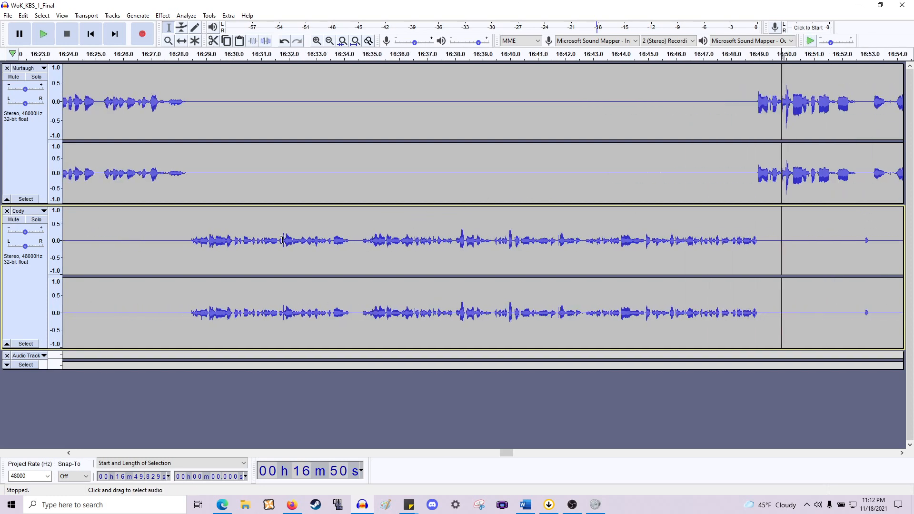
{"action": "left_click", "coordinate": [352, 240]}
{"action": "key", "text": "space"}
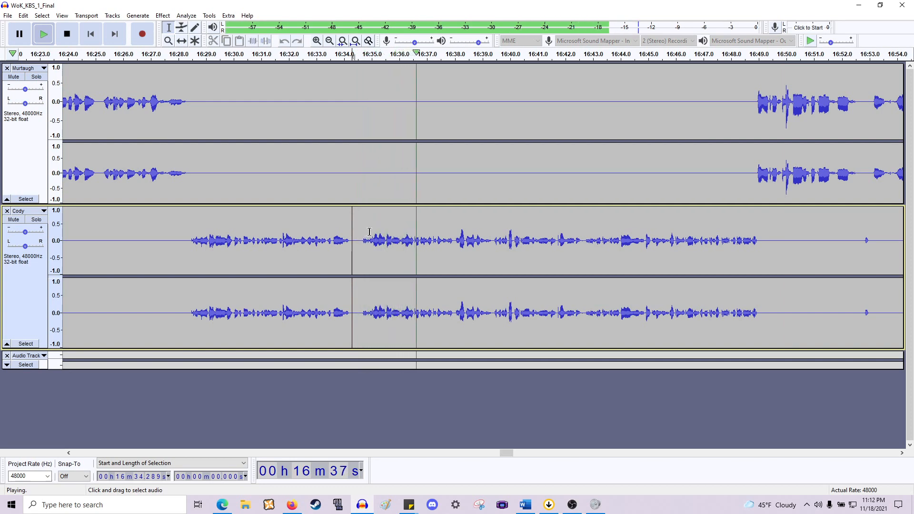
{"action": "key", "text": "space"}
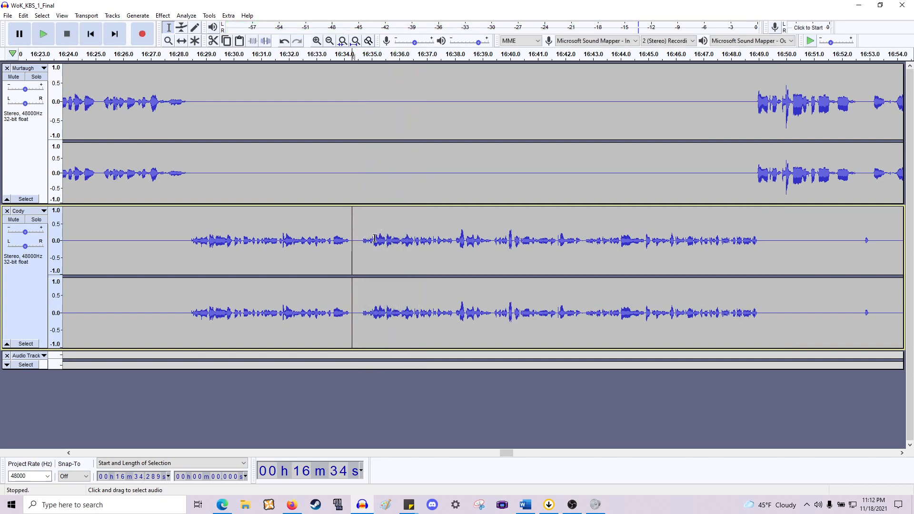
- Delete Cody's pause from about 16:34.4 to 16:34.85 and play back from about 16:33.4
{"action": "scroll", "coordinate": [357, 239], "scroll_direction": "up", "scroll_amount": 2, "text": "ctrl"}
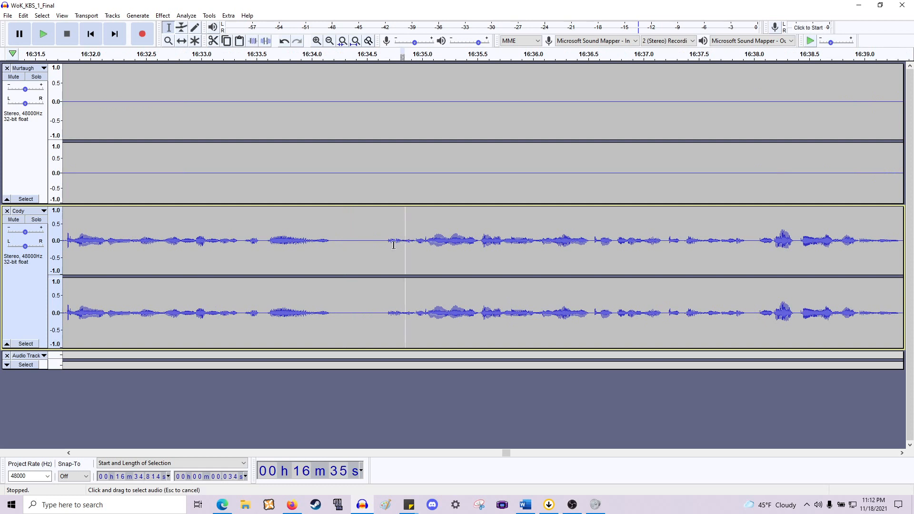
{"action": "left_click_drag", "start_coordinate": [405, 245], "coordinate": [359, 248]}
{"action": "key", "text": "space"}
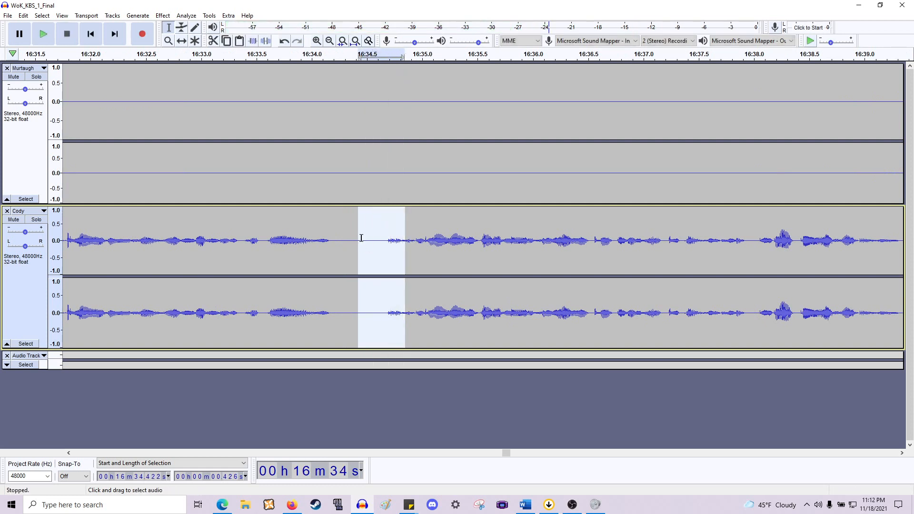
{"action": "key", "text": "Delete"}
{"action": "left_click", "coordinate": [246, 222]}
{"action": "key", "text": "space"}
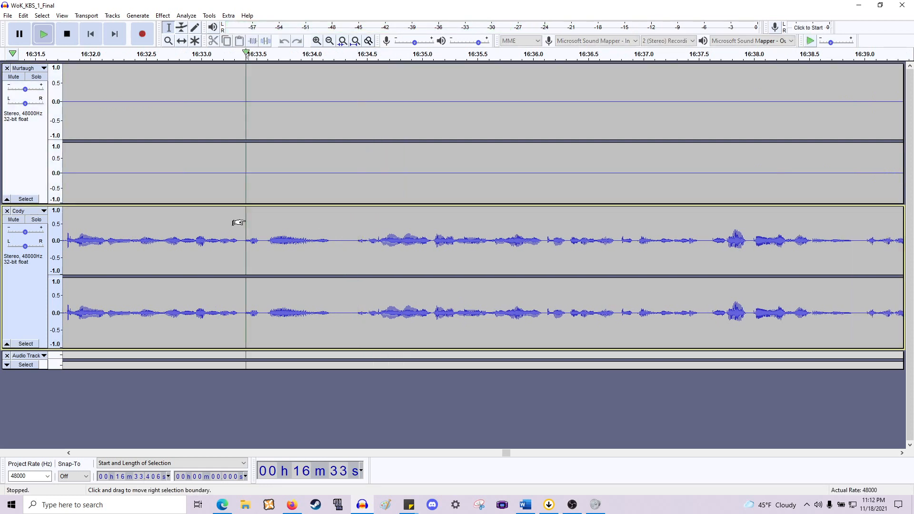
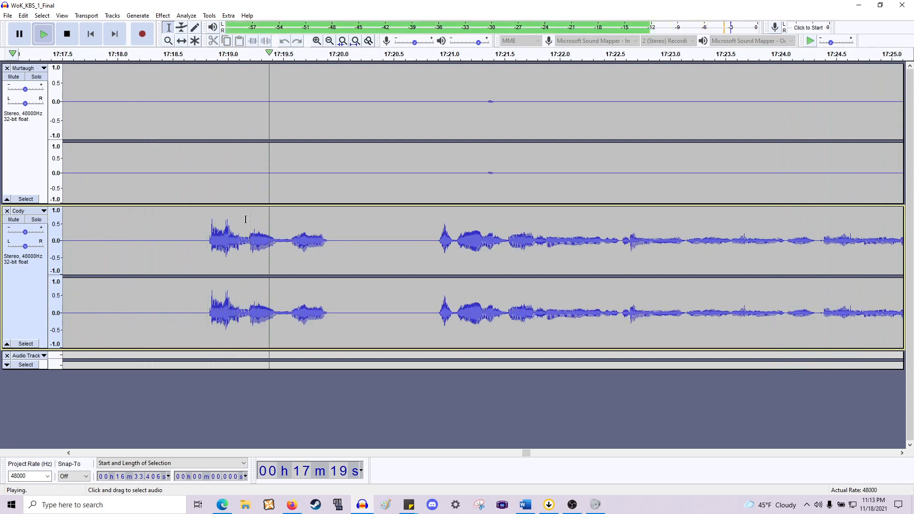
- Play back Cody's audio from about 16:48.2
{"action": "key", "text": "space"}
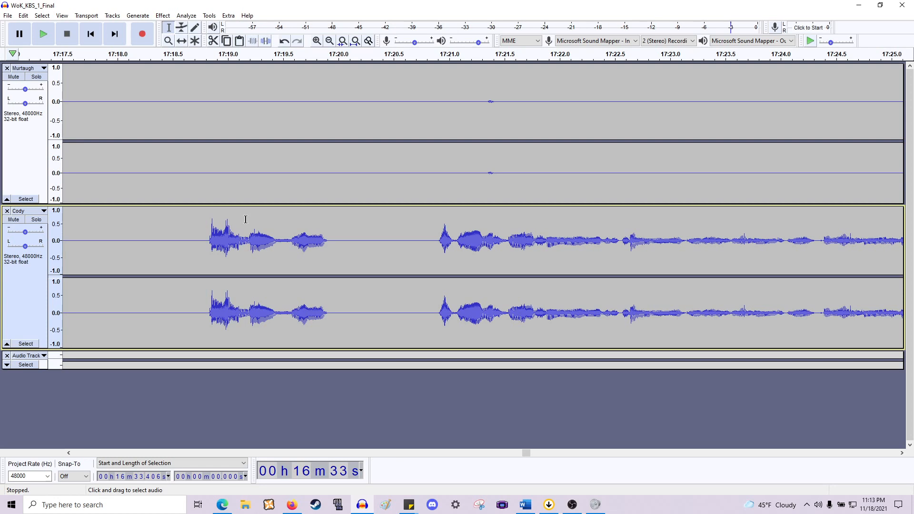
{"action": "scroll", "coordinate": [186, 242], "scroll_direction": "down", "scroll_amount": 2}
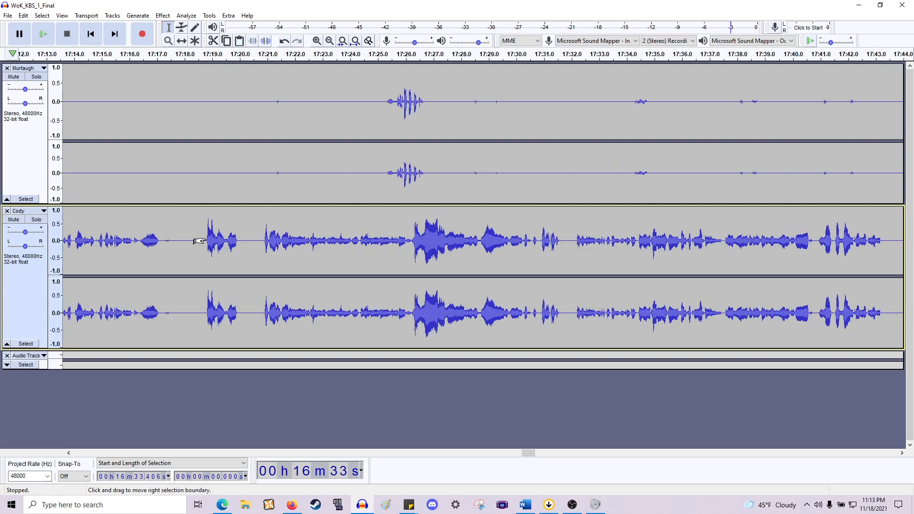
{"action": "scroll", "coordinate": [204, 242], "scroll_direction": "left", "scroll_amount": 8}
{"action": "scroll", "coordinate": [317, 257], "scroll_direction": "left", "scroll_amount": 5}
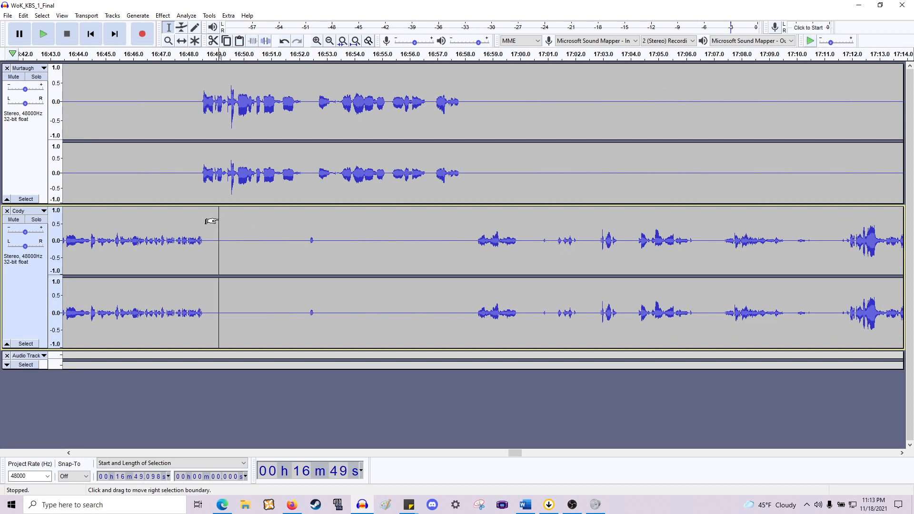
{"action": "scroll", "coordinate": [180, 227], "scroll_direction": "left", "scroll_amount": 1}
{"action": "left_click", "coordinate": [242, 235]}
{"action": "key", "text": "space"}
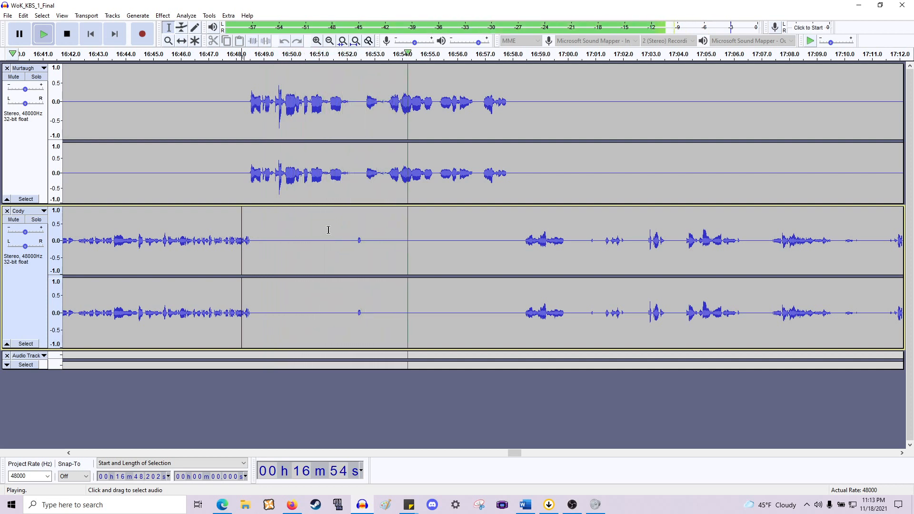
{"action": "key", "text": "space"}
- Delete the pause across both tracks from about 16:52.07 to 16:52.7 and play back the result
{"action": "scroll", "coordinate": [361, 207], "scroll_direction": "up", "scroll_amount": 2, "text": "ctrl"}
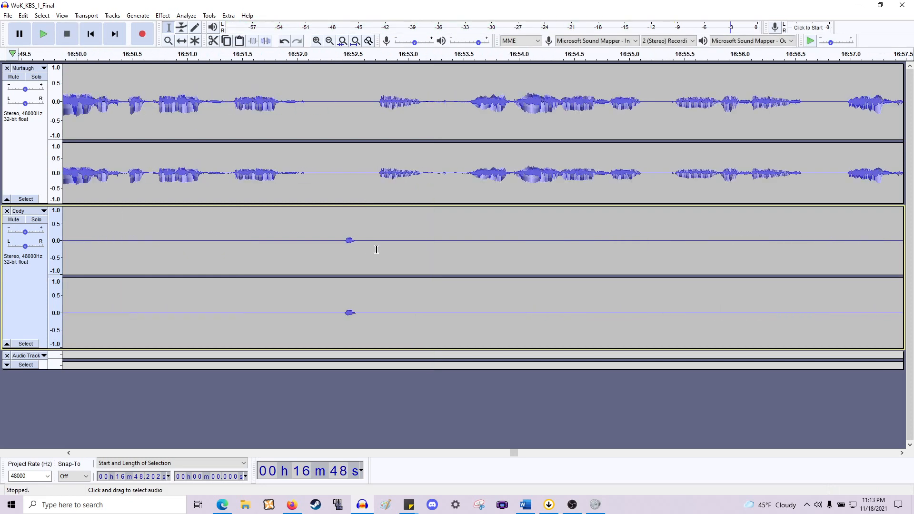
{"action": "left_click_drag", "start_coordinate": [372, 167], "coordinate": [307, 288]}
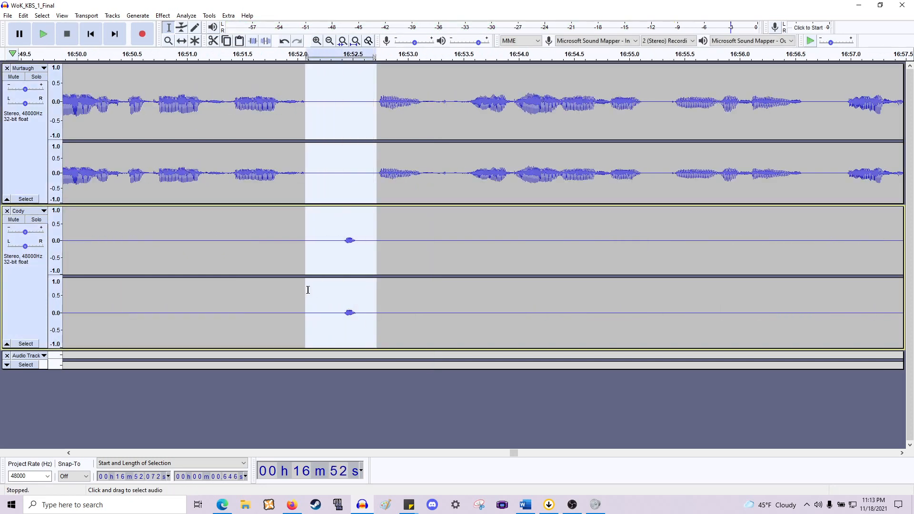
{"action": "key", "text": "Delete"}
{"action": "key", "text": "space"}
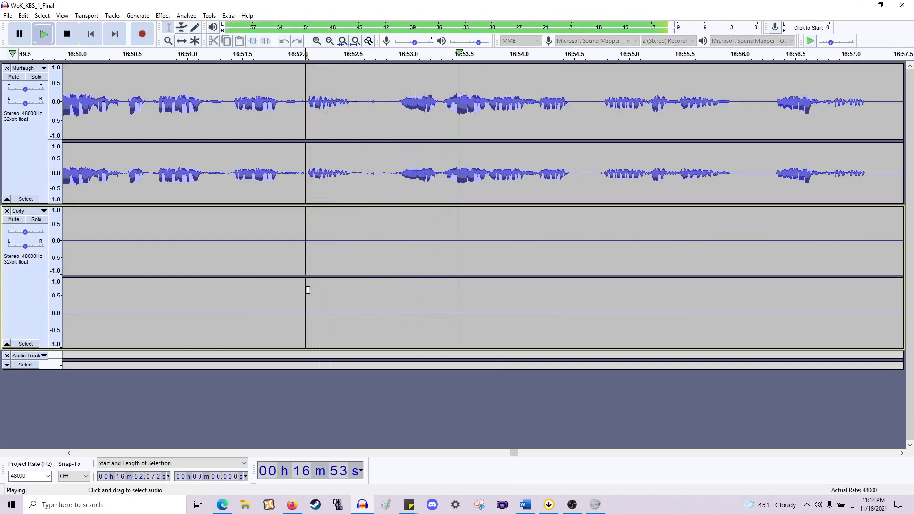
{"action": "key", "text": "space"}
- Delete the gap across both tracks from about 16:52.5 to 16:52.9 and play back the result
{"action": "left_click_drag", "start_coordinate": [395, 179], "coordinate": [351, 292]}
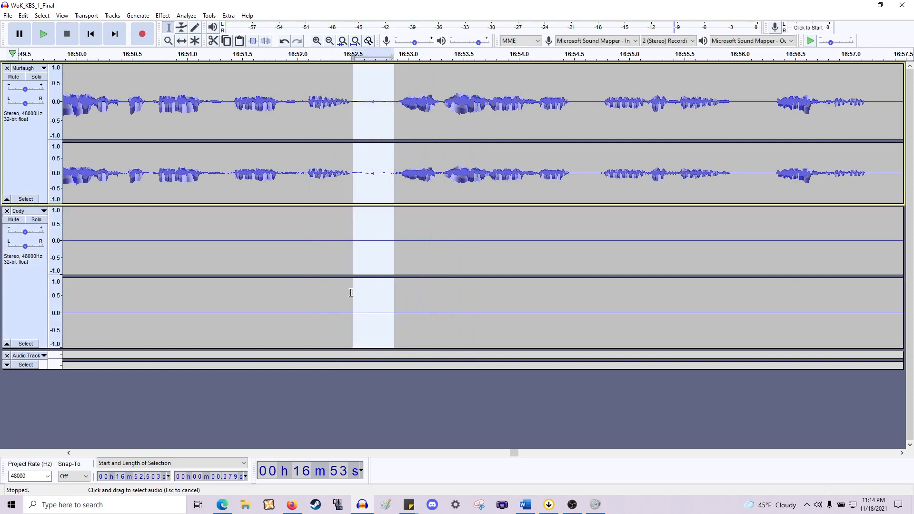
{"action": "key", "text": "Delete"}
{"action": "key", "text": "space"}
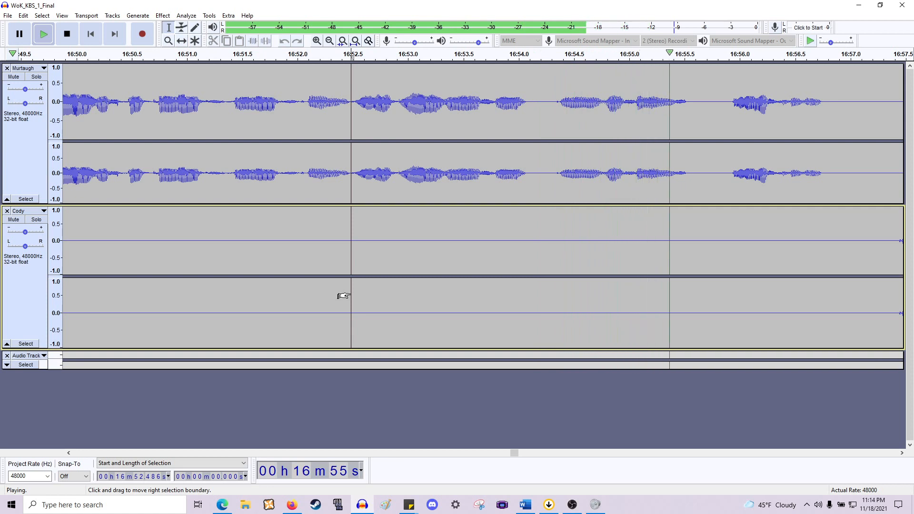
{"action": "key", "text": "space"}
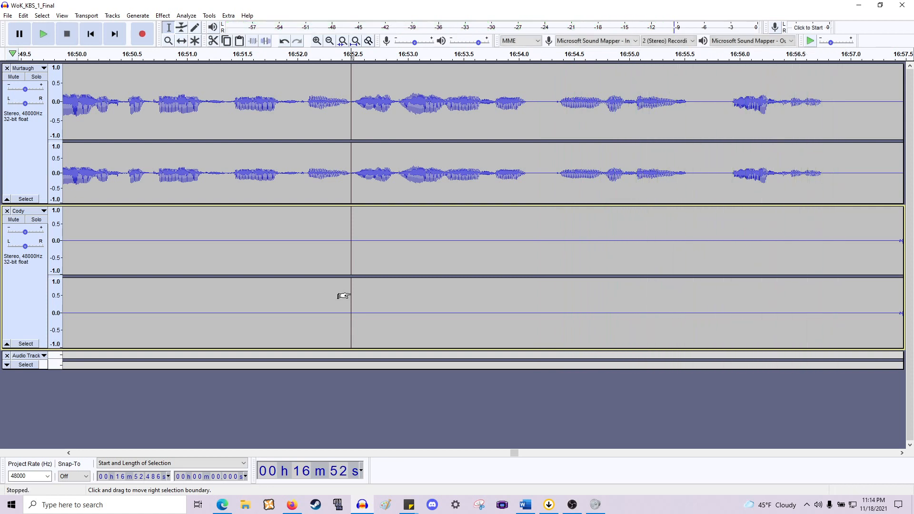
{"action": "key", "text": "space"}
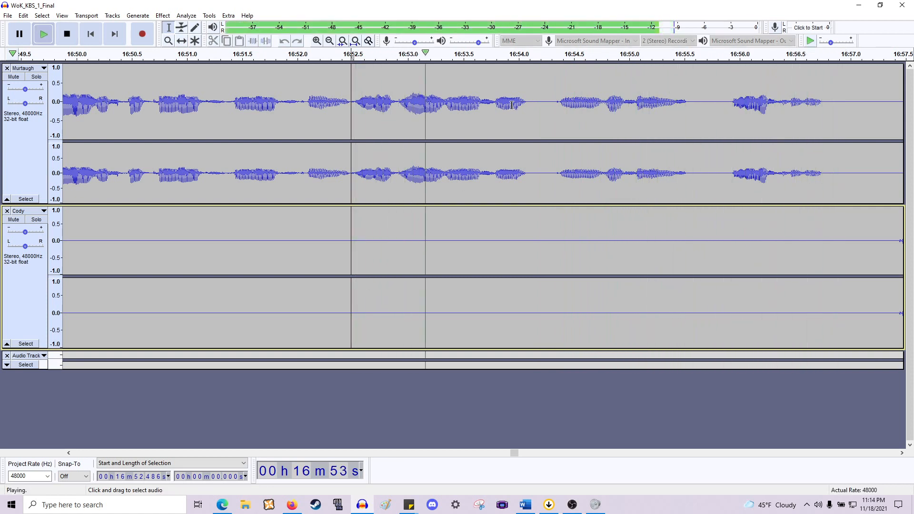
{"action": "key", "text": "space"}
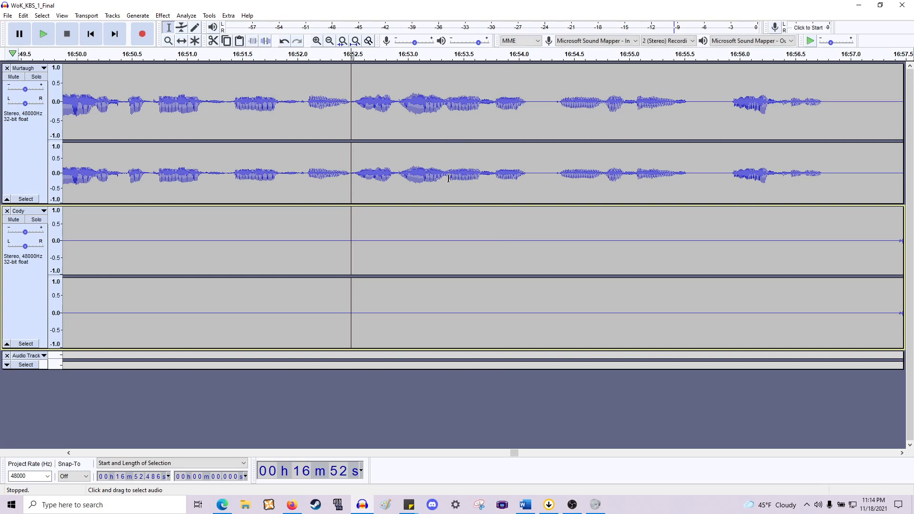
- Play from about 16:53.34, then delete the section across both tracks from about 16:53.34 to 16:54.37
{"action": "left_click", "coordinate": [445, 178]}
{"action": "key", "text": "space"}
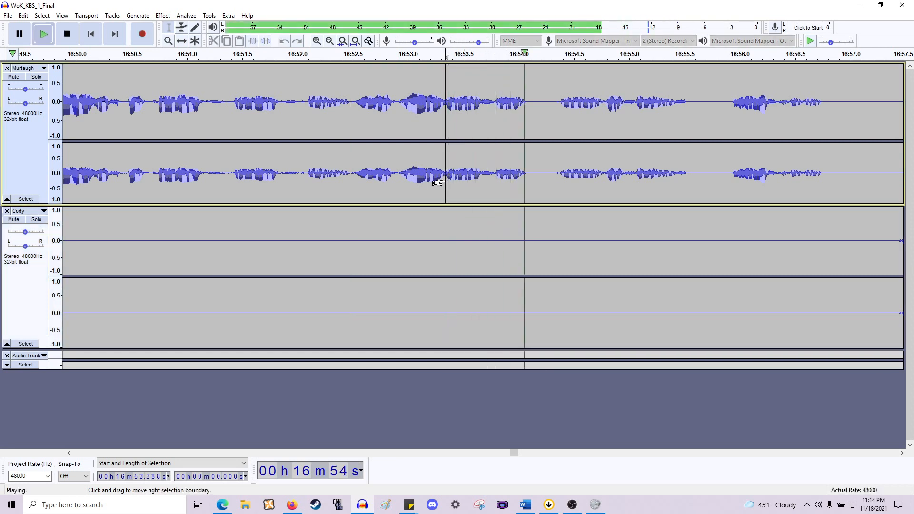
{"action": "key", "text": "space"}
{"action": "left_click_drag", "start_coordinate": [437, 182], "coordinate": [548, 278]}
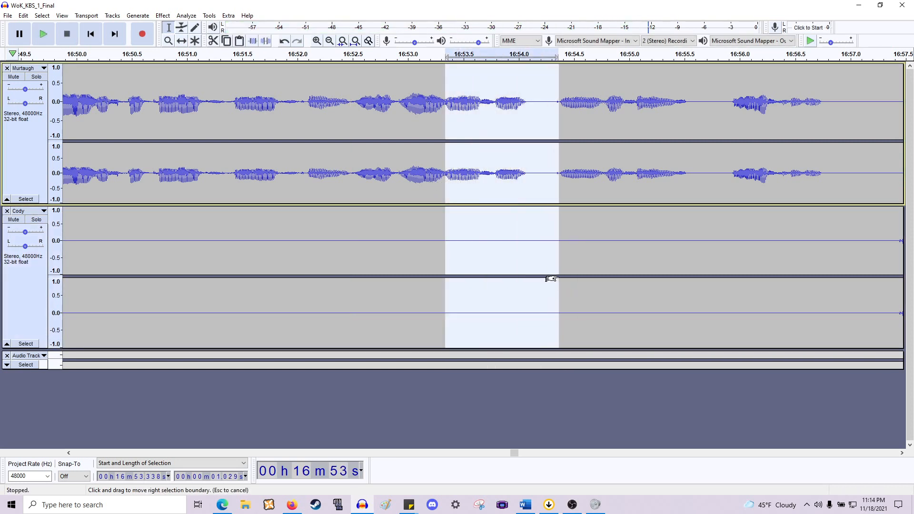
{"action": "left_click", "coordinate": [557, 275]}
{"action": "key", "text": "Delete"}
- Repeat the last-used effect on a tiny selection at the cut point around 16:53.32
{"action": "scroll", "coordinate": [460, 234], "scroll_direction": "up", "scroll_amount": 2}
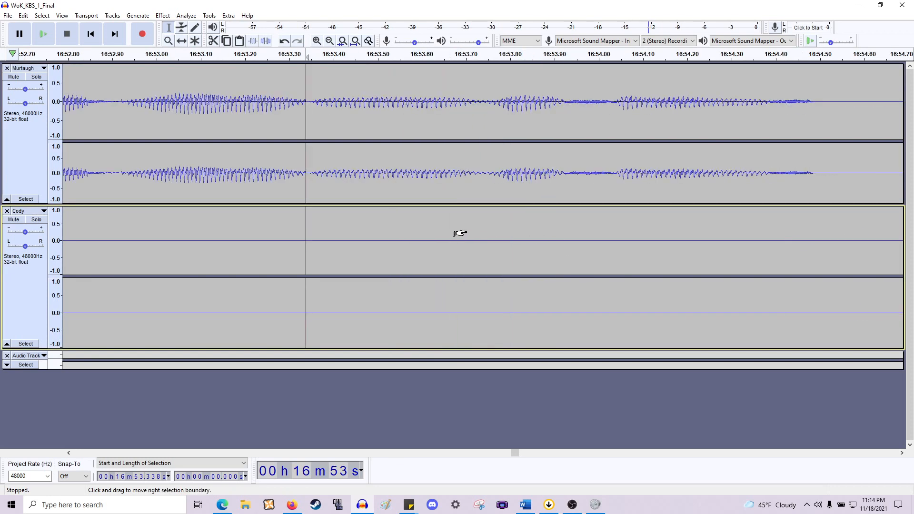
{"action": "left_click_drag", "start_coordinate": [310, 178], "coordinate": [307, 180]}
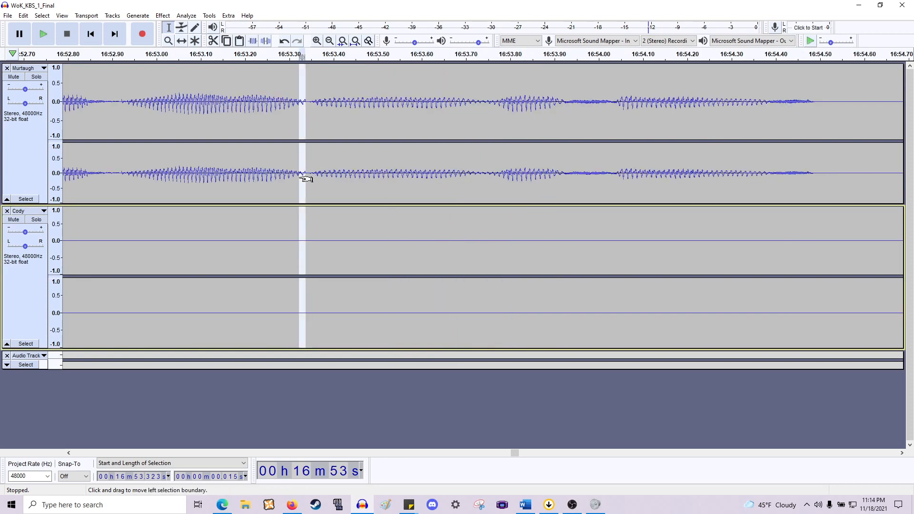
{"action": "left_click", "coordinate": [162, 16]}
{"action": "left_click", "coordinate": [181, 29]}
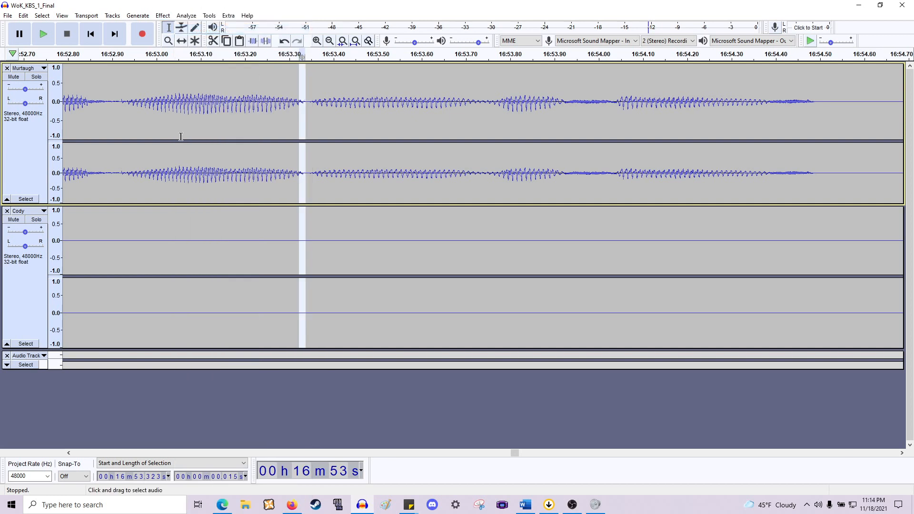
- Play back from about 16:52.9 and 16:53.6, then delete the short section from about 16:53.58 to 16:53.74 in both tracks
{"action": "left_click", "coordinate": [108, 120]}
{"action": "key", "text": "space"}
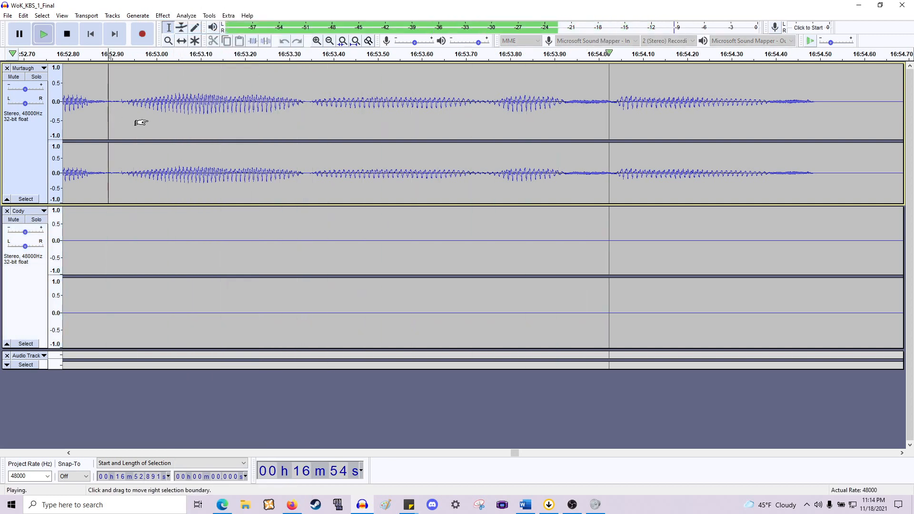
{"action": "scroll", "coordinate": [146, 121], "scroll_direction": "down", "scroll_amount": 1}
{"action": "key", "text": "space"}
{"action": "left_click", "coordinate": [281, 124]}
{"action": "key", "text": "space"}
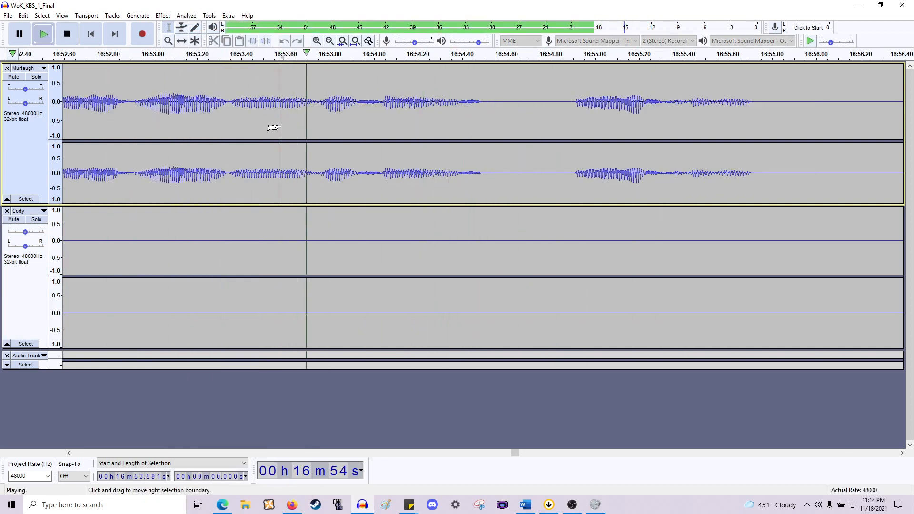
{"action": "key", "text": "space"}
{"action": "left_click_drag", "start_coordinate": [281, 127], "coordinate": [316, 130]}
{"action": "key", "text": "space"}
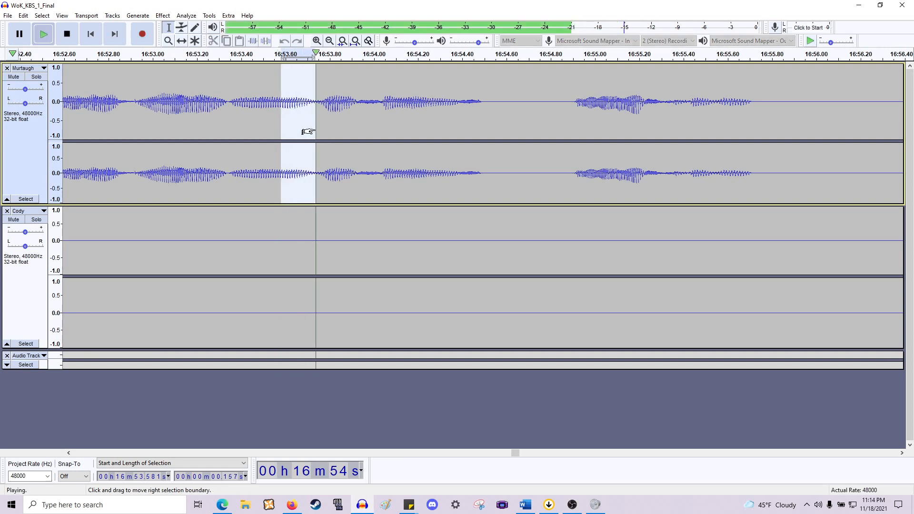
{"action": "key", "text": "shift+Down"}
{"action": "key", "text": "Delete"}
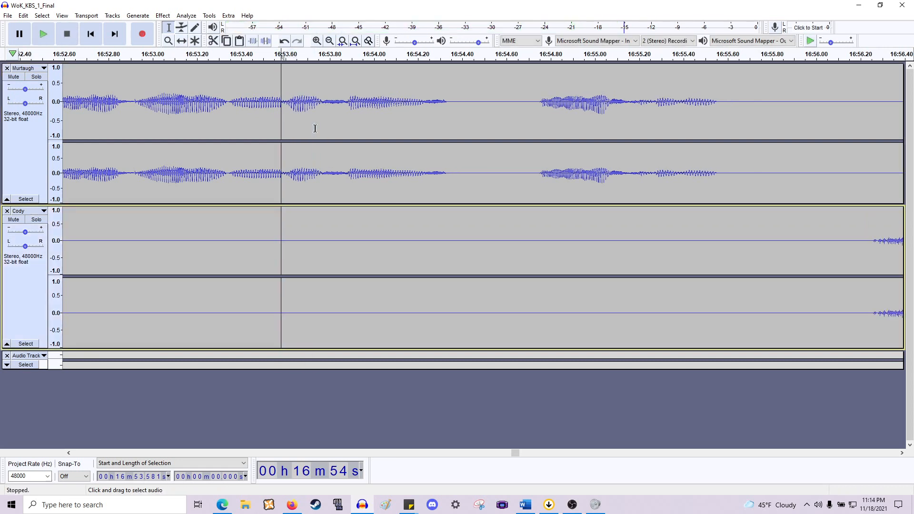
- Play back from about 16:53.2, then delete the pause across both tracks from about 16:54.34 to 16:54.62
{"action": "scroll", "coordinate": [316, 129], "scroll_direction": "up", "scroll_amount": 2}
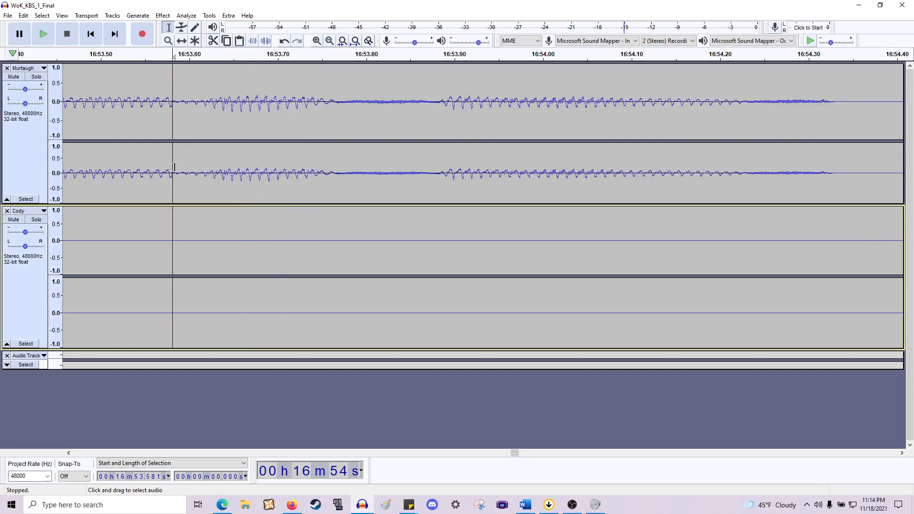
{"action": "left_click_drag", "start_coordinate": [174, 167], "coordinate": [168, 168]}
{"action": "scroll", "coordinate": [145, 168], "scroll_direction": "down", "scroll_amount": 2}
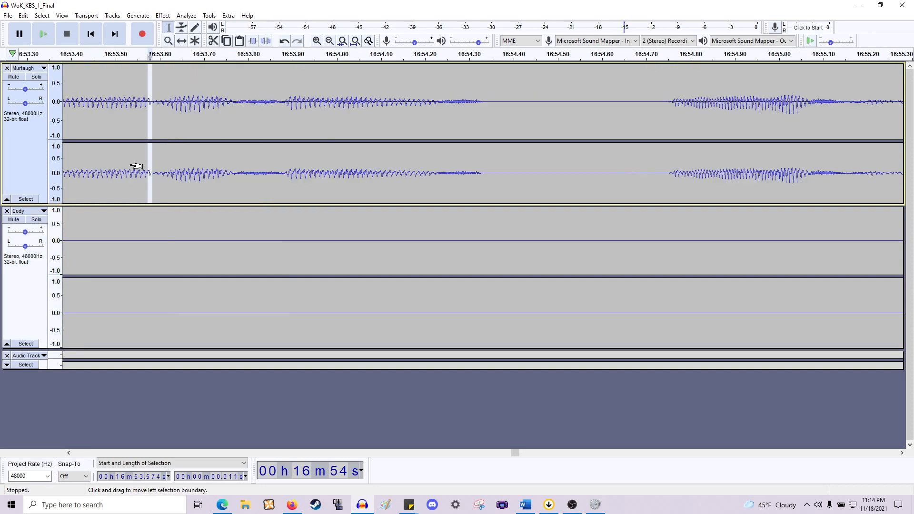
{"action": "left_click", "coordinate": [169, 132]}
{"action": "key", "text": "space"}
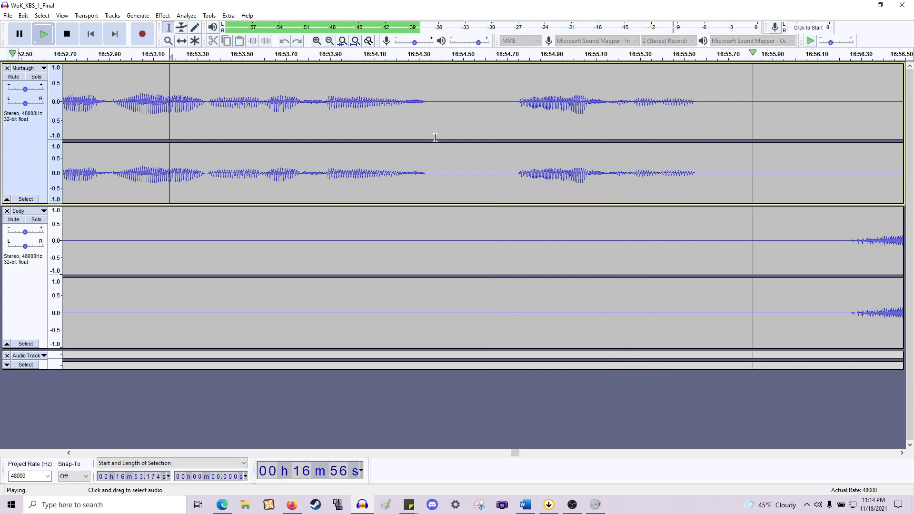
{"action": "left_click_drag", "start_coordinate": [427, 193], "coordinate": [490, 271]}
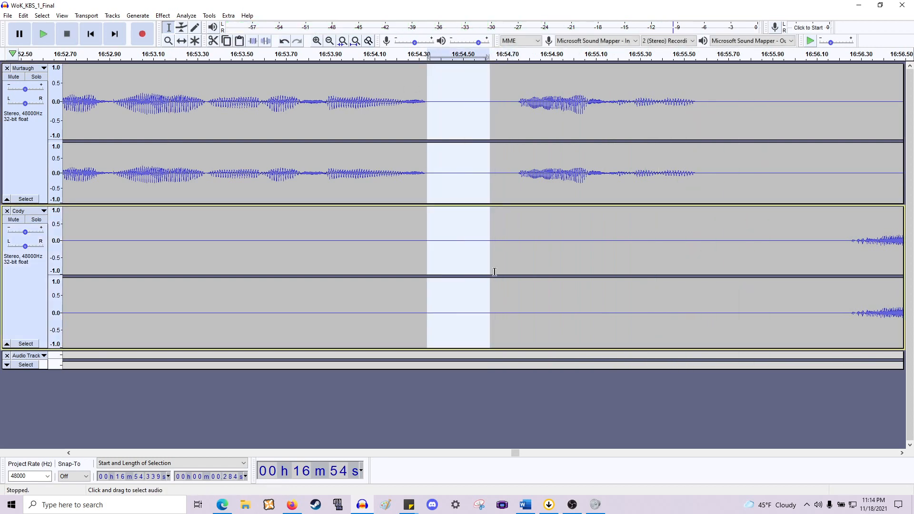
{"action": "key", "text": "Delete"}
- Delete the gap across both tracks from about 16:55.34 to 16:55.9
{"action": "scroll", "coordinate": [490, 196], "scroll_direction": "right", "scroll_amount": 6}
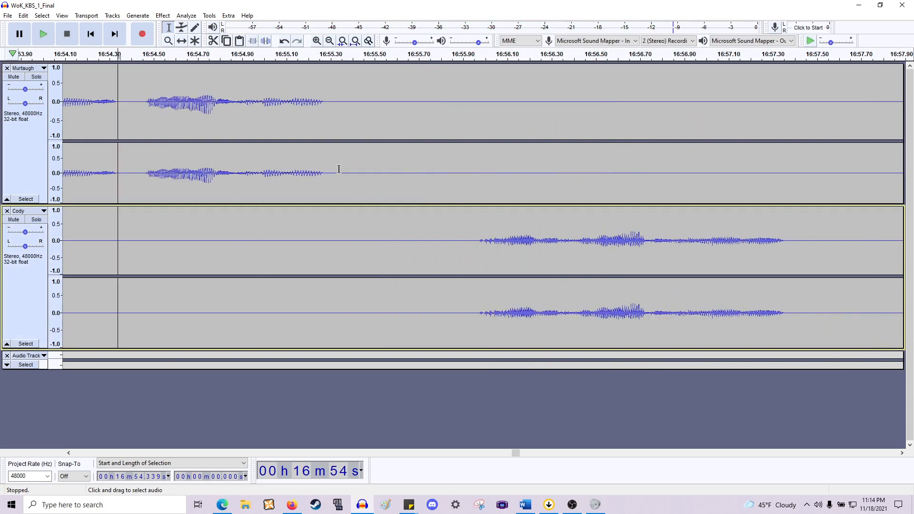
{"action": "left_click_drag", "start_coordinate": [338, 169], "coordinate": [468, 266]}
{"action": "key", "text": "Delete"}
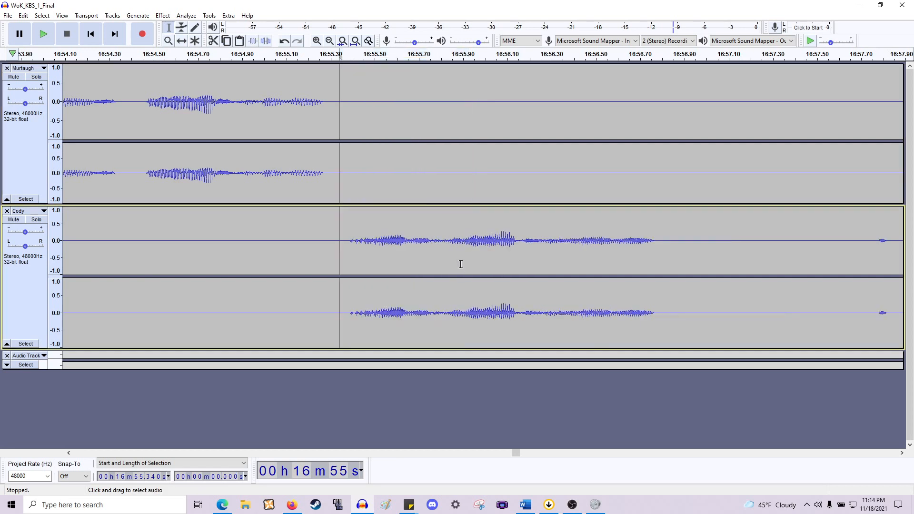
- Play back from about 16:55.3, then delete the section from about 16:59.0 to 16:59.85
{"action": "key", "text": "space"}
{"action": "scroll", "coordinate": [505, 206], "scroll_direction": "down", "scroll_amount": 1}
{"action": "scroll", "coordinate": [505, 206], "scroll_direction": "right", "scroll_amount": 5}
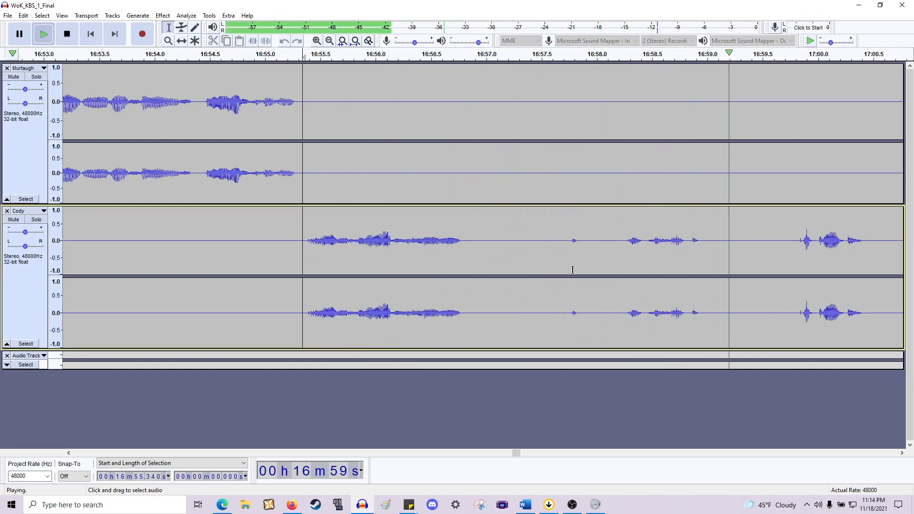
{"action": "scroll", "coordinate": [567, 266], "scroll_direction": "right", "scroll_amount": 10}
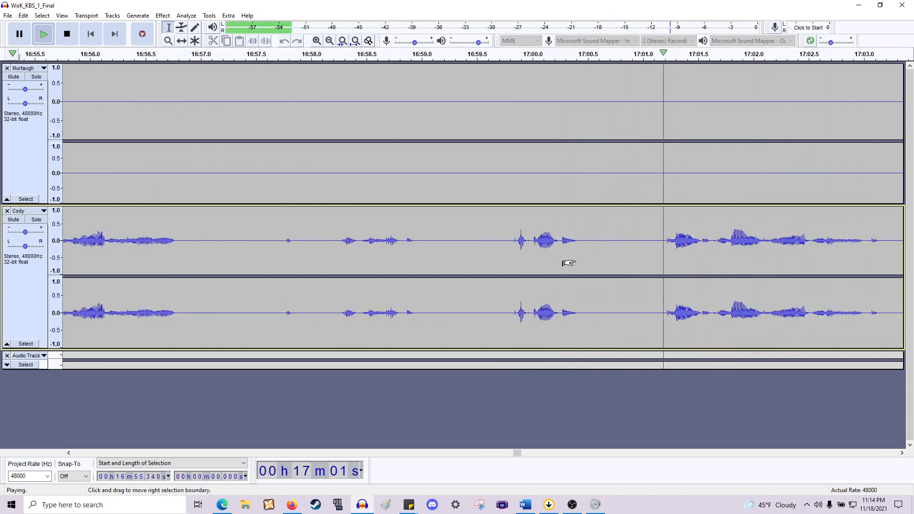
{"action": "key", "text": "space"}
{"action": "left_click_drag", "start_coordinate": [517, 119], "coordinate": [425, 140]}
{"action": "key", "text": "Delete"}
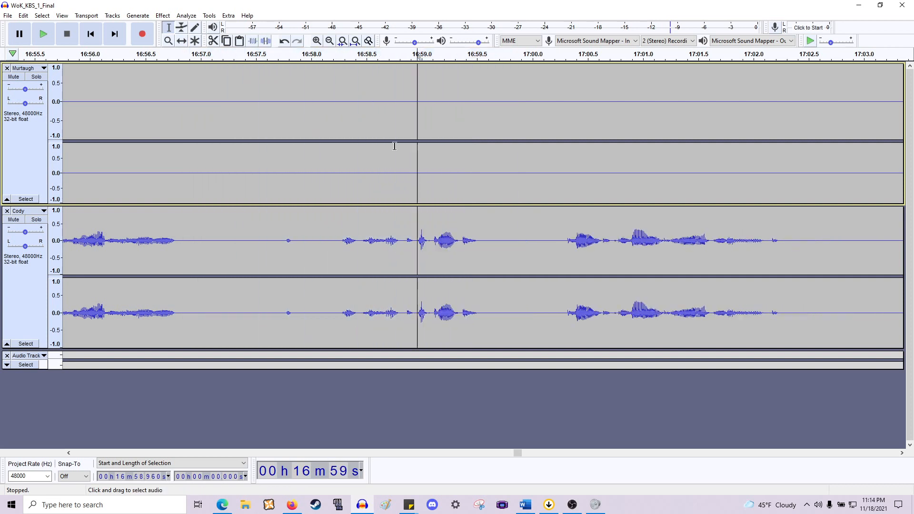
- Delete the pause from about 16:56.8 to 16:58.3 and play back from that point
{"action": "left_click_drag", "start_coordinate": [342, 240], "coordinate": [175, 158]}
{"action": "key", "text": "Delete"}
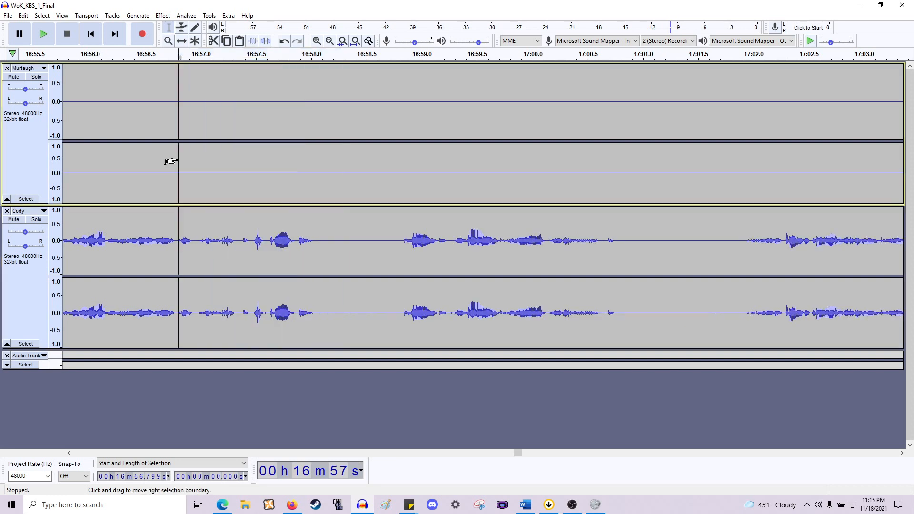
{"action": "left_click", "coordinate": [177, 160]}
{"action": "key", "text": "space"}
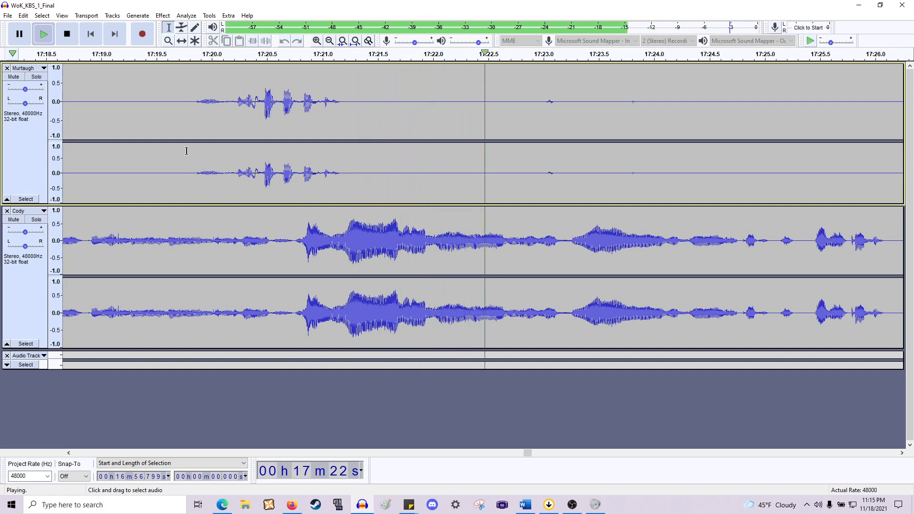
{"action": "scroll", "coordinate": [188, 151], "scroll_direction": "down", "scroll_amount": 3}
{"action": "scroll", "coordinate": [190, 150], "scroll_direction": "left", "scroll_amount": 11}
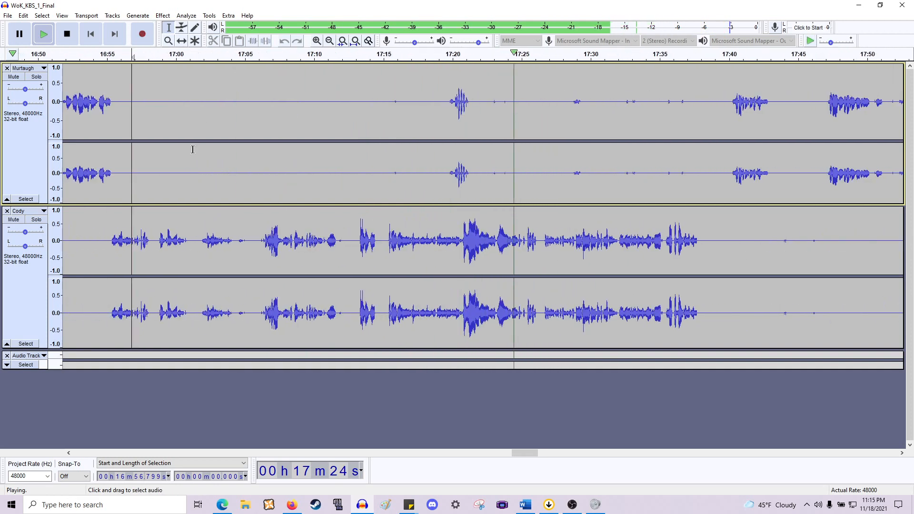
{"action": "key", "text": "space"}
- Play back Cody's audio from about 17:04.1
{"action": "left_click", "coordinate": [232, 248]}
{"action": "key", "text": "space"}
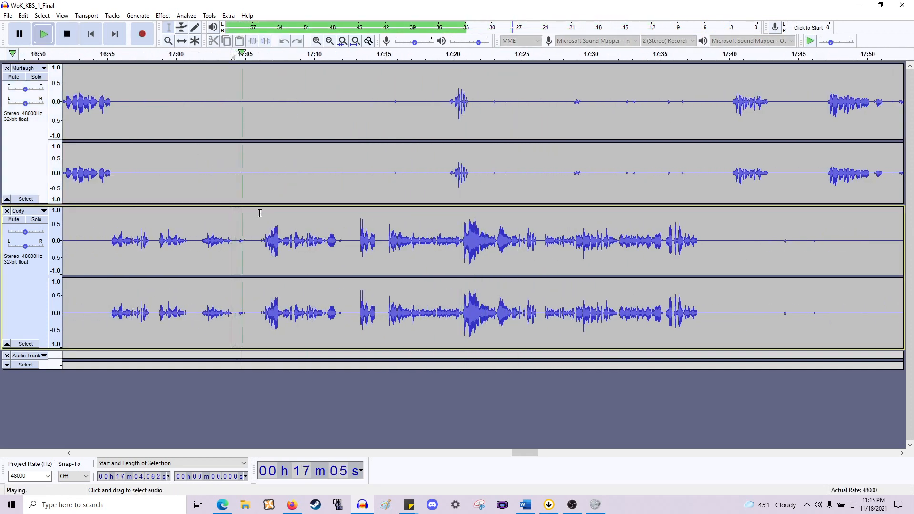
{"action": "scroll", "coordinate": [255, 245], "scroll_direction": "up", "scroll_amount": 1}
{"action": "key", "text": "space"}
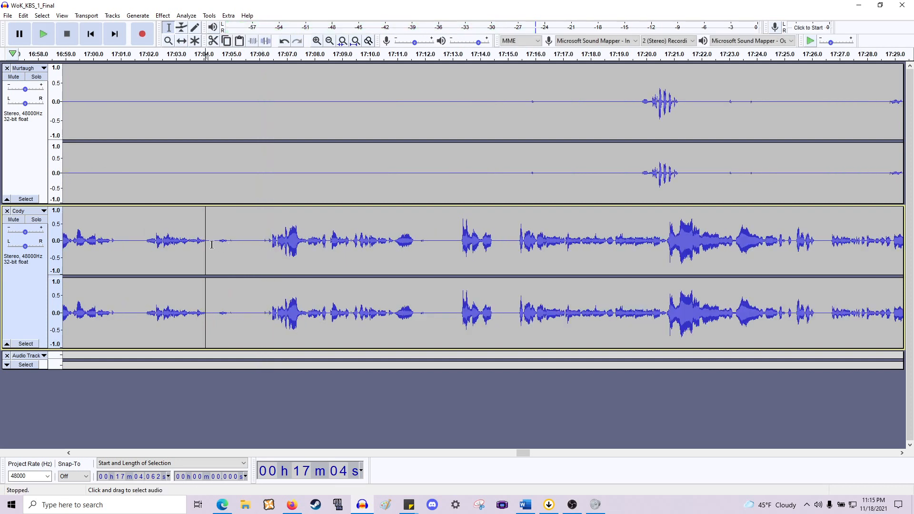
- Delete the pauses from about 17:04.3 to 17:06.3 and from about 17:09.8 to 17:11.3 across both tracks
{"action": "left_click_drag", "start_coordinate": [211, 245], "coordinate": [266, 147]}
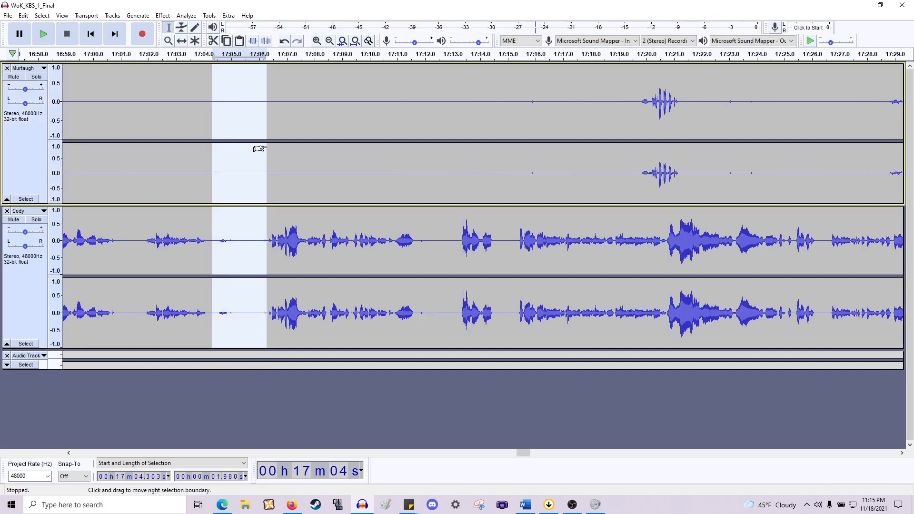
{"action": "key", "text": "Delete"}
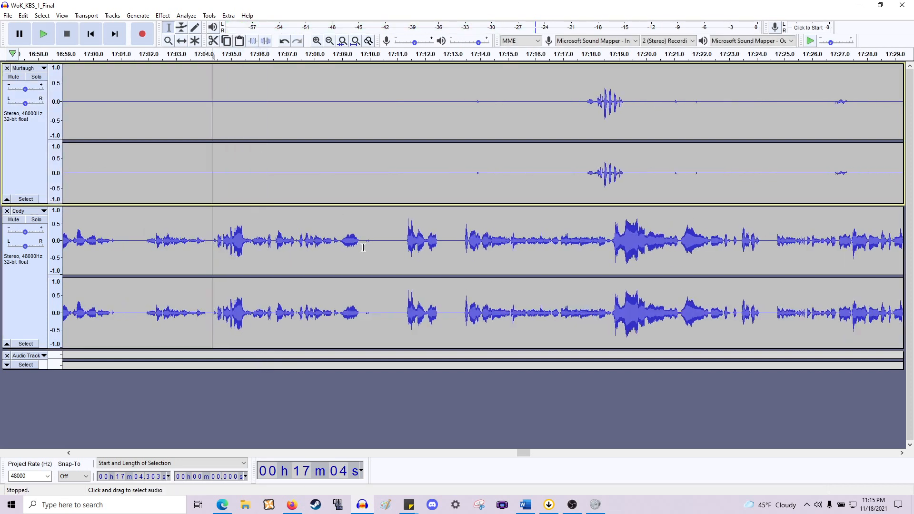
{"action": "left_click_drag", "start_coordinate": [363, 247], "coordinate": [406, 168]}
{"action": "key", "text": "Delete"}
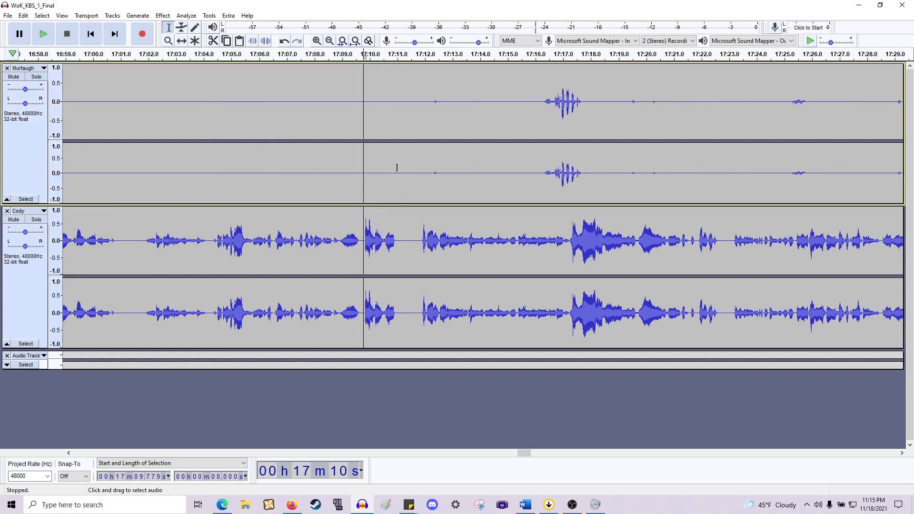
- Delete the gap from about 17:00.8 to 17:01.8 and the pause from about 17:10.1 to 17:12.3
{"action": "left_click_drag", "start_coordinate": [144, 243], "coordinate": [115, 162]}
{"action": "key", "text": "Delete"}
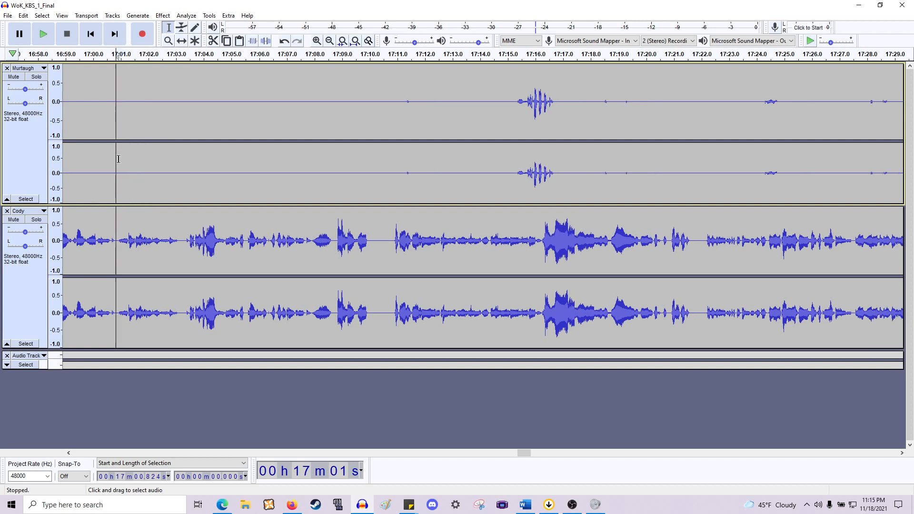
{"action": "scroll", "coordinate": [134, 153], "scroll_direction": "right", "scroll_amount": 3}
{"action": "left_click_drag", "start_coordinate": [291, 170], "coordinate": [235, 174]}
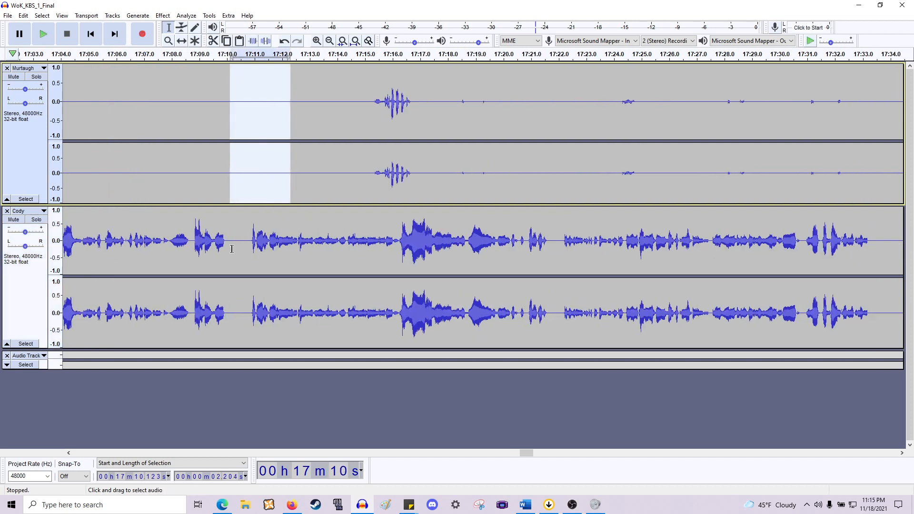
{"action": "left_click_drag", "start_coordinate": [230, 249], "coordinate": [430, 189]}
{"action": "key", "text": "Delete"}
{"action": "scroll", "coordinate": [276, 139], "scroll_direction": "right", "scroll_amount": 3}
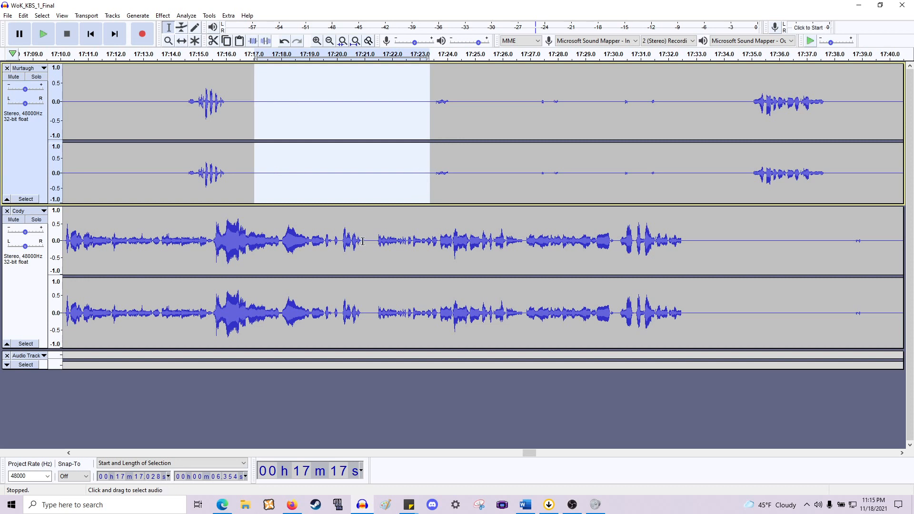
- Delete a short pause near 17:21 across both tracks and play back from about 17:11.6
{"action": "left_click_drag", "start_coordinate": [362, 242], "coordinate": [386, 177]}
{"action": "key", "text": "Delete"}
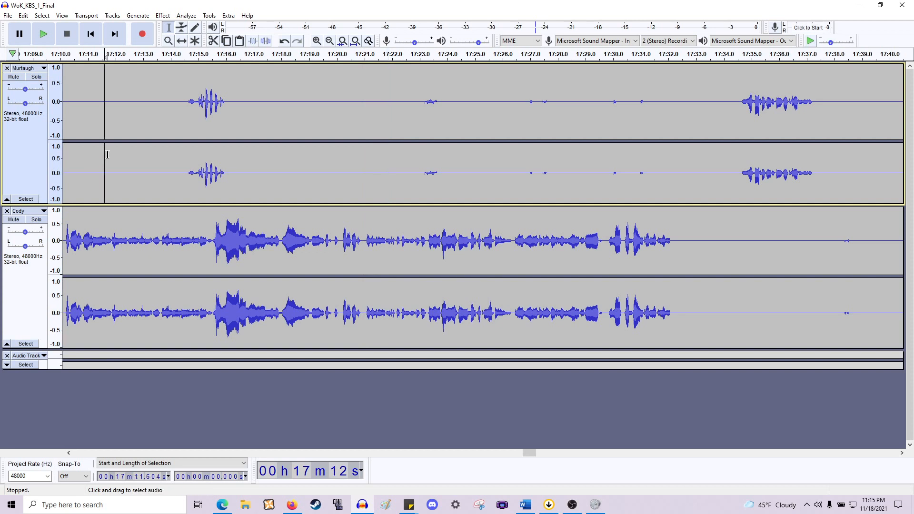
{"action": "key", "text": "space"}
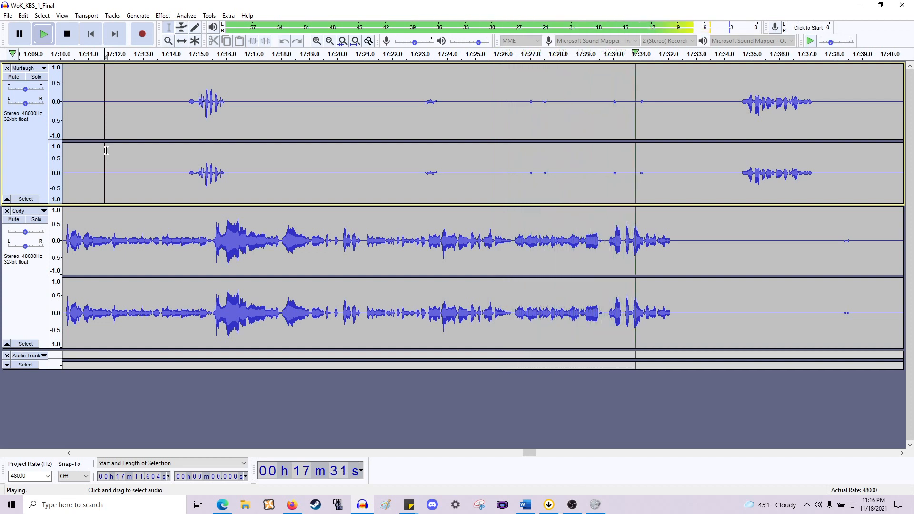
{"action": "key", "text": "space"}
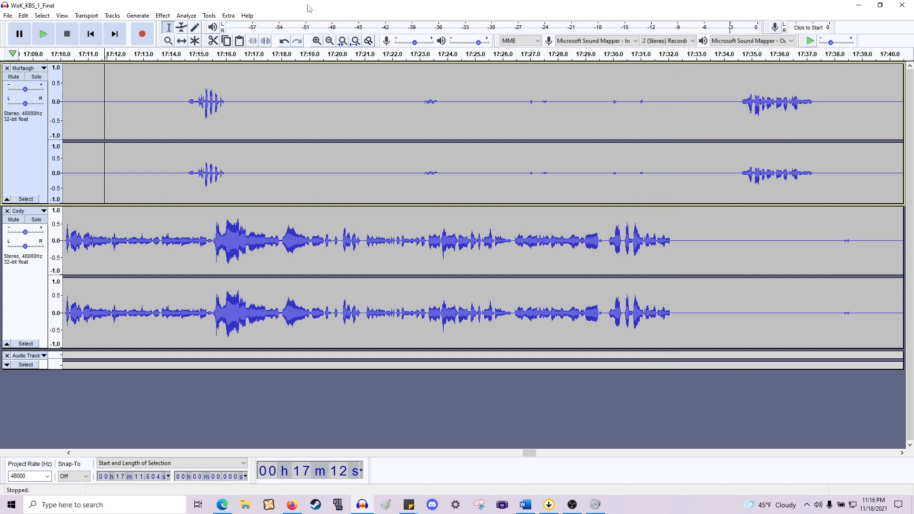
- Delete the silence following Cody's line from about 17:32.1 across both tracks
{"action": "left_click_drag", "start_coordinate": [670, 165], "coordinate": [305, 177]}
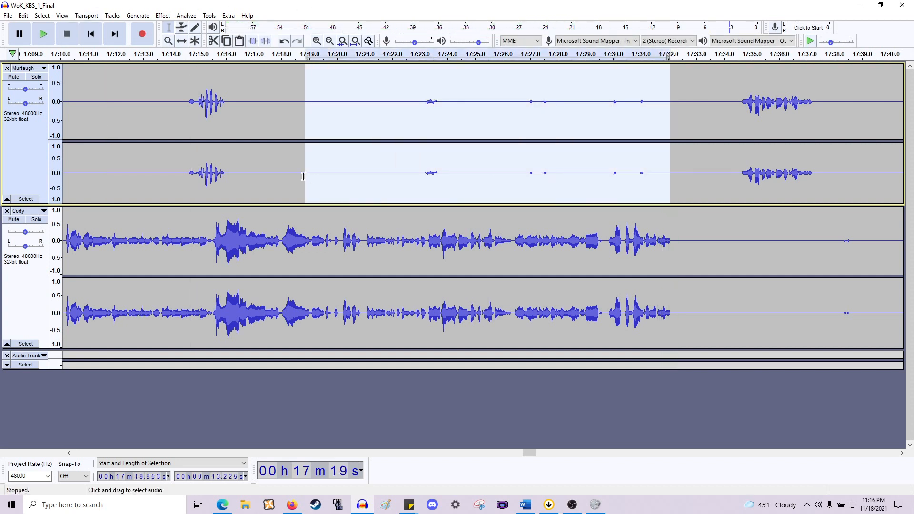
{"action": "scroll", "coordinate": [302, 174], "scroll_direction": "right", "scroll_amount": 10}
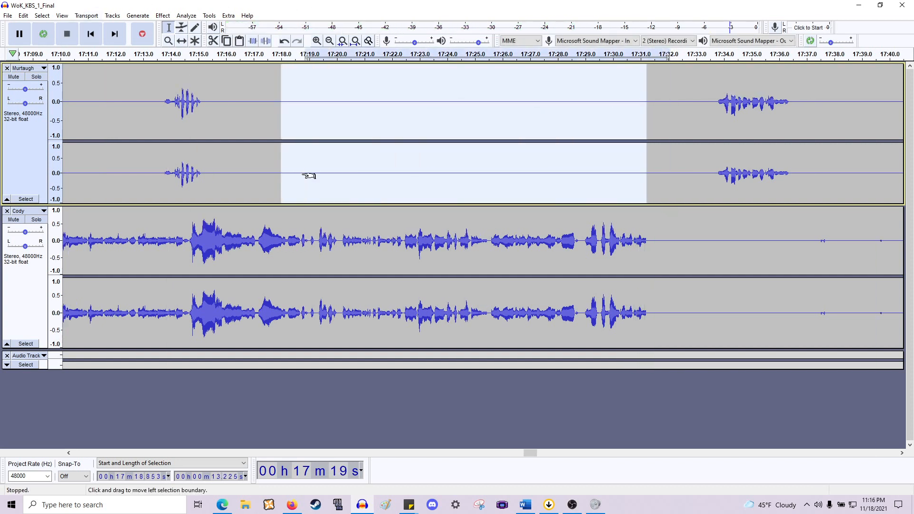
{"action": "left_click", "coordinate": [337, 245]}
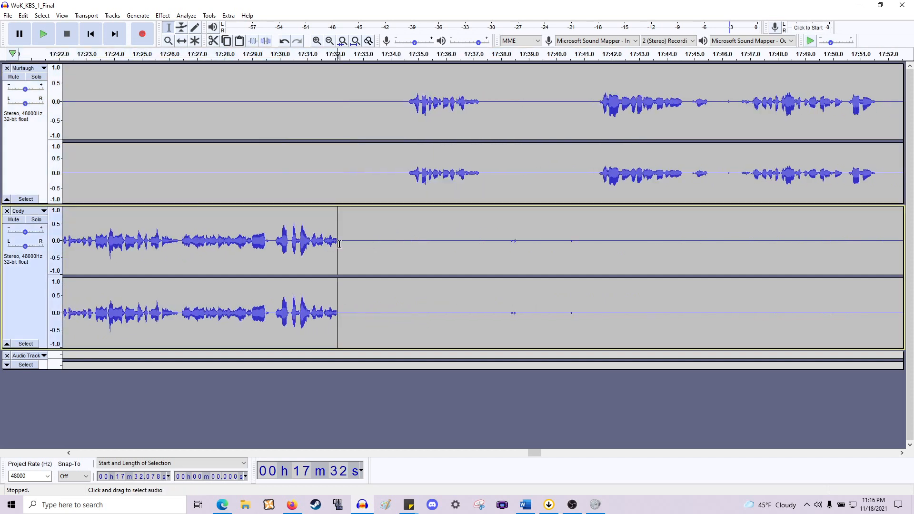
{"action": "left_click_drag", "start_coordinate": [339, 244], "coordinate": [526, 280]}
{"action": "key", "text": "Delete"}
{"action": "key", "text": "Delete"}
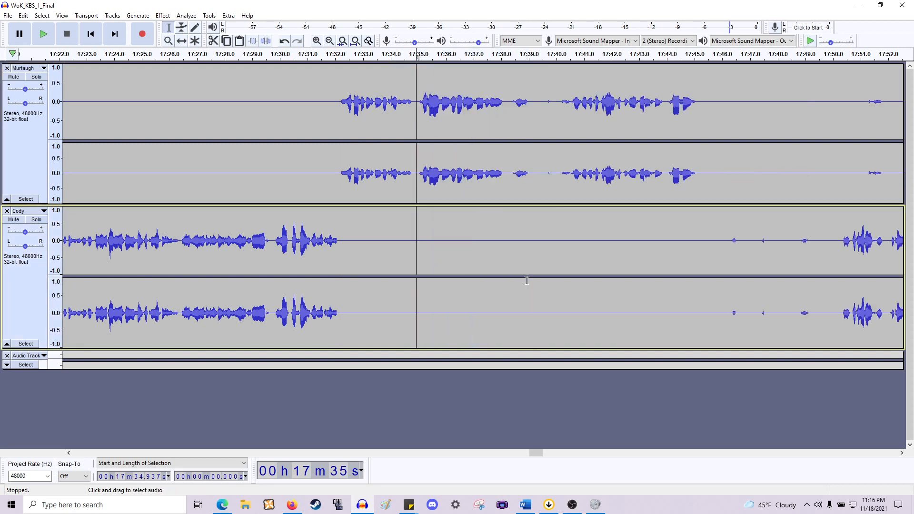
- Delete the gap from about 17:39.2 to 17:40.1 and play back from about 17:29.7
{"action": "left_click_drag", "start_coordinate": [533, 190], "coordinate": [561, 262]}
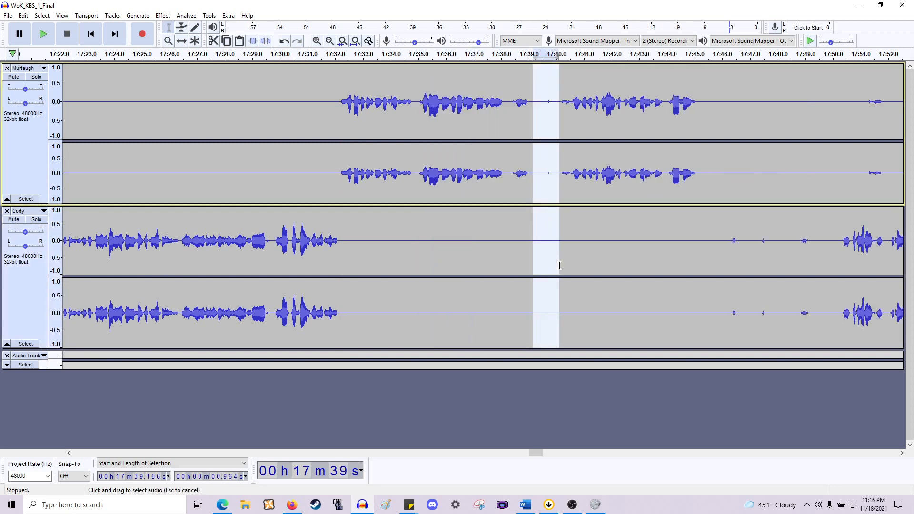
{"action": "key", "text": "Delete"}
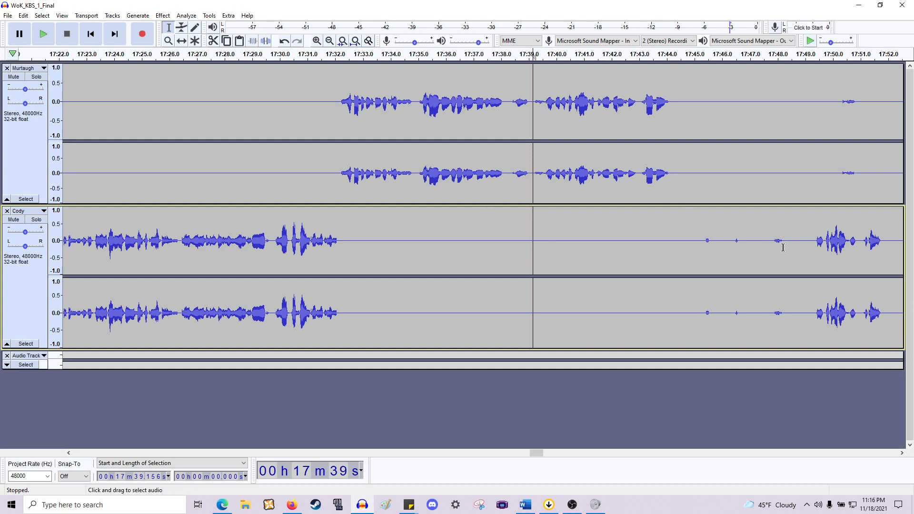
{"action": "left_click", "coordinate": [334, 188]}
{"action": "left_click", "coordinate": [272, 187]}
{"action": "key", "text": "space"}
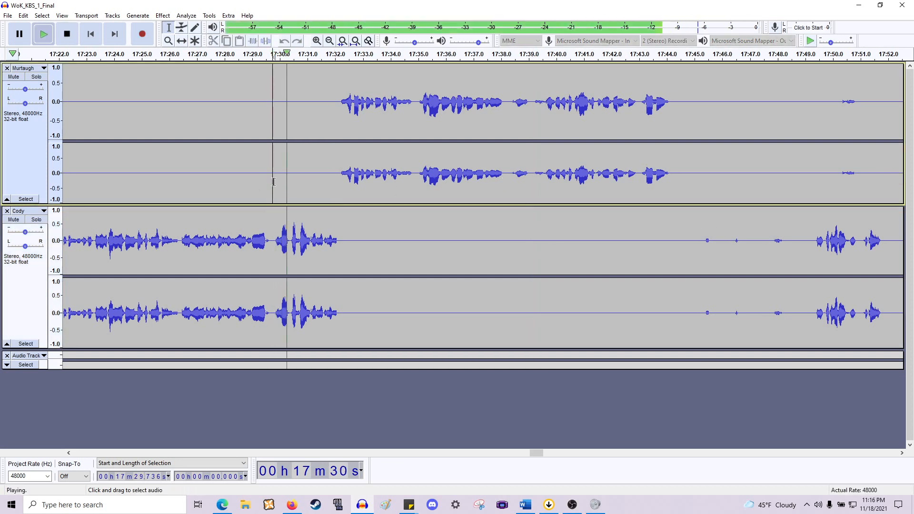
{"action": "key", "text": "space"}
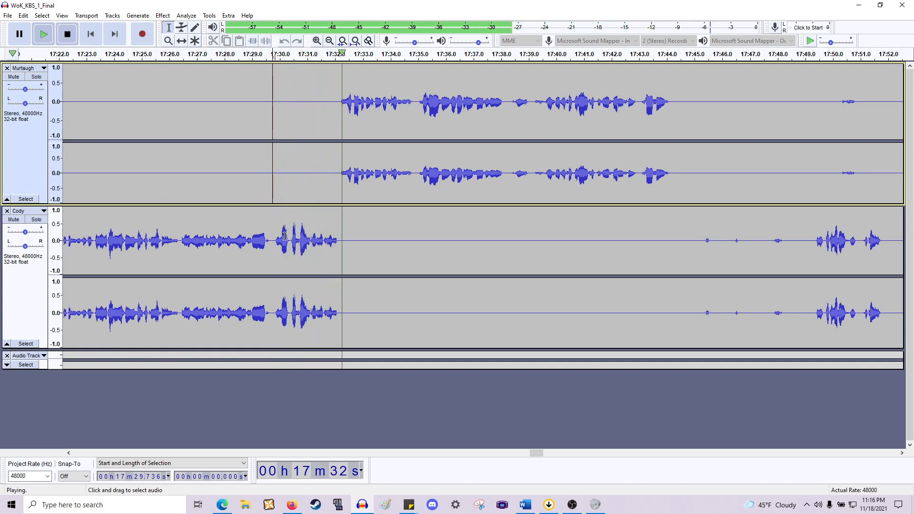
- Delete the section from about 17:29.7 to 17:30.4 and play back from that point
{"action": "left_click_drag", "start_coordinate": [290, 244], "coordinate": [273, 162]}
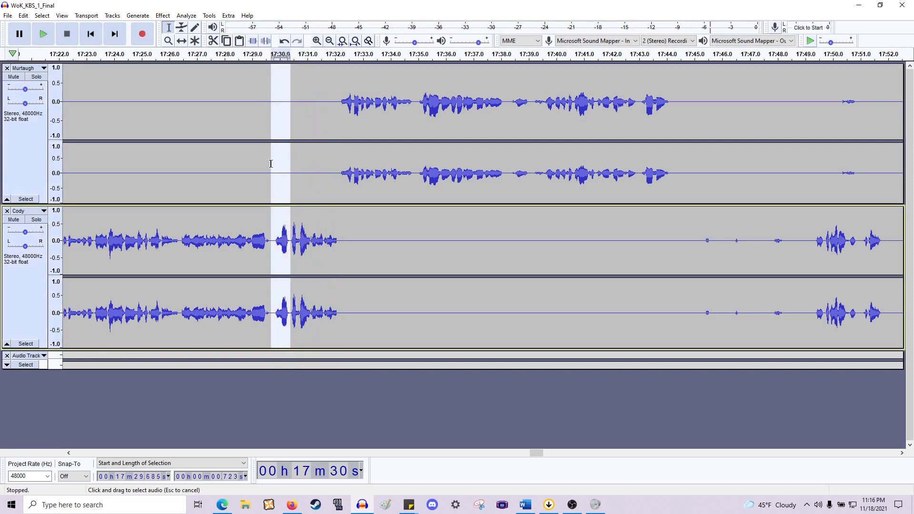
{"action": "key", "text": "Delete"}
{"action": "key", "text": "space"}
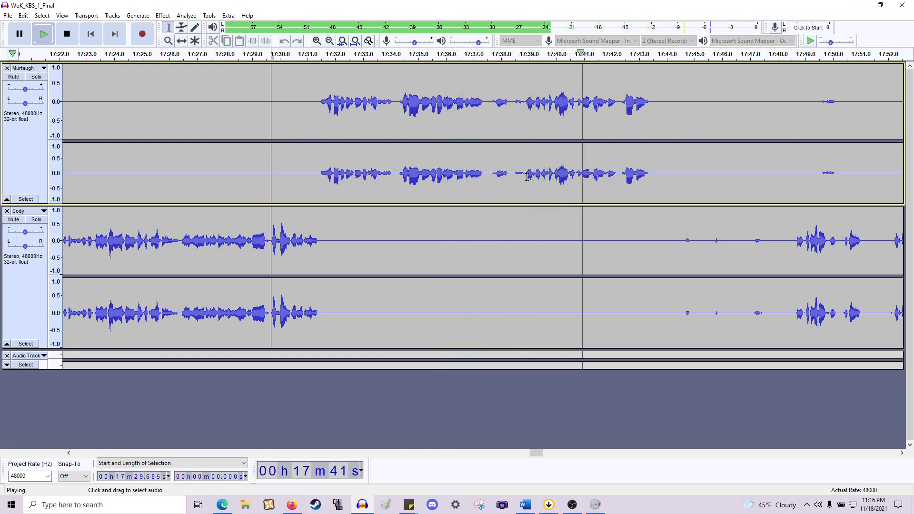
{"action": "key", "text": "space"}
- Delete a short section ending near 17:37.5 and play back from that point
{"action": "left_click_drag", "start_coordinate": [523, 179], "coordinate": [486, 270]}
{"action": "key", "text": "Delete"}
{"action": "key", "text": "space"}
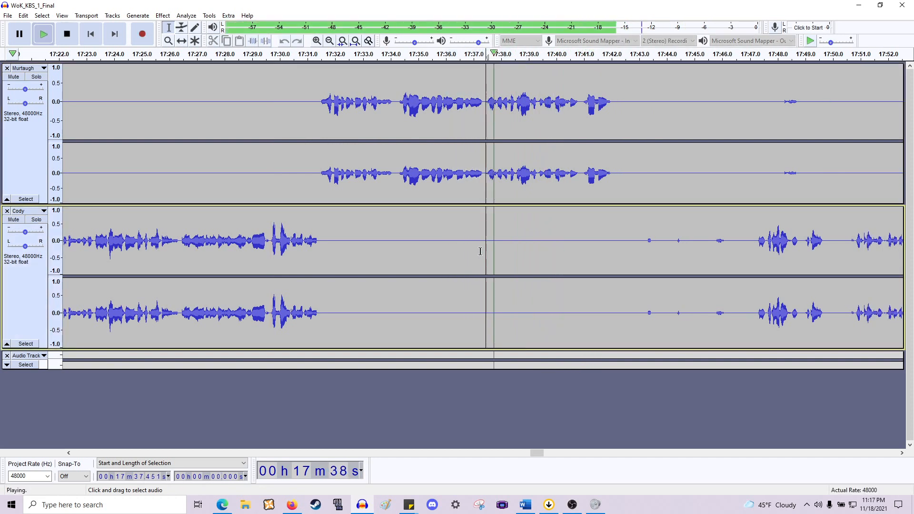
{"action": "key", "text": "space"}
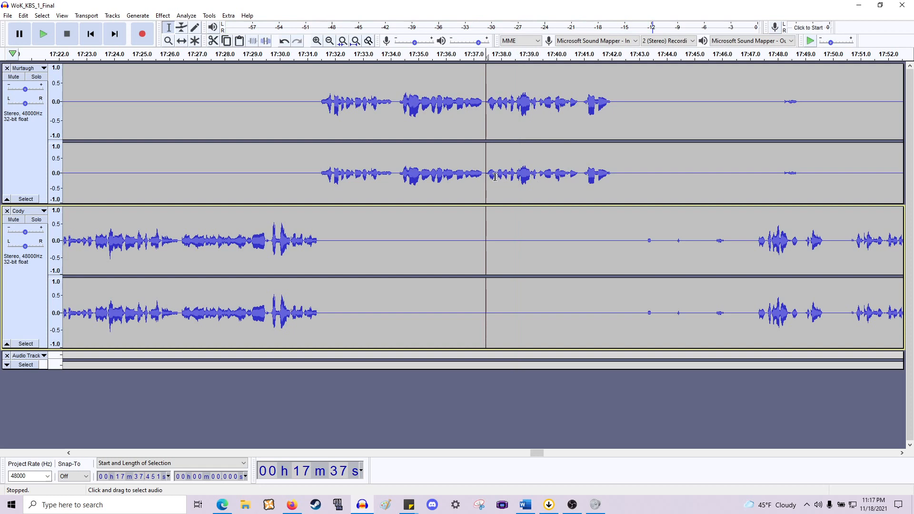
- Zoom in and delete the section from about 17:37.45 to 17:37.86 in Murtaugh's line, then play back
{"action": "key", "text": "space"}
{"action": "key", "text": "ctrl+1"}
{"action": "key", "text": "ctrl+1"}
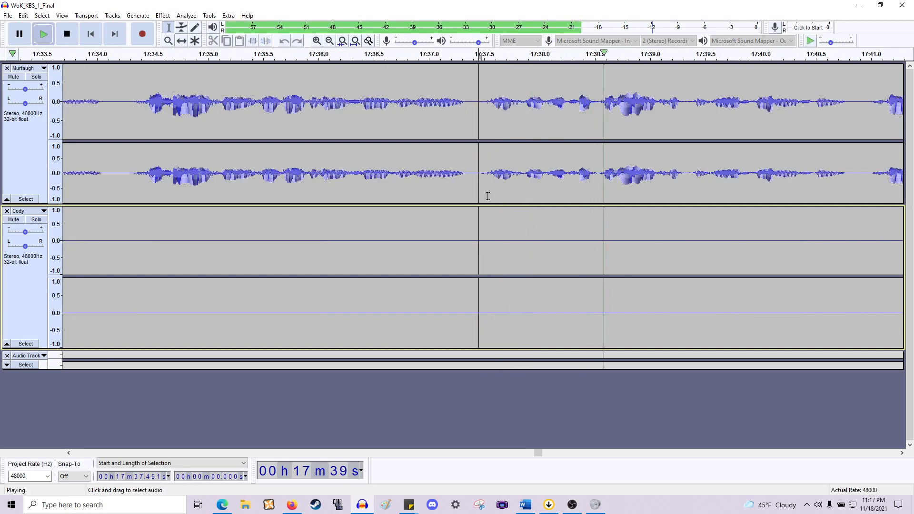
{"action": "key", "text": "space"}
{"action": "left_click_drag", "start_coordinate": [476, 189], "coordinate": [518, 191]}
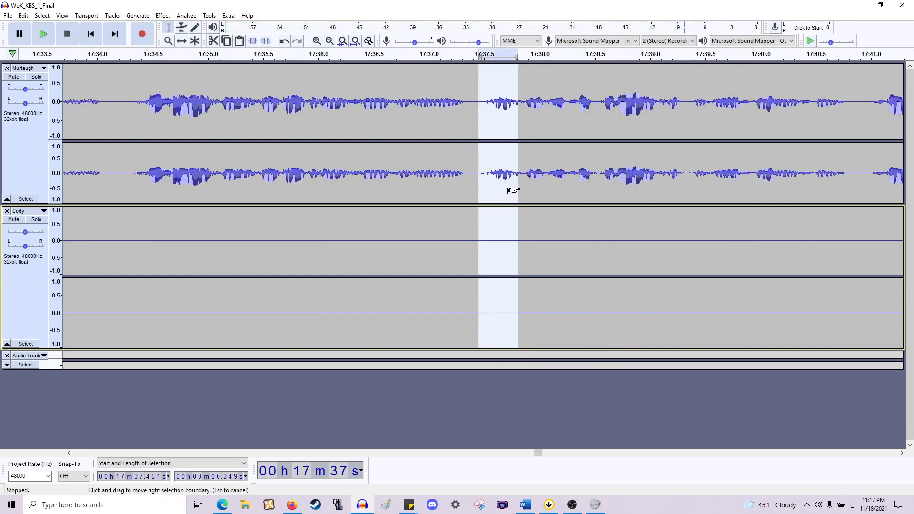
{"action": "key", "text": "space"}
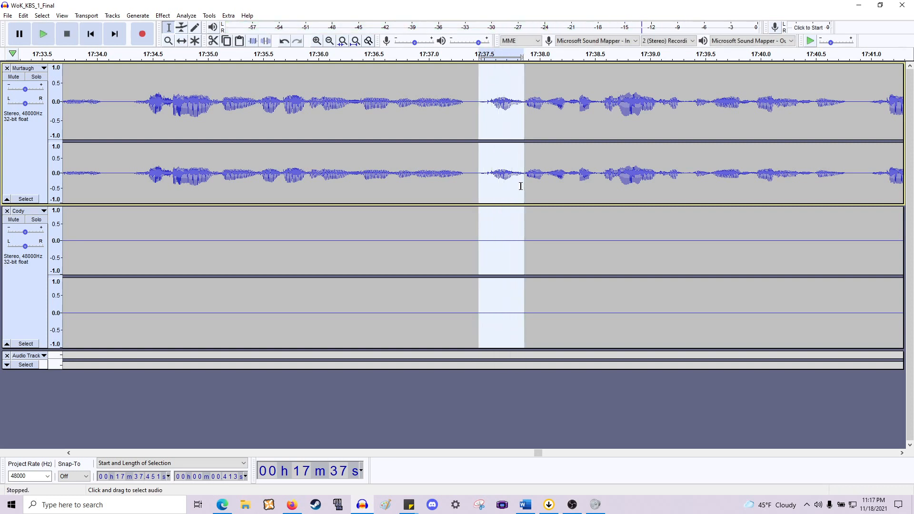
{"action": "key", "text": "Delete"}
{"action": "key", "text": "space"}
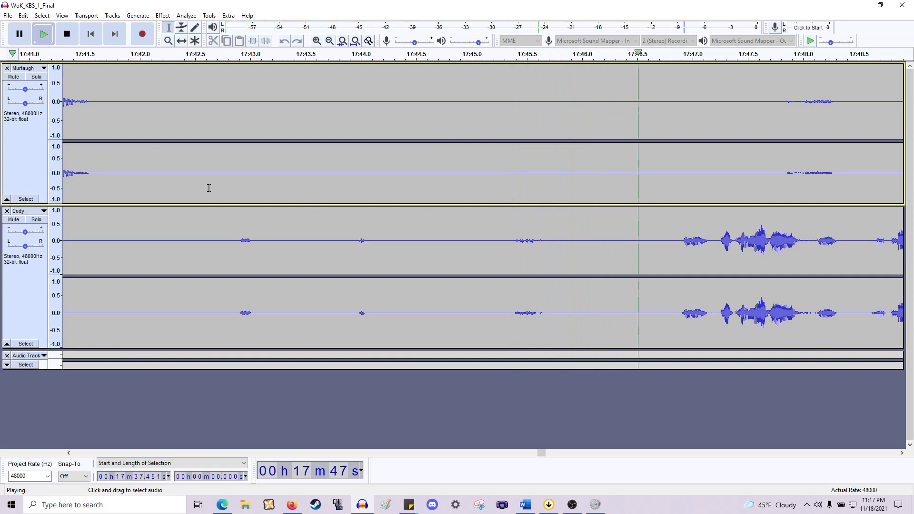
- Delete the pause from about 17:41.6 to 17:46.9 across both tracks and play back
{"action": "scroll", "coordinate": [385, 199], "scroll_direction": "down", "scroll_amount": 2}
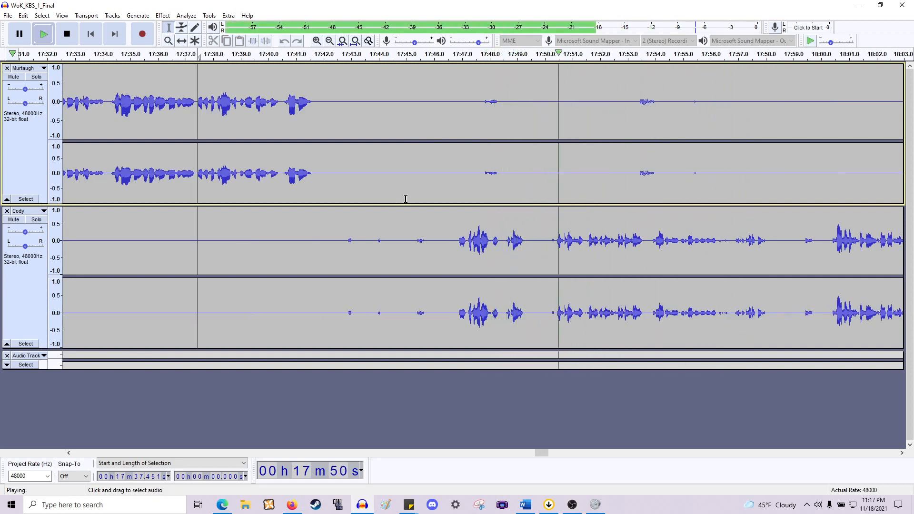
{"action": "key", "text": "space"}
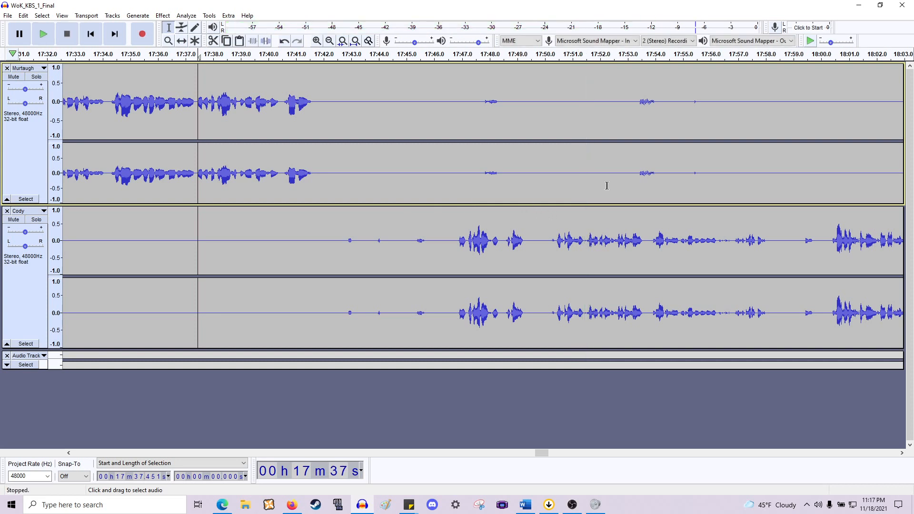
{"action": "left_click_drag", "start_coordinate": [707, 183], "coordinate": [445, 182]}
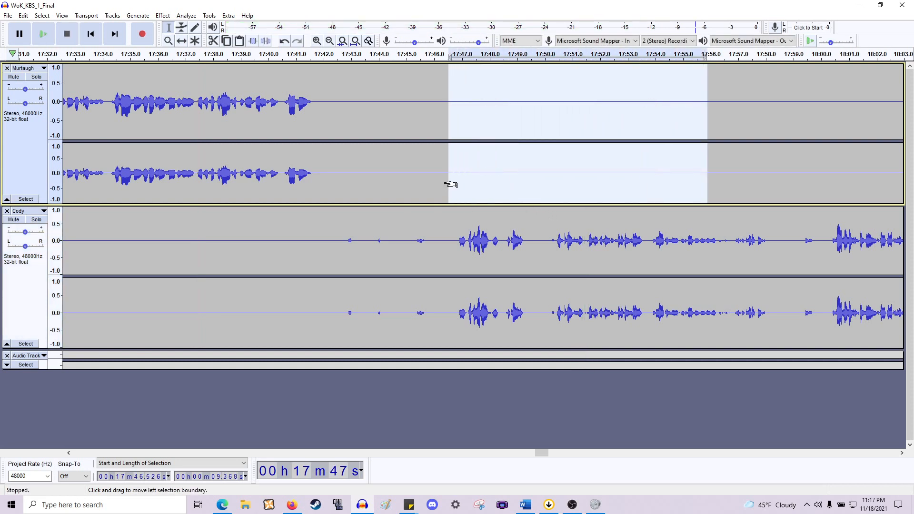
{"action": "left_click_drag", "start_coordinate": [456, 246], "coordinate": [310, 225]}
{"action": "key", "text": "Delete"}
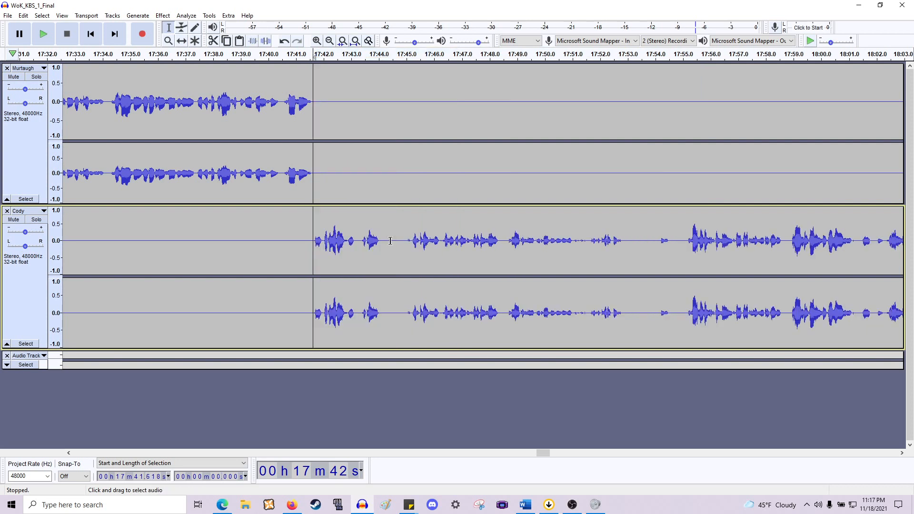
{"action": "key", "text": "space"}
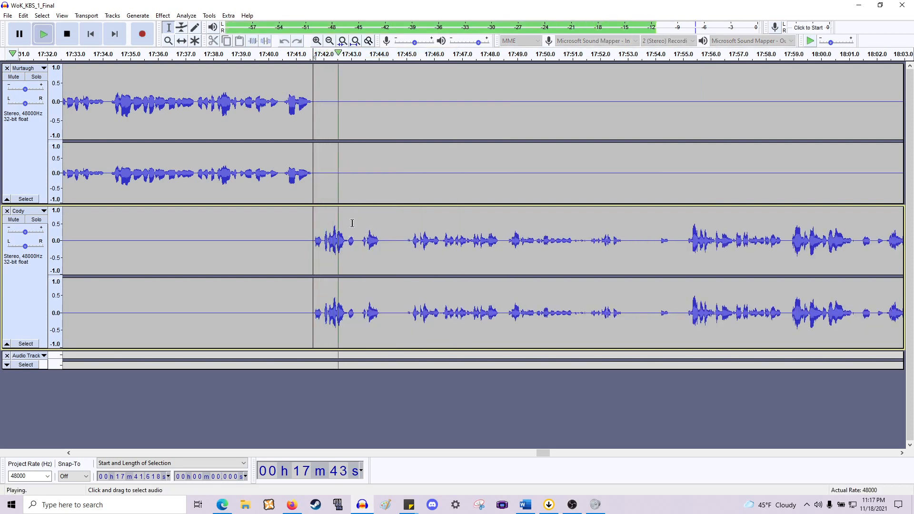
{"action": "key", "text": "space"}
- Zoom in, delete a short gap at about 17:41.7 before Cody's line, and play back
{"action": "key", "text": "ctrl+1"}
{"action": "left_click_drag", "start_coordinate": [333, 242], "coordinate": [316, 200]}
{"action": "key", "text": "Delete"}
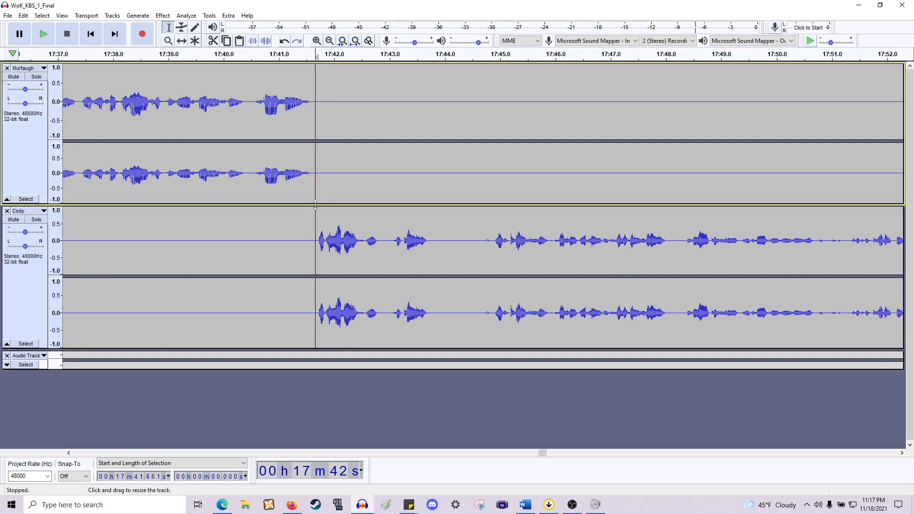
{"action": "key", "text": "space"}
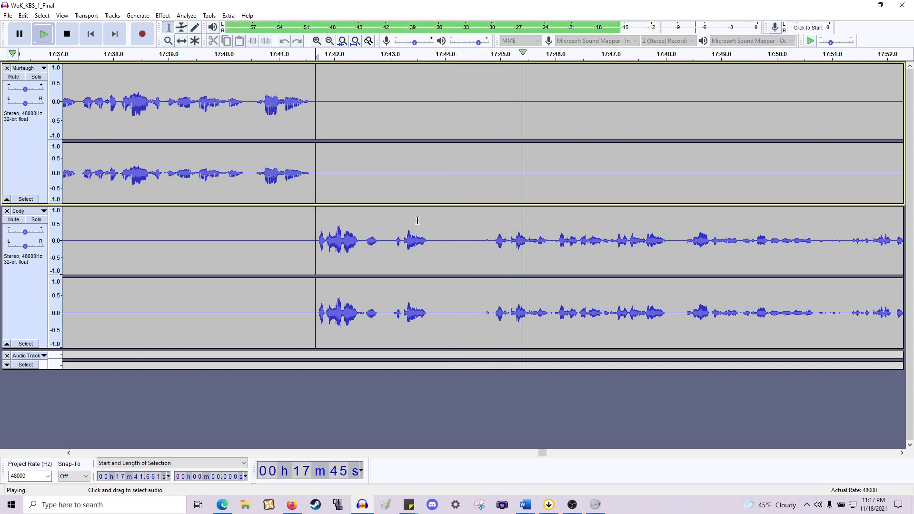
{"action": "key", "text": "space"}
- Delete the gap from about 17:43.8 to 17:44.9 across both tracks and play back
{"action": "left_click_drag", "start_coordinate": [493, 240], "coordinate": [433, 202]}
{"action": "key", "text": "Delete"}
{"action": "key", "text": "space"}
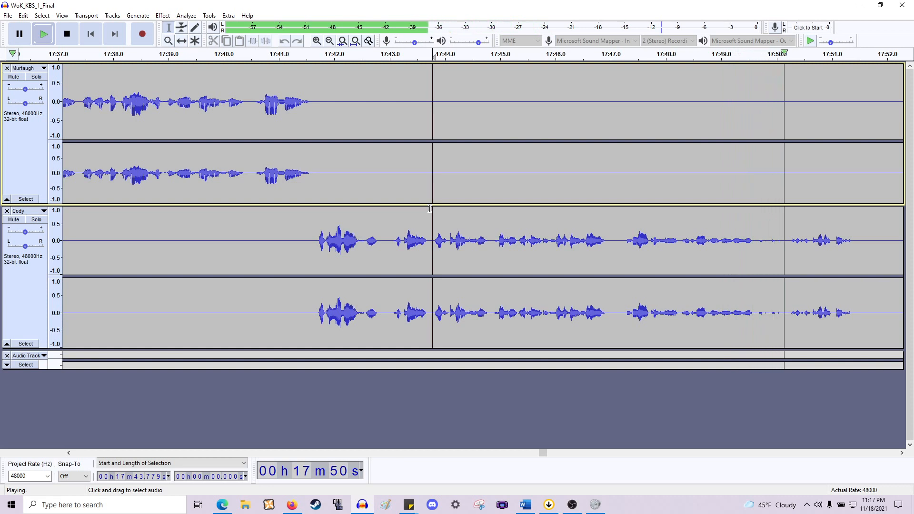
{"action": "key", "text": "space"}
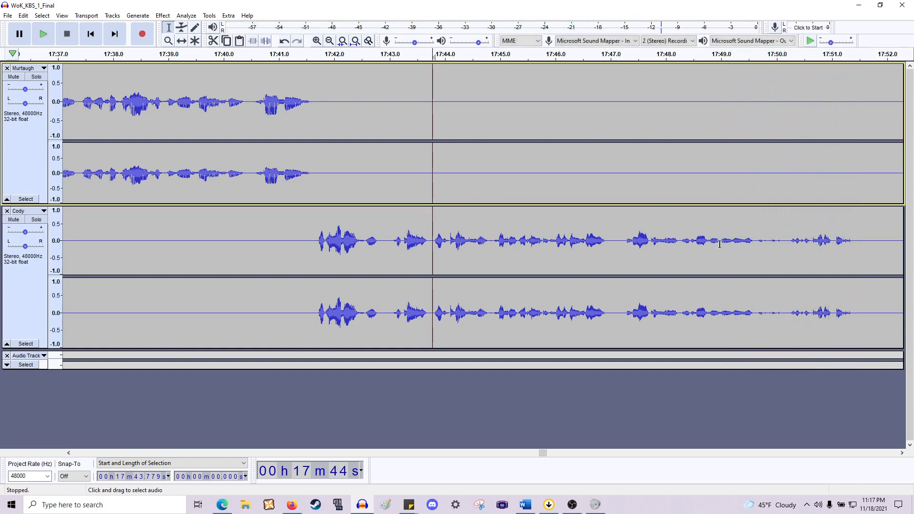
- Play back Cody's audio from about 17:49.2
{"action": "left_click", "coordinate": [732, 245]}
{"action": "key", "text": "space"}
{"action": "key", "text": "space"}
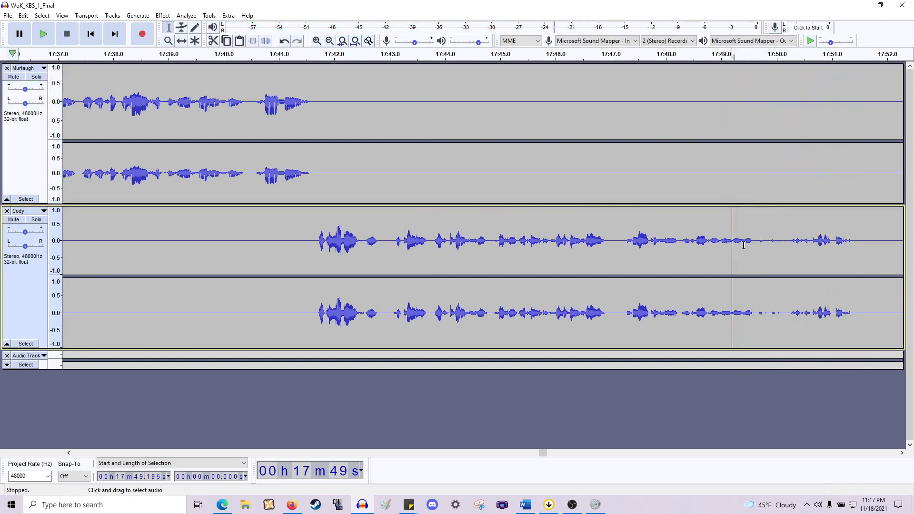
- Delete the gap from about 17:49.4 to 17:50.2 in Cody's track and play back
{"action": "left_click_drag", "start_coordinate": [745, 245], "coordinate": [787, 240]}
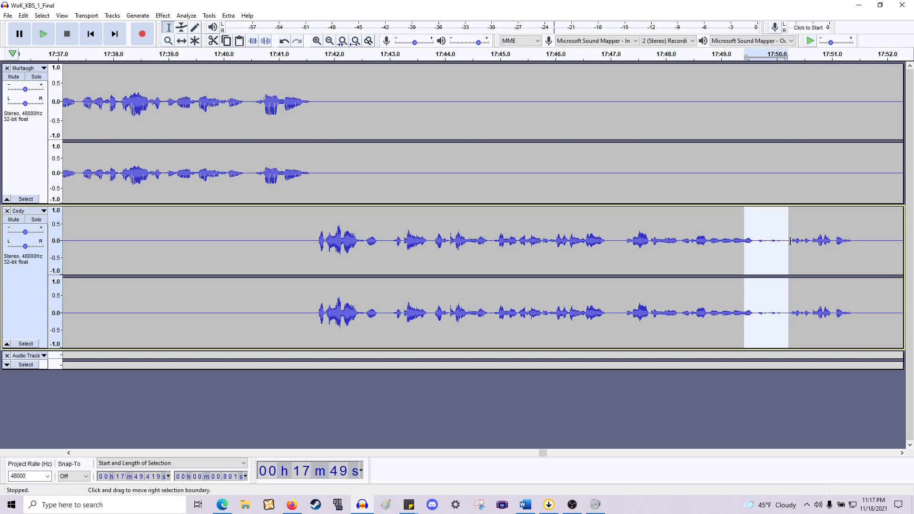
{"action": "key", "text": "Delete"}
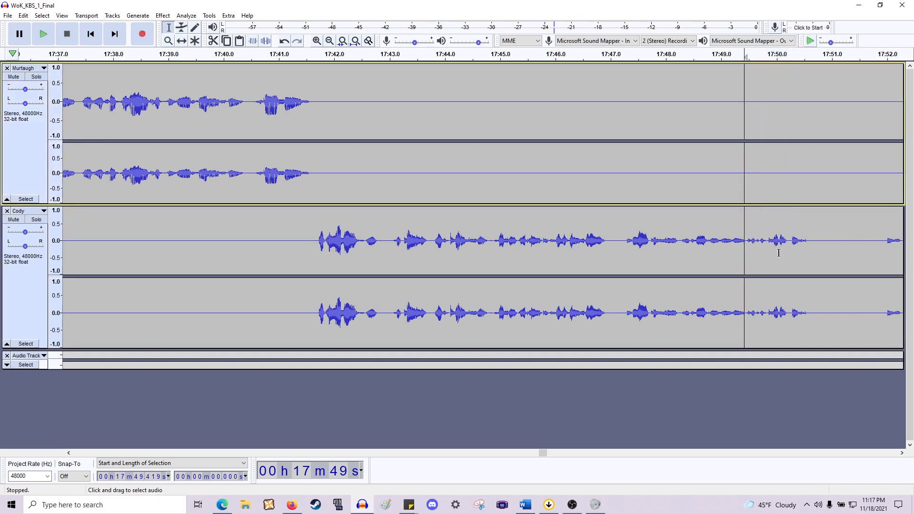
{"action": "left_click", "coordinate": [639, 255]}
{"action": "key", "text": "space"}
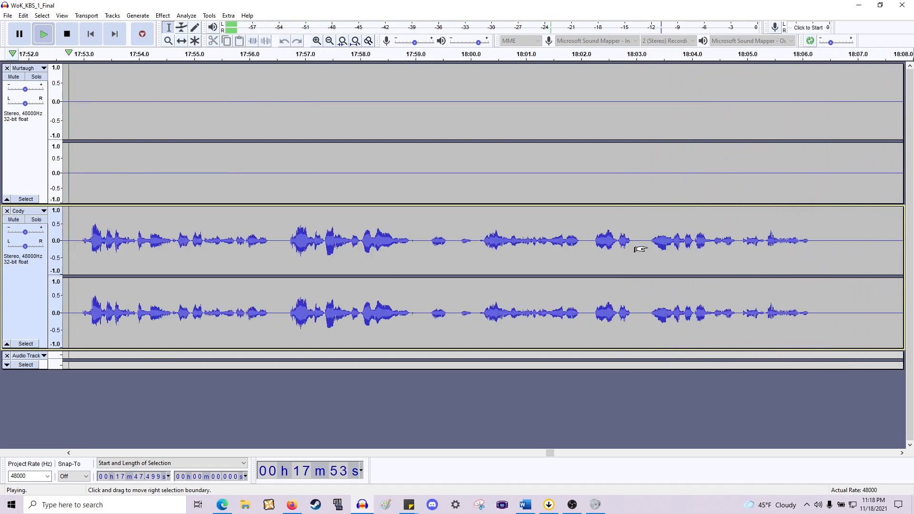
- Delete the pause from about 17:50.6 to 17:52.9 across both tracks and play back
{"action": "scroll", "coordinate": [466, 216], "scroll_direction": "down", "scroll_amount": 1}
{"action": "scroll", "coordinate": [428, 215], "scroll_direction": "left", "scroll_amount": 2}
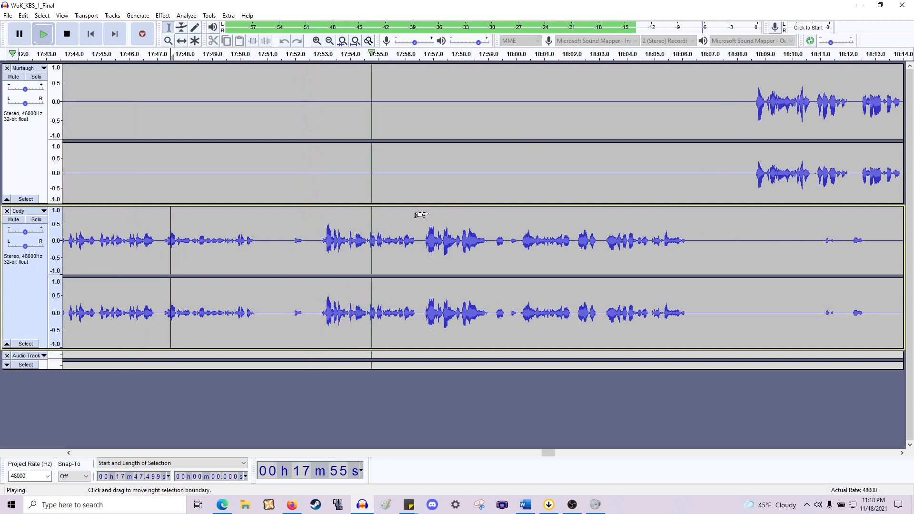
{"action": "key", "text": "space"}
{"action": "left_click_drag", "start_coordinate": [256, 238], "coordinate": [319, 165]}
{"action": "key", "text": "Delete"}
{"action": "key", "text": "space"}
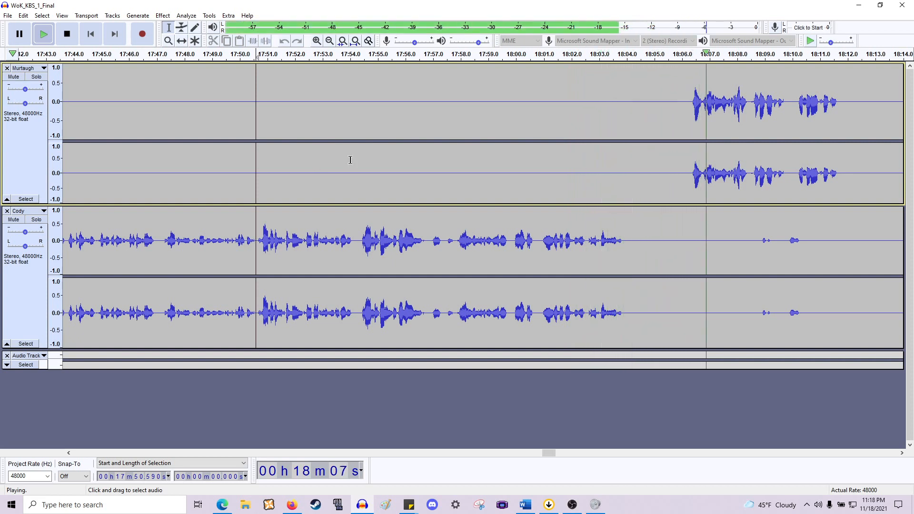
{"action": "key", "text": "space"}
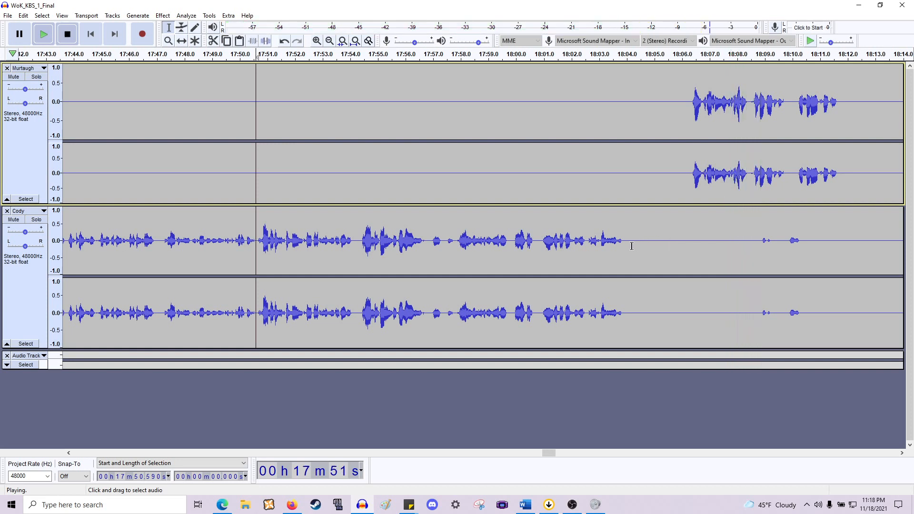
- Delete the pause from about 18:04.0 to 18:06.3 across both tracks and play back Cody's sounds after it
{"action": "left_click_drag", "start_coordinate": [627, 223], "coordinate": [688, 188]}
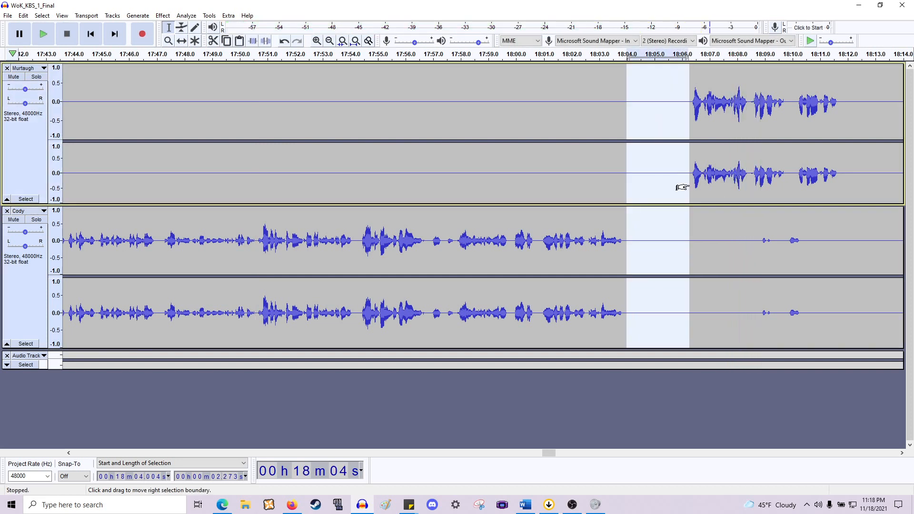
{"action": "key", "text": "Delete"}
{"action": "left_click_drag", "start_coordinate": [673, 238], "coordinate": [755, 257]}
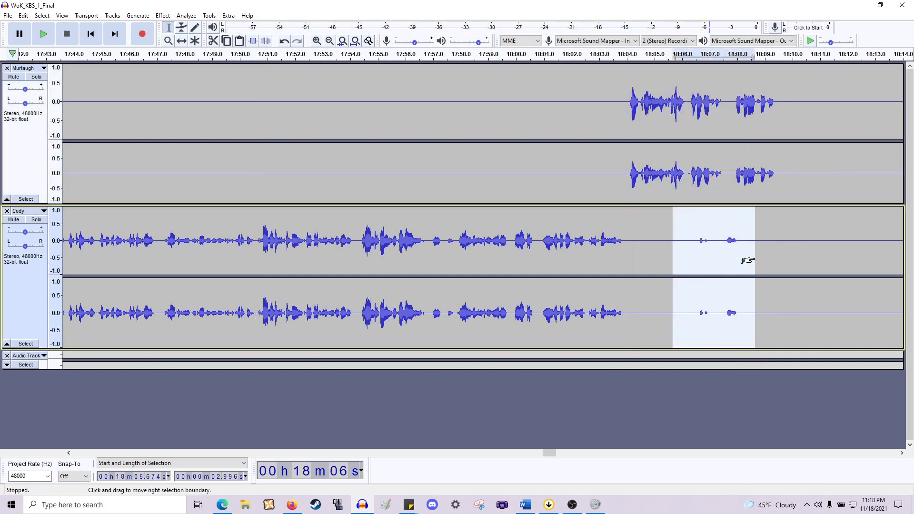
{"action": "left_click", "coordinate": [705, 257]}
{"action": "key", "text": "space"}
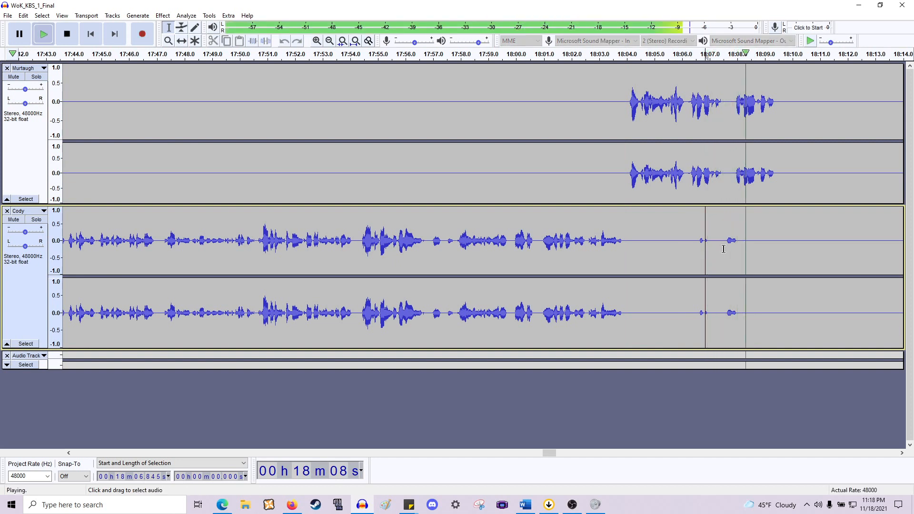
{"action": "key", "text": "space"}
- Play back Cody's short sounds near 18:06–18:07 and the audio from about 18:05.1
{"action": "left_click_drag", "start_coordinate": [723, 249], "coordinate": [685, 253]}
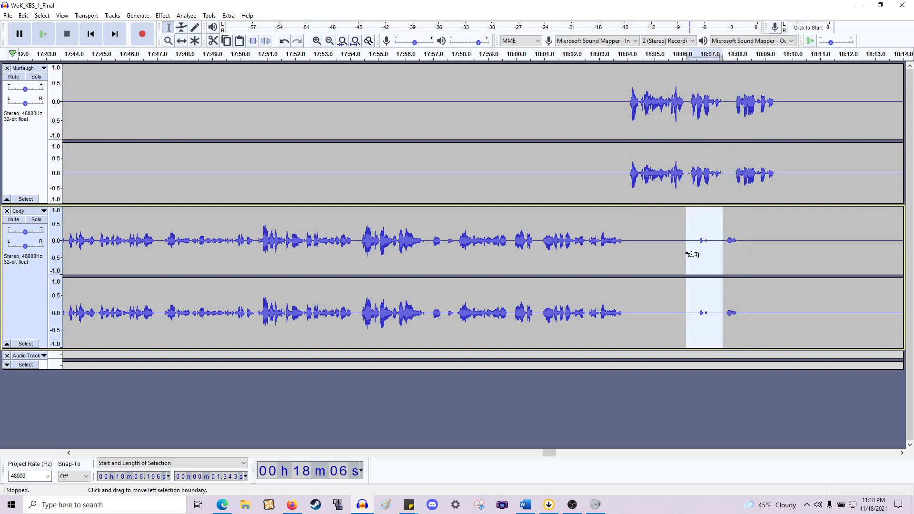
{"action": "key", "text": "space"}
{"action": "left_click", "coordinate": [659, 248]}
{"action": "scroll", "coordinate": [657, 242], "scroll_direction": "right", "scroll_amount": 4}
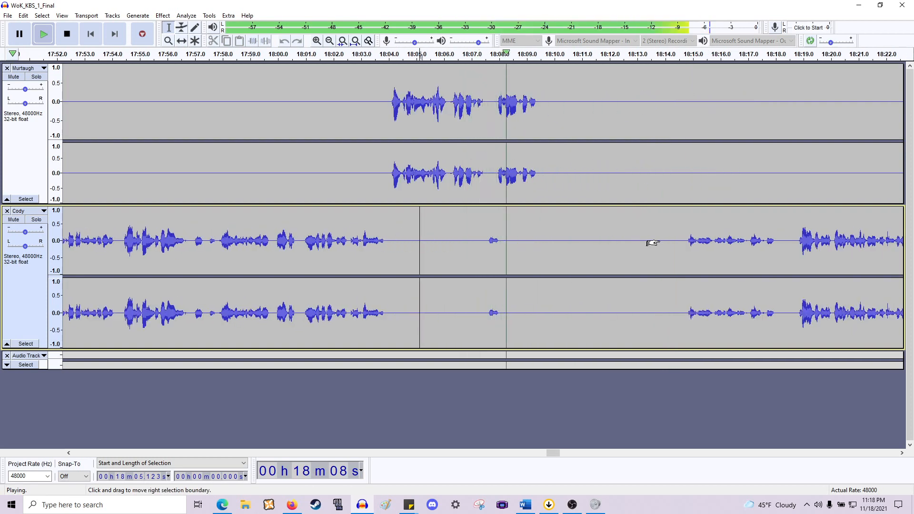
{"action": "key", "text": "space"}
- Delete the pause from about 18:09.4 to 18:14.8 across both tracks and play back
{"action": "left_click_drag", "start_coordinate": [537, 181], "coordinate": [685, 283]}
{"action": "key", "text": "Delete"}
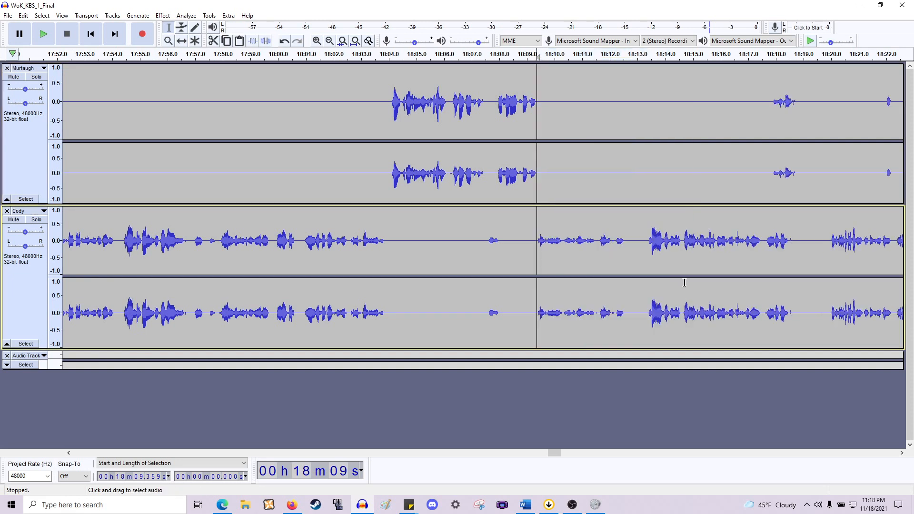
{"action": "key", "text": "space"}
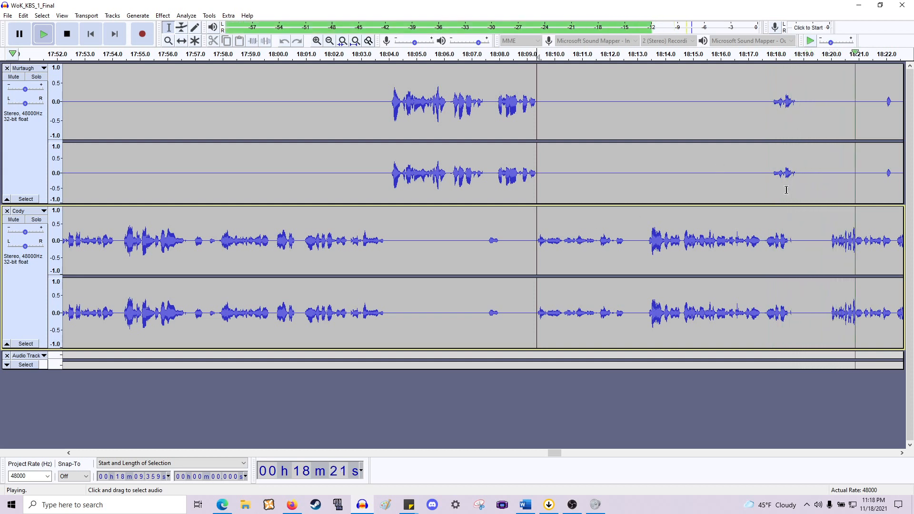
{"action": "key", "text": "space"}
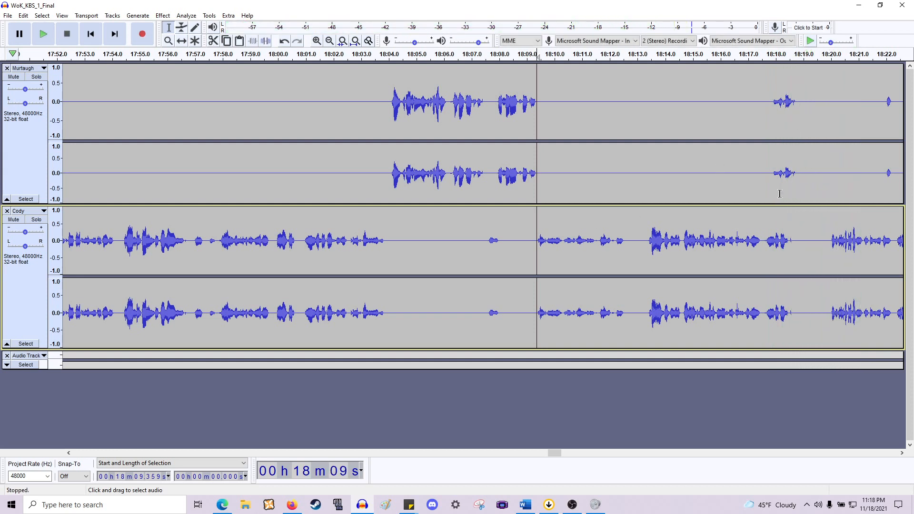
- Move Murtaugh's short clip at about 18:17.9 so it starts at about 18:18.5
{"action": "left_click_drag", "start_coordinate": [789, 247], "coordinate": [808, 248]}
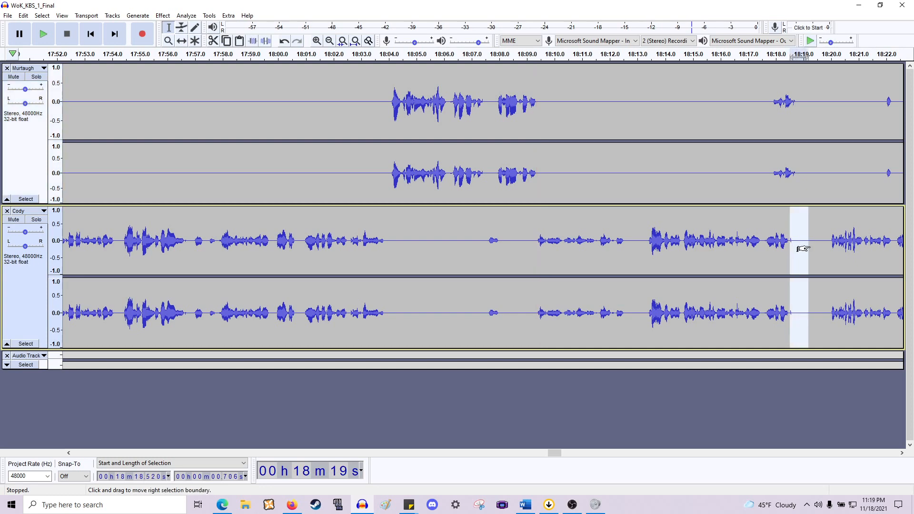
{"action": "scroll", "coordinate": [808, 246], "scroll_direction": "right", "scroll_amount": 10}
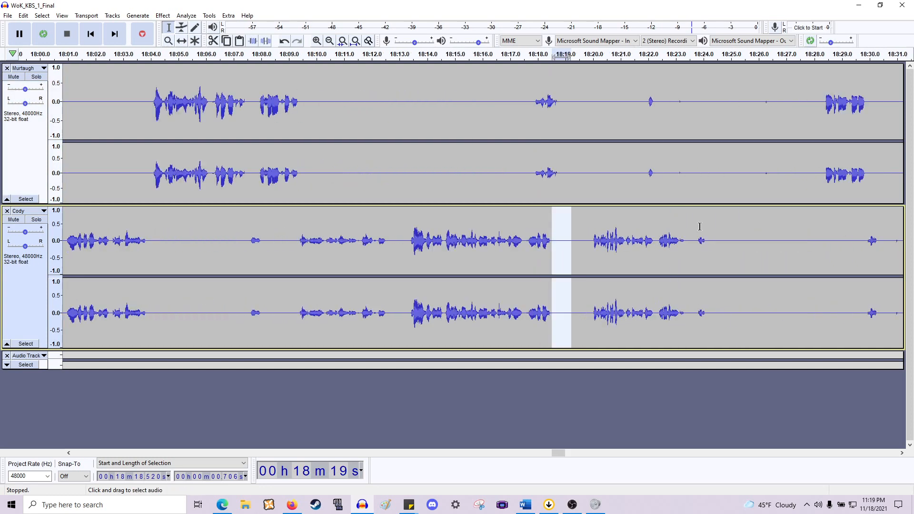
{"action": "scroll", "coordinate": [609, 214], "scroll_direction": "up", "scroll_amount": 2}
{"action": "left_click_drag", "start_coordinate": [533, 177], "coordinate": [422, 175]}
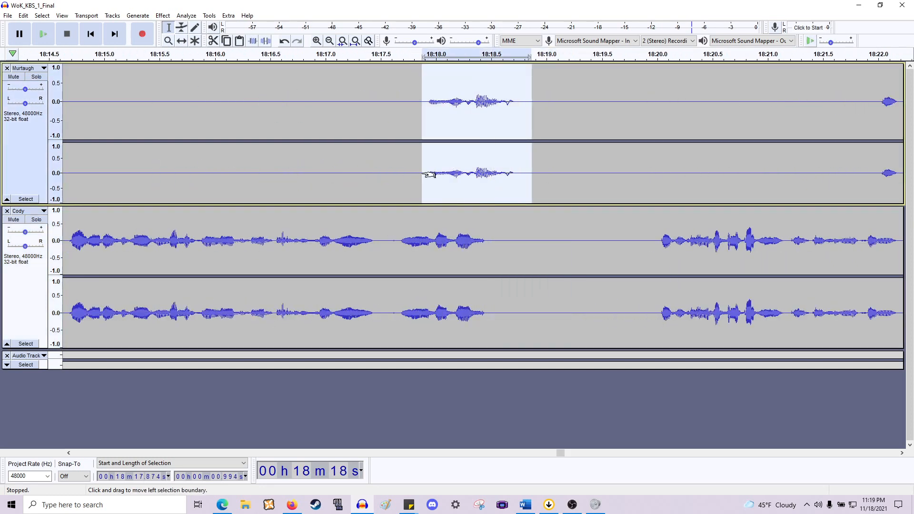
{"action": "key", "text": "Delete"}
{"action": "left_click", "coordinate": [486, 181]}
{"action": "key", "text": "ctrl+v"}
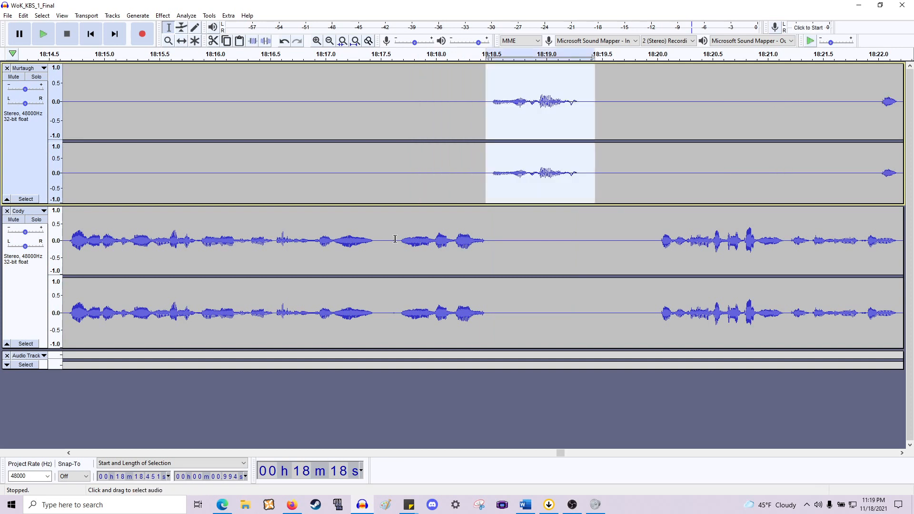
- Delete the gap from about 18:19.3 to 18:20.0 across both tracks and play back
{"action": "left_click_drag", "start_coordinate": [395, 239], "coordinate": [376, 239]}
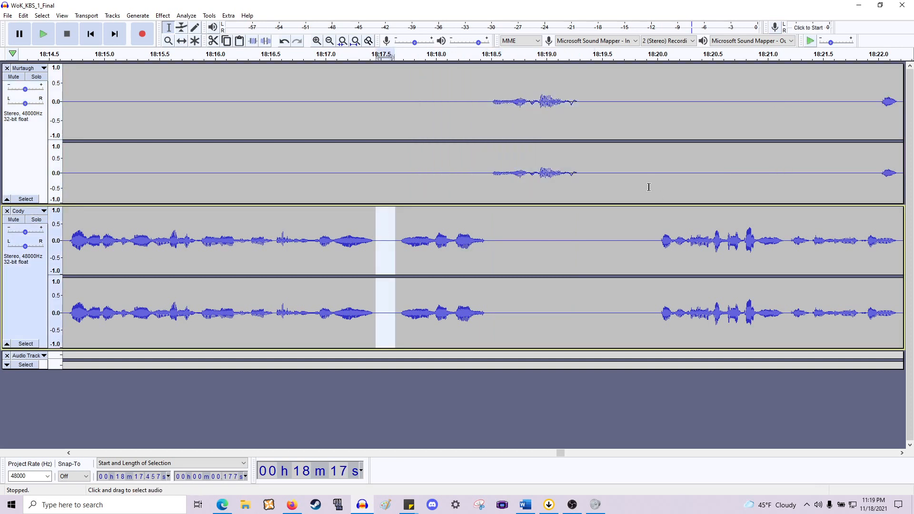
{"action": "left_click_drag", "start_coordinate": [581, 174], "coordinate": [658, 267]}
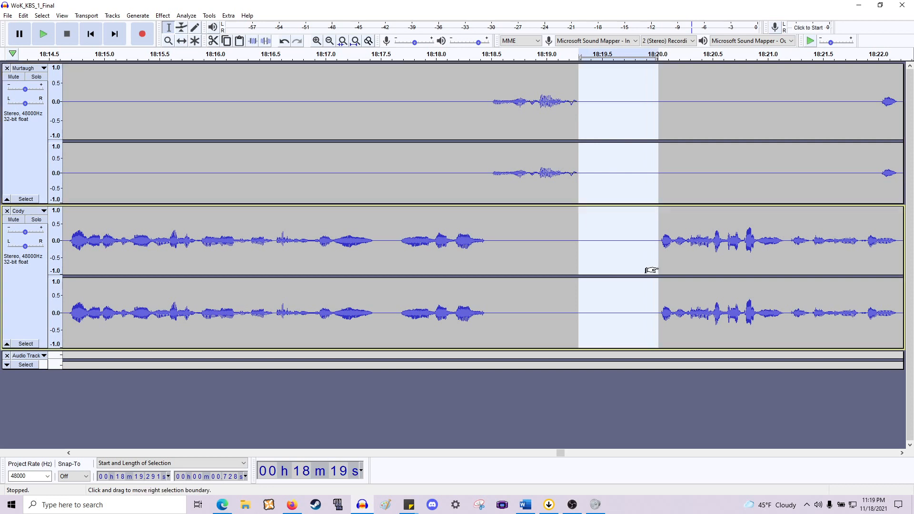
{"action": "key", "text": "Delete"}
{"action": "left_click", "coordinate": [409, 238]}
{"action": "key", "text": "space"}
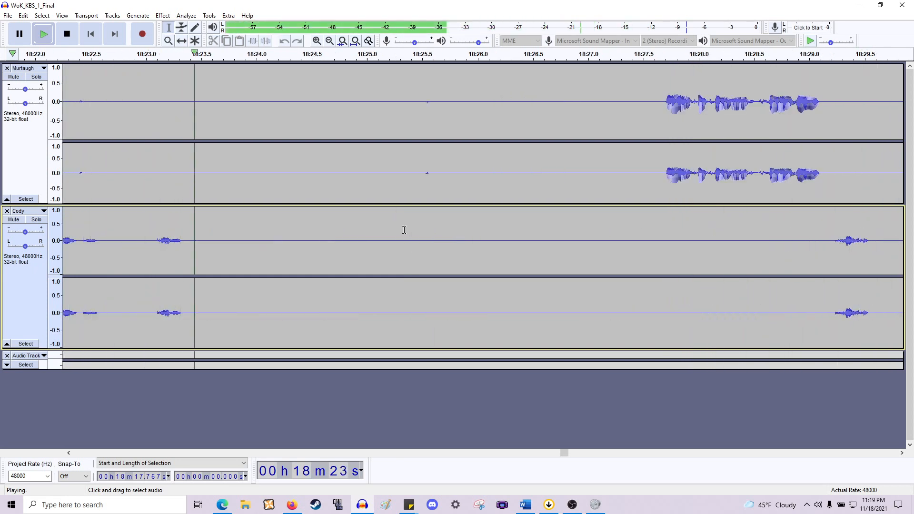
{"action": "key", "text": "space"}
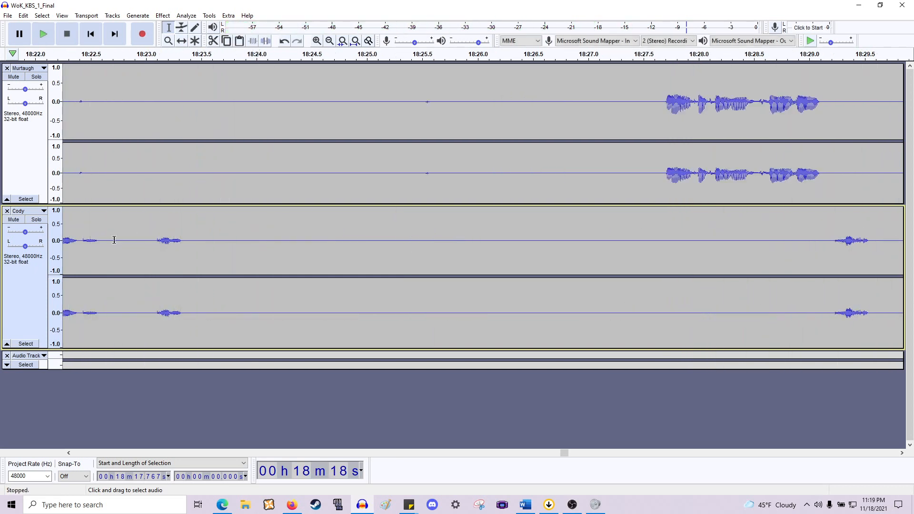
- Play back around 18:21.5 and delete the short gap from about 18:22.6 to 18:23.1 across both tracks
{"action": "scroll", "coordinate": [190, 226], "scroll_direction": "left", "scroll_amount": 4}
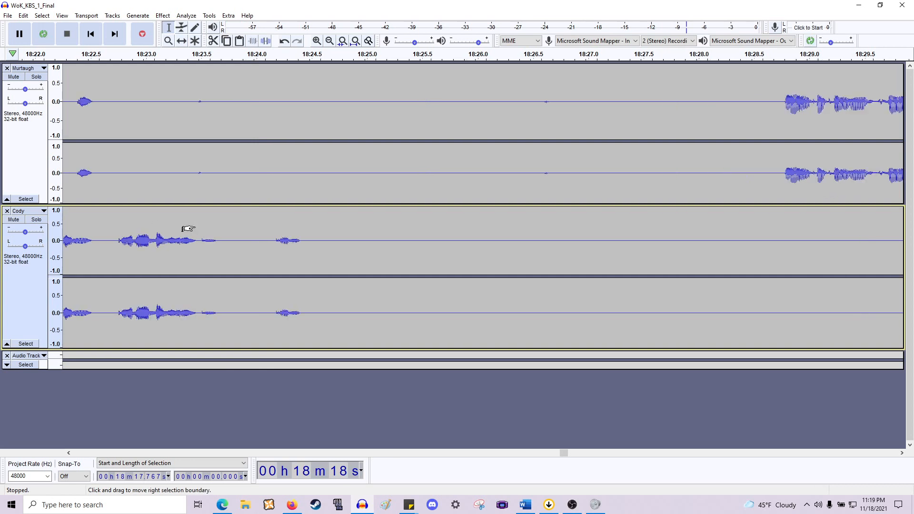
{"action": "key", "text": "space"}
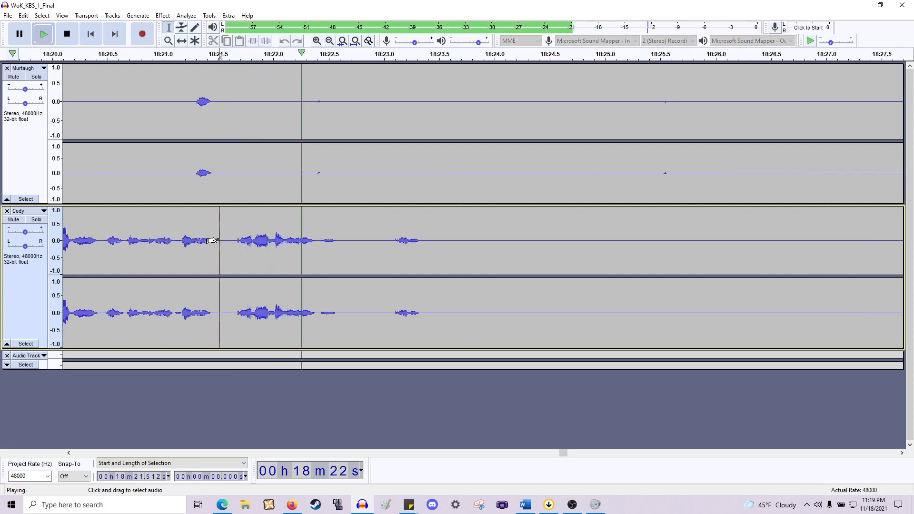
{"action": "key", "text": "space"}
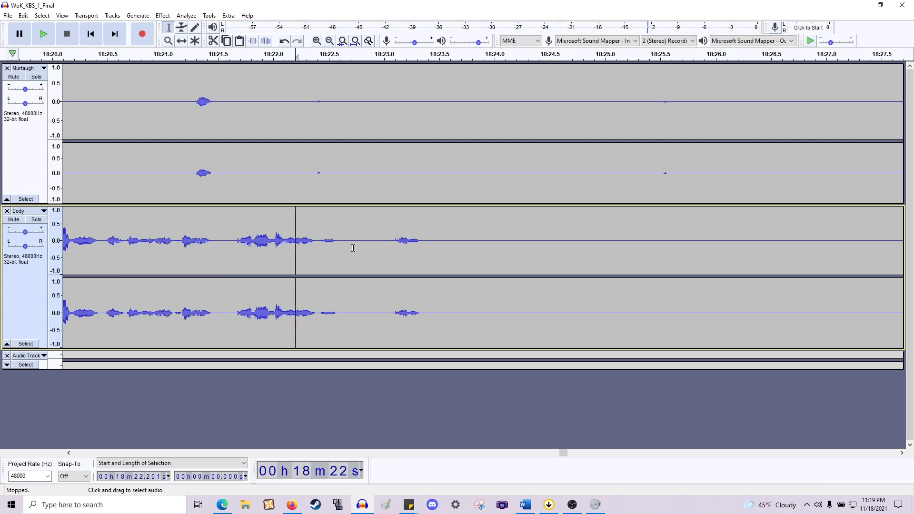
{"action": "left_click_drag", "start_coordinate": [373, 213], "coordinate": [339, 192]}
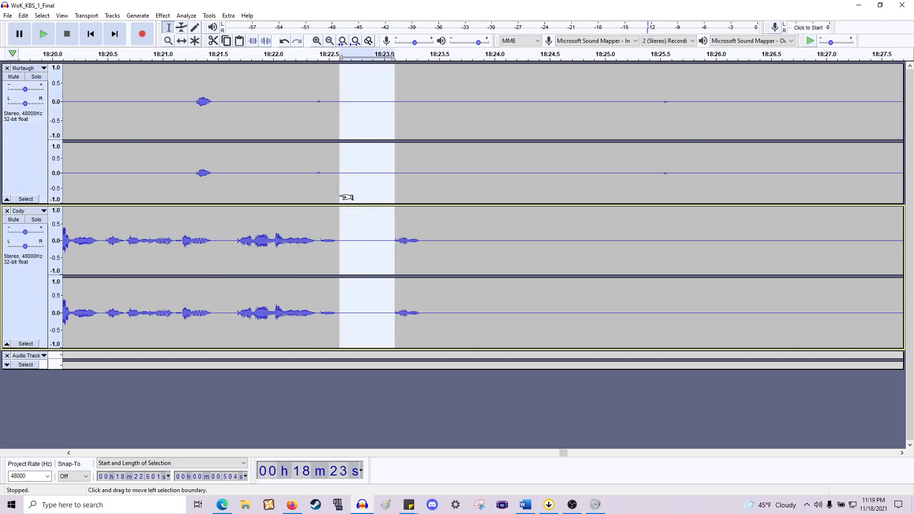
{"action": "key", "text": "Delete"}
- Delete the pause from about 18:23.0 to 18:27.2 across both tracks and play back
{"action": "scroll", "coordinate": [347, 196], "scroll_direction": "down", "scroll_amount": 2}
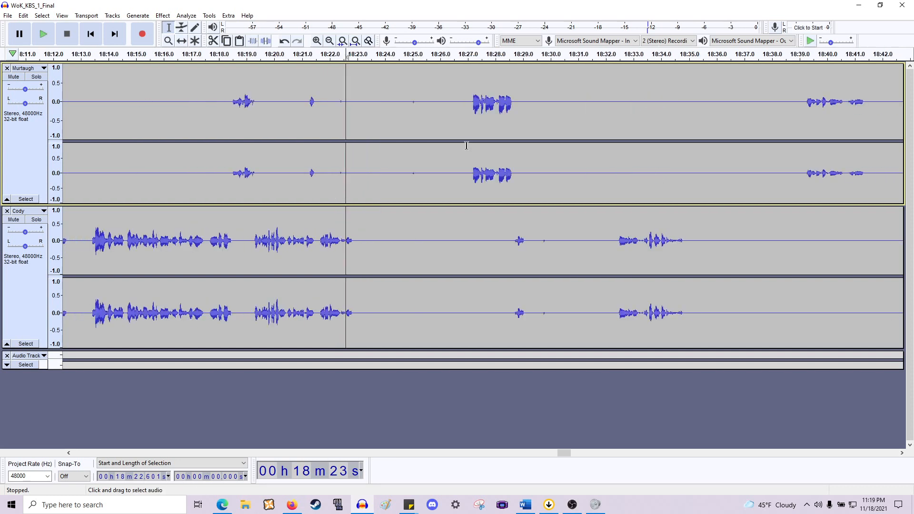
{"action": "left_click_drag", "start_coordinate": [470, 171], "coordinate": [322, 185]}
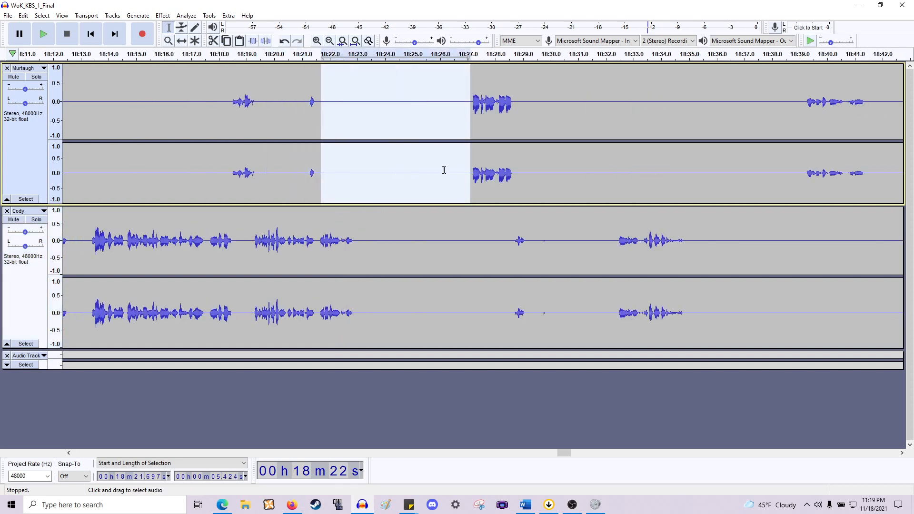
{"action": "left_click", "coordinate": [395, 259]}
{"action": "left_click_drag", "start_coordinate": [356, 257], "coordinate": [473, 176]}
{"action": "key", "text": "Delete"}
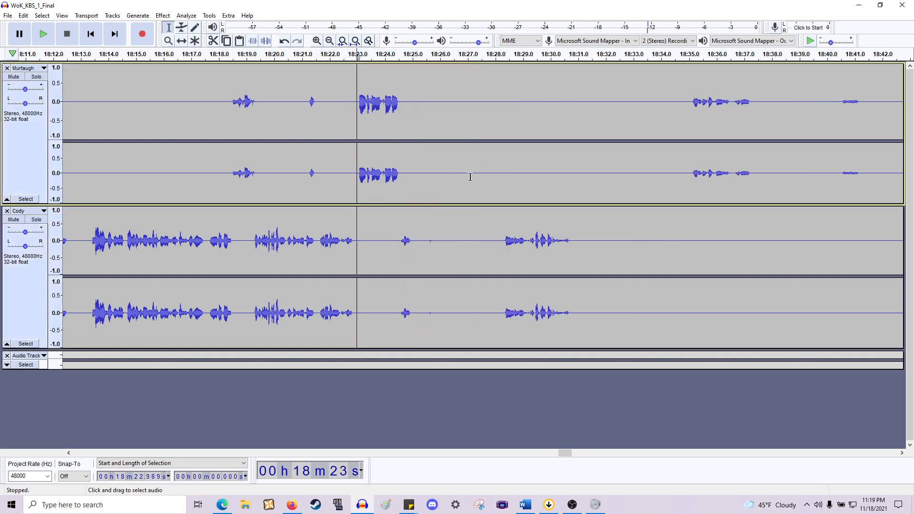
{"action": "key", "text": "space"}
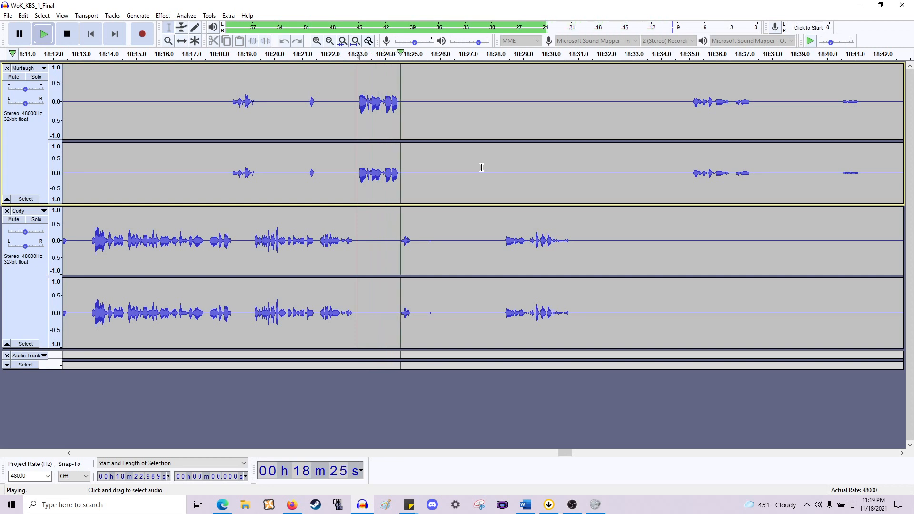
{"action": "key", "text": "space"}
- Delete the pause from about 18:25.0 to 18:28.3 across both tracks and play back
{"action": "left_click_drag", "start_coordinate": [413, 243], "coordinate": [501, 177]}
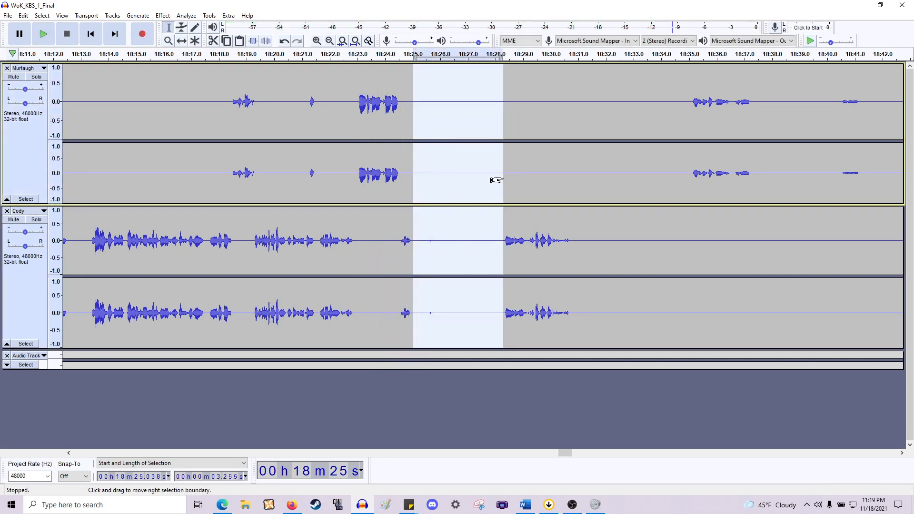
{"action": "key", "text": "Delete"}
{"action": "key", "text": "space"}
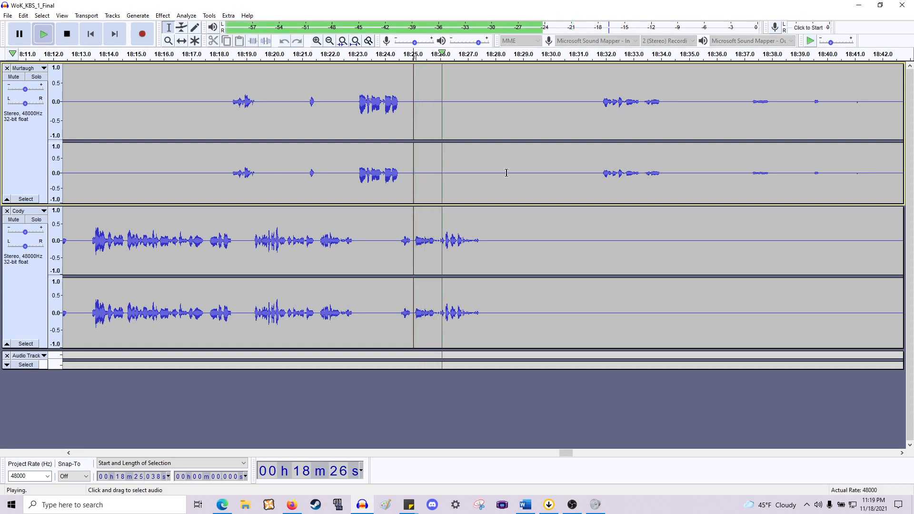
{"action": "key", "text": "space"}
- Delete the pause from about 18:27.5 to 18:31.8 across both tracks and play back
{"action": "left_click", "coordinate": [483, 248]}
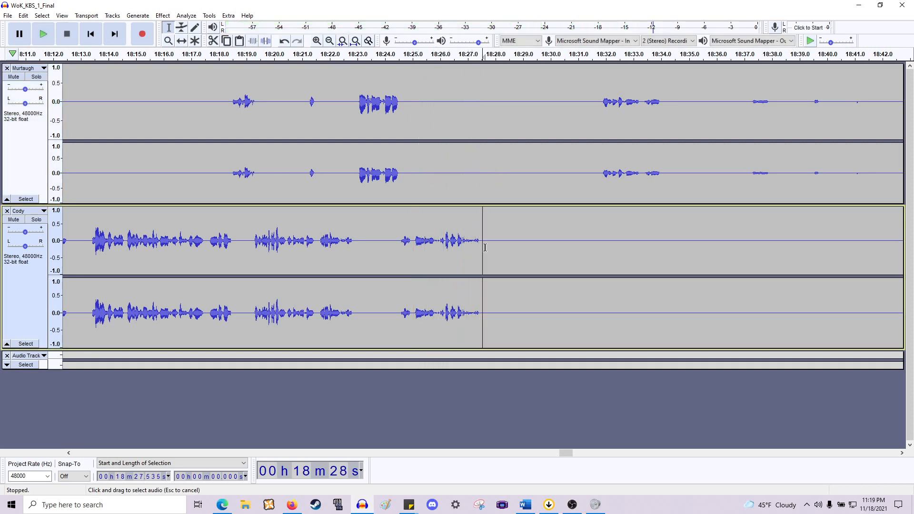
{"action": "left_click_drag", "start_coordinate": [485, 247], "coordinate": [603, 186]}
{"action": "key", "text": "Delete"}
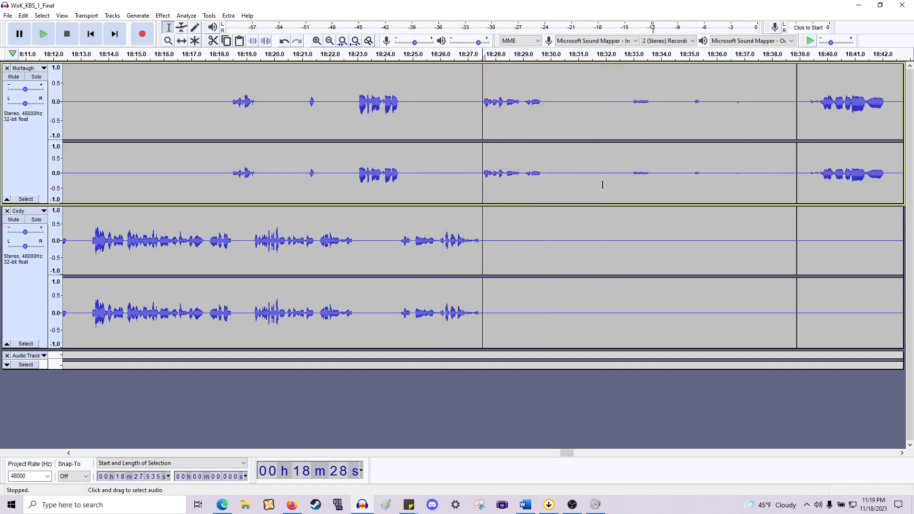
{"action": "key", "text": "space"}
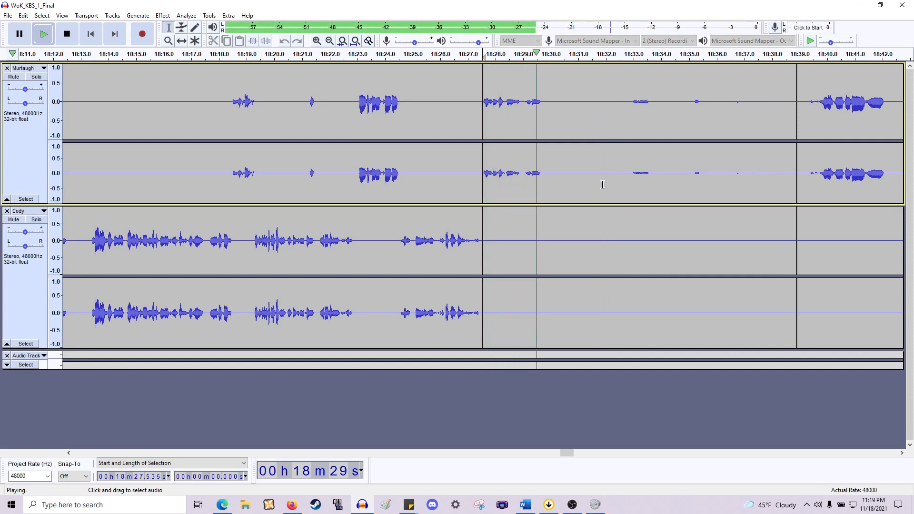
- Delete the long pause from about 18:27.5 to 18:39.7 across both tracks and play back the join
{"action": "key", "text": "space"}
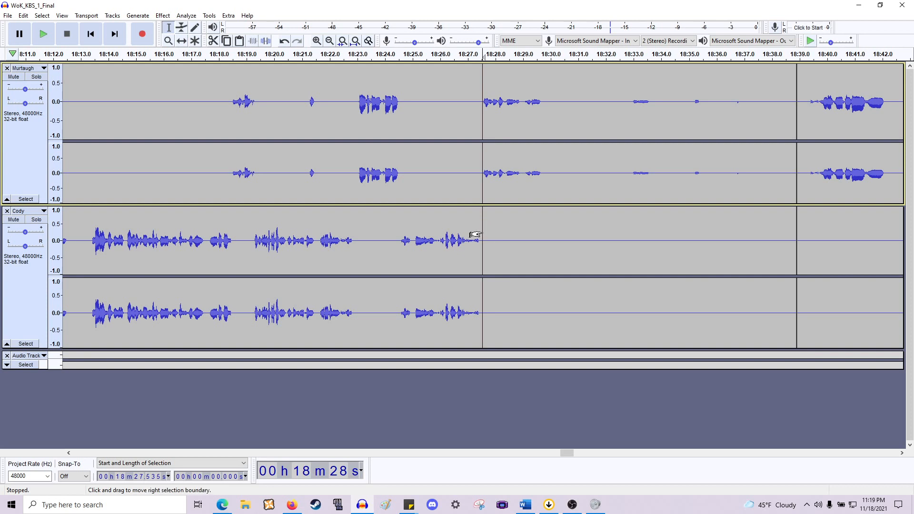
{"action": "left_click_drag", "start_coordinate": [476, 235], "coordinate": [812, 238]}
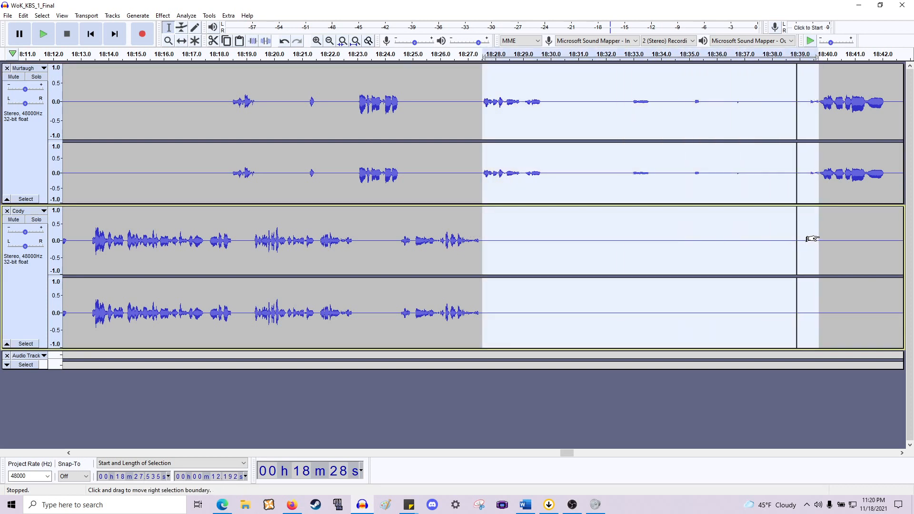
{"action": "key", "text": "Delete"}
{"action": "key", "text": "space"}
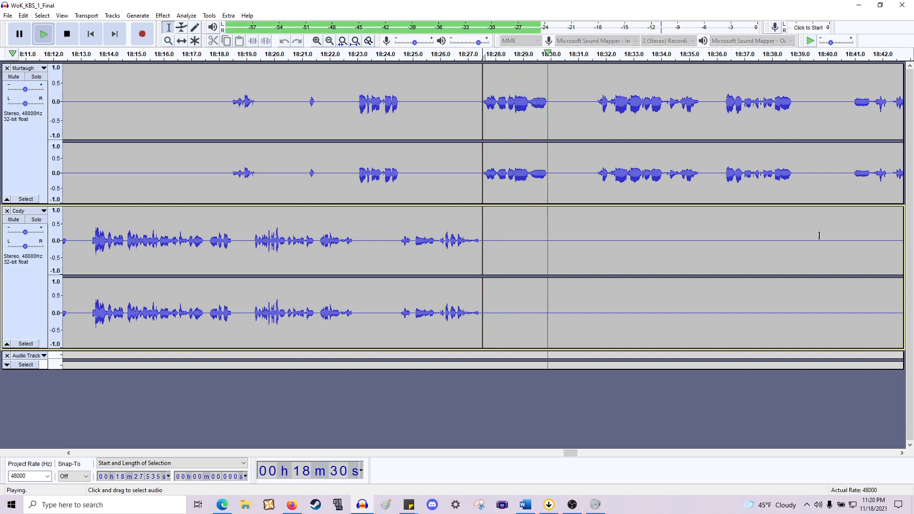
{"action": "key", "text": "space"}
- Delete the gap from about 18:29.2 to 18:31.7 across both tracks and play back
{"action": "scroll", "coordinate": [566, 218], "scroll_direction": "up", "scroll_amount": 2, "text": "ctrl"}
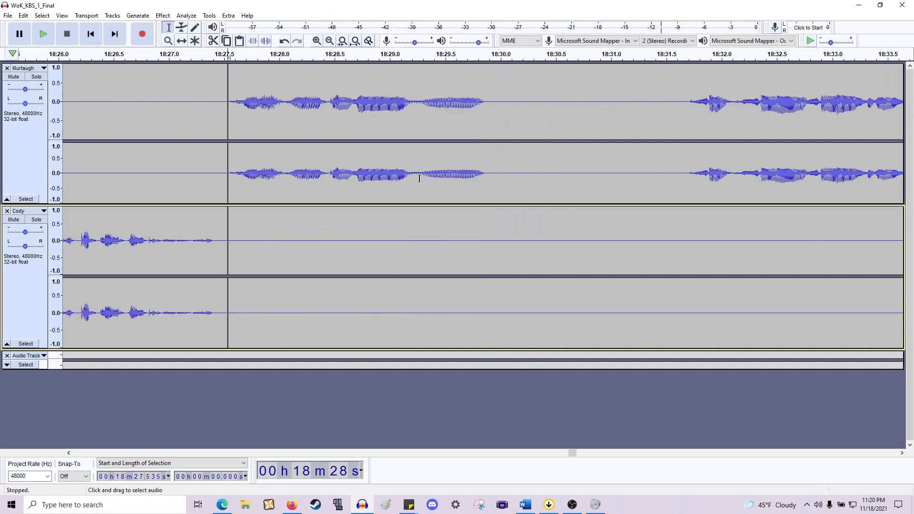
{"action": "left_click_drag", "start_coordinate": [414, 180], "coordinate": [691, 274]}
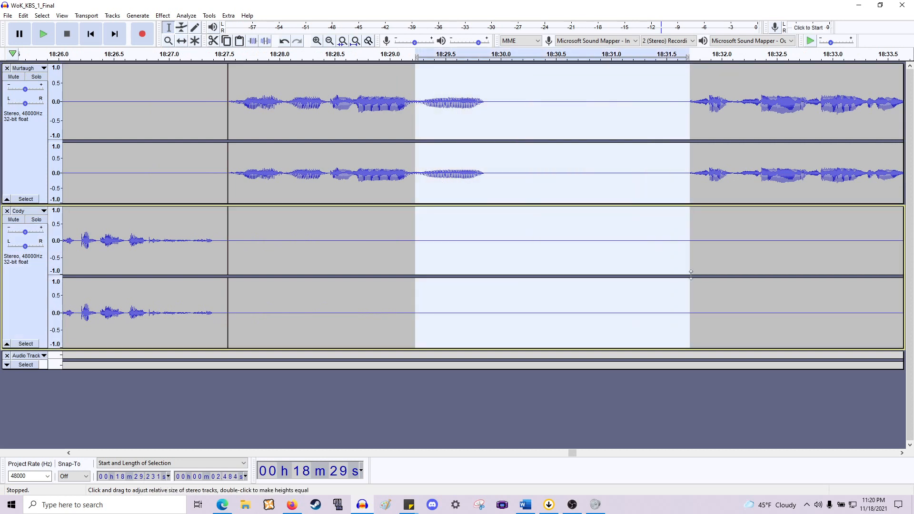
{"action": "key", "text": "Delete"}
{"action": "key", "text": "space"}
{"action": "key", "text": "space"}
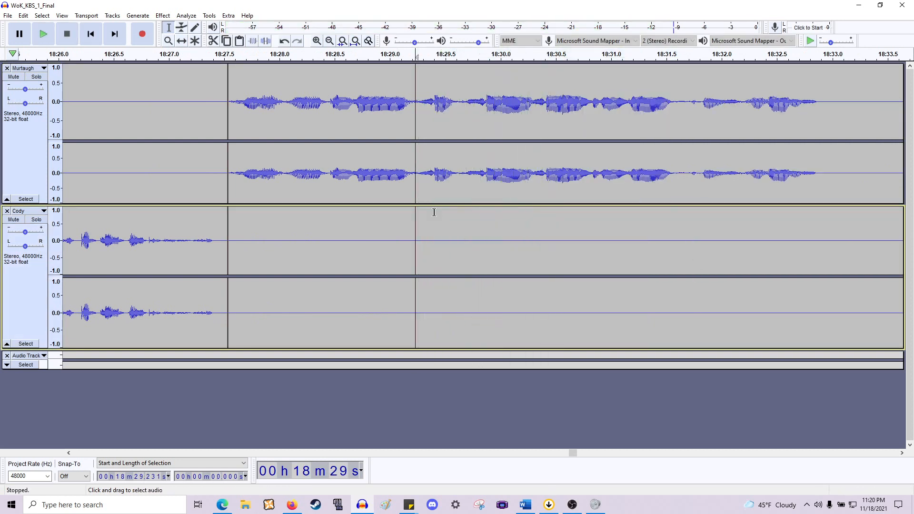
- Delete the short section from about 18:29.2 to 18:29.6 across both tracks and play back
{"action": "left_click_drag", "start_coordinate": [415, 219], "coordinate": [463, 219]}
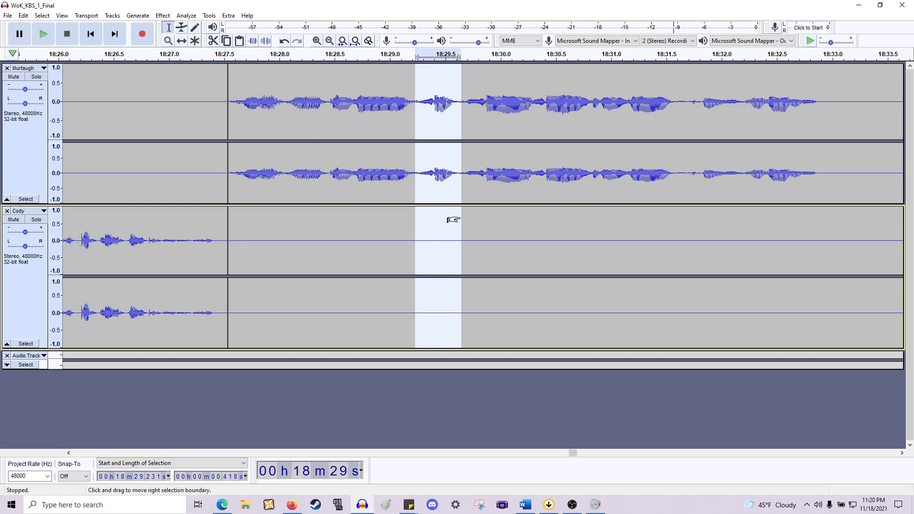
{"action": "key", "text": "space"}
{"action": "key", "text": "Delete"}
{"action": "key", "text": "space"}
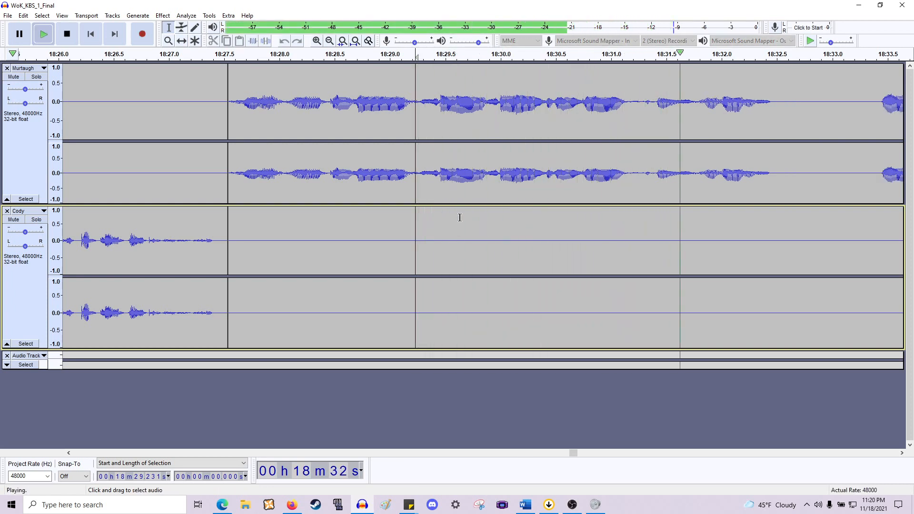
{"action": "key", "text": "space"}
- Play back around 18:31 and delete the section from about 18:31.2 to 18:31.8 across both tracks
{"action": "scroll", "coordinate": [610, 164], "scroll_direction": "right", "scroll_amount": 1}
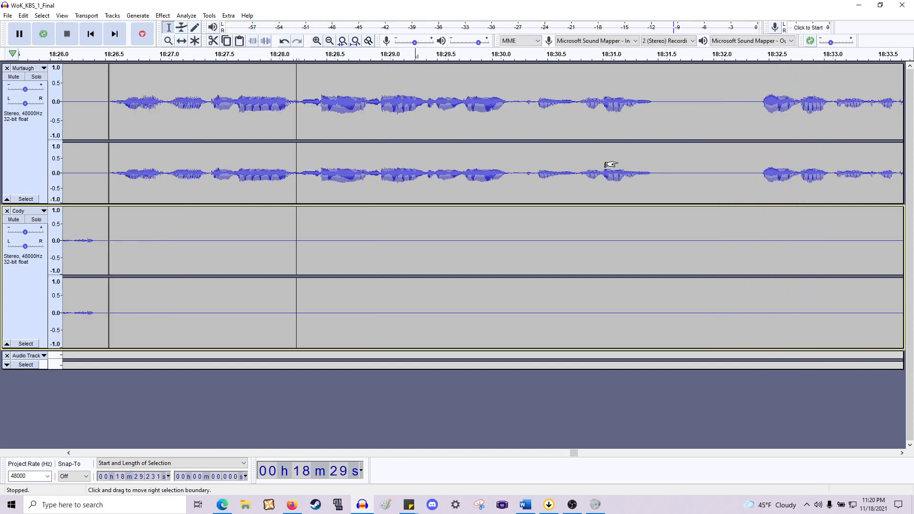
{"action": "left_click", "coordinate": [514, 189]}
{"action": "key", "text": "space"}
{"action": "key", "text": "space"}
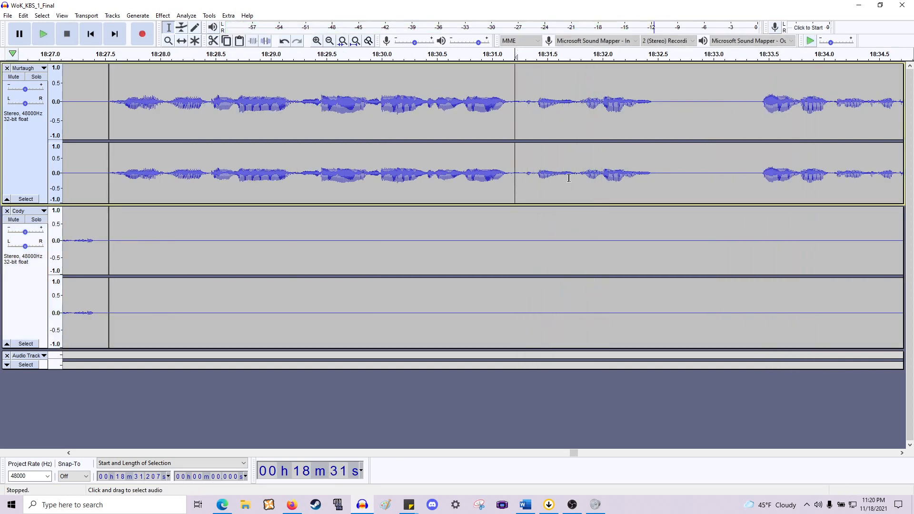
{"action": "left_click_drag", "start_coordinate": [578, 181], "coordinate": [509, 261]}
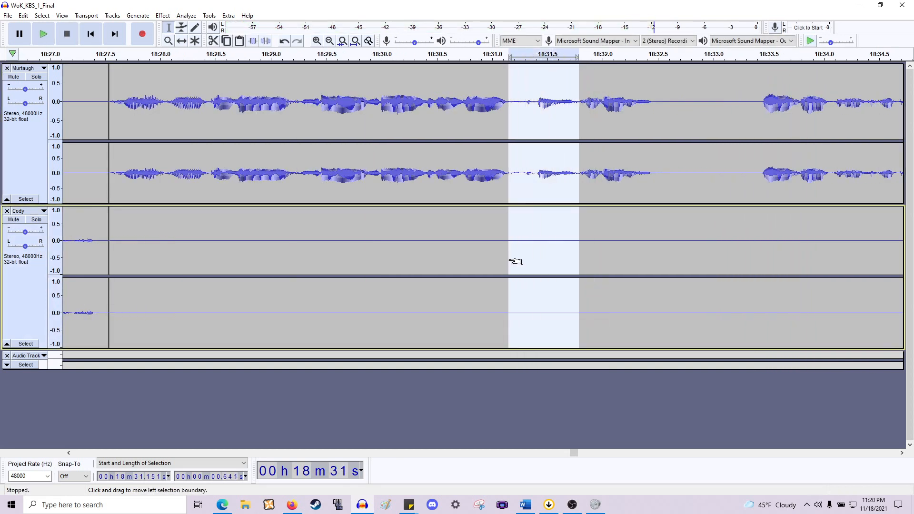
{"action": "key", "text": "Delete"}
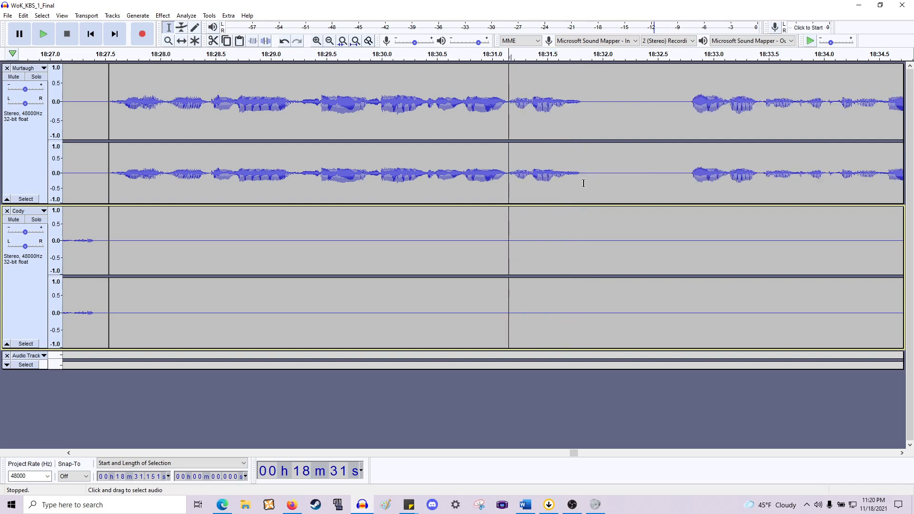
- Delete the pause from about 18:31.8 to 18:32.8 across both tracks and play back
{"action": "left_click_drag", "start_coordinate": [582, 183], "coordinate": [688, 285]}
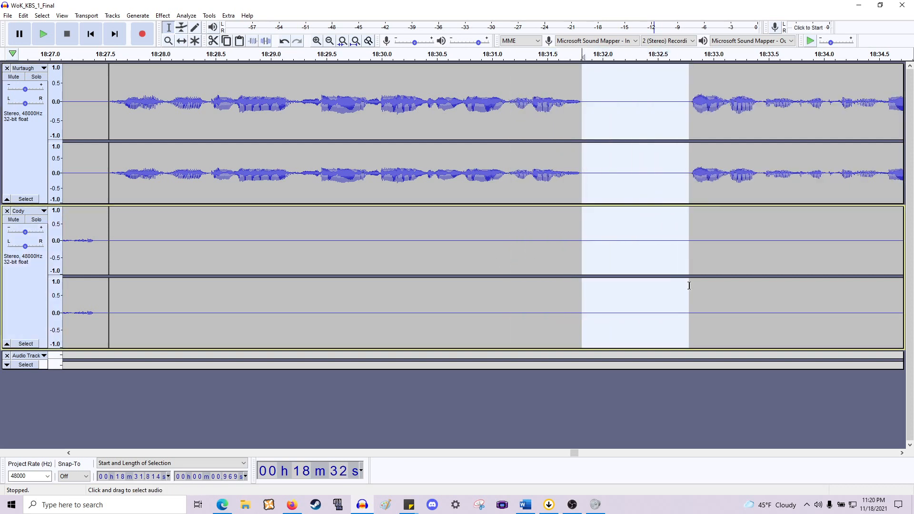
{"action": "key", "text": "Delete"}
{"action": "key", "text": "space"}
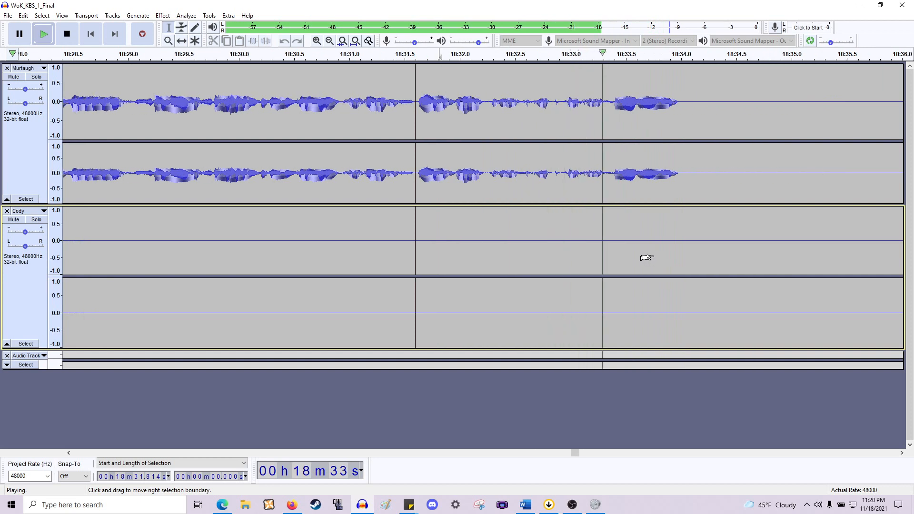
{"action": "key", "text": "space"}
- Play back the edited passage from about 18:30.3 over a wider stretch of the timeline
{"action": "left_click", "coordinate": [134, 149]}
{"action": "key", "text": "space"}
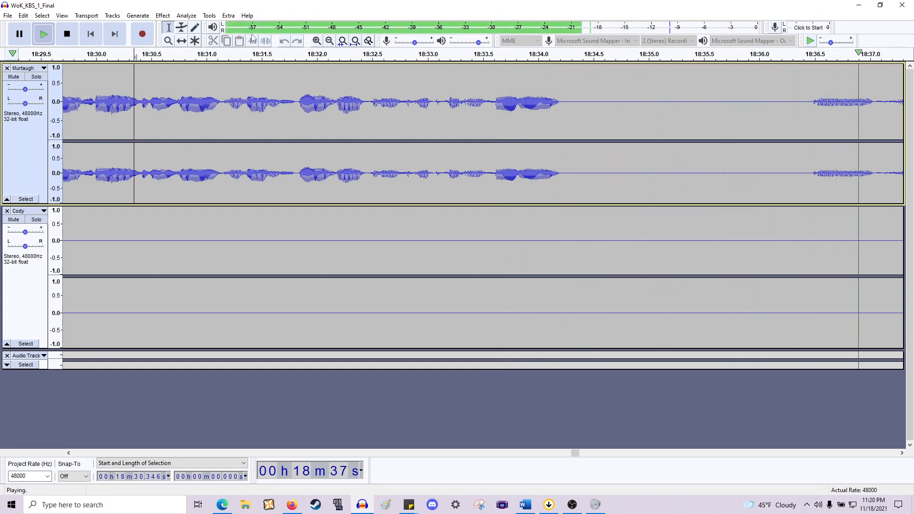
{"action": "left_click", "coordinate": [330, 41]}
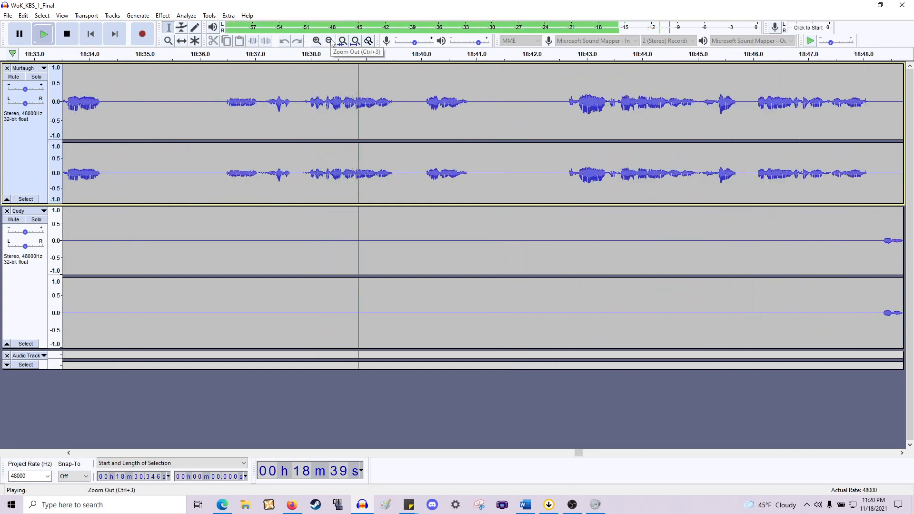
{"action": "left_click", "coordinate": [329, 41]}
{"action": "key", "text": "space"}
- Delete the pause from about 18:34.3 to 18:37.0 across both tracks
{"action": "left_click", "coordinate": [372, 105]}
{"action": "key", "text": "space"}
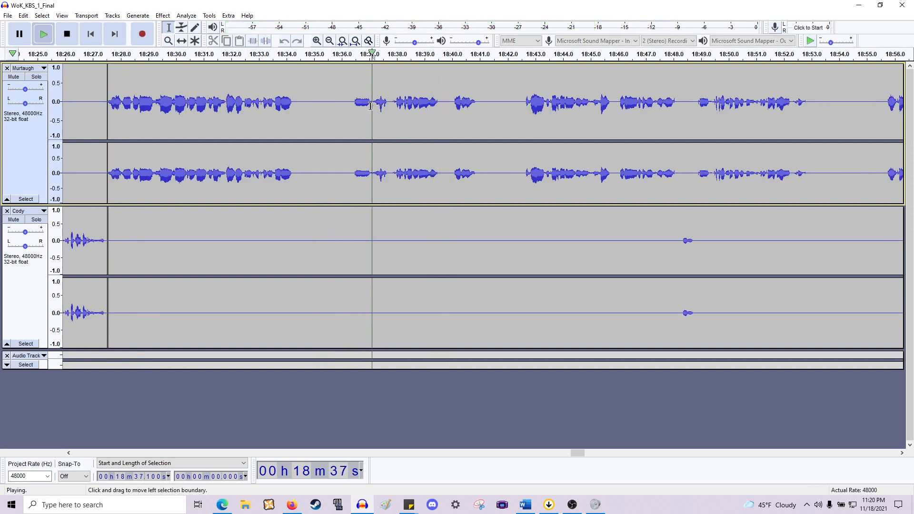
{"action": "key", "text": "space"}
{"action": "left_click_drag", "start_coordinate": [373, 108], "coordinate": [298, 241]}
{"action": "key", "text": "Delete"}
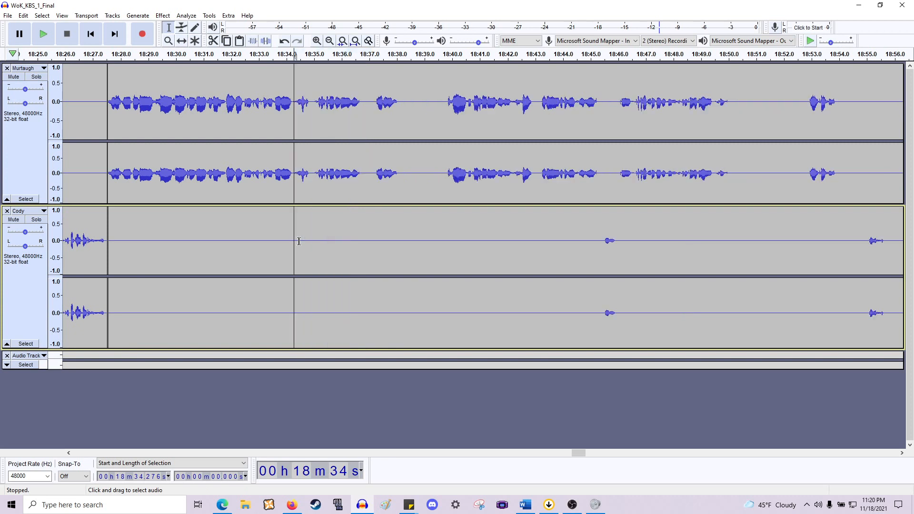
- Delete the short gap from about 18:34.9 to 18:35.2 across both tracks and play back from about 18:34.2
{"action": "scroll", "coordinate": [304, 148], "scroll_direction": "up", "scroll_amount": 1, "text": "ctrl"}
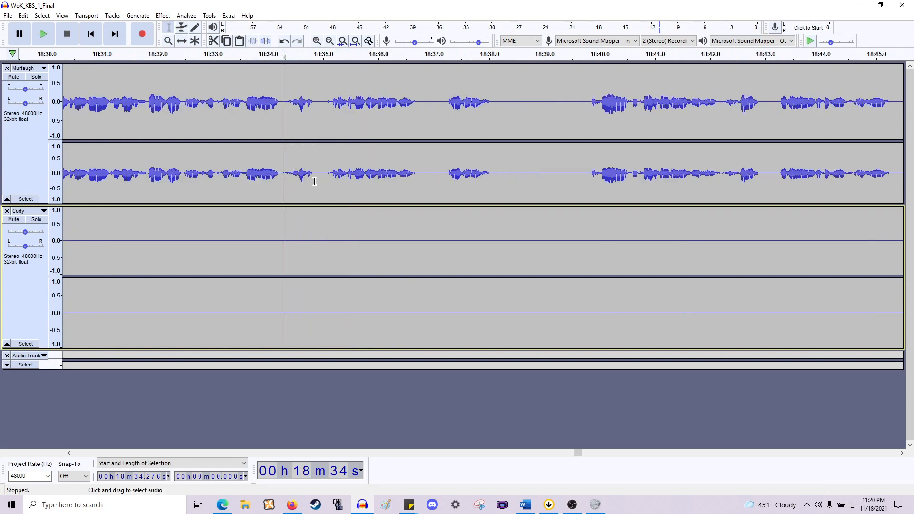
{"action": "left_click_drag", "start_coordinate": [315, 224], "coordinate": [331, 265]}
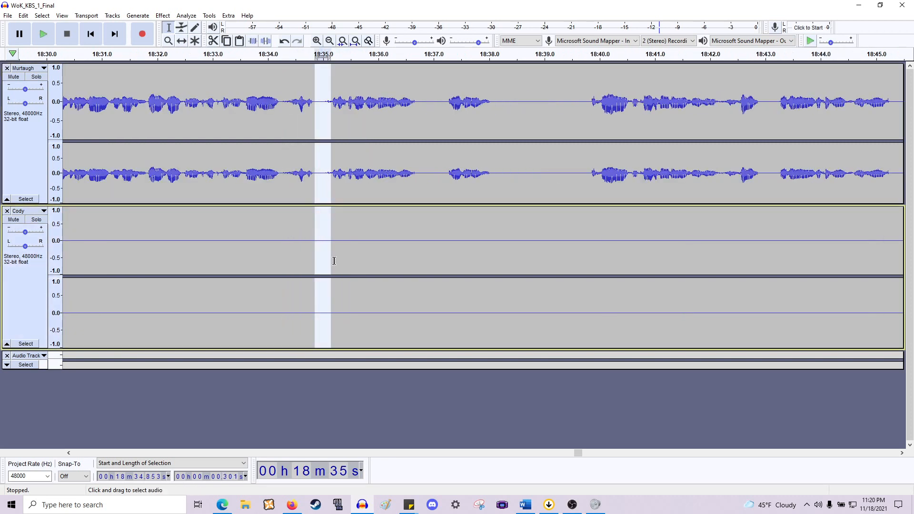
{"action": "key", "text": "Delete"}
{"action": "left_click", "coordinate": [281, 171]}
{"action": "key", "text": "space"}
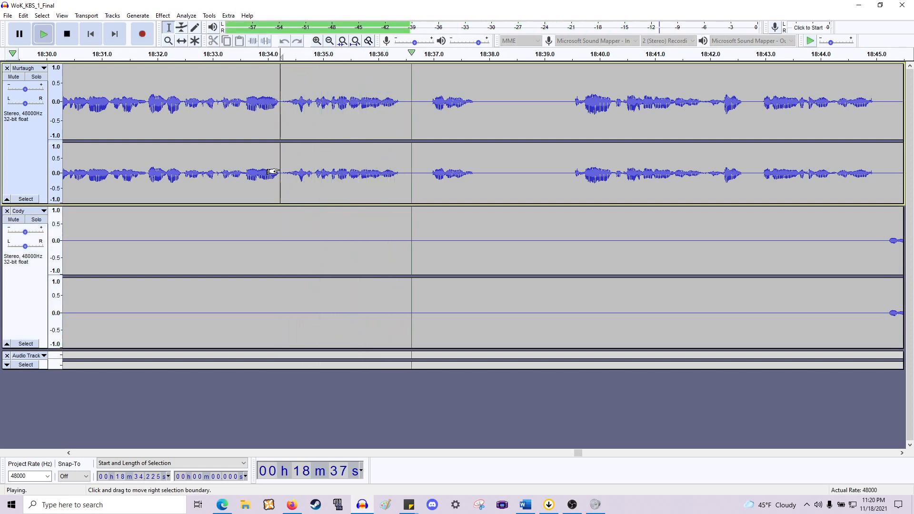
- Delete the gap from about 18:36.4 to 18:37.0 across both tracks
{"action": "left_click_drag", "start_coordinate": [399, 181], "coordinate": [431, 234]}
{"action": "key", "text": "space"}
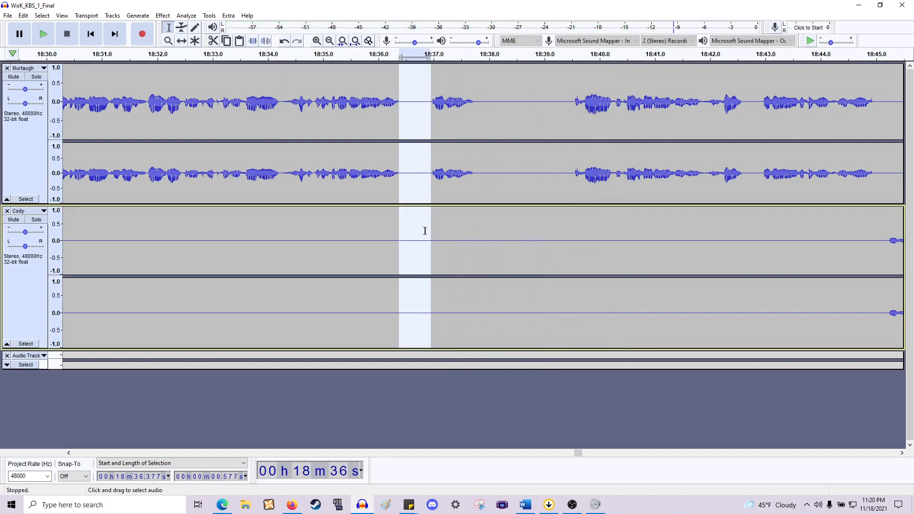
{"action": "key", "text": "Delete"}
- Delete the pause from about 18:37.2 to 18:38.9 across both tracks and play back
{"action": "left_click_drag", "start_coordinate": [442, 183], "coordinate": [540, 272]}
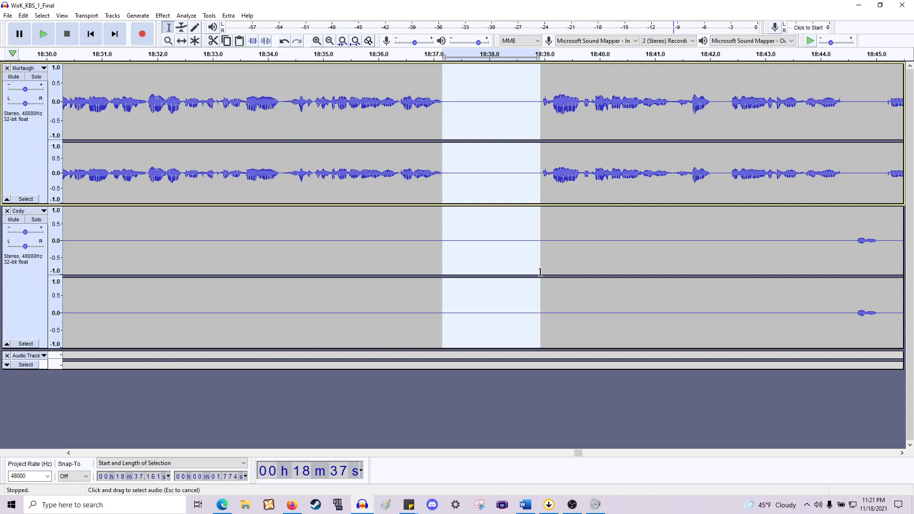
{"action": "key", "text": "Delete"}
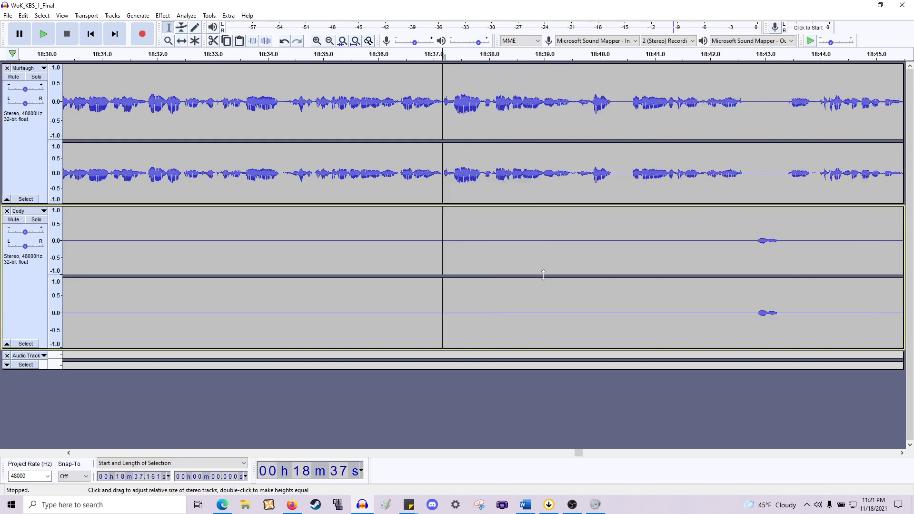
{"action": "key", "text": "space"}
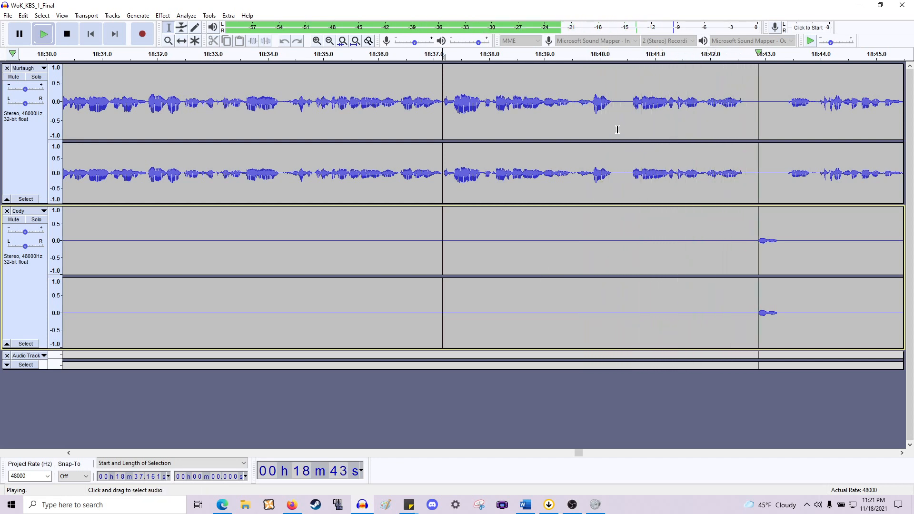
{"action": "key", "text": "space"}
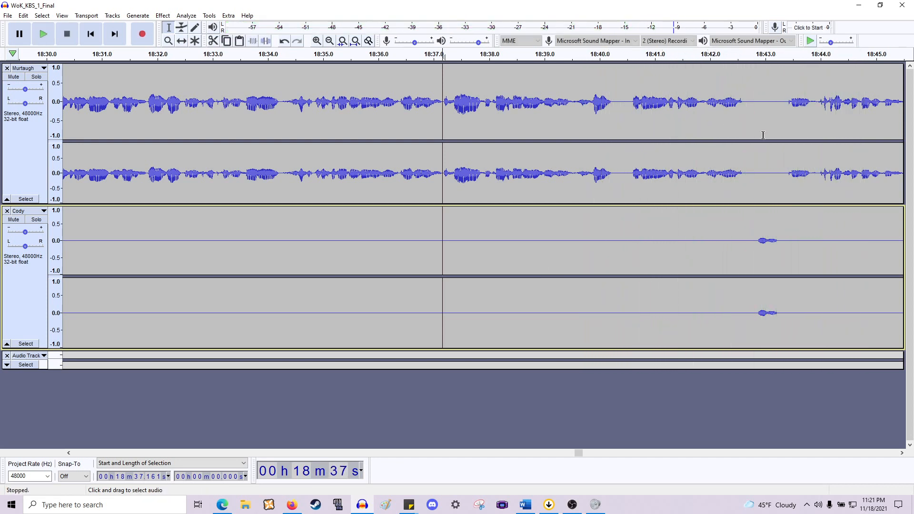
- Delete the short gap from about 18:43.3 to 18:43.9 across both tracks and play back
{"action": "left_click_drag", "start_coordinate": [780, 233], "coordinate": [817, 185]}
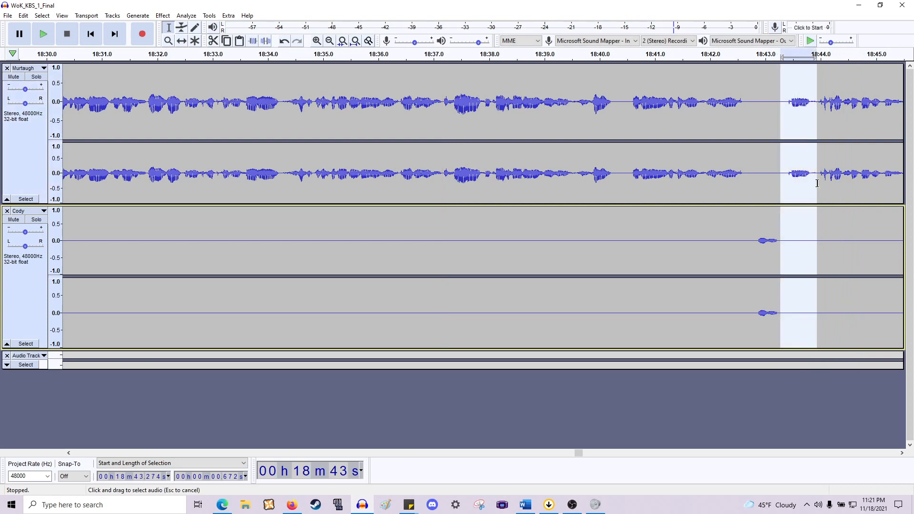
{"action": "key", "text": "Delete"}
{"action": "key", "text": "space"}
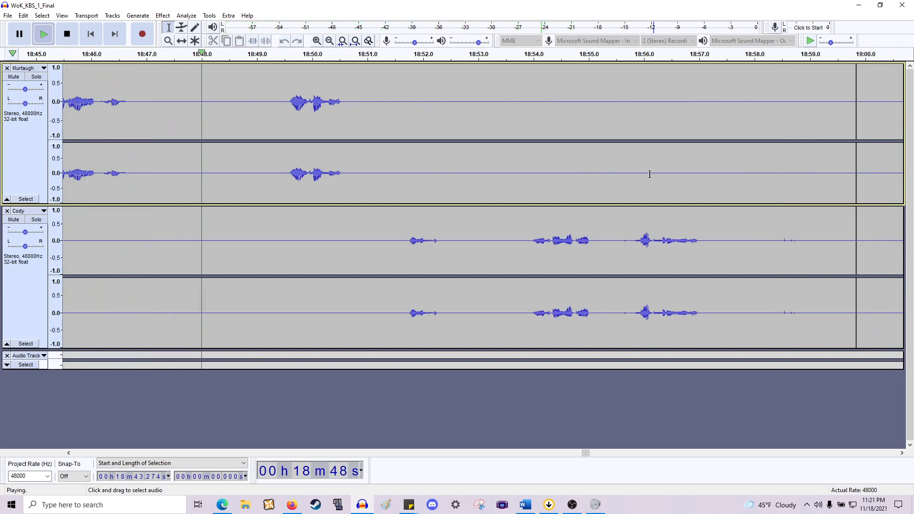
{"action": "key", "text": "space"}
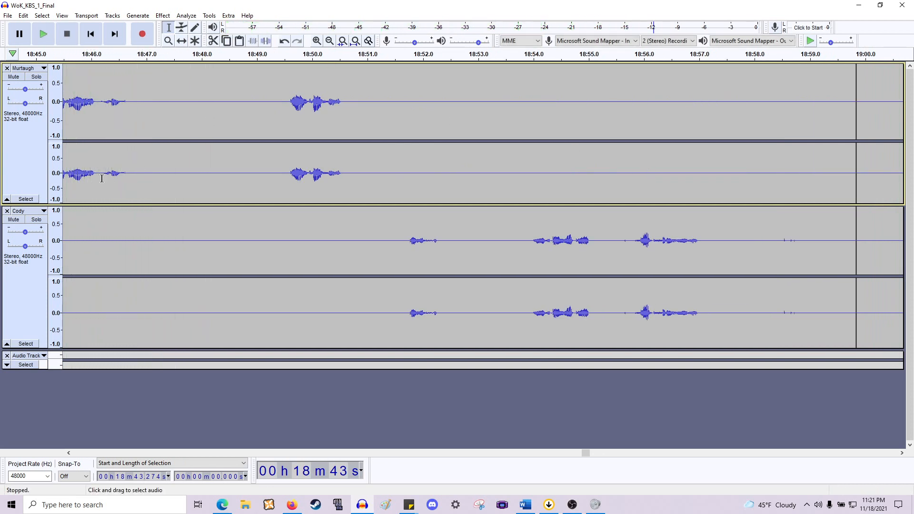
- Play back from about 18:49.5 and delete the pause from about 18:46.6 to 18:49.6 across both tracks
{"action": "left_click", "coordinate": [284, 181]}
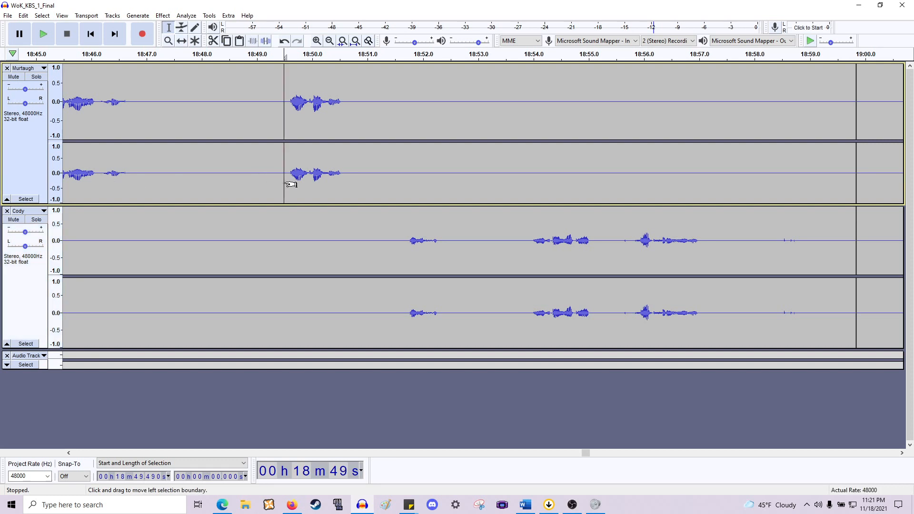
{"action": "key", "text": "space"}
{"action": "key", "text": "space"}
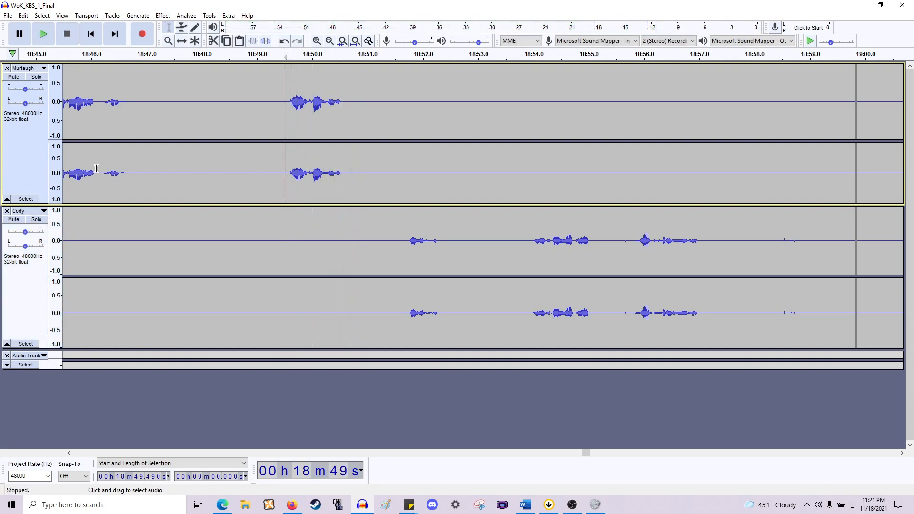
{"action": "left_click_drag", "start_coordinate": [158, 231], "coordinate": [289, 275]}
{"action": "key", "text": "Delete"}
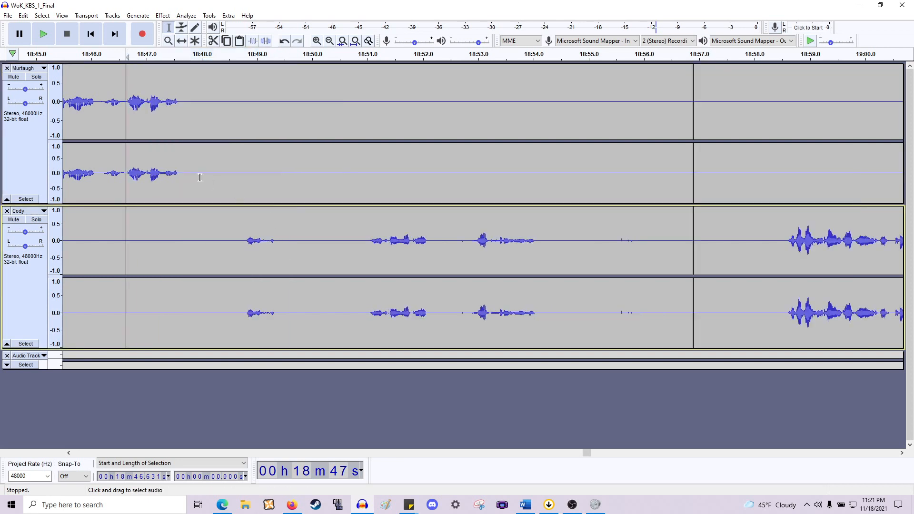
- Delete the pause from about 18:47.6 to 18:48.8 across both tracks and play back
{"action": "left_click_drag", "start_coordinate": [178, 181], "coordinate": [247, 257]}
{"action": "key", "text": "Delete"}
{"action": "key", "text": "space"}
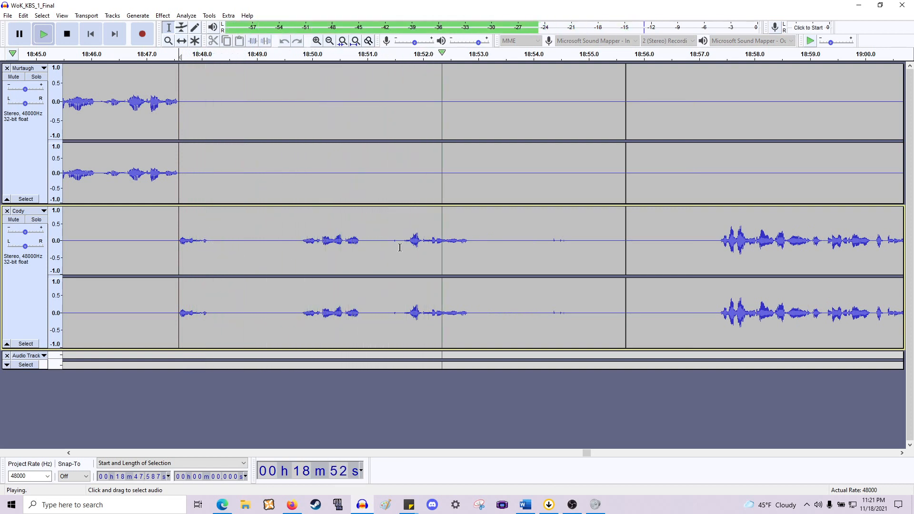
{"action": "key", "text": "space"}
- Delete the gaps from about 18:50.9 to 18:51.6 and from about 18:47.9 to 18:49.8 across both tracks
{"action": "left_click_drag", "start_coordinate": [403, 181], "coordinate": [361, 175]}
{"action": "key", "text": "Delete"}
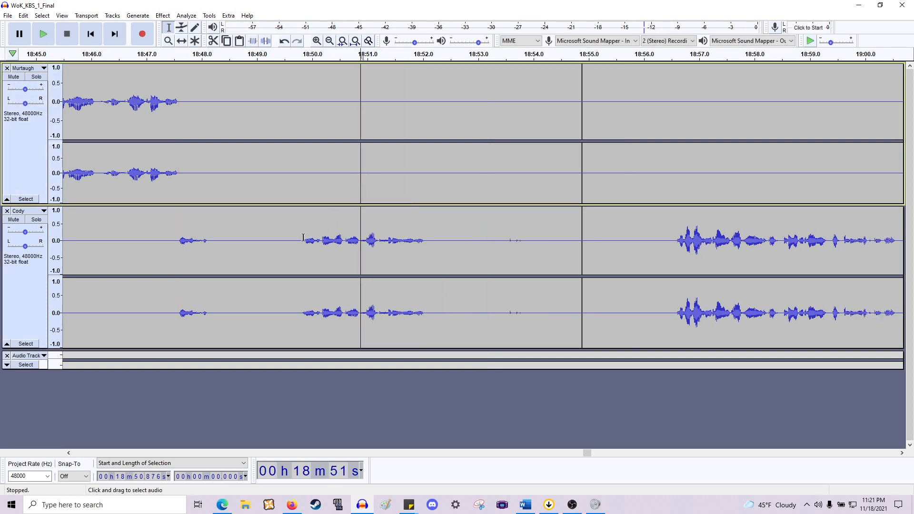
{"action": "left_click_drag", "start_coordinate": [300, 241], "coordinate": [197, 184]}
{"action": "key", "text": "Delete"}
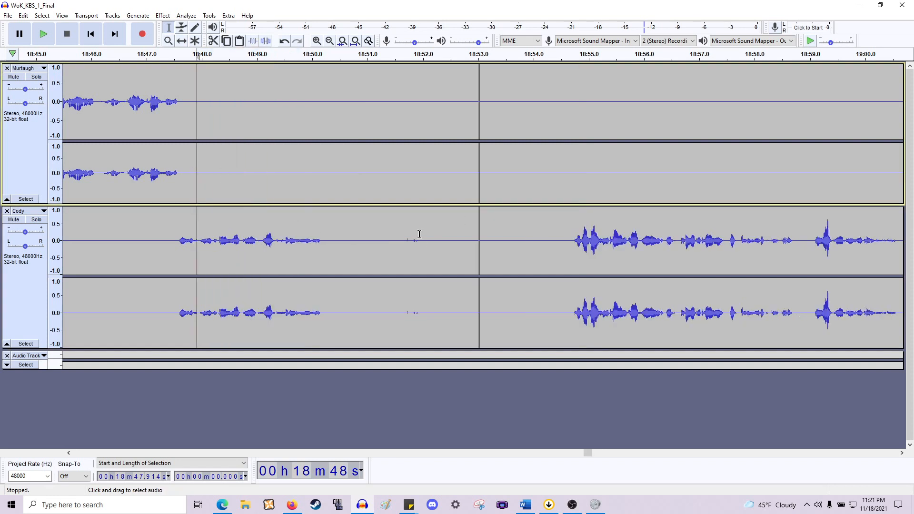
- Delete the pause from about 18:50.2 to 18:54.6 across both tracks and play back from about 18:27.5
{"action": "left_click_drag", "start_coordinate": [324, 252], "coordinate": [569, 180]}
{"action": "key", "text": "Delete"}
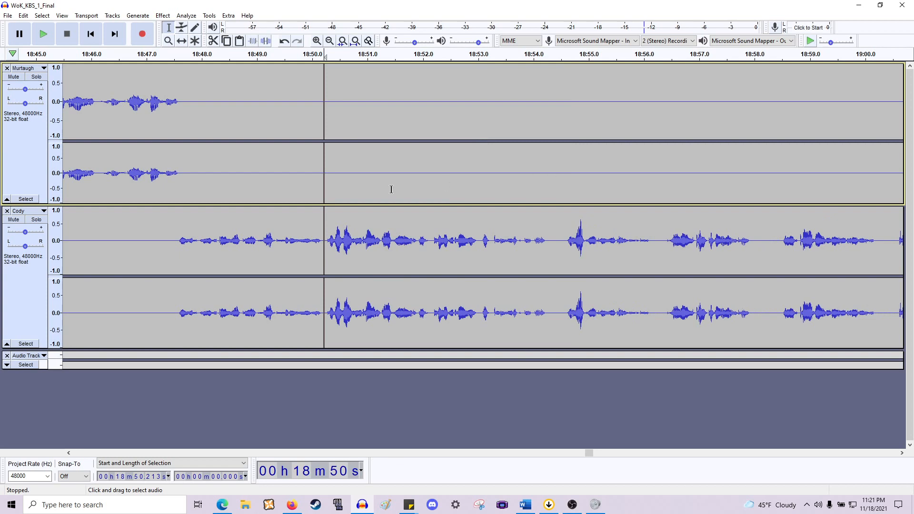
{"action": "scroll", "coordinate": [312, 153], "scroll_direction": "left", "scroll_amount": 15}
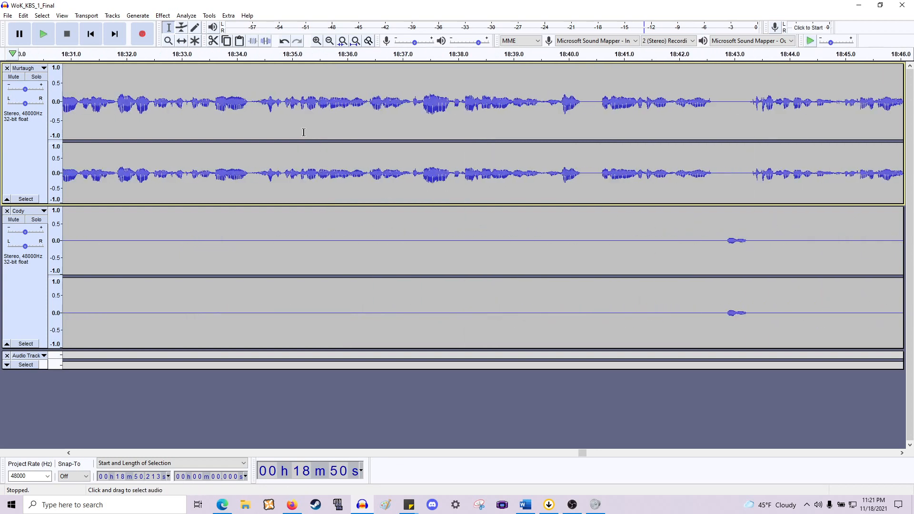
{"action": "scroll", "coordinate": [310, 133], "scroll_direction": "down", "scroll_amount": 1}
{"action": "scroll", "coordinate": [311, 134], "scroll_direction": "down", "scroll_amount": 1}
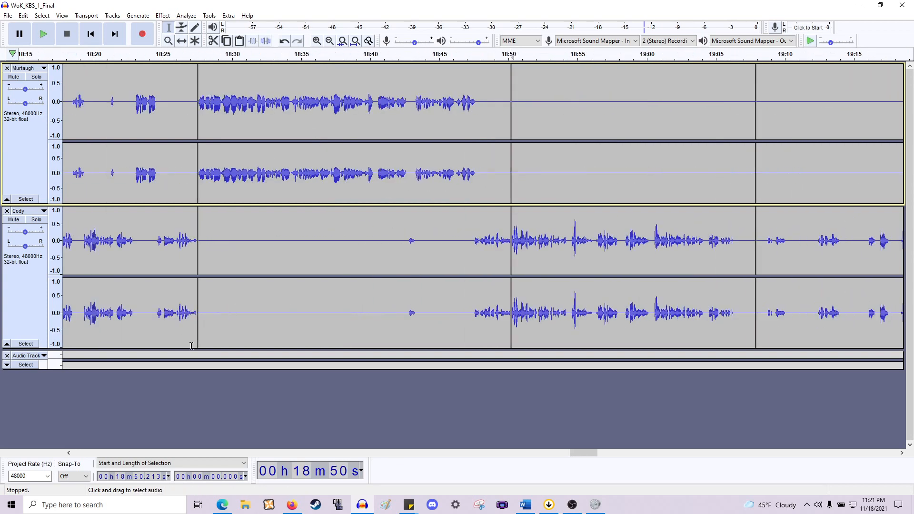
{"action": "left_click_drag", "start_coordinate": [195, 353], "coordinate": [191, 357]}
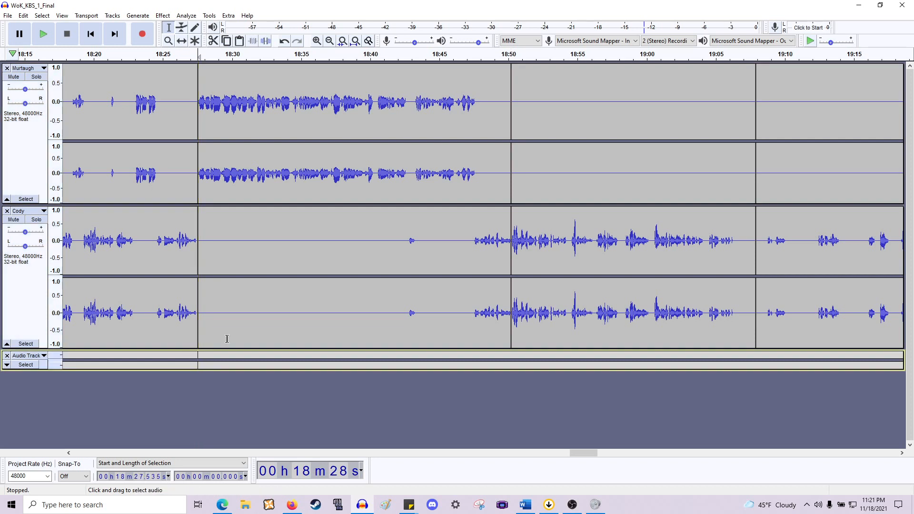
{"action": "key", "text": "space"}
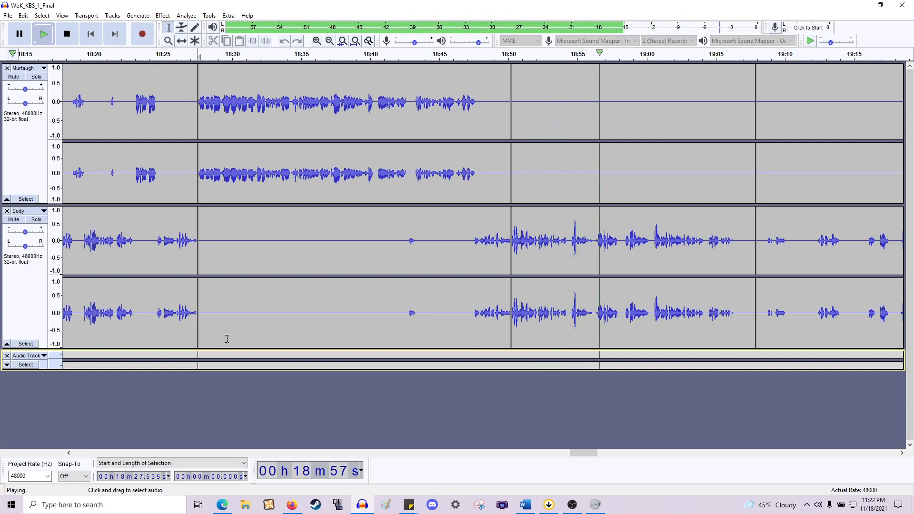
{"action": "key", "text": "space"}
- Undo that deletion and instead delete the shorter pause from about 18:50.2 to 18:53.3 across both tracks
{"action": "key", "text": "ctrl+z"}
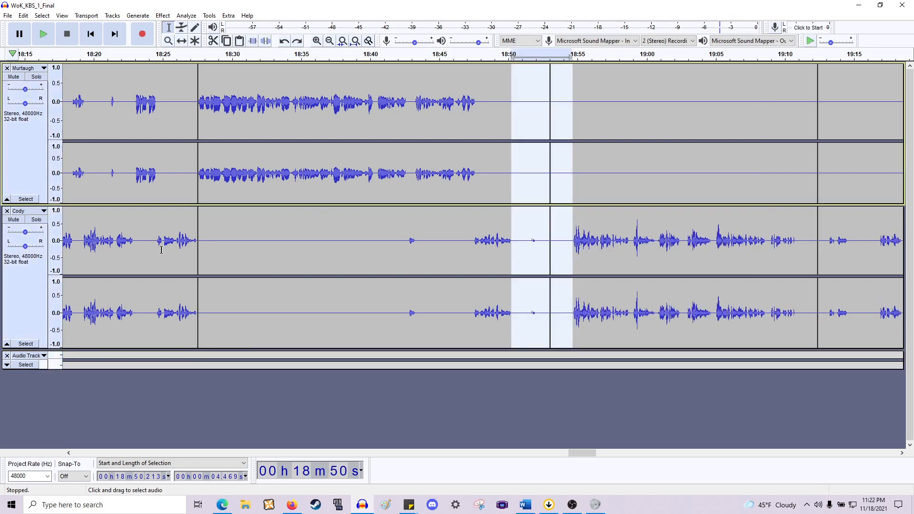
{"action": "key", "text": "ctrl+1"}
{"action": "key", "text": "ctrl+1"}
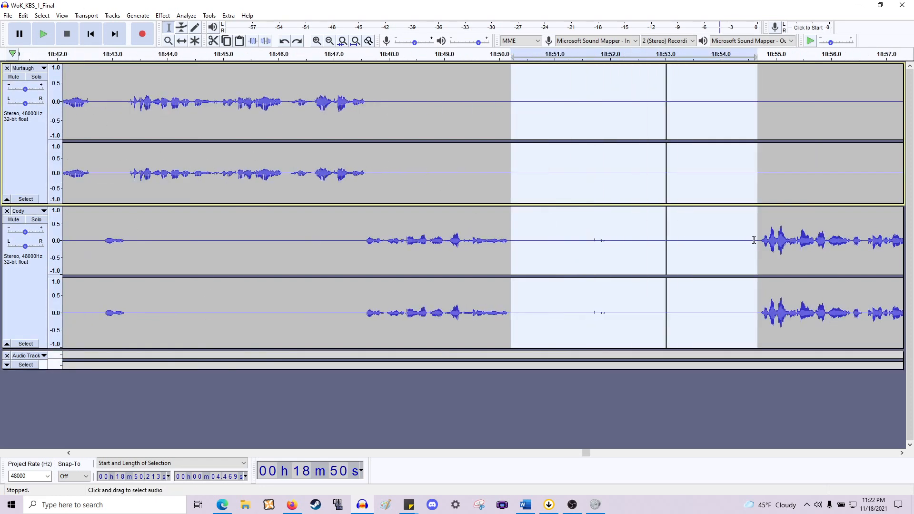
{"action": "left_click_drag", "start_coordinate": [737, 243], "coordinate": [684, 242]}
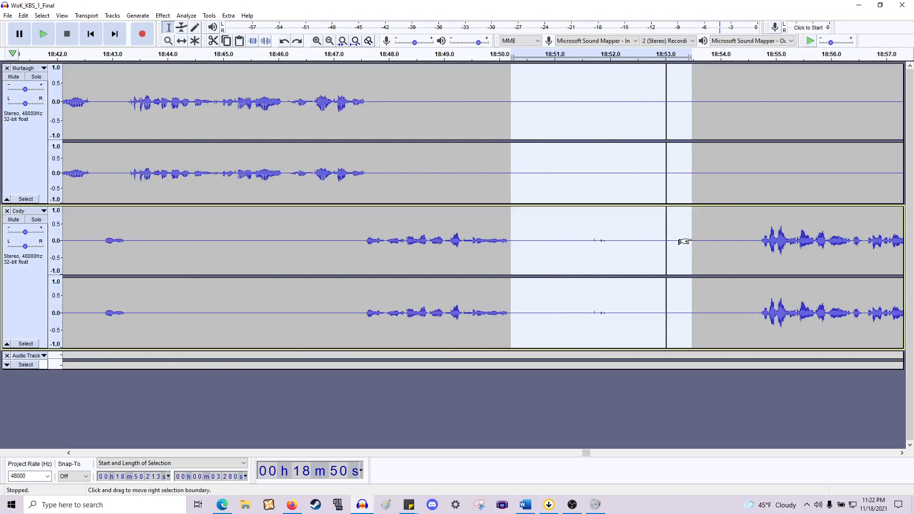
{"action": "key", "text": "Delete"}
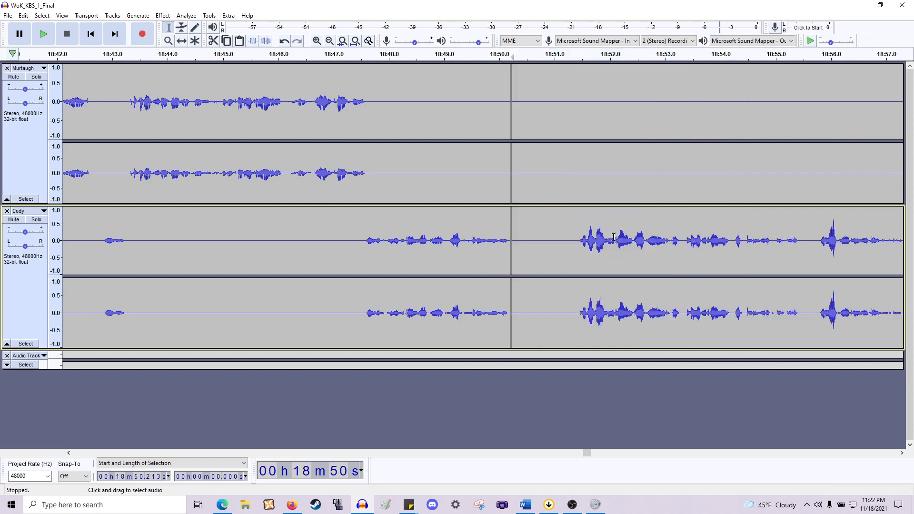
- Delete the short gap from about 19:09.4 to 19:09.8 across both tracks and play back
{"action": "scroll", "coordinate": [457, 228], "scroll_direction": "right", "scroll_amount": 10}
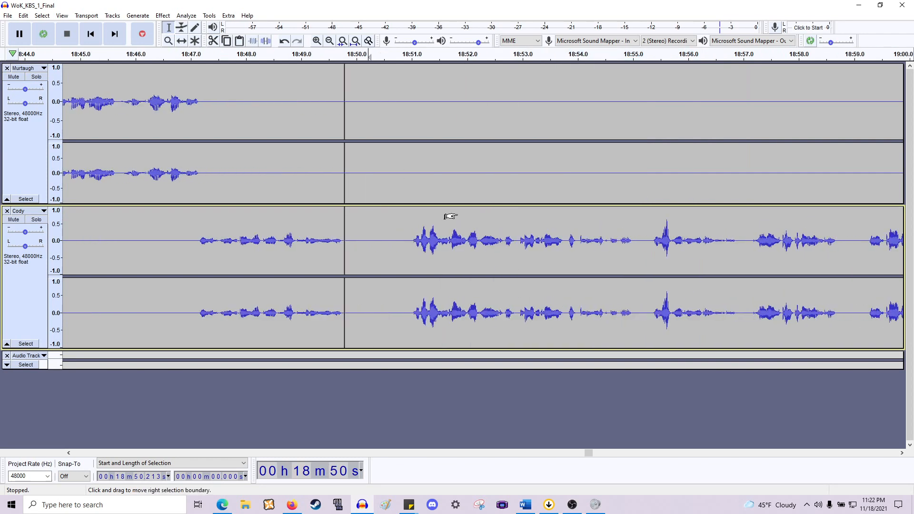
{"action": "scroll", "coordinate": [449, 210], "scroll_direction": "down", "scroll_amount": 2}
{"action": "scroll", "coordinate": [450, 208], "scroll_direction": "right", "scroll_amount": 11}
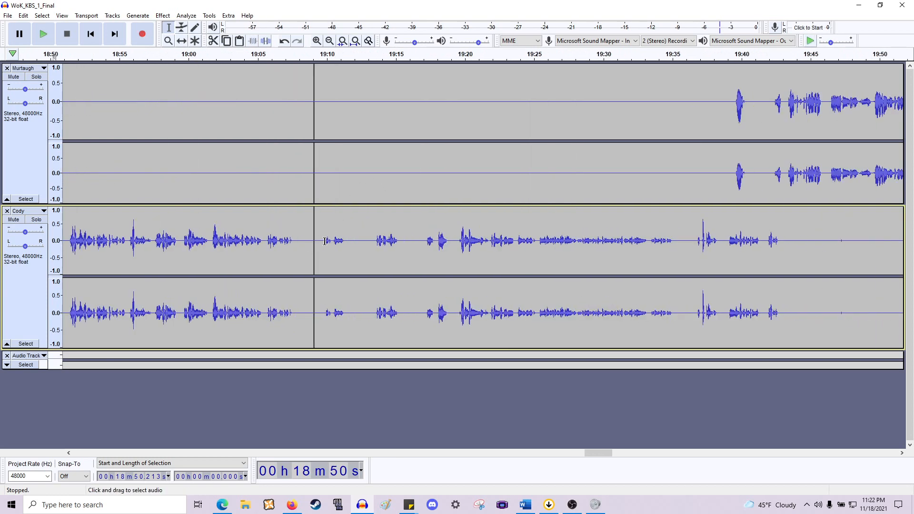
{"action": "left_click", "coordinate": [319, 241]}
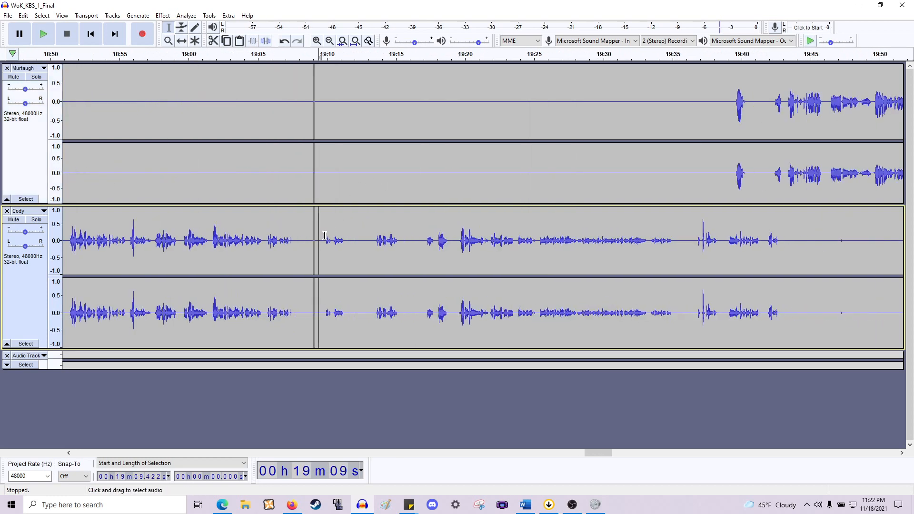
{"action": "left_click_drag", "start_coordinate": [315, 192], "coordinate": [324, 186]}
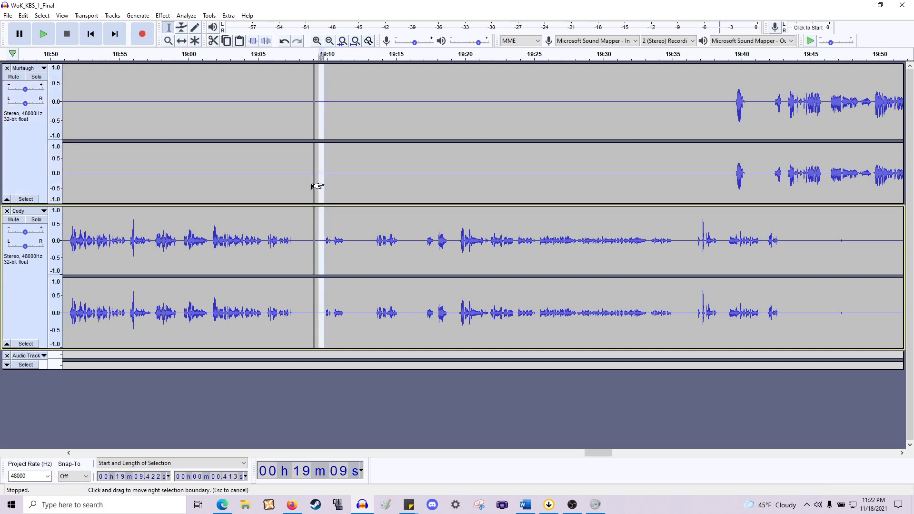
{"action": "key", "text": "Delete"}
{"action": "key", "text": "space"}
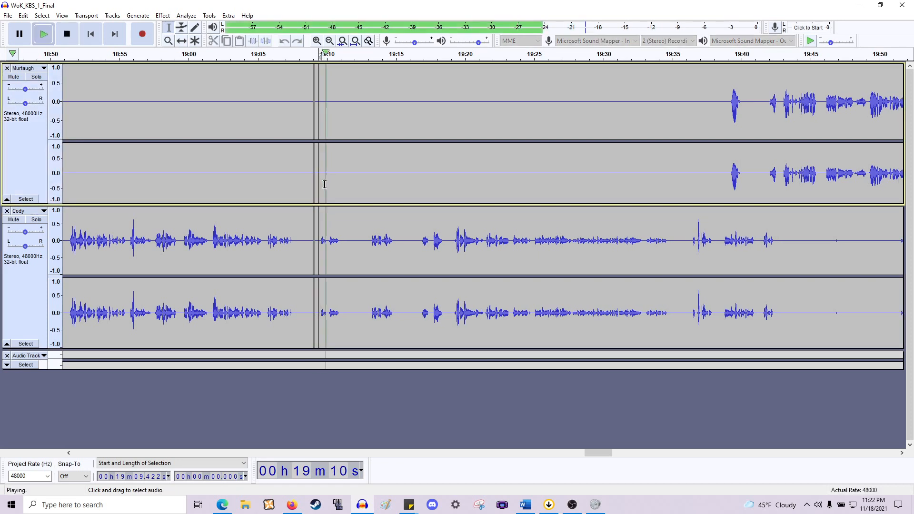
{"action": "key", "text": "space"}
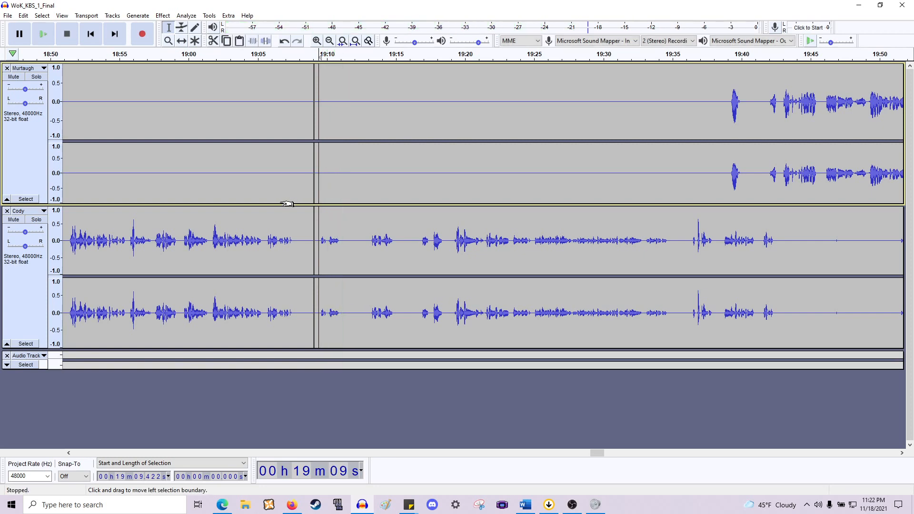
- Play back the edited stretch starting from about 18:51.2
{"action": "scroll", "coordinate": [288, 219], "scroll_direction": "up", "scroll_amount": 1}
{"action": "scroll", "coordinate": [311, 241], "scroll_direction": "left", "scroll_amount": 5}
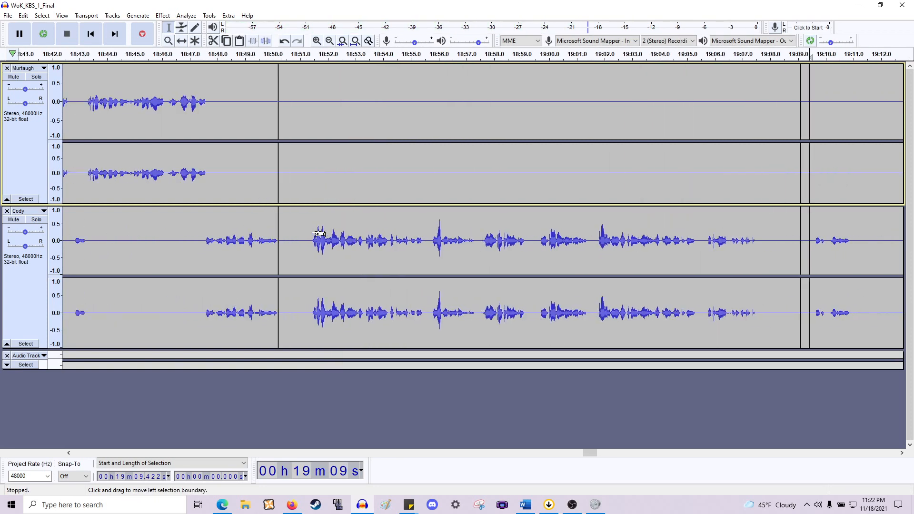
{"action": "left_click", "coordinate": [307, 240]}
{"action": "key", "text": "space"}
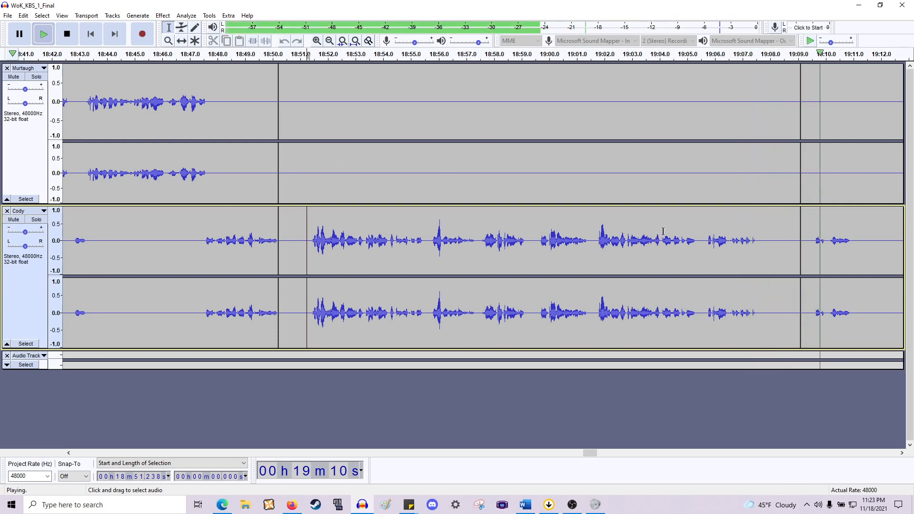
{"action": "scroll", "coordinate": [733, 240], "scroll_direction": "right", "scroll_amount": 18}
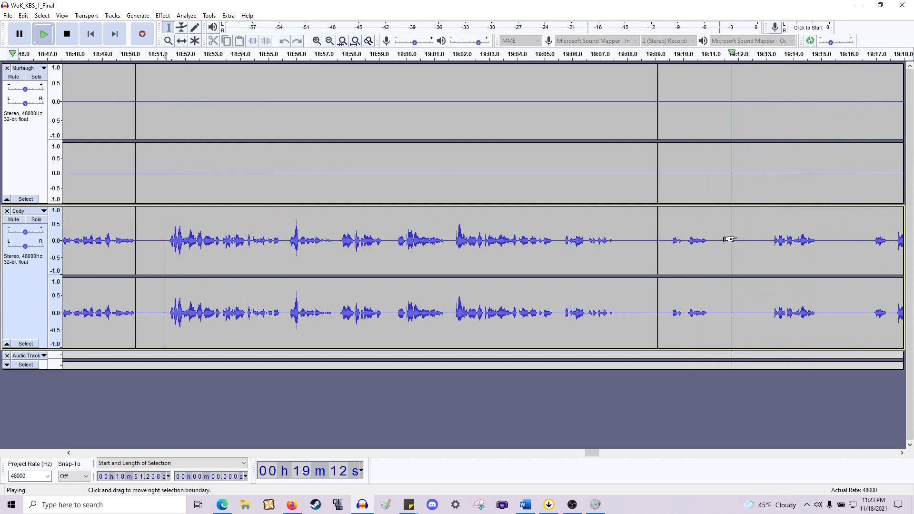
{"action": "key", "text": "space"}
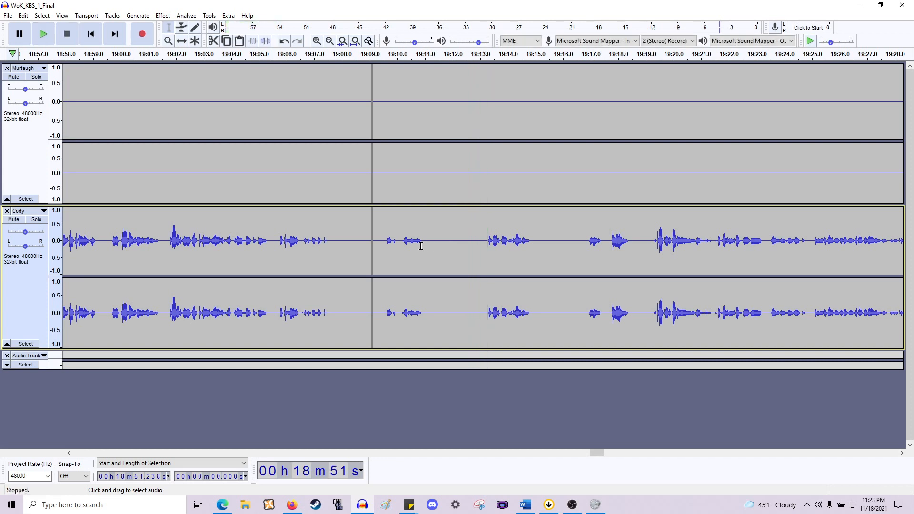
- Delete the gaps from about 19:11.0 to 19:13.2 and from about 19:12.6 to 19:14.7 across both tracks
{"action": "left_click_drag", "start_coordinate": [424, 241], "coordinate": [482, 171]}
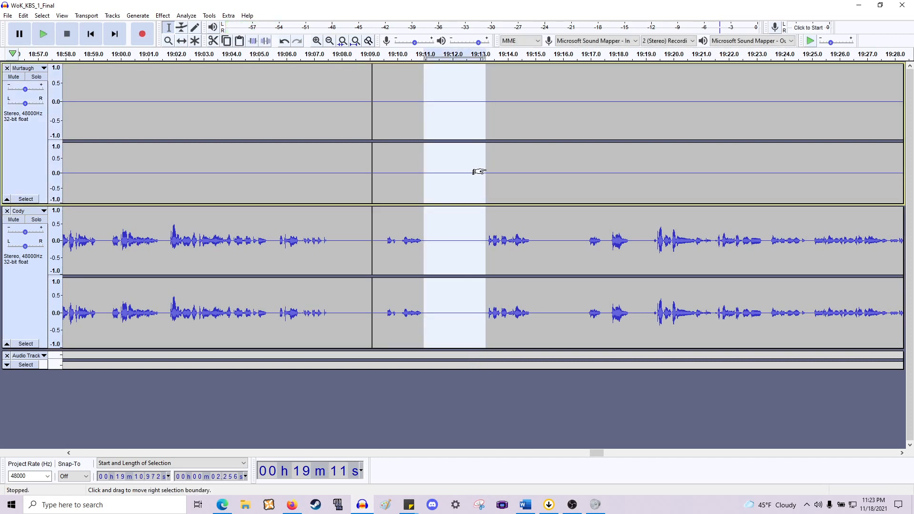
{"action": "key", "text": "Delete"}
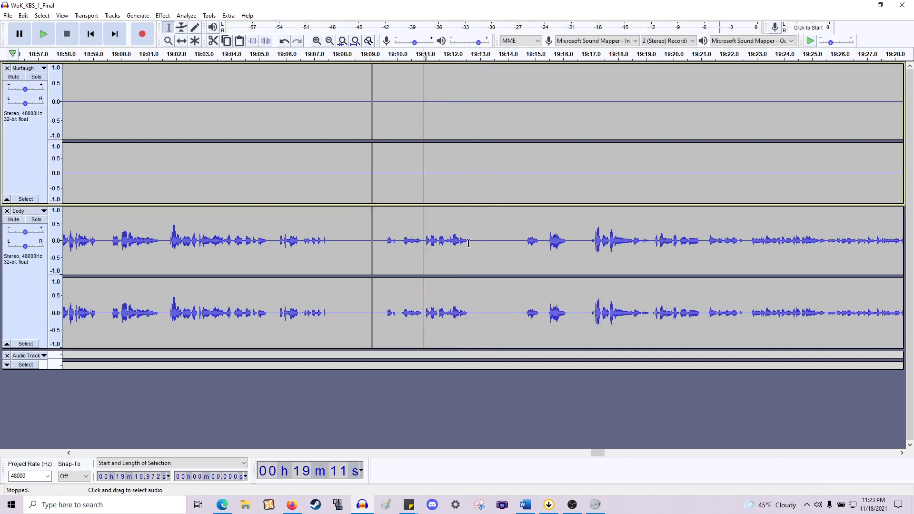
{"action": "left_click_drag", "start_coordinate": [468, 243], "coordinate": [526, 153]}
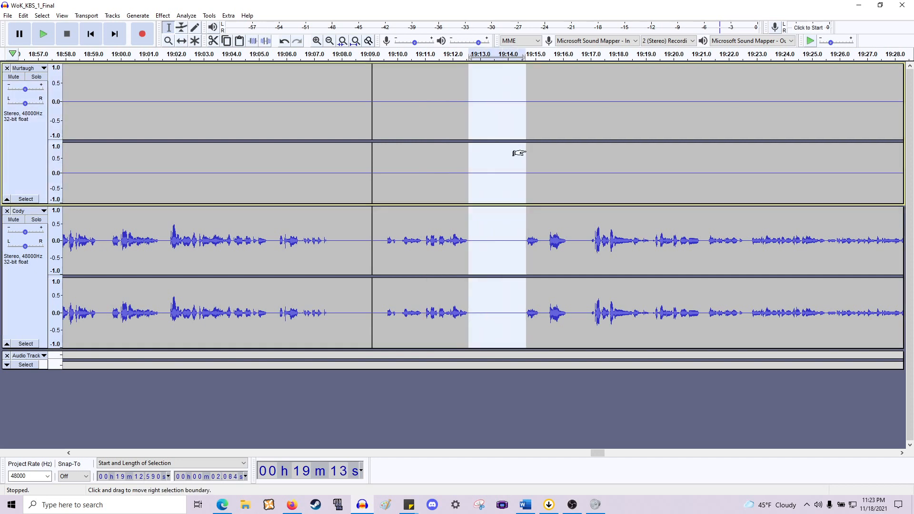
{"action": "key", "text": "Delete"}
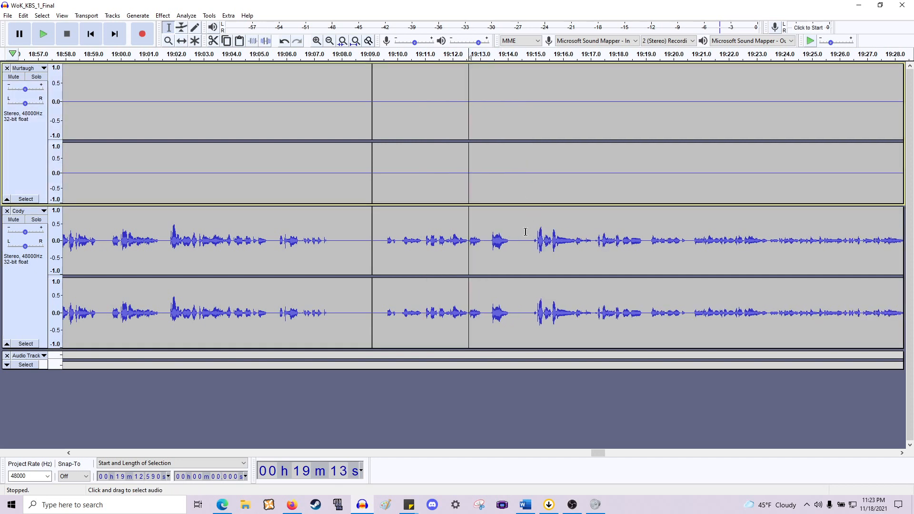
- Delete short slivers around 19:13.1 and 19:13.8 to 19:14.8 across both tracks and play back from about 19:09.6
{"action": "left_click_drag", "start_coordinate": [483, 239], "coordinate": [489, 200]}
{"action": "key", "text": "Delete"}
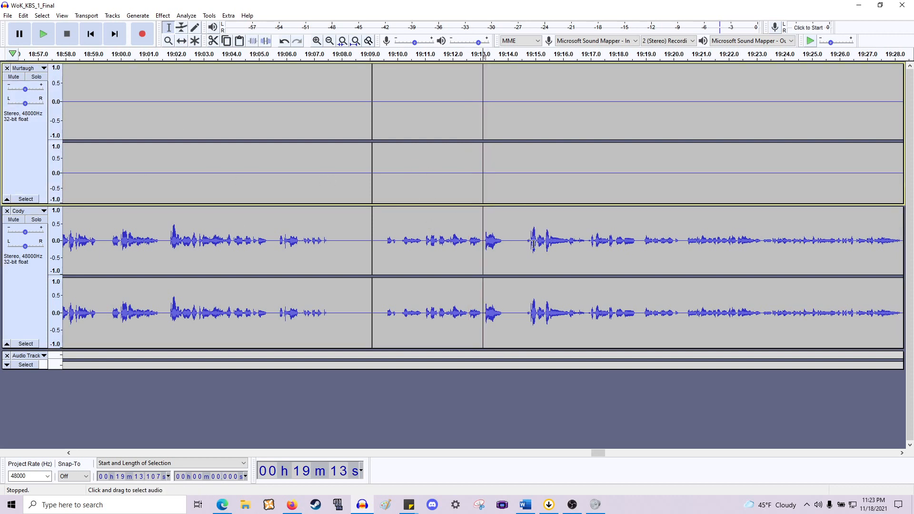
{"action": "left_click_drag", "start_coordinate": [503, 245], "coordinate": [529, 177]}
{"action": "key", "text": "Delete"}
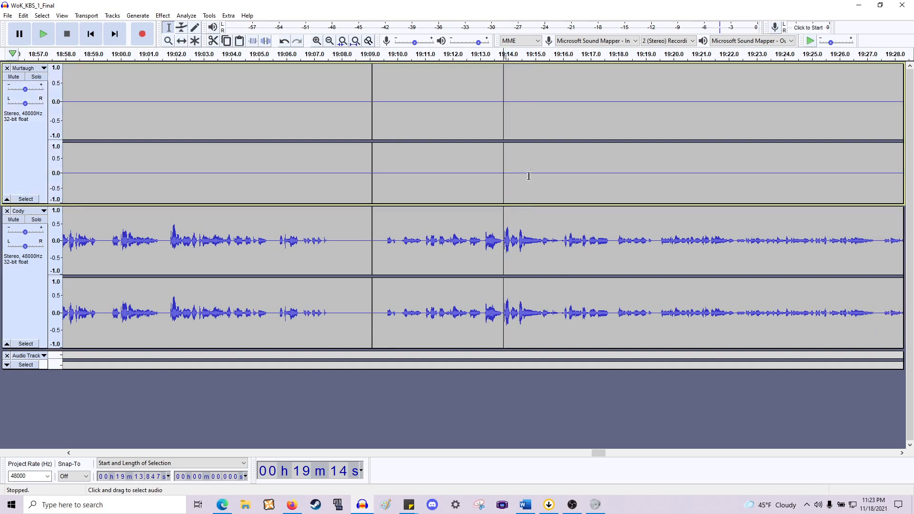
{"action": "left_click", "coordinate": [386, 250]}
{"action": "key", "text": "space"}
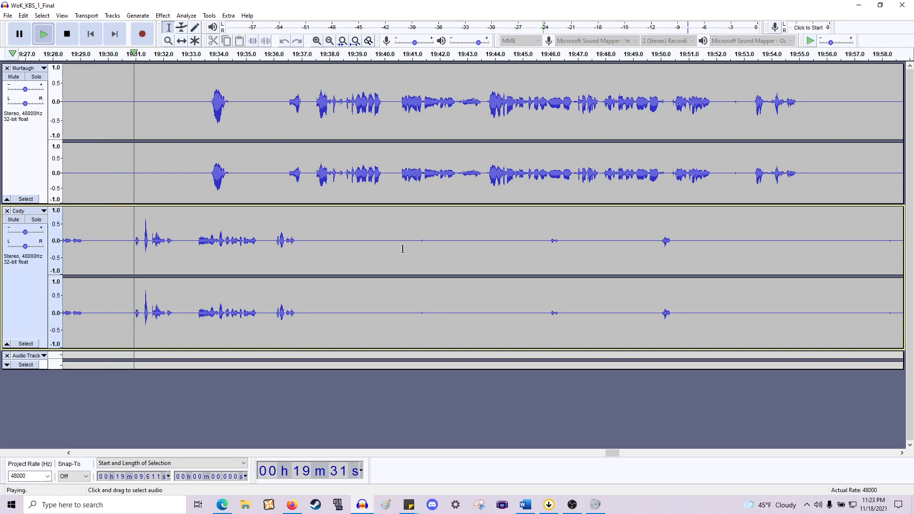
{"action": "key", "text": "space"}
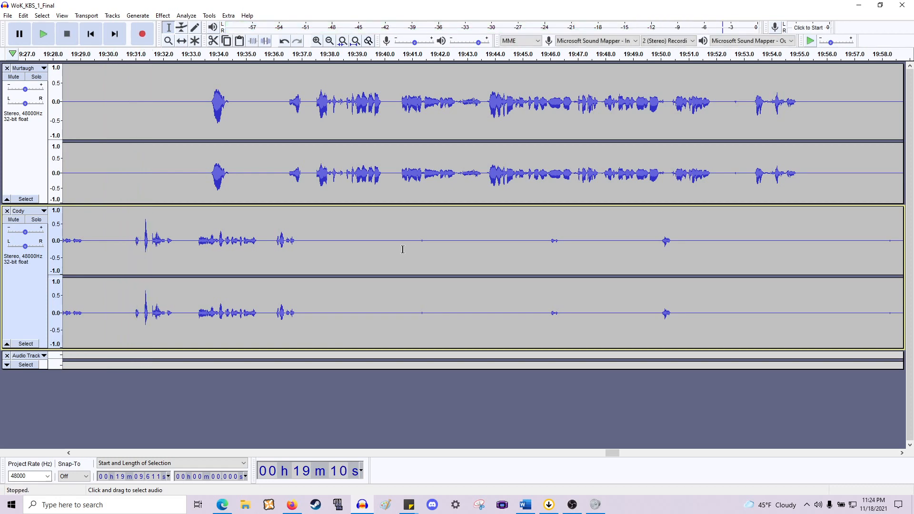
- Delete the pause from about 19:29.2 to 19:30.9 across both tracks and play back from about 19:09.6
{"action": "scroll", "coordinate": [403, 249], "scroll_direction": "left", "scroll_amount": 10}
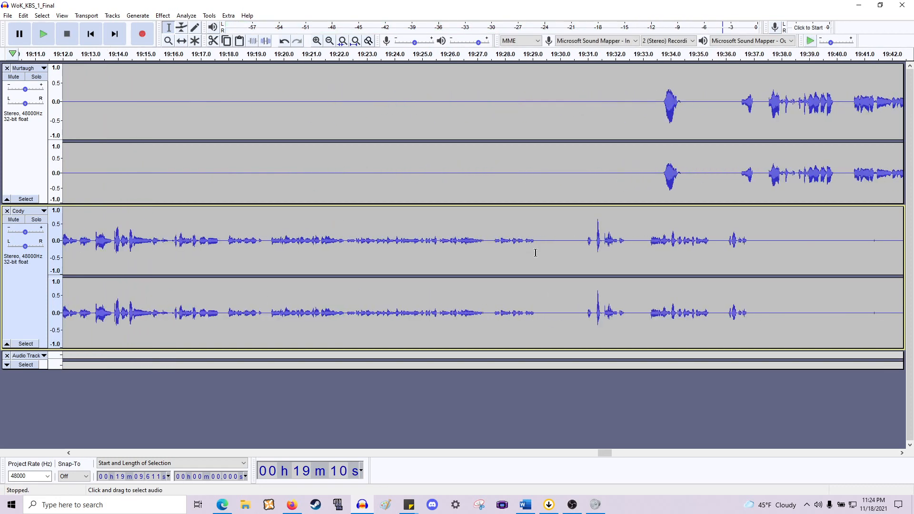
{"action": "left_click_drag", "start_coordinate": [537, 253], "coordinate": [583, 175]}
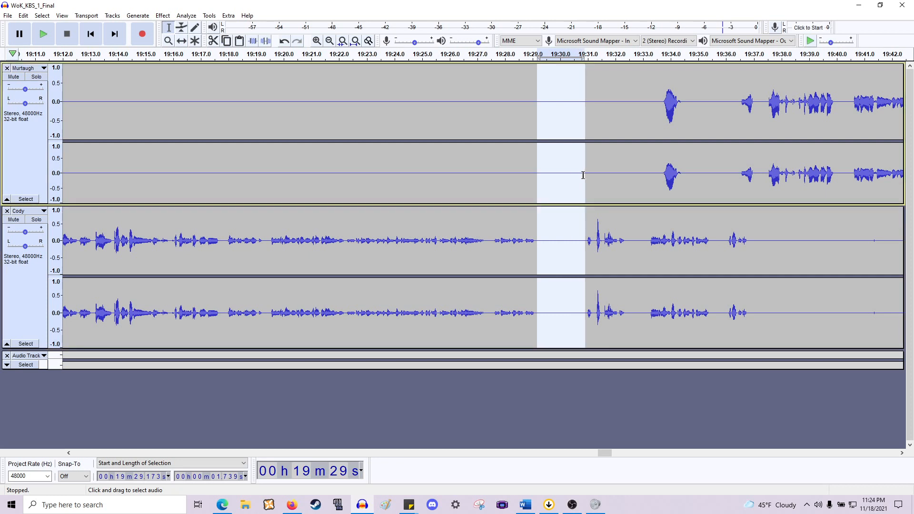
{"action": "key", "text": "Delete"}
{"action": "scroll", "coordinate": [428, 238], "scroll_direction": "left", "scroll_amount": 6}
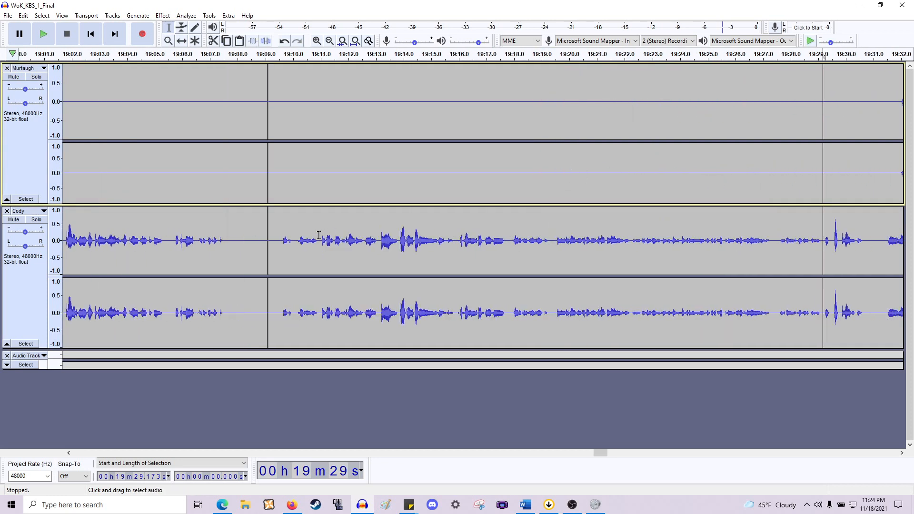
{"action": "left_click", "coordinate": [284, 241]}
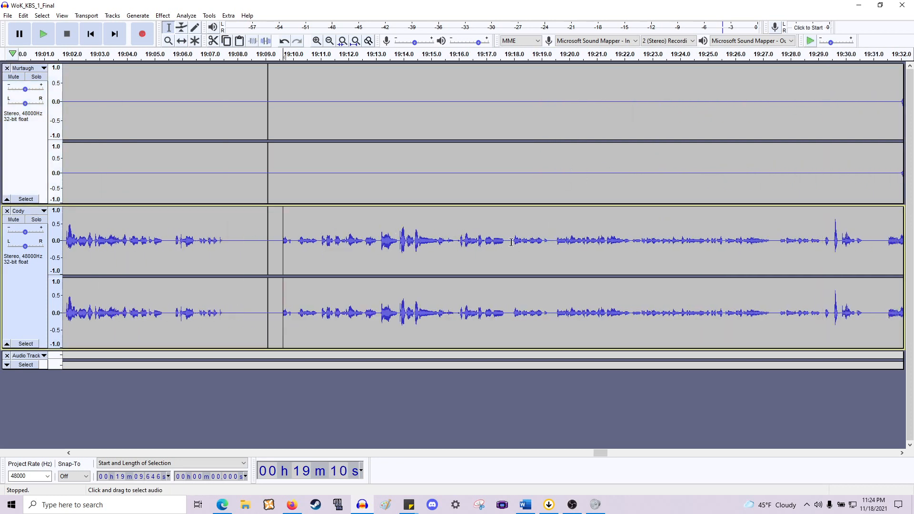
{"action": "key", "text": "space"}
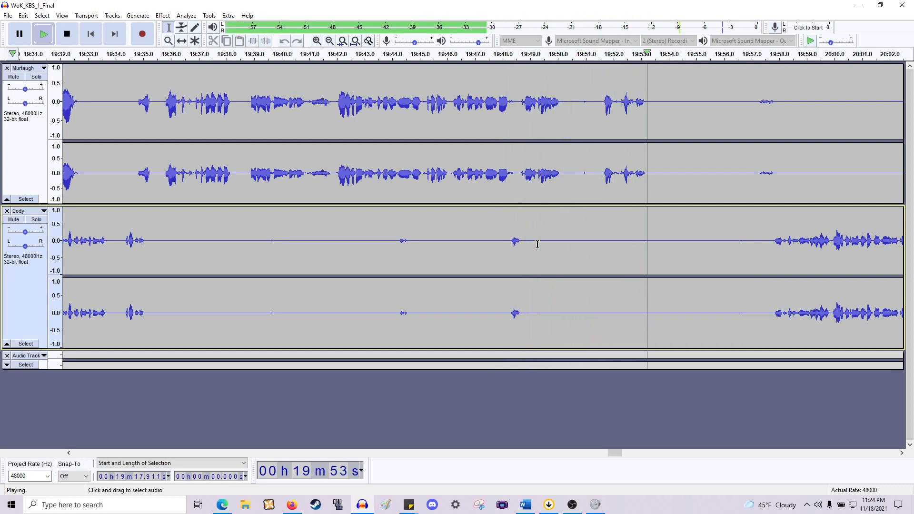
{"action": "key", "text": "space"}
- Move Murtaugh's short utterance from about 19:32.0 back to about 19:30.5 on his track
{"action": "scroll", "coordinate": [337, 88], "scroll_direction": "left", "scroll_amount": 13}
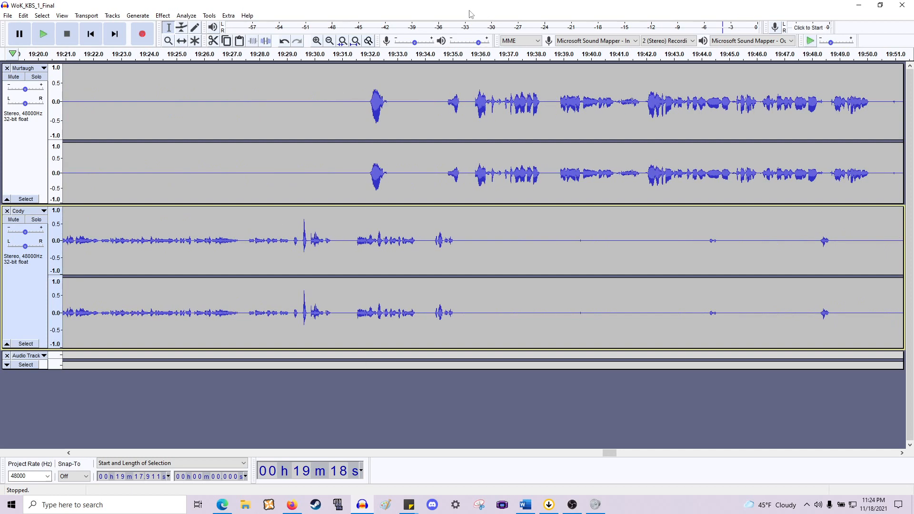
{"action": "scroll", "coordinate": [410, 210], "scroll_direction": "up", "scroll_amount": 2}
{"action": "scroll", "coordinate": [260, 189], "scroll_direction": "left", "scroll_amount": 4}
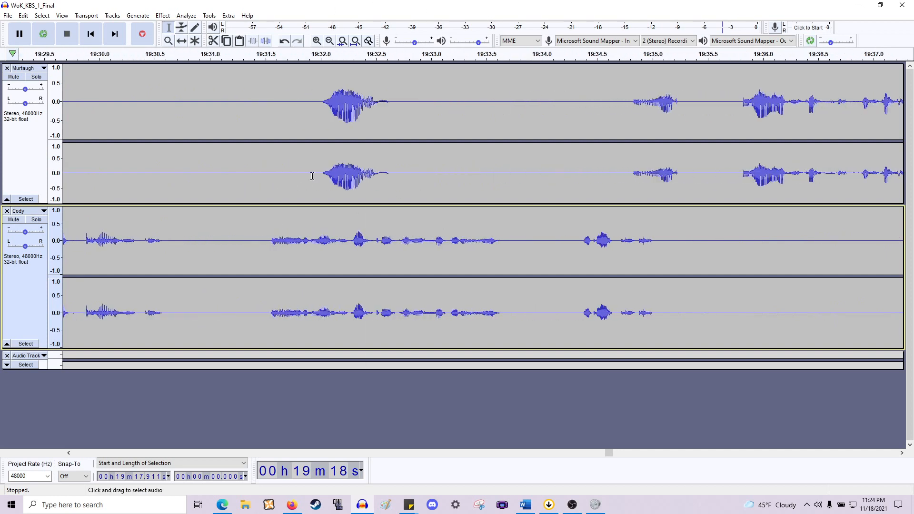
{"action": "left_click_drag", "start_coordinate": [538, 175], "coordinate": [465, 182]}
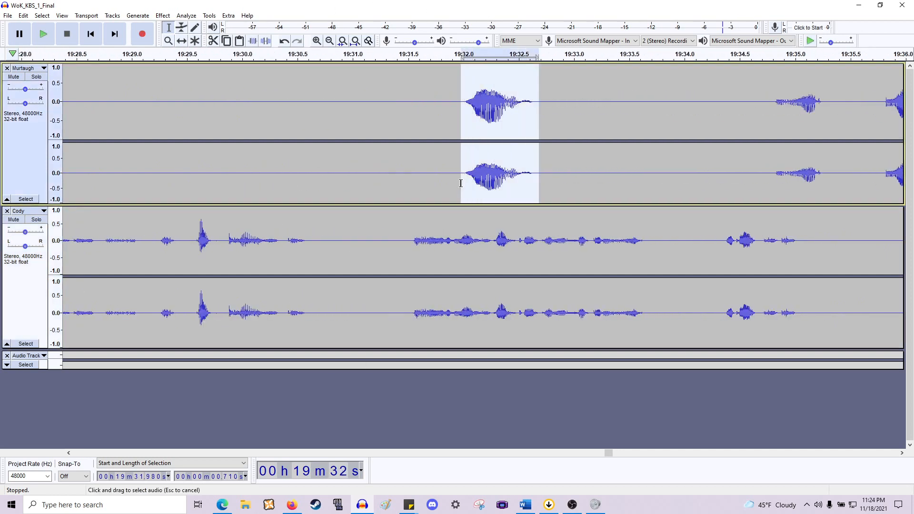
{"action": "key", "text": "Delete"}
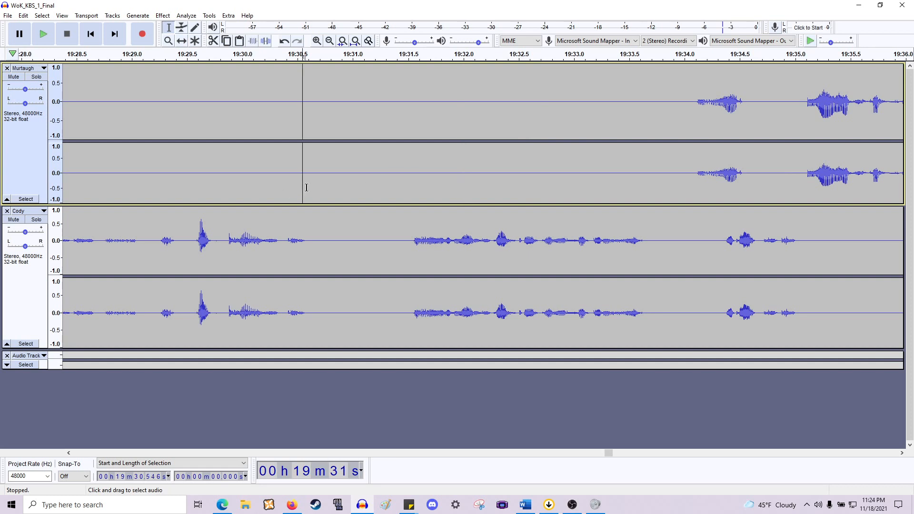
{"action": "left_click", "coordinate": [306, 187]}
{"action": "key", "text": "ctrl+v"}
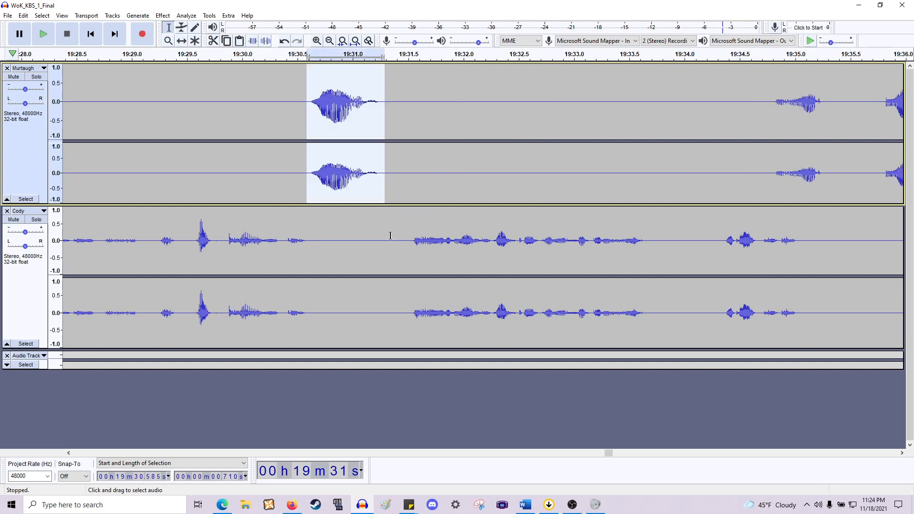
- Delete the short gap from about 19:31.3 to 19:31.5 across both tracks
{"action": "left_click_drag", "start_coordinate": [388, 243], "coordinate": [410, 174]}
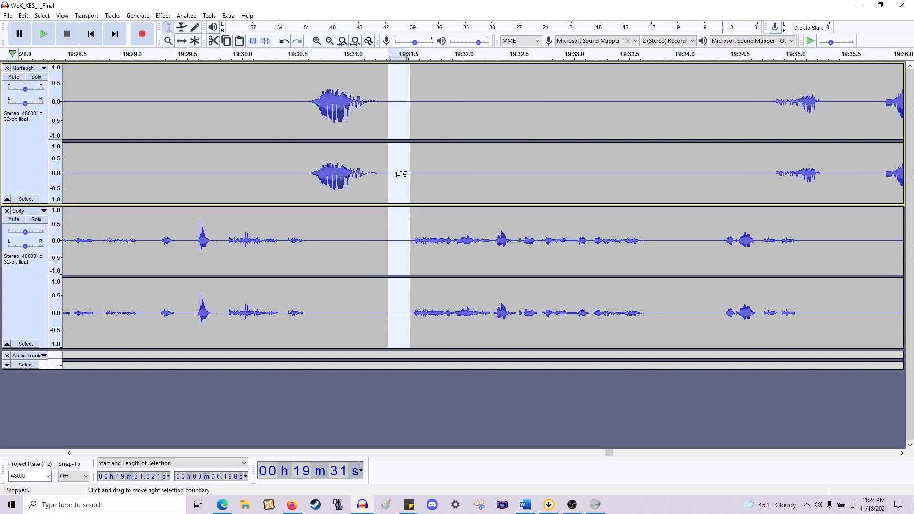
{"action": "key", "text": "Delete"}
{"action": "scroll", "coordinate": [418, 151], "scroll_direction": "right", "scroll_amount": 5}
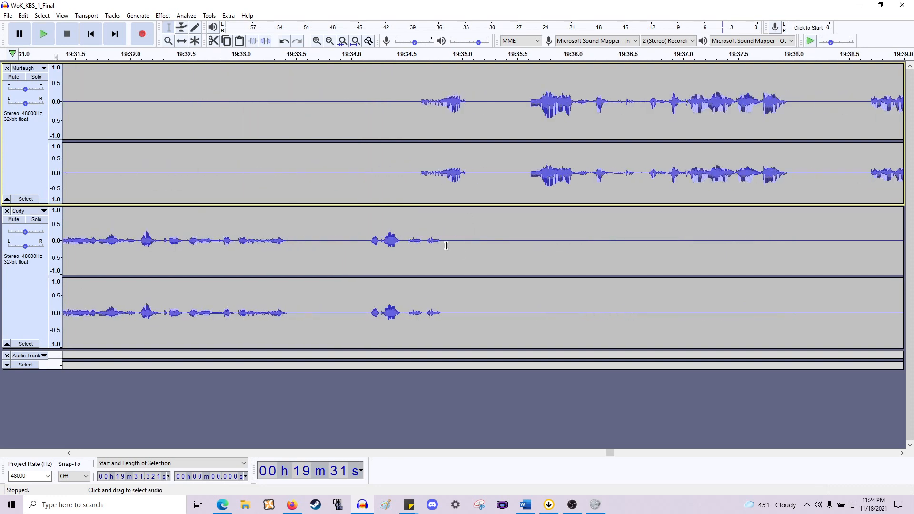
{"action": "left_click_drag", "start_coordinate": [446, 245], "coordinate": [367, 261]}
{"action": "key", "text": "Delete"}
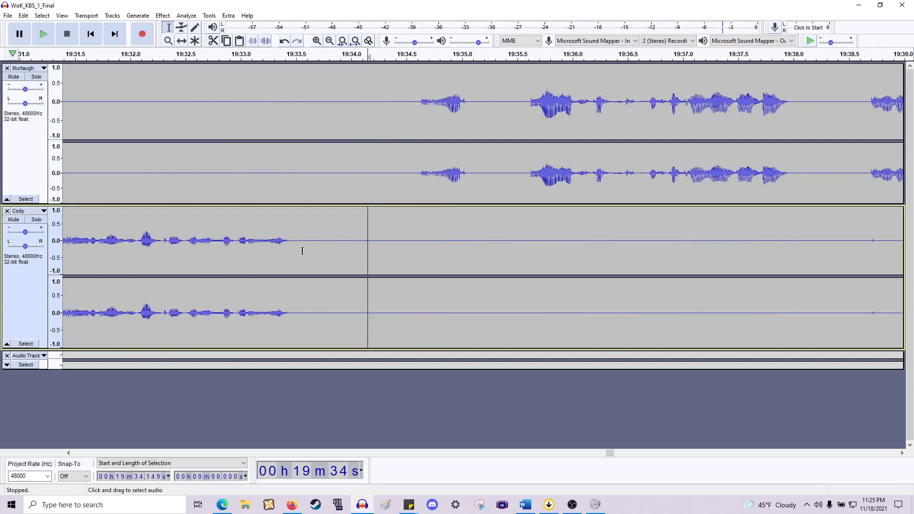
{"action": "key", "text": "ctrl+z"}
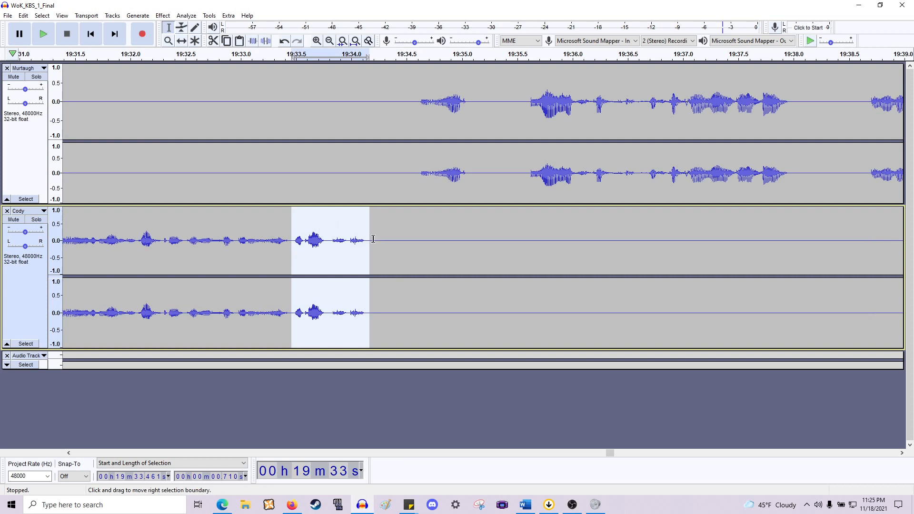
- Delete the gap from about 19:34.1 to 19:34.6 across both tracks and play back from about 19:34.1
{"action": "left_click_drag", "start_coordinate": [377, 240], "coordinate": [416, 207]}
{"action": "left_click", "coordinate": [414, 208]}
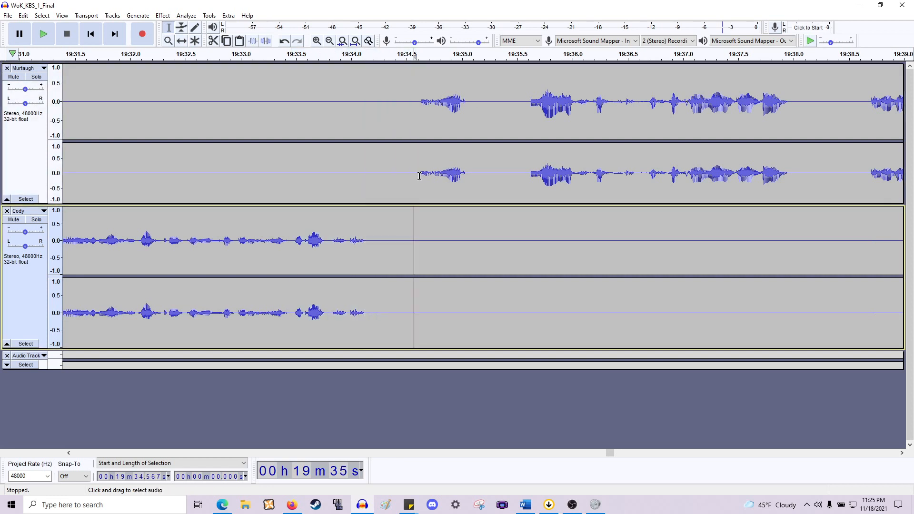
{"action": "left_click_drag", "start_coordinate": [415, 176], "coordinate": [369, 249]}
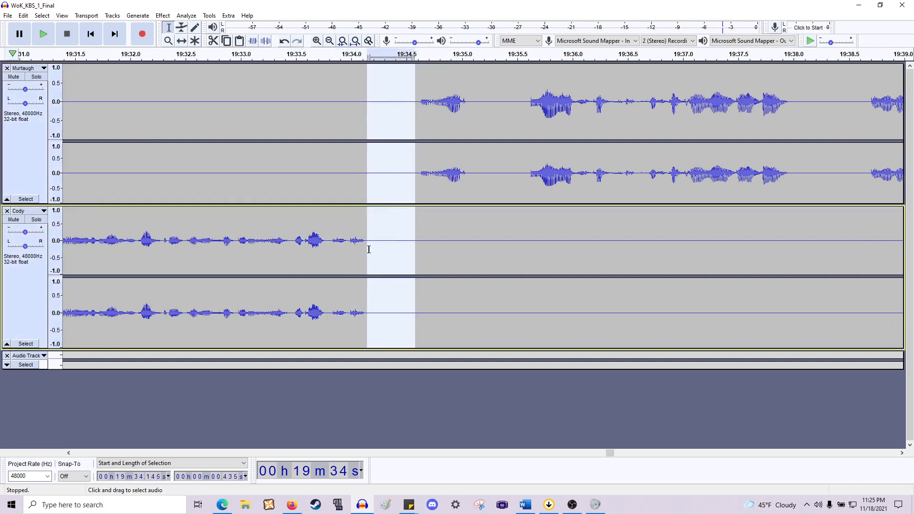
{"action": "key", "text": "Delete"}
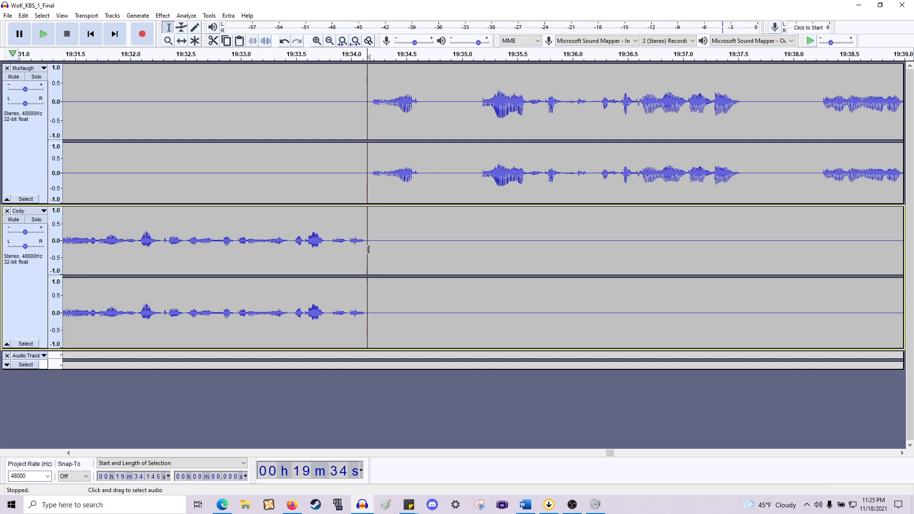
{"action": "key", "text": "space"}
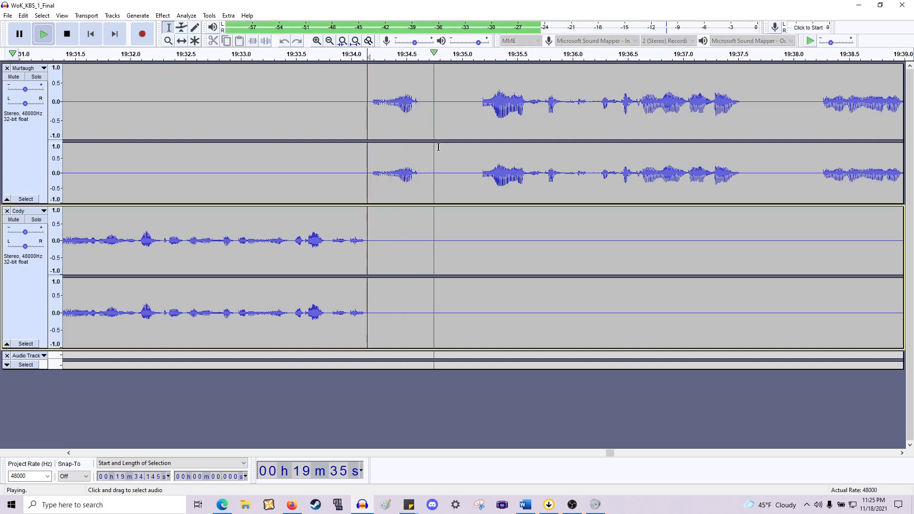
{"action": "key", "text": "space"}
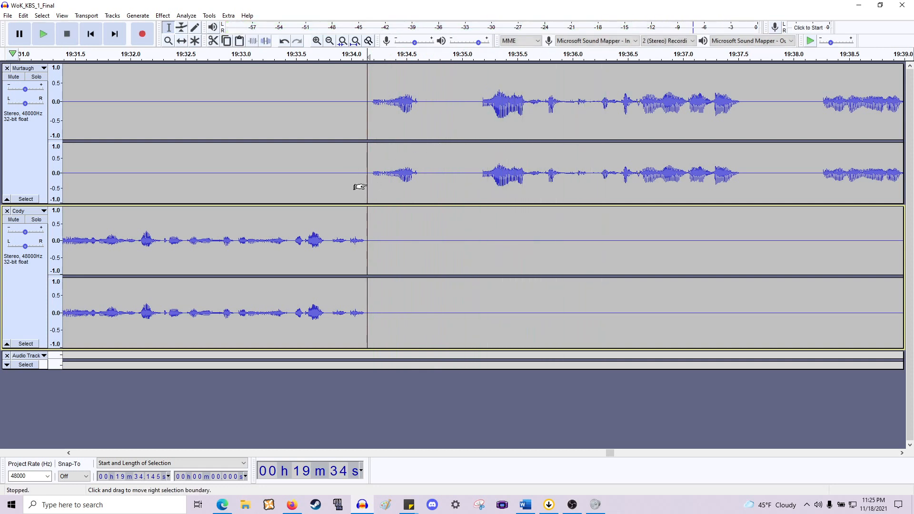
- Delete Murtaugh's pause from about 19:34.1 to 19:35.1 on his track and play back the joined lines
{"action": "left_click_drag", "start_coordinate": [367, 188], "coordinate": [480, 203]}
{"action": "key", "text": "Delete"}
{"action": "key", "text": "space"}
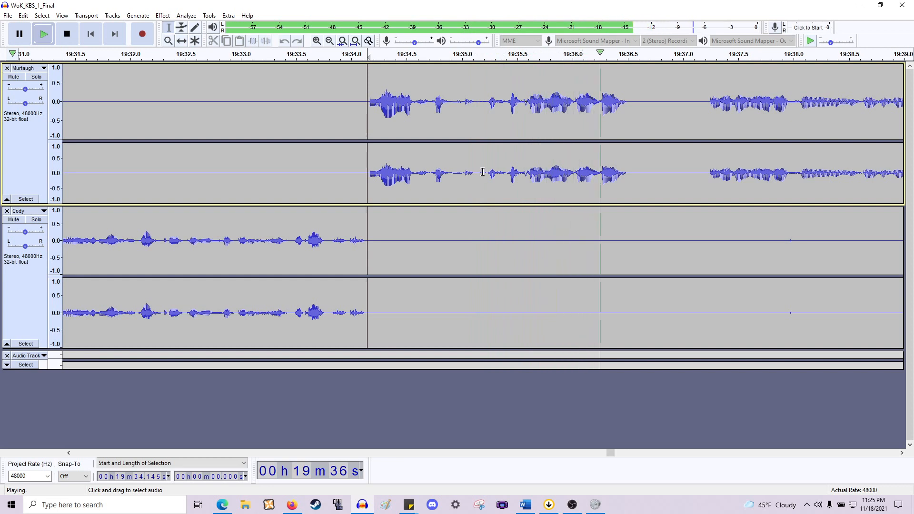
{"action": "key", "text": "space"}
{"action": "left_click", "coordinate": [400, 179]}
{"action": "key", "text": "space"}
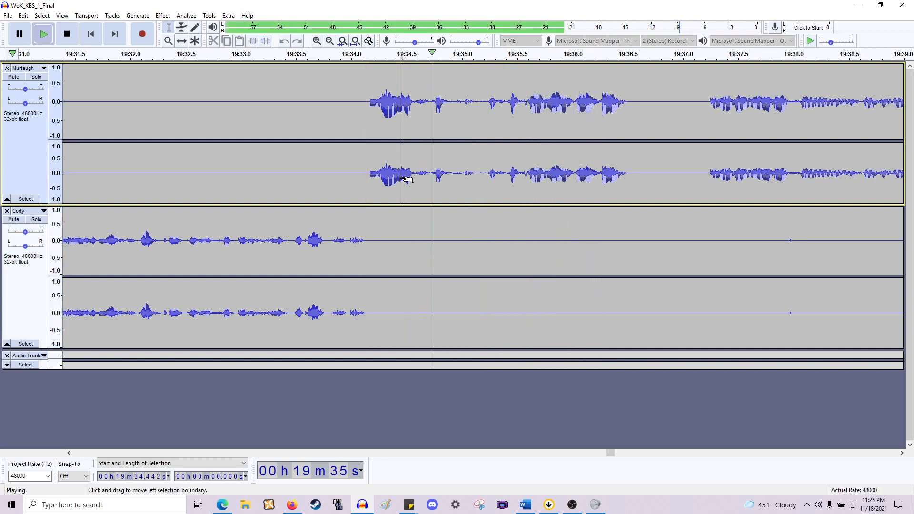
{"action": "key", "text": "space"}
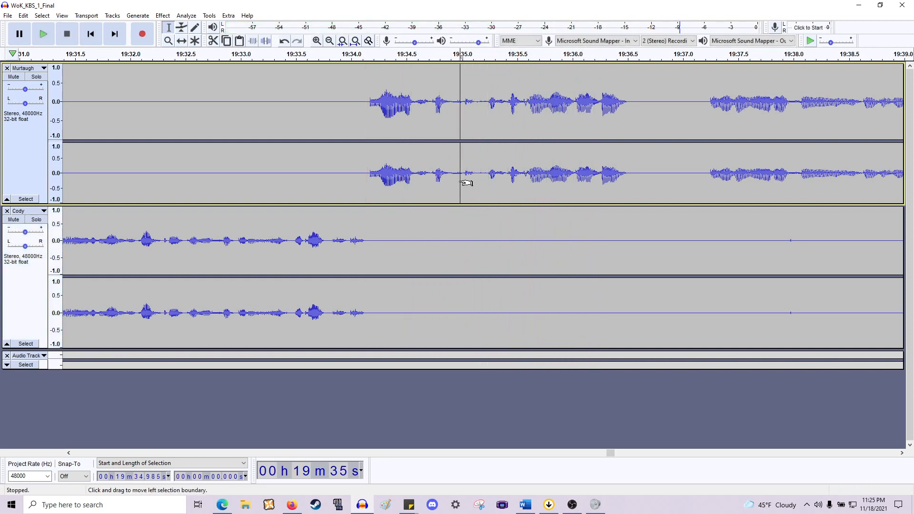
{"action": "key", "text": "space"}
{"action": "key", "text": "space"}
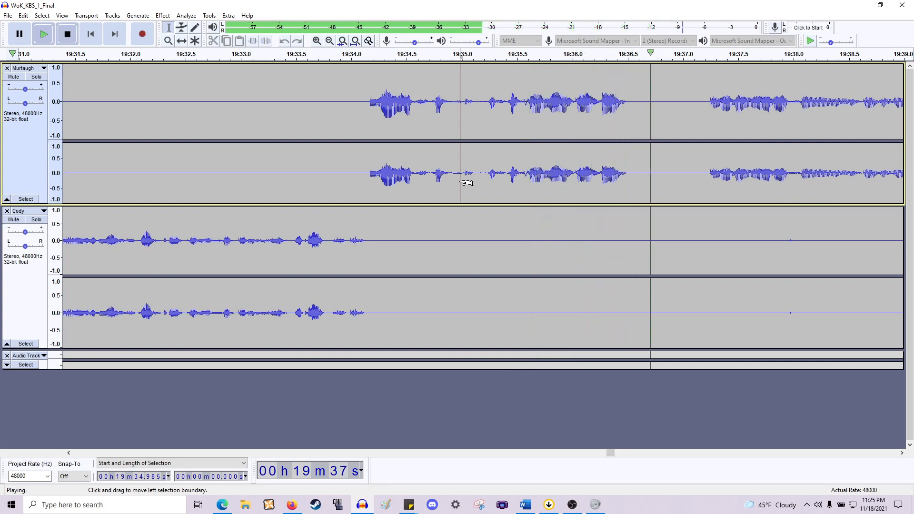
{"action": "key", "text": "space"}
{"action": "key", "text": "space"}
{"action": "left_click_drag", "start_coordinate": [462, 183], "coordinate": [546, 244]}
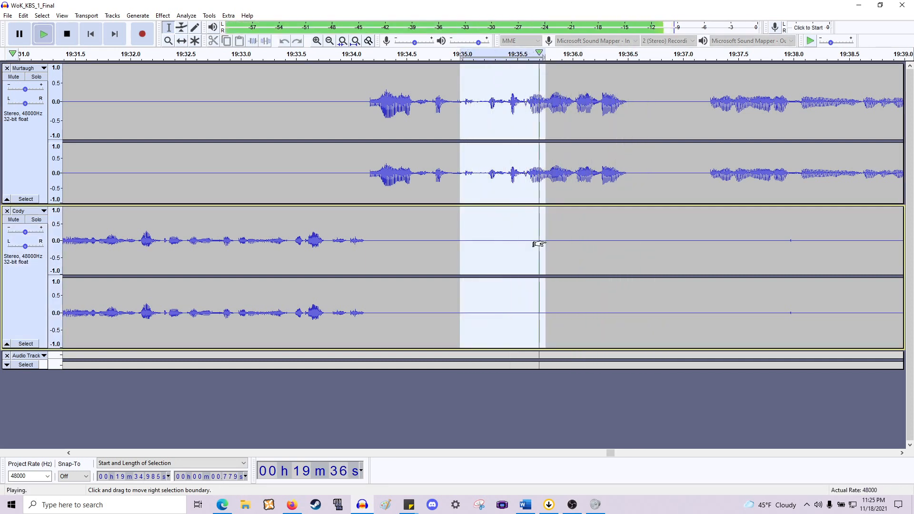
{"action": "key", "text": "Delete"}
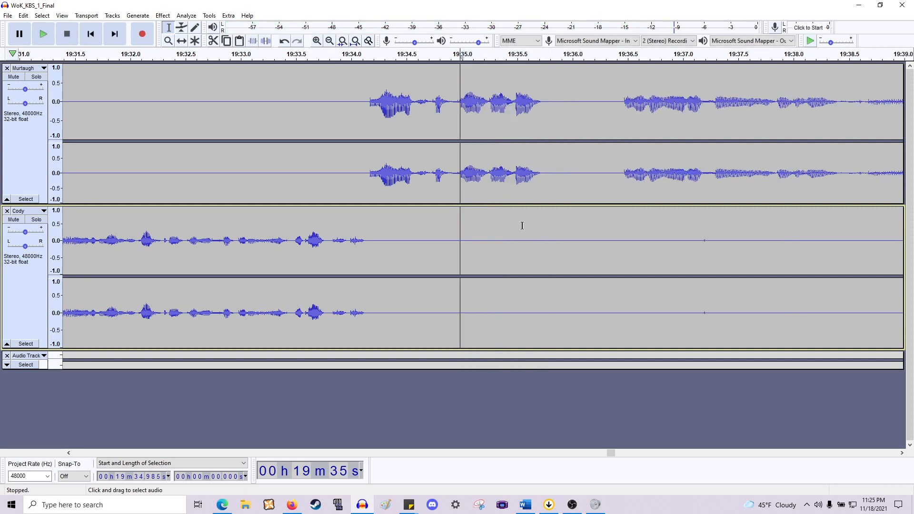
{"action": "left_click", "coordinate": [369, 163]}
{"action": "key", "text": "space"}
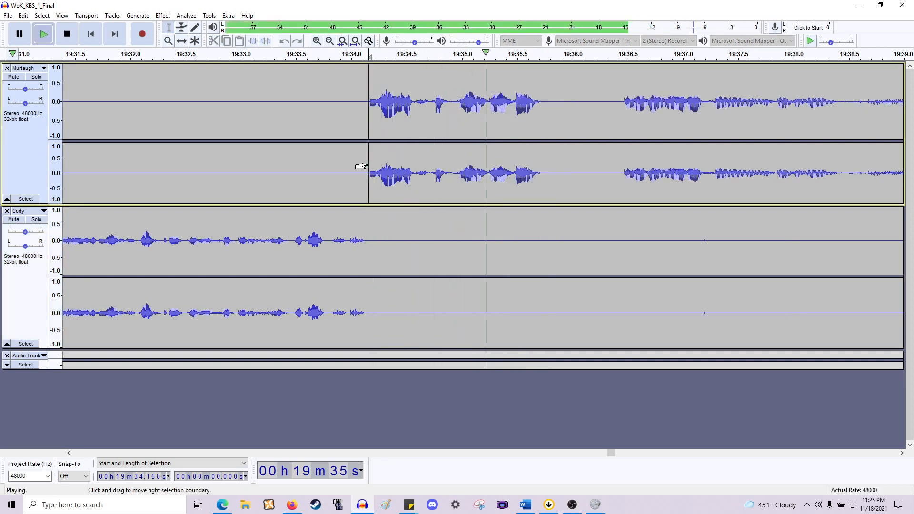
{"action": "key", "text": "space"}
{"action": "key", "text": "ctrl+z"}
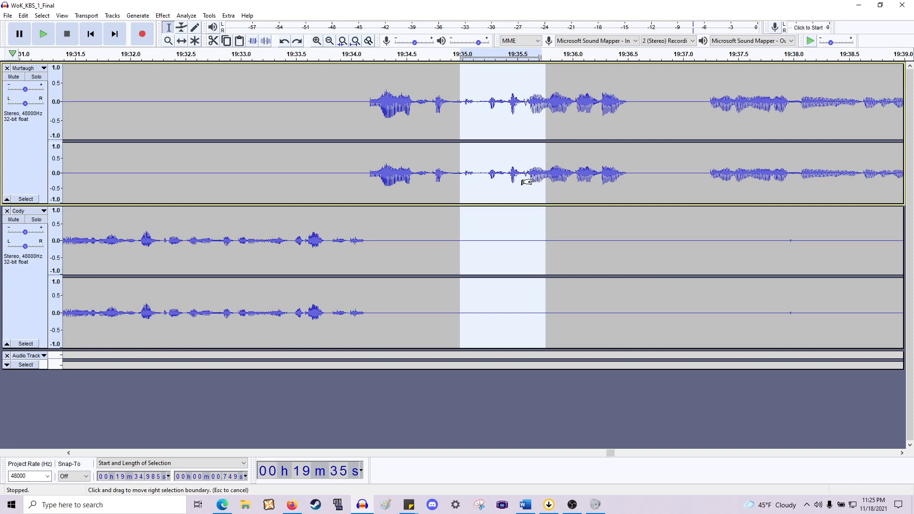
- Delete the pause from about 19:35.0 to 19:35.7 across both tracks and play back from about 19:34.1
{"action": "left_click_drag", "start_coordinate": [530, 182], "coordinate": [526, 185]}
{"action": "key", "text": "Delete"}
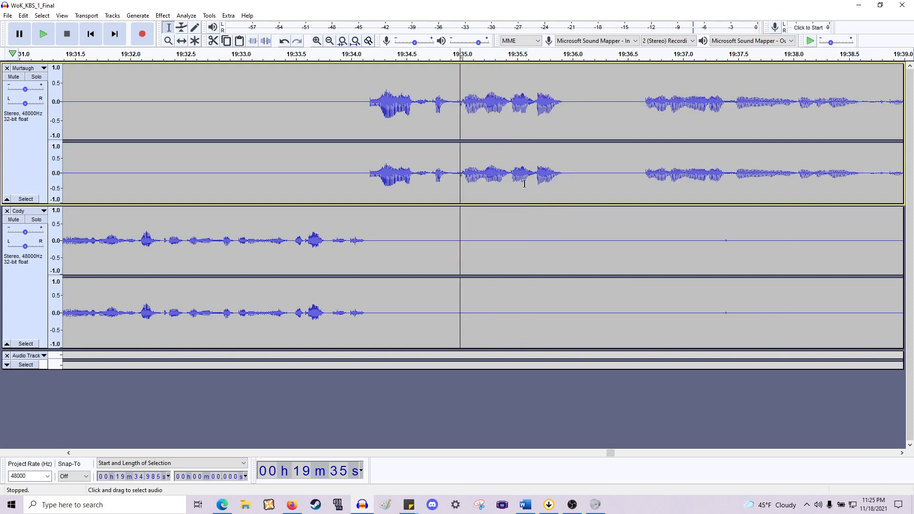
{"action": "left_click", "coordinate": [360, 151]}
{"action": "key", "text": "space"}
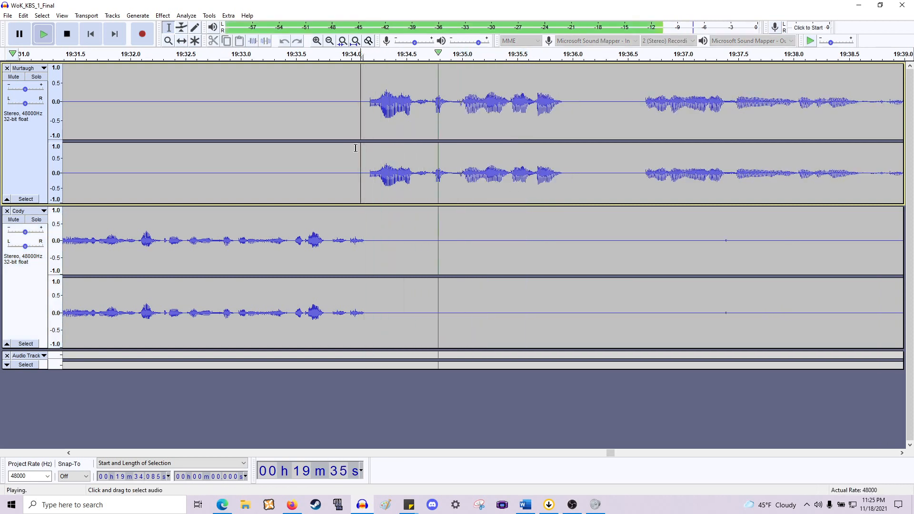
- Delete the gap from about 19:36.0 to 19:36.6 across both tracks and play it back
{"action": "scroll", "coordinate": [424, 167], "scroll_direction": "right", "scroll_amount": 6}
{"action": "key", "text": "space"}
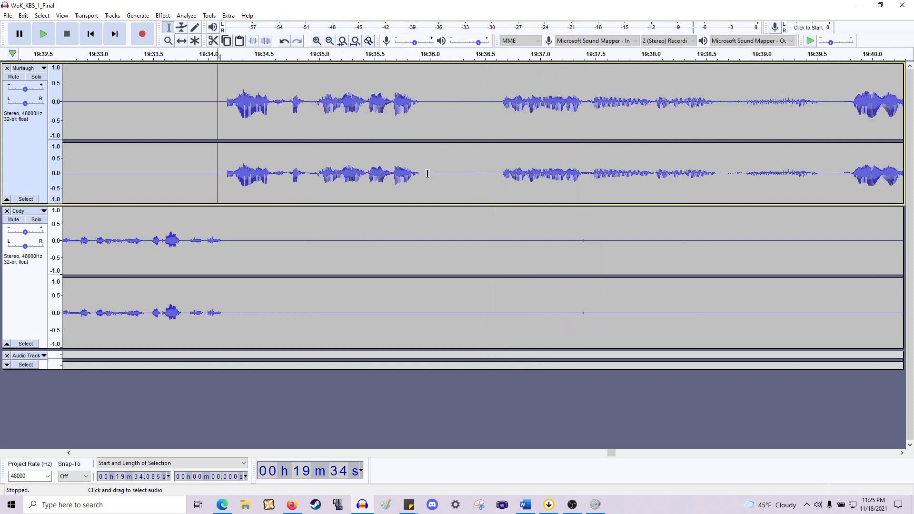
{"action": "left_click_drag", "start_coordinate": [425, 174], "coordinate": [497, 260]}
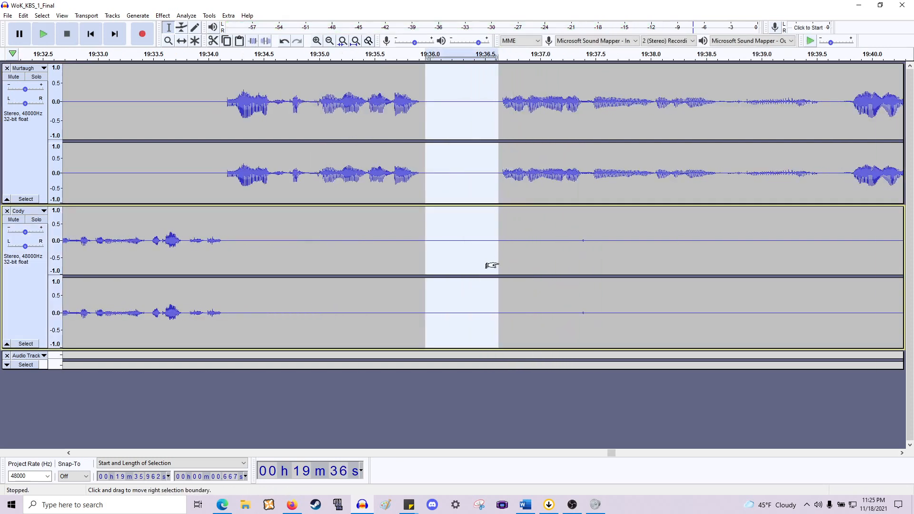
{"action": "key", "text": "Delete"}
{"action": "key", "text": "space"}
{"action": "scroll", "coordinate": [492, 265], "scroll_direction": "right", "scroll_amount": 12}
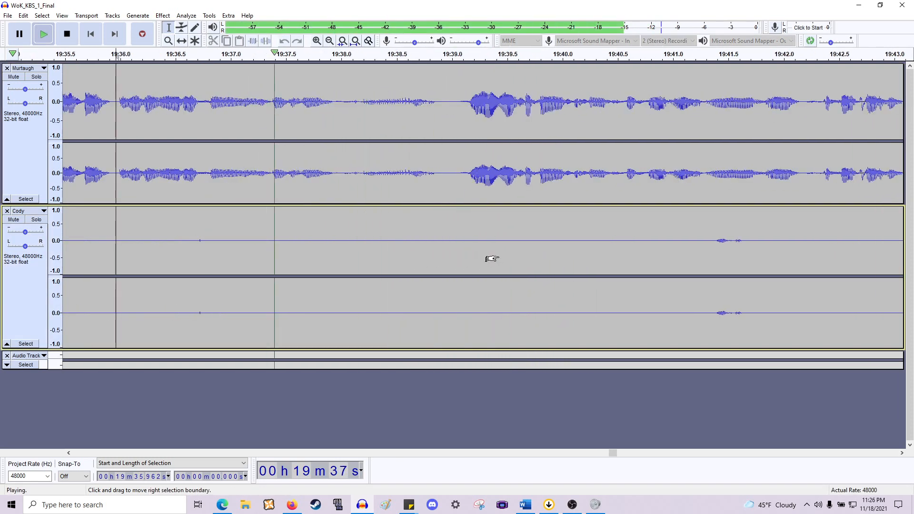
{"action": "key", "text": "space"}
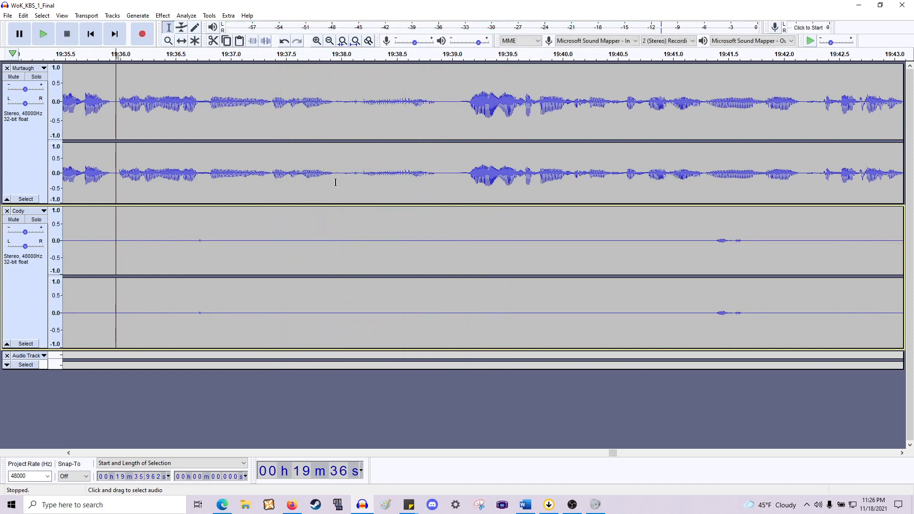
- Delete the pause from about 19:38.0 to 19:39.1 across both tracks and play back from there
{"action": "left_click", "coordinate": [332, 183]}
{"action": "left_click_drag", "start_coordinate": [336, 180], "coordinate": [459, 281]}
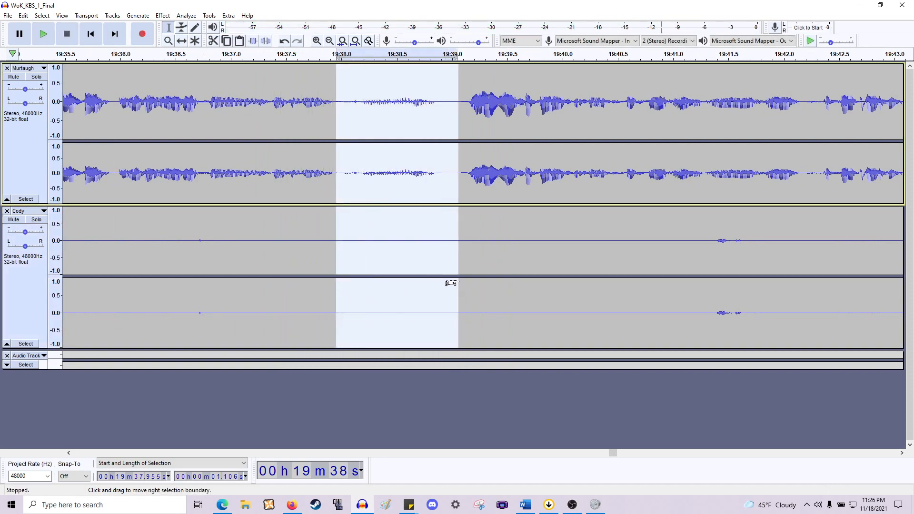
{"action": "key", "text": "Delete"}
{"action": "key", "text": "space"}
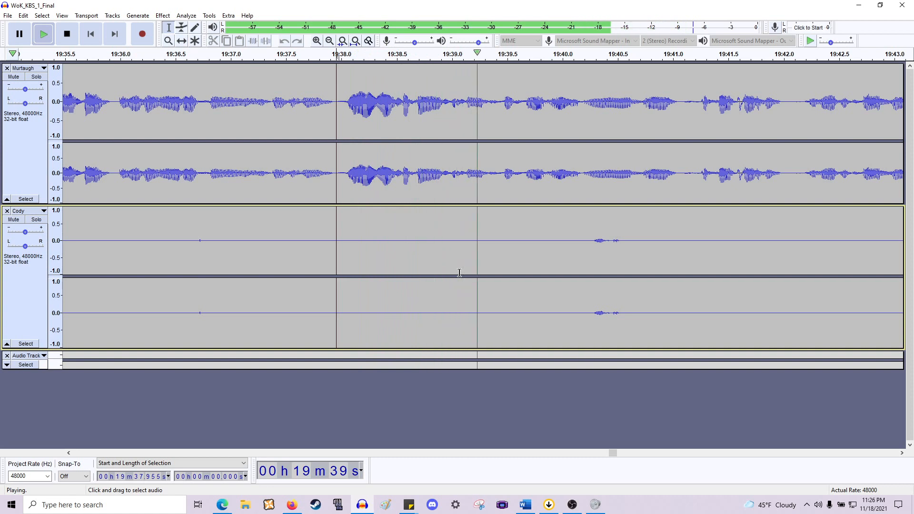
{"action": "key", "text": "space"}
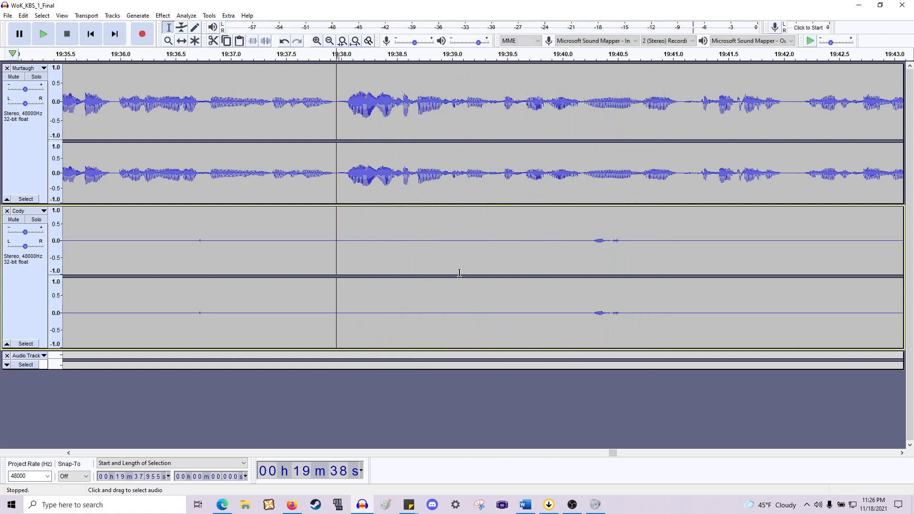
- Clear the stray noise on Cody's track between about 19:40.2 and 19:40.7
{"action": "scroll", "coordinate": [449, 273], "scroll_direction": "right", "scroll_amount": 5}
{"action": "left_click_drag", "start_coordinate": [394, 234], "coordinate": [448, 248]}
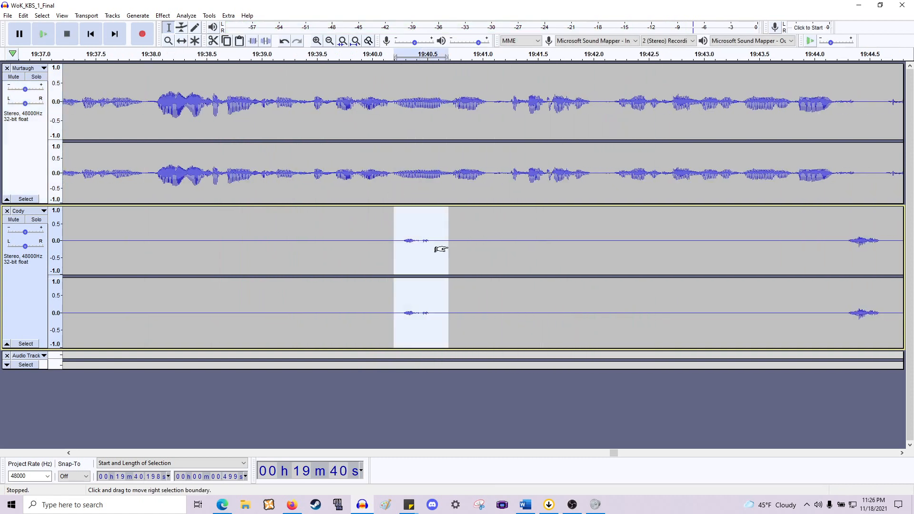
{"action": "left_click", "coordinate": [393, 174]}
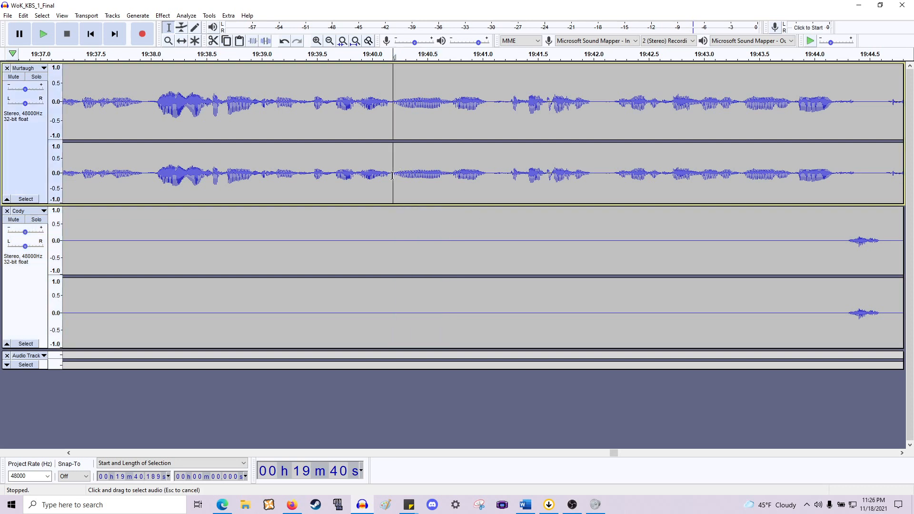
- Delete the pause from about 19:40.2 to 19:40.7 across both tracks and play back from about 19:40.2
{"action": "key", "text": "space"}
{"action": "key", "text": "space"}
{"action": "left_click_drag", "start_coordinate": [394, 175], "coordinate": [445, 271]}
{"action": "key", "text": "space"}
{"action": "key", "text": "Delete"}
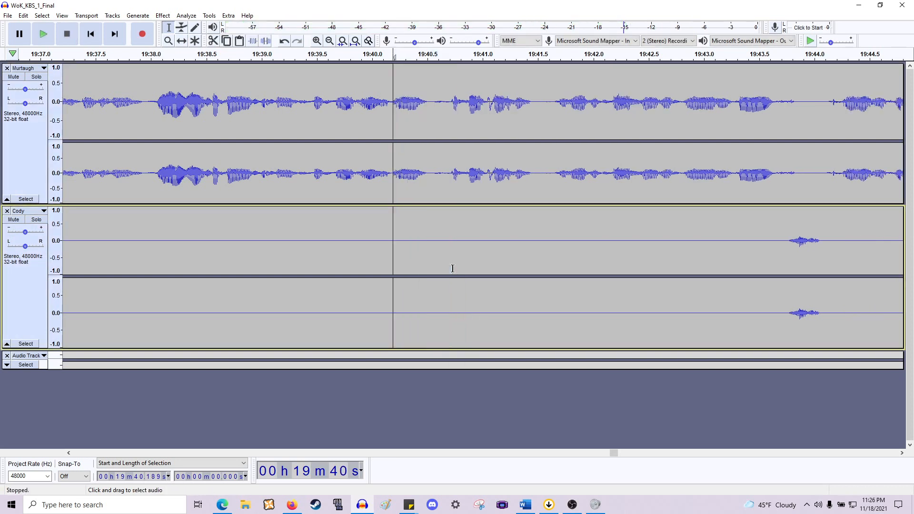
{"action": "key", "text": "space"}
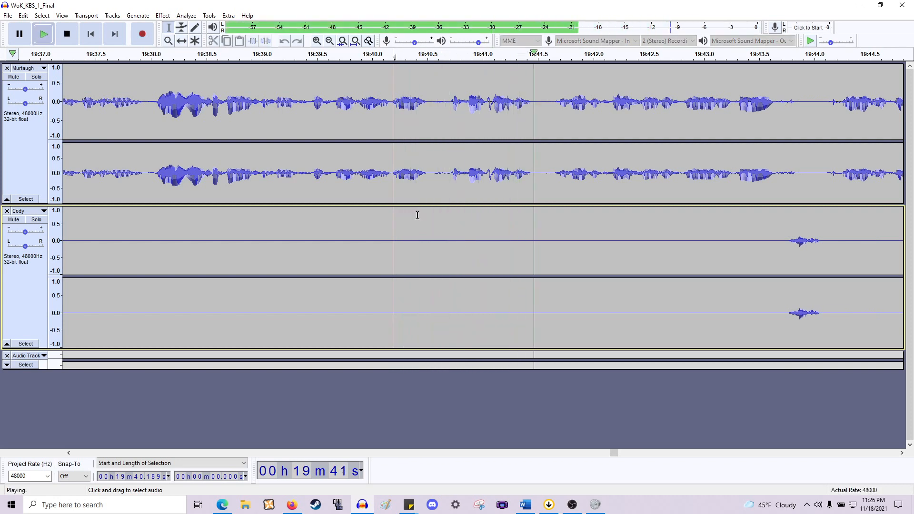
- Delete another half second from about 19:40.2 to 19:40.7 across both tracks and play it back
{"action": "key", "text": "space"}
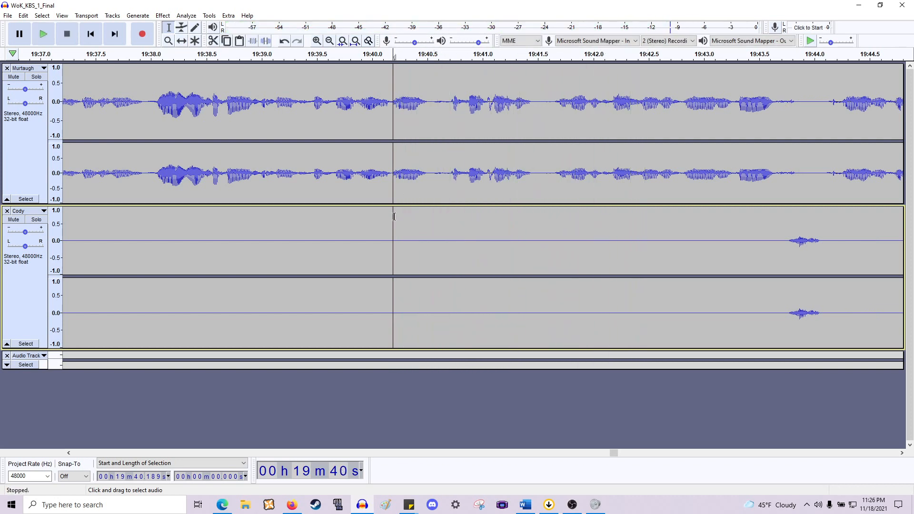
{"action": "left_click_drag", "start_coordinate": [393, 220], "coordinate": [449, 232]}
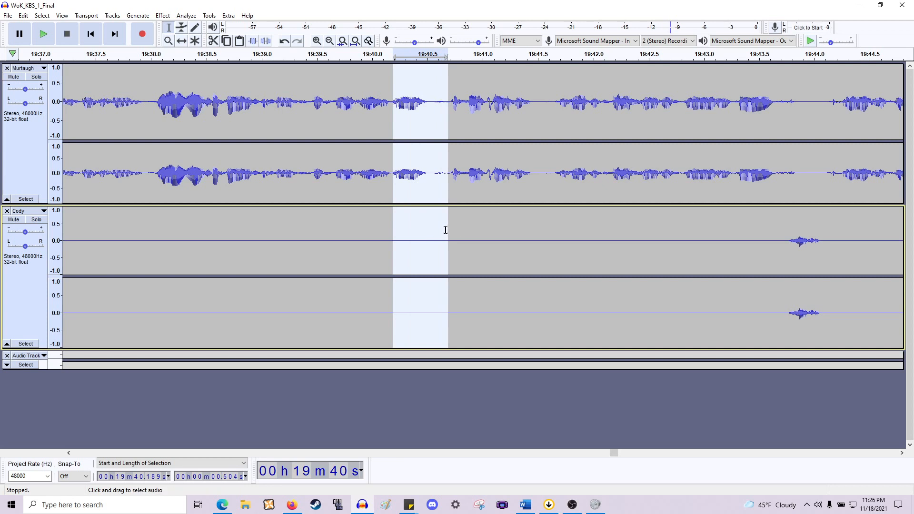
{"action": "key", "text": "Delete"}
{"action": "key", "text": "space"}
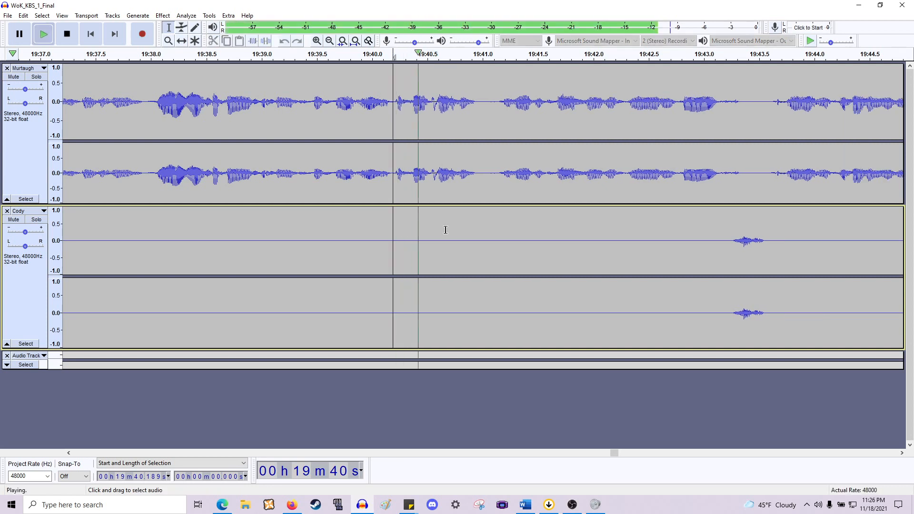
{"action": "key", "text": "space"}
- Delete the pause from about 19:40.8 to 19:41.2 across both tracks and play back from about 19:40.0
{"action": "left_click", "coordinate": [478, 180]}
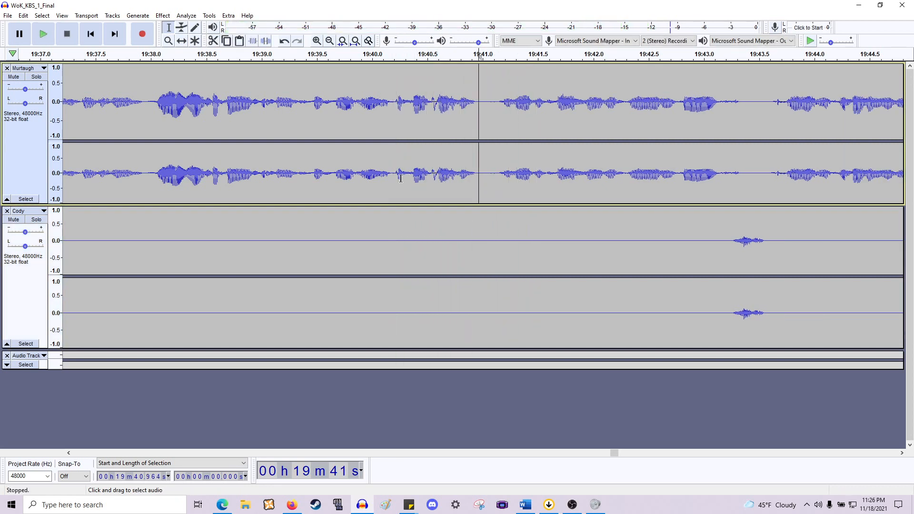
{"action": "key", "text": "space"}
{"action": "key", "text": "space"}
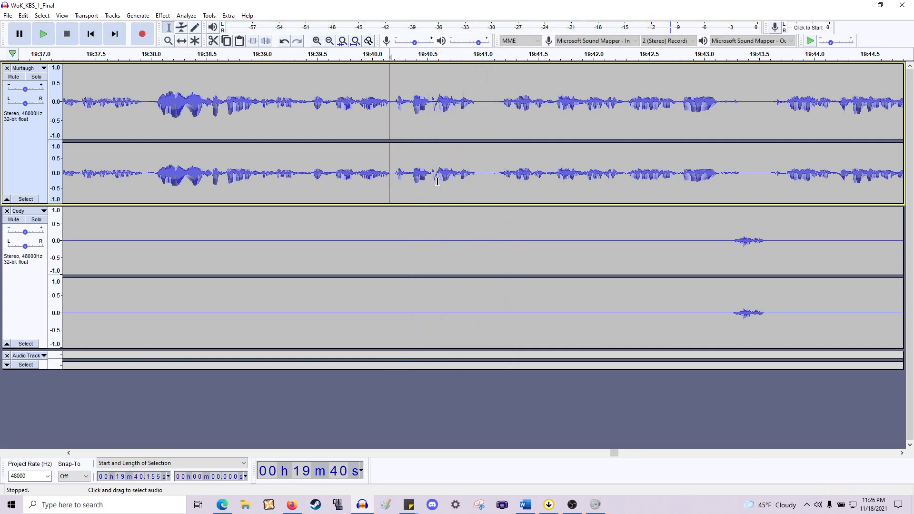
{"action": "left_click", "coordinate": [462, 180]}
{"action": "key", "text": "space"}
{"action": "key", "text": "space"}
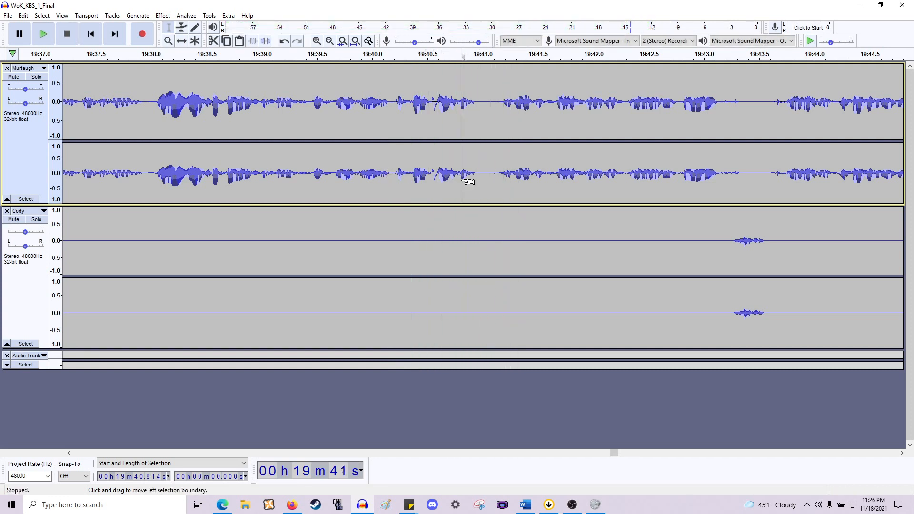
{"action": "left_click_drag", "start_coordinate": [460, 181], "coordinate": [504, 254]}
{"action": "key", "text": "Delete"}
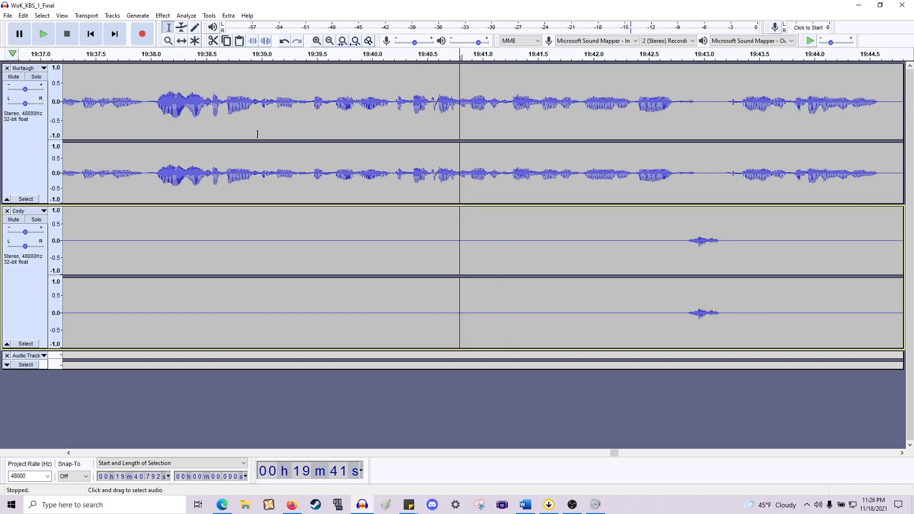
{"action": "left_click", "coordinate": [353, 182]}
{"action": "key", "text": "space"}
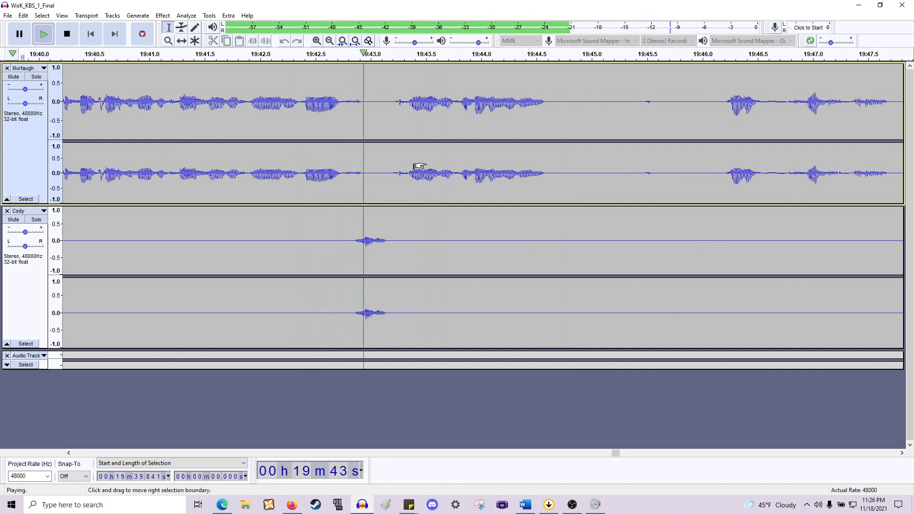
{"action": "key", "text": "space"}
- Delete the short gap from about 19:42.7 to 19:42.9 across both tracks and play on from there
{"action": "left_click_drag", "start_coordinate": [340, 176], "coordinate": [409, 181]}
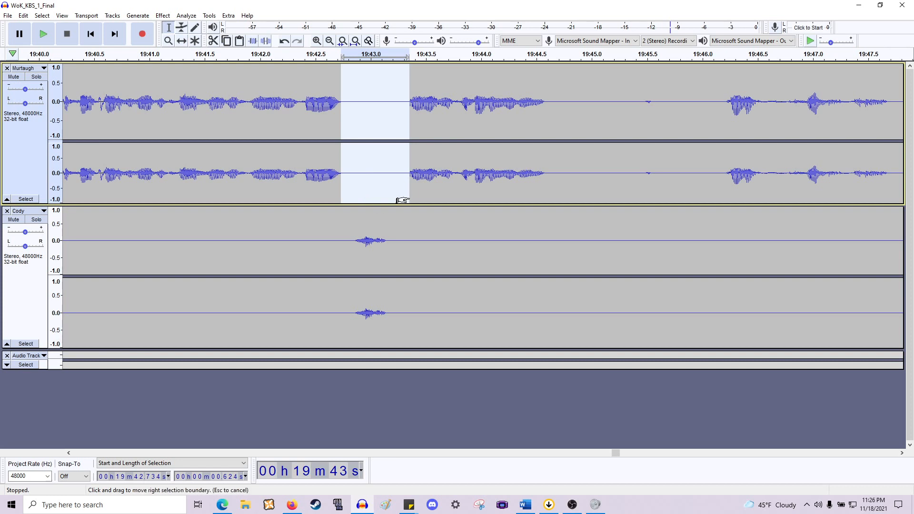
{"action": "left_click_drag", "start_coordinate": [409, 200], "coordinate": [360, 262]}
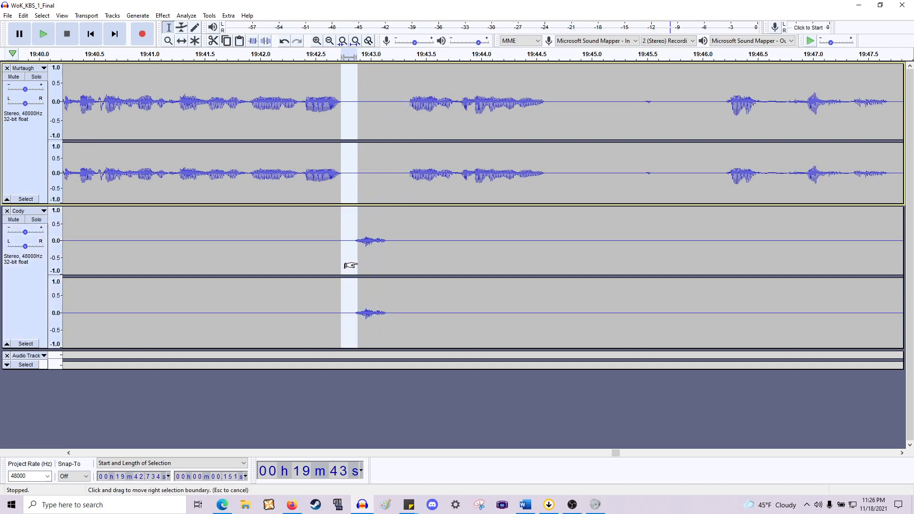
{"action": "left_click", "coordinate": [348, 267]}
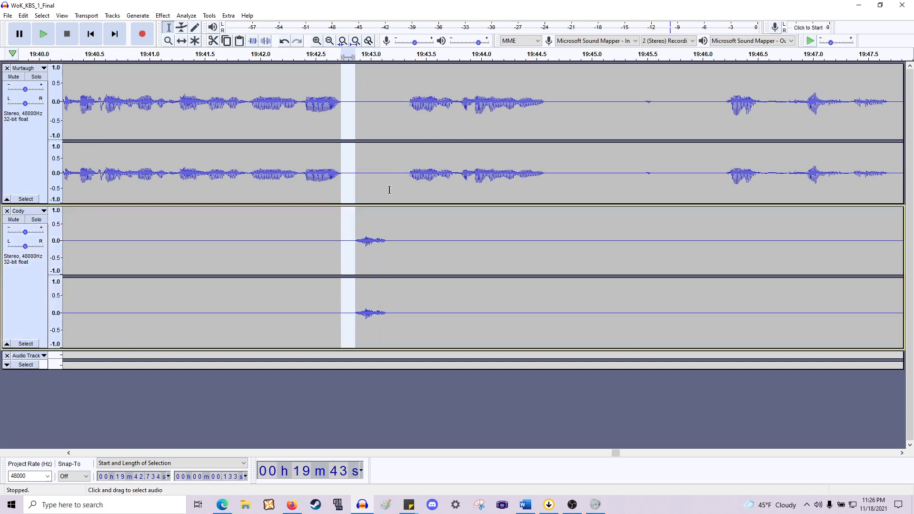
{"action": "key", "text": "Delete"}
{"action": "key", "text": "space"}
- Delete the pause from about 19:44.5 to 19:46.0 across both tracks after previewing it
{"action": "scroll", "coordinate": [419, 89], "scroll_direction": "right", "scroll_amount": 5}
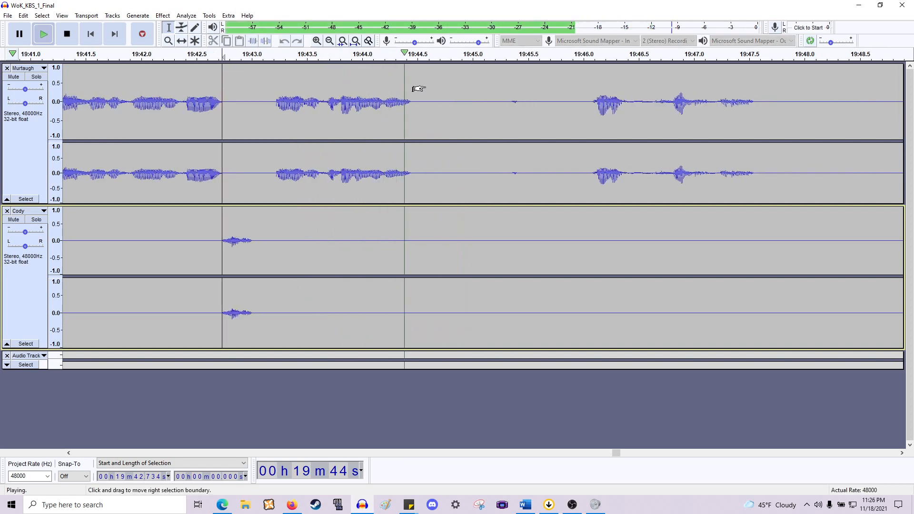
{"action": "scroll", "coordinate": [487, 164], "scroll_direction": "right", "scroll_amount": 6}
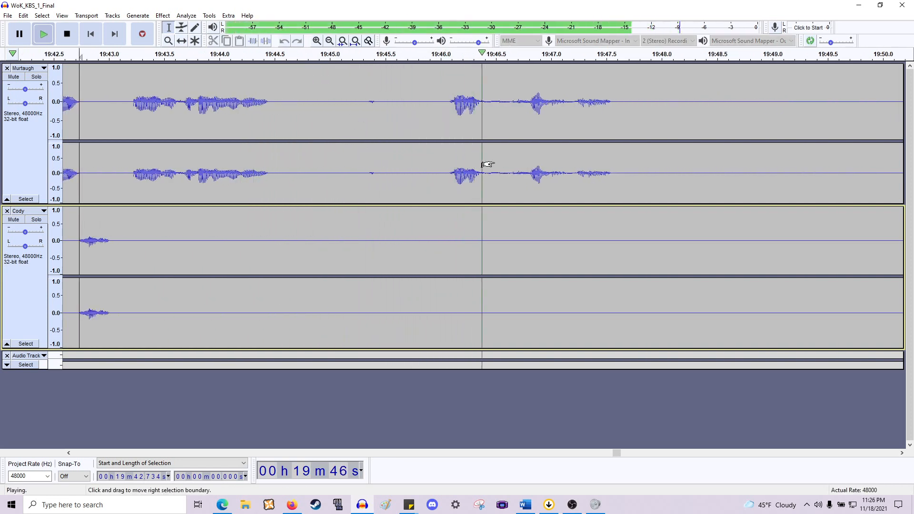
{"action": "scroll", "coordinate": [487, 164], "scroll_direction": "down", "scroll_amount": 1}
{"action": "key", "text": "space"}
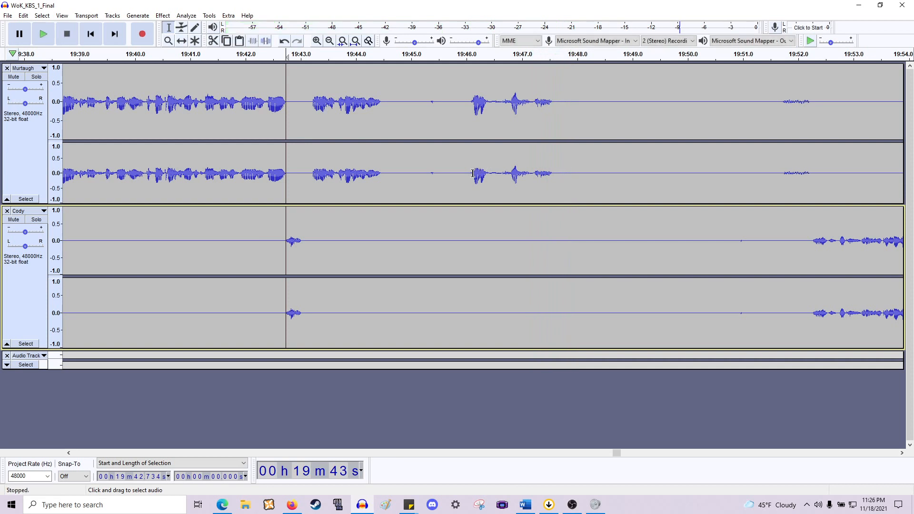
{"action": "left_click_drag", "start_coordinate": [468, 176], "coordinate": [389, 231]}
{"action": "key", "text": "space"}
{"action": "key", "text": "space"}
{"action": "key", "text": "space"}
{"action": "key", "text": "space"}
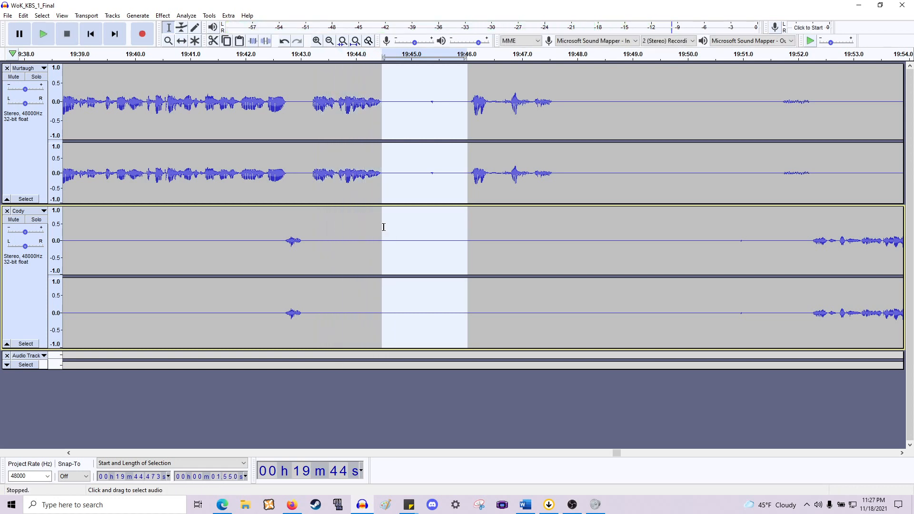
{"action": "key", "text": "Delete"}
- Delete the gap from about 19:43.0 to 19:43.6 across both tracks and play back the join
{"action": "left_click_drag", "start_coordinate": [336, 182], "coordinate": [301, 239]}
{"action": "left_click", "coordinate": [303, 241]}
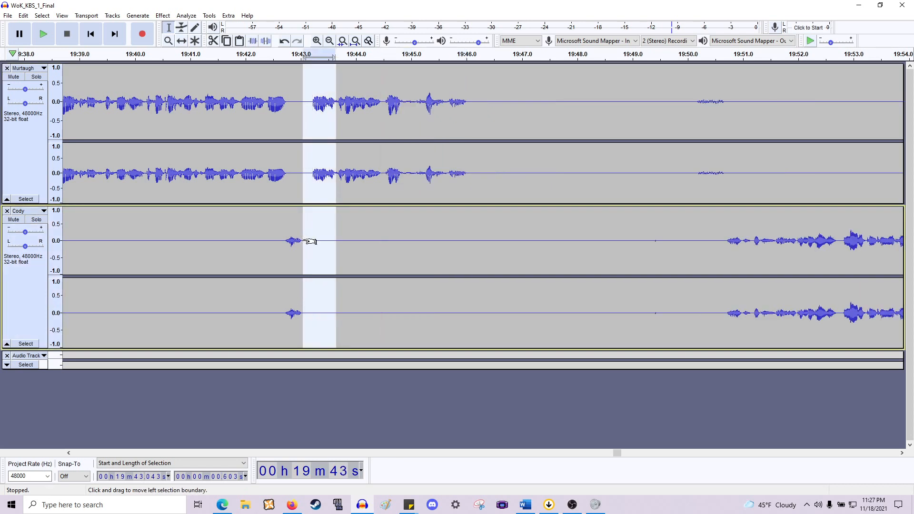
{"action": "key", "text": "Delete"}
{"action": "key", "text": "space"}
- Delete the gap from about 19:43.9 to 19:44.6 across both tracks and play back from about 19:43.0
{"action": "scroll", "coordinate": [328, 194], "scroll_direction": "right", "scroll_amount": 5}
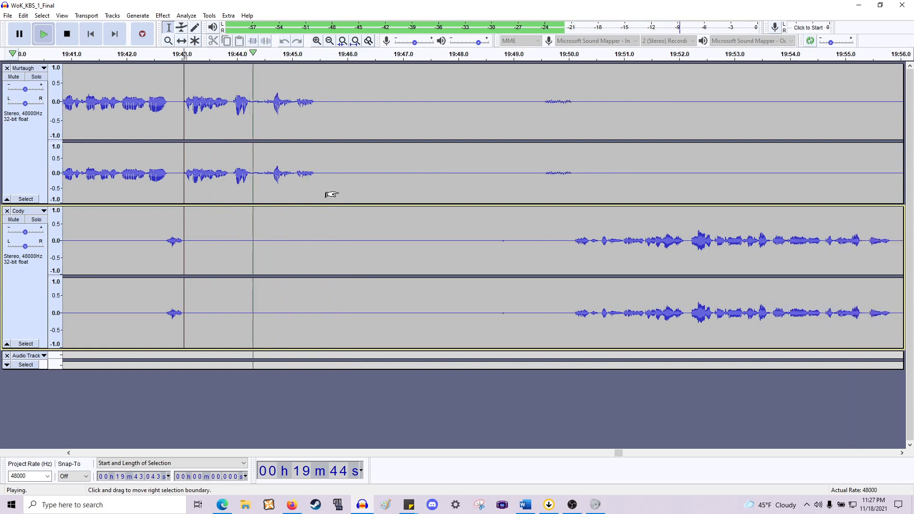
{"action": "key", "text": "space"}
{"action": "left_click", "coordinate": [232, 176]}
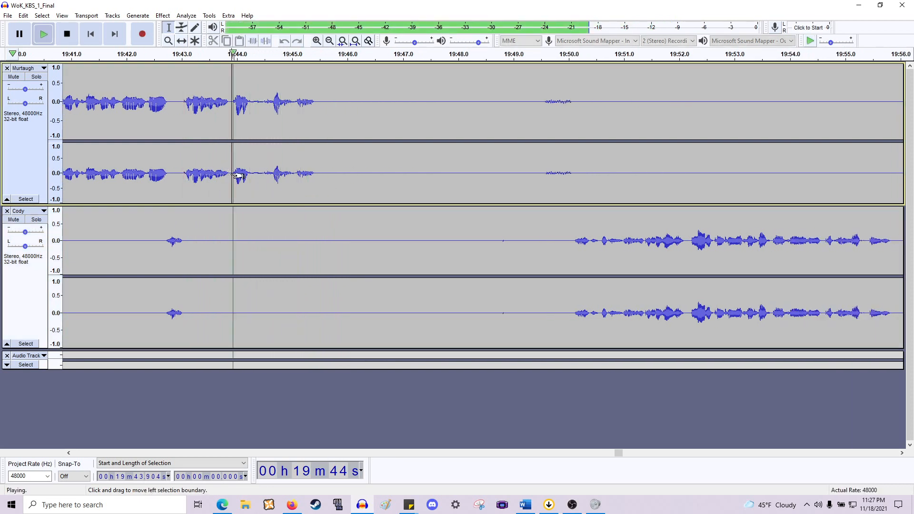
{"action": "left_click_drag", "start_coordinate": [237, 176], "coordinate": [274, 246]}
{"action": "key", "text": "Delete"}
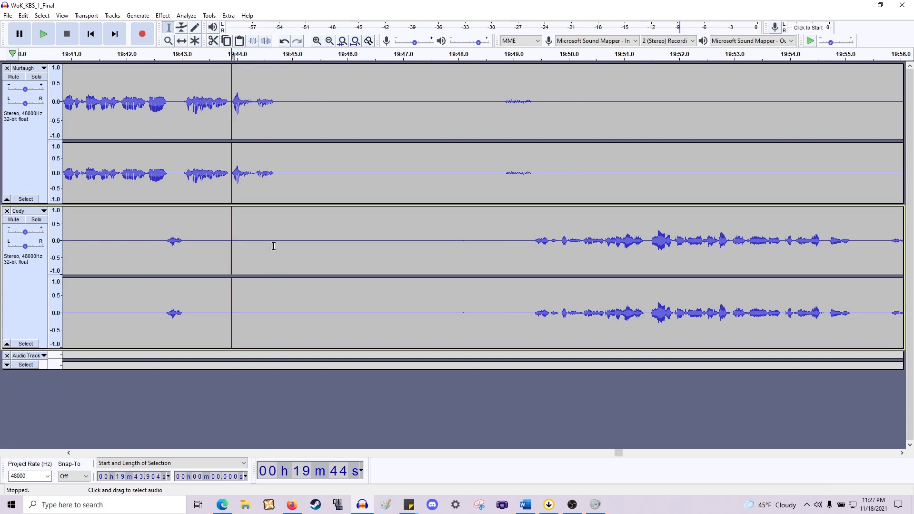
{"action": "left_click", "coordinate": [179, 167]}
{"action": "key", "text": "space"}
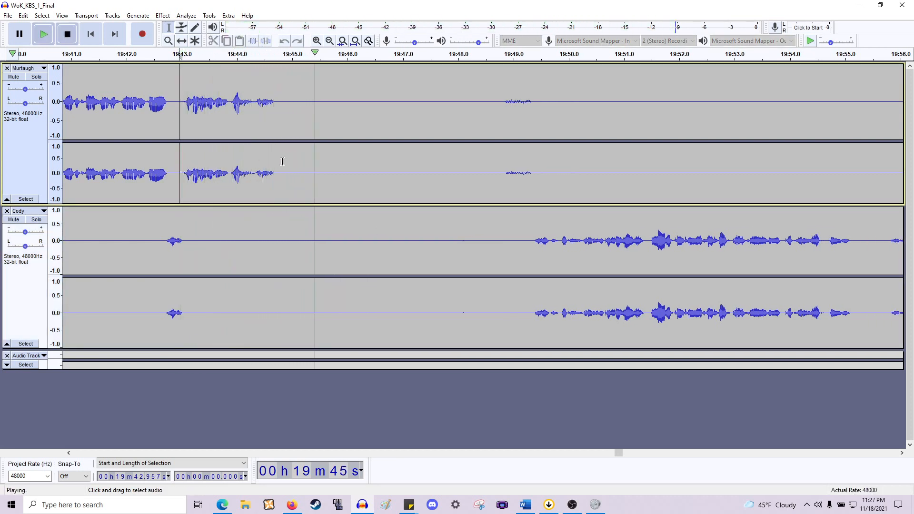
{"action": "key", "text": "space"}
- Delete the long pause from about 19:44.7 to 19:49.4 across both tracks and play back the join
{"action": "left_click_drag", "start_coordinate": [276, 172], "coordinate": [537, 258]}
{"action": "left_click", "coordinate": [534, 261]}
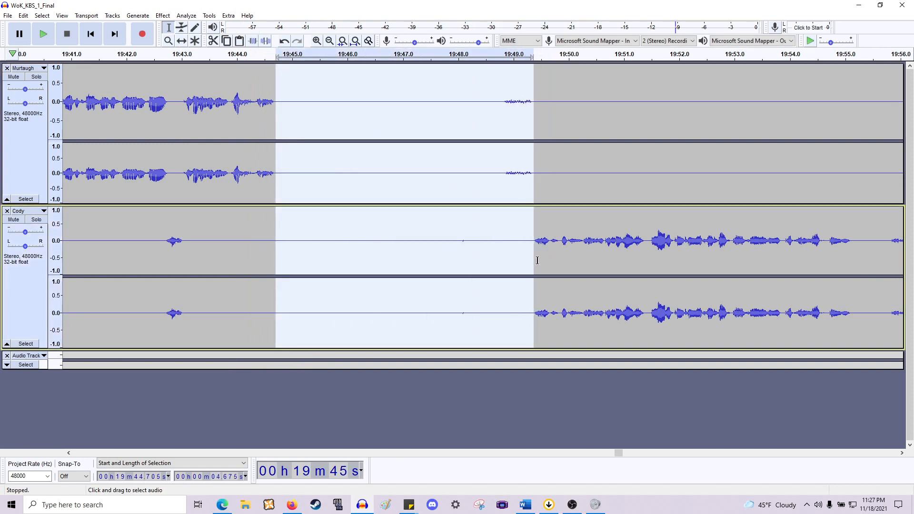
{"action": "key", "text": "Delete"}
{"action": "key", "text": "space"}
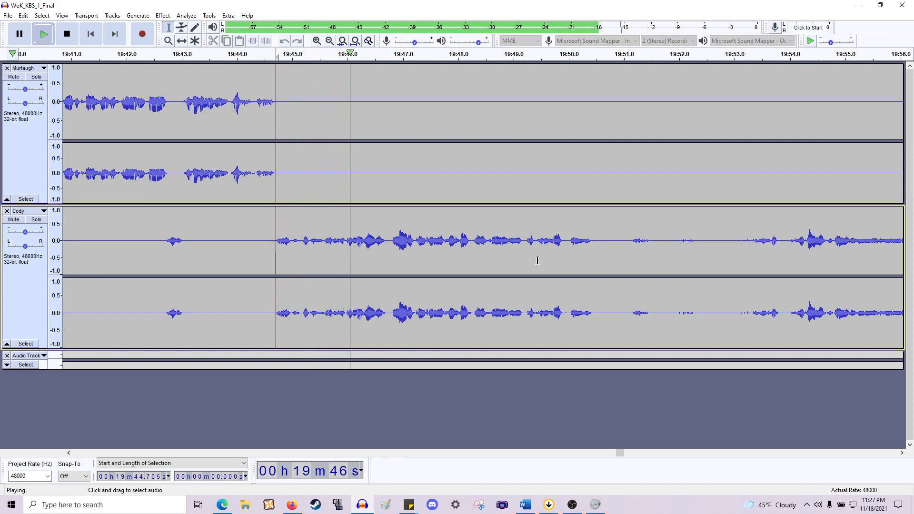
{"action": "key", "text": "space"}
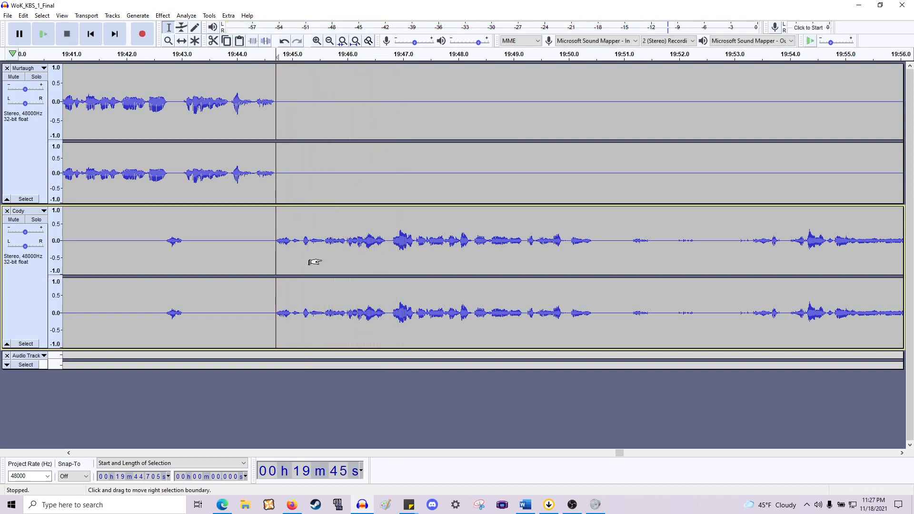
- Delete the quiet lead-in from about 19:45.0 to 19:45.8 across both tracks after previewing Cody's line onset
{"action": "scroll", "coordinate": [322, 262], "scroll_direction": "up", "scroll_amount": 1, "text": "ctrl"}
{"action": "left_click", "coordinate": [324, 258]}
{"action": "key", "text": "space"}
{"action": "key", "text": "space"}
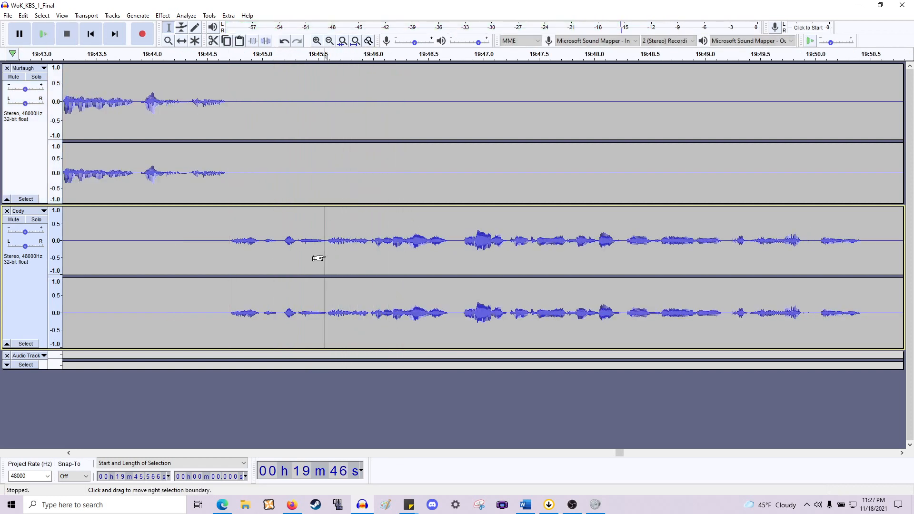
{"action": "scroll", "coordinate": [318, 258], "scroll_direction": "up", "scroll_amount": 1, "text": "ctrl"}
{"action": "left_click", "coordinate": [374, 255]}
{"action": "key", "text": "space"}
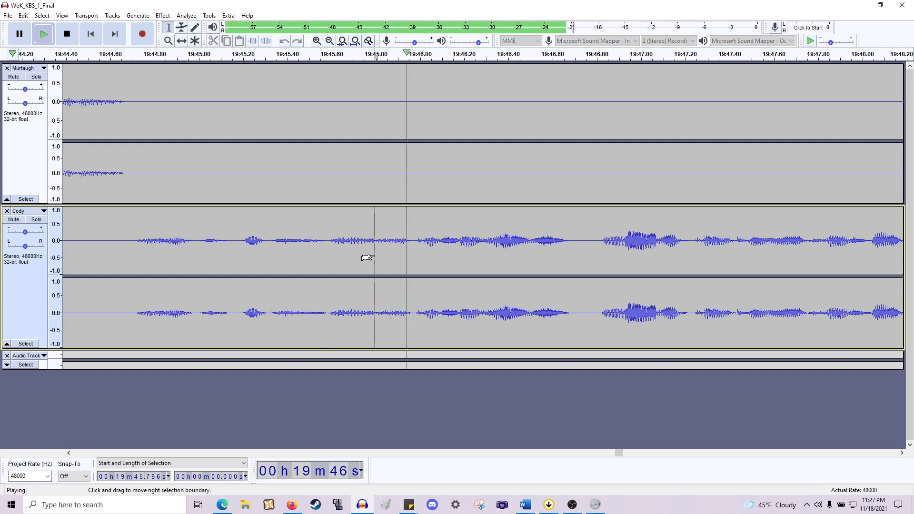
{"action": "key", "text": "space"}
{"action": "left_click", "coordinate": [415, 250]}
{"action": "key", "text": "space"}
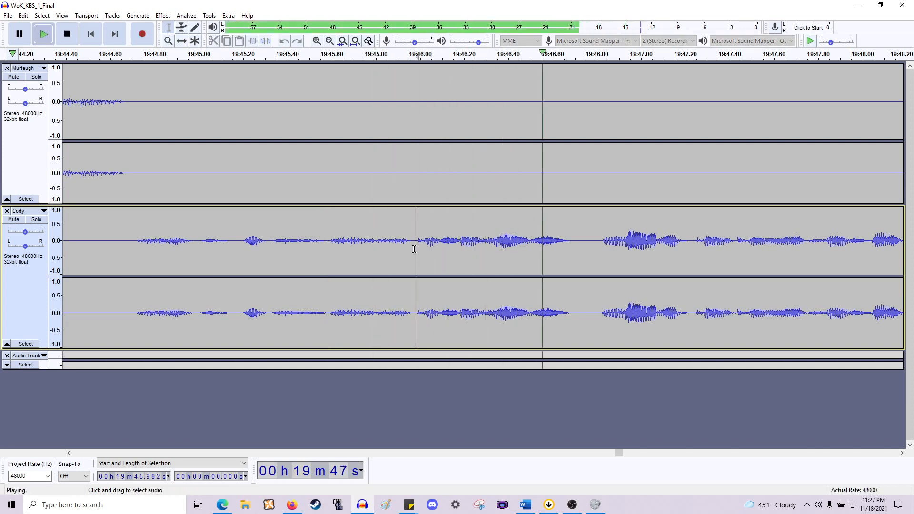
{"action": "key", "text": "space"}
{"action": "key", "text": "space"}
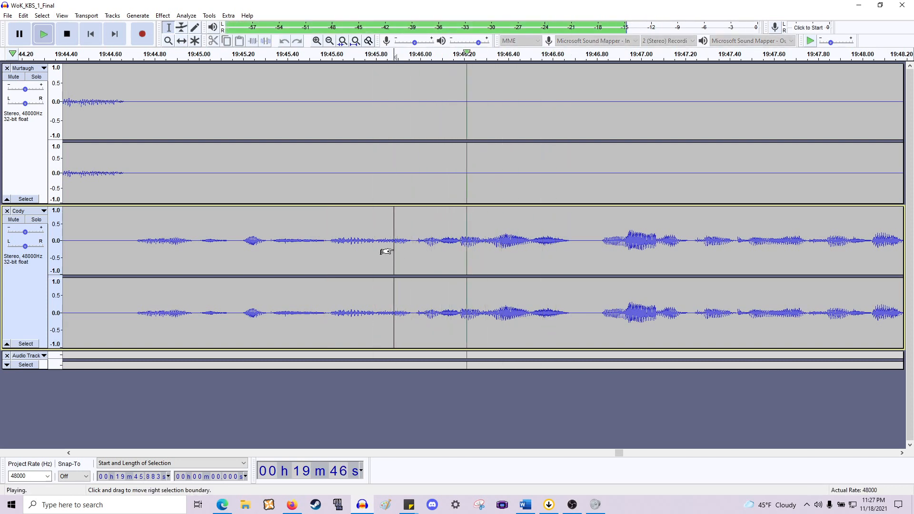
{"action": "key", "text": "space"}
{"action": "left_click_drag", "start_coordinate": [381, 250], "coordinate": [133, 184]}
{"action": "key", "text": "Delete"}
- Apply a fade-in to a tiny selection at the start of Cody's line near 19:44.7
{"action": "left_click", "coordinate": [132, 251]}
{"action": "key", "text": "ctrl+1"}
{"action": "key", "text": "ctrl+1"}
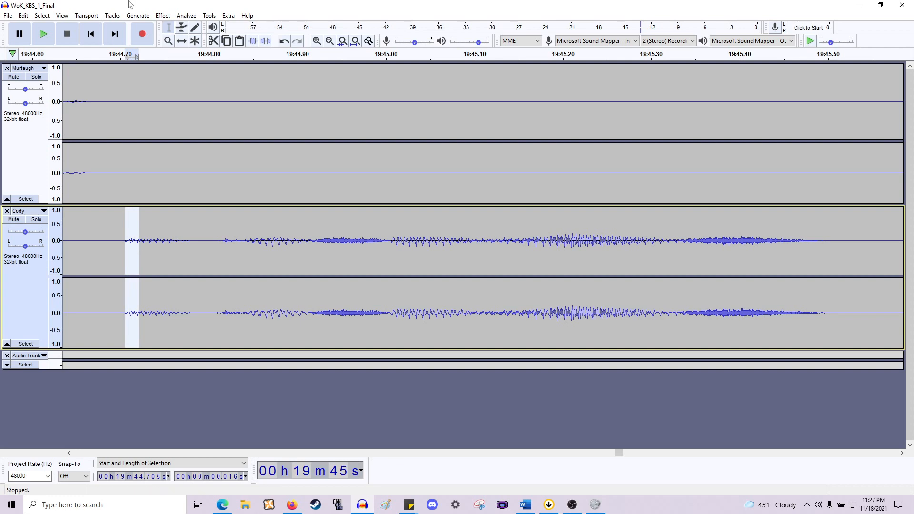
{"action": "left_click", "coordinate": [163, 15]}
{"action": "left_click", "coordinate": [205, 148]}
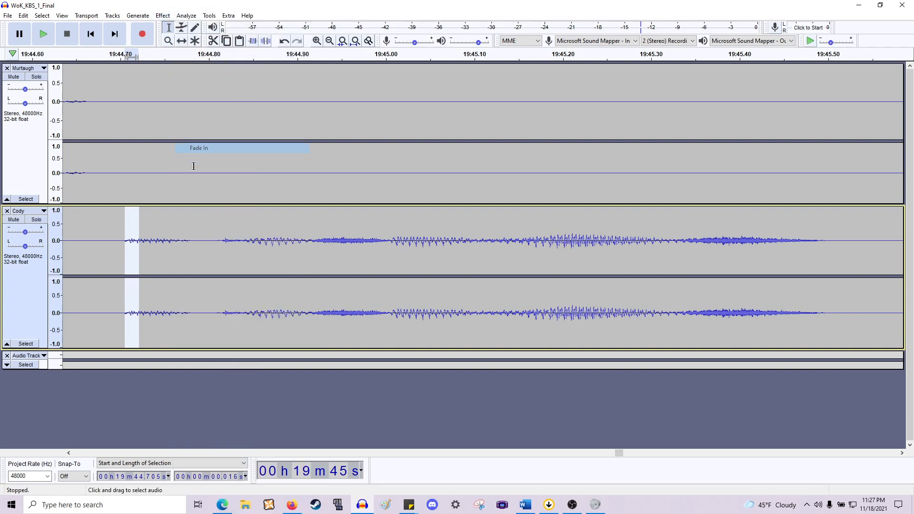
- Play back Cody's line from about 19:44.7 onward to review the edited onset
{"action": "left_click", "coordinate": [91, 250]}
{"action": "key", "text": "space"}
{"action": "key", "text": "ctrl+3"}
{"action": "key", "text": "ctrl+3"}
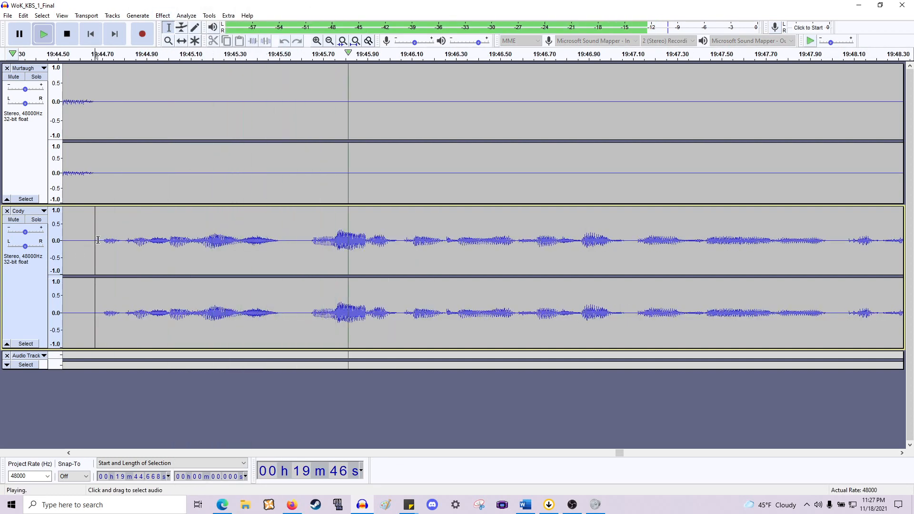
{"action": "scroll", "coordinate": [171, 237], "scroll_direction": "down", "scroll_amount": 1}
{"action": "scroll", "coordinate": [174, 223], "scroll_direction": "right", "scroll_amount": 13}
{"action": "scroll", "coordinate": [178, 223], "scroll_direction": "down", "scroll_amount": 1}
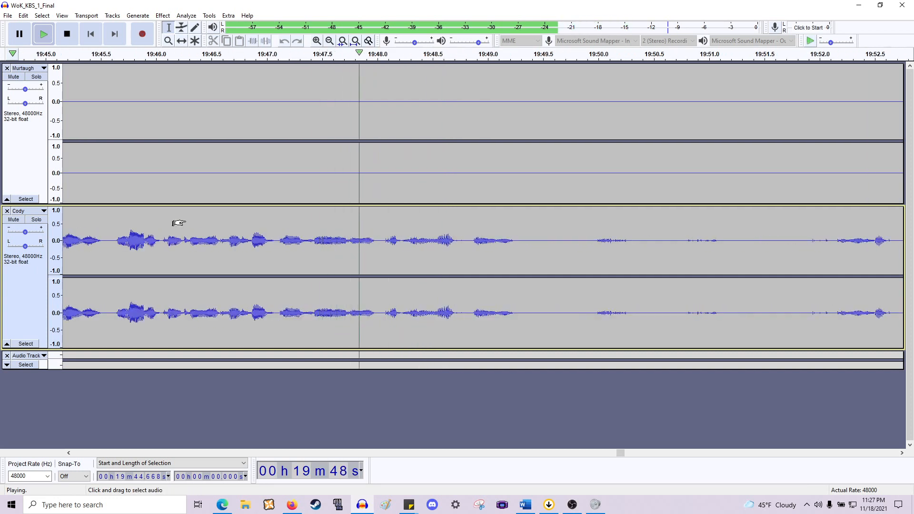
{"action": "scroll", "coordinate": [179, 223], "scroll_direction": "right", "scroll_amount": 6}
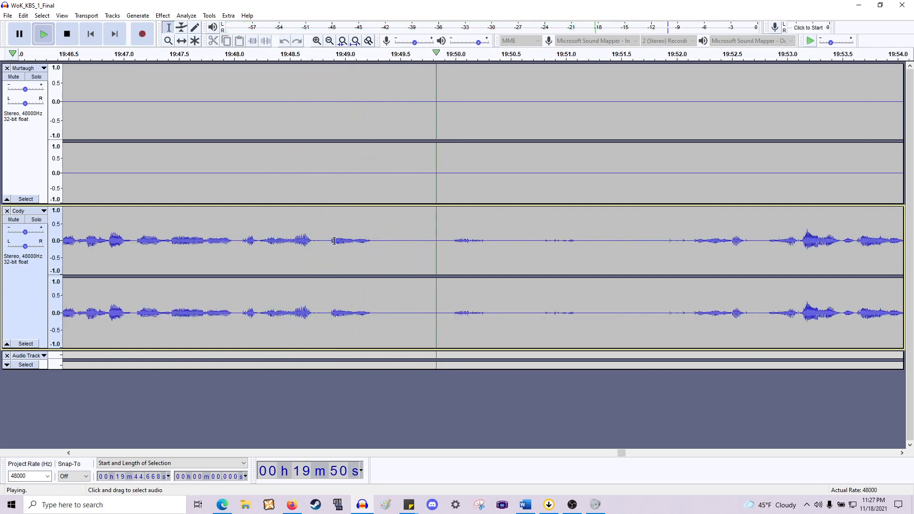
{"action": "key", "text": "space"}
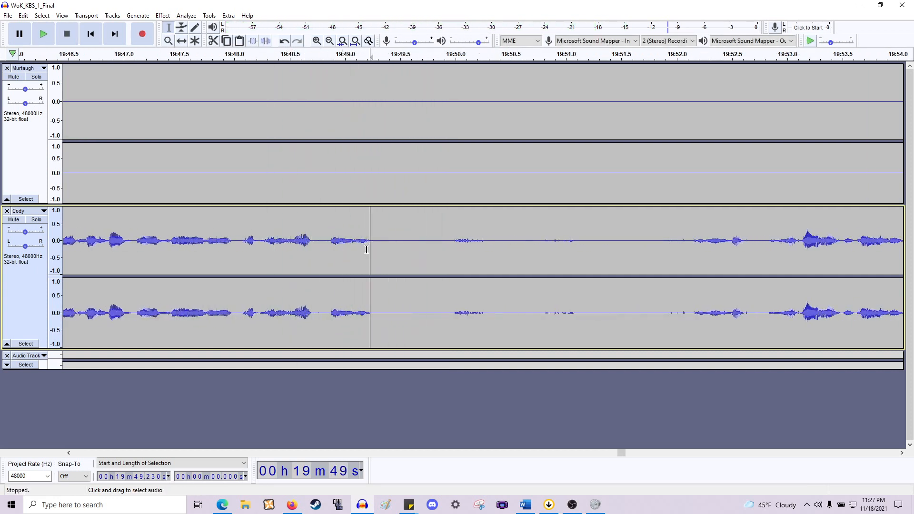
{"action": "key", "text": "space"}
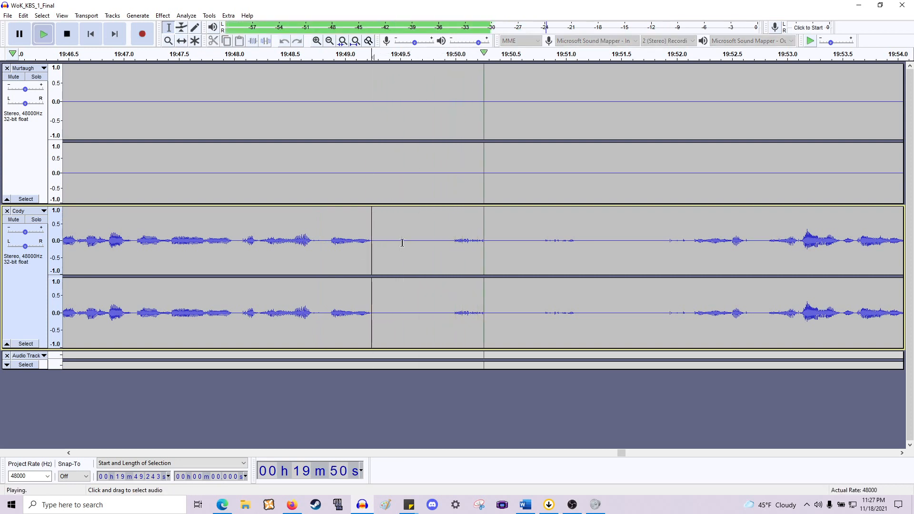
{"action": "scroll", "coordinate": [394, 246], "scroll_direction": "right", "scroll_amount": 2}
{"action": "scroll", "coordinate": [394, 246], "scroll_direction": "right", "scroll_amount": 2}
{"action": "scroll", "coordinate": [400, 243], "scroll_direction": "down", "scroll_amount": 1}
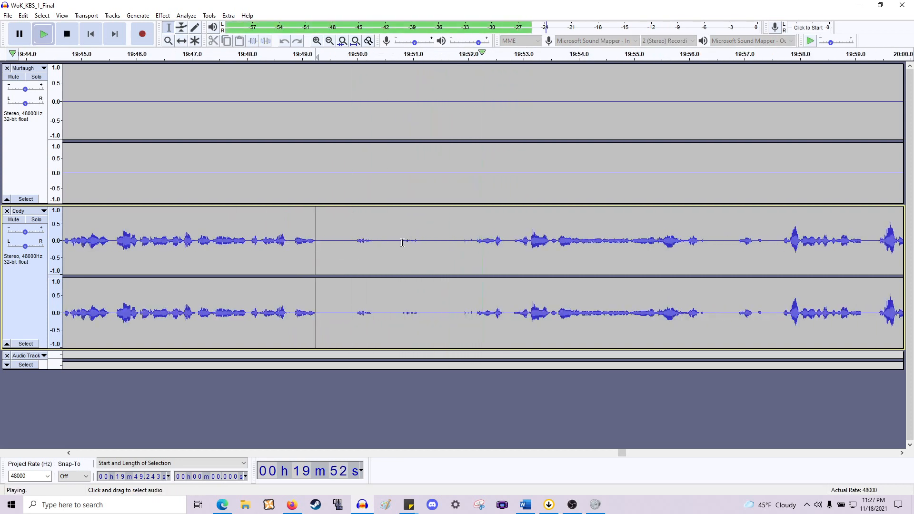
{"action": "key", "text": "space"}
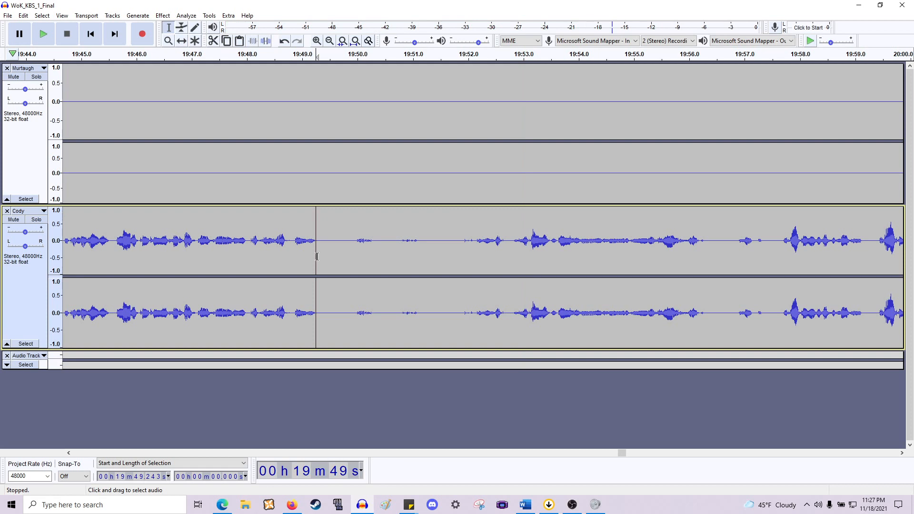
- Delete the pause from about 19:49.2 to 19:52.1 across both speakers' tracks and play back the join
{"action": "left_click_drag", "start_coordinate": [310, 260], "coordinate": [465, 202]}
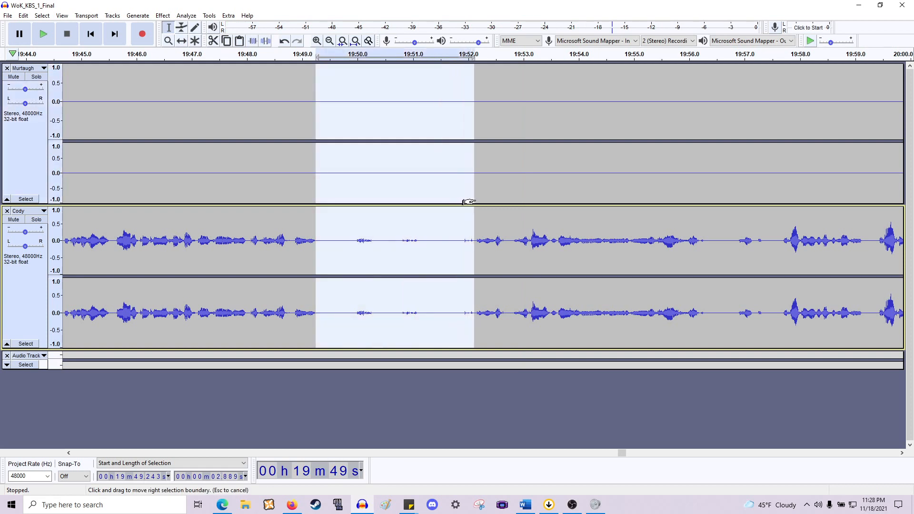
{"action": "key", "text": "Delete"}
{"action": "key", "text": "space"}
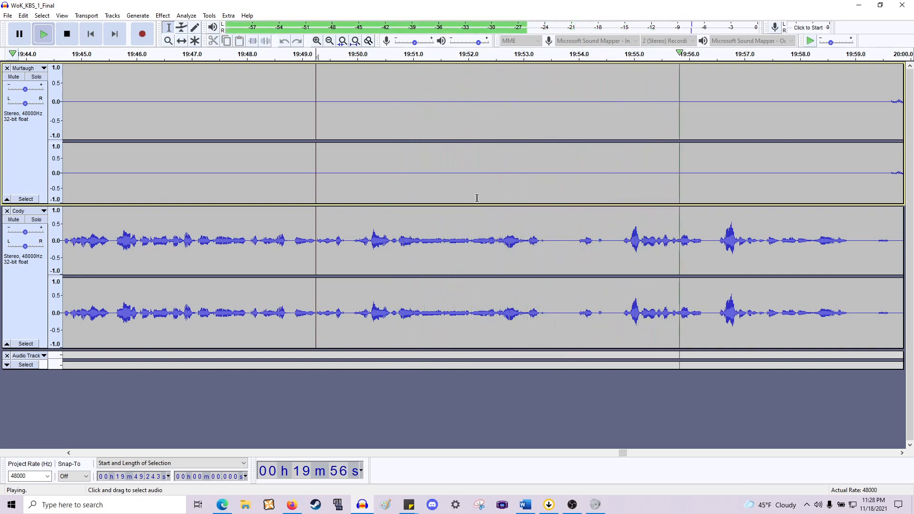
{"action": "key", "text": "space"}
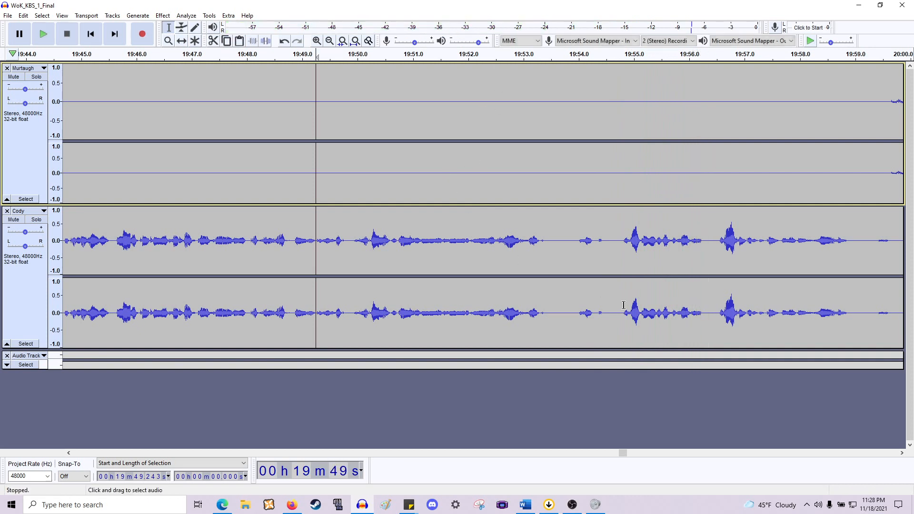
- Preview Cody's line, then delete the gap from about 19:53.1 to 19:54.7 across both tracks and play back the join
{"action": "left_click", "coordinate": [527, 250]}
{"action": "scroll", "coordinate": [527, 249], "scroll_direction": "up", "scroll_amount": 1}
{"action": "key", "text": "space"}
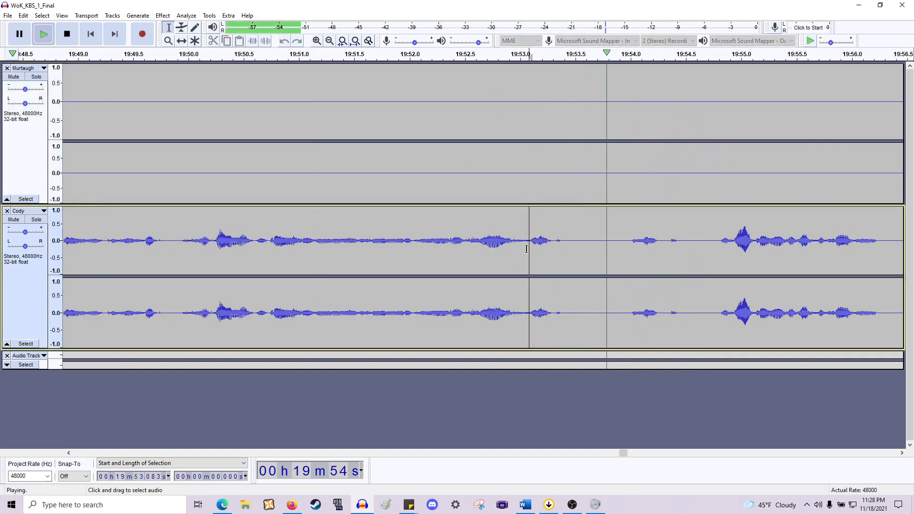
{"action": "key", "text": "space"}
{"action": "left_click_drag", "start_coordinate": [522, 252], "coordinate": [706, 184]}
{"action": "key", "text": "Delete"}
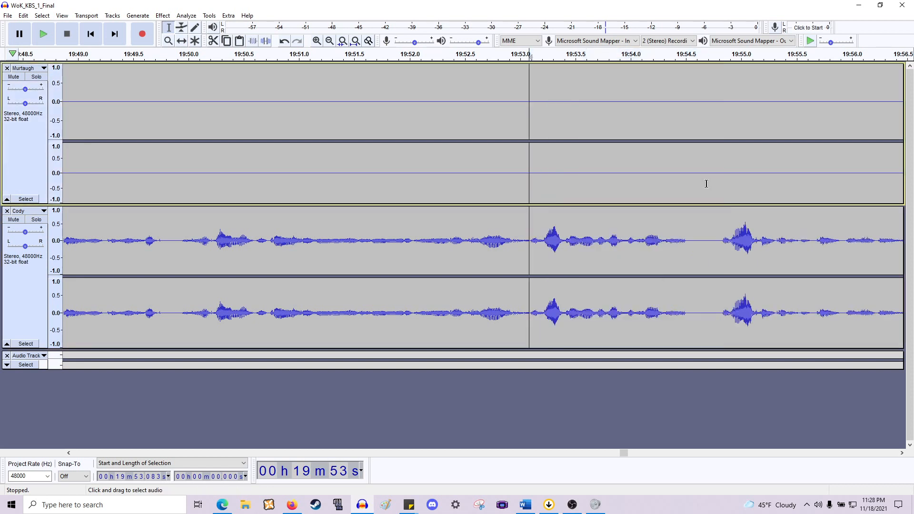
{"action": "key", "text": "space"}
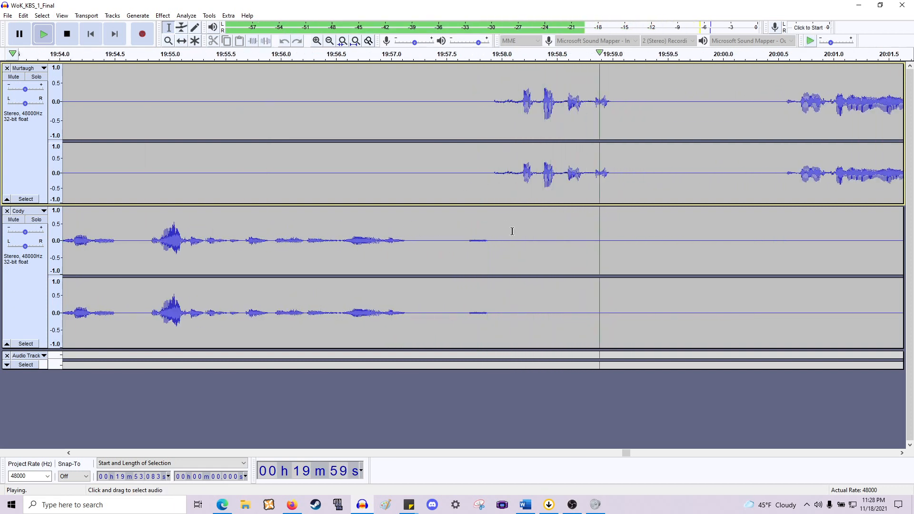
- Move Murtaugh's short line from about 19:57.9–19:59.0 earlier so it starts at about 19:57.0
{"action": "left_click_drag", "start_coordinate": [510, 231], "coordinate": [419, 245]}
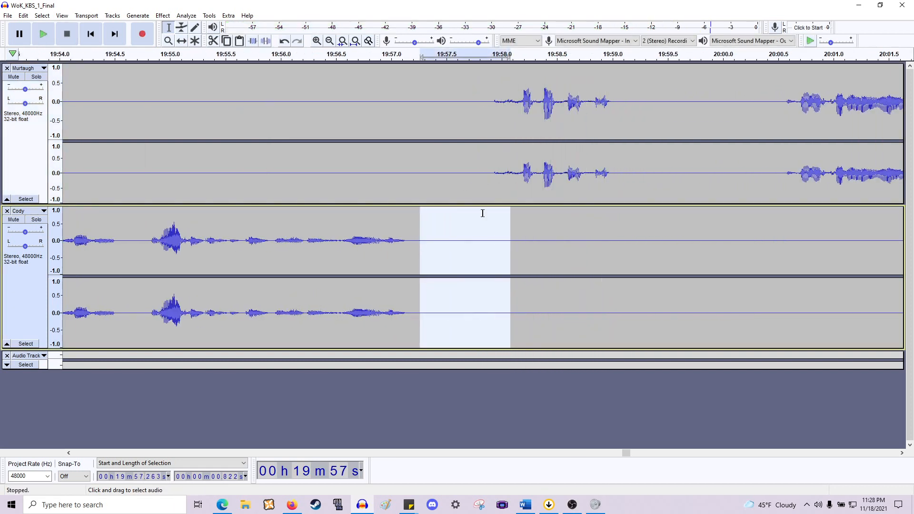
{"action": "left_click", "coordinate": [634, 169]}
{"action": "left_click_drag", "start_coordinate": [612, 178], "coordinate": [490, 181]}
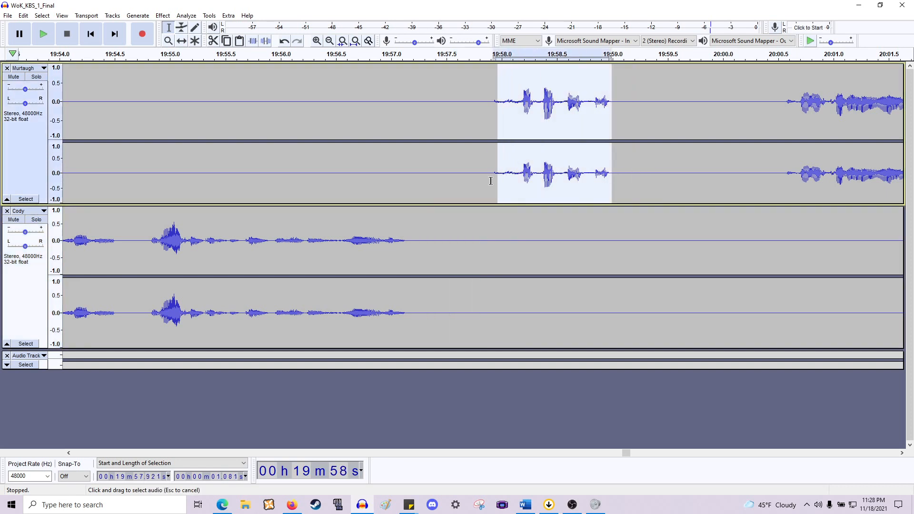
{"action": "key", "text": "Delete"}
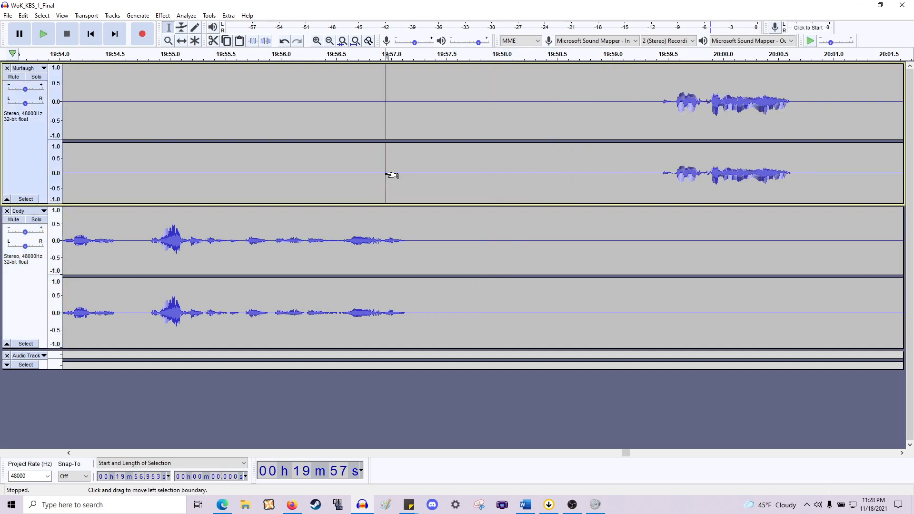
{"action": "key", "text": "ctrl+v"}
- Delete the silence from about 19:58.1 to 20:00.7 across both tracks and play back from about 19:57.0
{"action": "left_click", "coordinate": [475, 163]}
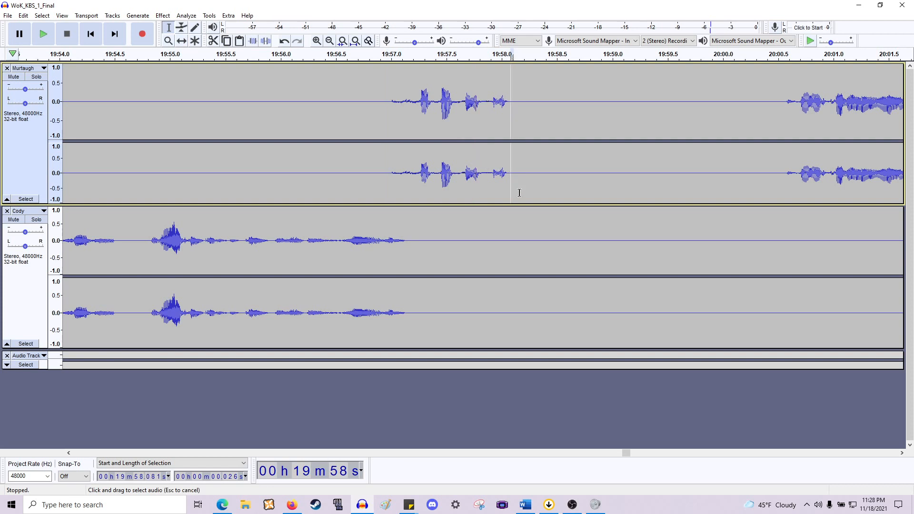
{"action": "left_click_drag", "start_coordinate": [519, 193], "coordinate": [797, 284]}
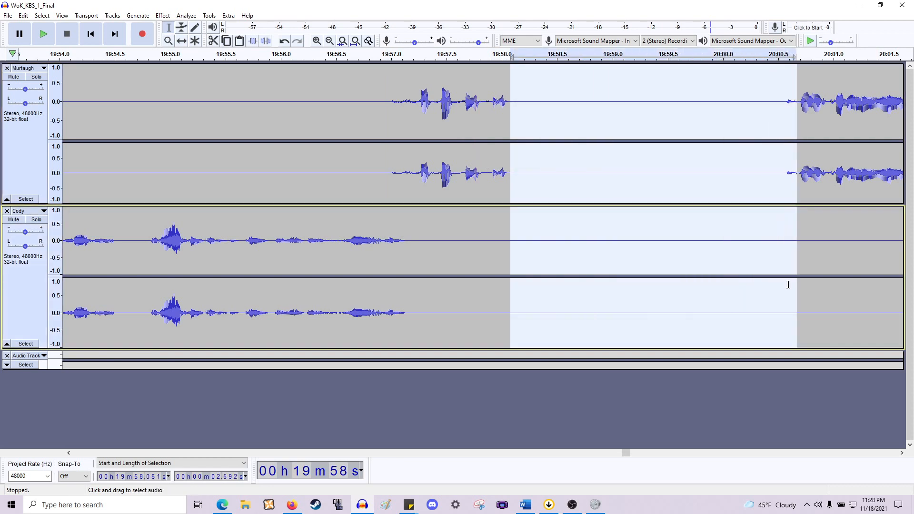
{"action": "key", "text": "Delete"}
{"action": "left_click", "coordinate": [393, 151]}
{"action": "key", "text": "space"}
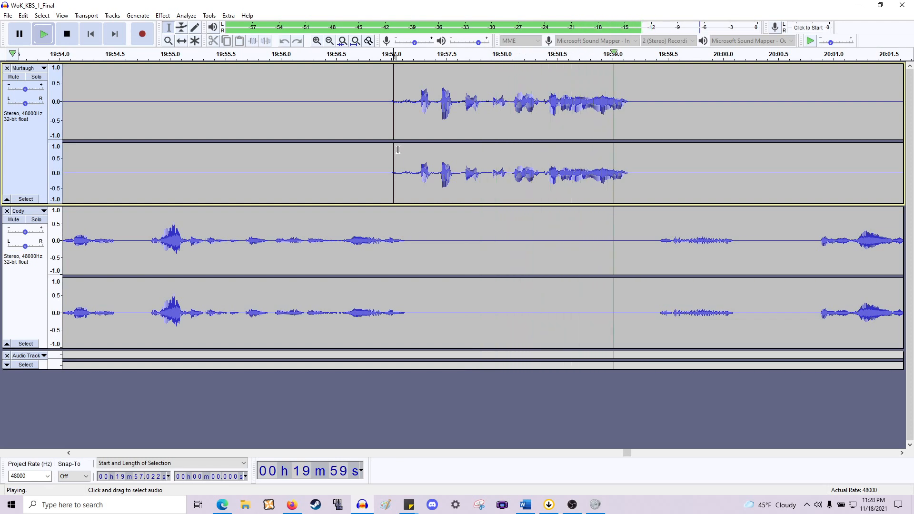
{"action": "scroll", "coordinate": [398, 150], "scroll_direction": "right", "scroll_amount": 10}
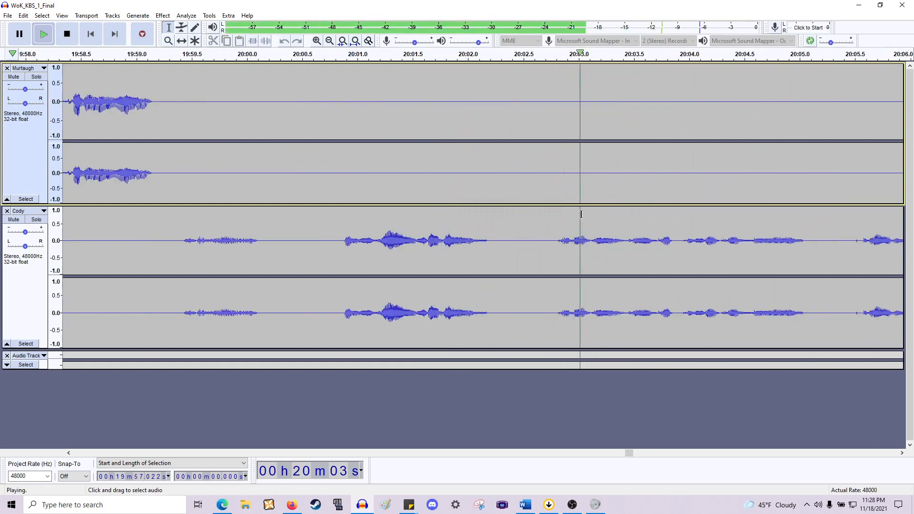
{"action": "key", "text": "space"}
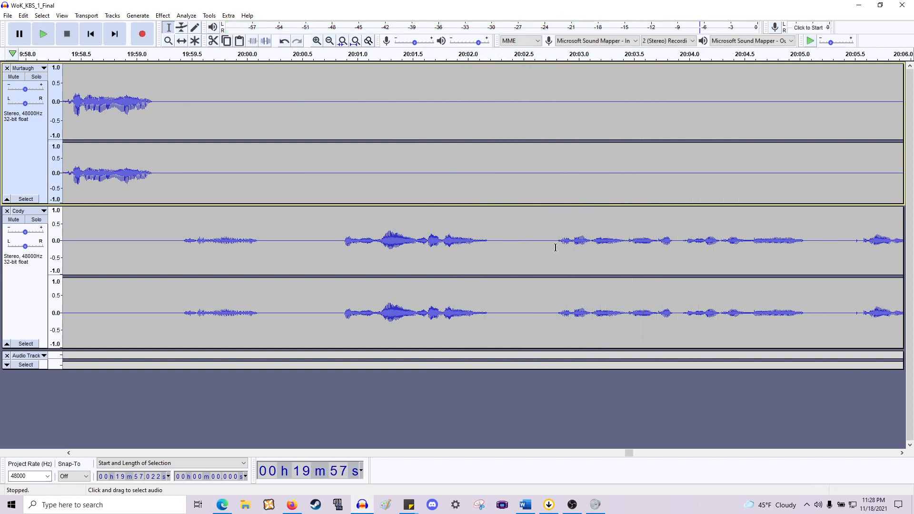
- Delete the pause from about 19:59.2 to 20:02.8 across both tracks and play back the join
{"action": "left_click_drag", "start_coordinate": [555, 245], "coordinate": [158, 144]}
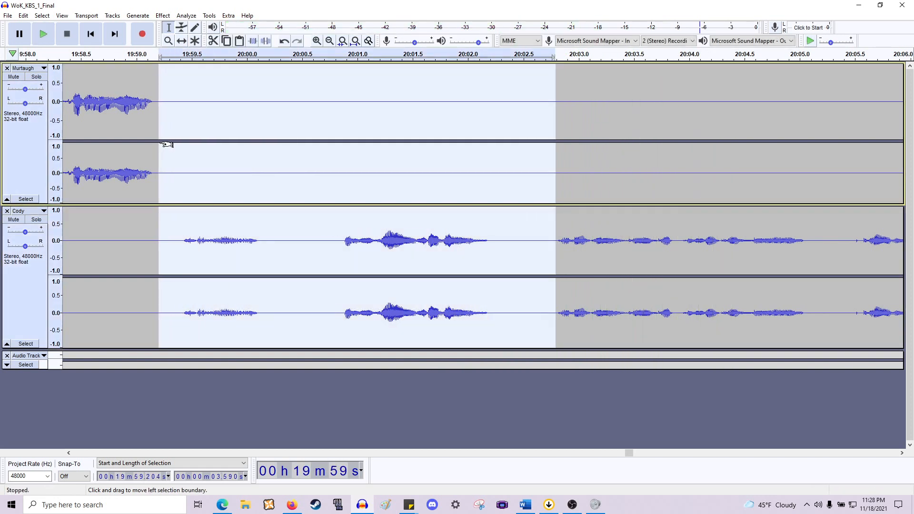
{"action": "key", "text": "Delete"}
{"action": "key", "text": "space"}
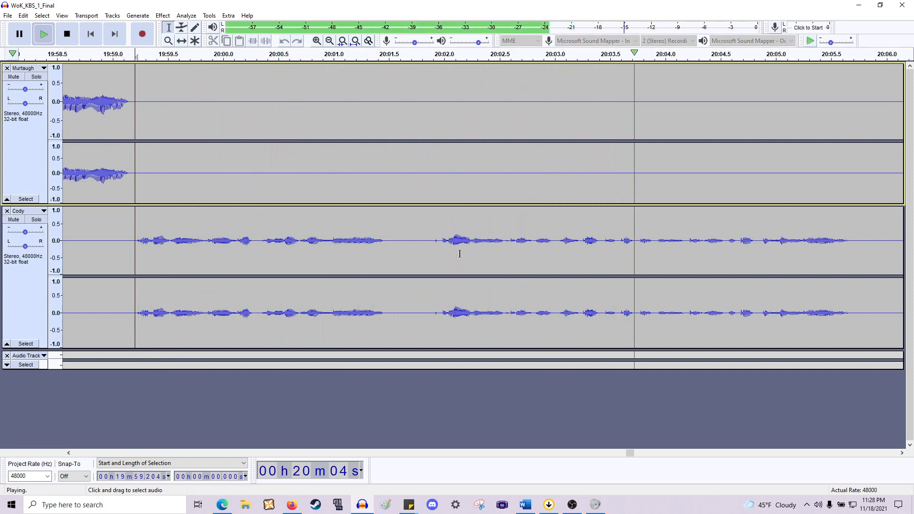
{"action": "key", "text": "space"}
- Delete the short gap from about 20:01.5 to 20:02.0 in Cody's line across both tracks and play back the result
{"action": "left_click_drag", "start_coordinate": [438, 245], "coordinate": [388, 186]}
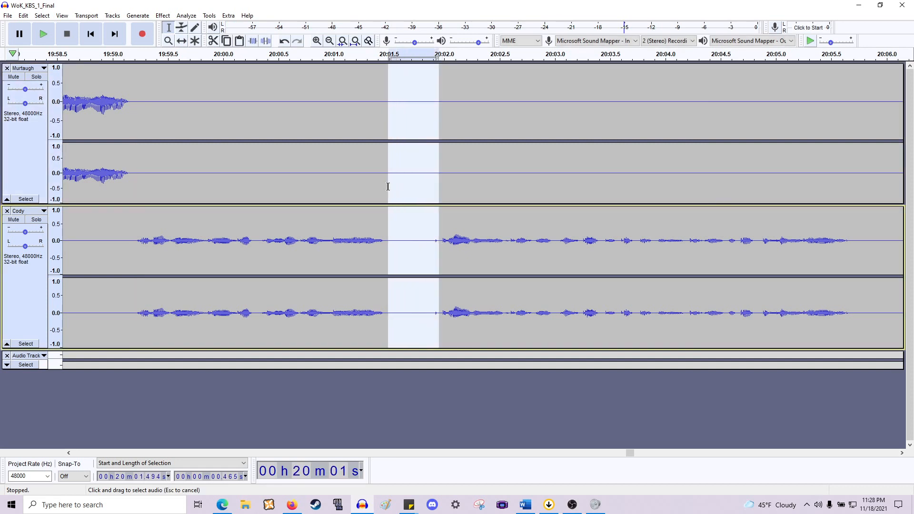
{"action": "left_click", "coordinate": [388, 187]}
{"action": "key", "text": "Delete"}
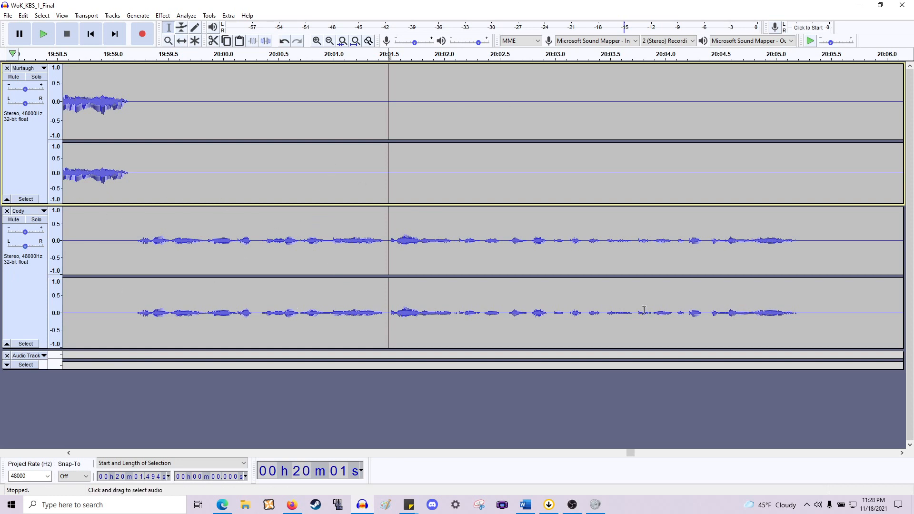
{"action": "scroll", "coordinate": [444, 252], "scroll_direction": "down", "scroll_amount": 1, "text": "ctrl"}
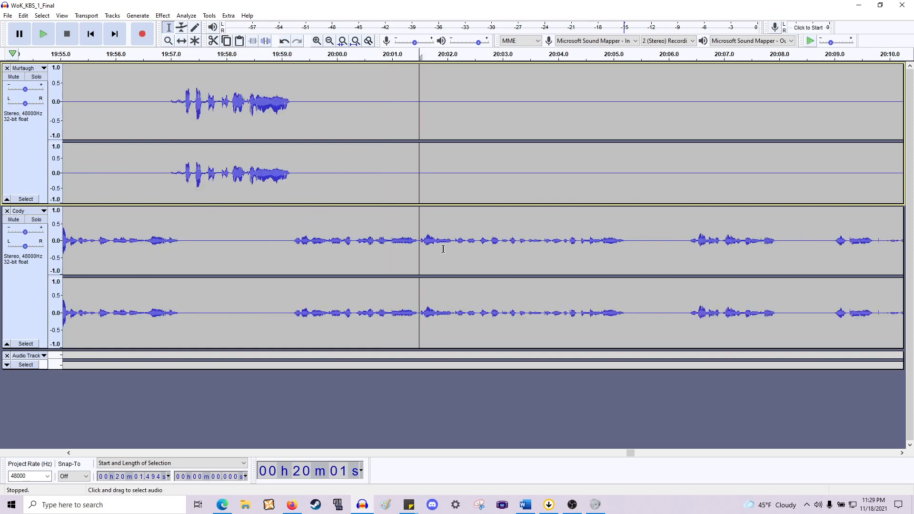
{"action": "scroll", "coordinate": [435, 251], "scroll_direction": "down", "scroll_amount": 1, "text": "ctrl"}
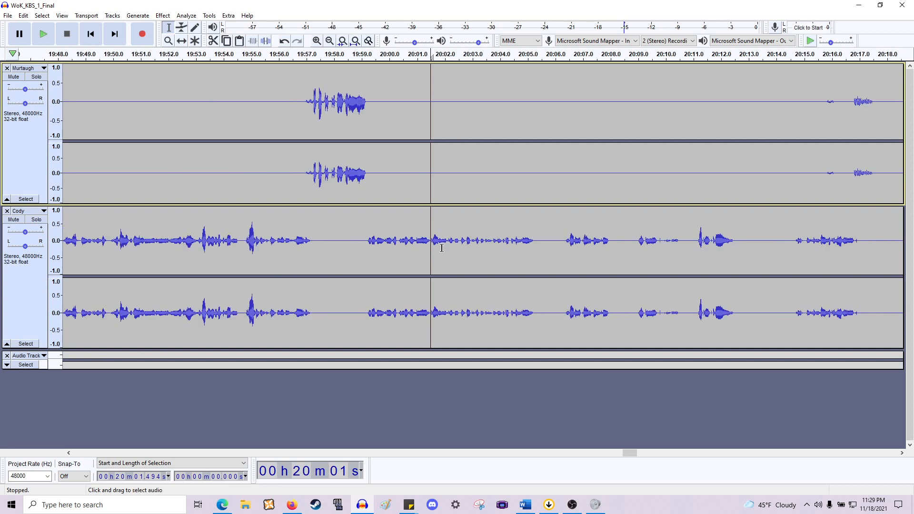
{"action": "scroll", "coordinate": [430, 241], "scroll_direction": "up", "scroll_amount": 1, "text": "ctrl"}
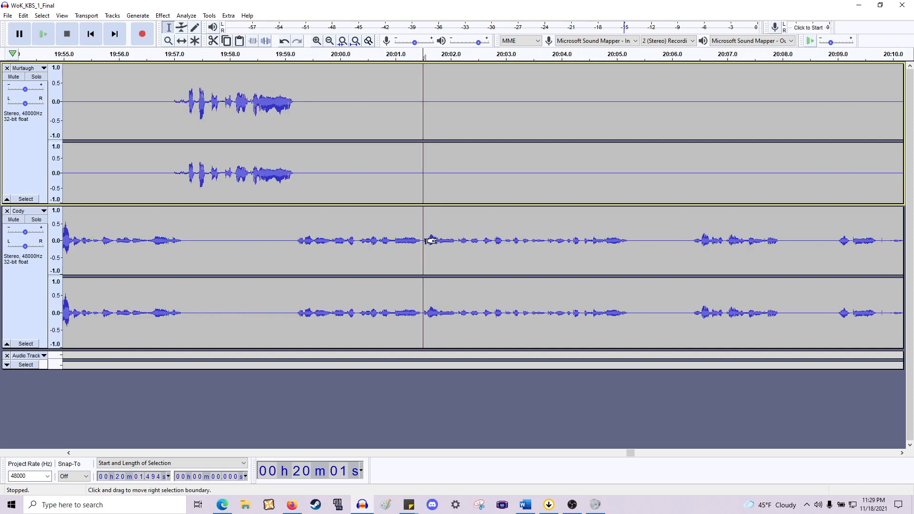
{"action": "key", "text": "space"}
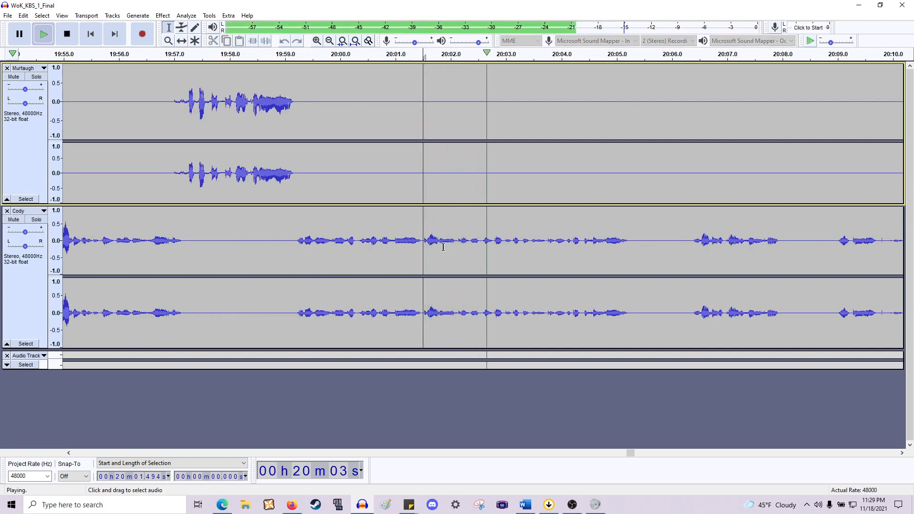
{"action": "scroll", "coordinate": [442, 247], "scroll_direction": "right", "scroll_amount": 4}
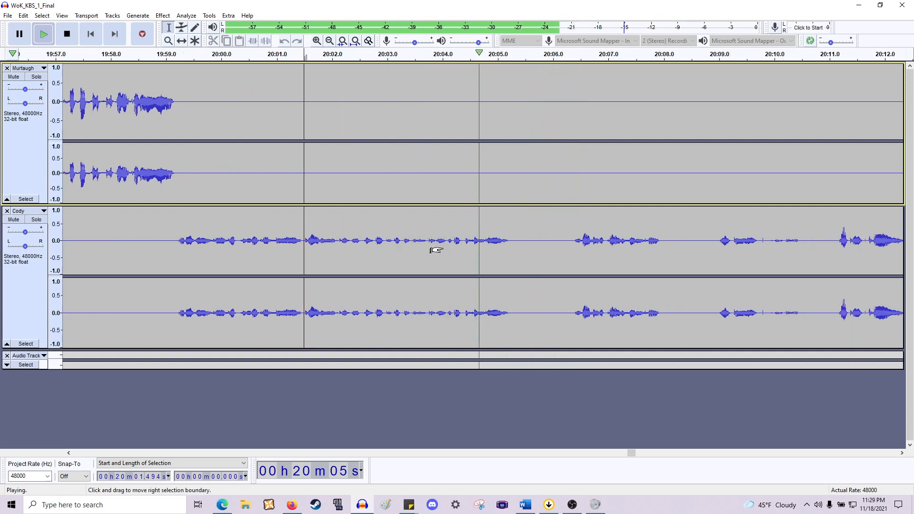
{"action": "key", "text": "space"}
- Delete two short gaps in Cody's speech, near 20:05.3 and from about 20:07.0 to 20:07.9, across both tracks
{"action": "left_click_drag", "start_coordinate": [417, 246], "coordinate": [475, 189]}
{"action": "key", "text": "Delete"}
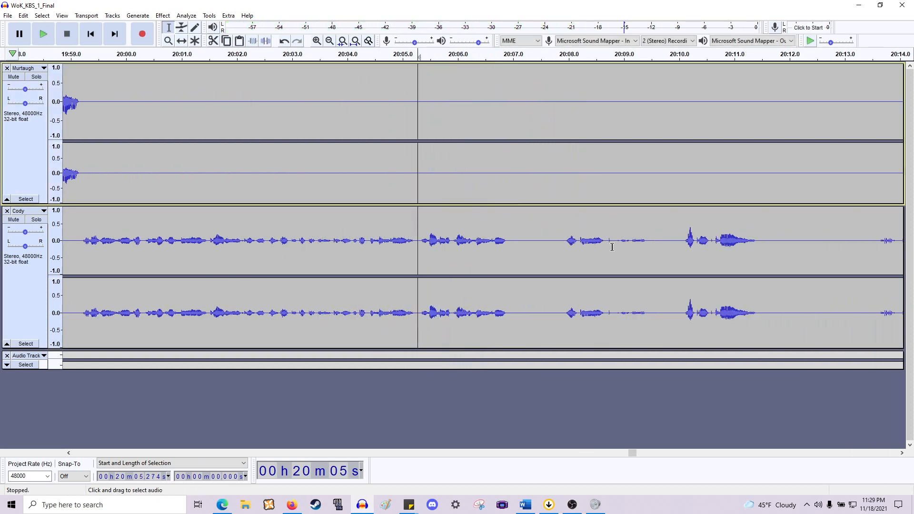
{"action": "left_click_drag", "start_coordinate": [510, 245], "coordinate": [565, 166]}
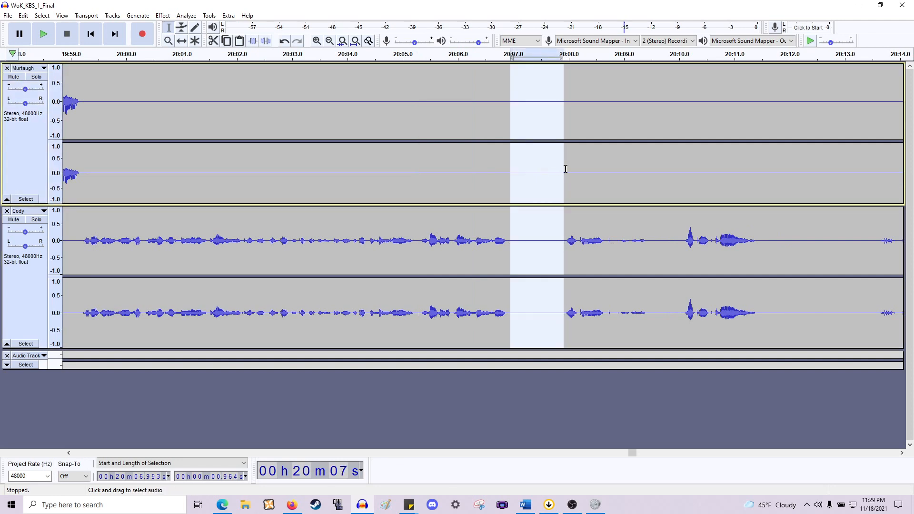
{"action": "key", "text": "Delete"}
{"action": "scroll", "coordinate": [554, 173], "scroll_direction": "down", "scroll_amount": 2}
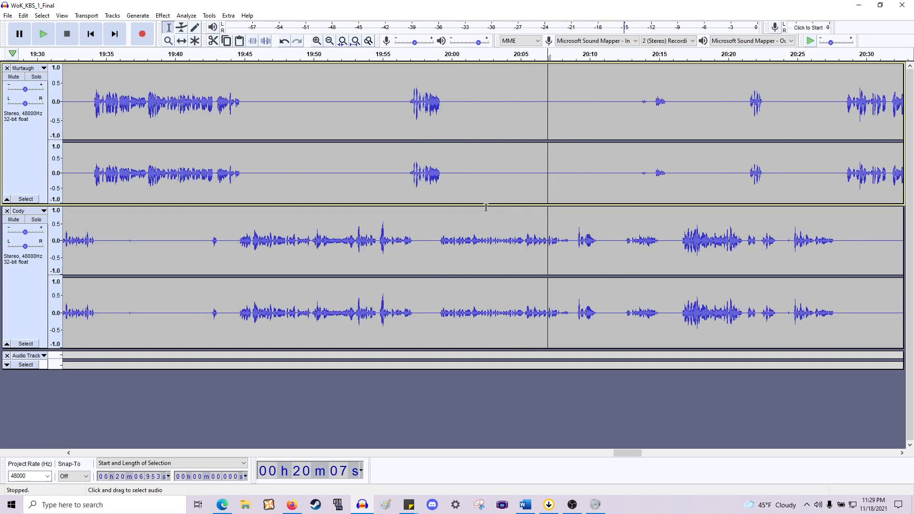
{"action": "scroll", "coordinate": [486, 207], "scroll_direction": "down", "scroll_amount": 6}
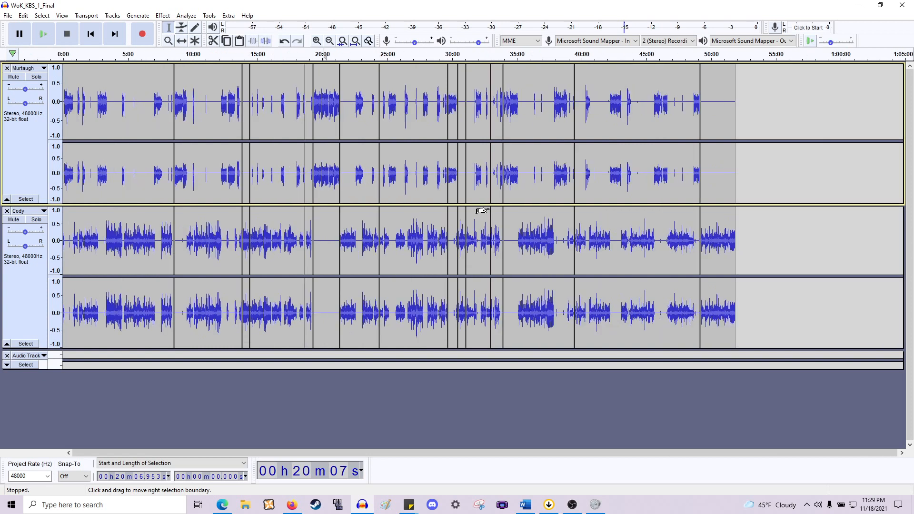
{"action": "left_click_drag", "start_coordinate": [447, 194], "coordinate": [437, 192]}
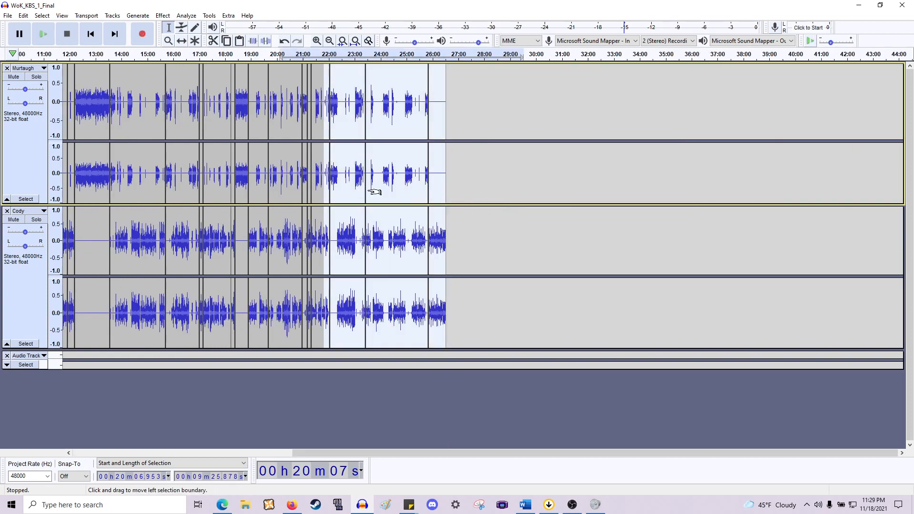
{"action": "scroll", "coordinate": [376, 193], "scroll_direction": "up", "scroll_amount": 2}
{"action": "scroll", "coordinate": [376, 192], "scroll_direction": "left", "scroll_amount": 5}
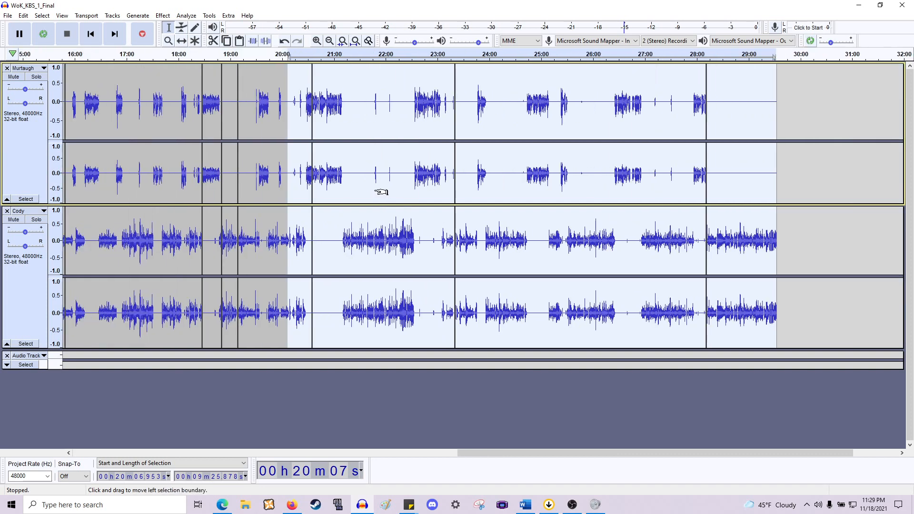
{"action": "scroll", "coordinate": [383, 190], "scroll_direction": "right", "scroll_amount": 3}
{"action": "scroll", "coordinate": [314, 194], "scroll_direction": "up", "scroll_amount": 4}
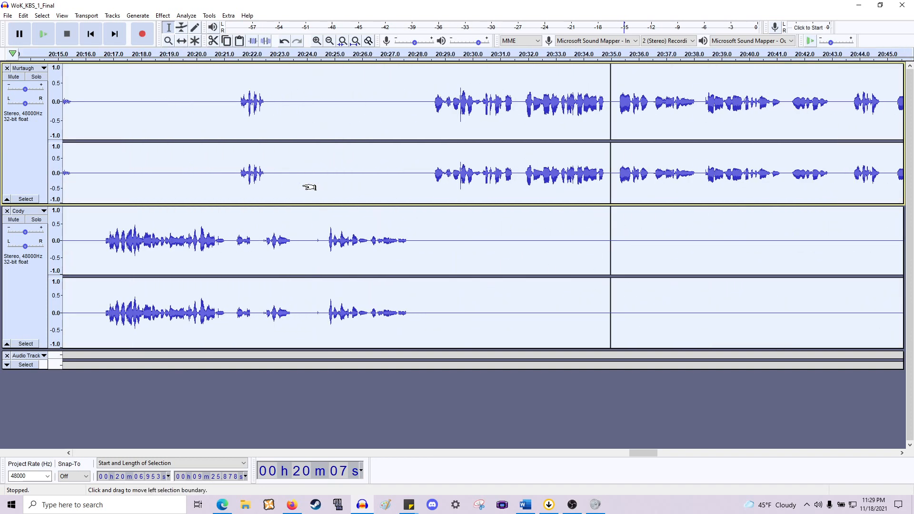
{"action": "scroll", "coordinate": [330, 188], "scroll_direction": "left", "scroll_amount": 5}
{"action": "scroll", "coordinate": [405, 198], "scroll_direction": "up", "scroll_amount": 2}
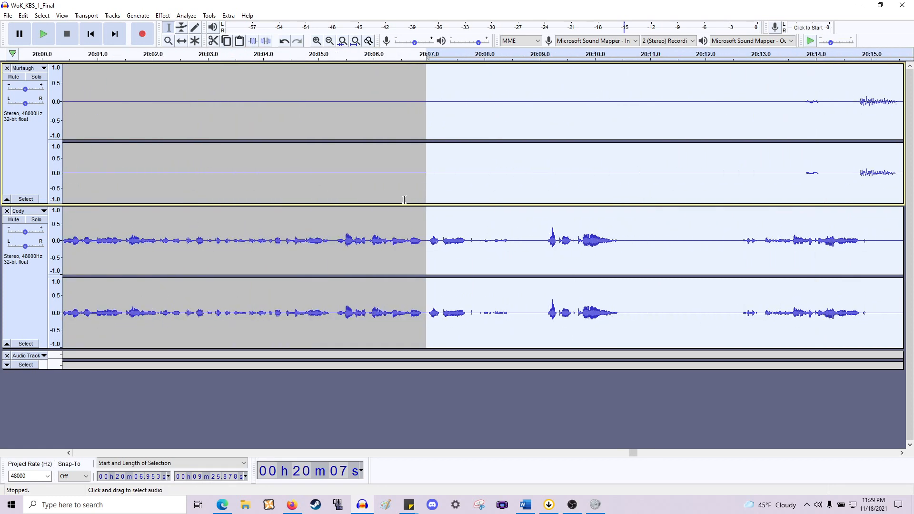
- Play back from about 20:06.0 to review the recent cuts
{"action": "left_click", "coordinate": [378, 243]}
{"action": "scroll", "coordinate": [394, 242], "scroll_direction": "down", "scroll_amount": 1}
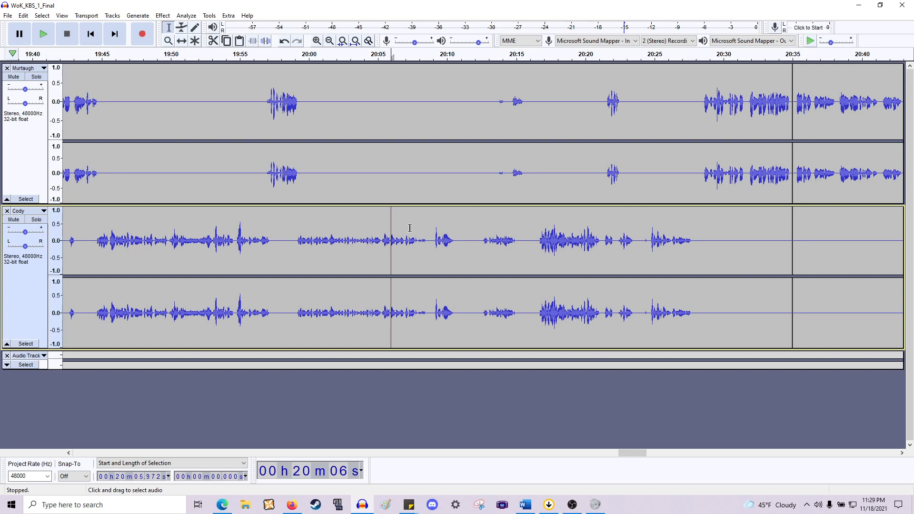
{"action": "key", "text": "space"}
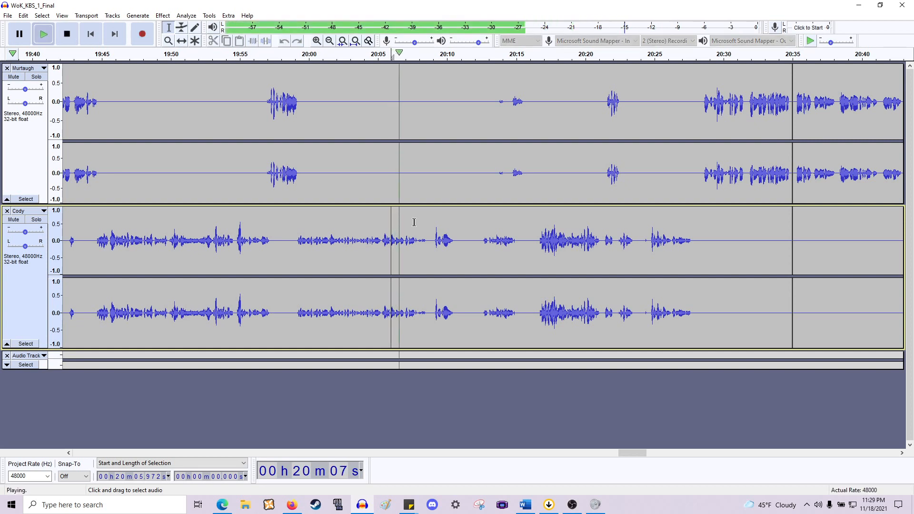
{"action": "key", "text": "space"}
- Preview the following passage, then delete the pause from about 20:07.7 to 20:09.0 across both tracks
{"action": "scroll", "coordinate": [326, 244], "scroll_direction": "right", "scroll_amount": 2}
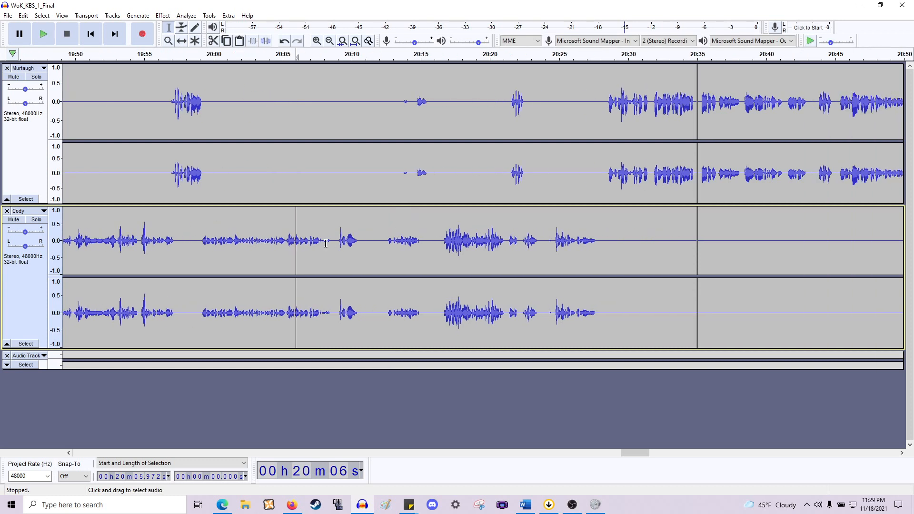
{"action": "key", "text": "space"}
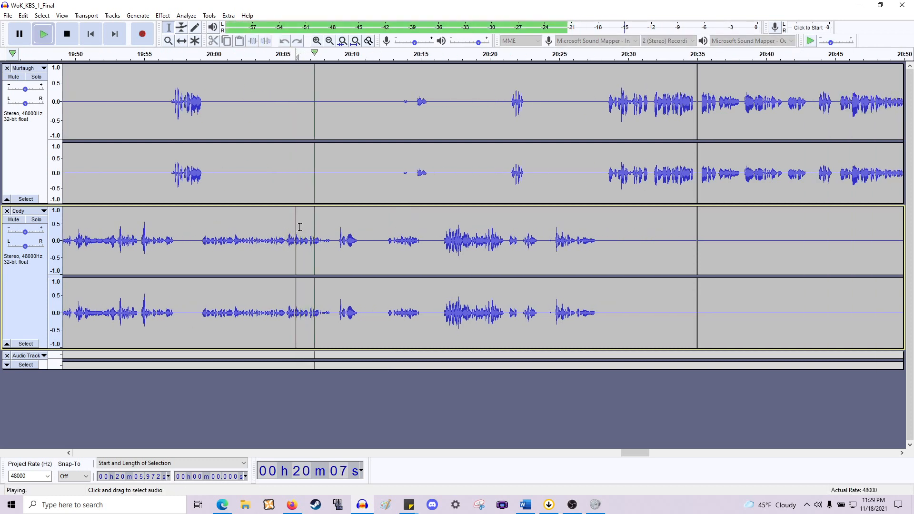
{"action": "scroll", "coordinate": [326, 233], "scroll_direction": "up", "scroll_amount": 1}
{"action": "key", "text": "space"}
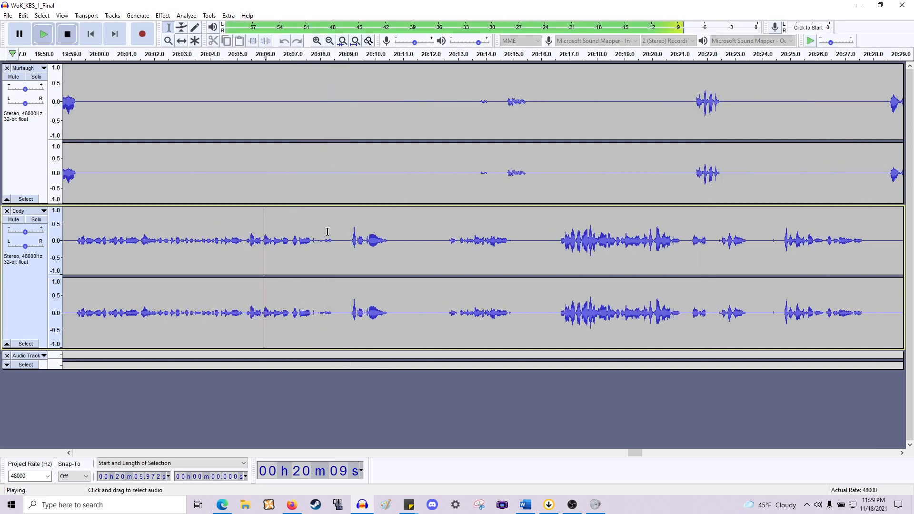
{"action": "left_click_drag", "start_coordinate": [310, 247], "coordinate": [349, 167]}
{"action": "key", "text": "Delete"}
- Play back from about 19:59.3 to review the edited section
{"action": "scroll", "coordinate": [343, 169], "scroll_direction": "left", "scroll_amount": 3}
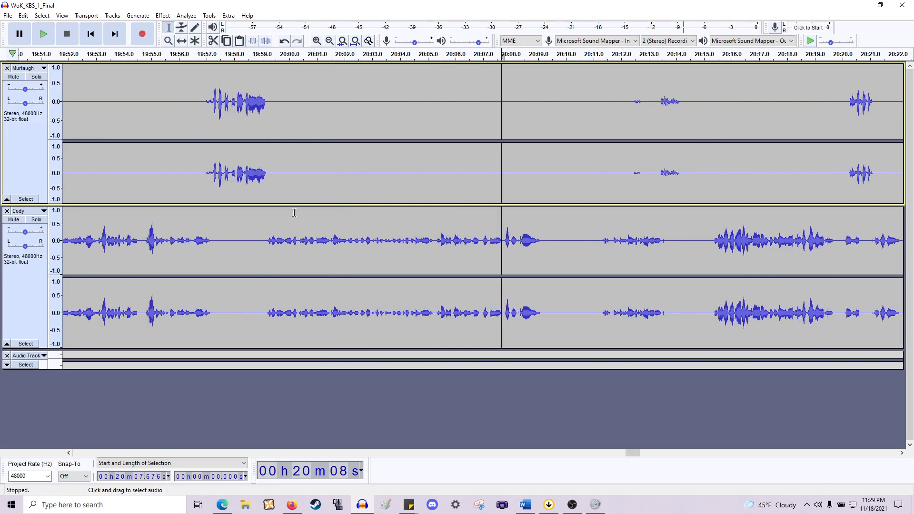
{"action": "scroll", "coordinate": [178, 235], "scroll_direction": "left", "scroll_amount": 8}
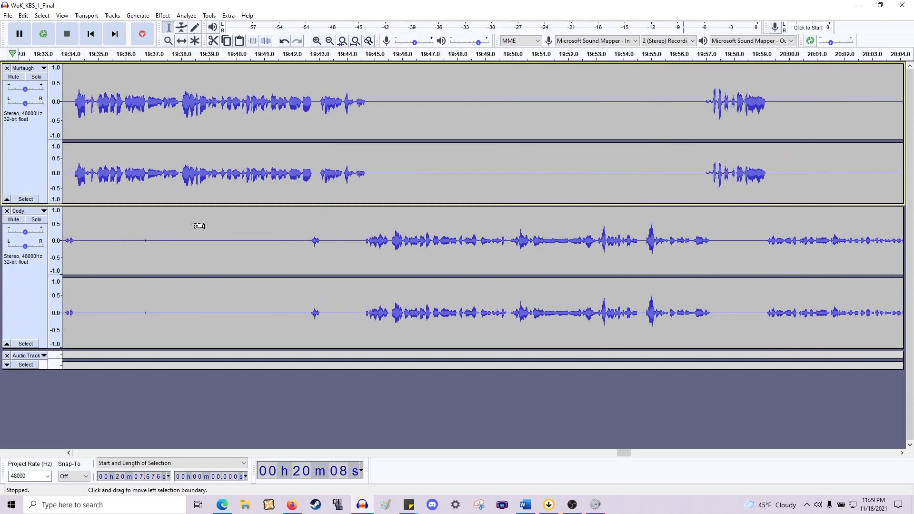
{"action": "scroll", "coordinate": [198, 226], "scroll_direction": "down", "scroll_amount": 2}
{"action": "scroll", "coordinate": [326, 224], "scroll_direction": "left", "scroll_amount": 2}
{"action": "scroll", "coordinate": [327, 224], "scroll_direction": "up", "scroll_amount": 3}
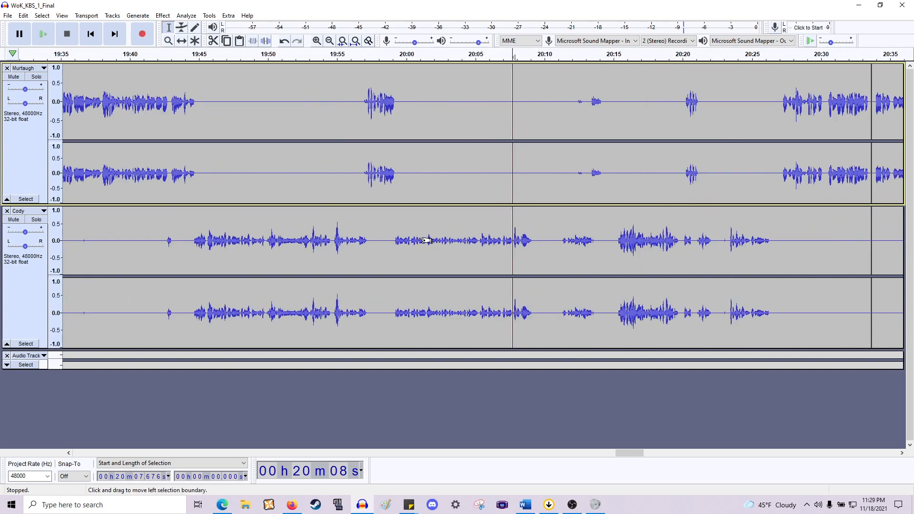
{"action": "left_click", "coordinate": [330, 245]}
{"action": "key", "text": "space"}
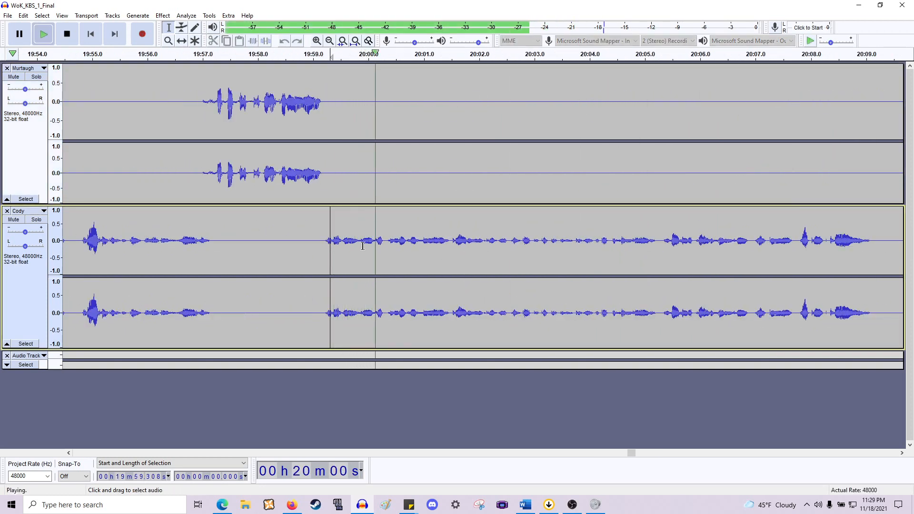
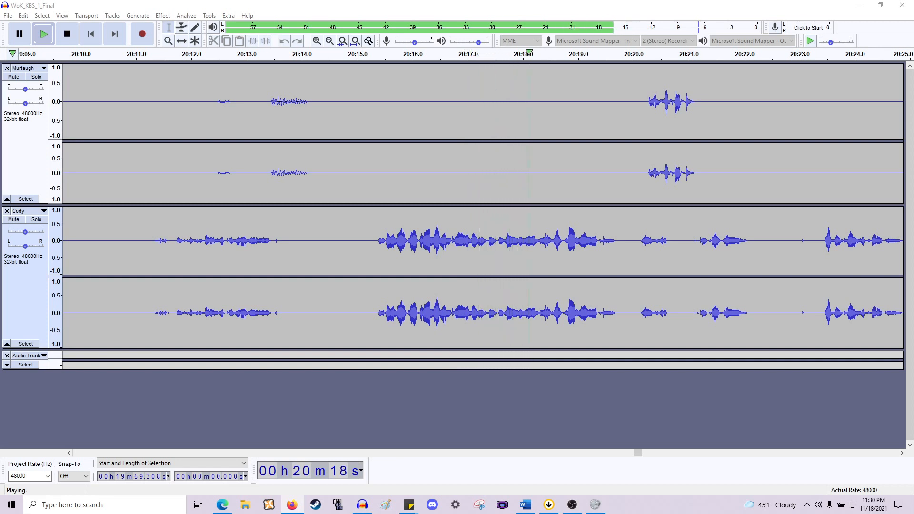
{"action": "scroll", "coordinate": [393, 235], "scroll_direction": "left", "scroll_amount": 2}
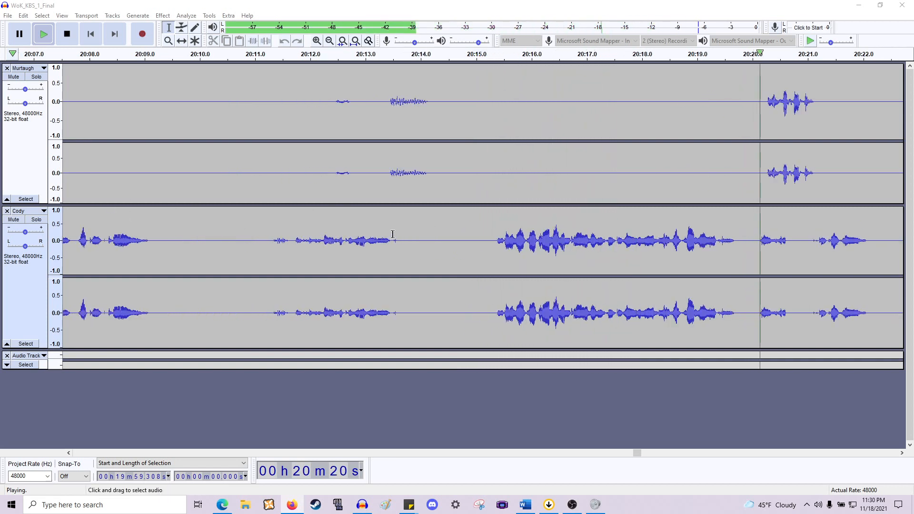
{"action": "left_click", "coordinate": [426, 235]}
{"action": "key", "text": "space"}
{"action": "scroll", "coordinate": [428, 235], "scroll_direction": "left", "scroll_amount": 2}
{"action": "left_click_drag", "start_coordinate": [705, 151], "coordinate": [403, 152]}
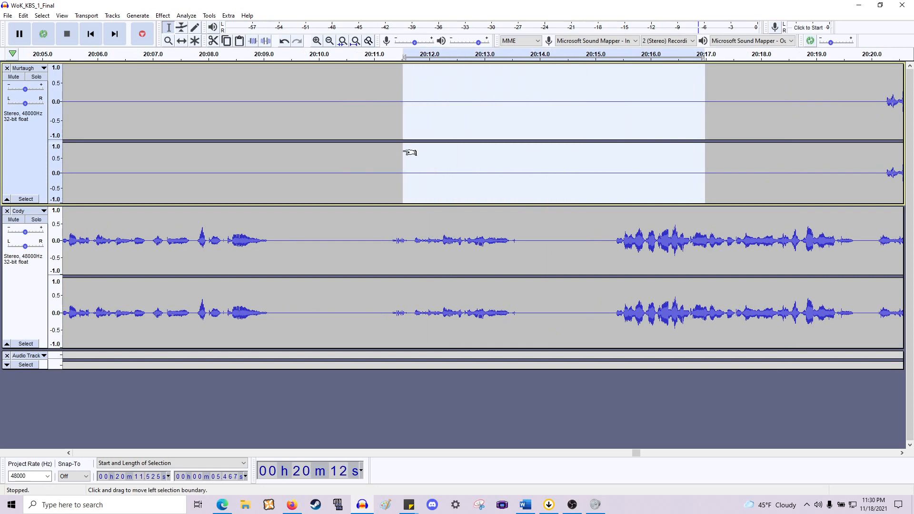
{"action": "scroll", "coordinate": [465, 188], "scroll_direction": "left", "scroll_amount": 5}
{"action": "scroll", "coordinate": [486, 206], "scroll_direction": "down", "scroll_amount": 1}
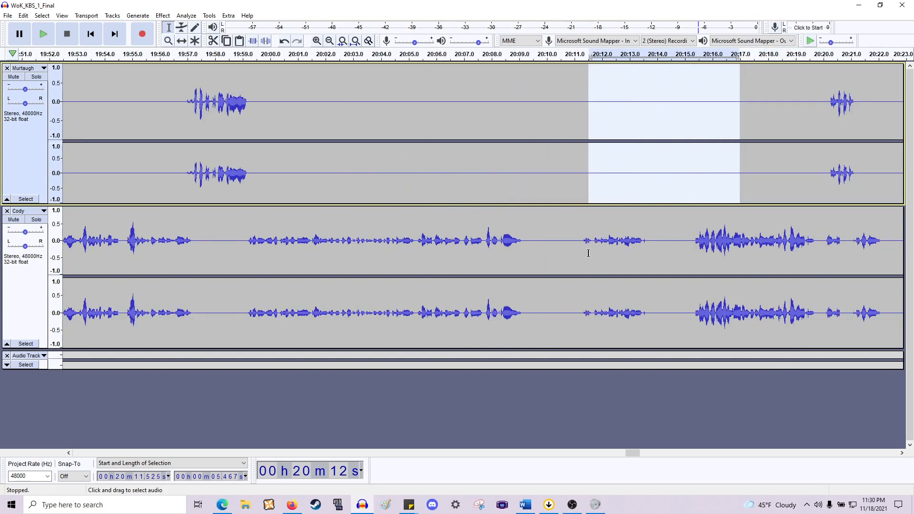
- Delete two pauses, from about 20:09.2 to 20:11.2 and from about 20:11.6 to 20:13.4, across both tracks
{"action": "left_click_drag", "start_coordinate": [579, 254], "coordinate": [525, 180]}
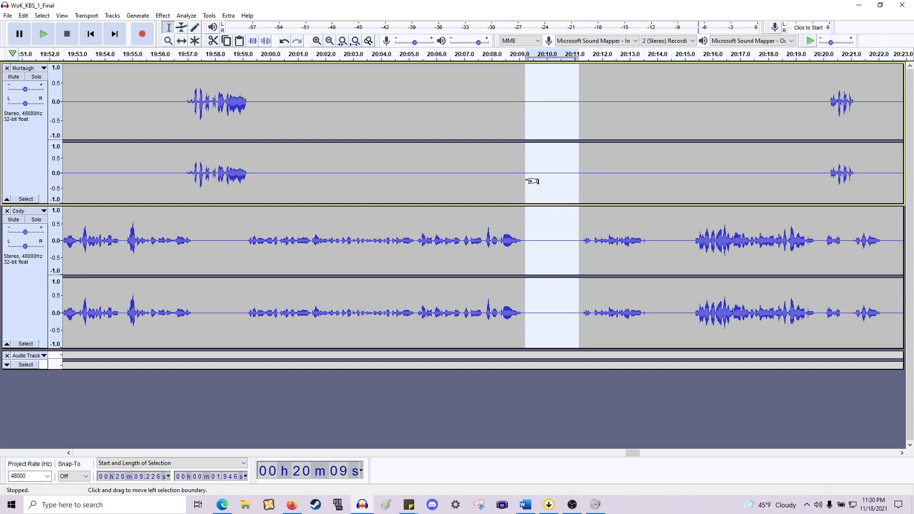
{"action": "key", "text": "Delete"}
{"action": "left_click_drag", "start_coordinate": [640, 247], "coordinate": [588, 191]}
{"action": "key", "text": "Delete"}
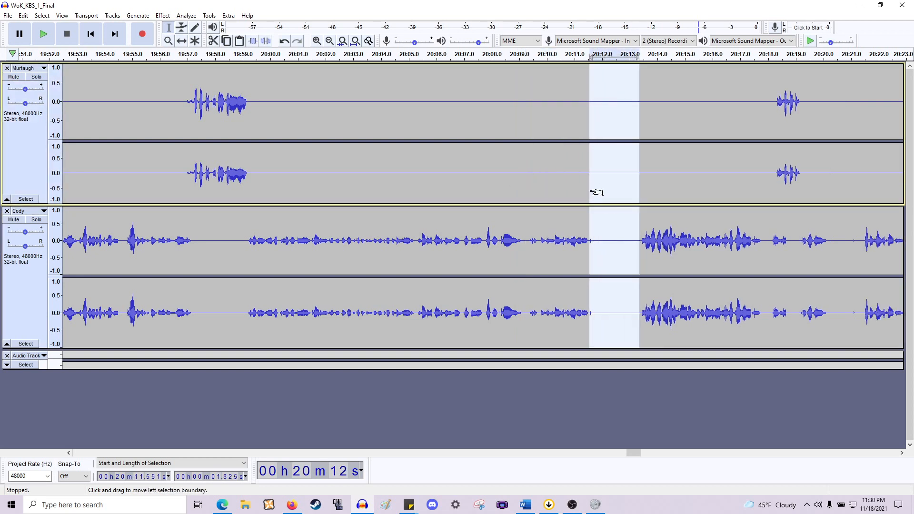
- Play back from several points between about 19:57 and 20:07 to review the cuts
{"action": "left_click", "coordinate": [243, 259]}
{"action": "key", "text": "space"}
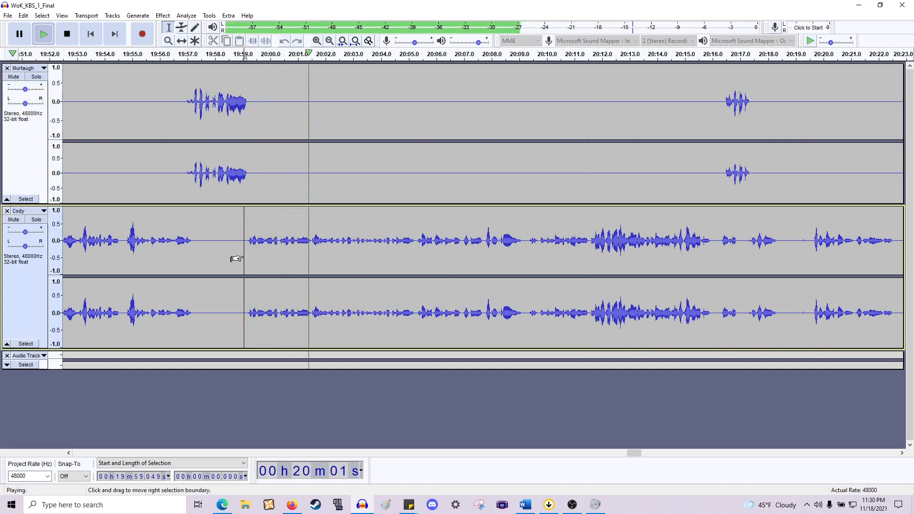
{"action": "key", "text": "space"}
{"action": "left_click", "coordinate": [186, 238]}
{"action": "key", "text": "space"}
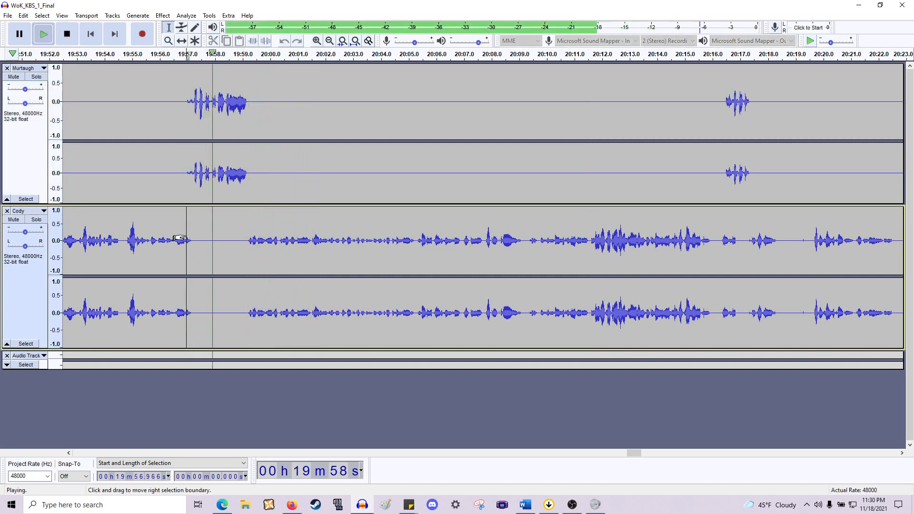
{"action": "key", "text": "space"}
{"action": "left_click", "coordinate": [353, 242]}
{"action": "key", "text": "space"}
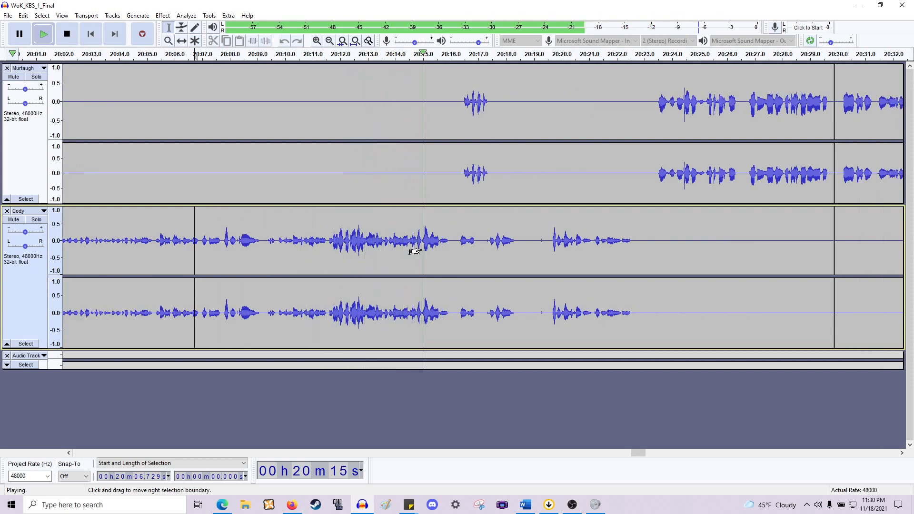
{"action": "key", "text": "space"}
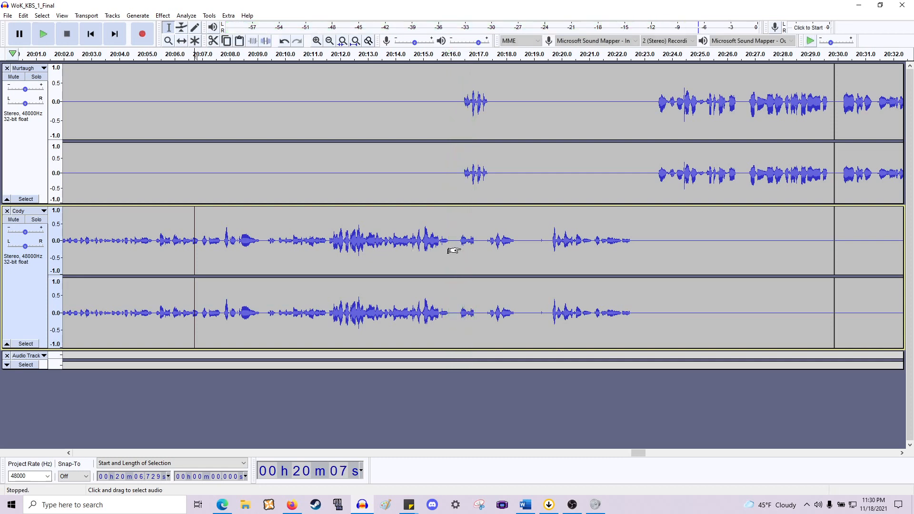
- Delete the pause from about 20:15.6 to 20:16.3 across all tracks
{"action": "scroll", "coordinate": [449, 248], "scroll_direction": "up", "scroll_amount": 3}
{"action": "left_click_drag", "start_coordinate": [307, 240], "coordinate": [461, 245]}
{"action": "key", "text": "space"}
{"action": "key", "text": "ctrl+shift+k"}
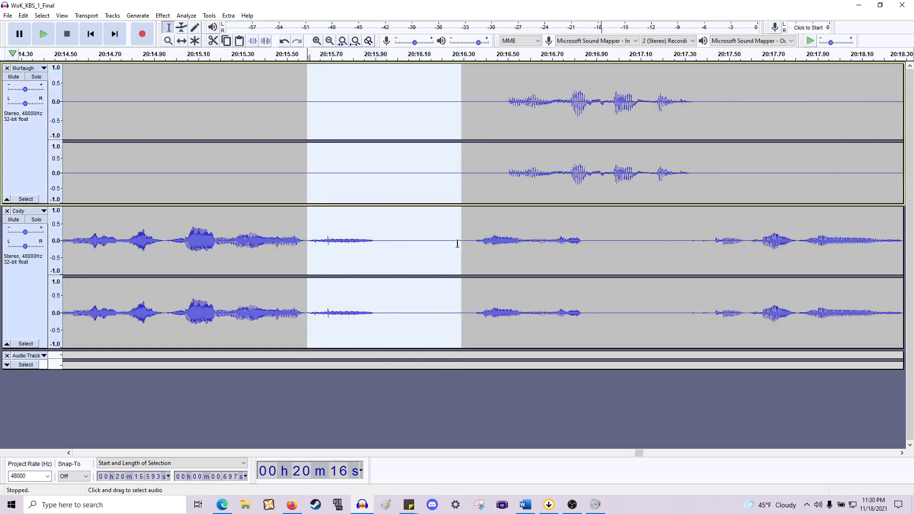
{"action": "key", "text": "Delete"}
- Play back from about 20:15.6 to review the cut
{"action": "key", "text": "space"}
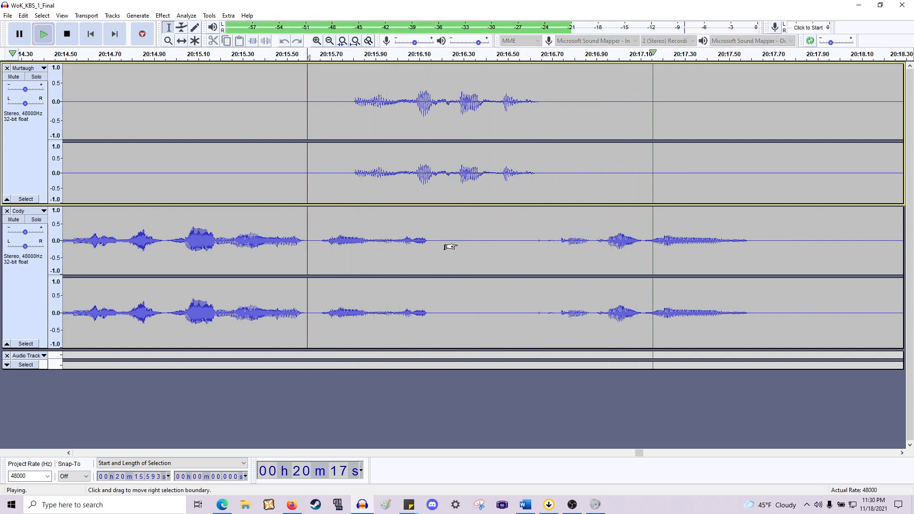
{"action": "scroll", "coordinate": [465, 231], "scroll_direction": "down", "scroll_amount": 1}
{"action": "scroll", "coordinate": [470, 232], "scroll_direction": "down", "scroll_amount": 1}
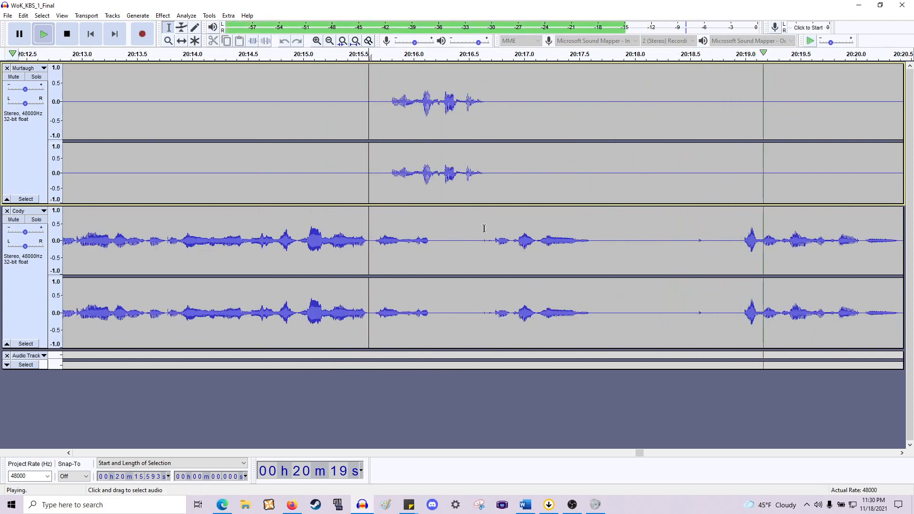
{"action": "scroll", "coordinate": [483, 226], "scroll_direction": "right", "scroll_amount": 2}
{"action": "key", "text": "space"}
- Delete the pause from about 20:17.6 to 20:19.0 across both tracks and preview the result
{"action": "scroll", "coordinate": [479, 240], "scroll_direction": "down", "scroll_amount": 1}
{"action": "left_click_drag", "start_coordinate": [482, 241], "coordinate": [556, 176]}
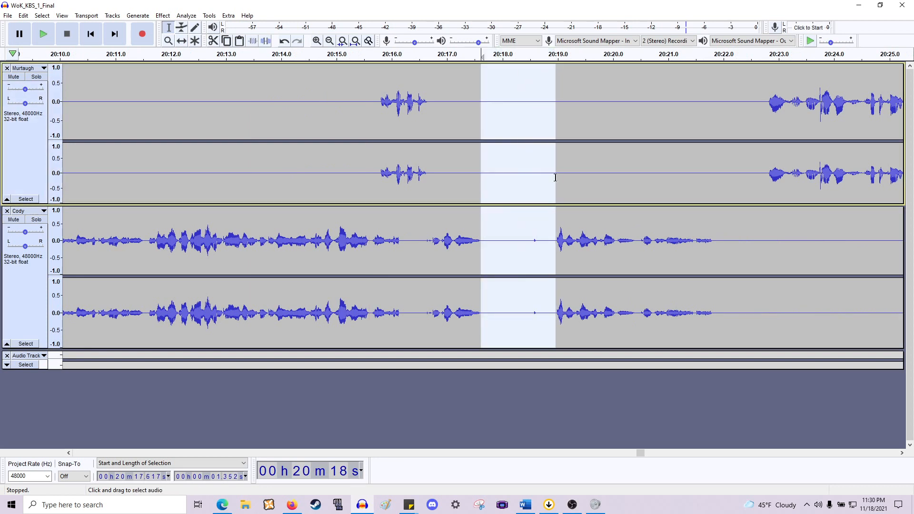
{"action": "key", "text": "Delete"}
{"action": "key", "text": "space"}
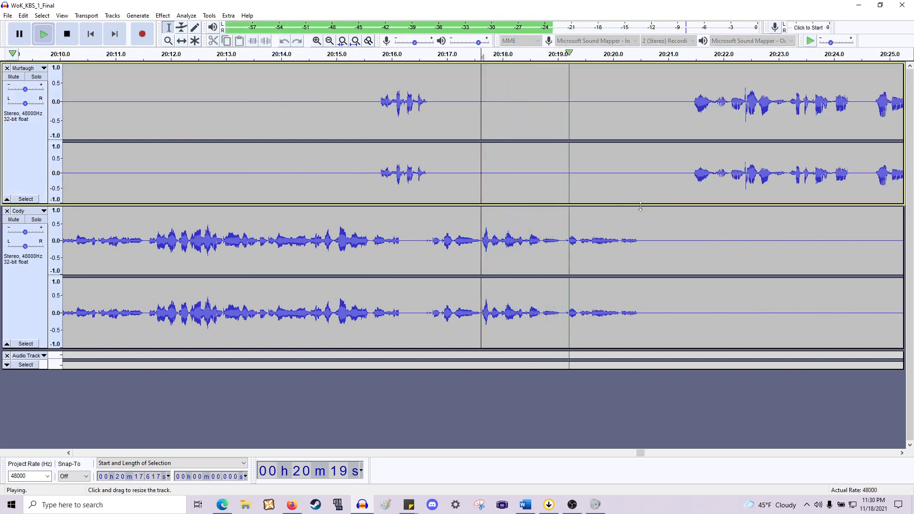
{"action": "key", "text": "space"}
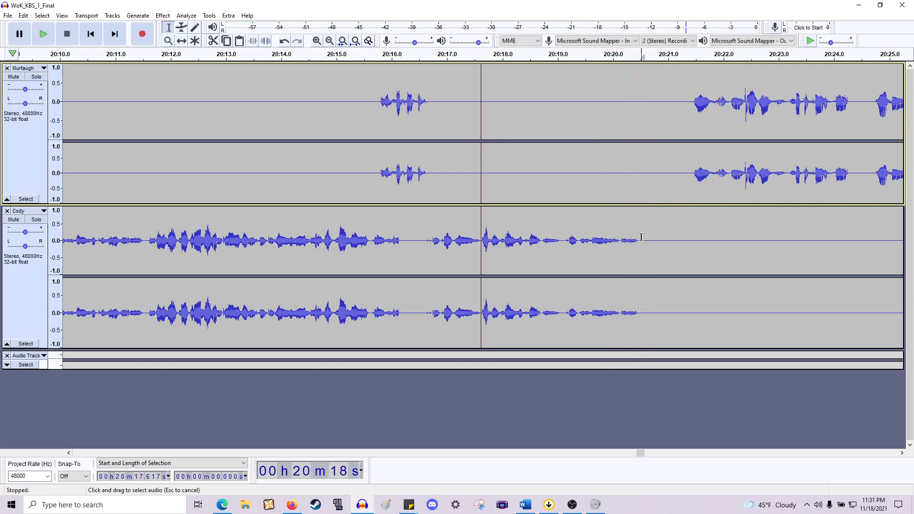
- Delete the gap from about 20:20.5 to 20:21.4 before Murtaugh's line and play it back
{"action": "left_click_drag", "start_coordinate": [642, 209], "coordinate": [693, 185]}
{"action": "key", "text": "Delete"}
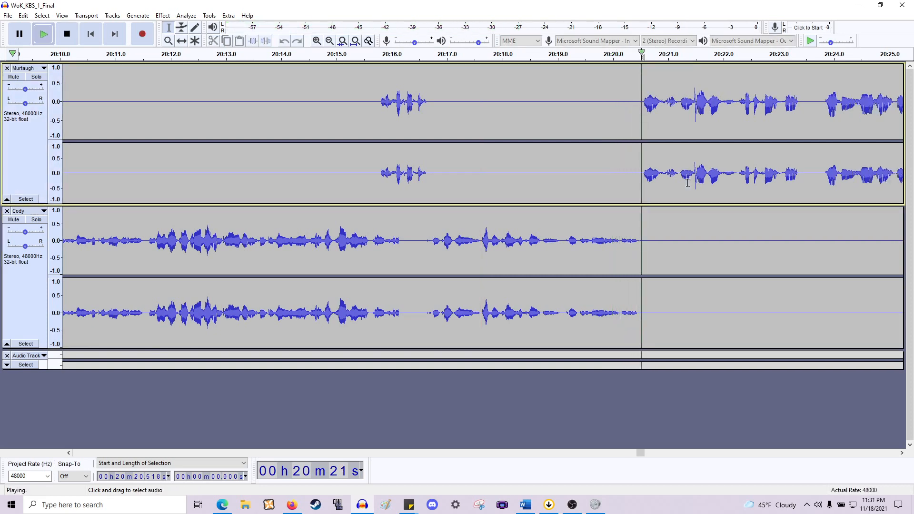
{"action": "key", "text": "space"}
{"action": "key", "text": "space"}
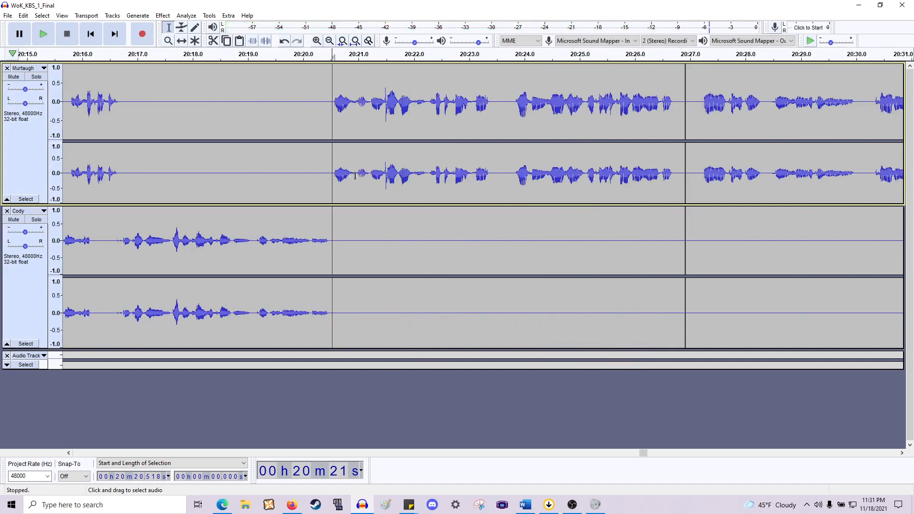
{"action": "key", "text": "space"}
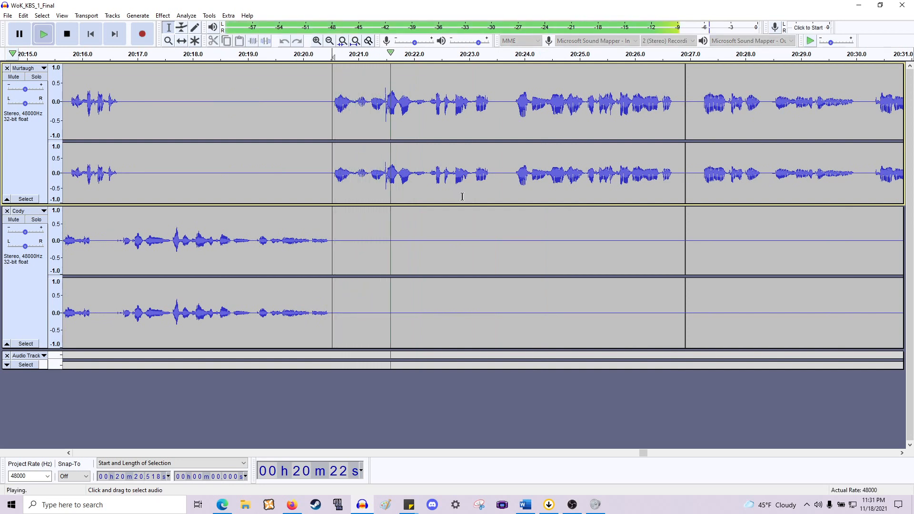
- Preview Murtaugh's line, then delete the stretch from about 20:20.5 to 20:21.2 across both tracks
{"action": "left_click", "coordinate": [369, 177]}
{"action": "key", "text": "space"}
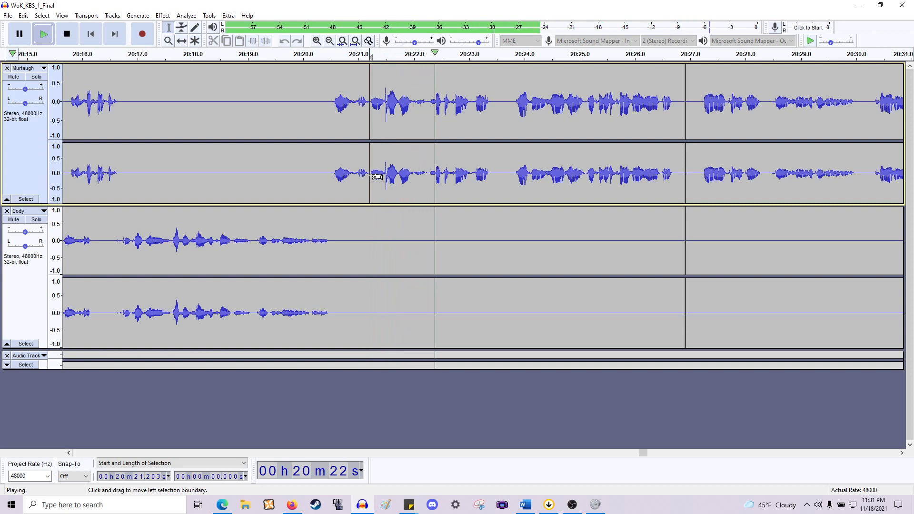
{"action": "key", "text": "space"}
{"action": "left_click_drag", "start_coordinate": [369, 194], "coordinate": [332, 254]}
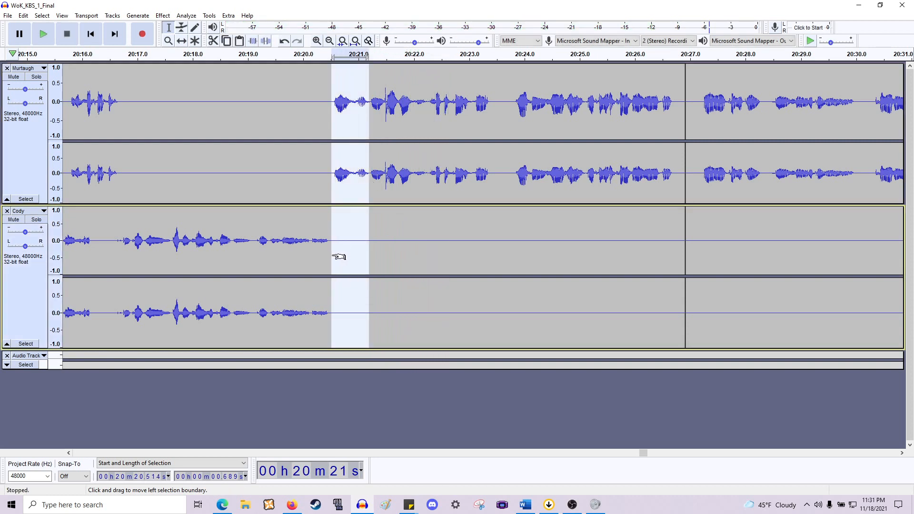
{"action": "key", "text": "Delete"}
- Play on, then delete the short pause from about 20:22.7 to 20:23.1 in Murtaugh's speech
{"action": "key", "text": "space"}
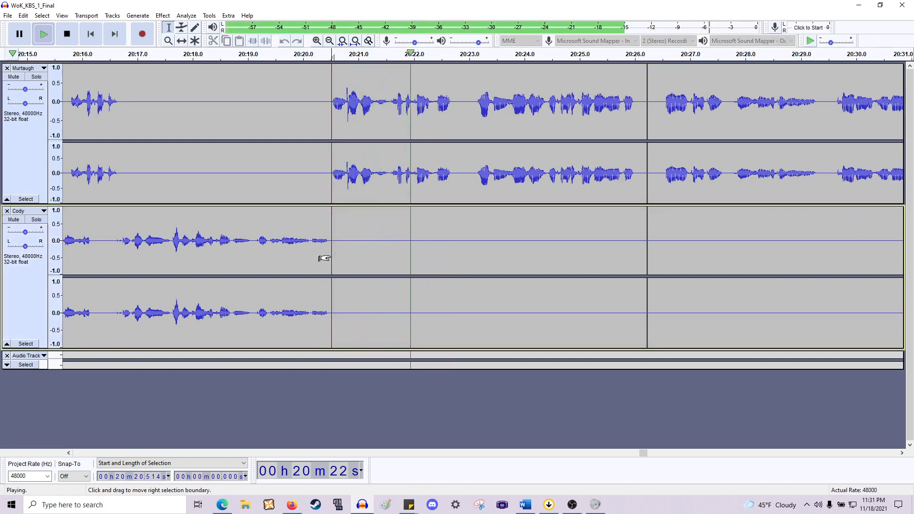
{"action": "scroll", "coordinate": [353, 226], "scroll_direction": "right", "scroll_amount": 5}
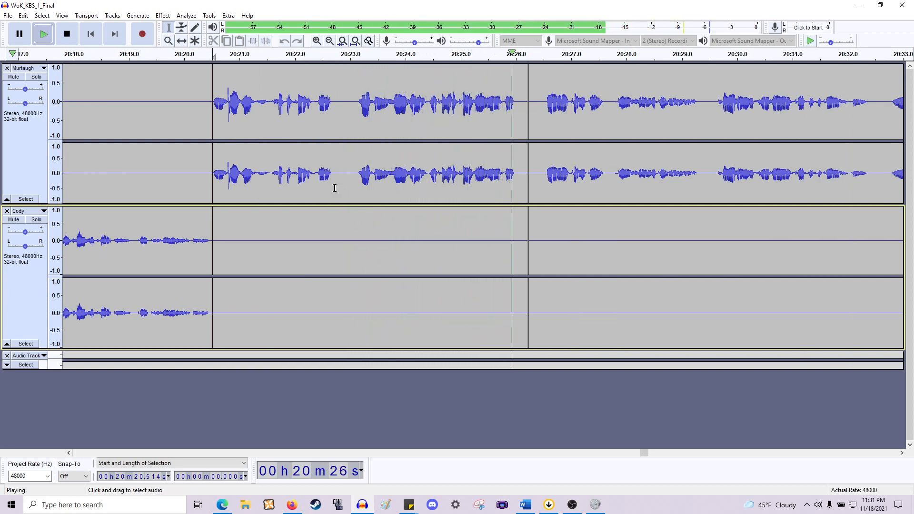
{"action": "key", "text": "space"}
{"action": "left_click_drag", "start_coordinate": [335, 186], "coordinate": [358, 269]}
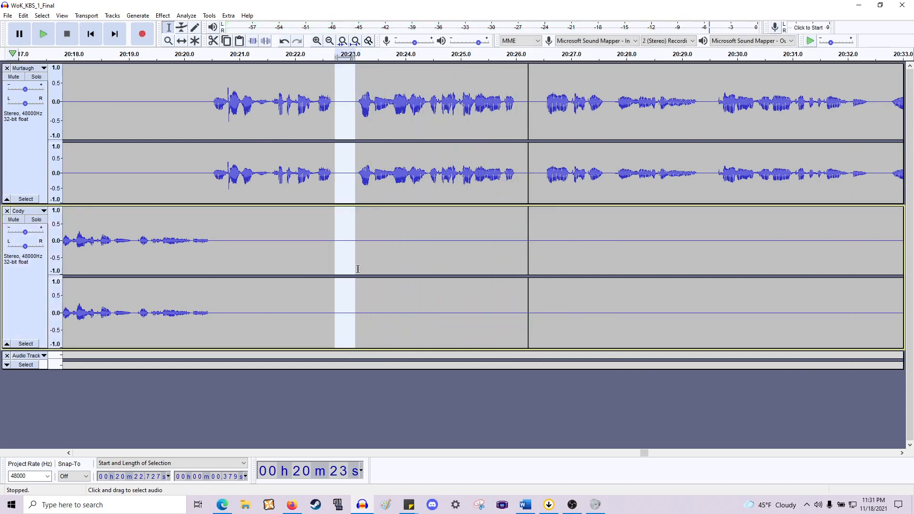
{"action": "key", "text": "Delete"}
{"action": "scroll", "coordinate": [360, 262], "scroll_direction": "down", "scroll_amount": 2}
{"action": "scroll", "coordinate": [371, 252], "scroll_direction": "left", "scroll_amount": 15}
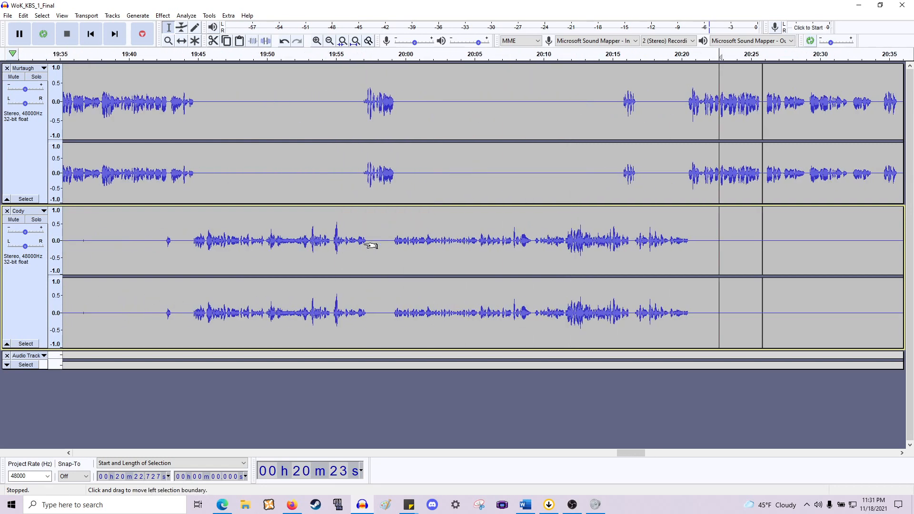
{"action": "scroll", "coordinate": [372, 245], "scroll_direction": "down", "scroll_amount": 3}
{"action": "scroll", "coordinate": [373, 245], "scroll_direction": "left", "scroll_amount": 2}
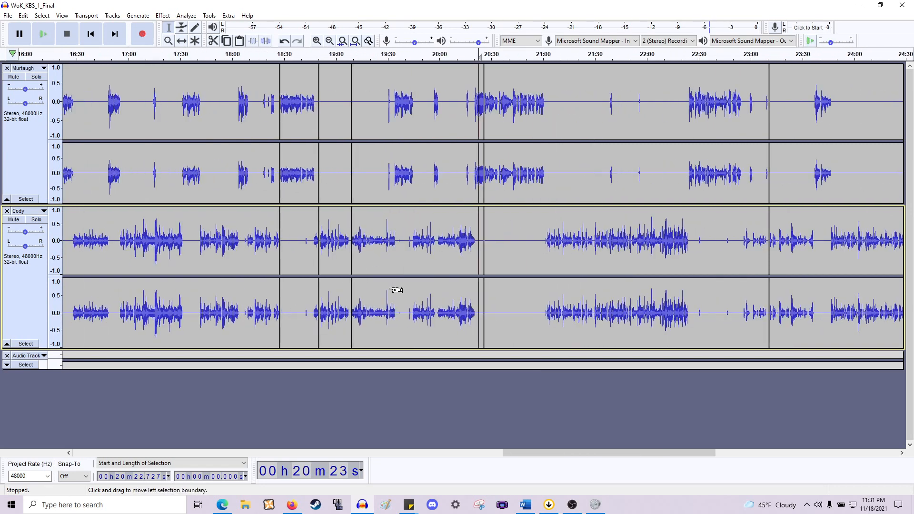
{"action": "scroll", "coordinate": [396, 290], "scroll_direction": "up", "scroll_amount": 1}
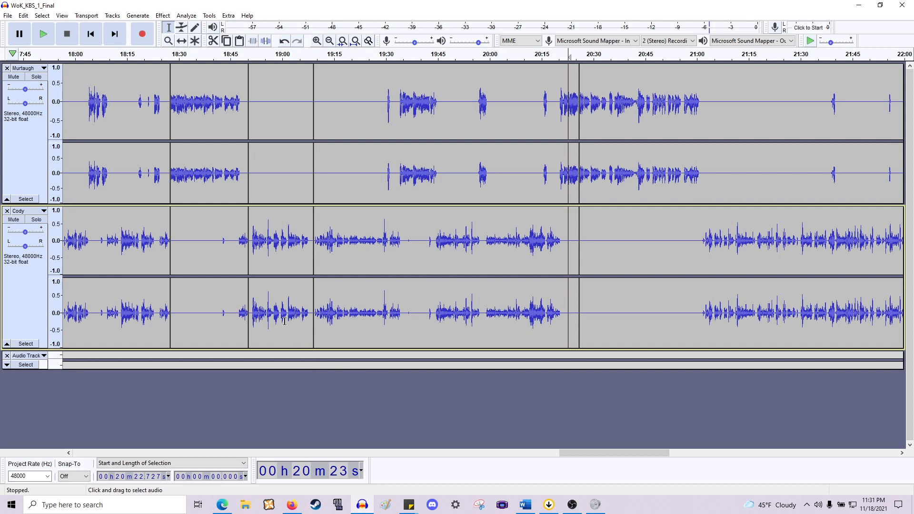
{"action": "left_click_drag", "start_coordinate": [313, 355], "coordinate": [510, 353]}
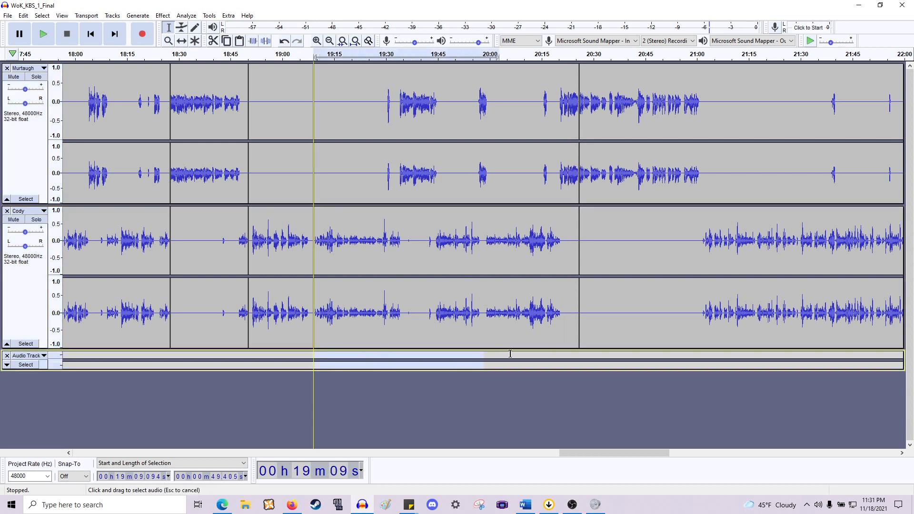
{"action": "left_click_drag", "start_coordinate": [579, 347], "coordinate": [579, 343]}
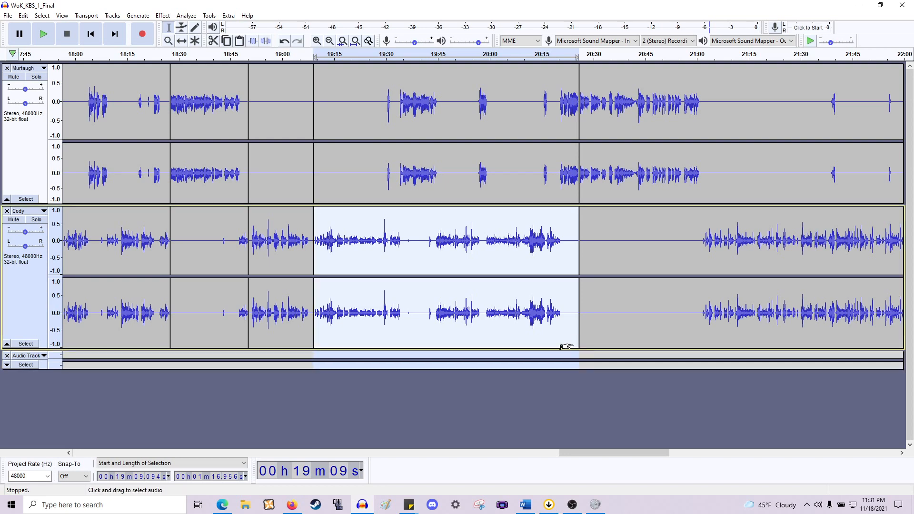
{"action": "scroll", "coordinate": [538, 348], "scroll_direction": "right", "scroll_amount": 3}
{"action": "scroll", "coordinate": [435, 216], "scroll_direction": "up", "scroll_amount": 2, "text": "ctrl"}
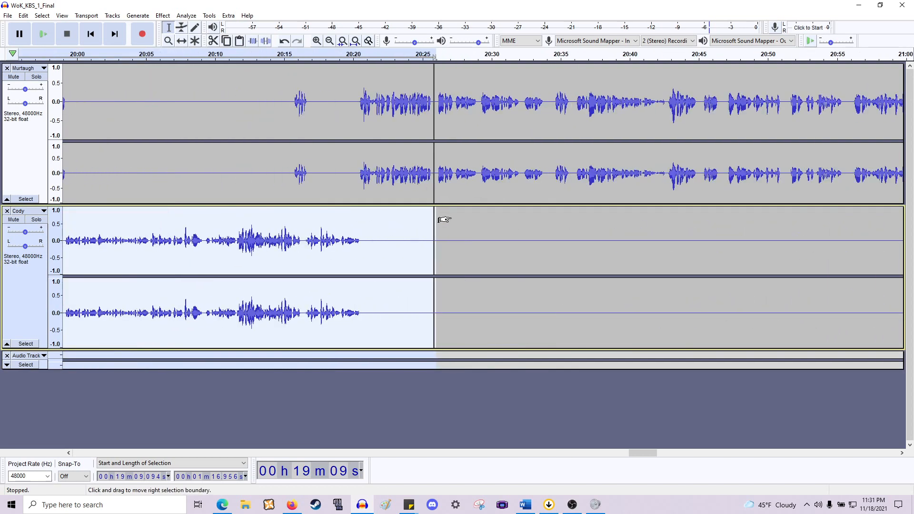
{"action": "scroll", "coordinate": [419, 259], "scroll_direction": "up", "scroll_amount": 3, "text": "ctrl"}
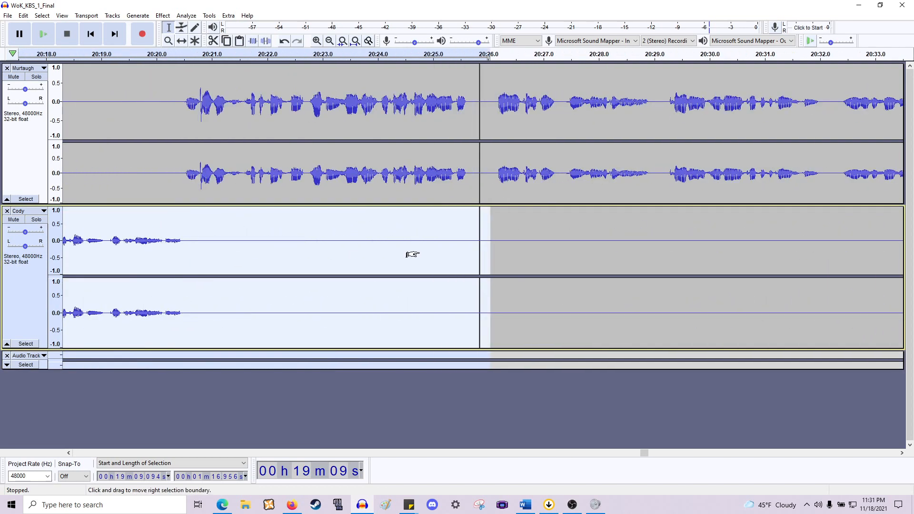
{"action": "left_click", "coordinate": [566, 169]}
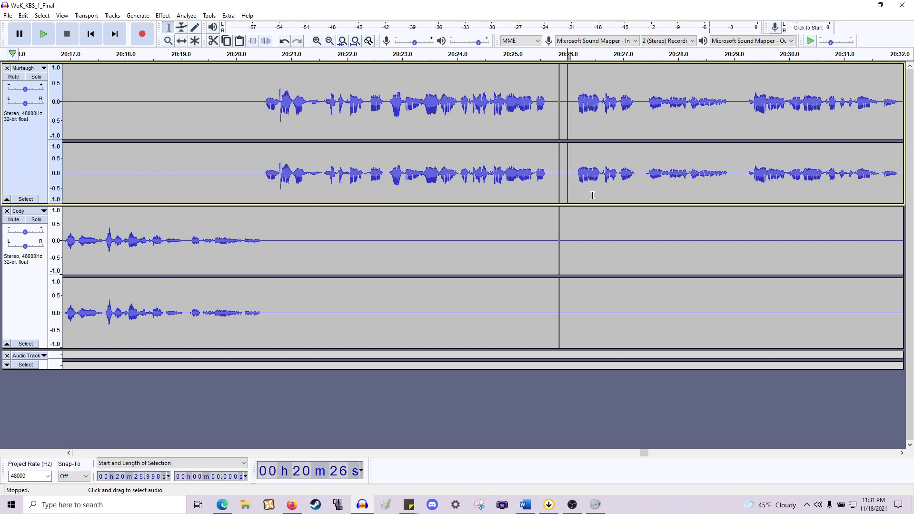
- Play back from about 20:26.0 to review Murtaugh's following lines
{"action": "key", "text": "space"}
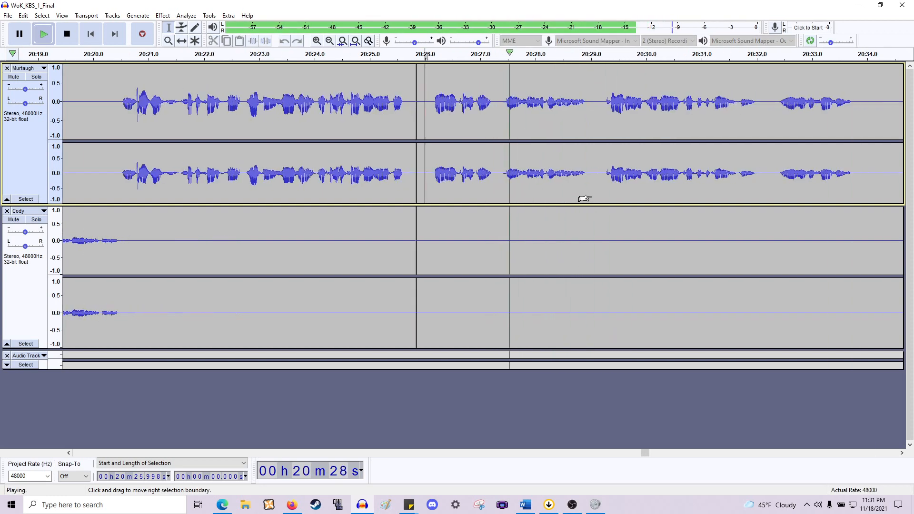
{"action": "key", "text": "space"}
{"action": "scroll", "coordinate": [430, 183], "scroll_direction": "up", "scroll_amount": 2, "text": "ctrl"}
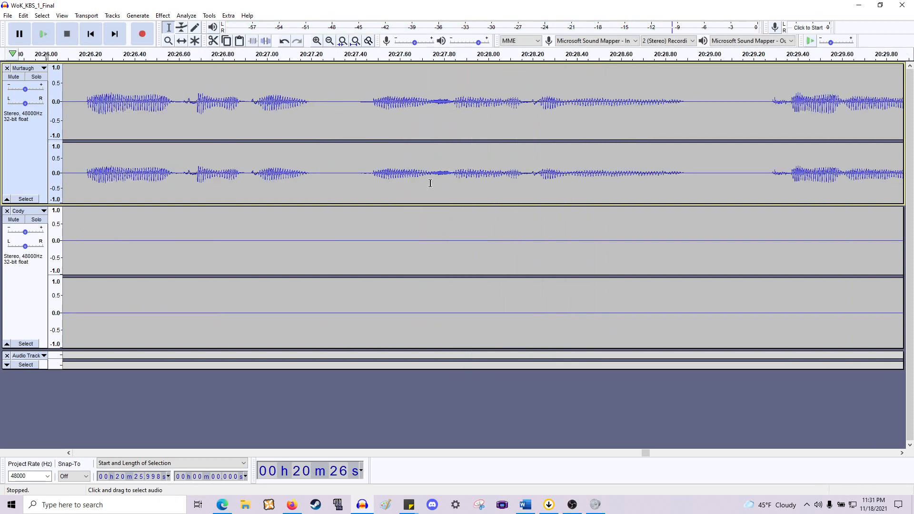
{"action": "key", "text": "space"}
{"action": "scroll", "coordinate": [461, 177], "scroll_direction": "down", "scroll_amount": 2, "text": "ctrl"}
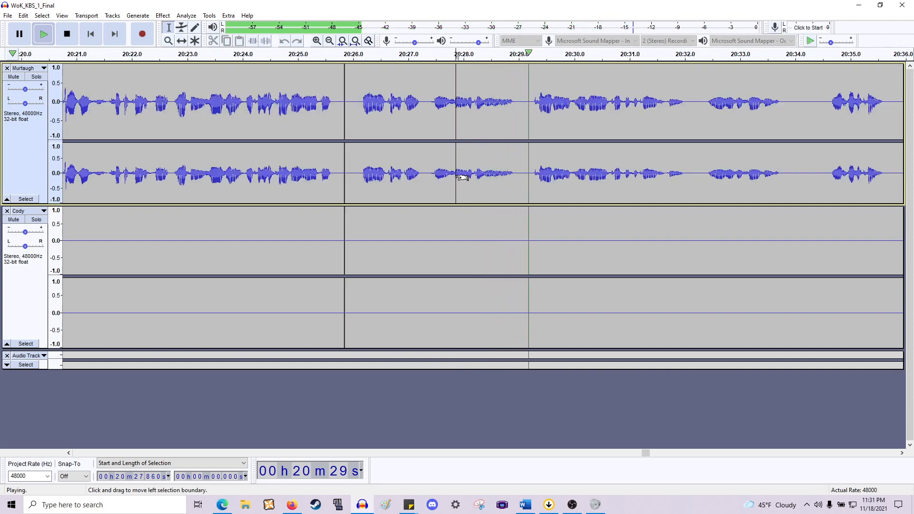
{"action": "key", "text": "space"}
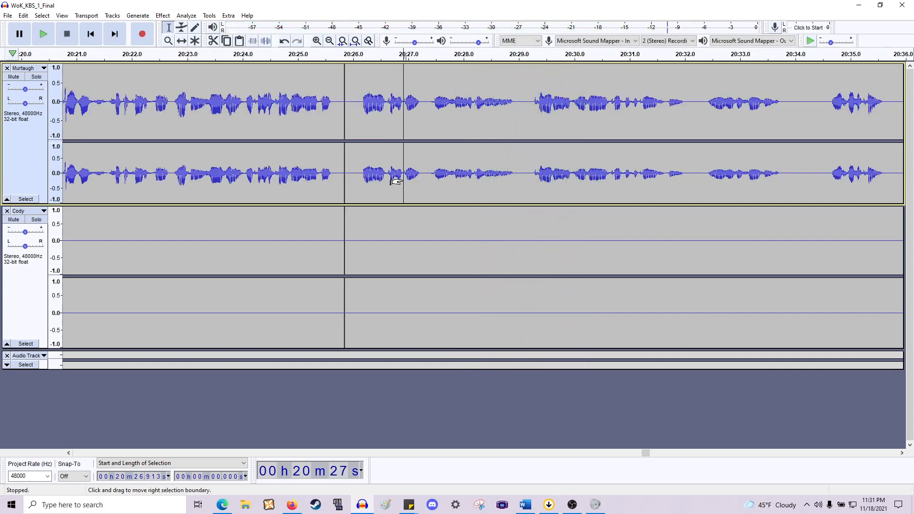
- Delete the stretch from about 20:26.9 to 20:29.3 across both tracks
{"action": "key", "text": "space"}
{"action": "key", "text": "space"}
{"action": "left_click_drag", "start_coordinate": [402, 198], "coordinate": [531, 290]}
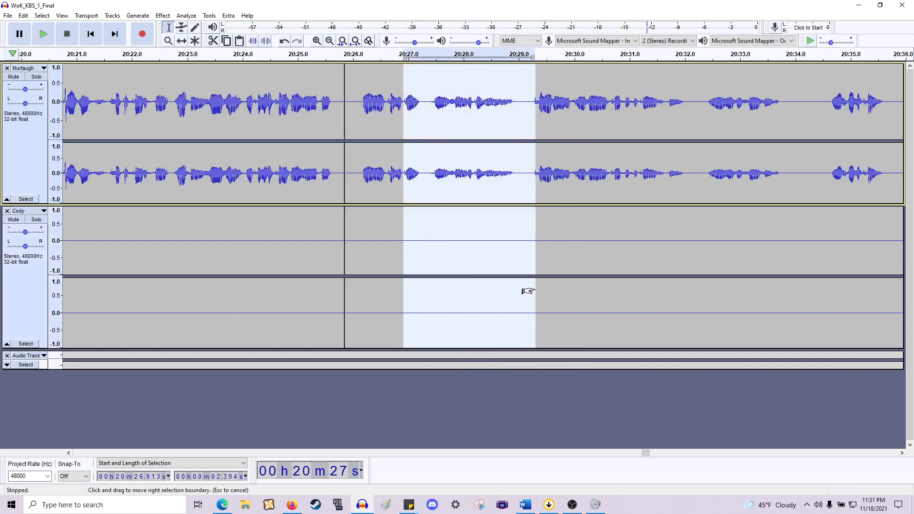
{"action": "key", "text": "Delete"}
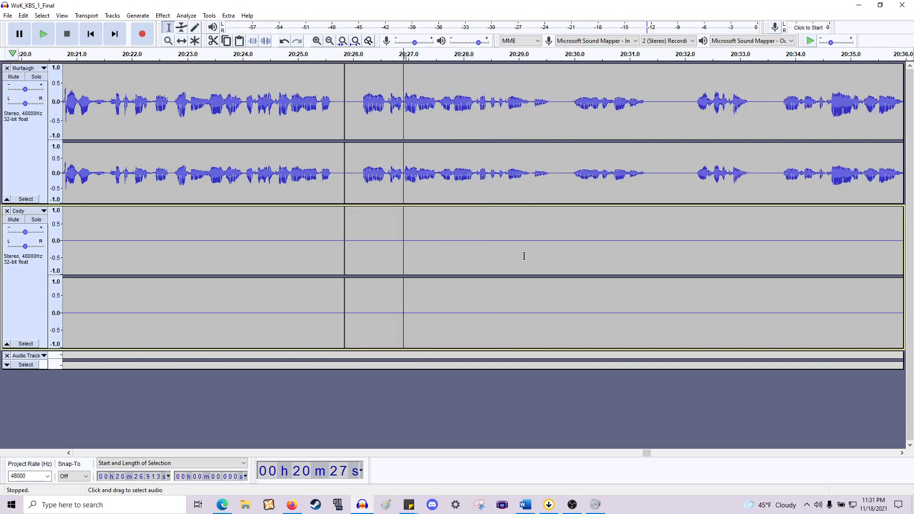
- Play back from about 20:26.4 to review the trimmed passage and the lines that follow
{"action": "left_click", "coordinate": [374, 177]}
{"action": "key", "text": "space"}
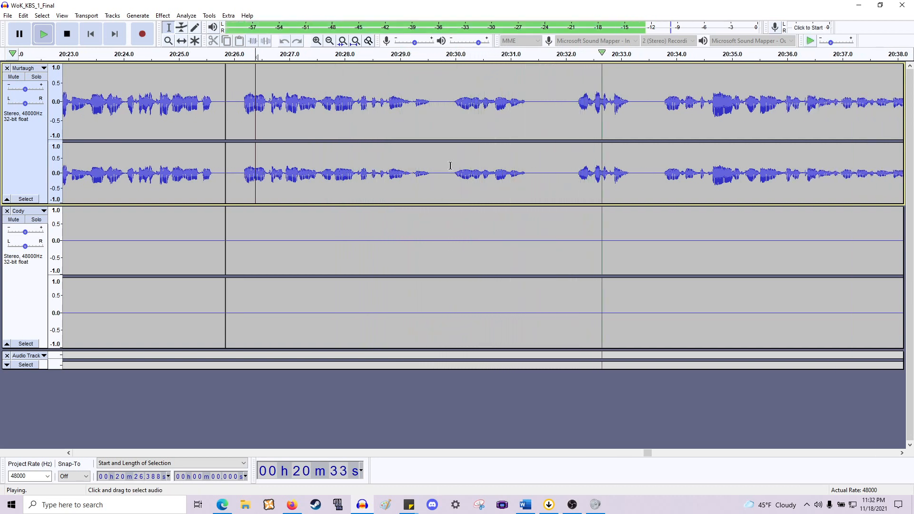
{"action": "key", "text": "space"}
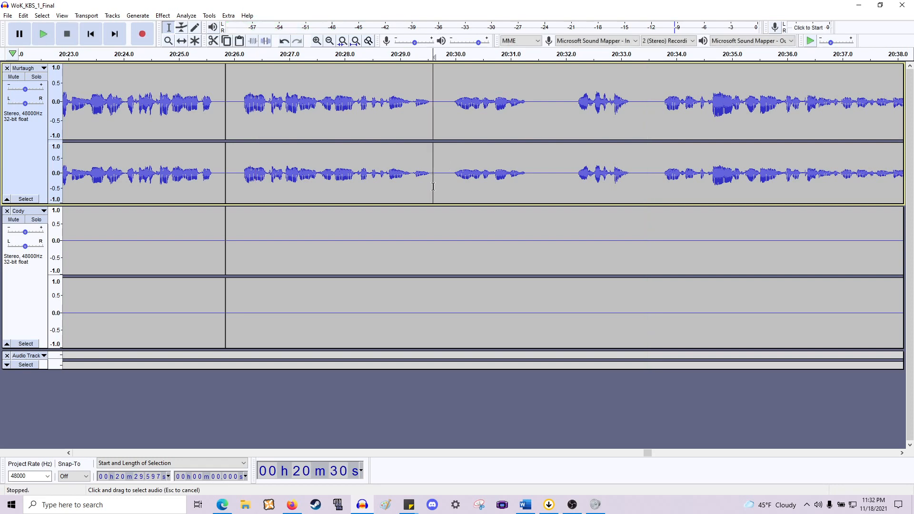
{"action": "left_click_drag", "start_coordinate": [434, 187], "coordinate": [450, 251]}
{"action": "left_click", "coordinate": [433, 244]}
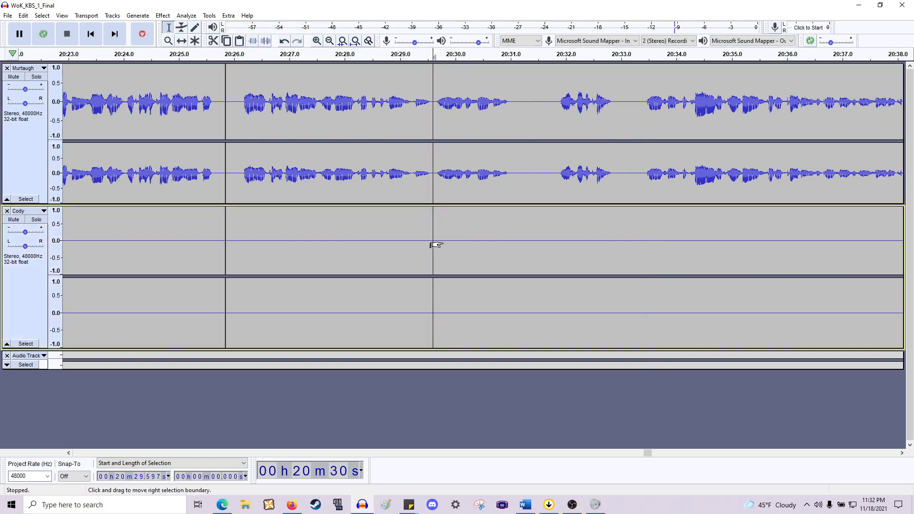
{"action": "scroll", "coordinate": [467, 202], "scroll_direction": "right", "scroll_amount": 10}
{"action": "scroll", "coordinate": [472, 204], "scroll_direction": "down", "scroll_amount": 2, "text": "ctrl"}
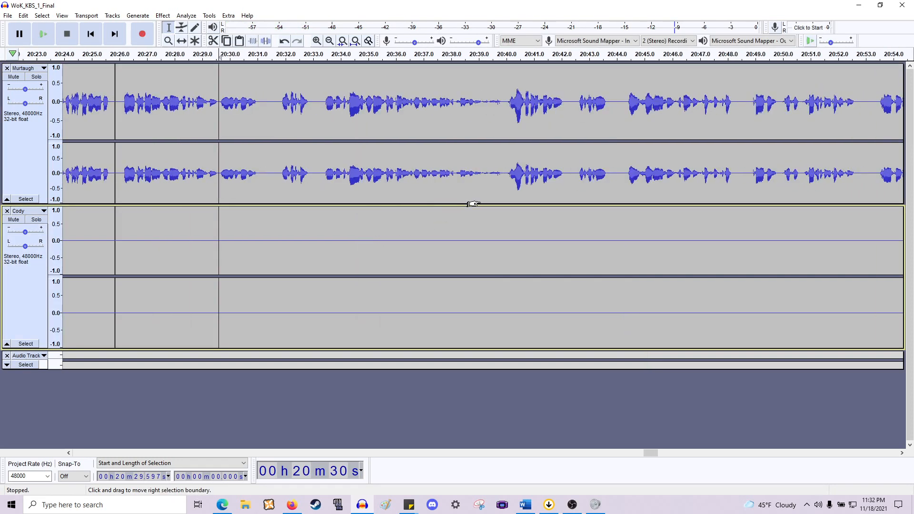
{"action": "scroll", "coordinate": [473, 204], "scroll_direction": "left", "scroll_amount": 3}
{"action": "scroll", "coordinate": [473, 203], "scroll_direction": "right", "scroll_amount": 3}
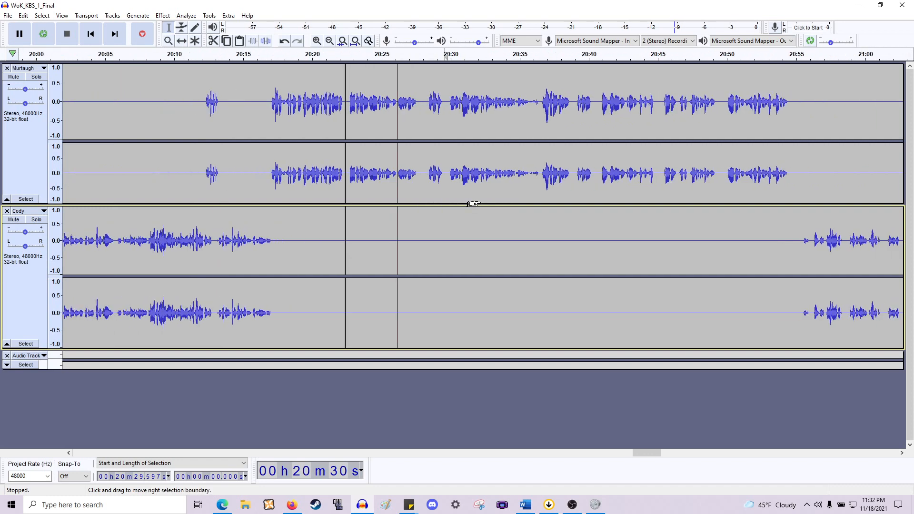
{"action": "left_click", "coordinate": [377, 176]}
{"action": "key", "text": "space"}
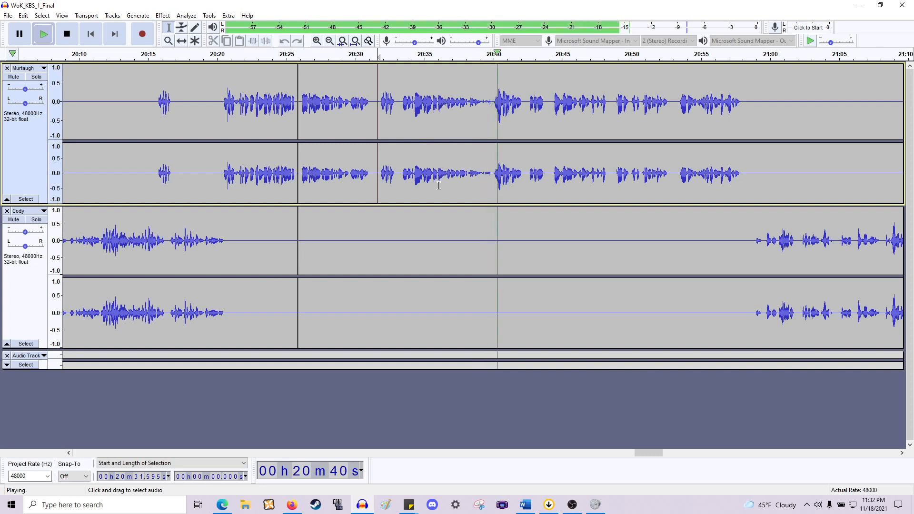
{"action": "key", "text": "space"}
{"action": "scroll", "coordinate": [432, 187], "scroll_direction": "up", "scroll_amount": 3}
{"action": "scroll", "coordinate": [500, 194], "scroll_direction": "down", "scroll_amount": 2}
{"action": "scroll", "coordinate": [501, 195], "scroll_direction": "right", "scroll_amount": 1}
{"action": "scroll", "coordinate": [500, 195], "scroll_direction": "right", "scroll_amount": 1}
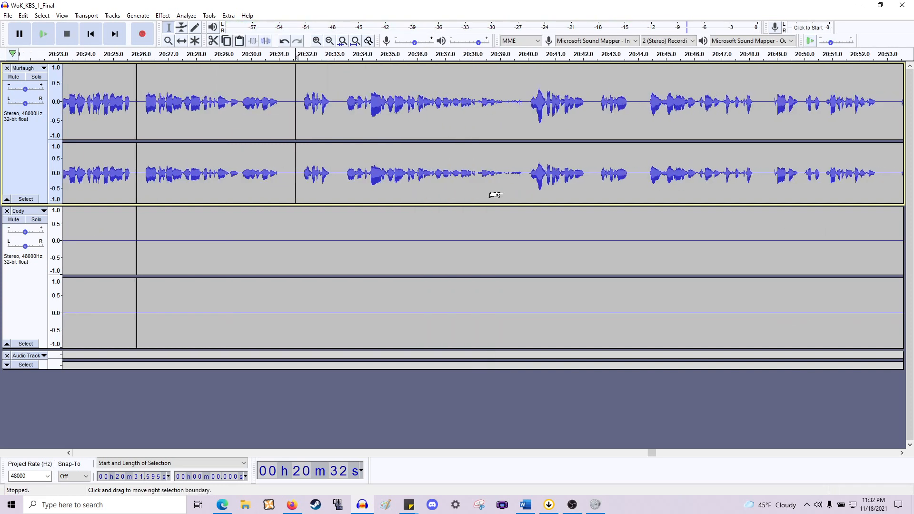
{"action": "scroll", "coordinate": [529, 177], "scroll_direction": "up", "scroll_amount": 1}
- Select the pause from about 20:39.4 to 20:40.0, preview it, and delete it
{"action": "left_click_drag", "start_coordinate": [519, 184], "coordinate": [553, 259]}
{"action": "key", "text": "space"}
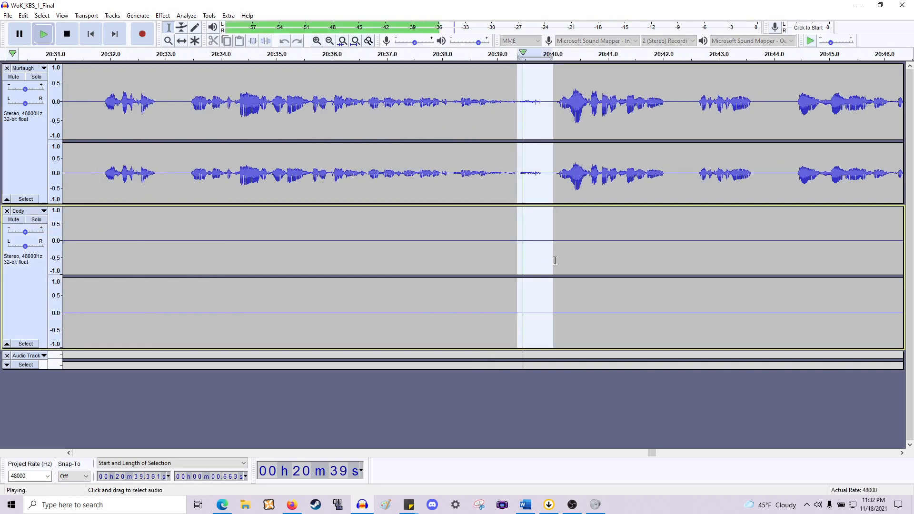
{"action": "key", "text": "Delete"}
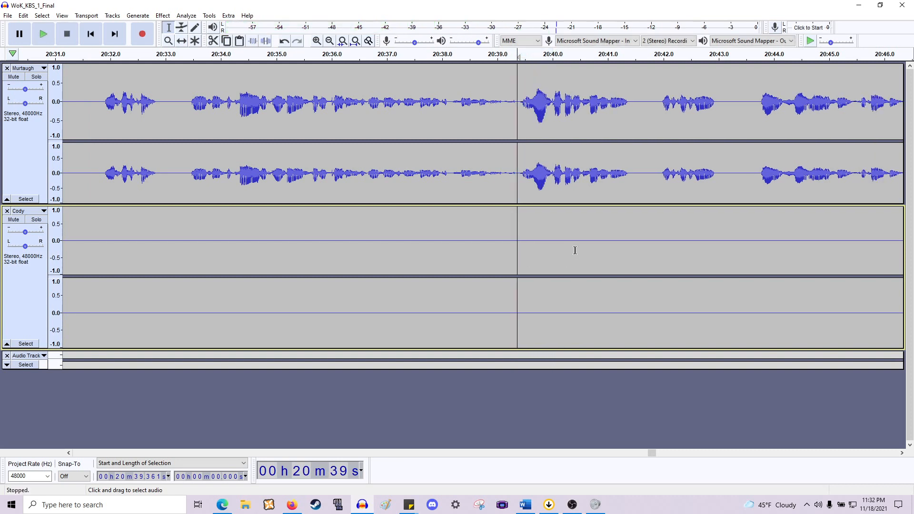
- Delete the short pauses at about 20:41.5–20:42.0 and 20:42.5–20:43.3 in Murtaugh's speech
{"action": "key", "text": "space"}
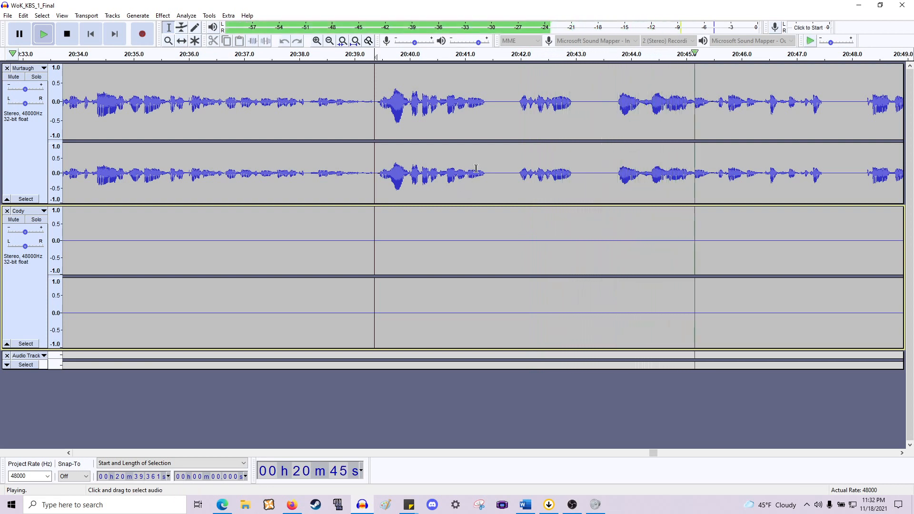
{"action": "key", "text": "space"}
{"action": "left_click_drag", "start_coordinate": [492, 183], "coordinate": [517, 279]}
{"action": "key", "text": "Delete"}
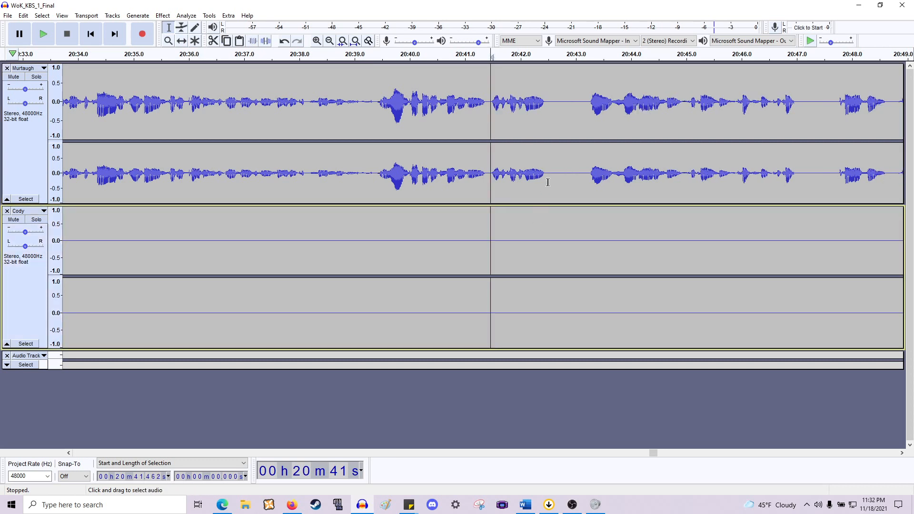
{"action": "left_click_drag", "start_coordinate": [546, 164], "coordinate": [590, 268]}
{"action": "key", "text": "Delete"}
- Delete the small gap from about 20:31.1 to 20:31.5 across both tracks
{"action": "scroll", "coordinate": [403, 185], "scroll_direction": "left", "scroll_amount": 14}
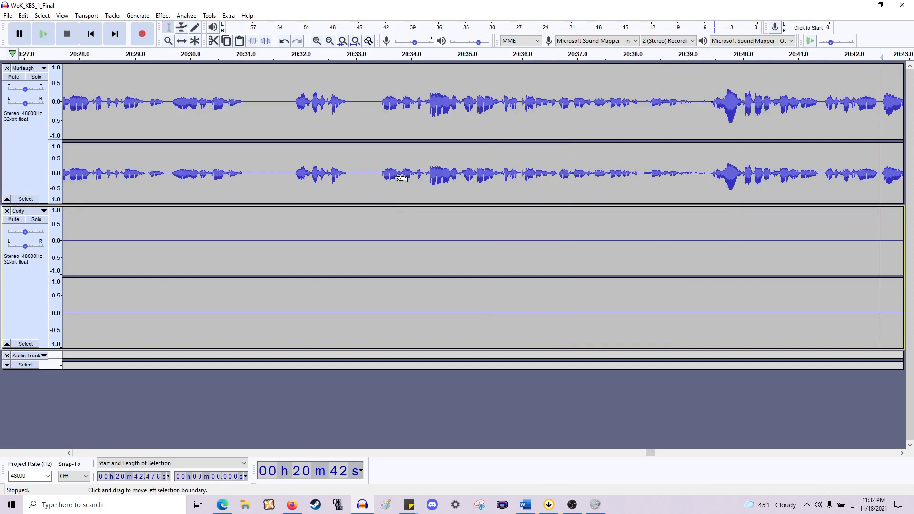
{"action": "scroll", "coordinate": [400, 181], "scroll_direction": "down", "scroll_amount": 1}
{"action": "scroll", "coordinate": [368, 181], "scroll_direction": "left", "scroll_amount": 2}
{"action": "left_click_drag", "start_coordinate": [369, 179], "coordinate": [386, 229]}
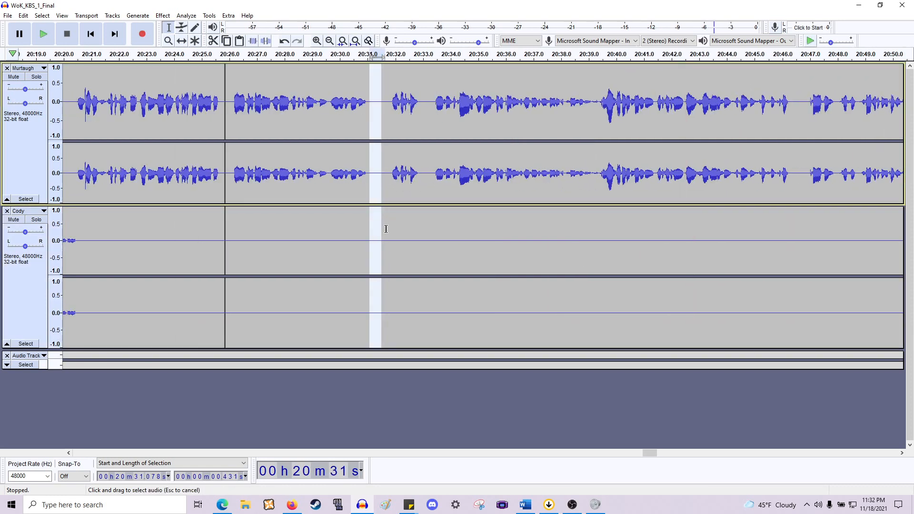
{"action": "key", "text": "Delete"}
- Replay Murtaugh's lines between about 20:41 and 20:46 repeatedly to locate the next pauses
{"action": "scroll", "coordinate": [490, 128], "scroll_direction": "right", "scroll_amount": 6}
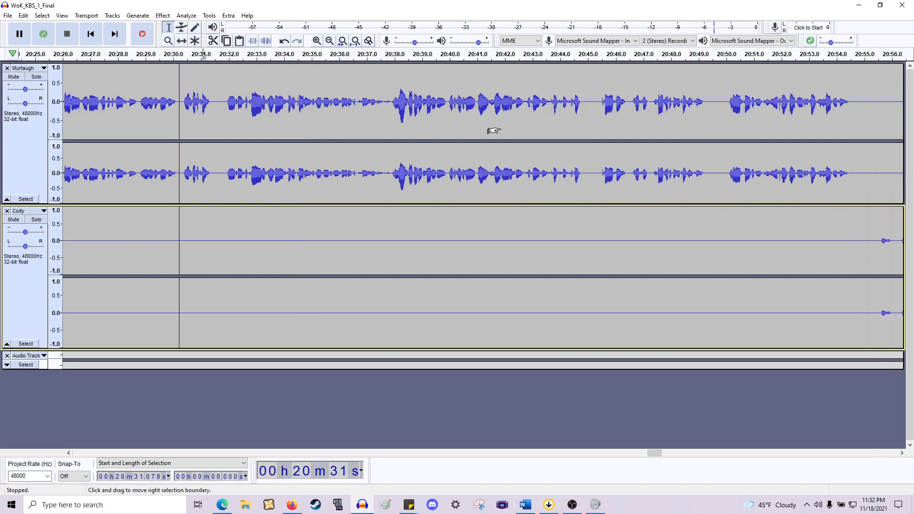
{"action": "left_click", "coordinate": [374, 172]}
{"action": "key", "text": "space"}
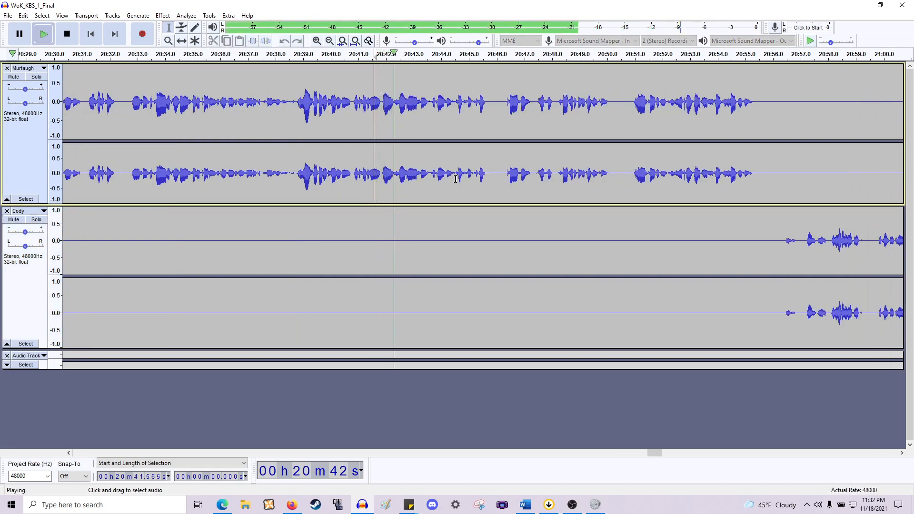
{"action": "key", "text": "space"}
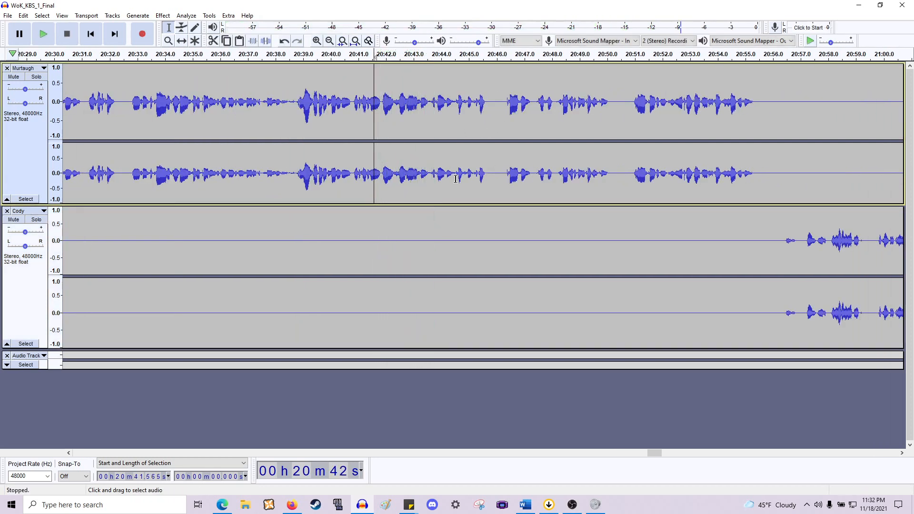
{"action": "scroll", "coordinate": [484, 148], "scroll_direction": "up", "scroll_amount": 1}
{"action": "key", "text": "space"}
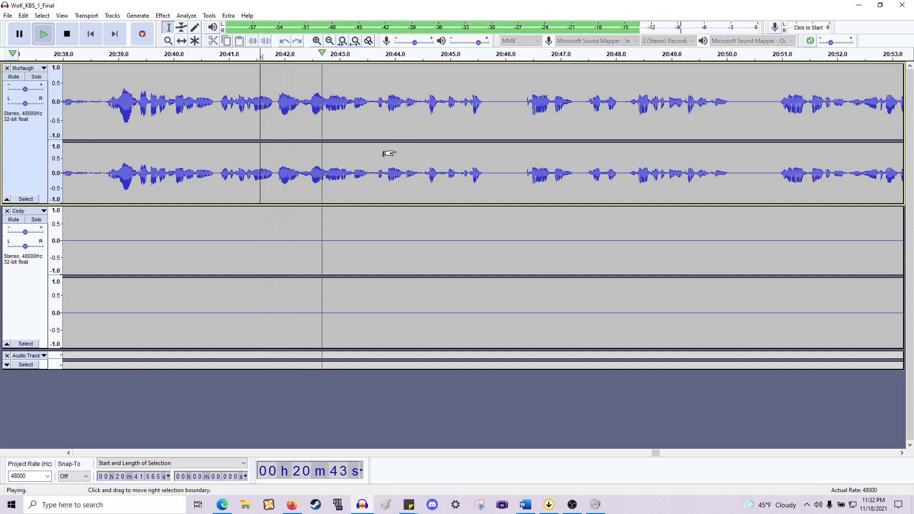
{"action": "scroll", "coordinate": [389, 152], "scroll_direction": "right", "scroll_amount": 1}
{"action": "scroll", "coordinate": [389, 151], "scroll_direction": "right", "scroll_amount": 2}
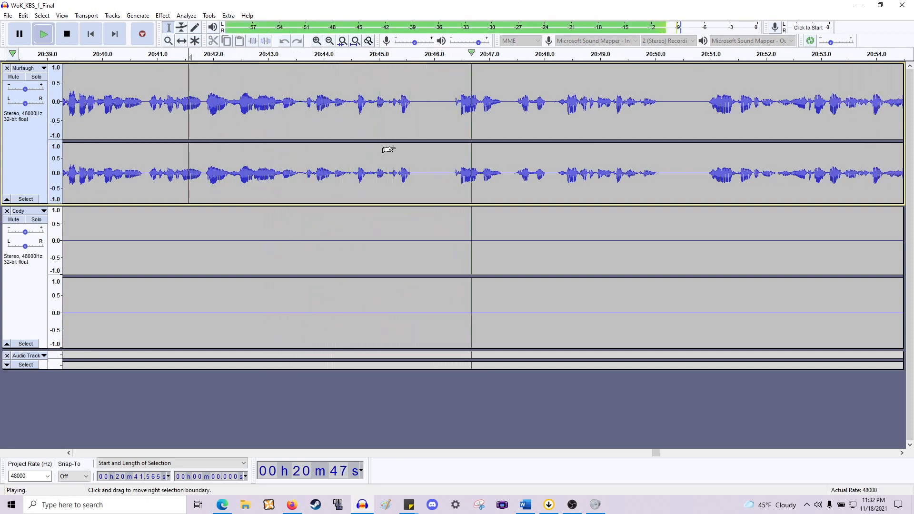
{"action": "left_click", "coordinate": [369, 170]}
{"action": "key", "text": "space"}
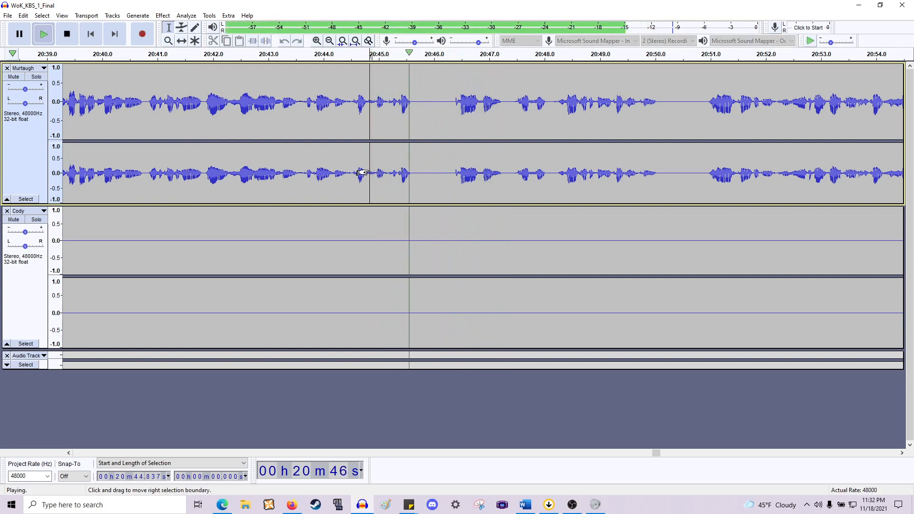
{"action": "key", "text": "space"}
{"action": "left_click", "coordinate": [389, 172]}
{"action": "key", "text": "space"}
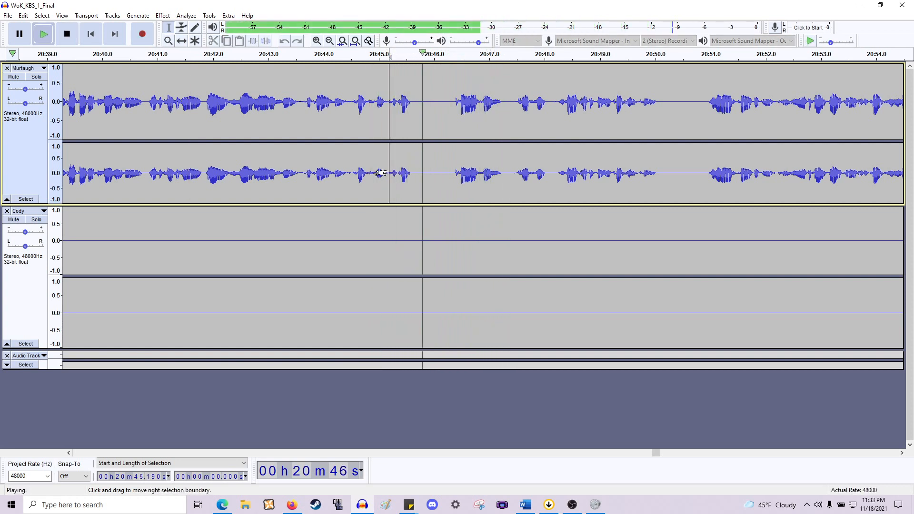
{"action": "key", "text": "space"}
{"action": "left_click_drag", "start_coordinate": [388, 173], "coordinate": [318, 228]}
{"action": "key", "text": "space"}
{"action": "key", "text": "space"}
{"action": "key", "text": "space"}
- Delete the pauses from about 20:44.2 to 20:45.2 and then from about 20:44.6 to 20:45.4
{"action": "key", "text": "space"}
{"action": "left_click", "coordinate": [316, 229]}
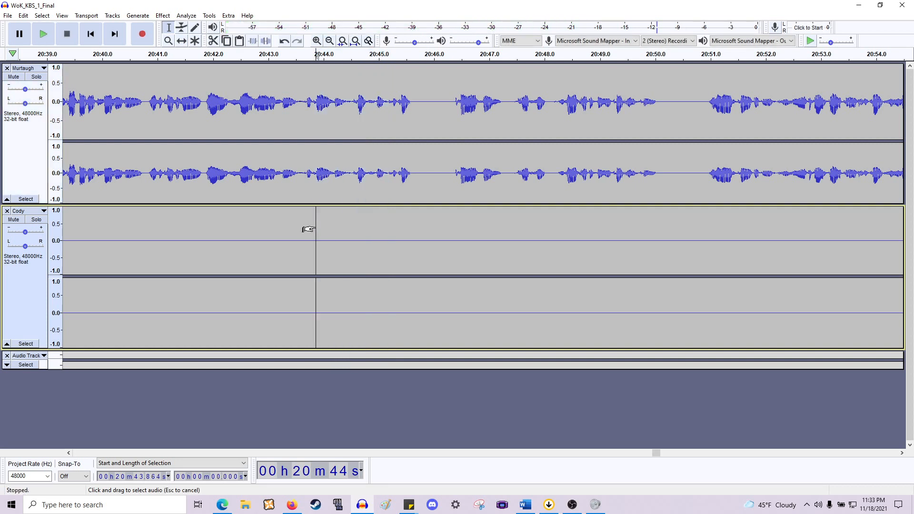
{"action": "left_click_drag", "start_coordinate": [334, 182], "coordinate": [389, 268]}
{"action": "key", "text": "space"}
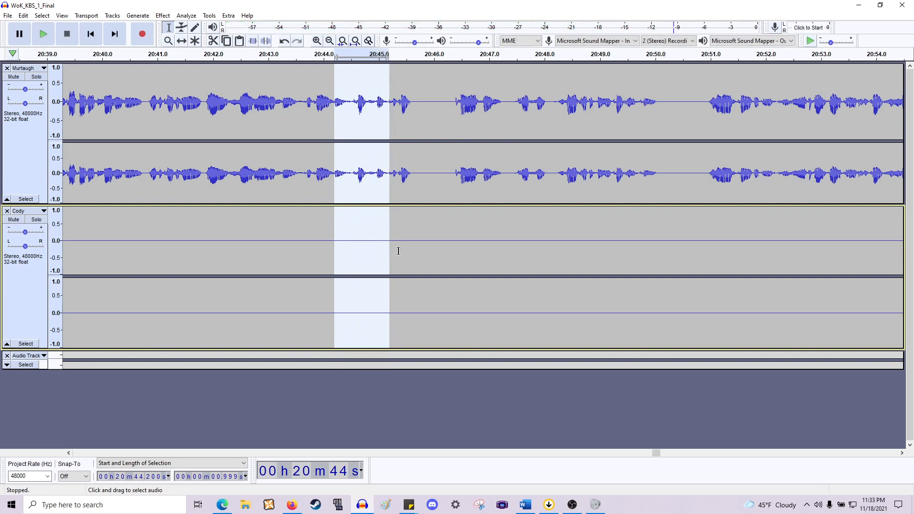
{"action": "key", "text": "Delete"}
{"action": "left_click_drag", "start_coordinate": [358, 190], "coordinate": [402, 256]}
{"action": "key", "text": "Delete"}
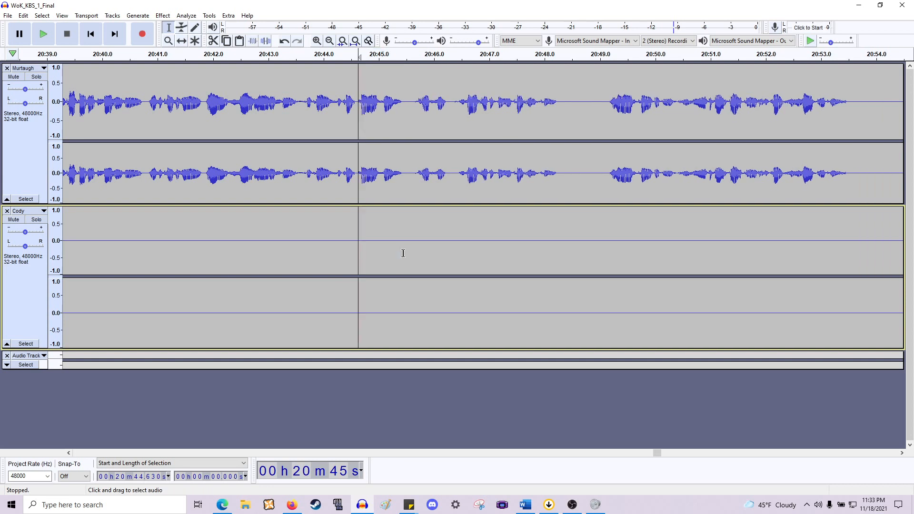
- Play from about 20:43.9, then delete the short gaps at about 20:45.4–20:45.7 and 20:46.0–20:46.2
{"action": "left_click", "coordinate": [318, 164]}
{"action": "key", "text": "space"}
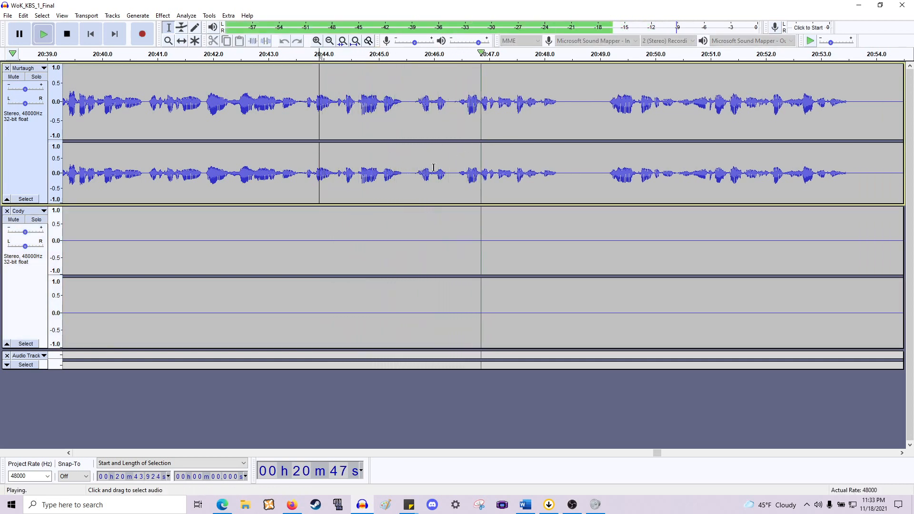
{"action": "key", "text": "space"}
{"action": "left_click_drag", "start_coordinate": [403, 190], "coordinate": [416, 234]}
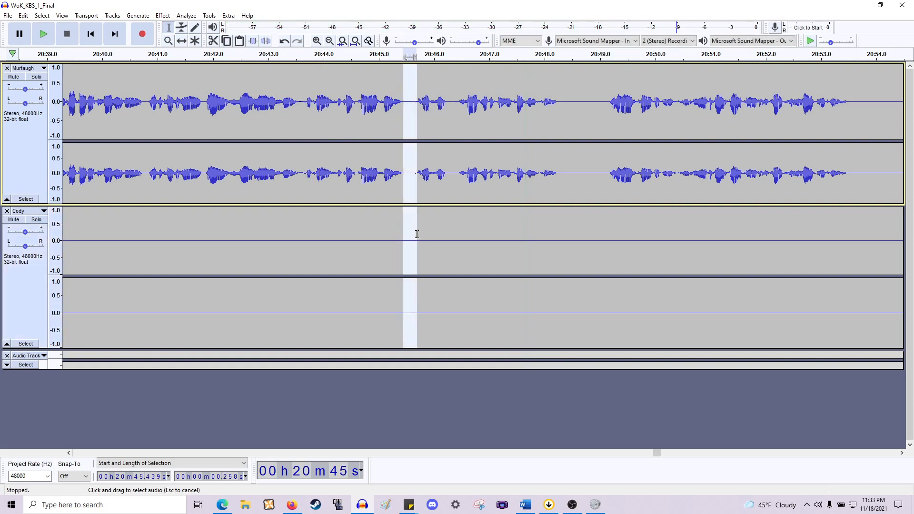
{"action": "key", "text": "Delete"}
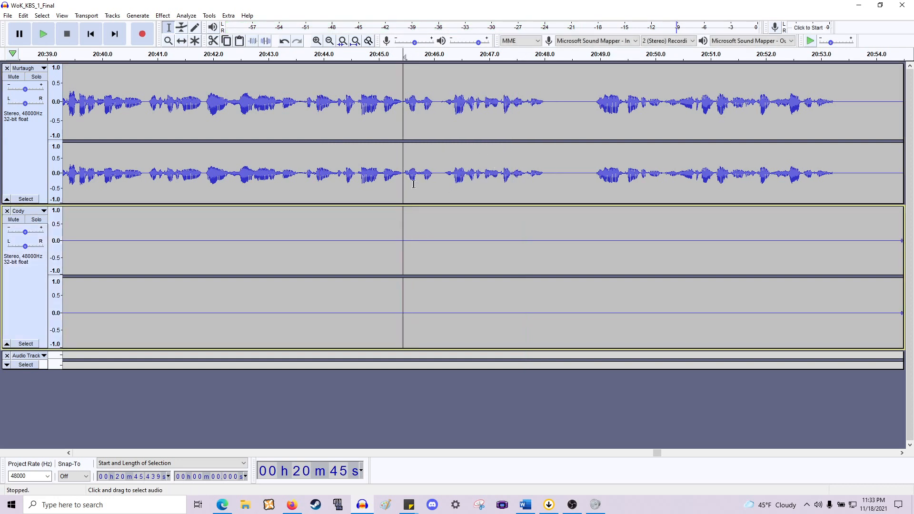
{"action": "left_click_drag", "start_coordinate": [433, 177], "coordinate": [447, 240]}
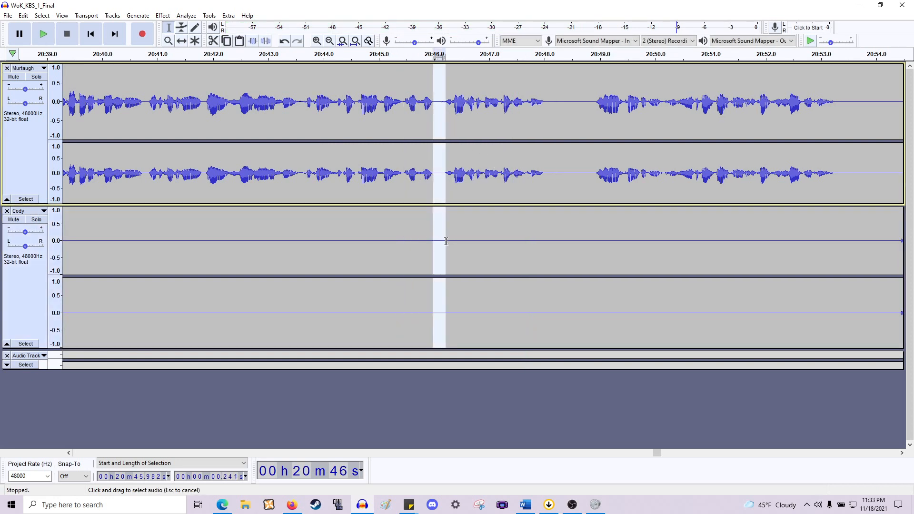
{"action": "key", "text": "Delete"}
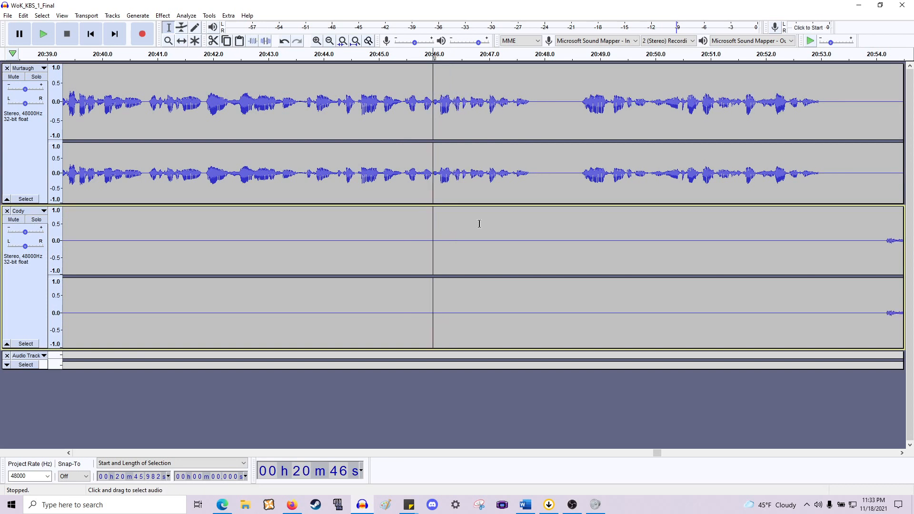
- Play back Murtaugh's lines from about 20:43.4, then delete the pause from about 20:49.9 to 20:50.3 across both tracks
{"action": "left_click", "coordinate": [289, 144]}
{"action": "key", "text": "space"}
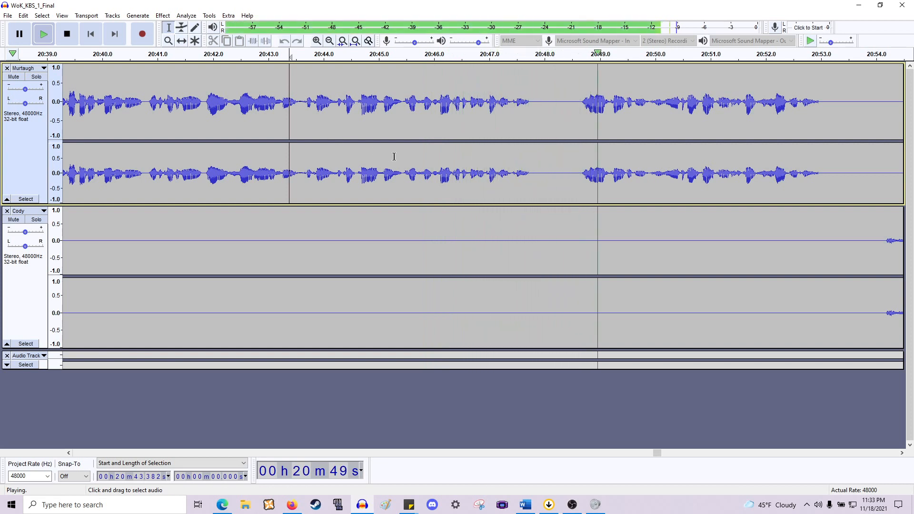
{"action": "scroll", "coordinate": [401, 161], "scroll_direction": "right", "scroll_amount": 10}
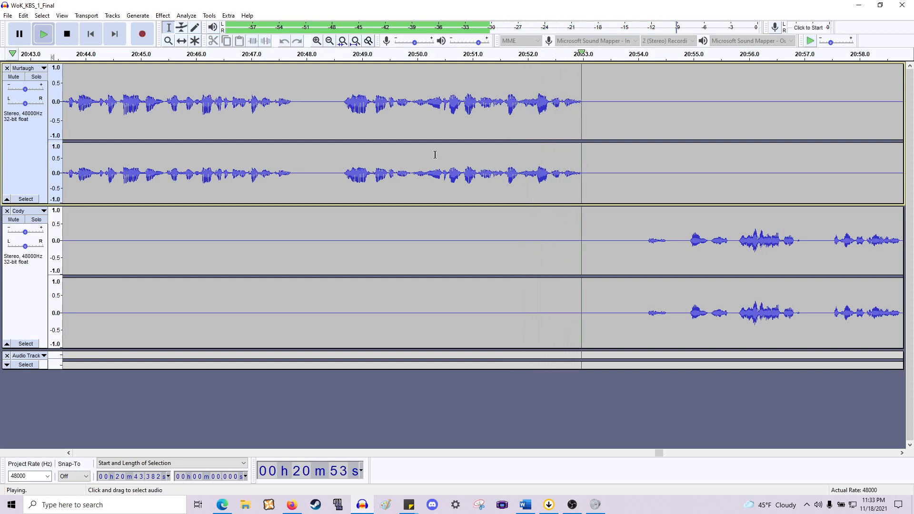
{"action": "key", "text": "space"}
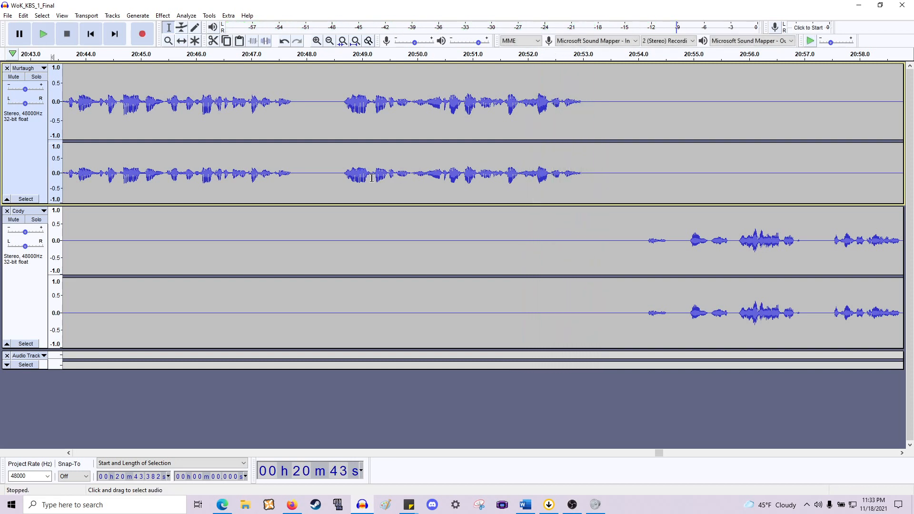
{"action": "key", "text": "space"}
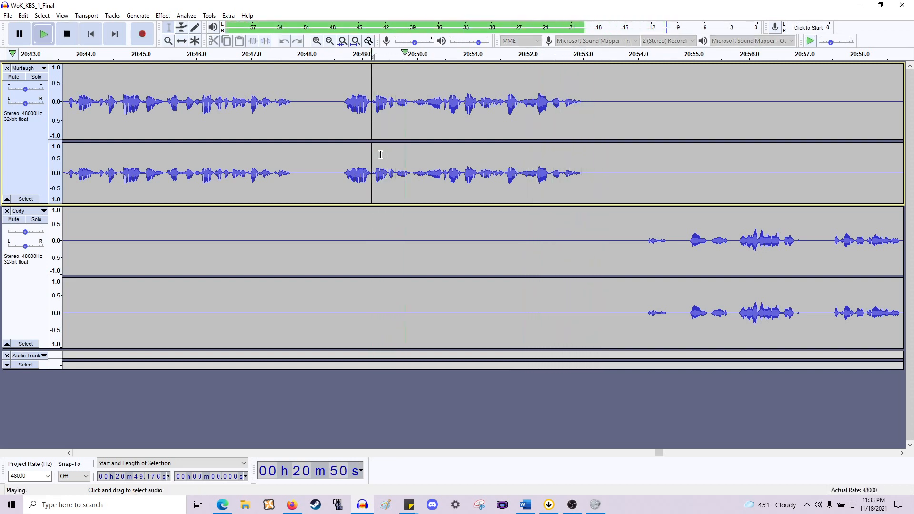
{"action": "left_click", "coordinate": [412, 184]}
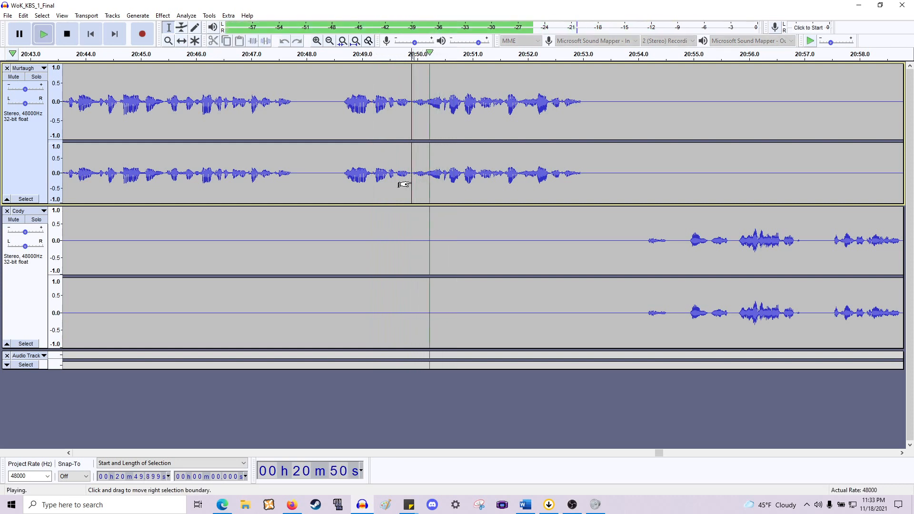
{"action": "key", "text": "space"}
{"action": "left_click_drag", "start_coordinate": [402, 183], "coordinate": [437, 245]}
{"action": "key", "text": "space"}
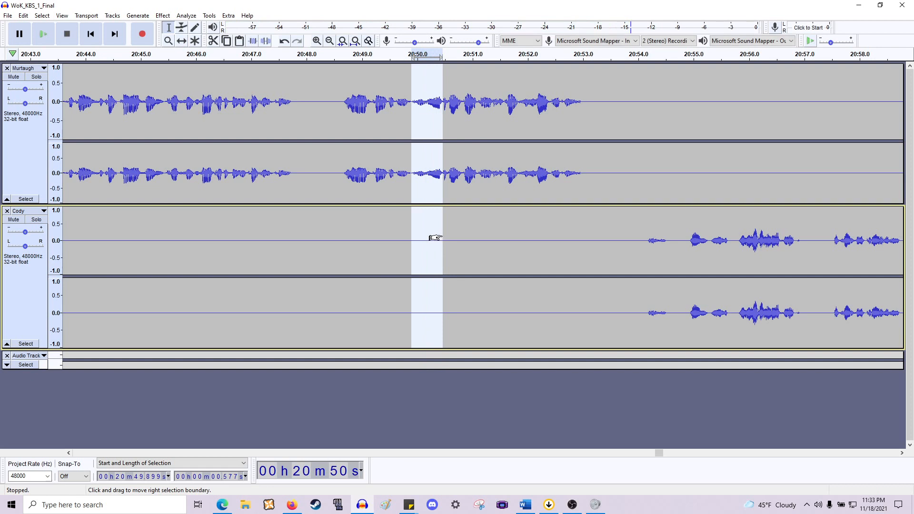
{"action": "scroll", "coordinate": [435, 223], "scroll_direction": "up", "scroll_amount": 1}
{"action": "mouse_move", "coordinate": [436, 218]}
{"action": "left_mouse_down"}
{"action": "mouse_move", "coordinate": [412, 218]}
{"action": "mouse_move", "coordinate": [422, 218]}
{"action": "left_mouse_up"}
{"action": "key", "text": "space"}
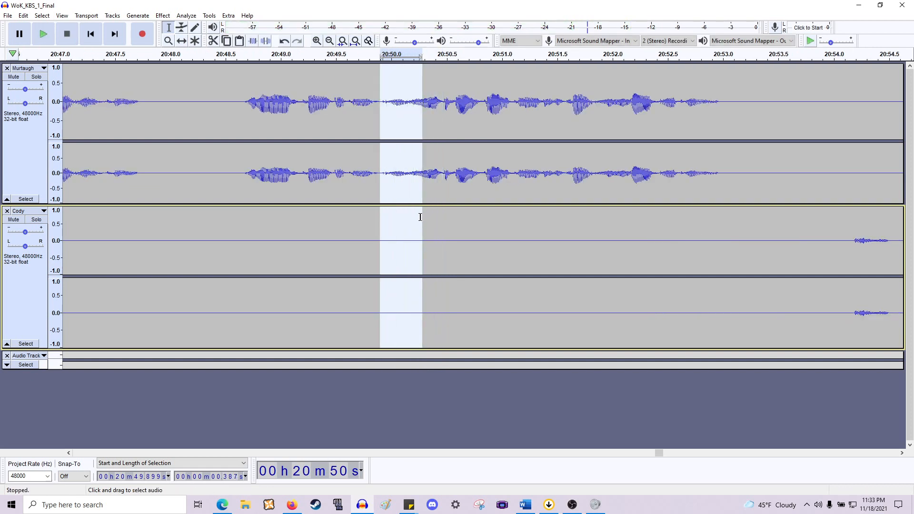
{"action": "key", "text": "Delete"}
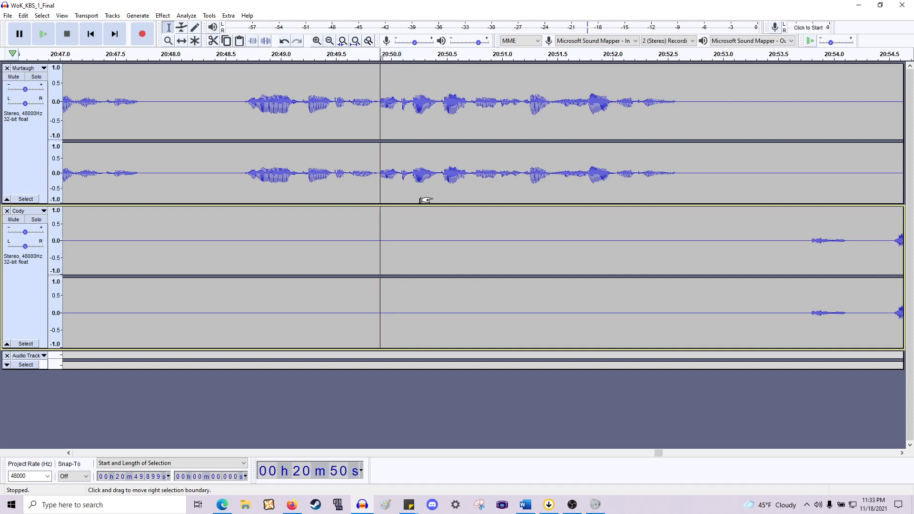
- Apply Fade In to a tiny region at about 20:49.9 to smooth the start of the next line
{"action": "scroll", "coordinate": [423, 199], "scroll_direction": "up", "scroll_amount": 2}
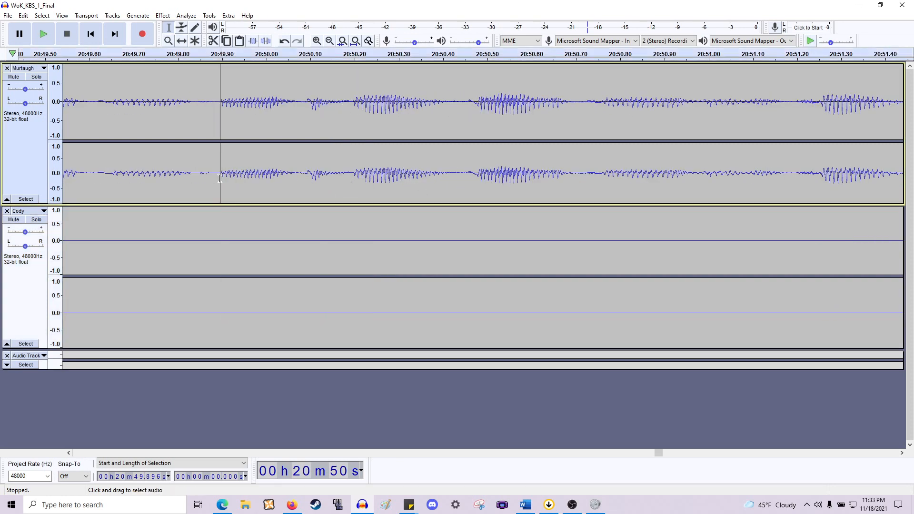
{"action": "left_click", "coordinate": [220, 179]}
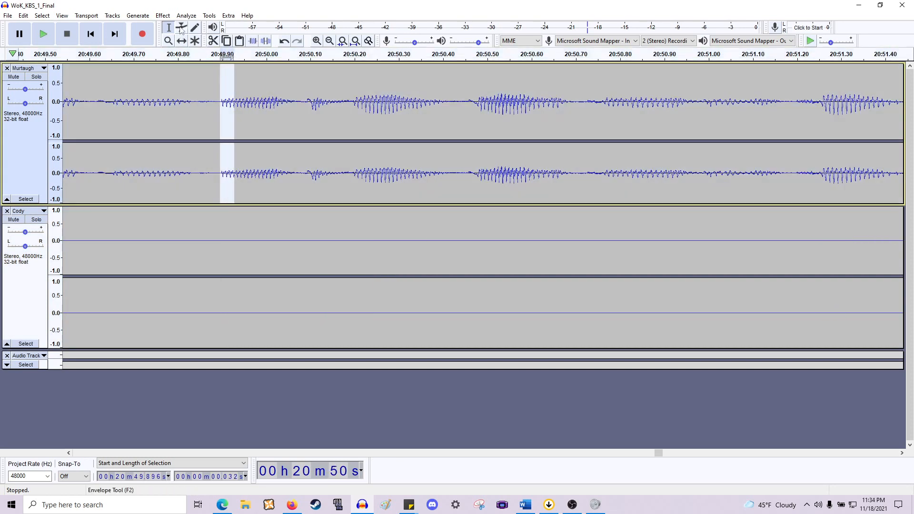
{"action": "left_click", "coordinate": [160, 16]}
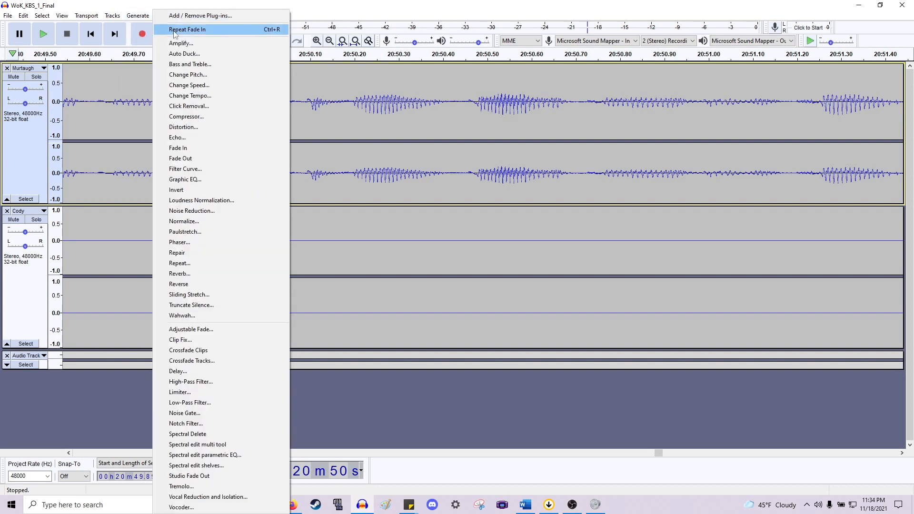
{"action": "left_click", "coordinate": [175, 32]}
{"action": "scroll", "coordinate": [221, 86], "scroll_direction": "down", "scroll_amount": 1}
{"action": "scroll", "coordinate": [227, 103], "scroll_direction": "left", "scroll_amount": 12}
{"action": "scroll", "coordinate": [229, 105], "scroll_direction": "down", "scroll_amount": 1}
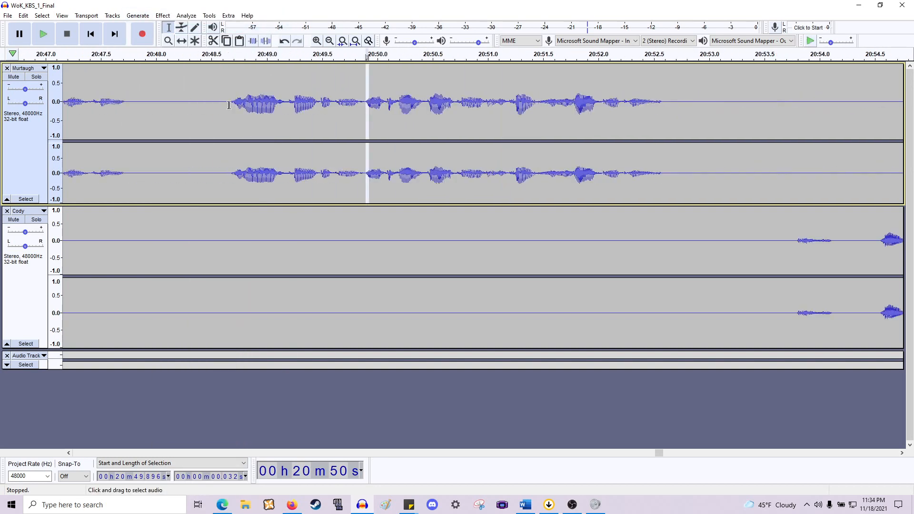
- Play the passage, then delete the pause from about 20:47.8 to 20:48.6 across both tracks
{"action": "key", "text": "space"}
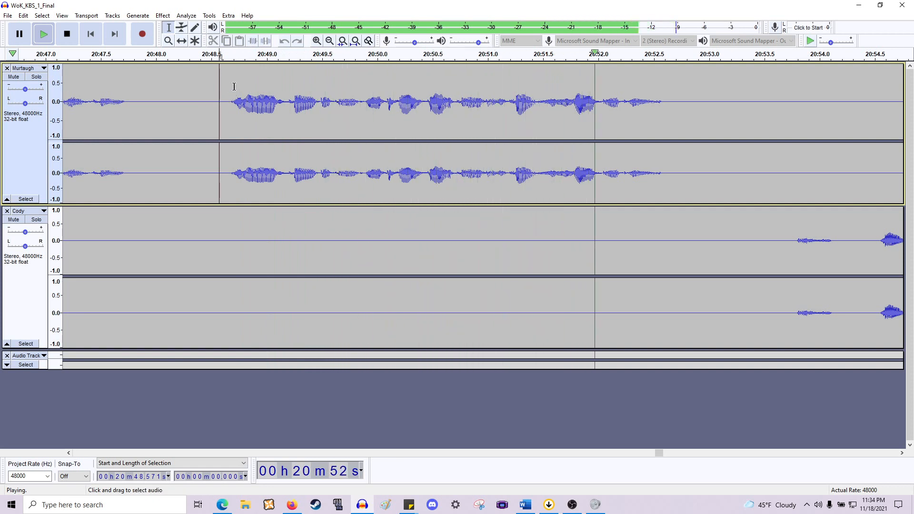
{"action": "key", "text": "space"}
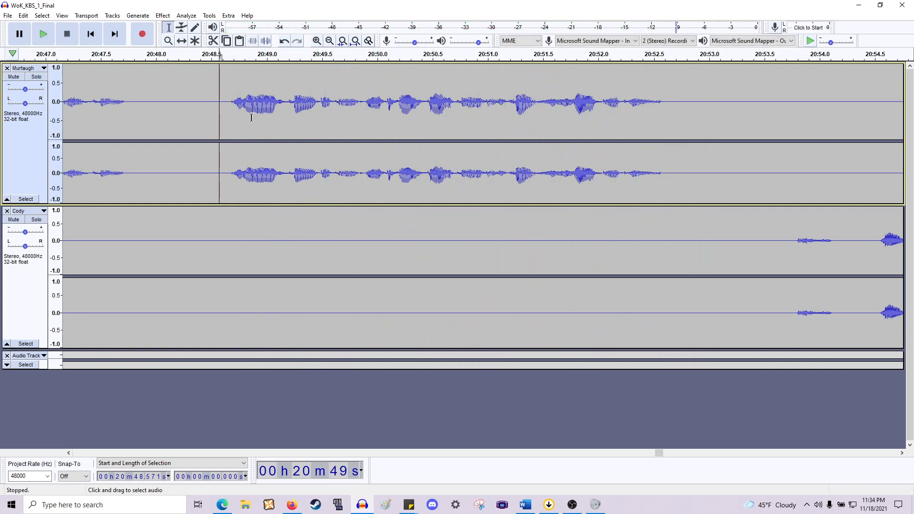
{"action": "left_click_drag", "start_coordinate": [228, 128], "coordinate": [133, 226]}
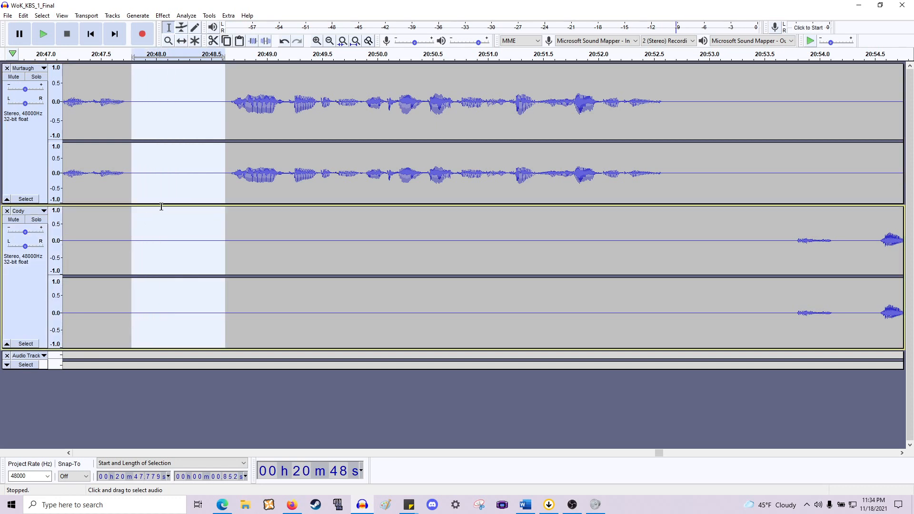
{"action": "key", "text": "Delete"}
- Play from about 20:51.9, then delete the long silence from about 20:51.8 to 20:54.1 before Cody's line
{"action": "scroll", "coordinate": [503, 136], "scroll_direction": "right", "scroll_amount": 3}
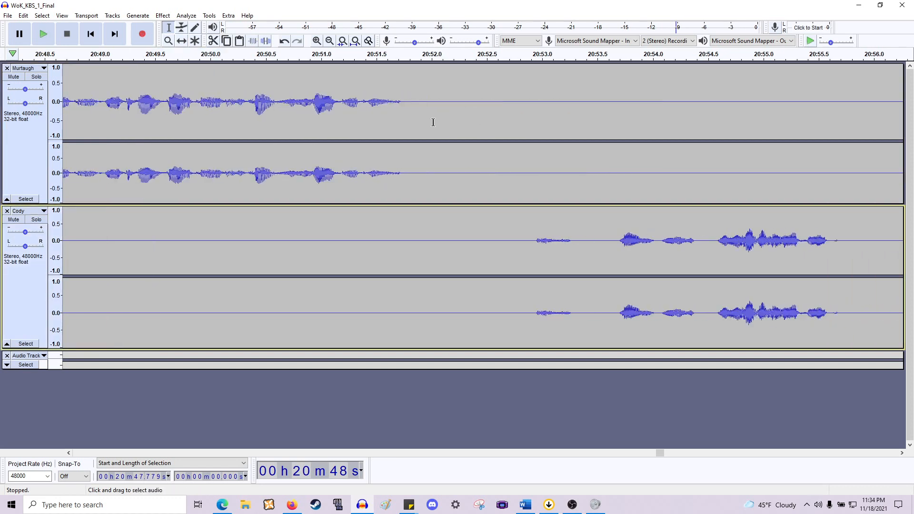
{"action": "left_click", "coordinate": [415, 178]}
{"action": "key", "text": "space"}
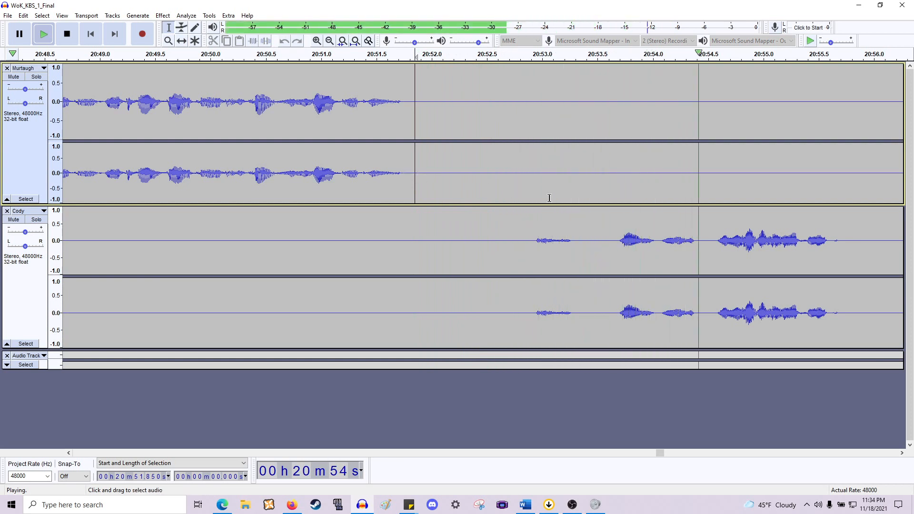
{"action": "key", "text": "space"}
{"action": "scroll", "coordinate": [652, 228], "scroll_direction": "down", "scroll_amount": 1}
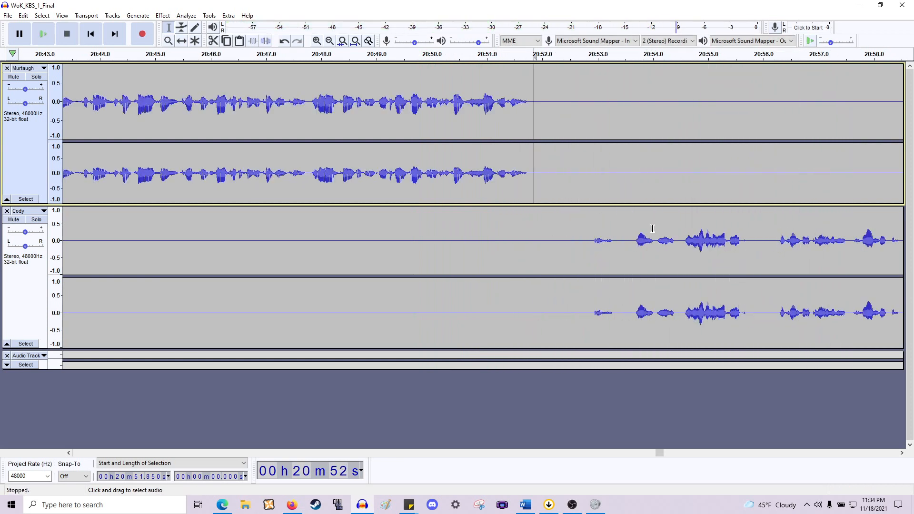
{"action": "left_click_drag", "start_coordinate": [654, 243], "coordinate": [530, 172]}
{"action": "key", "text": "Delete"}
{"action": "key", "text": "space"}
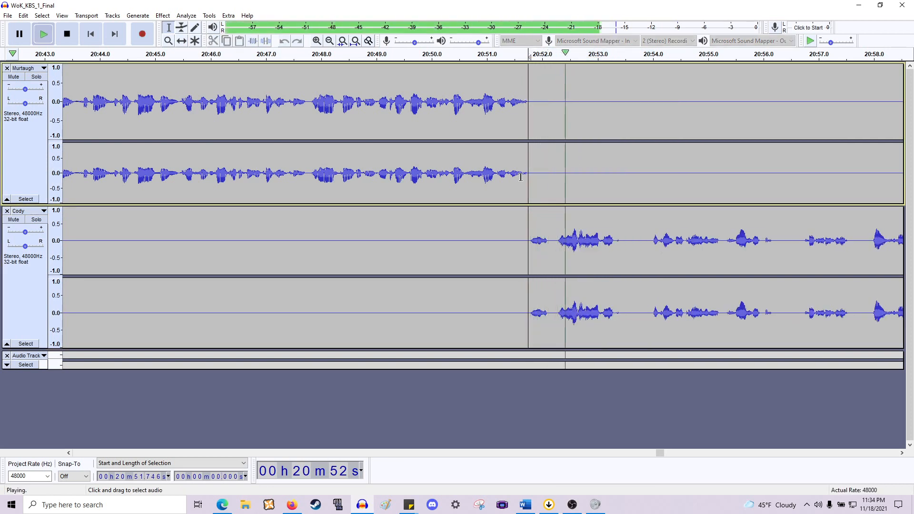
{"action": "key", "text": "space"}
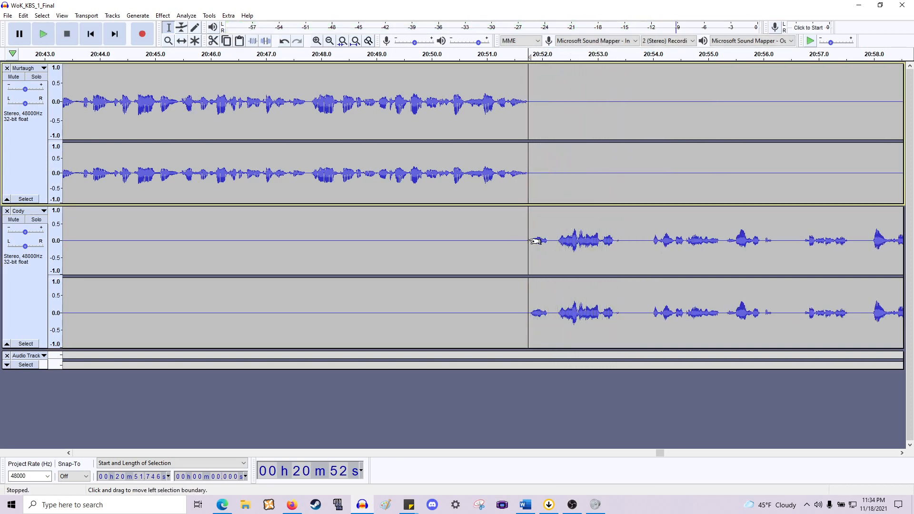
- Delete the short segment from about 20:51.7 to 20:52.3 at the start of Cody's line and replay it
{"action": "left_click_drag", "start_coordinate": [530, 242], "coordinate": [554, 240]}
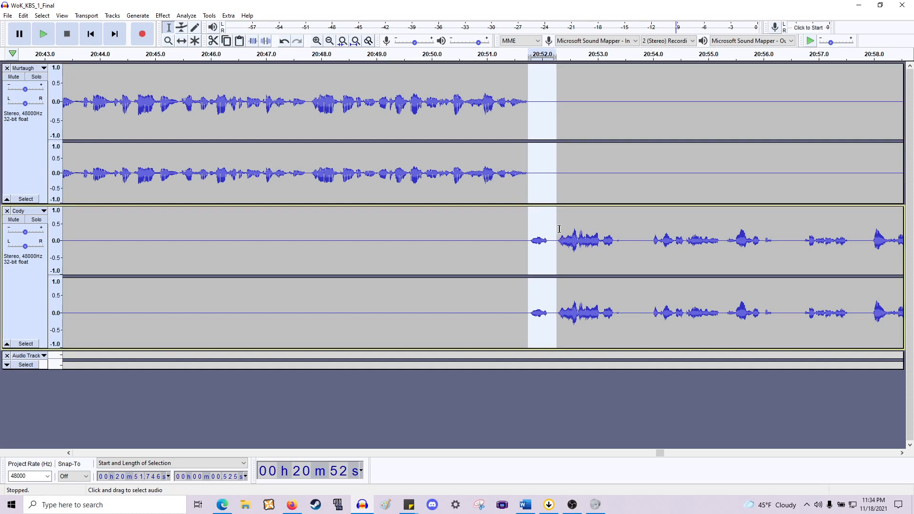
{"action": "key", "text": "Delete"}
{"action": "key", "text": "space"}
{"action": "scroll", "coordinate": [522, 157], "scroll_direction": "right", "scroll_amount": 6}
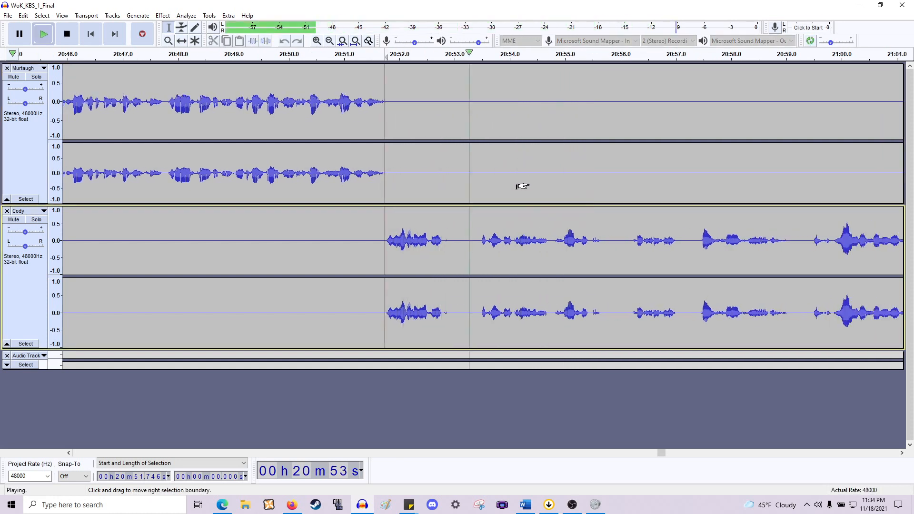
{"action": "scroll", "coordinate": [514, 226], "scroll_direction": "up", "scroll_amount": 1}
{"action": "key", "text": "space"}
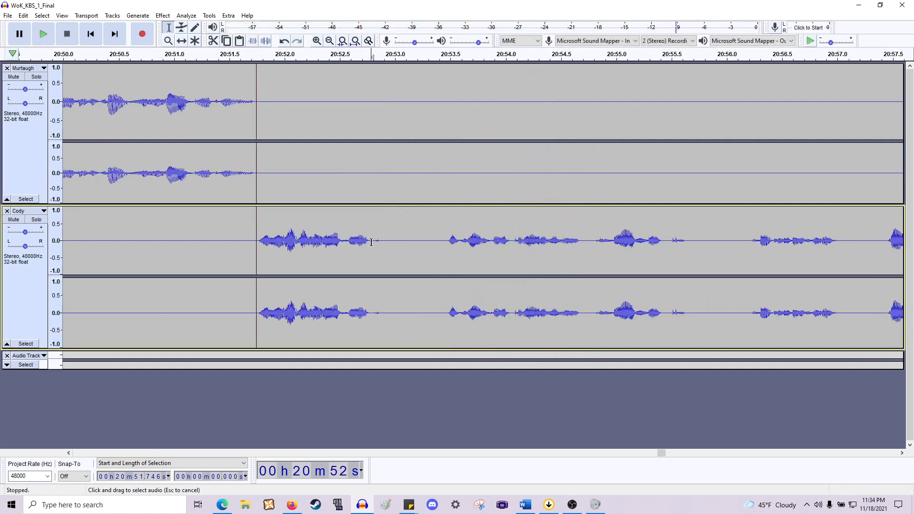
- Delete the gaps in Cody's line at about 20:52.8–20:53.5 and 20:54.0–20:54.2
{"action": "left_click_drag", "start_coordinate": [371, 240], "coordinate": [446, 146]}
{"action": "key", "text": "Delete"}
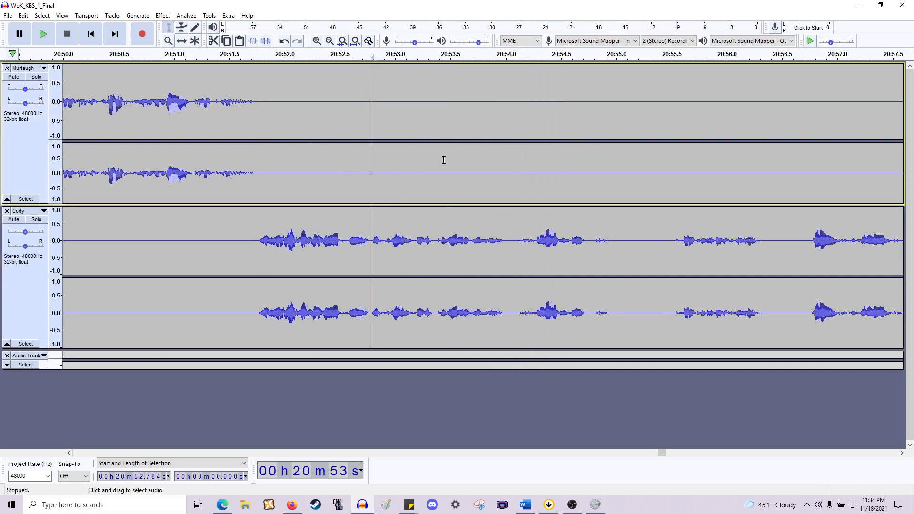
{"action": "left_click_drag", "start_coordinate": [507, 250], "coordinate": [521, 190]}
{"action": "key", "text": "Delete"}
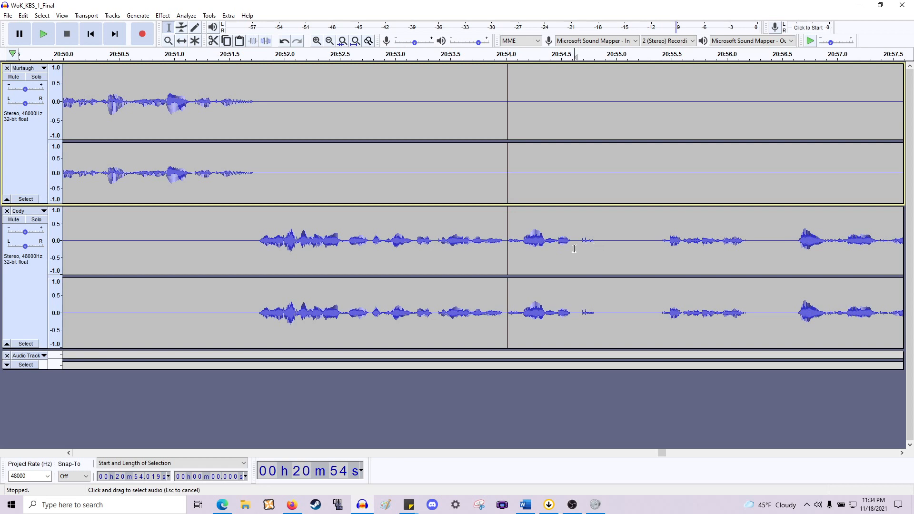
- Play from about 20:54.6, then delete the gaps at about 20:54.8–20:55.4 and 20:55.6–20:56.0
{"action": "left_click", "coordinate": [574, 248]}
{"action": "key", "text": "space"}
{"action": "key", "text": "space"}
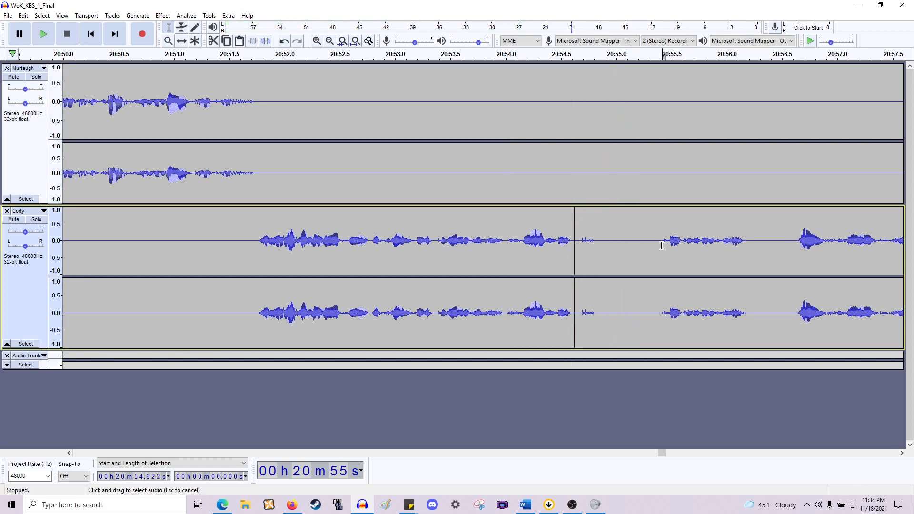
{"action": "left_click_drag", "start_coordinate": [661, 245], "coordinate": [597, 183]}
{"action": "key", "text": "Delete"}
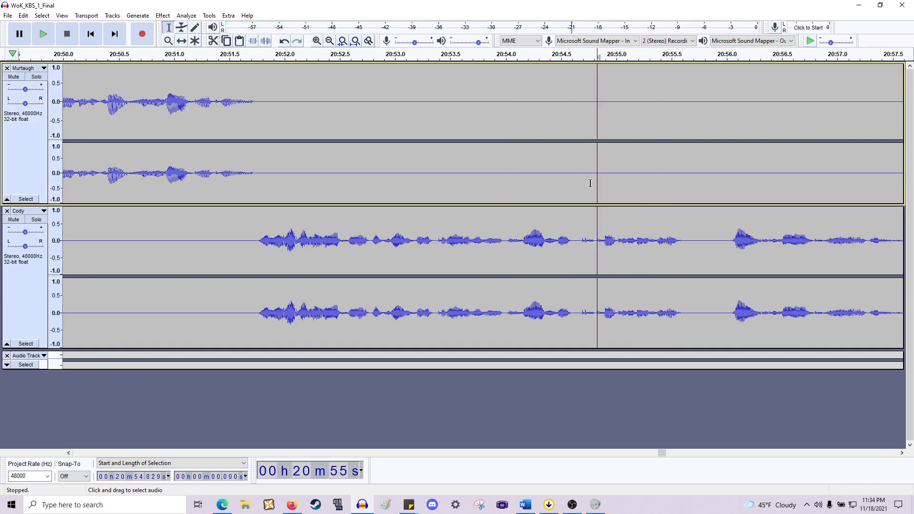
{"action": "left_click_drag", "start_coordinate": [730, 247], "coordinate": [685, 164]}
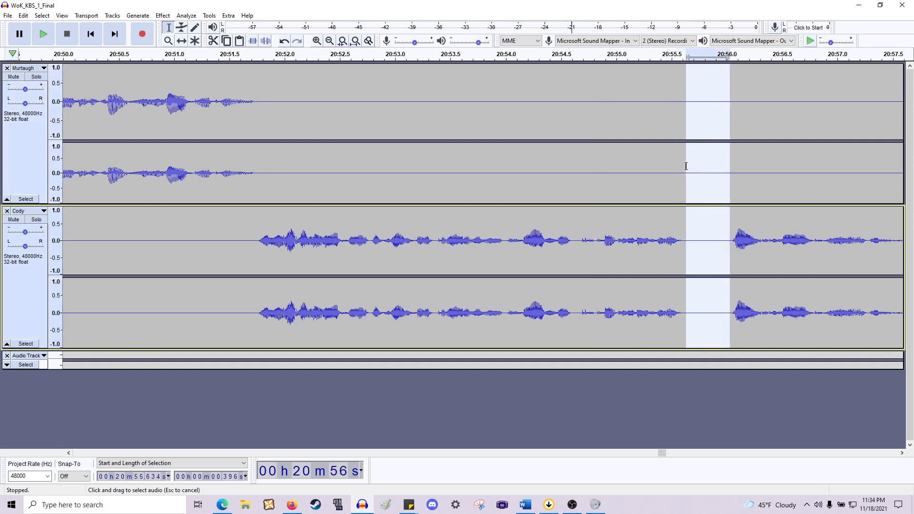
{"action": "key", "text": "Delete"}
- Play Cody's line from about 20:52, then delete the pause from about 20:57.4 to 20:58.0
{"action": "left_click", "coordinate": [250, 241]}
{"action": "key", "text": "space"}
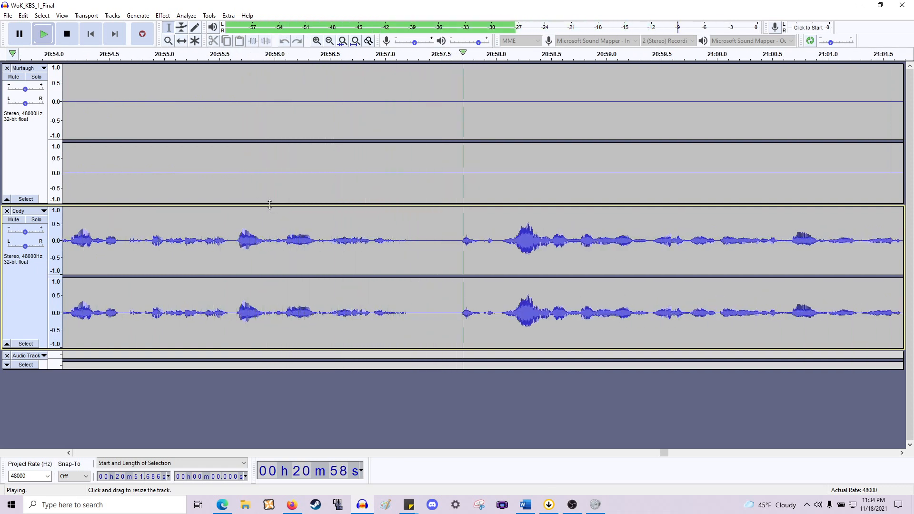
{"action": "key", "text": "space"}
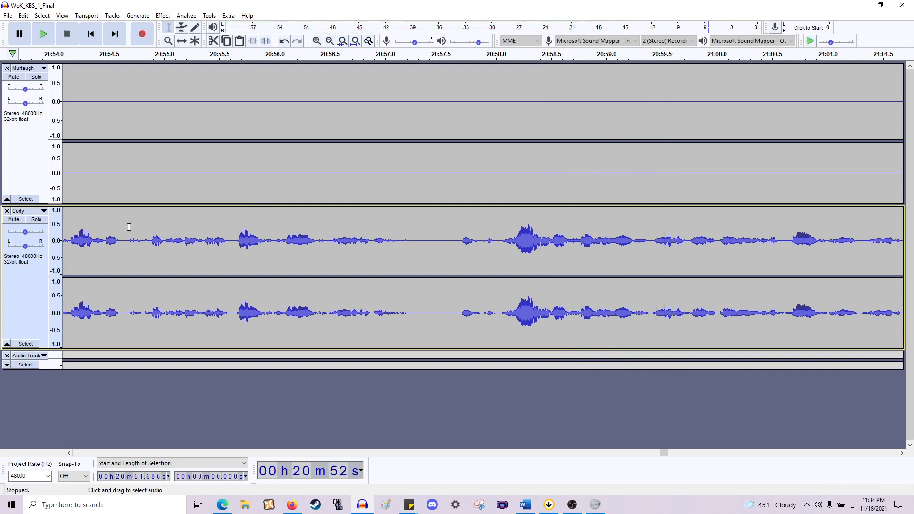
{"action": "left_click_drag", "start_coordinate": [496, 233], "coordinate": [432, 149]}
{"action": "key", "text": "Delete"}
{"action": "key", "text": "space"}
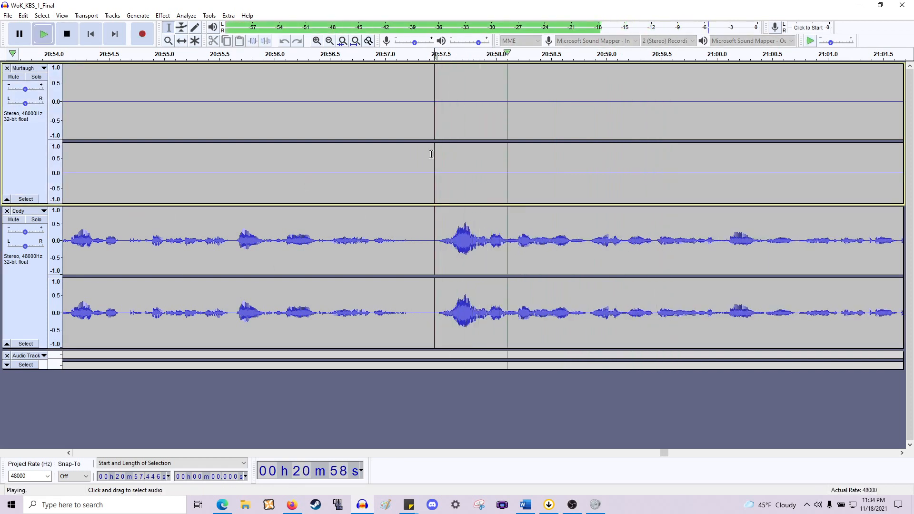
- Delete the pause from about 21:02.8 to 21:03.5 in Cody's line and play on from there
{"action": "scroll", "coordinate": [438, 156], "scroll_direction": "right", "scroll_amount": 5}
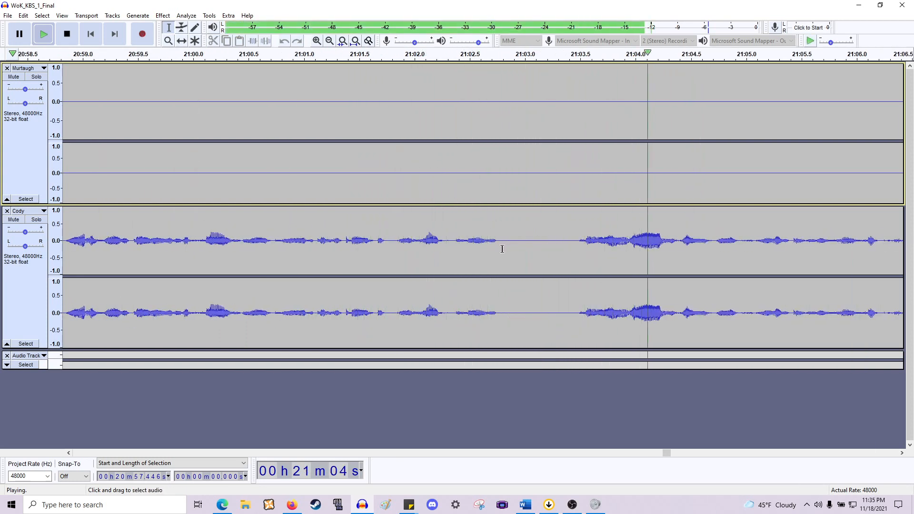
{"action": "key", "text": "space"}
{"action": "left_click_drag", "start_coordinate": [504, 249], "coordinate": [575, 151]}
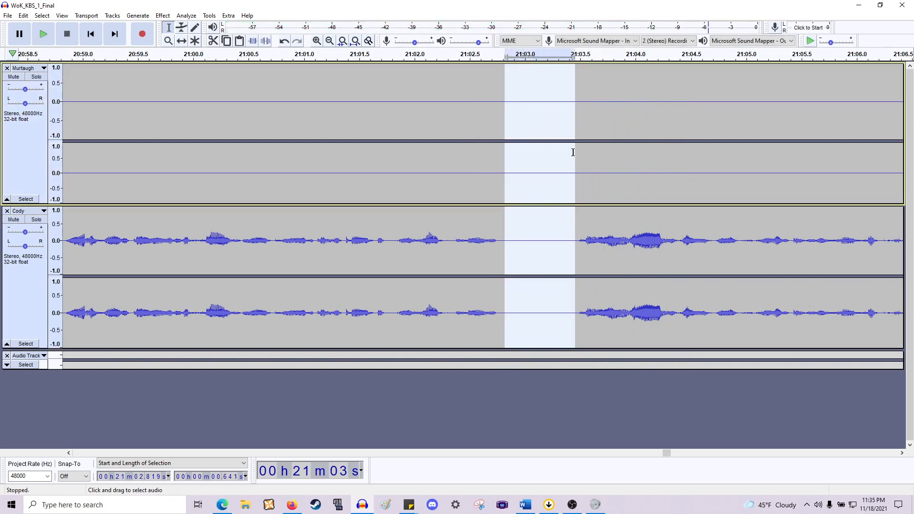
{"action": "key", "text": "Delete"}
{"action": "key", "text": "space"}
{"action": "scroll", "coordinate": [563, 153], "scroll_direction": "right", "scroll_amount": 3}
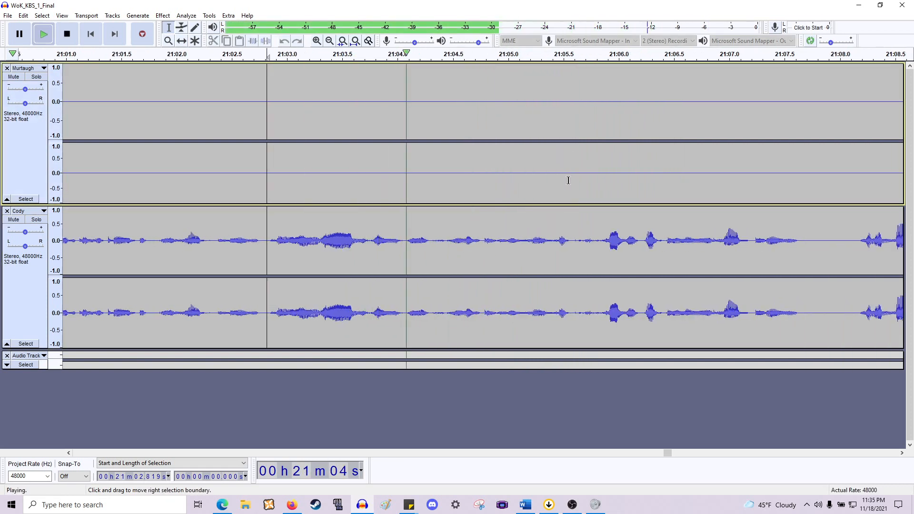
{"action": "scroll", "coordinate": [568, 181], "scroll_direction": "down", "scroll_amount": 1, "text": "ctrl"}
{"action": "scroll", "coordinate": [565, 183], "scroll_direction": "right", "scroll_amount": 2}
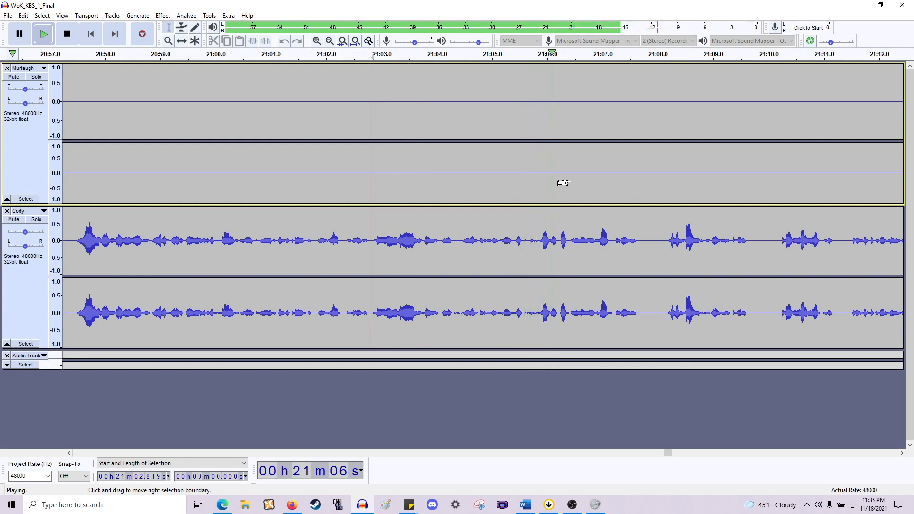
- Delete the gaps in Cody's line at about 21:07.7–21:08.1 and 21:09.3–21:09.7
{"action": "scroll", "coordinate": [562, 183], "scroll_direction": "right", "scroll_amount": 5}
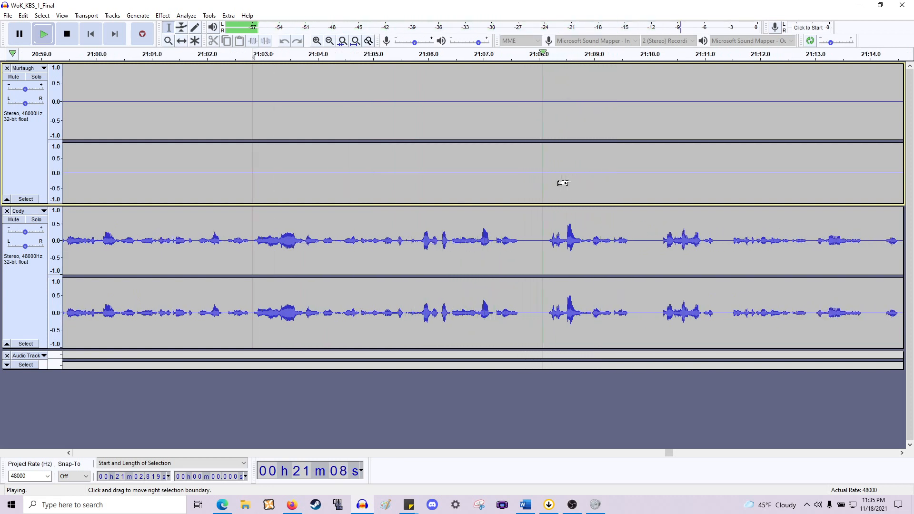
{"action": "scroll", "coordinate": [583, 183], "scroll_direction": "right", "scroll_amount": 2}
{"action": "scroll", "coordinate": [587, 183], "scroll_direction": "right", "scroll_amount": 3}
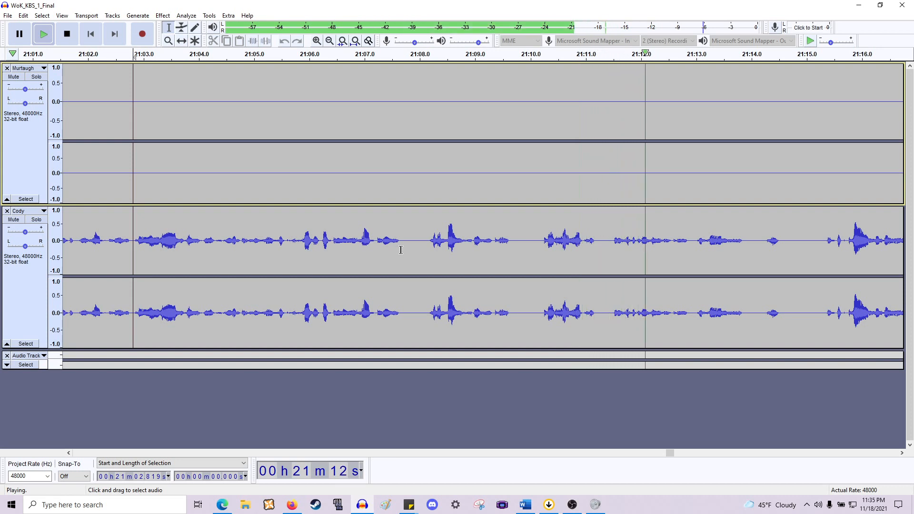
{"action": "key", "text": "space"}
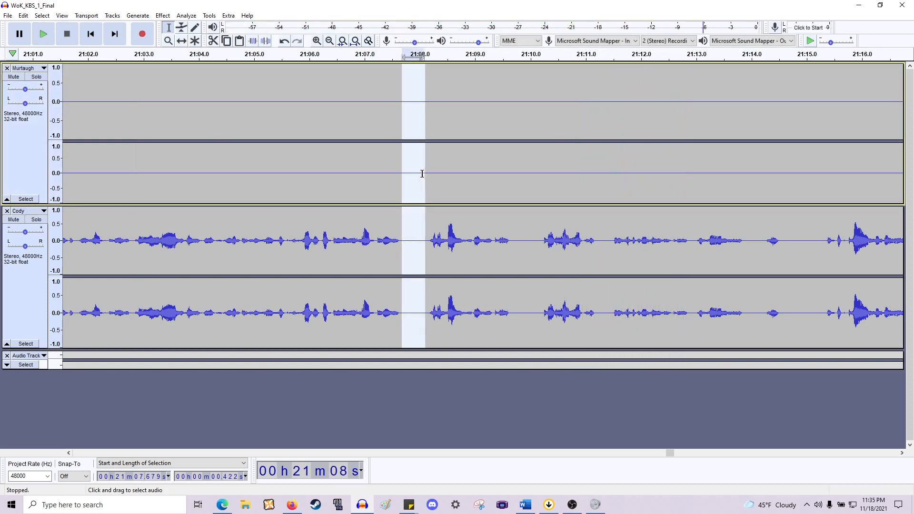
{"action": "key", "text": "Delete"}
{"action": "left_click_drag", "start_coordinate": [493, 250], "coordinate": [515, 171]}
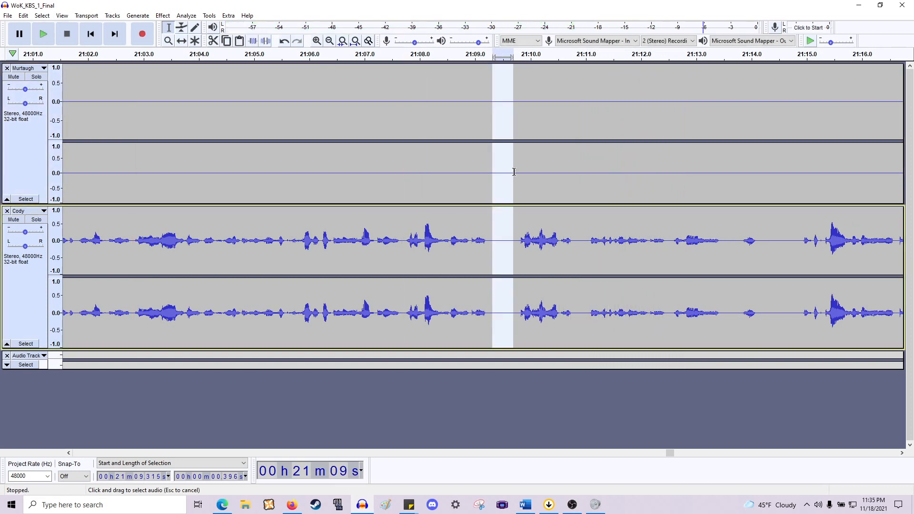
{"action": "key", "text": "Delete"}
- Delete three more short gaps in Cody's line around 21:10–21:12, then play from about 21:06
{"action": "left_click_drag", "start_coordinate": [557, 236], "coordinate": [562, 190]}
{"action": "key", "text": "Delete"}
{"action": "left_click_drag", "start_coordinate": [694, 240], "coordinate": [712, 196]}
{"action": "key", "text": "Delete"}
{"action": "left_click_drag", "start_coordinate": [713, 246], "coordinate": [755, 188]}
{"action": "key", "text": "Delete"}
{"action": "left_click", "coordinate": [311, 243]}
{"action": "key", "text": "space"}
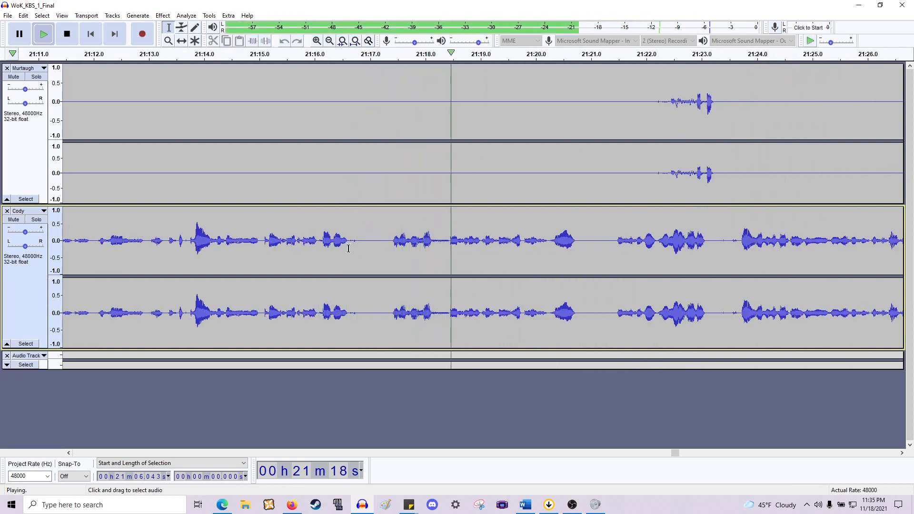
- Delete the pause from about 21:16.6 to 21:17.3 in Cody's line and play on from there
{"action": "left_click_drag", "start_coordinate": [348, 248], "coordinate": [389, 155]}
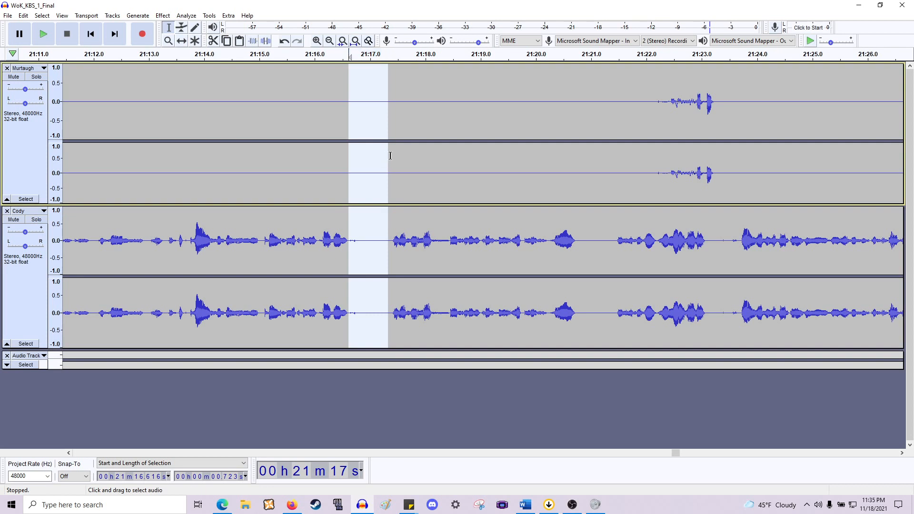
{"action": "key", "text": "Delete"}
{"action": "key", "text": "space"}
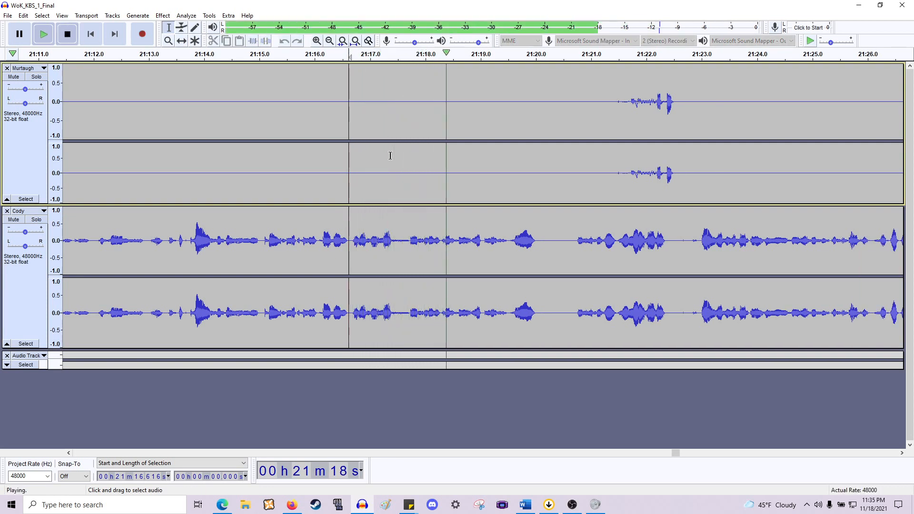
- Try deleting the gap at about 21:17.4–21:17.7, play it back, and undo the deletion
{"action": "key", "text": "space"}
{"action": "scroll", "coordinate": [387, 157], "scroll_direction": "up", "scroll_amount": 1, "text": "ctrl"}
{"action": "left_click", "coordinate": [428, 248]}
{"action": "key", "text": "space"}
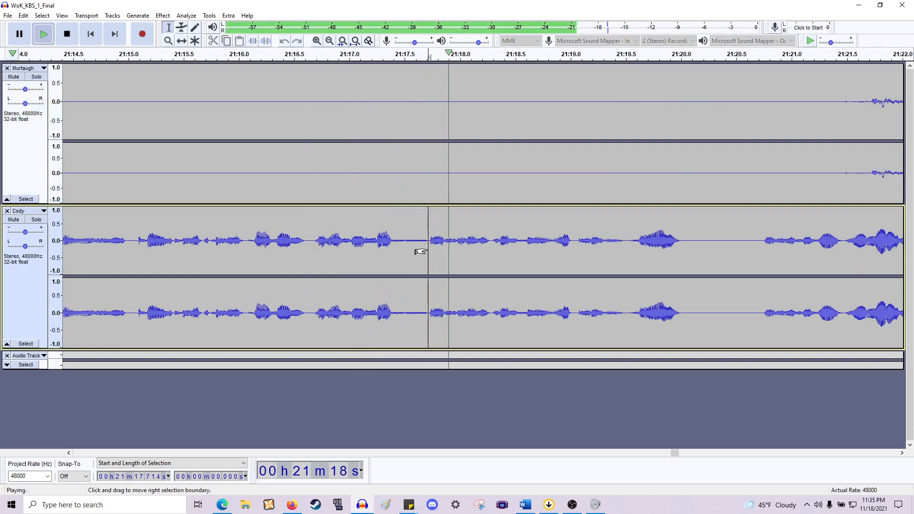
{"action": "key", "text": "space"}
{"action": "scroll", "coordinate": [429, 248], "scroll_direction": "up", "scroll_amount": 1, "text": "ctrl"}
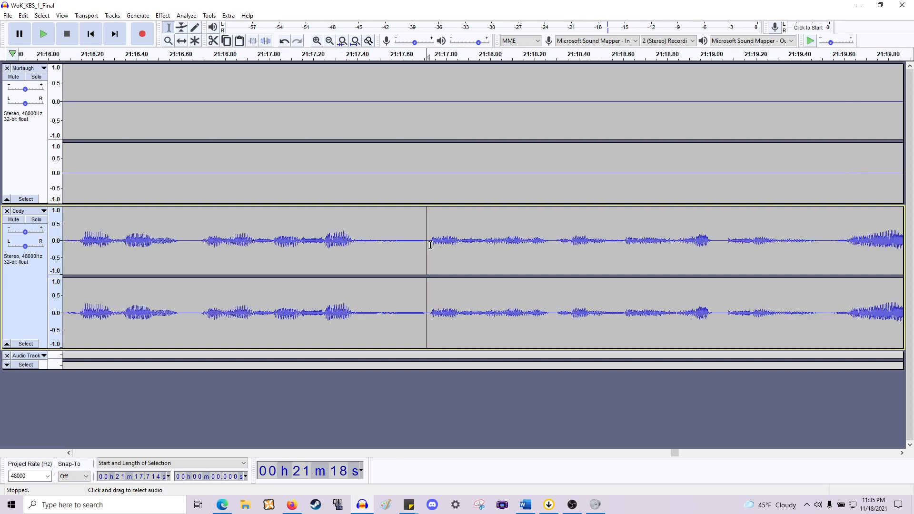
{"action": "left_click_drag", "start_coordinate": [390, 215], "coordinate": [356, 184]}
{"action": "key", "text": "Delete"}
{"action": "left_click", "coordinate": [215, 247]}
{"action": "key", "text": "space"}
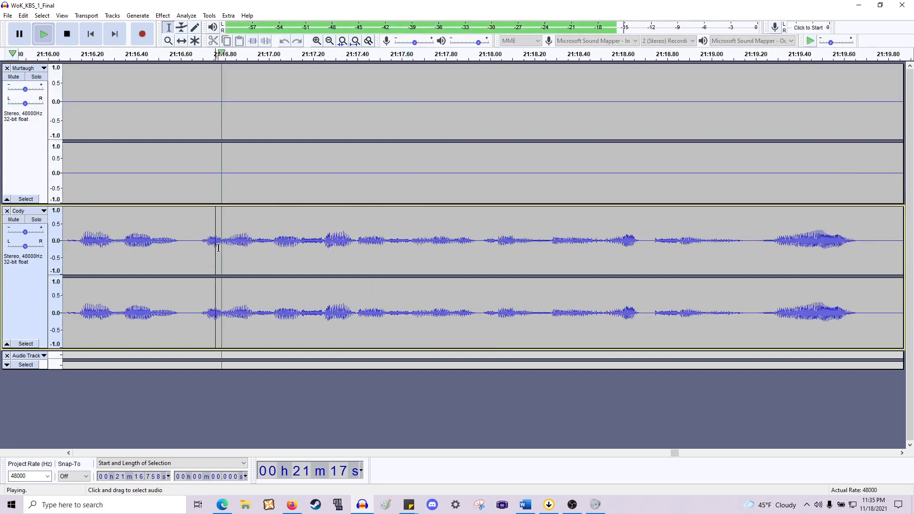
{"action": "scroll", "coordinate": [215, 242], "scroll_direction": "down", "scroll_amount": 1, "text": "ctrl"}
{"action": "key", "text": "space"}
{"action": "key", "text": "ctrl+z"}
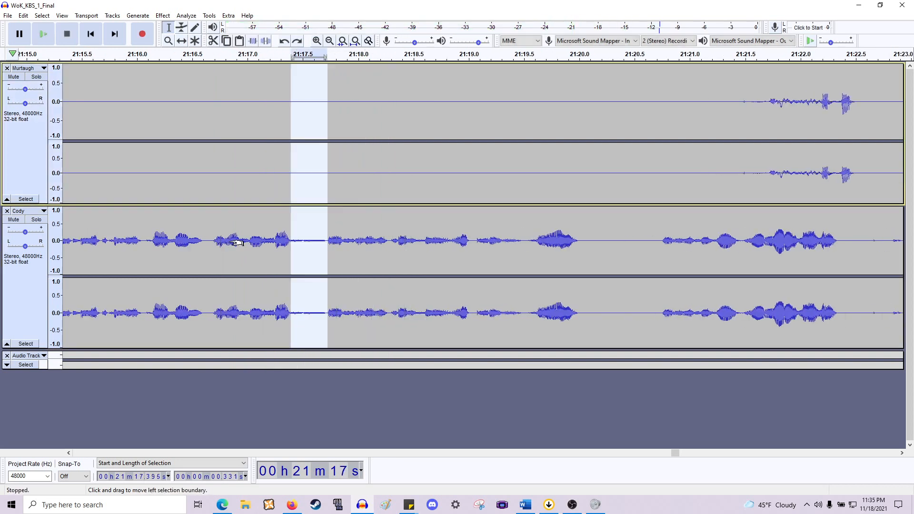
- Narrow the selection to start at about 21:17.5, delete it and play from about 21:17.0
{"action": "left_click_drag", "start_coordinate": [293, 246], "coordinate": [300, 246]}
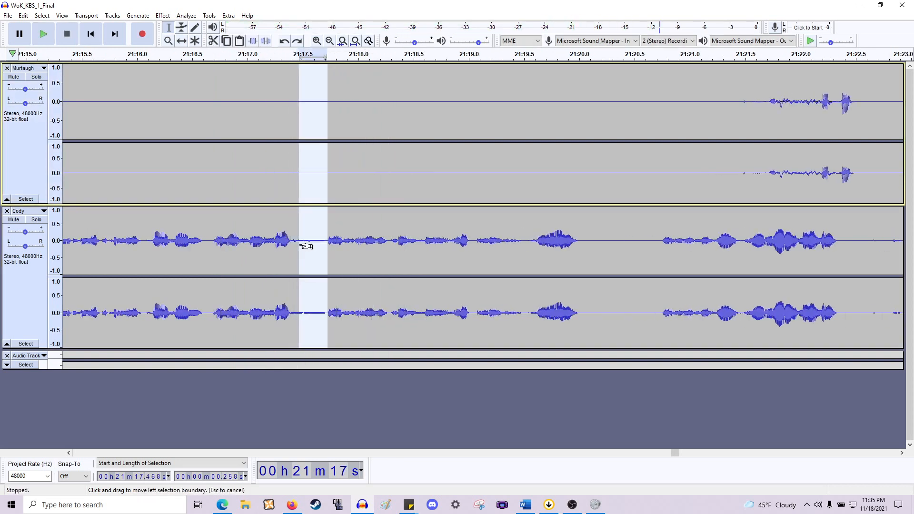
{"action": "key", "text": "Delete"}
{"action": "left_click", "coordinate": [250, 248]}
{"action": "key", "text": "space"}
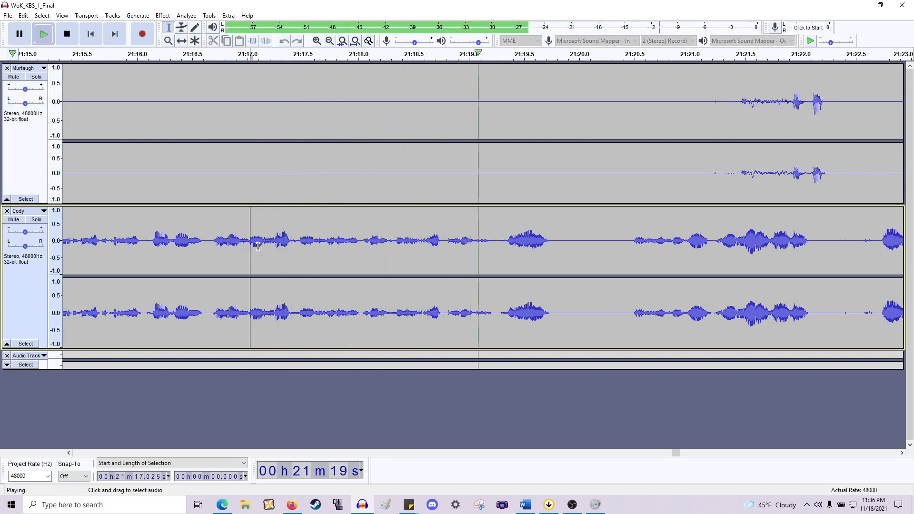
- Delete the pause from about 21:19.8 to 21:20.4 in Cody's line and play the result
{"action": "scroll", "coordinate": [252, 246], "scroll_direction": "right", "scroll_amount": 6}
{"action": "key", "text": "space"}
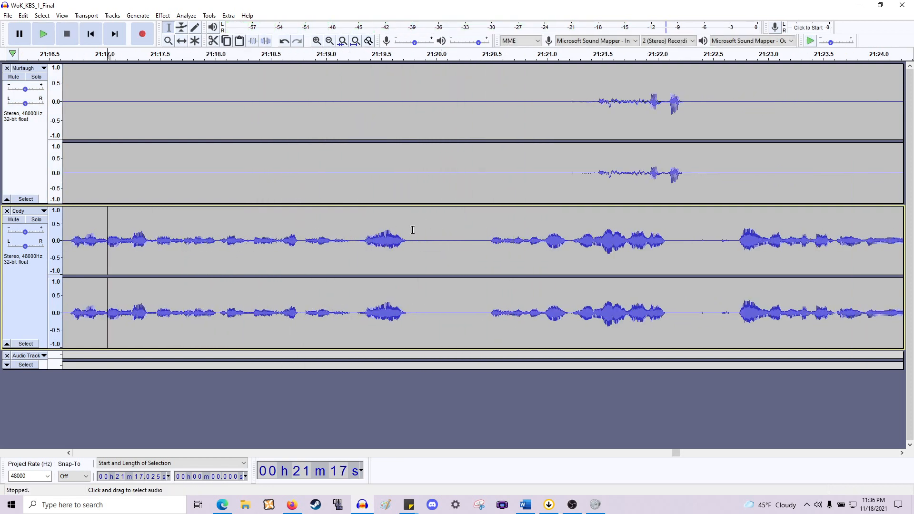
{"action": "left_click_drag", "start_coordinate": [412, 231], "coordinate": [485, 171]}
{"action": "key", "text": "Delete"}
{"action": "key", "text": "space"}
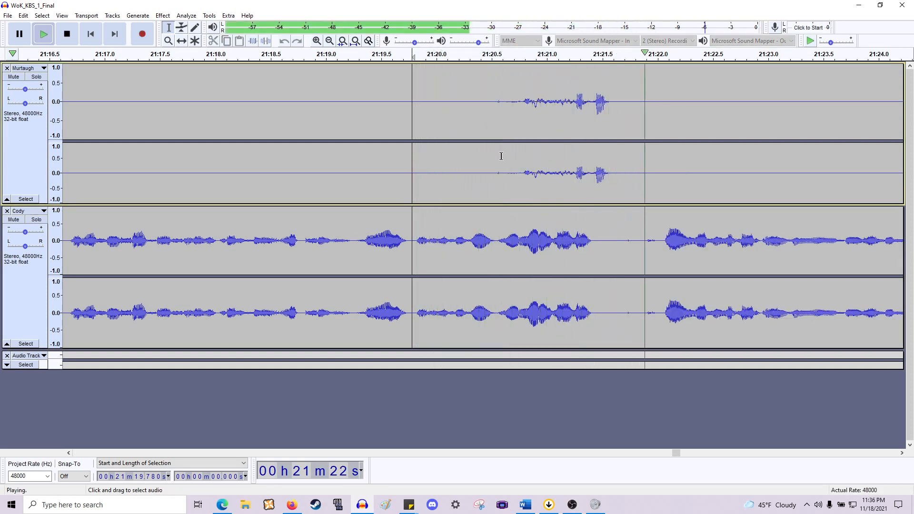
{"action": "key", "text": "space"}
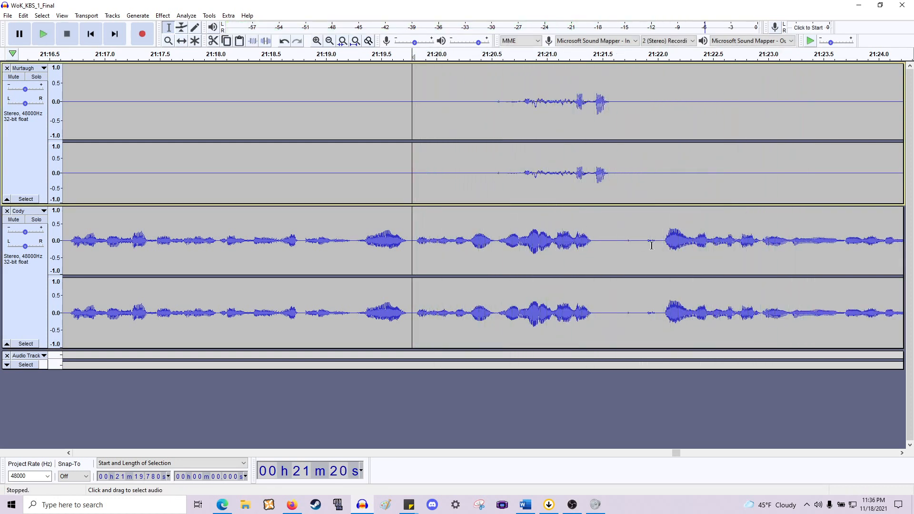
- Replay from about 21:19.8, then delete the section from about 21:19.8 to 21:20.5
{"action": "left_click_drag", "start_coordinate": [660, 245], "coordinate": [597, 248]}
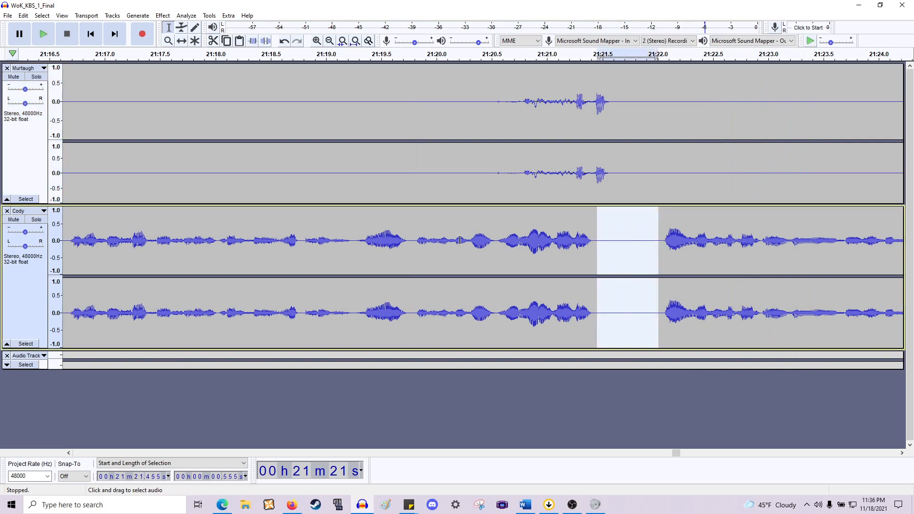
{"action": "left_click", "coordinate": [416, 244]}
{"action": "key", "text": "space"}
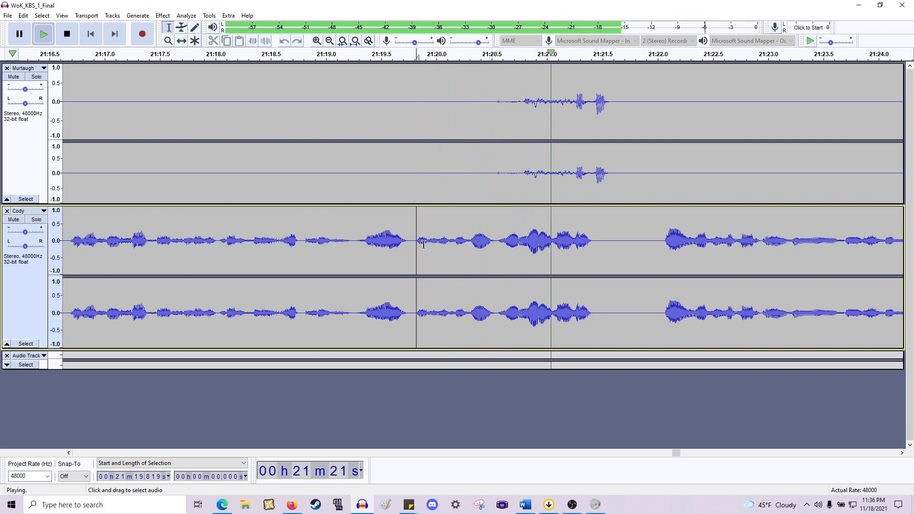
{"action": "key", "text": "space"}
{"action": "left_click_drag", "start_coordinate": [495, 244], "coordinate": [412, 251]}
{"action": "key", "text": "space"}
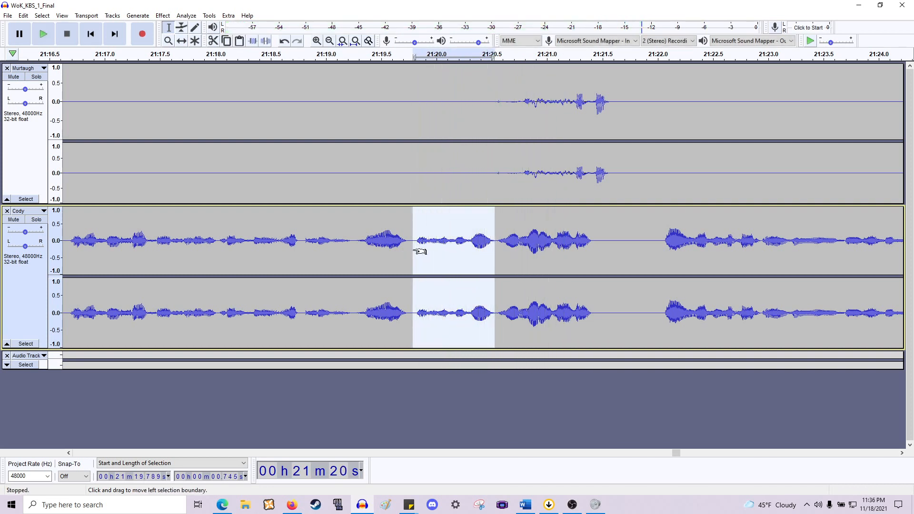
{"action": "key", "text": "Delete"}
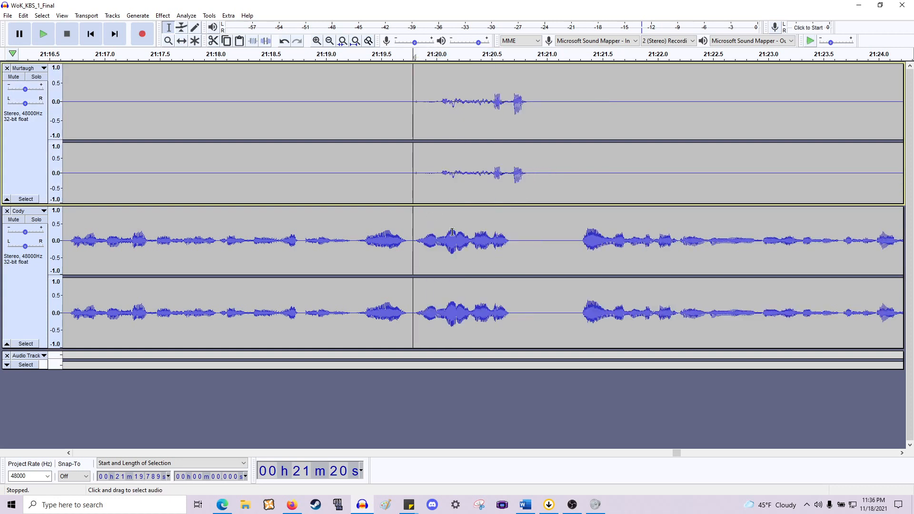
- Try deleting the next gap in Cody's track and then in Murtaugh's track, undoing each deletion
{"action": "left_click_drag", "start_coordinate": [511, 232], "coordinate": [415, 235]}
{"action": "key", "text": "Delete"}
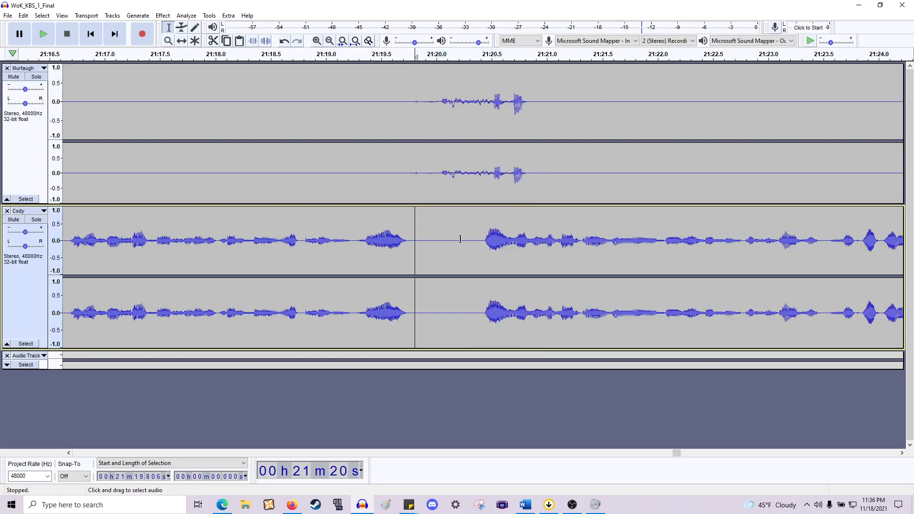
{"action": "key", "text": "ctrl+z"}
{"action": "left_click_drag", "start_coordinate": [533, 184], "coordinate": [404, 185]}
{"action": "key", "text": "Delete"}
{"action": "key", "text": "ctrl+z"}
- Play from about 21:19, then delete the pauses at about 21:30.6–21:31.1 and 21:31.7–21:32.3
{"action": "left_click", "coordinate": [315, 175]}
{"action": "key", "text": "space"}
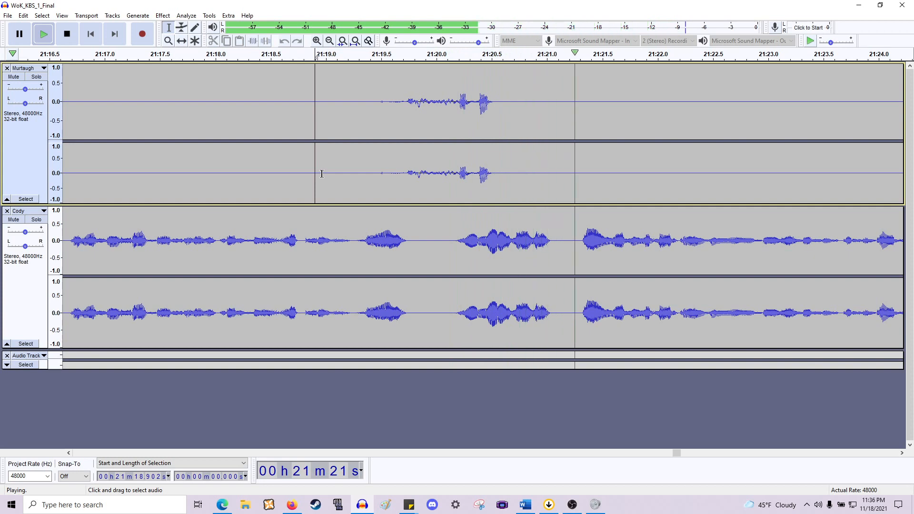
{"action": "scroll", "coordinate": [352, 165], "scroll_direction": "right", "scroll_amount": 18}
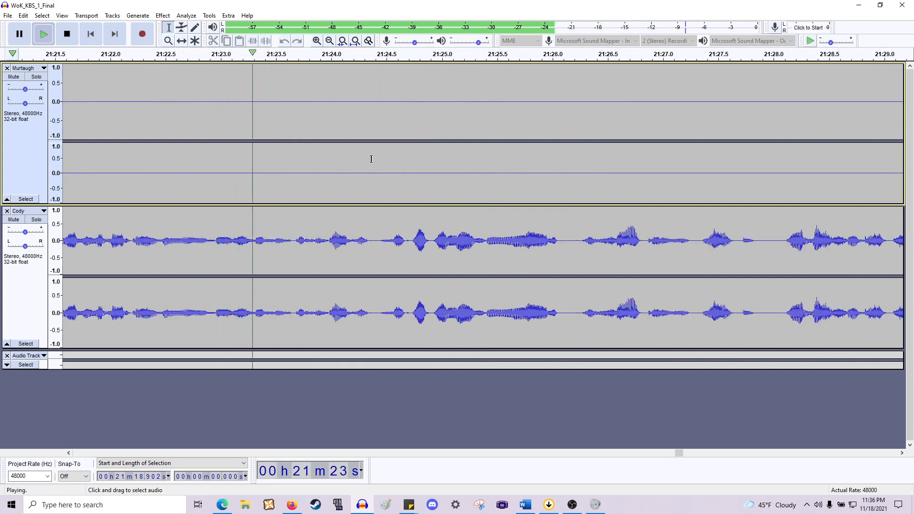
{"action": "scroll", "coordinate": [369, 159], "scroll_direction": "down", "scroll_amount": 2}
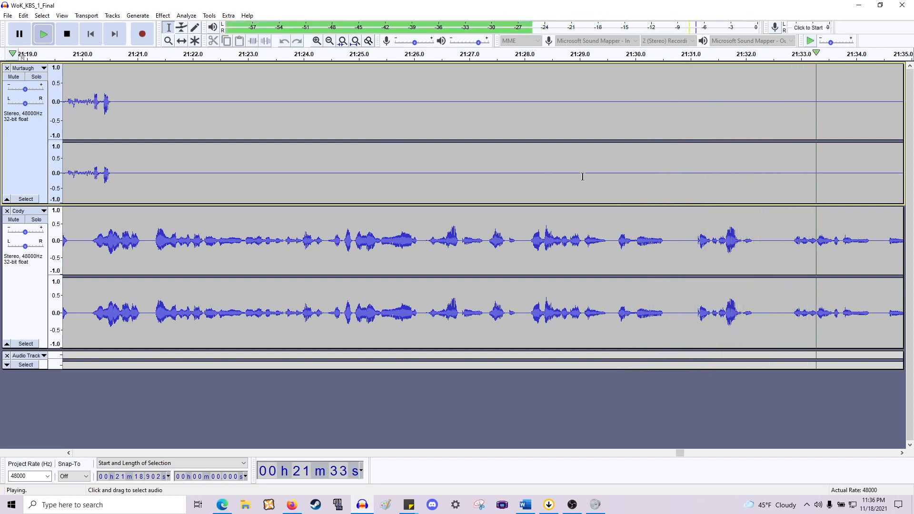
{"action": "scroll", "coordinate": [573, 177], "scroll_direction": "right", "scroll_amount": 5}
{"action": "key", "text": "space"}
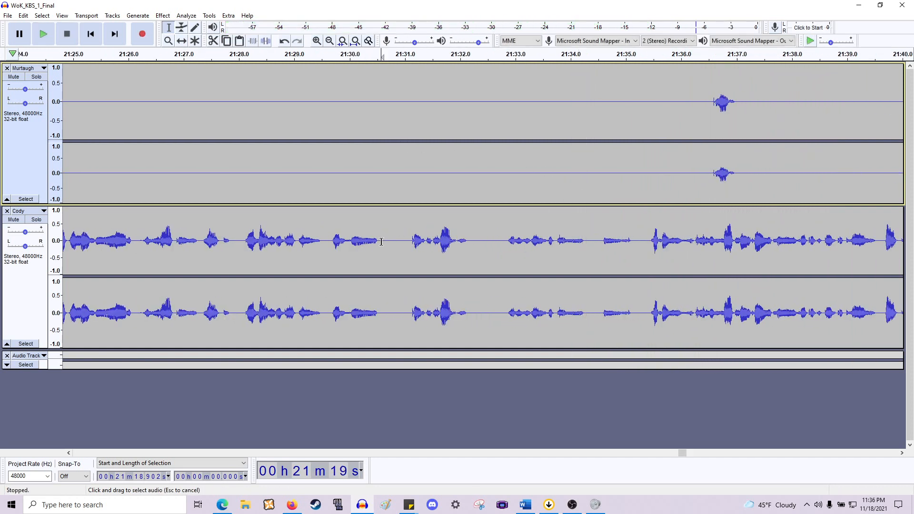
{"action": "left_click_drag", "start_coordinate": [381, 242], "coordinate": [410, 168]}
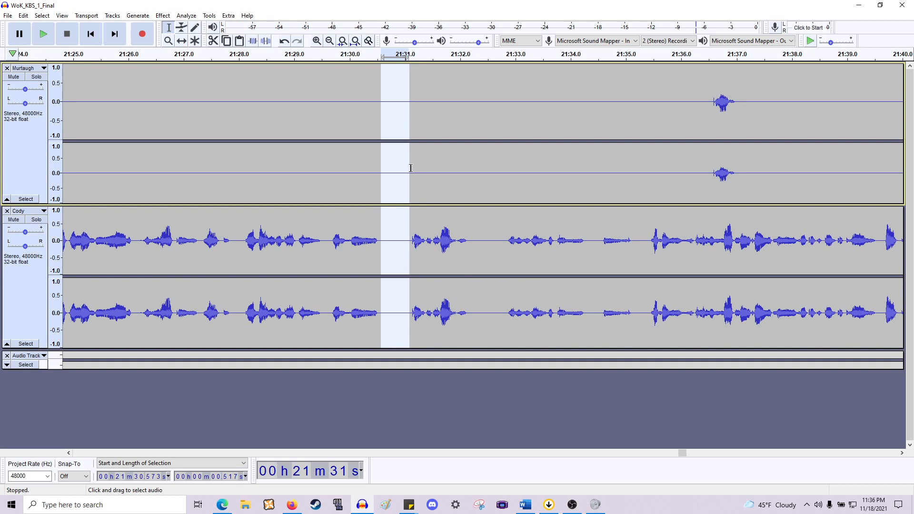
{"action": "key", "text": "Delete"}
{"action": "left_click_drag", "start_coordinate": [444, 250], "coordinate": [475, 182]}
{"action": "key", "text": "Delete"}
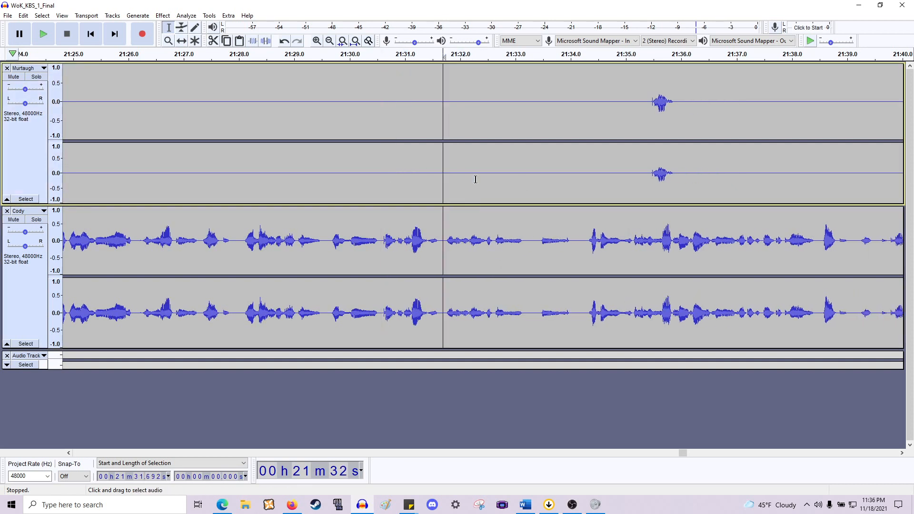
- Replay from about 21:29.4, then delete the pause from about 21:31.4 to 21:31.9 in Cody's line
{"action": "left_click", "coordinate": [318, 242]}
{"action": "key", "text": "space"}
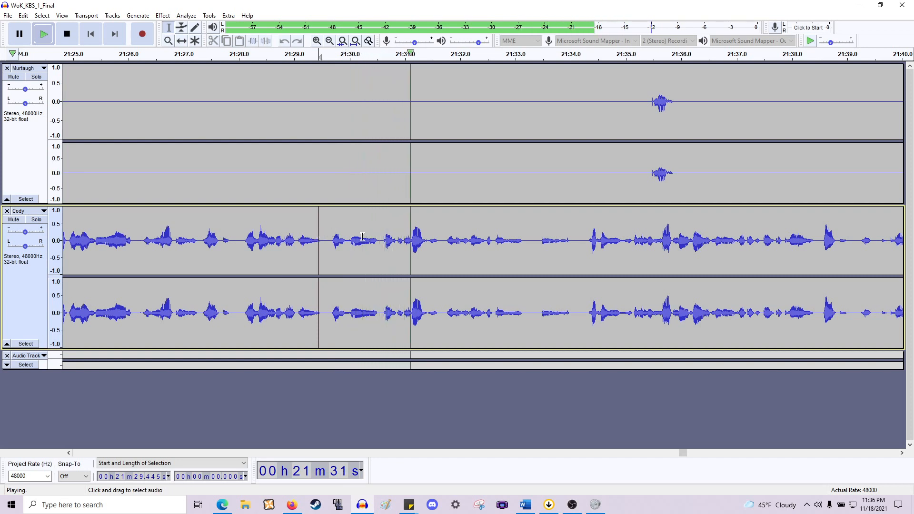
{"action": "key", "text": "space"}
{"action": "scroll", "coordinate": [444, 245], "scroll_direction": "up", "scroll_amount": 2}
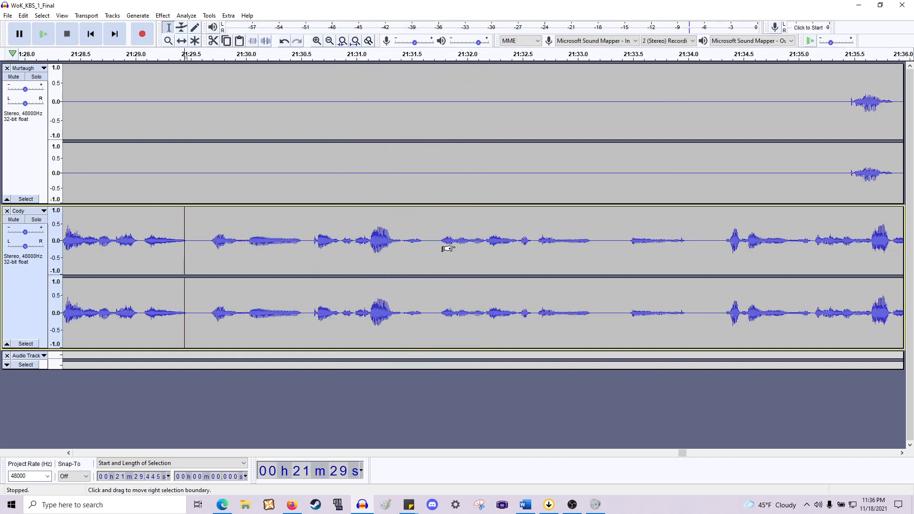
{"action": "left_click_drag", "start_coordinate": [452, 243], "coordinate": [401, 124]}
{"action": "key", "text": "space"}
{"action": "key", "text": "Delete"}
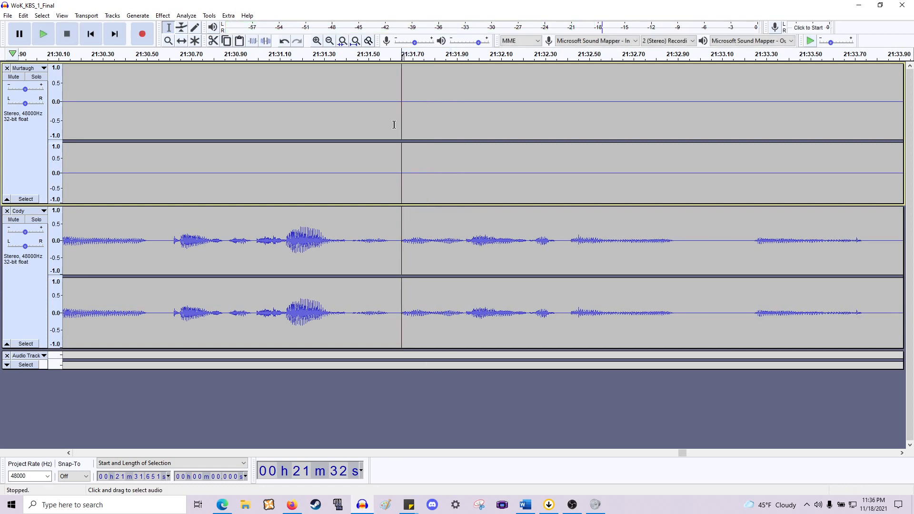
- Play from about 21:30, then delete Murtaugh's short clip at about 21:35.2 and paste the clipboard in its place
{"action": "scroll", "coordinate": [394, 125], "scroll_direction": "down", "scroll_amount": 2}
{"action": "left_click", "coordinate": [304, 228]}
{"action": "key", "text": "space"}
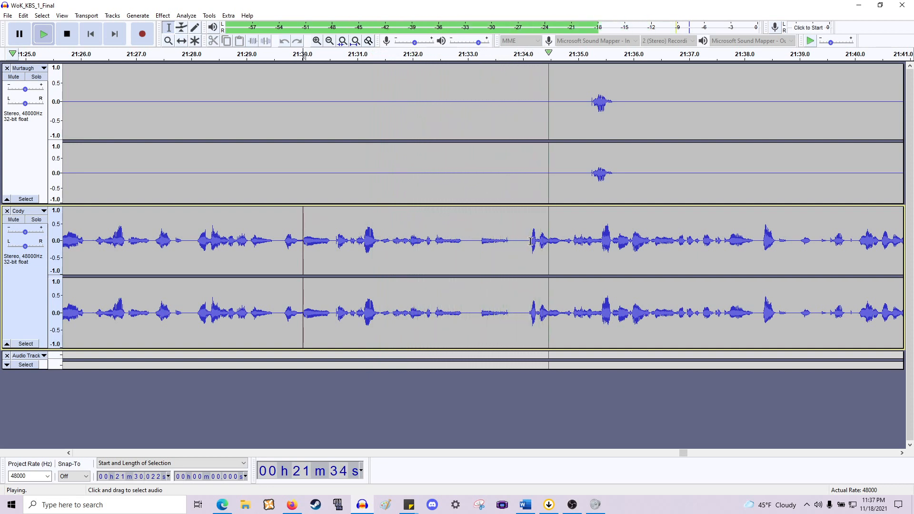
{"action": "scroll", "coordinate": [514, 243], "scroll_direction": "right", "scroll_amount": 6}
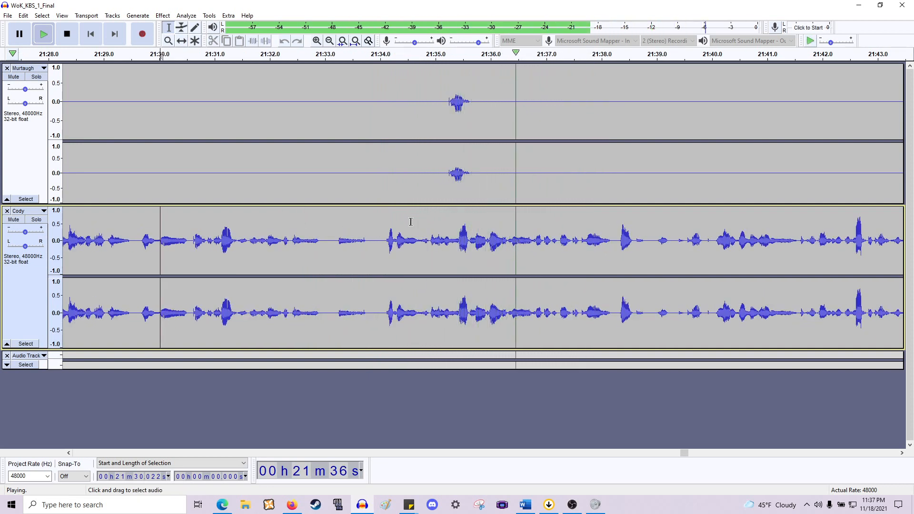
{"action": "key", "text": "space"}
{"action": "left_click_drag", "start_coordinate": [471, 172], "coordinate": [446, 172]}
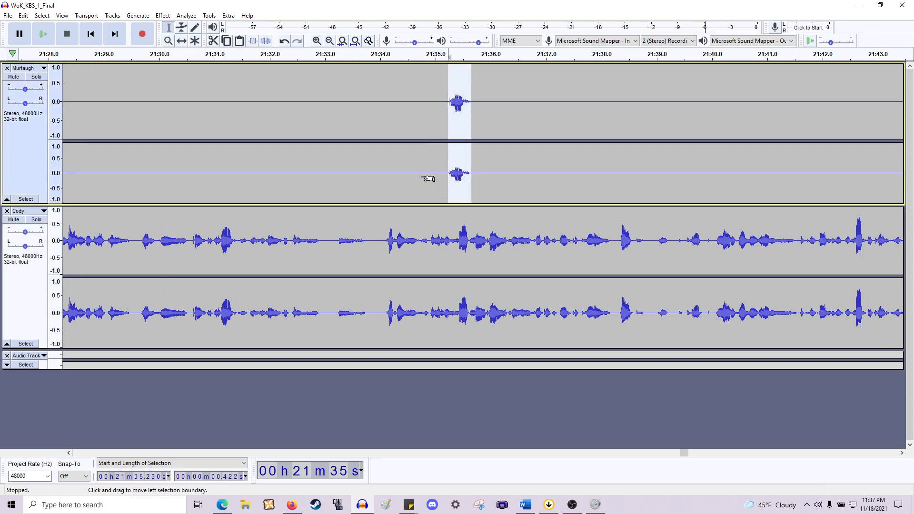
{"action": "key", "text": "Delete"}
{"action": "key", "text": "ctrl+v"}
- Delete the small gap at about 21:34.0 in Cody's line
{"action": "left_click", "coordinate": [369, 249]}
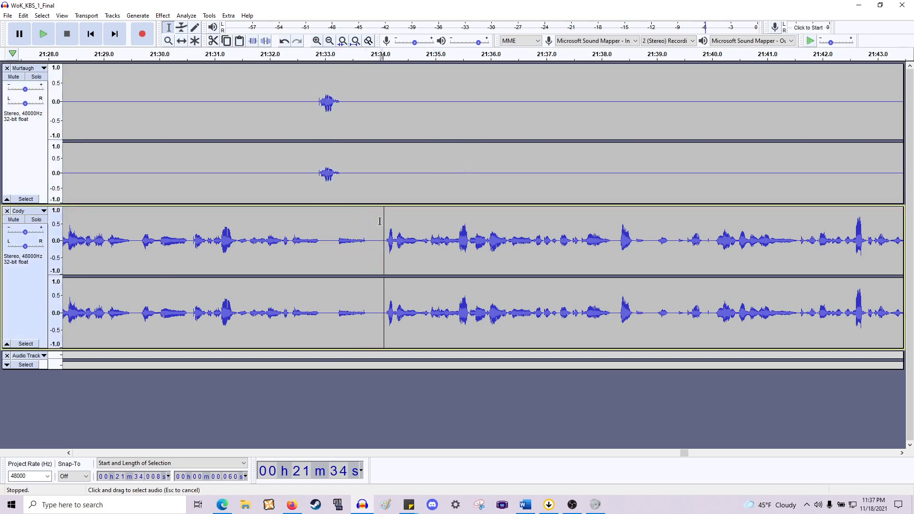
{"action": "left_click_drag", "start_coordinate": [379, 221], "coordinate": [376, 159]}
{"action": "key", "text": "Delete"}
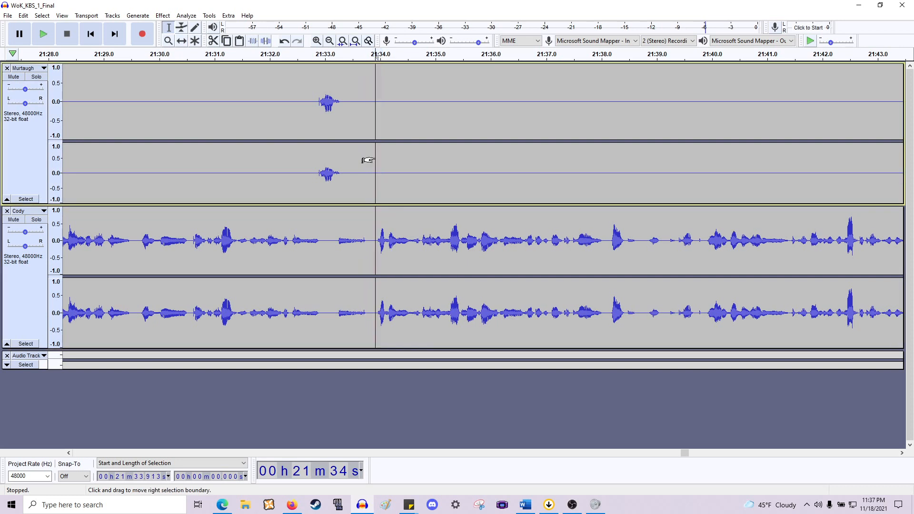
- Play from about 21:34, then delete the pause at about 21:39.1–21:39.5 across both tracks
{"action": "left_click", "coordinate": [342, 216]}
{"action": "key", "text": "space"}
{"action": "scroll", "coordinate": [328, 218], "scroll_direction": "right", "scroll_amount": 2}
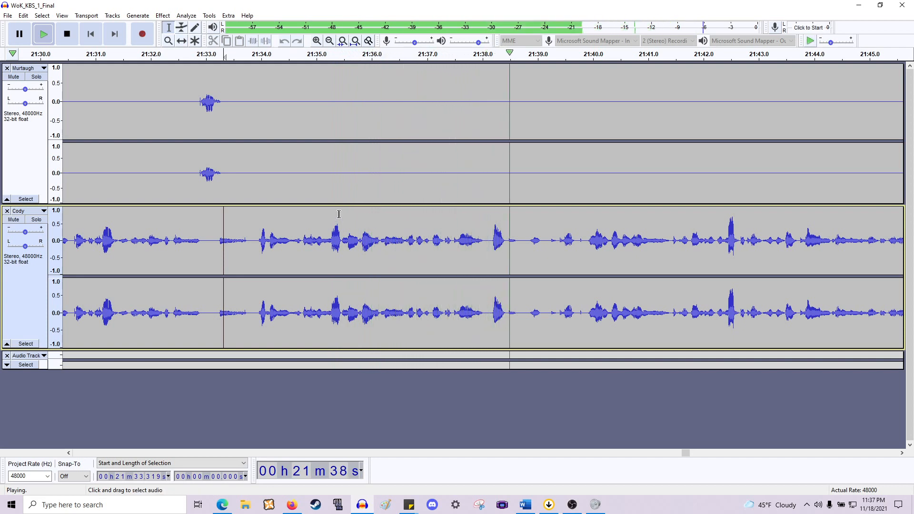
{"action": "scroll", "coordinate": [333, 215], "scroll_direction": "right", "scroll_amount": 2}
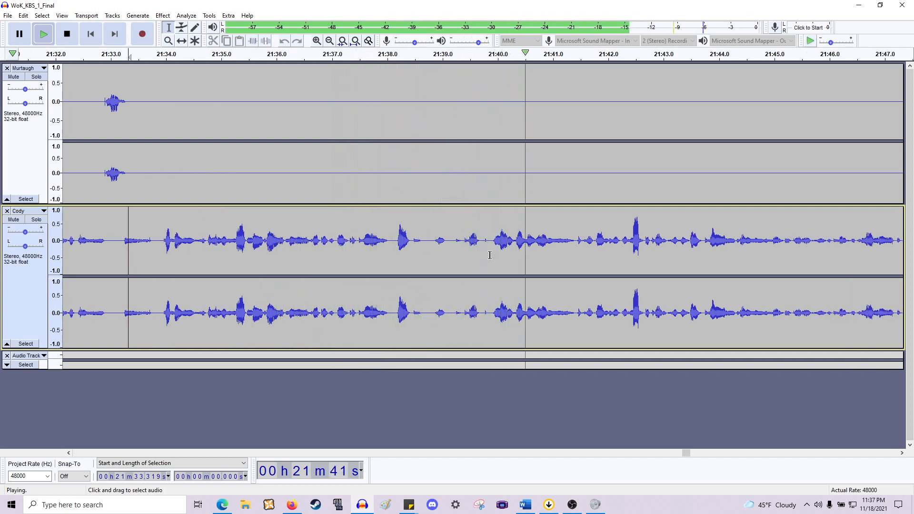
{"action": "key", "text": "space"}
{"action": "scroll", "coordinate": [462, 247], "scroll_direction": "up", "scroll_amount": 1}
{"action": "left_click_drag", "start_coordinate": [460, 245], "coordinate": [437, 184]}
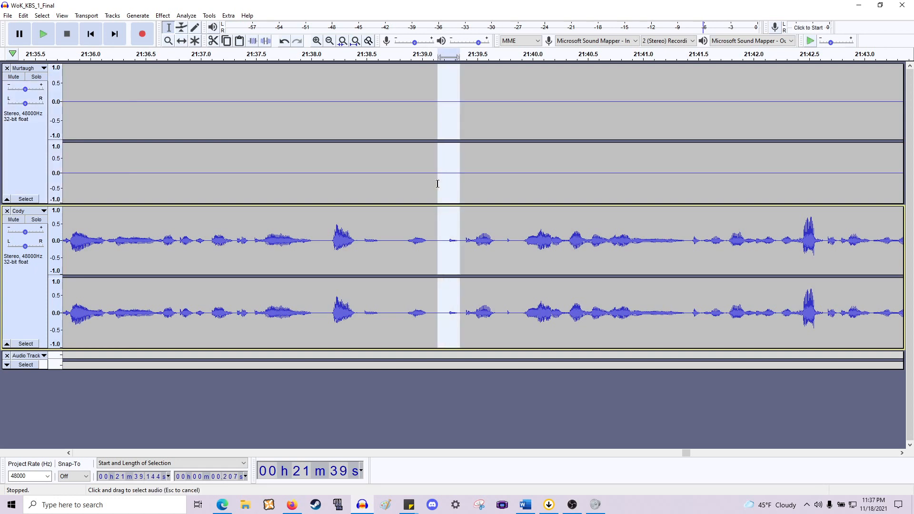
{"action": "key", "text": "Delete"}
- Play from about 21:38.4, then delete the pause at about 21:54.9–21:55.4
{"action": "left_click", "coordinate": [355, 264]}
{"action": "key", "text": "space"}
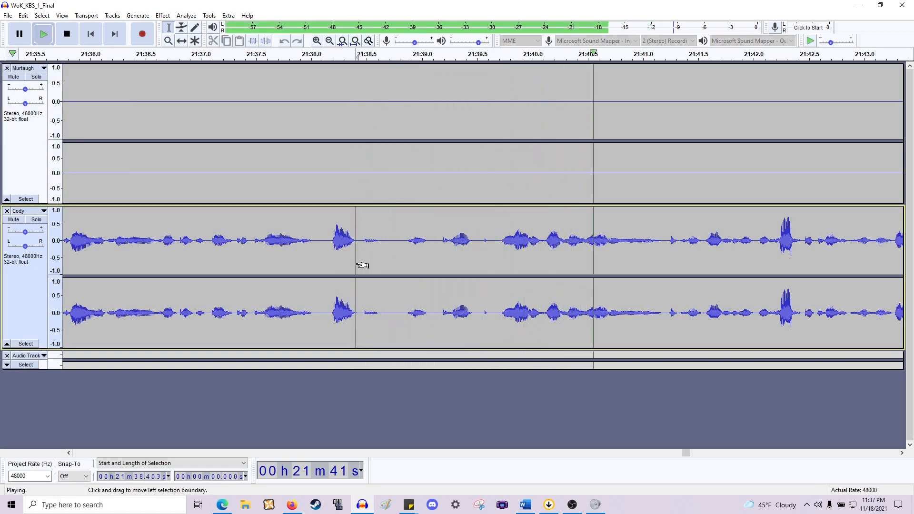
{"action": "scroll", "coordinate": [353, 265], "scroll_direction": "right", "scroll_amount": 10}
{"action": "scroll", "coordinate": [379, 274], "scroll_direction": "down", "scroll_amount": 1}
{"action": "scroll", "coordinate": [386, 274], "scroll_direction": "right", "scroll_amount": 4}
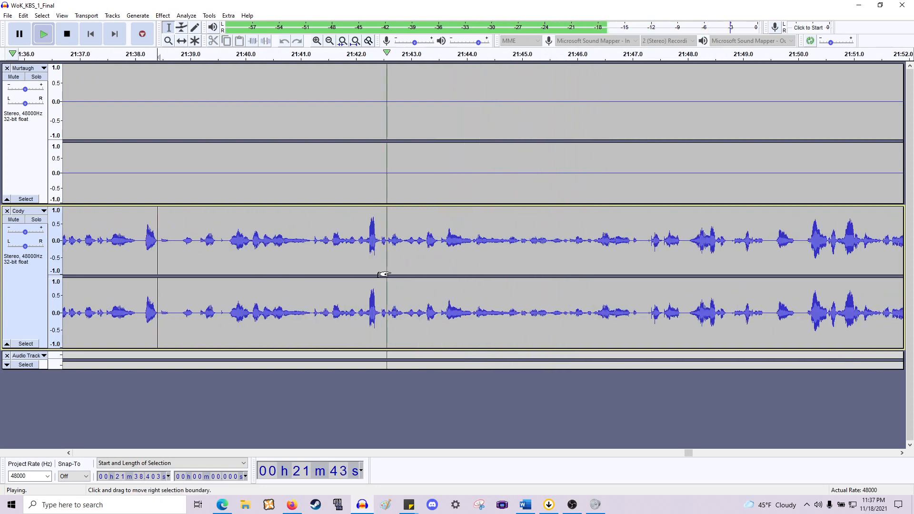
{"action": "scroll", "coordinate": [384, 274], "scroll_direction": "right", "scroll_amount": 2}
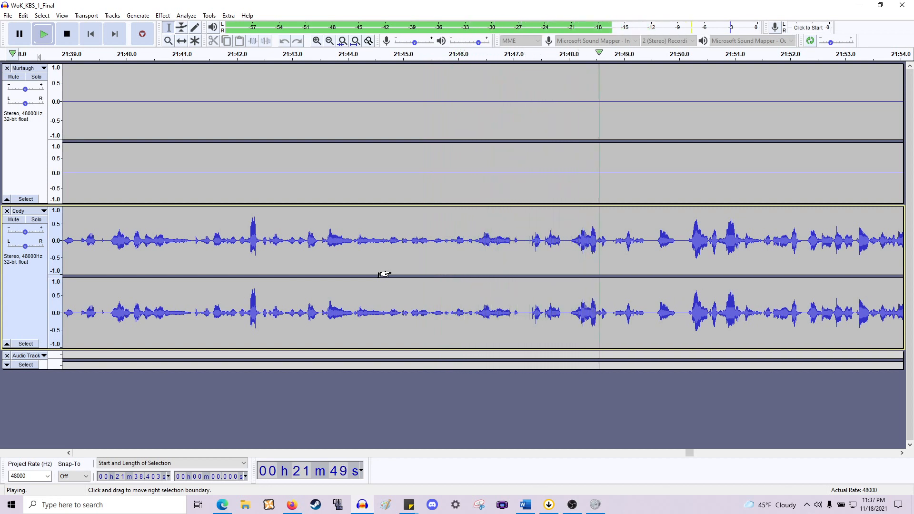
{"action": "scroll", "coordinate": [384, 274], "scroll_direction": "right", "scroll_amount": 2}
{"action": "scroll", "coordinate": [384, 274], "scroll_direction": "right", "scroll_amount": 2}
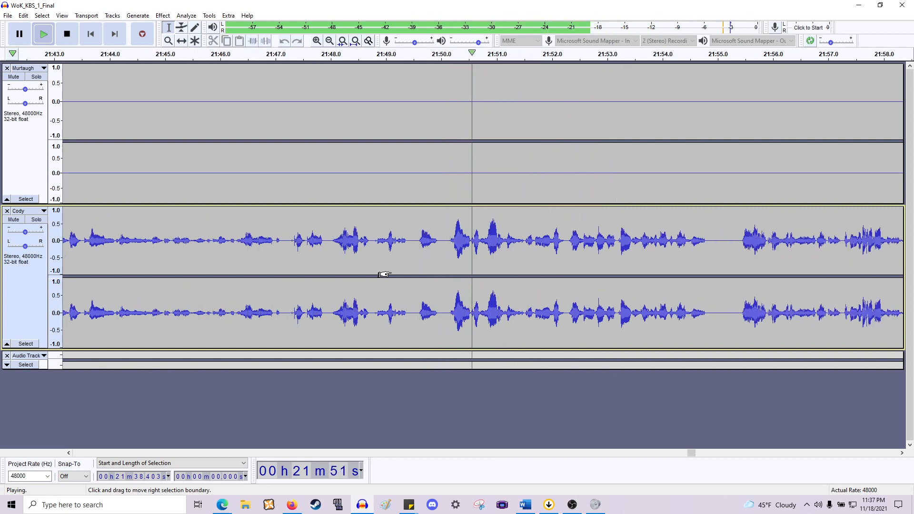
{"action": "scroll", "coordinate": [384, 274], "scroll_direction": "right", "scroll_amount": 2}
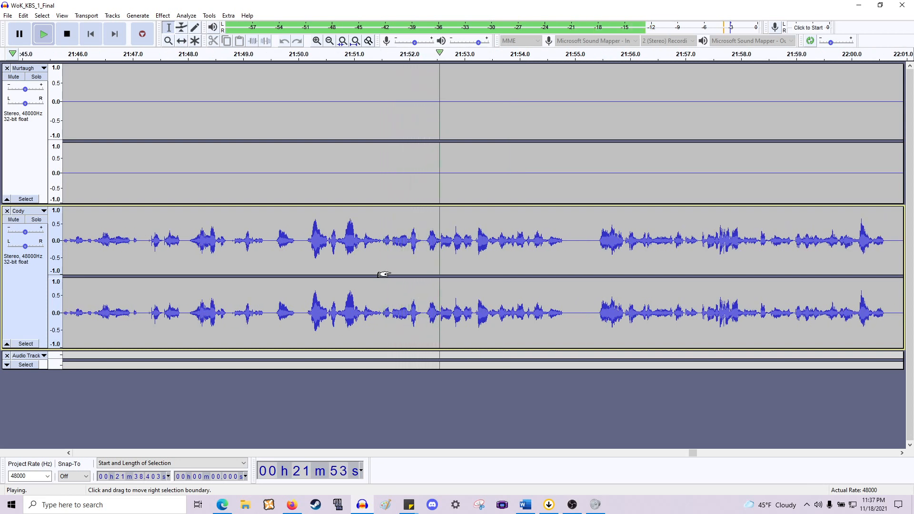
{"action": "scroll", "coordinate": [384, 275], "scroll_direction": "right", "scroll_amount": 2}
{"action": "scroll", "coordinate": [384, 274], "scroll_direction": "right", "scroll_amount": 2}
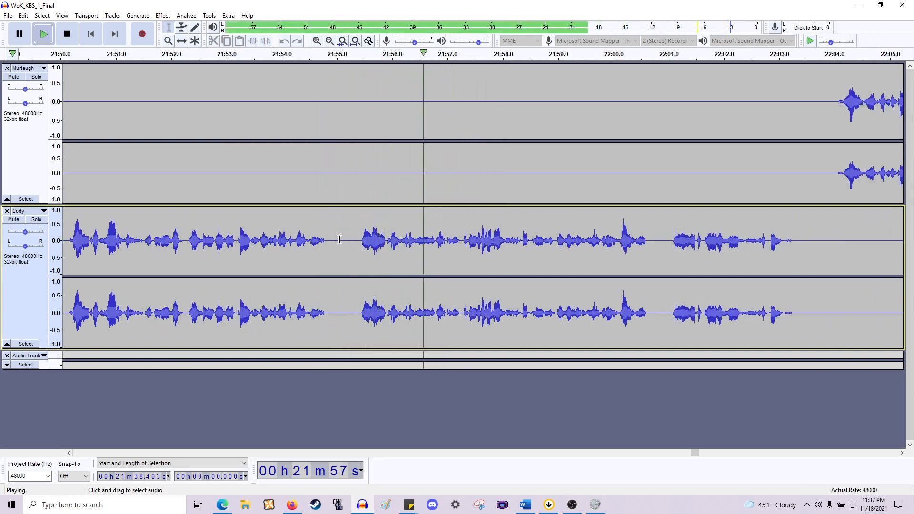
{"action": "left_click_drag", "start_coordinate": [333, 204], "coordinate": [358, 196]}
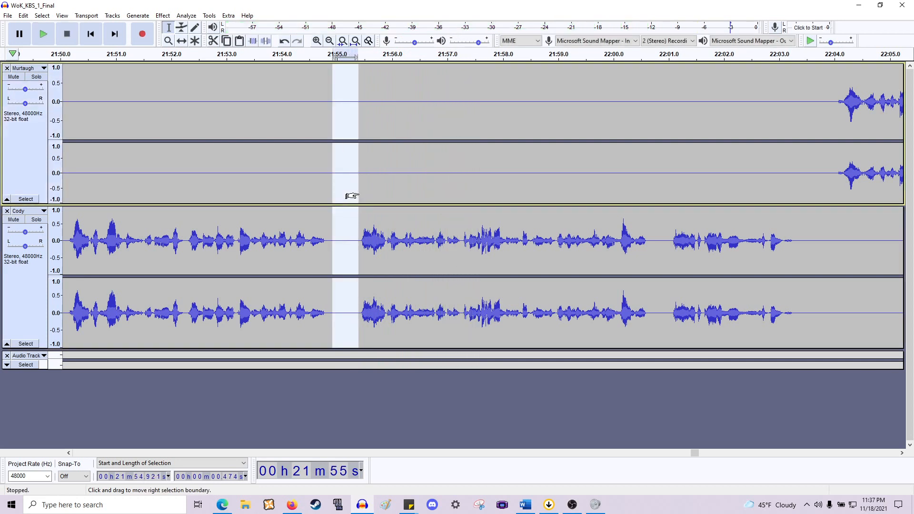
{"action": "key", "text": "Delete"}
- Delete the gap between the end of Cody's line and Murtaugh's reply at about 22:02.8
{"action": "key", "text": "space"}
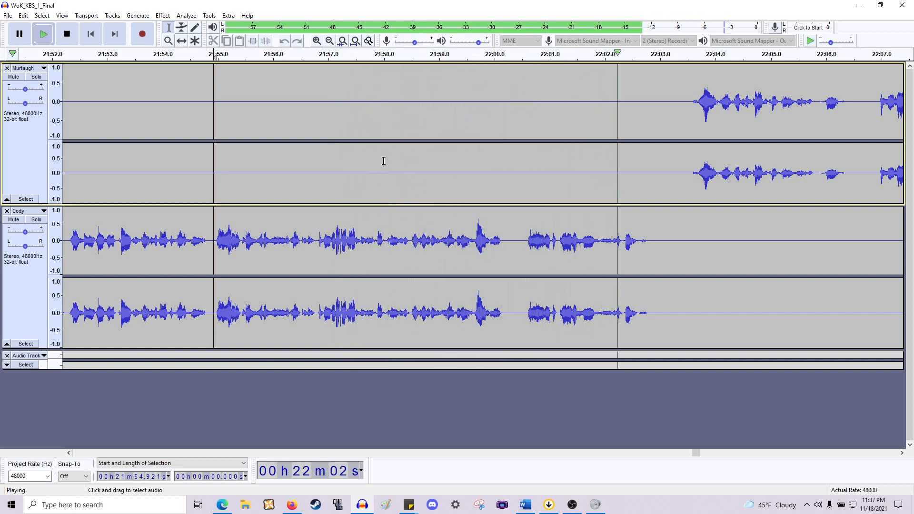
{"action": "key", "text": "space"}
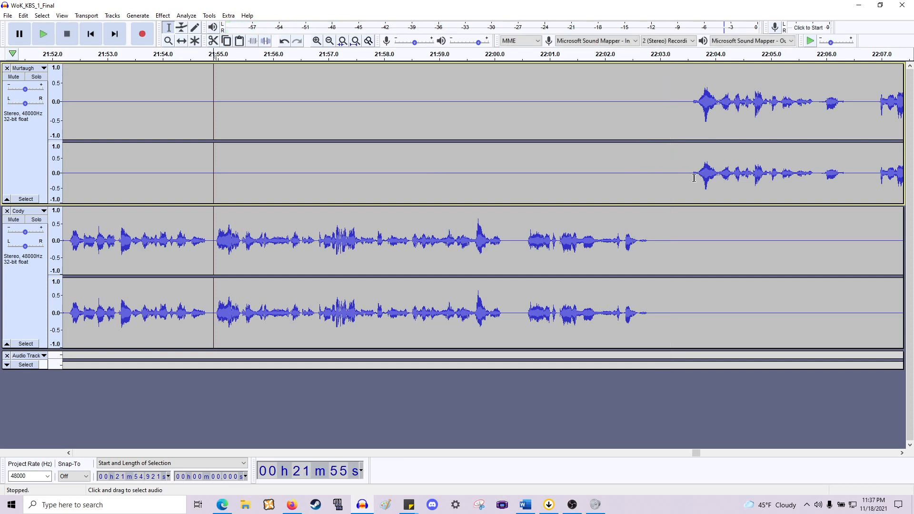
{"action": "left_click_drag", "start_coordinate": [694, 178], "coordinate": [648, 250]}
{"action": "key", "text": "Delete"}
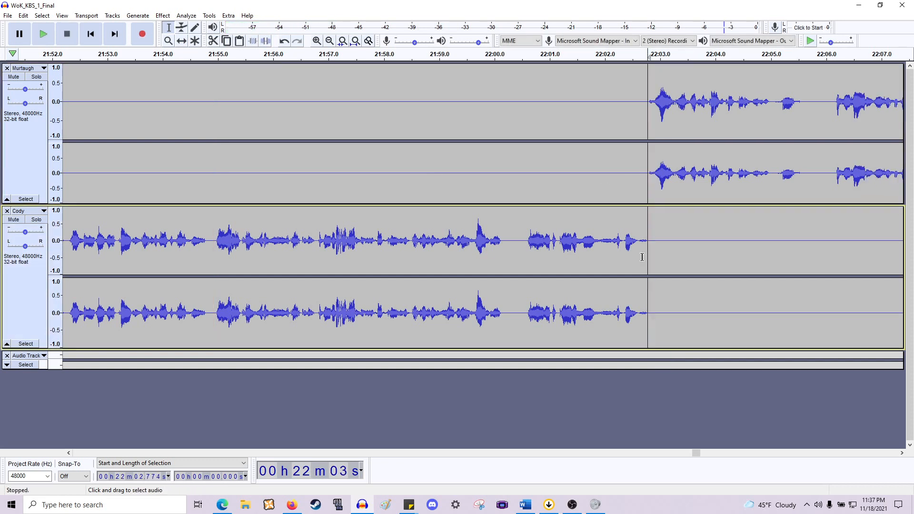
- Play from about 22:02.8, then delete the pause at about 22:05.0–22:06.1 in Murtaugh's line
{"action": "key", "text": "space"}
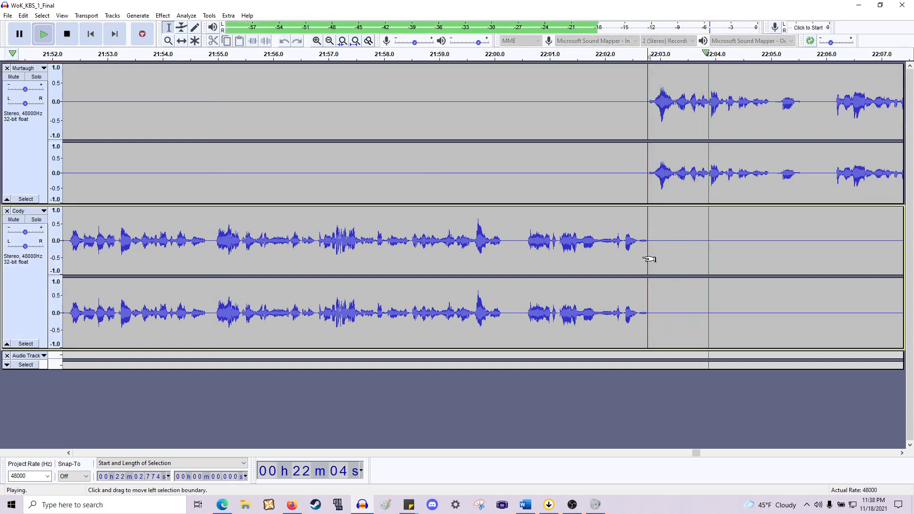
{"action": "scroll", "coordinate": [643, 257], "scroll_direction": "right", "scroll_amount": 5}
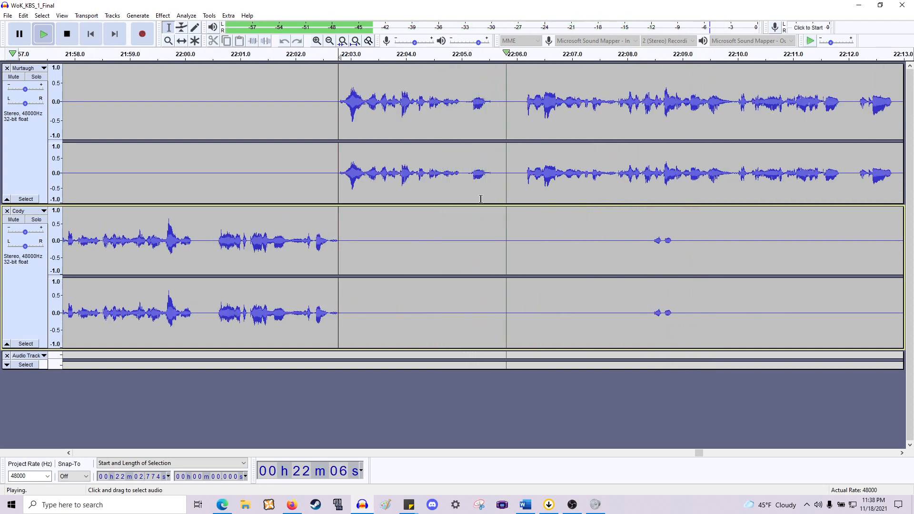
{"action": "key", "text": "space"}
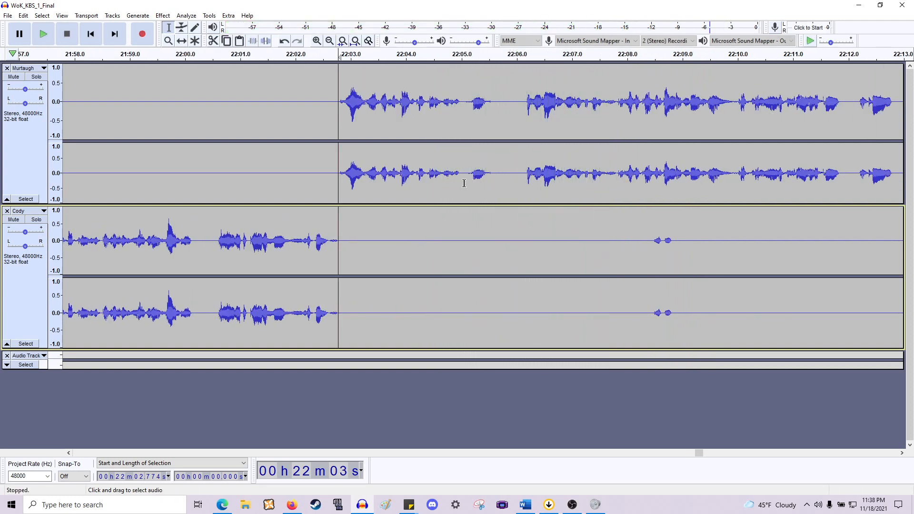
{"action": "left_click_drag", "start_coordinate": [461, 186], "coordinate": [524, 255]}
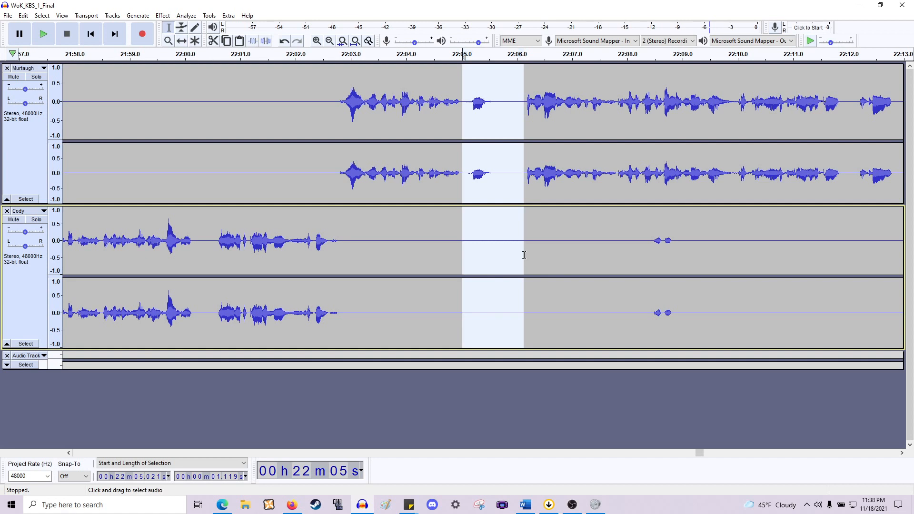
{"action": "key", "text": "Delete"}
- Play the edited passage, then delete the short pause at about 22:08.8–22:09.1
{"action": "key", "text": "space"}
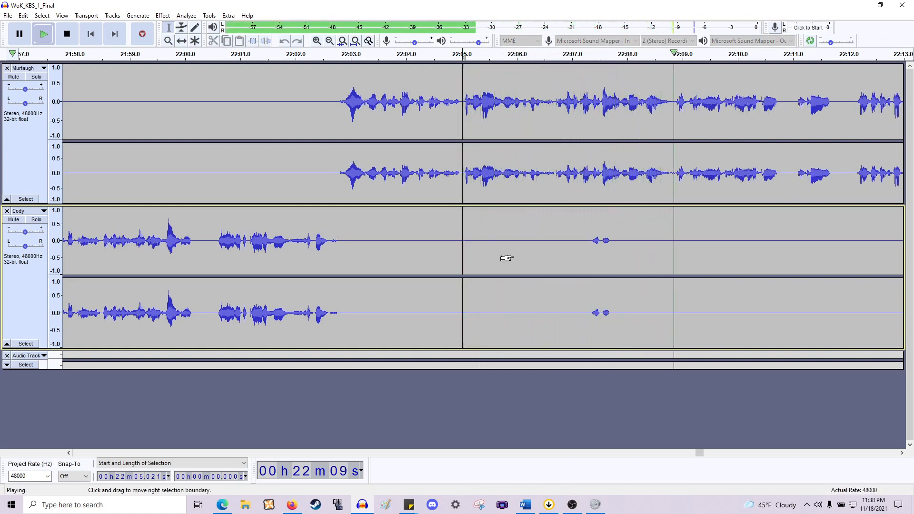
{"action": "scroll", "coordinate": [506, 258], "scroll_direction": "right", "scroll_amount": 3}
{"action": "key", "text": "space"}
{"action": "left_click_drag", "start_coordinate": [550, 253], "coordinate": [509, 255]}
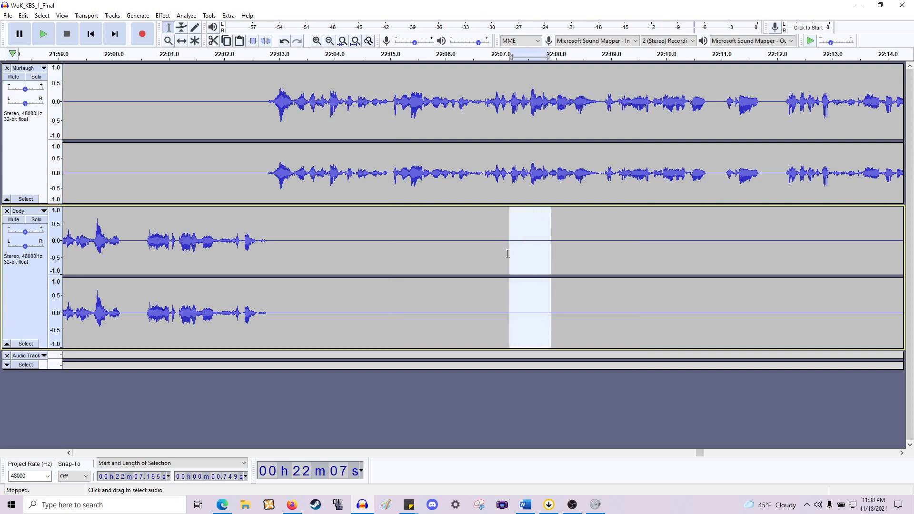
{"action": "left_click", "coordinate": [527, 251]}
{"action": "key", "text": "space"}
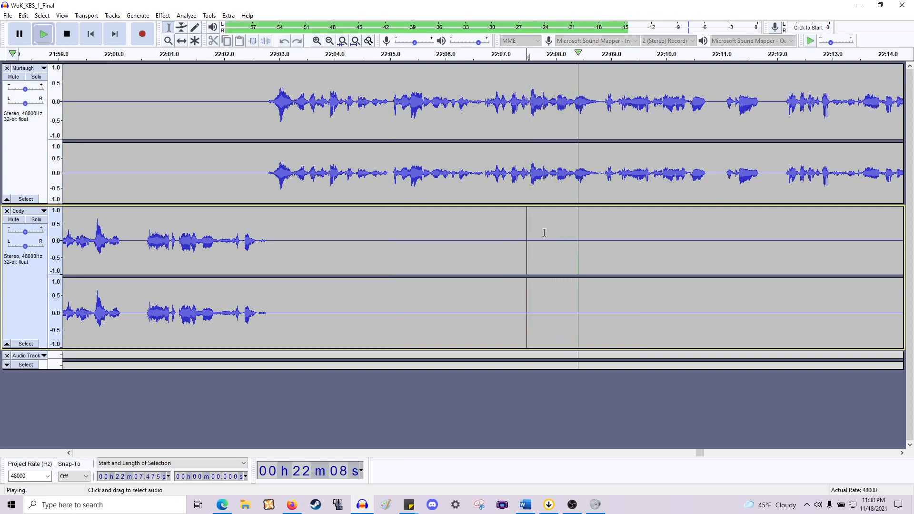
{"action": "key", "text": "space"}
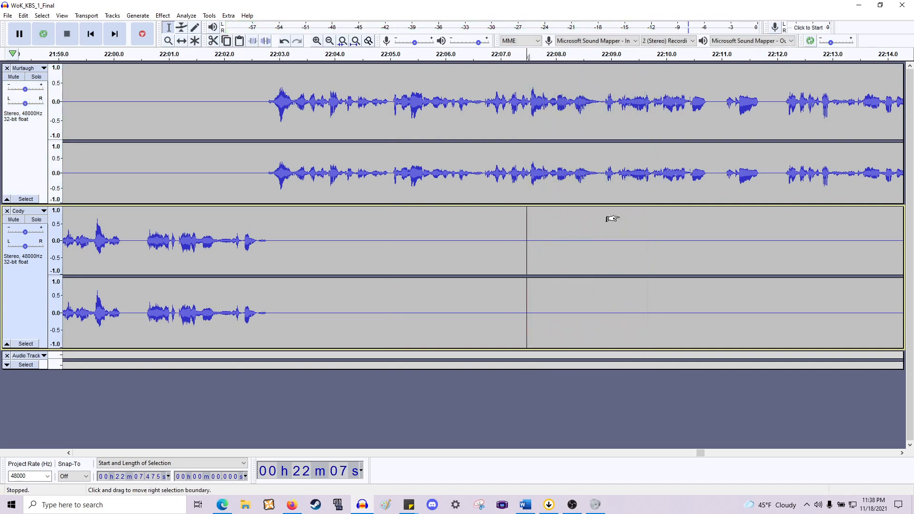
{"action": "scroll", "coordinate": [534, 173], "scroll_direction": "left", "scroll_amount": 4}
{"action": "left_click_drag", "start_coordinate": [520, 173], "coordinate": [504, 241]}
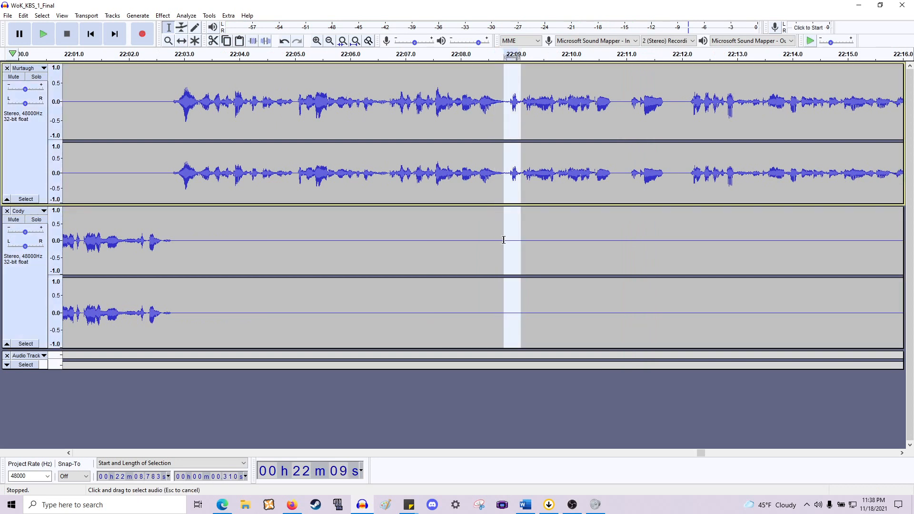
{"action": "key", "text": "Delete"}
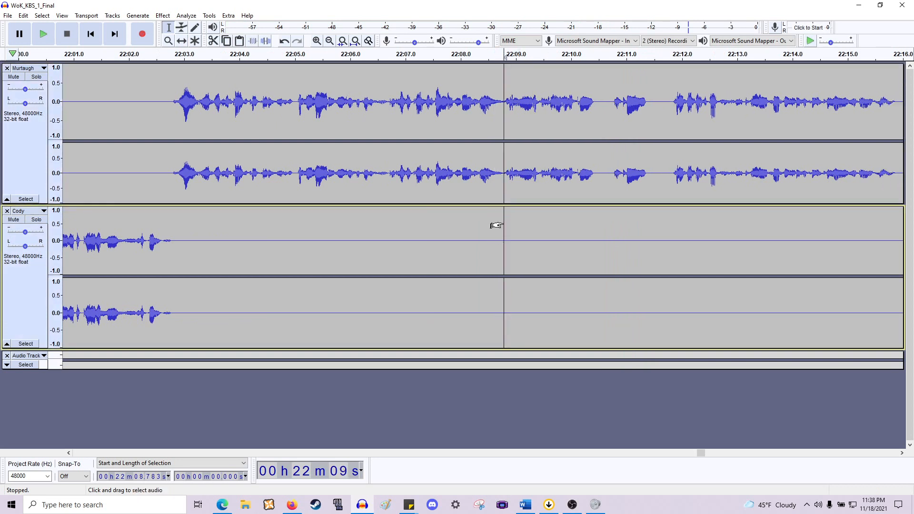
- Play back the passage from about 22:07 to review the recent cuts
{"action": "left_click", "coordinate": [407, 194]}
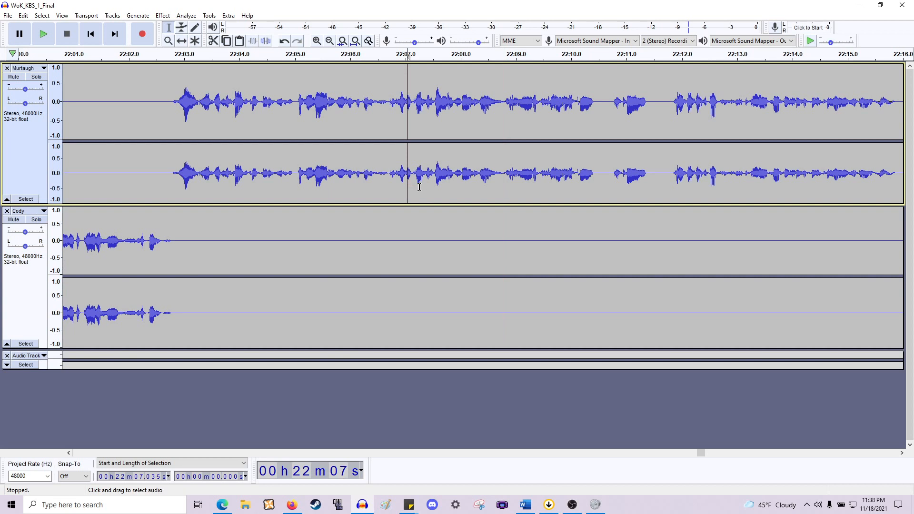
{"action": "key", "text": "space"}
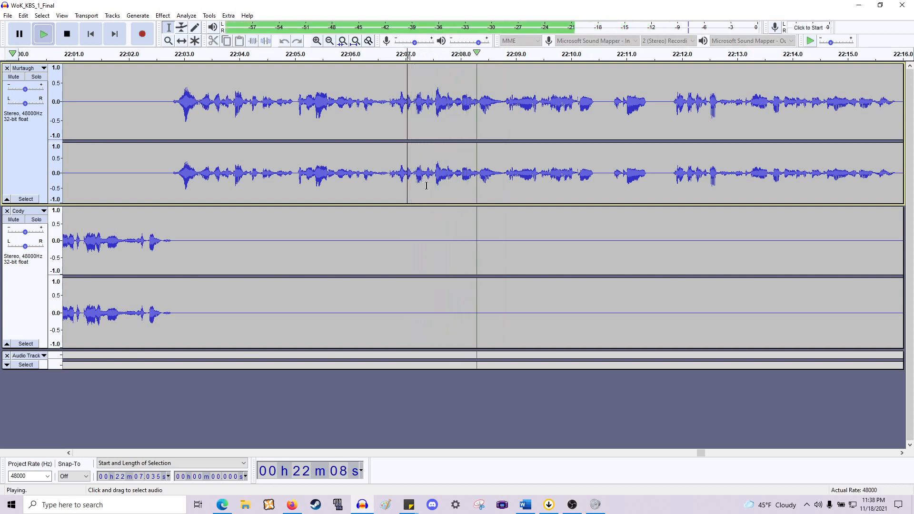
{"action": "key", "text": "space"}
{"action": "scroll", "coordinate": [430, 186], "scroll_direction": "left", "scroll_amount": 5}
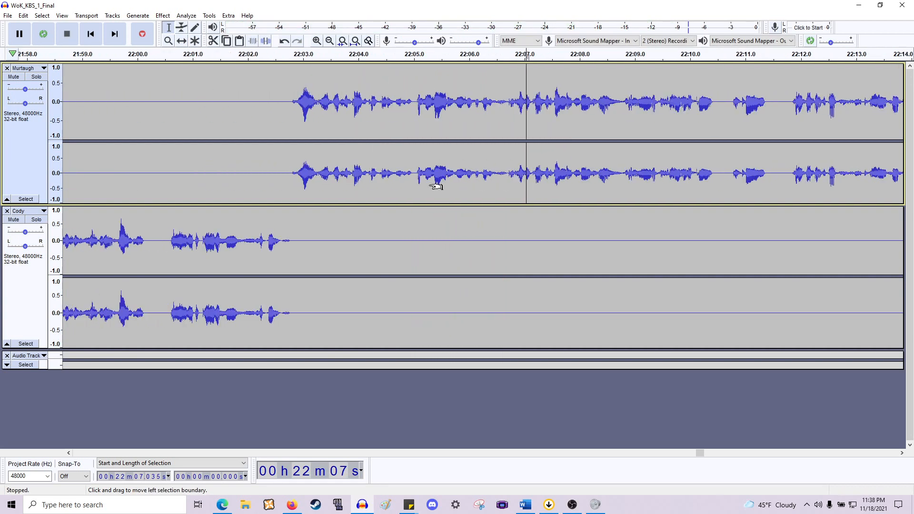
{"action": "scroll", "coordinate": [428, 187], "scroll_direction": "right", "scroll_amount": 3}
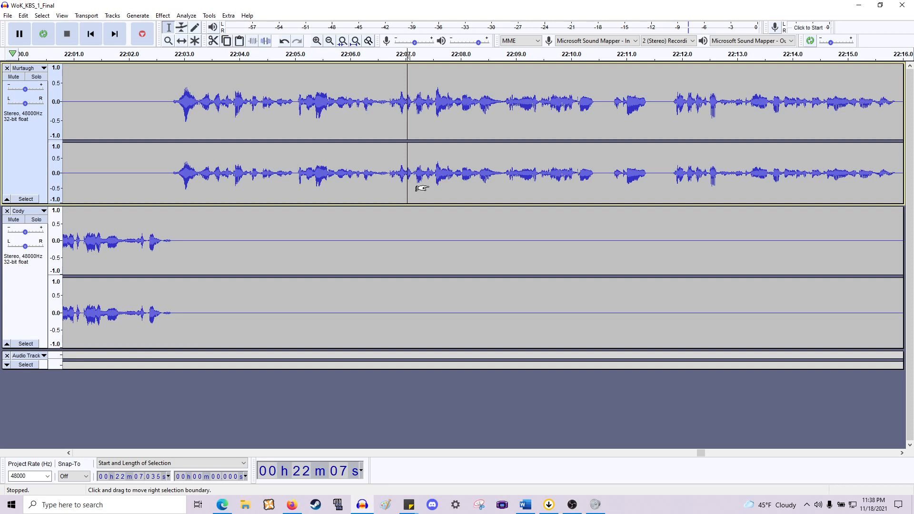
{"action": "scroll", "coordinate": [421, 188], "scroll_direction": "right", "scroll_amount": 1}
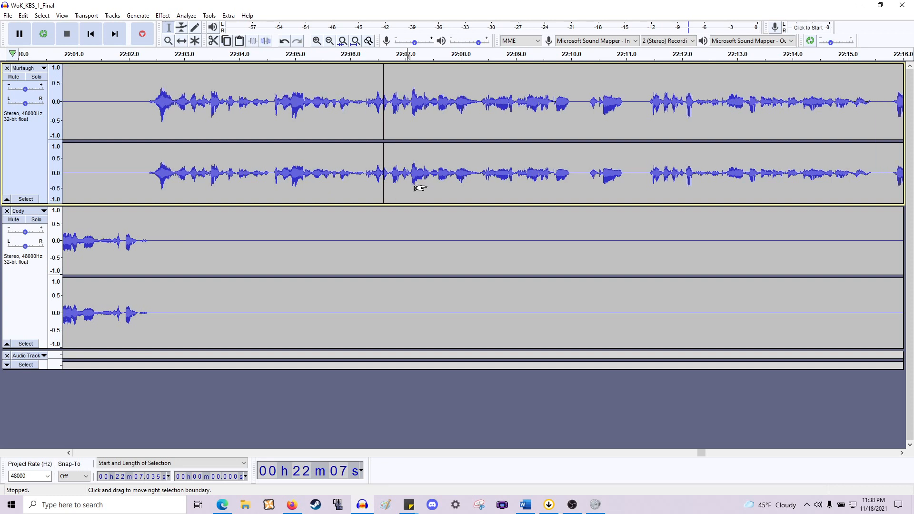
{"action": "scroll", "coordinate": [416, 186], "scroll_direction": "left", "scroll_amount": 2}
{"action": "left_click", "coordinate": [411, 178]}
{"action": "key", "text": "space"}
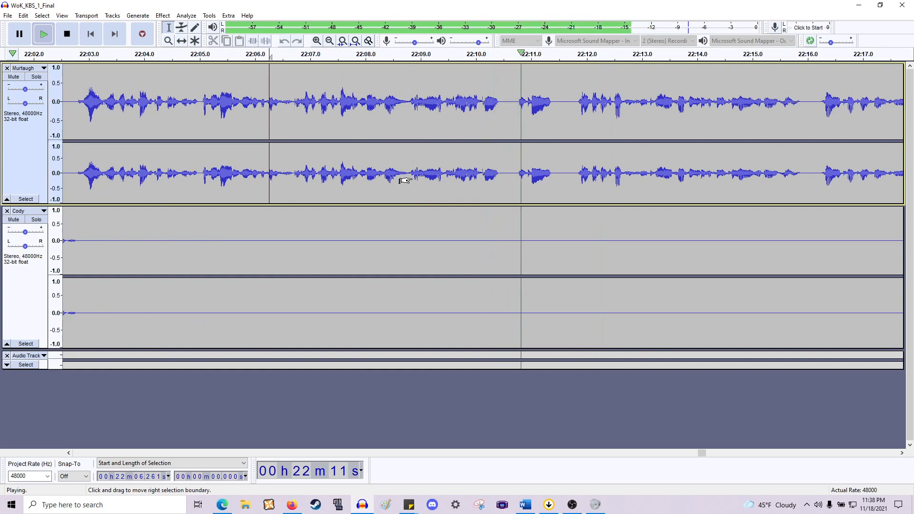
{"action": "key", "text": "space"}
- Delete the tiny gap at about 22:10.4 in Murtaugh's line
{"action": "scroll", "coordinate": [404, 181], "scroll_direction": "right", "scroll_amount": 3}
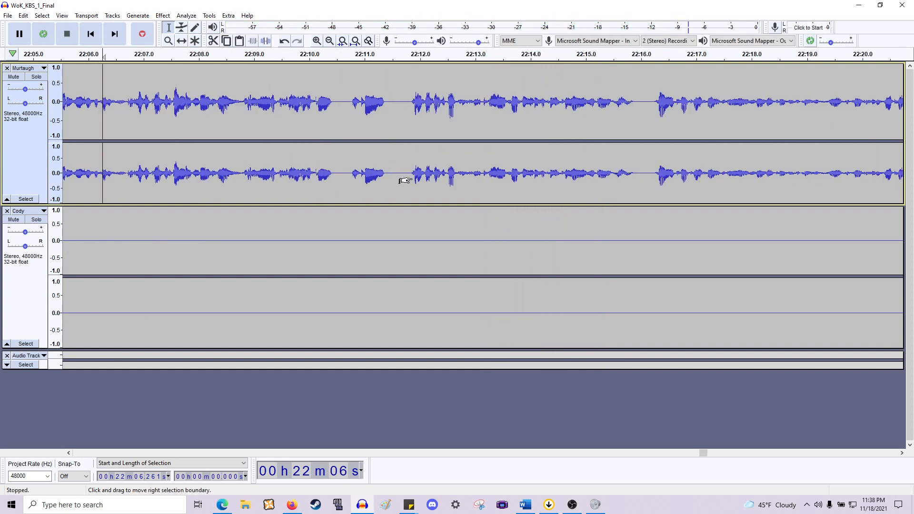
{"action": "left_click_drag", "start_coordinate": [338, 223], "coordinate": [350, 250]}
{"action": "key", "text": "Delete"}
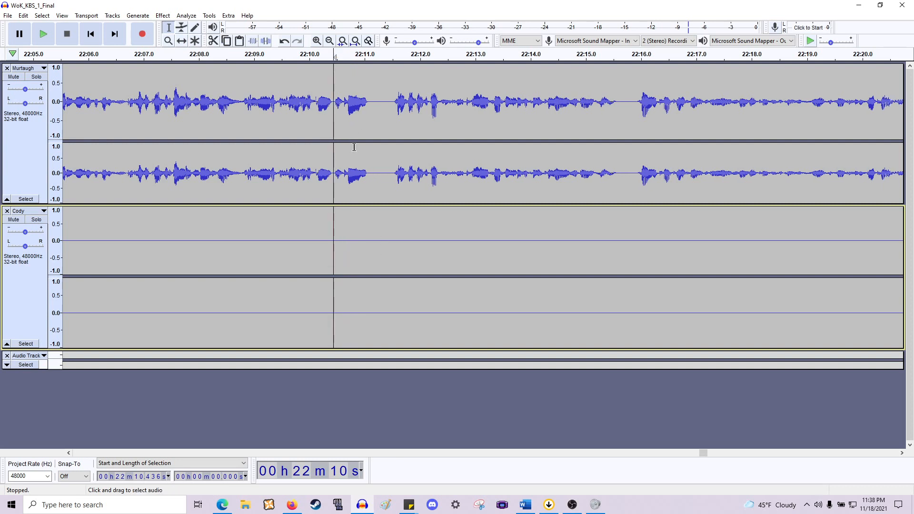
- Delete the pause at about 22:11.1–22:11.4, then play from there to check the cut
{"action": "left_click_drag", "start_coordinate": [370, 173], "coordinate": [390, 257]}
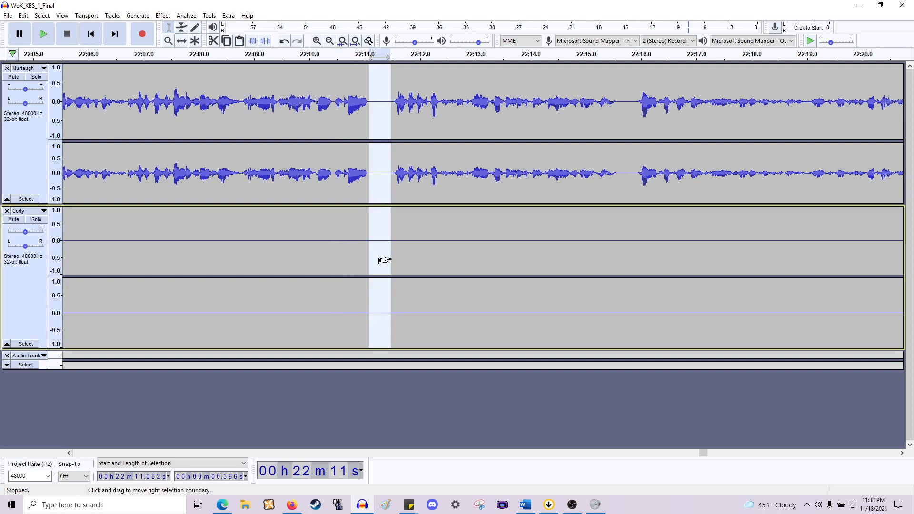
{"action": "key", "text": "Delete"}
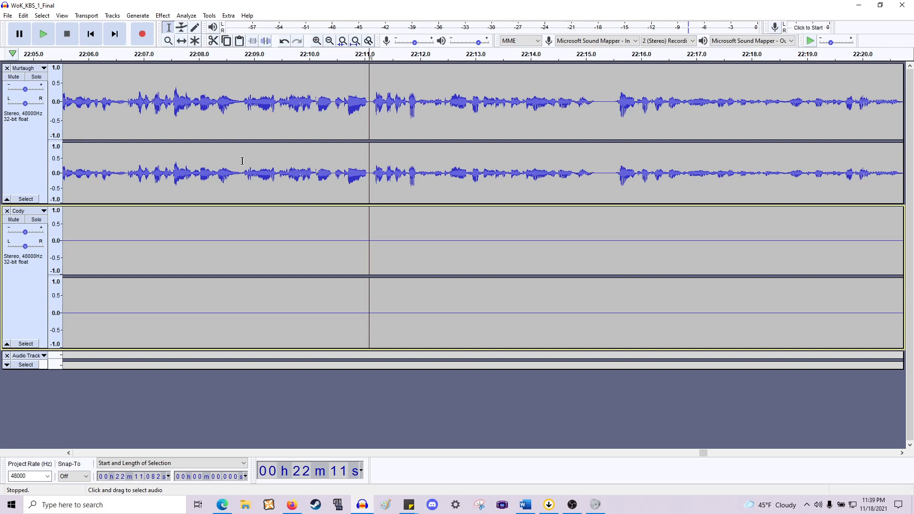
{"action": "key", "text": "space"}
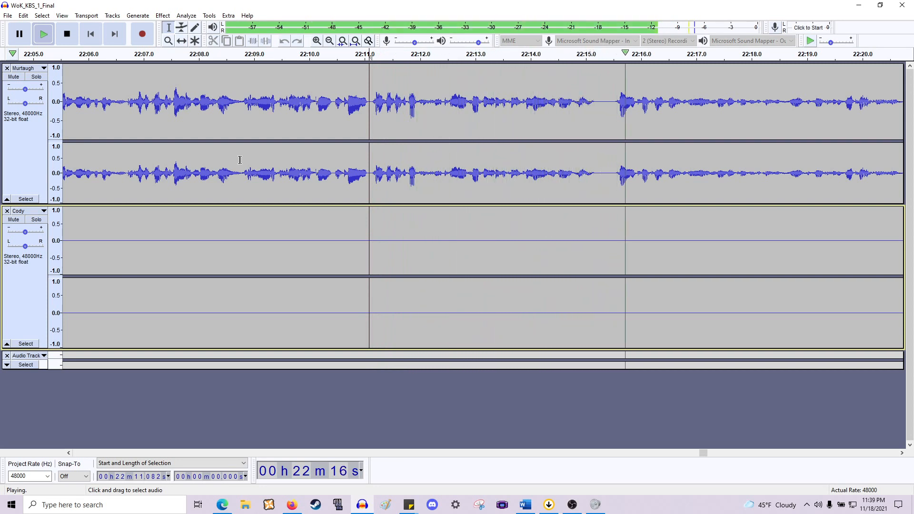
{"action": "scroll", "coordinate": [238, 162], "scroll_direction": "right", "scroll_amount": 5}
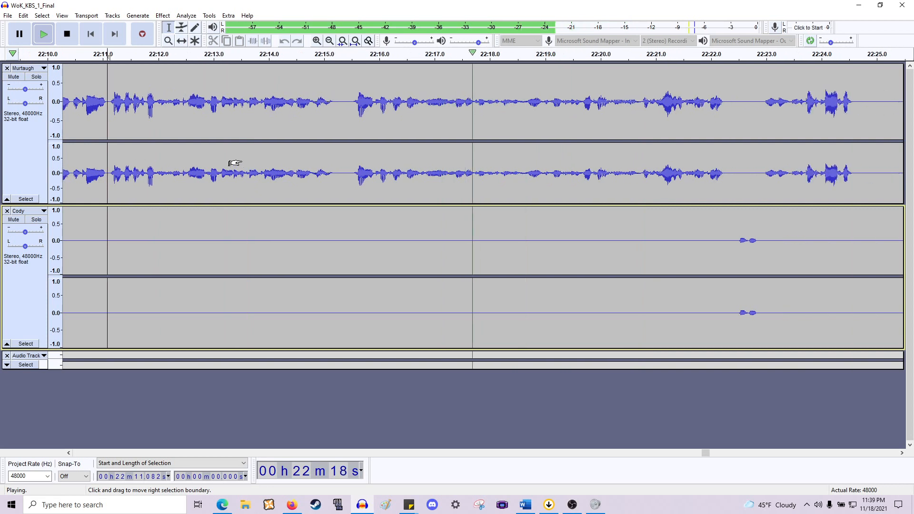
- Delete the pause at about 22:24.6–22:25.6 at the end of Murtaugh's line
{"action": "scroll", "coordinate": [235, 164], "scroll_direction": "right", "scroll_amount": 2}
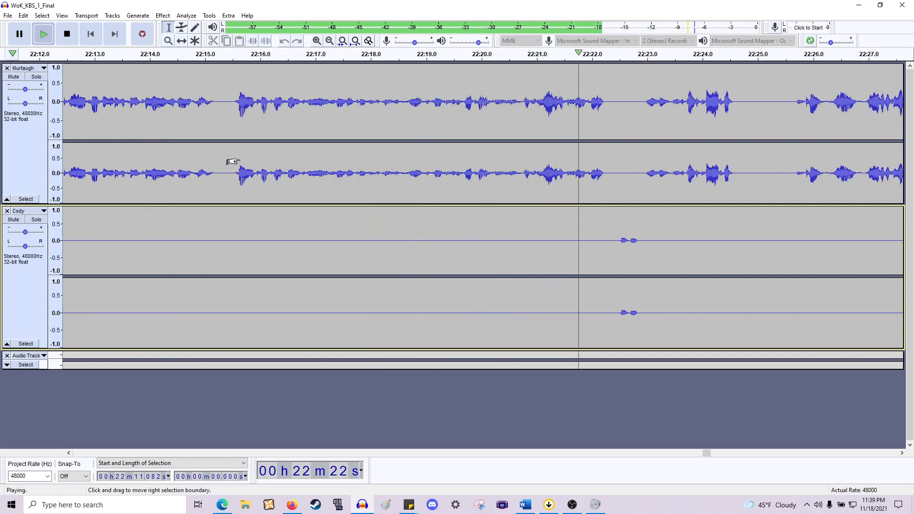
{"action": "scroll", "coordinate": [232, 161], "scroll_direction": "right", "scroll_amount": 1}
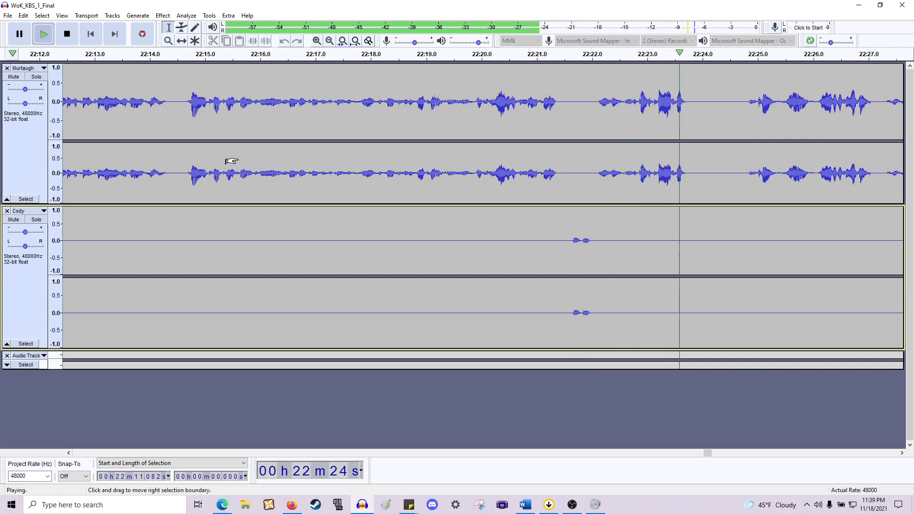
{"action": "scroll", "coordinate": [232, 161], "scroll_direction": "right", "scroll_amount": 3}
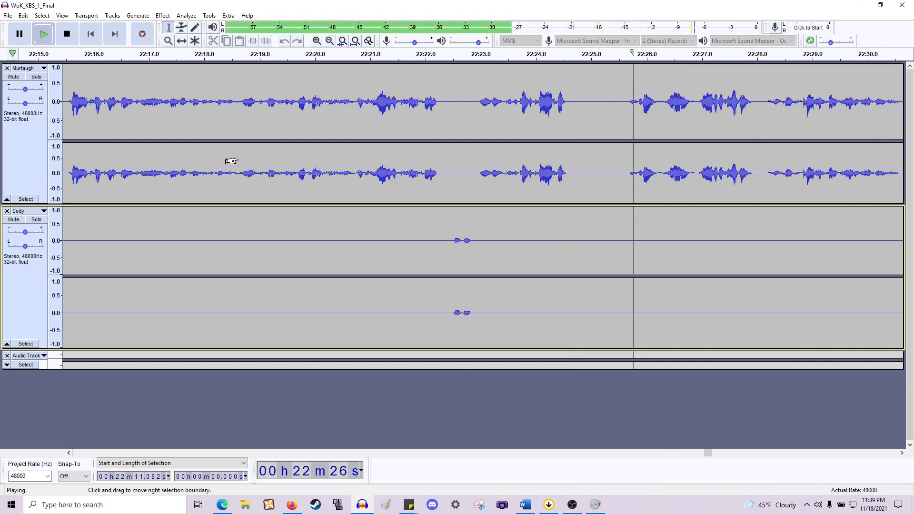
{"action": "key", "text": "space"}
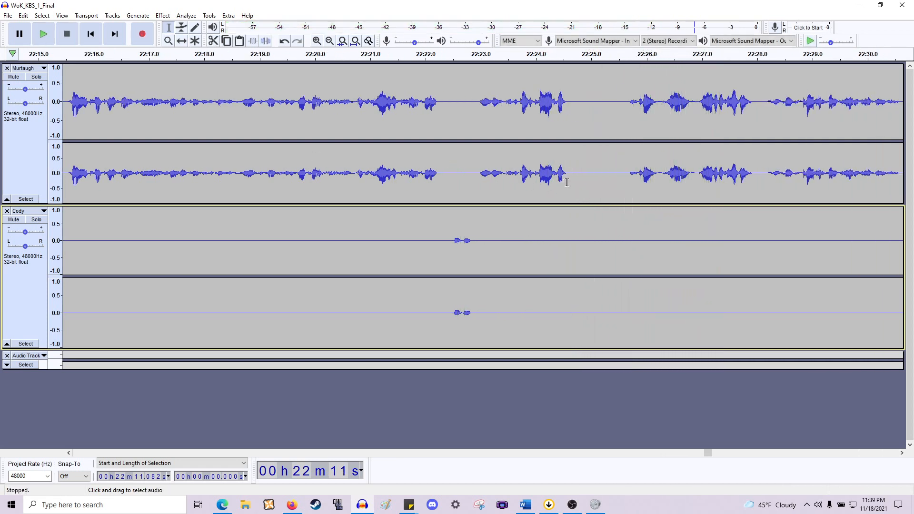
{"action": "left_click_drag", "start_coordinate": [567, 182], "coordinate": [625, 250]}
{"action": "key", "text": "Delete"}
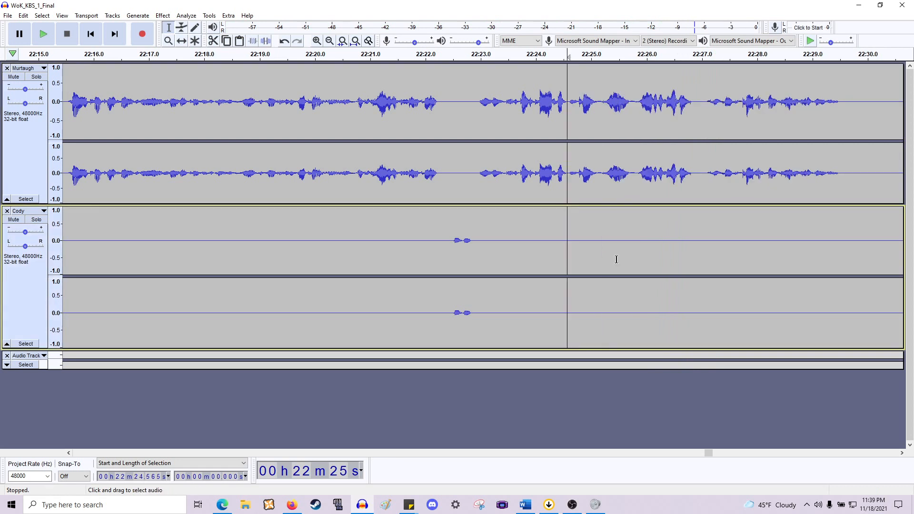
- Delete the section from about 22:24.6 to 22:25.8 right after the previous cut
{"action": "key", "text": "space"}
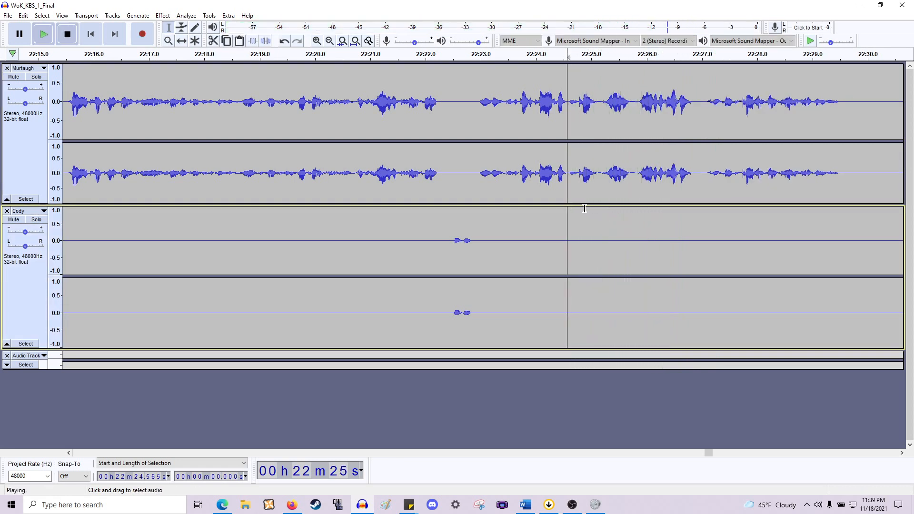
{"action": "key", "text": "space"}
{"action": "left_click_drag", "start_coordinate": [568, 218], "coordinate": [634, 229]}
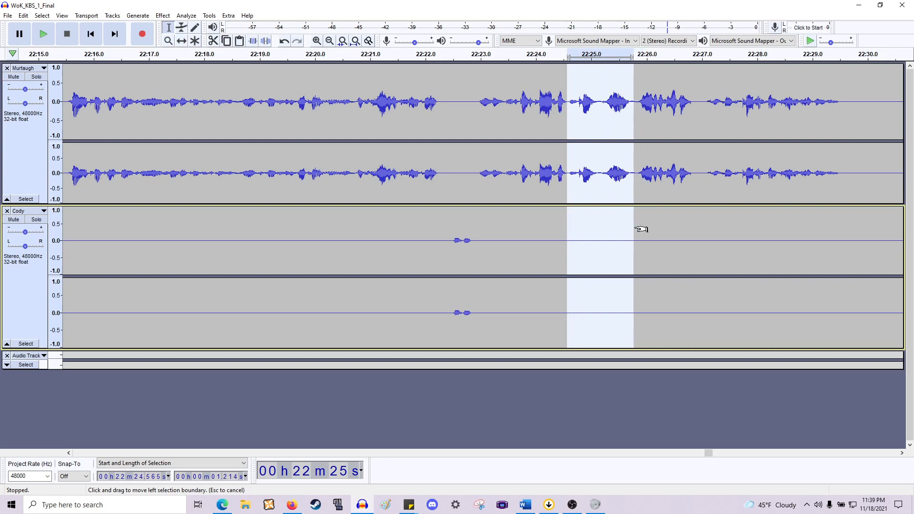
{"action": "key", "text": "Delete"}
- Play back the passage around 22:25–22:26 to locate the next cut point
{"action": "key", "text": "space"}
{"action": "scroll", "coordinate": [617, 232], "scroll_direction": "right", "scroll_amount": 6}
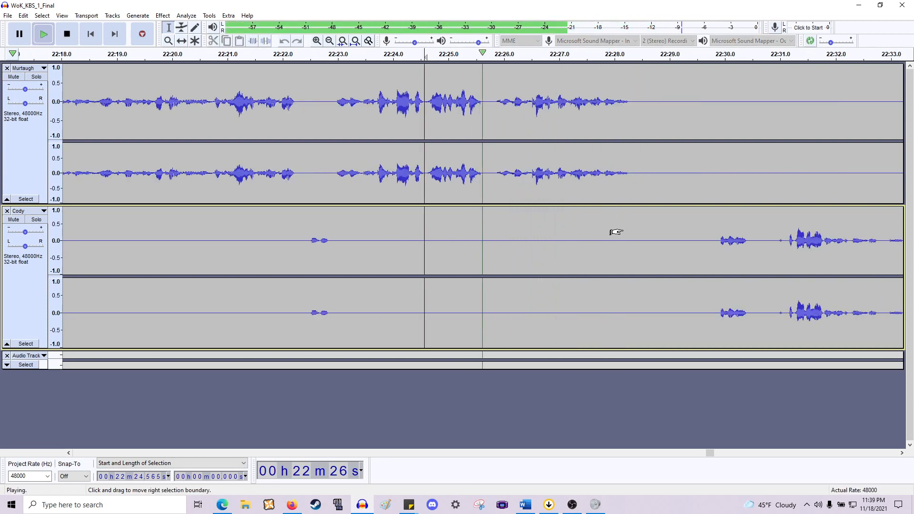
{"action": "key", "text": "space"}
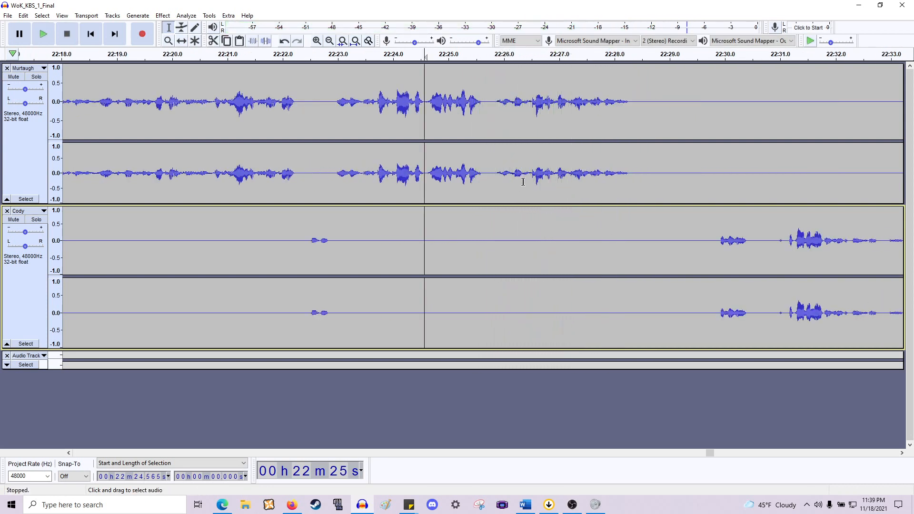
{"action": "left_click", "coordinate": [521, 182]}
{"action": "key", "text": "space"}
{"action": "key", "text": "space"}
{"action": "left_click", "coordinate": [512, 185]}
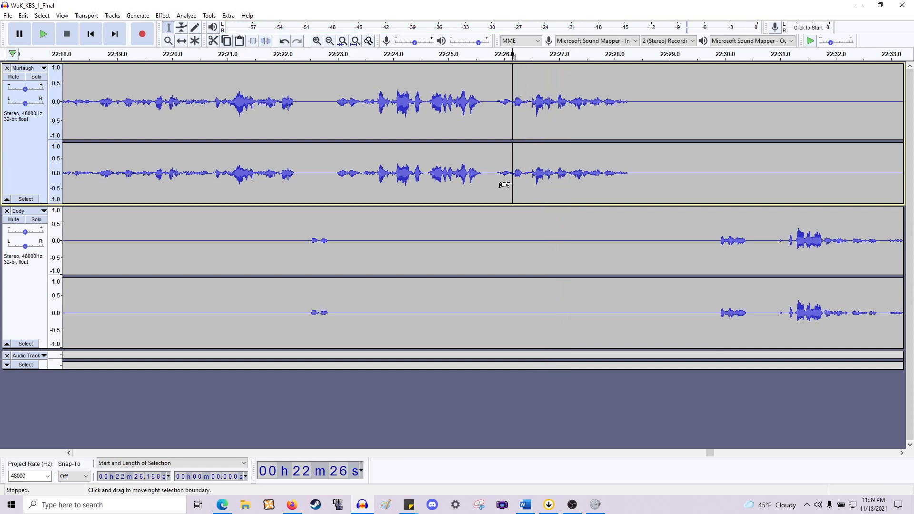
- Delete the short gap at about 22:25.7–22:26.0 in Murtaugh's line and play to check it
{"action": "key", "text": "space"}
{"action": "key", "text": "space"}
{"action": "left_click_drag", "start_coordinate": [503, 186], "coordinate": [489, 248]}
{"action": "key", "text": "Delete"}
{"action": "key", "text": "space"}
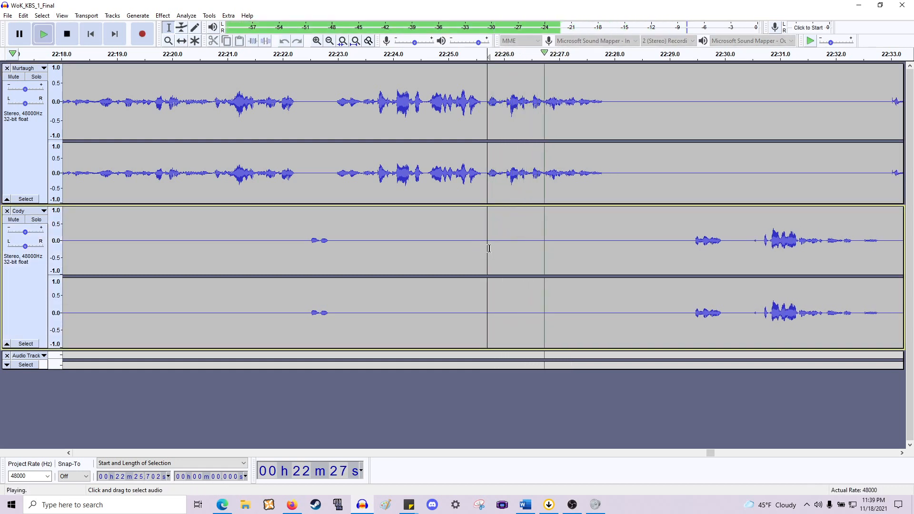
{"action": "key", "text": "space"}
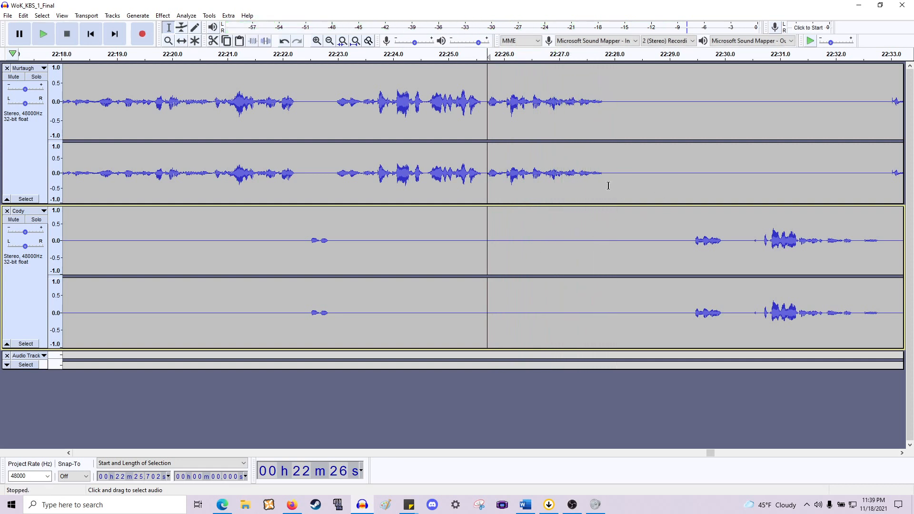
- Delete the pause at about 22:27.9–22:29.4 after Murtaugh's line, then play on
{"action": "left_click_drag", "start_coordinate": [606, 186], "coordinate": [690, 272]}
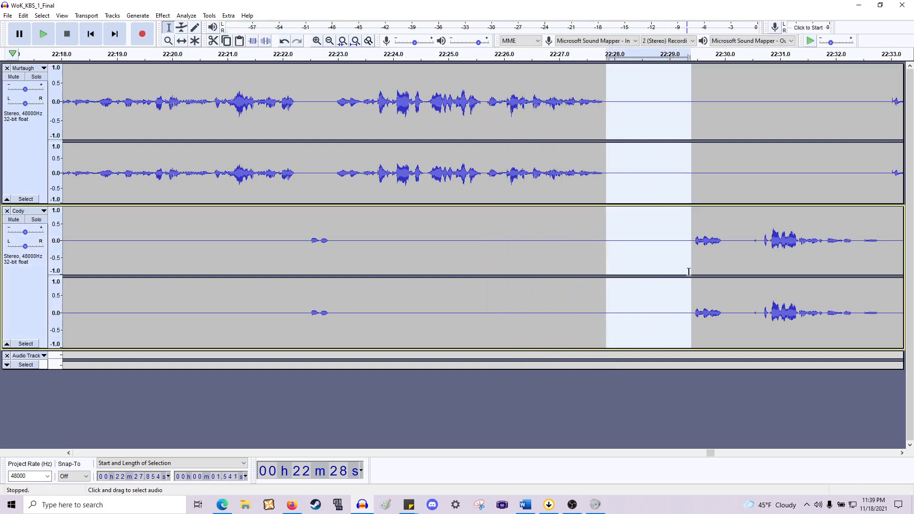
{"action": "key", "text": "Delete"}
{"action": "key", "text": "space"}
{"action": "scroll", "coordinate": [676, 267], "scroll_direction": "right", "scroll_amount": 5}
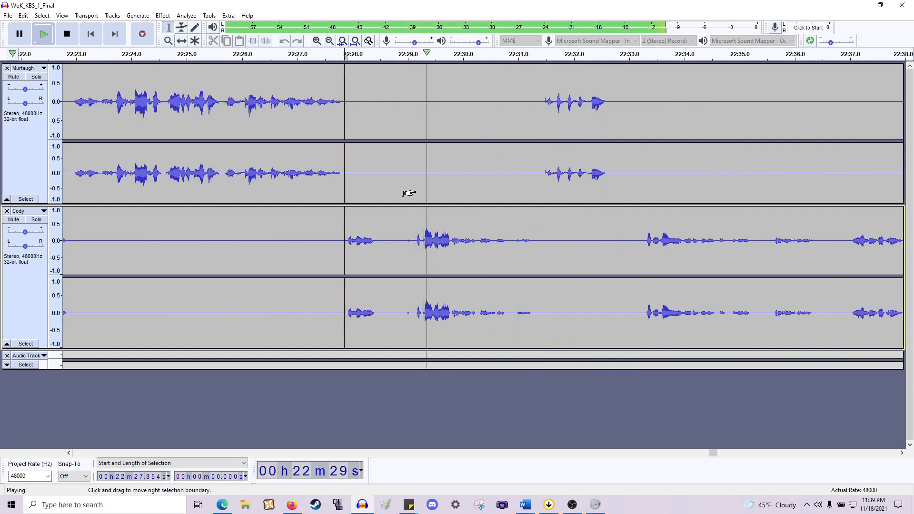
{"action": "key", "text": "space"}
- Delete the gap at about 22:28.4–22:29.1 at the start of Cody's line
{"action": "left_click", "coordinate": [421, 247]}
{"action": "key", "text": "space"}
{"action": "key", "text": "space"}
{"action": "left_click_drag", "start_coordinate": [416, 250], "coordinate": [375, 186]}
{"action": "key", "text": "Delete"}
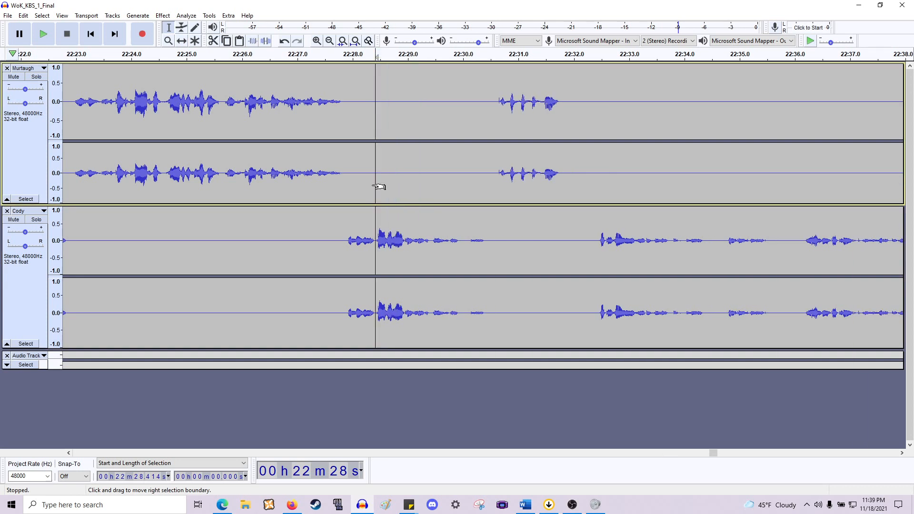
- Delete the pause at about 22:29.9–22:30.6 so Murtaugh's reply follows Cody's line
{"action": "left_click", "coordinate": [350, 262]}
{"action": "key", "text": "space"}
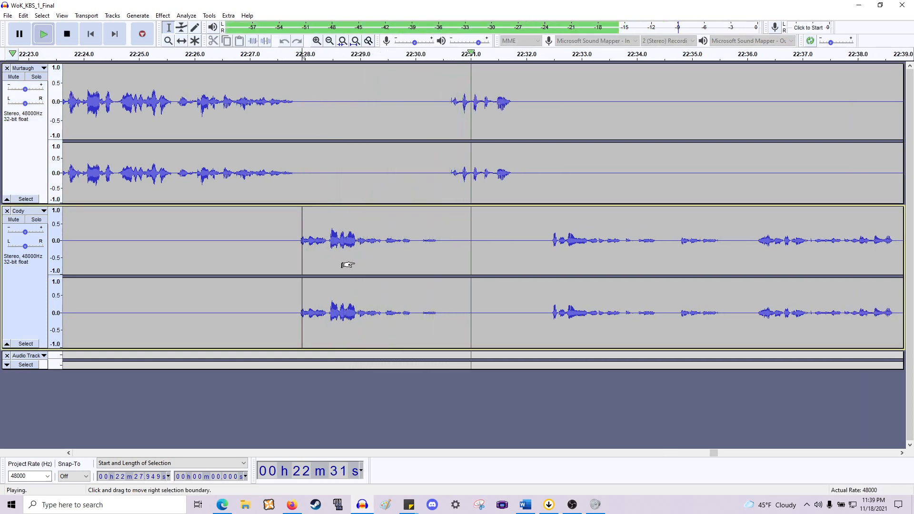
{"action": "key", "text": "space"}
{"action": "left_click_drag", "start_coordinate": [447, 243], "coordinate": [412, 181]}
{"action": "key", "text": "Delete"}
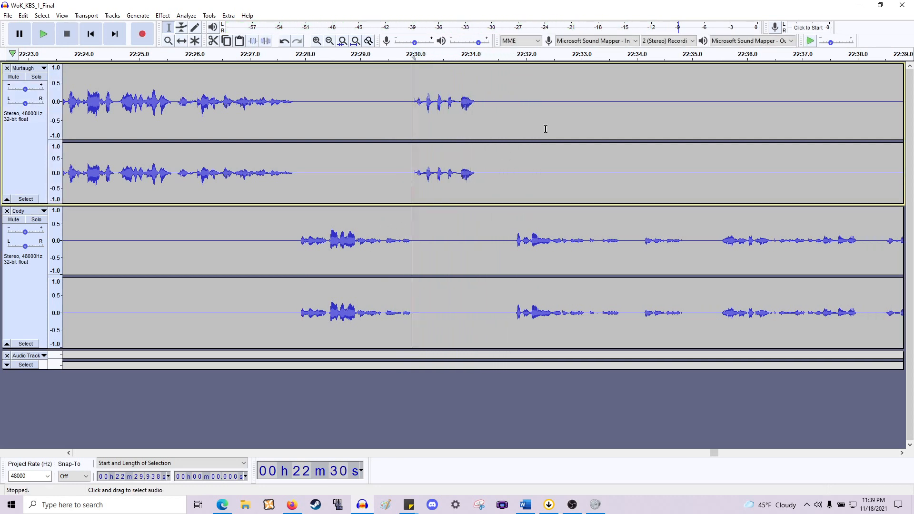
- Delete the pause at about 22:31.1–22:31.8 before Cody's next line and play from there
{"action": "left_click_drag", "start_coordinate": [475, 173], "coordinate": [517, 244]}
{"action": "key", "text": "Delete"}
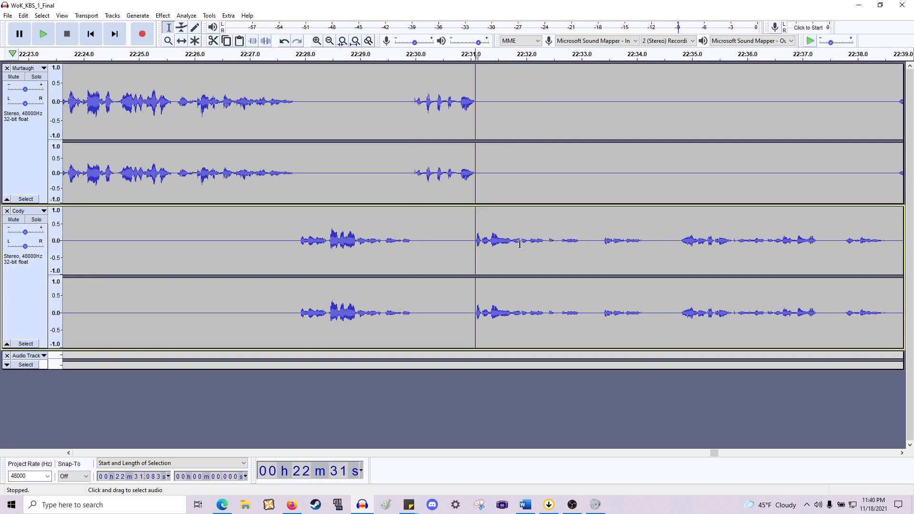
{"action": "key", "text": "space"}
- Delete the short gap at about 22:33.0–22:33.3 in Cody's line and play from the cut
{"action": "scroll", "coordinate": [515, 247], "scroll_direction": "right", "scroll_amount": 4}
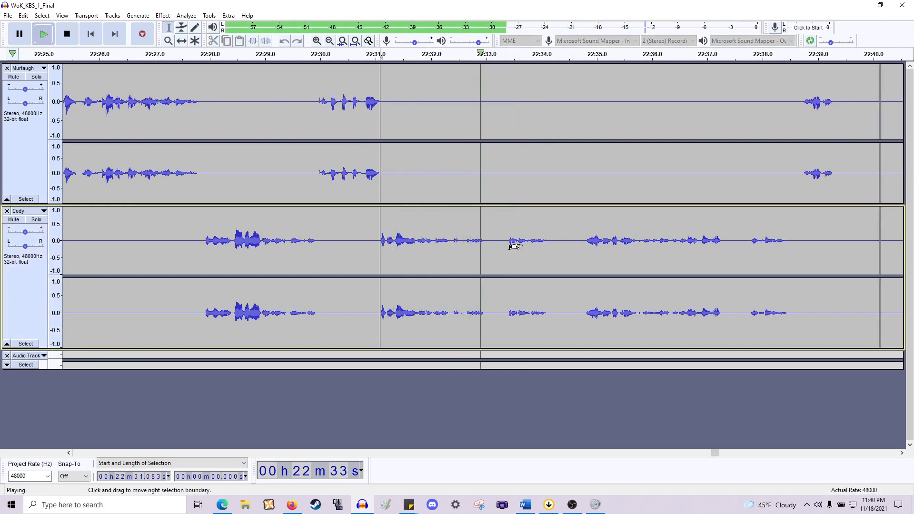
{"action": "scroll", "coordinate": [510, 266], "scroll_direction": "right", "scroll_amount": 5}
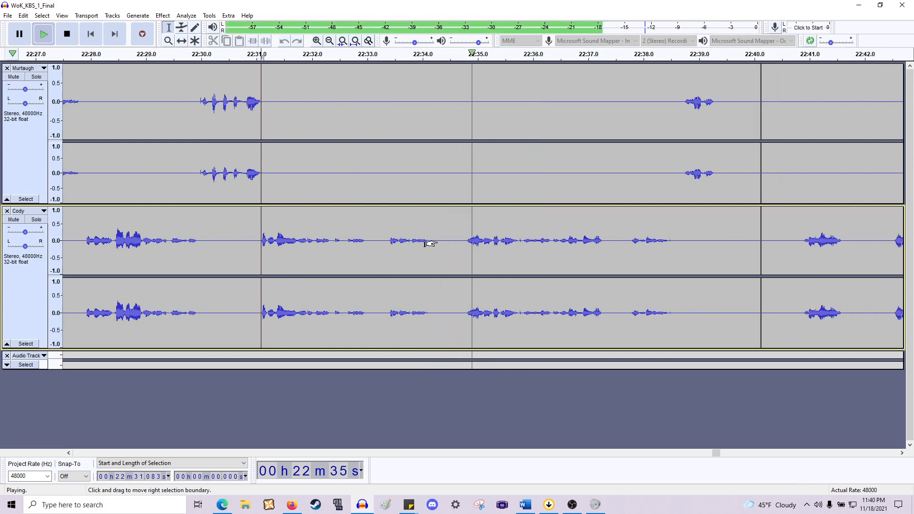
{"action": "key", "text": "space"}
{"action": "left_click_drag", "start_coordinate": [466, 240], "coordinate": [369, 149]}
{"action": "key", "text": "Delete"}
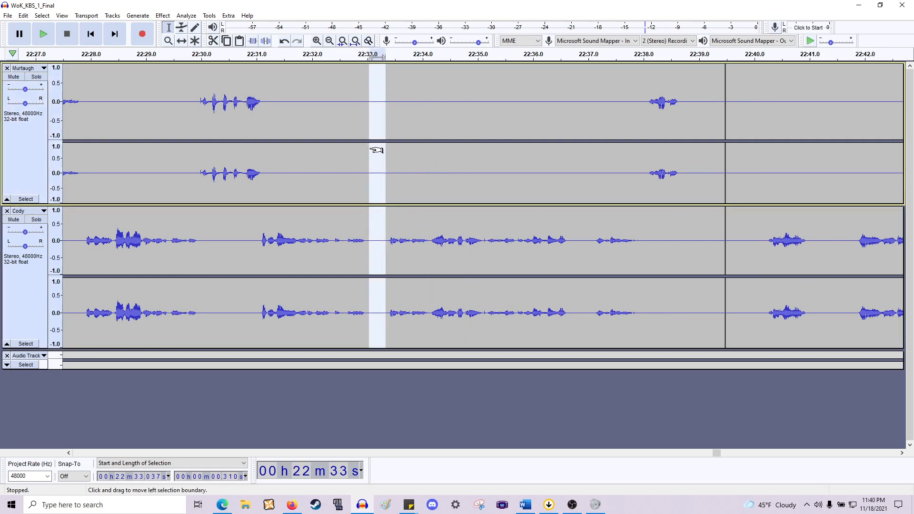
{"action": "key", "text": "Delete"}
{"action": "key", "text": "space"}
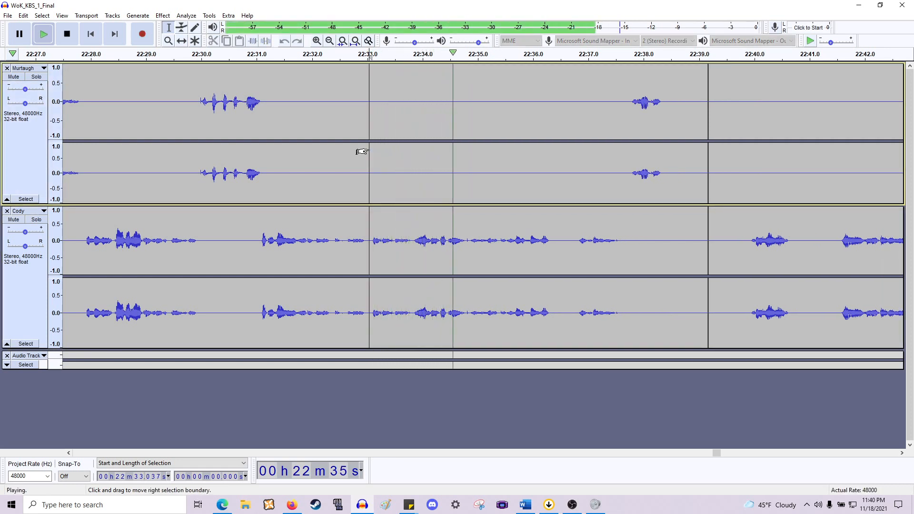
- Zoom out to survey the edited stretch of both tracks from about 18:00 to 26:00
{"action": "scroll", "coordinate": [376, 148], "scroll_direction": "right", "scroll_amount": 8}
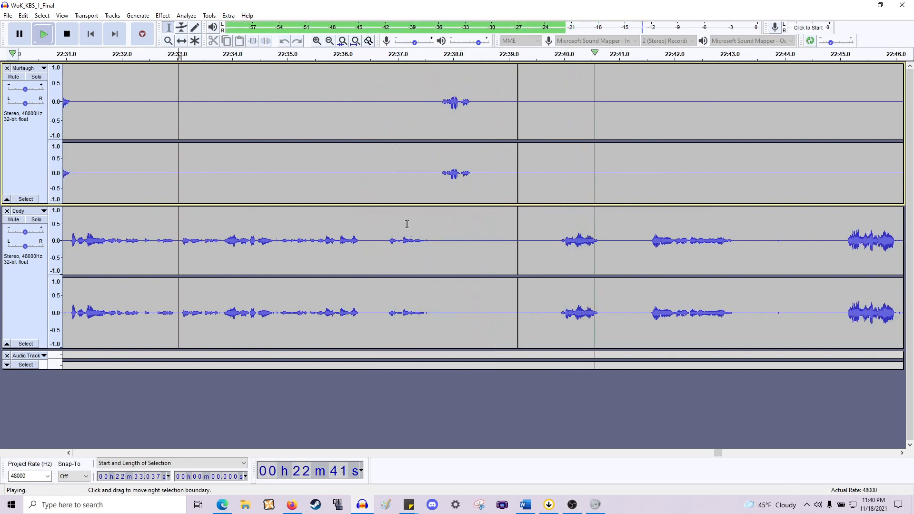
{"action": "scroll", "coordinate": [398, 229], "scroll_direction": "down", "scroll_amount": 1, "text": "ctrl"}
{"action": "scroll", "coordinate": [401, 226], "scroll_direction": "right", "scroll_amount": 8}
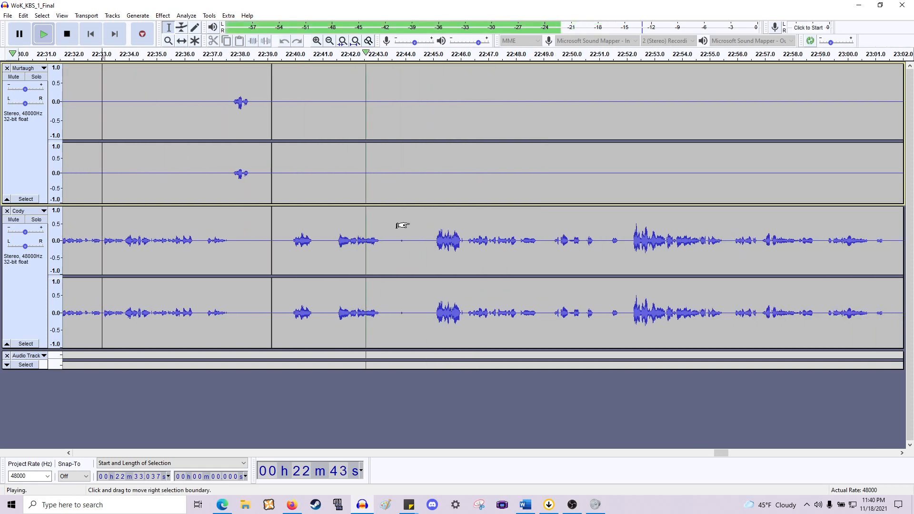
{"action": "key", "text": "space"}
{"action": "scroll", "coordinate": [323, 190], "scroll_direction": "down", "scroll_amount": 2, "text": "ctrl"}
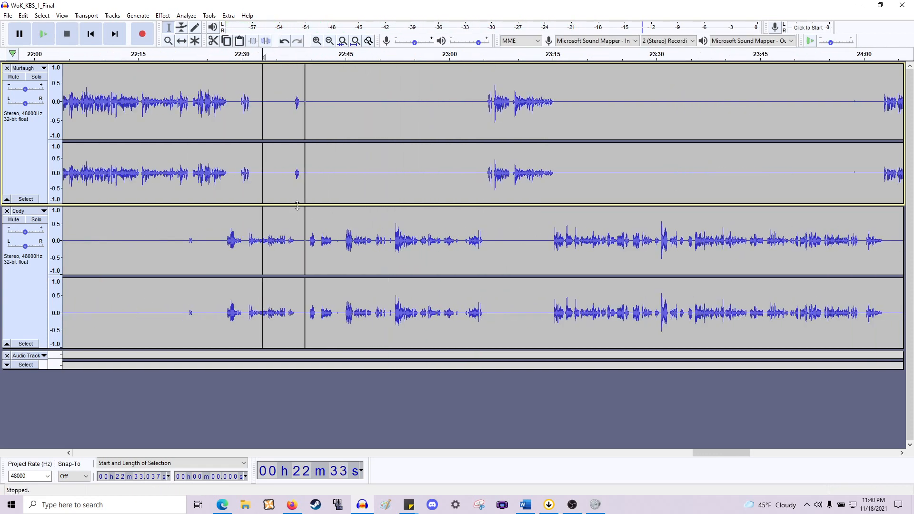
{"action": "scroll", "coordinate": [327, 183], "scroll_direction": "left", "scroll_amount": 8}
{"action": "scroll", "coordinate": [333, 179], "scroll_direction": "left", "scroll_amount": 5}
{"action": "scroll", "coordinate": [338, 176], "scroll_direction": "up", "scroll_amount": 2, "text": "ctrl"}
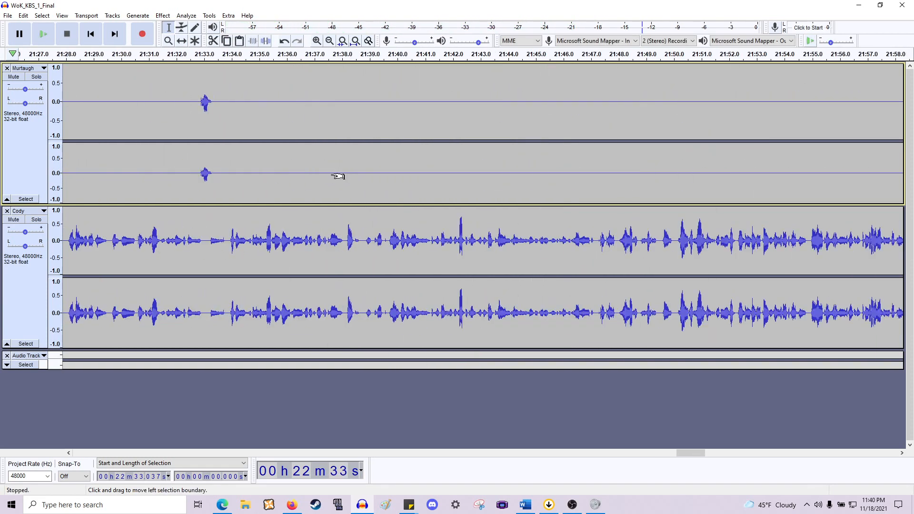
{"action": "scroll", "coordinate": [339, 176], "scroll_direction": "down", "scroll_amount": 3, "text": "ctrl"}
{"action": "scroll", "coordinate": [339, 176], "scroll_direction": "left", "scroll_amount": 1}
{"action": "scroll", "coordinate": [341, 176], "scroll_direction": "down", "scroll_amount": 1, "text": "ctrl"}
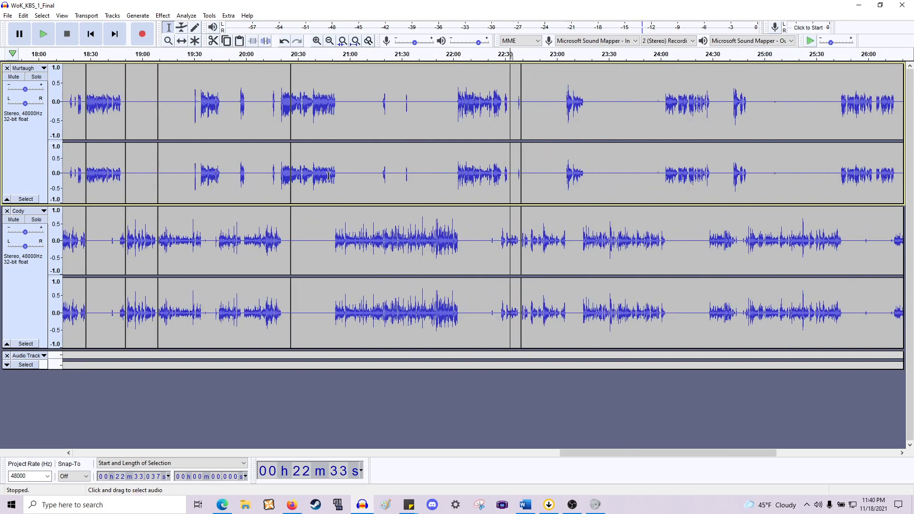
{"action": "scroll", "coordinate": [341, 190], "scroll_direction": "left", "scroll_amount": 3}
{"action": "left_click", "coordinate": [363, 356]}
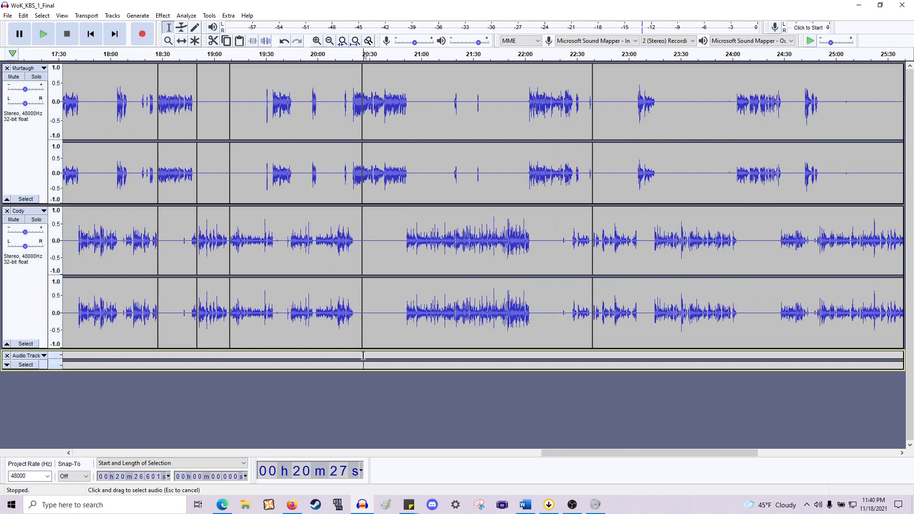
{"action": "left_click_drag", "start_coordinate": [375, 355], "coordinate": [593, 344]}
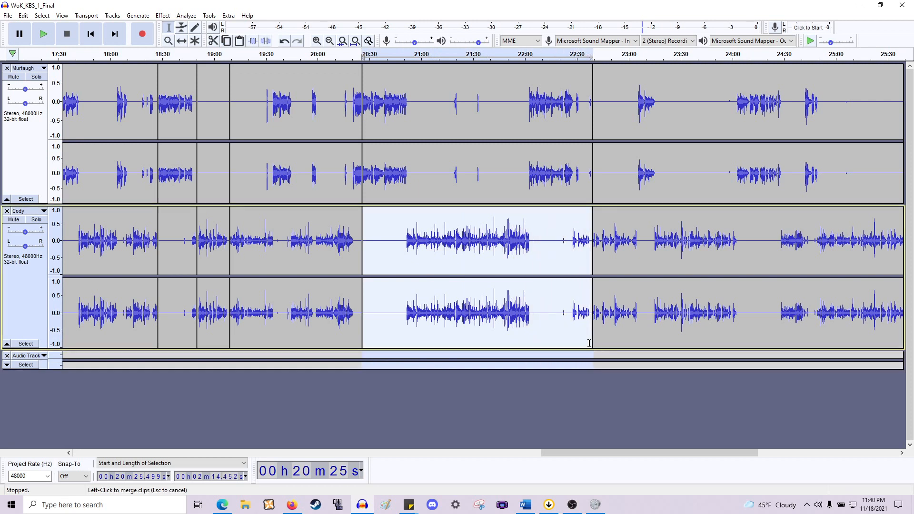
{"action": "left_click", "coordinate": [259, 296]}
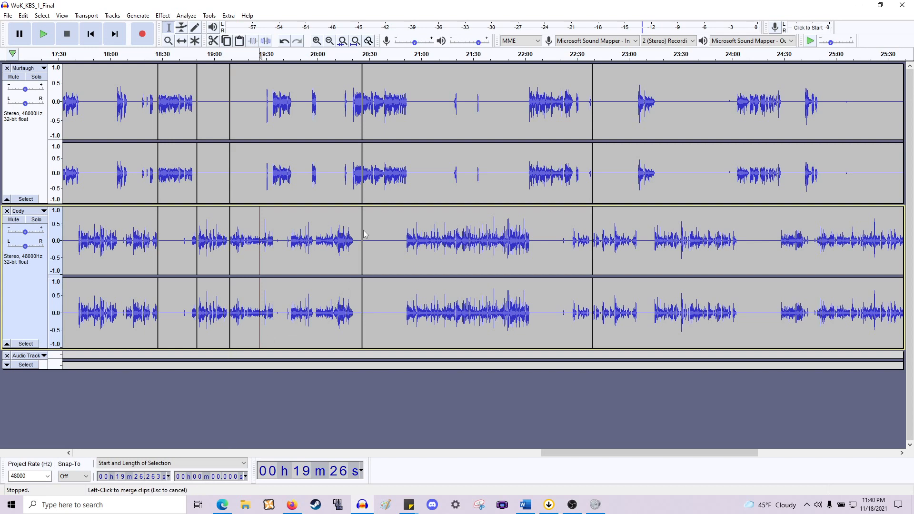
- Play back Murtaugh's track from about 20:24.8 to review the earlier edits
{"action": "scroll", "coordinate": [365, 233], "scroll_direction": "left", "scroll_amount": 2}
{"action": "scroll", "coordinate": [407, 219], "scroll_direction": "up", "scroll_amount": 5}
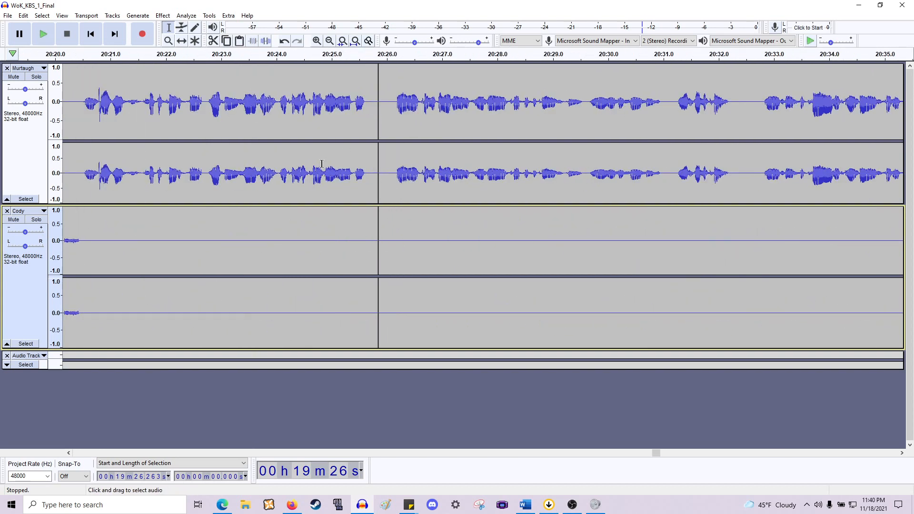
{"action": "left_click", "coordinate": [322, 163]}
{"action": "key", "text": "space"}
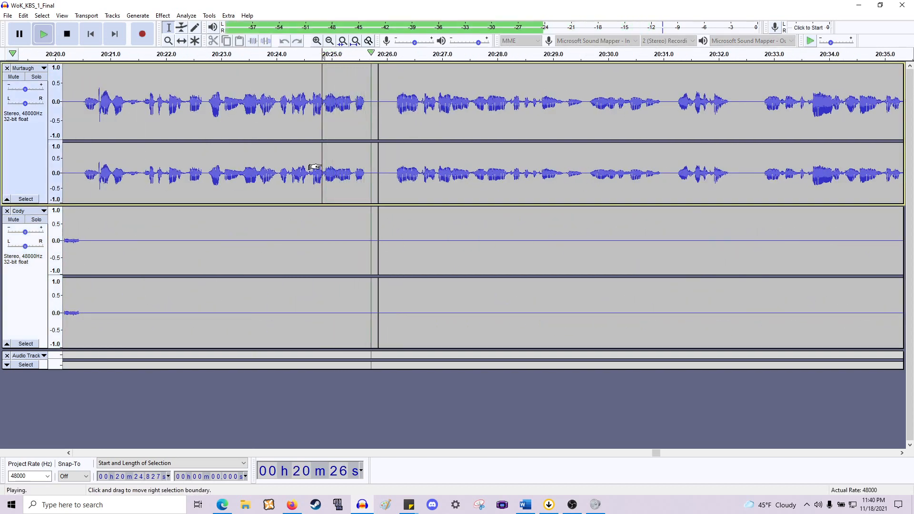
{"action": "key", "text": "space"}
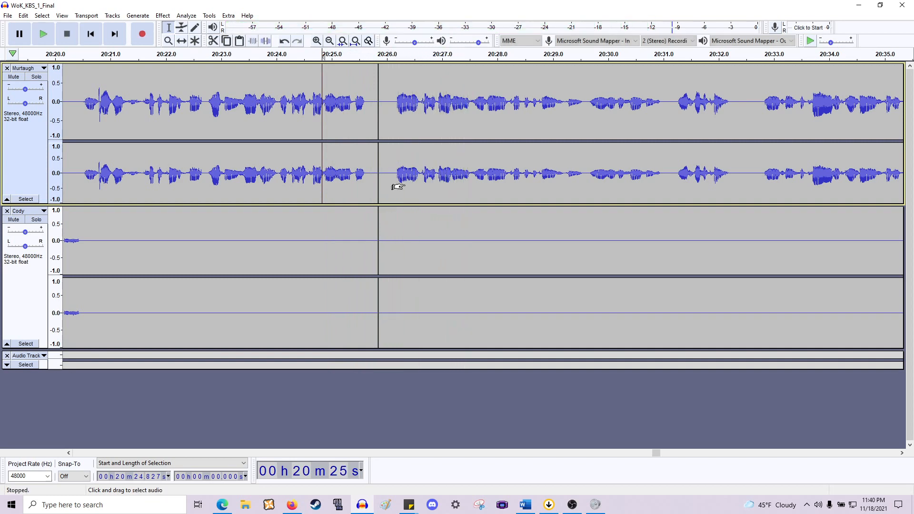
{"action": "scroll", "coordinate": [405, 186], "scroll_direction": "down", "scroll_amount": 1}
{"action": "left_click", "coordinate": [391, 183]}
{"action": "left_click", "coordinate": [393, 224]}
{"action": "key", "text": "space"}
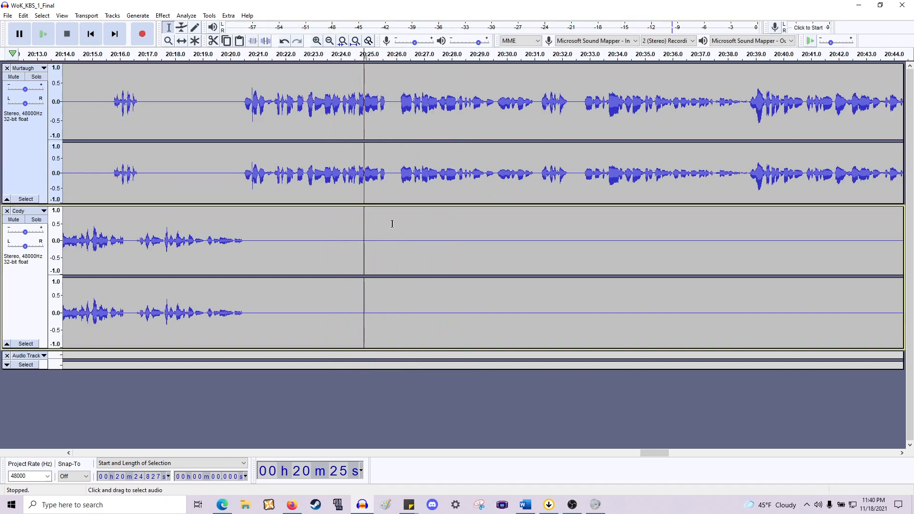
{"action": "scroll", "coordinate": [392, 224], "scroll_direction": "down", "scroll_amount": 5}
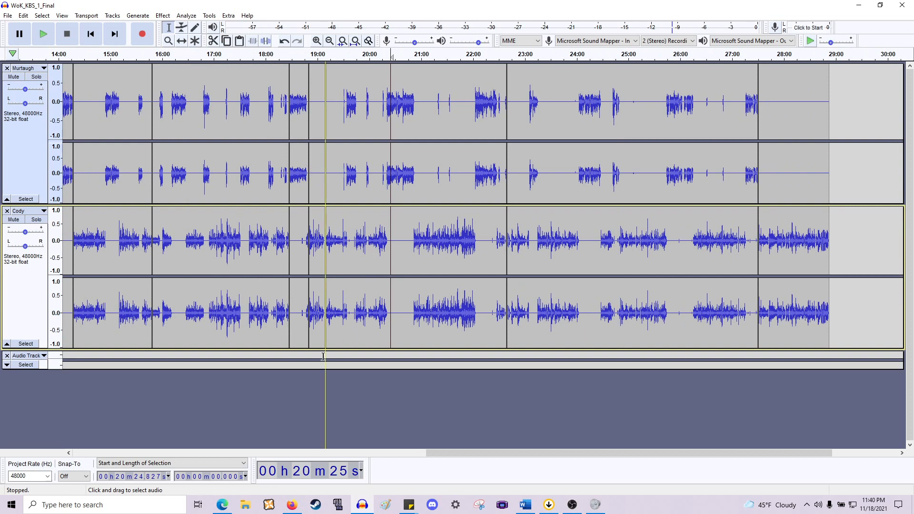
- Survey both tracks from about 19:00 to the end of the recording to find the next unedited stretch
{"action": "left_click_drag", "start_coordinate": [327, 356], "coordinate": [507, 324]}
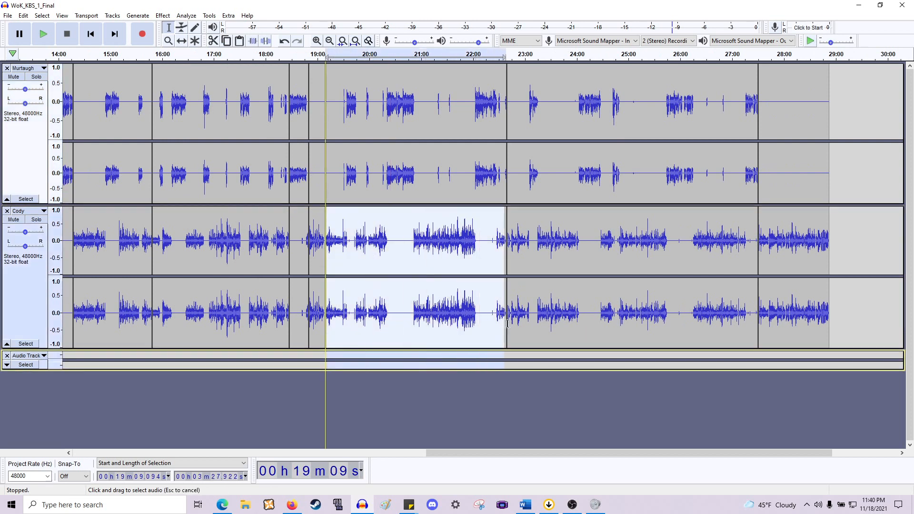
{"action": "left_click_drag", "start_coordinate": [507, 238], "coordinate": [507, 137]}
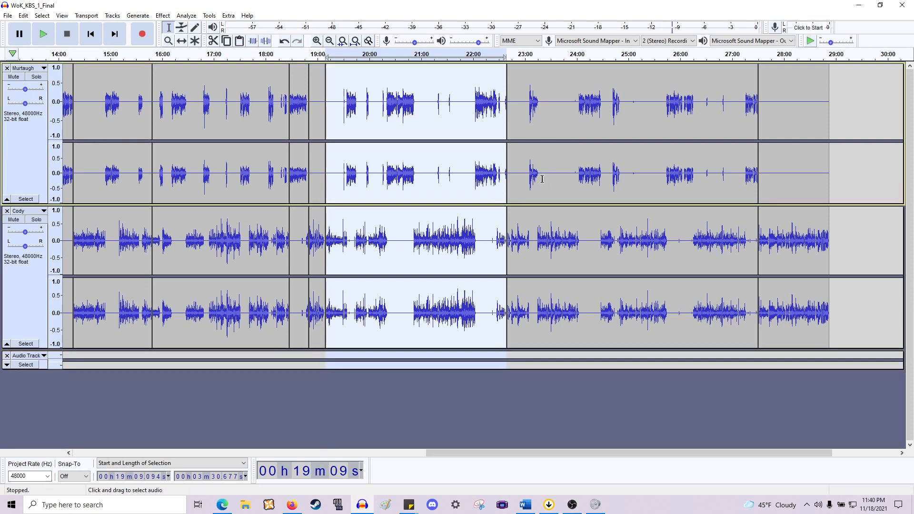
{"action": "scroll", "coordinate": [537, 216], "scroll_direction": "right", "scroll_amount": 5}
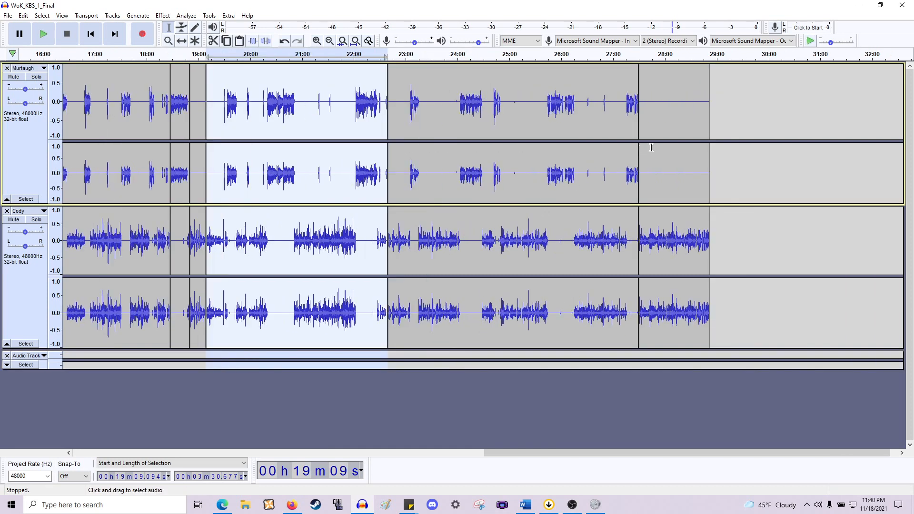
{"action": "left_click", "coordinate": [709, 154]}
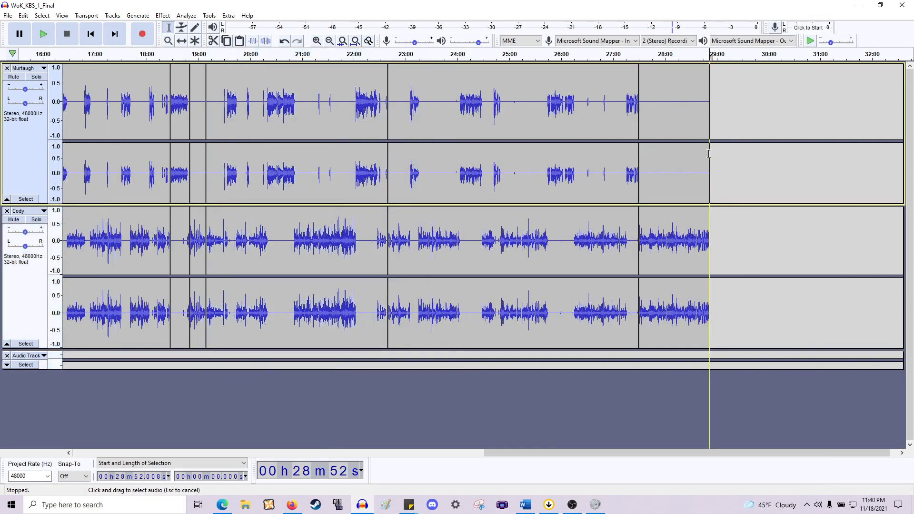
{"action": "left_click_drag", "start_coordinate": [697, 156], "coordinate": [397, 234]}
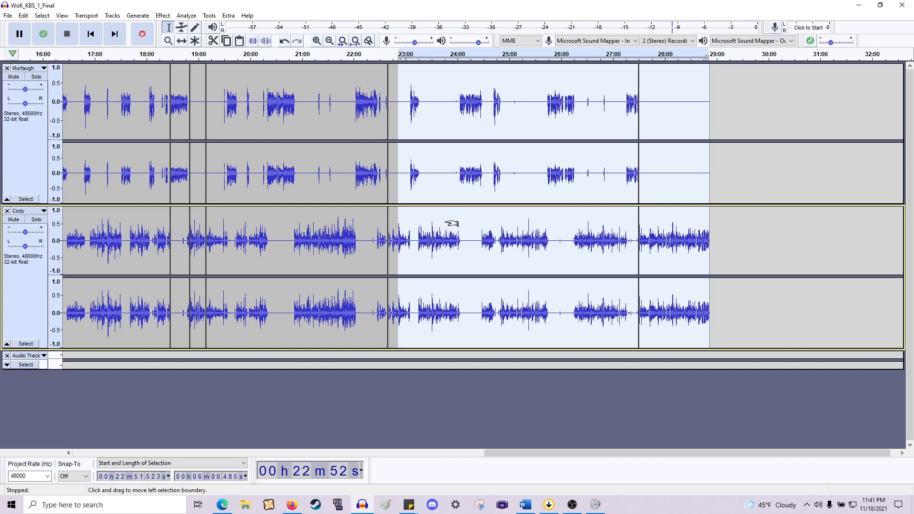
{"action": "scroll", "coordinate": [451, 224], "scroll_direction": "left", "scroll_amount": 3}
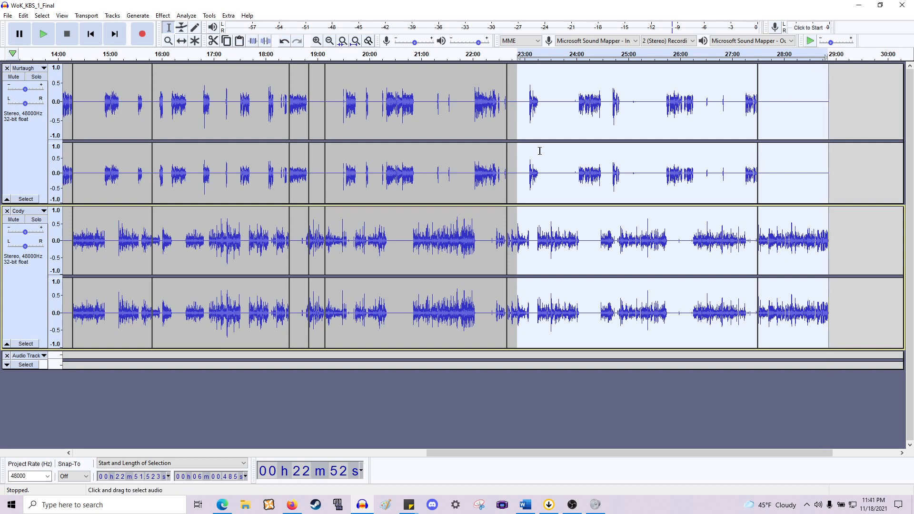
{"action": "scroll", "coordinate": [543, 152], "scroll_direction": "up", "scroll_amount": 2}
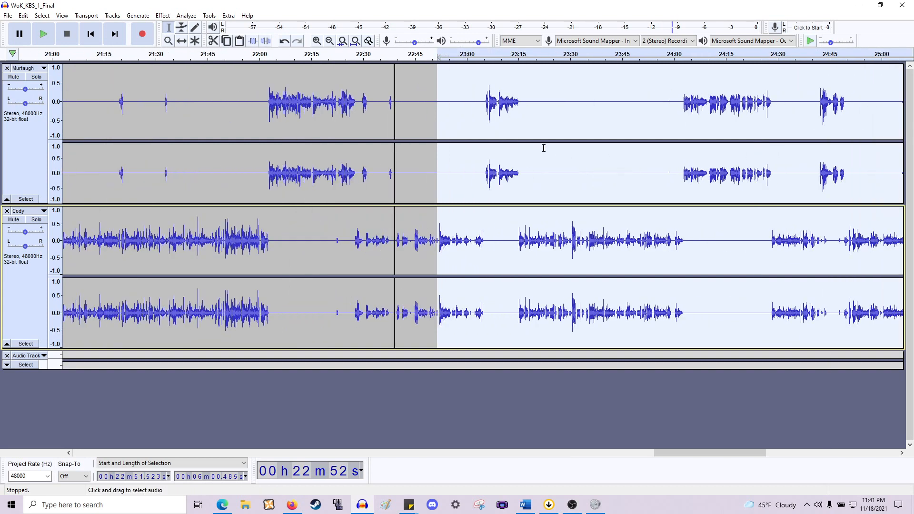
{"action": "scroll", "coordinate": [551, 150], "scroll_direction": "left", "scroll_amount": 3}
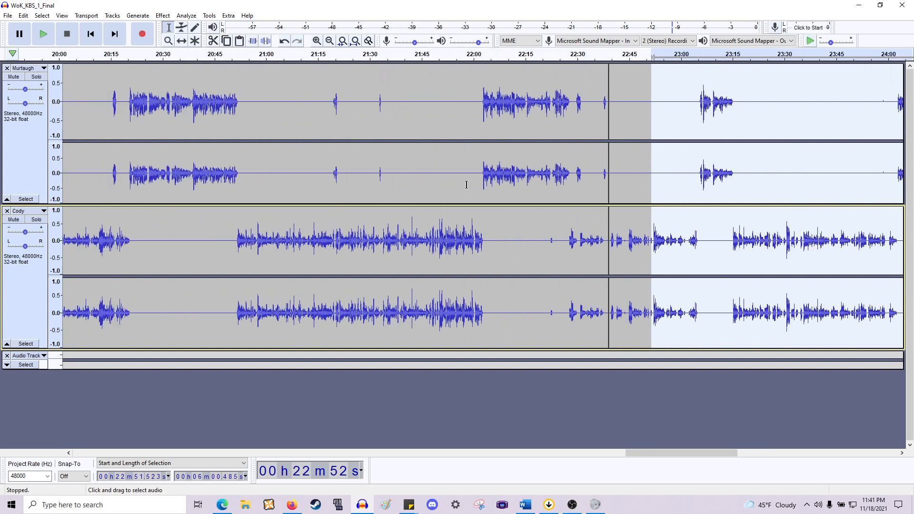
{"action": "scroll", "coordinate": [481, 185], "scroll_direction": "left", "scroll_amount": 4}
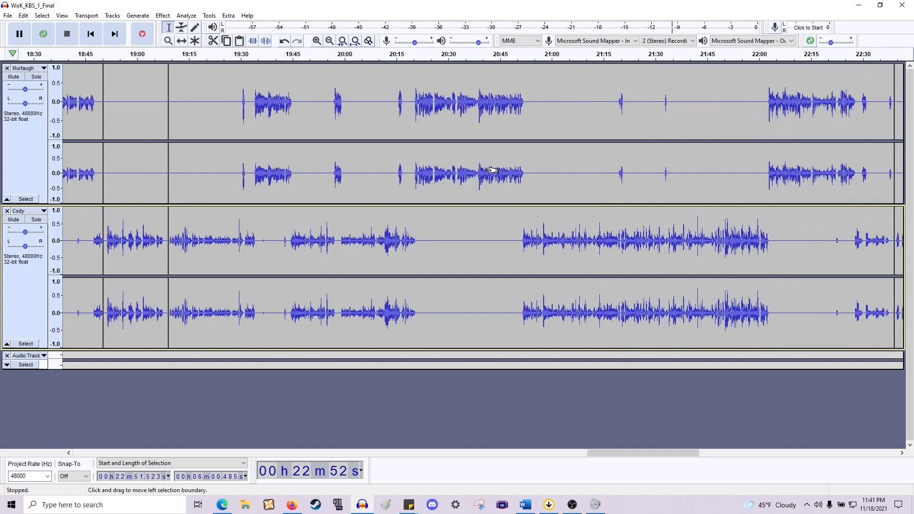
{"action": "scroll", "coordinate": [488, 171], "scroll_direction": "right", "scroll_amount": 3}
{"action": "scroll", "coordinate": [490, 168], "scroll_direction": "left", "scroll_amount": 3}
{"action": "scroll", "coordinate": [272, 211], "scroll_direction": "right", "scroll_amount": 6}
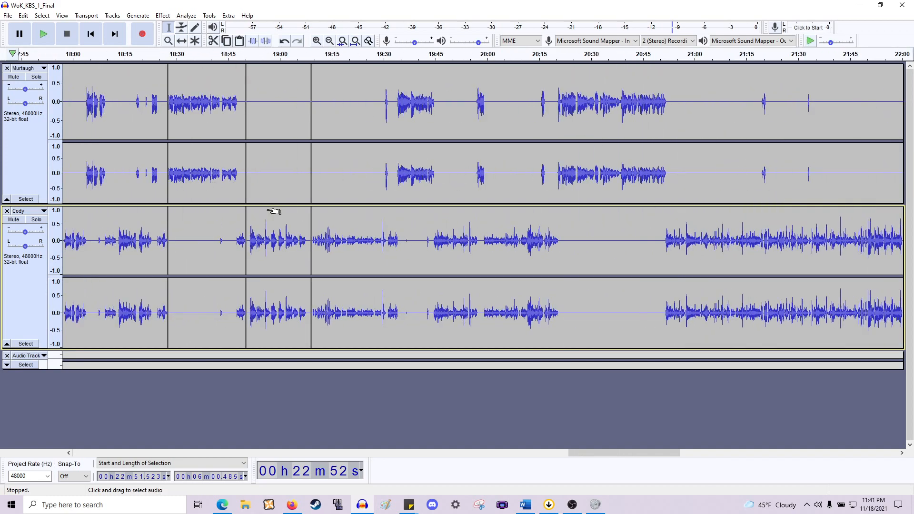
{"action": "left_click", "coordinate": [523, 238]}
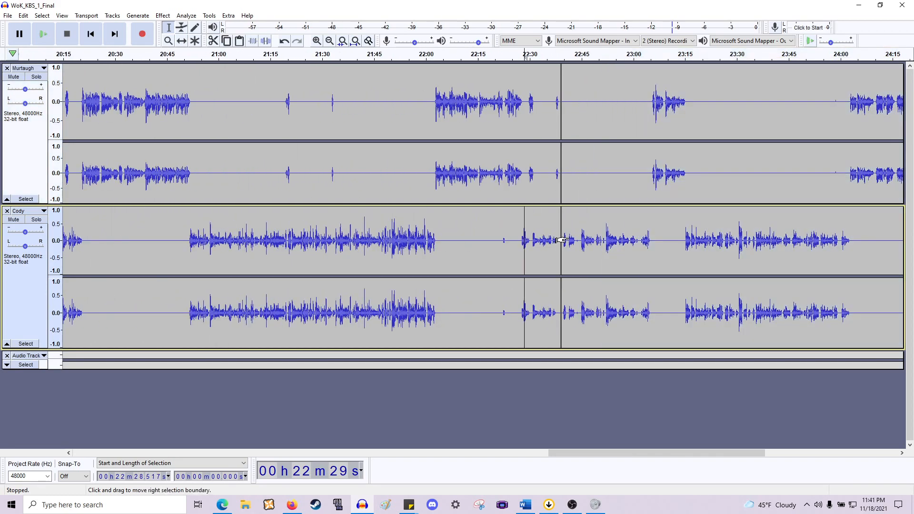
{"action": "scroll", "coordinate": [546, 238], "scroll_direction": "right", "scroll_amount": 15}
{"action": "scroll", "coordinate": [386, 211], "scroll_direction": "left", "scroll_amount": 12}
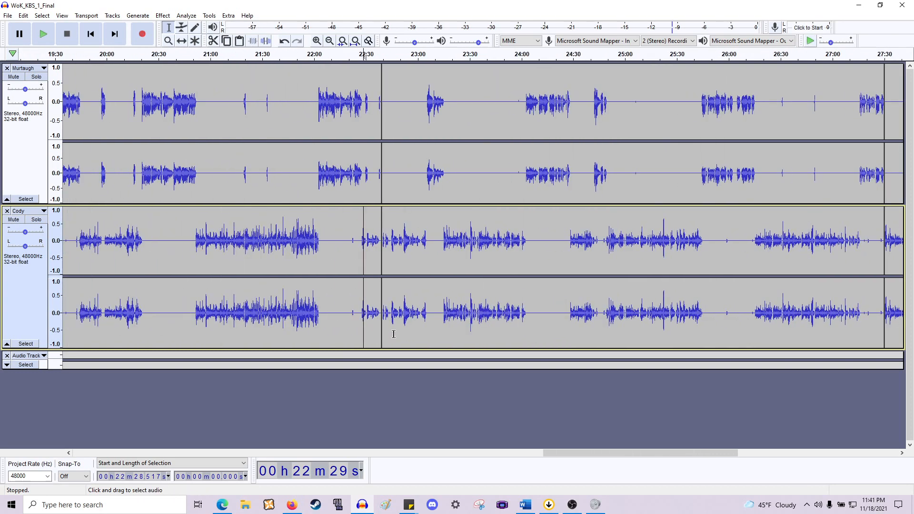
- Delete the pause at about 22:43.1–22:44.9 in Cody's line
{"action": "left_click_drag", "start_coordinate": [382, 354], "coordinate": [686, 212]}
{"action": "left_click", "coordinate": [307, 242]}
{"action": "scroll", "coordinate": [283, 243], "scroll_direction": "up", "scroll_amount": 3}
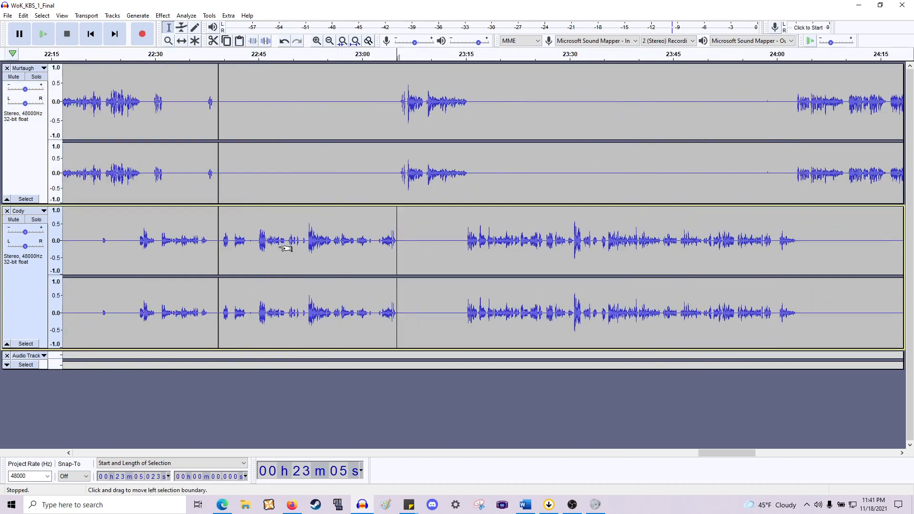
{"action": "scroll", "coordinate": [376, 242], "scroll_direction": "up", "scroll_amount": 2}
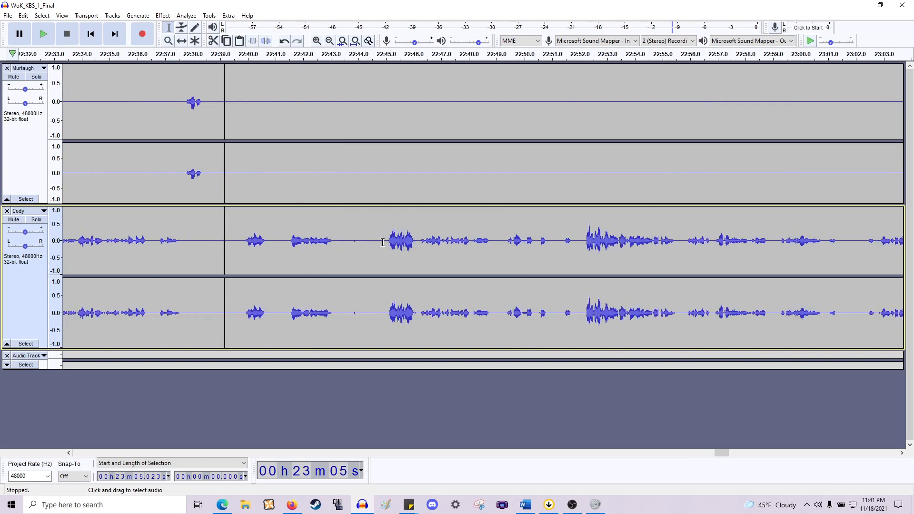
{"action": "left_click_drag", "start_coordinate": [382, 243], "coordinate": [331, 167]}
{"action": "key", "text": "Delete"}
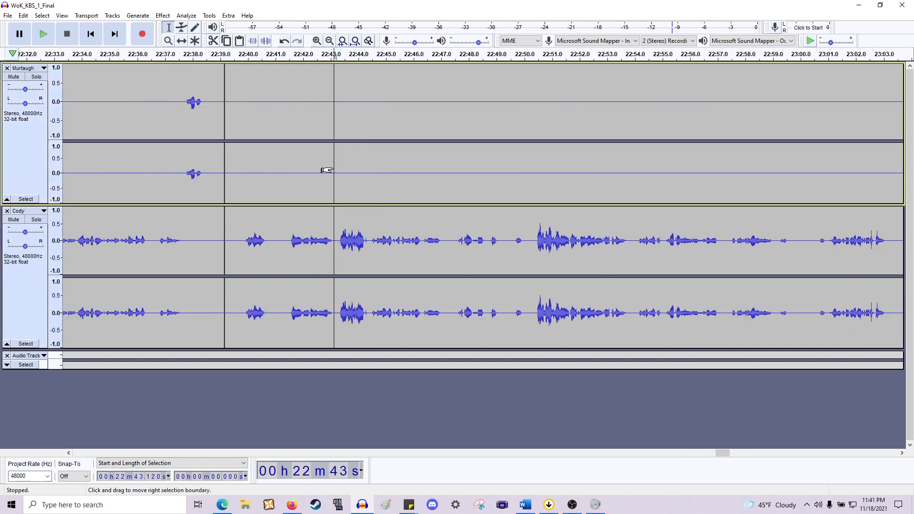
- Delete the gaps at about 22:40.8–22:41.5 and 22:46.3–22:46.8 in Cody's line
{"action": "left_click_drag", "start_coordinate": [288, 248], "coordinate": [272, 162]}
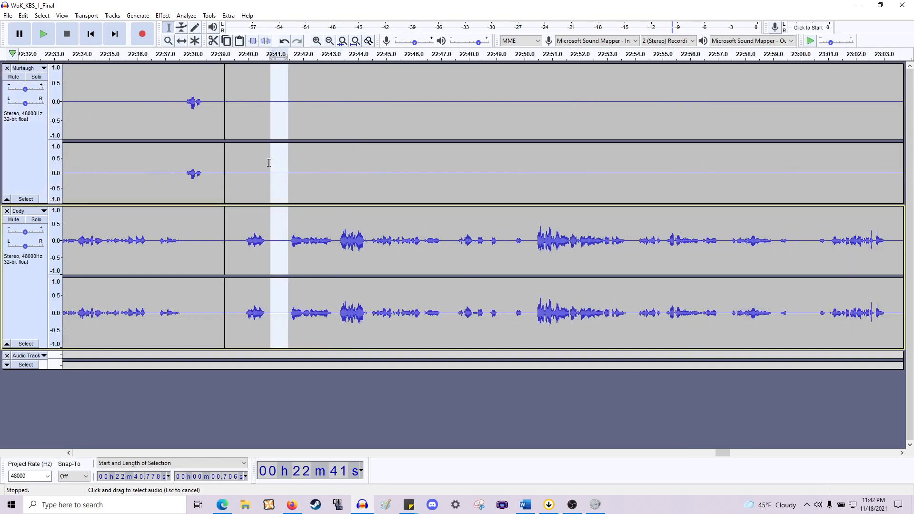
{"action": "key", "text": "Delete"}
{"action": "scroll", "coordinate": [279, 189], "scroll_direction": "right", "scroll_amount": 5}
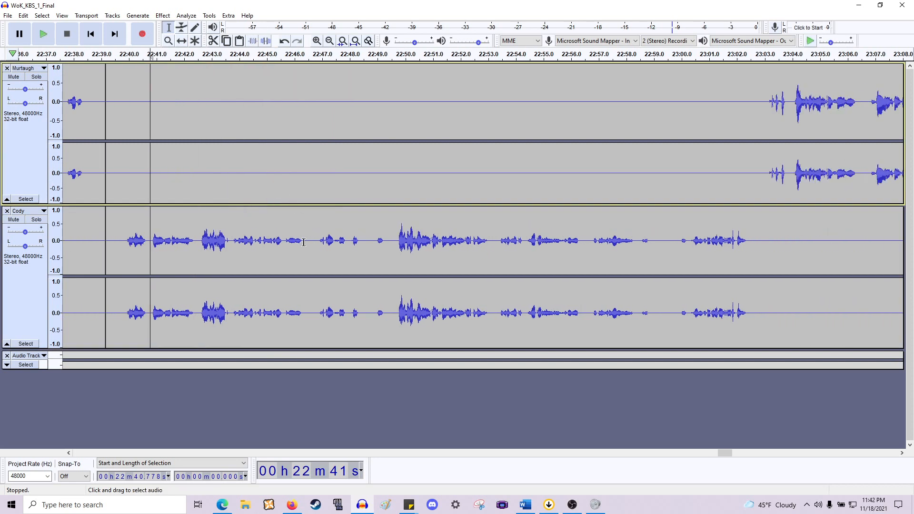
{"action": "left_click_drag", "start_coordinate": [304, 242], "coordinate": [316, 163]}
{"action": "key", "text": "Delete"}
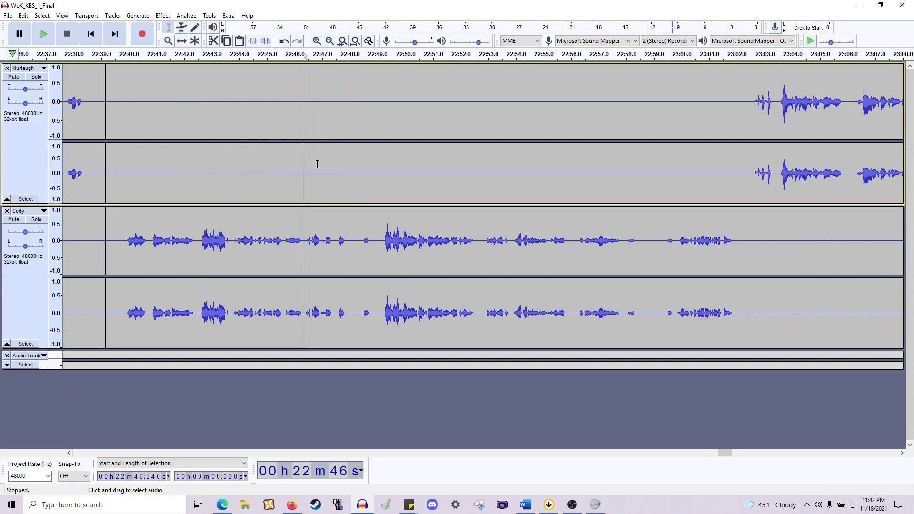
- Play back Cody's line from about 22:40.0 to check the cuts
{"action": "left_click", "coordinate": [128, 243]}
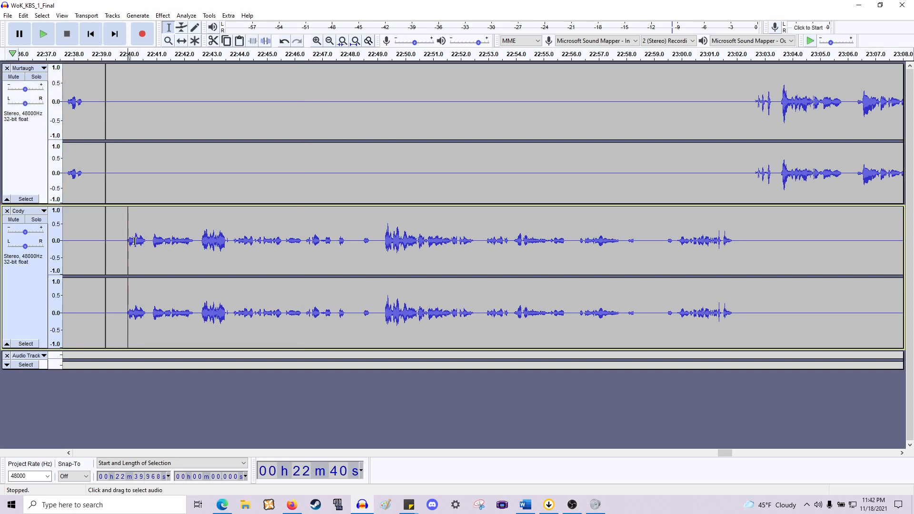
{"action": "key", "text": "space"}
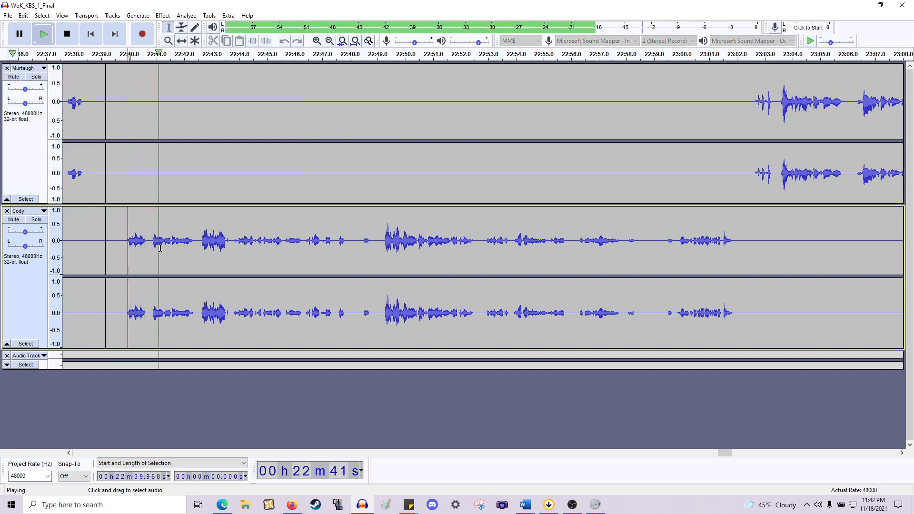
{"action": "scroll", "coordinate": [155, 248], "scroll_direction": "right", "scroll_amount": 1}
{"action": "key", "text": "space"}
- Audition the area around 22:40.4 closely and delete the silence at about 22:40.4–22:40.8
{"action": "scroll", "coordinate": [130, 251], "scroll_direction": "up", "scroll_amount": 1}
{"action": "scroll", "coordinate": [122, 251], "scroll_direction": "left", "scroll_amount": 2}
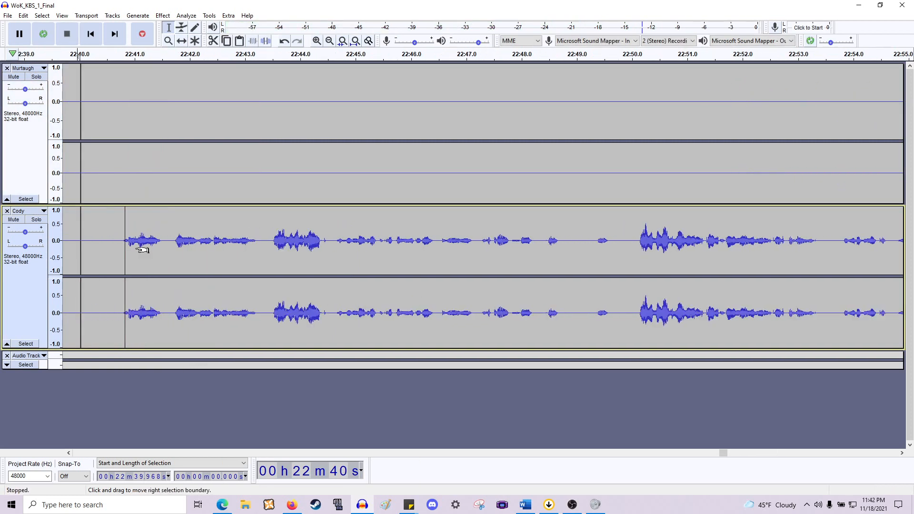
{"action": "scroll", "coordinate": [233, 241], "scroll_direction": "up", "scroll_amount": 1}
{"action": "left_click_drag", "start_coordinate": [278, 241], "coordinate": [209, 241]}
{"action": "key", "text": "space"}
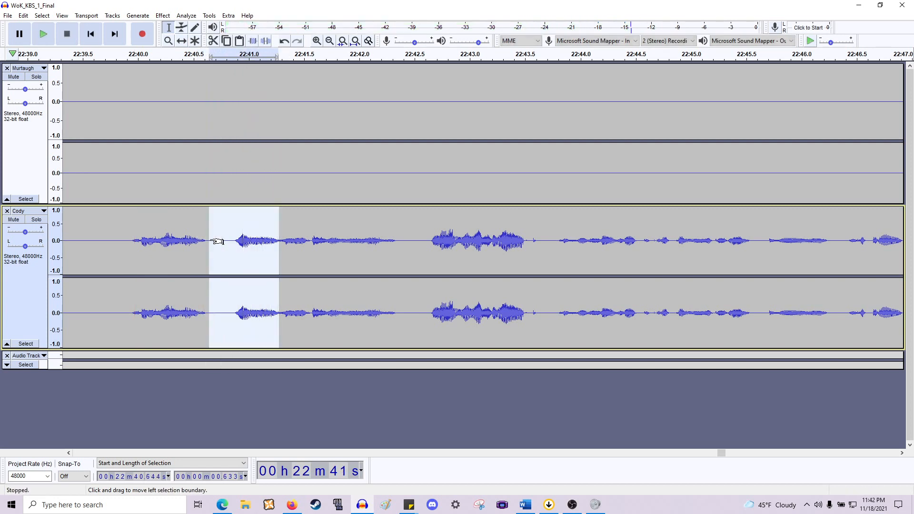
{"action": "left_click", "coordinate": [169, 254]}
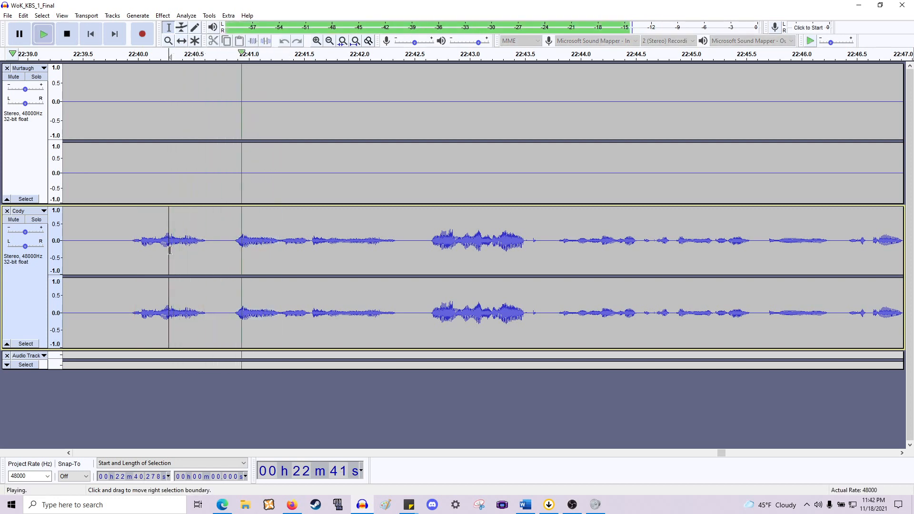
{"action": "key", "text": "space"}
{"action": "key", "text": "space"}
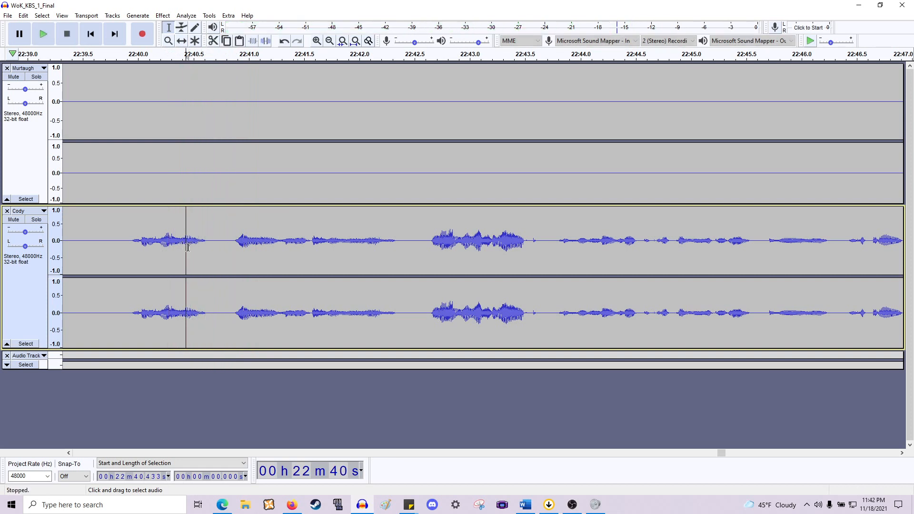
{"action": "key", "text": "space"}
{"action": "key", "text": "space"}
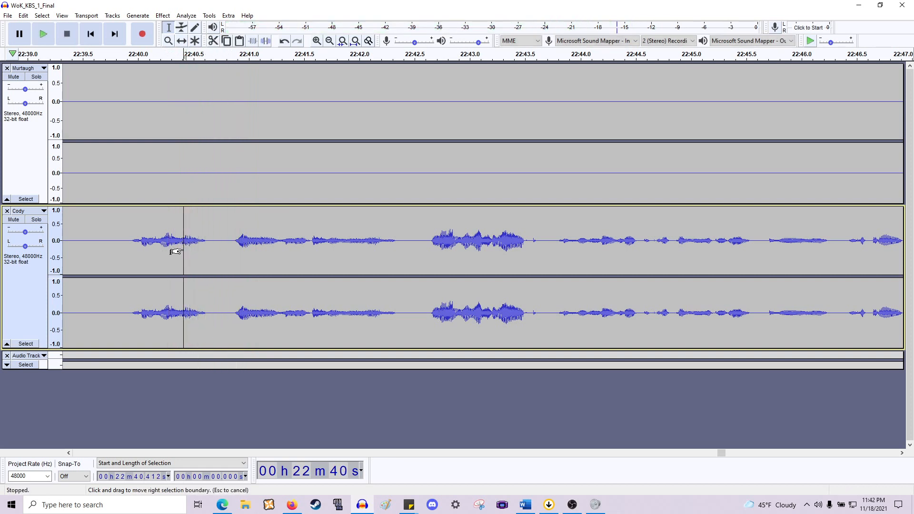
{"action": "left_click_drag", "start_coordinate": [175, 251], "coordinate": [220, 253]}
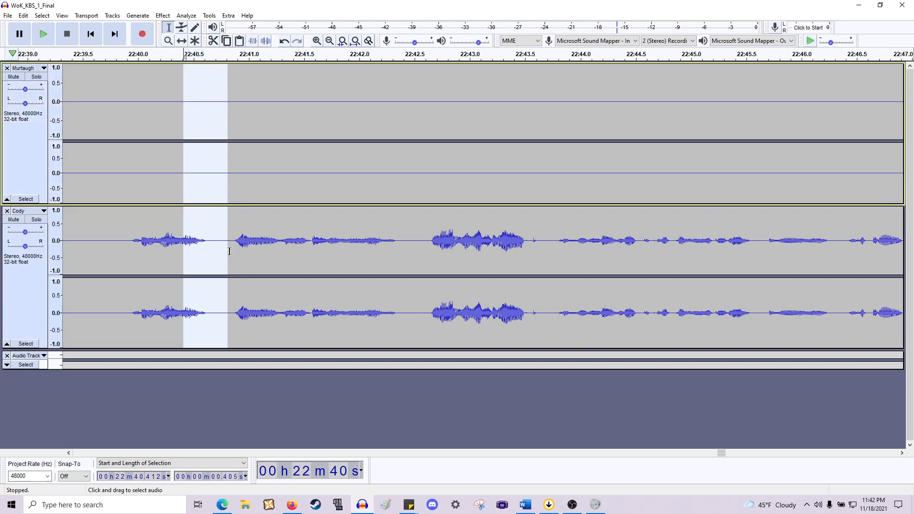
{"action": "key", "text": "Delete"}
- Apply Fade Out to the short stretch of about 22:40.37–22:40.41 just before the cut
{"action": "scroll", "coordinate": [236, 251], "scroll_direction": "up", "scroll_amount": 1}
{"action": "scroll", "coordinate": [184, 271], "scroll_direction": "left", "scroll_amount": 2}
{"action": "scroll", "coordinate": [222, 252], "scroll_direction": "up", "scroll_amount": 1}
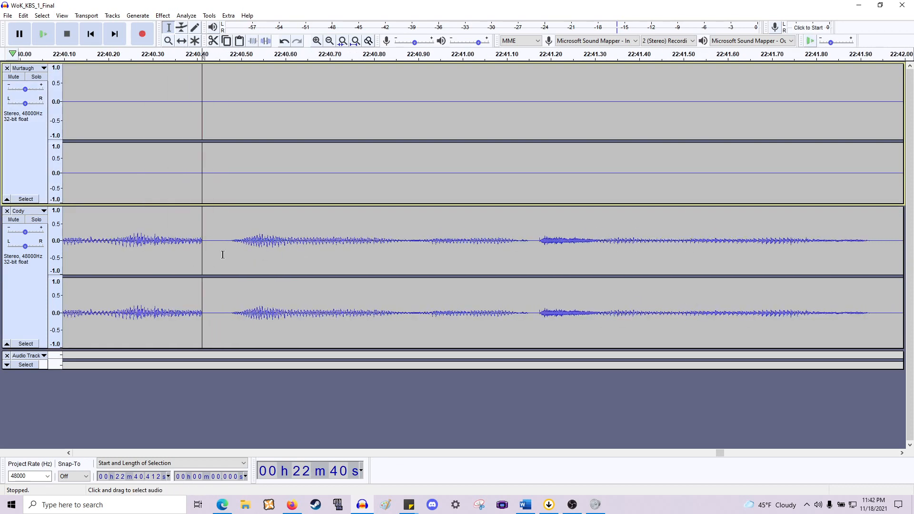
{"action": "left_click", "coordinate": [200, 246]}
{"action": "mouse_move", "coordinate": [202, 246]}
{"action": "left_mouse_down"}
{"action": "mouse_move", "coordinate": [183, 250]}
{"action": "mouse_move", "coordinate": [191, 247]}
{"action": "left_mouse_up"}
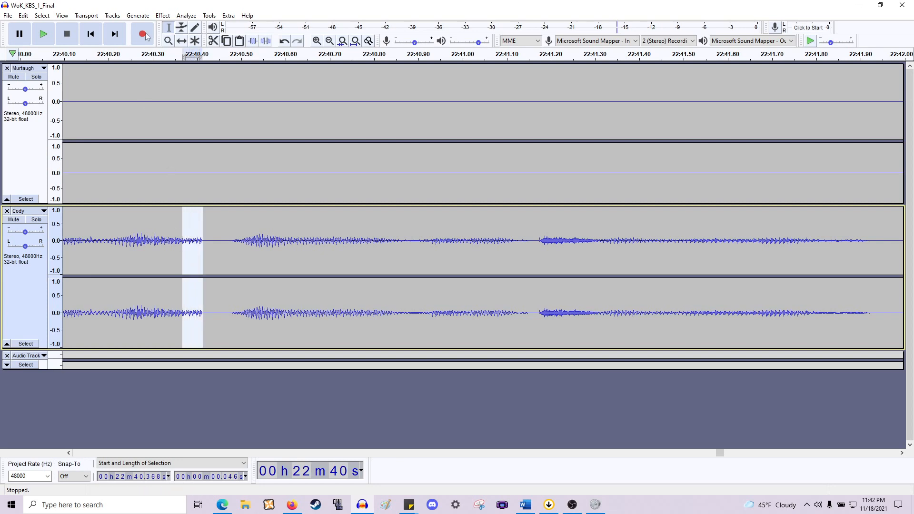
{"action": "left_click", "coordinate": [162, 15]}
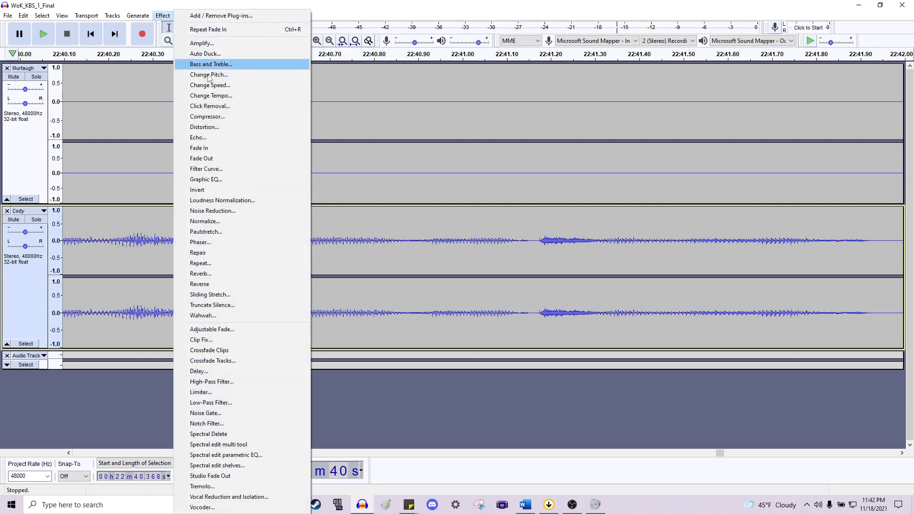
{"action": "left_click", "coordinate": [204, 158]}
- Play back Cody's line from about 22:39.9 to check the fade
{"action": "scroll", "coordinate": [212, 183], "scroll_direction": "down", "scroll_amount": 2}
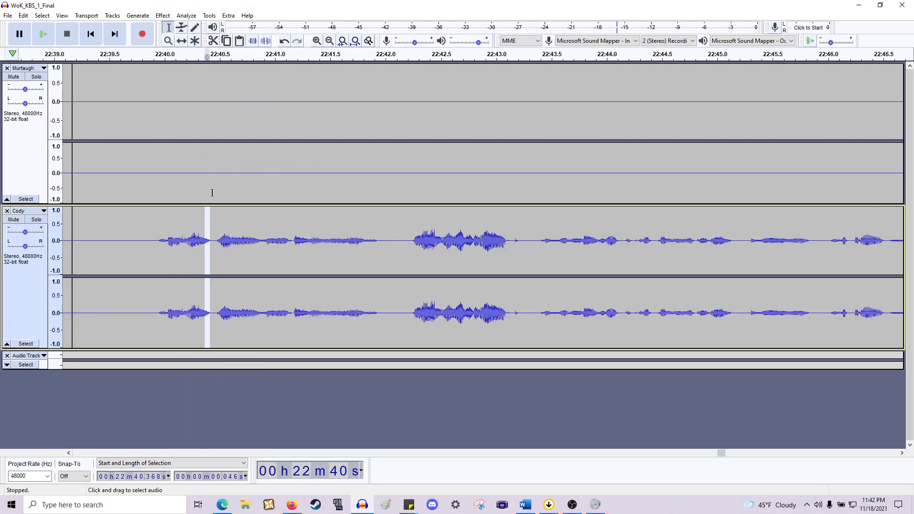
{"action": "left_click", "coordinate": [277, 248]}
{"action": "key", "text": "space"}
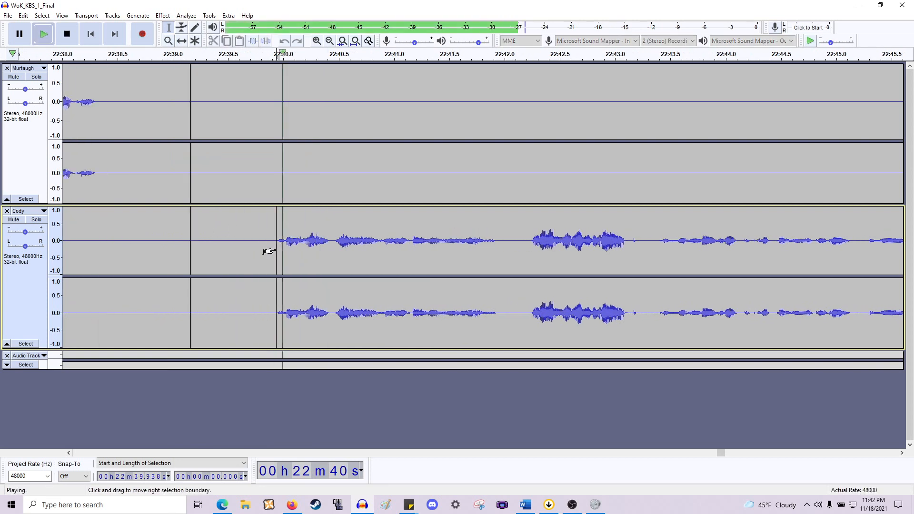
{"action": "scroll", "coordinate": [267, 251], "scroll_direction": "right", "scroll_amount": 6}
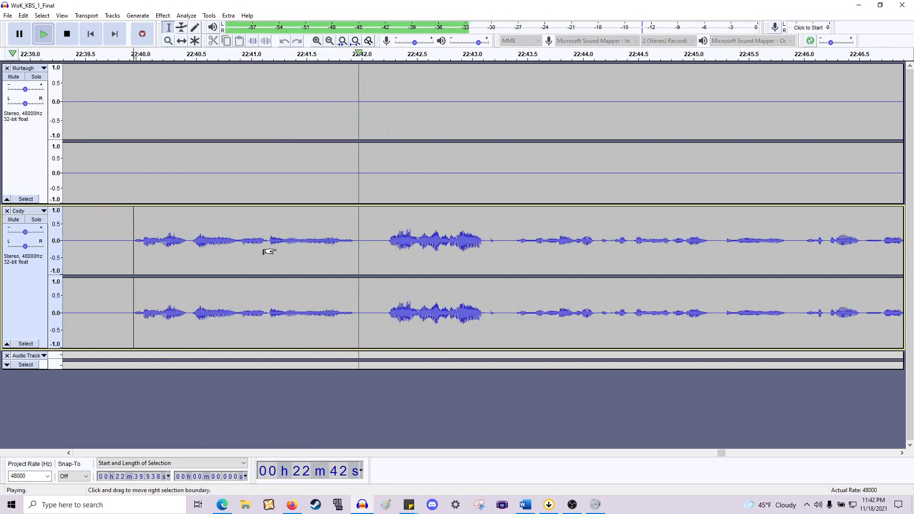
{"action": "key", "text": "space"}
- Delete the pause at about 22:41.5–22:42.2 in Cody's line after auditioning from there
{"action": "left_click", "coordinate": [309, 249]}
{"action": "key", "text": "space"}
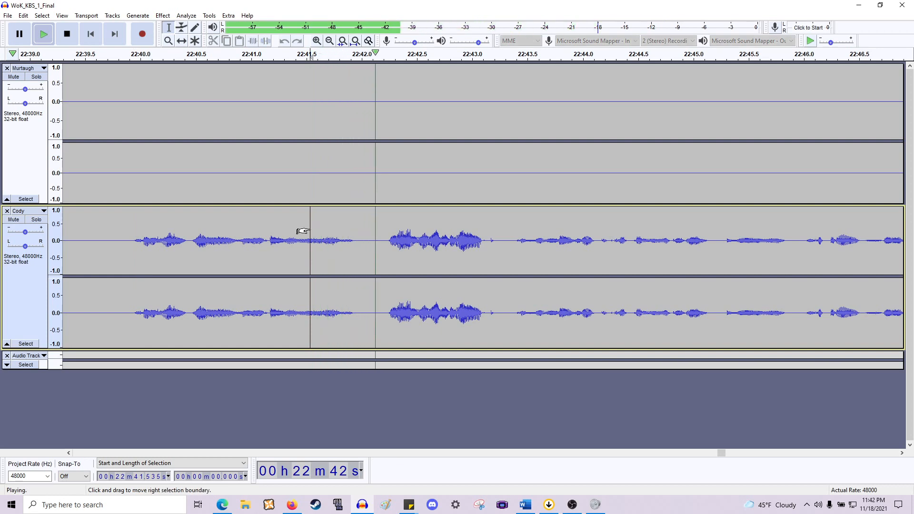
{"action": "key", "text": "space"}
{"action": "left_click_drag", "start_coordinate": [310, 241], "coordinate": [381, 137]}
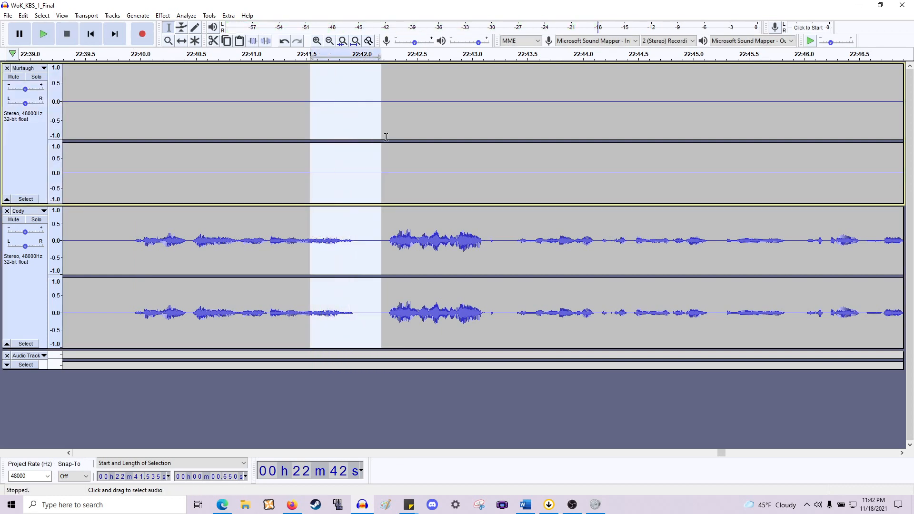
{"action": "key", "text": "Delete"}
{"action": "scroll", "coordinate": [405, 134], "scroll_direction": "up", "scroll_amount": 2}
{"action": "scroll", "coordinate": [195, 246], "scroll_direction": "left", "scroll_amount": 14}
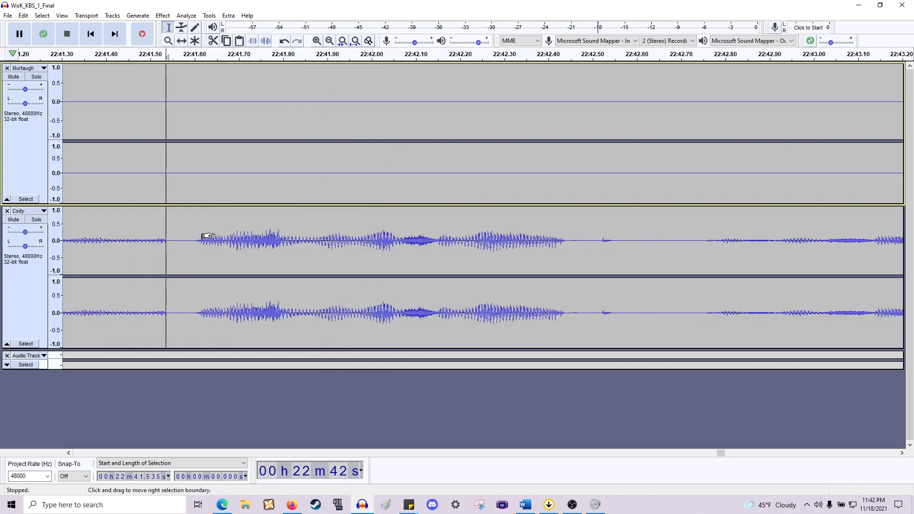
- Apply Fade Out to the short stretch of about 22:41.49–22:41.53 in Cody's track just before the cut
{"action": "left_click", "coordinate": [368, 256]}
{"action": "left_click_drag", "start_coordinate": [356, 251], "coordinate": [336, 252]}
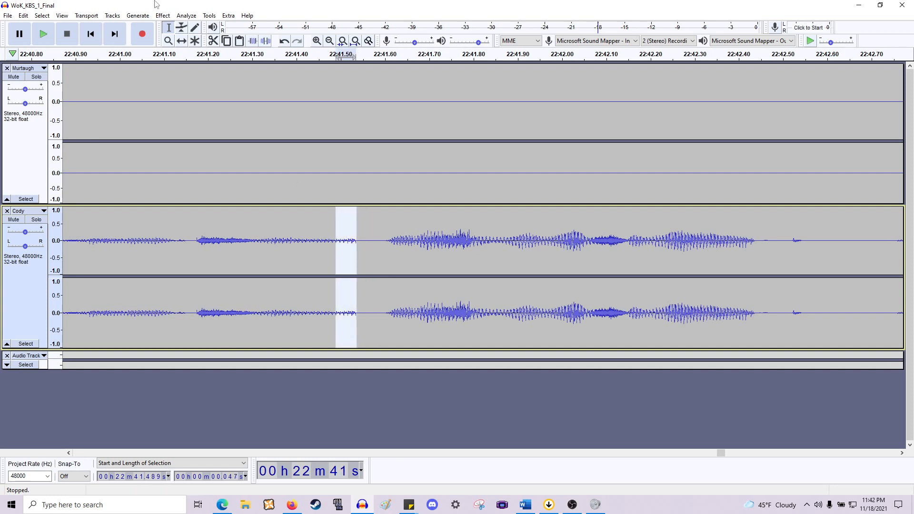
{"action": "left_click", "coordinate": [163, 16]}
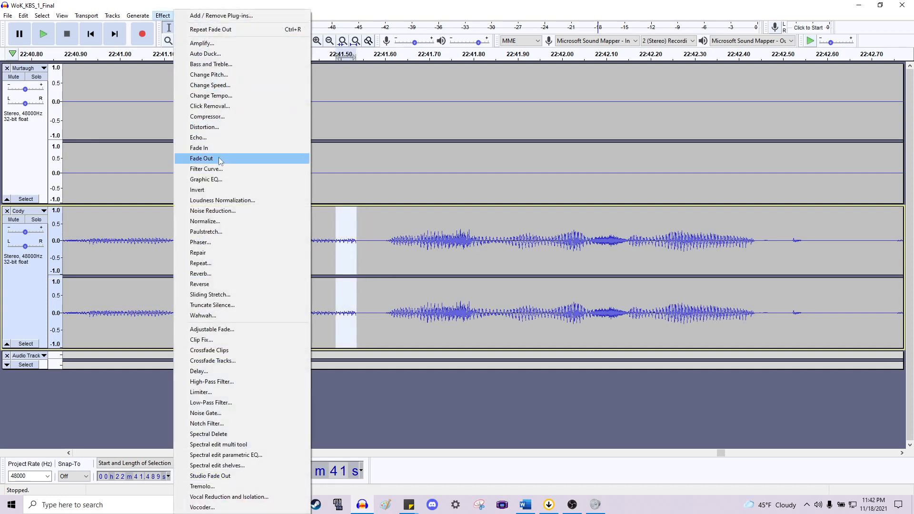
{"action": "left_click", "coordinate": [220, 161]}
- Play back Cody's line from about 22:41.0 to check the fade and the cut
{"action": "key", "text": "space"}
{"action": "scroll", "coordinate": [207, 174], "scroll_direction": "down", "scroll_amount": 2}
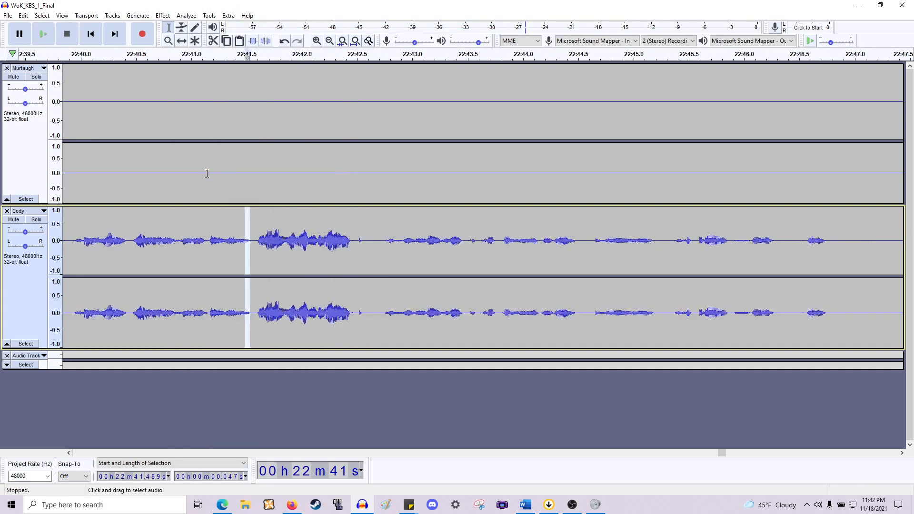
{"action": "scroll", "coordinate": [207, 173], "scroll_direction": "left", "scroll_amount": 3}
{"action": "left_click", "coordinate": [310, 247]}
{"action": "key", "text": "space"}
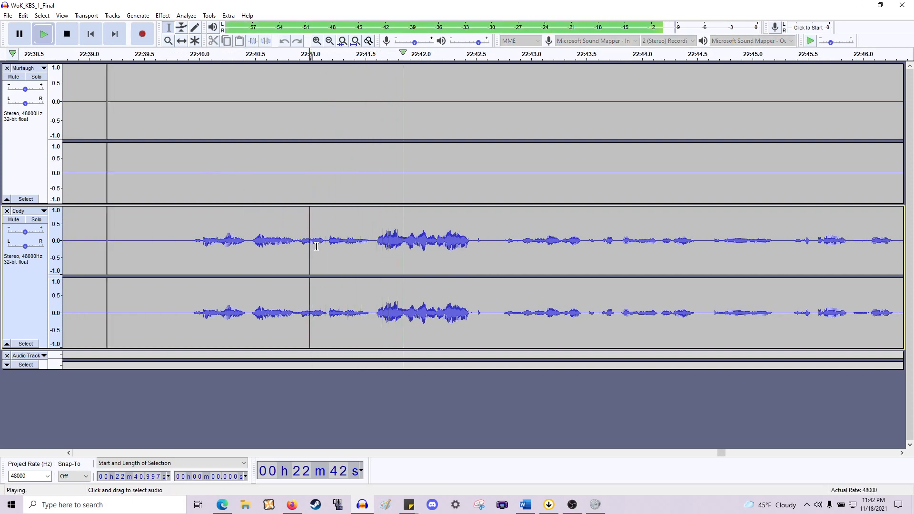
{"action": "scroll", "coordinate": [318, 246], "scroll_direction": "right", "scroll_amount": 6}
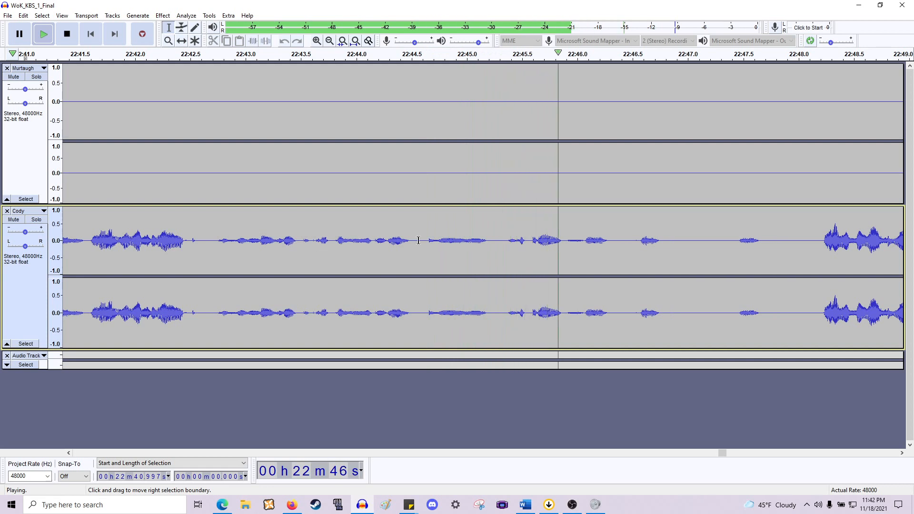
{"action": "key", "text": "space"}
{"action": "key", "text": "space"}
{"action": "key", "text": "space"}
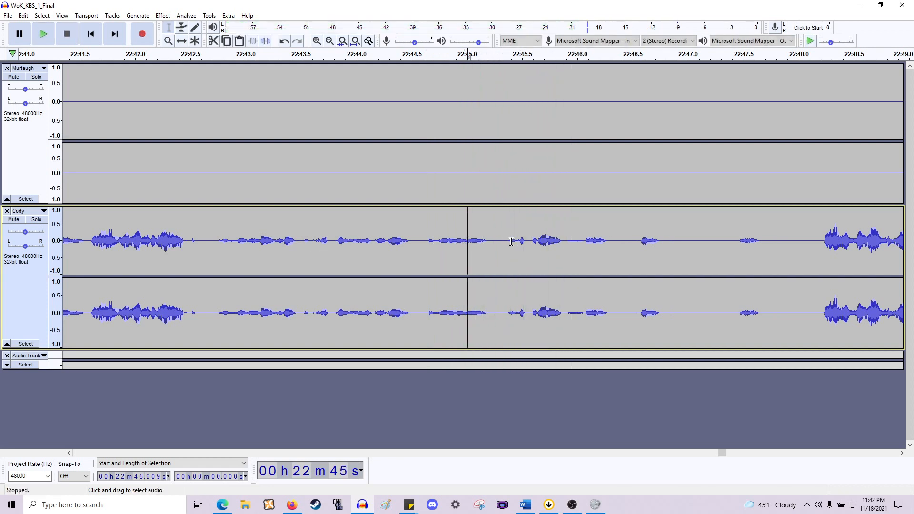
- Delete the silence at about 22:44.98–22:45.35 in Cody's track after auditioning the selection
{"action": "left_click_drag", "start_coordinate": [504, 241], "coordinate": [465, 187]}
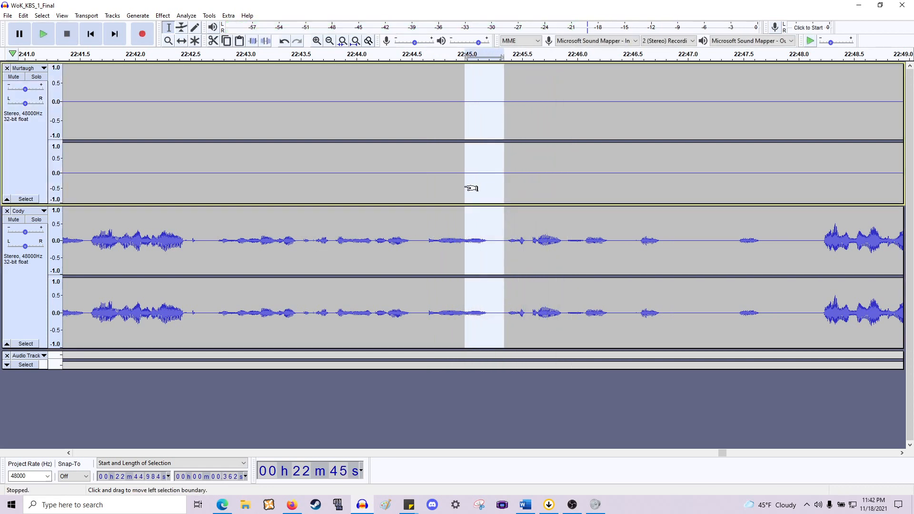
{"action": "key", "text": "Return"}
{"action": "key", "text": "Return"}
{"action": "key", "text": "Delete"}
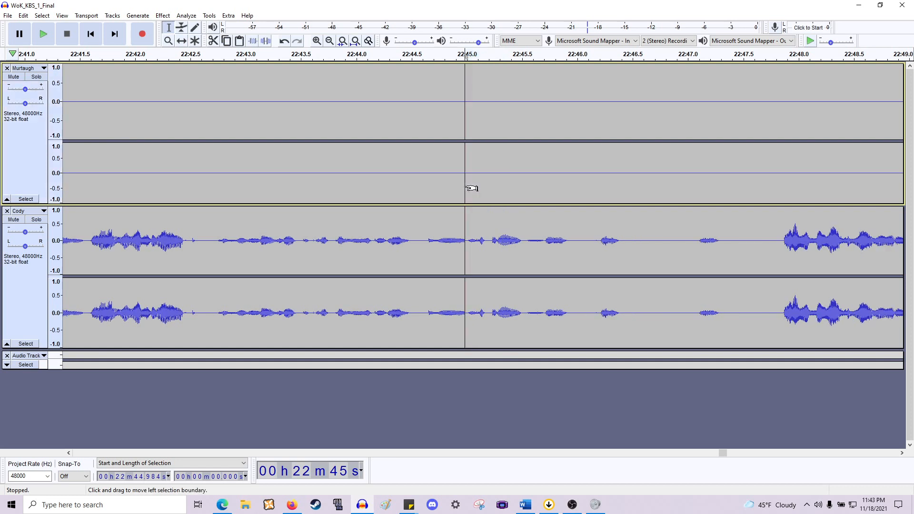
- Zoom in and audition Cody's line around 22:44.6–22:46 to judge the remaining gaps
{"action": "key", "text": "ctrl+1"}
{"action": "key", "text": "ctrl+1"}
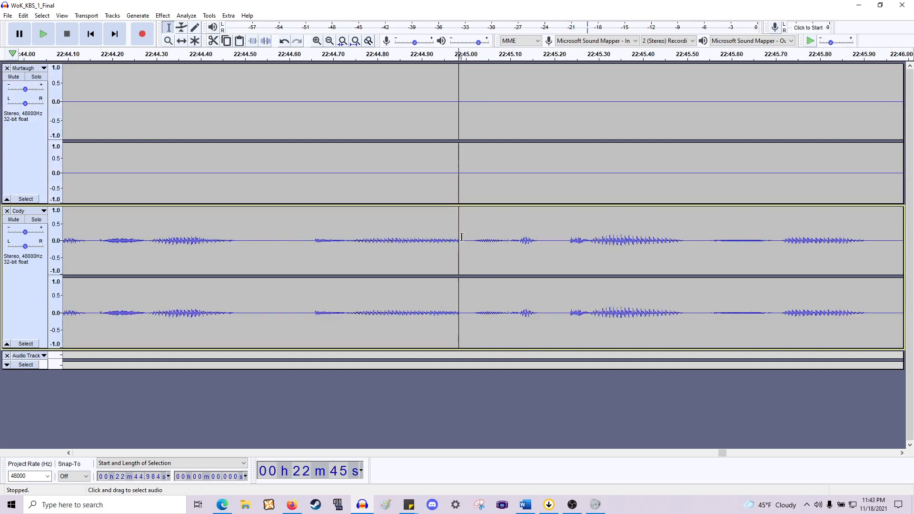
{"action": "left_click_drag", "start_coordinate": [461, 238], "coordinate": [450, 241]}
{"action": "left_click", "coordinate": [284, 235]}
{"action": "key", "text": "space"}
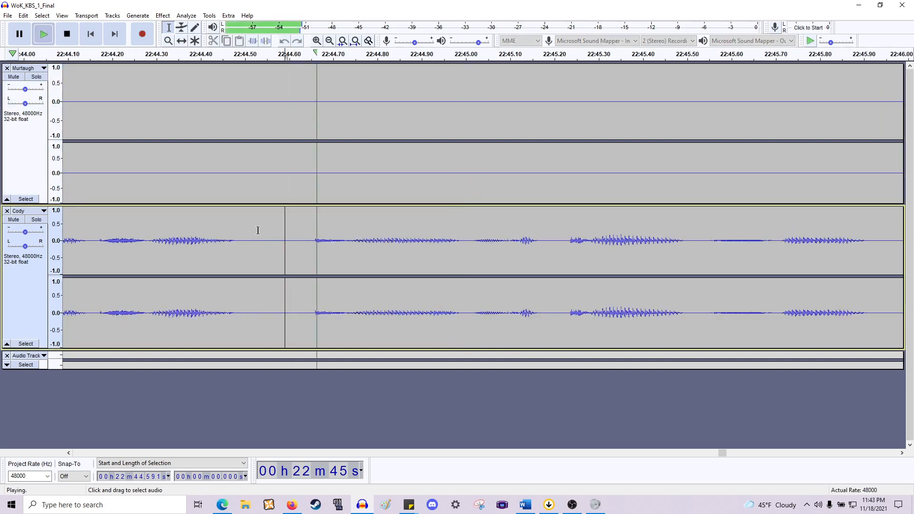
{"action": "scroll", "coordinate": [276, 227], "scroll_direction": "down", "scroll_amount": 1}
{"action": "scroll", "coordinate": [268, 227], "scroll_direction": "right", "scroll_amount": 5}
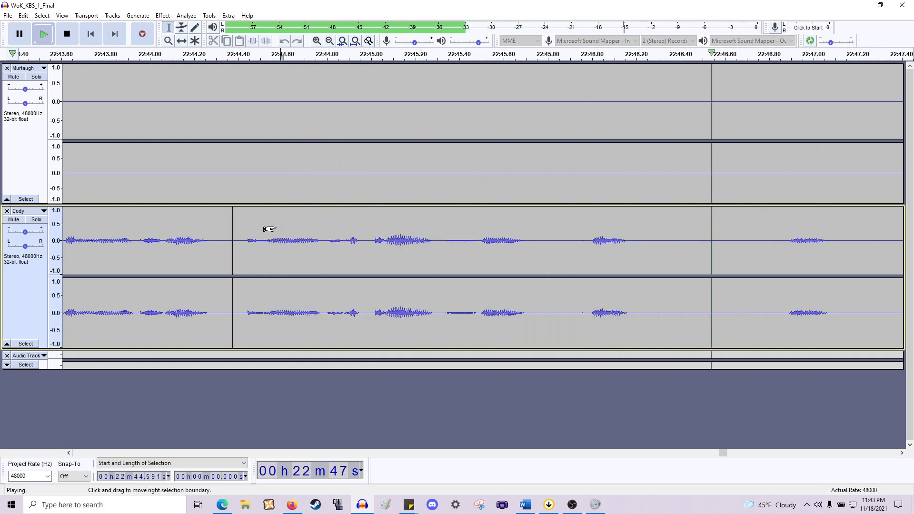
{"action": "scroll", "coordinate": [289, 226], "scroll_direction": "down", "scroll_amount": 1}
{"action": "key", "text": "space"}
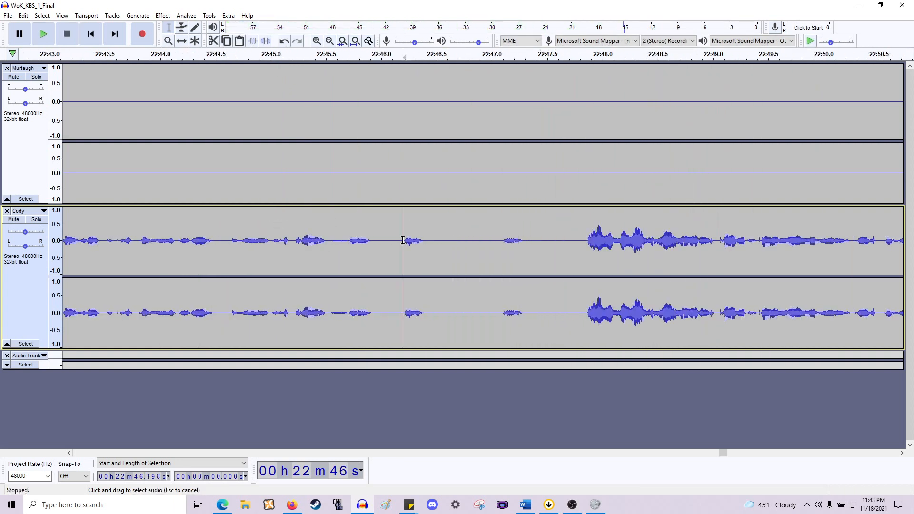
{"action": "key", "text": "space"}
{"action": "key", "text": "space"}
{"action": "key", "text": "space"}
{"action": "key", "text": "space"}
{"action": "scroll", "coordinate": [347, 243], "scroll_direction": "up", "scroll_amount": 1}
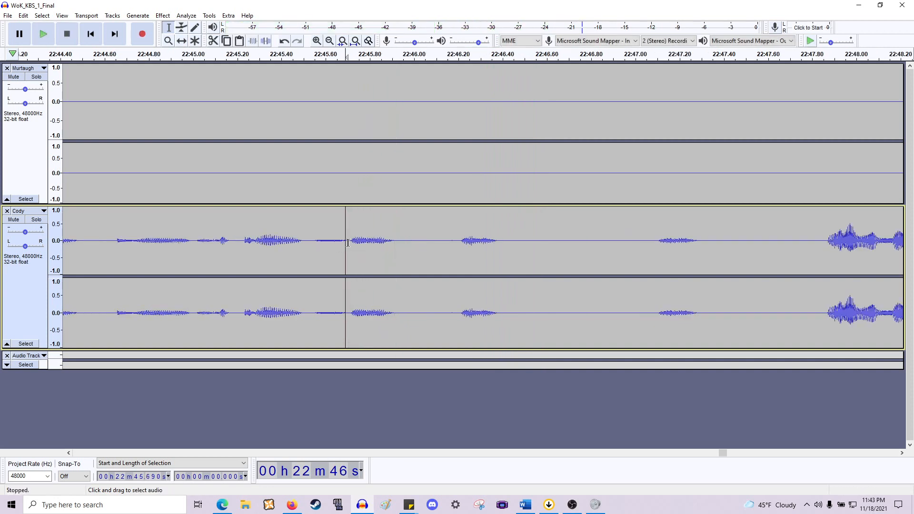
- Delete the long pause at about 22:45.7–22:47.85 and play back from the cut
{"action": "left_click_drag", "start_coordinate": [458, 168], "coordinate": [815, 168]}
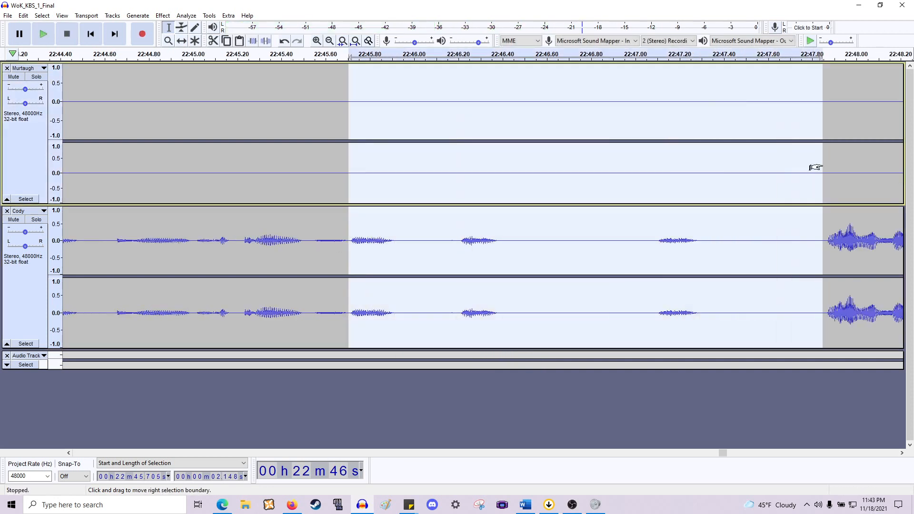
{"action": "key", "text": "Delete"}
{"action": "key", "text": "space"}
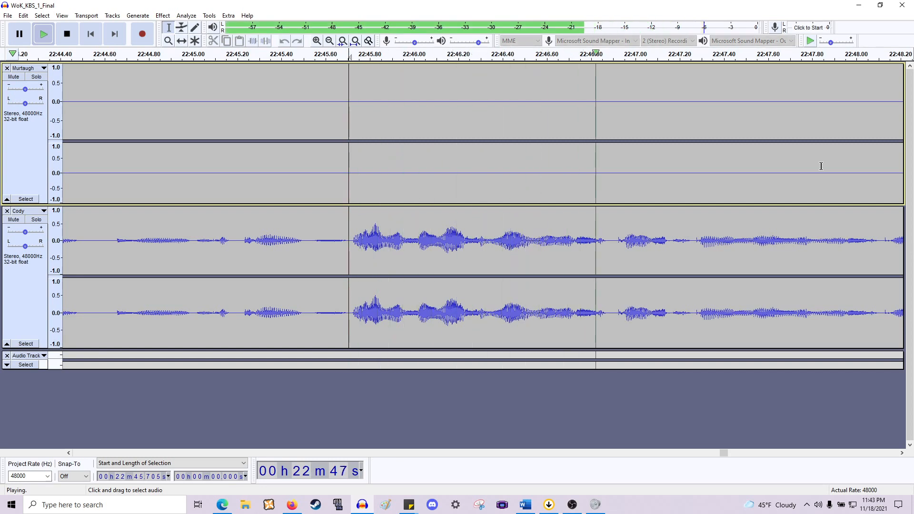
{"action": "scroll", "coordinate": [588, 114], "scroll_direction": "down", "scroll_amount": 1}
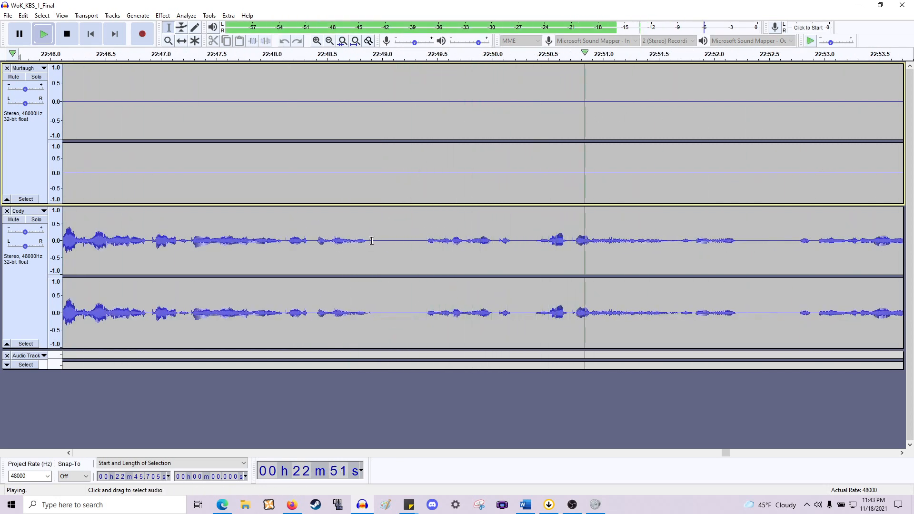
- Delete the pause at about 22:48.89–22:49.39 in Cody's line and play back from there
{"action": "left_click_drag", "start_coordinate": [369, 243], "coordinate": [425, 157]}
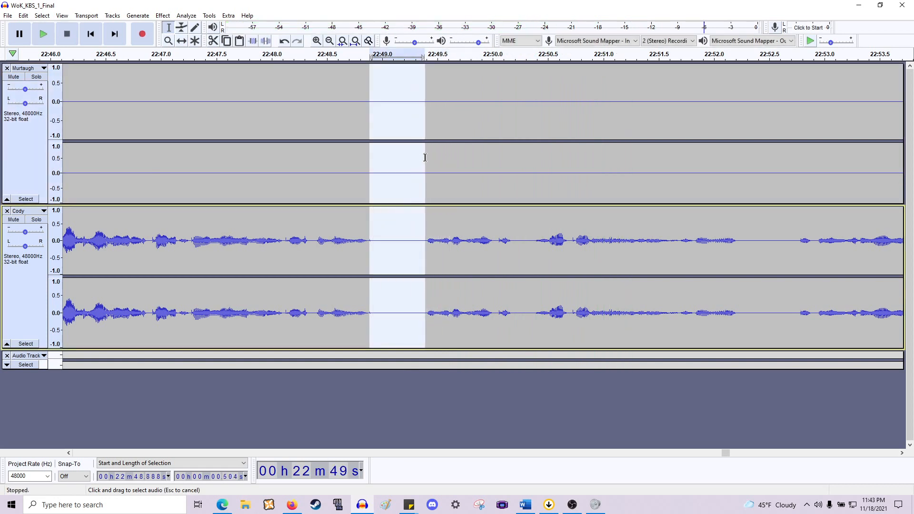
{"action": "key", "text": "Delete"}
{"action": "key", "text": "space"}
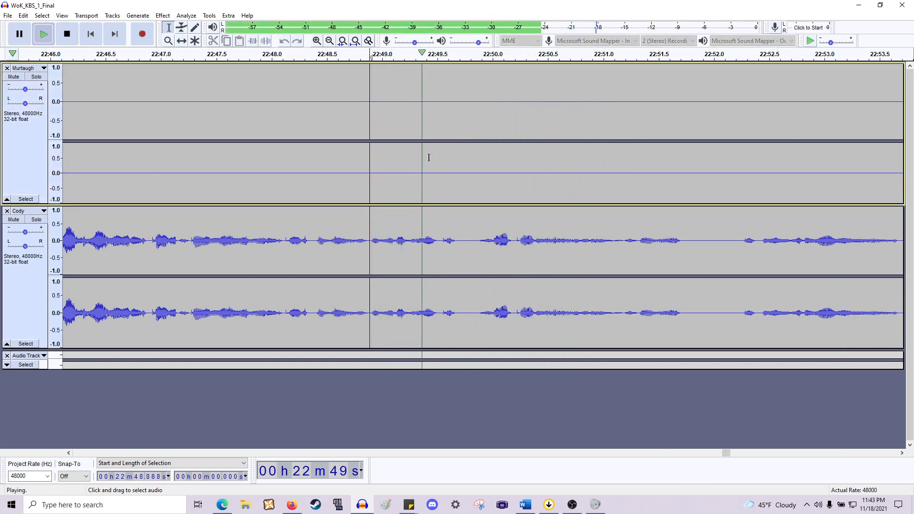
- Audition around 22:49.3 and delete the gap at about 22:49.3–22:49.8
{"action": "left_click", "coordinate": [410, 240]}
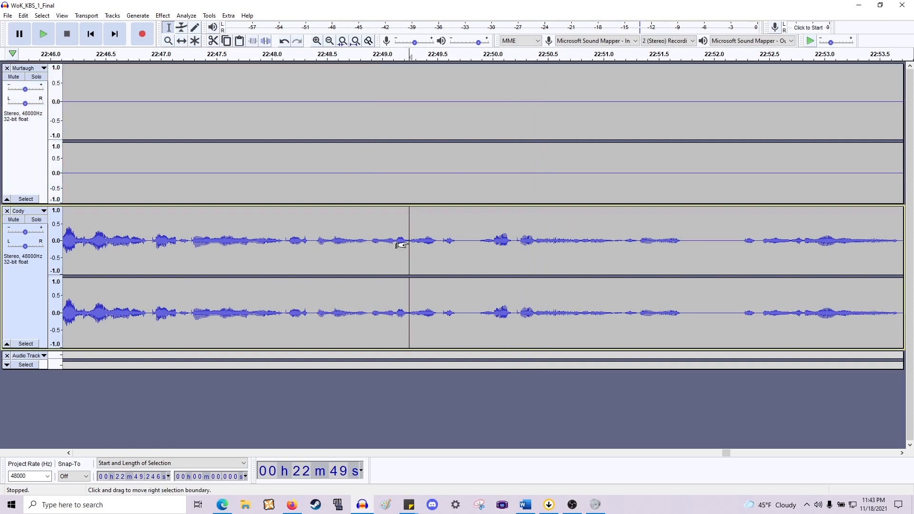
{"action": "key", "text": "space"}
{"action": "left_click", "coordinate": [417, 241]}
{"action": "key", "text": "space"}
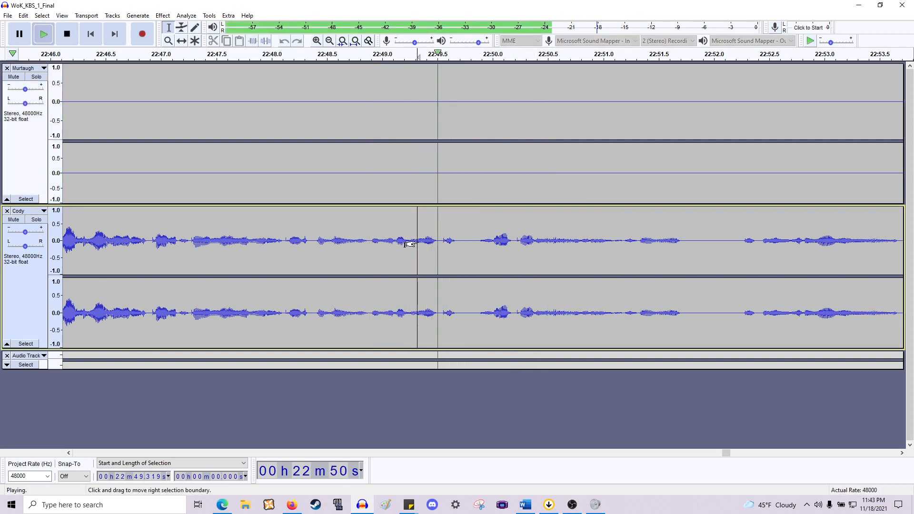
{"action": "key", "text": "space"}
{"action": "left_click_drag", "start_coordinate": [416, 242], "coordinate": [472, 196]}
{"action": "key", "text": "Delete"}
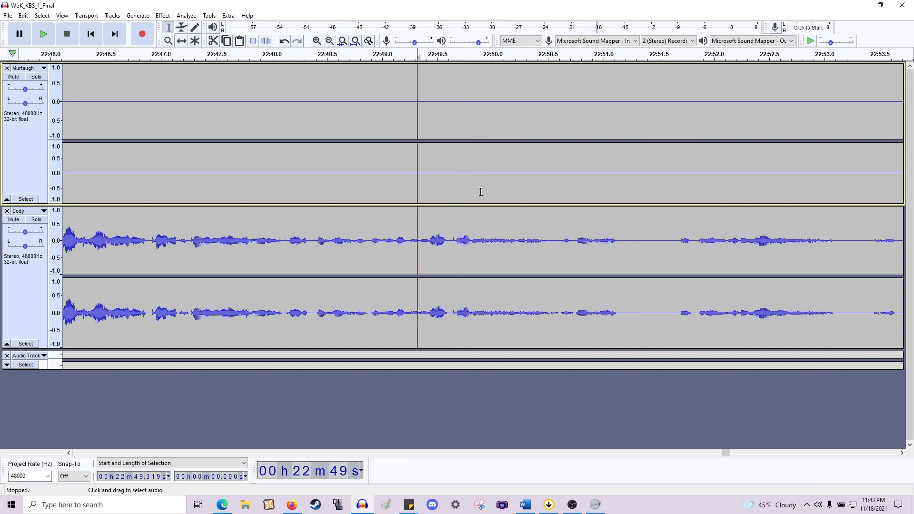
- Play back from about 22:48.2 and delete the pause at about 22:51.14–22:51.66
{"action": "left_click", "coordinate": [289, 237]}
{"action": "key", "text": "space"}
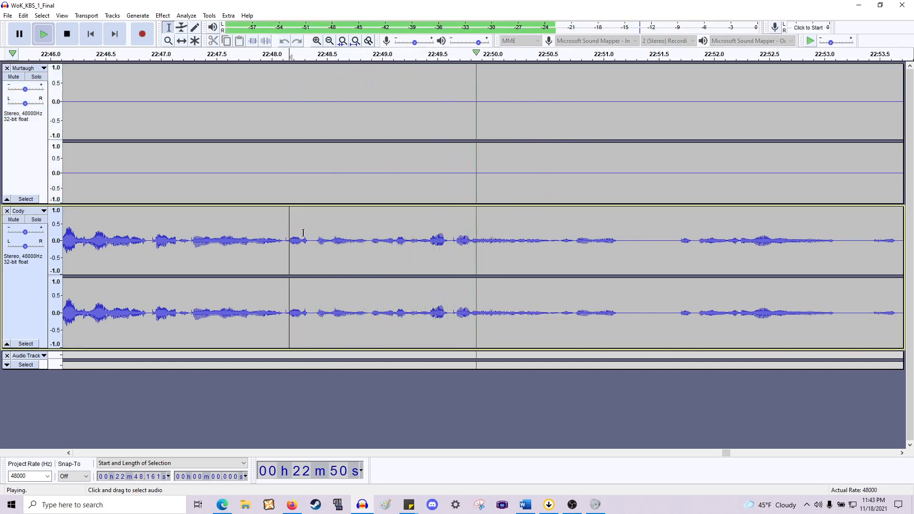
{"action": "scroll", "coordinate": [307, 233], "scroll_direction": "right", "scroll_amount": 11}
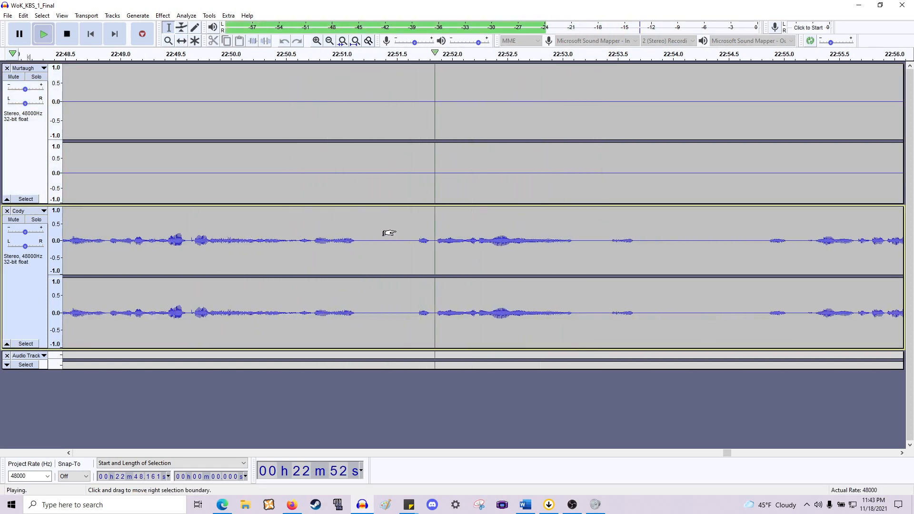
{"action": "key", "text": "space"}
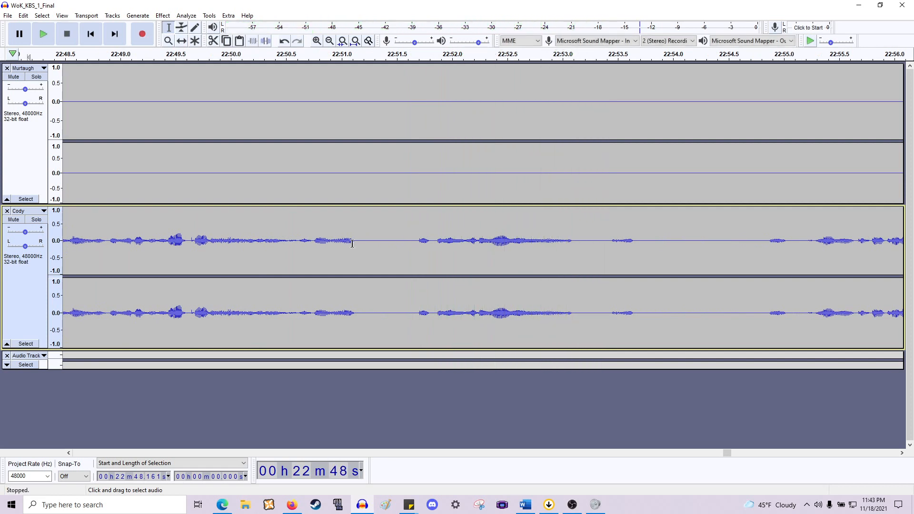
{"action": "left_click_drag", "start_coordinate": [362, 234], "coordinate": [410, 172]}
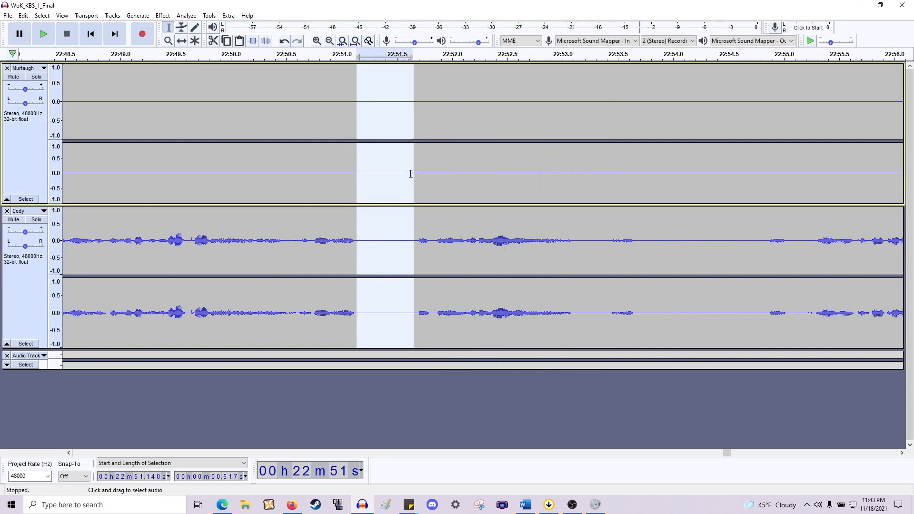
{"action": "key", "text": "Delete"}
- Delete the pause at about 22:53.16–22:54.32 in Cody's track
{"action": "scroll", "coordinate": [375, 228], "scroll_direction": "right", "scroll_amount": 7}
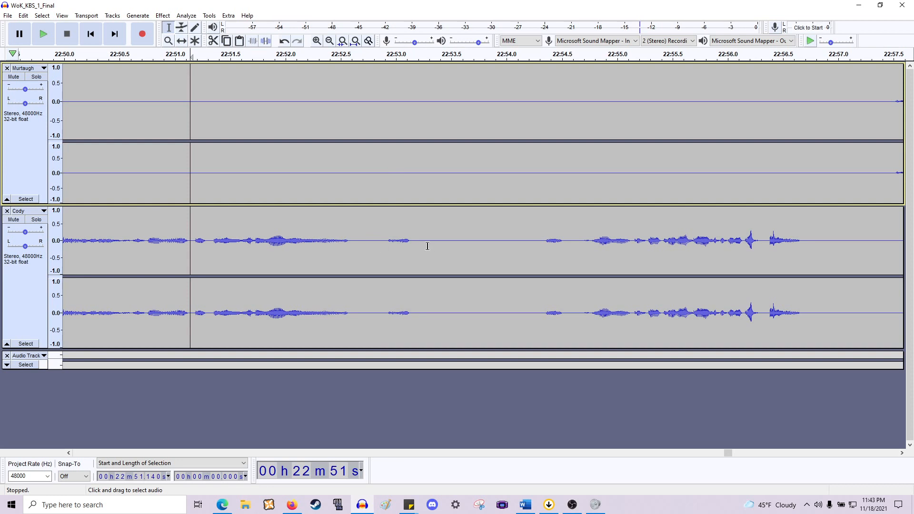
{"action": "left_click_drag", "start_coordinate": [413, 248], "coordinate": [539, 164]}
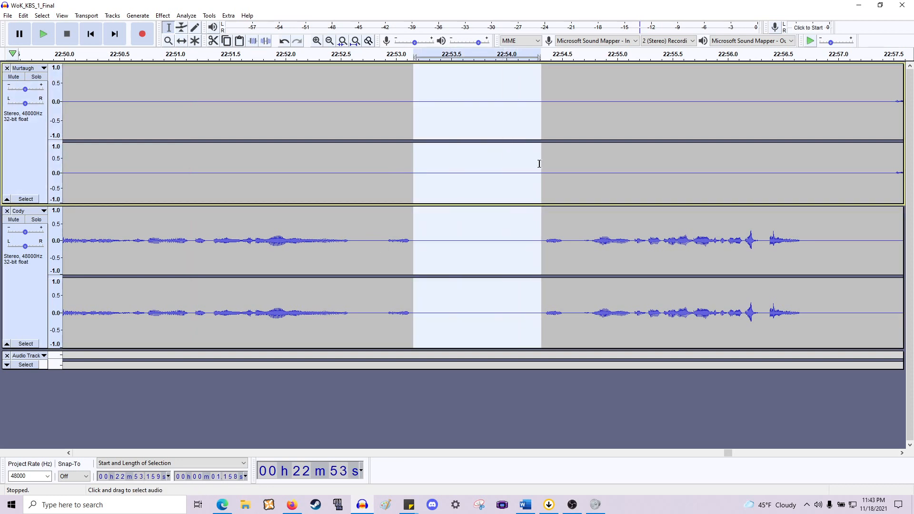
{"action": "key", "text": "Delete"}
- Play back Cody's line from about 22:51.3 to check the recent cuts
{"action": "scroll", "coordinate": [375, 198], "scroll_direction": "left", "scroll_amount": 6}
{"action": "left_click", "coordinate": [330, 245]}
{"action": "key", "text": "space"}
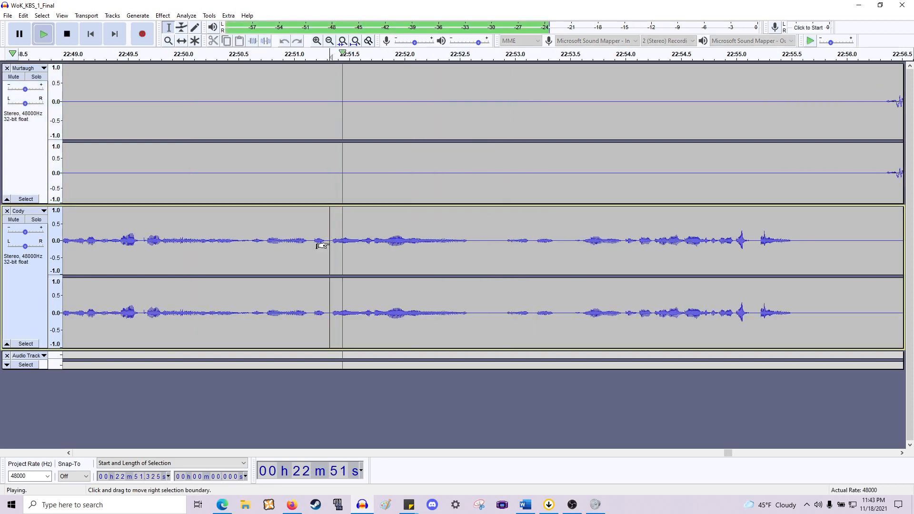
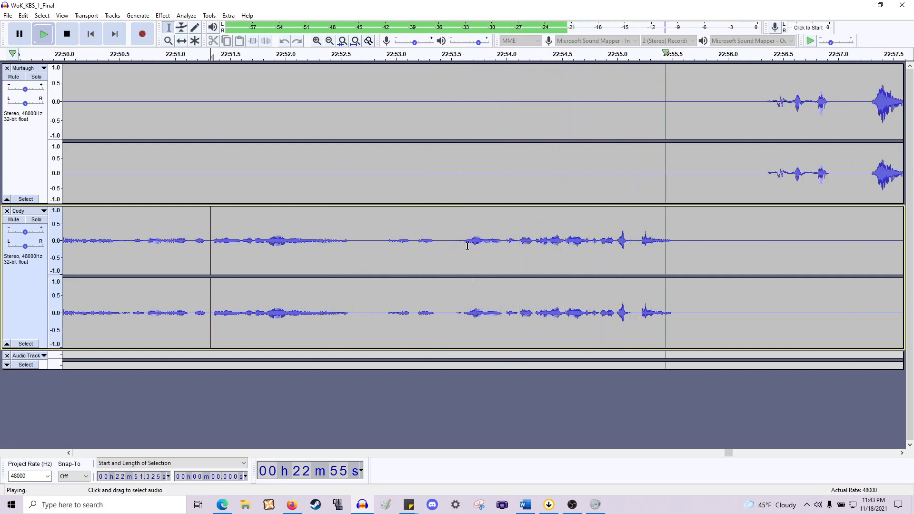
- Stop playback and delete the silence at about 22:52.7–22:53.3 across both tracks
{"action": "key", "text": "space"}
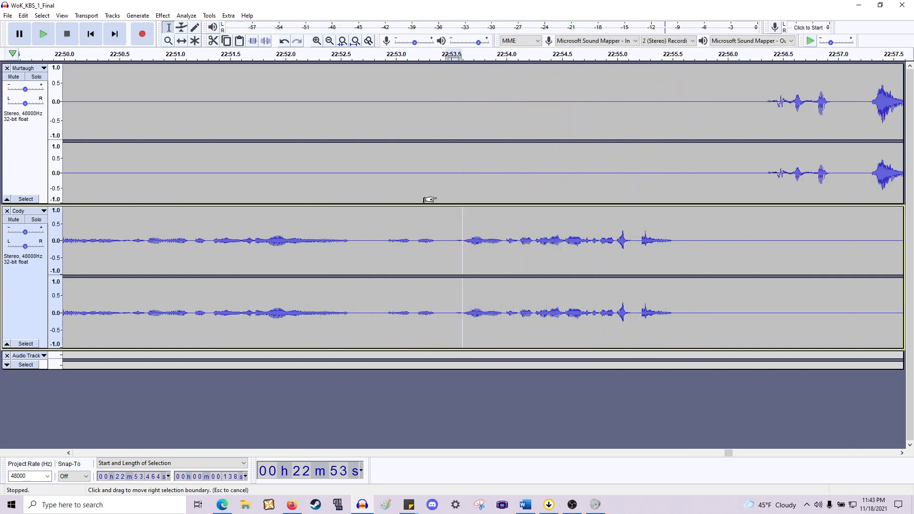
{"action": "left_click_drag", "start_coordinate": [429, 199], "coordinate": [364, 173]}
{"action": "key", "text": "Delete"}
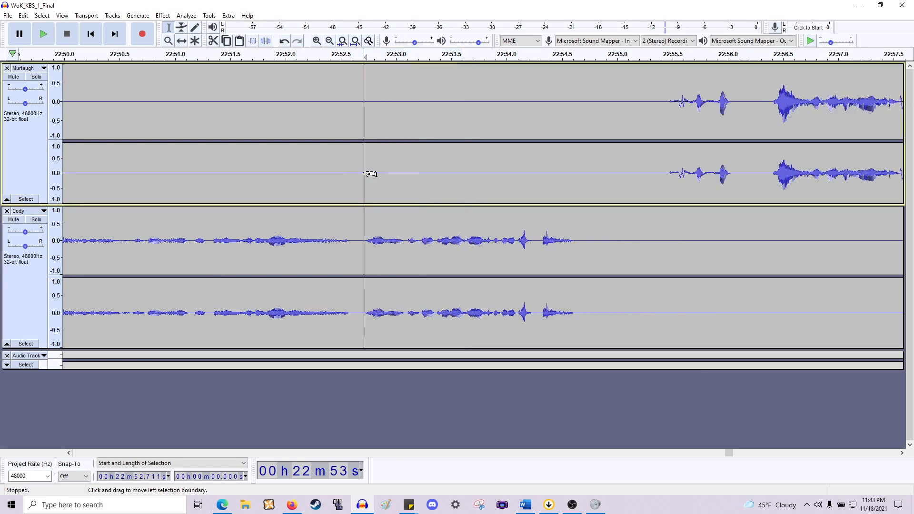
- Delete the gap at about 22:54.65–22:55.45 before Murtaugh's reply
{"action": "scroll", "coordinate": [356, 174], "scroll_direction": "right", "scroll_amount": 4}
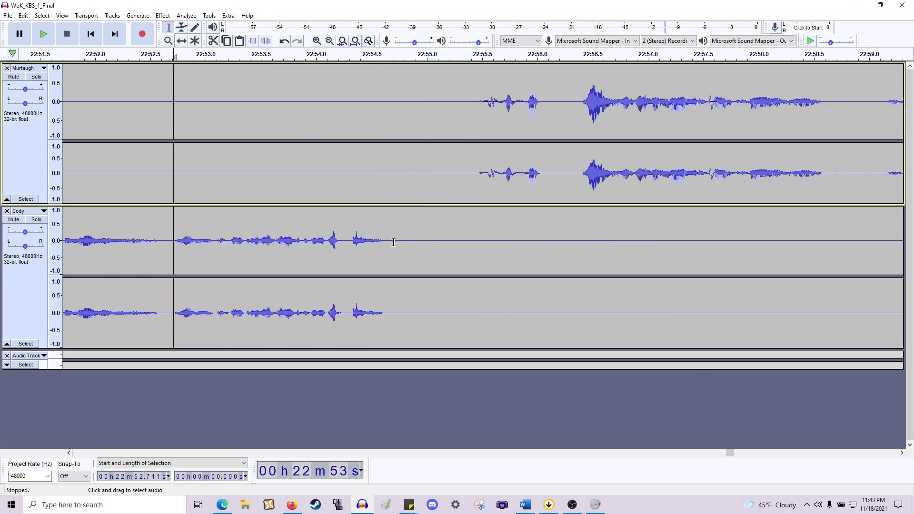
{"action": "left_click_drag", "start_coordinate": [388, 242], "coordinate": [476, 185]}
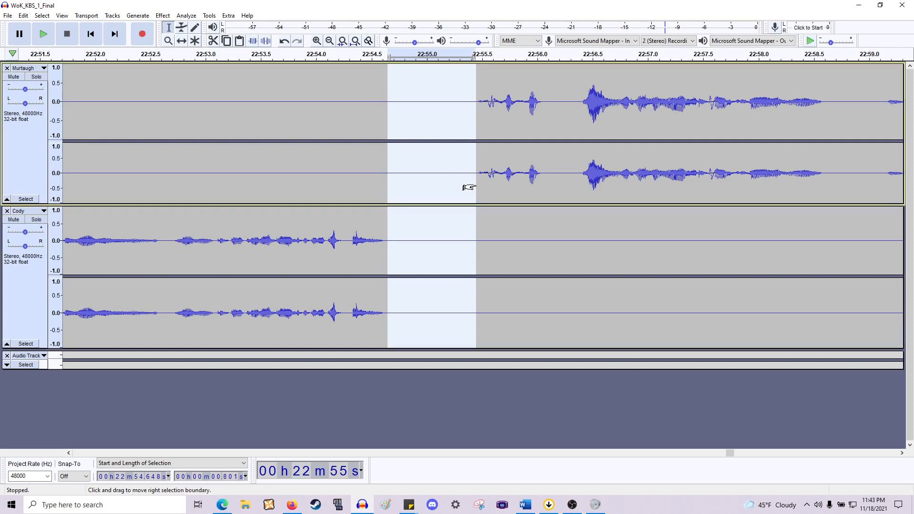
{"action": "key", "text": "Delete"}
- Play back from about 22:52.6 to check the cuts between Cody's and Murtaugh's lines
{"action": "scroll", "coordinate": [455, 192], "scroll_direction": "left", "scroll_amount": 2}
{"action": "left_click", "coordinate": [285, 244]}
{"action": "key", "text": "space"}
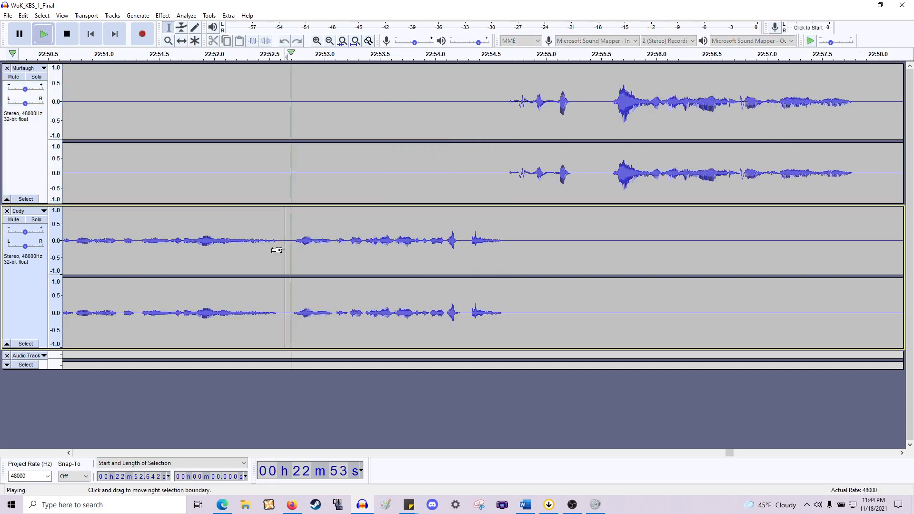
{"action": "key", "text": "space"}
{"action": "key", "text": "space"}
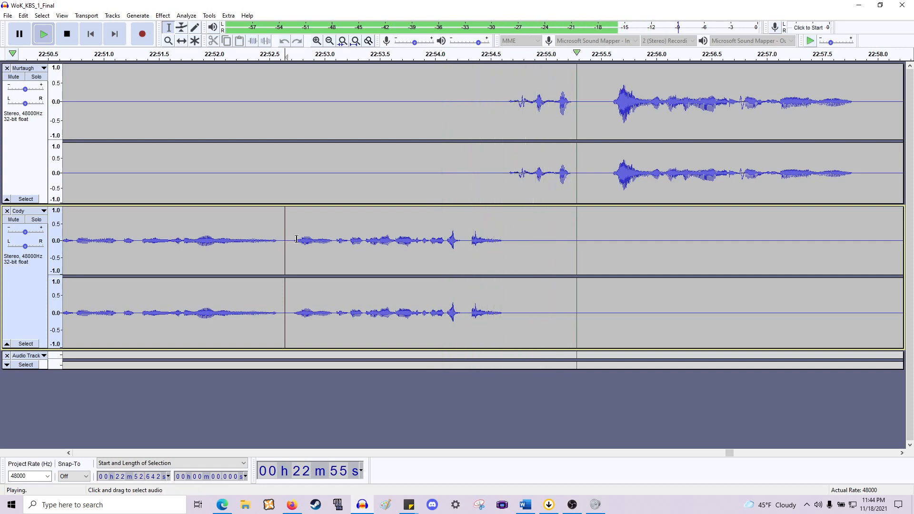
{"action": "scroll", "coordinate": [296, 239], "scroll_direction": "right", "scroll_amount": 5}
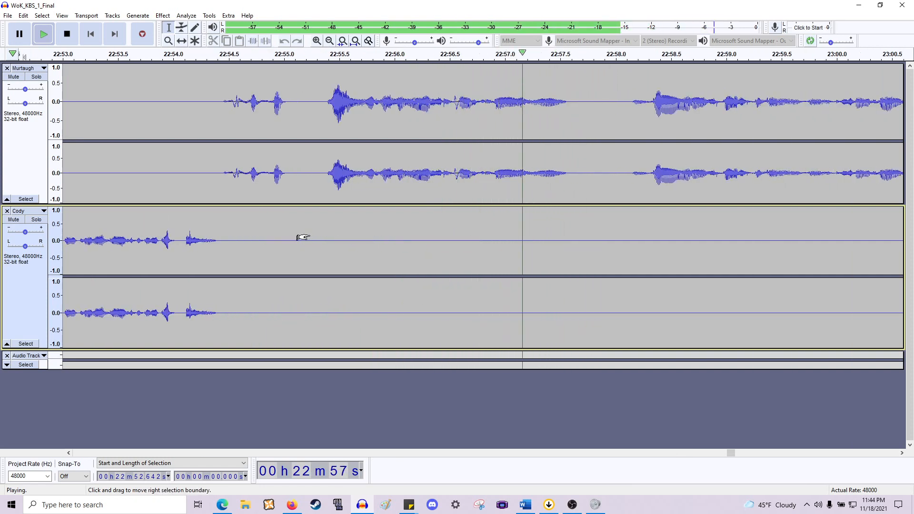
{"action": "scroll", "coordinate": [303, 237], "scroll_direction": "right", "scroll_amount": 11}
{"action": "scroll", "coordinate": [304, 231], "scroll_direction": "down", "scroll_amount": 1}
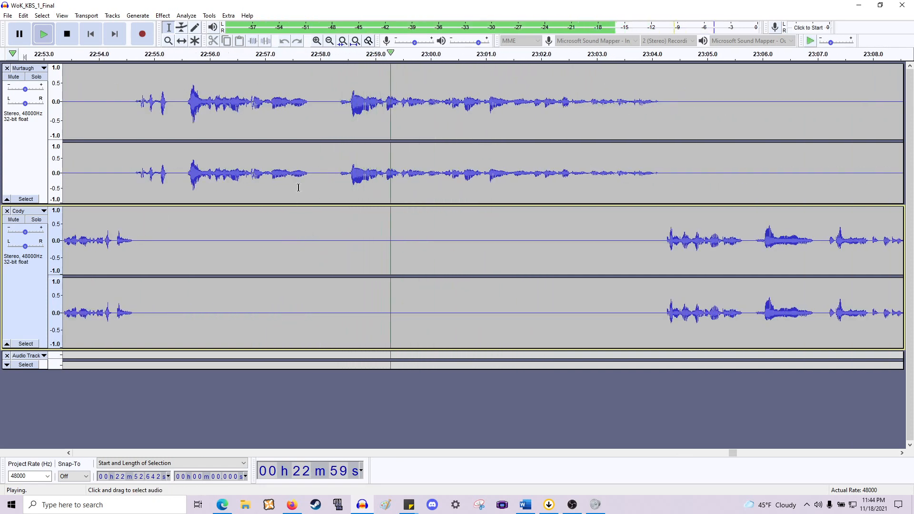
{"action": "key", "text": "space"}
- Play back from about 22:57.8 through Murtaugh's line into Cody's reply
{"action": "left_click_drag", "start_coordinate": [310, 228], "coordinate": [338, 253]}
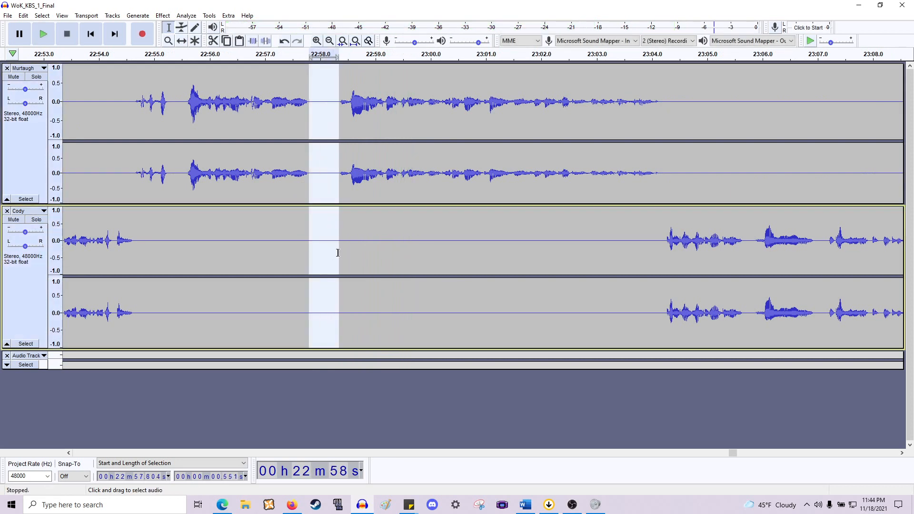
{"action": "key", "text": "Left"}
{"action": "key", "text": "space"}
{"action": "scroll", "coordinate": [329, 252], "scroll_direction": "right", "scroll_amount": 3}
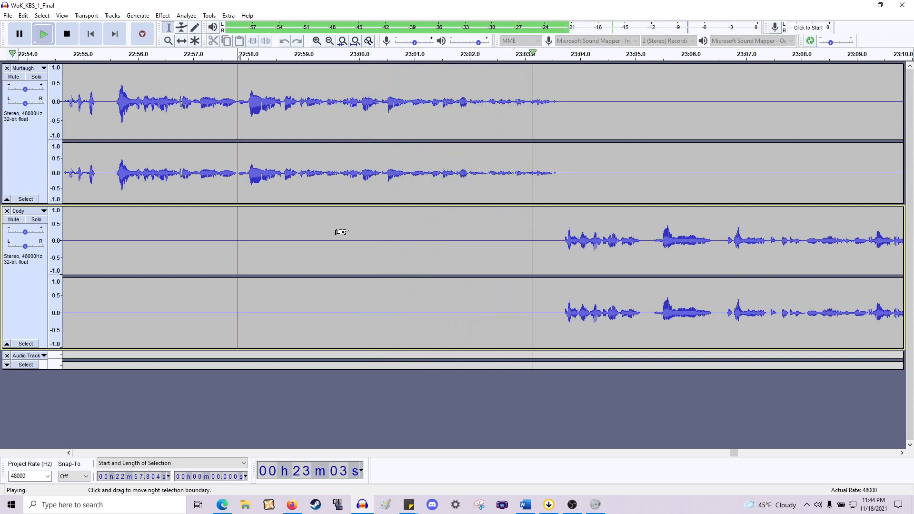
{"action": "scroll", "coordinate": [341, 232], "scroll_direction": "right", "scroll_amount": 3}
{"action": "scroll", "coordinate": [341, 232], "scroll_direction": "right", "scroll_amount": 3}
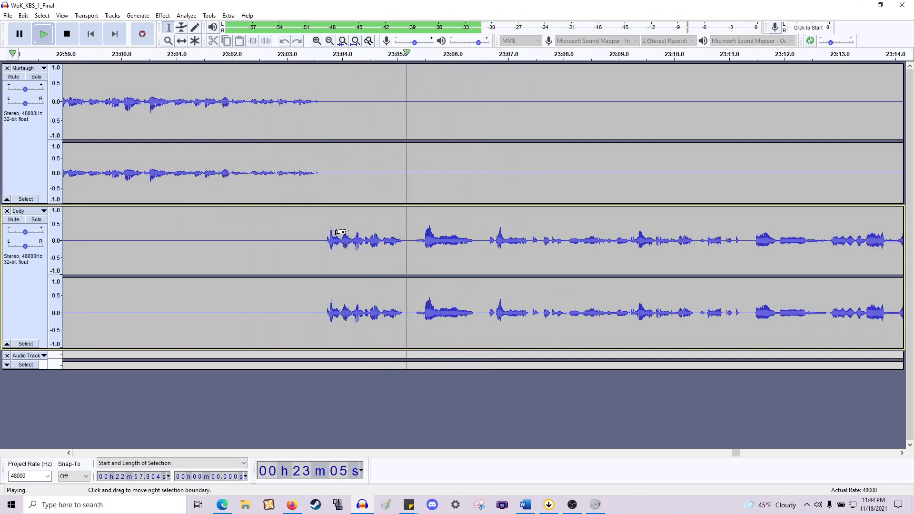
{"action": "scroll", "coordinate": [341, 233], "scroll_direction": "right", "scroll_amount": 3}
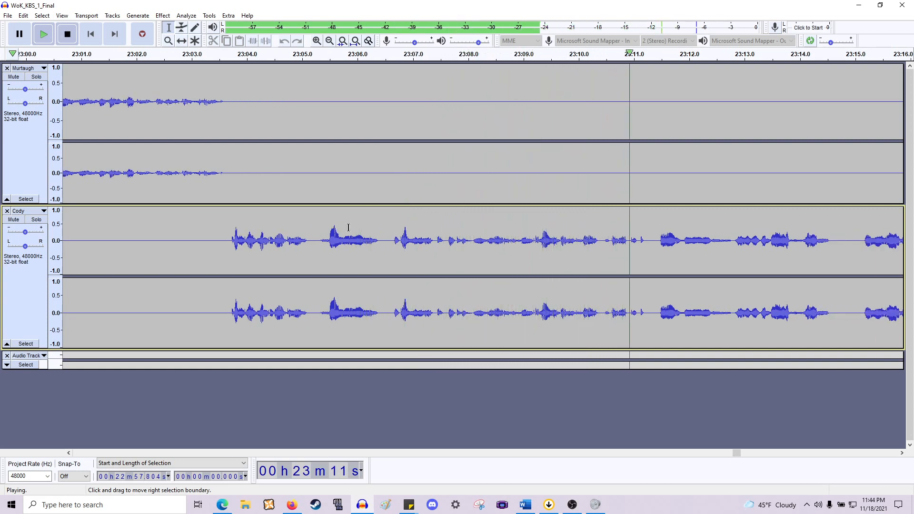
{"action": "key", "text": "space"}
- Apply a Fade In to the onset of Cody's line at about 23:05.33–23:05.68
{"action": "scroll", "coordinate": [341, 229], "scroll_direction": "left", "scroll_amount": 5}
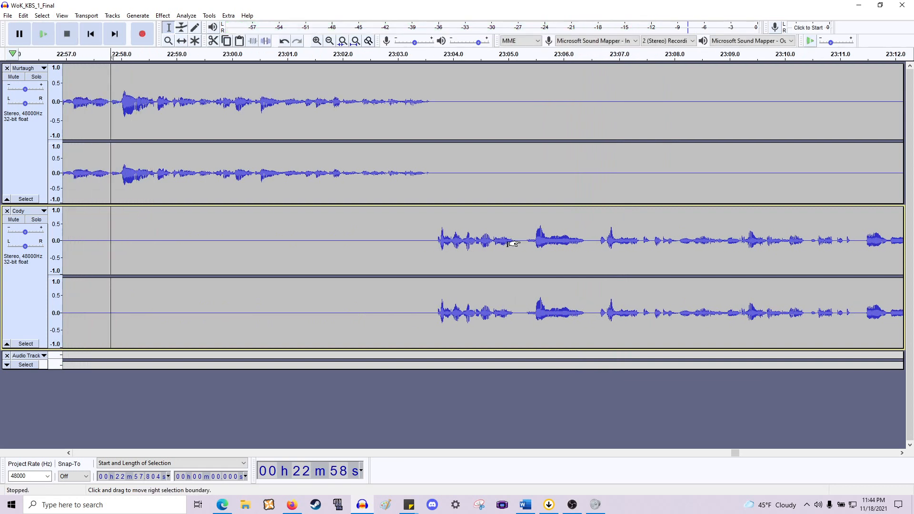
{"action": "scroll", "coordinate": [512, 244], "scroll_direction": "up", "scroll_amount": 2, "text": "ctrl"}
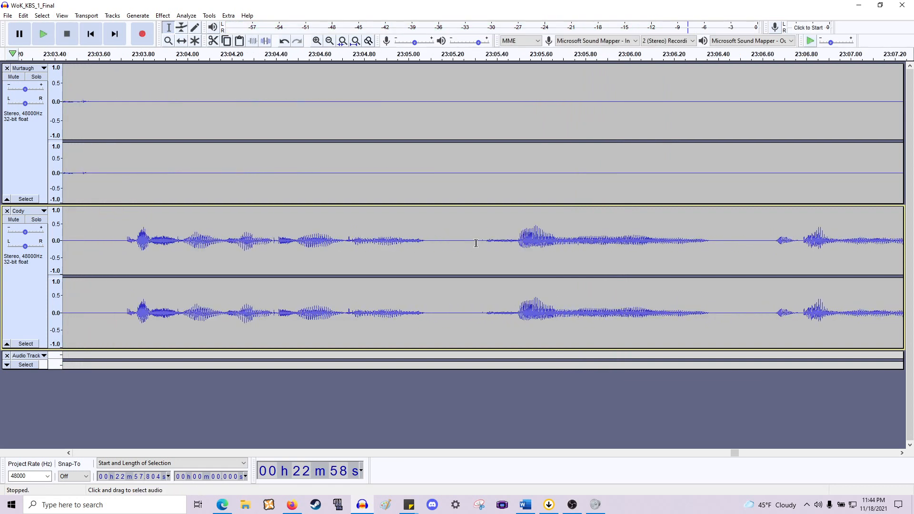
{"action": "left_click_drag", "start_coordinate": [482, 248], "coordinate": [558, 249]}
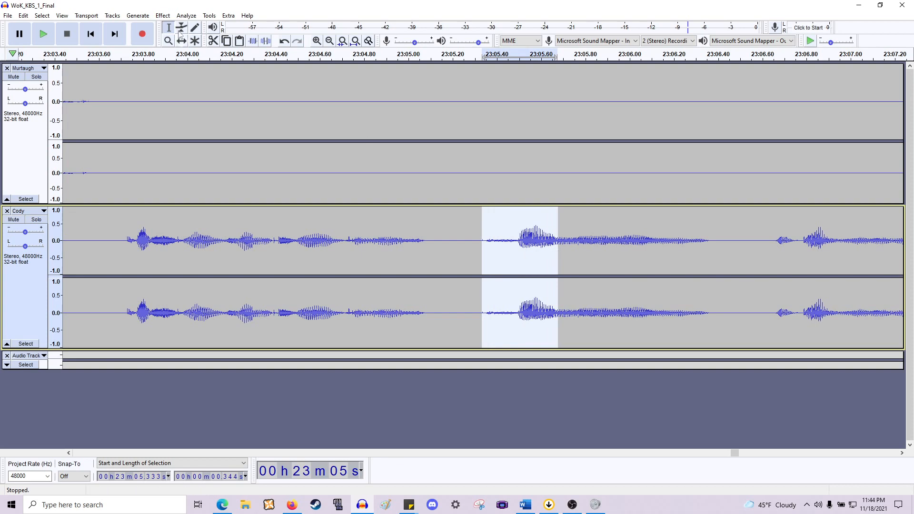
{"action": "left_click", "coordinate": [162, 16]}
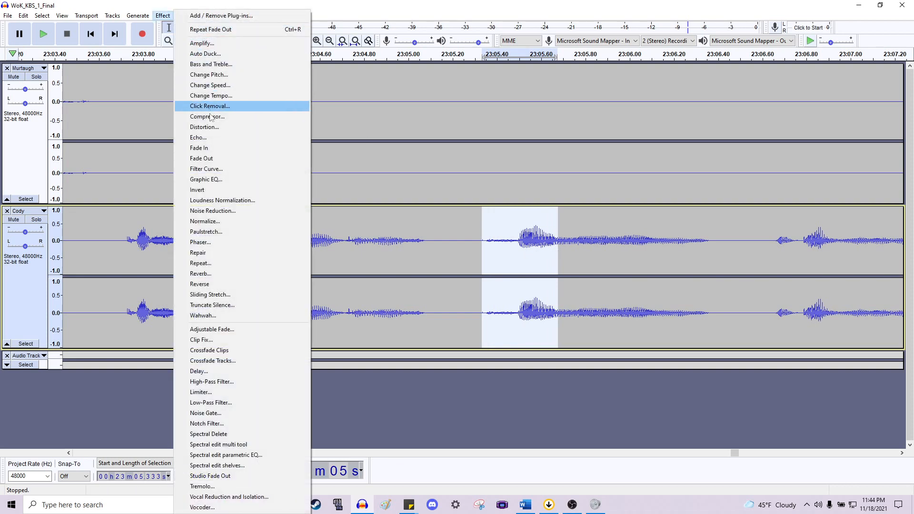
{"action": "left_click", "coordinate": [216, 144]}
- Play back from about 23:05.0 to audition the fade
{"action": "left_click", "coordinate": [410, 241]}
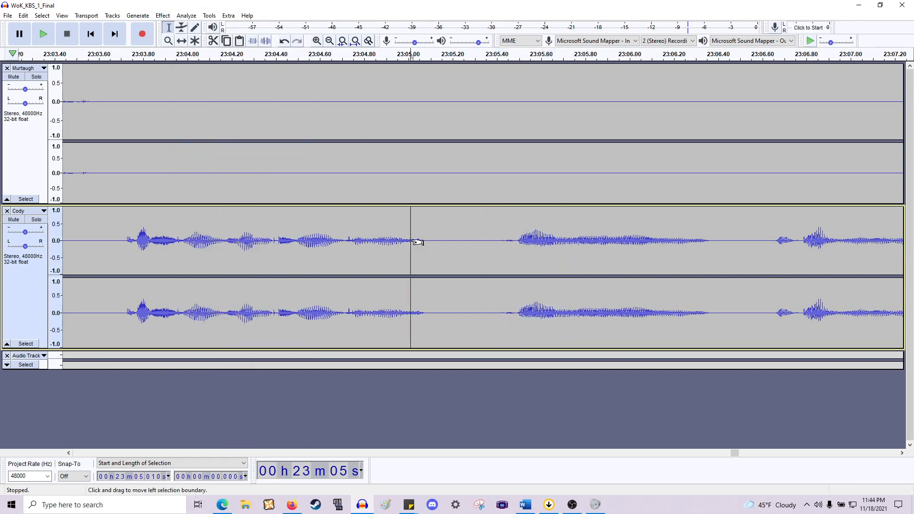
{"action": "key", "text": "space"}
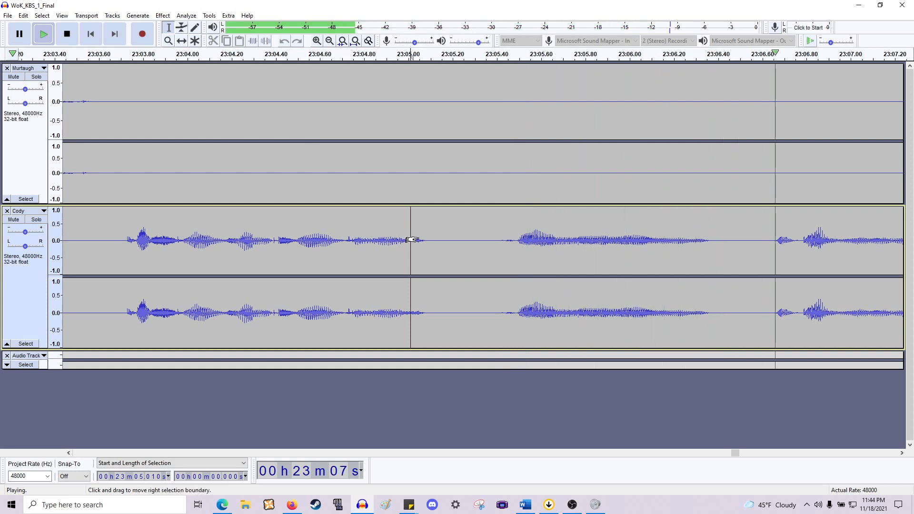
{"action": "scroll", "coordinate": [417, 237], "scroll_direction": "down", "scroll_amount": 1}
{"action": "scroll", "coordinate": [417, 237], "scroll_direction": "right", "scroll_amount": 5}
{"action": "scroll", "coordinate": [423, 240], "scroll_direction": "right", "scroll_amount": 6}
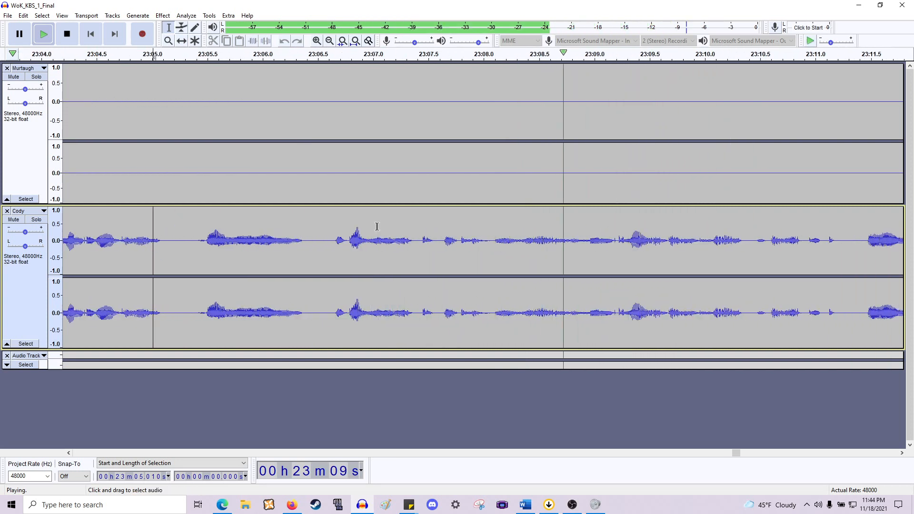
{"action": "key", "text": "space"}
- Delete two short gaps in Cody's line at about 23:05.1–23:05.36 and 23:06.1–23:06.35
{"action": "left_click_drag", "start_coordinate": [162, 238], "coordinate": [190, 183]}
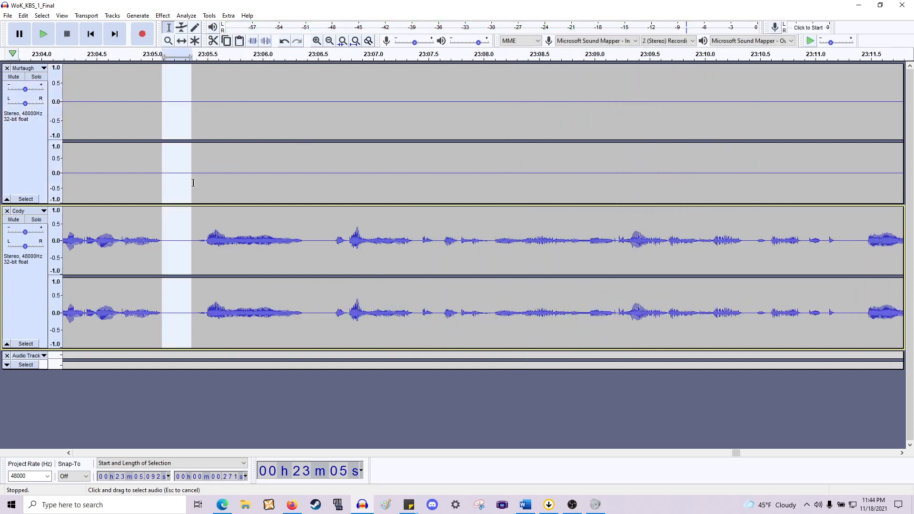
{"action": "key", "text": "Delete"}
{"action": "left_click_drag", "start_coordinate": [276, 268], "coordinate": [300, 186]}
{"action": "key", "text": "Delete"}
- Play back Cody's line from about 23:03.9 to check the edits
{"action": "scroll", "coordinate": [286, 233], "scroll_direction": "left", "scroll_amount": 10}
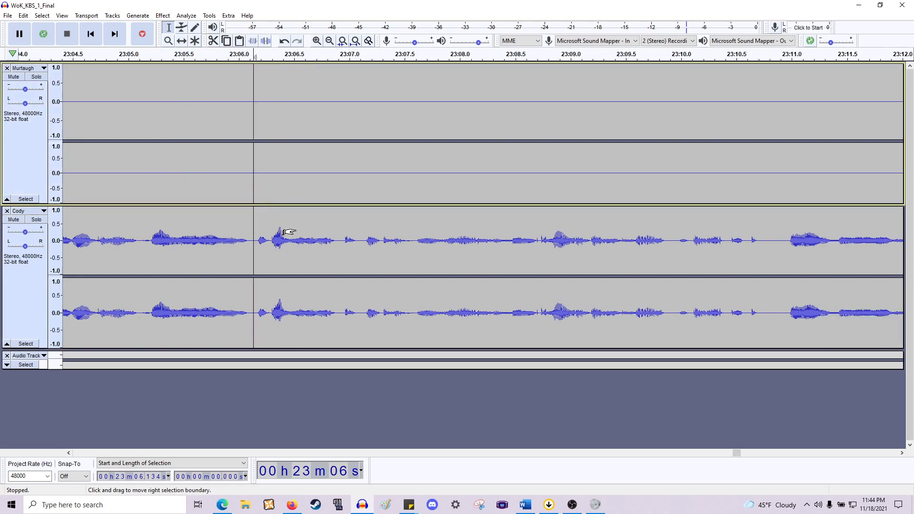
{"action": "left_click", "coordinate": [270, 240]}
{"action": "key", "text": "space"}
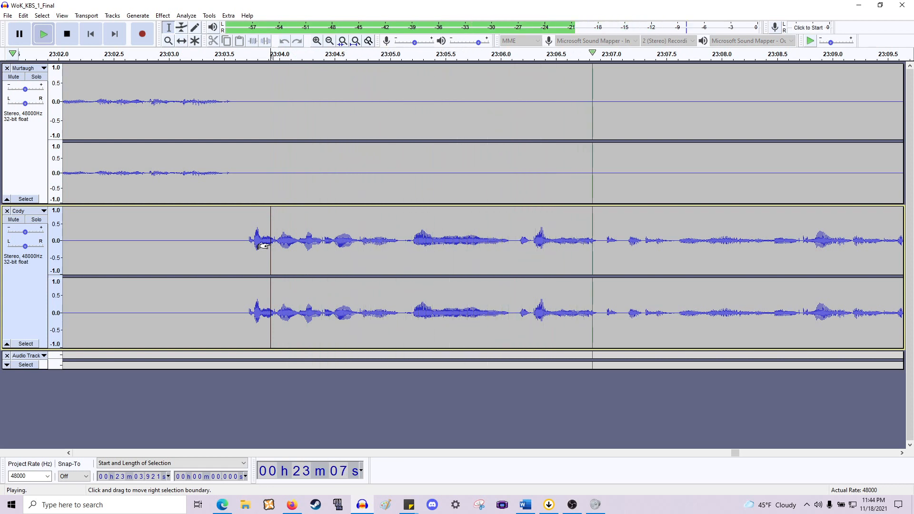
{"action": "scroll", "coordinate": [266, 244], "scroll_direction": "right", "scroll_amount": 10}
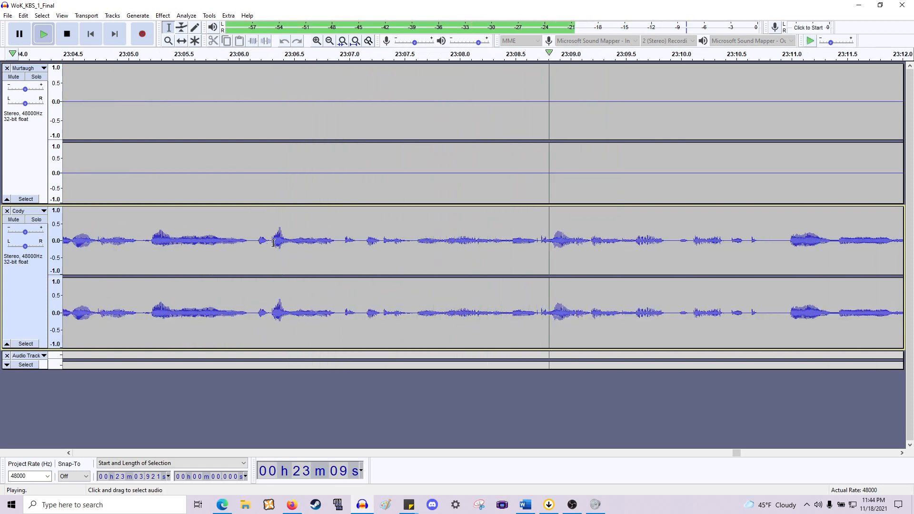
{"action": "scroll", "coordinate": [261, 242], "scroll_direction": "right", "scroll_amount": 10}
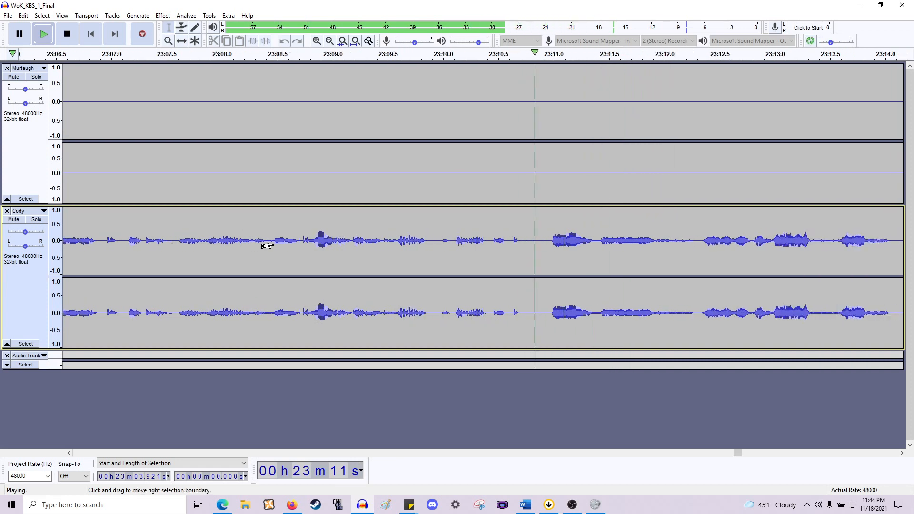
{"action": "scroll", "coordinate": [266, 246], "scroll_direction": "down", "scroll_amount": 1}
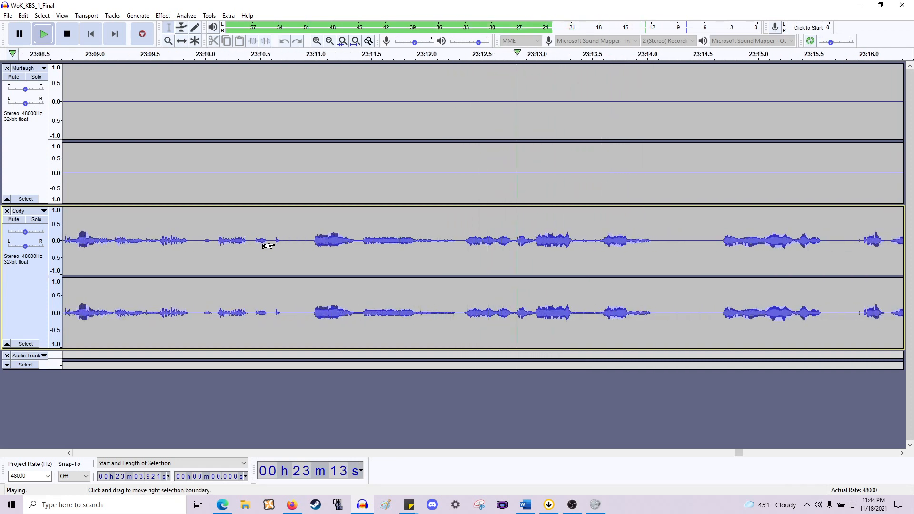
{"action": "scroll", "coordinate": [267, 246], "scroll_direction": "right", "scroll_amount": 4}
{"action": "scroll", "coordinate": [264, 242], "scroll_direction": "right", "scroll_amount": 2}
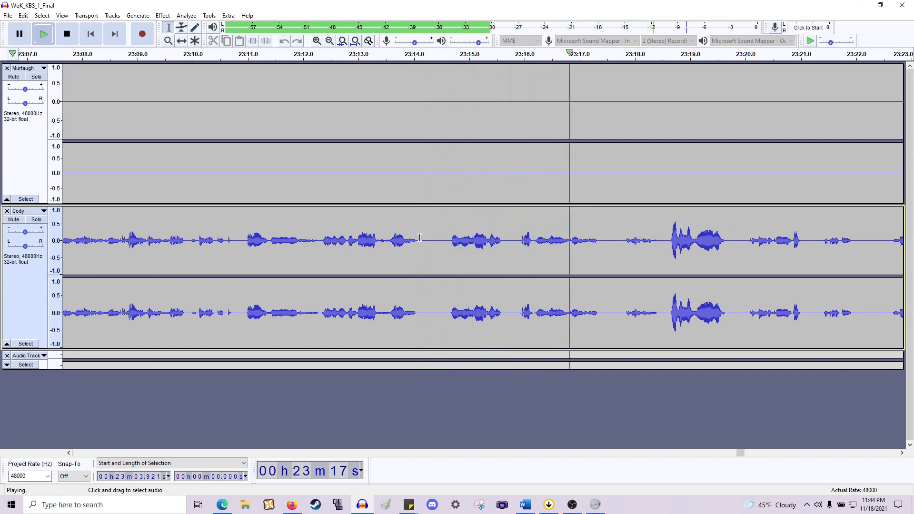
{"action": "key", "text": "space"}
- Delete the pauses at about 23:14.1–23:14.6 and 23:15.09–23:15.42 in Cody's track
{"action": "left_click_drag", "start_coordinate": [420, 190], "coordinate": [446, 190]}
{"action": "key", "text": "Delete"}
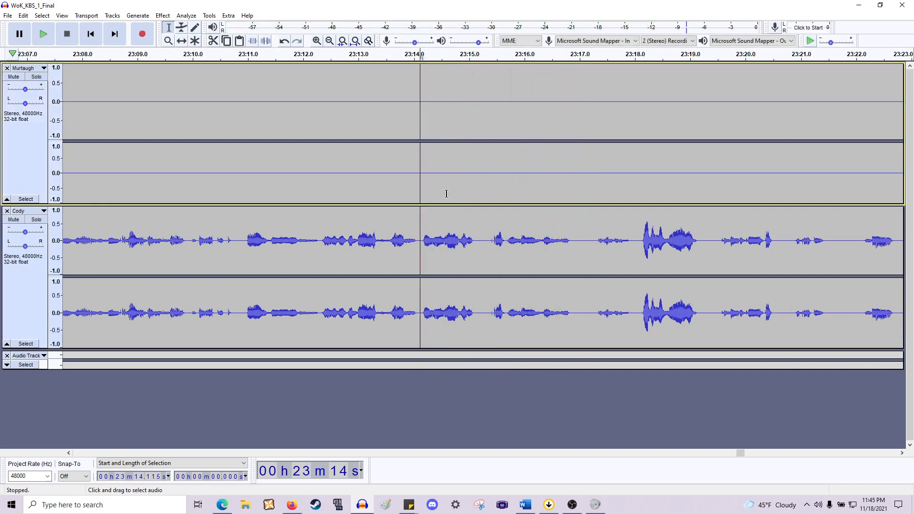
{"action": "scroll", "coordinate": [436, 238], "scroll_direction": "up", "scroll_amount": 2, "text": "ctrl"}
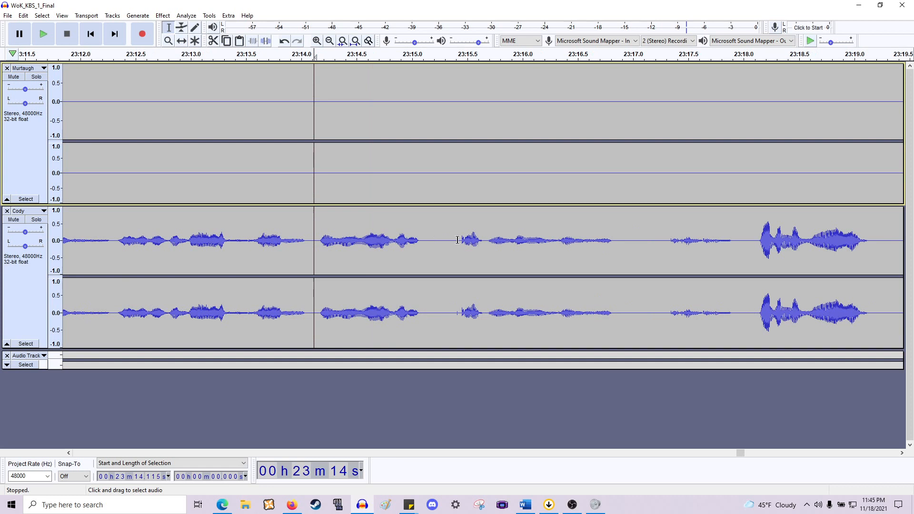
{"action": "left_click_drag", "start_coordinate": [458, 240], "coordinate": [421, 185]}
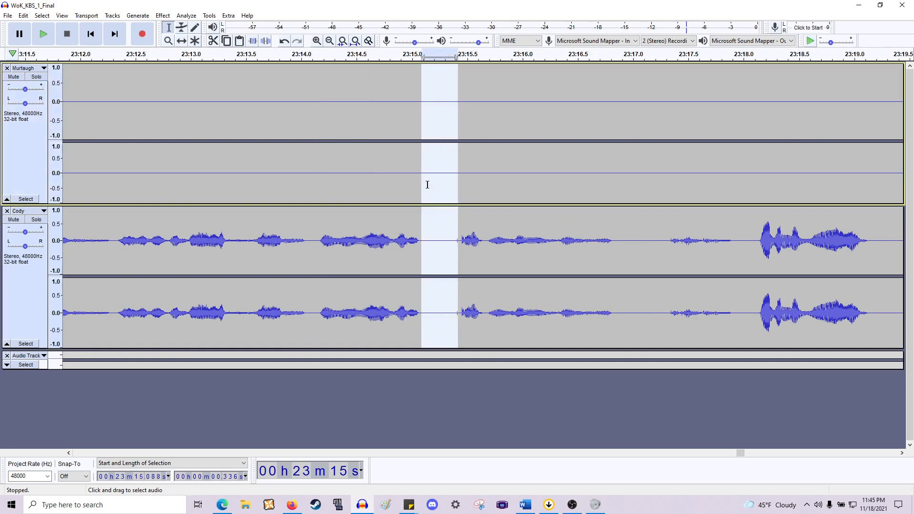
{"action": "key", "text": "Delete"}
- Delete the pauses at about 23:16.5–23:17.0 and 23:17.1–23:17.4 in Cody's track
{"action": "scroll", "coordinate": [460, 212], "scroll_direction": "right", "scroll_amount": 3}
{"action": "left_click_drag", "start_coordinate": [435, 237], "coordinate": [484, 156]}
{"action": "key", "text": "Delete"}
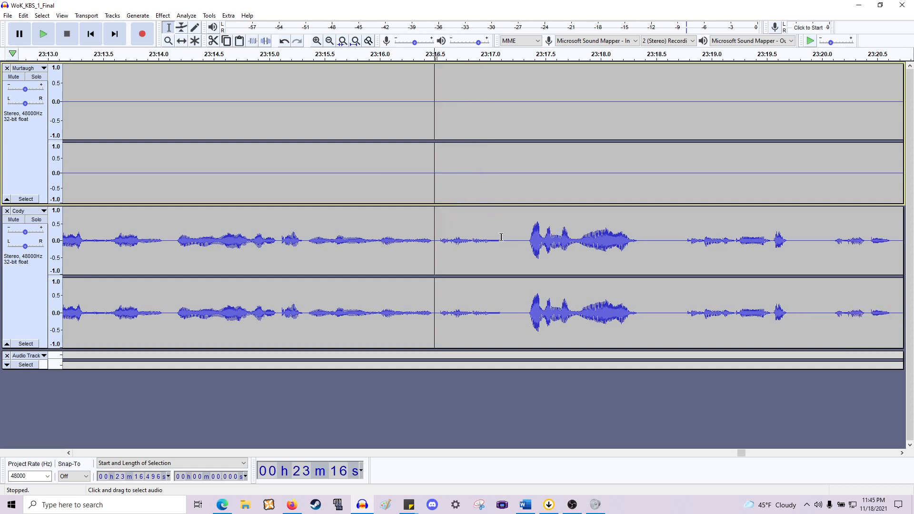
{"action": "left_click_drag", "start_coordinate": [501, 237], "coordinate": [528, 189]}
{"action": "key", "text": "Delete"}
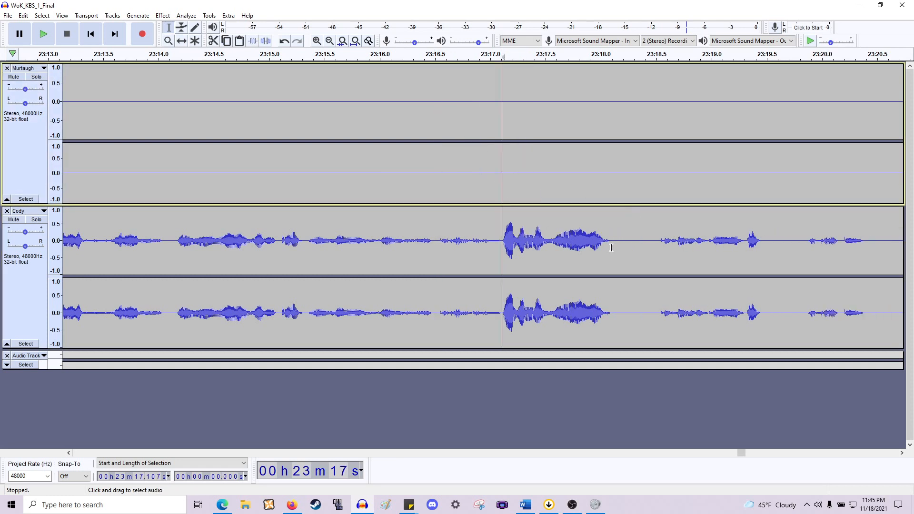
- Delete the pause at about 23:18.1–23:18.6 and two more pauses further along Cody's line
{"action": "left_click_drag", "start_coordinate": [613, 245], "coordinate": [661, 193]}
{"action": "key", "text": "Delete"}
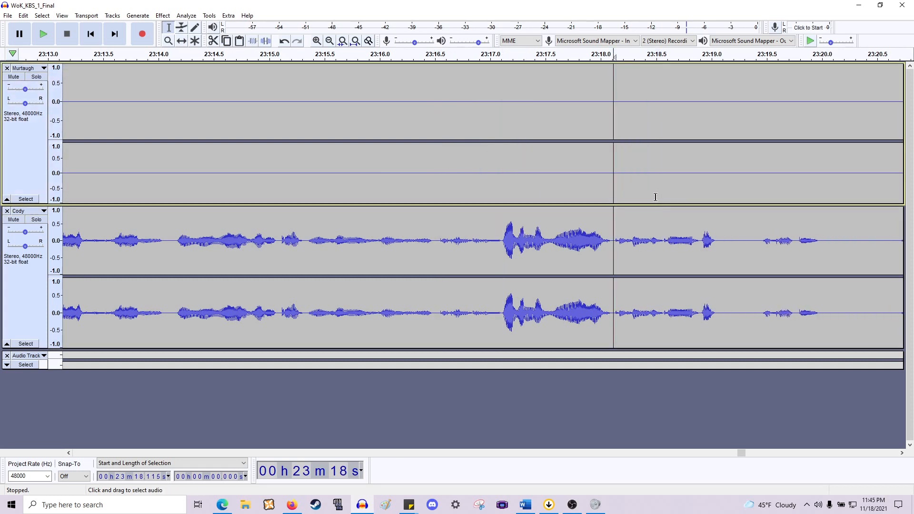
{"action": "scroll", "coordinate": [642, 198], "scroll_direction": "right", "scroll_amount": 5}
{"action": "left_click_drag", "start_coordinate": [410, 252], "coordinate": [451, 181]}
{"action": "key", "text": "Delete"}
{"action": "left_click_drag", "start_coordinate": [475, 251], "coordinate": [543, 173]}
{"action": "left_click_drag", "start_coordinate": [541, 243], "coordinate": [582, 175]}
{"action": "key", "text": "Delete"}
- Play back Cody's line from about 23:08 to review the earlier pause cuts
{"action": "scroll", "coordinate": [493, 181], "scroll_direction": "left", "scroll_amount": 10}
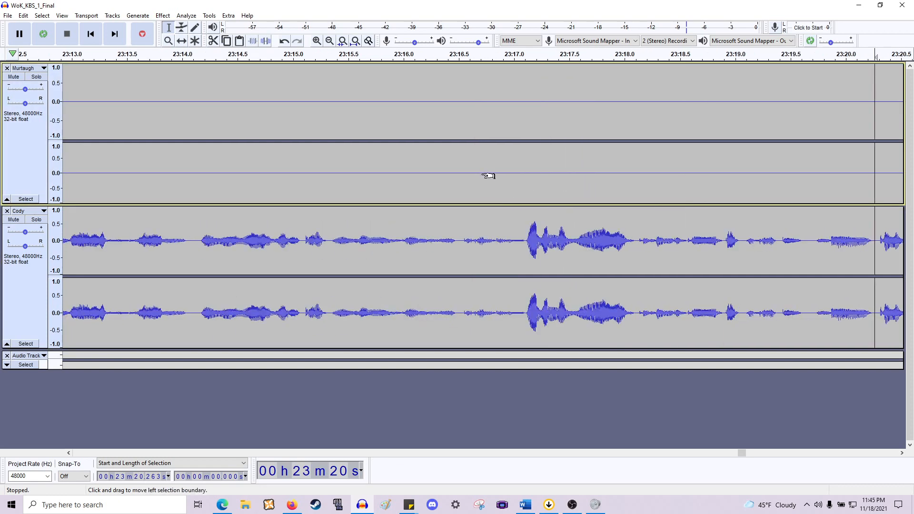
{"action": "scroll", "coordinate": [514, 227], "scroll_direction": "down", "scroll_amount": 1}
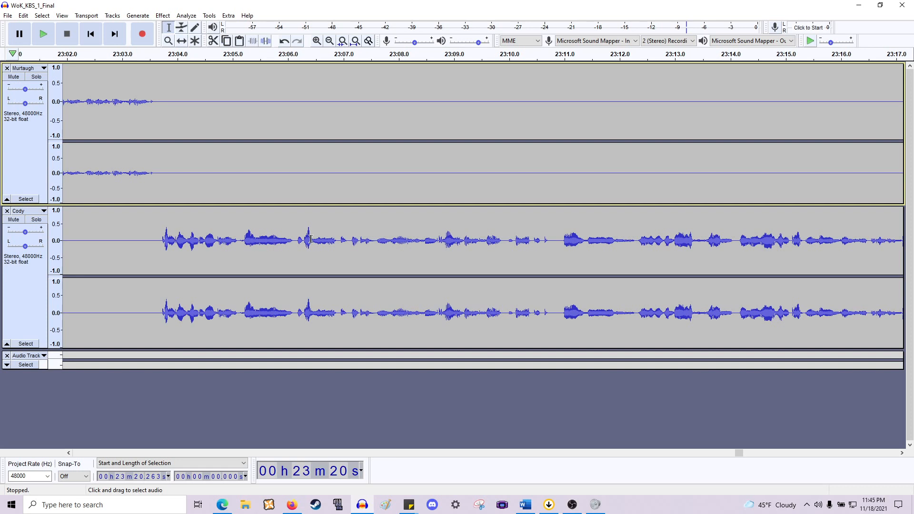
{"action": "left_click", "coordinate": [408, 241]}
{"action": "key", "text": "space"}
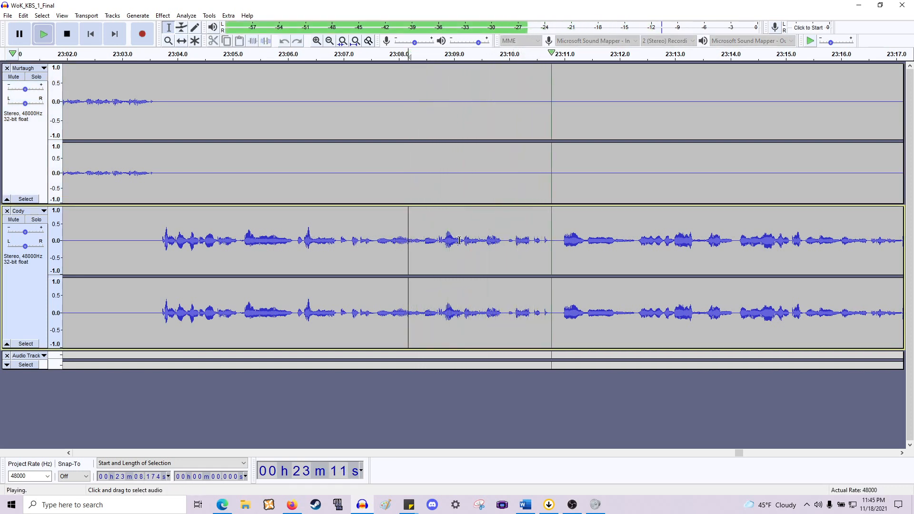
{"action": "scroll", "coordinate": [450, 241], "scroll_direction": "right", "scroll_amount": 5}
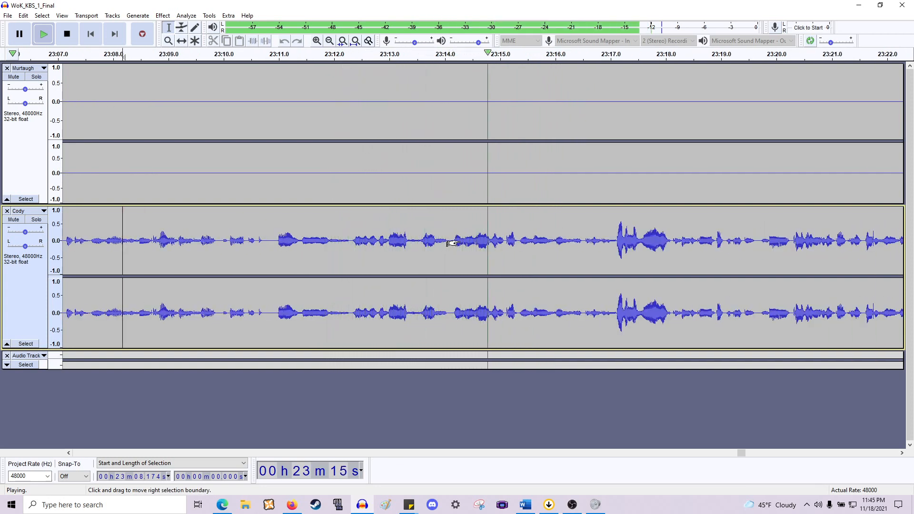
{"action": "scroll", "coordinate": [452, 243], "scroll_direction": "right", "scroll_amount": 1}
{"action": "scroll", "coordinate": [451, 243], "scroll_direction": "right", "scroll_amount": 2}
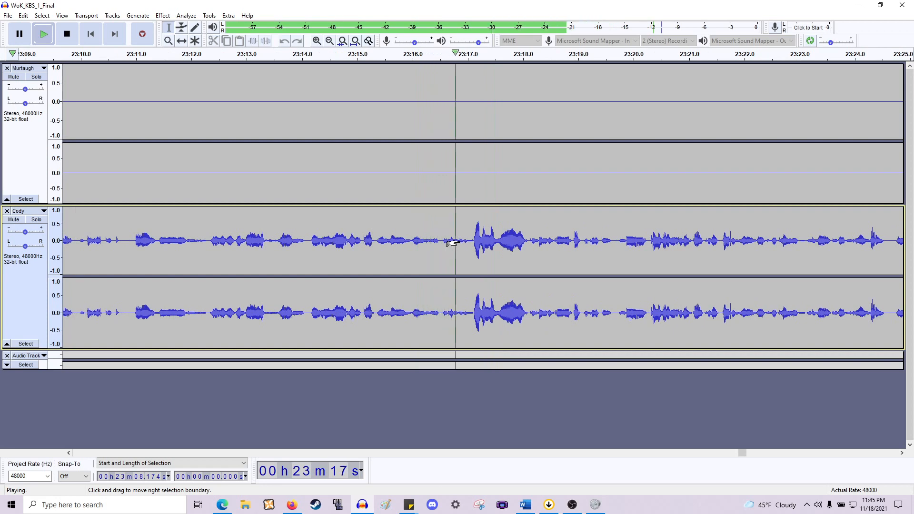
{"action": "key", "text": "space"}
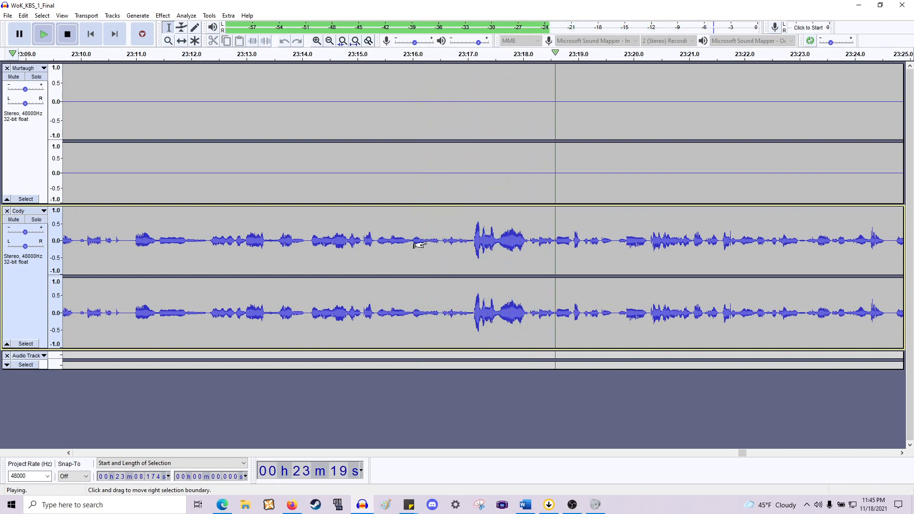
{"action": "key", "text": "space"}
{"action": "left_click", "coordinate": [422, 244]}
{"action": "key", "text": "space"}
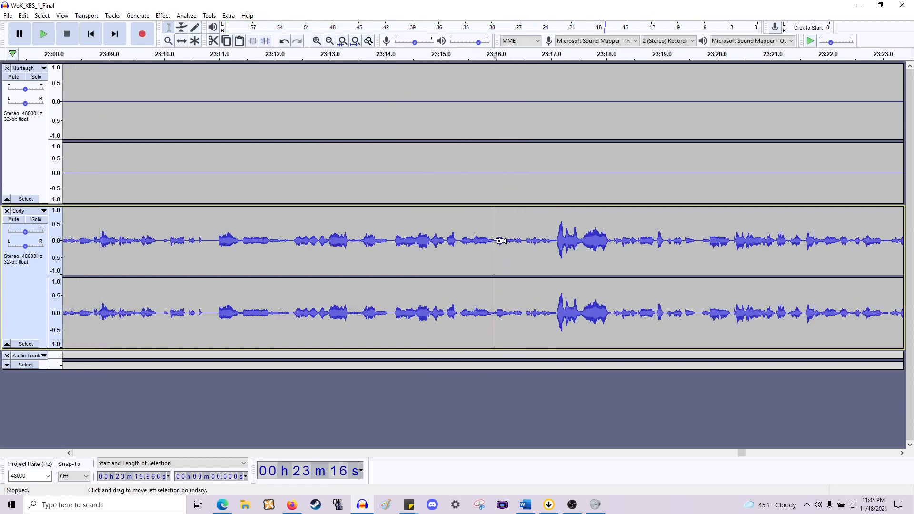
{"action": "key", "text": "space"}
{"action": "key", "text": "space"}
{"action": "scroll", "coordinate": [519, 243], "scroll_direction": "up", "scroll_amount": 2, "text": "ctrl"}
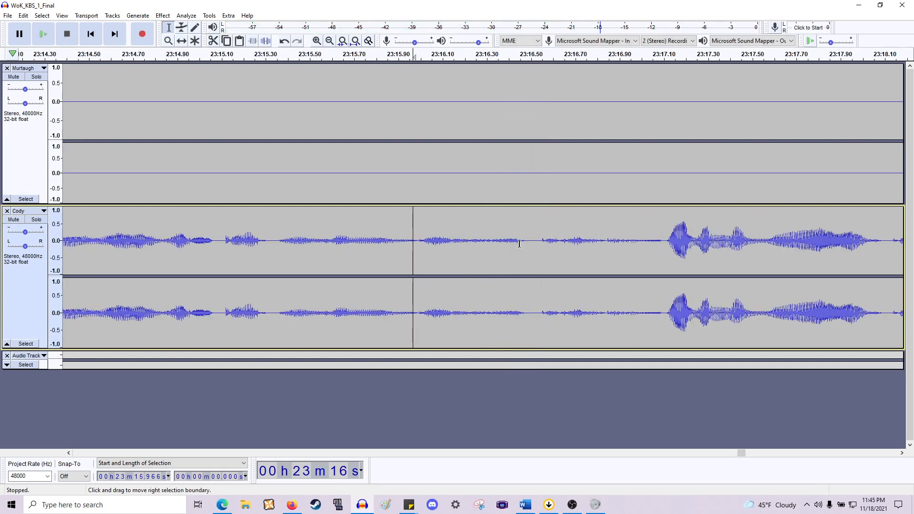
- Apply a fade-out to a short stretch at about 23:16.26–23:16.32 in Cody's track
{"action": "left_click_drag", "start_coordinate": [525, 244], "coordinate": [489, 253]}
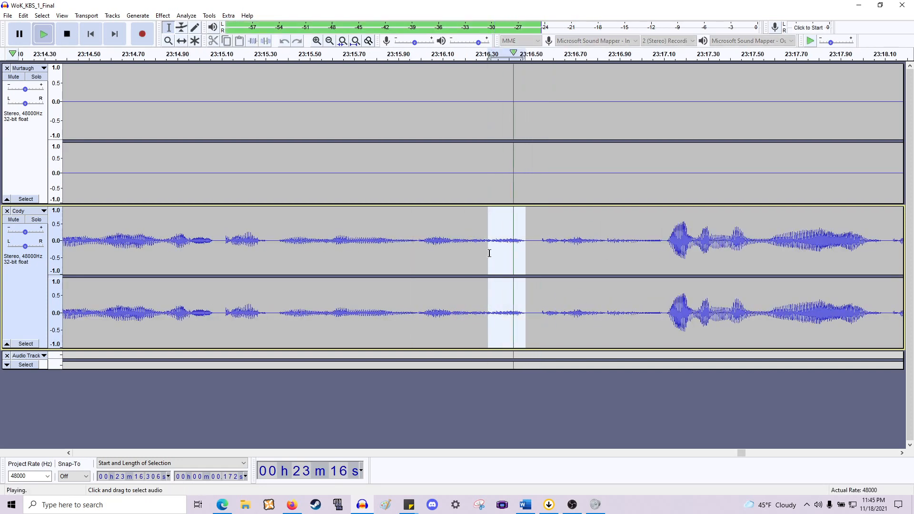
{"action": "left_click", "coordinate": [489, 265]}
{"action": "scroll", "coordinate": [493, 264], "scroll_direction": "up", "scroll_amount": 1, "text": "ctrl"}
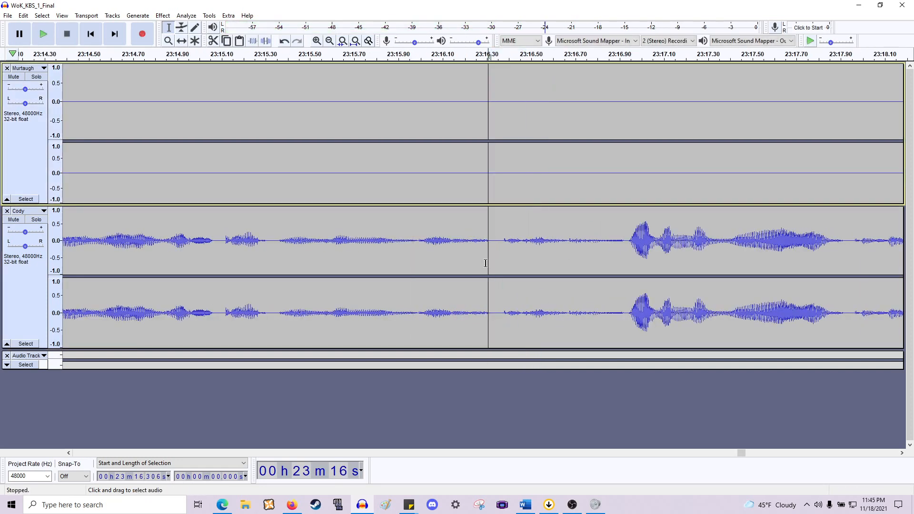
{"action": "left_click_drag", "start_coordinate": [496, 258], "coordinate": [470, 259]}
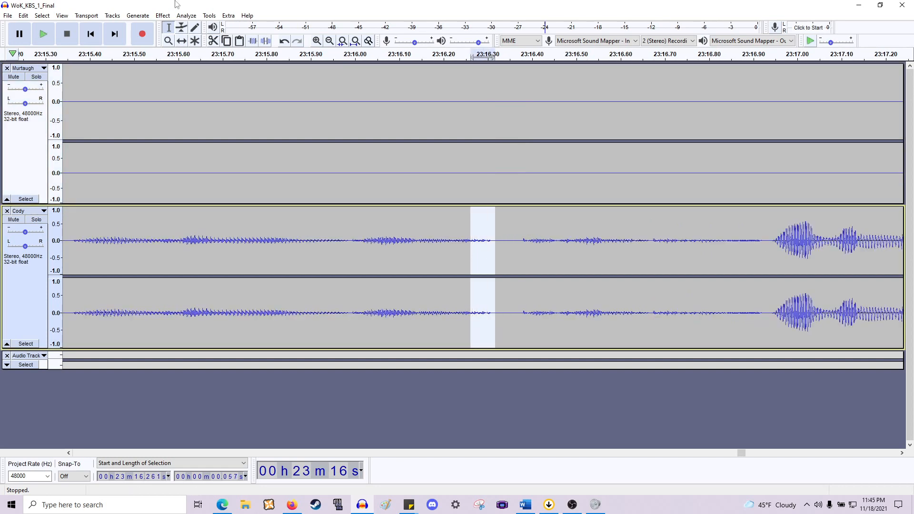
{"action": "left_click", "coordinate": [162, 16]}
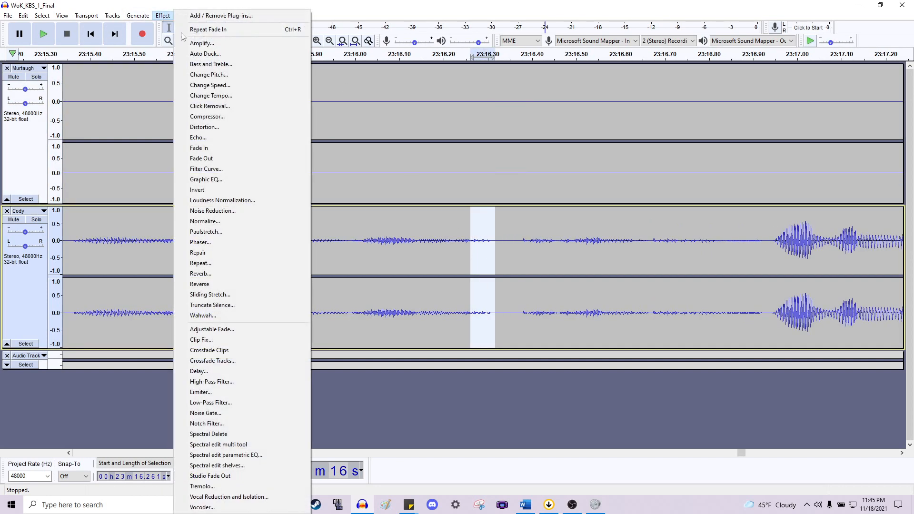
{"action": "left_click", "coordinate": [228, 159]}
- Play back Cody's line from about 23:15.2 to check the fade
{"action": "scroll", "coordinate": [230, 165], "scroll_direction": "down", "scroll_amount": 2, "text": "ctrl"}
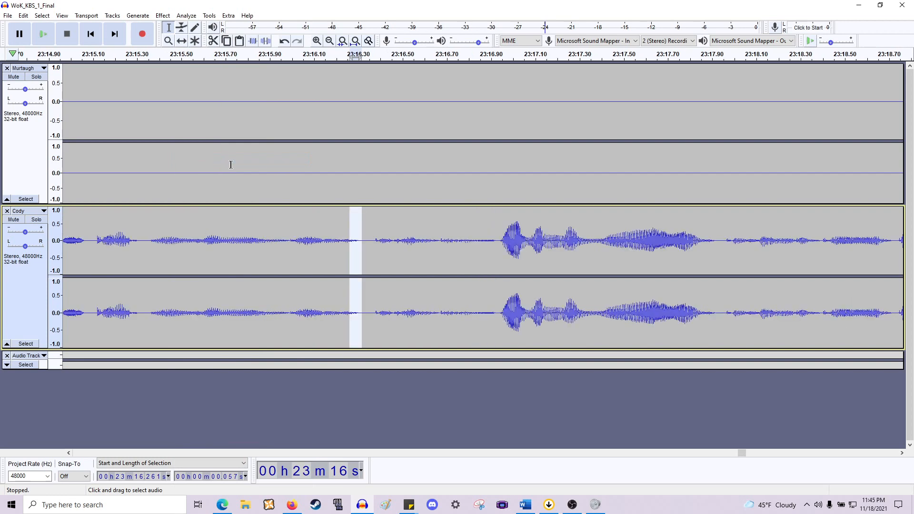
{"action": "scroll", "coordinate": [232, 167], "scroll_direction": "left", "scroll_amount": 10}
{"action": "left_click", "coordinate": [411, 231]}
{"action": "key", "text": "space"}
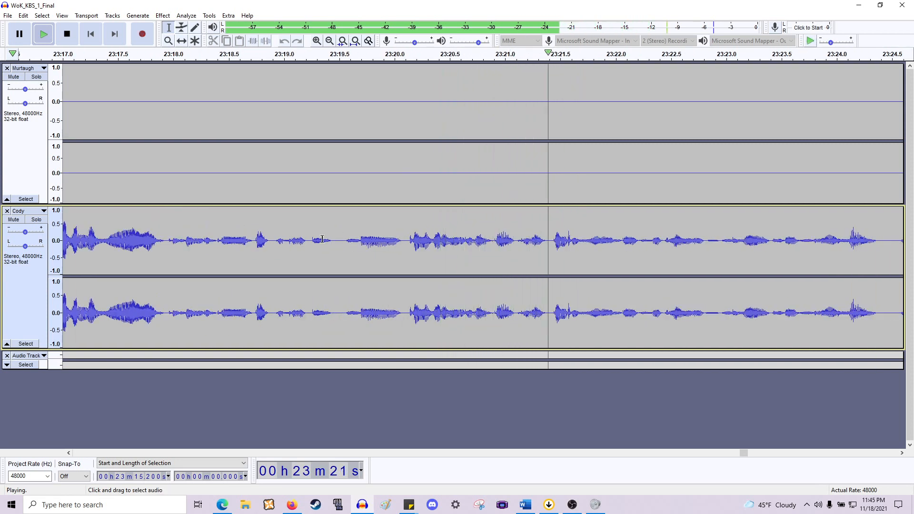
{"action": "key", "text": "space"}
{"action": "left_click", "coordinate": [307, 240]}
{"action": "key", "text": "space"}
- Delete the pause at about 23:19.0–23:19.5 in Cody's track
{"action": "key", "text": "space"}
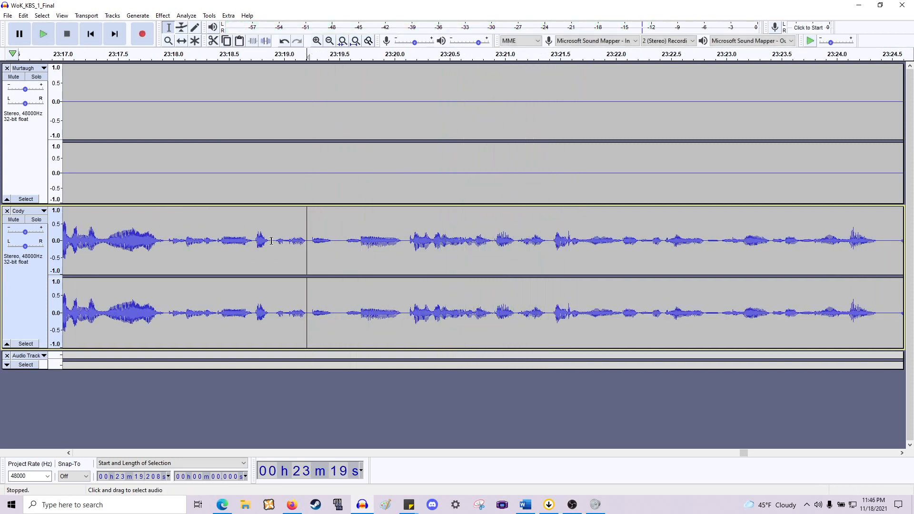
{"action": "left_click", "coordinate": [286, 241]}
{"action": "key", "text": "space"}
{"action": "key", "text": "space"}
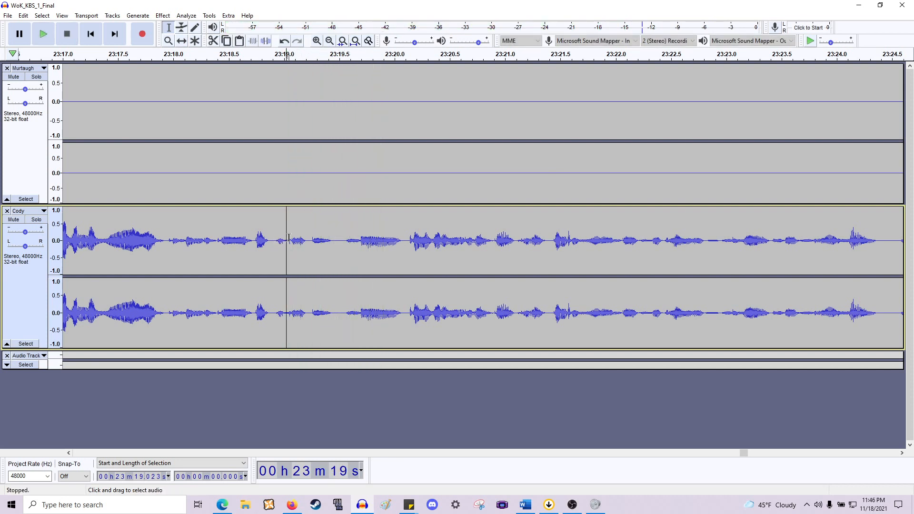
{"action": "left_click_drag", "start_coordinate": [287, 237], "coordinate": [341, 171]}
{"action": "key", "text": "Delete"}
{"action": "key", "text": "space"}
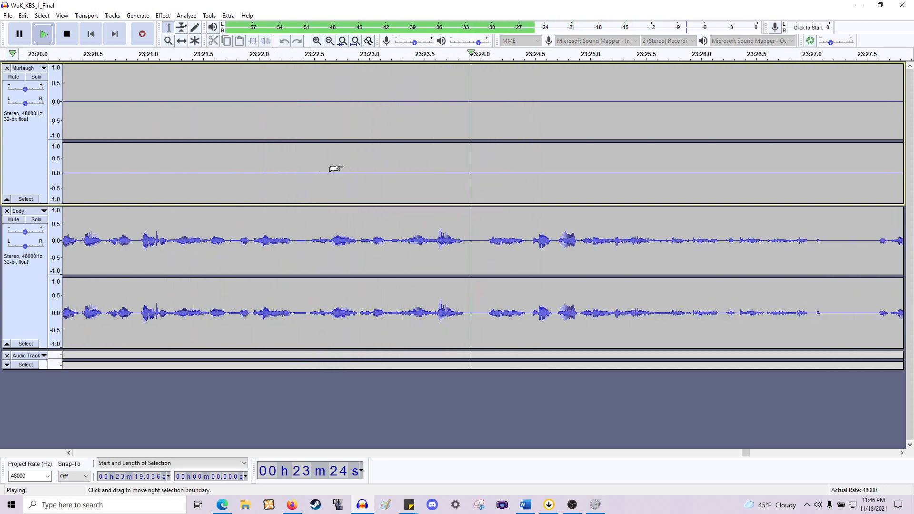
- Delete the pauses at about 23:27.2–23:27.6 and 23:29.1–23:29.5 in Cody's track
{"action": "key", "text": "ctrl+3"}
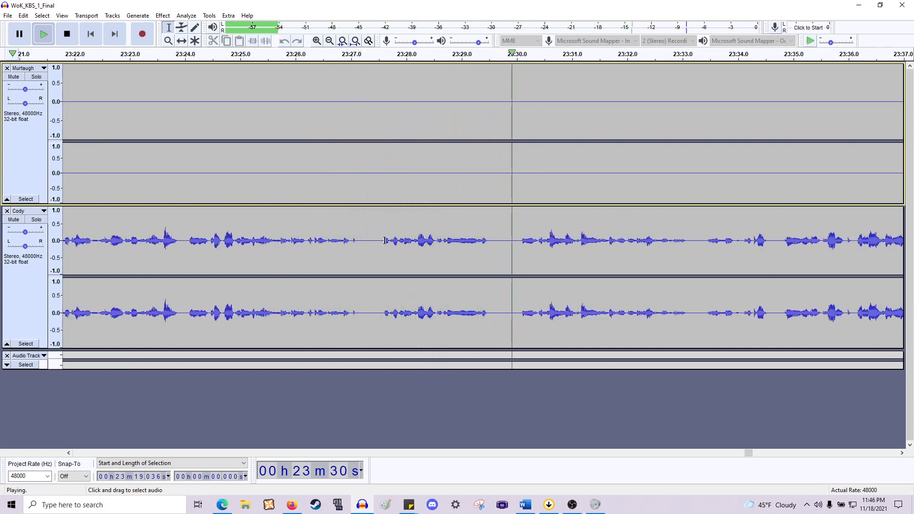
{"action": "key", "text": "space"}
{"action": "left_click_drag", "start_coordinate": [385, 240], "coordinate": [361, 171]}
{"action": "key", "text": "Delete"}
{"action": "left_click_drag", "start_coordinate": [467, 247], "coordinate": [491, 198]}
{"action": "key", "text": "Delete"}
{"action": "left_click", "coordinate": [363, 233]}
{"action": "key", "text": "space"}
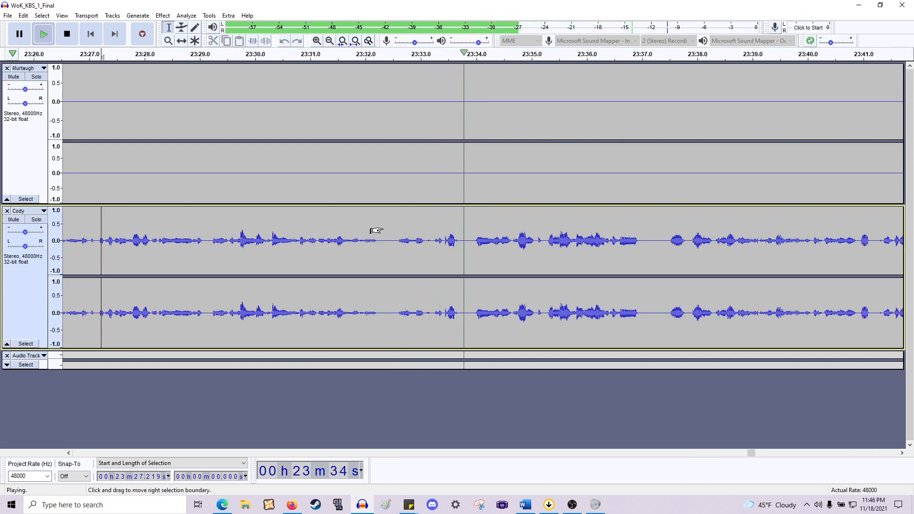
- Delete the pause at about 23:32.2–23:33.2 in Cody's track
{"action": "left_click", "coordinate": [431, 239]}
{"action": "key", "text": "space"}
{"action": "left_click_drag", "start_coordinate": [432, 240], "coordinate": [378, 200]}
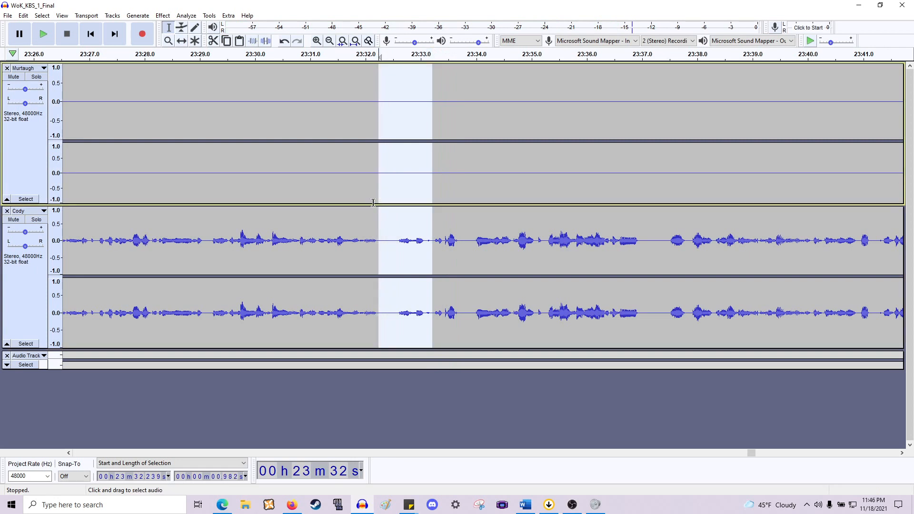
{"action": "key", "text": "Delete"}
{"action": "key", "text": "space"}
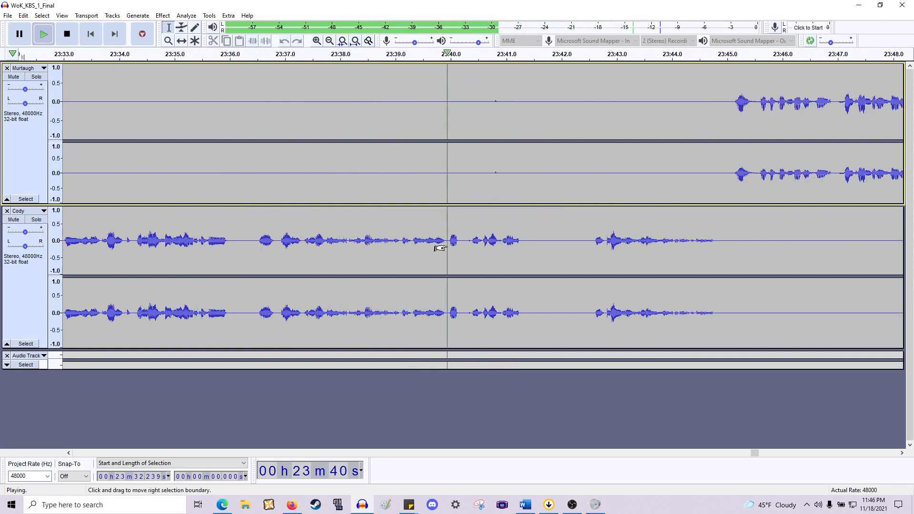
- Delete the gap at about 23:38.25–23:40.37 across both speakers' tracks
{"action": "key", "text": "space"}
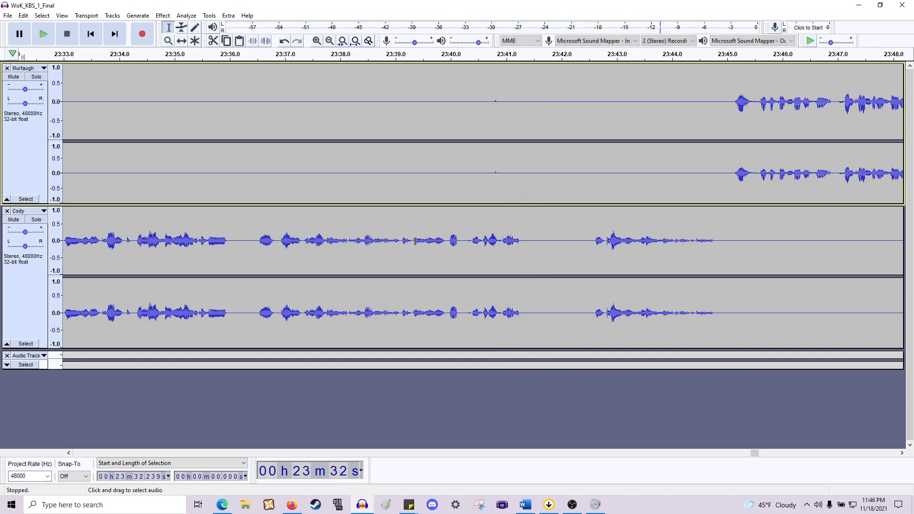
{"action": "left_click", "coordinate": [412, 241]}
{"action": "key", "text": "space"}
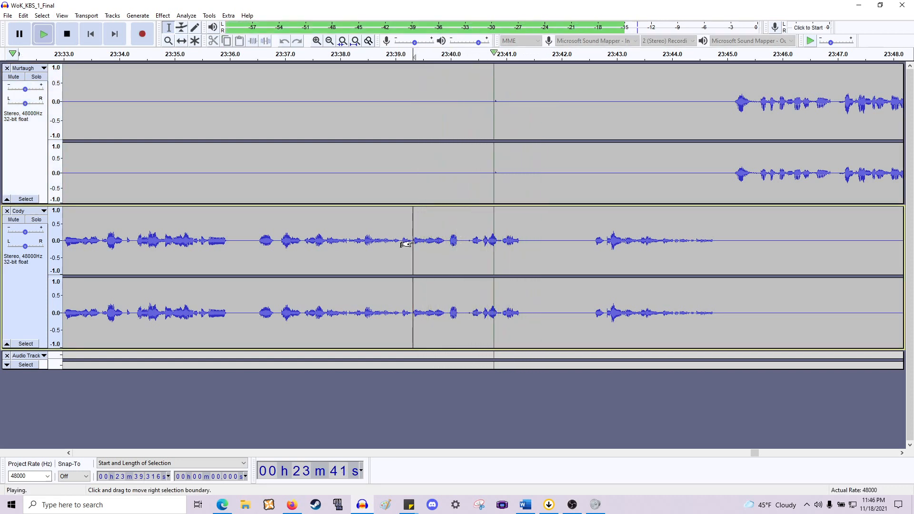
{"action": "key", "text": "space"}
{"action": "left_click_drag", "start_coordinate": [413, 210], "coordinate": [354, 175]}
{"action": "key", "text": "Delete"}
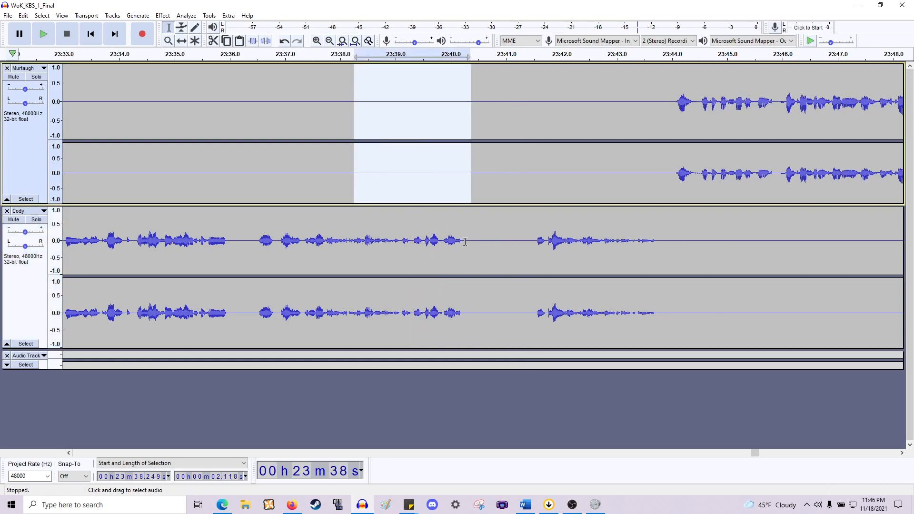
- Delete the gap at about 23:40.3–23:41.5 across both tracks and play back the result
{"action": "left_click_drag", "start_coordinate": [466, 242], "coordinate": [532, 192]}
{"action": "key", "text": "Delete"}
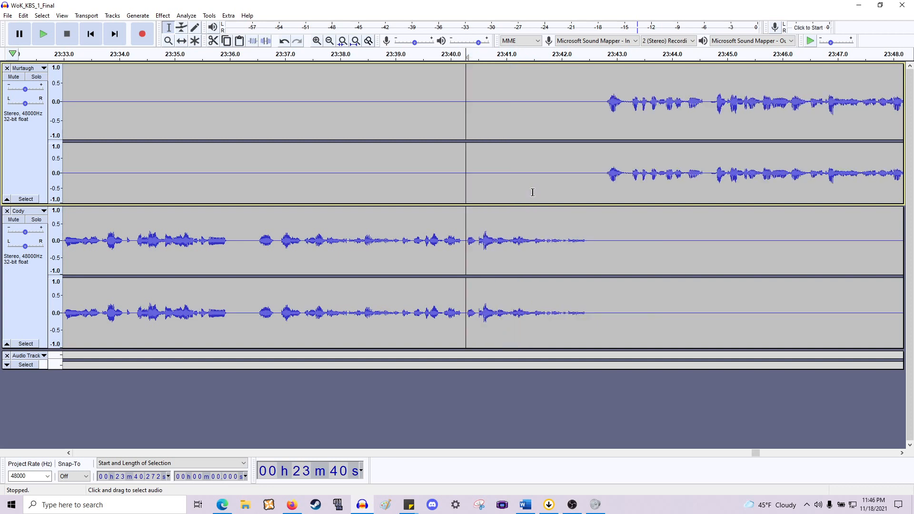
{"action": "left_click_drag", "start_coordinate": [254, 234], "coordinate": [238, 183]}
{"action": "left_click", "coordinate": [238, 182]}
{"action": "key", "text": "space"}
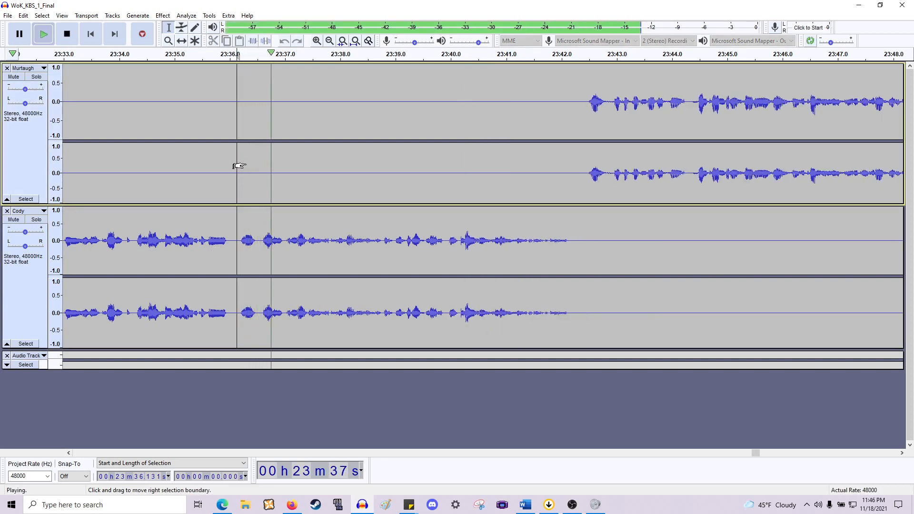
{"action": "scroll", "coordinate": [238, 165], "scroll_direction": "right", "scroll_amount": 4}
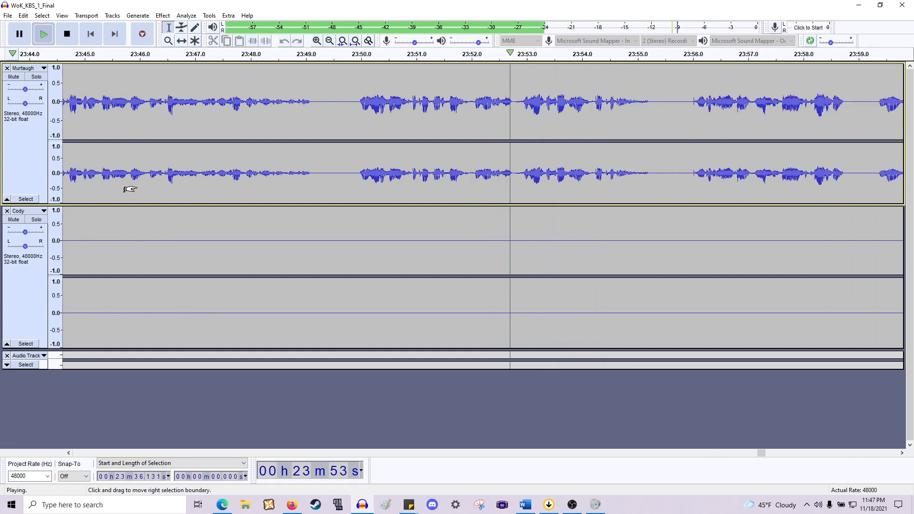
{"action": "key", "text": "space"}
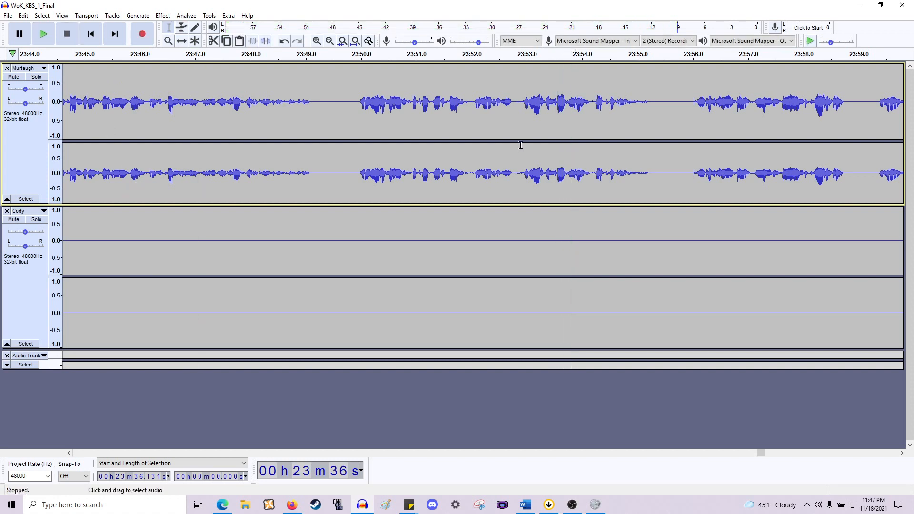
- Delete the pause at about 23:52.0–23:52.8 in Murtaugh's line across both tracks
{"action": "left_click", "coordinate": [472, 176]}
{"action": "key", "text": "space"}
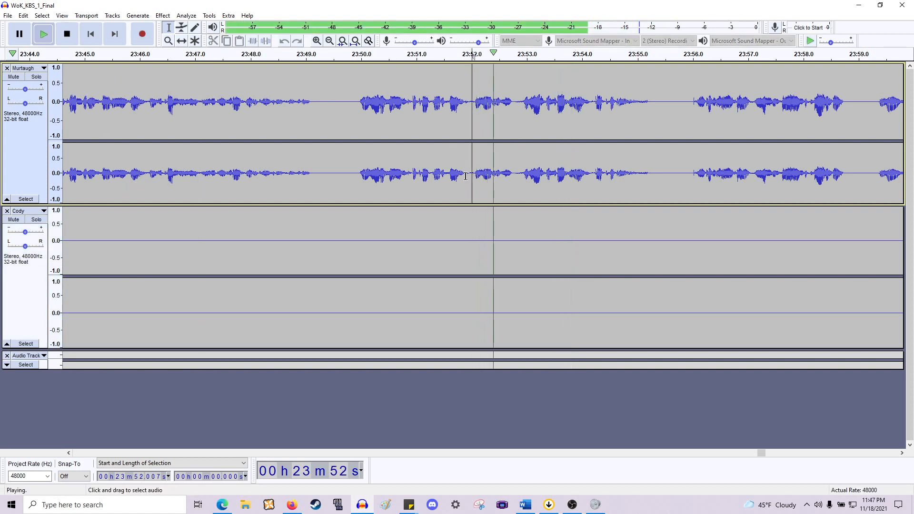
{"action": "key", "text": "space"}
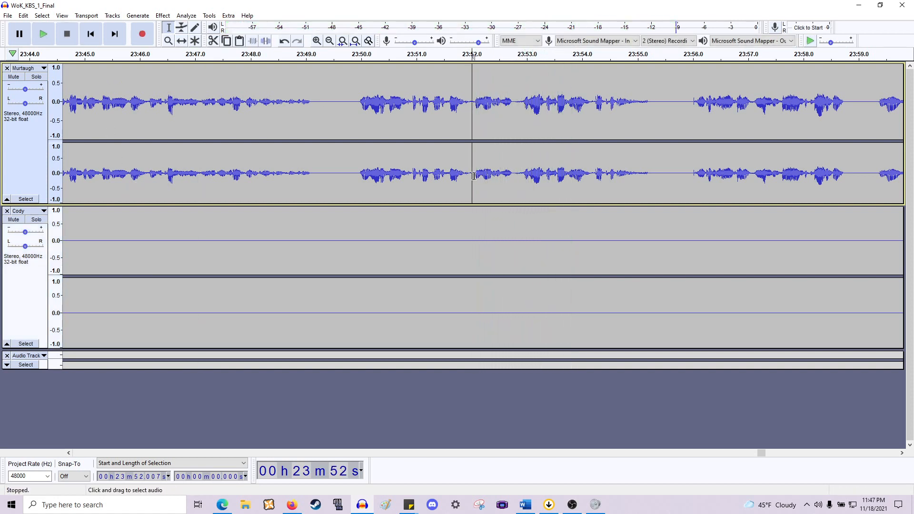
{"action": "left_click_drag", "start_coordinate": [465, 180], "coordinate": [516, 281]}
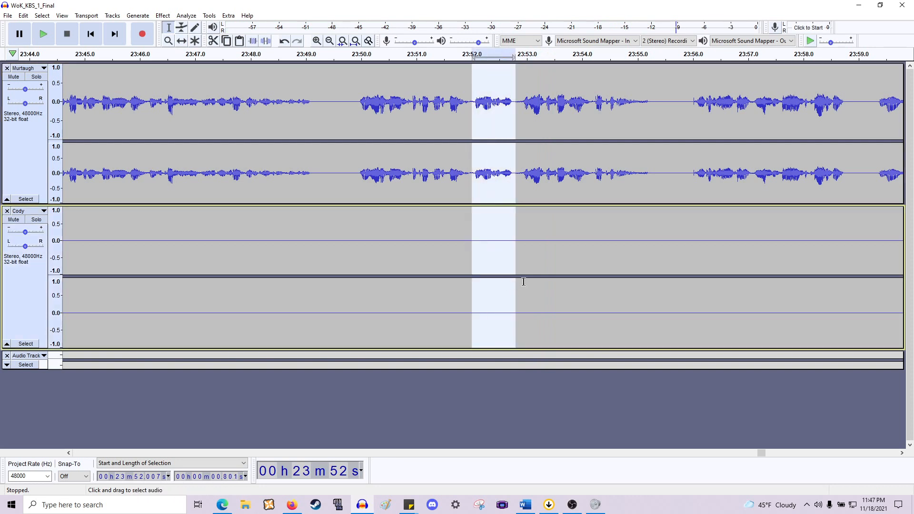
{"action": "key", "text": "Delete"}
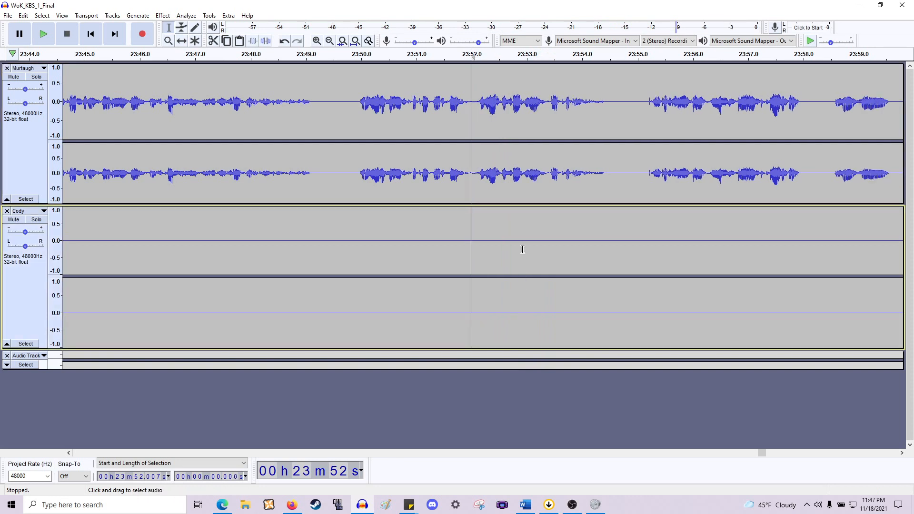
{"action": "key", "text": "space"}
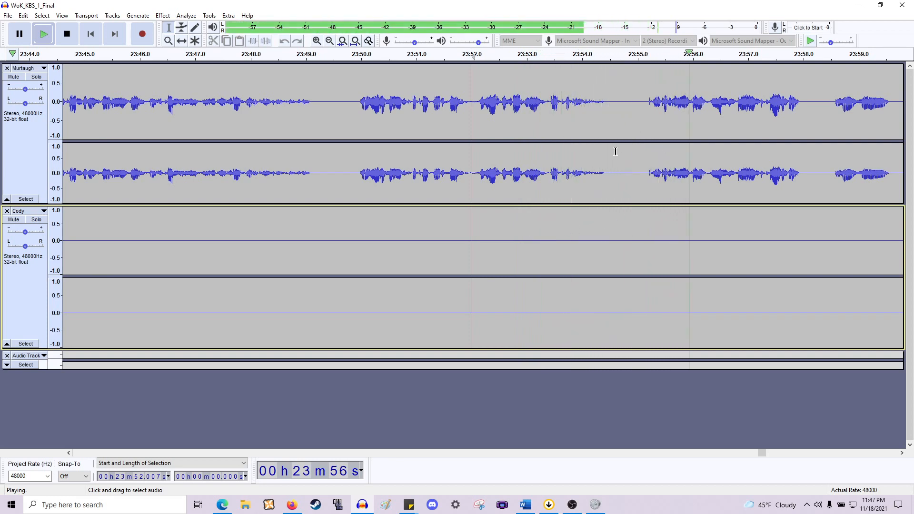
{"action": "key", "text": "space"}
- Apply a fade-out to about 23:53.87–23:54.40 at the end of Murtaugh's phrase
{"action": "left_click_drag", "start_coordinate": [604, 176], "coordinate": [567, 180]}
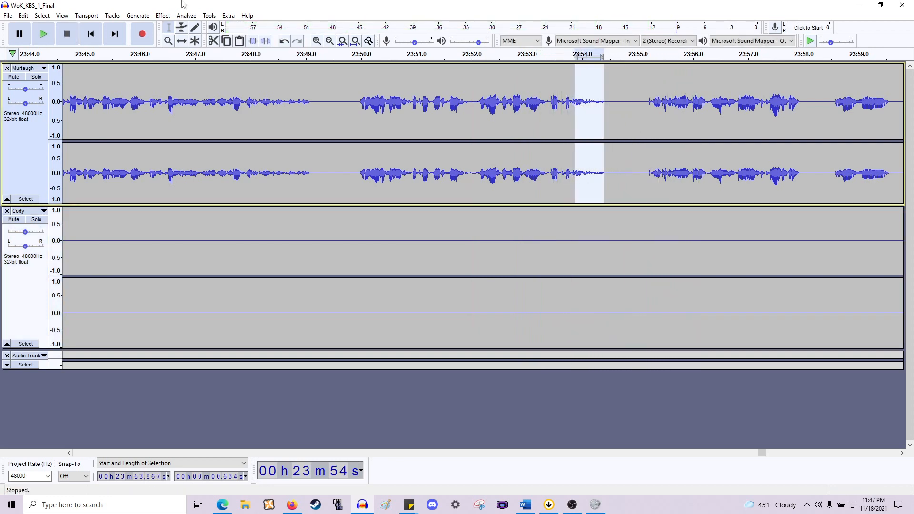
{"action": "left_click", "coordinate": [162, 16]}
{"action": "left_click", "coordinate": [210, 29]}
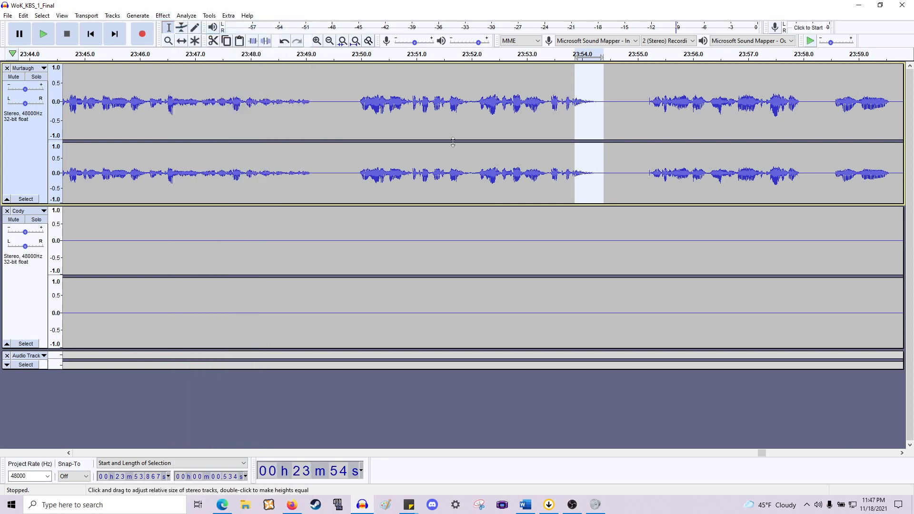
- Delete the silence at about 23:54.2–23:55.3 across both speakers' tracks and play back from the cut
{"action": "key", "text": "space"}
{"action": "left_click", "coordinate": [509, 125]}
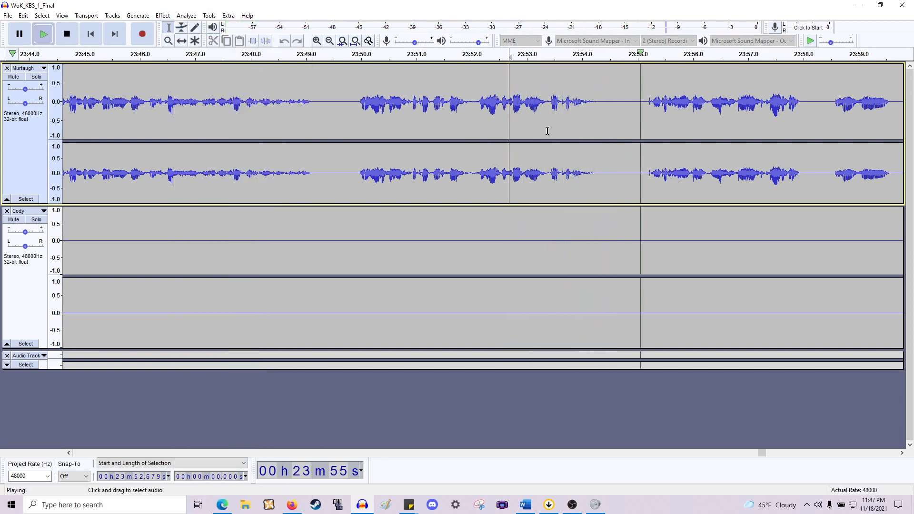
{"action": "scroll", "coordinate": [552, 132], "scroll_direction": "right", "scroll_amount": 5}
{"action": "key", "text": "space"}
{"action": "scroll", "coordinate": [537, 174], "scroll_direction": "up", "scroll_amount": 1}
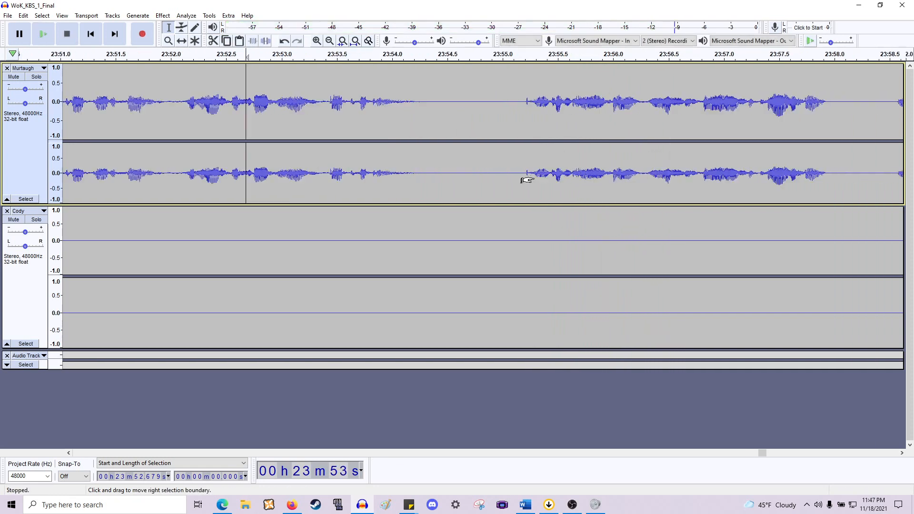
{"action": "scroll", "coordinate": [527, 180], "scroll_direction": "up", "scroll_amount": 1}
{"action": "left_click_drag", "start_coordinate": [527, 180], "coordinate": [294, 257]}
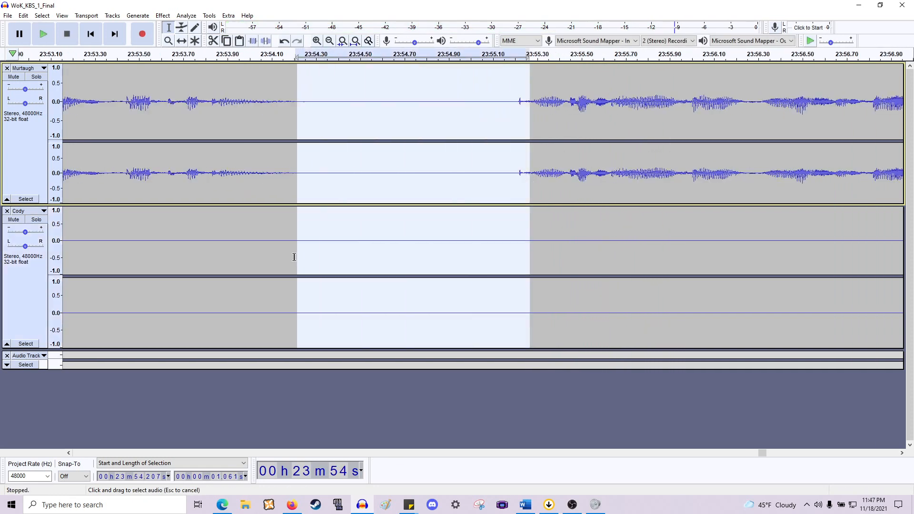
{"action": "key", "text": "Delete"}
{"action": "key", "text": "space"}
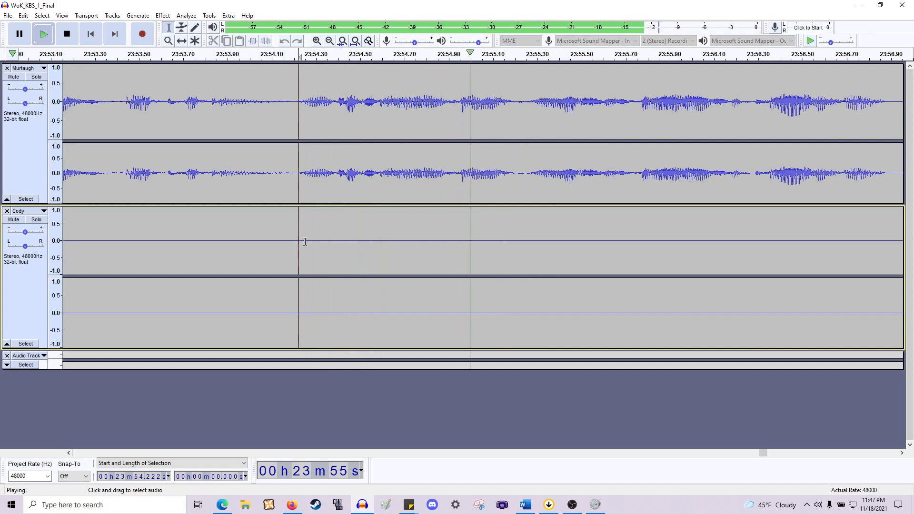
- Delete the pause at about 23:57.96–23:59.06 across both tracks
{"action": "scroll", "coordinate": [305, 242], "scroll_direction": "down", "scroll_amount": 2}
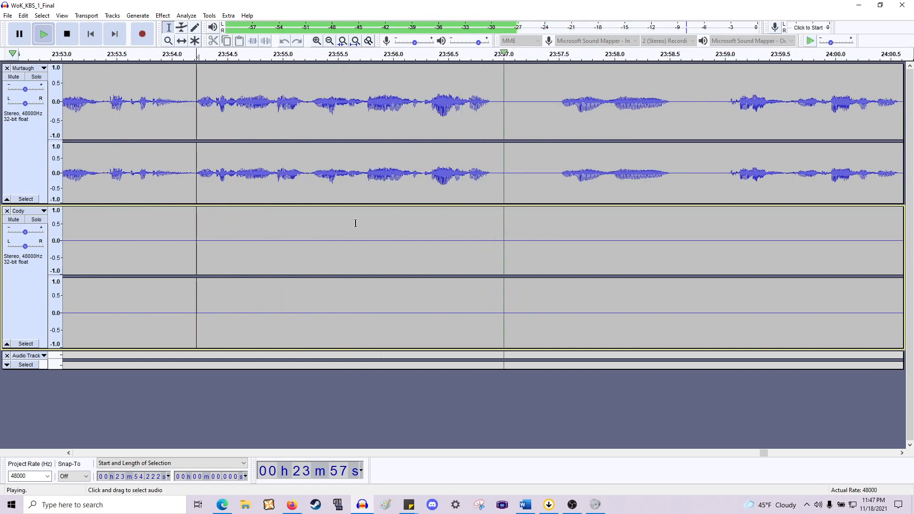
{"action": "scroll", "coordinate": [356, 223], "scroll_direction": "down", "scroll_amount": 2}
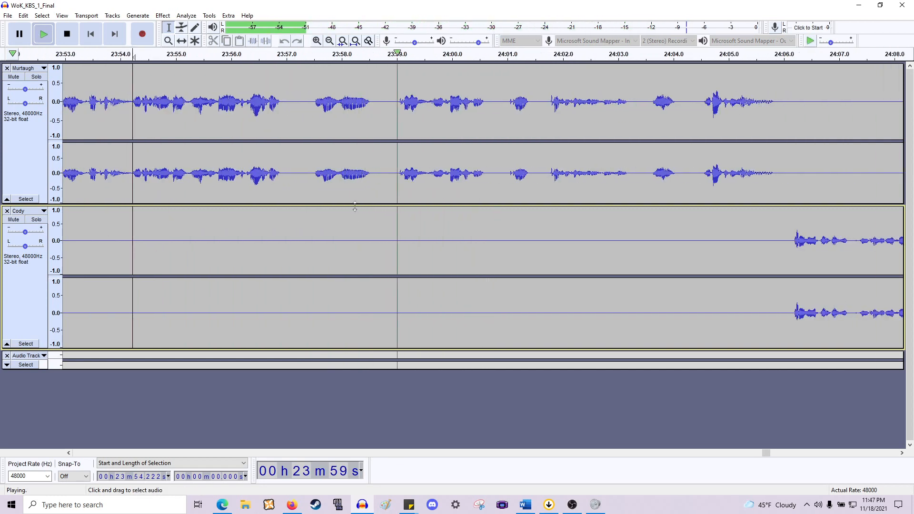
{"action": "key", "text": "space"}
{"action": "left_click_drag", "start_coordinate": [339, 253], "coordinate": [402, 254]}
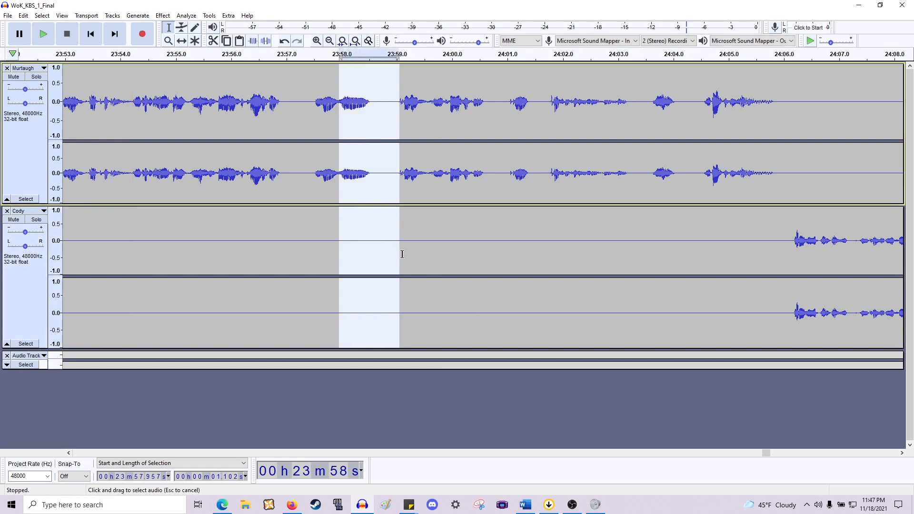
{"action": "key", "text": "Delete"}
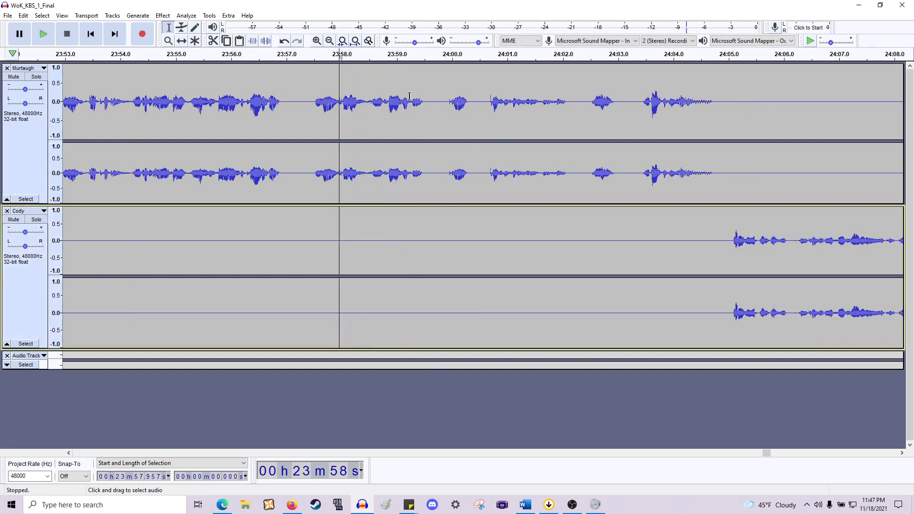
- Delete the short pause at about 23:56.93–23:57.52 across both tracks and play back the result
{"action": "left_click_drag", "start_coordinate": [282, 177], "coordinate": [311, 244]}
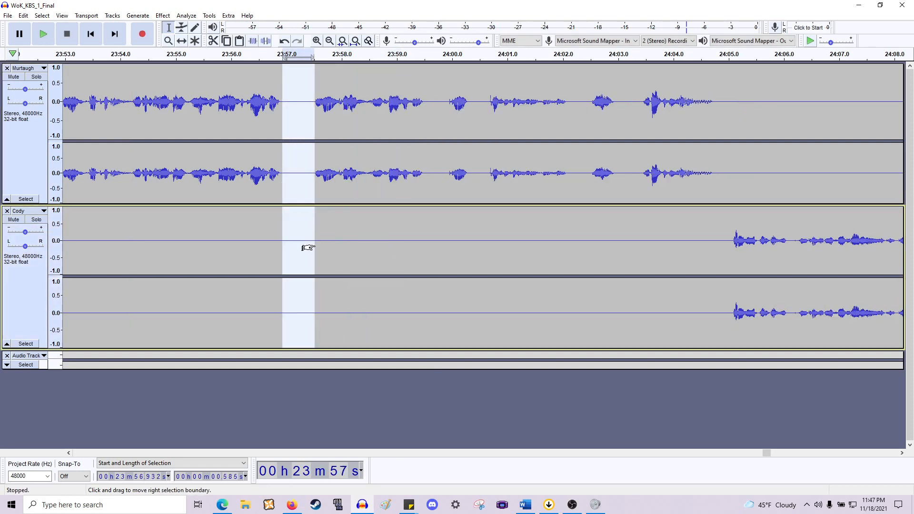
{"action": "key", "text": "Delete"}
{"action": "key", "text": "space"}
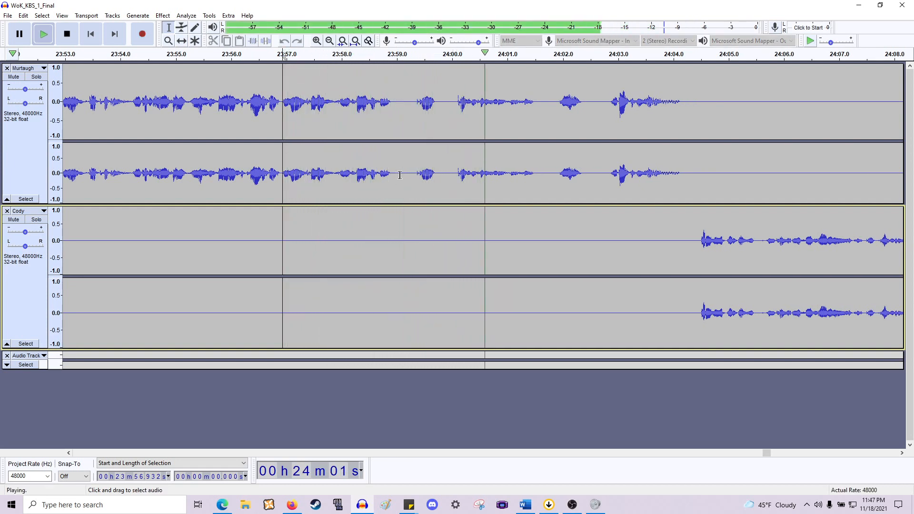
{"action": "key", "text": "space"}
- Delete two short gaps in Murtaugh's line starting at about 23:58.94 across both tracks
{"action": "left_click_drag", "start_coordinate": [394, 182], "coordinate": [417, 232]}
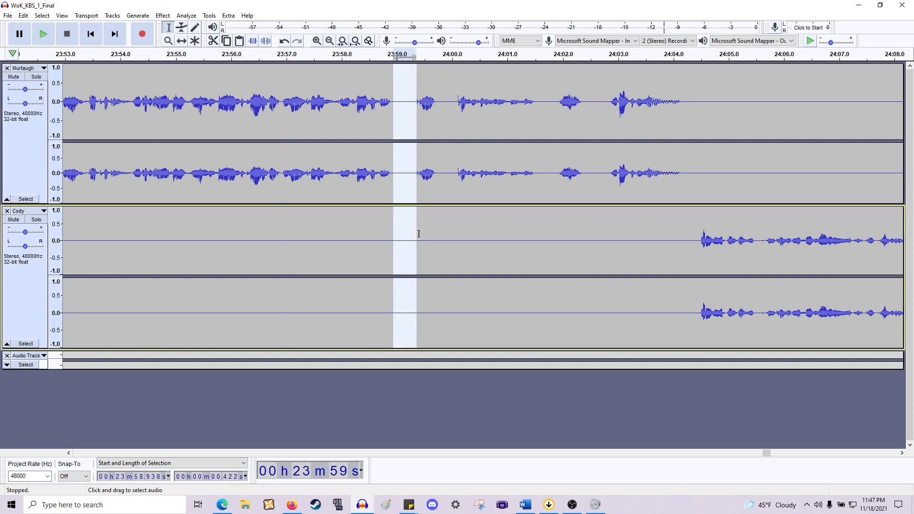
{"action": "key", "text": "Delete"}
{"action": "left_click_drag", "start_coordinate": [417, 178], "coordinate": [430, 230]}
{"action": "key", "text": "Delete"}
- Delete the gaps at about 24:00.89–24:01.19 and 24:01.47–24:01.81 across both tracks and play back the passage
{"action": "left_click_drag", "start_coordinate": [501, 186], "coordinate": [516, 229]}
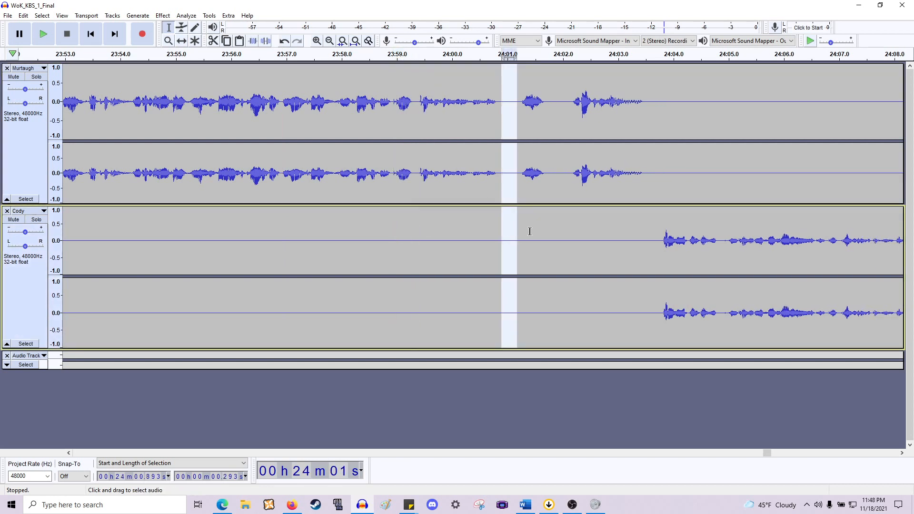
{"action": "key", "text": "Delete"}
{"action": "left_click_drag", "start_coordinate": [533, 180], "coordinate": [555, 229]}
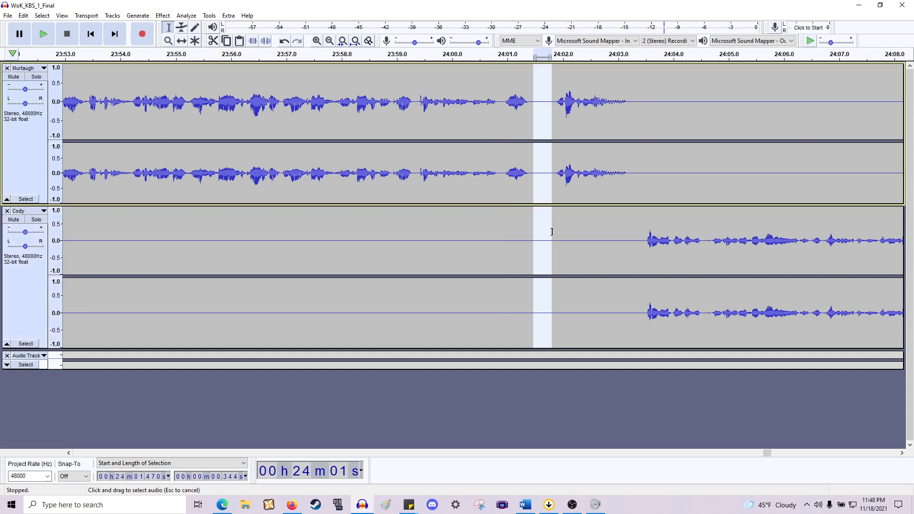
{"action": "key", "text": "Delete"}
{"action": "left_click", "coordinate": [405, 156]}
{"action": "key", "text": "space"}
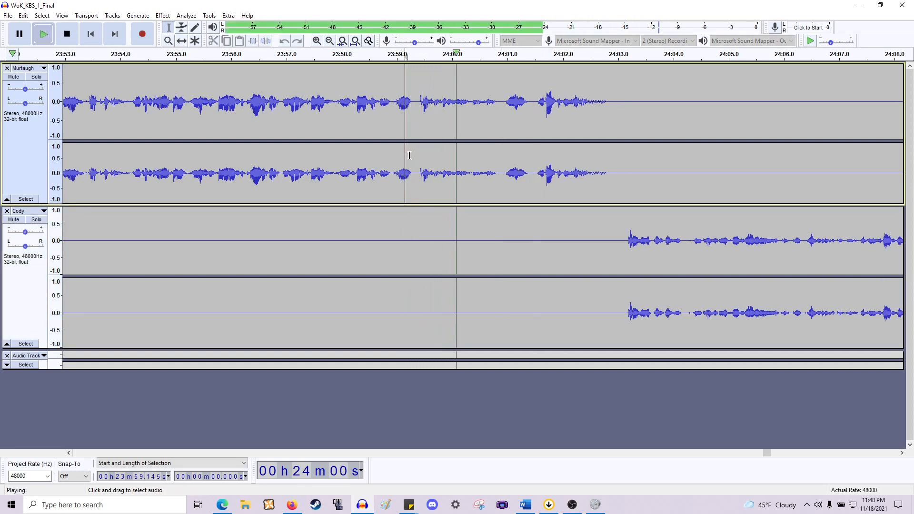
{"action": "scroll", "coordinate": [411, 155], "scroll_direction": "right", "scroll_amount": 5}
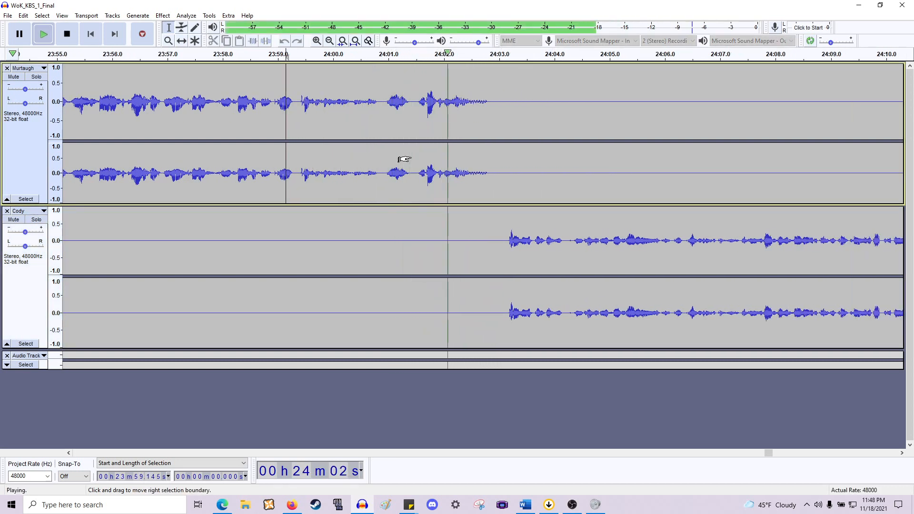
{"action": "key", "text": "space"}
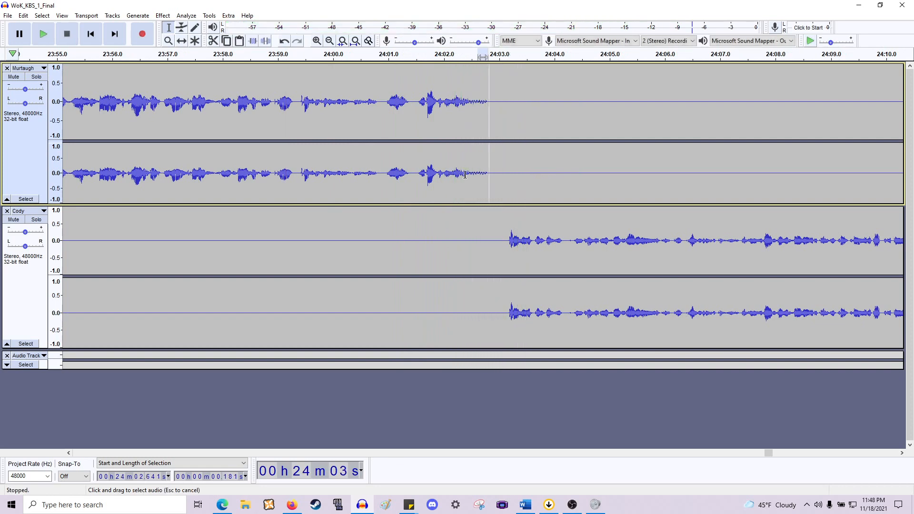
{"action": "left_click_drag", "start_coordinate": [488, 176], "coordinate": [456, 176]}
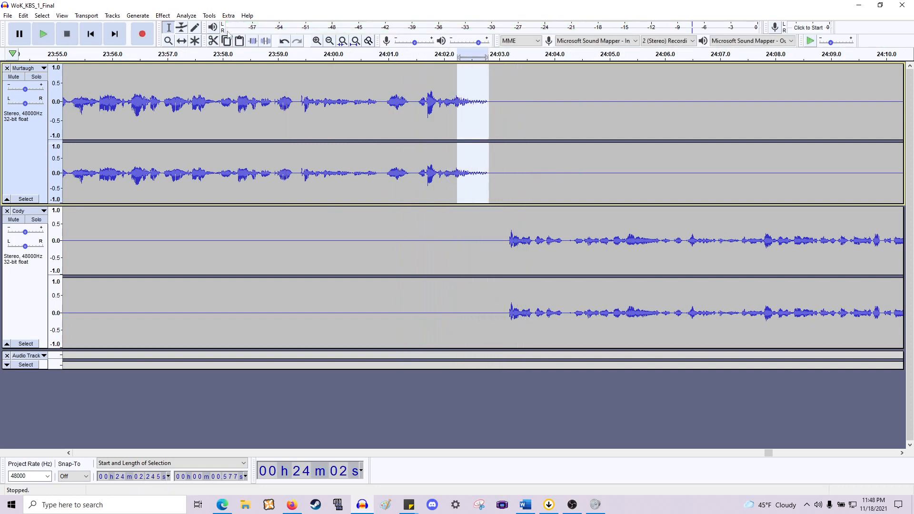
{"action": "left_click", "coordinate": [162, 15]}
{"action": "left_click", "coordinate": [383, 115]}
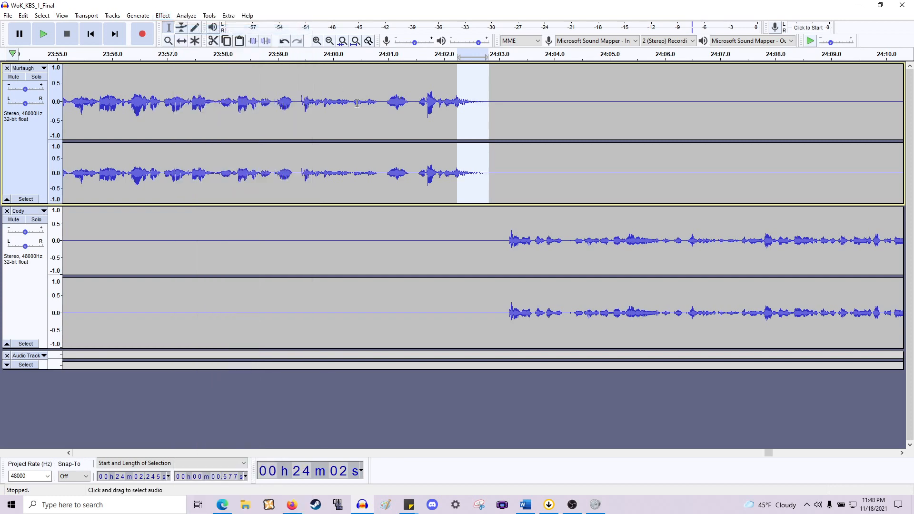
- Listen to the tail of Murtaugh's phrase around 24:01.4–24:02.3 at closer zoom
{"action": "left_click", "coordinate": [384, 115]}
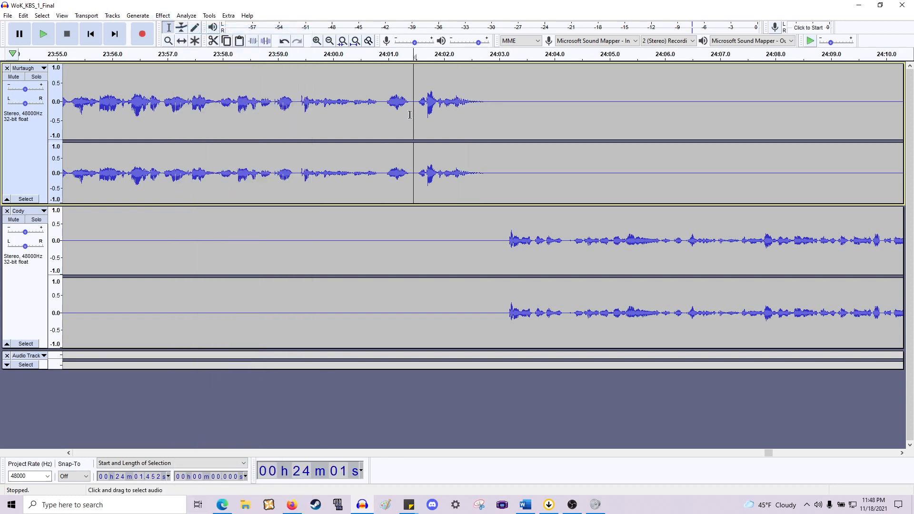
{"action": "key", "text": "space"}
{"action": "key", "text": "space"}
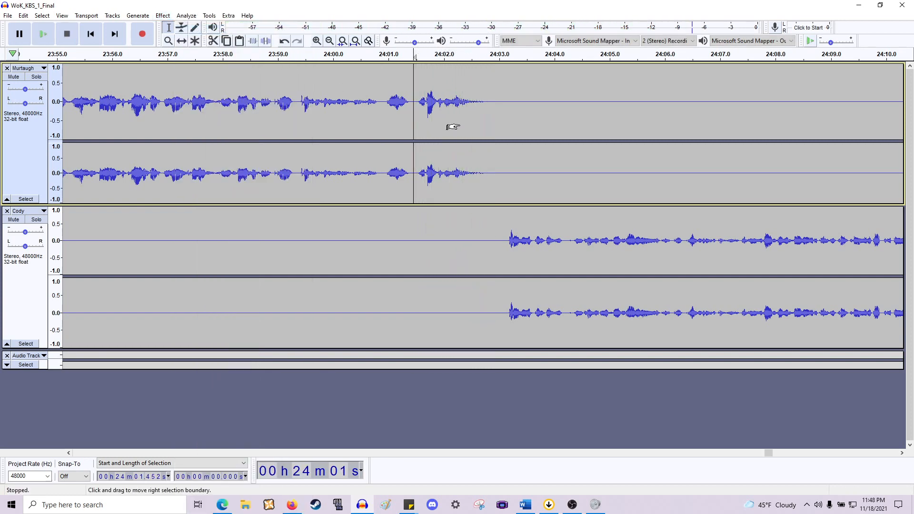
{"action": "scroll", "coordinate": [453, 127], "scroll_direction": "up", "scroll_amount": 3, "text": "ctrl"}
{"action": "key", "text": "space"}
{"action": "key", "text": "space"}
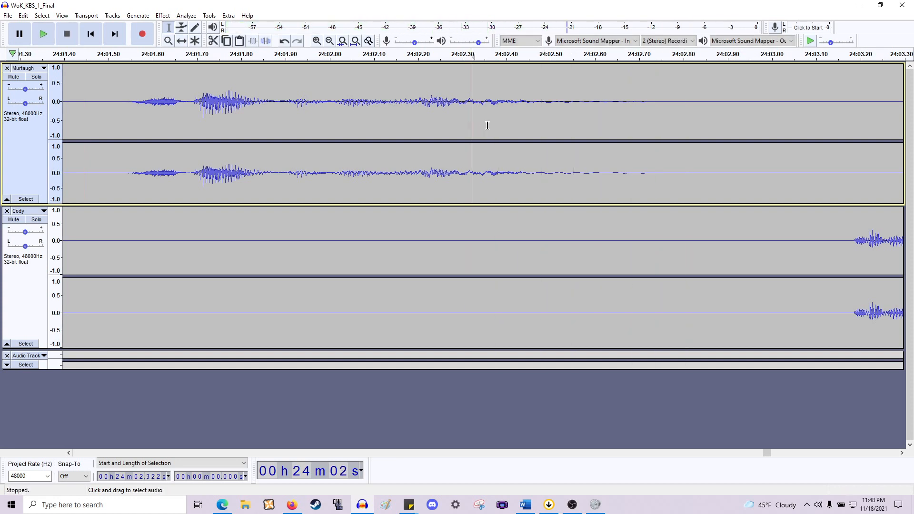
{"action": "left_click", "coordinate": [496, 126]}
{"action": "key", "text": "space"}
{"action": "key", "text": "space"}
{"action": "left_click", "coordinate": [418, 127]}
{"action": "key", "text": "space"}
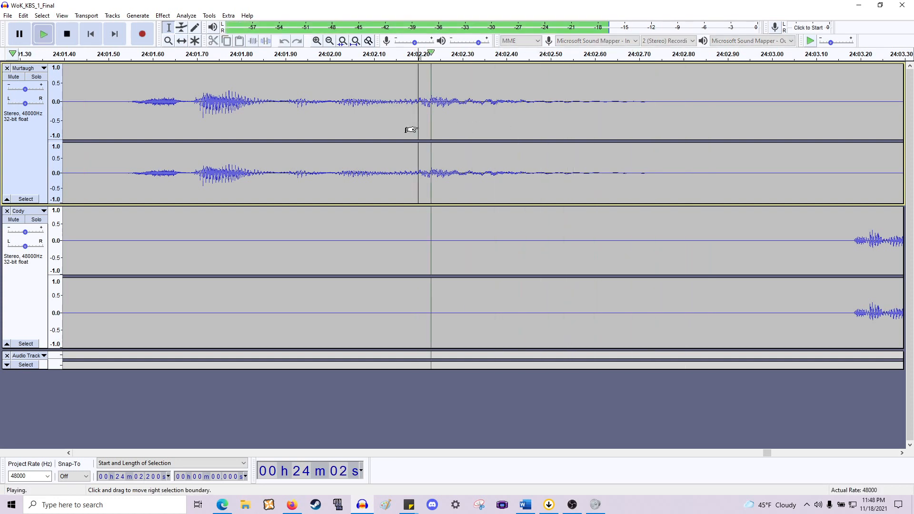
{"action": "key", "text": "space"}
- Select about 24:02.20–24:02.31 in Murtaugh's tail and normalize it to -12 dB peak amplitude
{"action": "left_click_drag", "start_coordinate": [417, 129], "coordinate": [456, 127]}
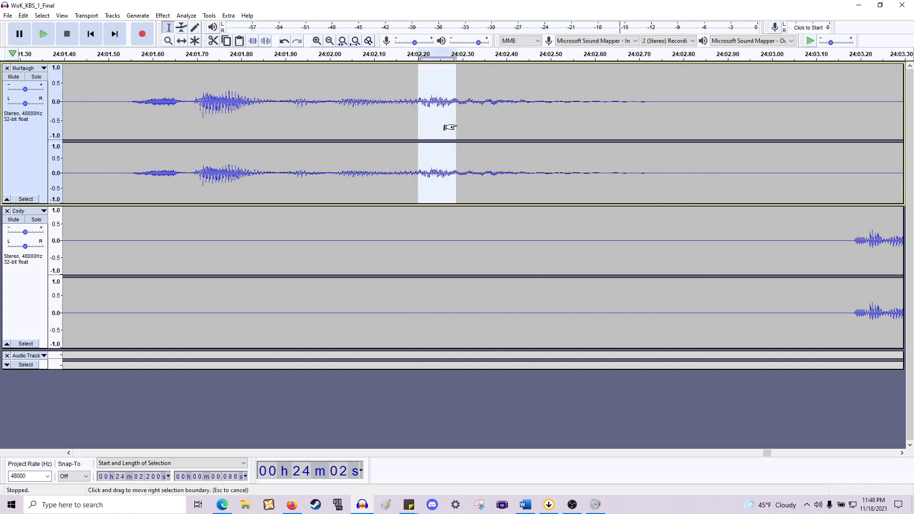
{"action": "key", "text": "space"}
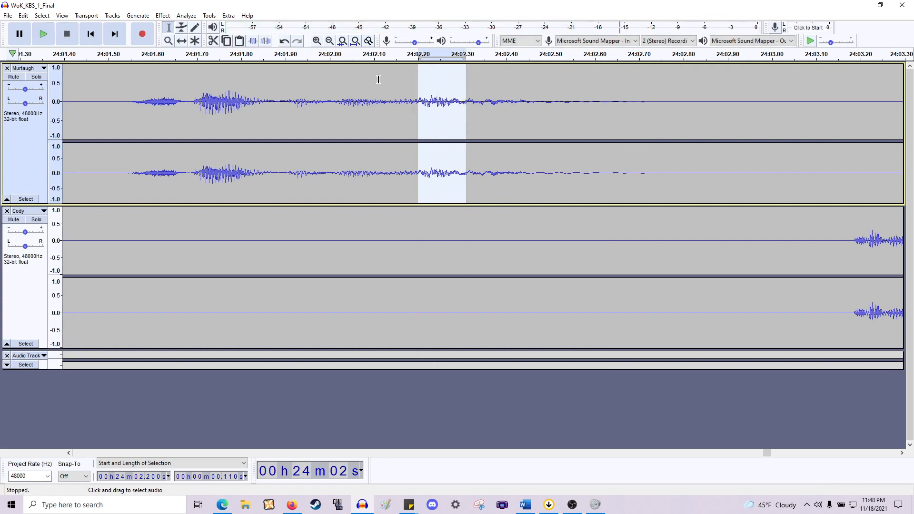
{"action": "left_click", "coordinate": [162, 15]}
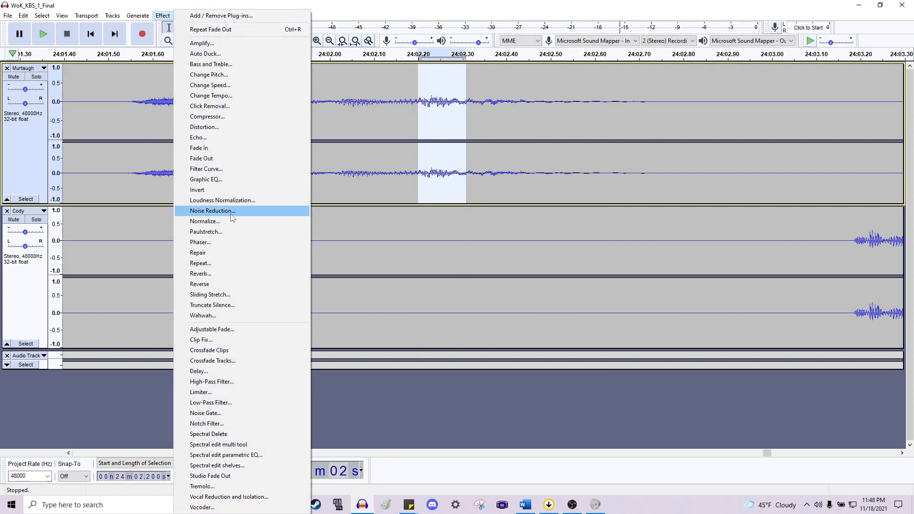
{"action": "left_click", "coordinate": [224, 223]}
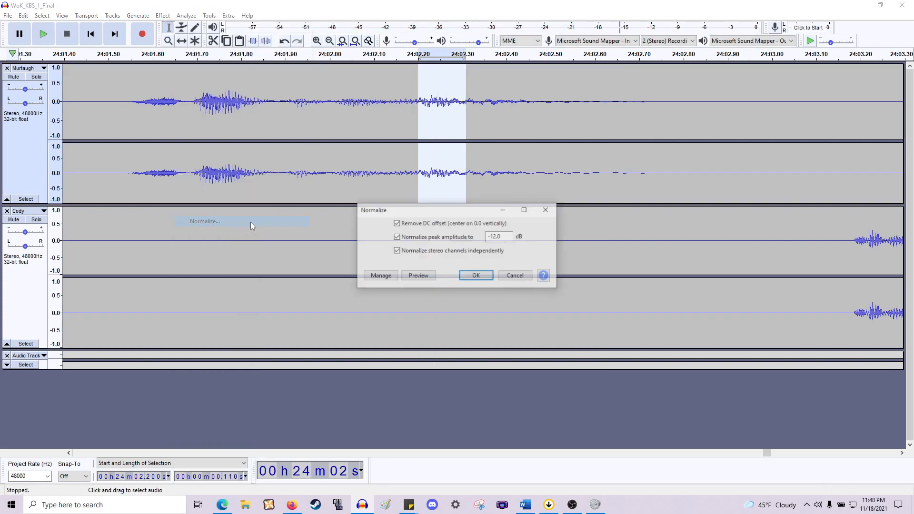
{"action": "left_click", "coordinate": [476, 277]}
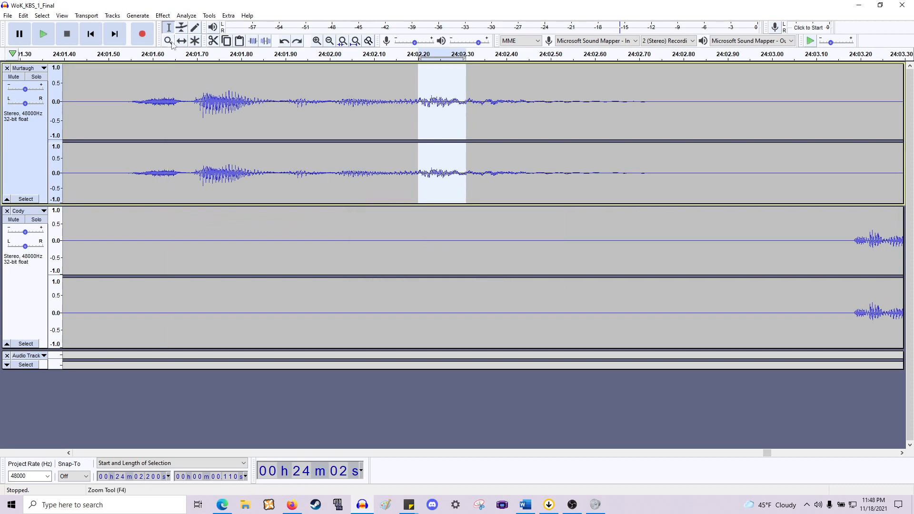
- Apply Normalize again to the same selection and play it back
{"action": "left_click", "coordinate": [162, 15]}
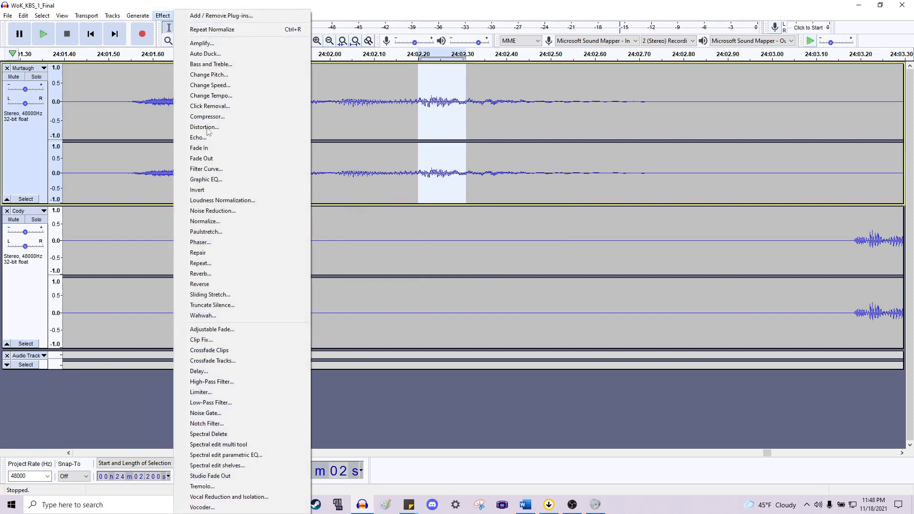
{"action": "left_click", "coordinate": [223, 219]}
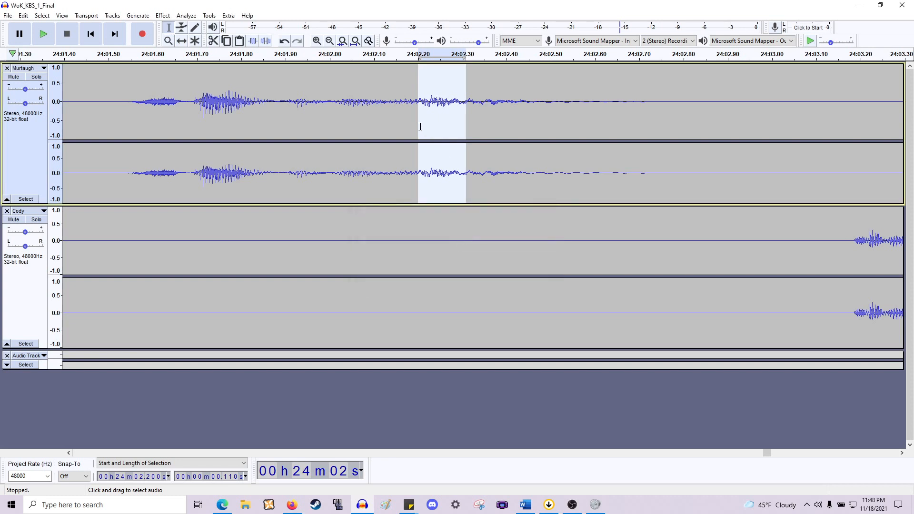
{"action": "key", "text": "space"}
- Normalize the selection to a peak amplitude of -18 dB and play back the phrase
{"action": "left_click", "coordinate": [162, 14]}
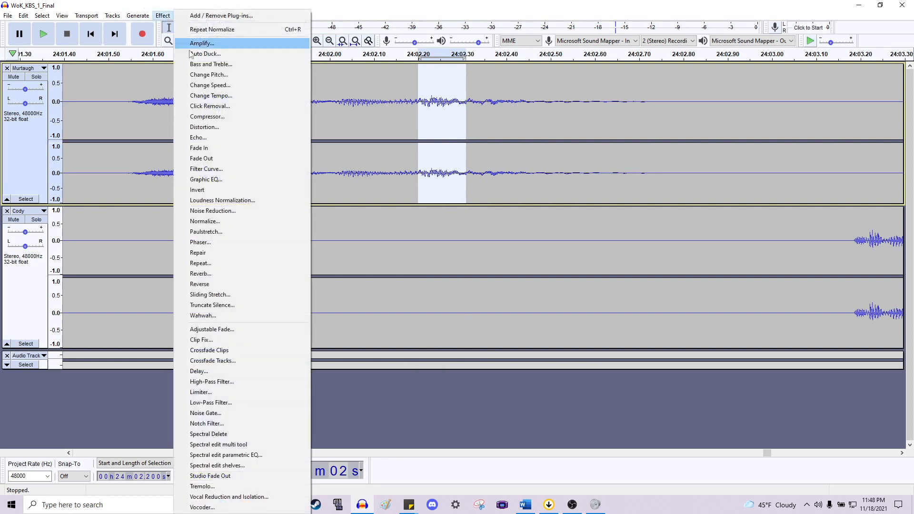
{"action": "left_click", "coordinate": [252, 225]}
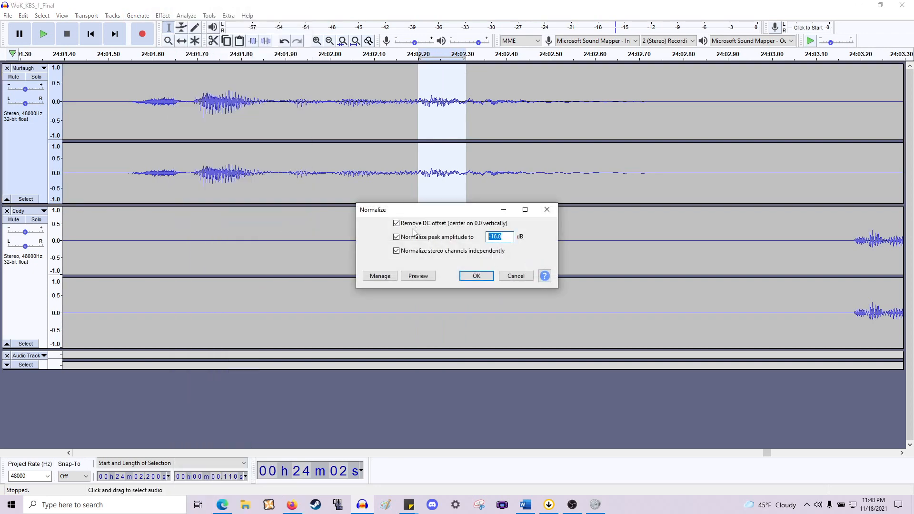
{"action": "type", "text": "-18"}
{"action": "key", "text": "Return"}
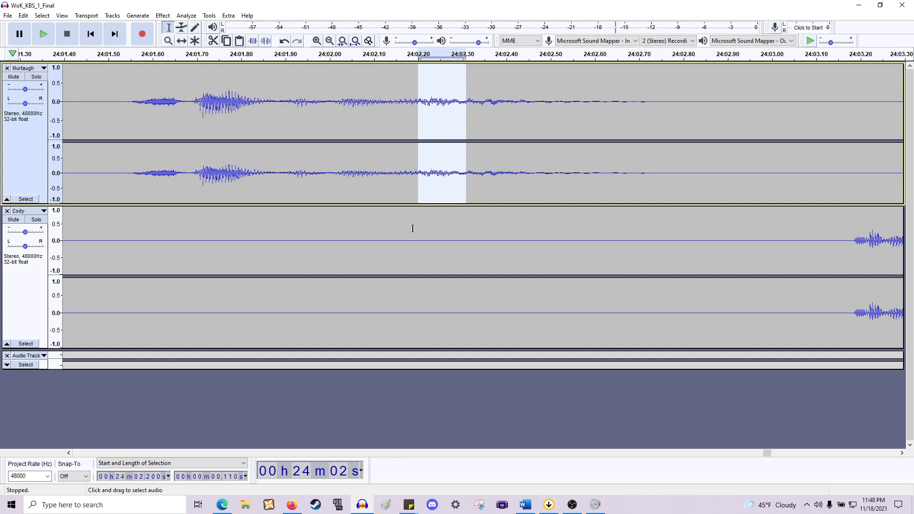
{"action": "left_click", "coordinate": [206, 176]}
{"action": "key", "text": "space"}
{"action": "key", "text": "space"}
{"action": "scroll", "coordinate": [384, 116], "scroll_direction": "down", "scroll_amount": 4}
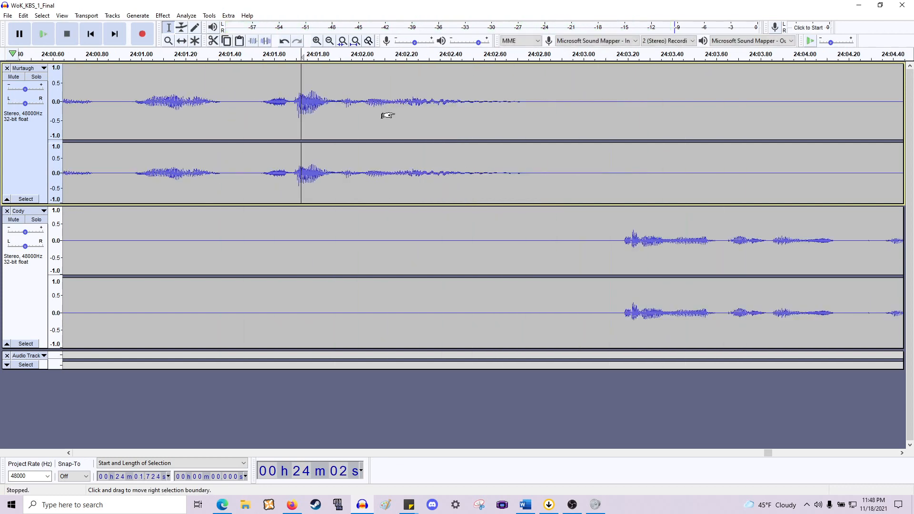
{"action": "scroll", "coordinate": [403, 166], "scroll_direction": "up", "scroll_amount": 1}
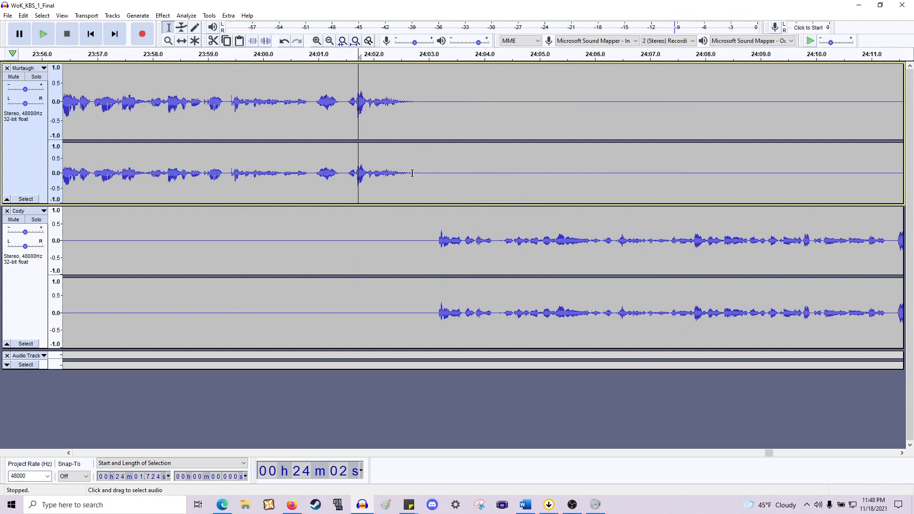
- Delete the roughly 0.43 s pause at 24:02.75 before Cody's line and play back the cut
{"action": "left_click_drag", "start_coordinate": [422, 208], "coordinate": [438, 234]}
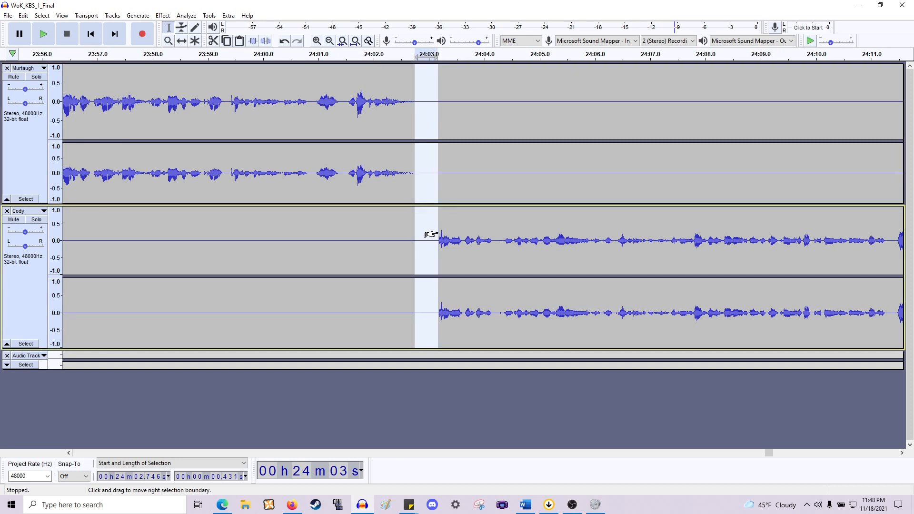
{"action": "key", "text": "Delete"}
{"action": "key", "text": "space"}
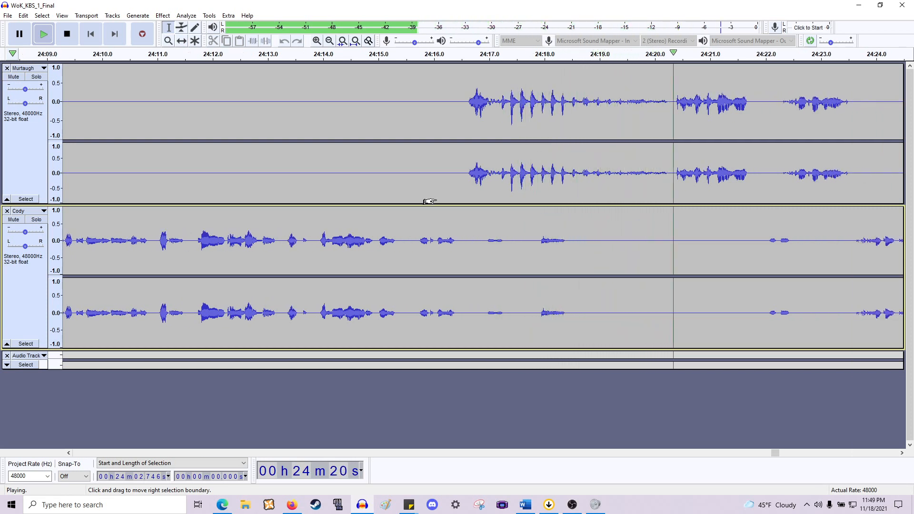
{"action": "key", "text": "space"}
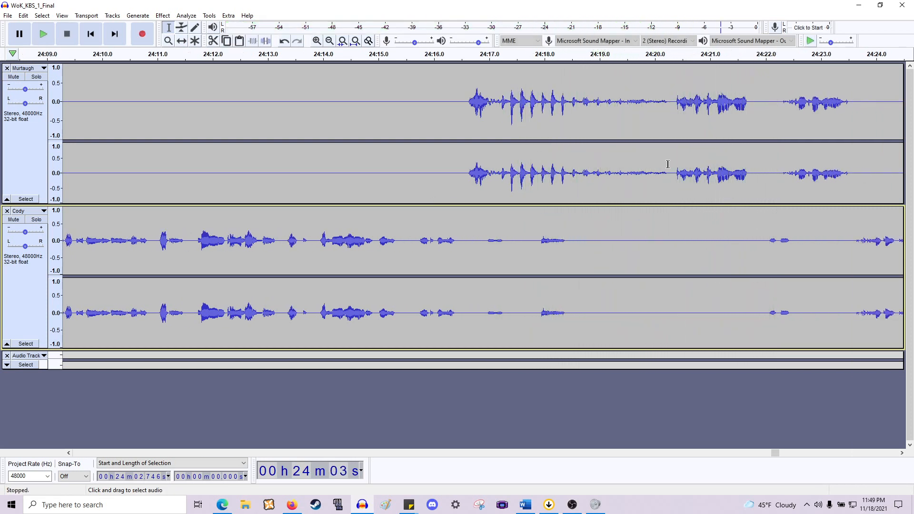
- Delete the roughly 1.1 s gap at about 24:19.1 across both tracks and play back from 24:16.5
{"action": "left_click_drag", "start_coordinate": [667, 164], "coordinate": [606, 184]}
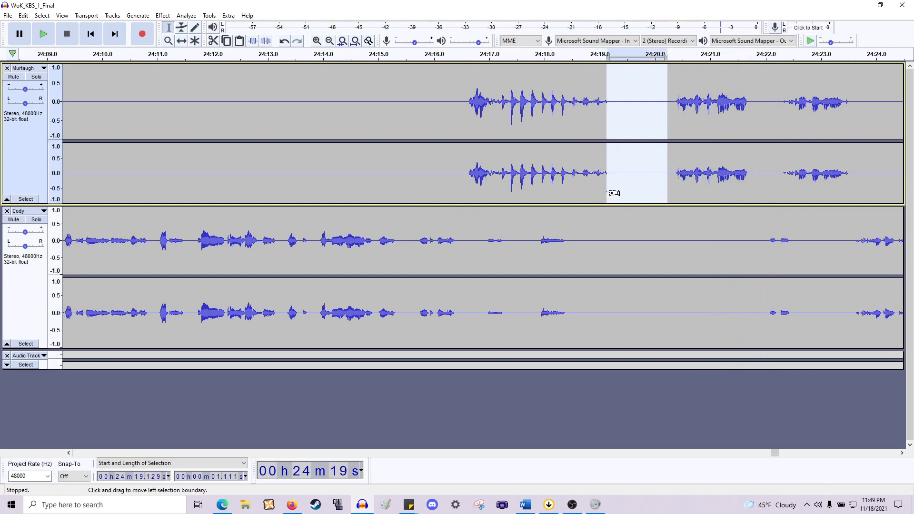
{"action": "left_click_drag", "start_coordinate": [612, 193], "coordinate": [460, 242]}
{"action": "key", "text": "Delete"}
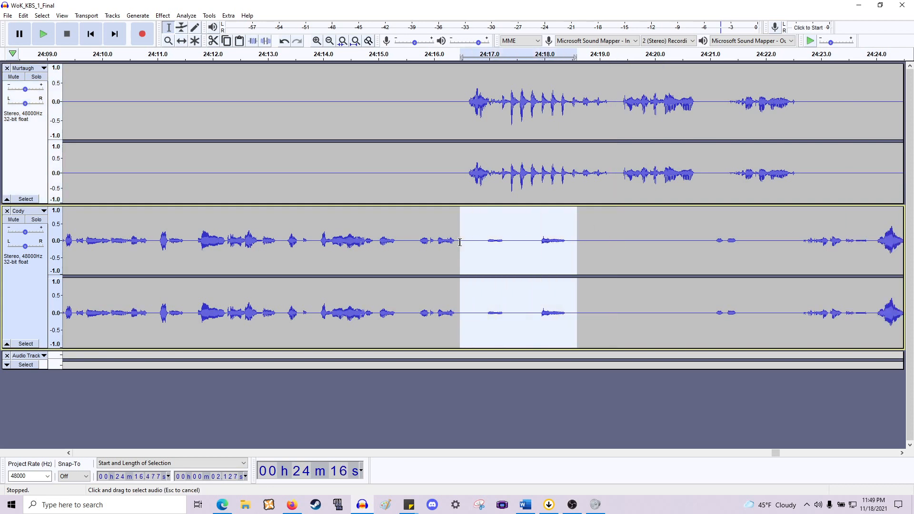
{"action": "left_click", "coordinate": [461, 229]}
{"action": "key", "text": "space"}
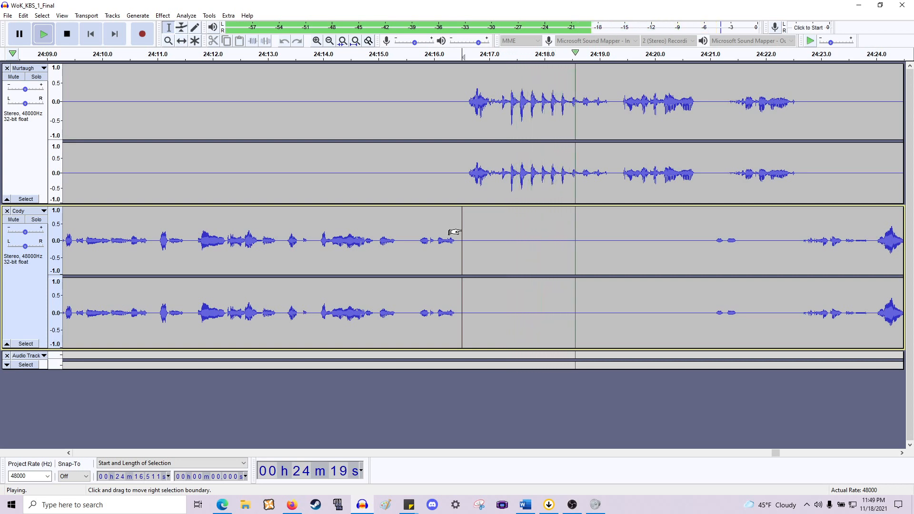
{"action": "scroll", "coordinate": [455, 232], "scroll_direction": "right", "scroll_amount": 10}
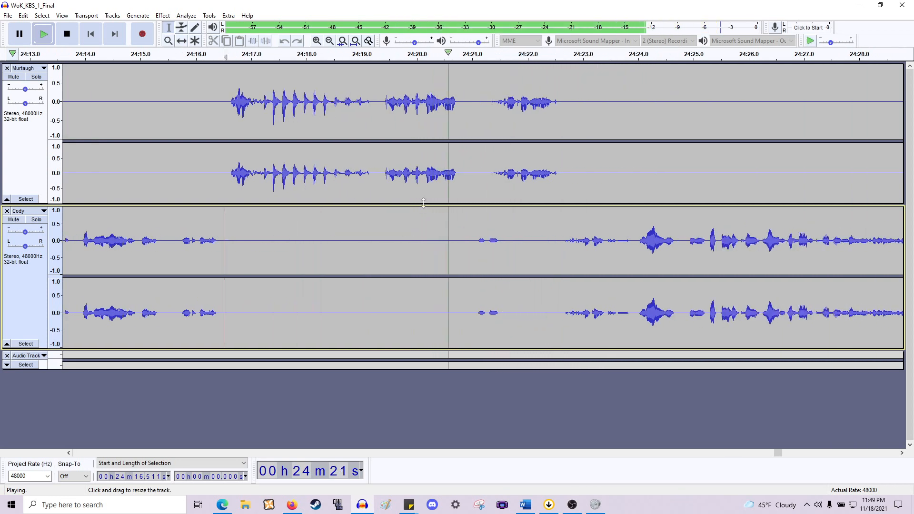
{"action": "key", "text": "space"}
- Zoom in and cut a further 0.23 s of silence at 24:19.26, then play back the join
{"action": "scroll", "coordinate": [395, 186], "scroll_direction": "up", "scroll_amount": 1}
{"action": "scroll", "coordinate": [378, 184], "scroll_direction": "up", "scroll_amount": 1}
{"action": "left_click_drag", "start_coordinate": [378, 180], "coordinate": [329, 237]}
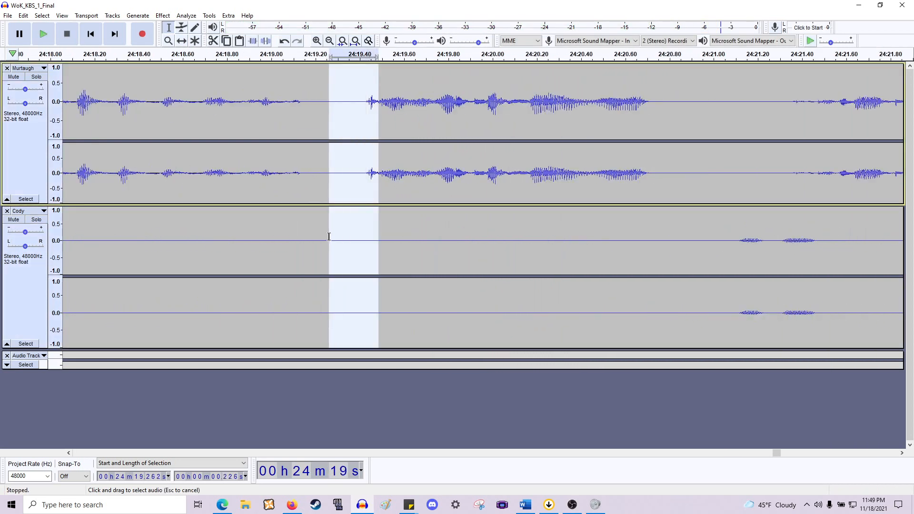
{"action": "key", "text": "Delete"}
{"action": "key", "text": "space"}
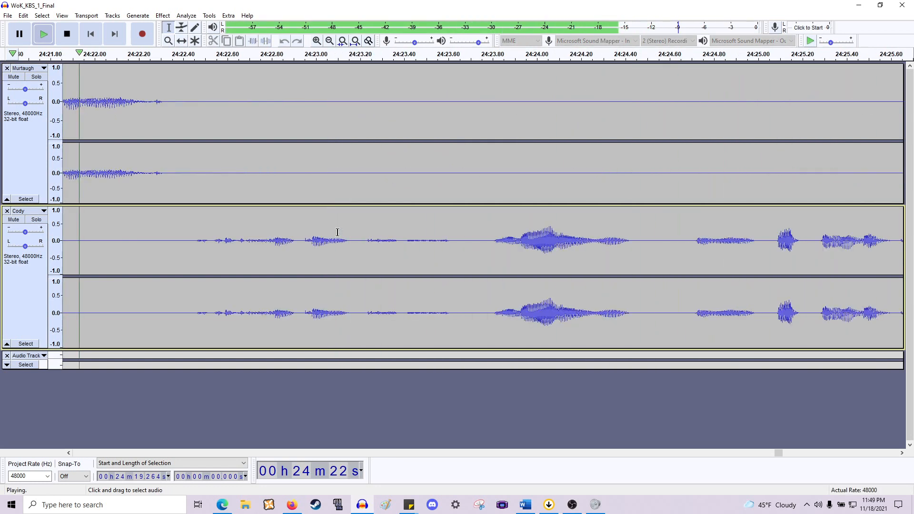
{"action": "key", "text": "space"}
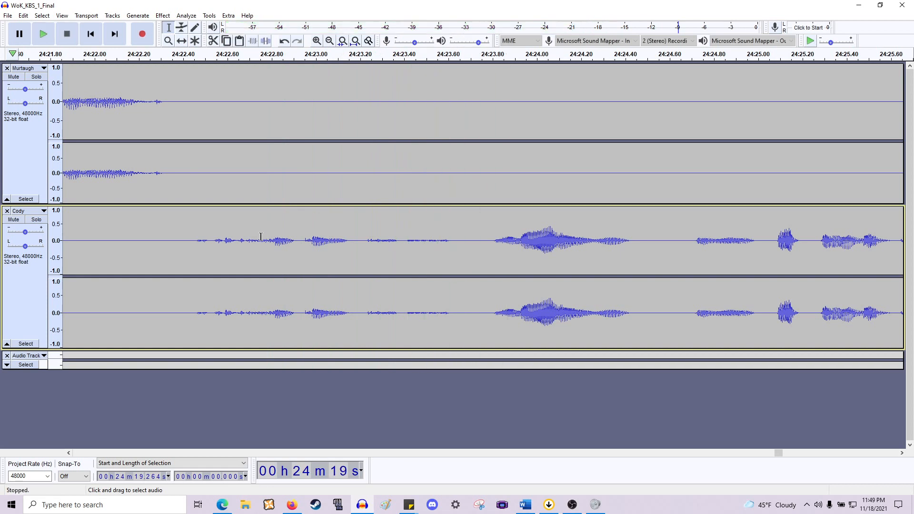
- Cut the short pause at about 24:22.26 between Murtaugh's line and Cody's reply, then play it back
{"action": "left_click_drag", "start_coordinate": [152, 249], "coordinate": [222, 185]}
{"action": "key", "text": "Delete"}
{"action": "key", "text": "space"}
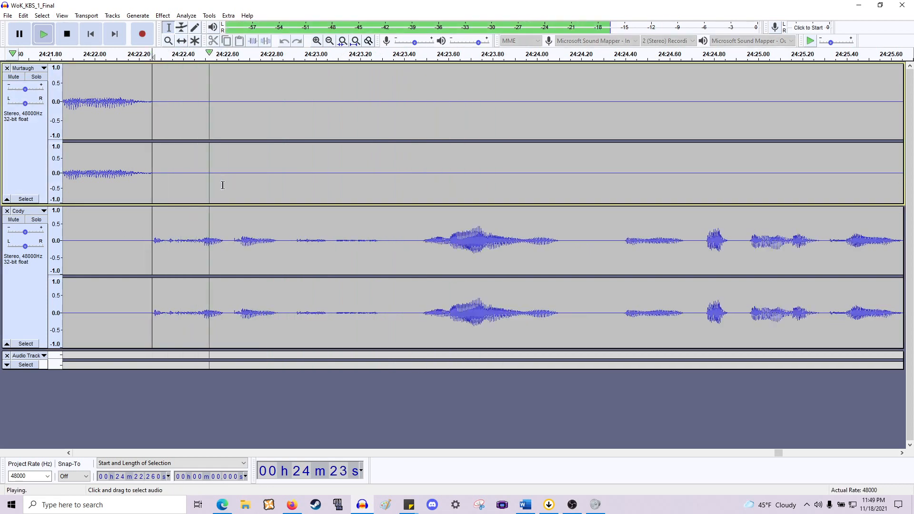
{"action": "key", "text": "space"}
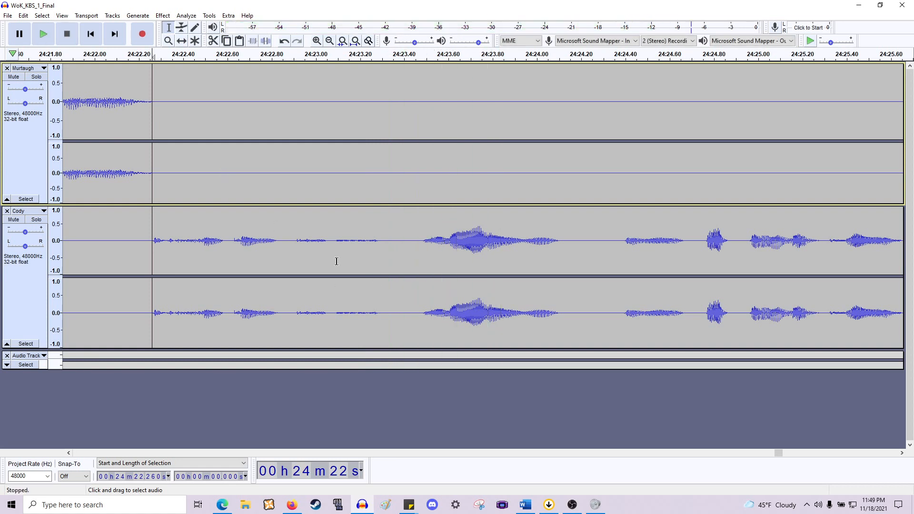
- Cut two pauses in Cody's line at 24:23.09 (0.39 s) and 24:23.73 (0.26 s), then play from about 24:22.6
{"action": "left_click_drag", "start_coordinate": [336, 259], "coordinate": [424, 115]}
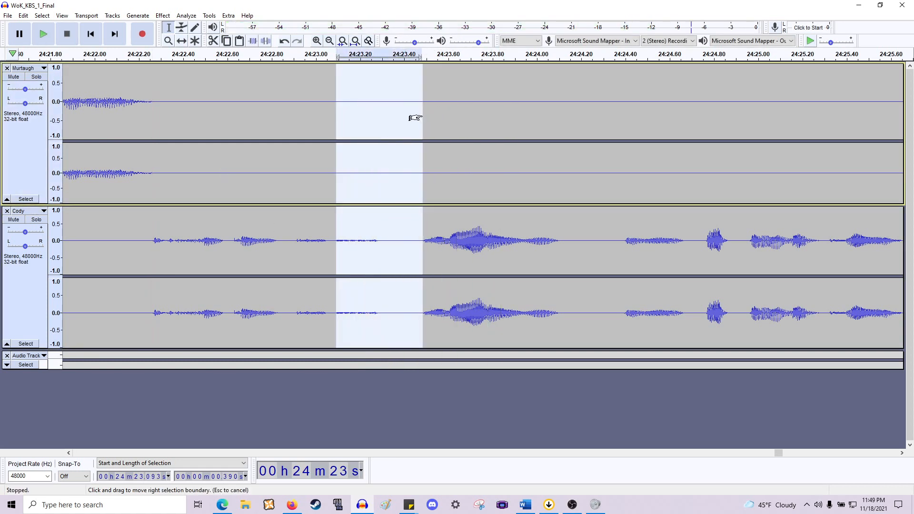
{"action": "key", "text": "Delete"}
{"action": "scroll", "coordinate": [413, 120], "scroll_direction": "down", "scroll_amount": 1}
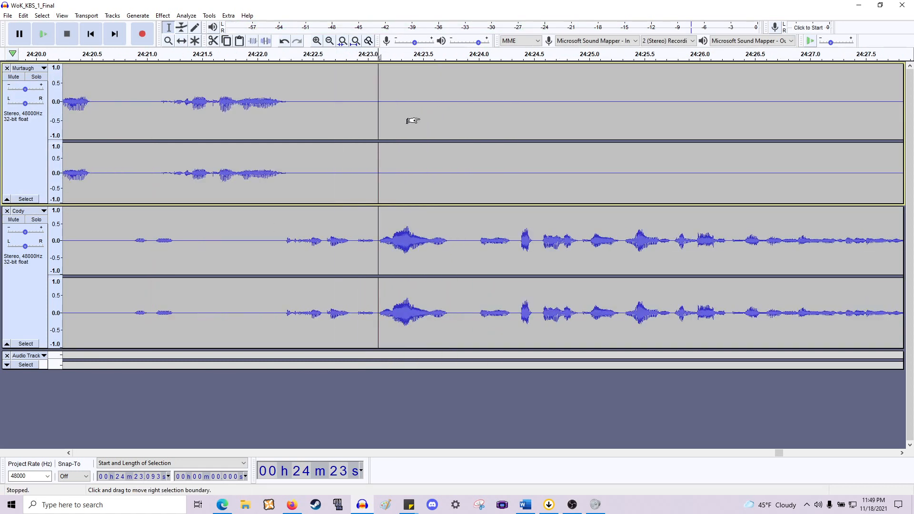
{"action": "left_click_drag", "start_coordinate": [449, 228], "coordinate": [475, 155]}
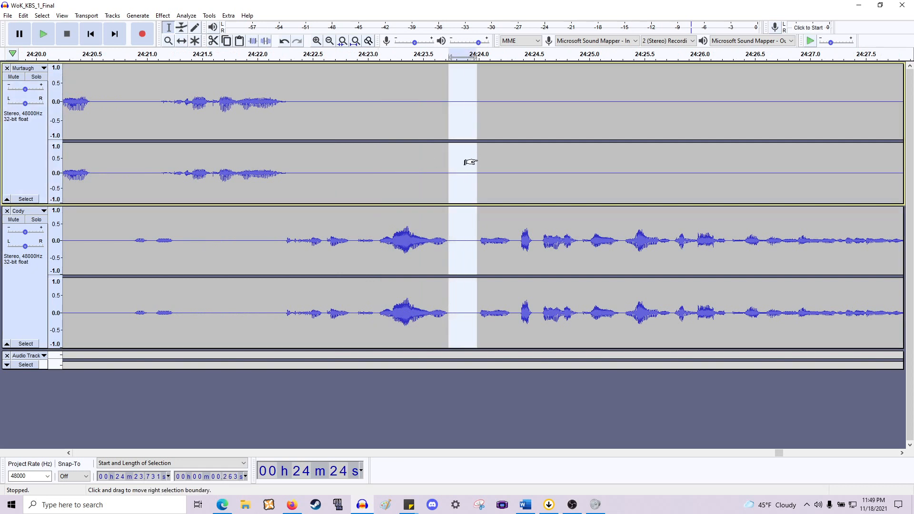
{"action": "key", "text": "Delete"}
{"action": "left_click", "coordinate": [323, 231]}
{"action": "key", "text": "space"}
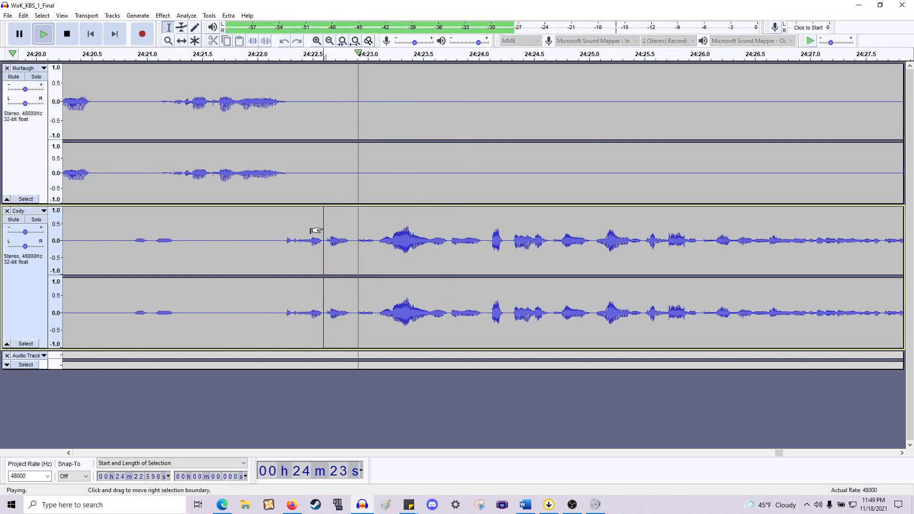
- Scroll along Cody's line and delete the 0.37 s pause at 24:28.70, then play back the cut
{"action": "scroll", "coordinate": [316, 231], "scroll_direction": "right", "scroll_amount": 4}
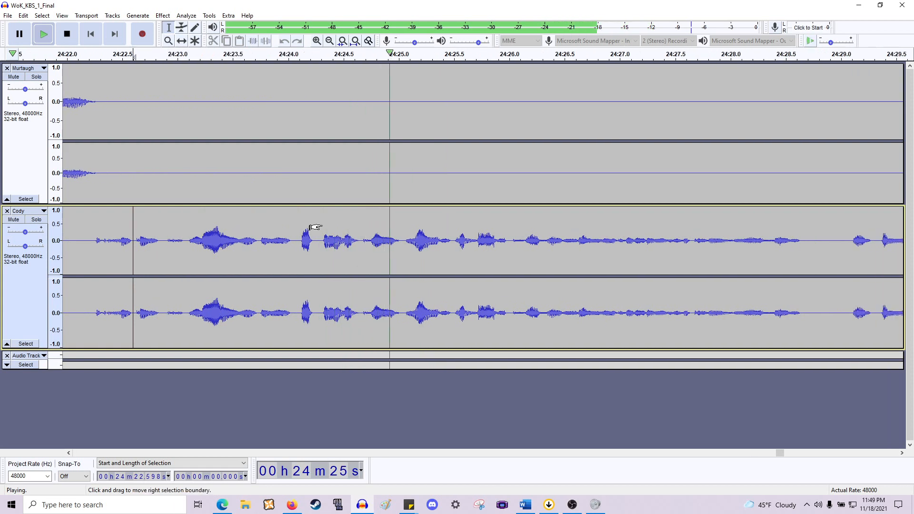
{"action": "scroll", "coordinate": [319, 229], "scroll_direction": "down", "scroll_amount": 1}
{"action": "scroll", "coordinate": [322, 224], "scroll_direction": "right", "scroll_amount": 4}
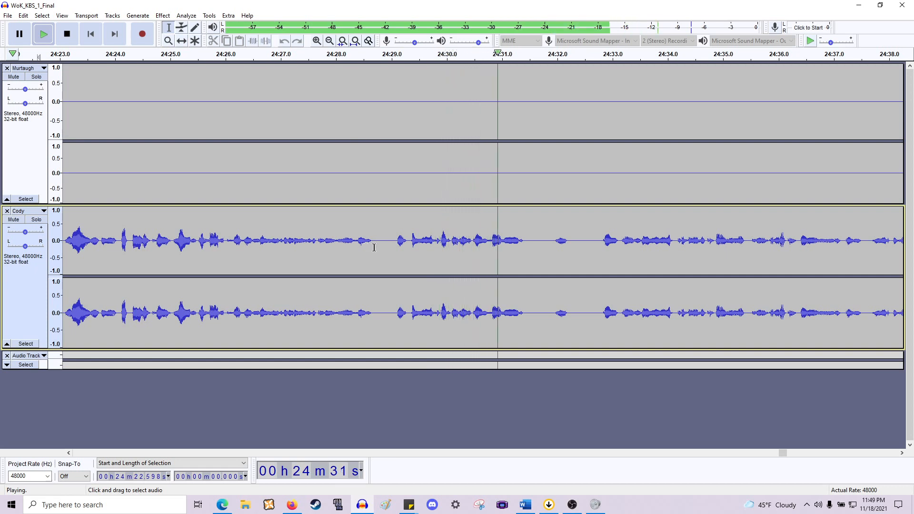
{"action": "left_click_drag", "start_coordinate": [375, 248], "coordinate": [395, 198]}
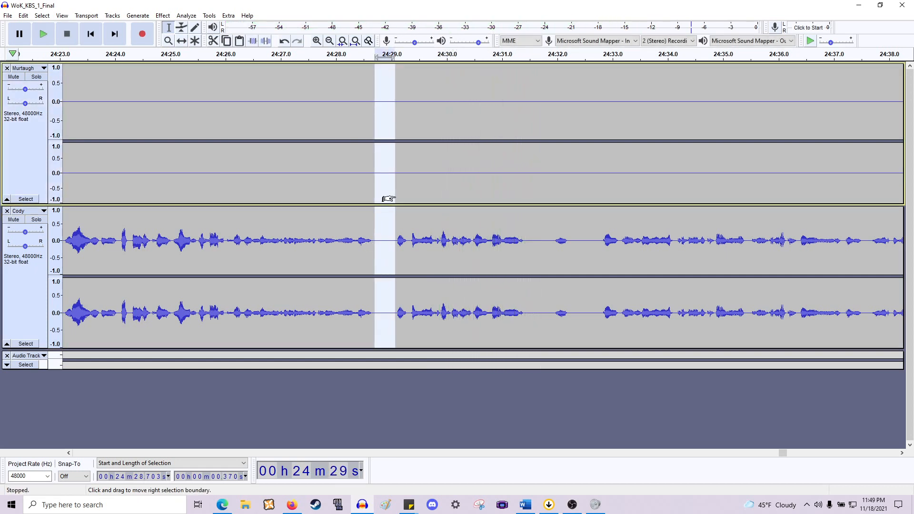
{"action": "key", "text": "Delete"}
{"action": "key", "text": "space"}
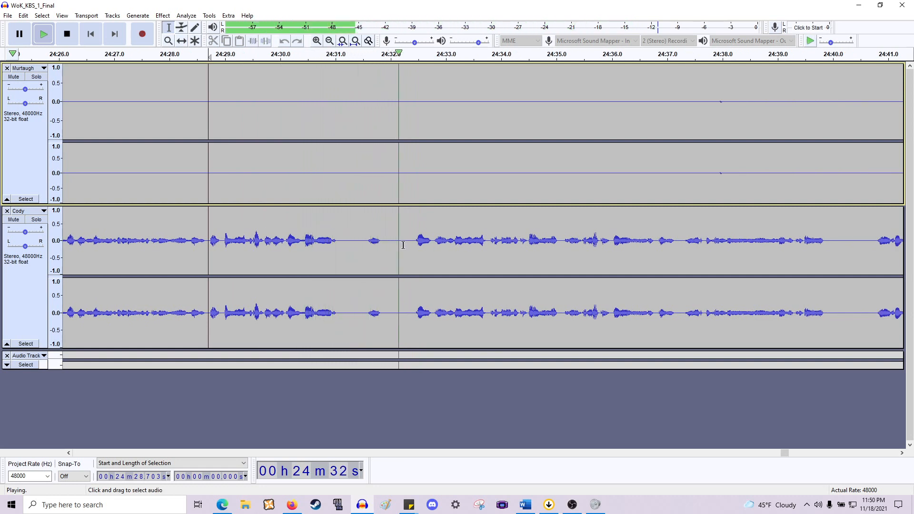
{"action": "key", "text": "space"}
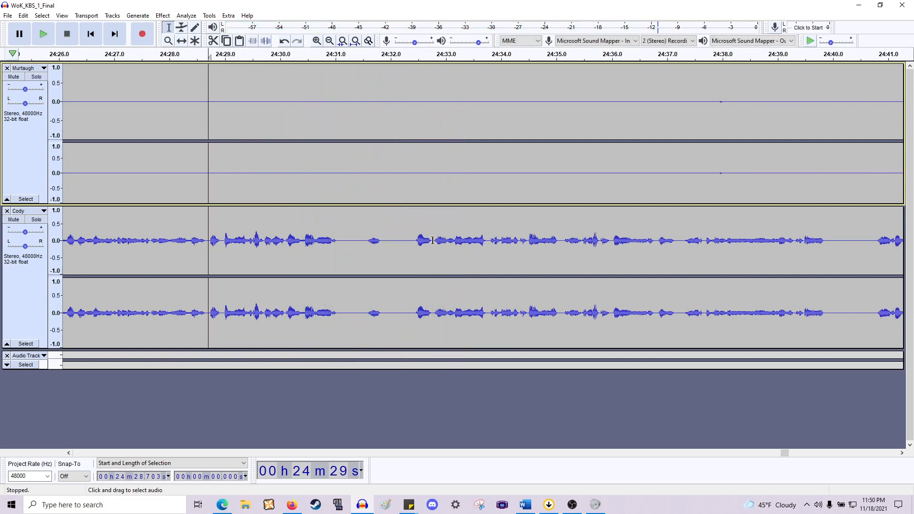
- Select the 1.69 s pause at 24:31.08, preview it, delete it and play back the result
{"action": "left_click_drag", "start_coordinate": [433, 240], "coordinate": [340, 141]}
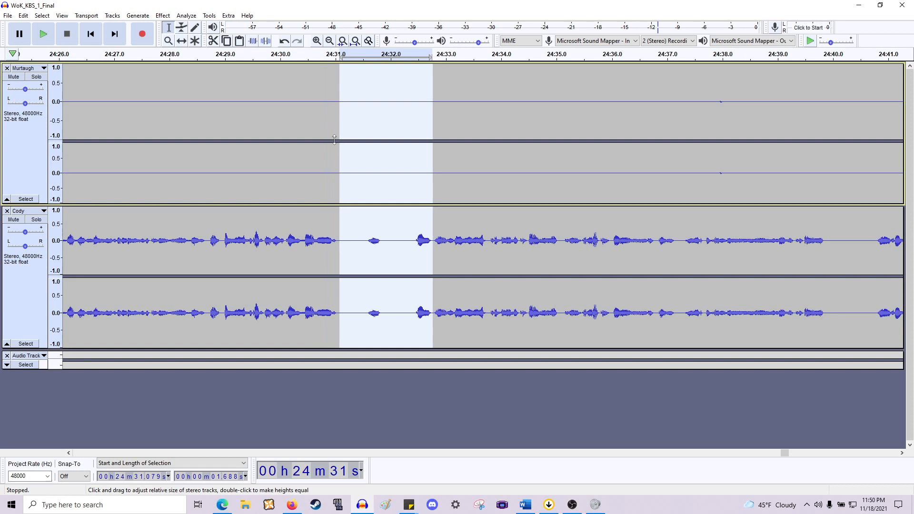
{"action": "key", "text": "space"}
{"action": "key", "text": "space"}
{"action": "key", "text": "Delete"}
{"action": "key", "text": "space"}
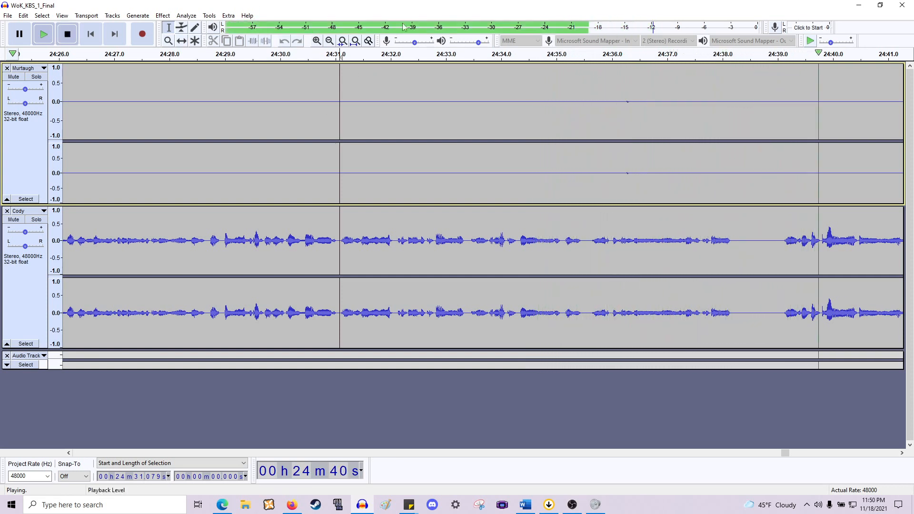
{"action": "key", "text": "space"}
- Delete the 0.86 s pause at 24:38.23 in Cody's line and follow the playback along the timeline
{"action": "scroll", "coordinate": [573, 222], "scroll_direction": "right", "scroll_amount": 3}
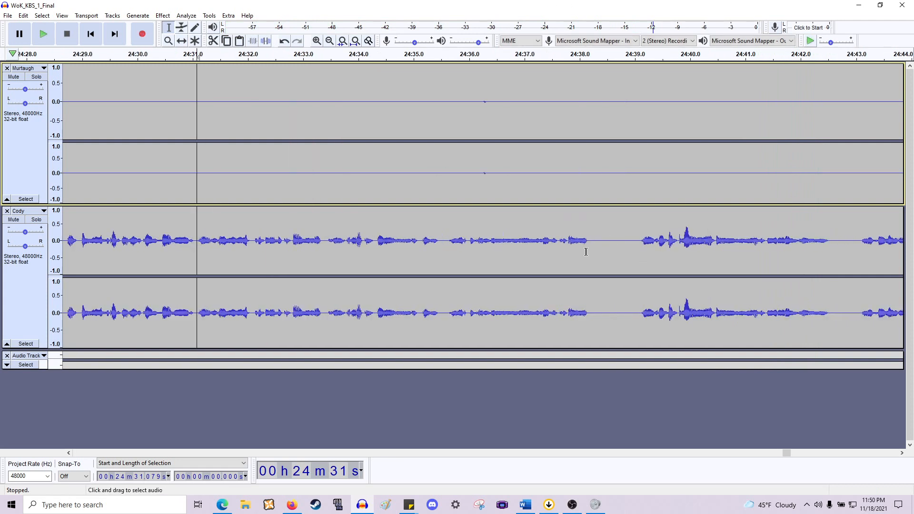
{"action": "left_click_drag", "start_coordinate": [592, 250], "coordinate": [640, 169]}
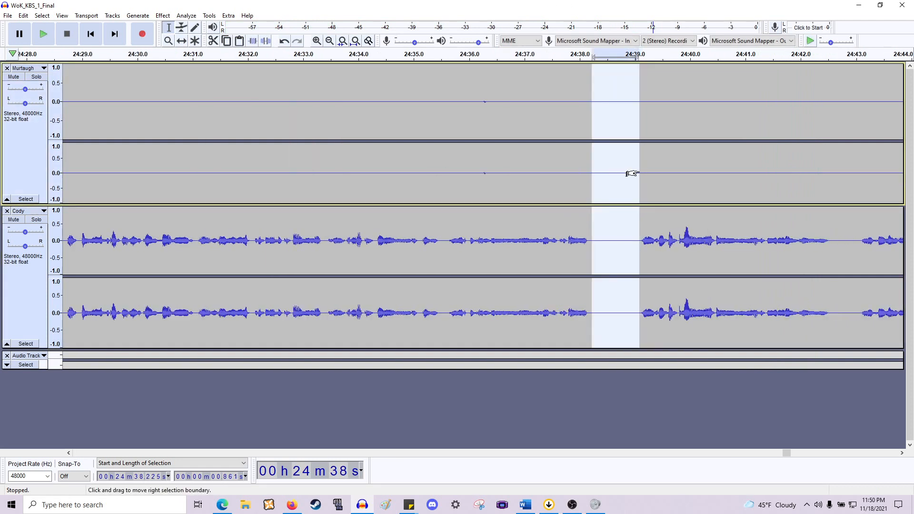
{"action": "key", "text": "Delete"}
{"action": "key", "text": "space"}
{"action": "scroll", "coordinate": [640, 171], "scroll_direction": "right", "scroll_amount": 6}
{"action": "scroll", "coordinate": [640, 180], "scroll_direction": "right", "scroll_amount": 5}
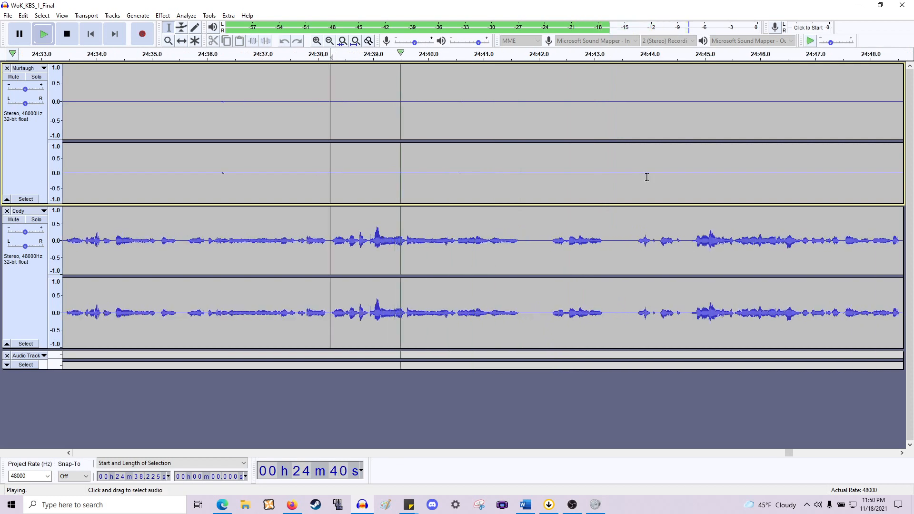
{"action": "scroll", "coordinate": [640, 180], "scroll_direction": "down", "scroll_amount": 1}
{"action": "scroll", "coordinate": [640, 180], "scroll_direction": "right", "scroll_amount": 4}
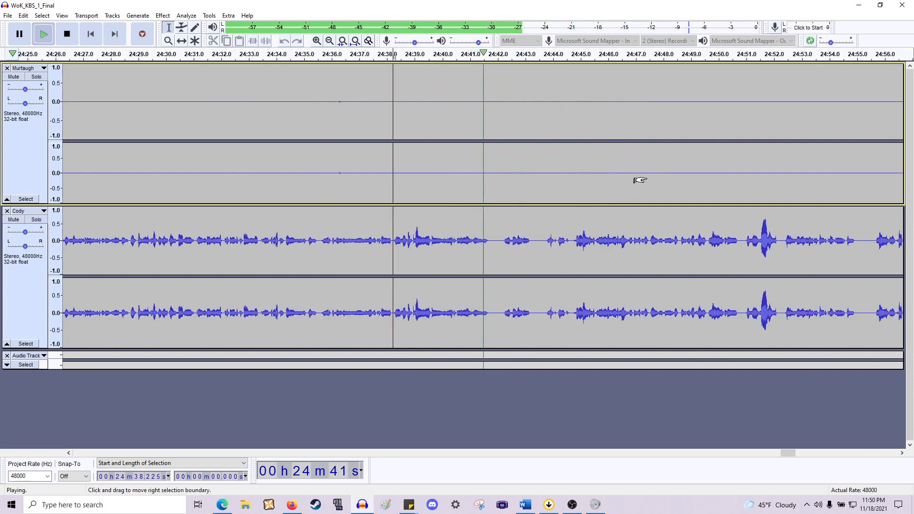
{"action": "scroll", "coordinate": [640, 180], "scroll_direction": "right", "scroll_amount": 3}
{"action": "key", "text": "space"}
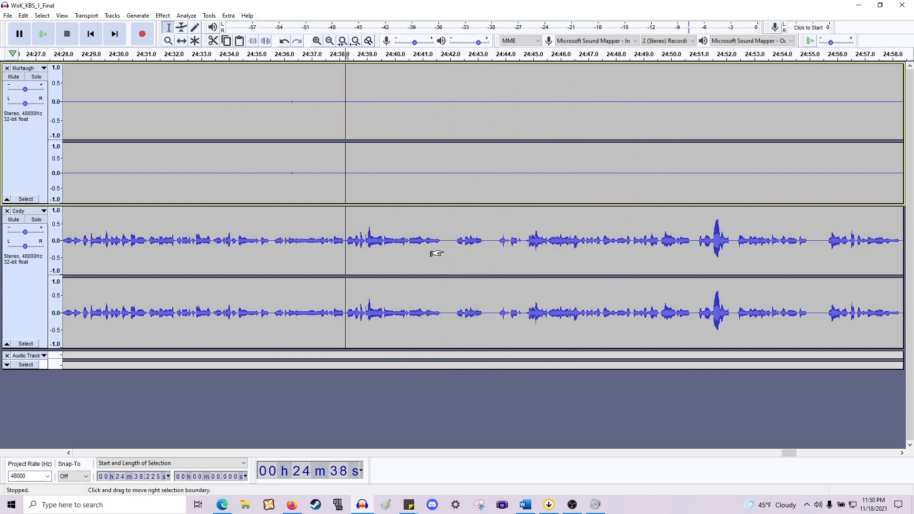
- Zoom in and delete two pauses in Cody's line, one near 24:41.7 and a 0.56 s one at 24:42.68, then play back
{"action": "scroll", "coordinate": [437, 253], "scroll_direction": "up", "scroll_amount": 2}
{"action": "left_click_drag", "start_coordinate": [427, 248], "coordinate": [485, 165]}
{"action": "key", "text": "Delete"}
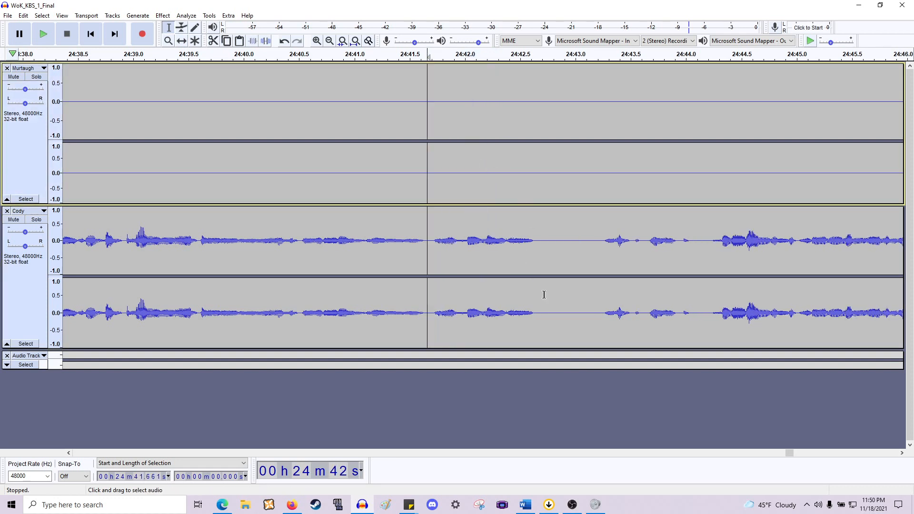
{"action": "left_click_drag", "start_coordinate": [539, 245], "coordinate": [602, 176]}
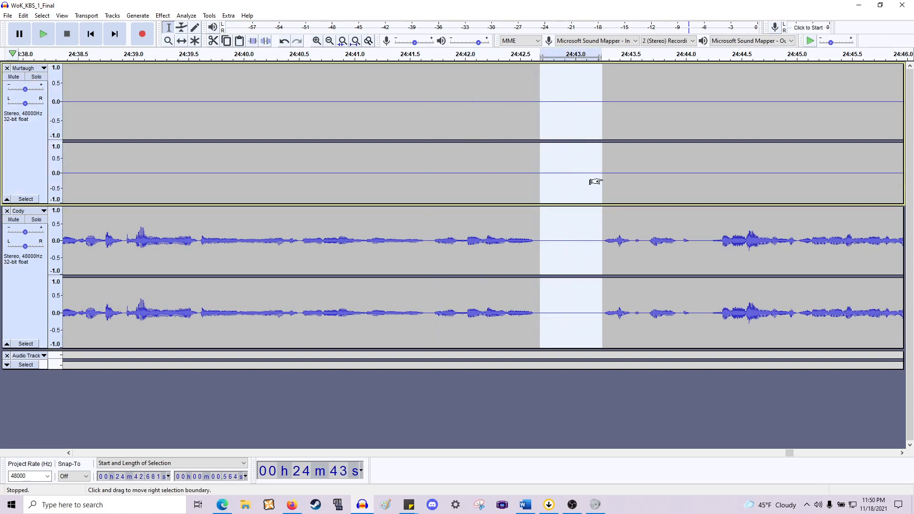
{"action": "key", "text": "Delete"}
{"action": "key", "text": "space"}
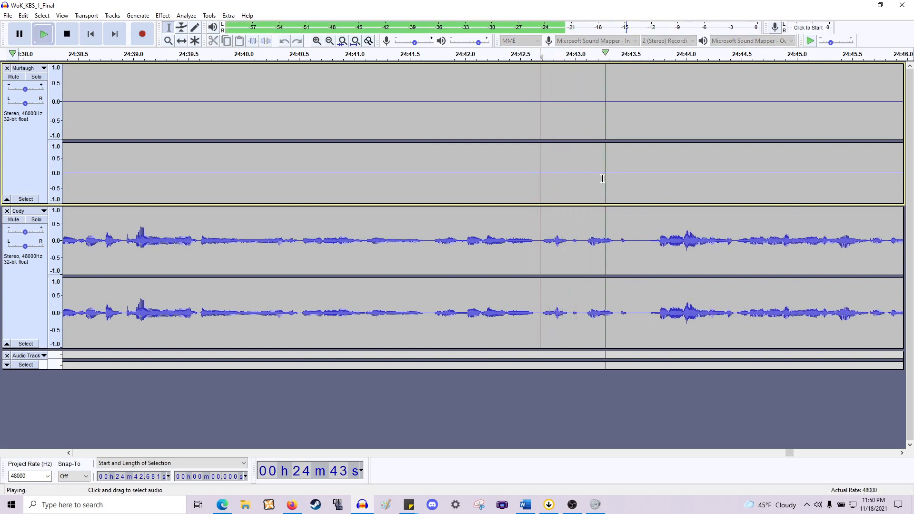
{"action": "key", "text": "space"}
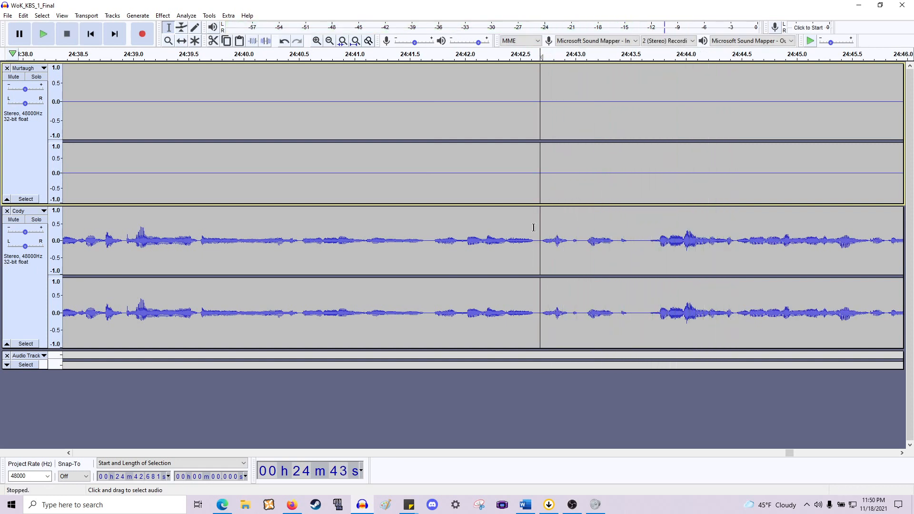
- Delete the roughly 1 s pause at about 24:42.6 and follow the playback further along Cody's line
{"action": "left_click_drag", "start_coordinate": [532, 231], "coordinate": [637, 200]}
{"action": "key", "text": "Delete"}
{"action": "key", "text": "space"}
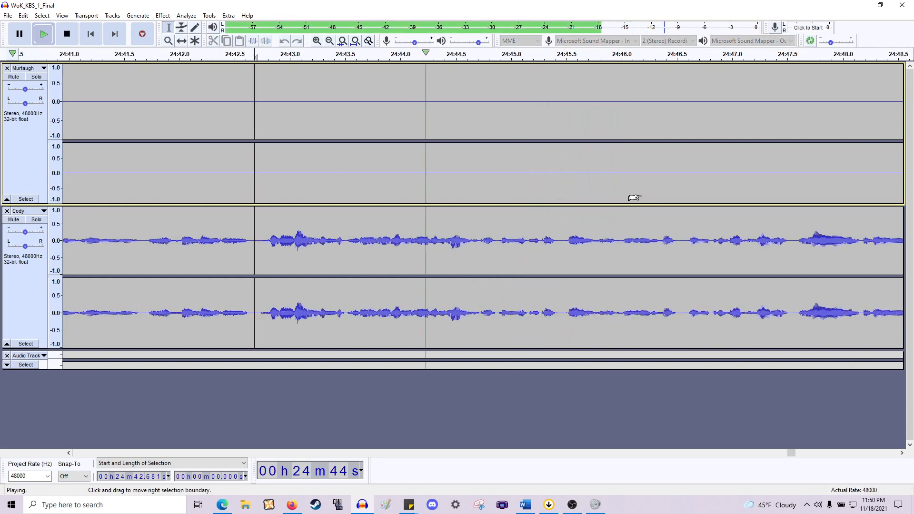
{"action": "scroll", "coordinate": [631, 197], "scroll_direction": "down", "scroll_amount": 1}
{"action": "scroll", "coordinate": [630, 197], "scroll_direction": "right", "scroll_amount": 10}
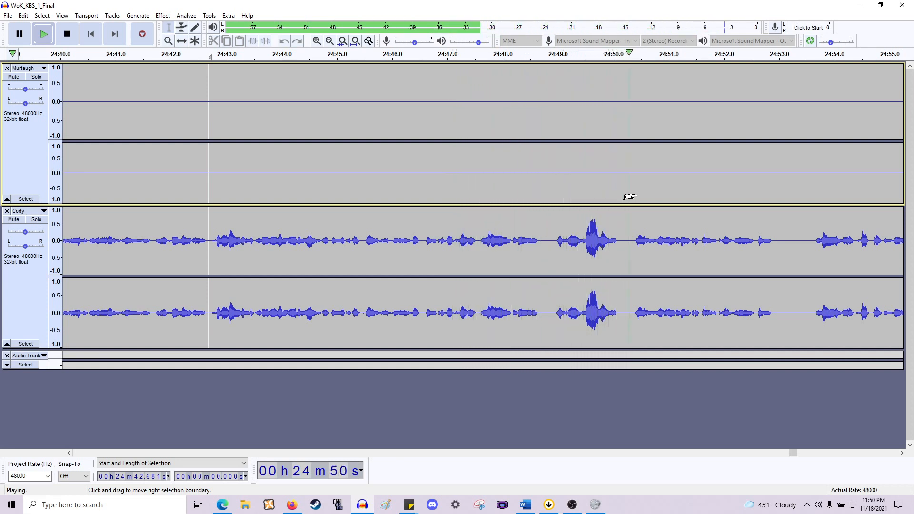
{"action": "scroll", "coordinate": [630, 197], "scroll_direction": "right", "scroll_amount": 7}
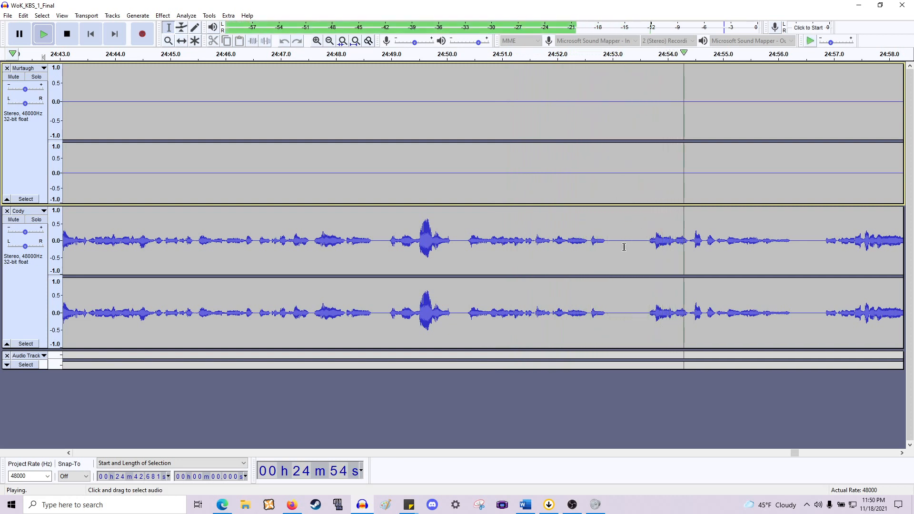
- Delete two short pauses in Cody's line around 24:53 and 24:55, then play back from the first cut
{"action": "key", "text": "space"}
{"action": "left_click_drag", "start_coordinate": [611, 245], "coordinate": [647, 148]}
{"action": "key", "text": "Delete"}
{"action": "left_click_drag", "start_coordinate": [759, 245], "coordinate": [782, 177]}
{"action": "key", "text": "Delete"}
{"action": "left_click", "coordinate": [609, 240]}
{"action": "key", "text": "space"}
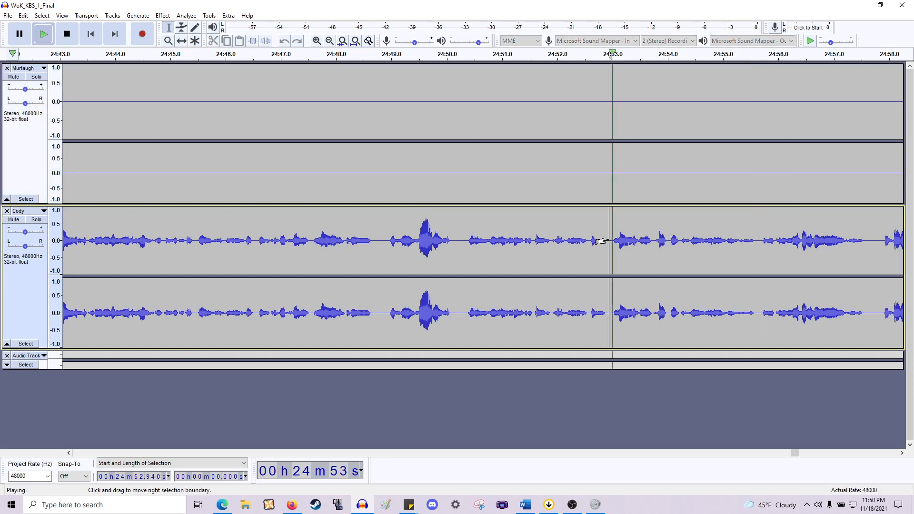
- Follow the playback along Cody's line toward 25:03 and stop it
{"action": "scroll", "coordinate": [597, 233], "scroll_direction": "right", "scroll_amount": 7}
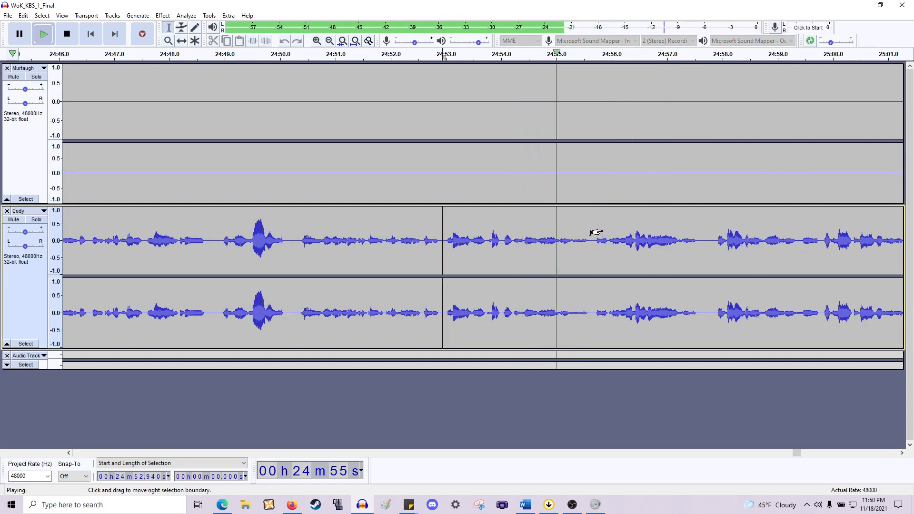
{"action": "scroll", "coordinate": [596, 233], "scroll_direction": "right", "scroll_amount": 2}
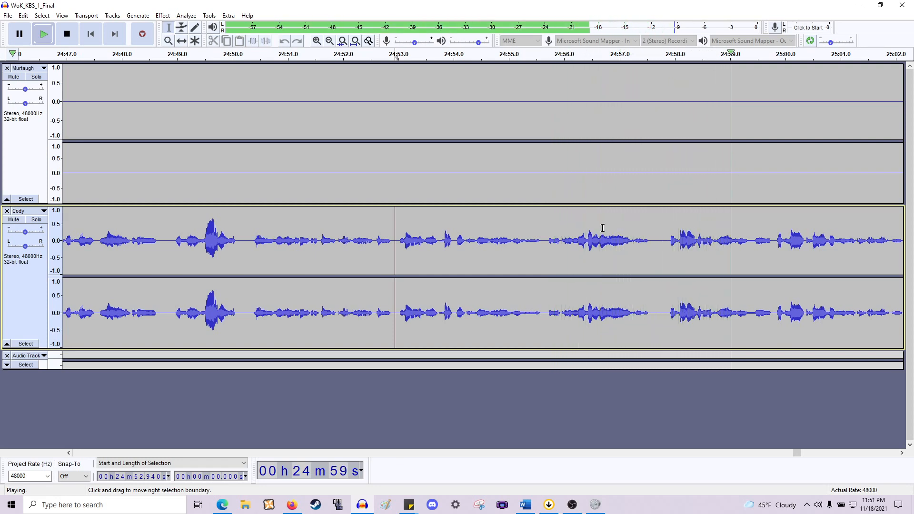
{"action": "scroll", "coordinate": [595, 232], "scroll_direction": "down", "scroll_amount": 1}
{"action": "scroll", "coordinate": [595, 231], "scroll_direction": "right", "scroll_amount": 6}
{"action": "scroll", "coordinate": [595, 231], "scroll_direction": "right", "scroll_amount": 2}
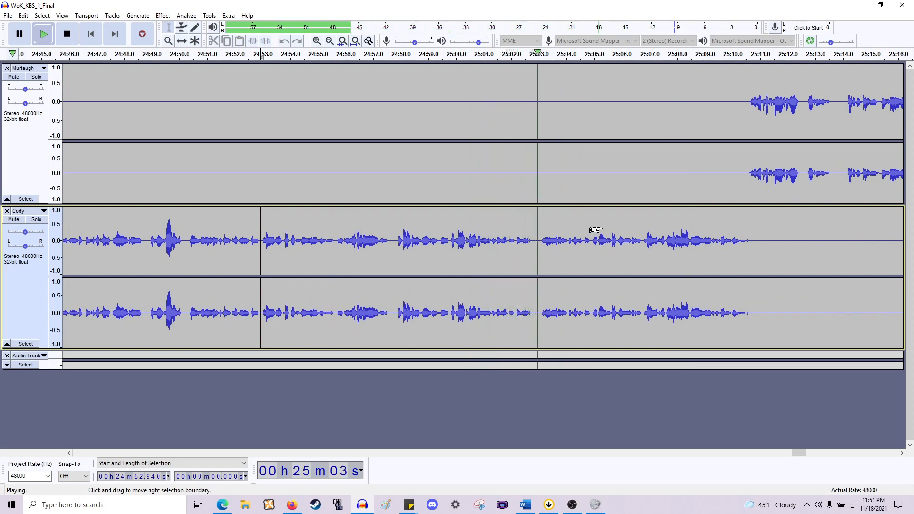
{"action": "key", "text": "space"}
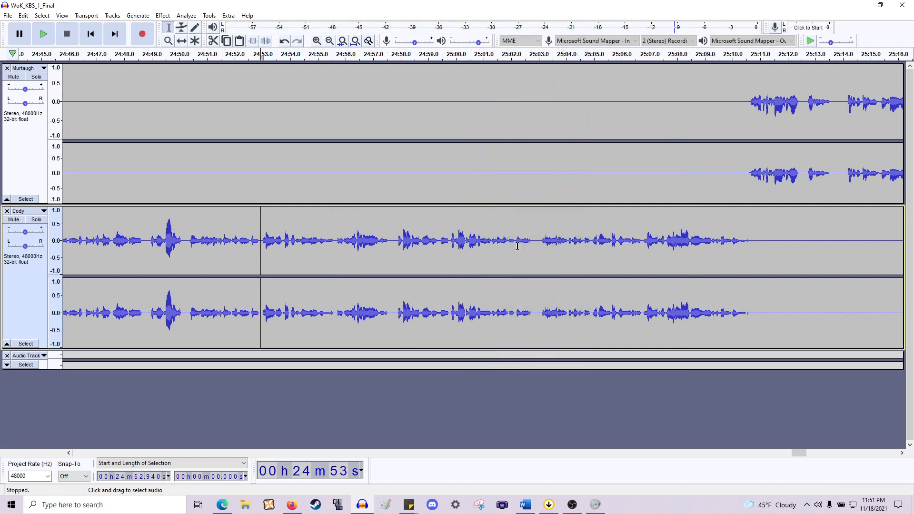
- Zoom in, preview, and delete the 1.17 s pause at 25:01.9 in Cody's line
{"action": "scroll", "coordinate": [514, 247], "scroll_direction": "up", "scroll_amount": 2}
{"action": "left_click", "coordinate": [477, 249]}
{"action": "key", "text": "space"}
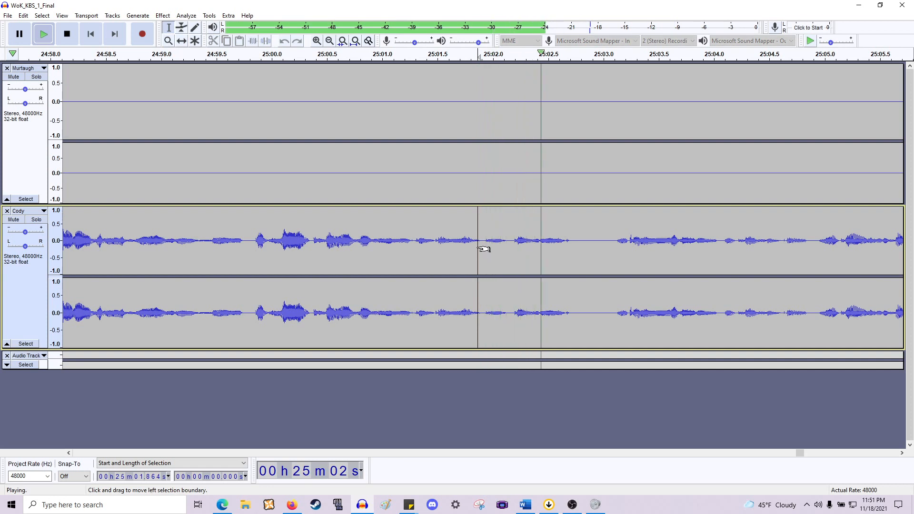
{"action": "key", "text": "space"}
{"action": "left_click_drag", "start_coordinate": [482, 248], "coordinate": [608, 147]}
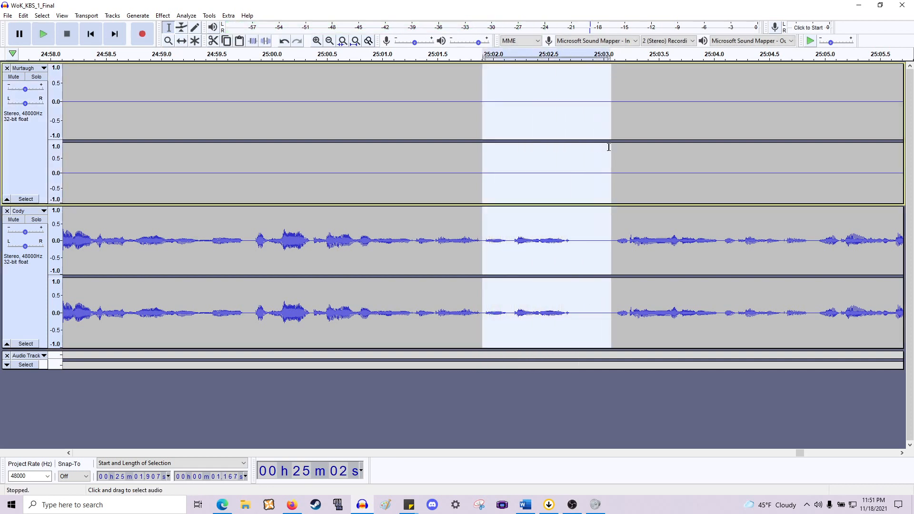
{"action": "key", "text": "Delete"}
- Play back from about 25:00.8 and follow the playback into Murtaugh's lines, then stop it
{"action": "scroll", "coordinate": [428, 214], "scroll_direction": "right", "scroll_amount": 2}
{"action": "left_click", "coordinate": [310, 235]}
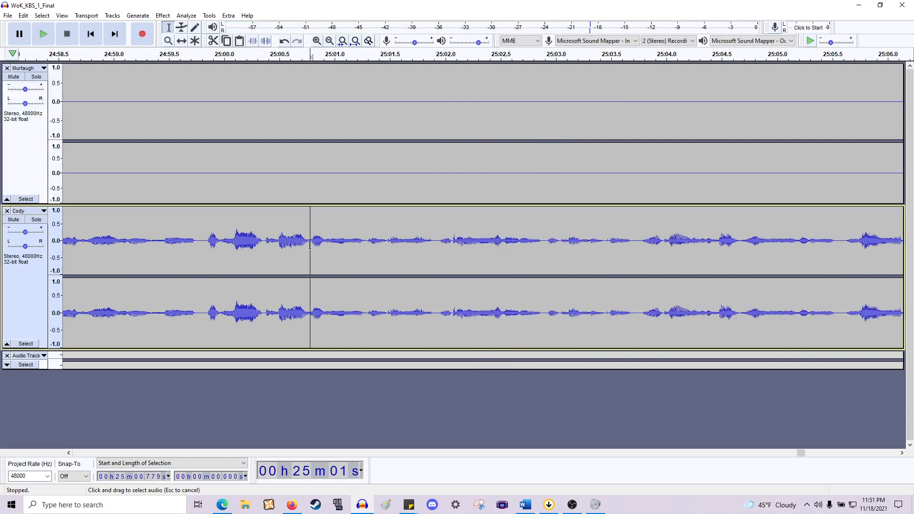
{"action": "key", "text": "space"}
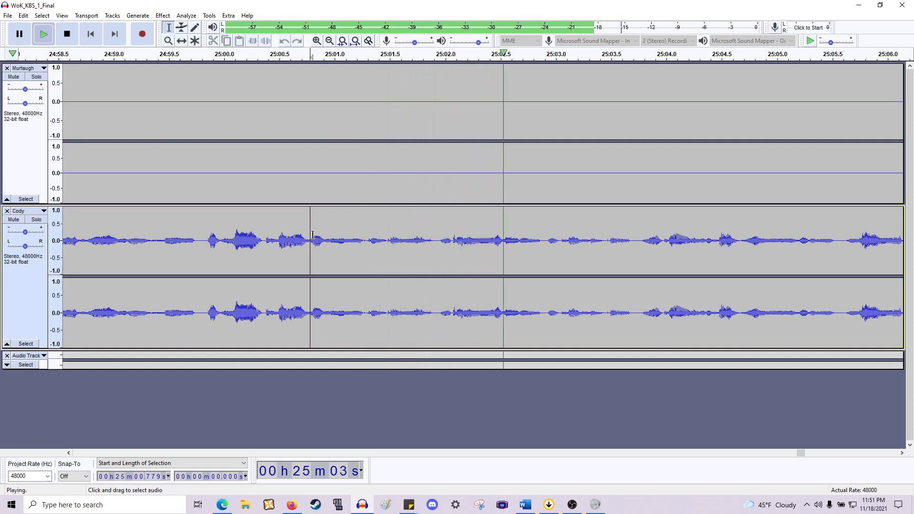
{"action": "scroll", "coordinate": [309, 235], "scroll_direction": "right", "scroll_amount": 5}
{"action": "scroll", "coordinate": [316, 234], "scroll_direction": "down", "scroll_amount": 1}
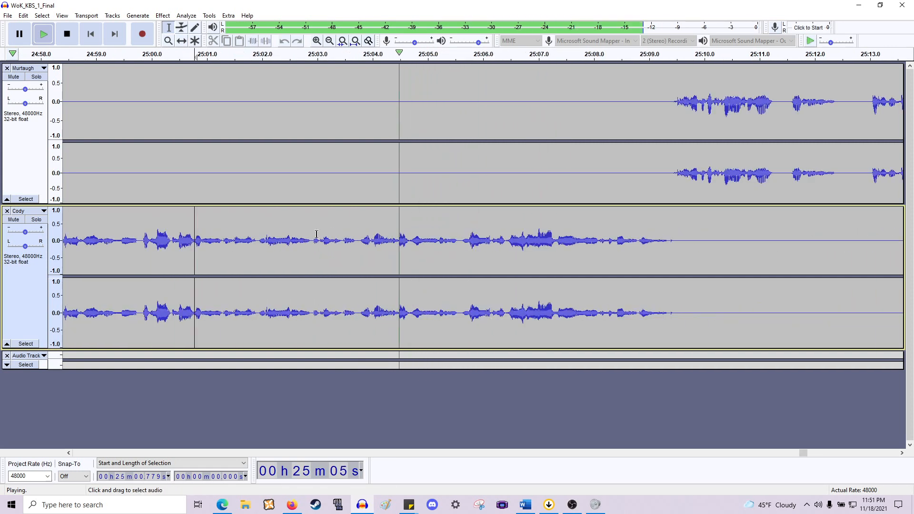
{"action": "scroll", "coordinate": [316, 234], "scroll_direction": "right", "scroll_amount": 3}
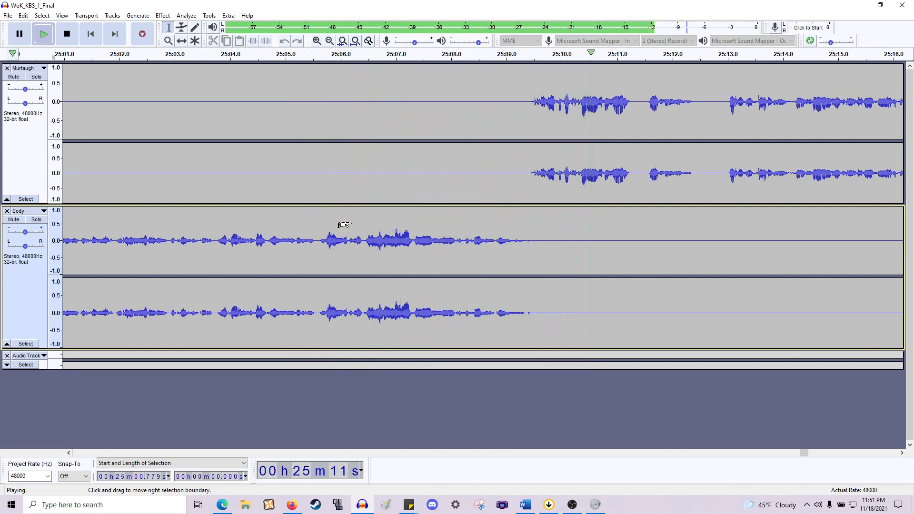
{"action": "scroll", "coordinate": [344, 224], "scroll_direction": "right", "scroll_amount": 2}
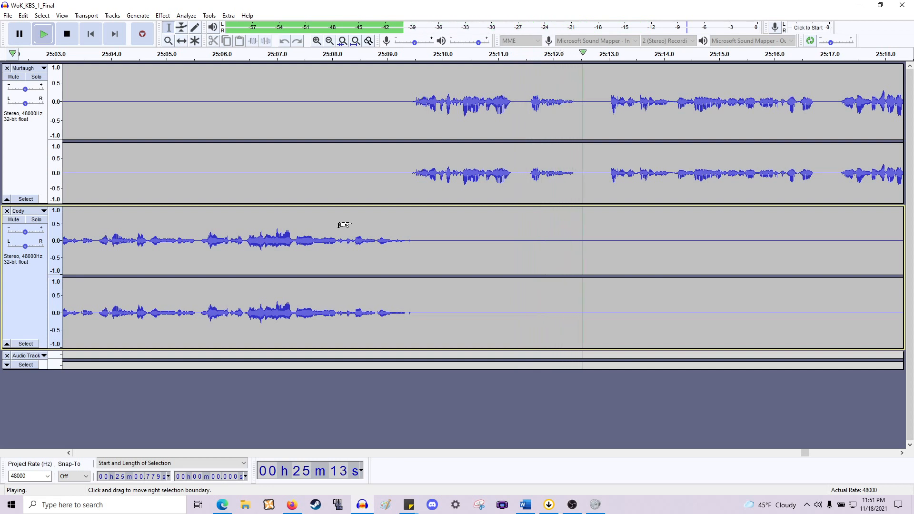
{"action": "key", "text": "space"}
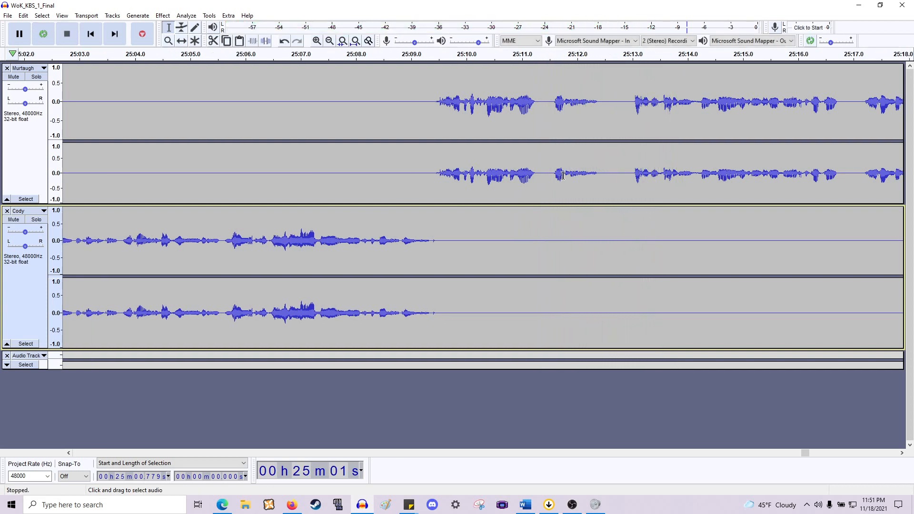
{"action": "scroll", "coordinate": [536, 166], "scroll_direction": "right", "scroll_amount": 2}
{"action": "scroll", "coordinate": [454, 158], "scroll_direction": "up", "scroll_amount": 1}
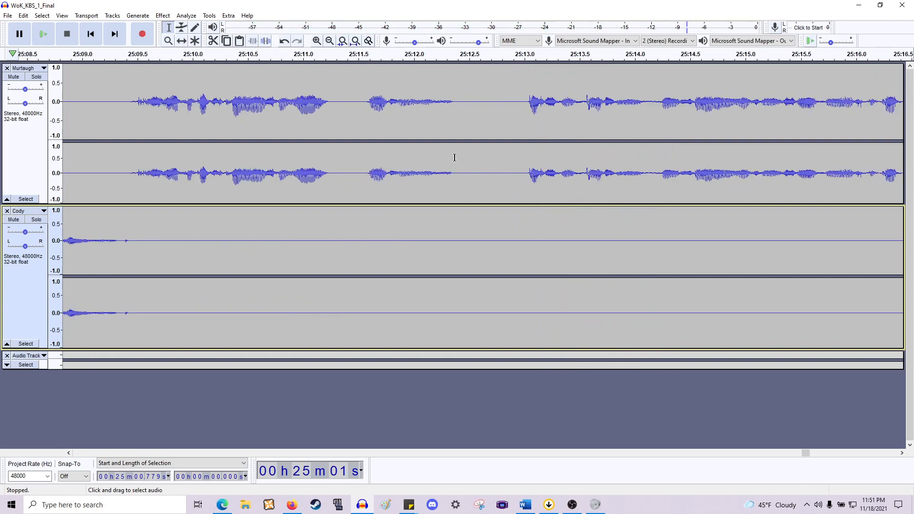
{"action": "left_click_drag", "start_coordinate": [451, 171], "coordinate": [366, 171]}
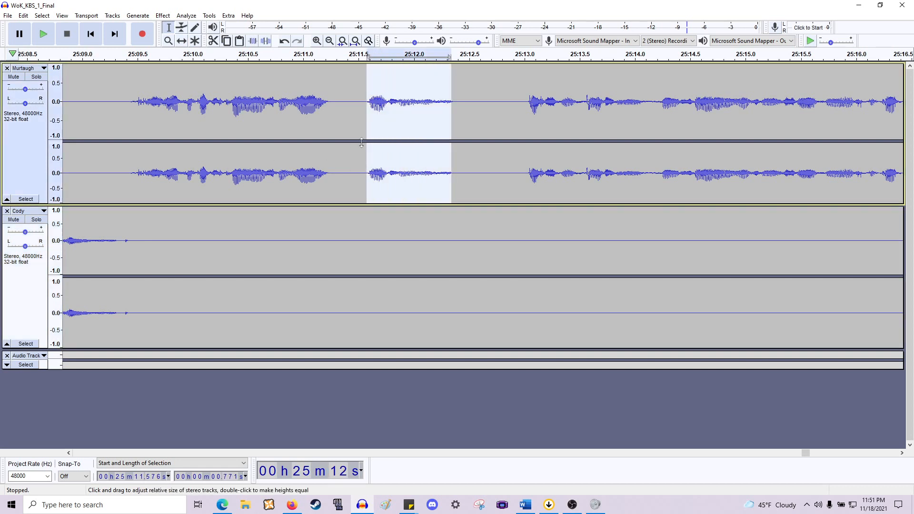
{"action": "left_click", "coordinate": [339, 152]}
- Play Murtaugh's line from about 25:09.5 at normal zoom and stop playback
{"action": "scroll", "coordinate": [128, 186], "scroll_direction": "left", "scroll_amount": 2}
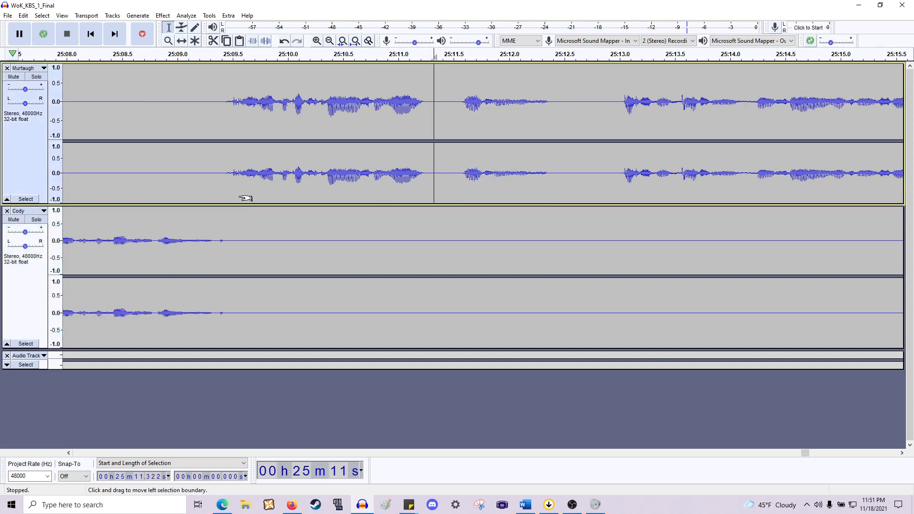
{"action": "scroll", "coordinate": [247, 195], "scroll_direction": "left", "scroll_amount": 1}
{"action": "left_click", "coordinate": [278, 180]}
{"action": "key", "text": "space"}
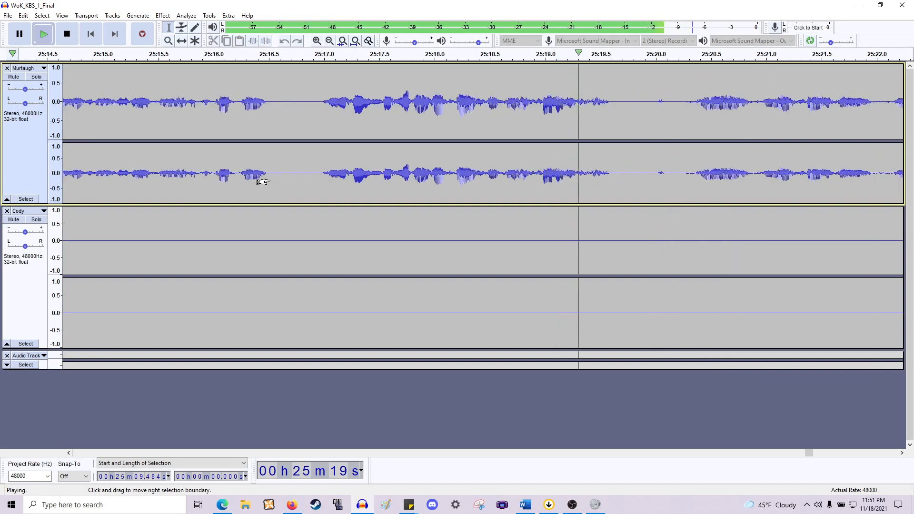
{"action": "key", "text": "ctrl+3"}
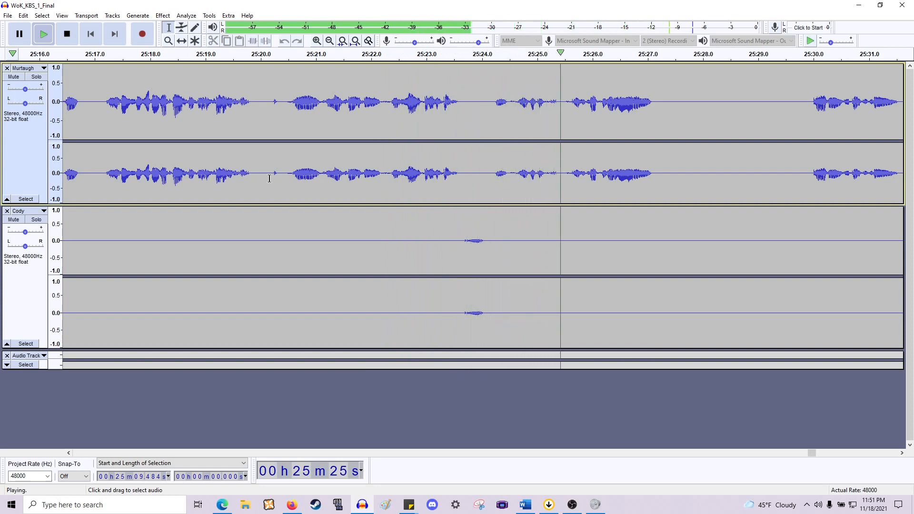
{"action": "key", "text": "space"}
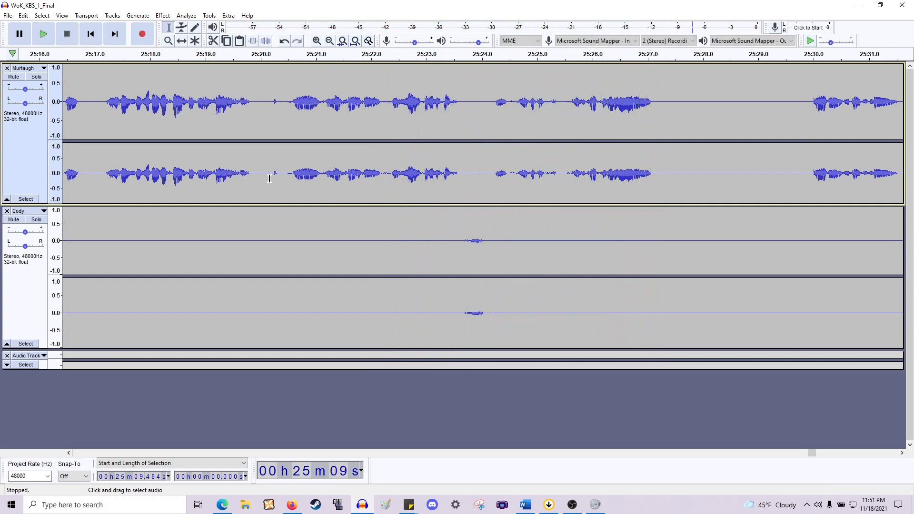
- Zoom in and delete two short pauses in Murtaugh's line at about 25:11.25 and 25:12.04
{"action": "scroll", "coordinate": [264, 179], "scroll_direction": "left", "scroll_amount": 5}
{"action": "scroll", "coordinate": [261, 180], "scroll_direction": "left", "scroll_amount": 5}
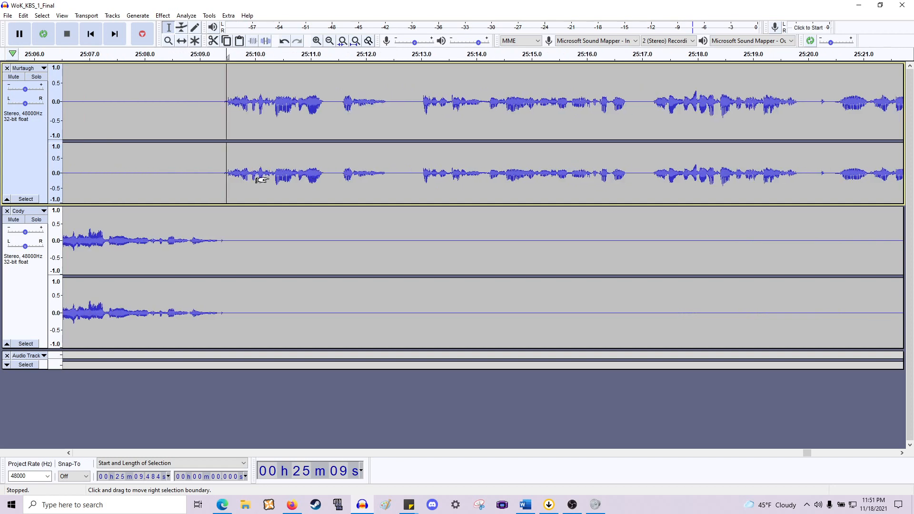
{"action": "scroll", "coordinate": [275, 178], "scroll_direction": "right", "scroll_amount": 1}
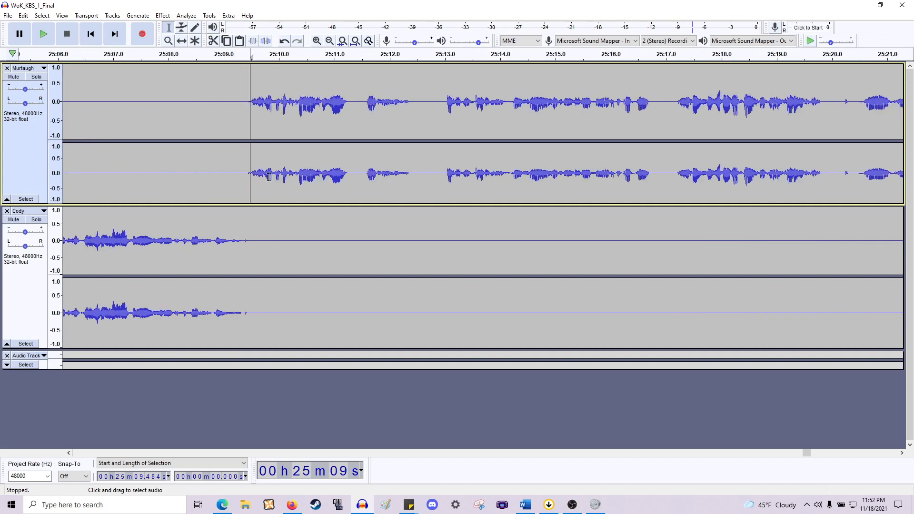
{"action": "scroll", "coordinate": [273, 178], "scroll_direction": "up", "scroll_amount": 1}
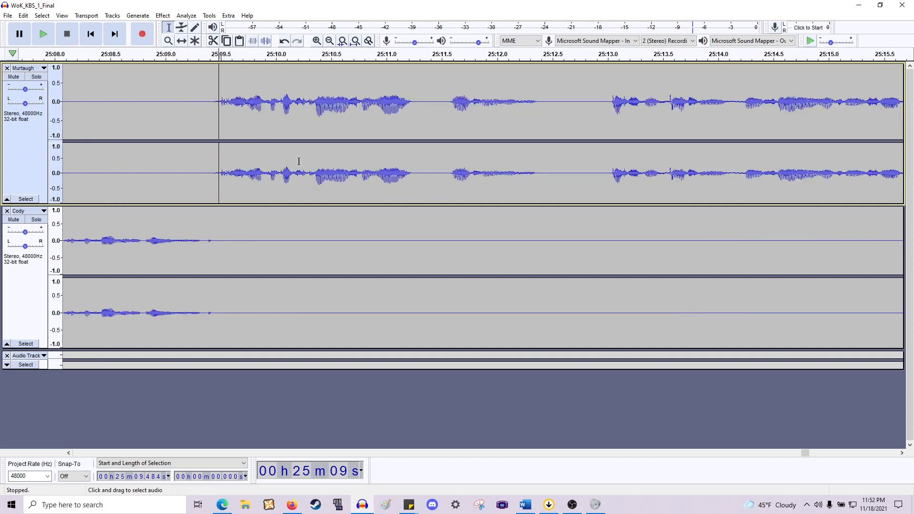
{"action": "left_click_drag", "start_coordinate": [414, 173], "coordinate": [451, 253]}
{"action": "key", "text": "Delete"}
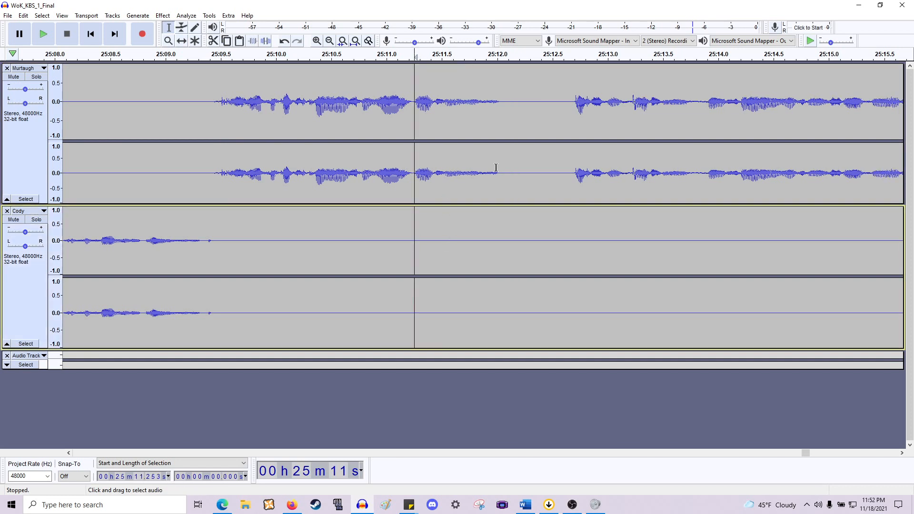
{"action": "left_click_drag", "start_coordinate": [500, 170], "coordinate": [565, 258]}
{"action": "key", "text": "Delete"}
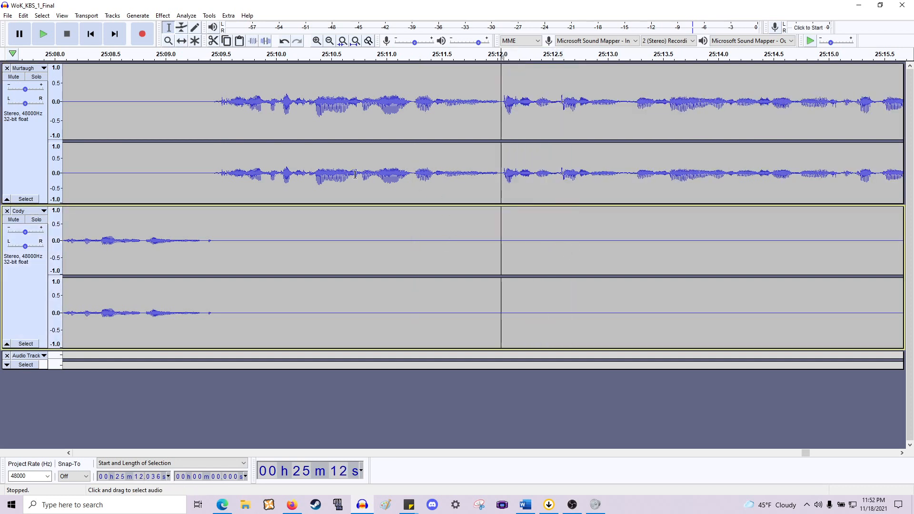
- Delete two more pauses in Murtaugh's line at about 25:15.74 and 25:18.39
{"action": "scroll", "coordinate": [460, 183], "scroll_direction": "right", "scroll_amount": 6}
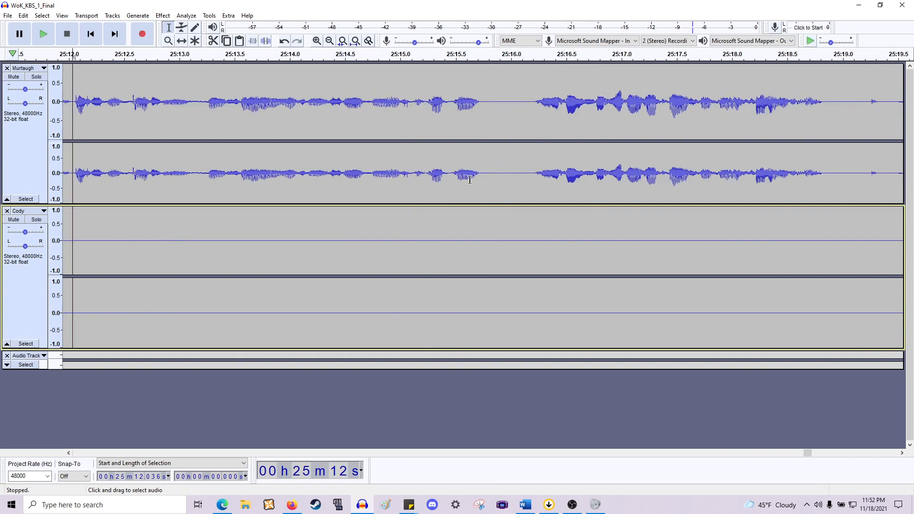
{"action": "left_click_drag", "start_coordinate": [482, 182], "coordinate": [533, 246]}
{"action": "key", "text": "Delete"}
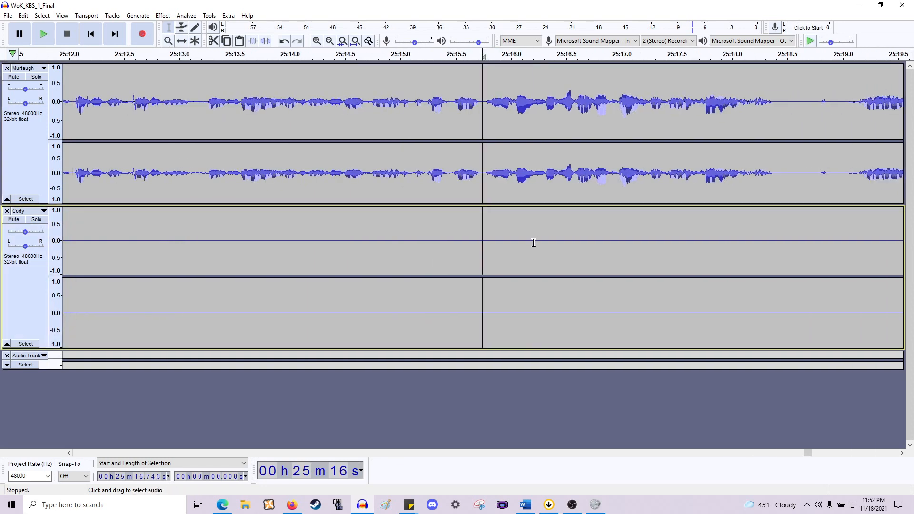
{"action": "scroll", "coordinate": [527, 198], "scroll_direction": "right", "scroll_amount": 5}
{"action": "left_click_drag", "start_coordinate": [466, 185], "coordinate": [543, 280]}
{"action": "key", "text": "Delete"}
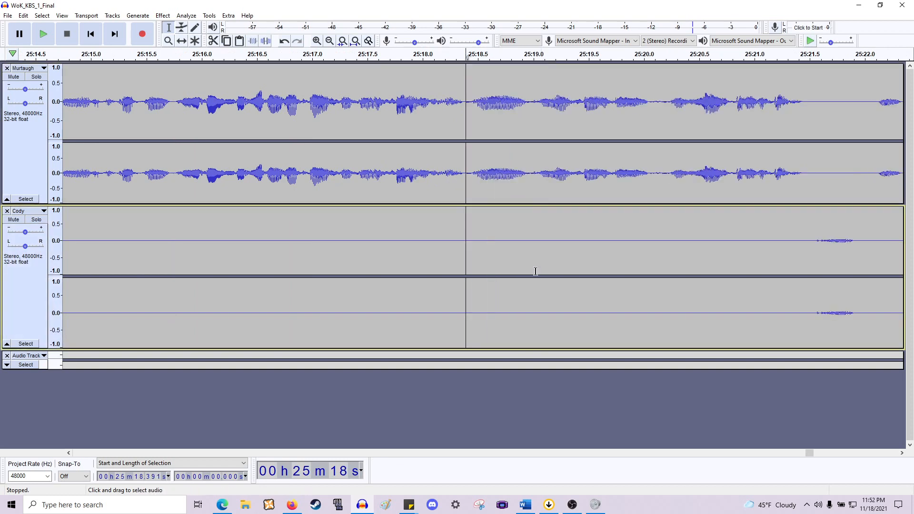
- Play back the edited Murtaugh passage from about 25:09.4 and stop it
{"action": "scroll", "coordinate": [629, 181], "scroll_direction": "right", "scroll_amount": 10}
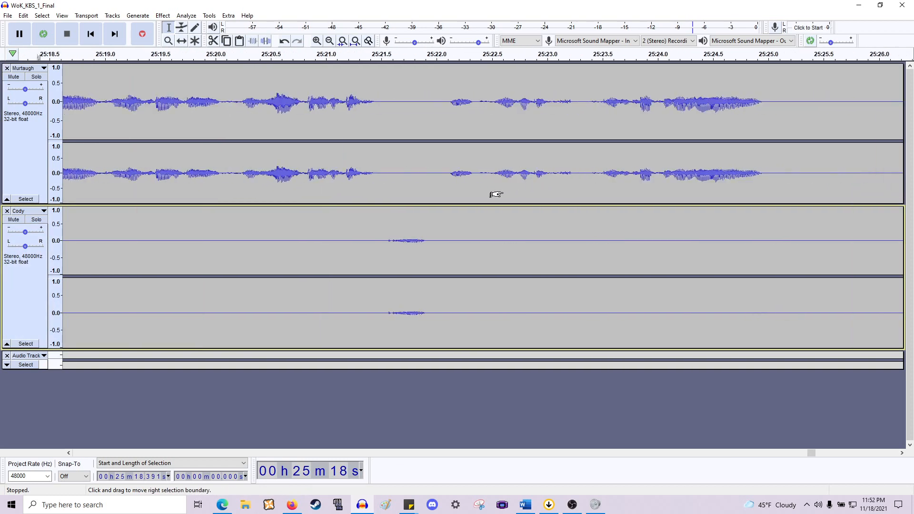
{"action": "scroll", "coordinate": [492, 192], "scroll_direction": "left", "scroll_amount": 7}
{"action": "scroll", "coordinate": [495, 191], "scroll_direction": "left", "scroll_amount": 20}
{"action": "scroll", "coordinate": [479, 186], "scroll_direction": "down", "scroll_amount": 2}
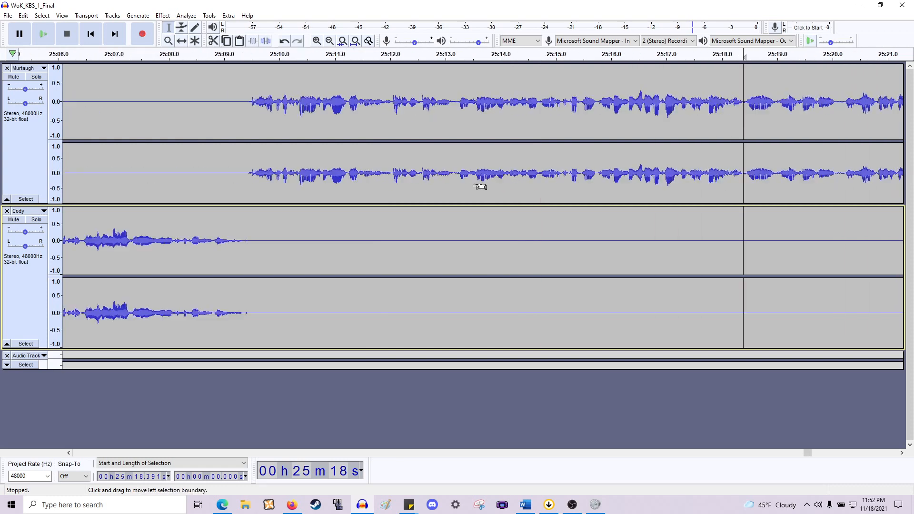
{"action": "left_click", "coordinate": [359, 183]}
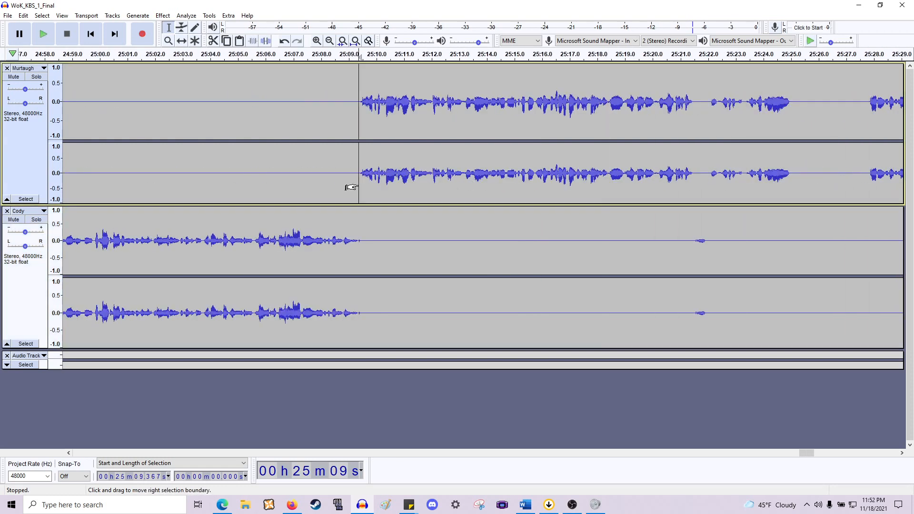
{"action": "key", "text": "space"}
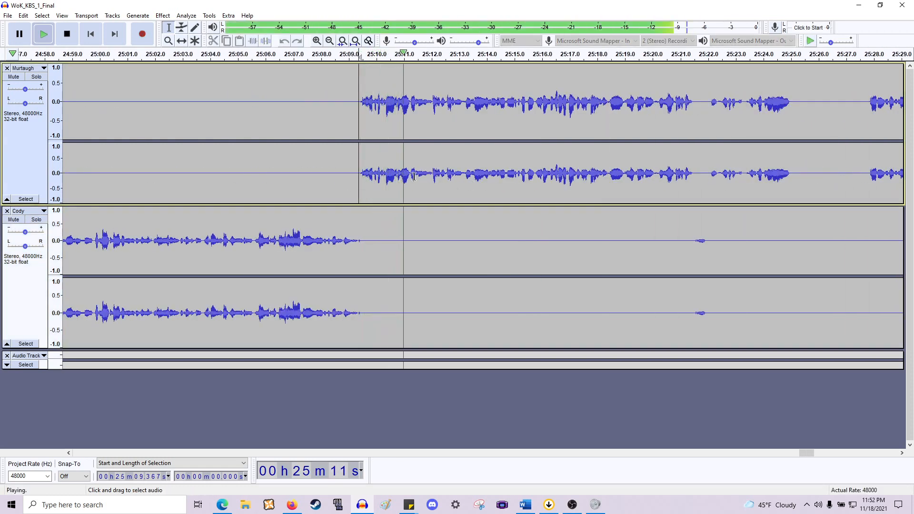
{"action": "key", "text": "space"}
- Select the 0.47 s pause at 25:11.55 across both speakers' tracks, delete it and play back from about 25:10.3
{"action": "scroll", "coordinate": [414, 176], "scroll_direction": "up", "scroll_amount": 2}
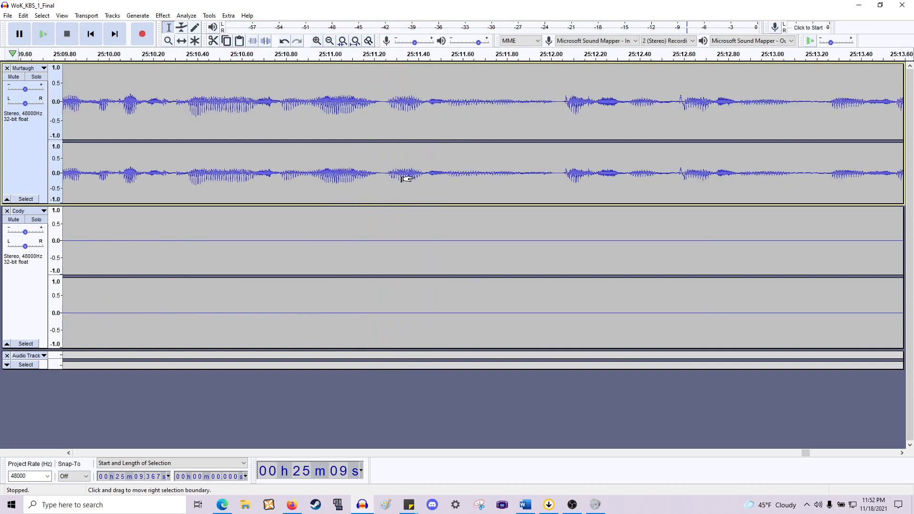
{"action": "left_click_drag", "start_coordinate": [434, 179], "coordinate": [480, 180]}
{"action": "key", "text": "space"}
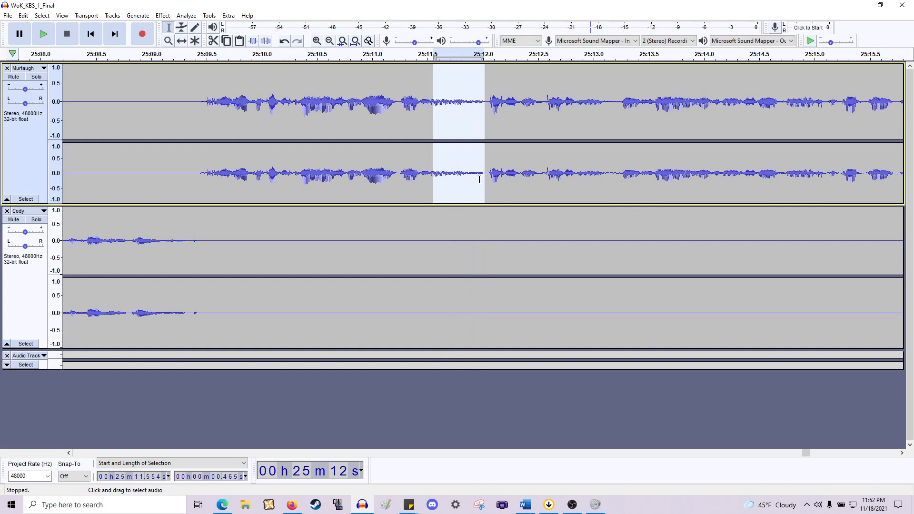
{"action": "key", "text": "shift+Down"}
{"action": "key", "text": "Delete"}
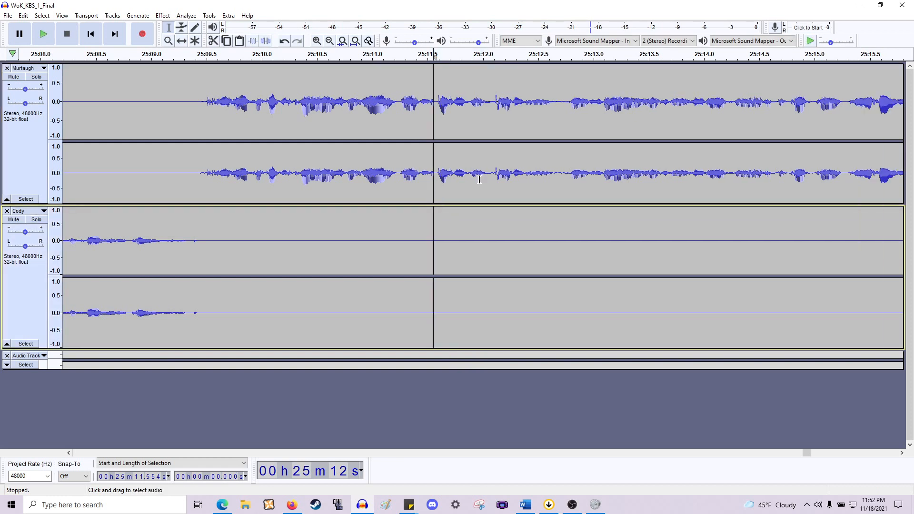
{"action": "left_click", "coordinate": [291, 163]}
{"action": "key", "text": "space"}
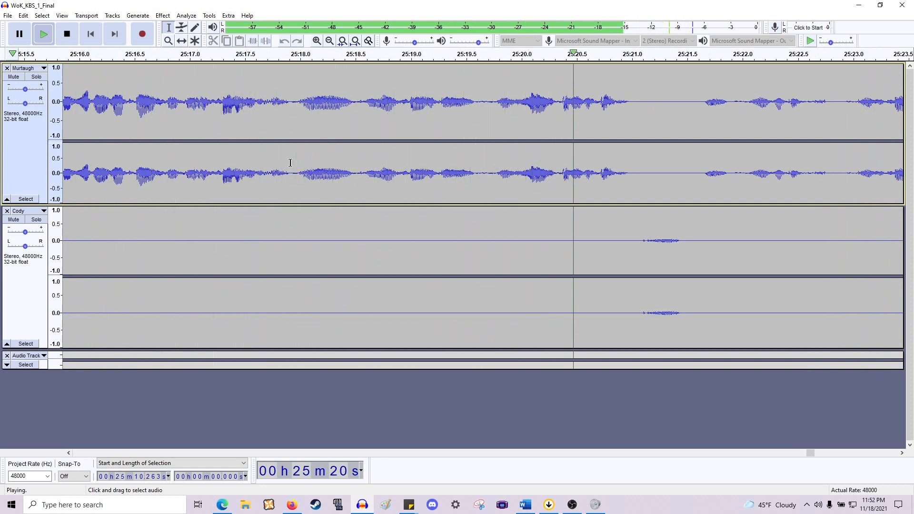
- Delete the pause in Murtaugh's line at about 25:22.6 across both speakers' tracks
{"action": "key", "text": "space"}
{"action": "scroll", "coordinate": [295, 166], "scroll_direction": "right", "scroll_amount": 3}
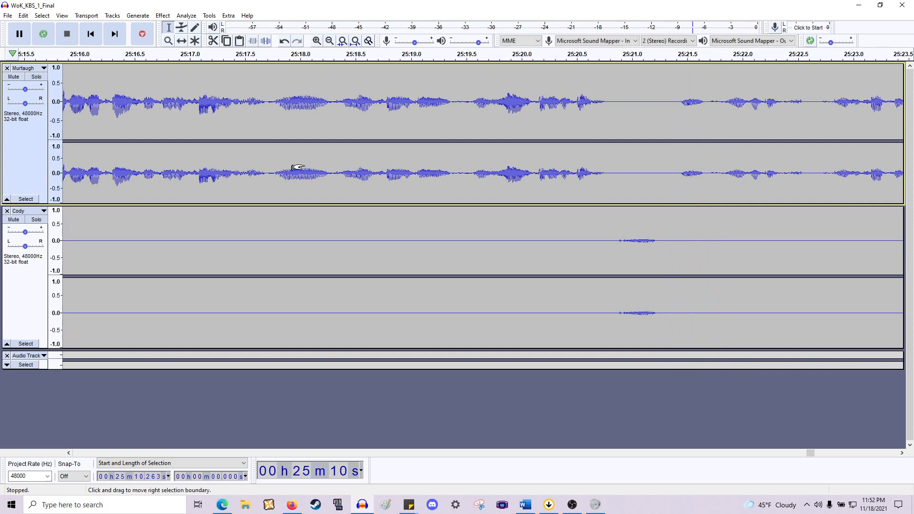
{"action": "scroll", "coordinate": [295, 167], "scroll_direction": "right", "scroll_amount": 6}
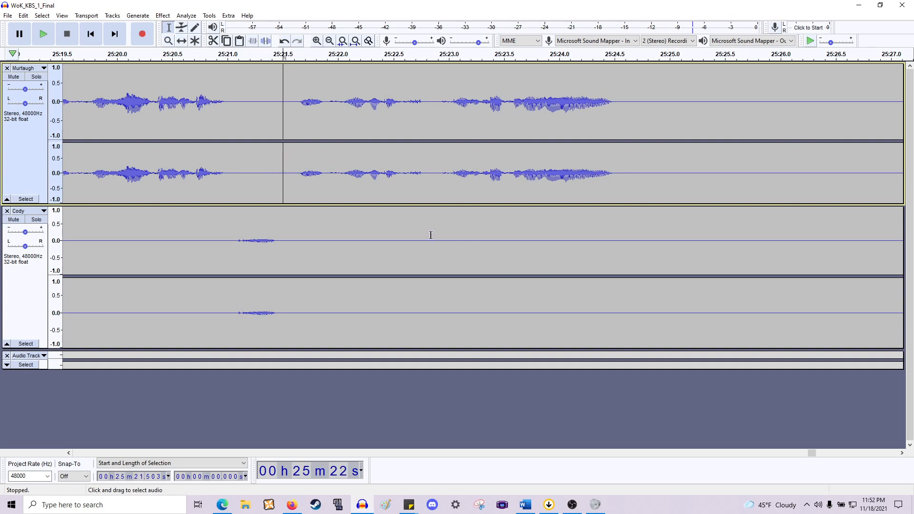
{"action": "key", "text": "space"}
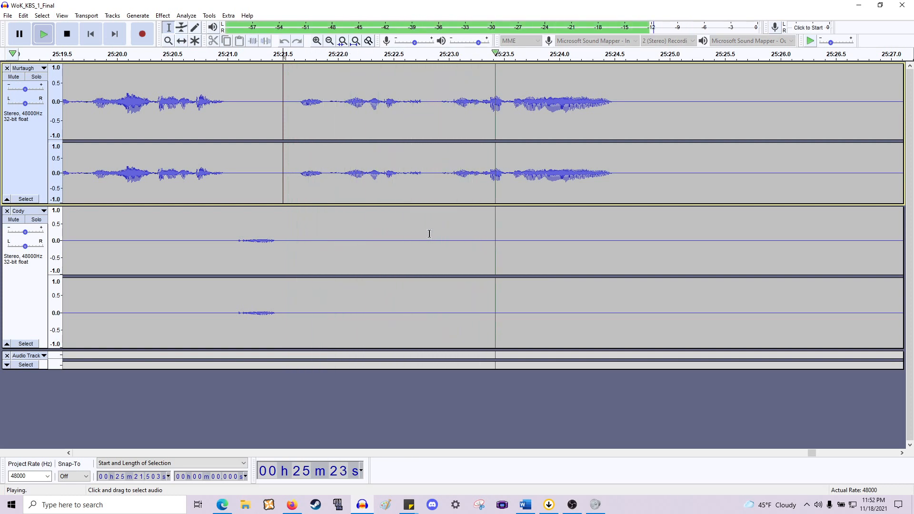
{"action": "key", "text": "space"}
{"action": "left_click_drag", "start_coordinate": [403, 223], "coordinate": [448, 268]}
{"action": "key", "text": "Delete"}
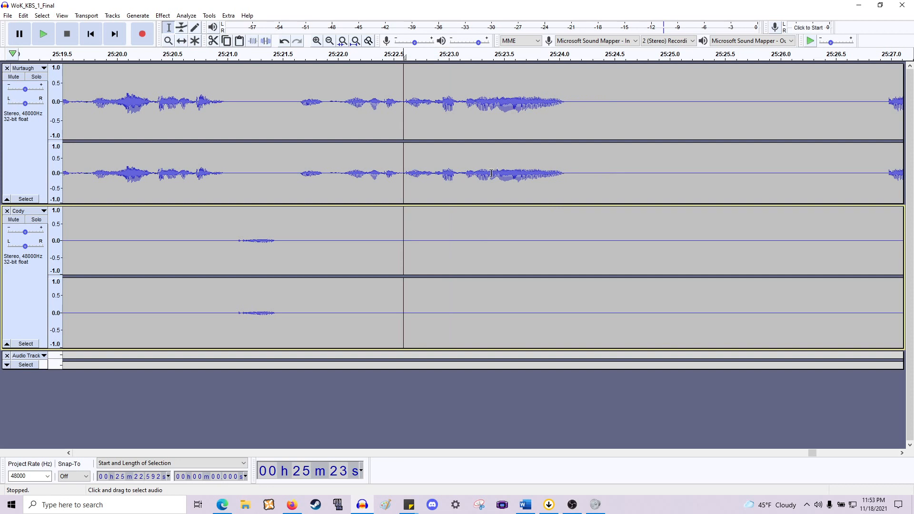
- Zoom in and play back the end of Murtaugh's line from several points between 25:23.3 and 25:23.6
{"action": "left_click", "coordinate": [477, 180]}
{"action": "key", "text": "space"}
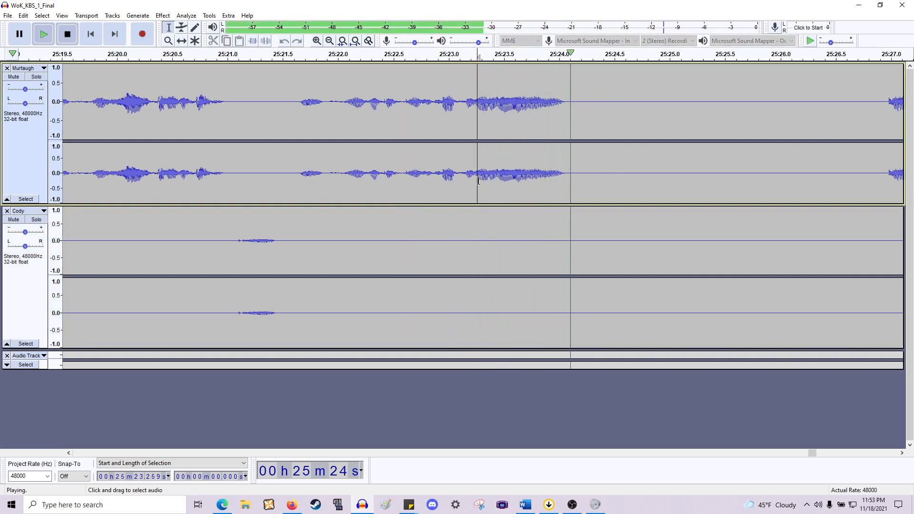
{"action": "key", "text": "space"}
{"action": "left_click", "coordinate": [497, 182]}
{"action": "key", "text": "space"}
{"action": "key", "text": "space"}
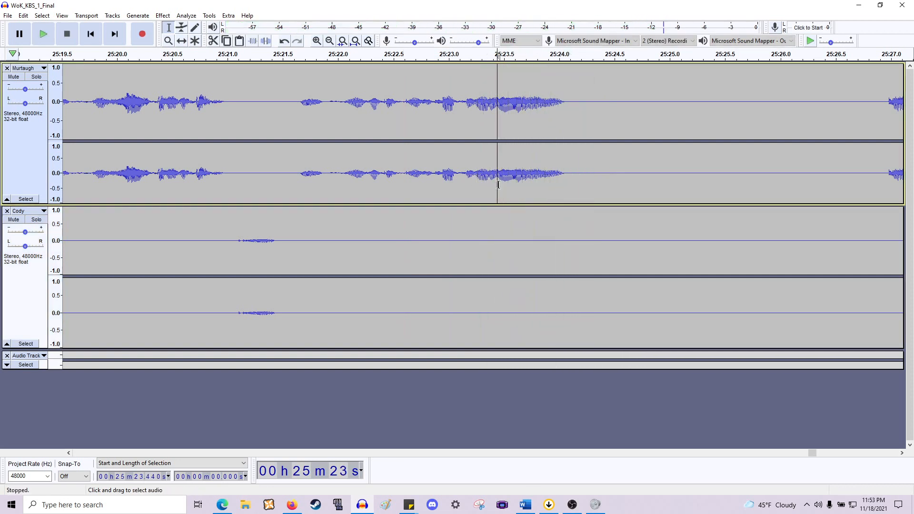
{"action": "left_click", "coordinate": [509, 186]}
{"action": "key", "text": "space"}
{"action": "key", "text": "space"}
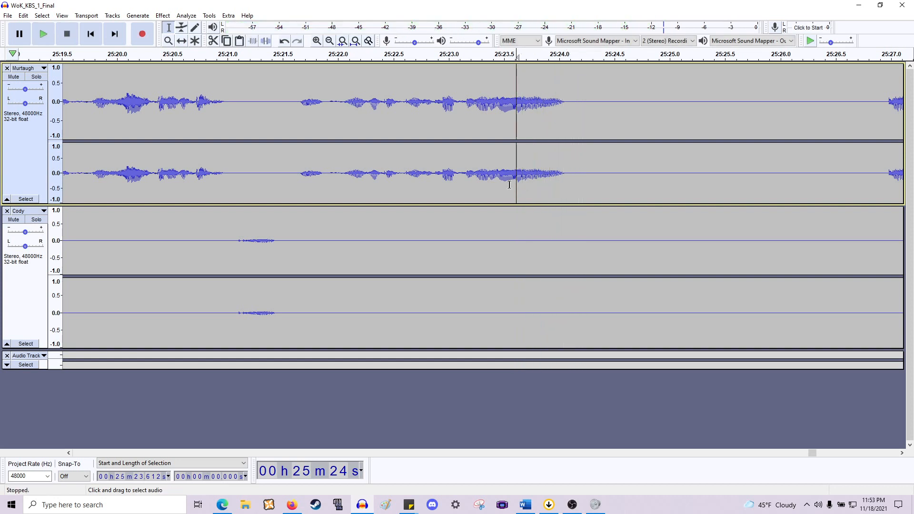
{"action": "key", "text": "space"}
{"action": "key", "text": "space"}
{"action": "key", "text": "space"}
{"action": "key", "text": "space"}
{"action": "scroll", "coordinate": [519, 185], "scroll_direction": "up", "scroll_amount": 2}
{"action": "key", "text": "space"}
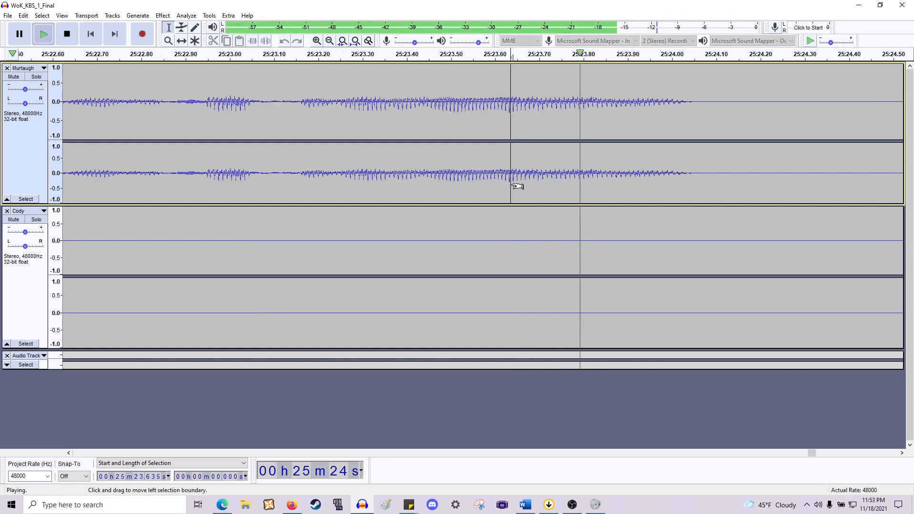
{"action": "key", "text": "space"}
- Delete the 0.535 s tail after 25:23.635 at the end of Murtaugh's line and fade out its last 0.028 s
{"action": "left_click_drag", "start_coordinate": [510, 191], "coordinate": [751, 292]}
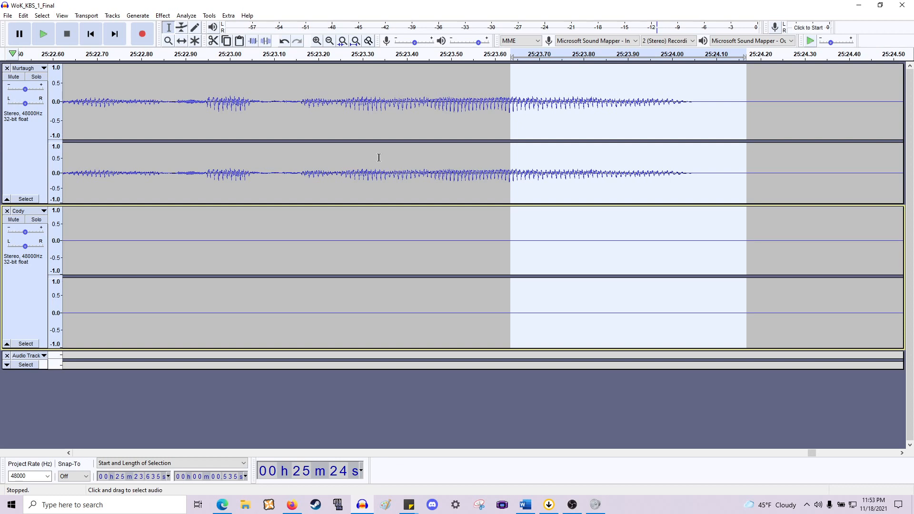
{"action": "key", "text": "Delete"}
{"action": "left_click", "coordinate": [500, 137]}
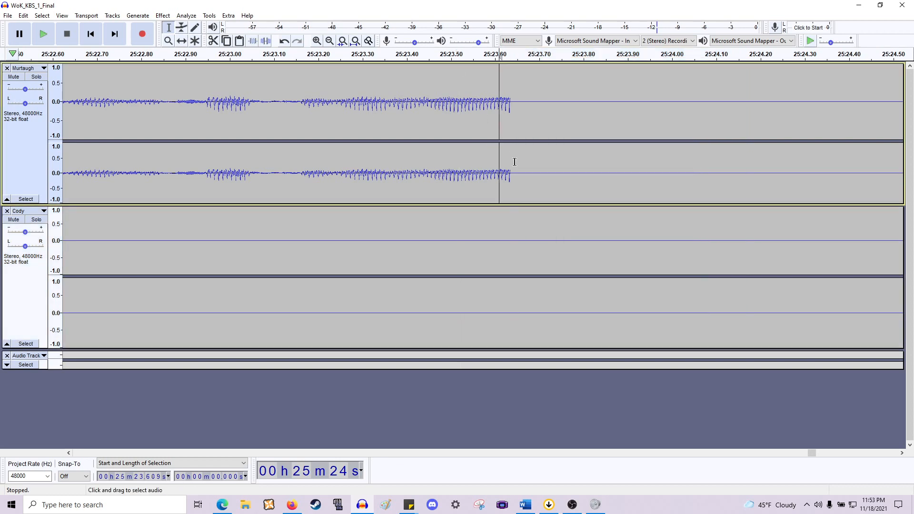
{"action": "left_click_drag", "start_coordinate": [508, 171], "coordinate": [500, 172]}
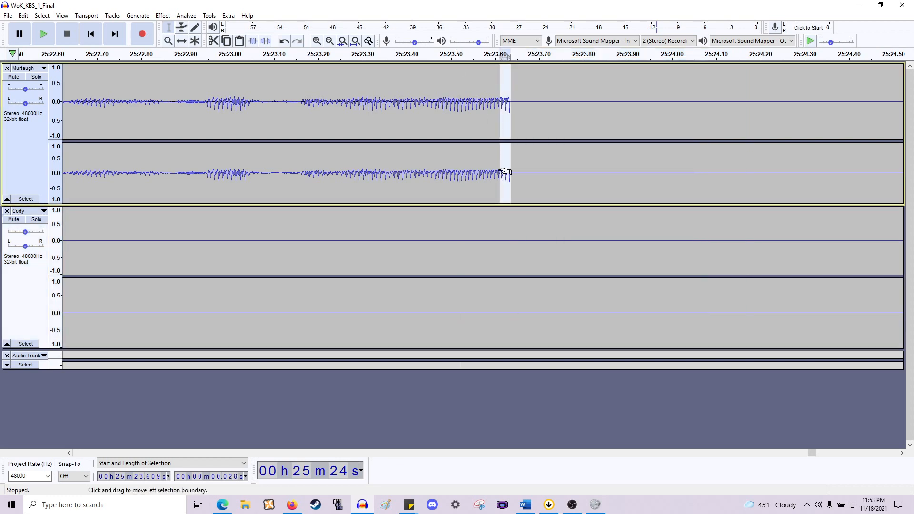
{"action": "left_click", "coordinate": [162, 16]}
{"action": "left_click", "coordinate": [227, 157]}
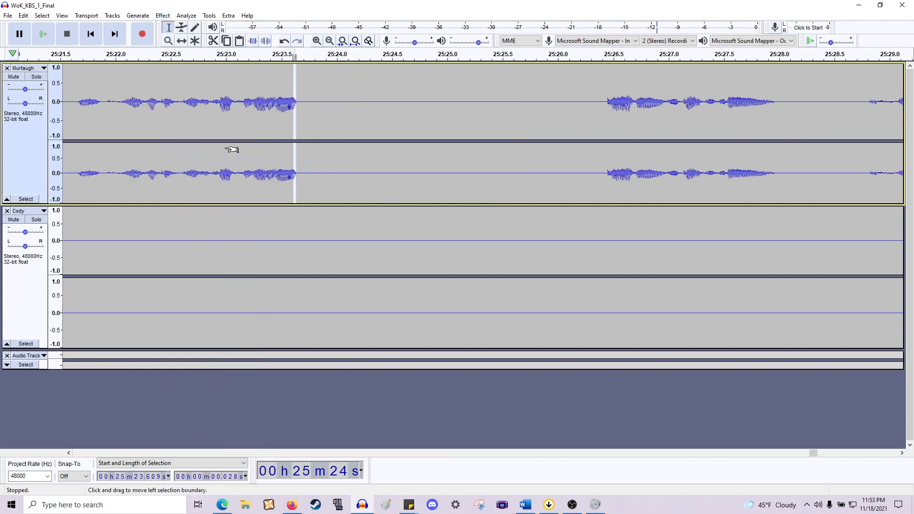
- Delete the pause from about 25:23.7 to 25:26.5 across both tracks and play back the join
{"action": "scroll", "coordinate": [281, 157], "scroll_direction": "left", "scroll_amount": 3}
{"action": "left_click", "coordinate": [284, 160]}
{"action": "key", "text": "space"}
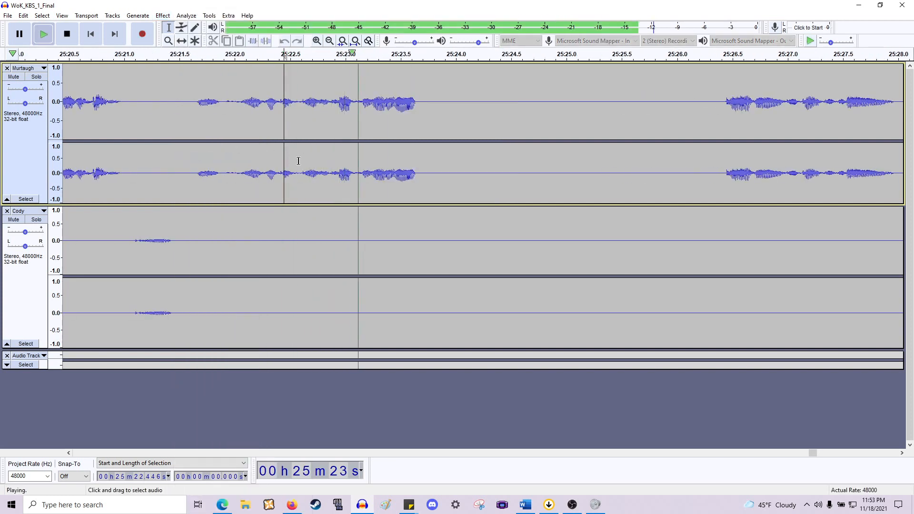
{"action": "key", "text": "space"}
{"action": "left_click_drag", "start_coordinate": [421, 266], "coordinate": [724, 279]}
{"action": "key", "text": "Delete"}
{"action": "key", "text": "space"}
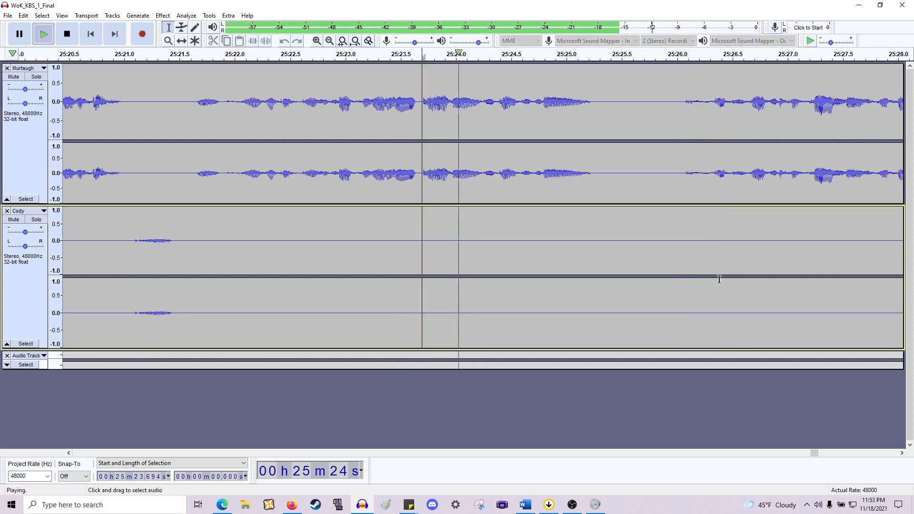
{"action": "key", "text": "space"}
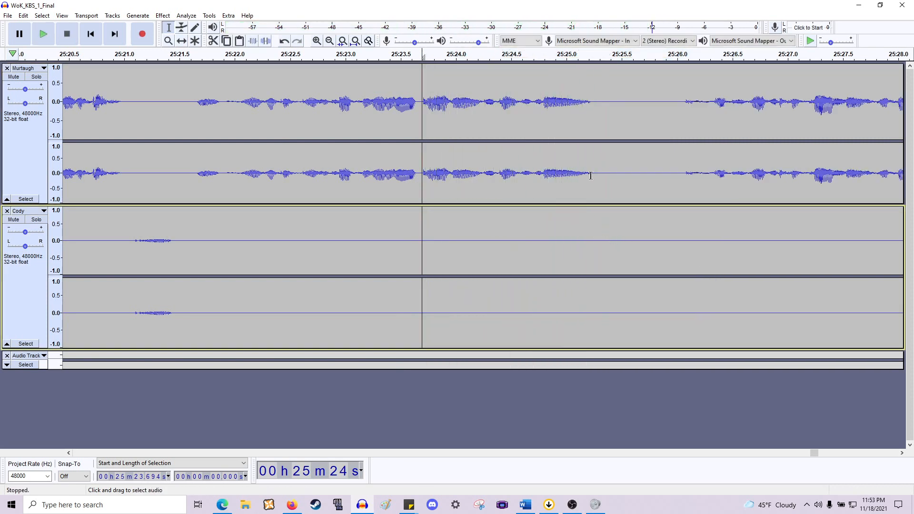
- Delete the 1.076 s pause at 25:25.22 across both tracks and play back from there
{"action": "left_click_drag", "start_coordinate": [591, 176], "coordinate": [708, 273]}
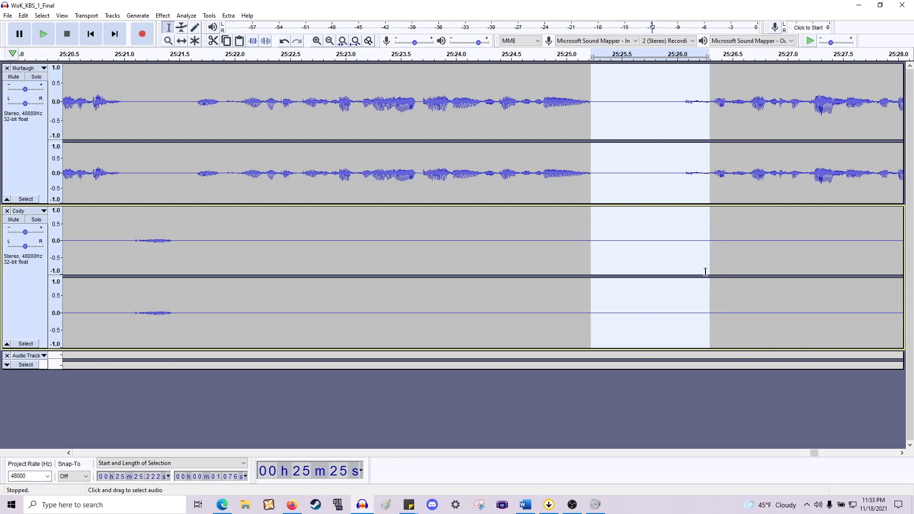
{"action": "key", "text": "Delete"}
{"action": "key", "text": "space"}
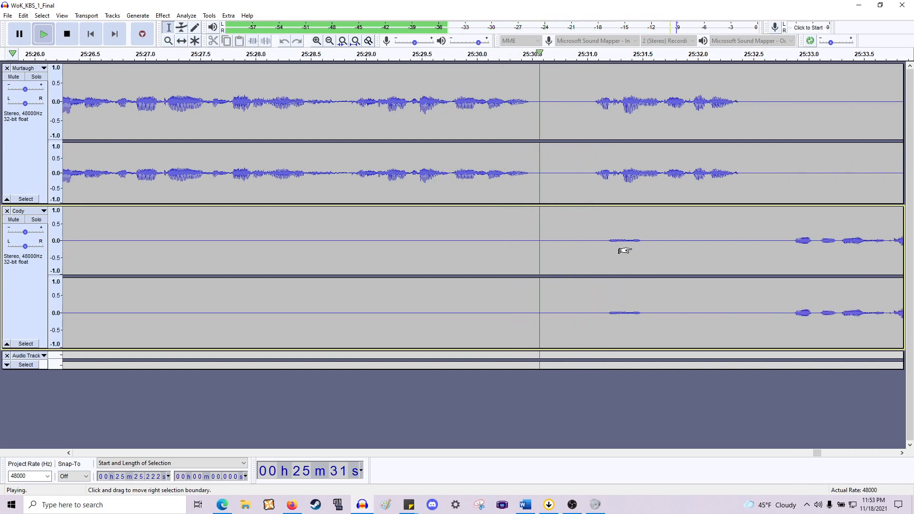
{"action": "key", "text": "space"}
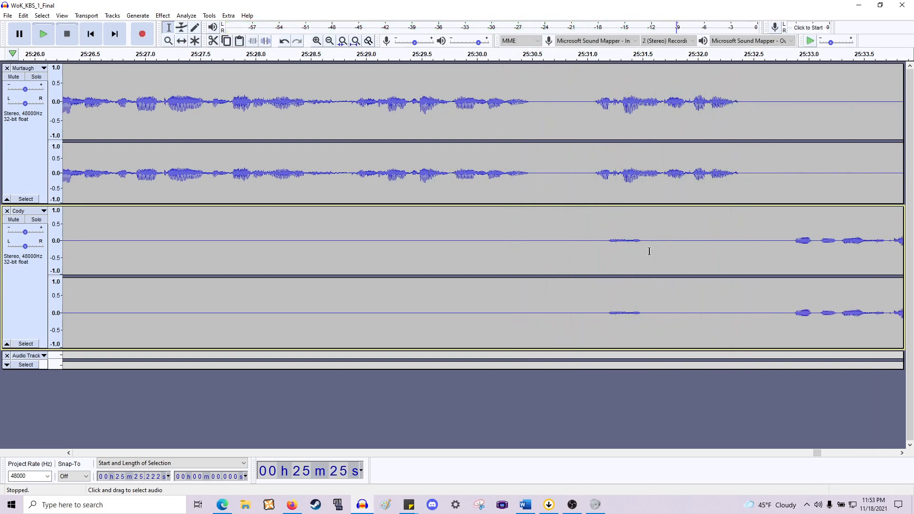
- Delete the 0.59 s pause at 25:30.51 across both speakers' tracks
{"action": "left_click_drag", "start_coordinate": [655, 250], "coordinate": [573, 251]}
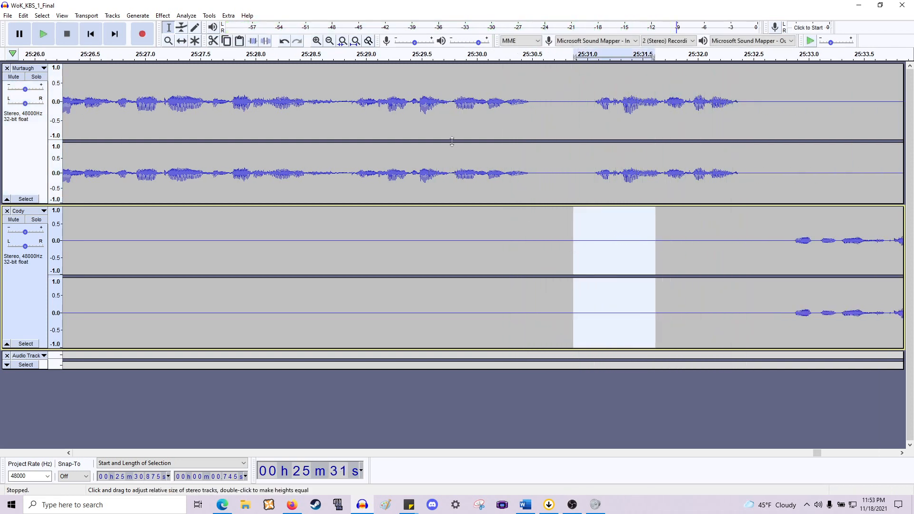
{"action": "left_click_drag", "start_coordinate": [534, 184], "coordinate": [598, 260]}
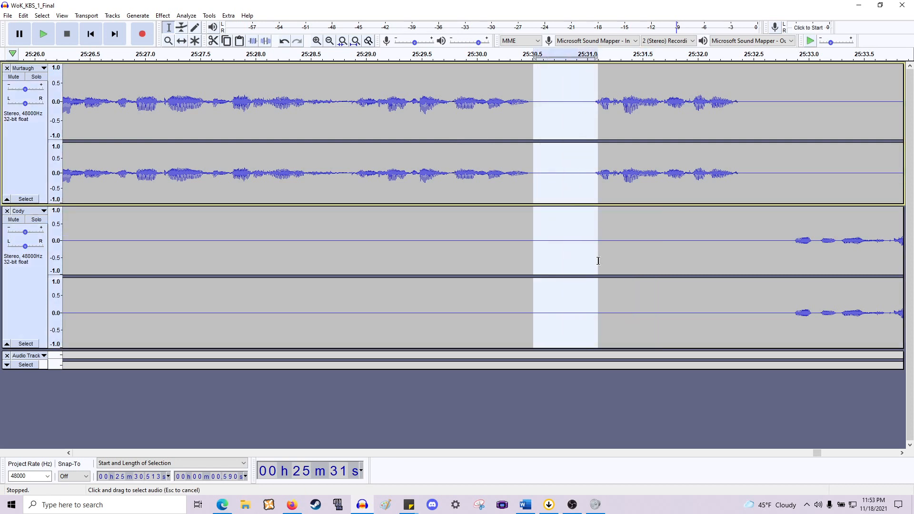
{"action": "key", "text": "Delete"}
- Delete the 0.49 s gap at 25:31.83 before Cody's reply across both tracks
{"action": "scroll", "coordinate": [572, 188], "scroll_direction": "right", "scroll_amount": 5}
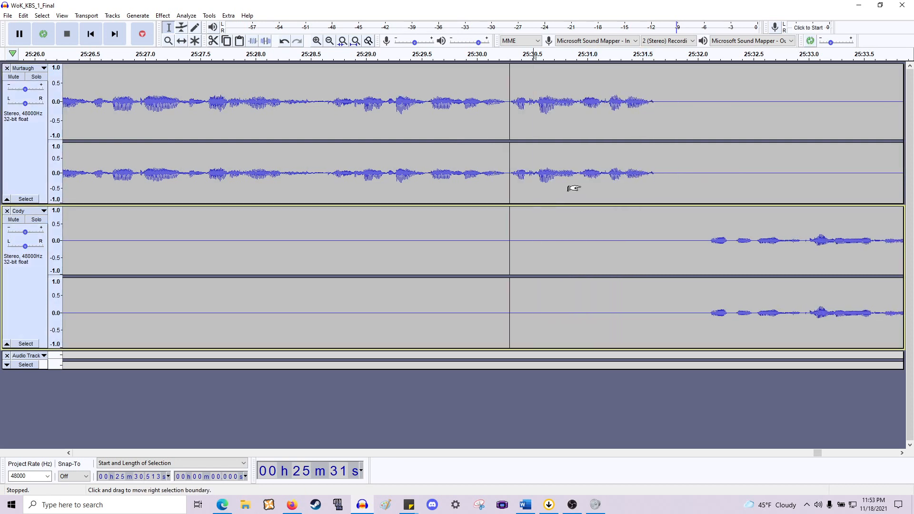
{"action": "left_click_drag", "start_coordinate": [465, 188], "coordinate": [519, 236]}
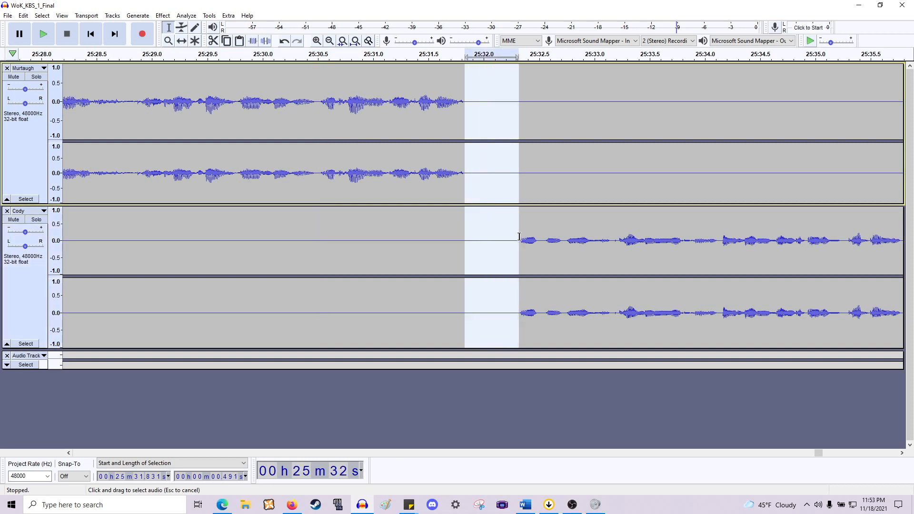
{"action": "key", "text": "Delete"}
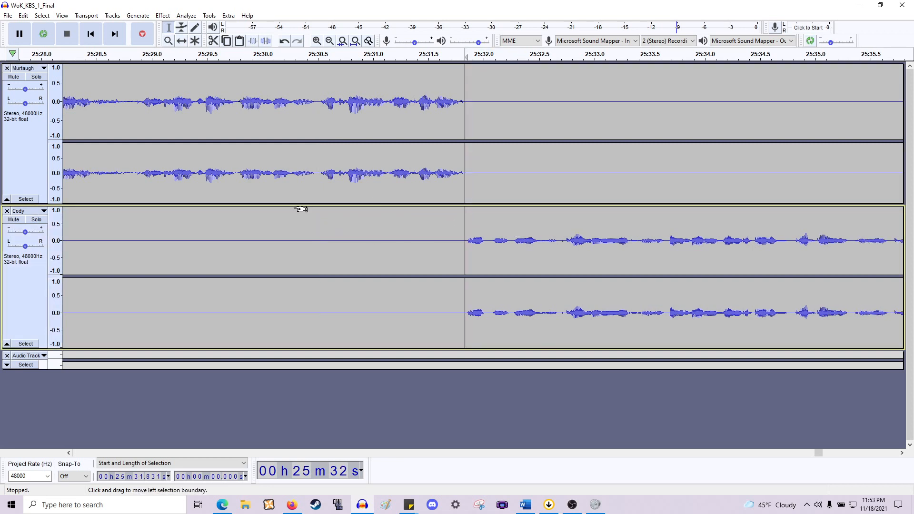
- Play back the edited passage from about 25:29.1
{"action": "scroll", "coordinate": [303, 210], "scroll_direction": "left", "scroll_amount": 6}
{"action": "scroll", "coordinate": [306, 211], "scroll_direction": "down", "scroll_amount": 1}
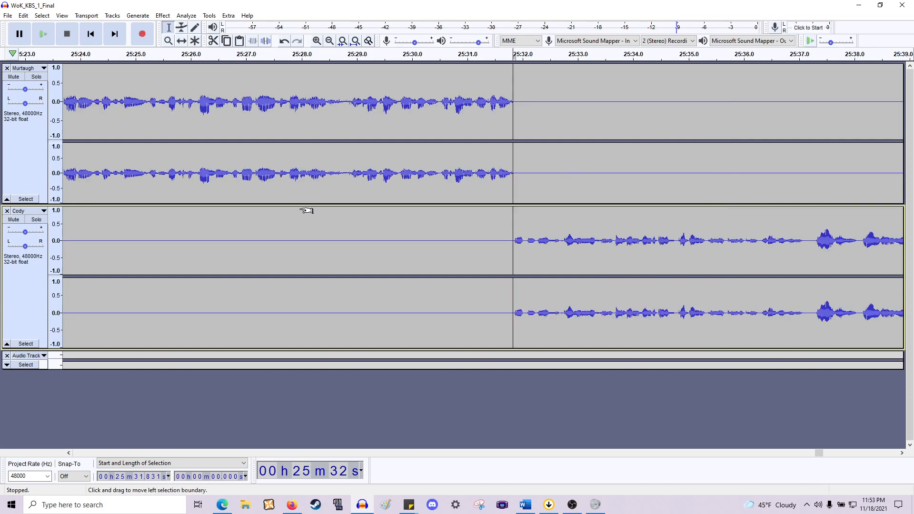
{"action": "left_click", "coordinate": [364, 183]}
{"action": "key", "text": "space"}
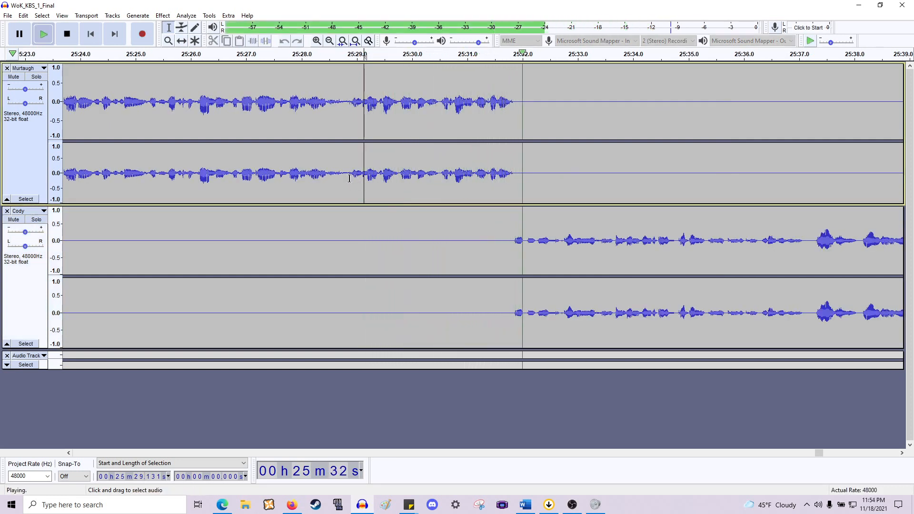
{"action": "scroll", "coordinate": [352, 179], "scroll_direction": "right", "scroll_amount": 5}
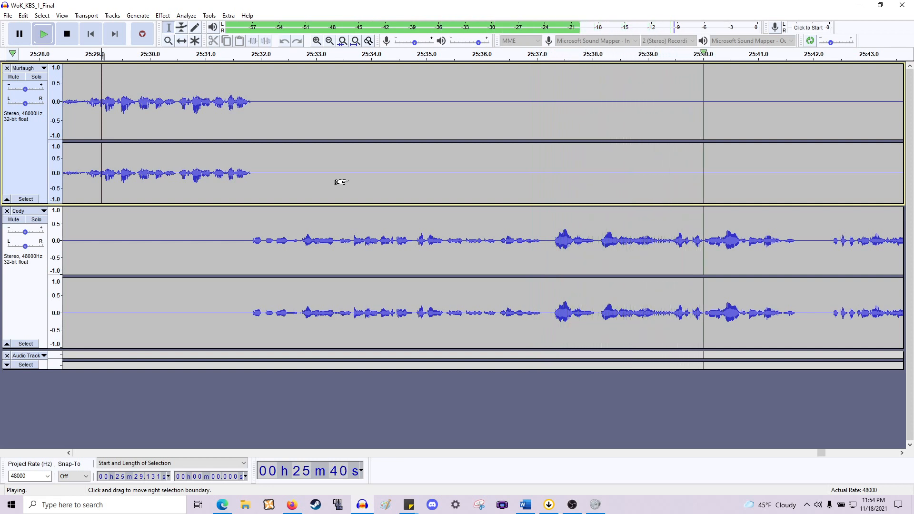
{"action": "key", "text": "space"}
- Zoom in and play back Cody's line from points around 25:38.8 and 25:39.5
{"action": "scroll", "coordinate": [563, 248], "scroll_direction": "right", "scroll_amount": 3}
{"action": "scroll", "coordinate": [562, 248], "scroll_direction": "up", "scroll_amount": 1}
{"action": "left_click", "coordinate": [489, 248]}
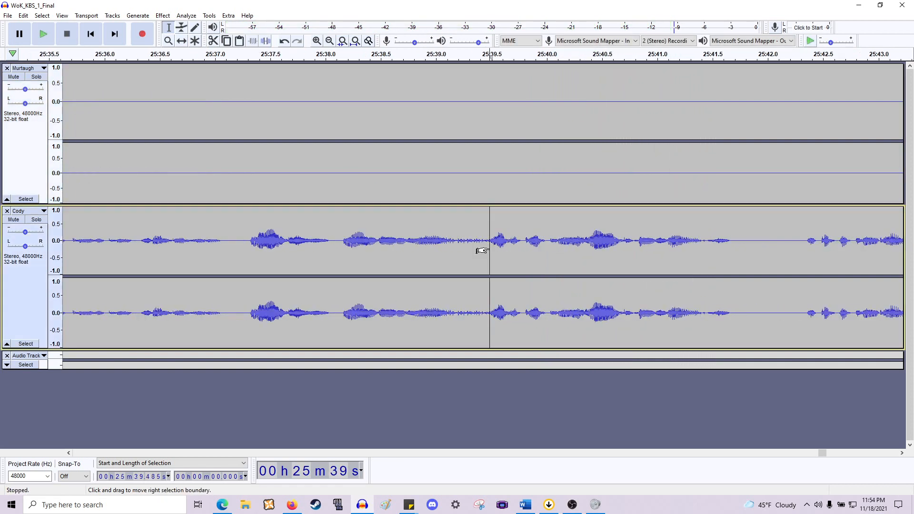
{"action": "key", "text": "space"}
{"action": "key", "text": "space"}
{"action": "left_click", "coordinate": [412, 240]}
{"action": "key", "text": "space"}
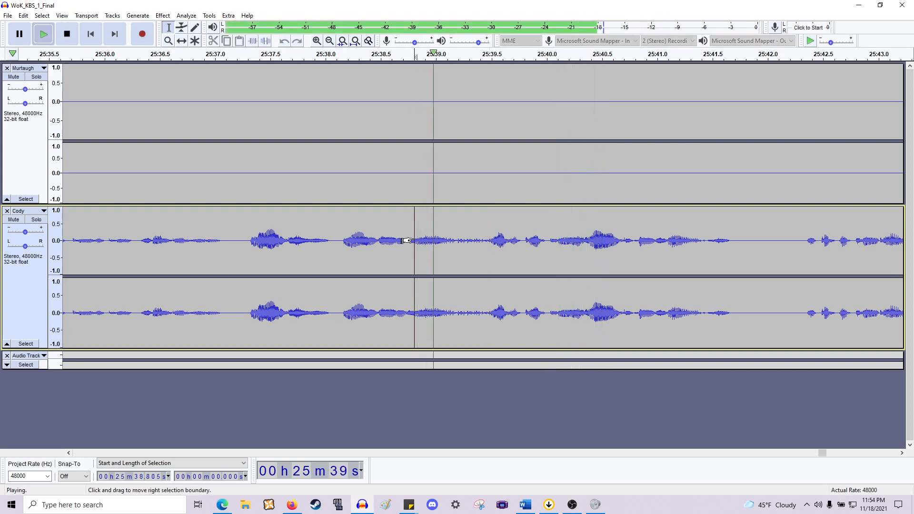
{"action": "key", "text": "space"}
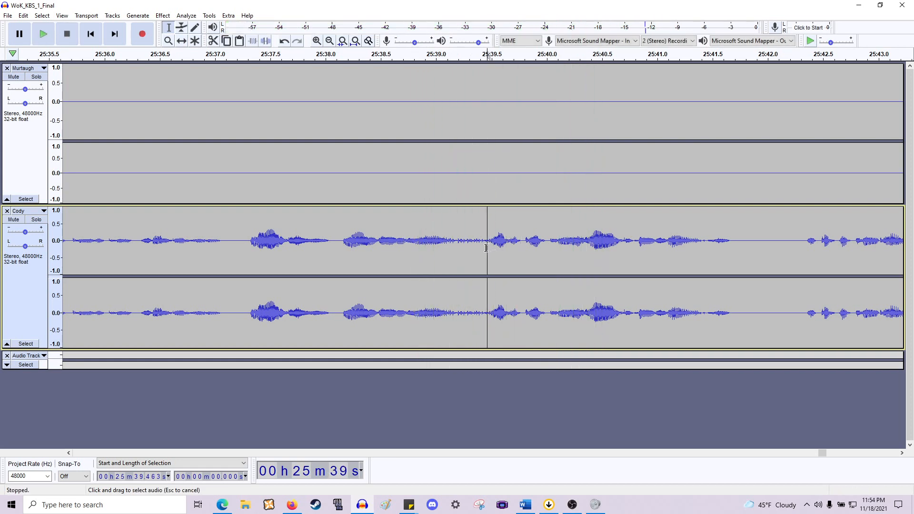
- Delete the 0.306 s pause at 25:39.16 in Cody's line, play it back from about 25:37.8 and undo the deletion
{"action": "left_click_drag", "start_coordinate": [486, 248], "coordinate": [453, 190]}
{"action": "key", "text": "space"}
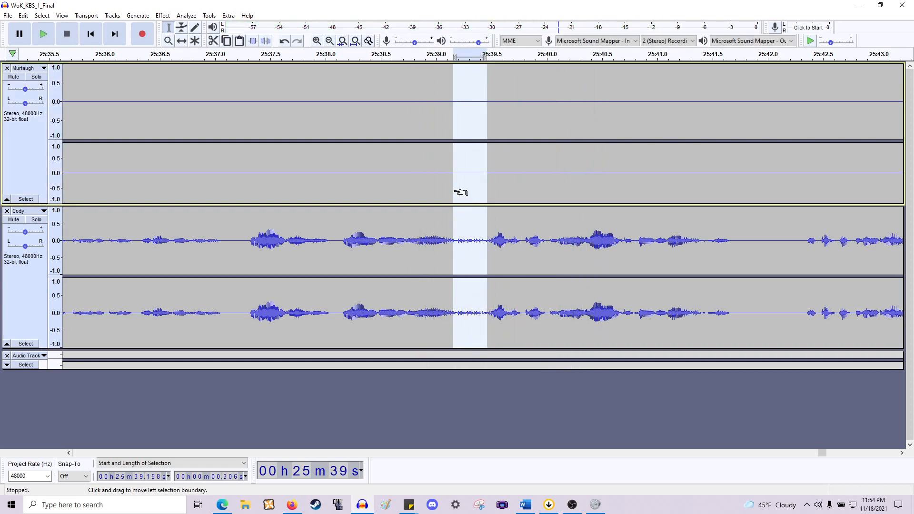
{"action": "key", "text": "Delete"}
{"action": "left_click", "coordinate": [308, 225]}
{"action": "key", "text": "space"}
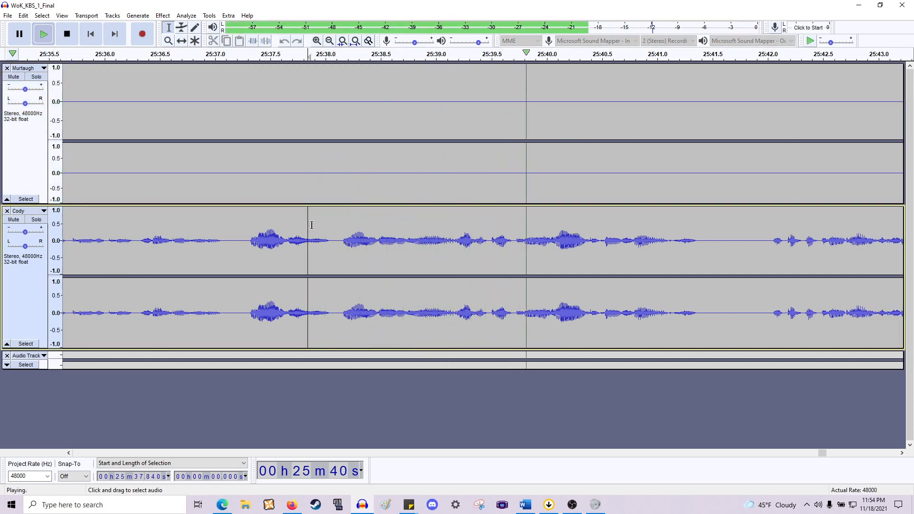
{"action": "key", "text": "space"}
{"action": "key", "text": "ctrl+z"}
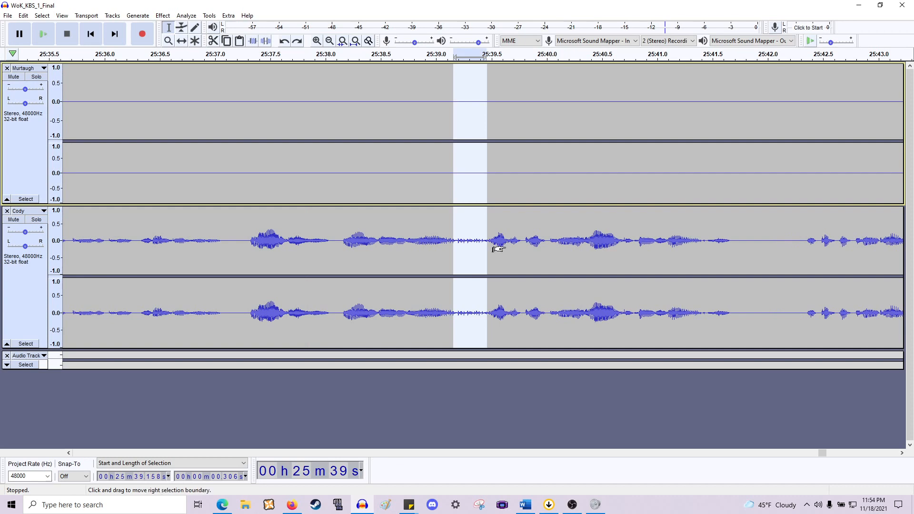
- Zoom in on Cody's line, select a short stretch at about 25:39.09 and play back from about 25:37.7
{"action": "left_click", "coordinate": [445, 252]}
{"action": "key", "text": "ctrl+1"}
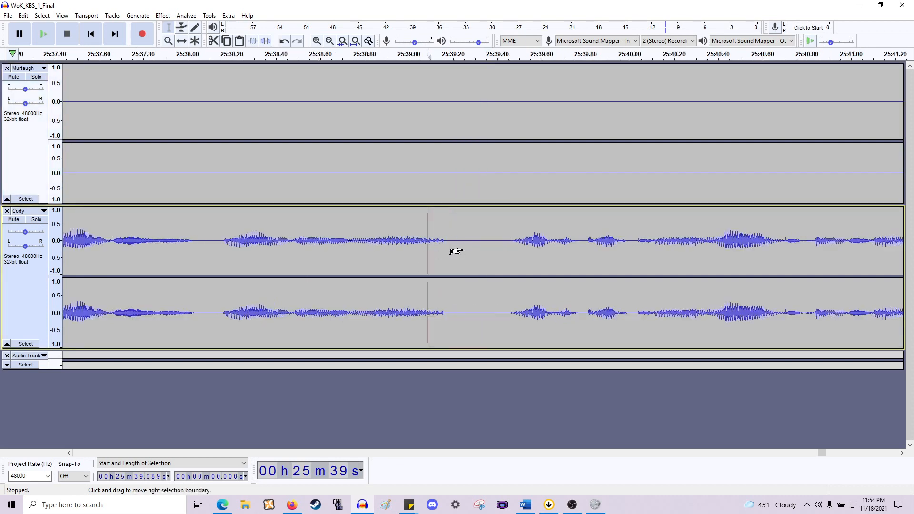
{"action": "left_click_drag", "start_coordinate": [446, 247], "coordinate": [428, 249]}
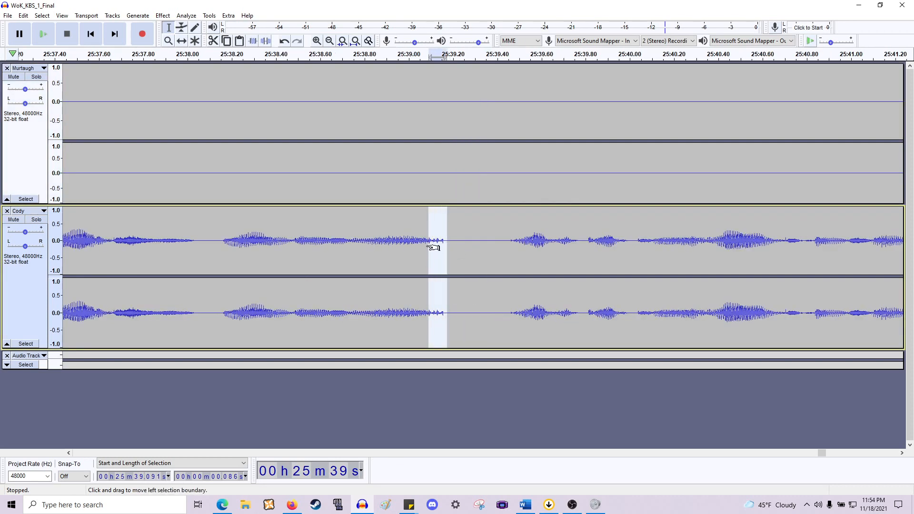
{"action": "scroll", "coordinate": [279, 230], "scroll_direction": "down", "scroll_amount": 2, "text": "ctrl"}
{"action": "key", "text": "space"}
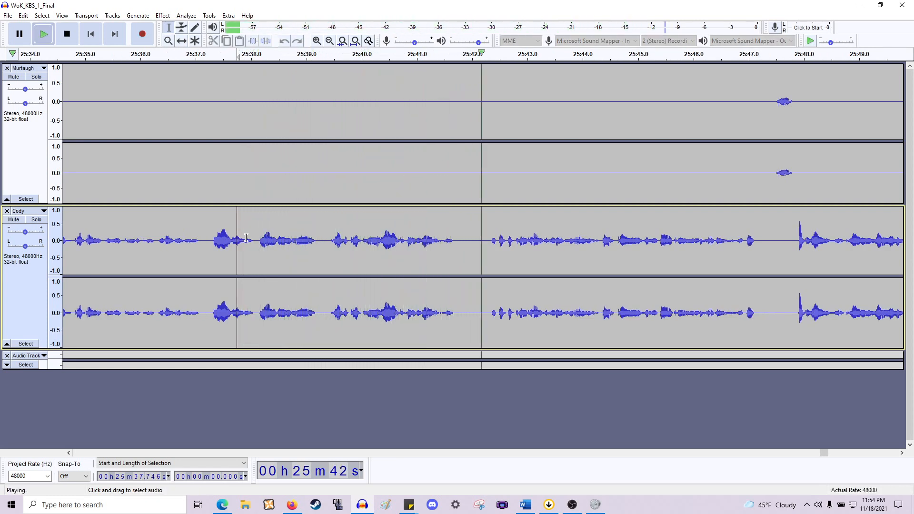
{"action": "key", "text": "space"}
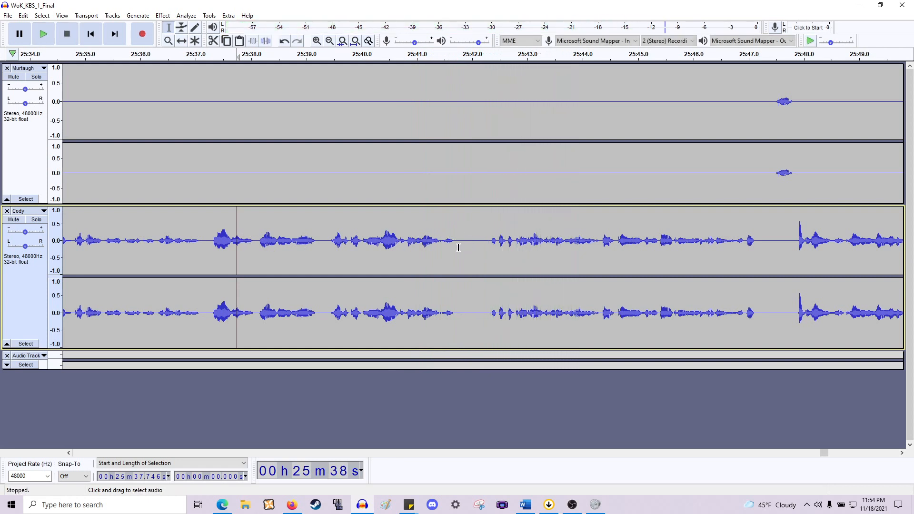
- Delete the pause at about 25:41.7 across both tracks and play back the edited passage
{"action": "left_click_drag", "start_coordinate": [456, 295], "coordinate": [480, 177]}
{"action": "key", "text": "Delete"}
{"action": "key", "text": "space"}
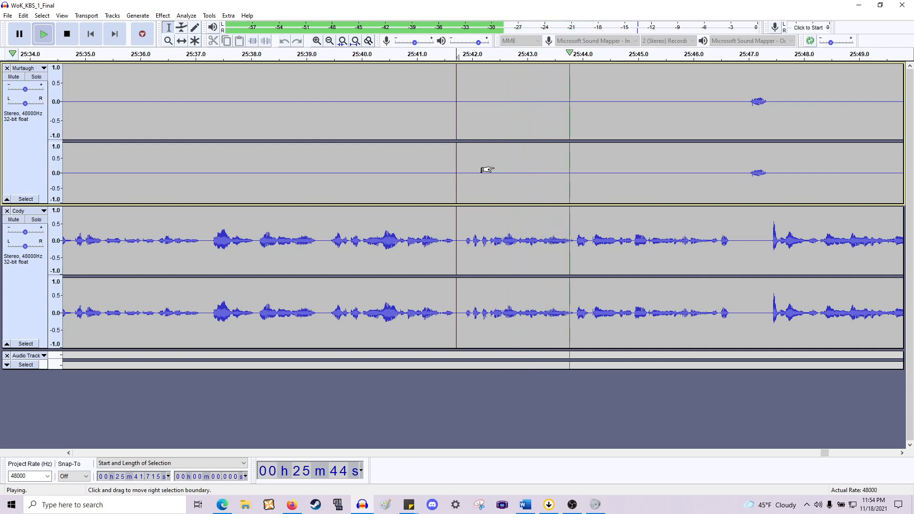
{"action": "scroll", "coordinate": [495, 181], "scroll_direction": "right", "scroll_amount": 13}
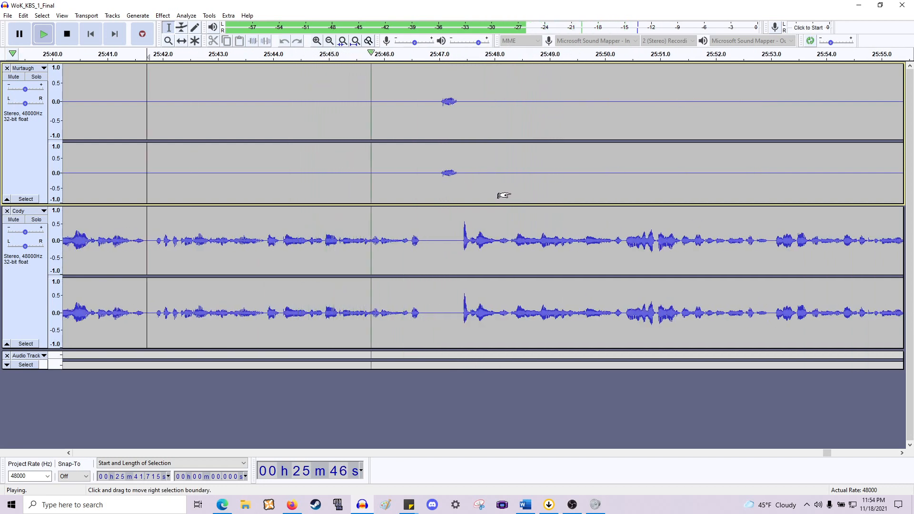
{"action": "key", "text": "space"}
- Delete the silence at about 25:46.7 before Murtaugh's short interjection across both tracks
{"action": "scroll", "coordinate": [449, 171], "scroll_direction": "up", "scroll_amount": 1}
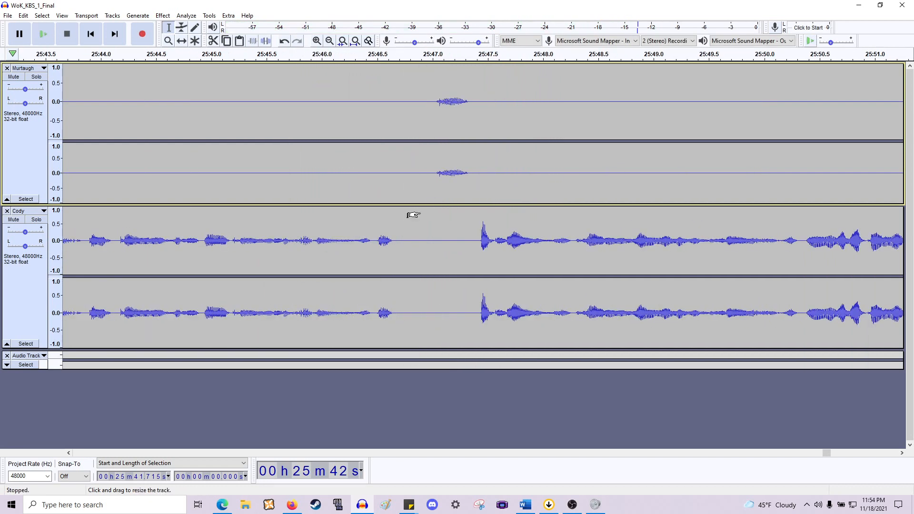
{"action": "left_click", "coordinate": [378, 246]}
{"action": "key", "text": "space"}
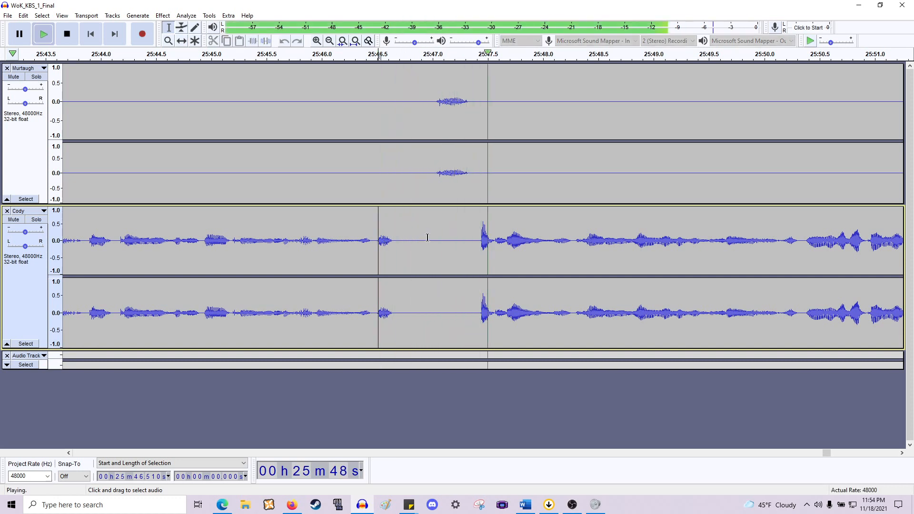
{"action": "left_click_drag", "start_coordinate": [434, 196], "coordinate": [395, 272]}
{"action": "key", "text": "Delete"}
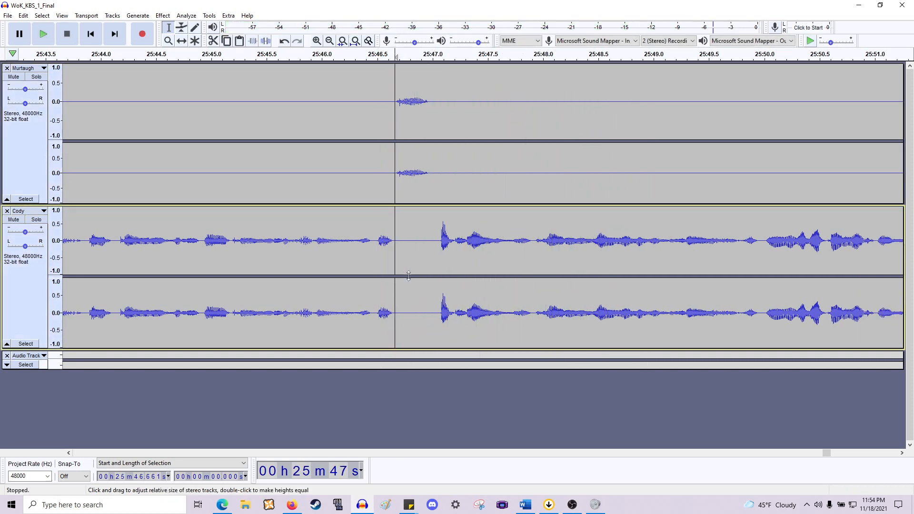
- Play back the edited passage from about 25:47.0
{"action": "left_click", "coordinate": [431, 190]}
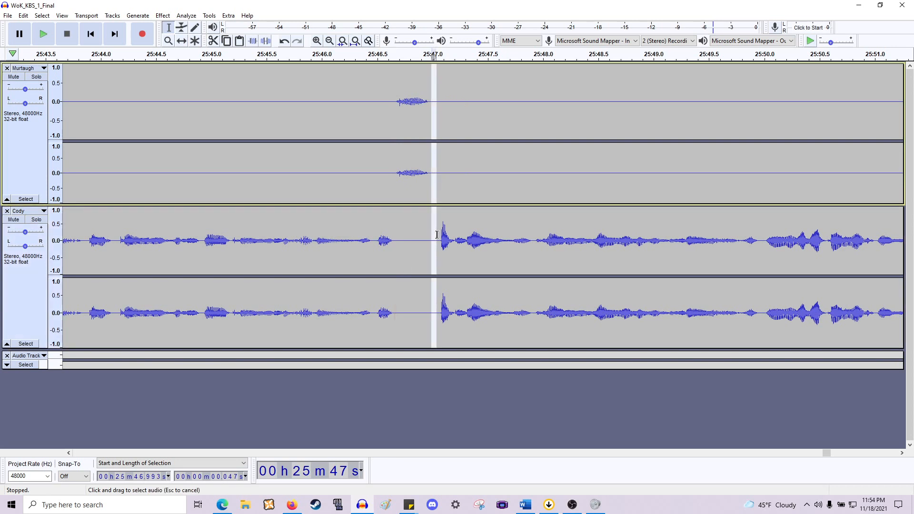
{"action": "key", "text": "space"}
{"action": "scroll", "coordinate": [530, 203], "scroll_direction": "right", "scroll_amount": 10}
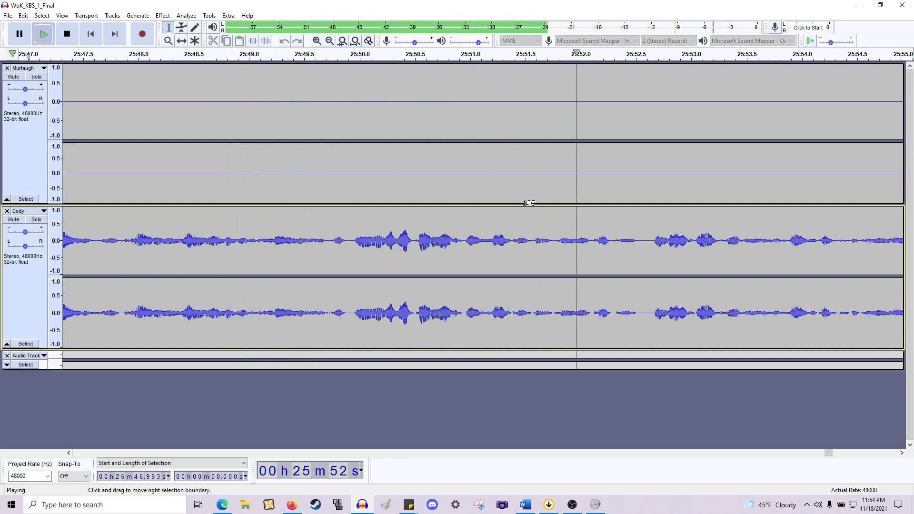
{"action": "scroll", "coordinate": [530, 204], "scroll_direction": "down", "scroll_amount": 2}
{"action": "scroll", "coordinate": [529, 204], "scroll_direction": "right", "scroll_amount": 3}
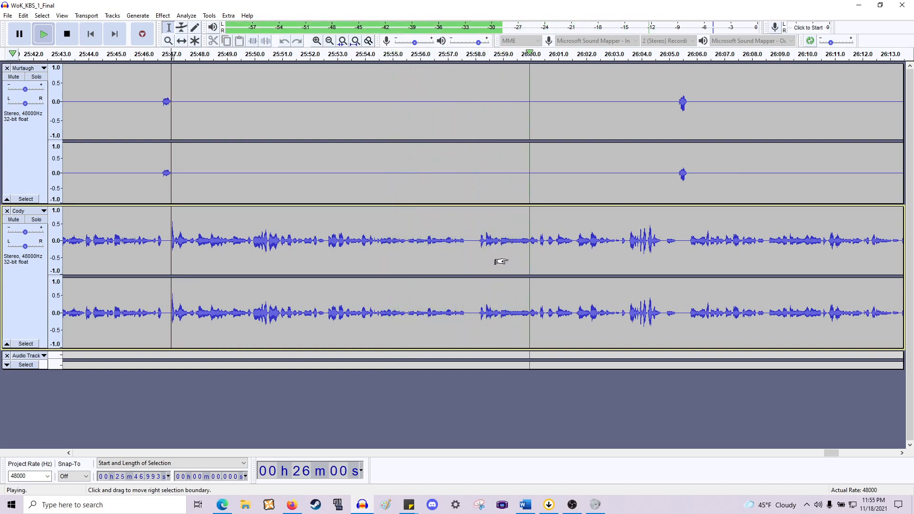
{"action": "scroll", "coordinate": [502, 257], "scroll_direction": "right", "scroll_amount": 6}
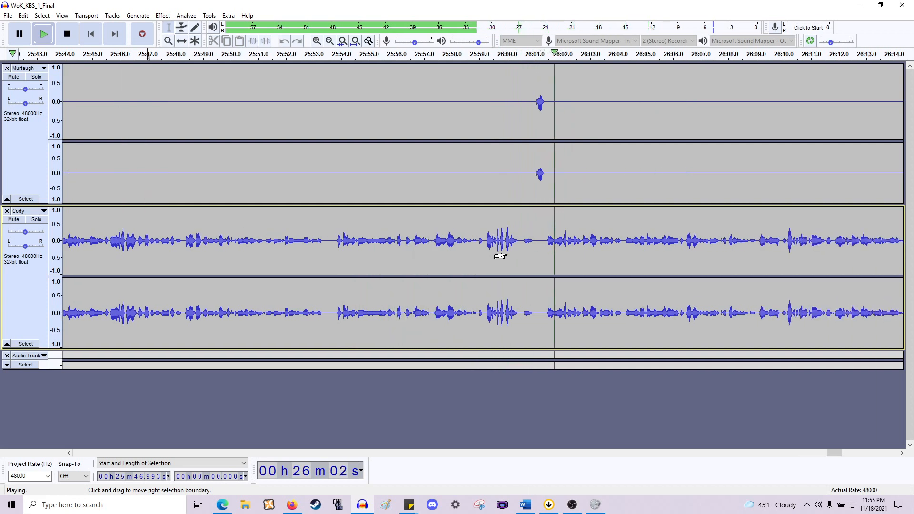
{"action": "scroll", "coordinate": [500, 257], "scroll_direction": "right", "scroll_amount": 6}
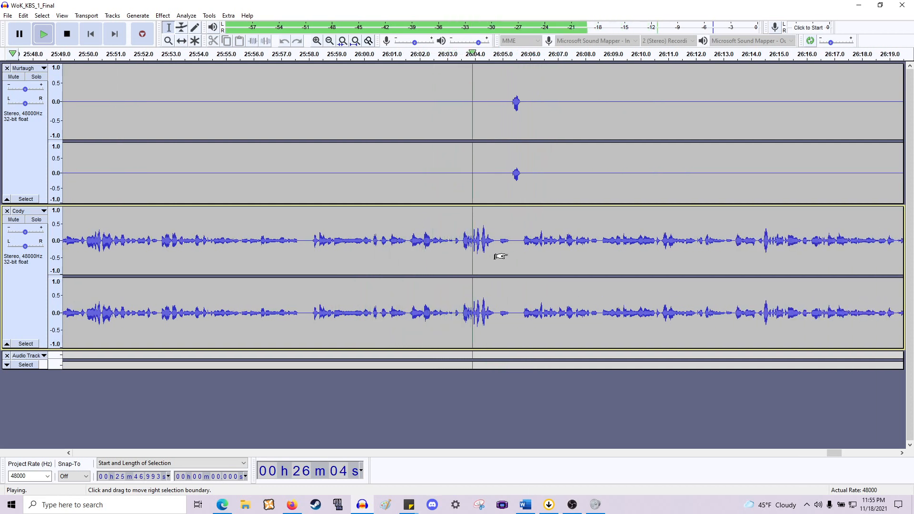
{"action": "key", "text": "space"}
- Zoom in and play back Cody's line from points around 26:03.0 and 26:03.3
{"action": "scroll", "coordinate": [461, 251], "scroll_direction": "up", "scroll_amount": 1}
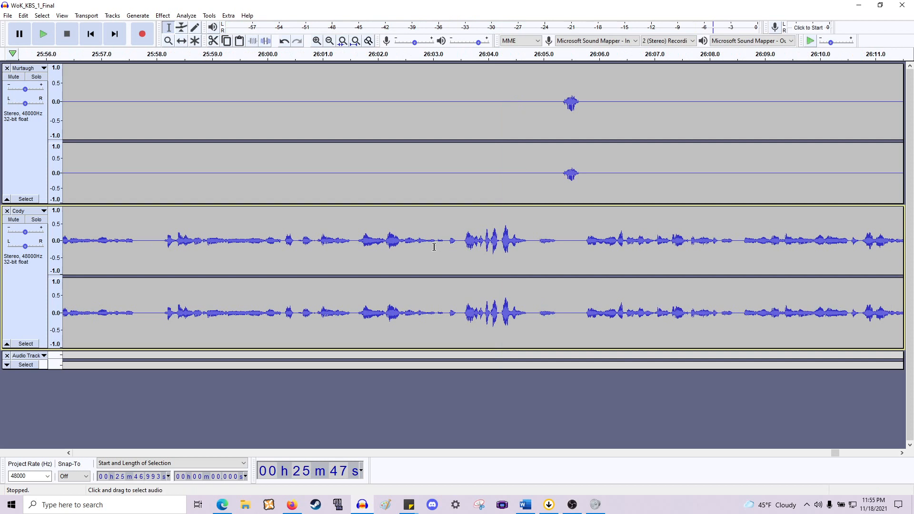
{"action": "left_click", "coordinate": [435, 248]}
{"action": "key", "text": "space"}
{"action": "key", "text": "space"}
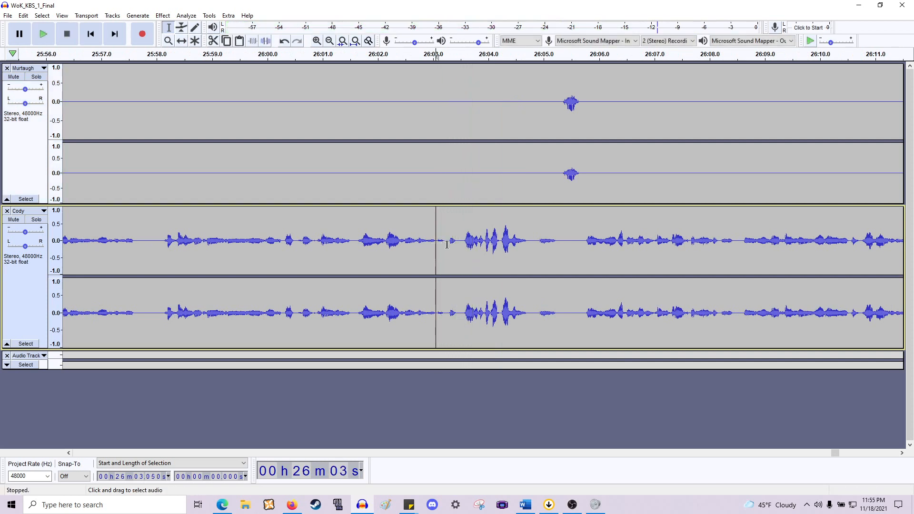
{"action": "left_click", "coordinate": [450, 247]}
{"action": "key", "text": "space"}
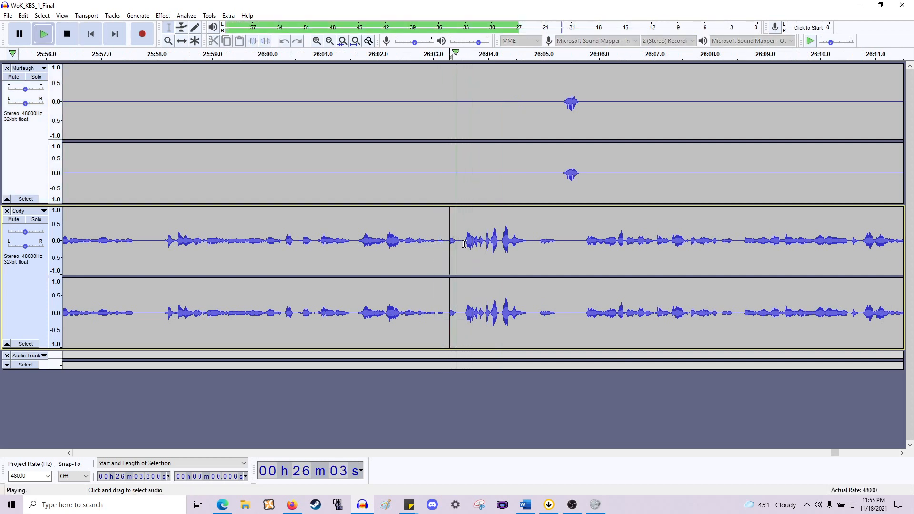
{"action": "scroll", "coordinate": [459, 245], "scroll_direction": "right", "scroll_amount": 6}
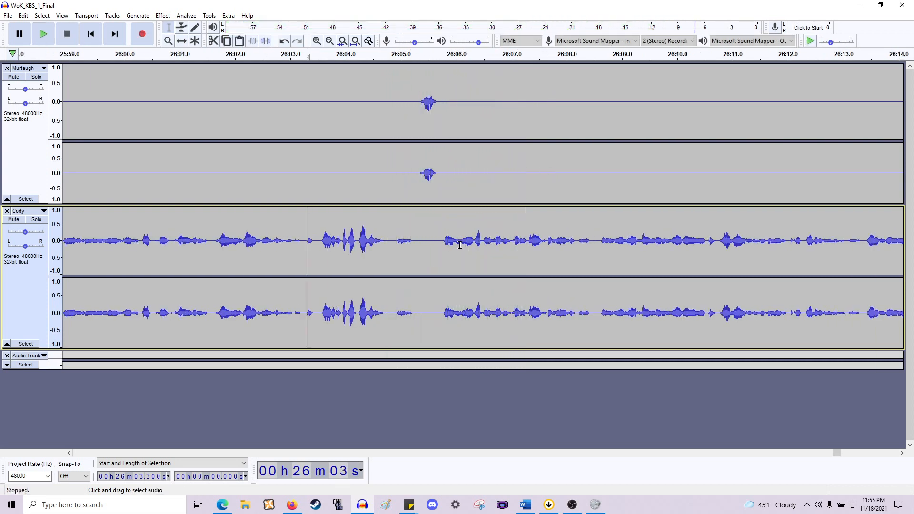
- Play back the passage after Murtaugh's interjection from about 26:06.1 and 26:05.7
{"action": "left_click", "coordinate": [460, 243]}
{"action": "key", "text": "space"}
{"action": "left_click_drag", "start_coordinate": [451, 248], "coordinate": [434, 193]}
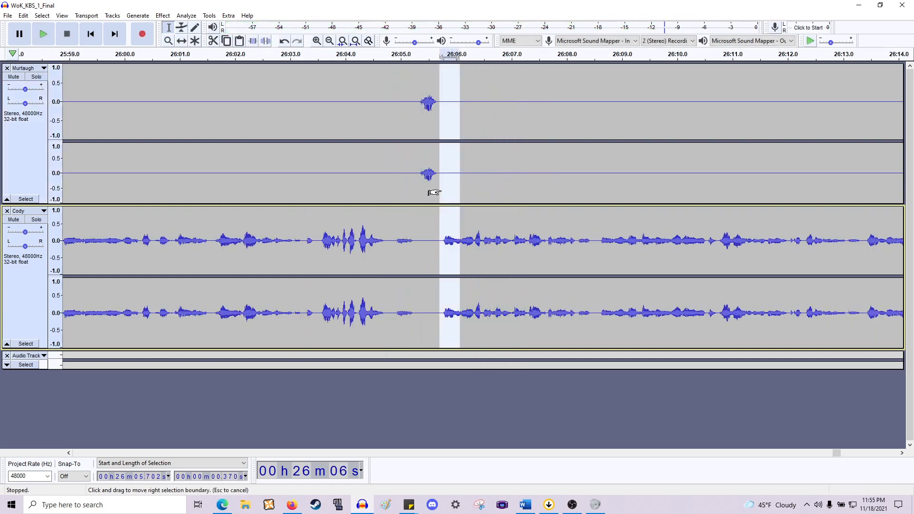
{"action": "left_click", "coordinate": [442, 191]}
{"action": "key", "text": "space"}
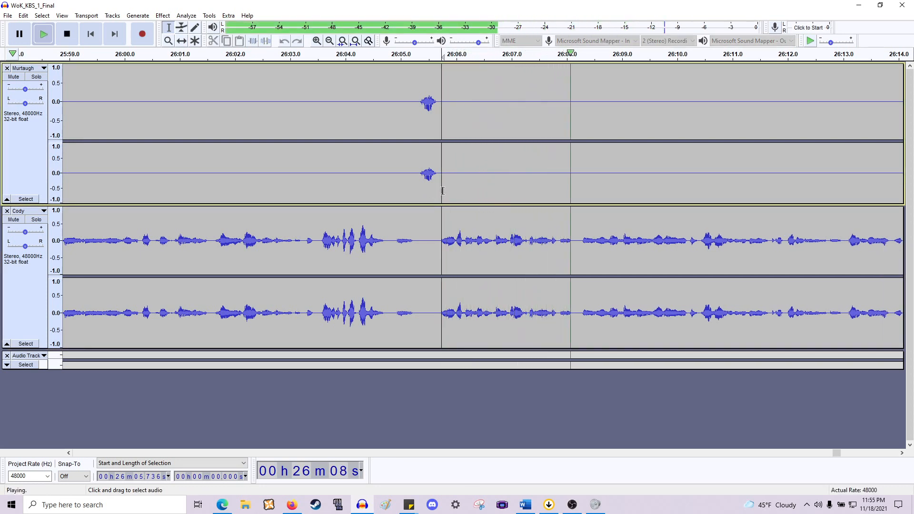
{"action": "key", "text": "space"}
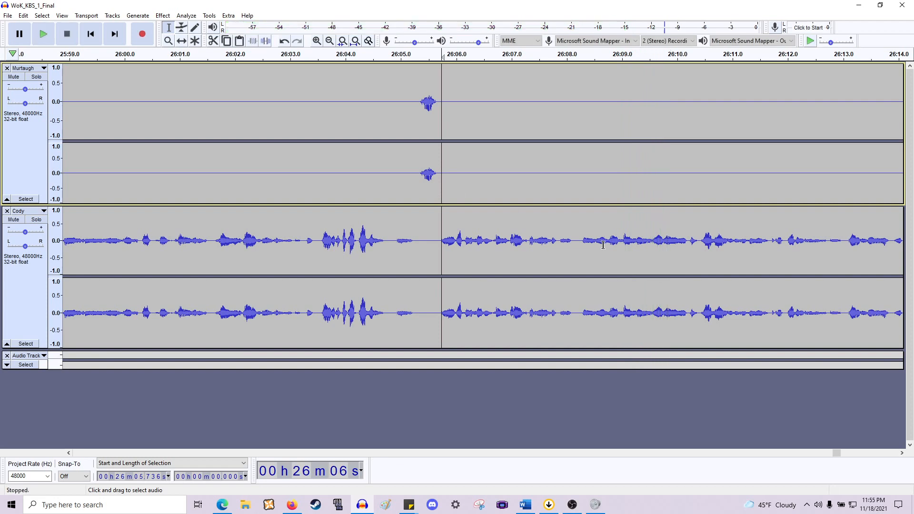
- Delete the pause at about 26:08.2 in Cody's line across both tracks and play it back
{"action": "left_click", "coordinate": [594, 250]}
{"action": "key", "text": "space"}
{"action": "key", "text": "space"}
{"action": "left_click_drag", "start_coordinate": [594, 249], "coordinate": [578, 180]}
{"action": "key", "text": "Delete"}
{"action": "key", "text": "space"}
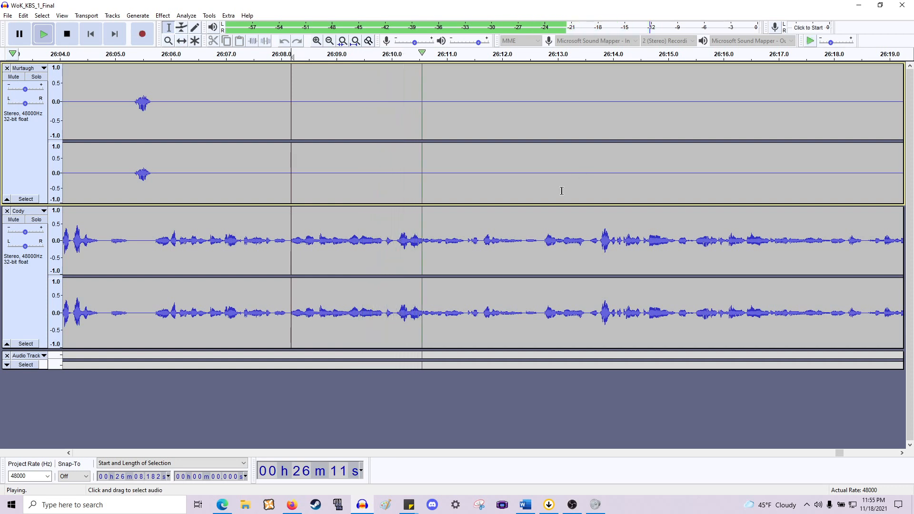
{"action": "key", "text": "space"}
- Delete the 0.155 s gap at 26:09.697 in Cody's line
{"action": "left_click", "coordinate": [362, 244]}
{"action": "key", "text": "space"}
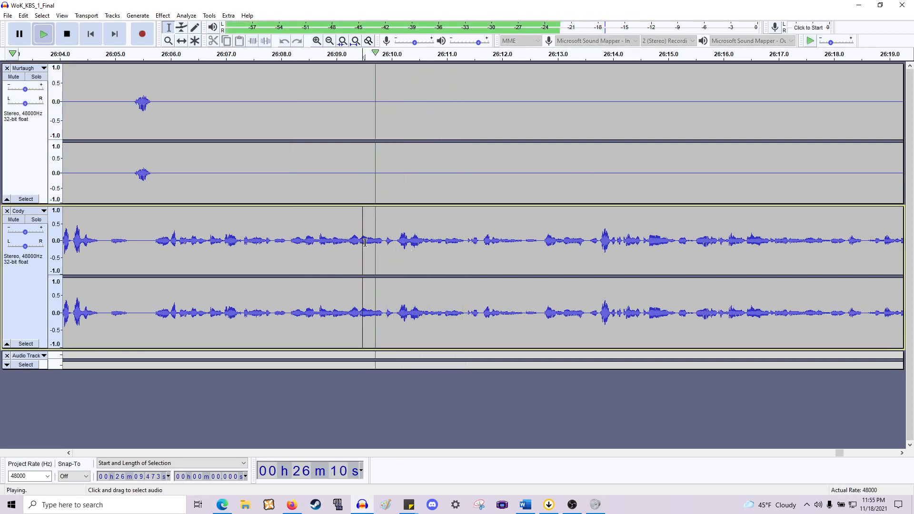
{"action": "key", "text": "space"}
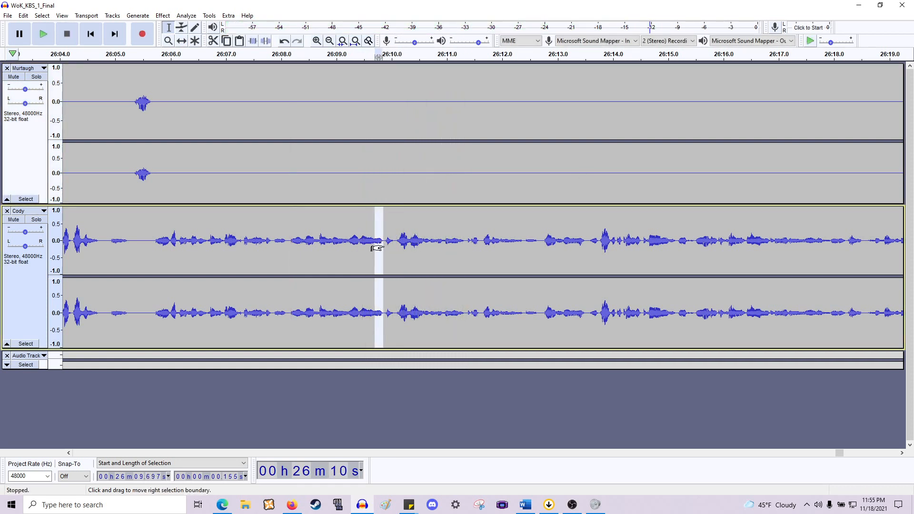
{"action": "key", "text": "space"}
{"action": "key", "text": "Delete"}
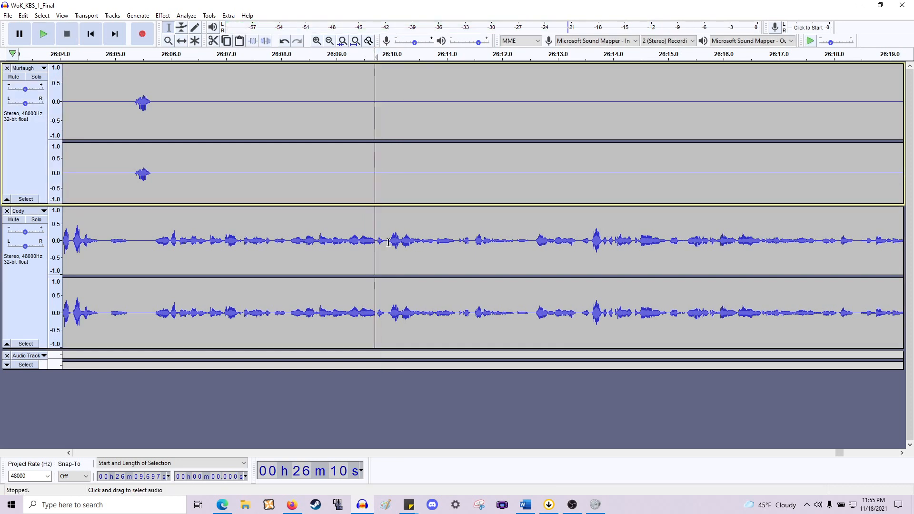
- Play back Cody's line from about 26:08.7, zoom in and delete at the cursor near 26:09.9
{"action": "left_click", "coordinate": [321, 243]}
{"action": "key", "text": "space"}
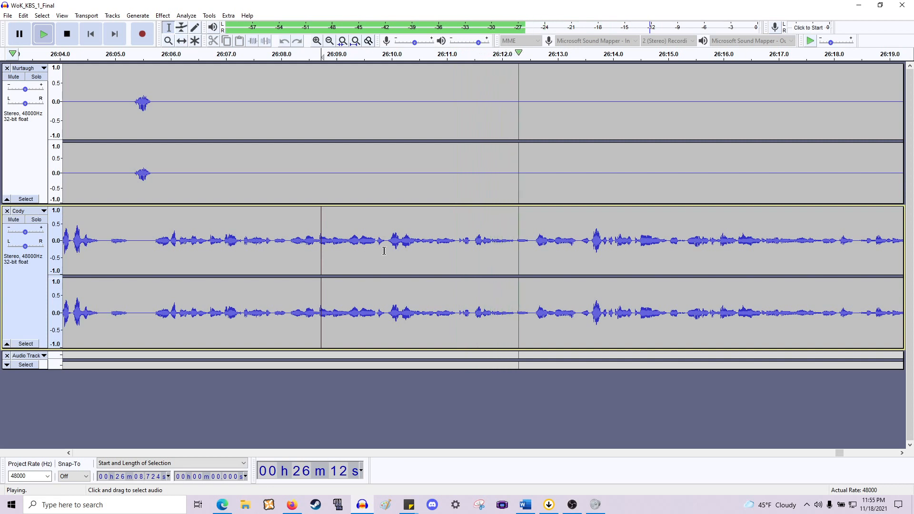
{"action": "key", "text": "space"}
{"action": "key", "text": "space"}
{"action": "key", "text": "space"}
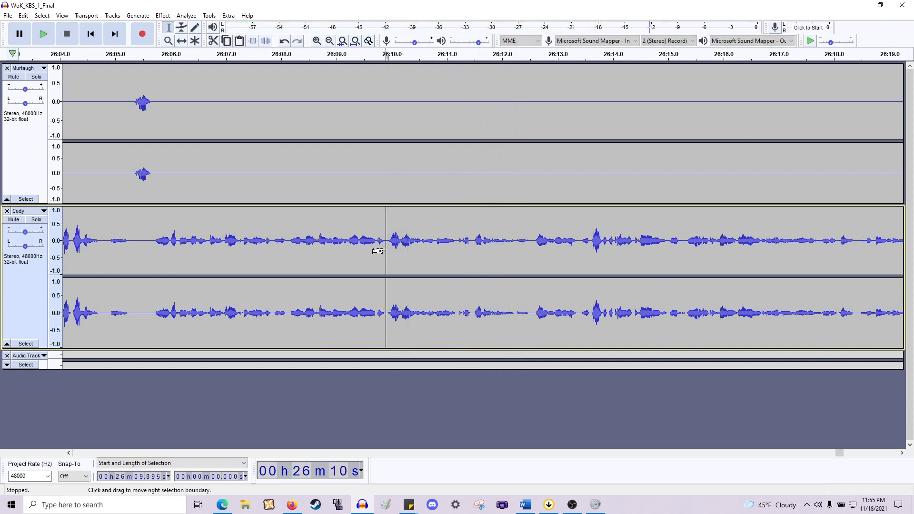
{"action": "scroll", "coordinate": [386, 247], "scroll_direction": "up", "scroll_amount": 2}
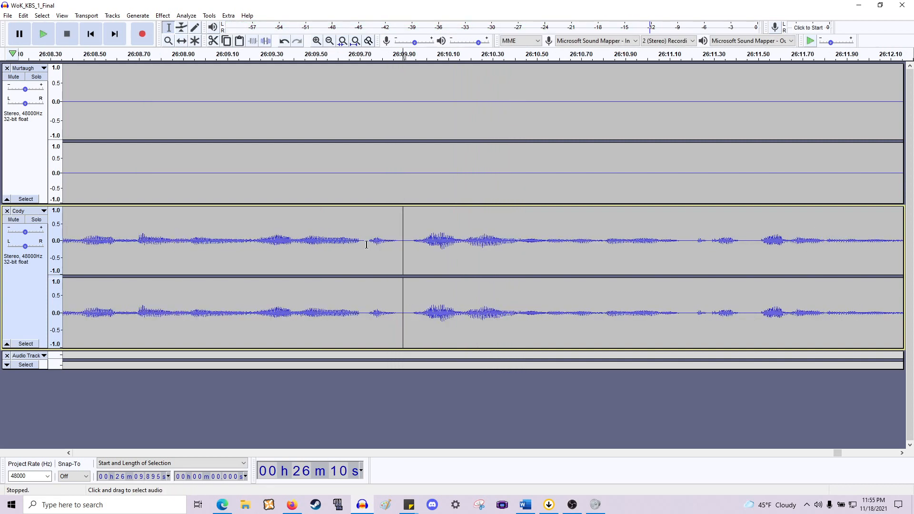
{"action": "key", "text": "Delete"}
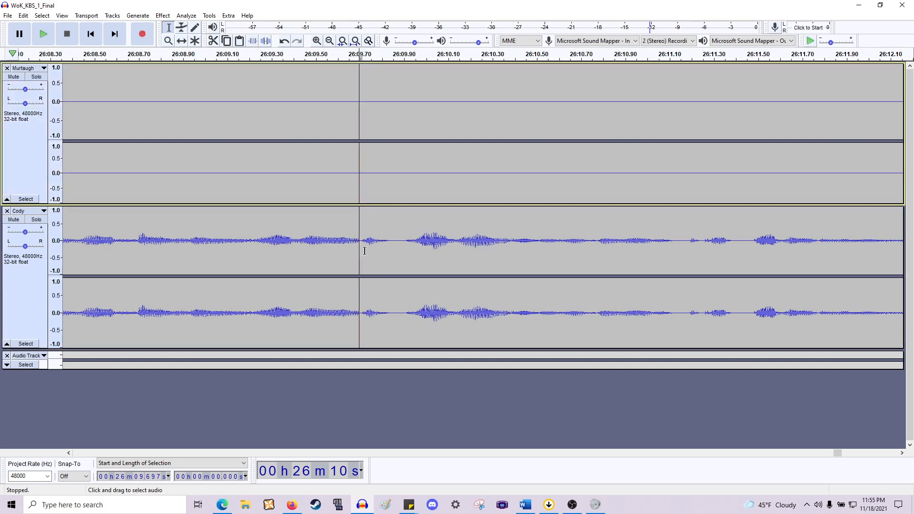
- Zoom in on Cody's line near 26:09.7 and play back from about 26:09.35
{"action": "scroll", "coordinate": [357, 254], "scroll_direction": "up", "scroll_amount": 2}
{"action": "left_click_drag", "start_coordinate": [344, 257], "coordinate": [330, 260]}
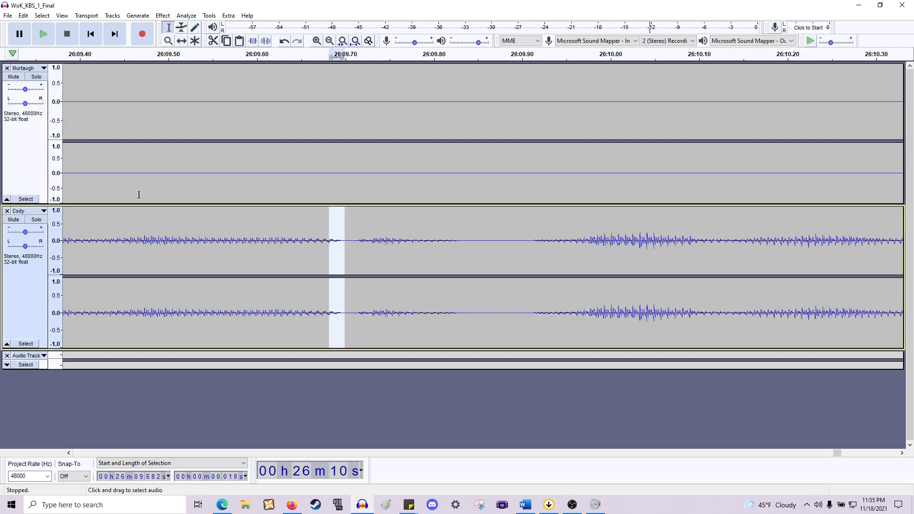
{"action": "scroll", "coordinate": [139, 194], "scroll_direction": "down", "scroll_amount": 2}
{"action": "left_click", "coordinate": [132, 224]}
{"action": "key", "text": "space"}
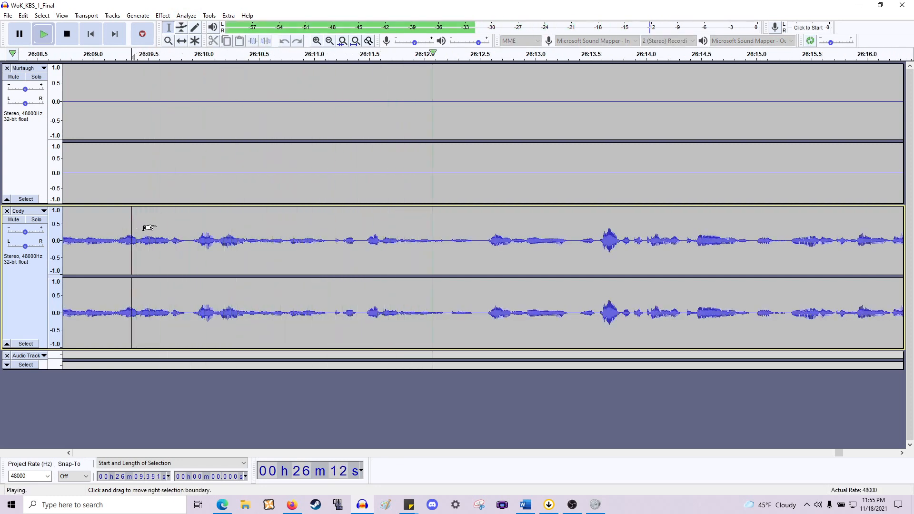
{"action": "scroll", "coordinate": [159, 227], "scroll_direction": "down", "scroll_amount": 1}
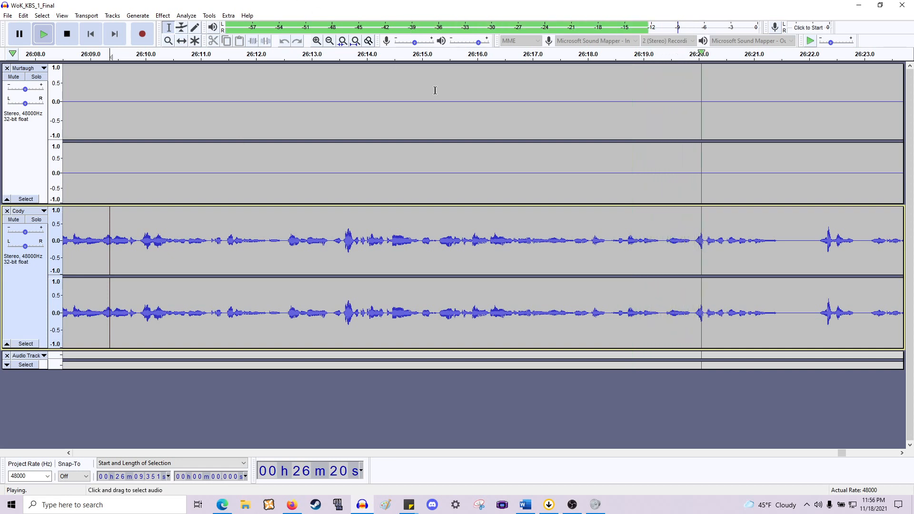
{"action": "scroll", "coordinate": [535, 196], "scroll_direction": "down", "scroll_amount": 1}
{"action": "scroll", "coordinate": [536, 197], "scroll_direction": "right", "scroll_amount": 5}
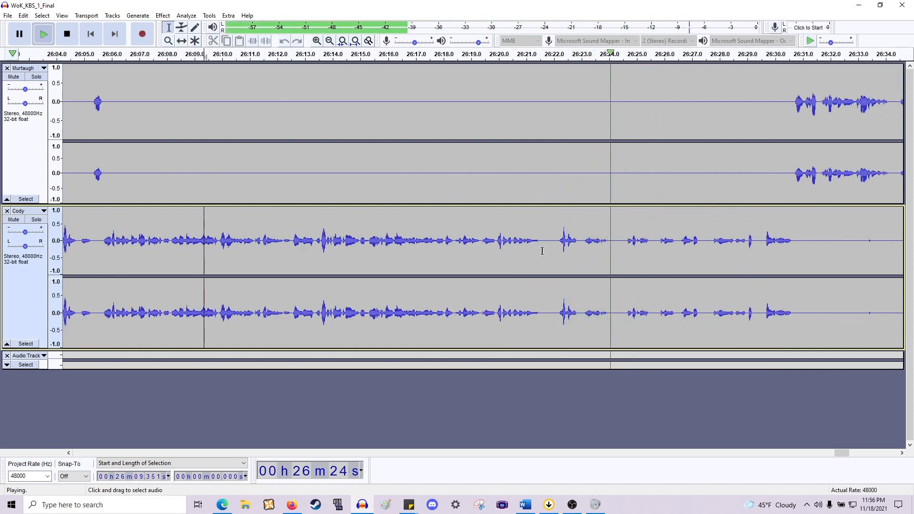
- Delete the pause at about 26:21.5 across both tracks and play back up to about 26:23.3
{"action": "left_click_drag", "start_coordinate": [540, 249], "coordinate": [557, 197]}
{"action": "key", "text": "Delete"}
{"action": "key", "text": "space"}
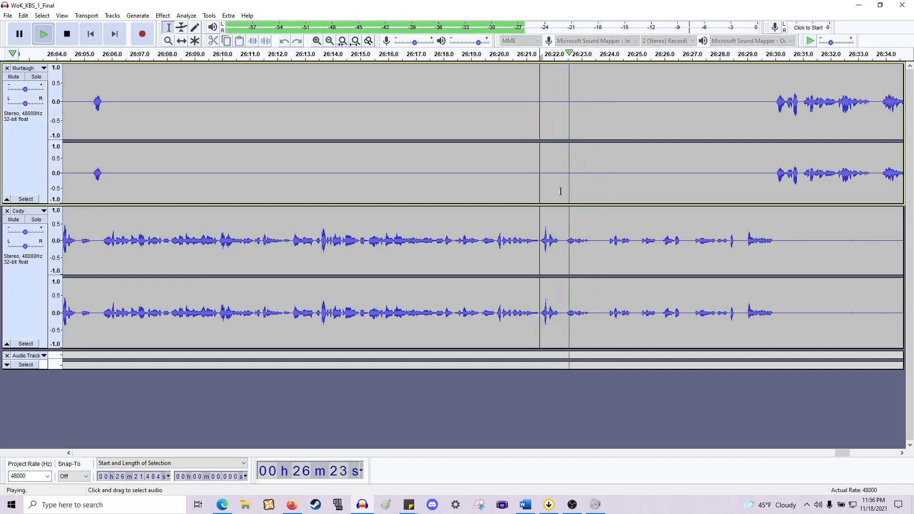
{"action": "left_click_drag", "start_coordinate": [589, 223], "coordinate": [606, 182]}
{"action": "key", "text": "Left"}
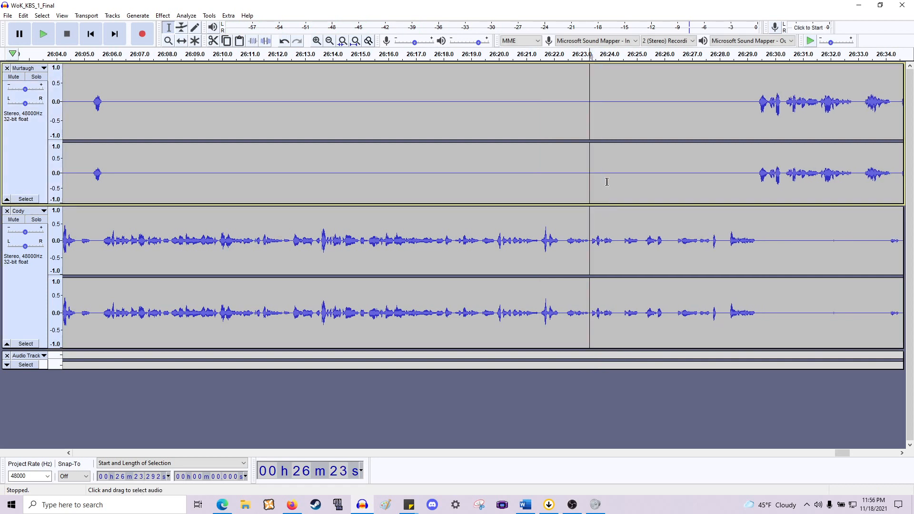
- Zoom in and delete the short pause at about 26:22.18 across both tracks
{"action": "scroll", "coordinate": [604, 182], "scroll_direction": "up", "scroll_amount": 2}
{"action": "left_click_drag", "start_coordinate": [414, 176], "coordinate": [441, 164]}
{"action": "key", "text": "Delete"}
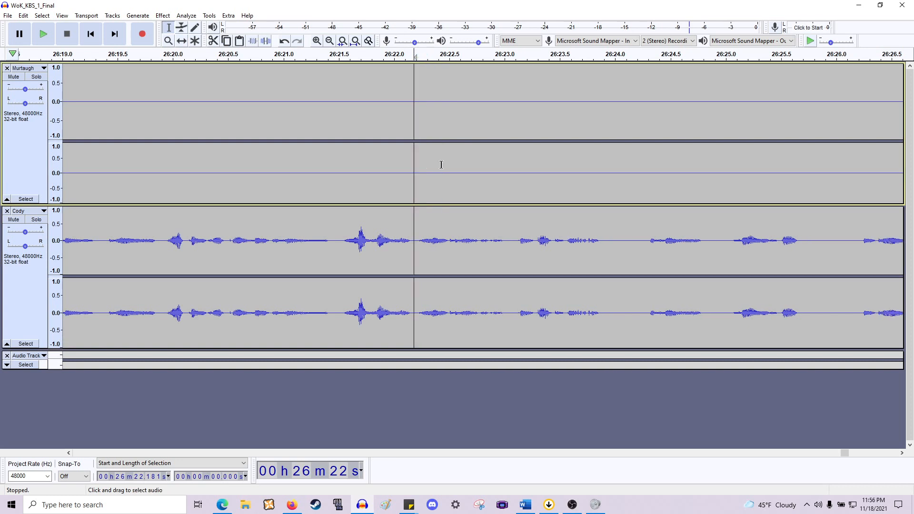
- Play back from 26:22.18, then delete the 0.370 s pause at 26:23.912 across both tracks
{"action": "key", "text": "space"}
{"action": "scroll", "coordinate": [434, 169], "scroll_direction": "right", "scroll_amount": 2}
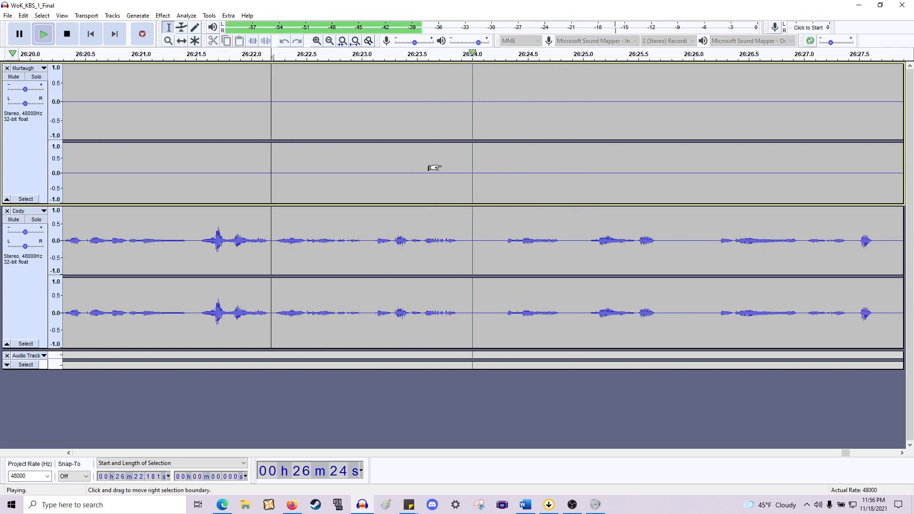
{"action": "key", "text": "space"}
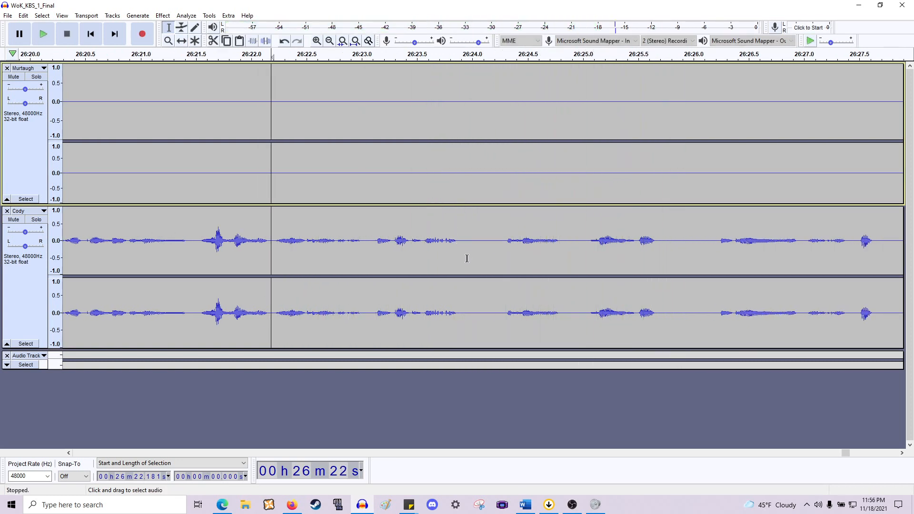
{"action": "left_click_drag", "start_coordinate": [462, 171], "coordinate": [497, 160]}
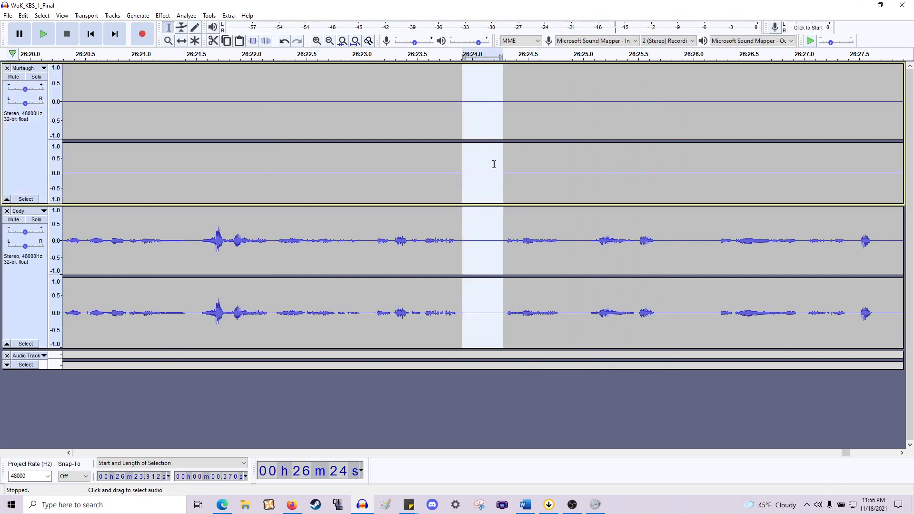
{"action": "key", "text": "Delete"}
- Delete the two short pauses at about 26:24.46 and 26:25.1 in Cody's line
{"action": "scroll", "coordinate": [488, 171], "scroll_direction": "right", "scroll_amount": 2}
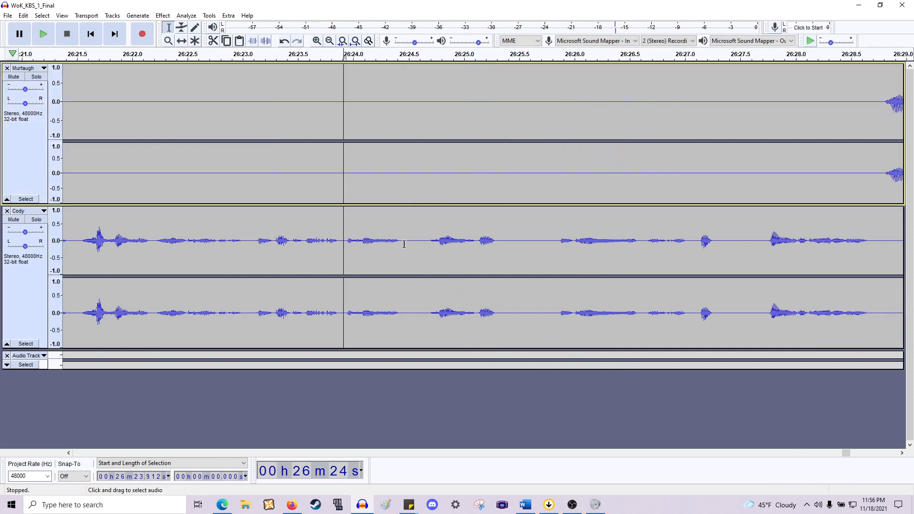
{"action": "left_click_drag", "start_coordinate": [404, 243], "coordinate": [427, 176]}
{"action": "key", "text": "Delete"}
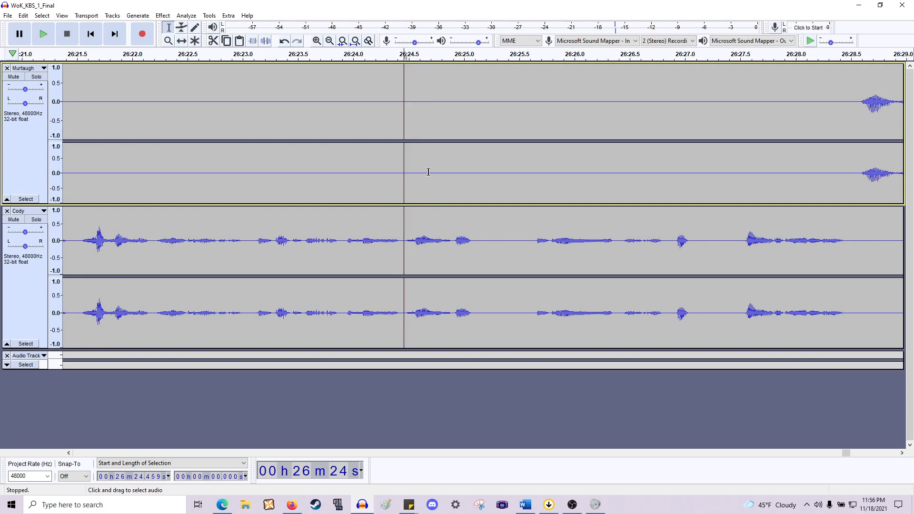
{"action": "left_click_drag", "start_coordinate": [476, 242], "coordinate": [532, 164]}
{"action": "key", "text": "Delete"}
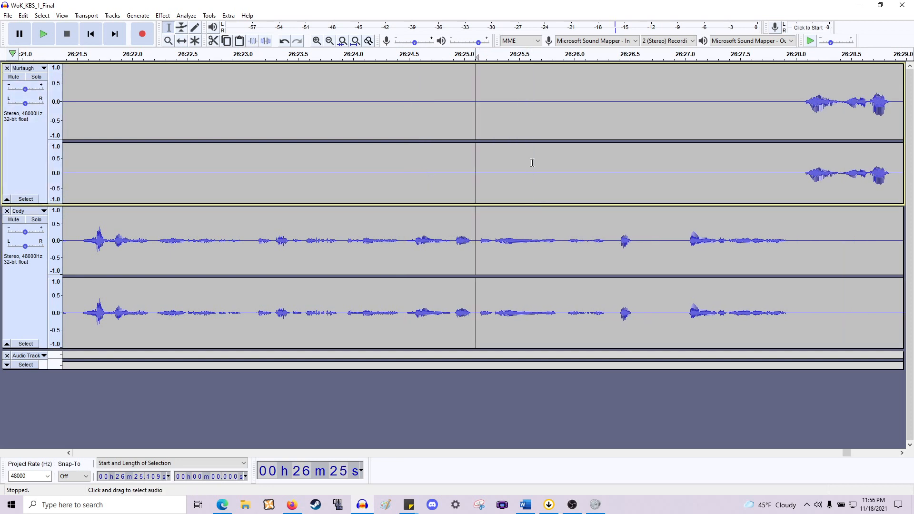
- Delete the pause at about 26:26.6 in Cody's line
{"action": "scroll", "coordinate": [596, 199], "scroll_direction": "right", "scroll_amount": 3}
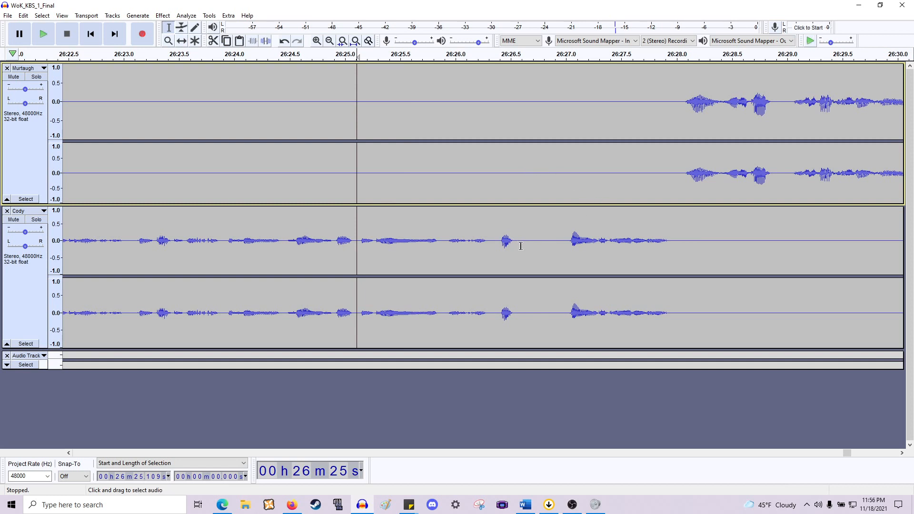
{"action": "left_click_drag", "start_coordinate": [521, 246], "coordinate": [565, 159]}
{"action": "key", "text": "Delete"}
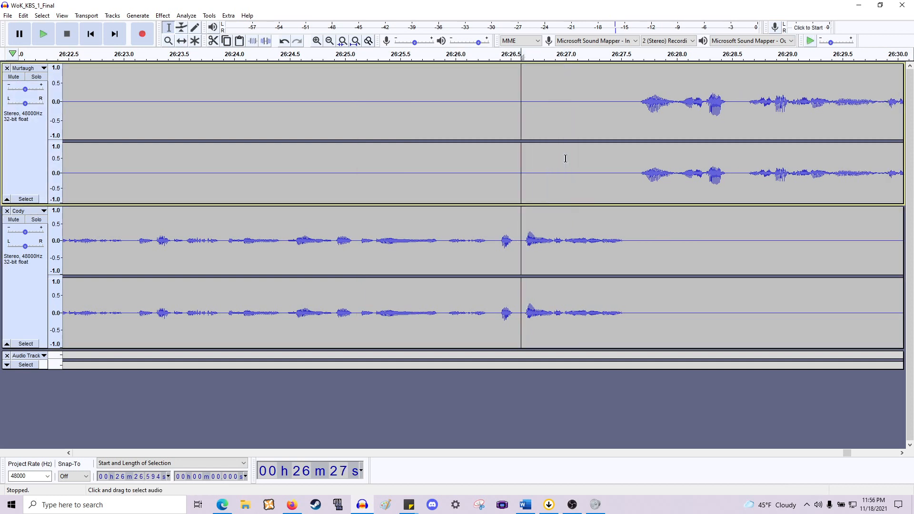
- Play back Cody's line from about 26:19.4 up to the start of Murtaugh's reply
{"action": "scroll", "coordinate": [565, 158], "scroll_direction": "right", "scroll_amount": 4}
{"action": "scroll", "coordinate": [476, 214], "scroll_direction": "left", "scroll_amount": 7}
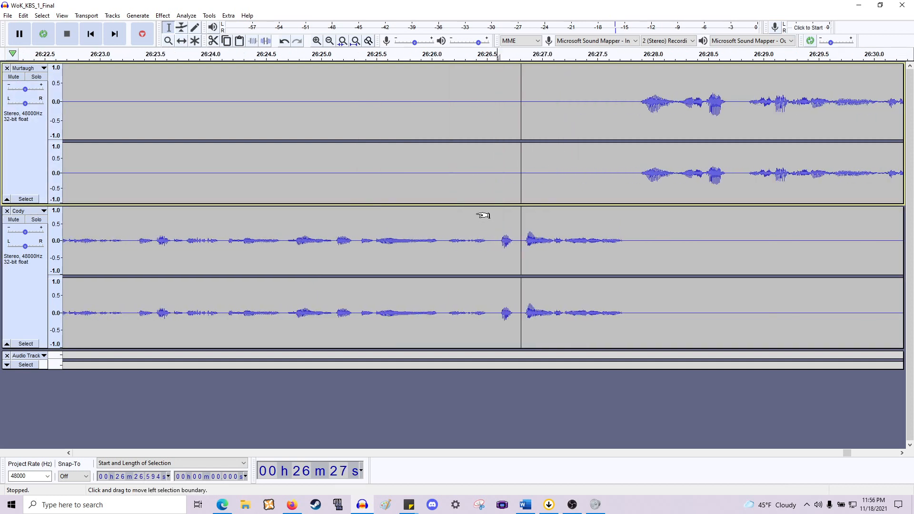
{"action": "scroll", "coordinate": [476, 203], "scroll_direction": "down", "scroll_amount": 1, "text": "ctrl"}
{"action": "scroll", "coordinate": [477, 204], "scroll_direction": "right", "scroll_amount": 10}
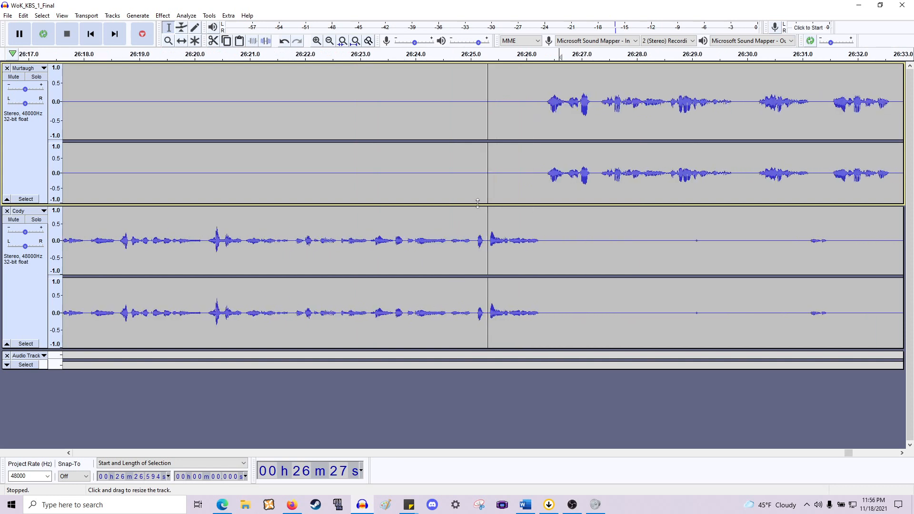
{"action": "left_click_drag", "start_coordinate": [459, 233], "coordinate": [589, 242]}
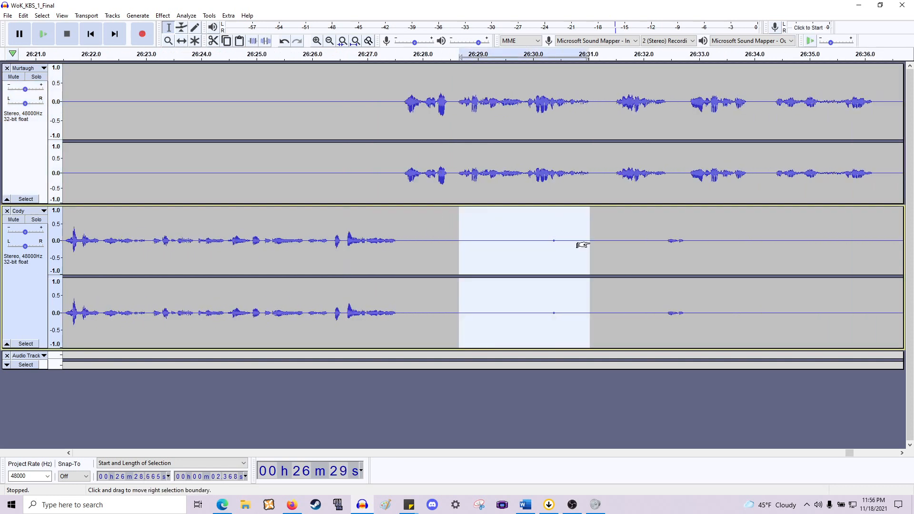
{"action": "scroll", "coordinate": [592, 229], "scroll_direction": "left", "scroll_amount": 9}
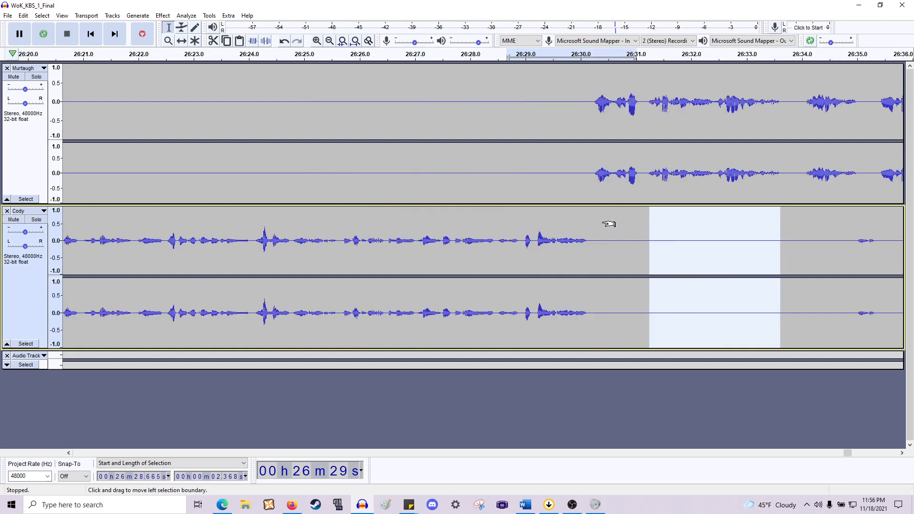
{"action": "left_click", "coordinate": [330, 241]}
{"action": "key", "text": "space"}
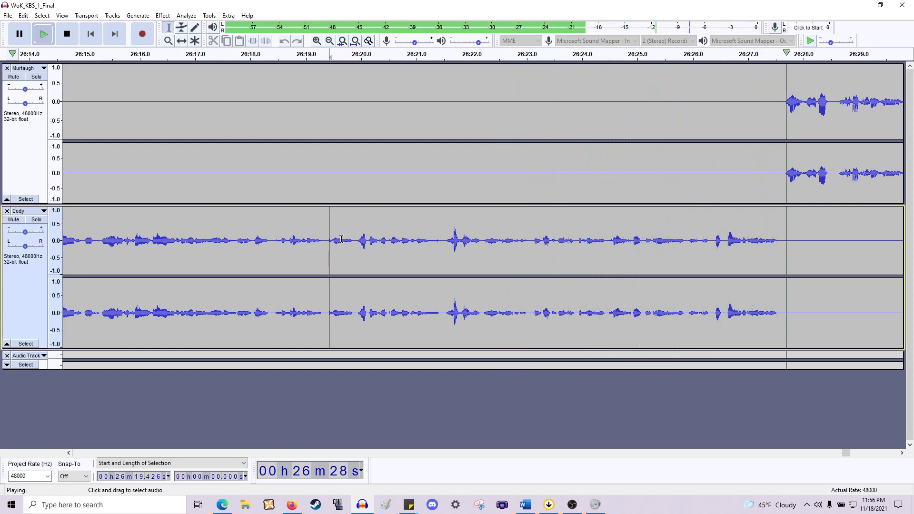
{"action": "scroll", "coordinate": [334, 242], "scroll_direction": "right", "scroll_amount": 5}
{"action": "scroll", "coordinate": [334, 241], "scroll_direction": "right", "scroll_amount": 10}
{"action": "key", "text": "space"}
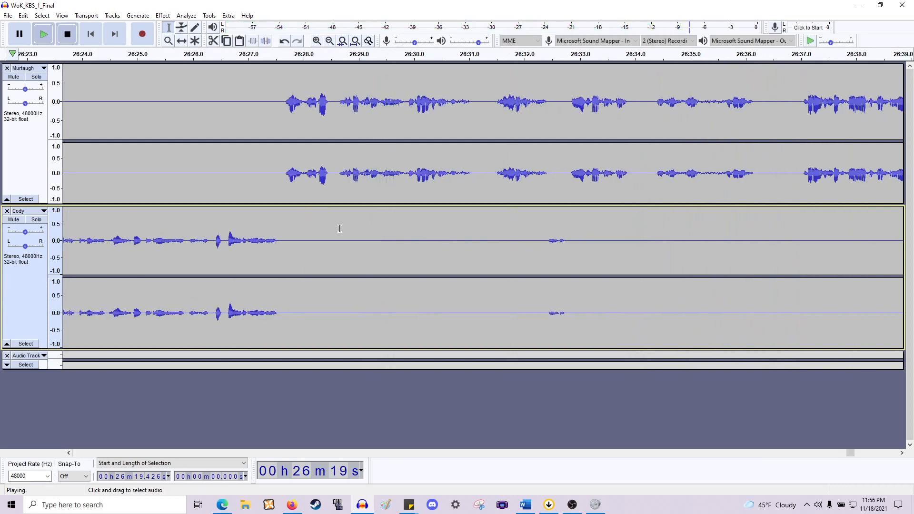
- Zoom in, delete the pause at about 26:28.05 across both tracks and play back from there
{"action": "scroll", "coordinate": [327, 205], "scroll_direction": "up", "scroll_amount": 2}
{"action": "left_click", "coordinate": [244, 187]}
{"action": "key", "text": "space"}
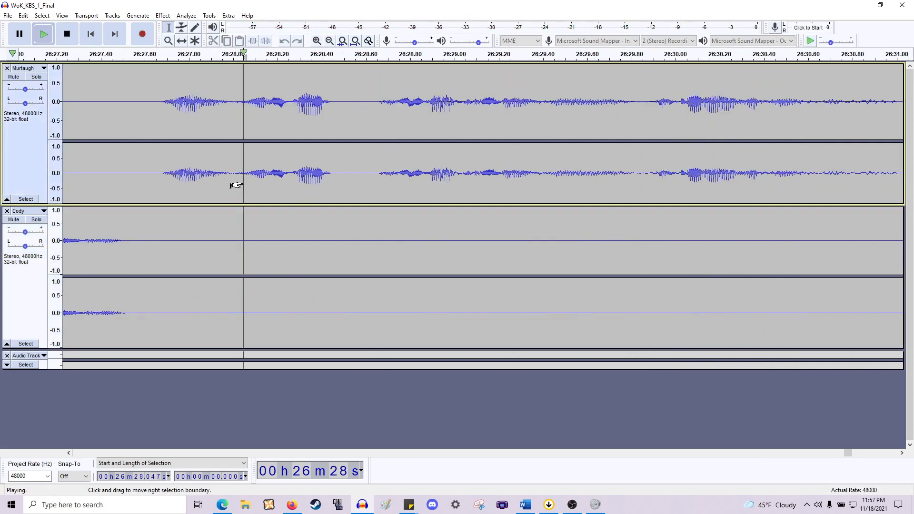
{"action": "key", "text": "space"}
{"action": "left_click_drag", "start_coordinate": [237, 188], "coordinate": [384, 278]}
{"action": "key", "text": "Delete"}
{"action": "key", "text": "space"}
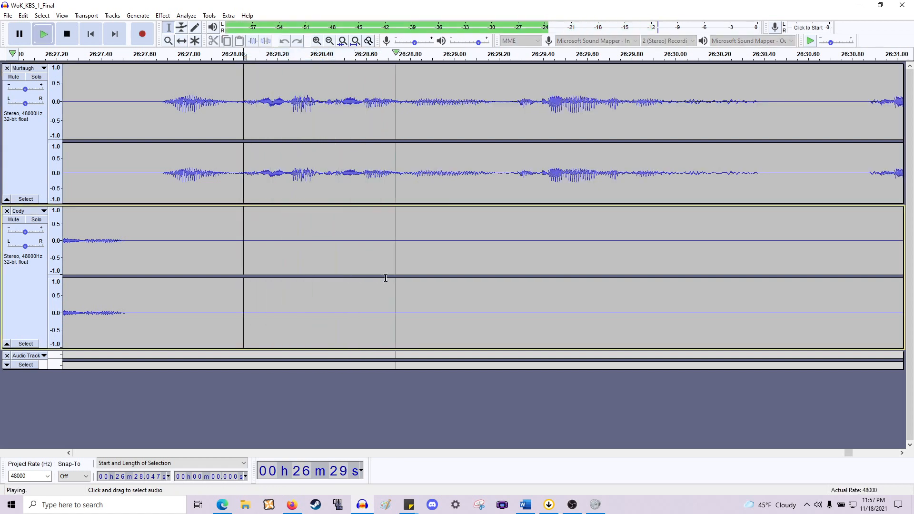
- Play back around 26:30.0, delete the pause there across both tracks and resume playback
{"action": "scroll", "coordinate": [380, 272], "scroll_direction": "right", "scroll_amount": 4}
{"action": "key", "text": "ctrl+3"}
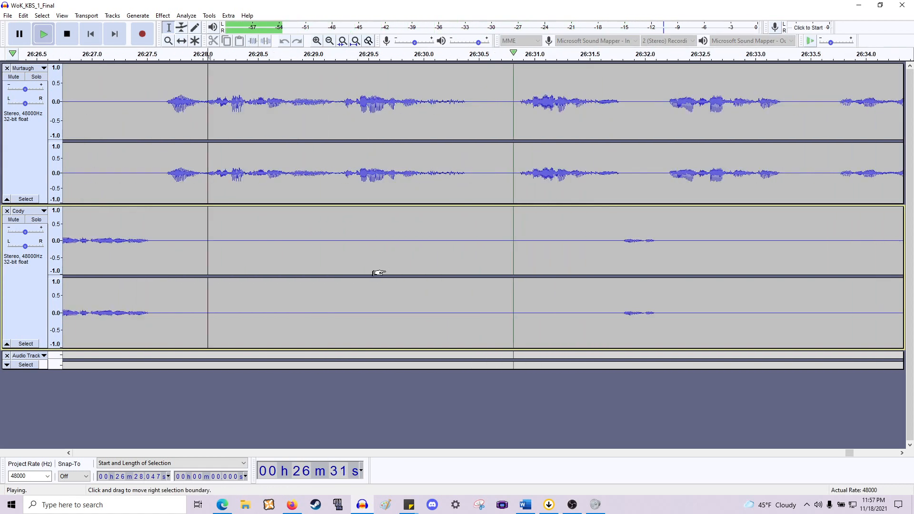
{"action": "key", "text": "space"}
{"action": "left_click", "coordinate": [423, 183]}
{"action": "key", "text": "space"}
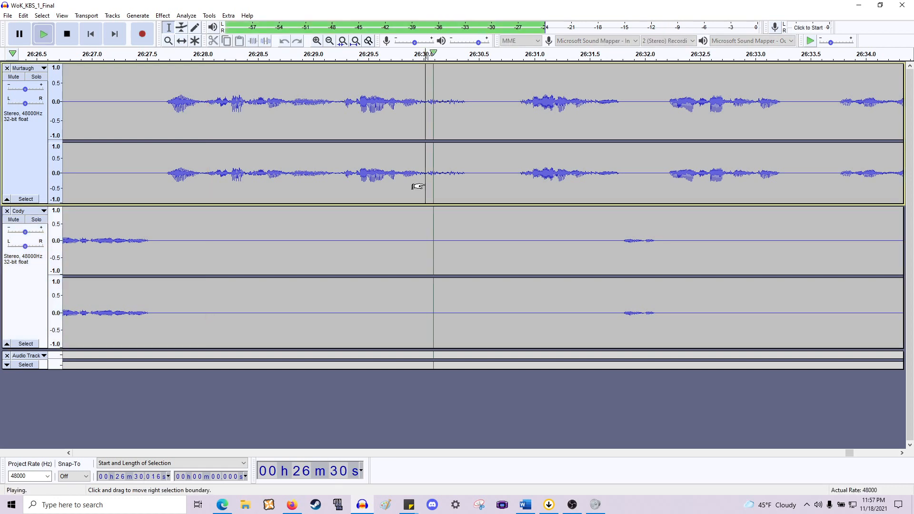
{"action": "key", "text": "space"}
{"action": "left_click_drag", "start_coordinate": [423, 188], "coordinate": [517, 317]}
{"action": "key", "text": "Delete"}
{"action": "key", "text": "space"}
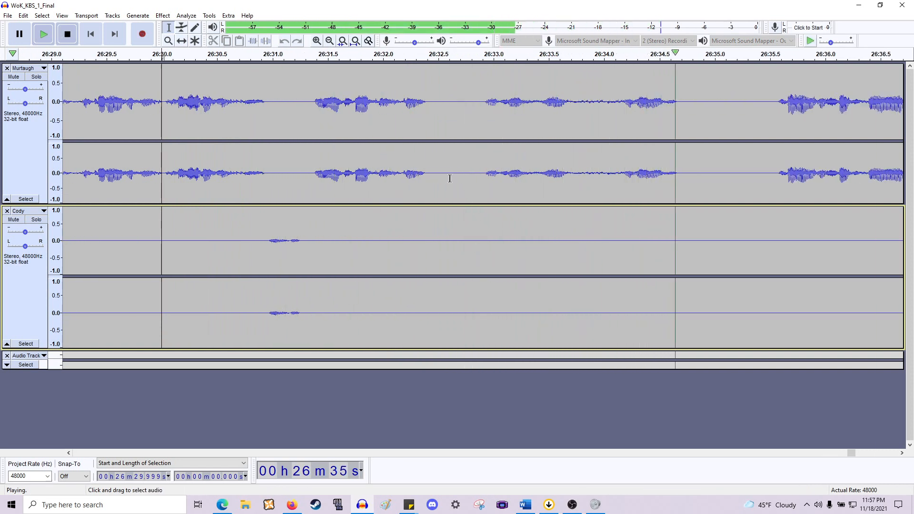
- Delete the 0.499 s pause at 26:32.406 across both tracks
{"action": "key", "text": "space"}
{"action": "left_click_drag", "start_coordinate": [428, 184], "coordinate": [482, 268]}
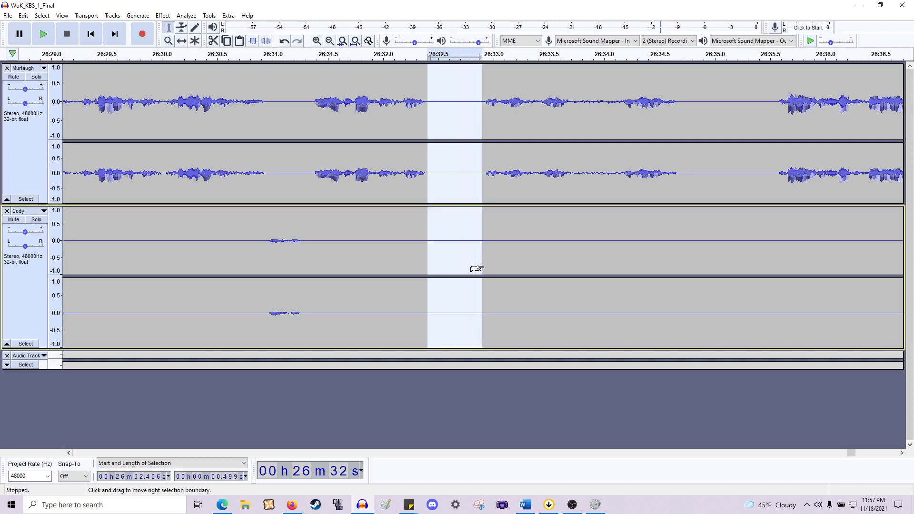
{"action": "key", "text": "Delete"}
- Delete the pause at about 26:33.2 across both tracks and play back from it
{"action": "left_click_drag", "start_coordinate": [514, 183], "coordinate": [565, 277]}
{"action": "key", "text": "Delete"}
{"action": "key", "text": "space"}
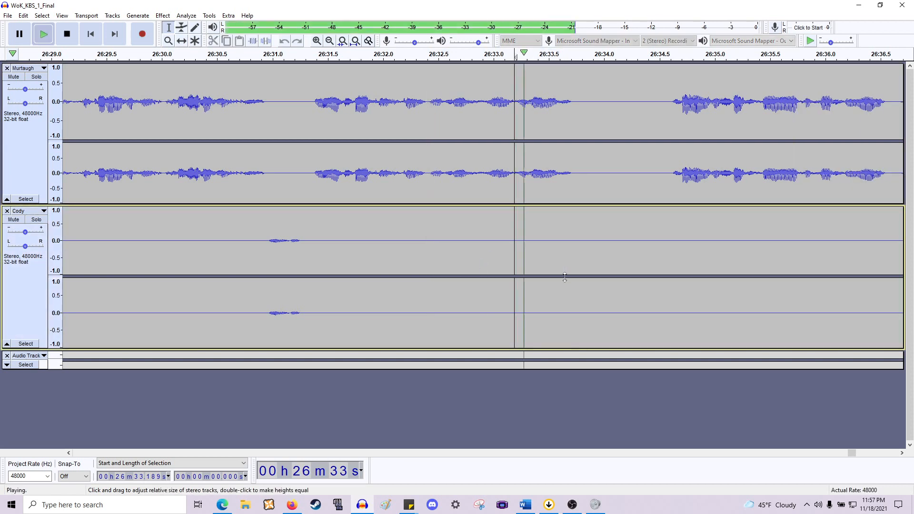
- Delete the pause at about 26:33.7 across both tracks and play back briefly
{"action": "key", "text": "space"}
{"action": "left_click_drag", "start_coordinate": [574, 168], "coordinate": [671, 284]}
{"action": "key", "text": "Delete"}
{"action": "key", "text": "space"}
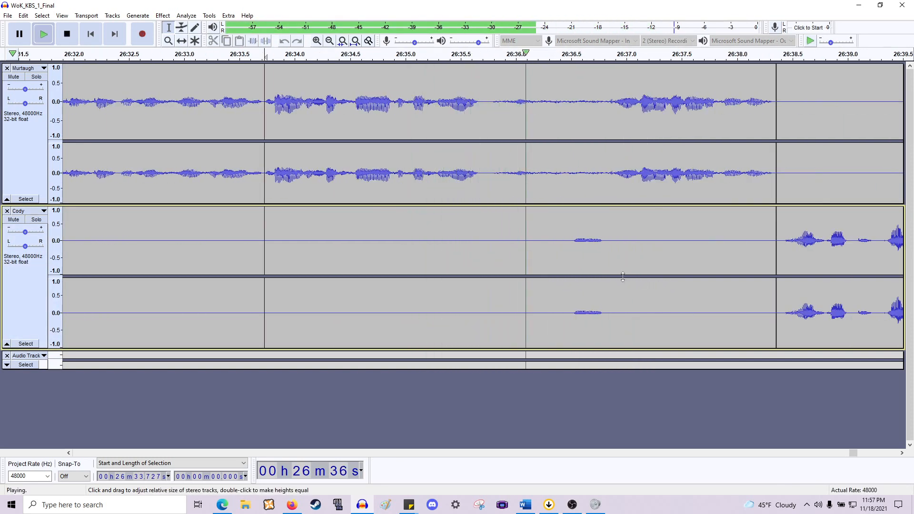
{"action": "key", "text": "space"}
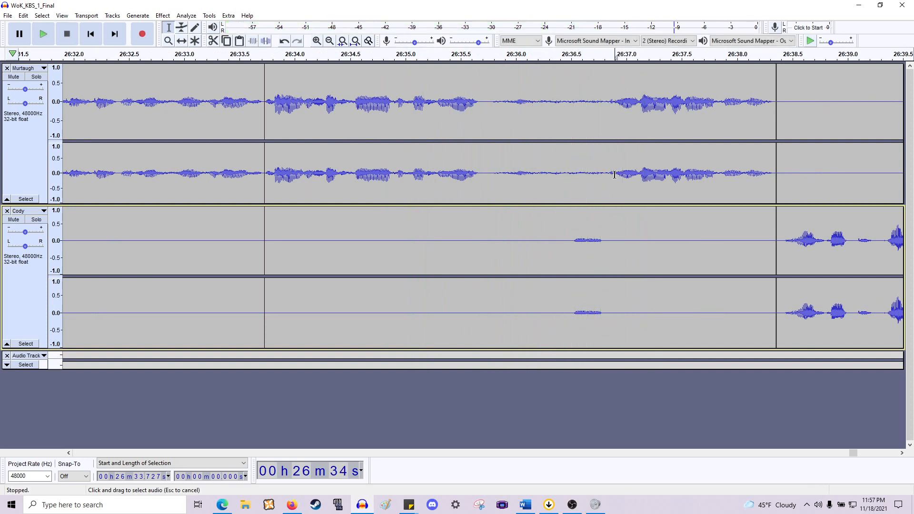
- Delete the pause at about 26:35.7 across both tracks and play back from it
{"action": "left_click_drag", "start_coordinate": [614, 175], "coordinate": [481, 177]}
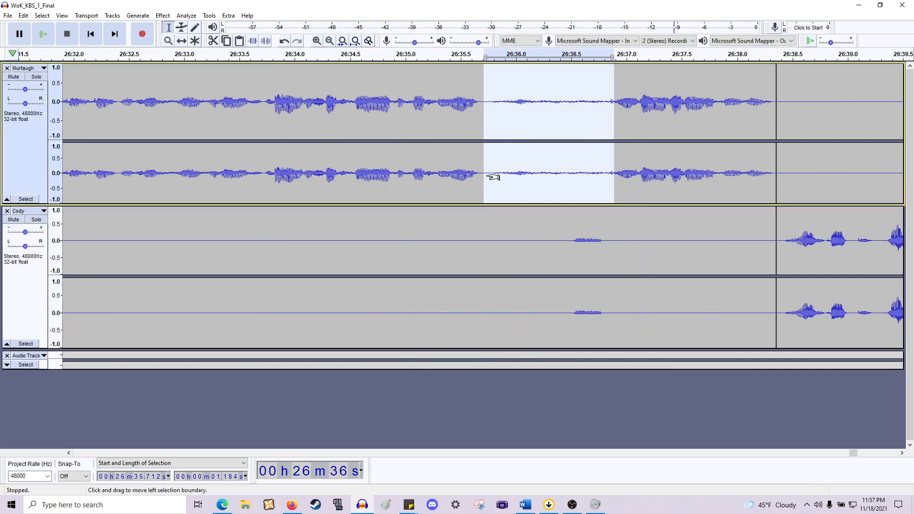
{"action": "left_click_drag", "start_coordinate": [479, 189], "coordinate": [571, 266]}
{"action": "key", "text": "Delete"}
{"action": "key", "text": "space"}
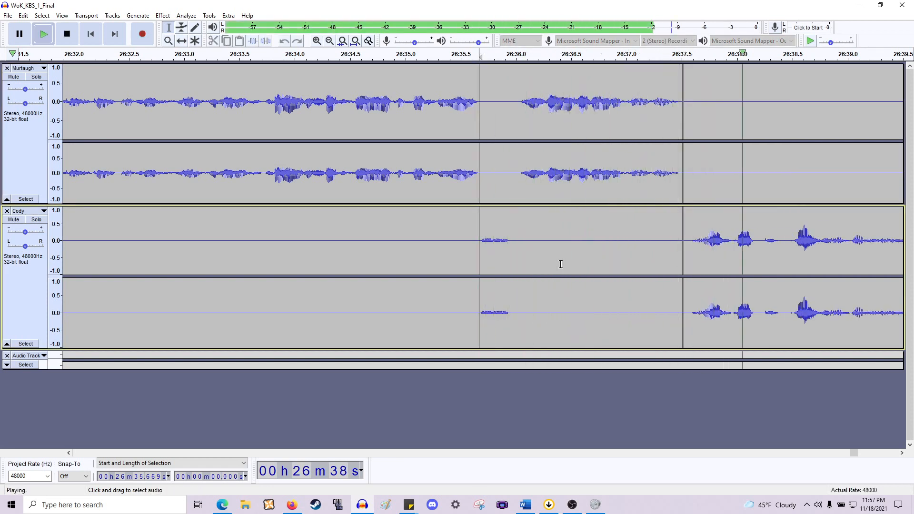
- Play back Cody's line to about 26:56 and replay the 0.387 s section at 26:55.140
{"action": "key", "text": "ctrl+3"}
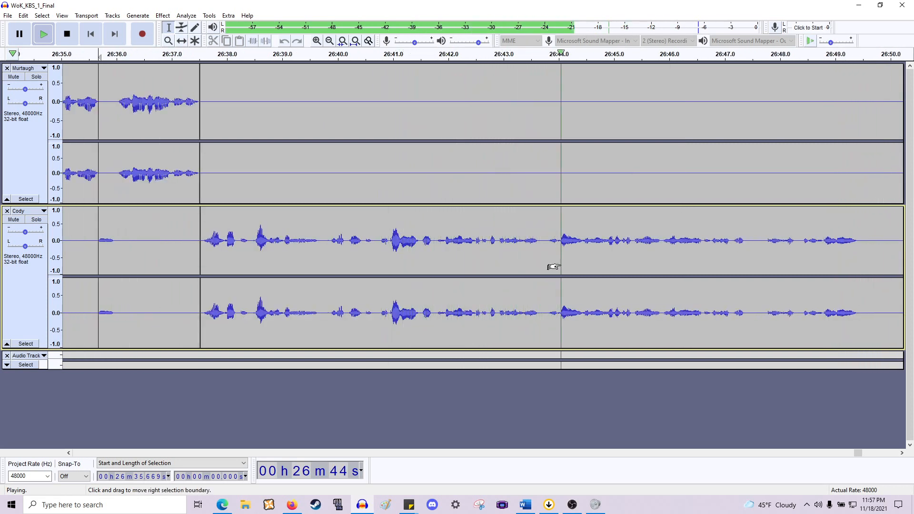
{"action": "key", "text": "ctrl+3"}
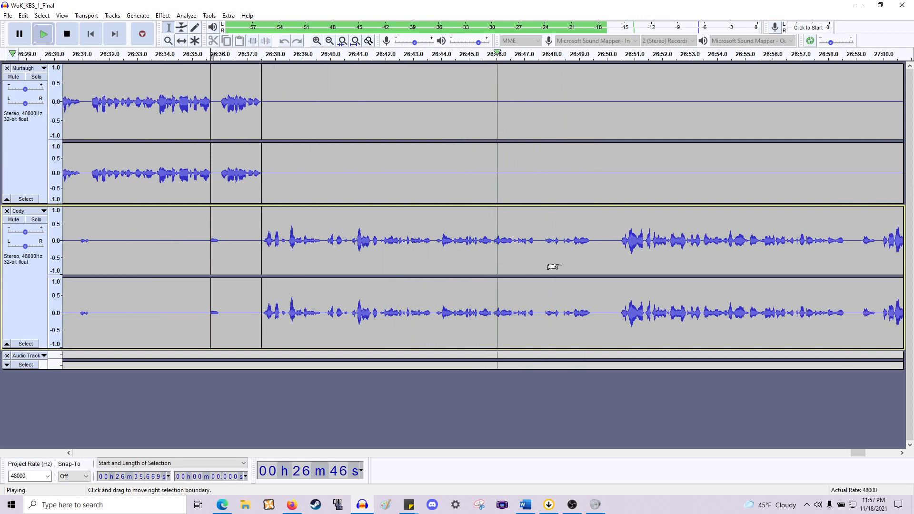
{"action": "scroll", "coordinate": [554, 267], "scroll_direction": "right", "scroll_amount": 4}
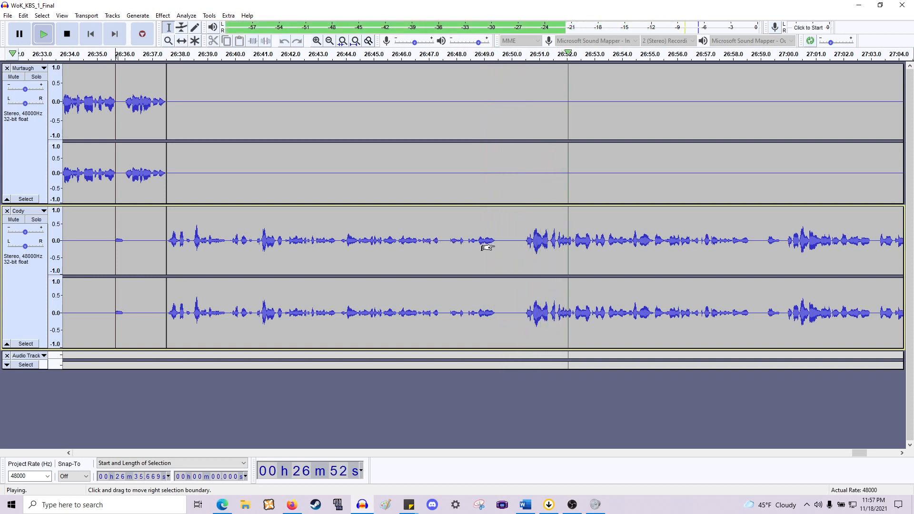
{"action": "scroll", "coordinate": [483, 247], "scroll_direction": "right", "scroll_amount": 4}
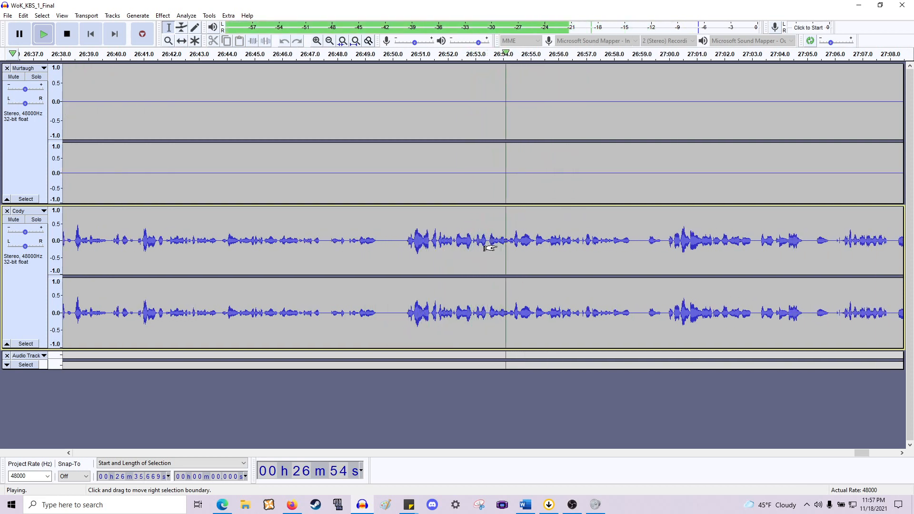
{"action": "scroll", "coordinate": [489, 248], "scroll_direction": "right", "scroll_amount": 4}
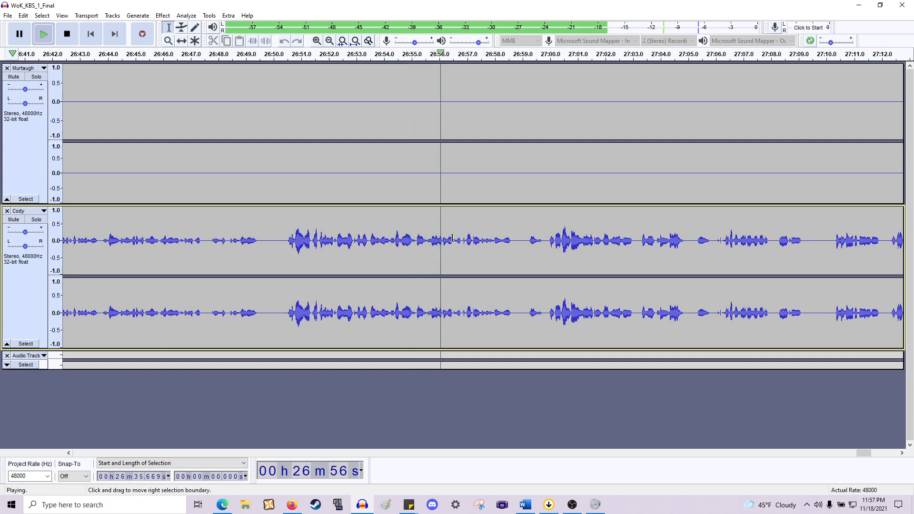
{"action": "key", "text": "space"}
{"action": "key", "text": "ctrl+1"}
{"action": "key", "text": "ctrl+1"}
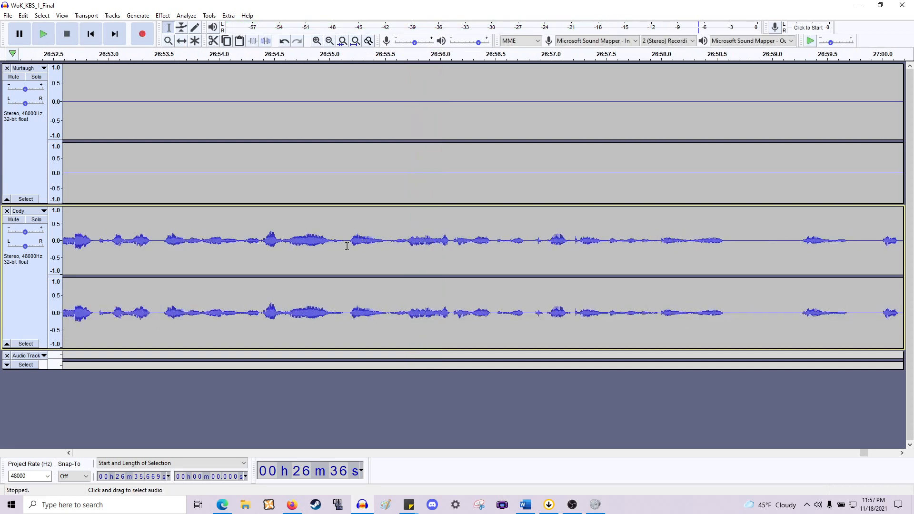
{"action": "left_click_drag", "start_coordinate": [345, 247], "coordinate": [387, 242]}
{"action": "key", "text": "space"}
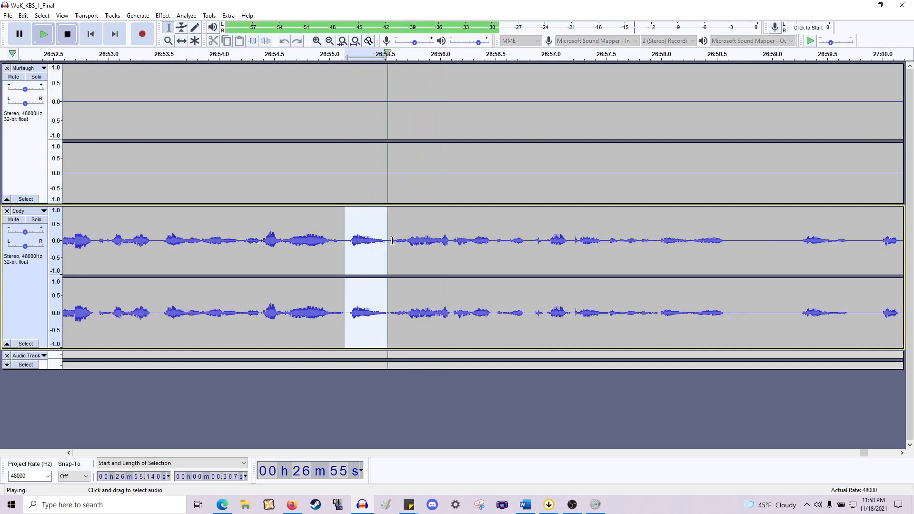
- Zoom out on Cody's track and briefly play back from about 26:50.3
{"action": "key", "text": "Left"}
{"action": "key", "text": "ctrl+3"}
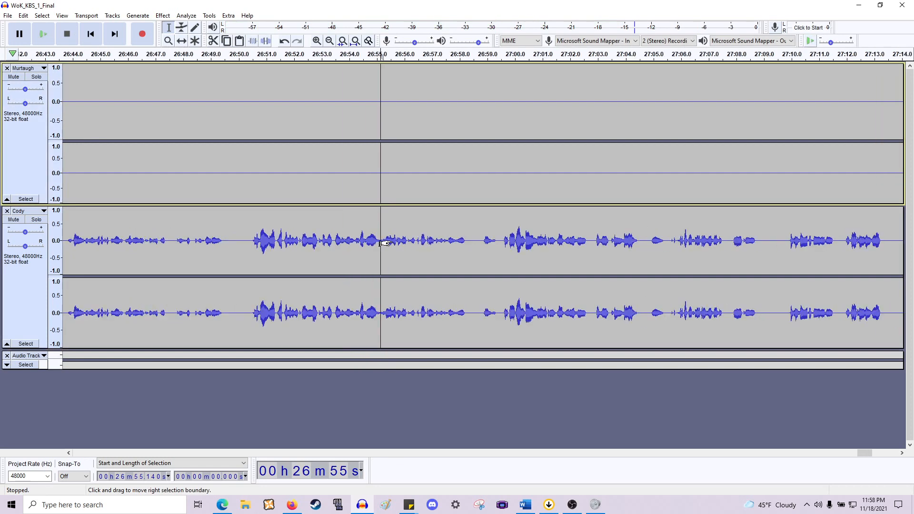
{"action": "key", "text": "ctrl+3"}
{"action": "scroll", "coordinate": [400, 241], "scroll_direction": "left", "scroll_amount": 2}
{"action": "left_click", "coordinate": [366, 247]}
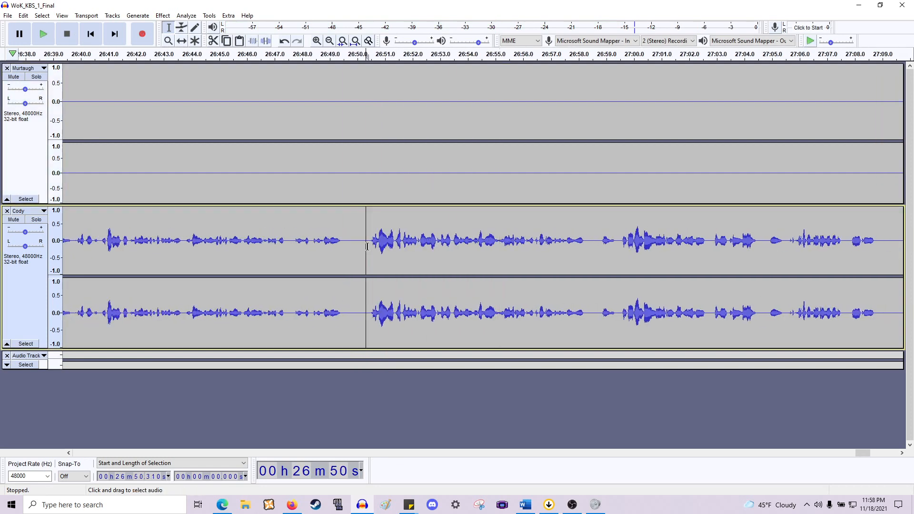
{"action": "key", "text": "space"}
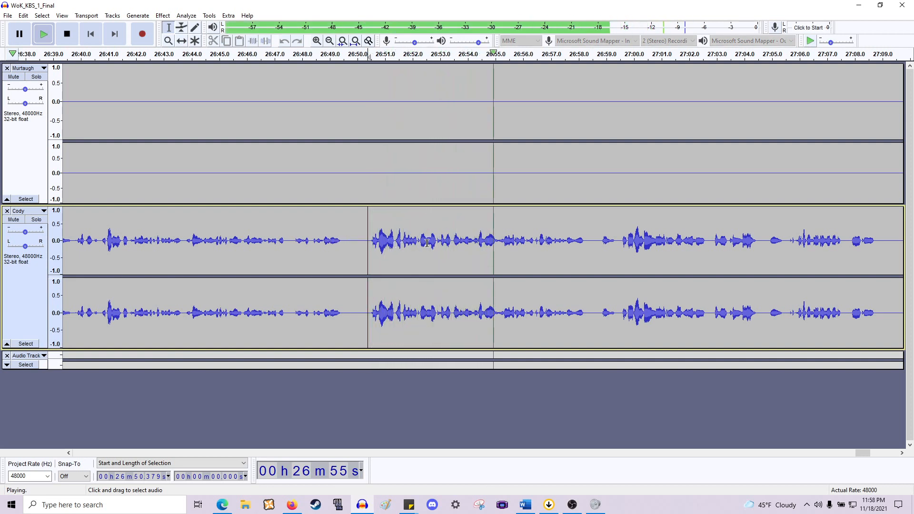
{"action": "key", "text": "space"}
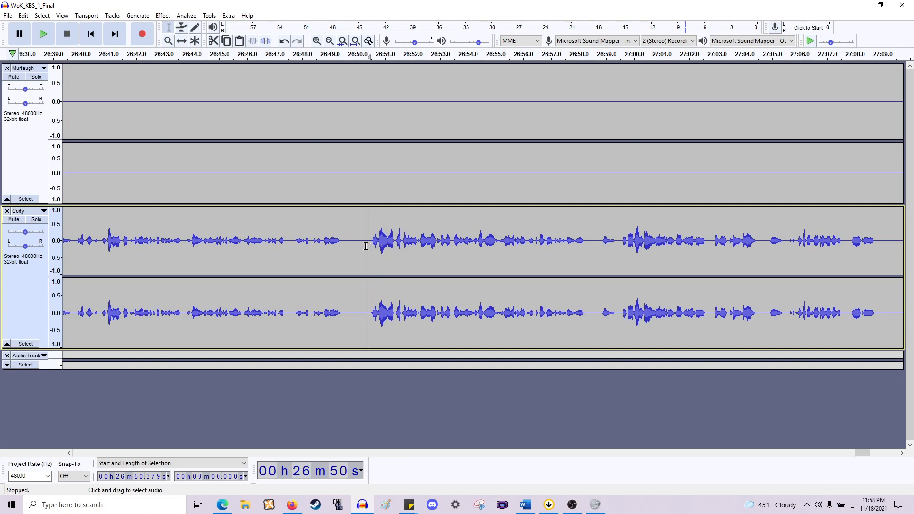
- Select Cody's line from about 26:50.4 to 26:58.3 to examine its extent, then clear the selection
{"action": "left_click_drag", "start_coordinate": [425, 251], "coordinate": [586, 256]}
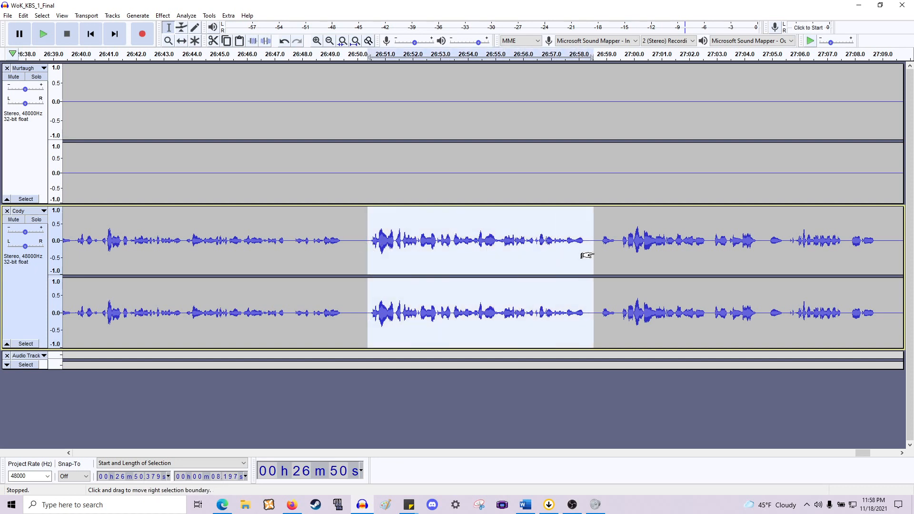
{"action": "left_click", "coordinate": [604, 255]}
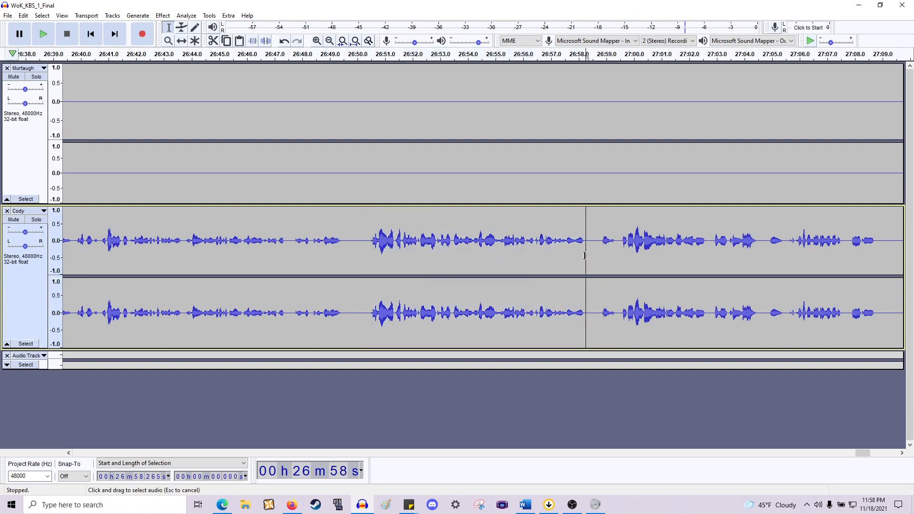
{"action": "left_click_drag", "start_coordinate": [585, 255], "coordinate": [360, 262]}
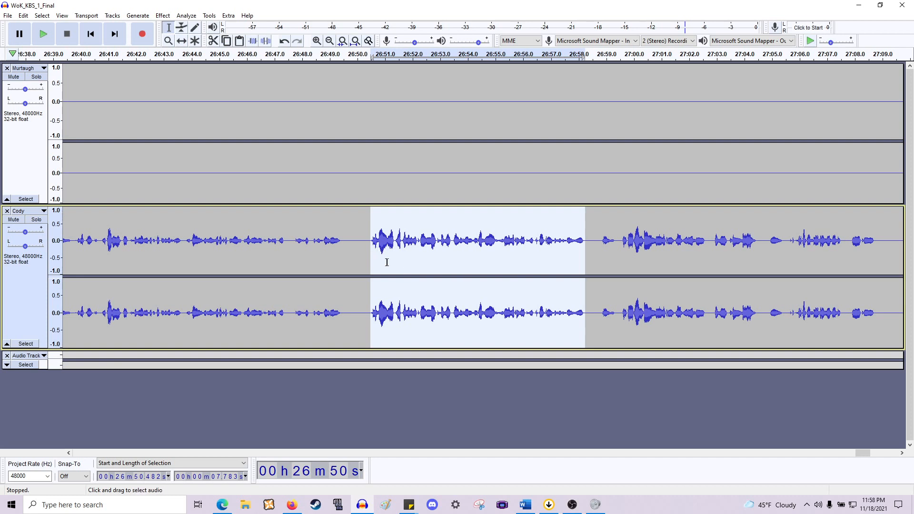
{"action": "left_click", "coordinate": [473, 253]}
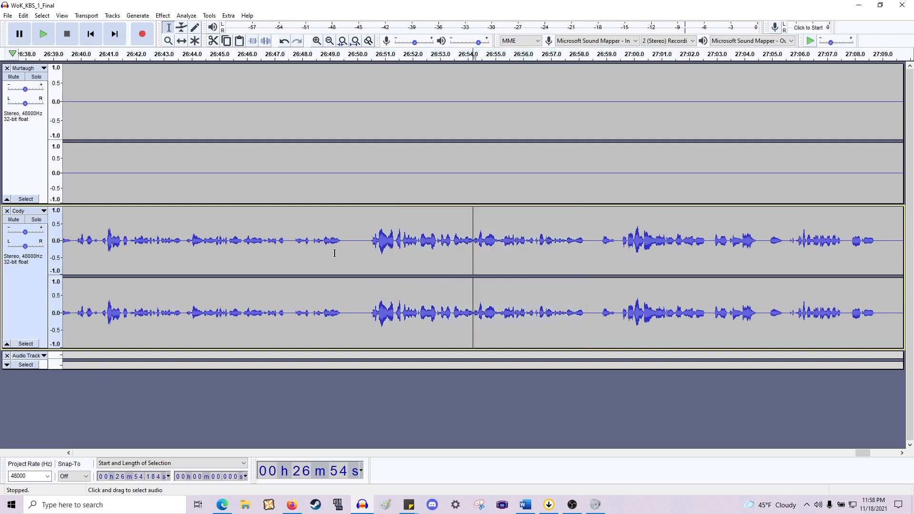
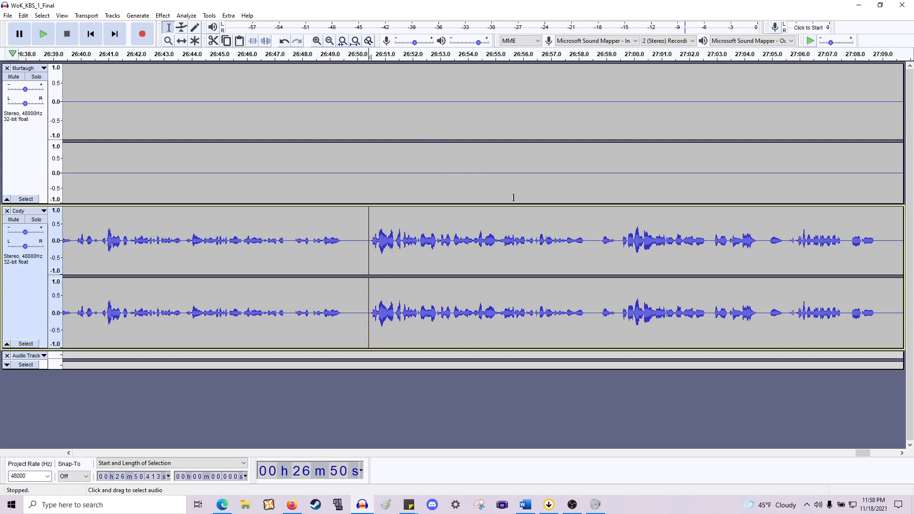
- Play the Cody track from about 26:50 and delete the pause near 26:58
{"action": "key", "text": "space"}
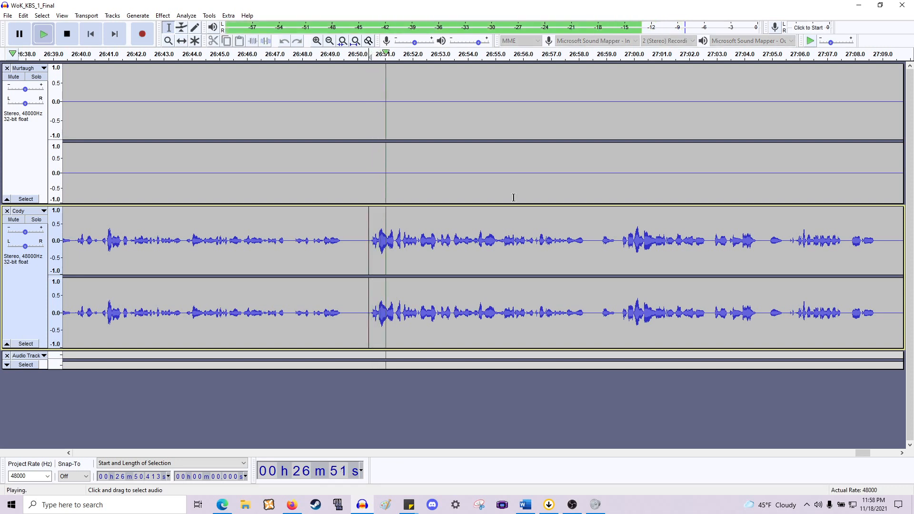
{"action": "scroll", "coordinate": [521, 205], "scroll_direction": "up", "scroll_amount": 1}
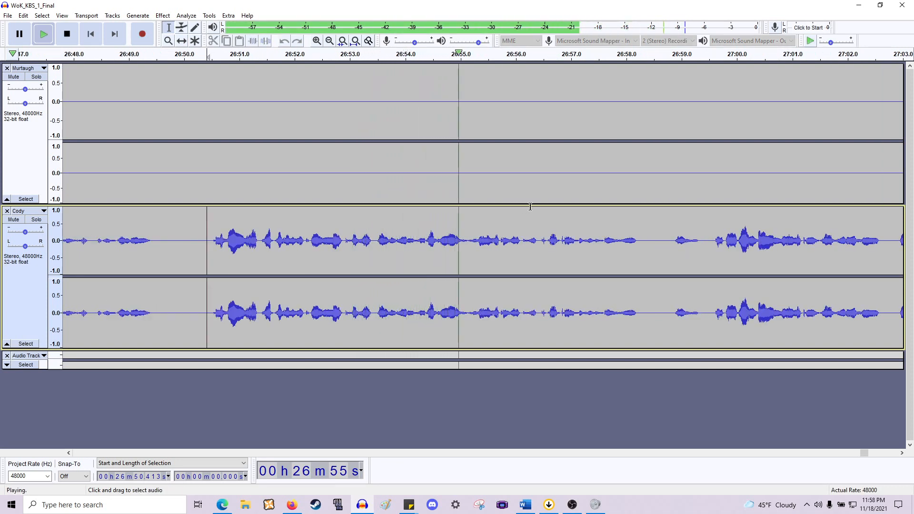
{"action": "scroll", "coordinate": [523, 208], "scroll_direction": "right", "scroll_amount": 4}
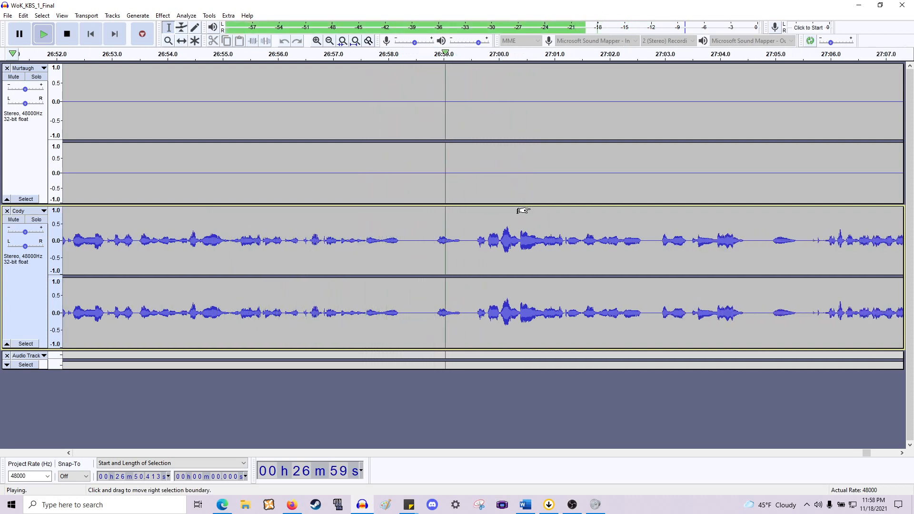
{"action": "key", "text": "space"}
{"action": "left_click_drag", "start_coordinate": [475, 239], "coordinate": [403, 188]}
{"action": "key", "text": "Delete"}
- Play back the edit and cut the gap near 27:03 from the Cody track
{"action": "key", "text": "space"}
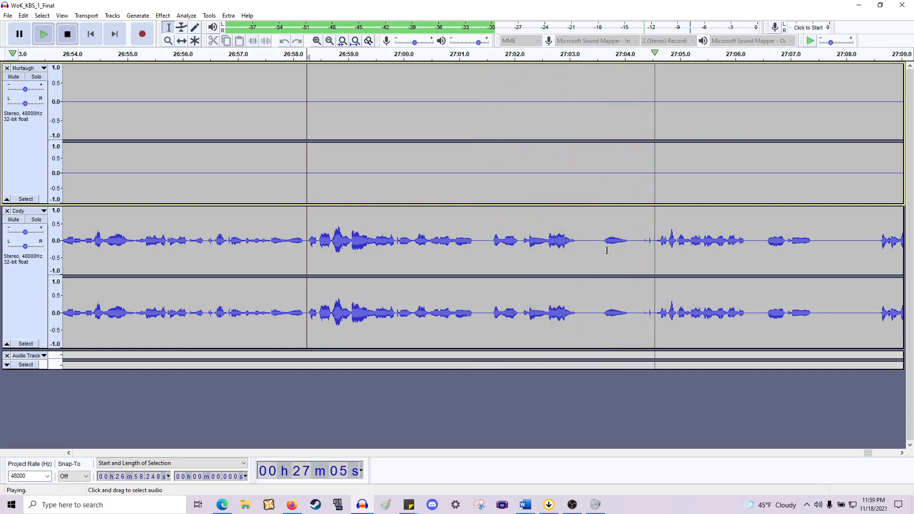
{"action": "key", "text": "space"}
{"action": "left_click_drag", "start_coordinate": [654, 243], "coordinate": [576, 180]}
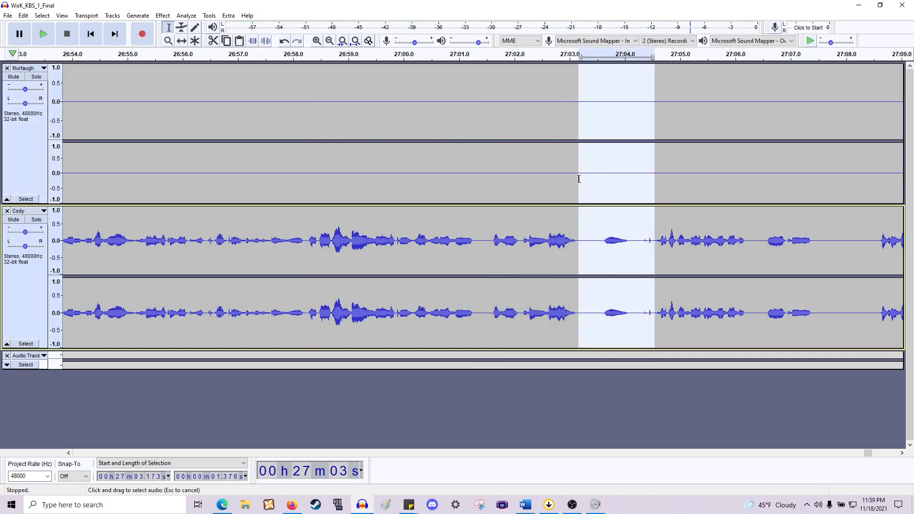
{"action": "key", "text": "Delete"}
- Continue playback and cut the gap near 27:06 from the Cody track
{"action": "key", "text": "space"}
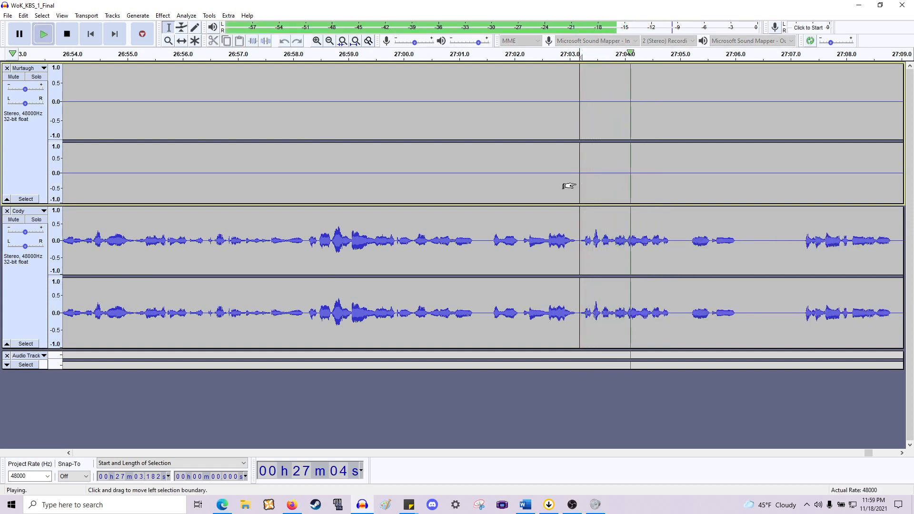
{"action": "scroll", "coordinate": [569, 186], "scroll_direction": "right", "scroll_amount": 5}
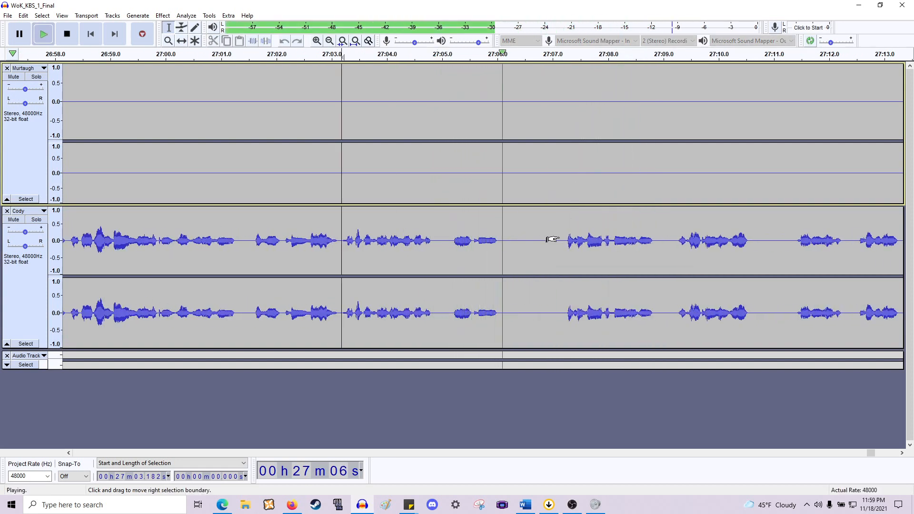
{"action": "left_click_drag", "start_coordinate": [500, 242], "coordinate": [566, 151]}
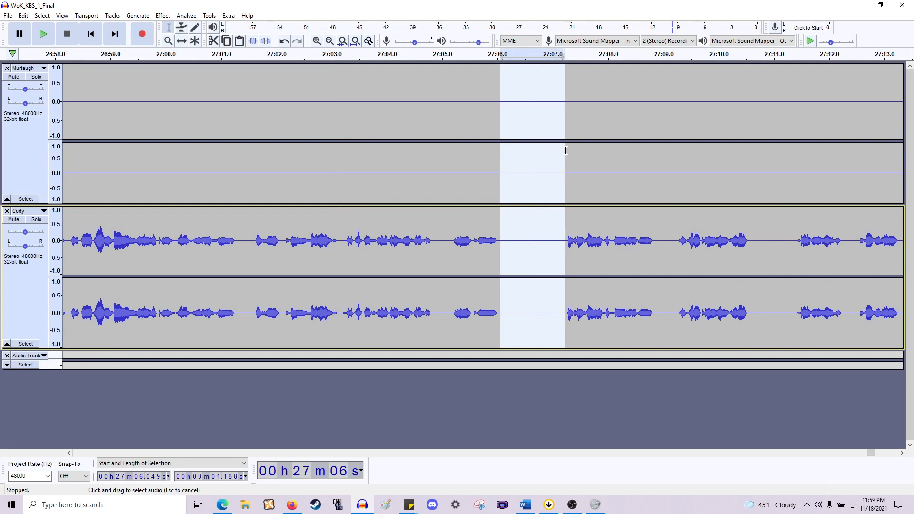
{"action": "key", "text": "Delete"}
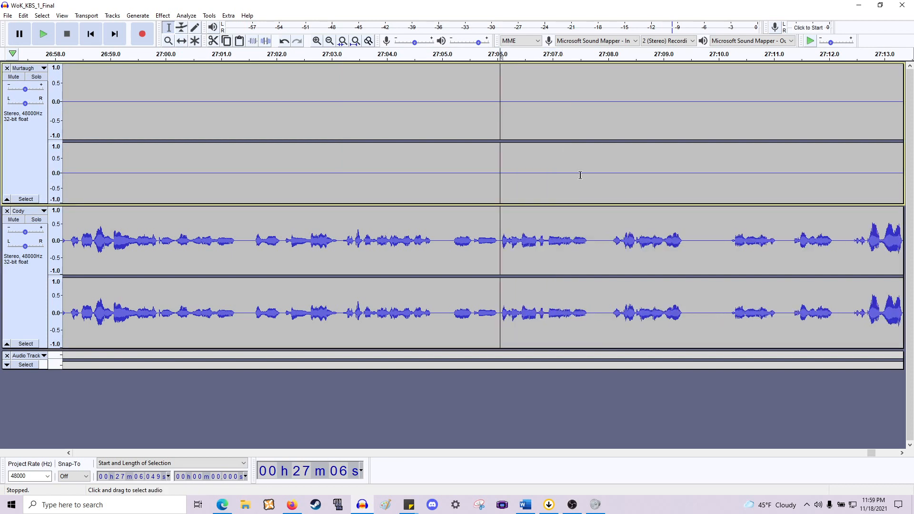
- Play back the audio around 27:06 to check the cut
{"action": "key", "text": "space"}
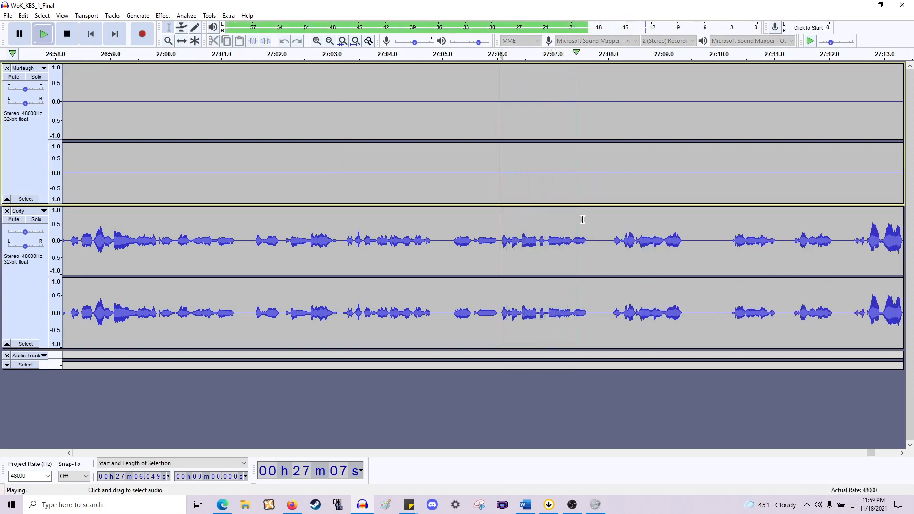
{"action": "key", "text": "space"}
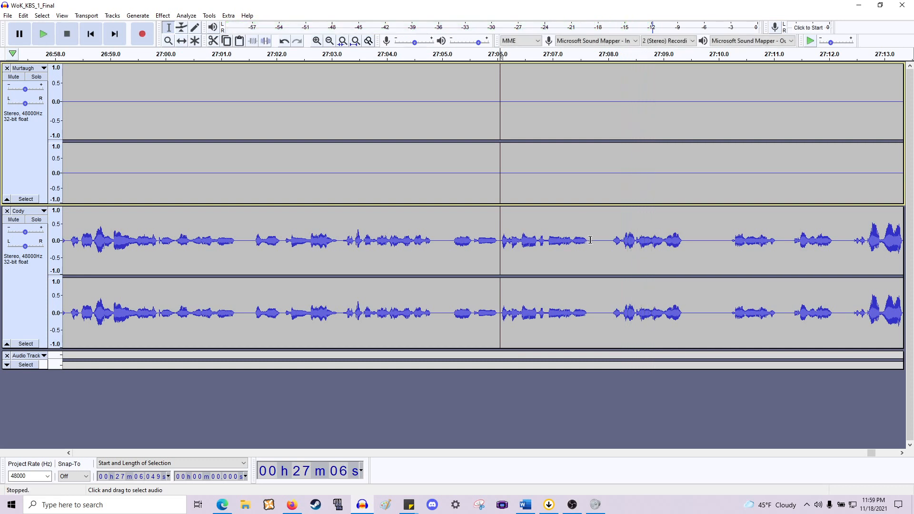
{"action": "key", "text": "space"}
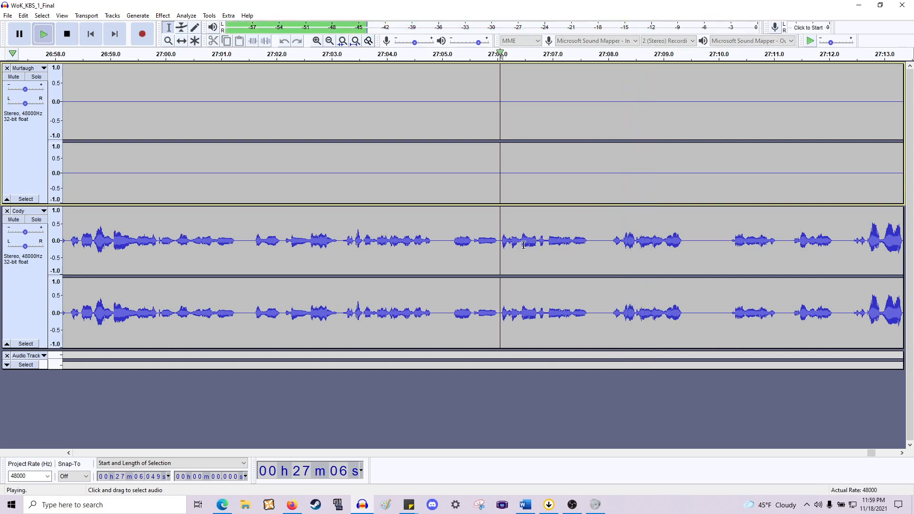
{"action": "left_click", "coordinate": [573, 248]}
{"action": "key", "text": "space"}
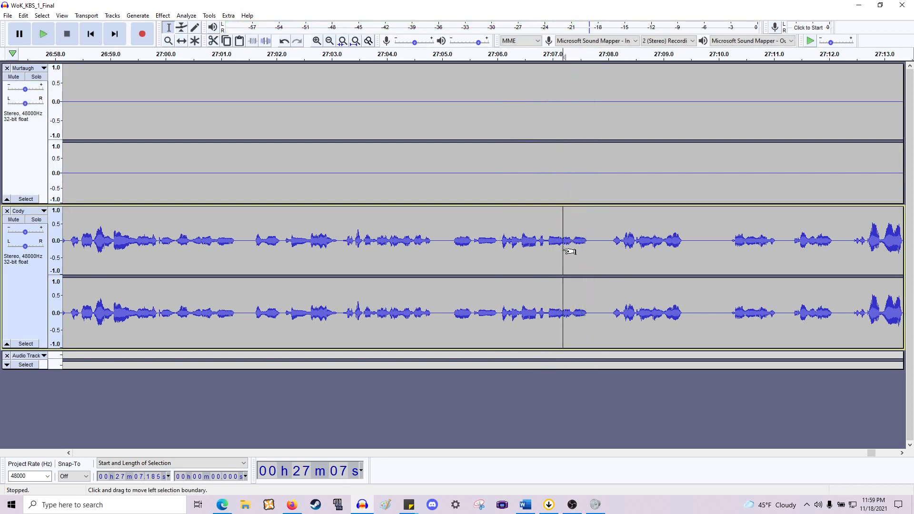
{"action": "key", "text": "space"}
- Zoom in and delete the short gap near 27:07.5 in the Cody track
{"action": "key", "text": "space"}
{"action": "scroll", "coordinate": [561, 243], "scroll_direction": "up", "scroll_amount": 2}
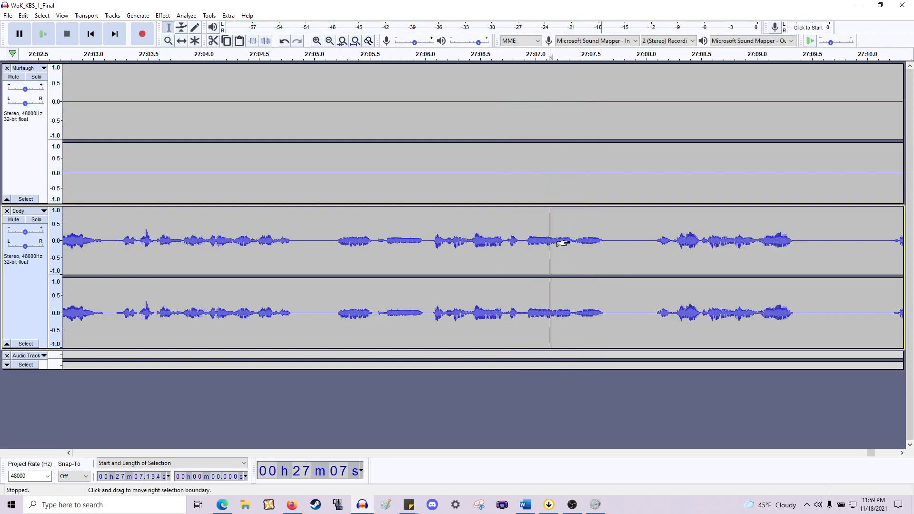
{"action": "key", "text": "space"}
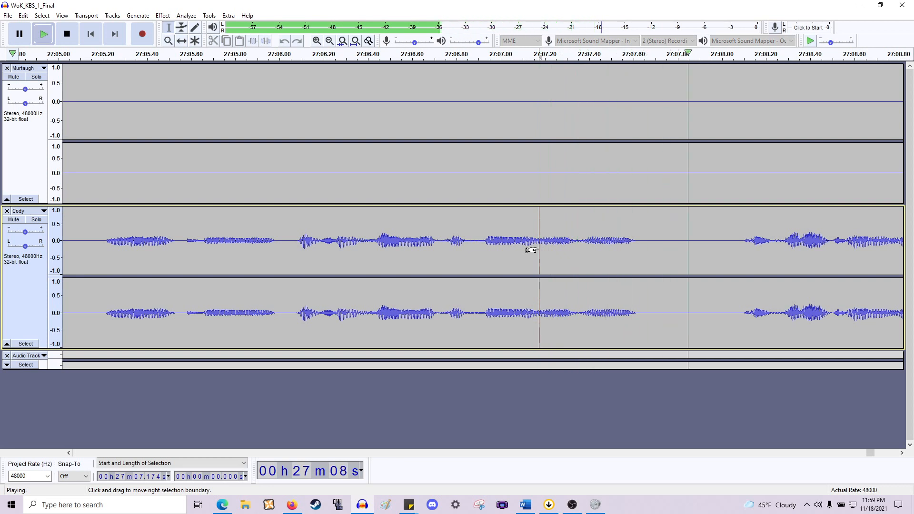
{"action": "key", "text": "space"}
{"action": "left_click_drag", "start_coordinate": [539, 247], "coordinate": [576, 146]}
{"action": "left_click_drag", "start_coordinate": [633, 145], "coordinate": [729, 133]}
{"action": "key", "text": "Delete"}
{"action": "scroll", "coordinate": [594, 184], "scroll_direction": "up", "scroll_amount": 1}
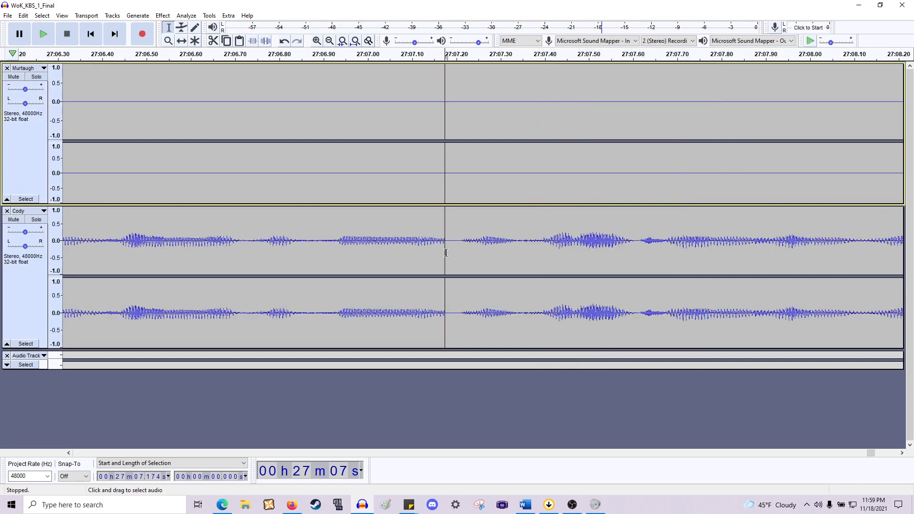
{"action": "left_click_drag", "start_coordinate": [446, 253], "coordinate": [430, 251]}
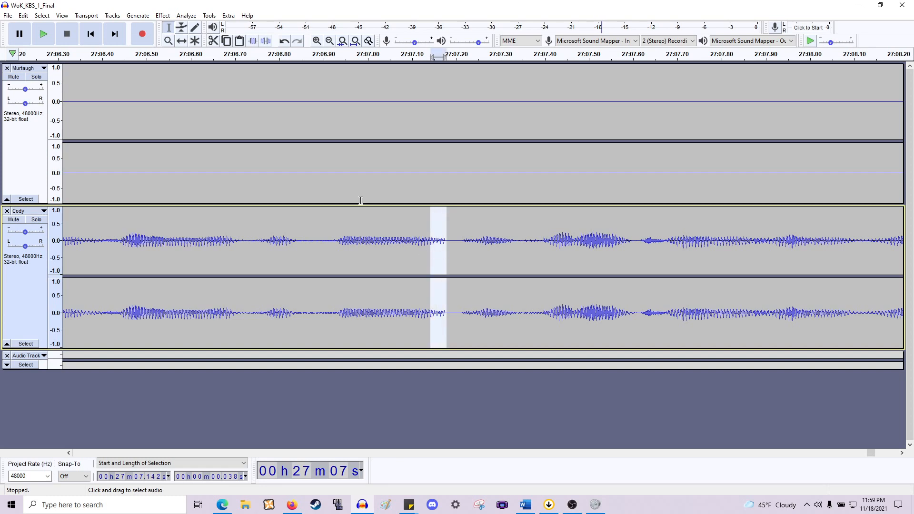
{"action": "left_click", "coordinate": [161, 15]}
{"action": "key", "text": "Escape"}
- Play back the audio around 27:07 to review the cuts
{"action": "left_click", "coordinate": [279, 210]}
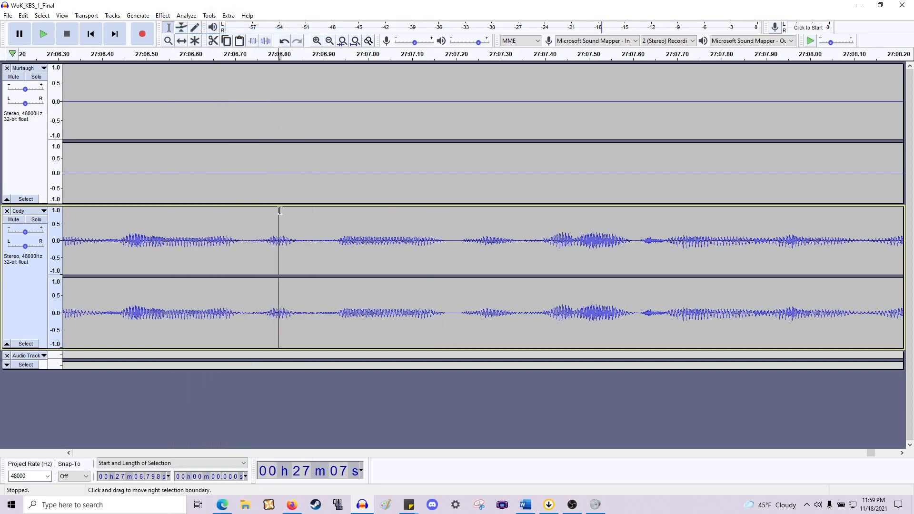
{"action": "key", "text": "space"}
{"action": "scroll", "coordinate": [286, 197], "scroll_direction": "down", "scroll_amount": 1}
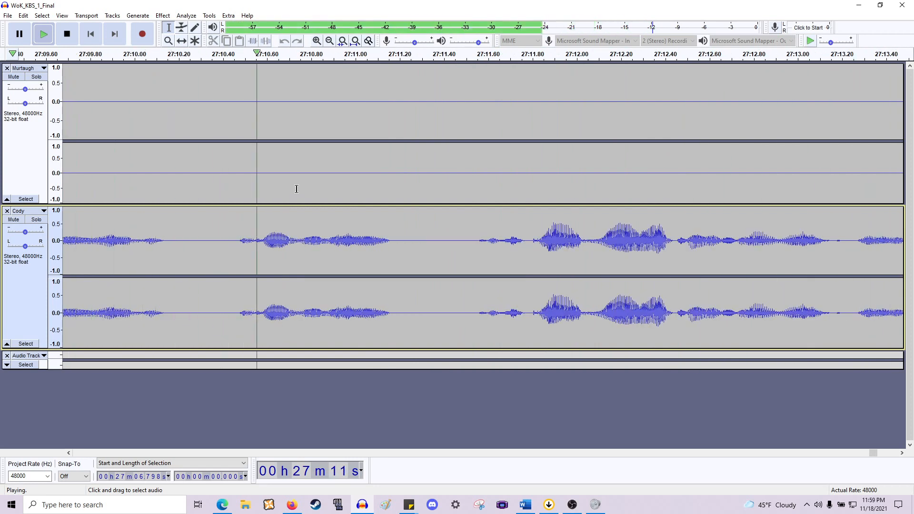
{"action": "scroll", "coordinate": [380, 211], "scroll_direction": "down", "scroll_amount": 1}
{"action": "key", "text": "space"}
{"action": "scroll", "coordinate": [328, 204], "scroll_direction": "left", "scroll_amount": 12}
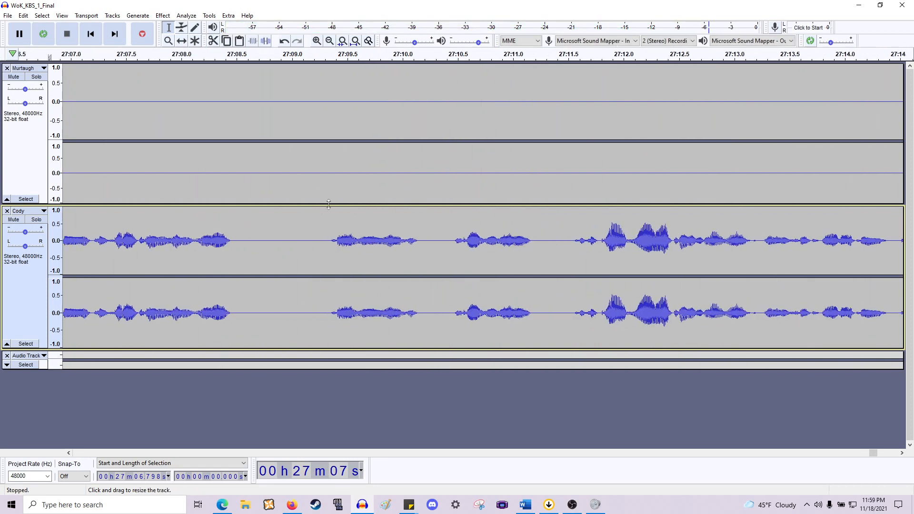
{"action": "key", "text": "space"}
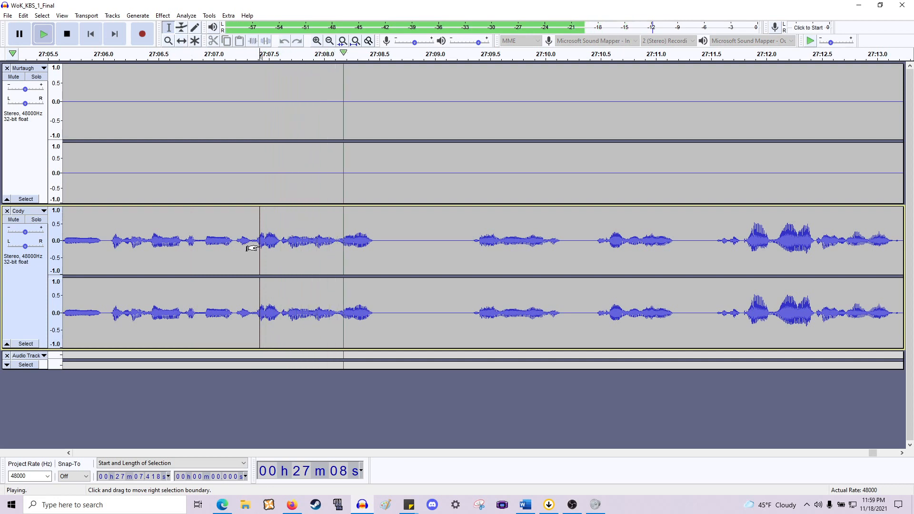
{"action": "left_click", "coordinate": [176, 236]}
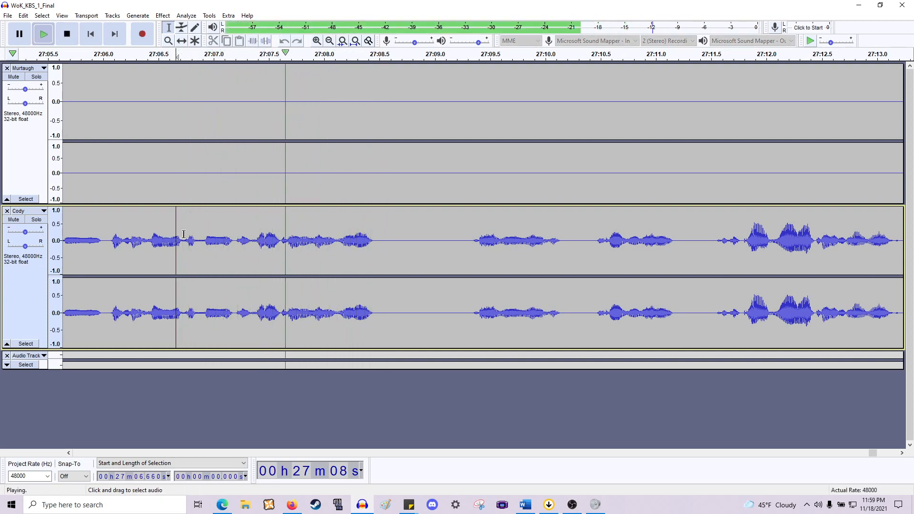
{"action": "key", "text": "space"}
- Cut the short gap just before 27:07.5 in the Cody track and play back the result
{"action": "left_click_drag", "start_coordinate": [238, 241], "coordinate": [251, 242]}
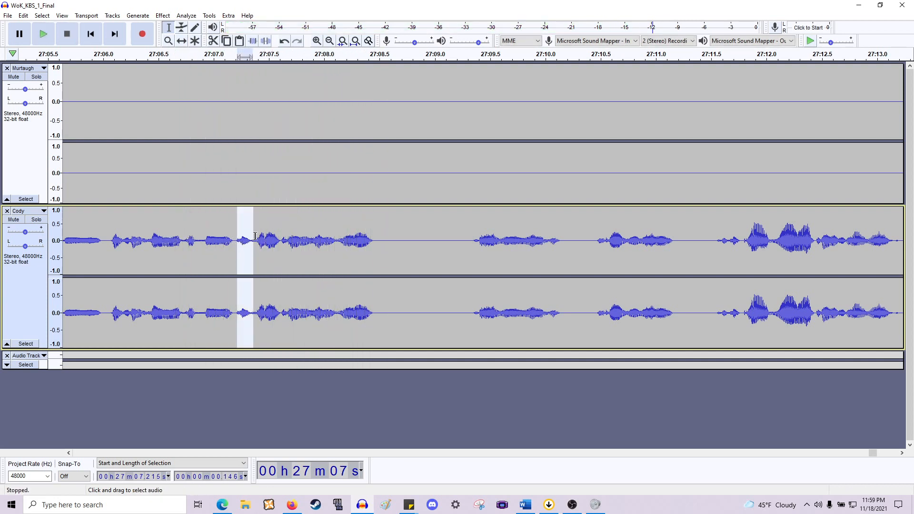
{"action": "key", "text": "Delete"}
{"action": "key", "text": "space"}
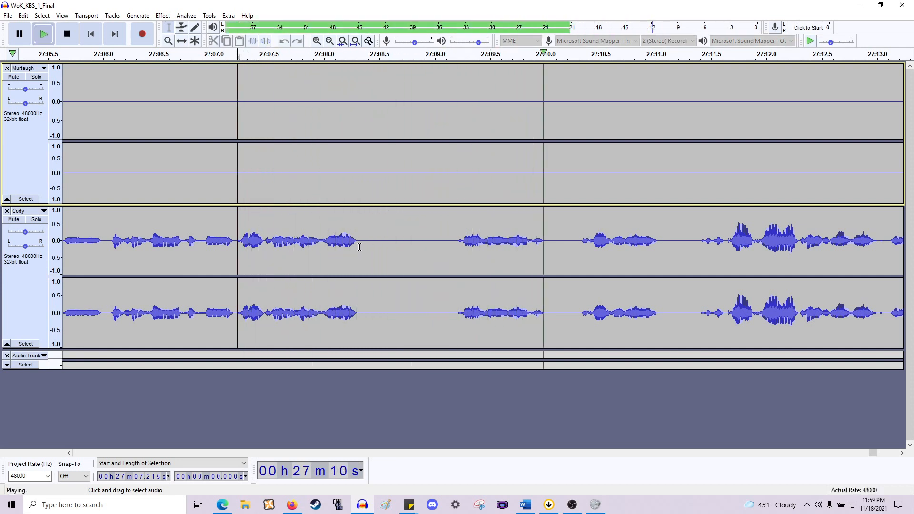
{"action": "key", "text": "space"}
- Delete the two pauses between about 27:08.3 and 27:09.5 in the Cody track
{"action": "left_click_drag", "start_coordinate": [360, 243], "coordinate": [458, 151]}
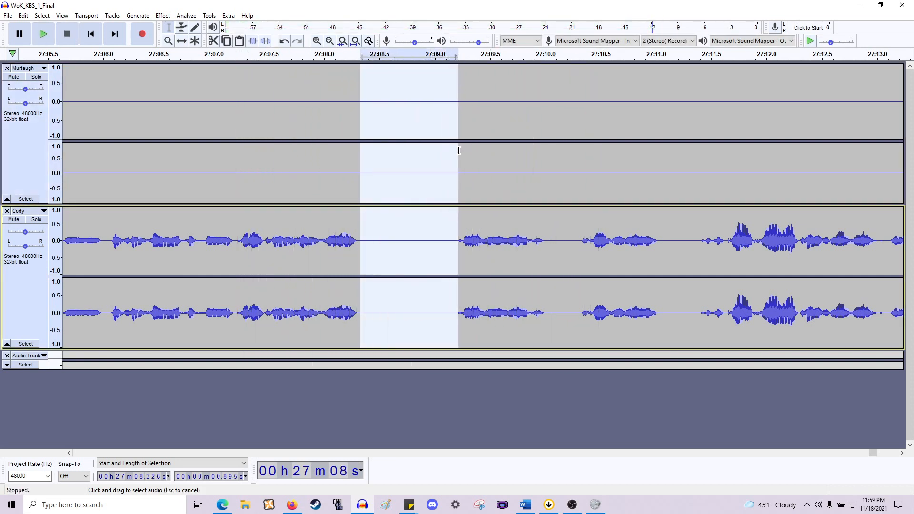
{"action": "key", "text": "Delete"}
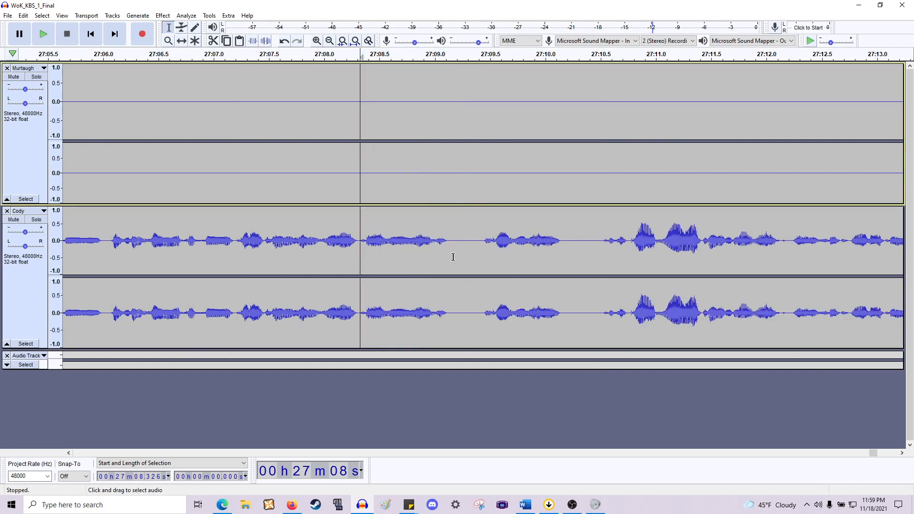
{"action": "left_click_drag", "start_coordinate": [450, 244], "coordinate": [481, 172]}
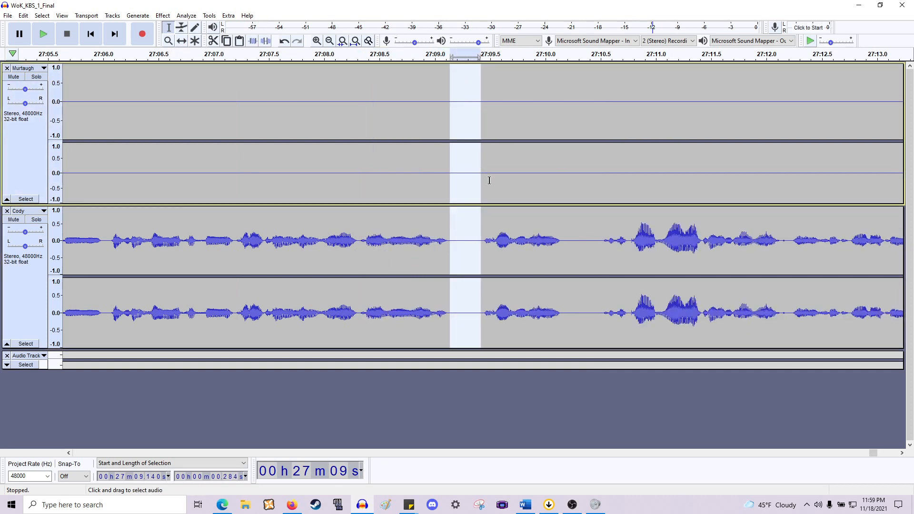
{"action": "key", "text": "Delete"}
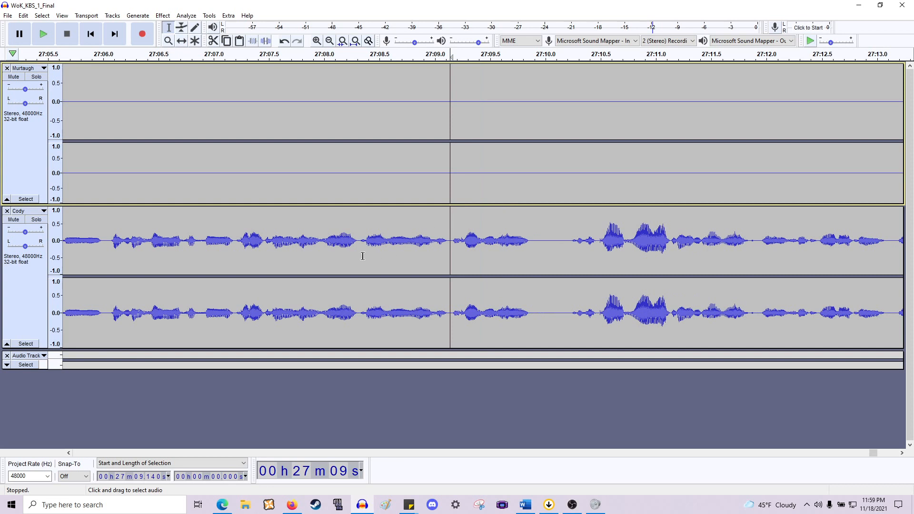
- Play from about 27:08 and cut the gap near 27:10 in the Cody track
{"action": "left_click", "coordinate": [322, 247]}
{"action": "key", "text": "space"}
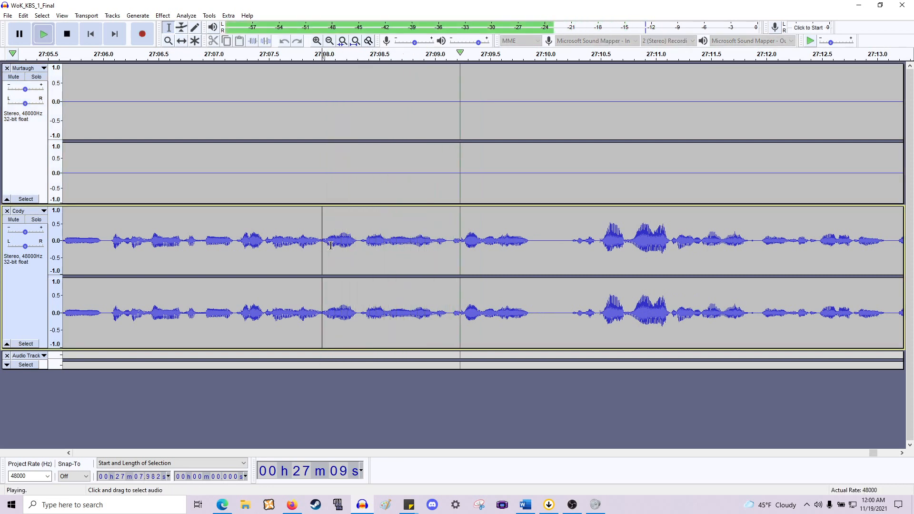
{"action": "key", "text": "space"}
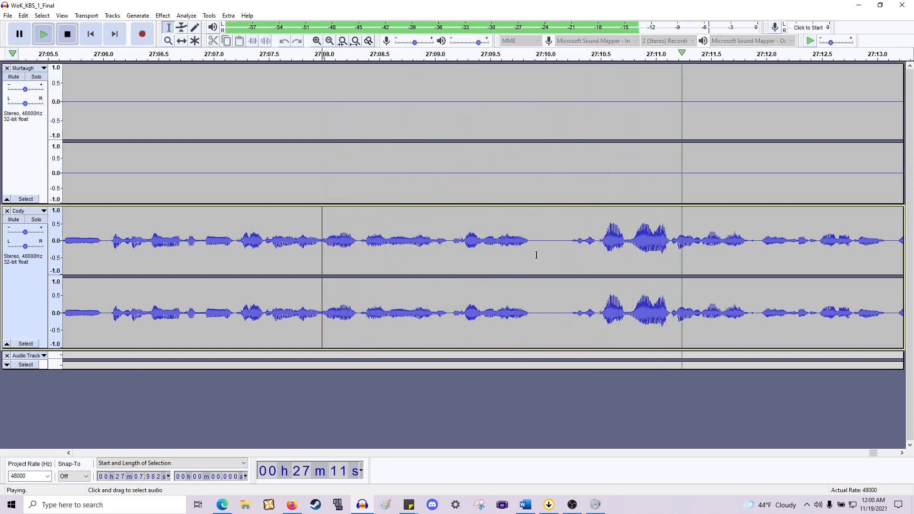
{"action": "left_click_drag", "start_coordinate": [534, 255], "coordinate": [571, 184]}
{"action": "key", "text": "Delete"}
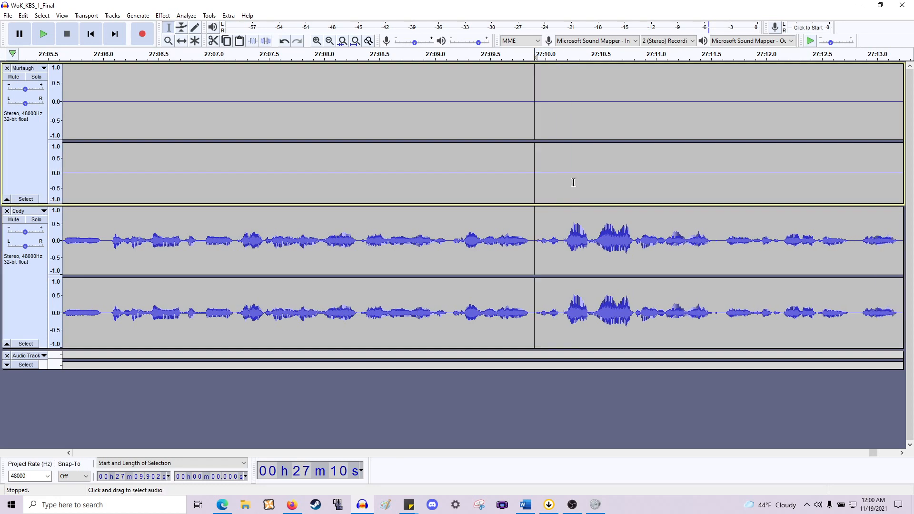
- Play back the Cody track from about 27:10 to review the edits
{"action": "key", "text": "space"}
{"action": "scroll", "coordinate": [590, 190], "scroll_direction": "right", "scroll_amount": 16}
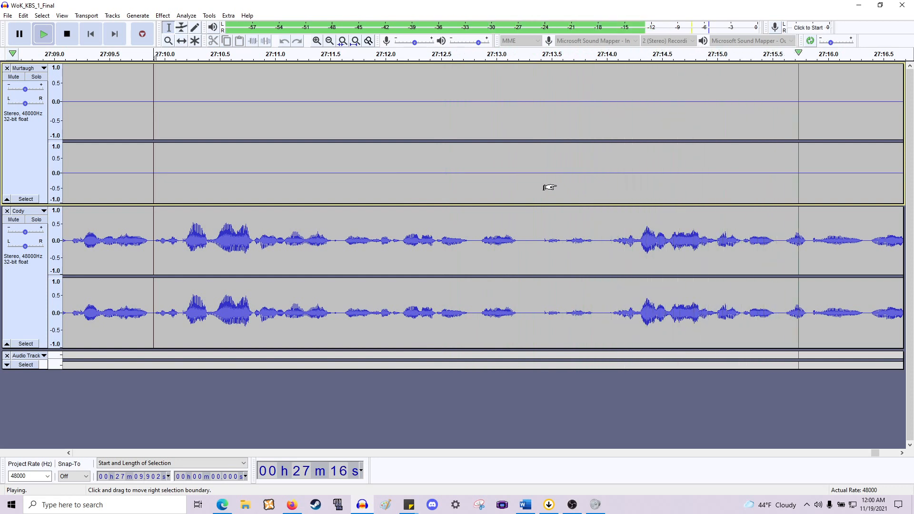
{"action": "key", "text": "space"}
{"action": "left_click", "coordinate": [593, 244]}
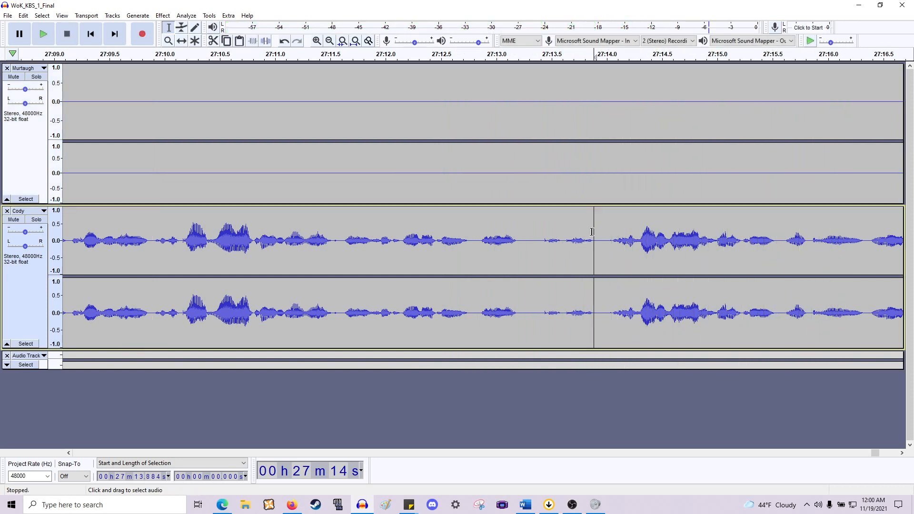
{"action": "scroll", "coordinate": [592, 231], "scroll_direction": "down", "scroll_amount": 1, "text": "ctrl"}
{"action": "scroll", "coordinate": [572, 233], "scroll_direction": "down", "scroll_amount": 2, "text": "shift"}
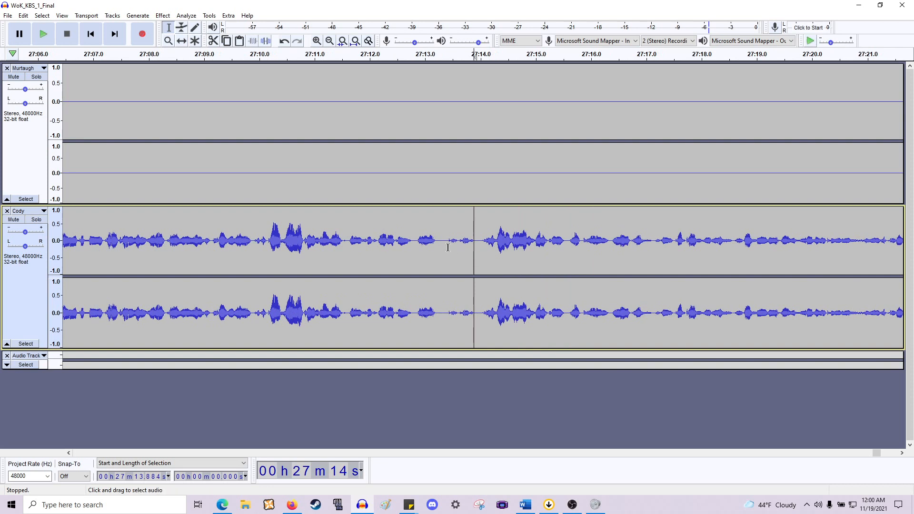
{"action": "left_click_drag", "start_coordinate": [444, 248], "coordinate": [476, 243]}
{"action": "left_click", "coordinate": [481, 242]}
{"action": "key", "text": "space"}
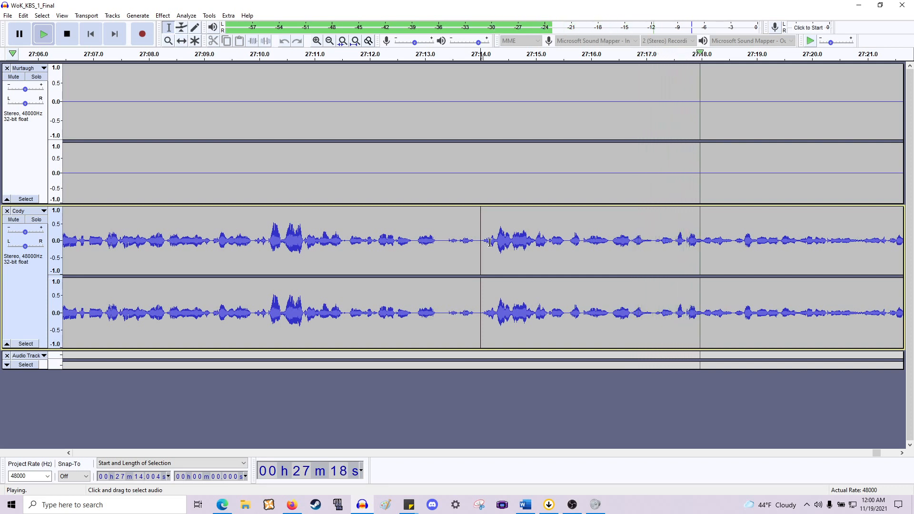
- Play the Cody track in short stretches from about 27:20 to 27:33 to review the audio
{"action": "key", "text": "space"}
{"action": "left_click_drag", "start_coordinate": [441, 245], "coordinate": [647, 226]}
{"action": "left_click", "coordinate": [663, 230]}
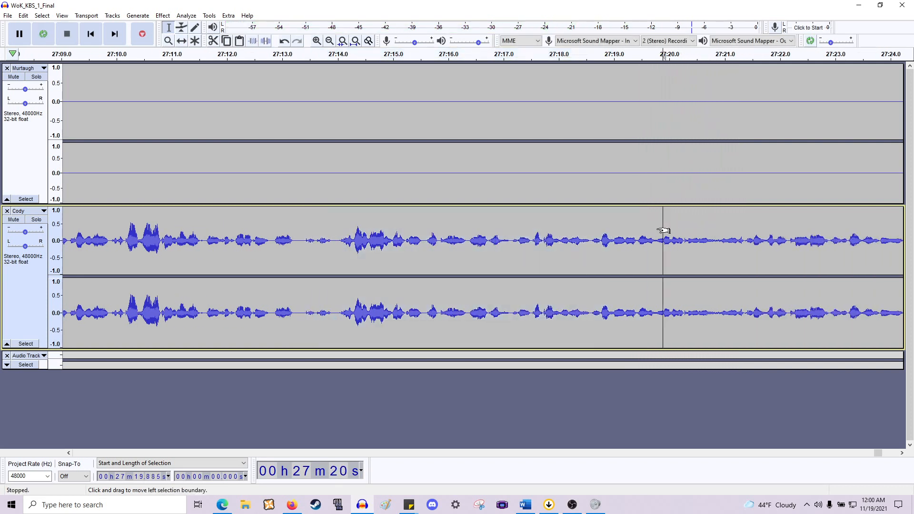
{"action": "scroll", "coordinate": [663, 230], "scroll_direction": "right", "scroll_amount": 4}
{"action": "key", "text": "space"}
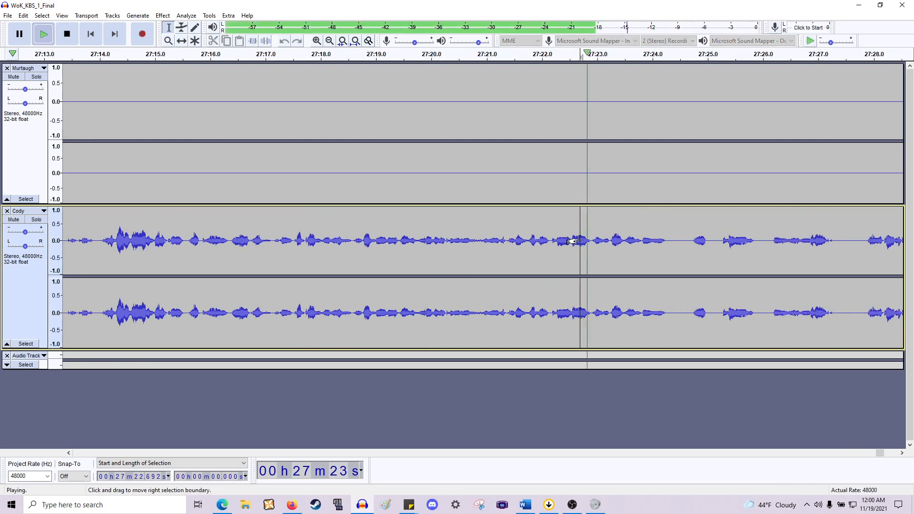
{"action": "left_click", "coordinate": [684, 242]}
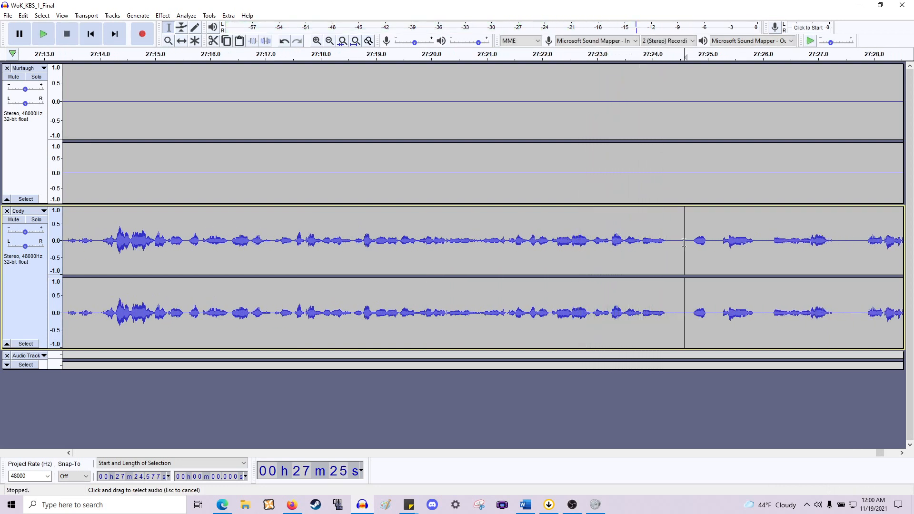
{"action": "key", "text": "space"}
{"action": "key", "text": "space"}
{"action": "scroll", "coordinate": [666, 248], "scroll_direction": "right", "scroll_amount": 2}
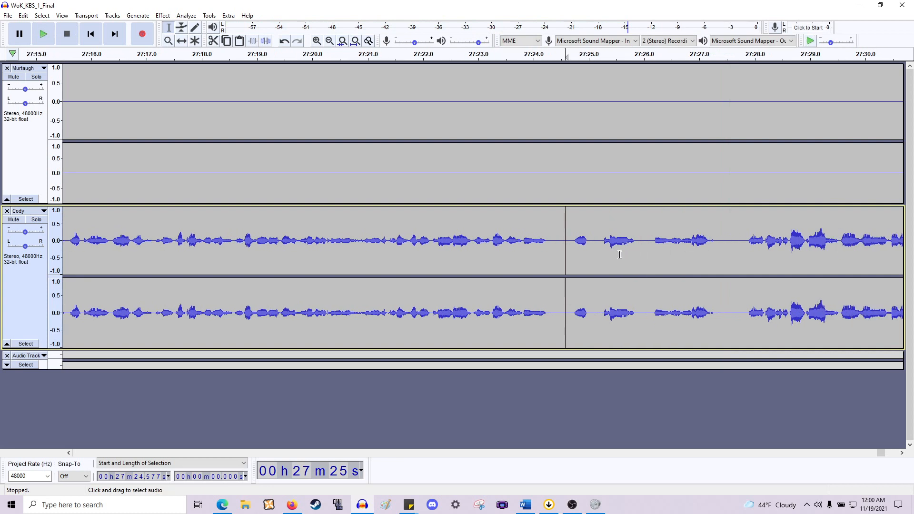
{"action": "key", "text": "space"}
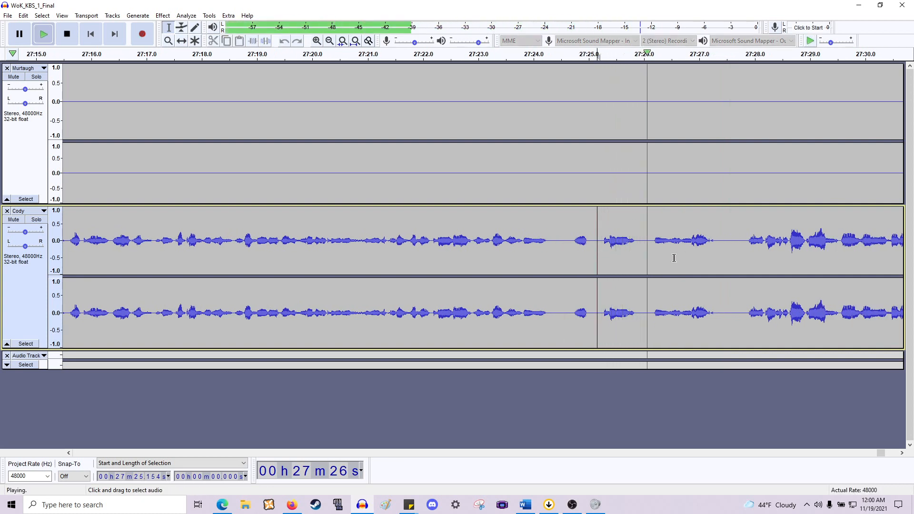
{"action": "key", "text": "space"}
{"action": "scroll", "coordinate": [658, 255], "scroll_direction": "right", "scroll_amount": 3}
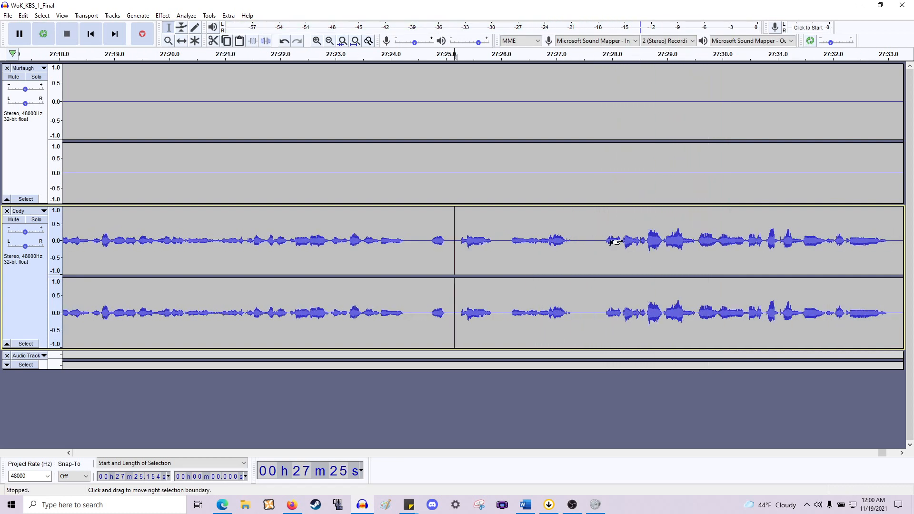
{"action": "left_click", "coordinate": [604, 242]}
{"action": "key", "text": "space"}
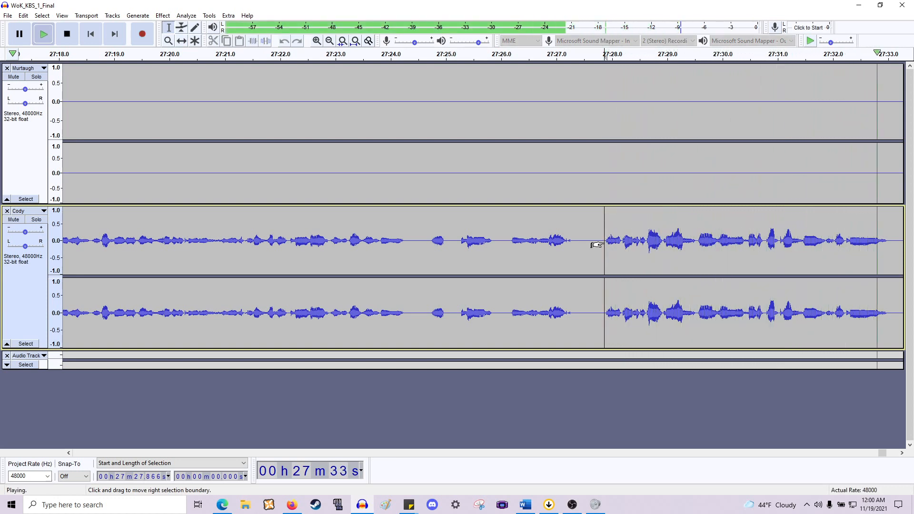
{"action": "key", "text": "space"}
{"action": "scroll", "coordinate": [595, 241], "scroll_direction": "right", "scroll_amount": 5}
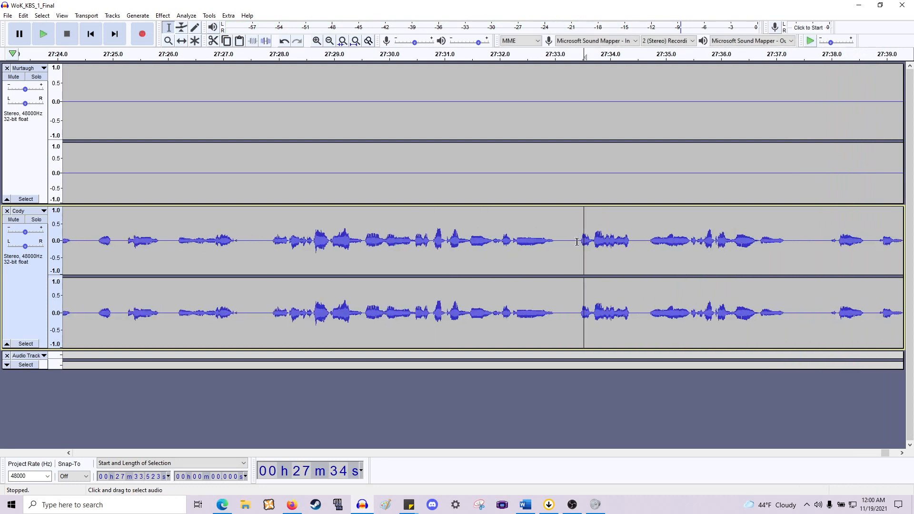
- Play the Cody track in short stretches from about 27:33 to 27:38 to review the audio
{"action": "left_click", "coordinate": [575, 241]}
{"action": "key", "text": "space"}
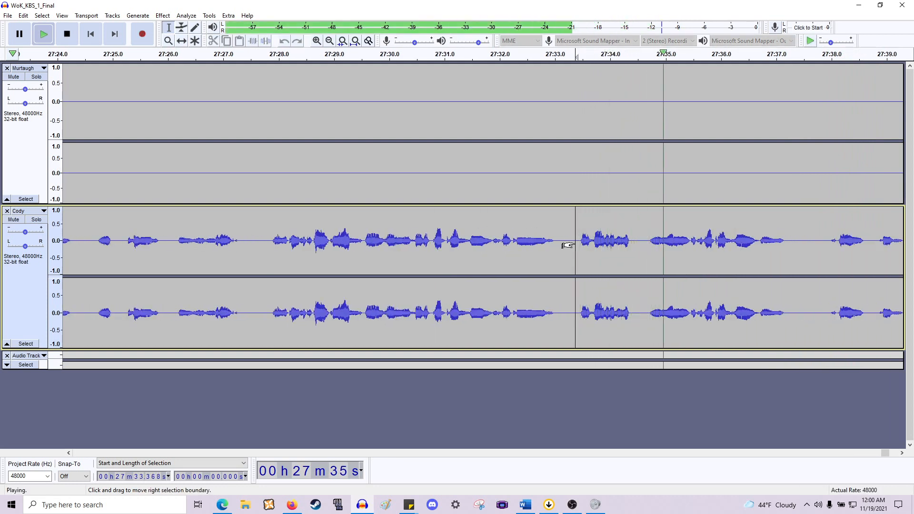
{"action": "key", "text": "space"}
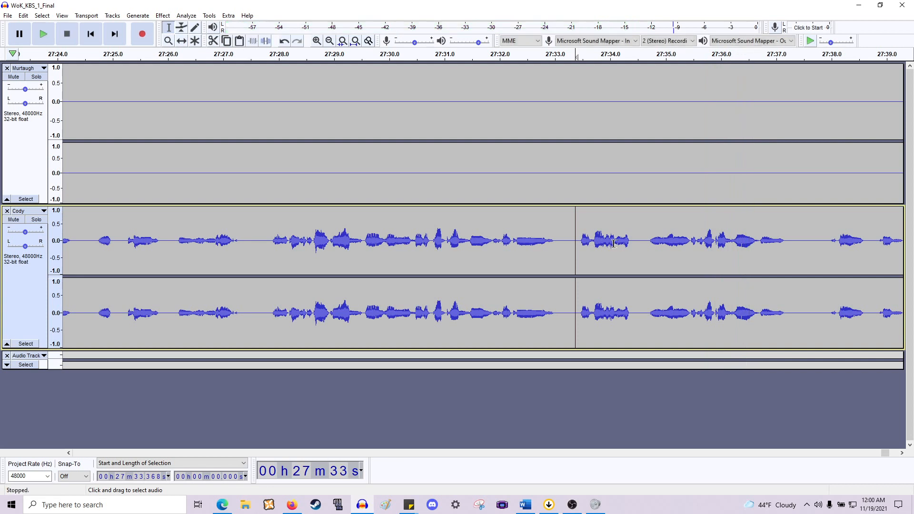
{"action": "key", "text": "space"}
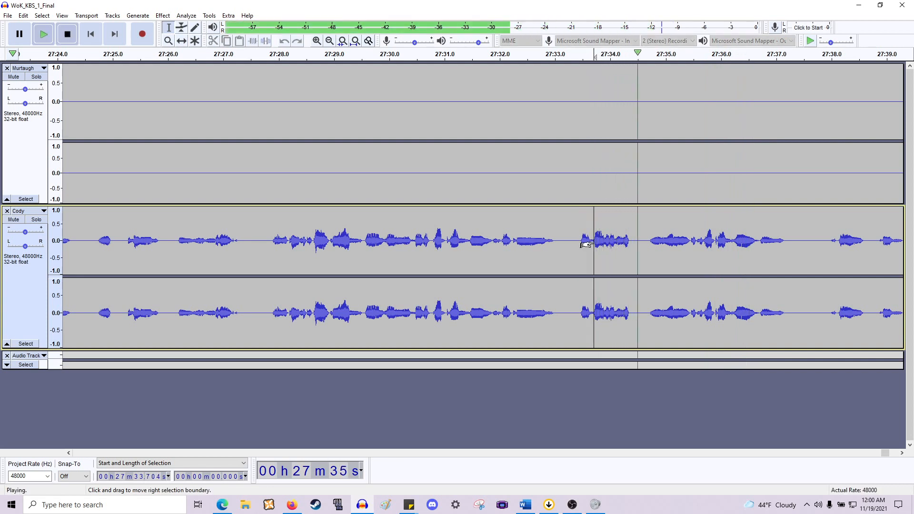
{"action": "key", "text": "space"}
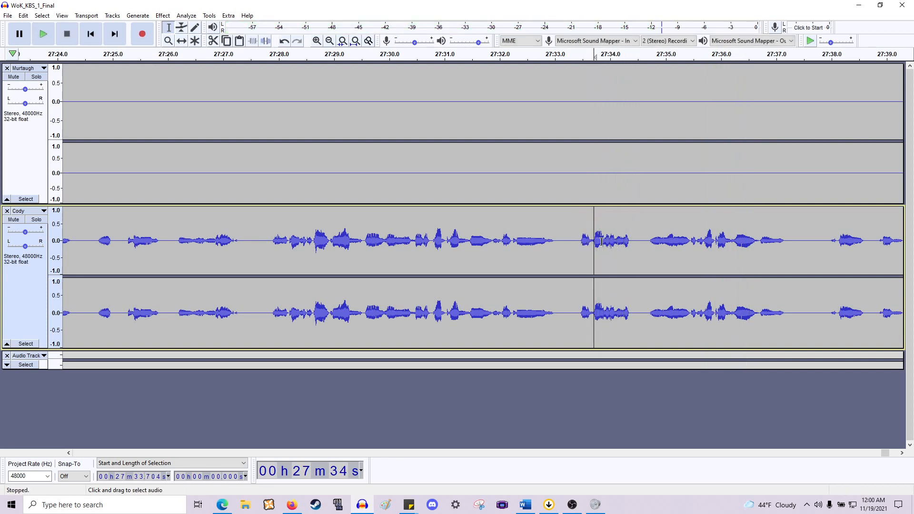
{"action": "left_click", "coordinate": [648, 245]}
{"action": "key", "text": "space"}
{"action": "key", "text": "space"}
{"action": "left_click", "coordinate": [688, 247]}
{"action": "key", "text": "space"}
{"action": "scroll", "coordinate": [687, 248], "scroll_direction": "right", "scroll_amount": 3}
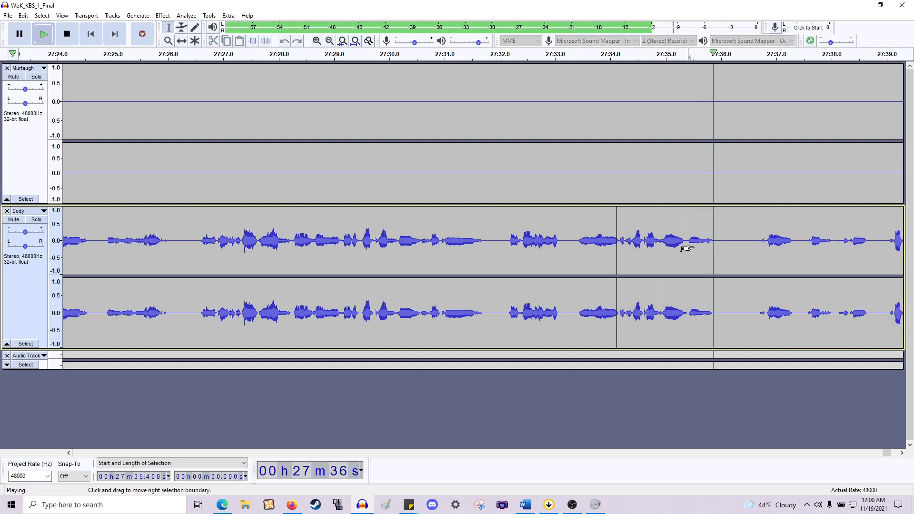
{"action": "scroll", "coordinate": [687, 249], "scroll_direction": "right", "scroll_amount": 10}
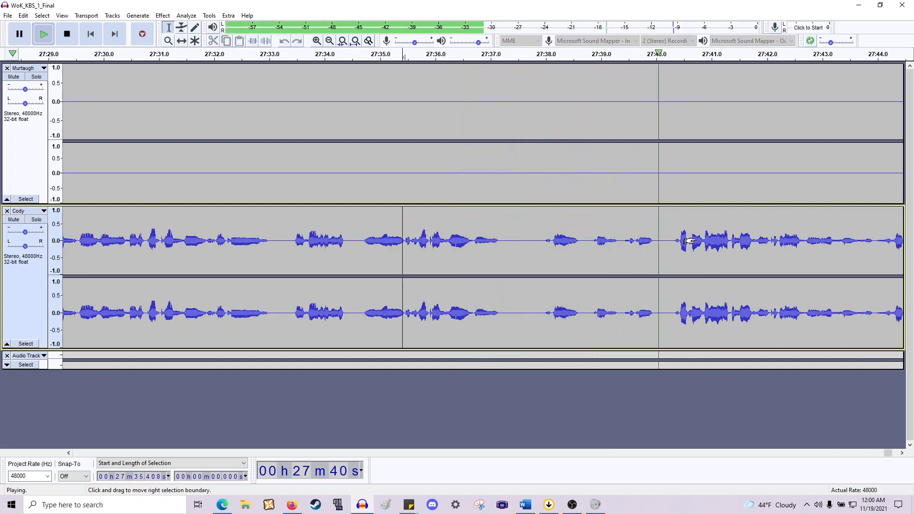
{"action": "key", "text": "space"}
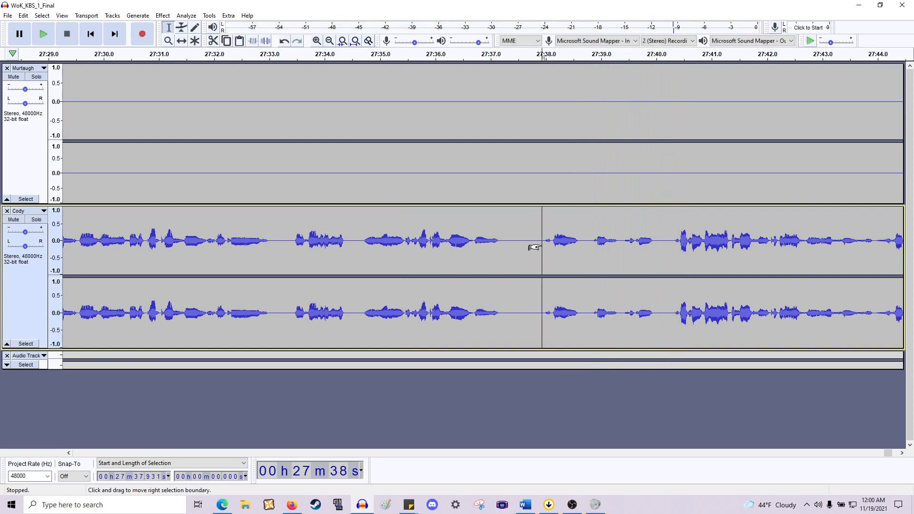
{"action": "key", "text": "space"}
- Try cutting the section from about 27:13.4 to 27:37.9, play the result, and paste the section back
{"action": "key", "text": "space"}
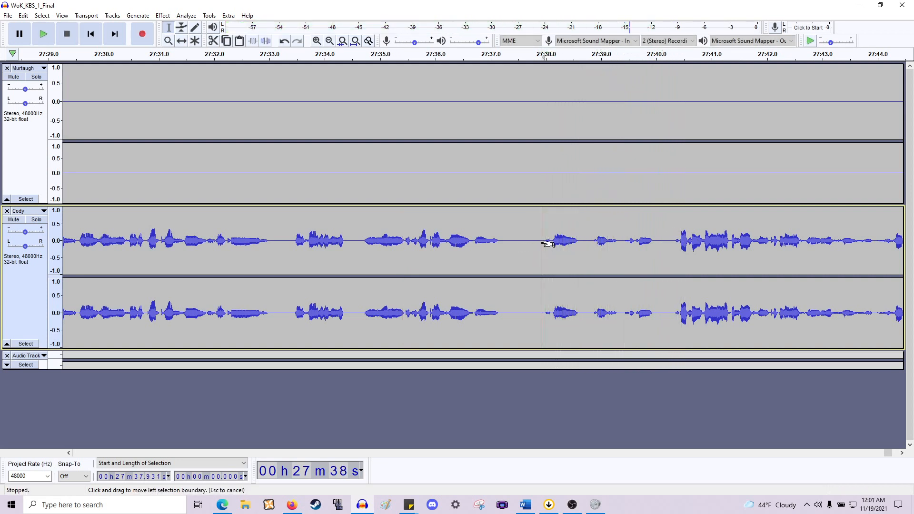
{"action": "left_click_drag", "start_coordinate": [548, 244], "coordinate": [383, 164]}
{"action": "key", "text": "space"}
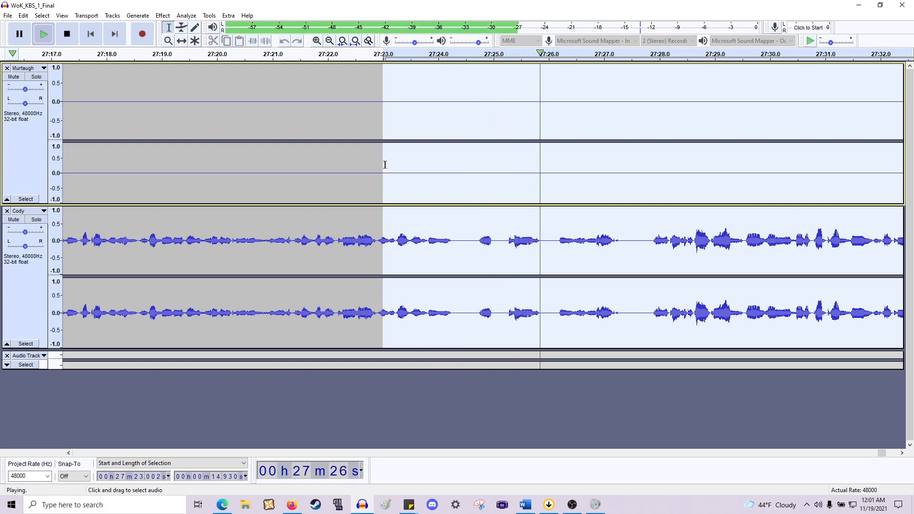
{"action": "key", "text": "space"}
{"action": "scroll", "coordinate": [233, 171], "scroll_direction": "left", "scroll_amount": 3}
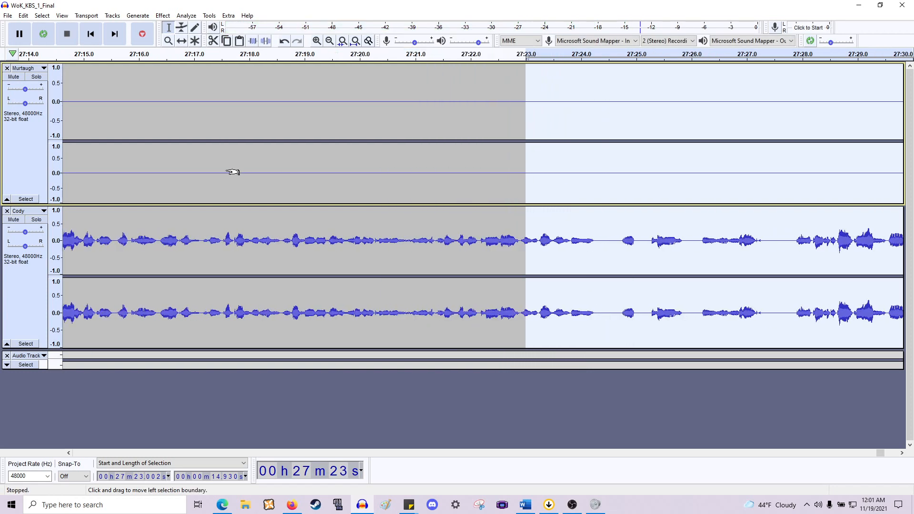
{"action": "scroll", "coordinate": [233, 172], "scroll_direction": "left", "scroll_amount": 6}
{"action": "left_click_drag", "start_coordinate": [306, 171], "coordinate": [238, 179]}
{"action": "key", "text": "shift+space"}
{"action": "key", "text": "space"}
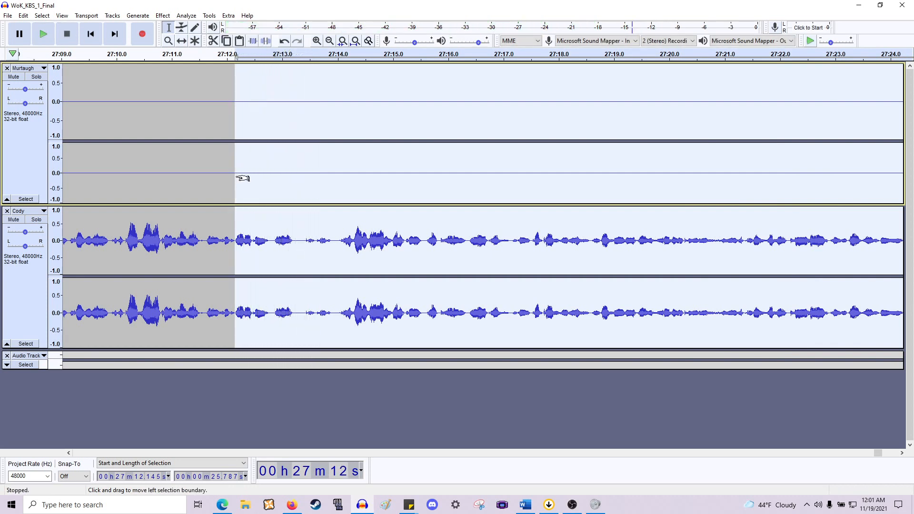
{"action": "left_click_drag", "start_coordinate": [242, 179], "coordinate": [309, 184]}
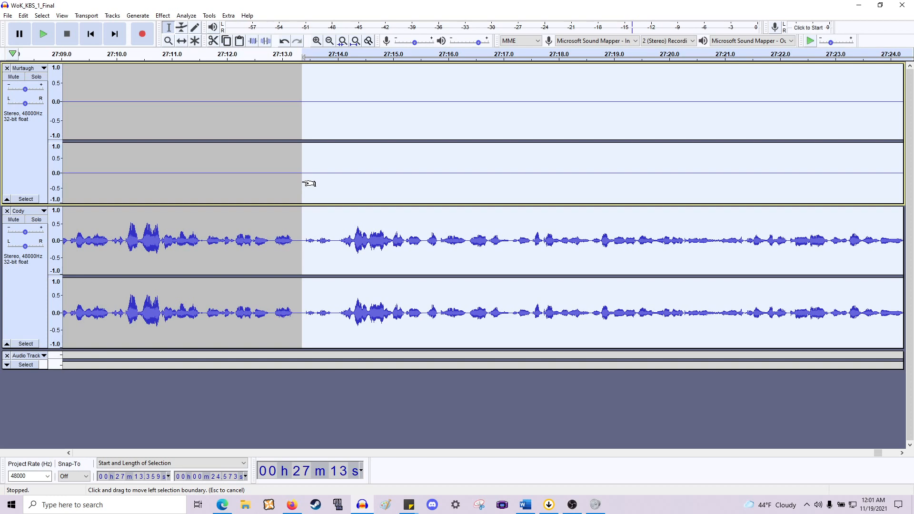
{"action": "key", "text": "Left"}
{"action": "key", "text": "space"}
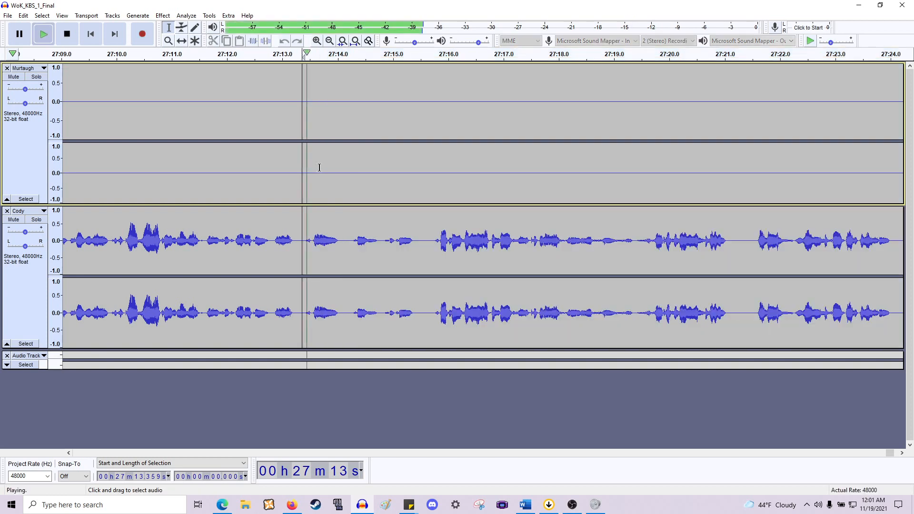
{"action": "key", "text": "space"}
{"action": "key", "text": "ctrl+v"}
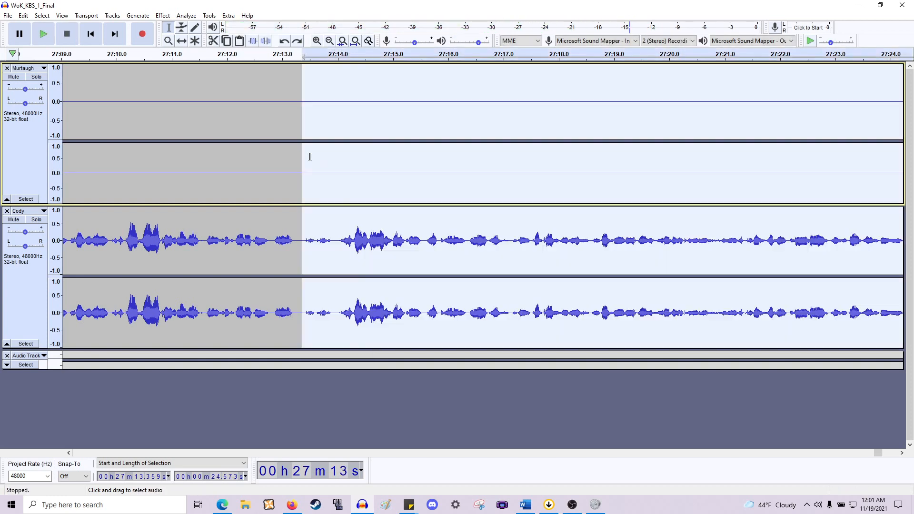
- Try cutting the section from about 27:13.4 to 27:36.7, play the result, and undo the cut
{"action": "scroll", "coordinate": [455, 177], "scroll_direction": "right", "scroll_amount": 16}
{"action": "scroll", "coordinate": [590, 185], "scroll_direction": "right", "scroll_amount": 12}
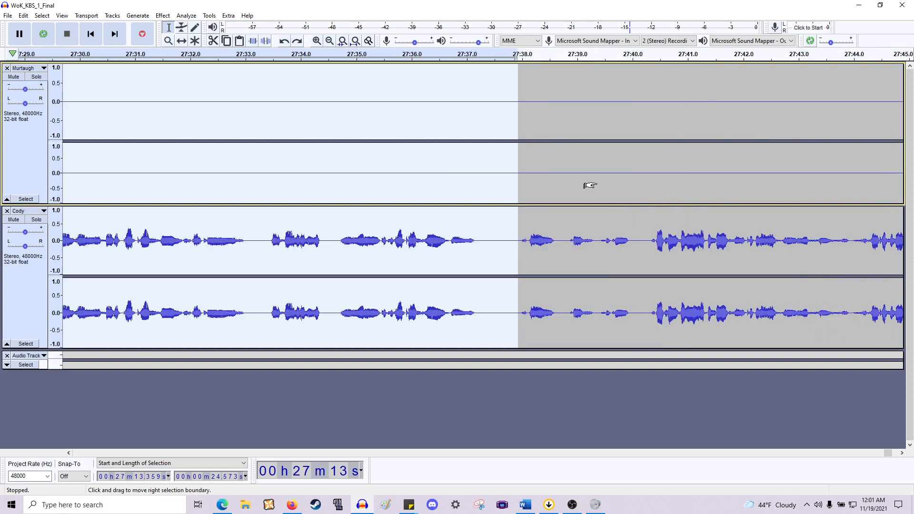
{"action": "left_click_drag", "start_coordinate": [507, 234], "coordinate": [443, 238]}
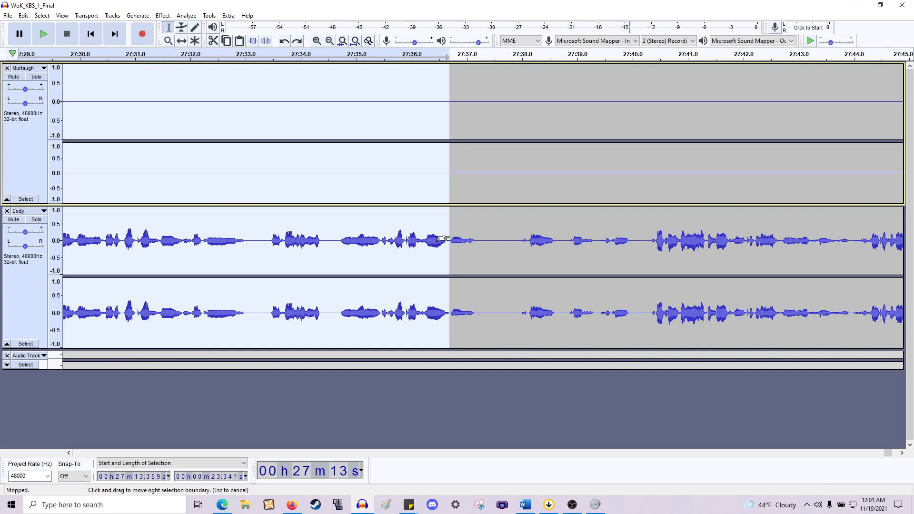
{"action": "key", "text": "Left"}
{"action": "key", "text": "space"}
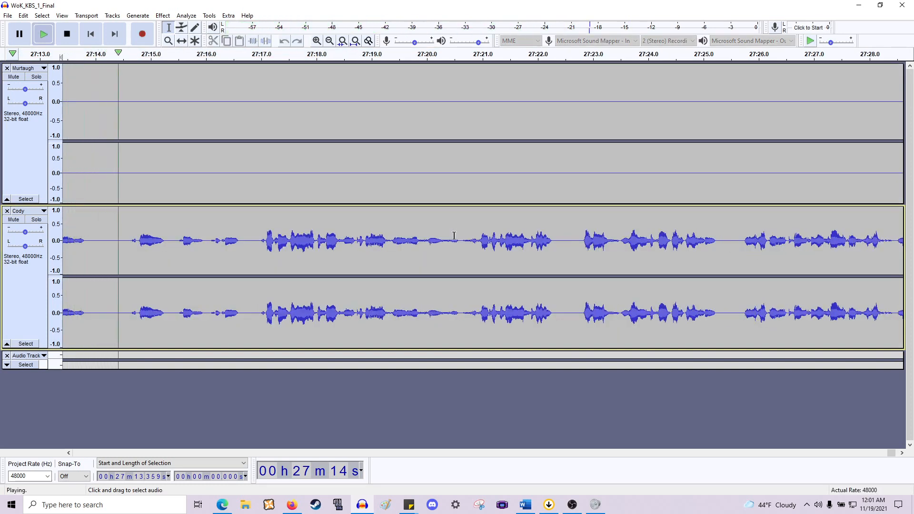
{"action": "key", "text": "space"}
{"action": "key", "text": "ctrl+z"}
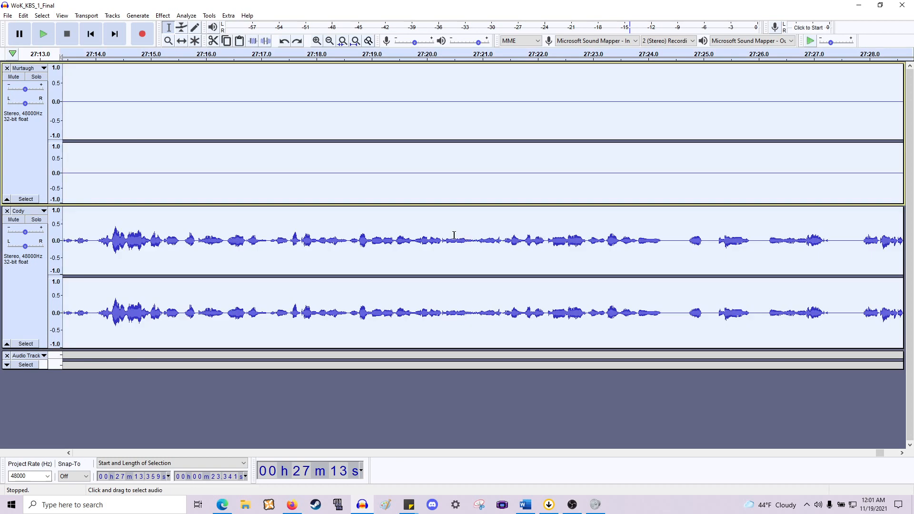
- Try cutting the section from about 27:13.4 to 27:34.6, play the result, and undo the cut
{"action": "scroll", "coordinate": [631, 229], "scroll_direction": "right", "scroll_amount": 10}
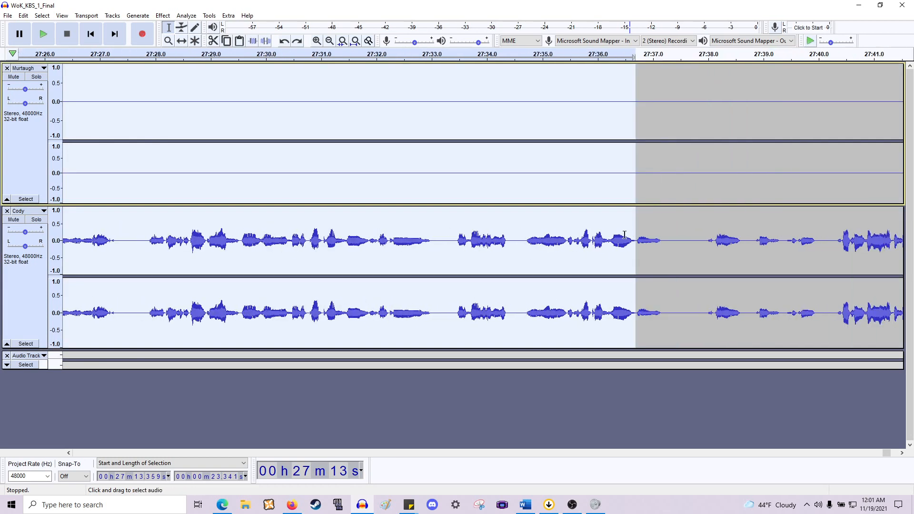
{"action": "left_click_drag", "start_coordinate": [522, 245], "coordinate": [509, 249]}
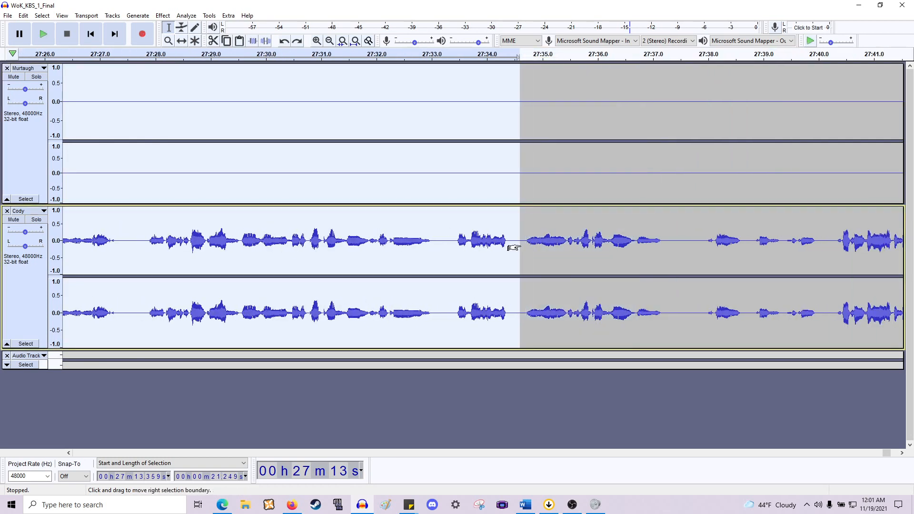
{"action": "key", "text": "Left"}
{"action": "key", "text": "space"}
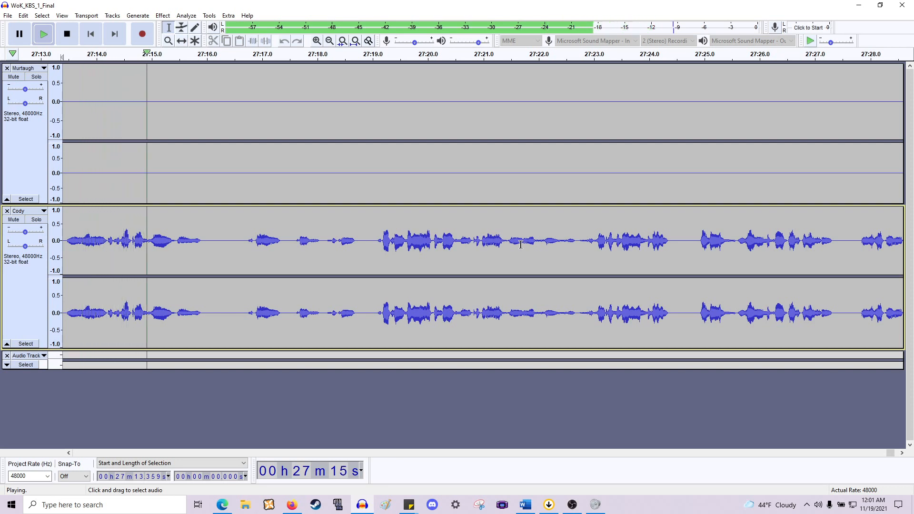
{"action": "key", "text": "space"}
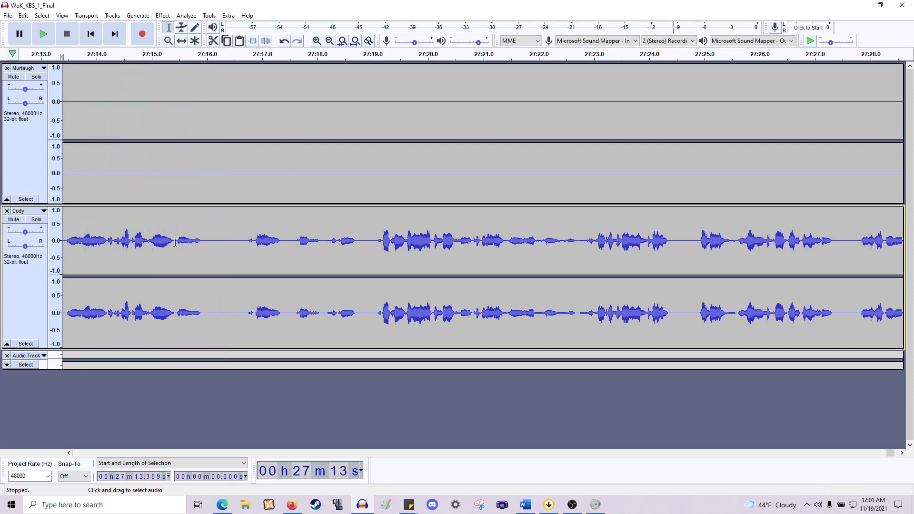
{"action": "left_click", "coordinate": [175, 242]}
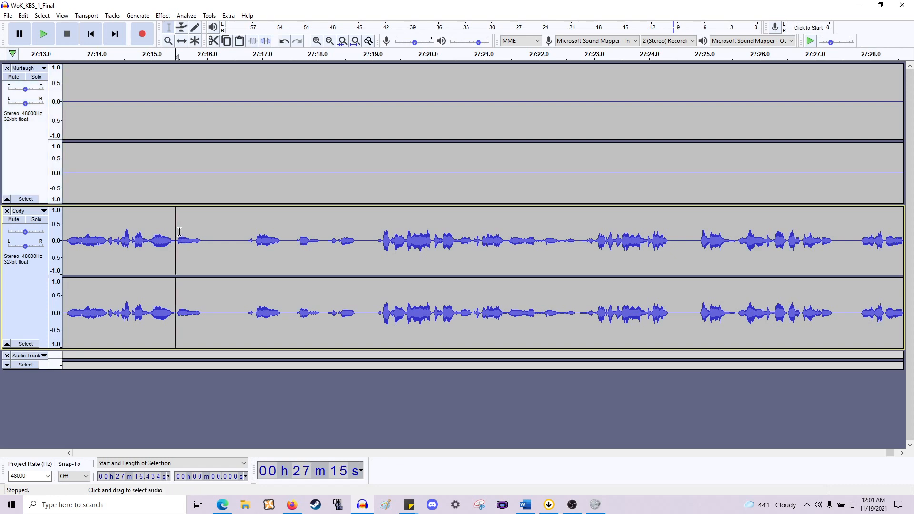
{"action": "key", "text": "ctrl+z"}
- Cut the section from about 27:13.4 to 27:27.6 and play back the result
{"action": "scroll", "coordinate": [435, 234], "scroll_direction": "right", "scroll_amount": 5}
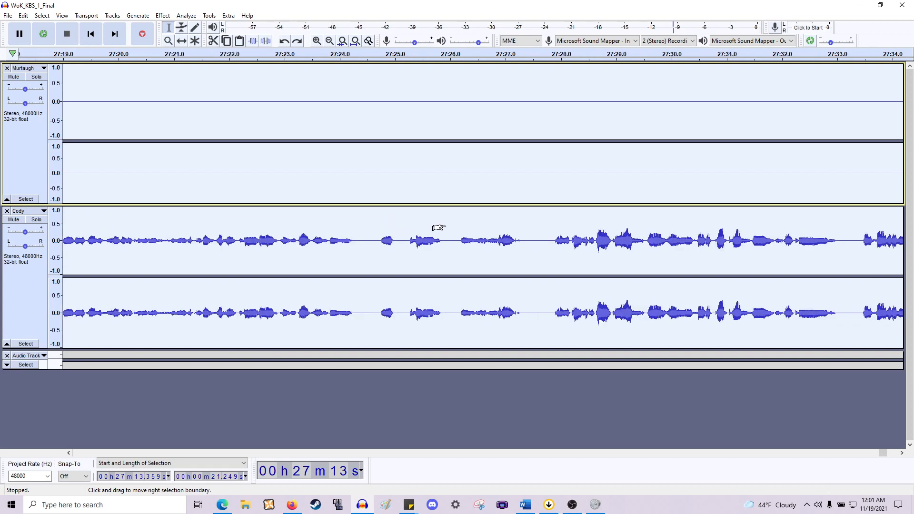
{"action": "left_click", "coordinate": [387, 242], "text": "shift"}
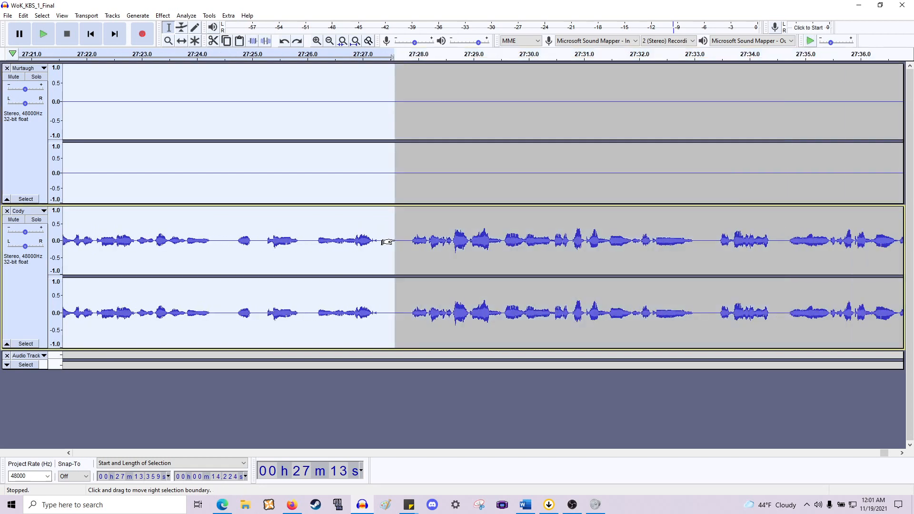
{"action": "key", "text": "Left"}
{"action": "key", "text": "space"}
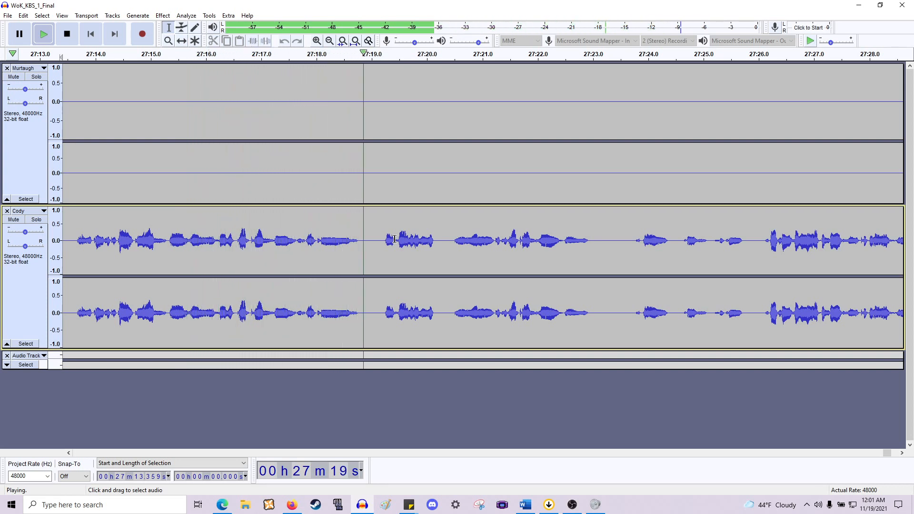
{"action": "key", "text": "space"}
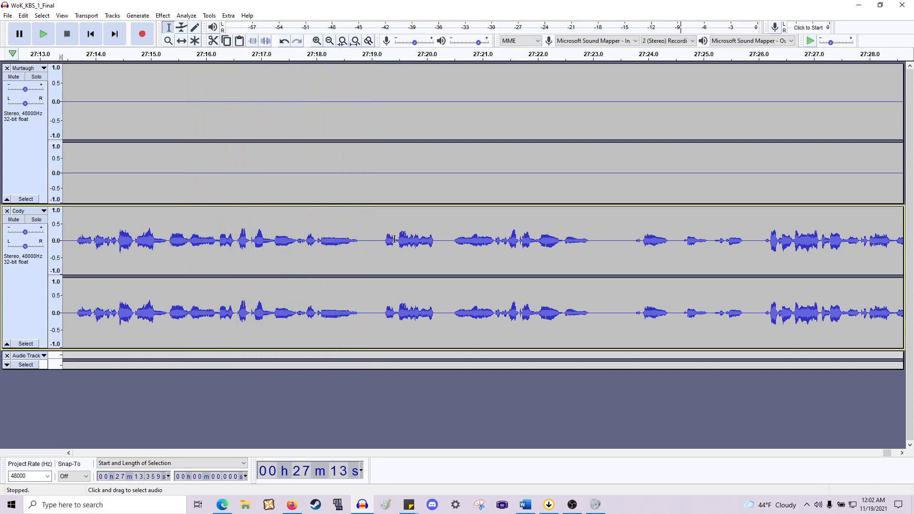
- Play back the Cody track from several points between about 27:13 and 27:15 to find the cut point
{"action": "left_click", "coordinate": [168, 241]}
{"action": "key", "text": "space"}
{"action": "key", "text": "space"}
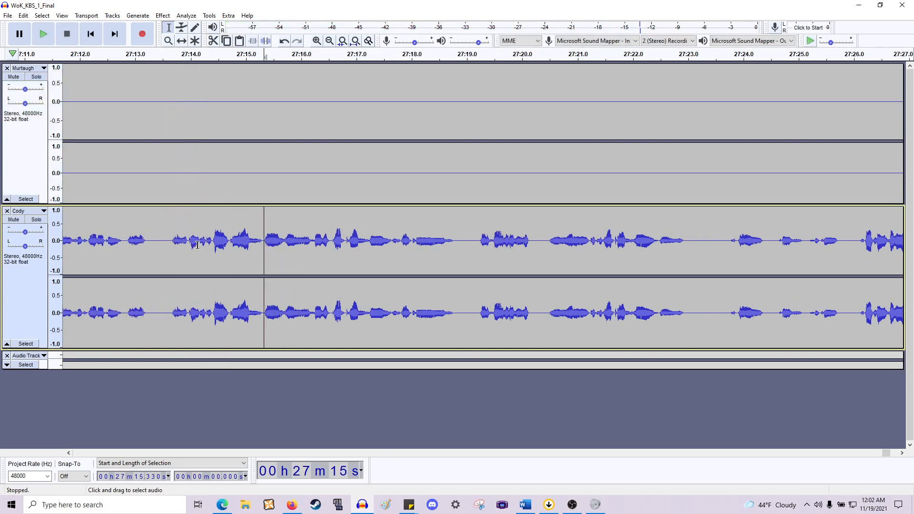
{"action": "left_click", "coordinate": [210, 243]}
{"action": "key", "text": "space"}
{"action": "key", "text": "space"}
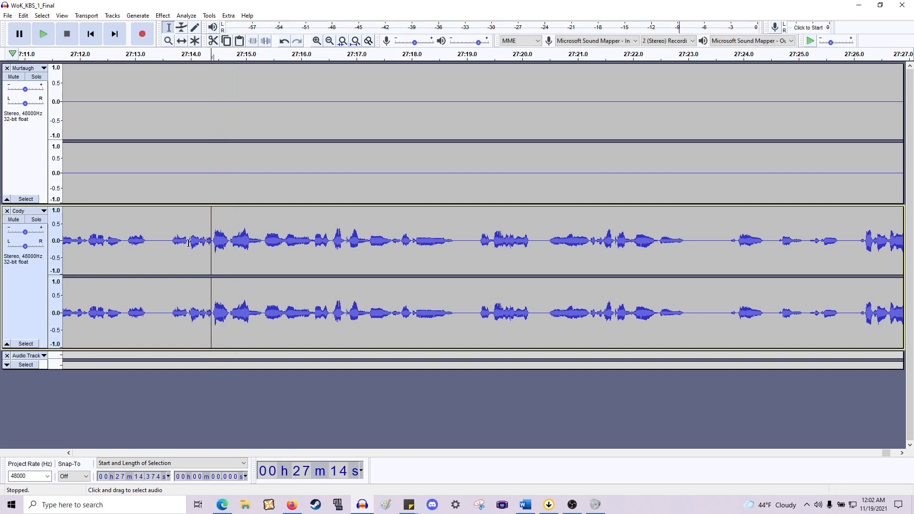
{"action": "left_click", "coordinate": [189, 244]}
{"action": "key", "text": "space"}
{"action": "left_click", "coordinate": [171, 244]}
{"action": "key", "text": "space"}
- Cut the section from about 27:13.50 to 27:13.83 from the tracks
{"action": "key", "text": "space"}
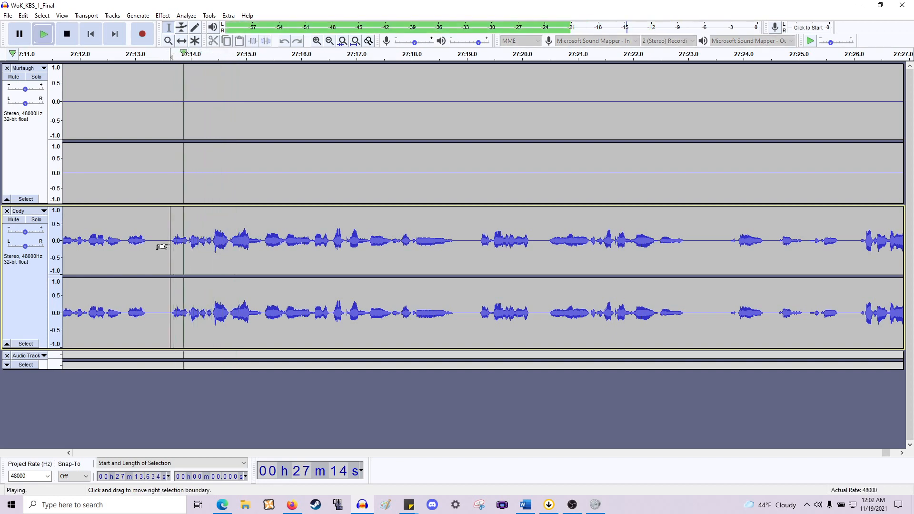
{"action": "key", "text": "space"}
{"action": "scroll", "coordinate": [171, 244], "scroll_direction": "up", "scroll_amount": 2}
{"action": "left_click_drag", "start_coordinate": [215, 243], "coordinate": [142, 247]}
{"action": "key", "text": "space"}
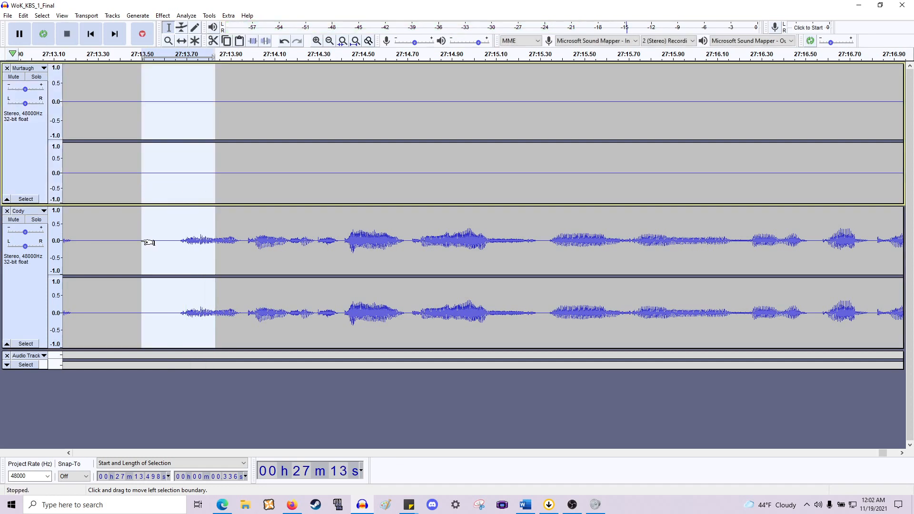
{"action": "key", "text": "Delete"}
- Apply a Fade In to the first 0.03 s of audio starting at about 27:13.50
{"action": "scroll", "coordinate": [142, 242], "scroll_direction": "up", "scroll_amount": 2}
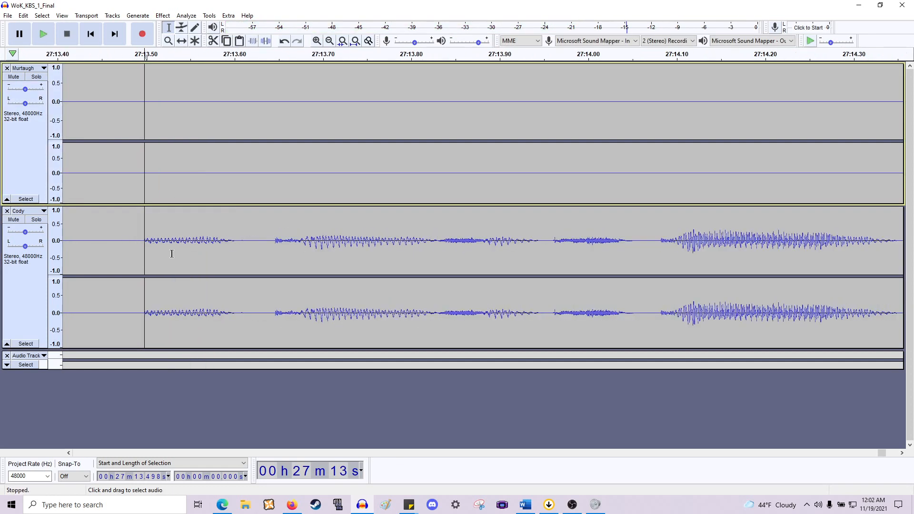
{"action": "left_click", "coordinate": [142, 247]}
{"action": "left_click_drag", "start_coordinate": [143, 246], "coordinate": [166, 246]}
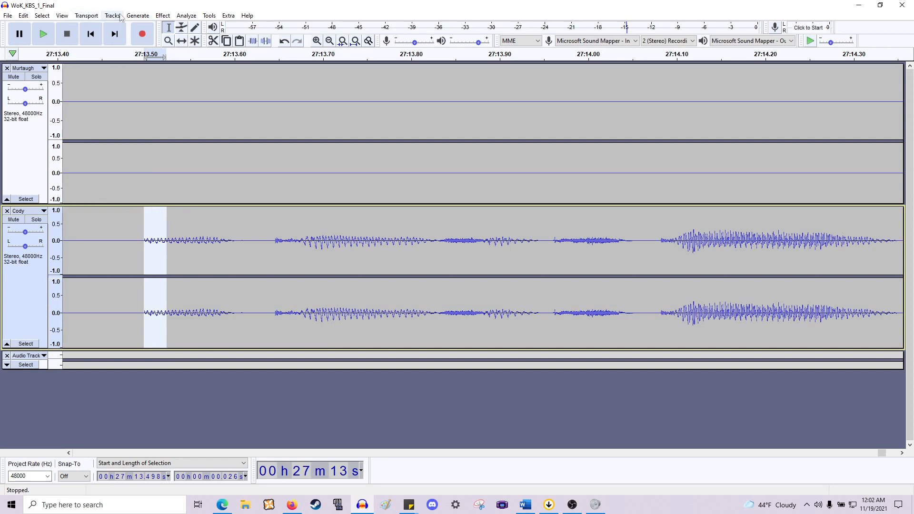
{"action": "left_click", "coordinate": [162, 15]}
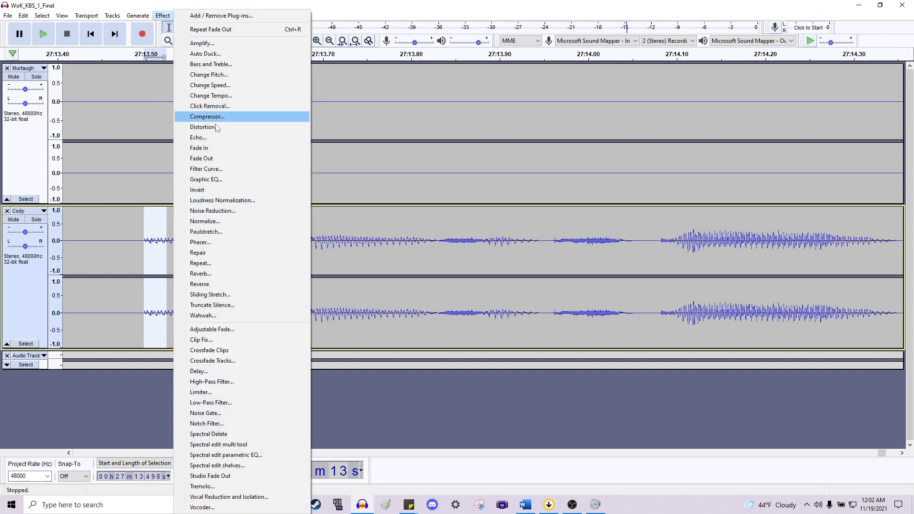
{"action": "left_click", "coordinate": [199, 148]}
- Cut the section from about 27:13.23 to 27:13.48
{"action": "scroll", "coordinate": [148, 228], "scroll_direction": "left", "scroll_amount": 5}
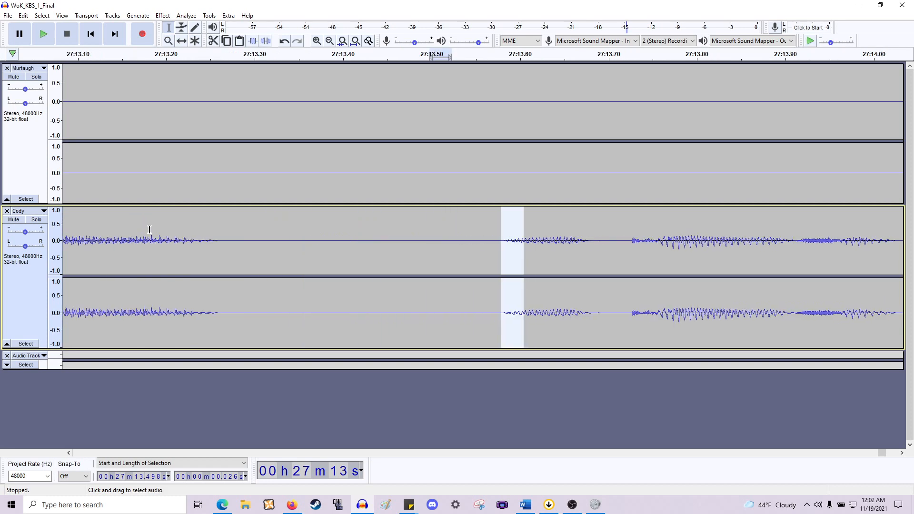
{"action": "scroll", "coordinate": [171, 233], "scroll_direction": "down", "scroll_amount": 1}
{"action": "left_click", "coordinate": [214, 238]}
{"action": "left_click_drag", "start_coordinate": [214, 238], "coordinate": [321, 149]}
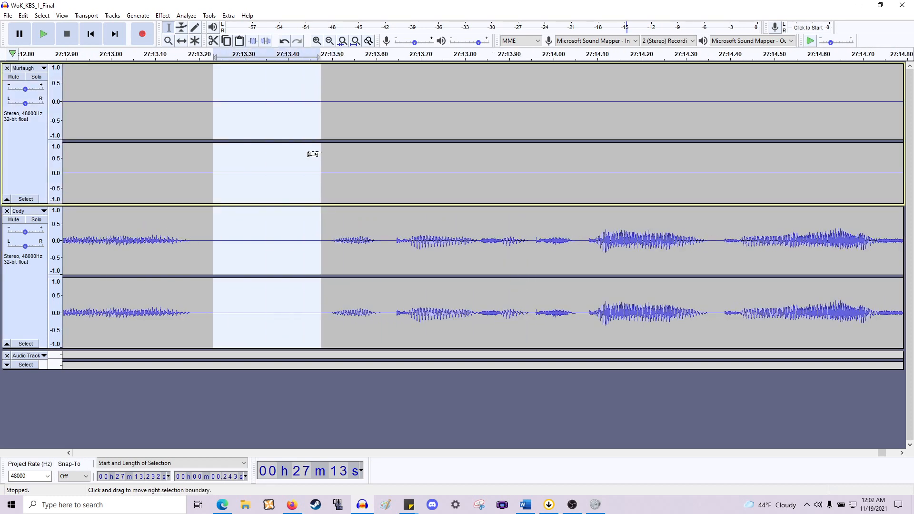
{"action": "key", "text": "Delete"}
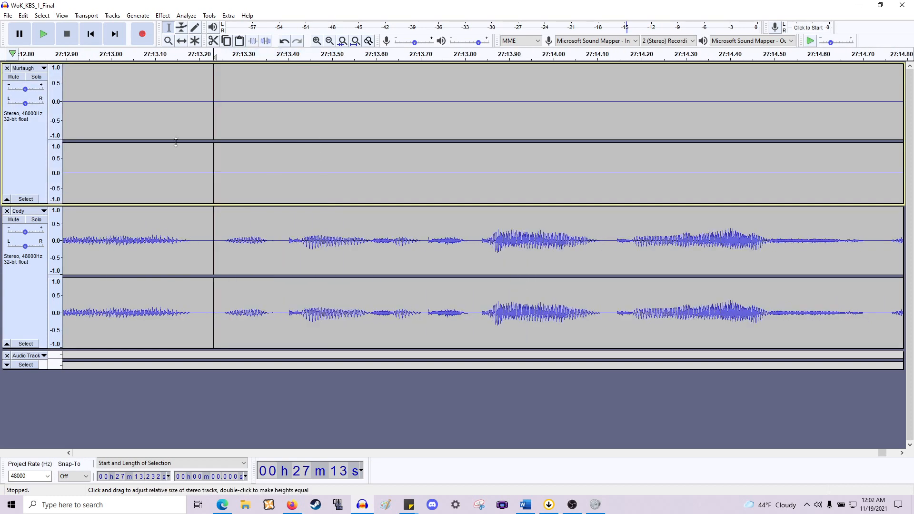
- Undo the cut and delete the same section again
{"action": "scroll", "coordinate": [56, 212], "scroll_direction": "up", "scroll_amount": 5}
{"action": "scroll", "coordinate": [73, 212], "scroll_direction": "left", "scroll_amount": 2}
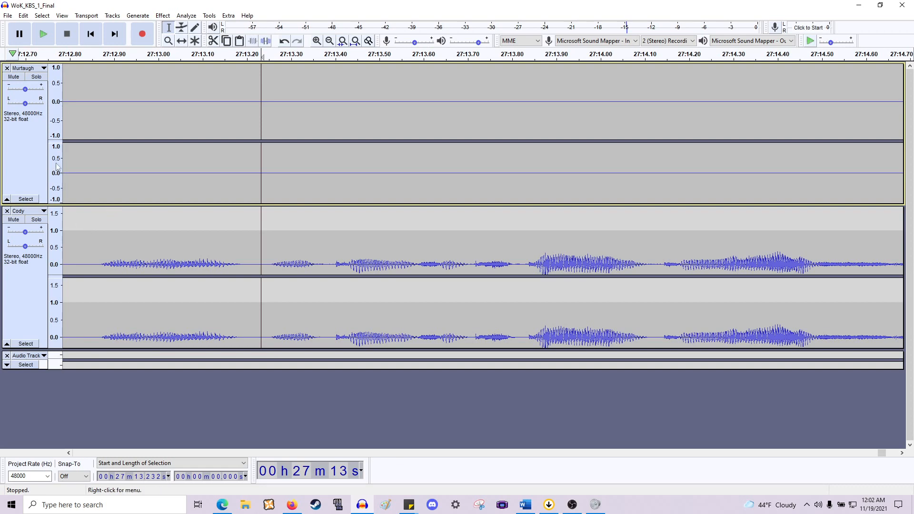
{"action": "left_click", "coordinate": [23, 15]}
{"action": "left_click", "coordinate": [36, 26]}
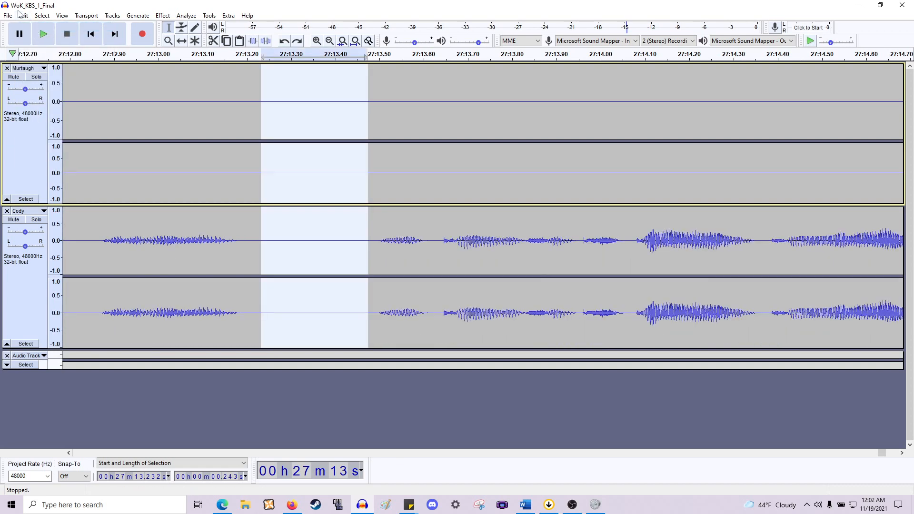
{"action": "key", "text": "Delete"}
- Play back the edited track from about 27:11.7
{"action": "scroll", "coordinate": [93, 230], "scroll_direction": "down", "scroll_amount": 3}
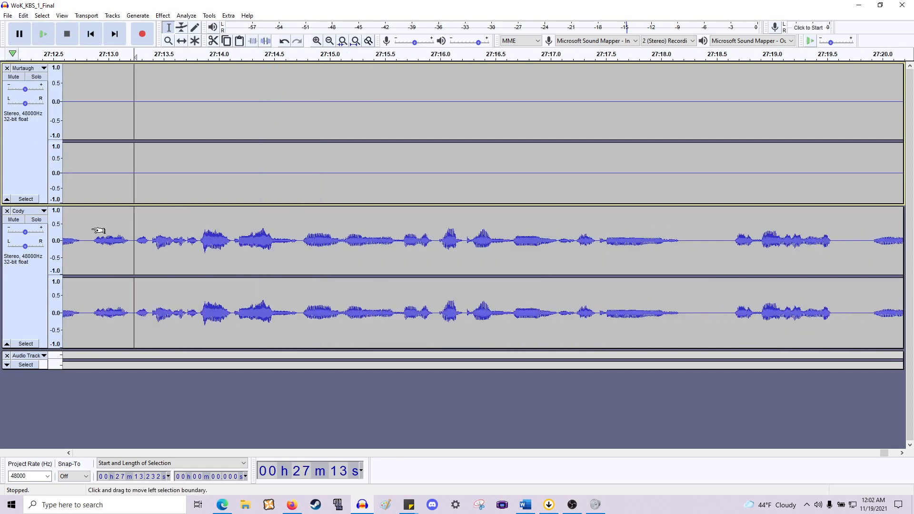
{"action": "scroll", "coordinate": [113, 236], "scroll_direction": "left", "scroll_amount": 6}
{"action": "left_click", "coordinate": [337, 246]}
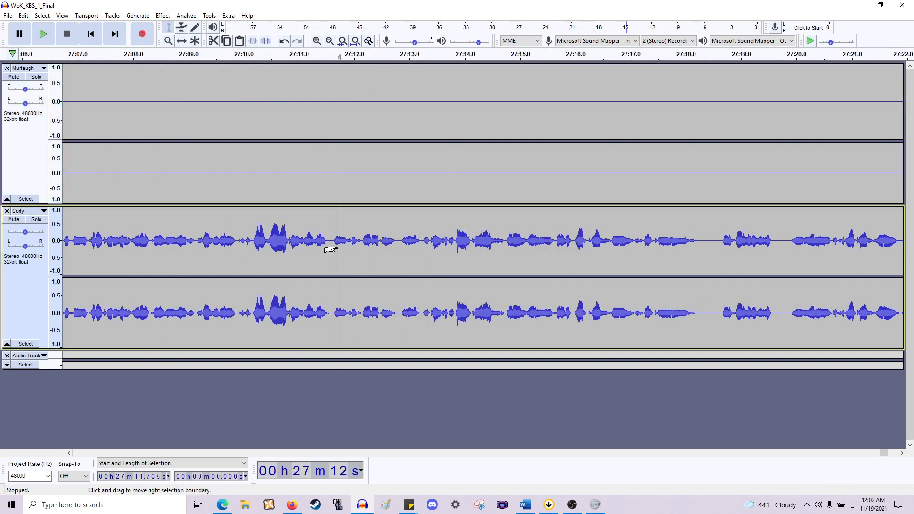
{"action": "key", "text": "space"}
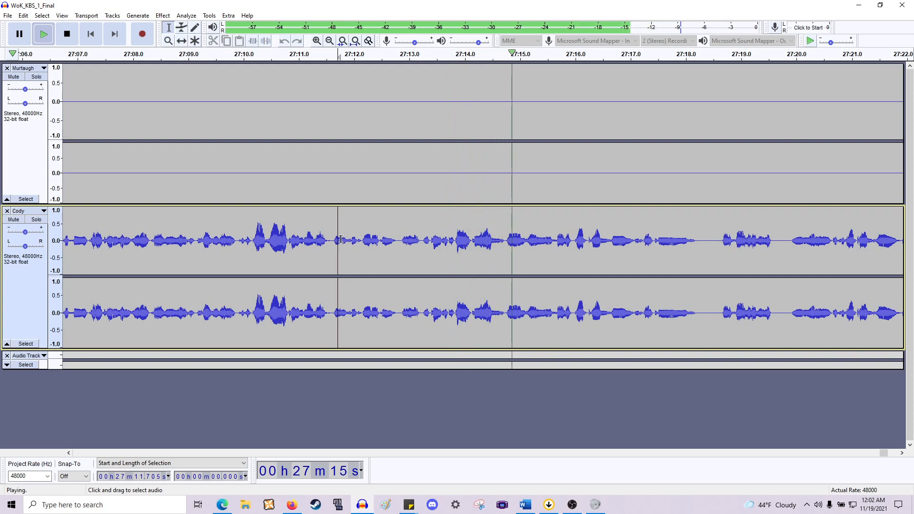
{"action": "scroll", "coordinate": [336, 241], "scroll_direction": "right", "scroll_amount": 3}
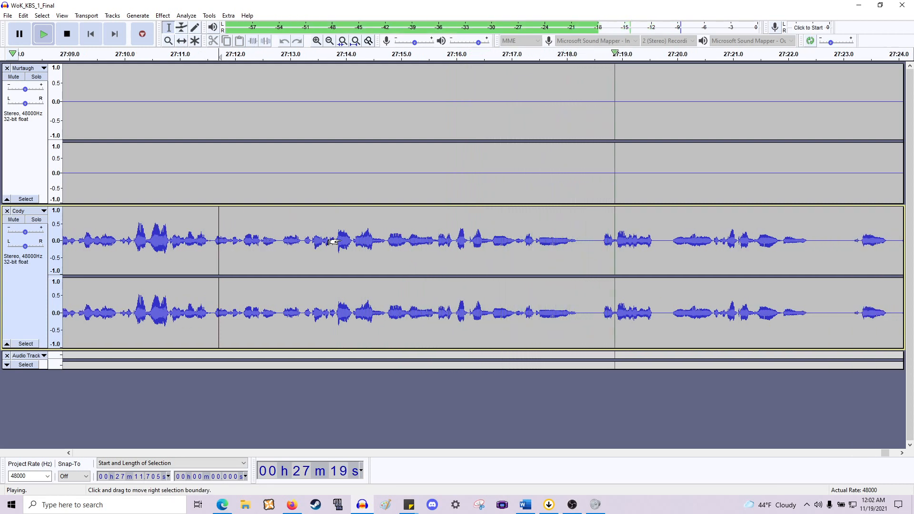
{"action": "key", "text": "space"}
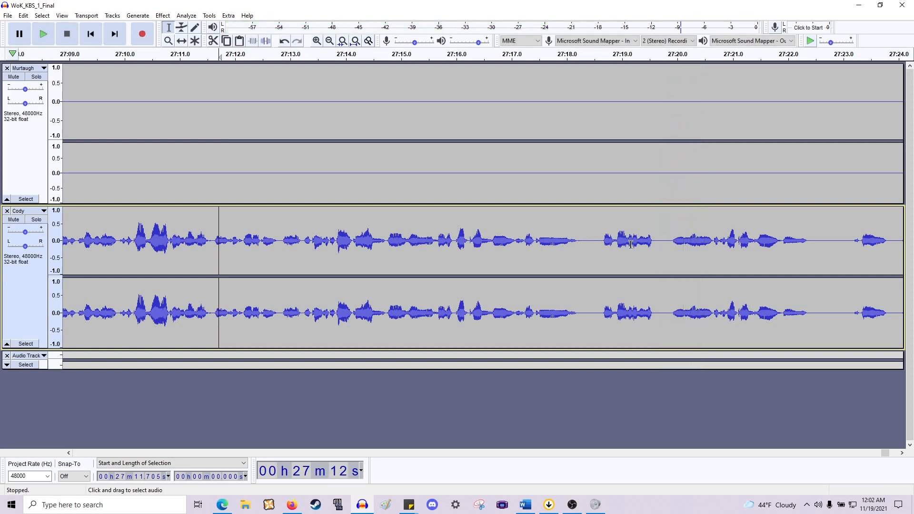
- Cut the pause from about 27:19.33 to 27:19.94 and play back the result from about 27:18.8
{"action": "scroll", "coordinate": [594, 243], "scroll_direction": "right", "scroll_amount": 3}
{"action": "scroll", "coordinate": [594, 246], "scroll_direction": "up", "scroll_amount": 1}
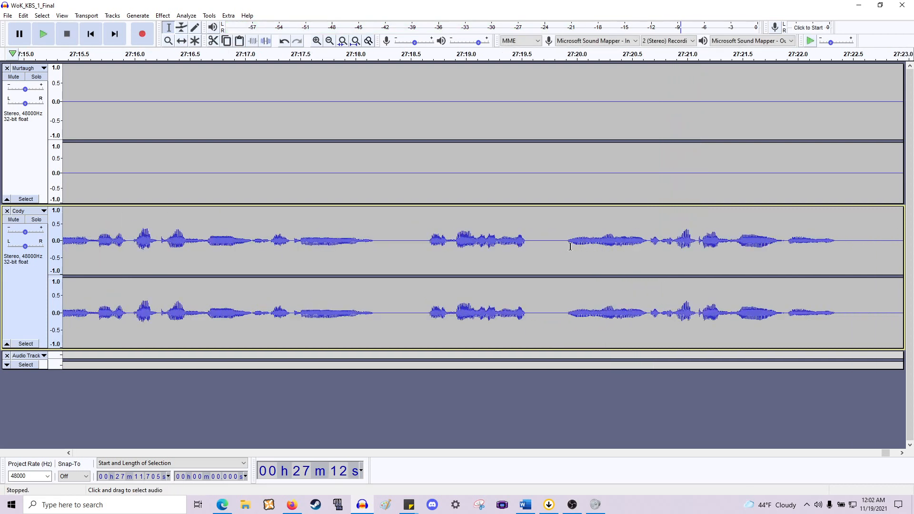
{"action": "left_click", "coordinate": [499, 246]}
{"action": "key", "text": "space"}
{"action": "key", "text": "space"}
{"action": "key", "text": "space"}
{"action": "key", "text": "space"}
{"action": "left_click_drag", "start_coordinate": [503, 245], "coordinate": [569, 175]}
{"action": "key", "text": "Delete"}
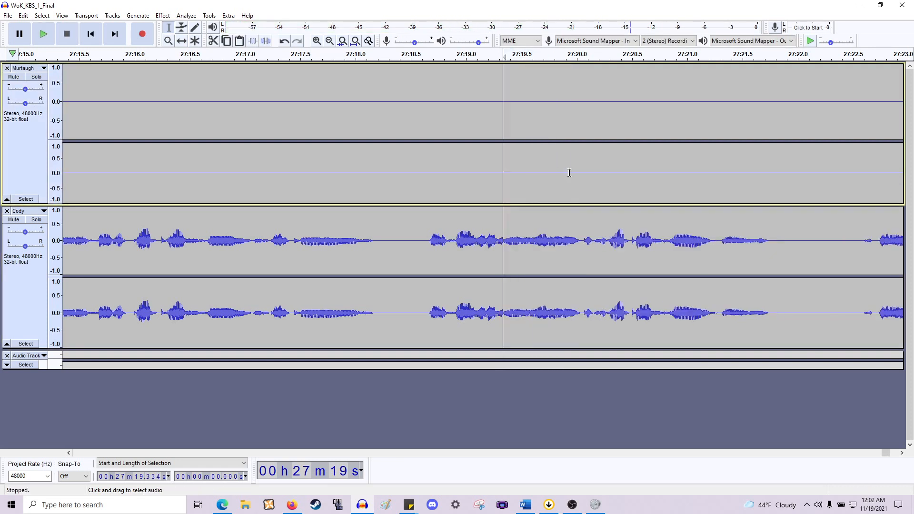
{"action": "left_click", "coordinate": [441, 247]}
{"action": "key", "text": "space"}
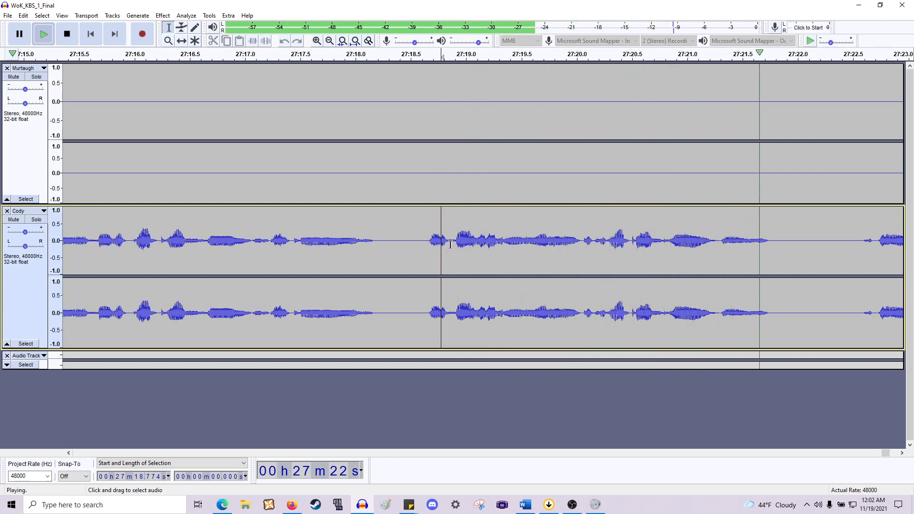
{"action": "key", "text": "space"}
- Cut the section from about 27:22.09 to 27:22.55 and play back the result
{"action": "scroll", "coordinate": [614, 233], "scroll_direction": "right", "scroll_amount": 5}
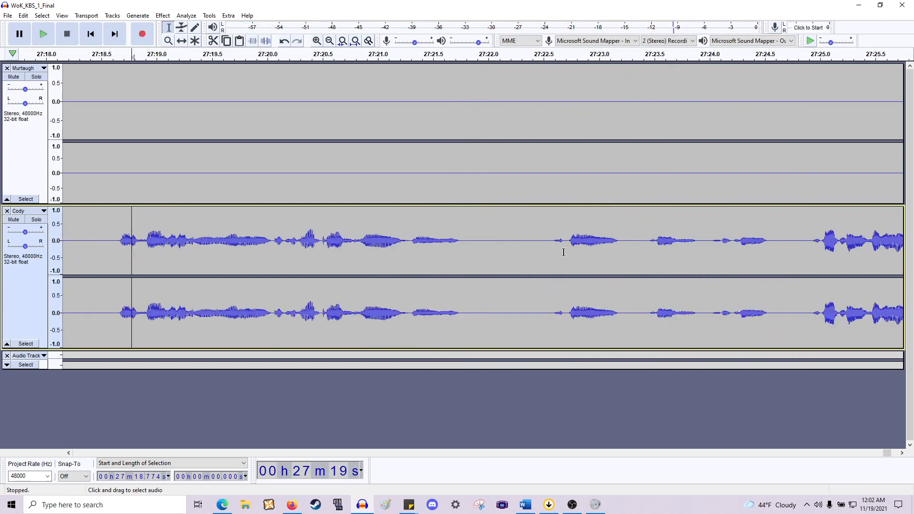
{"action": "left_click_drag", "start_coordinate": [550, 233], "coordinate": [498, 172]}
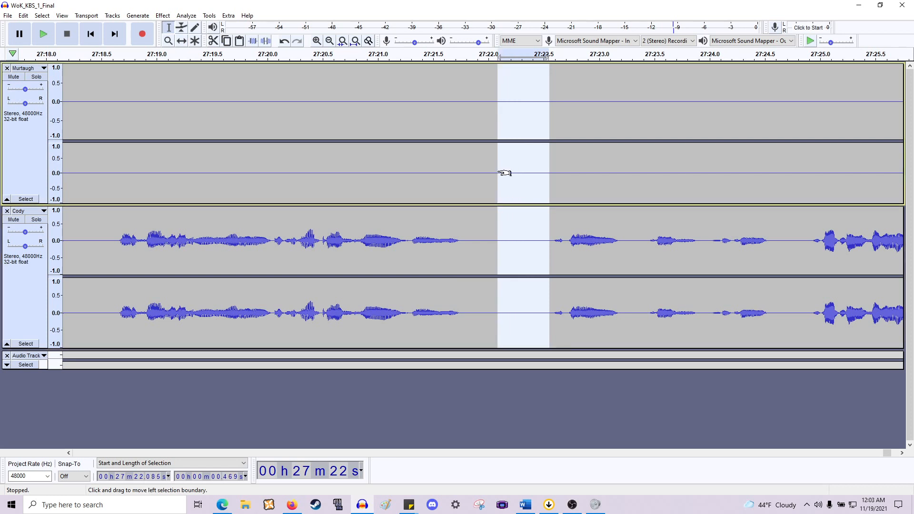
{"action": "key", "text": "Delete"}
{"action": "key", "text": "space"}
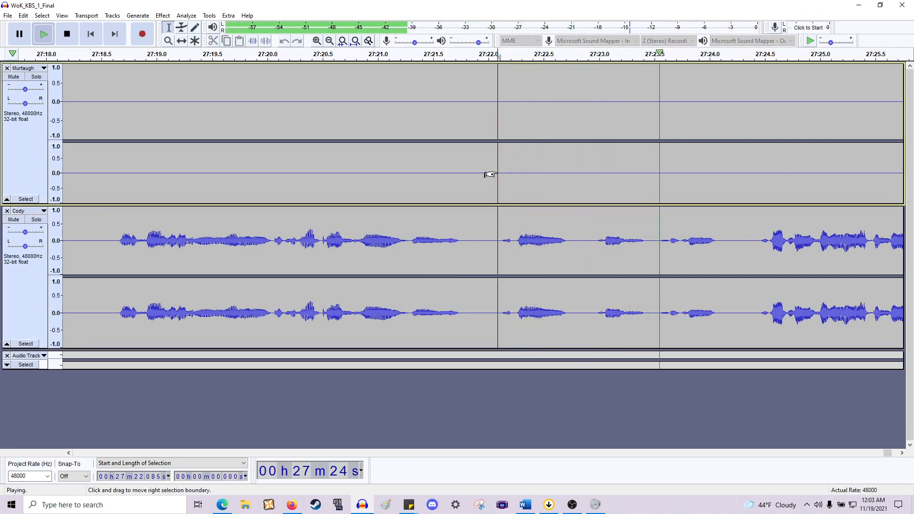
{"action": "key", "text": "space"}
- Play back the track from about 27:24.2, then paste clipboard audio and undo the paste
{"action": "scroll", "coordinate": [490, 175], "scroll_direction": "right", "scroll_amount": 1}
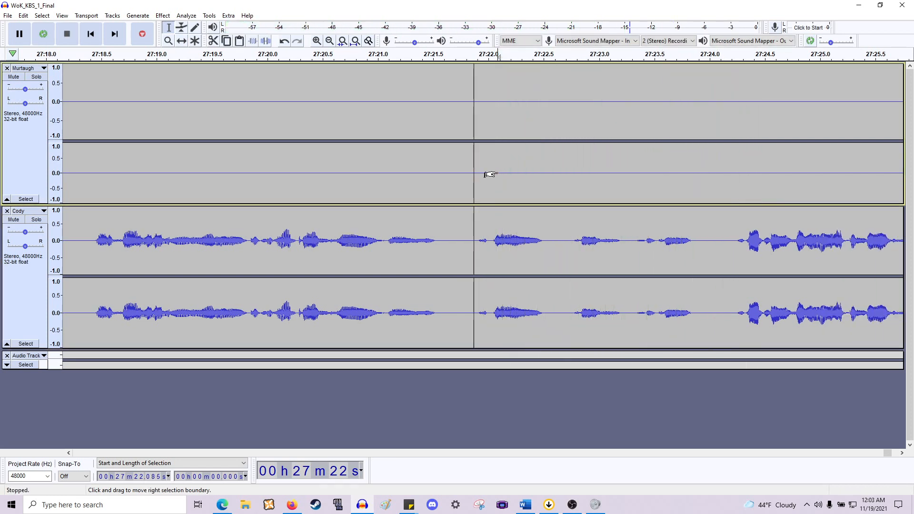
{"action": "scroll", "coordinate": [491, 174], "scroll_direction": "right", "scroll_amount": 9}
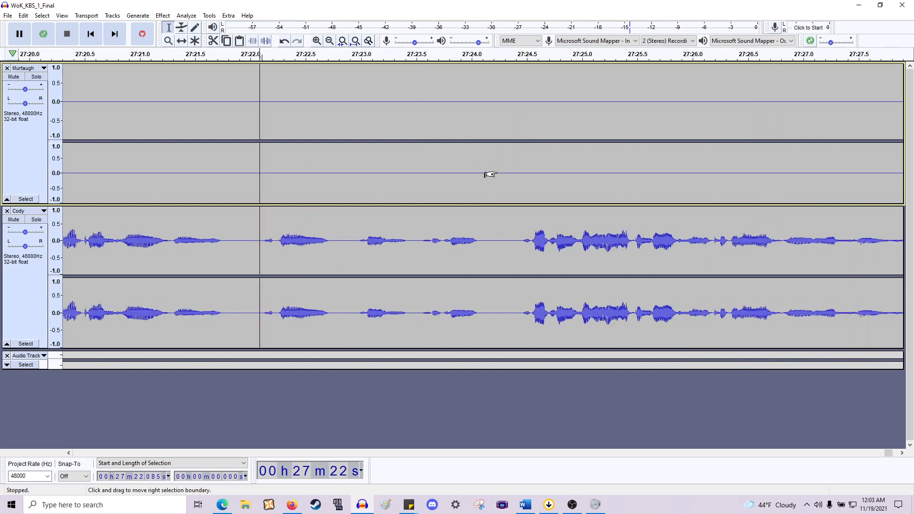
{"action": "left_click", "coordinate": [498, 243]}
{"action": "key", "text": "space"}
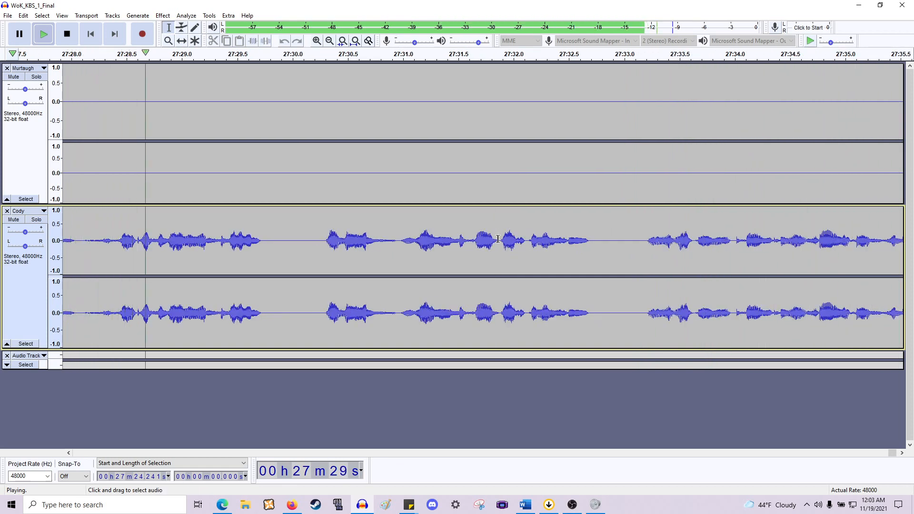
{"action": "key", "text": "space"}
{"action": "key", "text": "ctrl+v"}
{"action": "key", "text": "ctrl+z"}
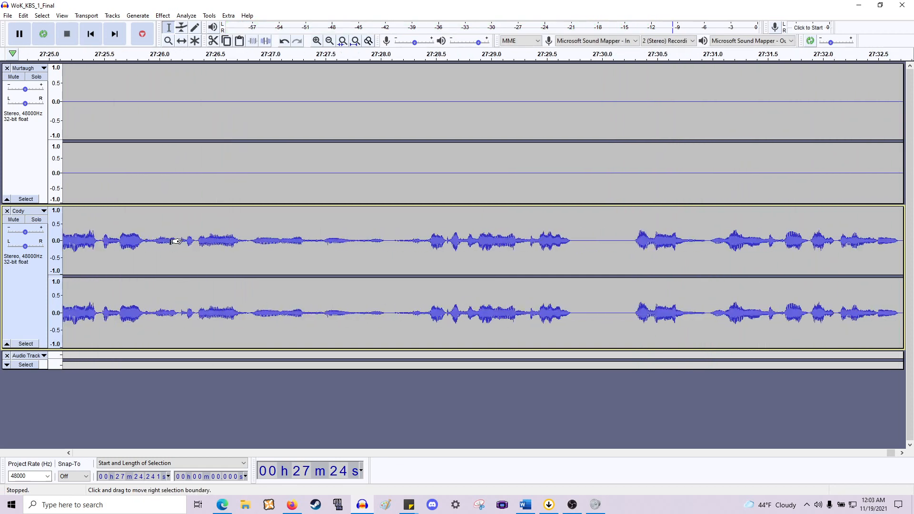
- Silence the audio from about 27:28.07 to 27:28.40 in the Cody track
{"action": "left_click", "coordinate": [362, 261]}
{"action": "key", "text": "space"}
{"action": "key", "text": "space"}
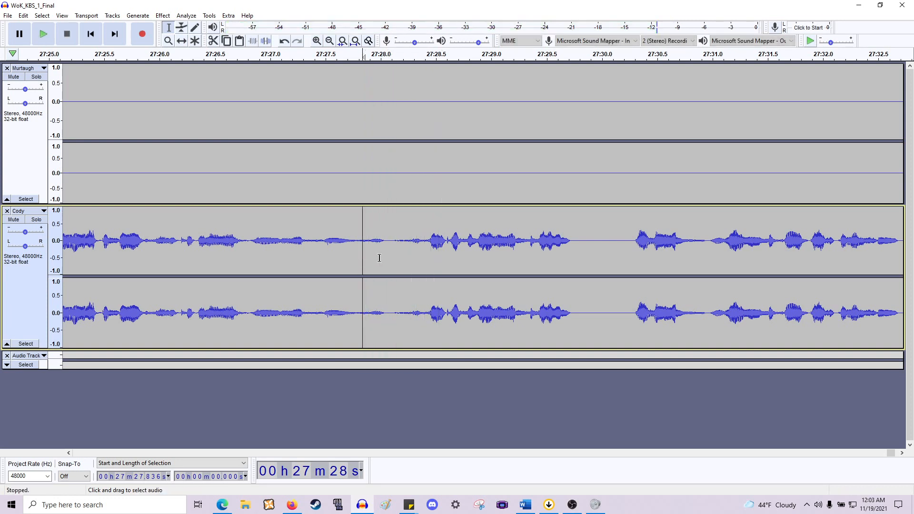
{"action": "left_click_drag", "start_coordinate": [388, 257], "coordinate": [423, 253]}
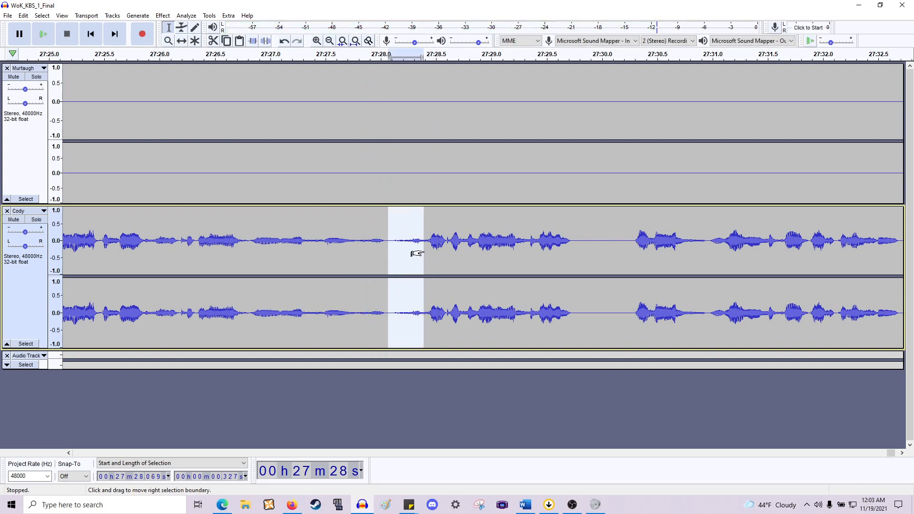
{"action": "key", "text": "ctrl+l"}
- Play back the selection from about 27:24.4 to 27:28.1
{"action": "scroll", "coordinate": [423, 253], "scroll_direction": "down", "scroll_amount": 1}
{"action": "left_click", "coordinate": [419, 253]}
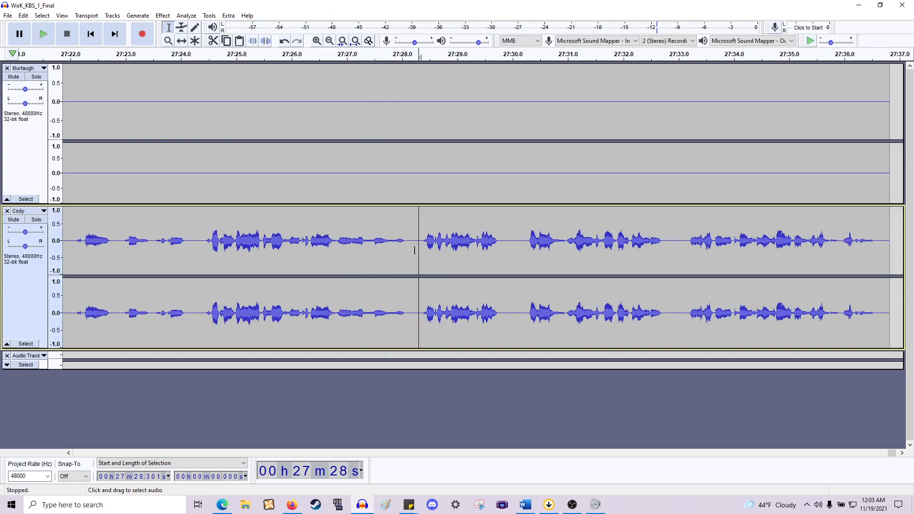
{"action": "left_click", "coordinate": [415, 249]}
{"action": "left_click_drag", "start_coordinate": [408, 246], "coordinate": [203, 247]}
{"action": "key", "text": "space"}
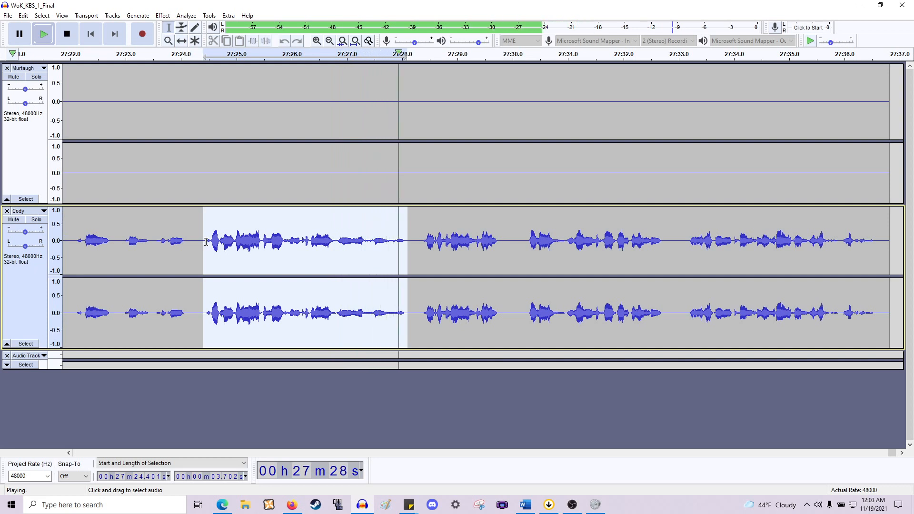
{"action": "left_click", "coordinate": [417, 241]}
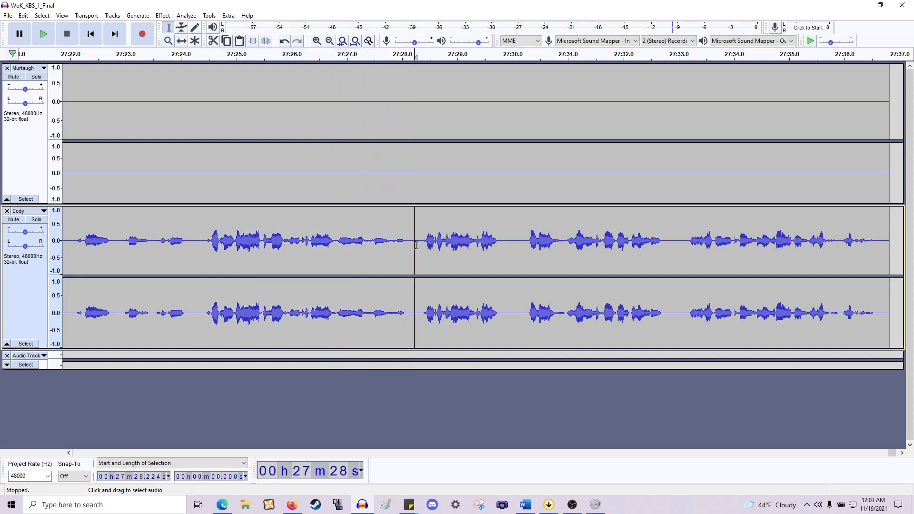
- Play back the track from about 27:28.3
{"action": "left_click", "coordinate": [414, 246]}
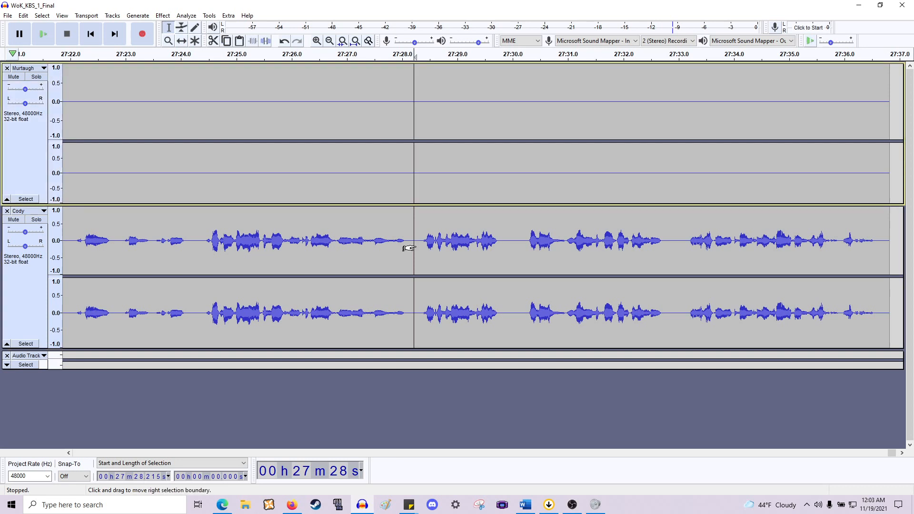
{"action": "key", "text": "shift+Up"}
{"action": "left_click", "coordinate": [420, 245]}
{"action": "key", "text": "space"}
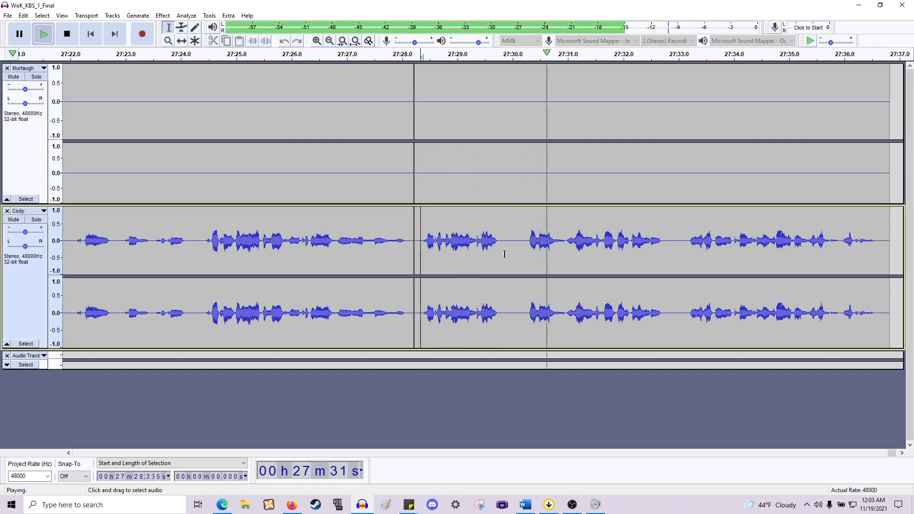
{"action": "key", "text": "space"}
- Delete the short pause at about 27:29.8 in the Cody track
{"action": "left_click_drag", "start_coordinate": [499, 249], "coordinate": [521, 197]}
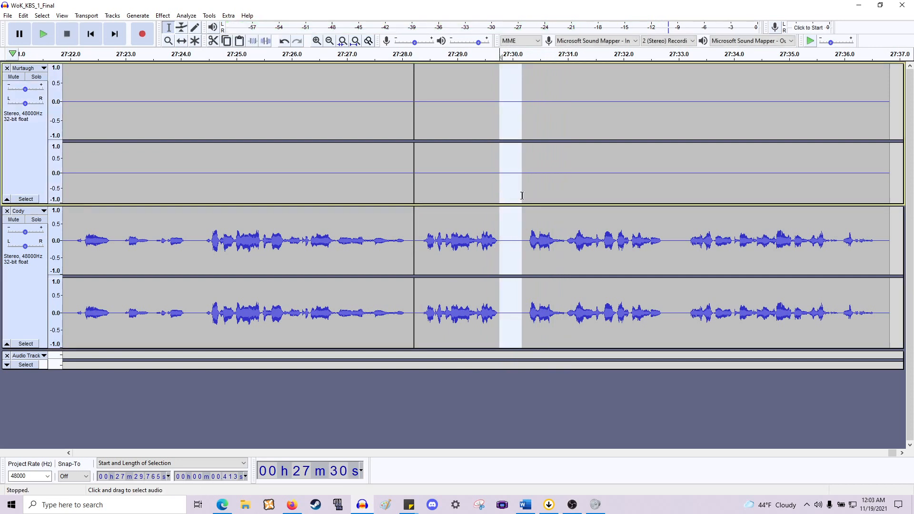
{"action": "key", "text": "Delete"}
- Delete the pause at about 27:32.35, roughly 0.38 s long, in the Cody track
{"action": "left_click_drag", "start_coordinate": [642, 248], "coordinate": [665, 199]}
{"action": "key", "text": "Delete"}
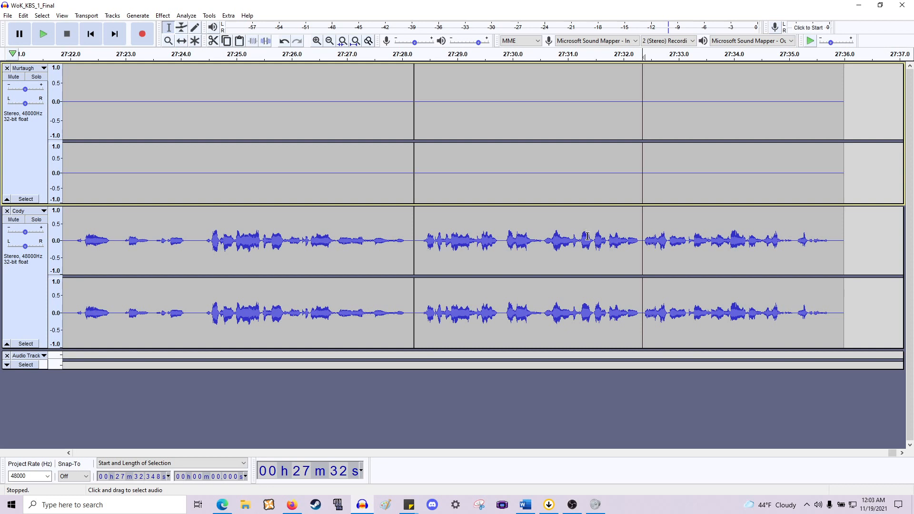
{"action": "key", "text": "ctrl+z"}
{"action": "scroll", "coordinate": [571, 240], "scroll_direction": "right", "scroll_amount": 2}
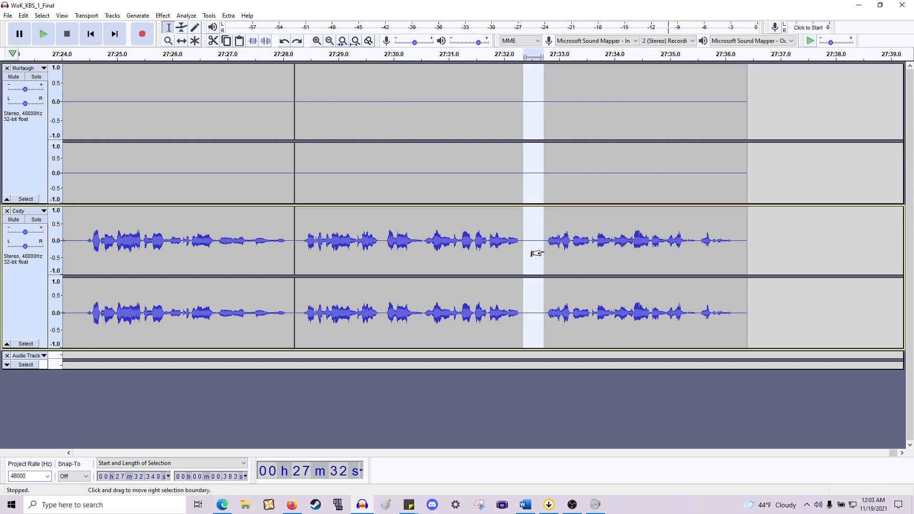
{"action": "key", "text": "Delete"}
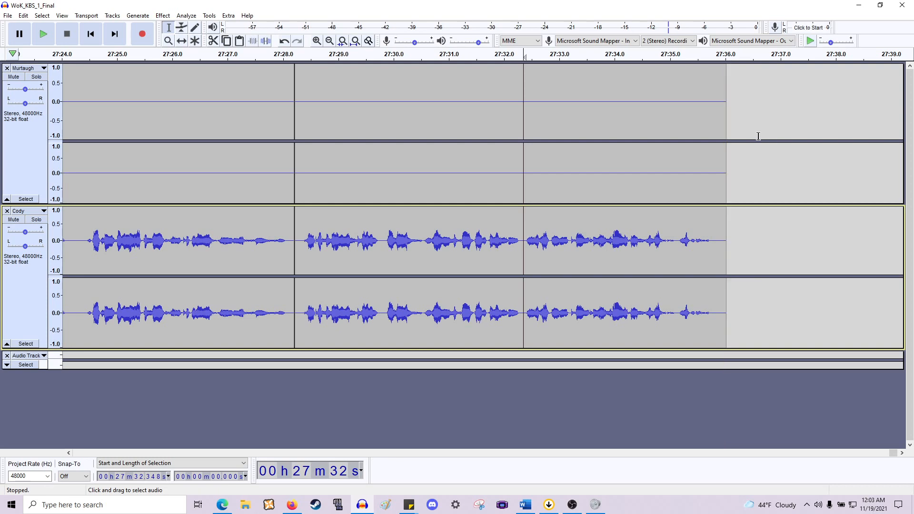
{"action": "scroll", "coordinate": [704, 130], "scroll_direction": "down", "scroll_amount": 4}
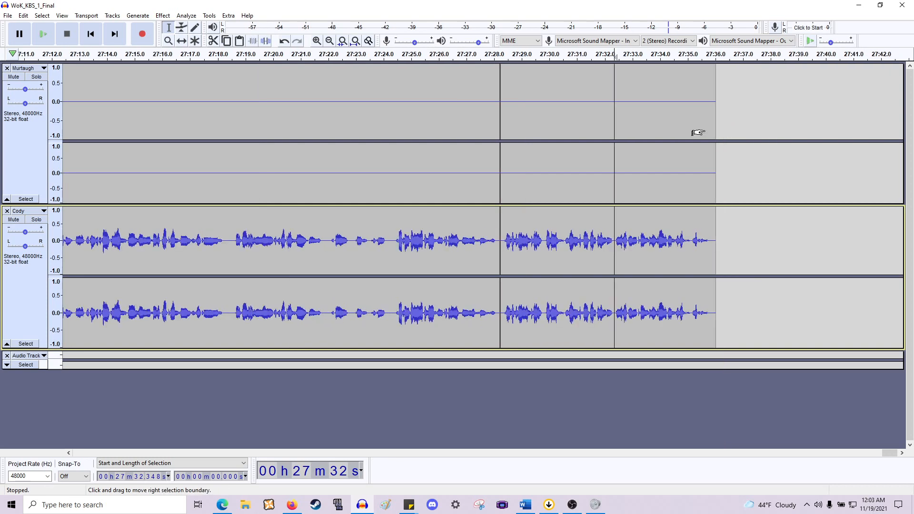
{"action": "scroll", "coordinate": [698, 129], "scroll_direction": "down", "scroll_amount": 3}
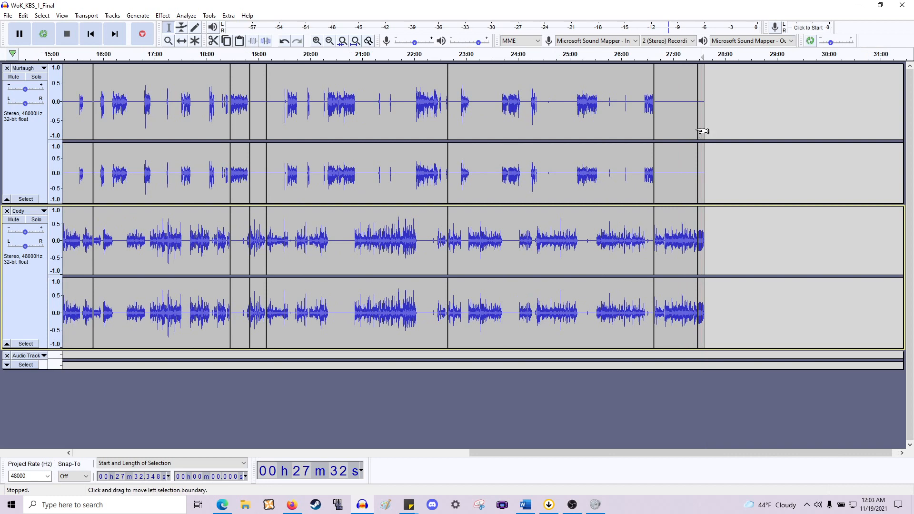
{"action": "scroll", "coordinate": [704, 130], "scroll_direction": "left", "scroll_amount": 6}
{"action": "scroll", "coordinate": [704, 135], "scroll_direction": "down", "scroll_amount": 3}
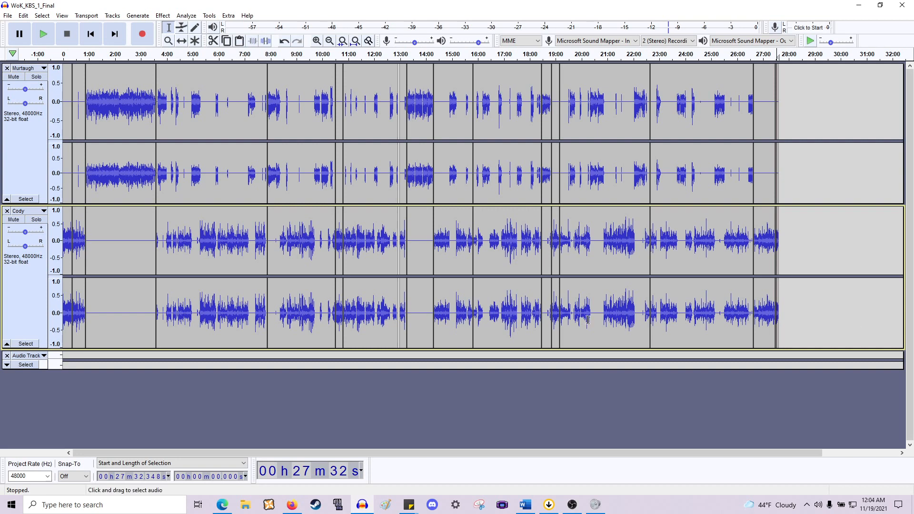
- Switch to Paint and enlarge its window and the canvas to 1414 × 669 px
{"action": "left_click", "coordinate": [385, 505]}
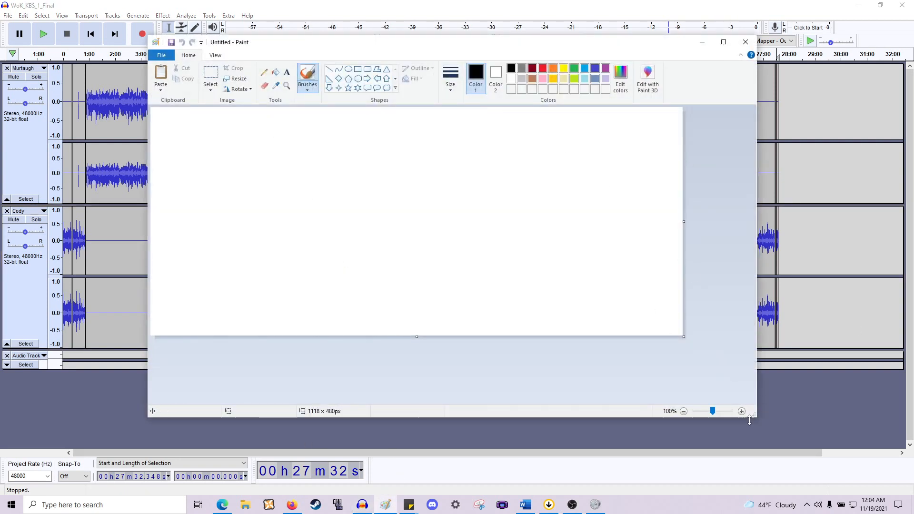
{"action": "left_click_drag", "start_coordinate": [754, 421], "coordinate": [861, 474]}
{"action": "left_click_drag", "start_coordinate": [684, 337], "coordinate": [825, 427]}
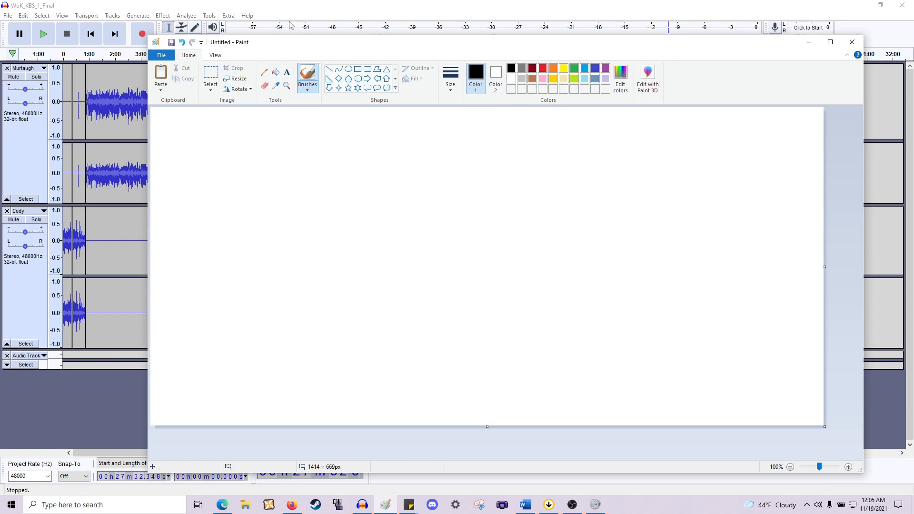
{"action": "left_click", "coordinate": [348, 88]}
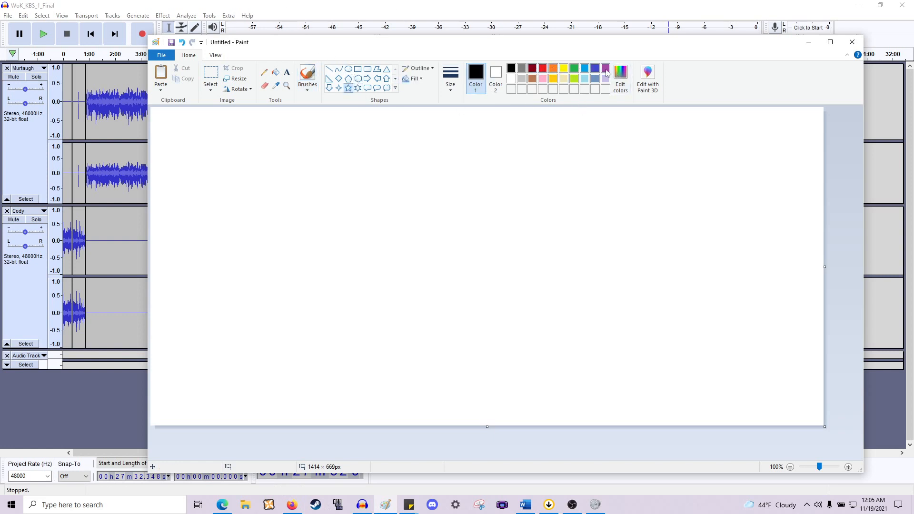
{"action": "left_click", "coordinate": [605, 68]}
{"action": "left_click_drag", "start_coordinate": [295, 130], "coordinate": [642, 403]}
{"action": "left_click", "coordinate": [280, 75]}
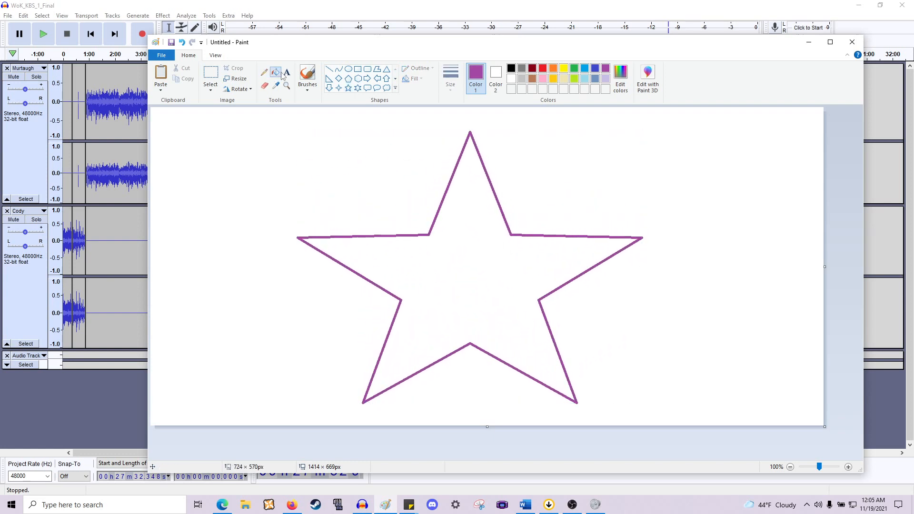
{"action": "key", "text": "ctrl+z"}
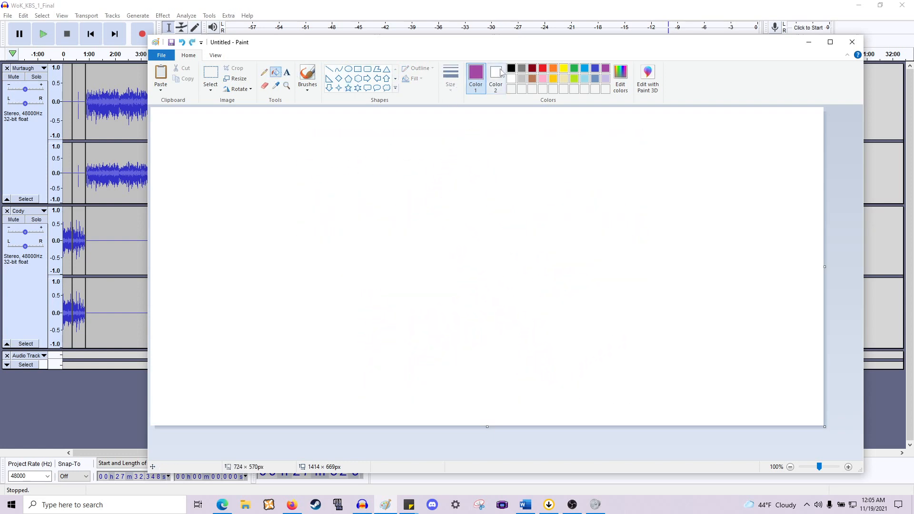
- Fill the whole canvas with green
{"action": "left_click", "coordinate": [574, 69]}
{"action": "left_click", "coordinate": [476, 150]}
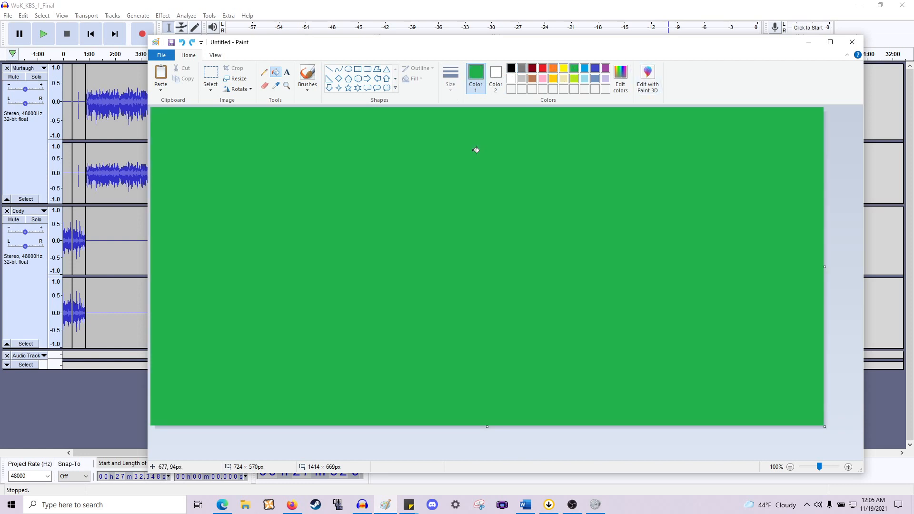
- Draw a solid purple star about 756 × 583 px and move it to the centre of the canvas
{"action": "left_click", "coordinate": [348, 88]}
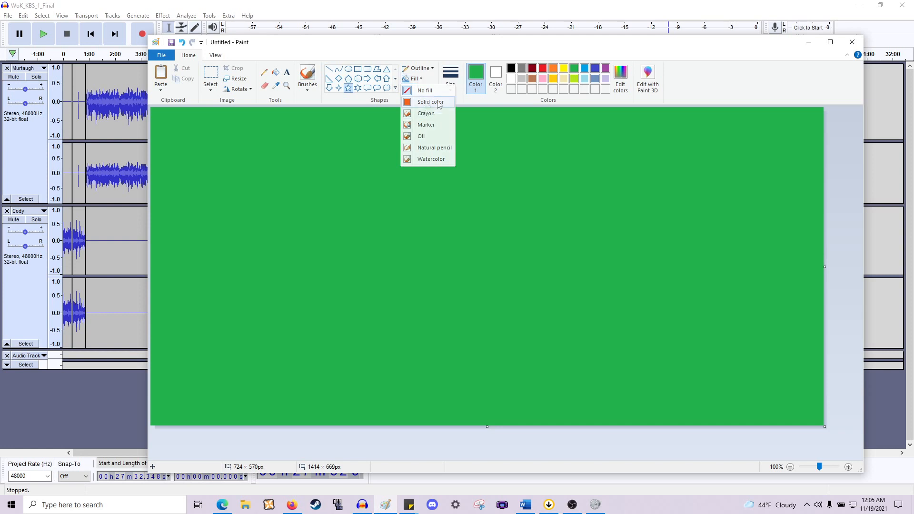
{"action": "left_click", "coordinate": [425, 102]}
{"action": "left_click", "coordinate": [605, 68]}
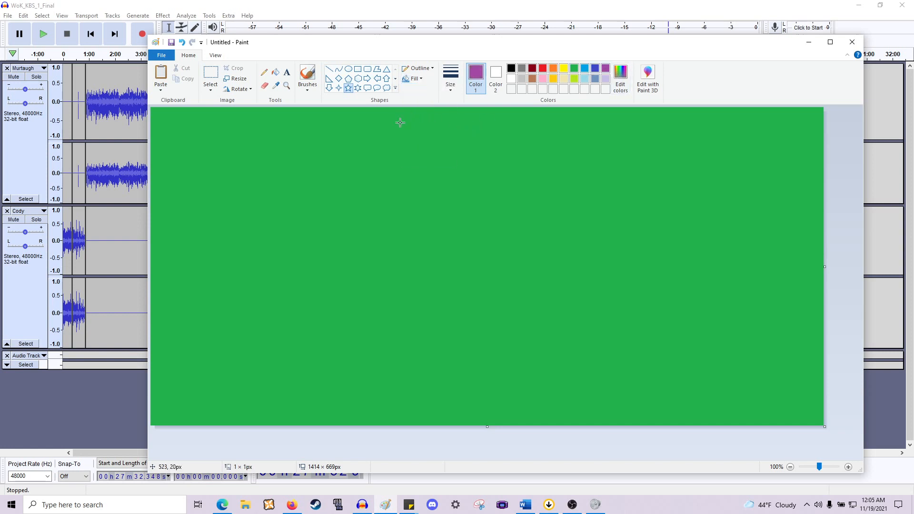
{"action": "left_click_drag", "start_coordinate": [400, 116], "coordinate": [752, 403]}
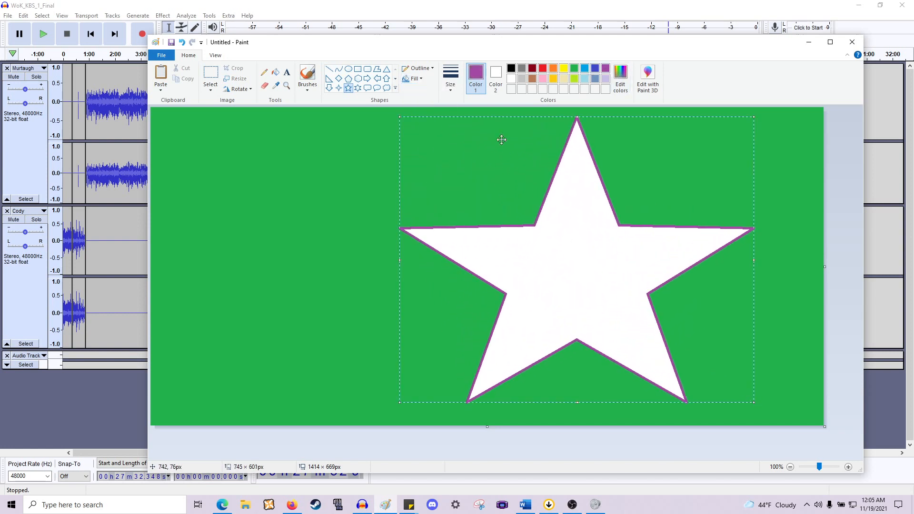
{"action": "left_click_drag", "start_coordinate": [616, 253], "coordinate": [489, 237]}
{"action": "key", "text": "ctrl+z"}
{"action": "left_click", "coordinate": [496, 77]}
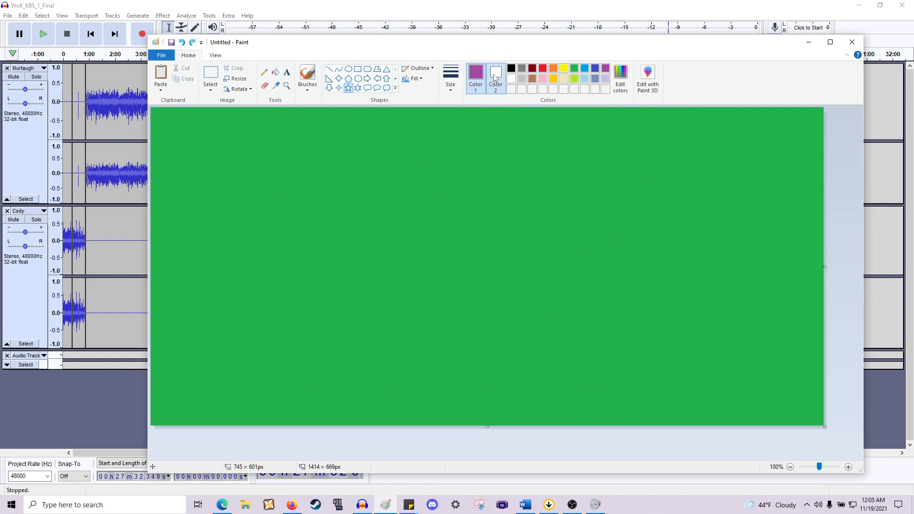
{"action": "left_click", "coordinate": [606, 68]}
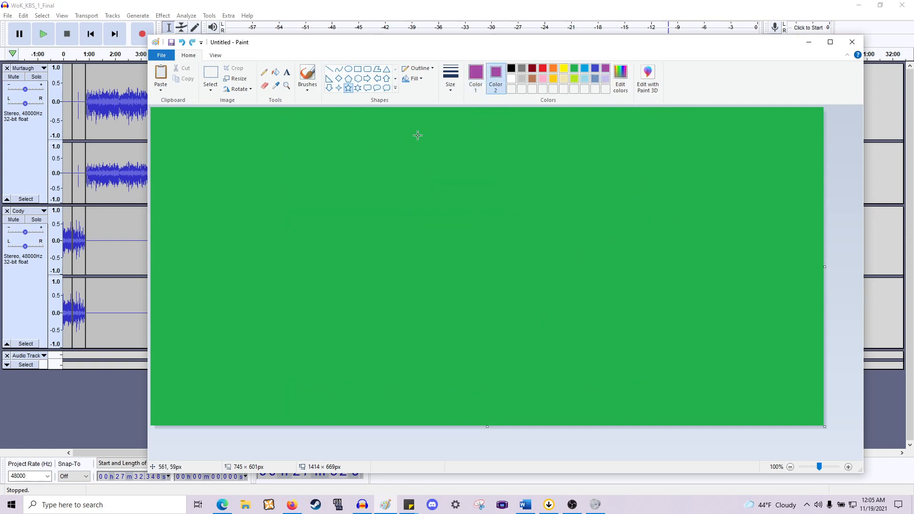
{"action": "left_click_drag", "start_coordinate": [407, 133], "coordinate": [767, 411]}
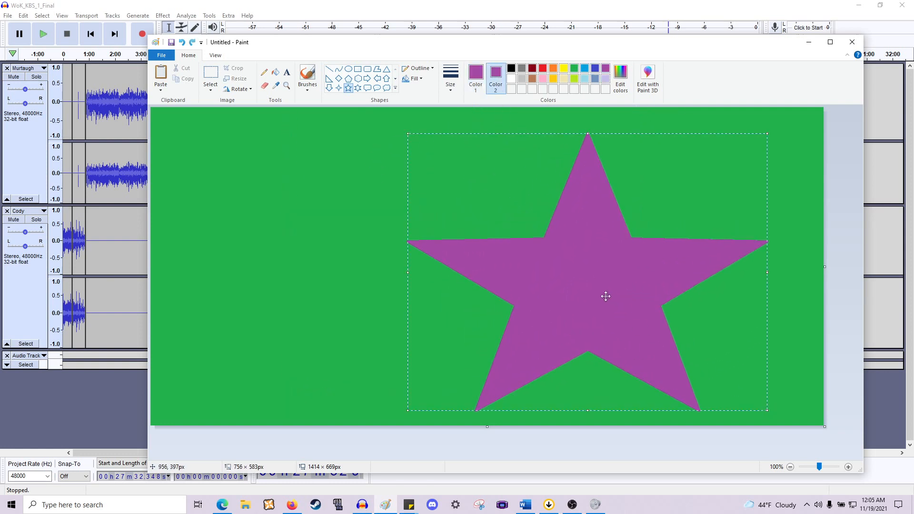
{"action": "mouse_move", "coordinate": [604, 296]}
{"action": "left_mouse_down"}
{"action": "mouse_move", "coordinate": [487, 273]}
{"action": "mouse_move", "coordinate": [497, 286]}
{"action": "left_mouse_up"}
{"action": "left_click", "coordinate": [695, 280]}
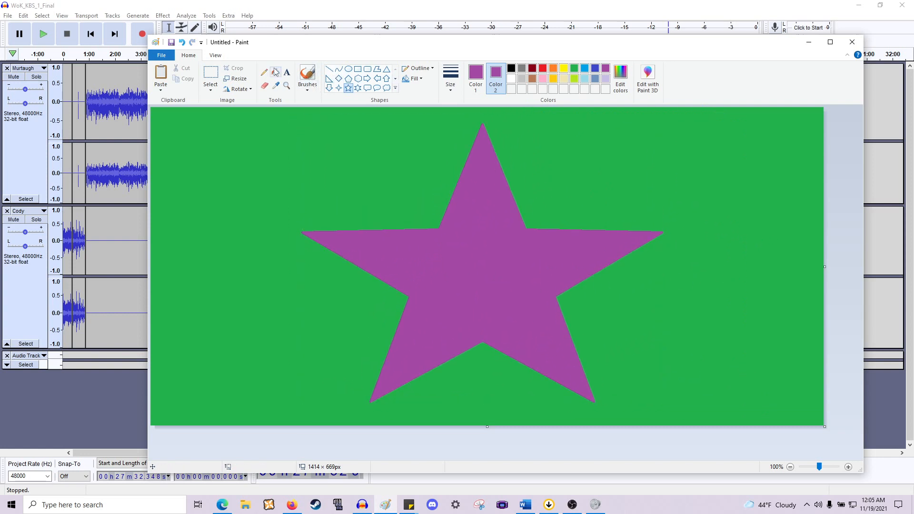
- Add a large text box across the star and set the text colour to white
{"action": "left_click", "coordinate": [286, 72]}
{"action": "left_click_drag", "start_coordinate": [258, 202], "coordinate": [758, 321]}
{"action": "type", "text": "BEN"}
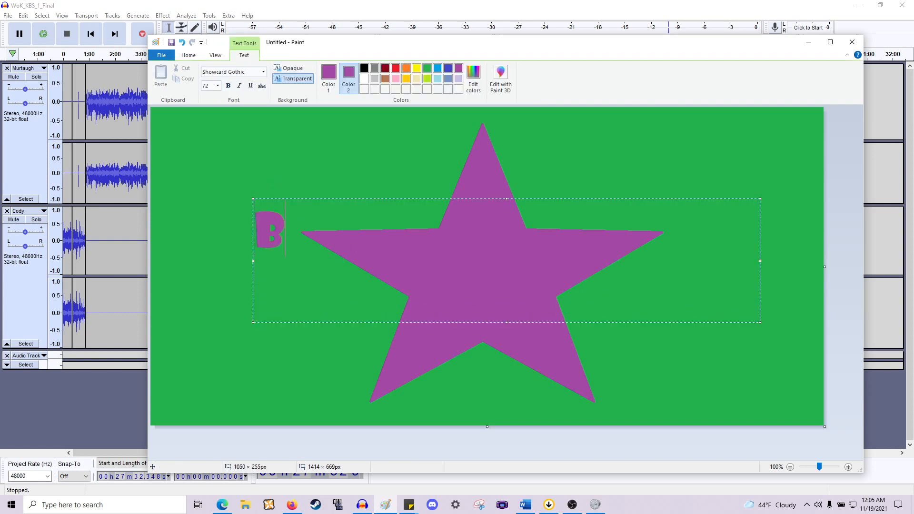
{"action": "key", "text": "BackSpace"}
{"action": "key", "text": "BackSpace"}
{"action": "key", "text": "BackSpace"}
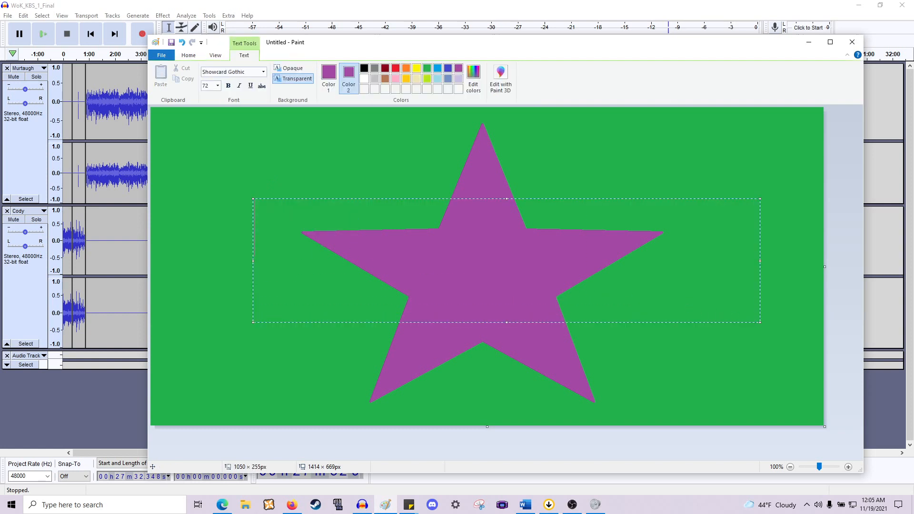
{"action": "key", "text": "ctrl+a"}
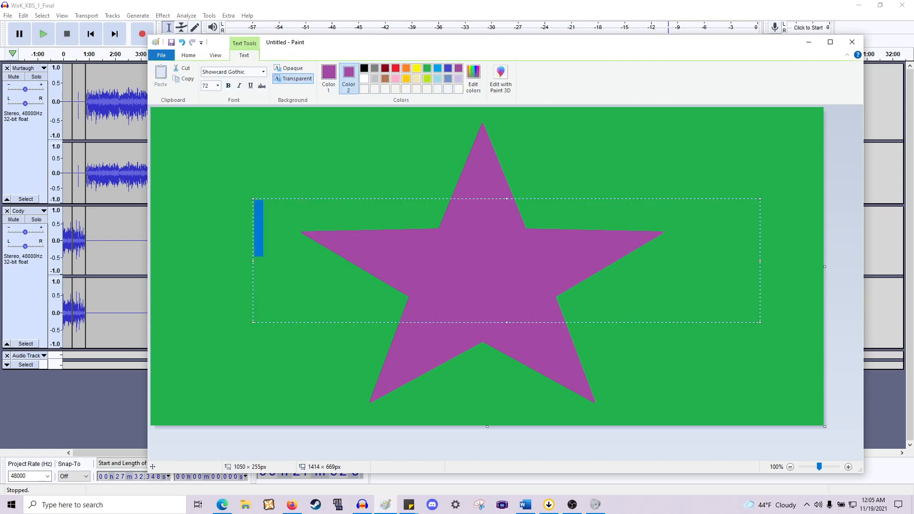
{"action": "left_click", "coordinate": [364, 79]}
{"action": "left_click", "coordinate": [364, 69]}
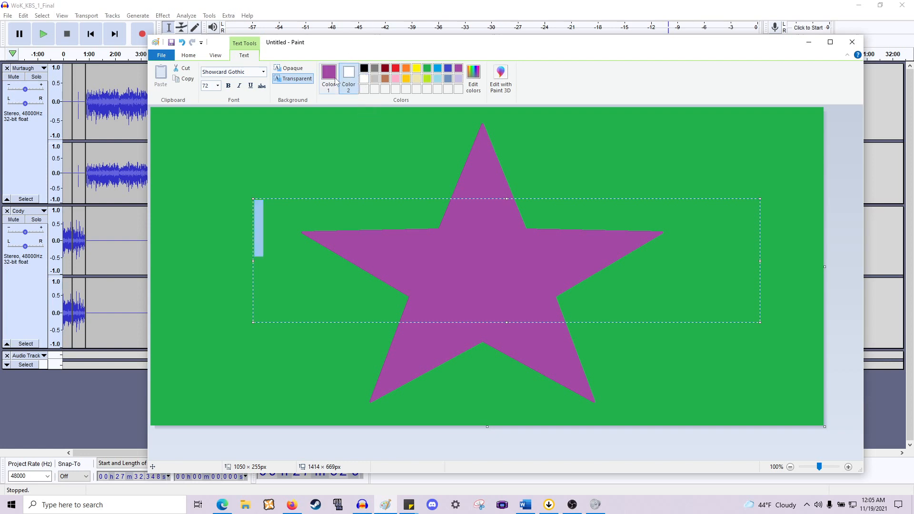
{"action": "left_click", "coordinate": [364, 78]}
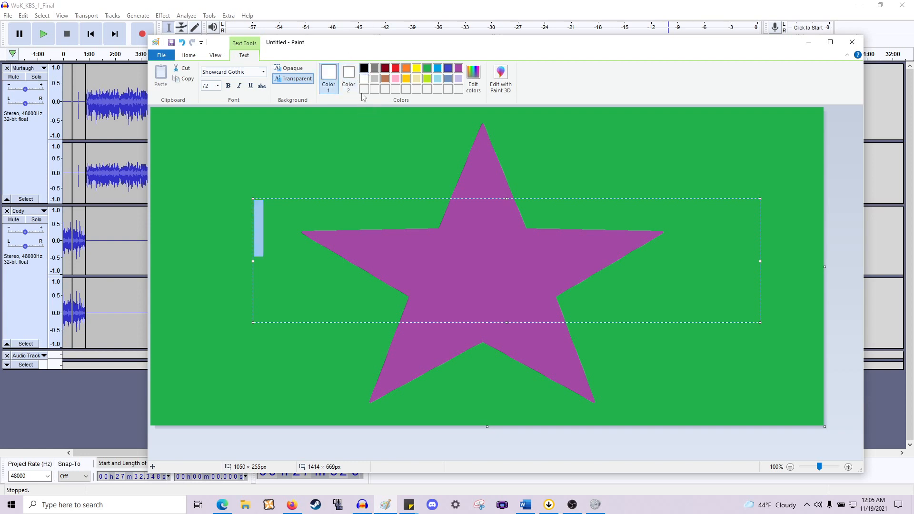
- Enter the text BE RIGHT BACK! and PLEASE CLAP. on two lines in the text box
{"action": "type", "text": "BE R"}
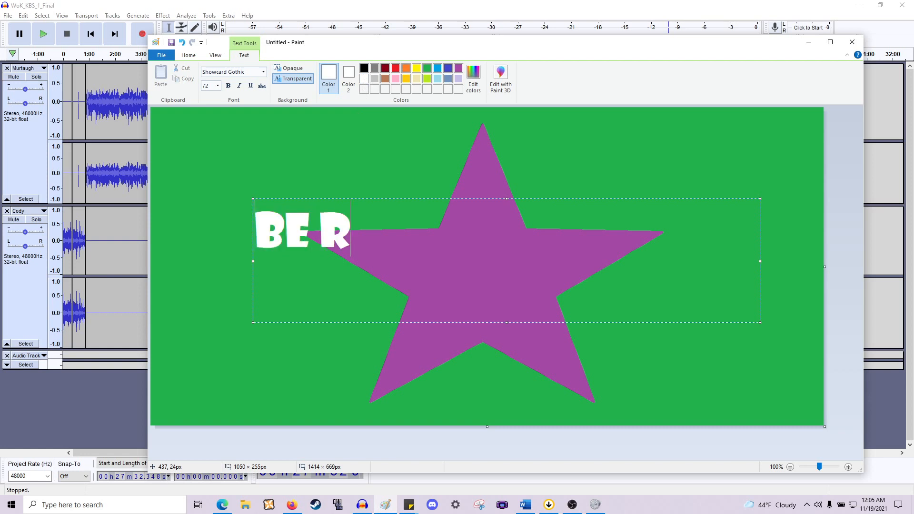
{"action": "type", "text": "IGHT BACK!"}
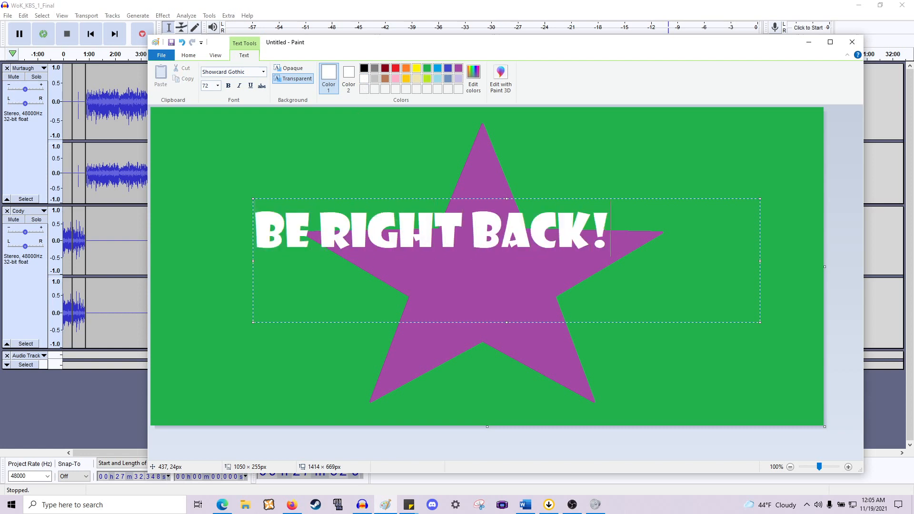
{"action": "key", "text": "Return"}
{"action": "type", "text": "PLEASE CLPA"}
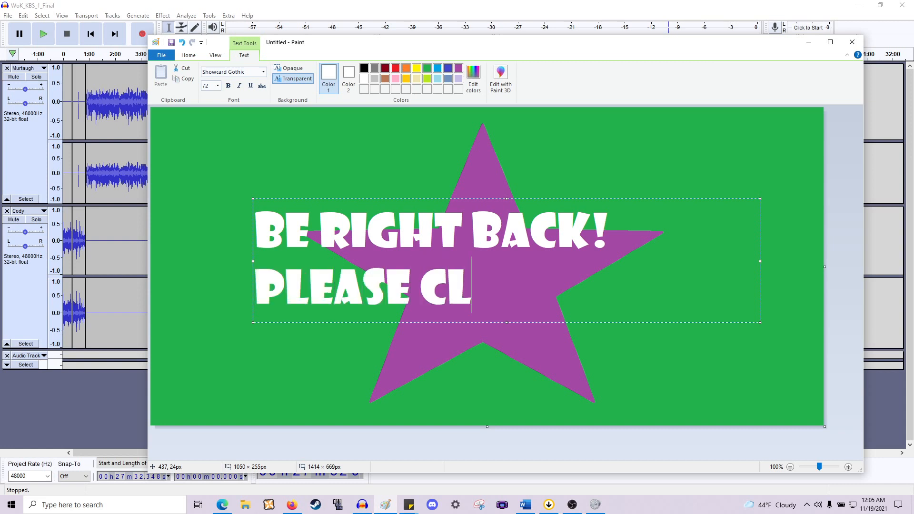
{"action": "key", "text": "BackSpace"}
{"action": "key", "text": "BackSpace"}
{"action": "type", "text": "AP."}
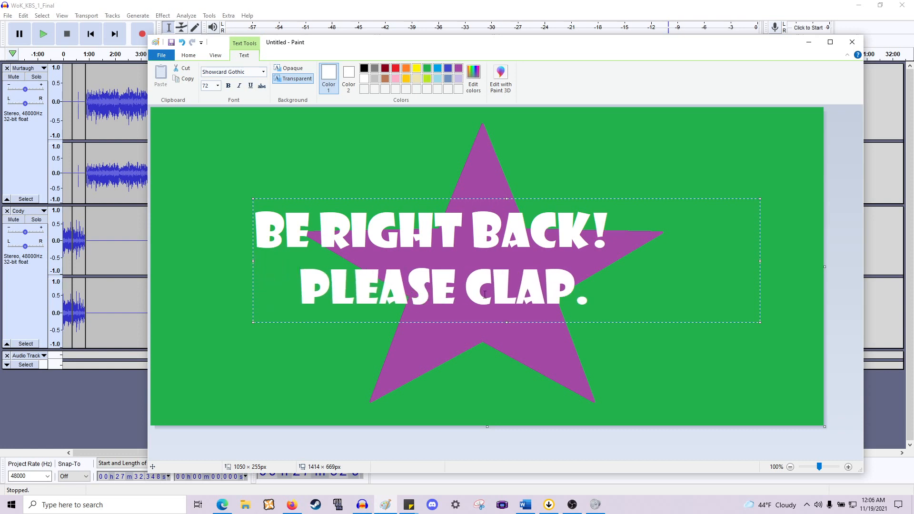
{"action": "key", "text": "BackSpace"}
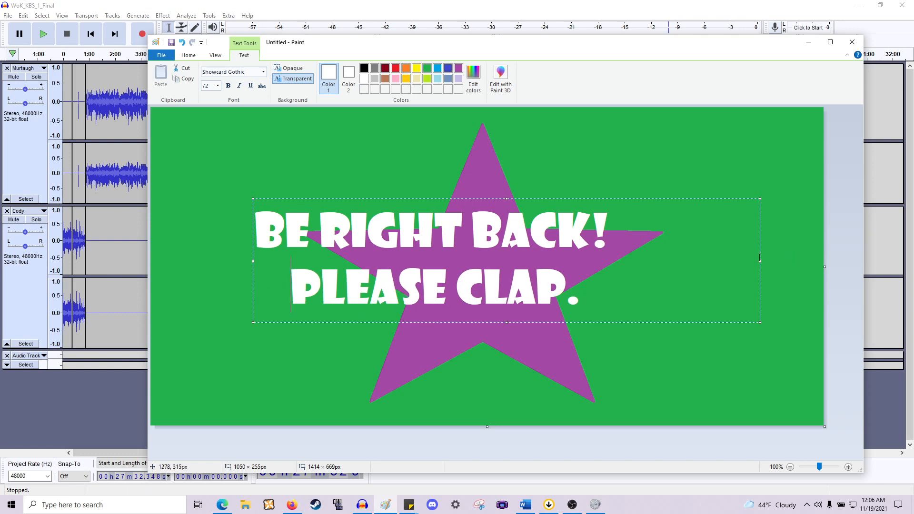
- Narrow and move the text box so the text sits centred on the star
{"action": "left_click_drag", "start_coordinate": [760, 262], "coordinate": [622, 262]}
{"action": "left_click_drag", "start_coordinate": [449, 323], "coordinate": [493, 333]}
{"action": "left_click", "coordinate": [757, 198]}
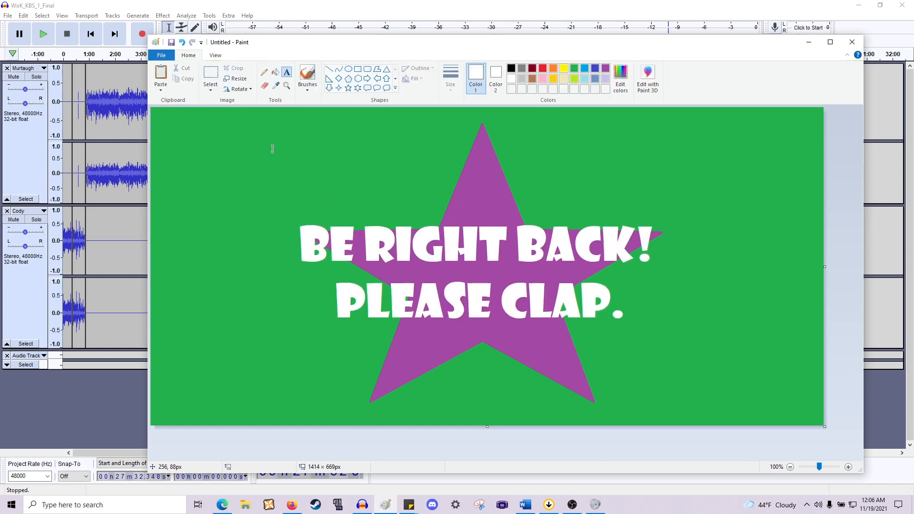
- Save the image as brb.png in the Images folder and close Paint
{"action": "left_click", "coordinate": [161, 55]}
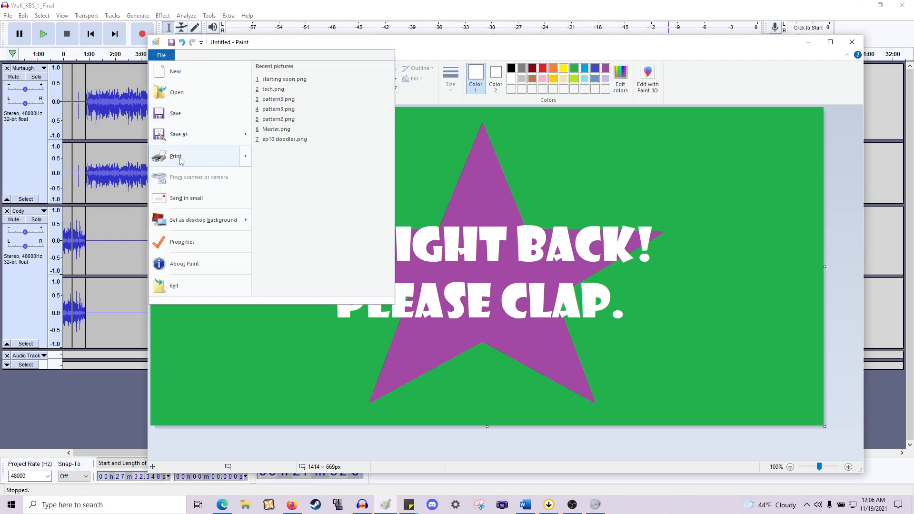
{"action": "left_click", "coordinate": [178, 134]}
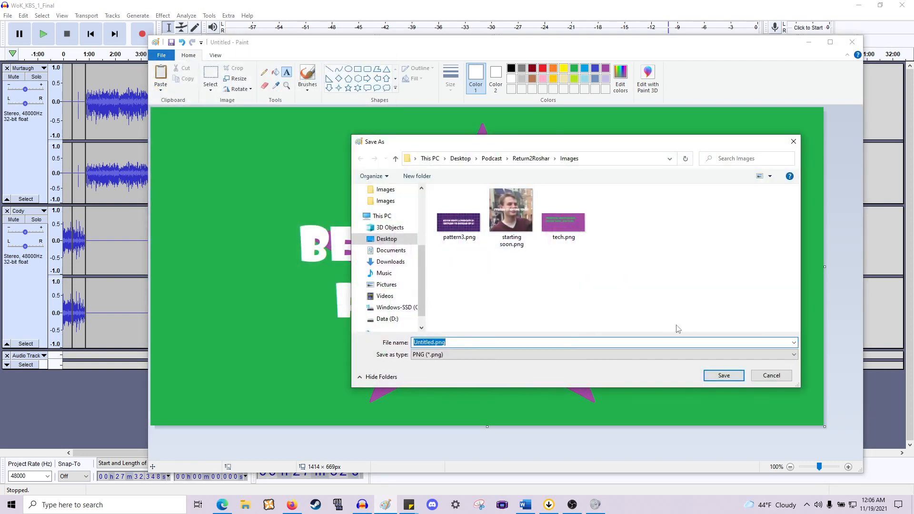
{"action": "type", "text": "brb"}
{"action": "key", "text": "Return"}
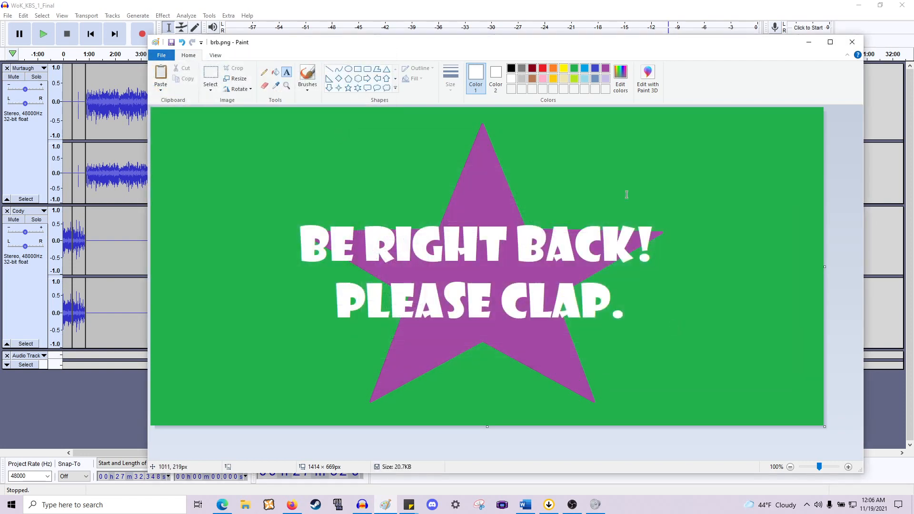
{"action": "left_click", "coordinate": [853, 42]}
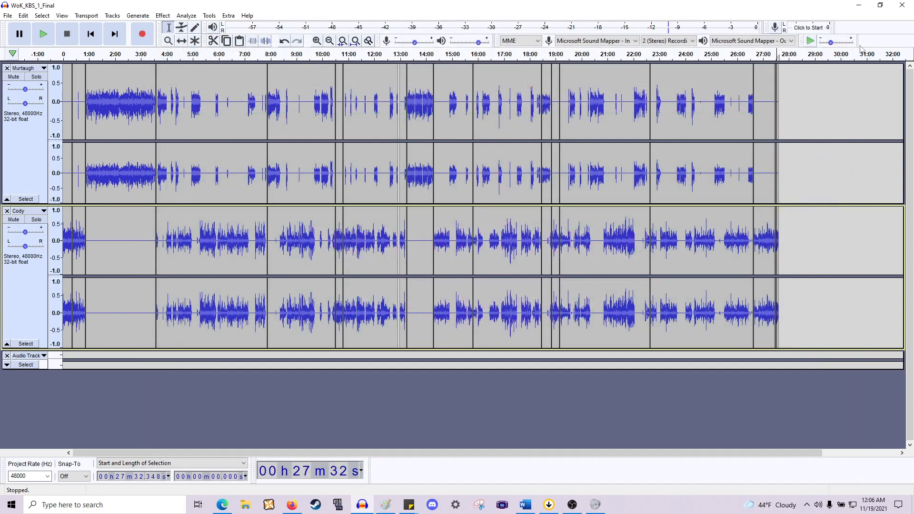
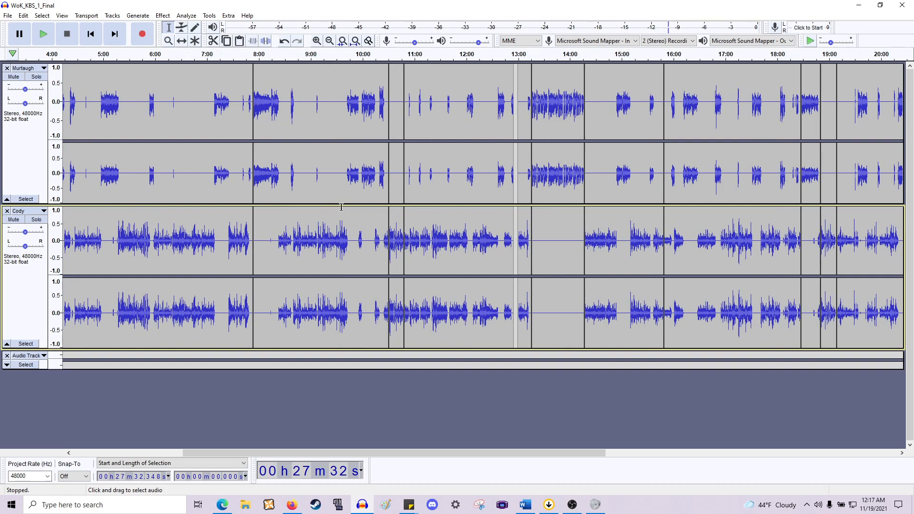
{"action": "scroll", "coordinate": [344, 207], "scroll_direction": "up", "scroll_amount": 1}
{"action": "scroll", "coordinate": [392, 211], "scroll_direction": "left", "scroll_amount": 10}
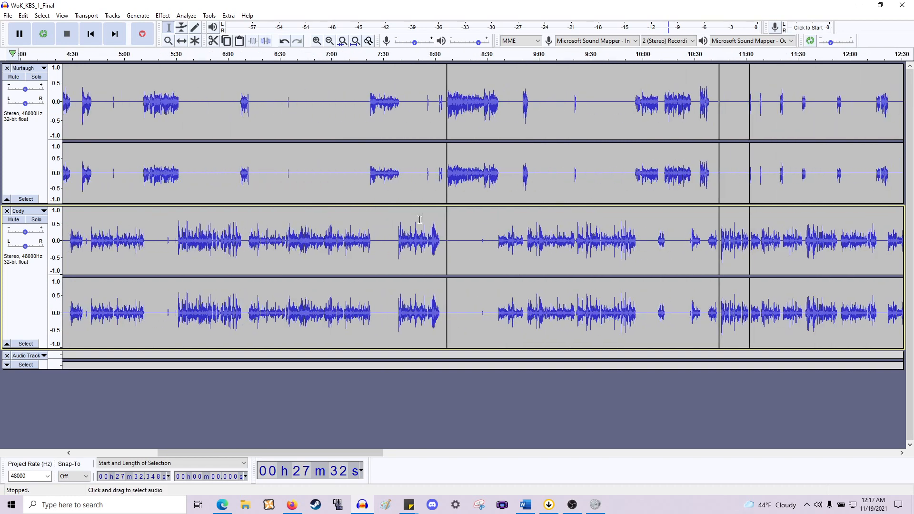
{"action": "scroll", "coordinate": [453, 226], "scroll_direction": "left", "scroll_amount": 1}
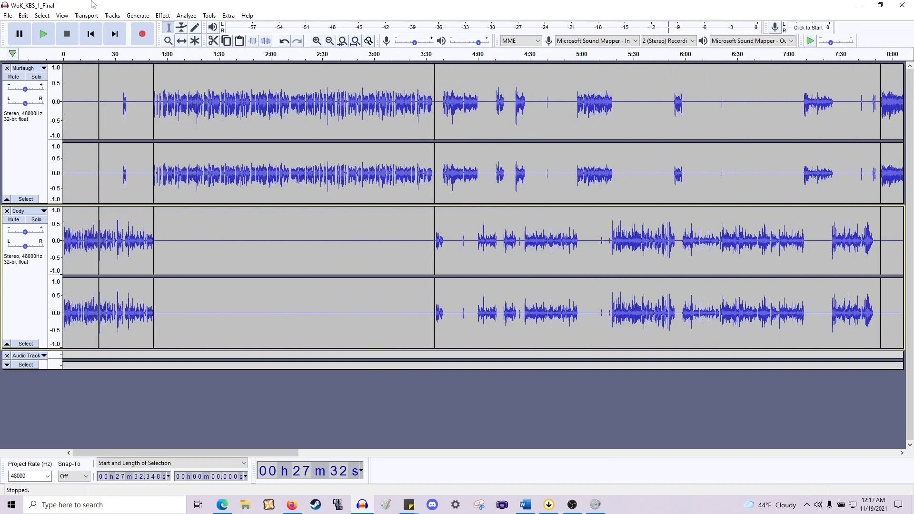
{"action": "left_click", "coordinate": [8, 15]}
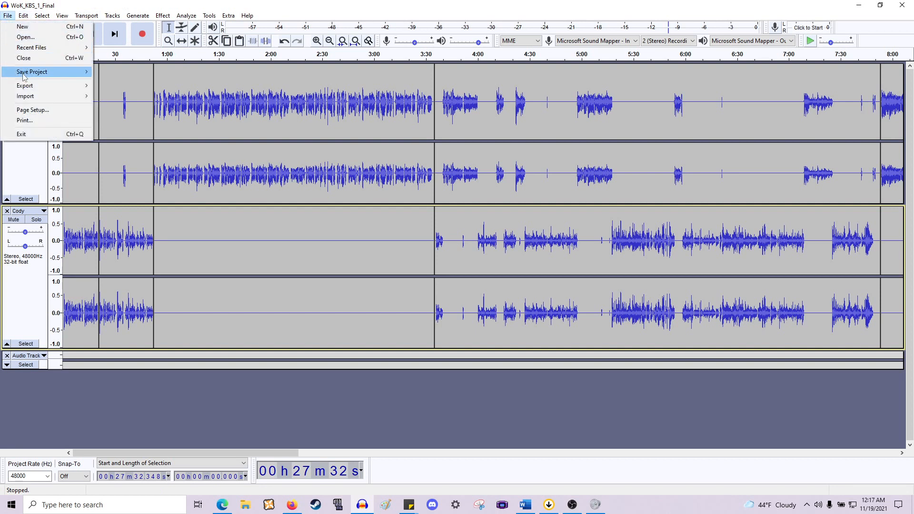
{"action": "mouse_move", "coordinate": [29, 68]}
{"action": "left_click", "coordinate": [123, 71]}
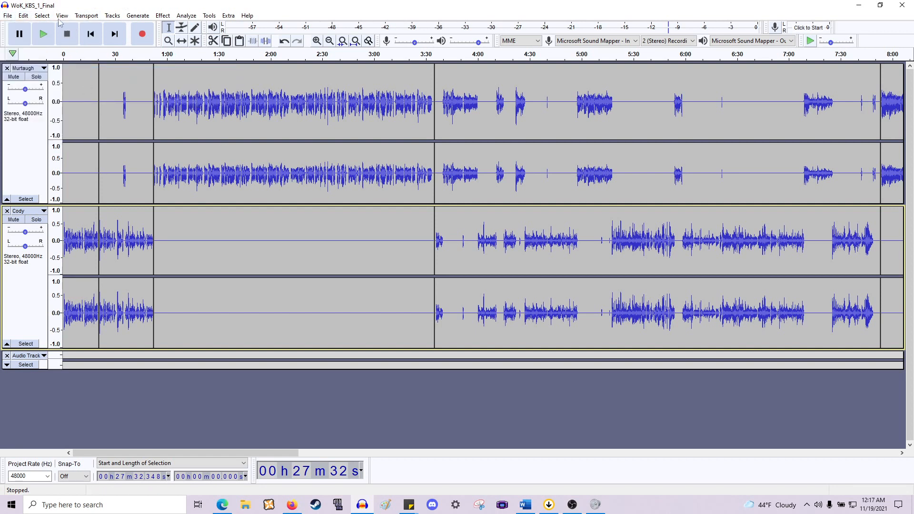
{"action": "left_click", "coordinate": [8, 16]}
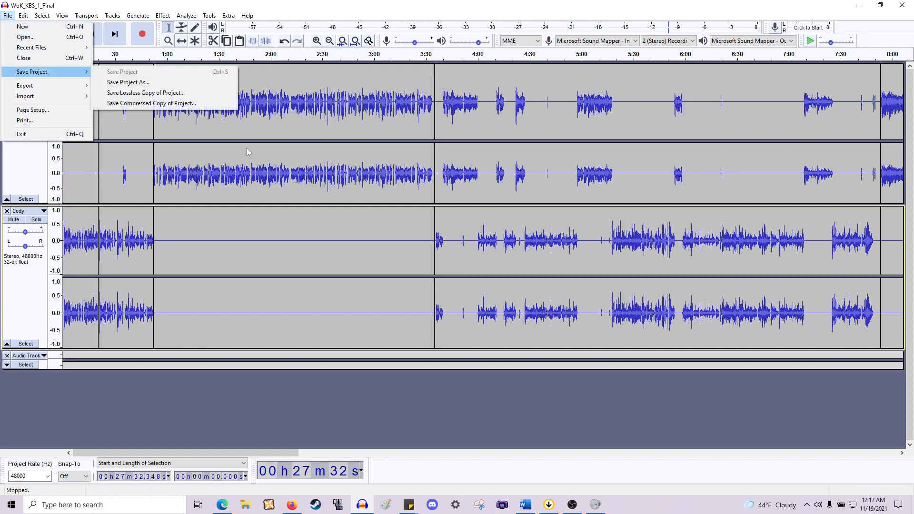
{"action": "left_click", "coordinate": [290, 196]}
- Scroll through the multitrack timeline to inspect the Murtaugh and Cody waveforms across the whole recording
{"action": "scroll", "coordinate": [208, 259], "scroll_direction": "up", "scroll_amount": 2}
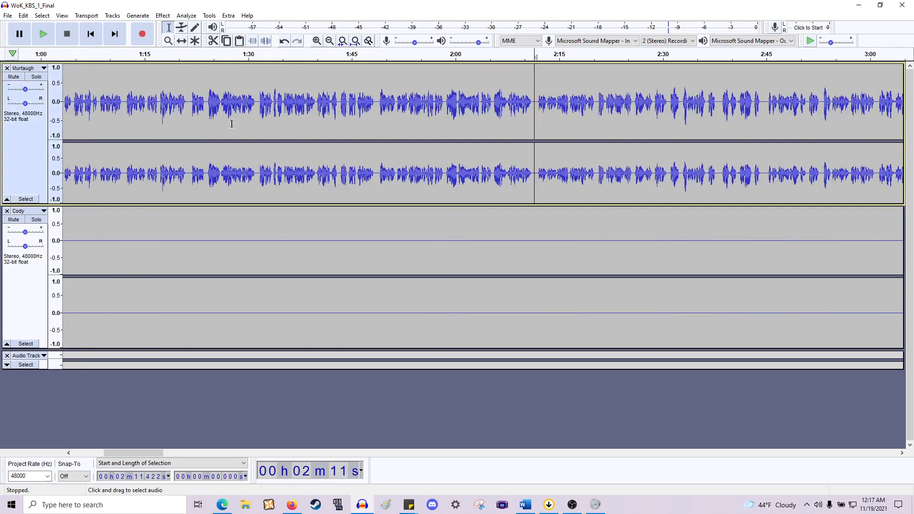
{"action": "scroll", "coordinate": [329, 209], "scroll_direction": "left", "scroll_amount": 10}
{"action": "scroll", "coordinate": [329, 209], "scroll_direction": "left", "scroll_amount": 3}
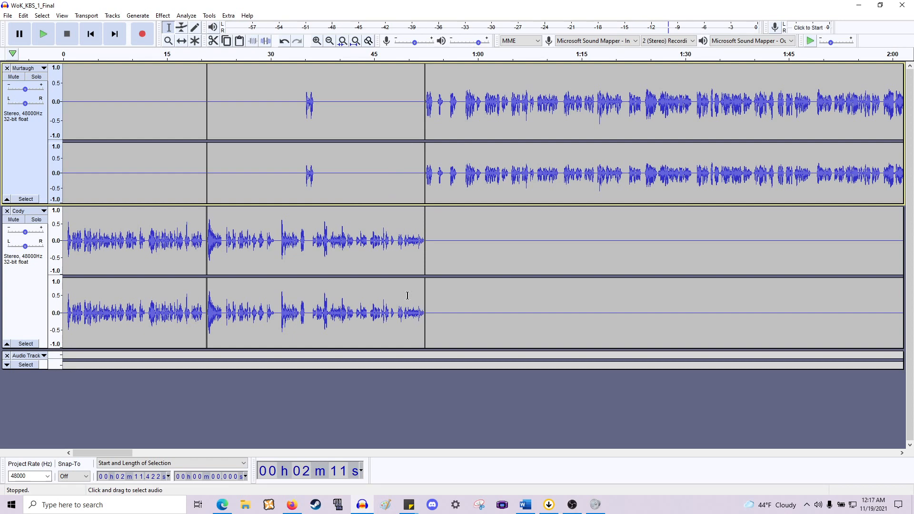
{"action": "scroll", "coordinate": [423, 302], "scroll_direction": "down", "scroll_amount": 2}
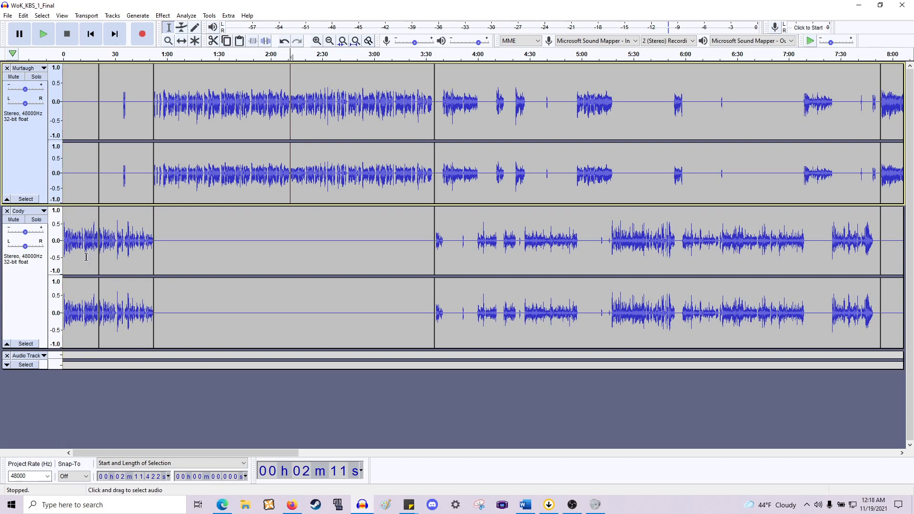
{"action": "scroll", "coordinate": [160, 274], "scroll_direction": "right", "scroll_amount": 10}
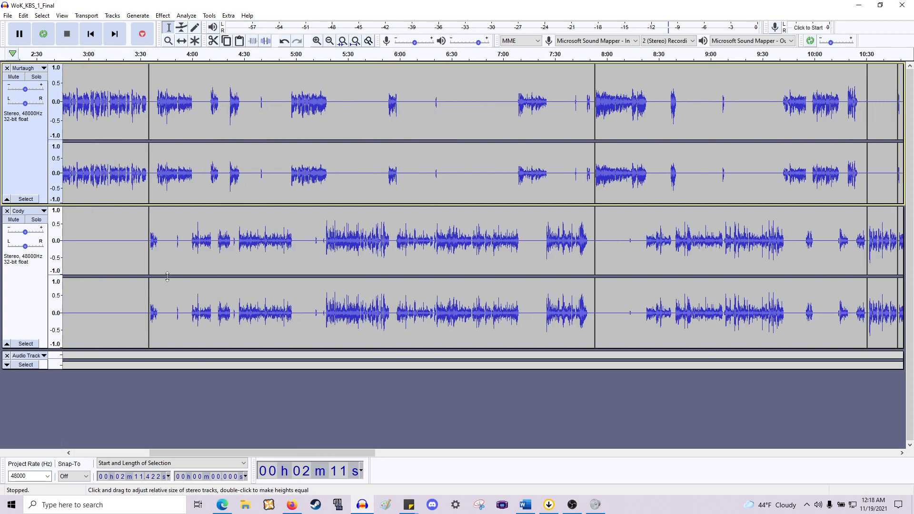
{"action": "scroll", "coordinate": [167, 276], "scroll_direction": "down", "scroll_amount": 1}
{"action": "scroll", "coordinate": [167, 276], "scroll_direction": "right", "scroll_amount": 6}
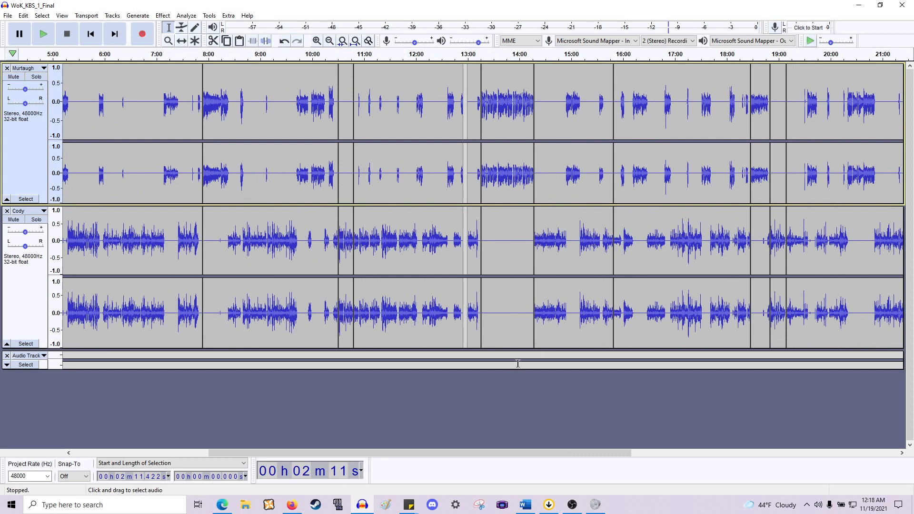
{"action": "left_click_drag", "start_coordinate": [463, 353], "coordinate": [468, 353]}
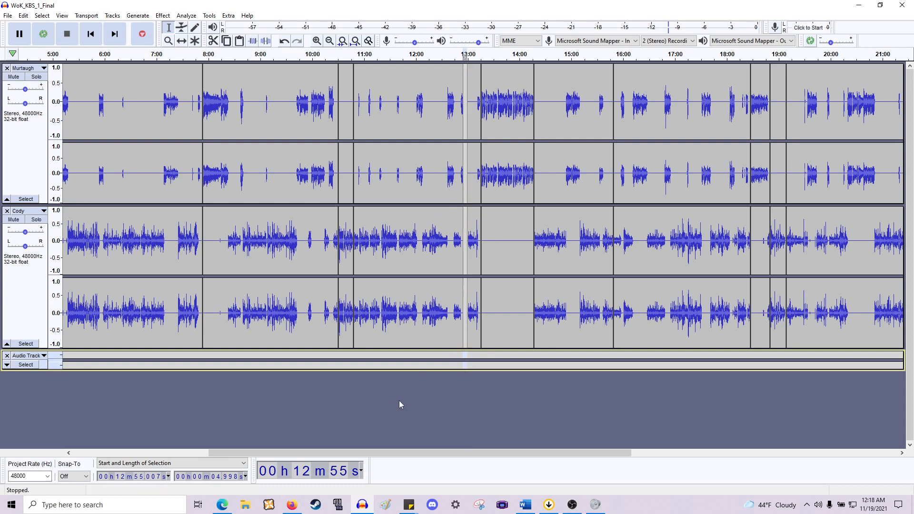
{"action": "scroll", "coordinate": [399, 399], "scroll_direction": "right", "scroll_amount": 5}
{"action": "scroll", "coordinate": [399, 396], "scroll_direction": "right", "scroll_amount": 6}
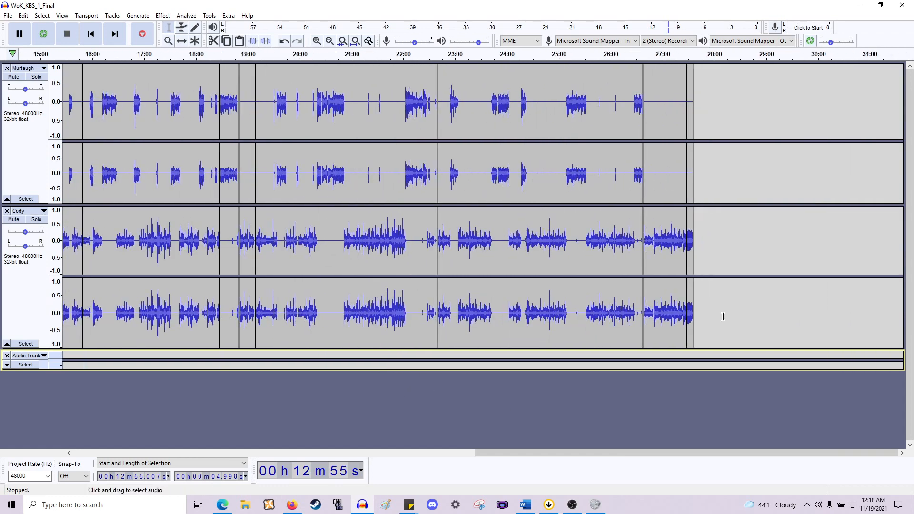
{"action": "scroll", "coordinate": [692, 345], "scroll_direction": "up", "scroll_amount": 3}
{"action": "scroll", "coordinate": [688, 346], "scroll_direction": "right", "scroll_amount": 8}
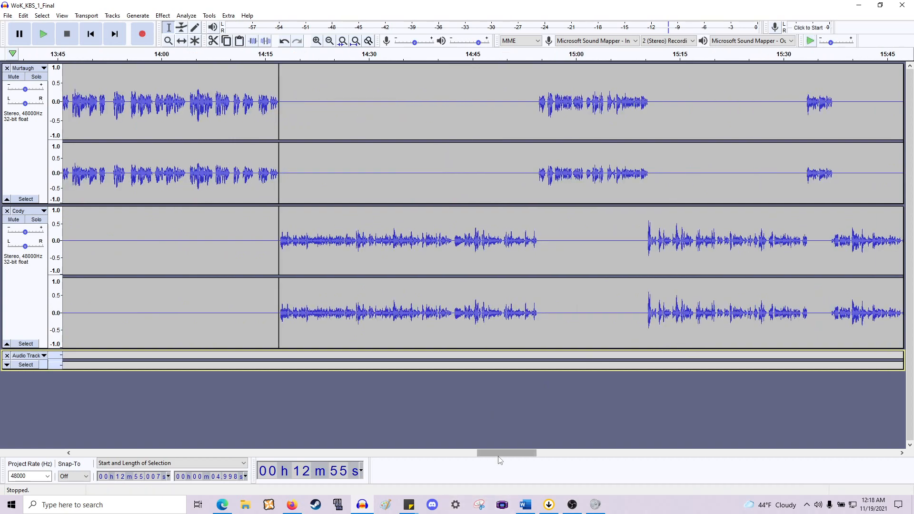
{"action": "left_click_drag", "start_coordinate": [500, 455], "coordinate": [889, 452]}
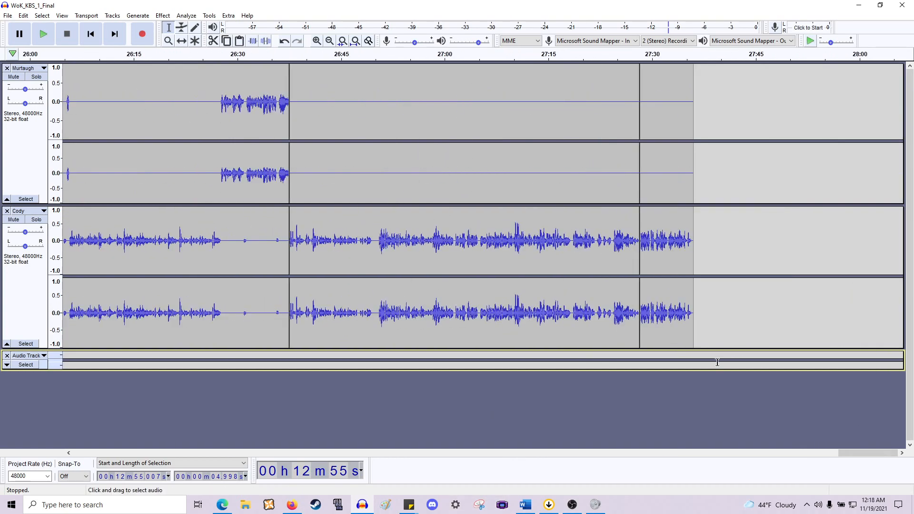
- Select the last seconds of the recording from about 27:28 to the end in the empty Audio Track
{"action": "left_click_drag", "start_coordinate": [640, 357], "coordinate": [696, 358]}
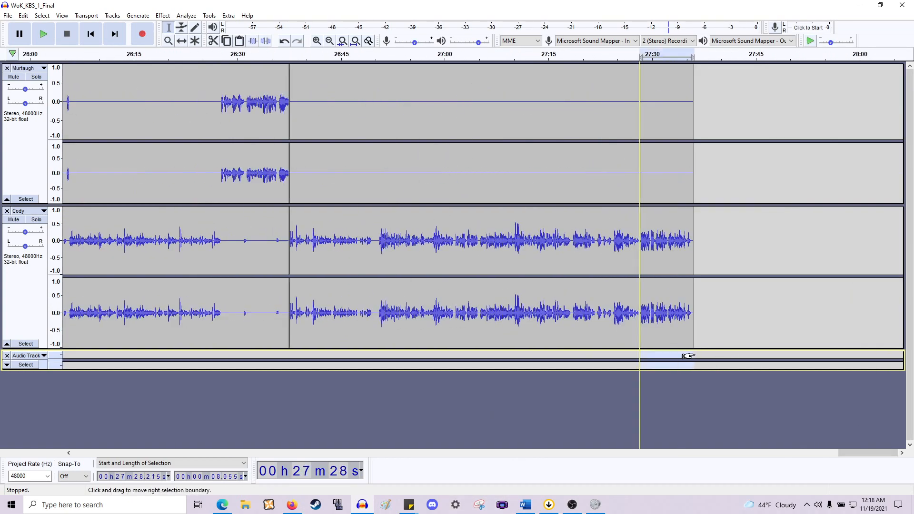
{"action": "scroll", "coordinate": [655, 360], "scroll_direction": "down", "scroll_amount": 1}
{"action": "scroll", "coordinate": [655, 360], "scroll_direction": "down", "scroll_amount": 2}
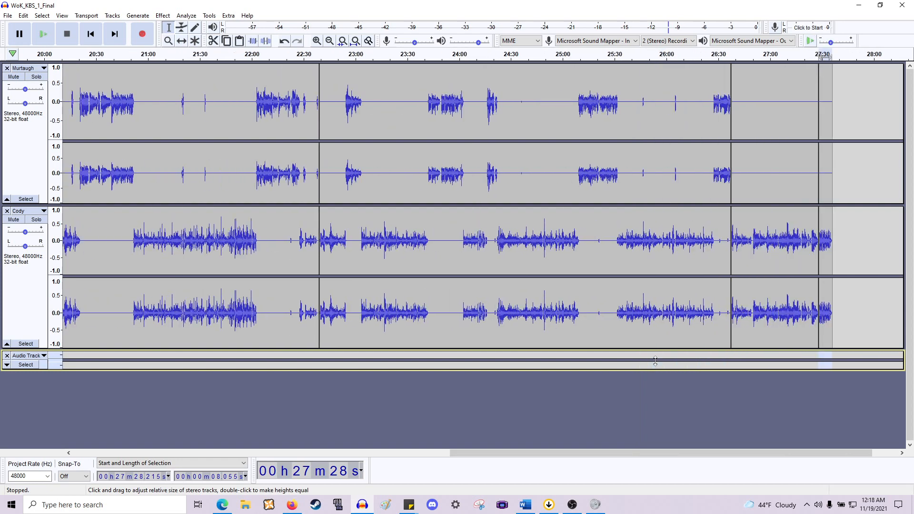
{"action": "scroll", "coordinate": [662, 358], "scroll_direction": "left", "scroll_amount": 2}
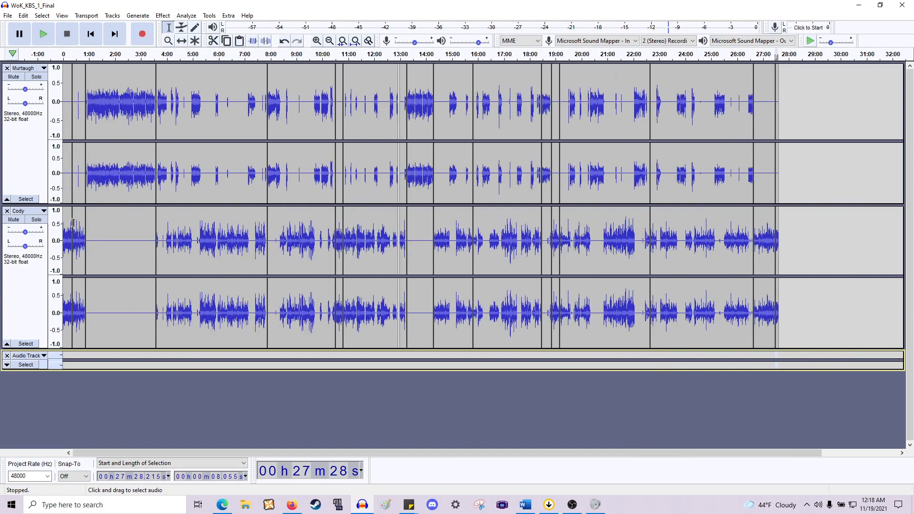
{"action": "scroll", "coordinate": [90, 196], "scroll_direction": "up", "scroll_amount": 2}
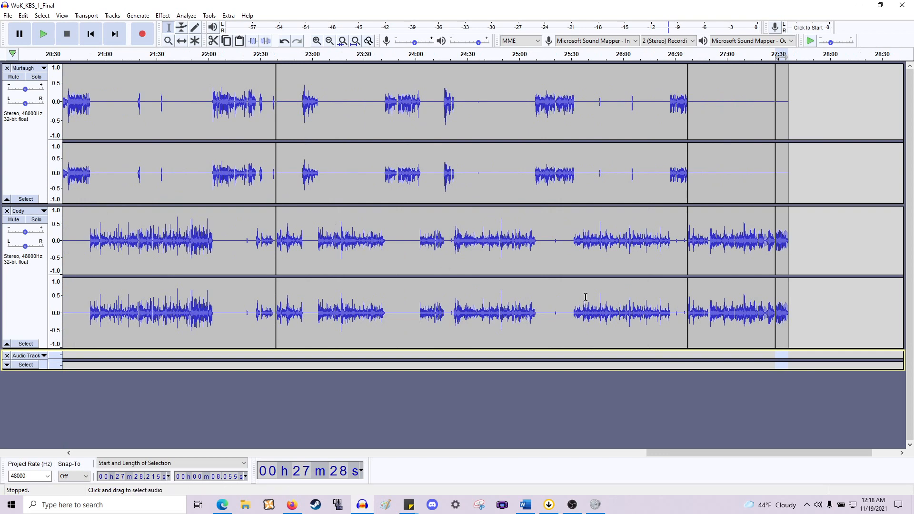
{"action": "left_click_drag", "start_coordinate": [672, 453], "coordinate": [101, 452]}
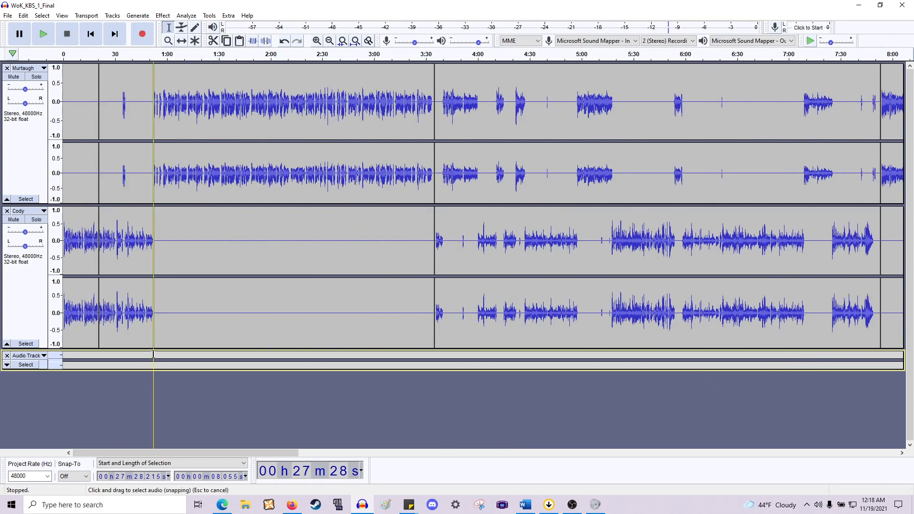
- Select the silent stretch of the Cody track from about 13:15 to 14:16, extending the selection onto the Murtaugh track
{"action": "left_click_drag", "start_coordinate": [154, 355], "coordinate": [434, 169]}
{"action": "scroll", "coordinate": [431, 175], "scroll_direction": "down", "scroll_amount": 4}
{"action": "scroll", "coordinate": [114, 221], "scroll_direction": "up", "scroll_amount": 3}
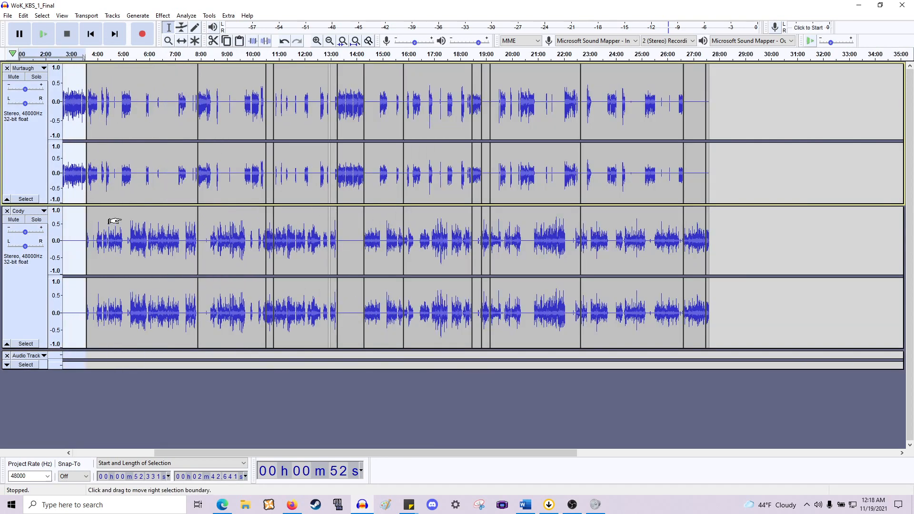
{"action": "left_click", "coordinate": [398, 356]}
{"action": "left_click_drag", "start_coordinate": [398, 315], "coordinate": [451, 312]}
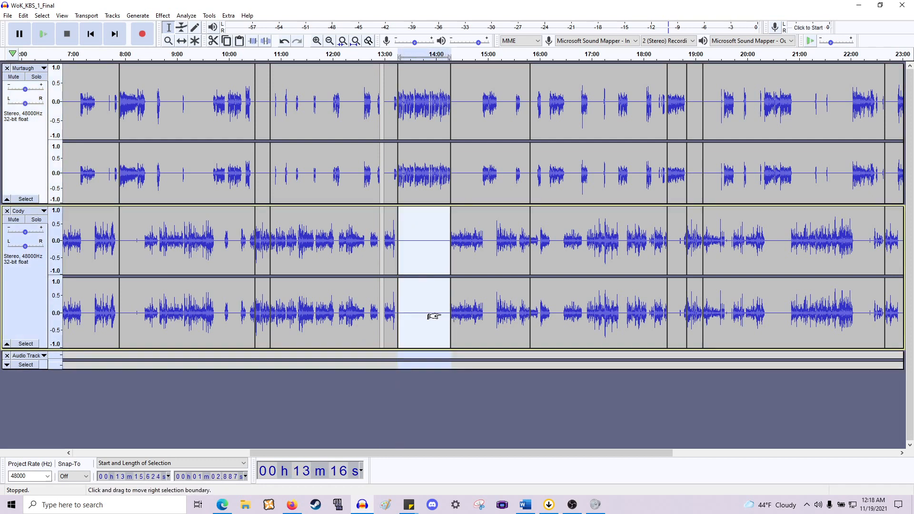
{"action": "scroll", "coordinate": [431, 316], "scroll_direction": "up", "scroll_amount": 3}
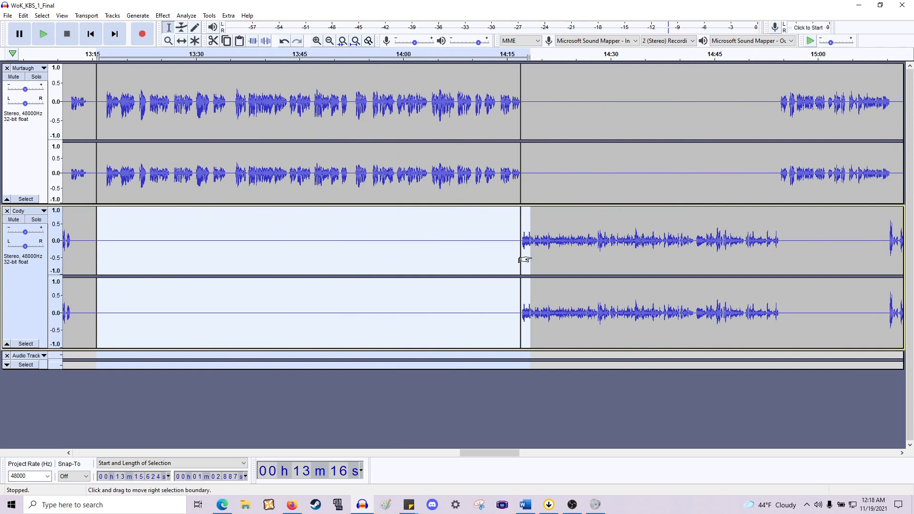
{"action": "left_click_drag", "start_coordinate": [524, 259], "coordinate": [511, 192]}
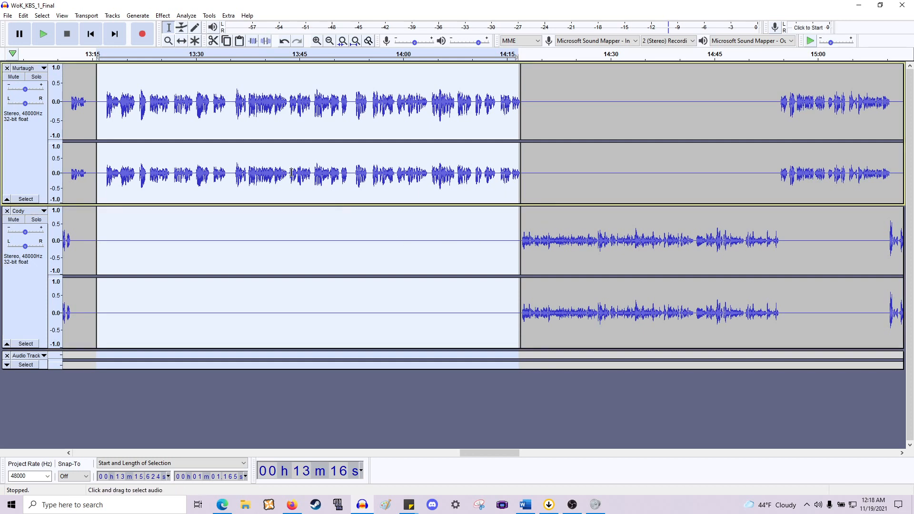
- Select the first 21 seconds or so at the start of the Cody track
{"action": "scroll", "coordinate": [297, 158], "scroll_direction": "down", "scroll_amount": 1, "text": "ctrl"}
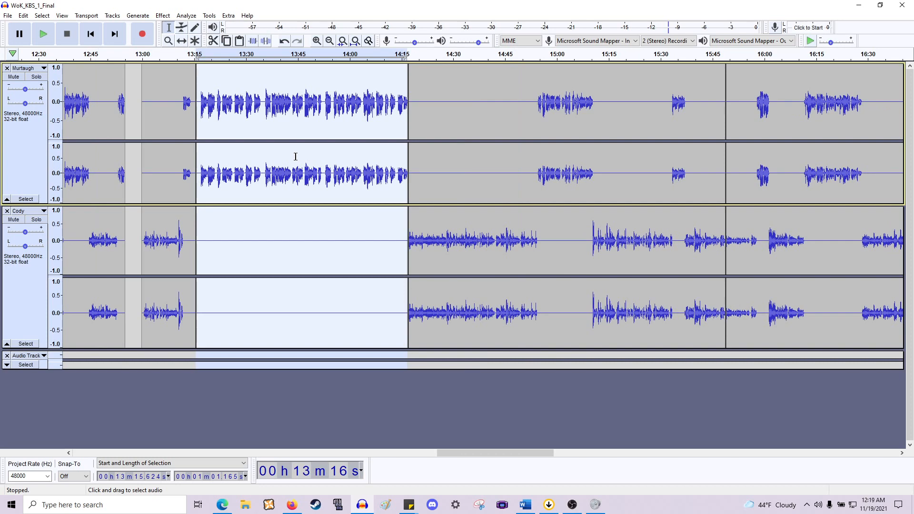
{"action": "scroll", "coordinate": [390, 211], "scroll_direction": "left", "scroll_amount": 10, "text": "shift"}
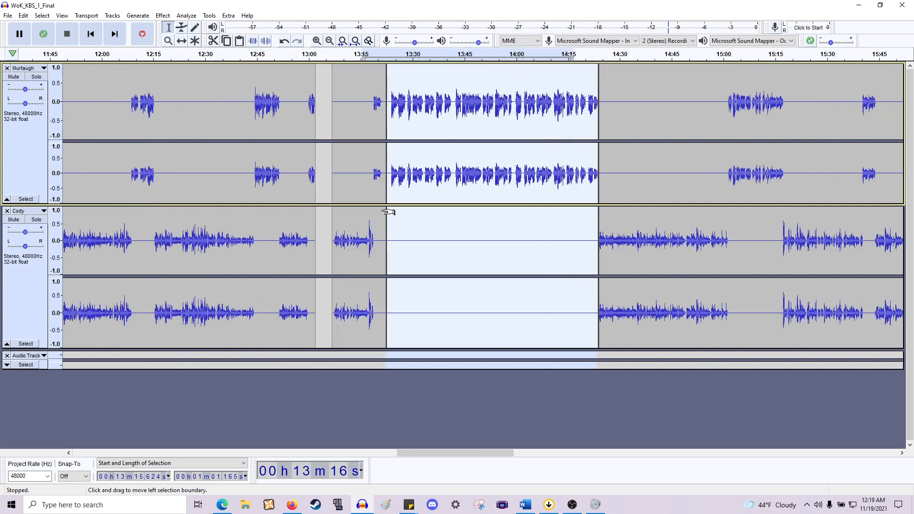
{"action": "scroll", "coordinate": [400, 202], "scroll_direction": "left", "scroll_amount": 10}
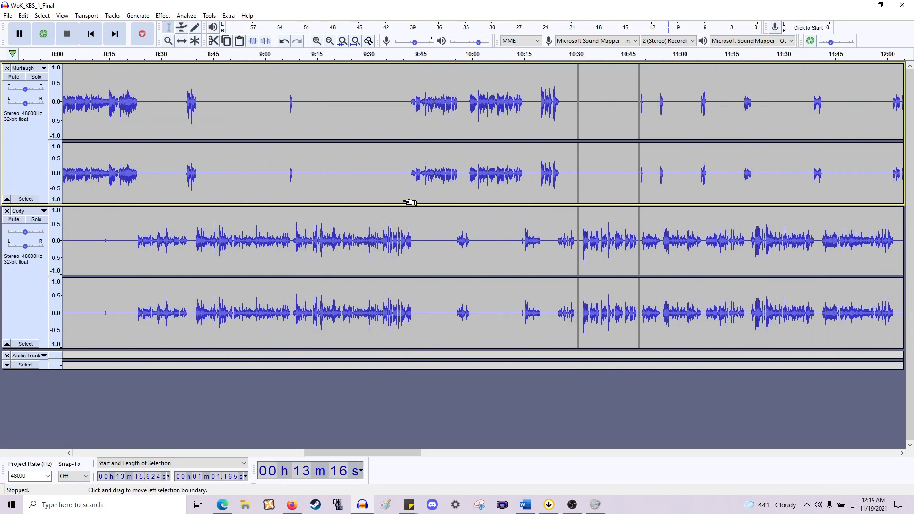
{"action": "scroll", "coordinate": [411, 200], "scroll_direction": "right", "scroll_amount": 15, "text": "shift"}
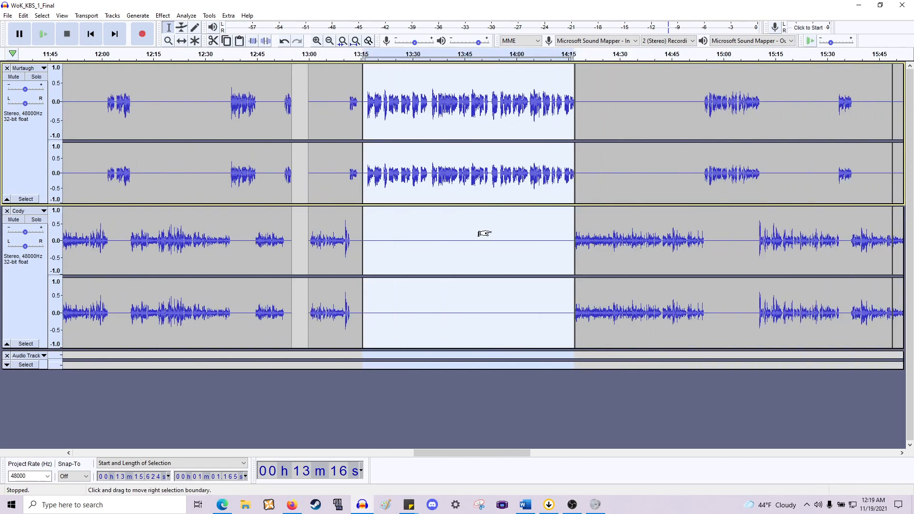
{"action": "scroll", "coordinate": [493, 295], "scroll_direction": "up", "scroll_amount": 1, "text": "ctrl"}
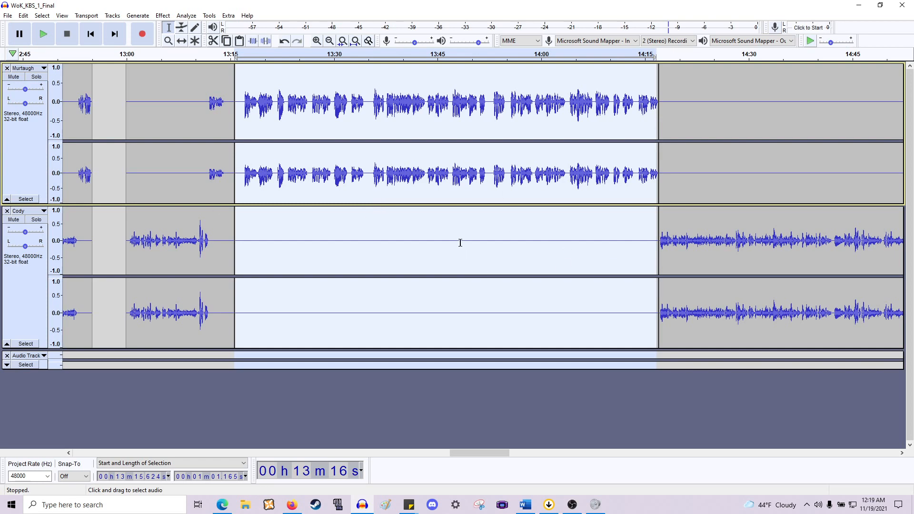
{"action": "scroll", "coordinate": [456, 235], "scroll_direction": "down", "scroll_amount": 4, "text": "ctrl"}
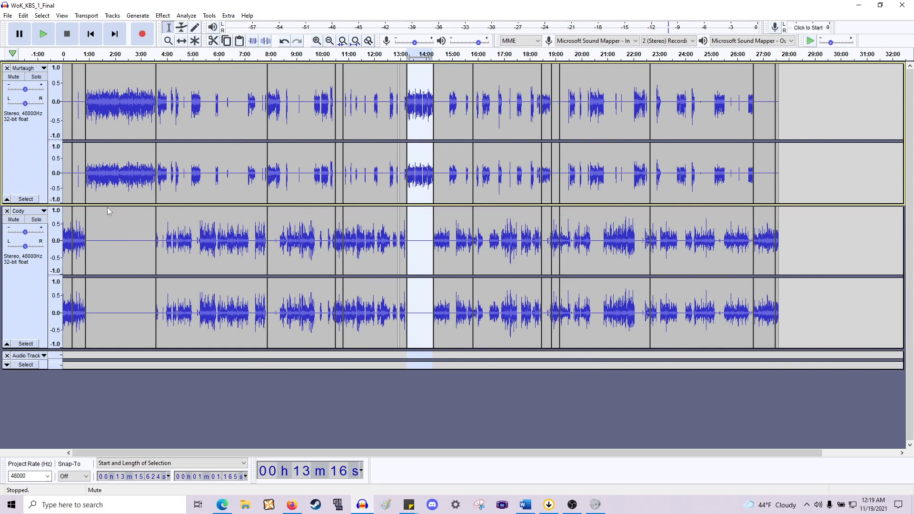
{"action": "left_click", "coordinate": [56, 248]}
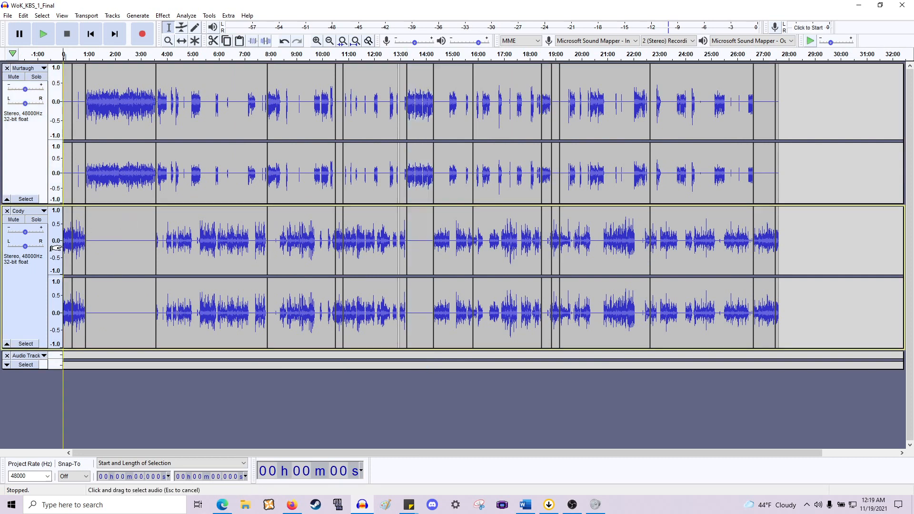
{"action": "left_click_drag", "start_coordinate": [56, 248], "coordinate": [71, 248]}
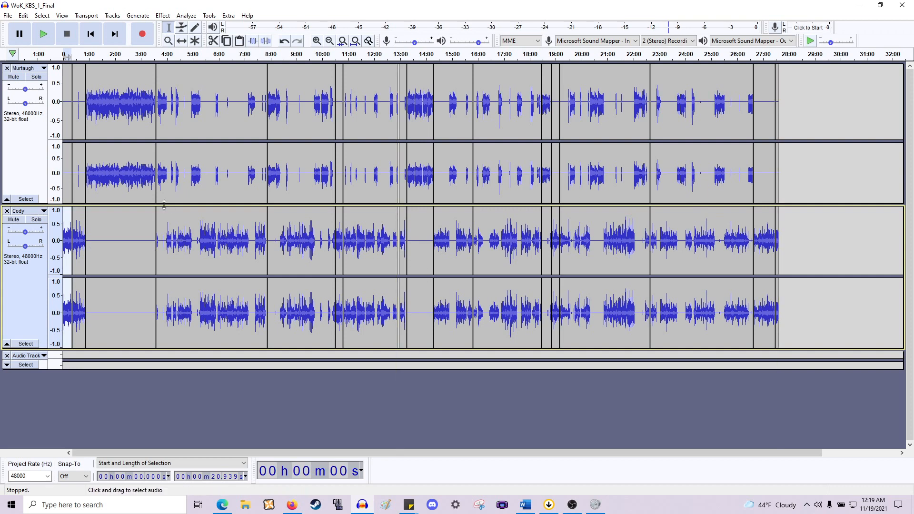
- Place the cursor at about 14:04 in the Murtaugh track and zoom in to inspect the Cody track around 4:00
{"action": "left_click", "coordinate": [112, 170]}
{"action": "left_click", "coordinate": [428, 167]}
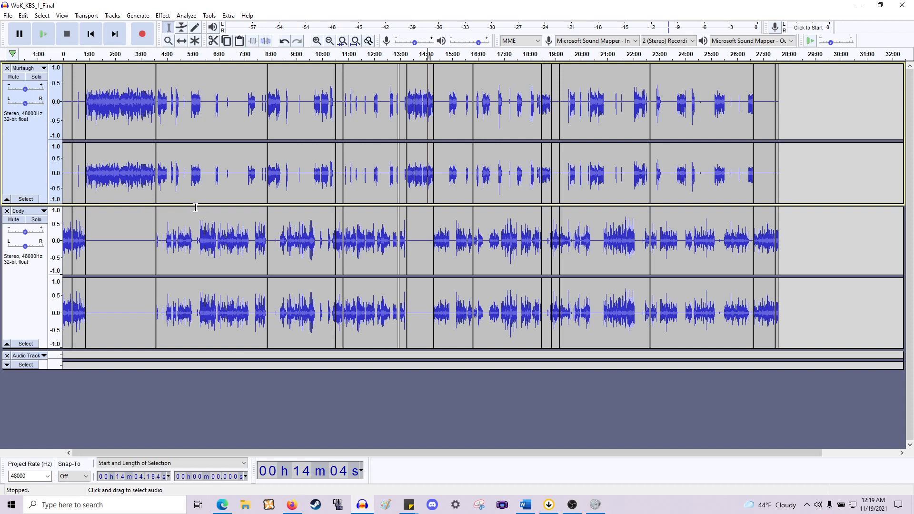
{"action": "scroll", "coordinate": [184, 226], "scroll_direction": "up", "scroll_amount": 2}
{"action": "scroll", "coordinate": [183, 226], "scroll_direction": "up", "scroll_amount": 6}
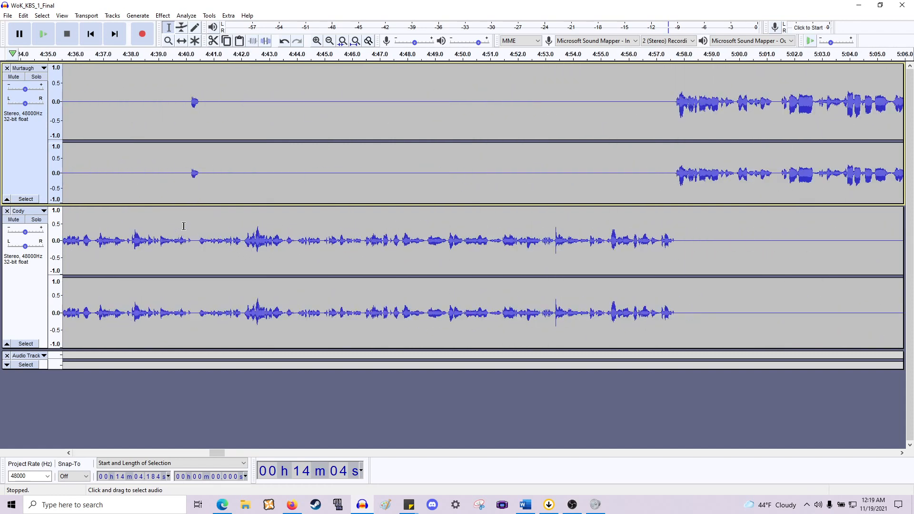
{"action": "scroll", "coordinate": [253, 219], "scroll_direction": "down", "scroll_amount": 4}
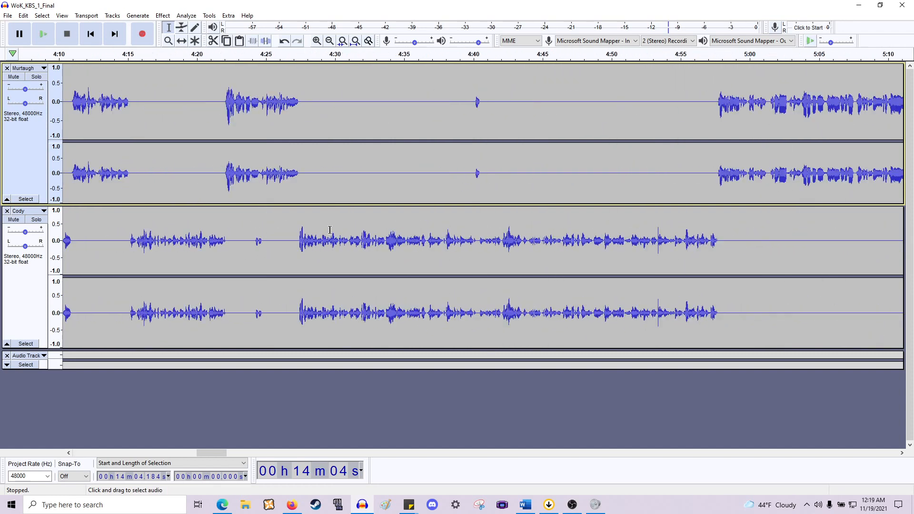
{"action": "scroll", "coordinate": [324, 226], "scroll_direction": "left", "scroll_amount": 2}
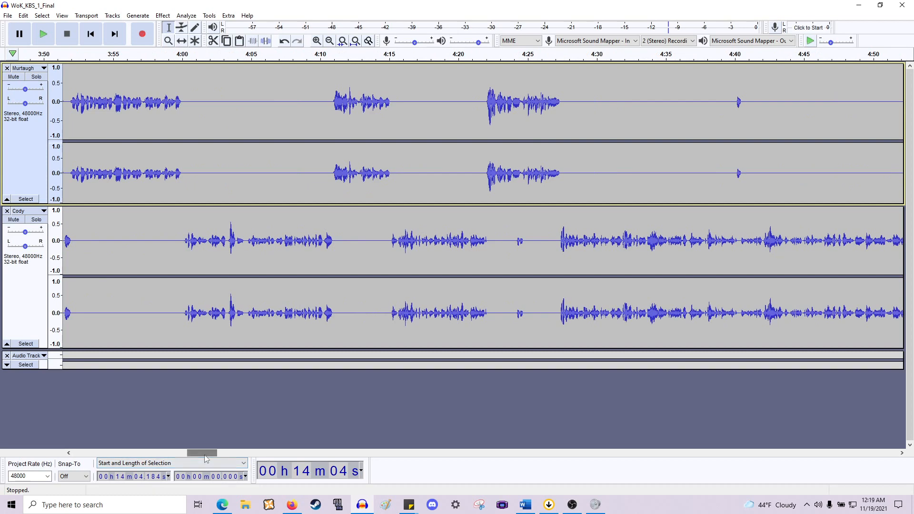
- Switch to the NoS Theme V1 (Leigha) project and remove all four ES_Nerves tracks
{"action": "left_click_drag", "start_coordinate": [22, 423], "coordinate": [58, 430]}
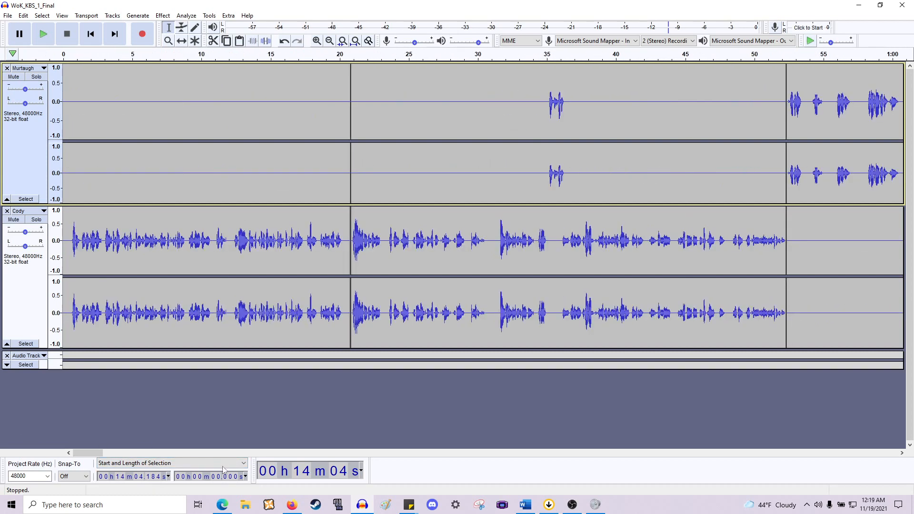
{"action": "left_click", "coordinate": [245, 507]}
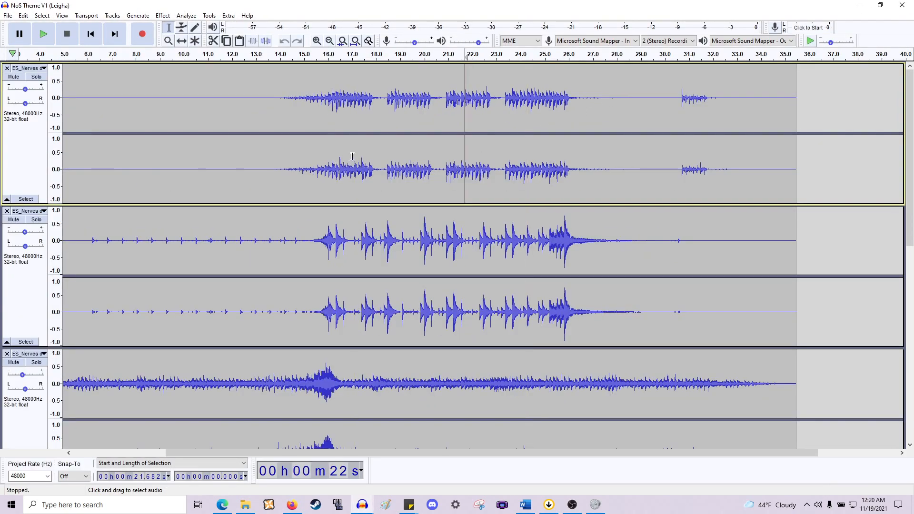
{"action": "scroll", "coordinate": [353, 156], "scroll_direction": "down", "scroll_amount": 5}
{"action": "key", "text": "ctrl+3"}
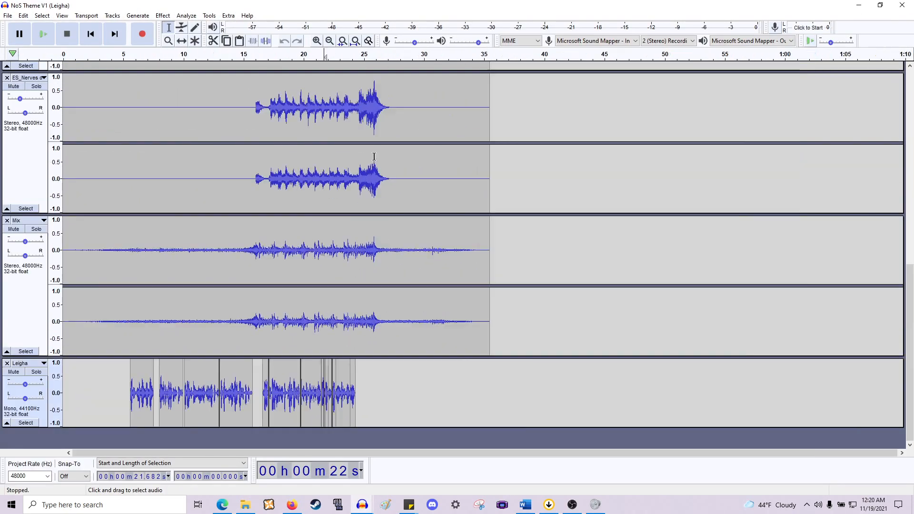
{"action": "scroll", "coordinate": [324, 181], "scroll_direction": "up", "scroll_amount": 10}
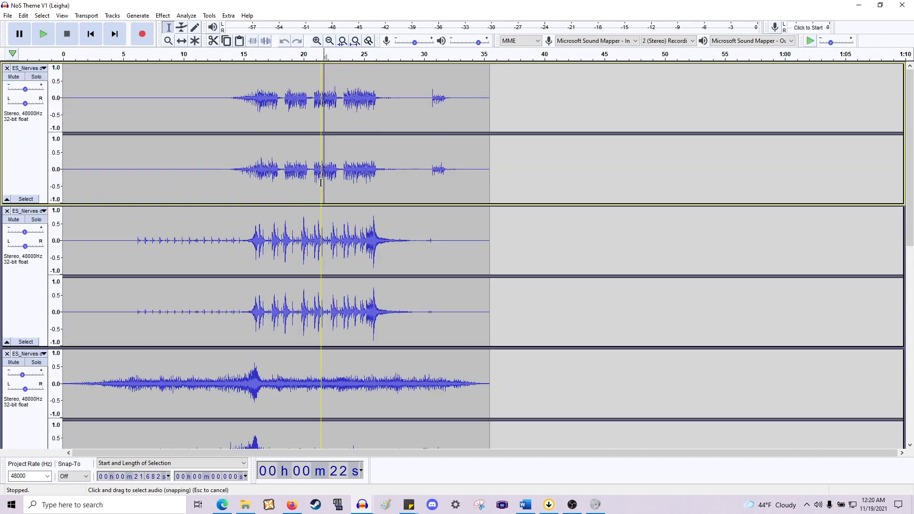
{"action": "scroll", "coordinate": [321, 182], "scroll_direction": "down", "scroll_amount": 8}
{"action": "scroll", "coordinate": [322, 181], "scroll_direction": "up", "scroll_amount": 3}
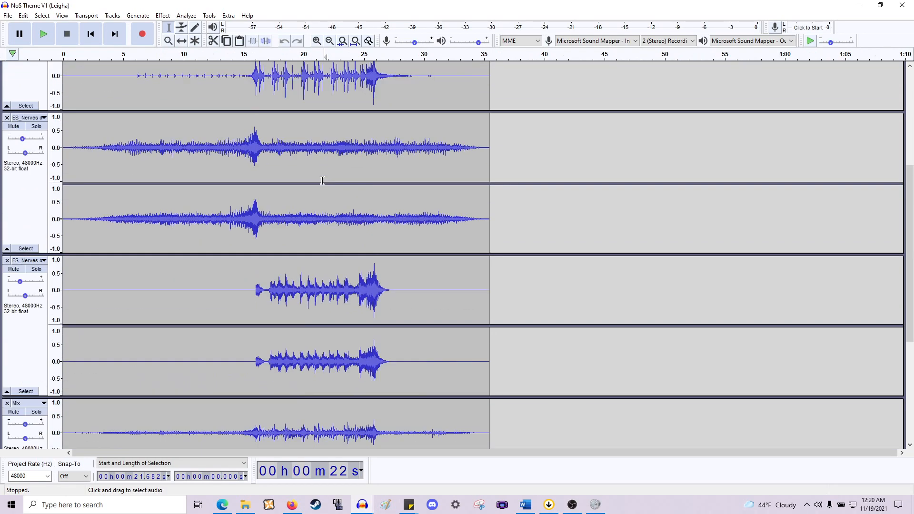
{"action": "scroll", "coordinate": [323, 180], "scroll_direction": "up", "scroll_amount": 5}
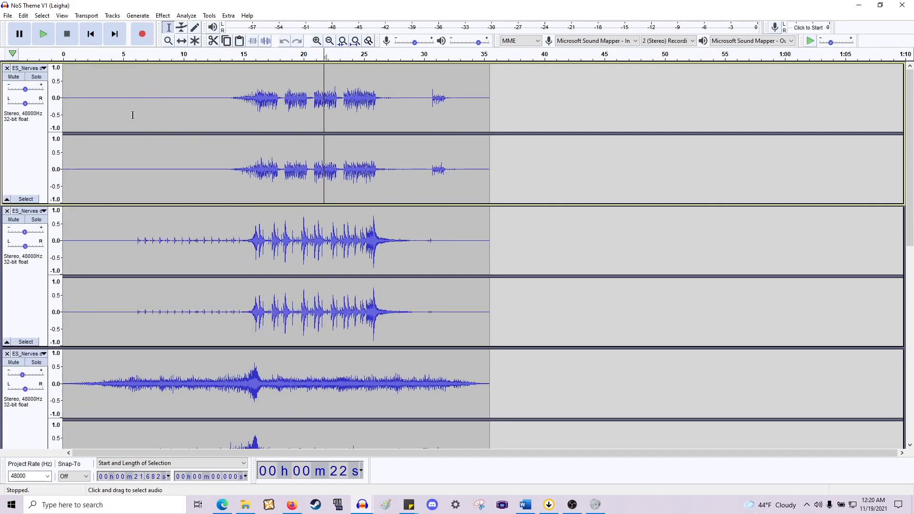
{"action": "left_click", "coordinate": [155, 147]}
{"action": "scroll", "coordinate": [151, 166], "scroll_direction": "down", "scroll_amount": 7}
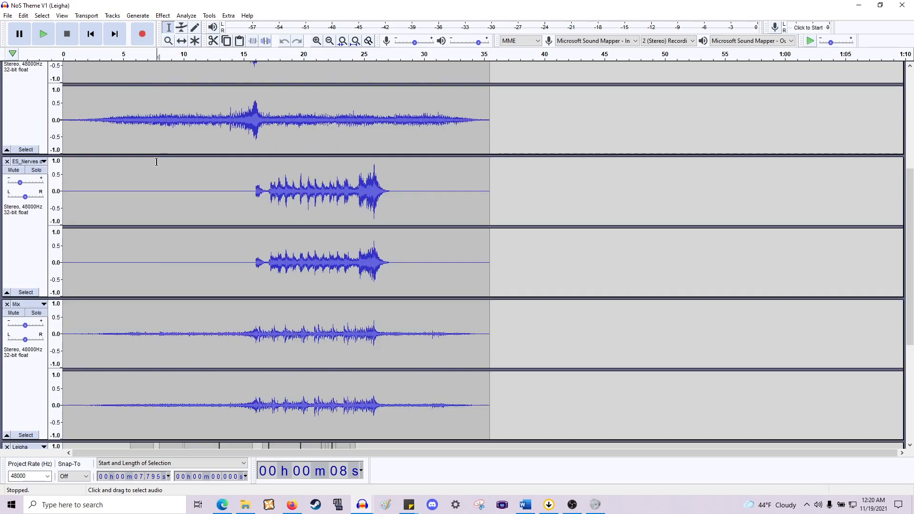
{"action": "scroll", "coordinate": [156, 162], "scroll_direction": "up", "scroll_amount": 7}
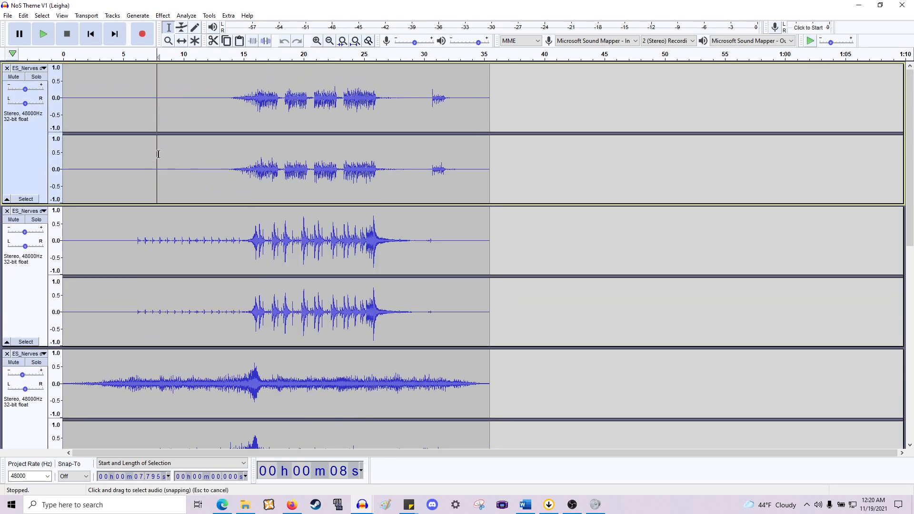
{"action": "left_click", "coordinate": [7, 68]}
{"action": "left_click", "coordinate": [7, 69]}
{"action": "left_click", "coordinate": [7, 69]}
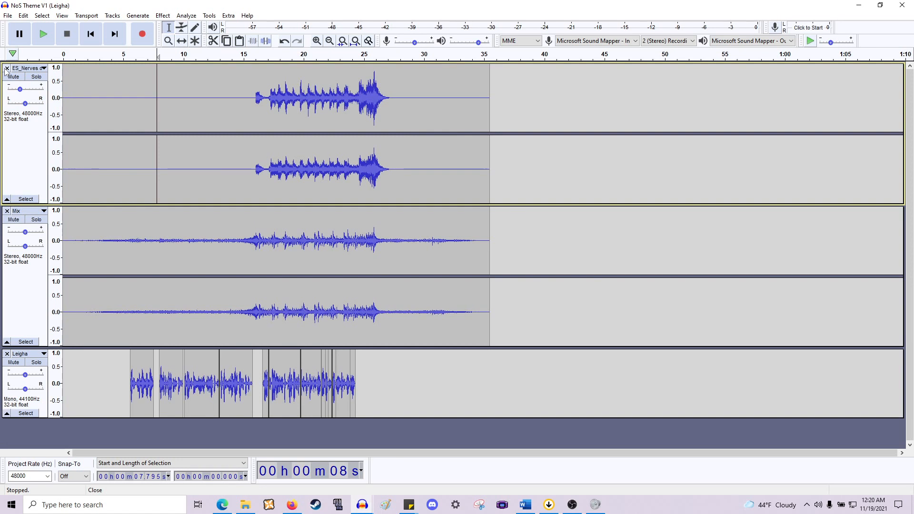
{"action": "left_click", "coordinate": [7, 68]}
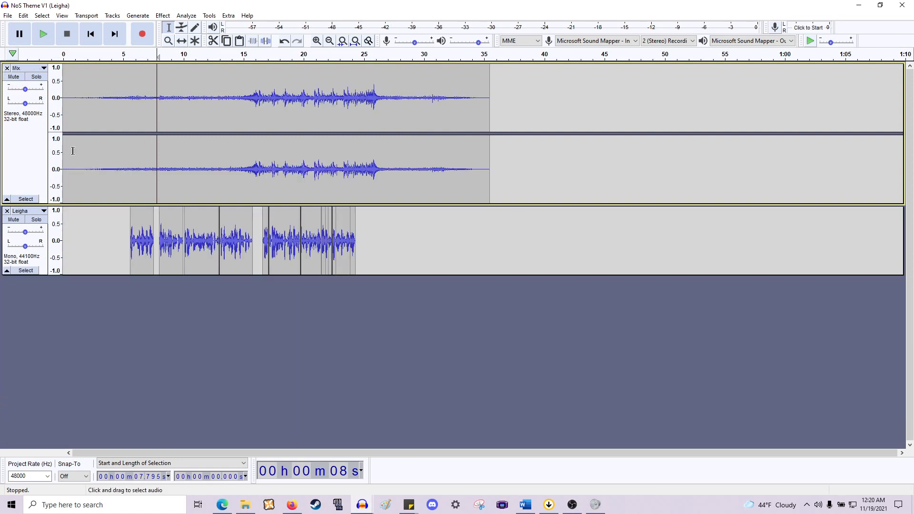
- Select the Mix track from its start to about 35 seconds and zoom in on it
{"action": "left_click_drag", "start_coordinate": [64, 157], "coordinate": [487, 162]}
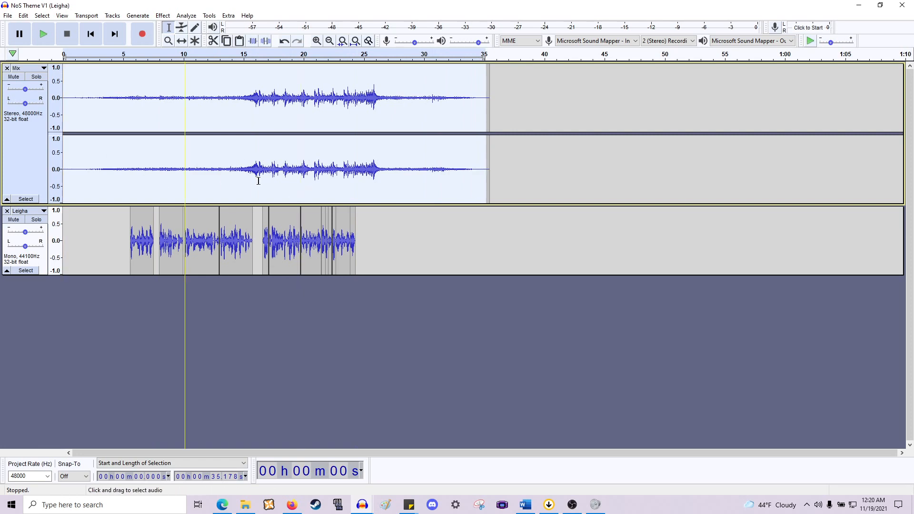
{"action": "scroll", "coordinate": [224, 178], "scroll_direction": "up", "scroll_amount": 1, "text": "ctrl"}
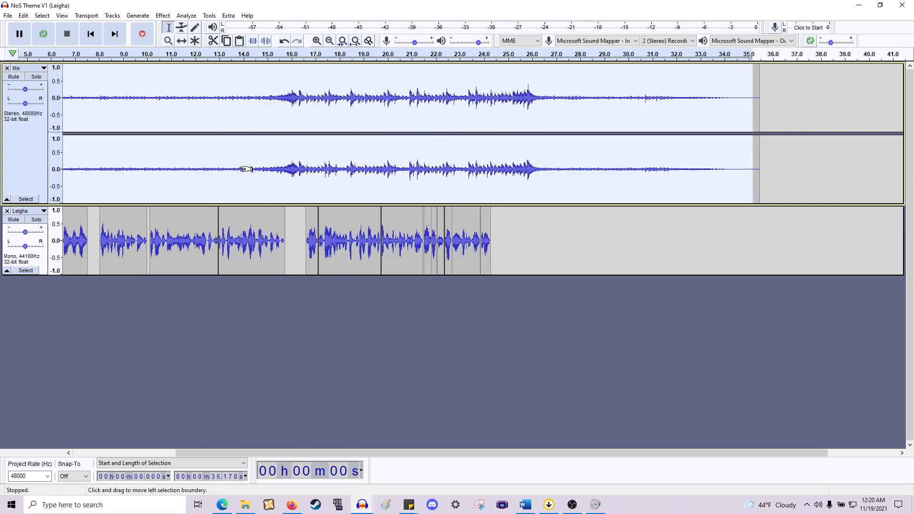
{"action": "scroll", "coordinate": [246, 169], "scroll_direction": "left", "scroll_amount": 4}
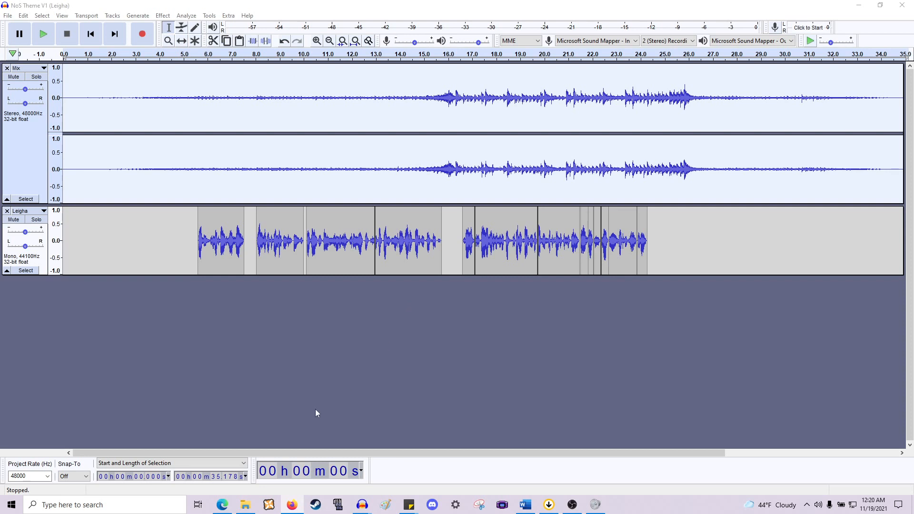
- Restore the NoS Theme V1 window to a smaller size and bring the WoK_KBS_1_Final project to the front
{"action": "mouse_move", "coordinate": [243, 509]}
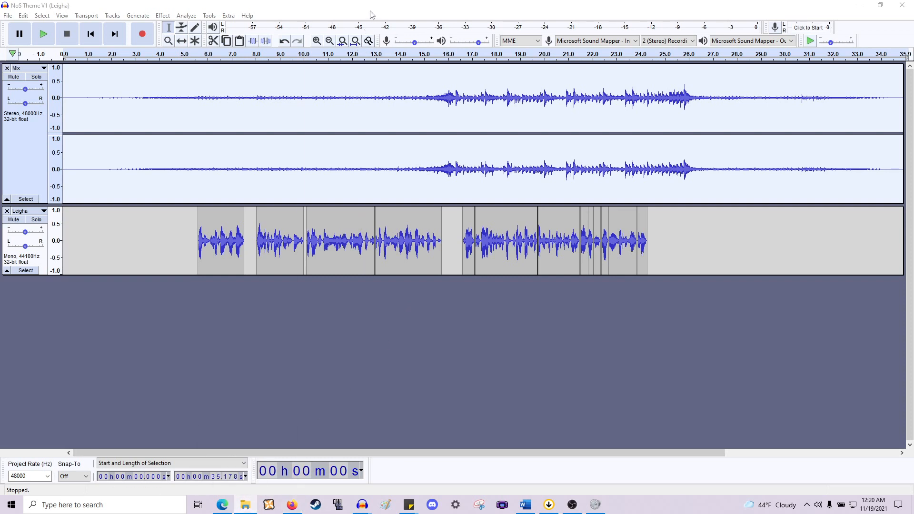
{"action": "mouse_move", "coordinate": [372, 13]}
{"action": "left_mouse_down"}
{"action": "mouse_move", "coordinate": [373, 41]}
{"action": "mouse_move", "coordinate": [372, 26]}
{"action": "left_mouse_up"}
{"action": "left_click_drag", "start_coordinate": [370, 18], "coordinate": [367, 130]}
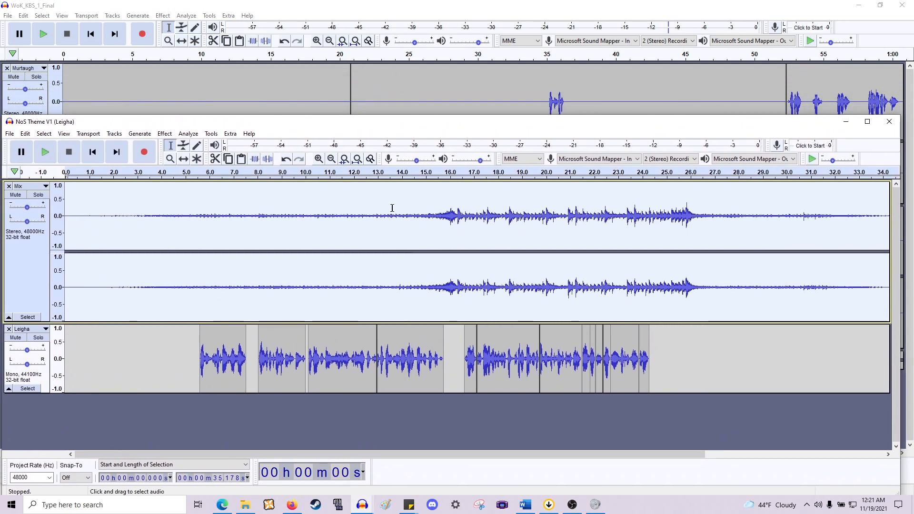
{"action": "left_click", "coordinate": [477, 110]}
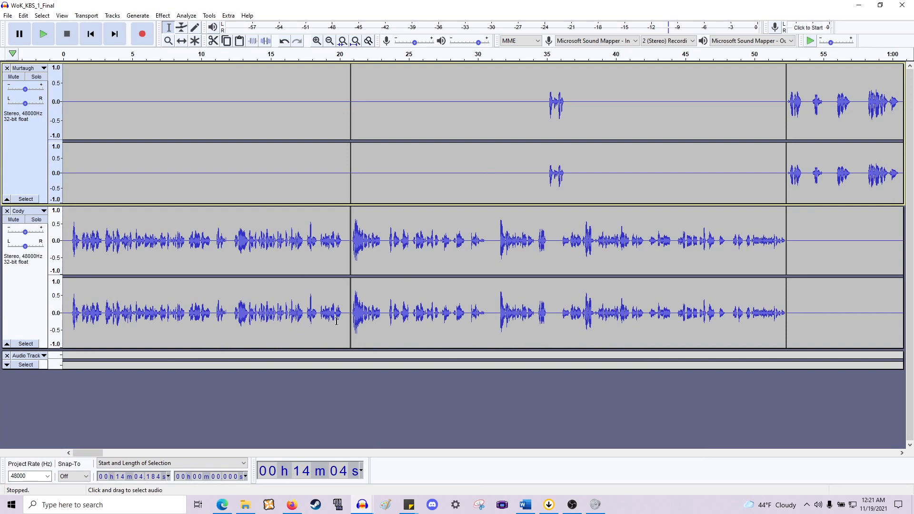
- Select the opening of the Cody track from about 0.4 to 20.4 seconds
{"action": "scroll", "coordinate": [331, 318], "scroll_direction": "up", "scroll_amount": 1}
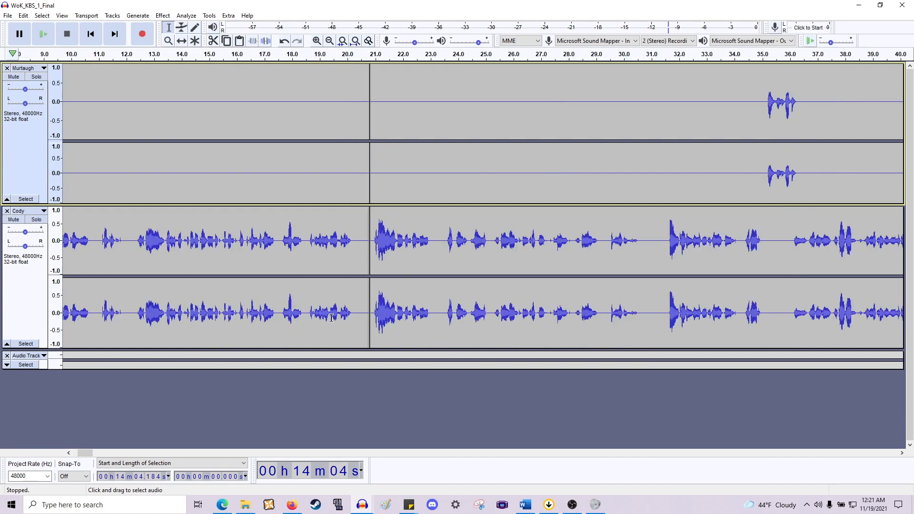
{"action": "scroll", "coordinate": [344, 308], "scroll_direction": "left", "scroll_amount": 4}
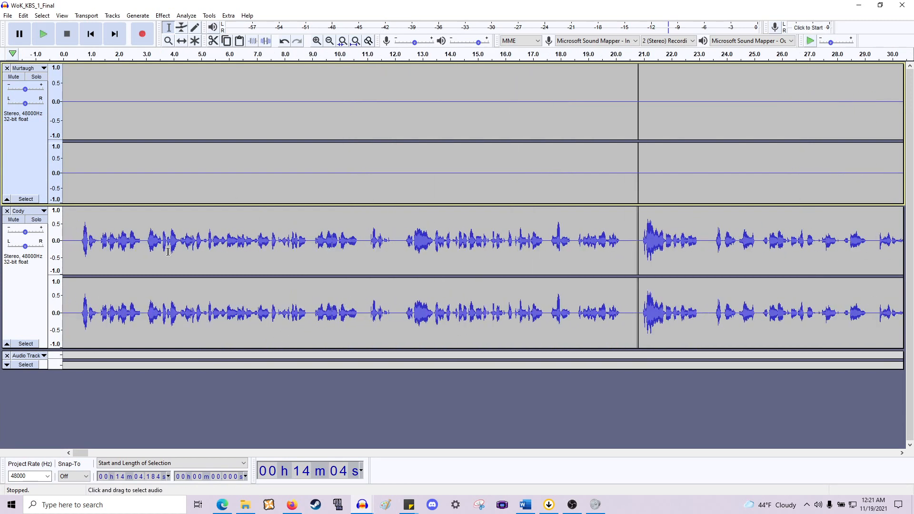
{"action": "left_click_drag", "start_coordinate": [74, 248], "coordinate": [627, 258]}
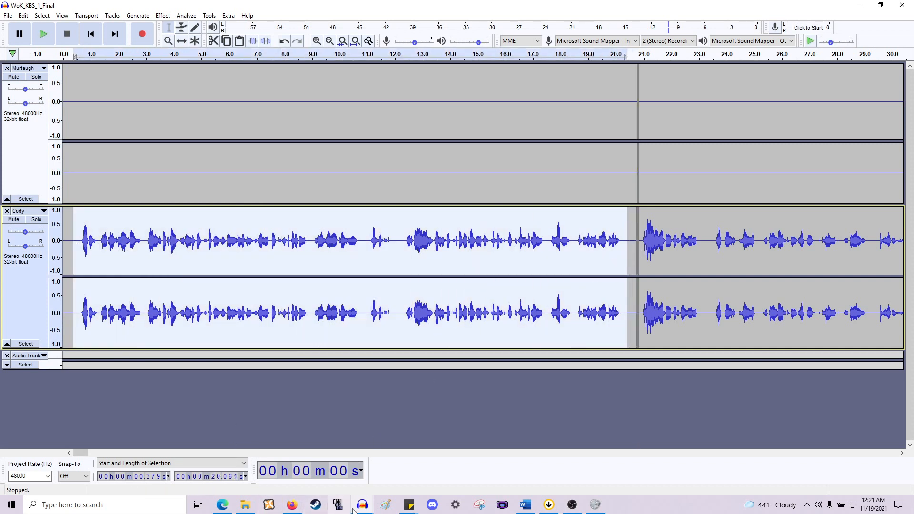
- Switch back to the NoS Theme V1 (Leigha) project window and maximize it
{"action": "mouse_move", "coordinate": [355, 509]}
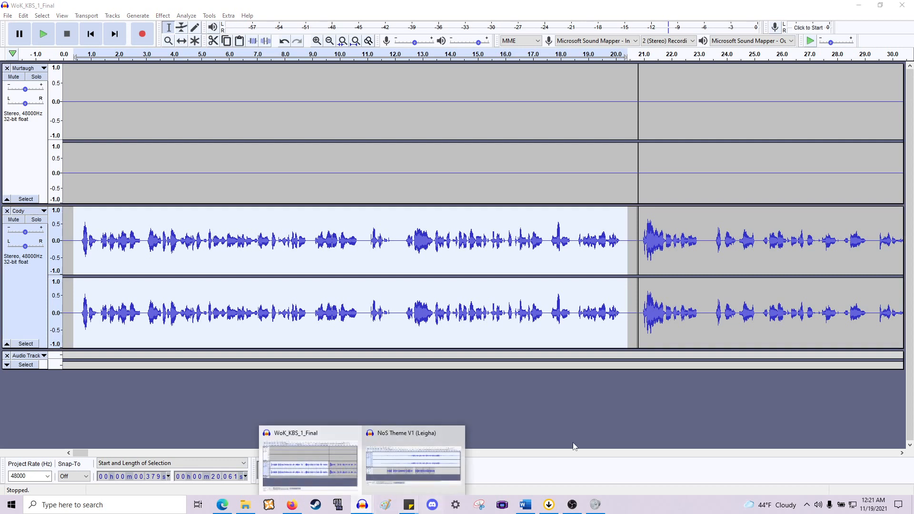
{"action": "left_click", "coordinate": [589, 421]}
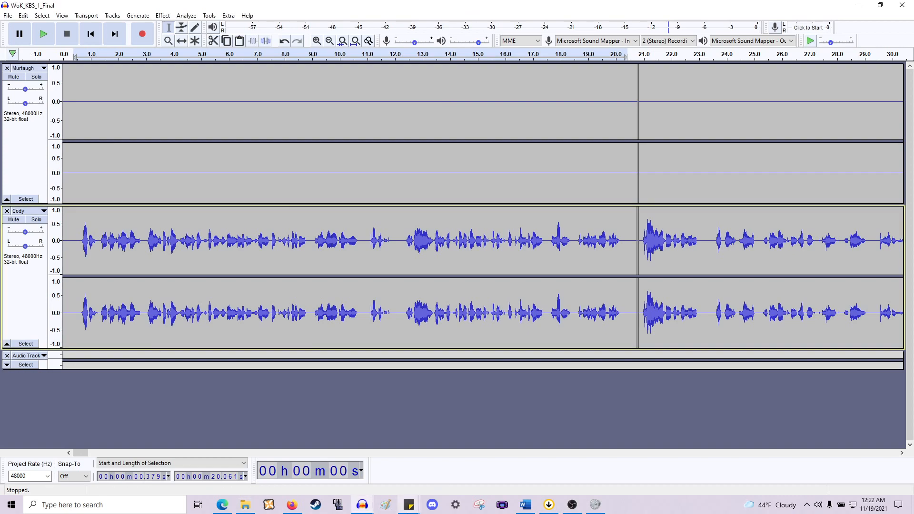
{"action": "mouse_move", "coordinate": [354, 498]}
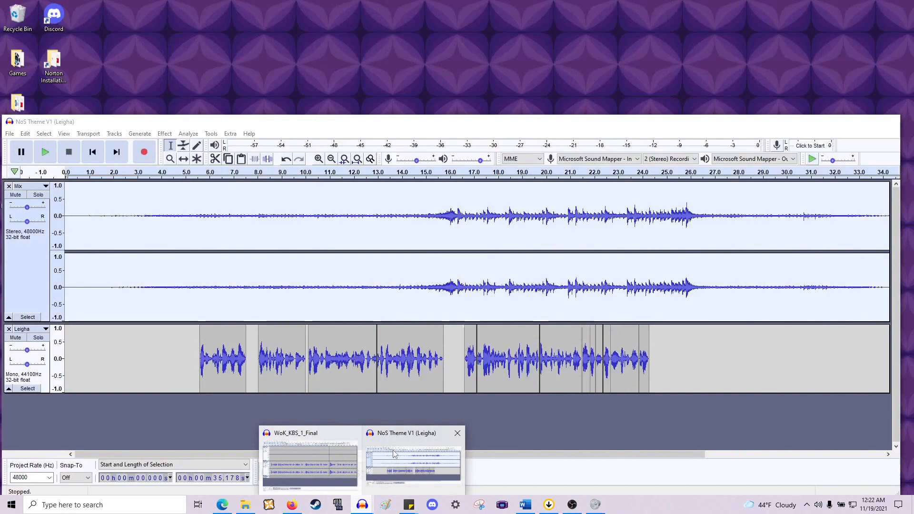
{"action": "left_click", "coordinate": [390, 486]}
{"action": "left_click", "coordinate": [321, 416]}
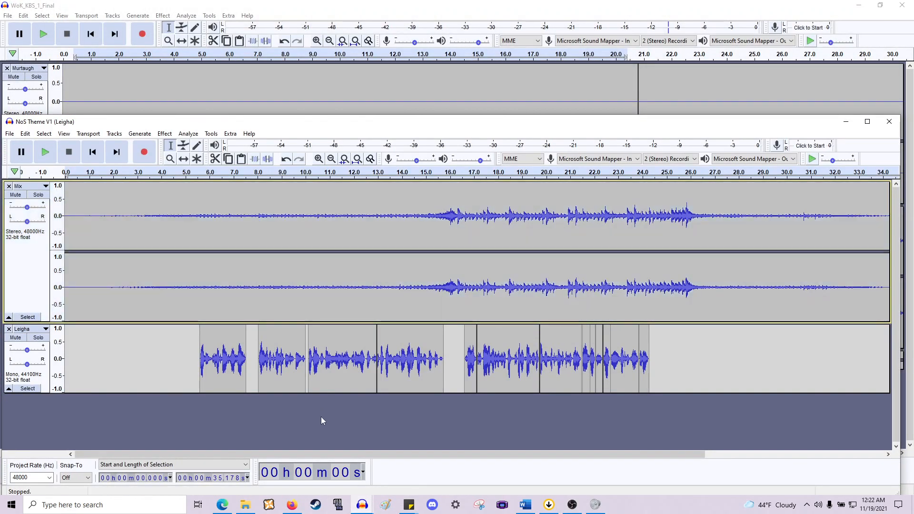
{"action": "left_click", "coordinate": [867, 122]}
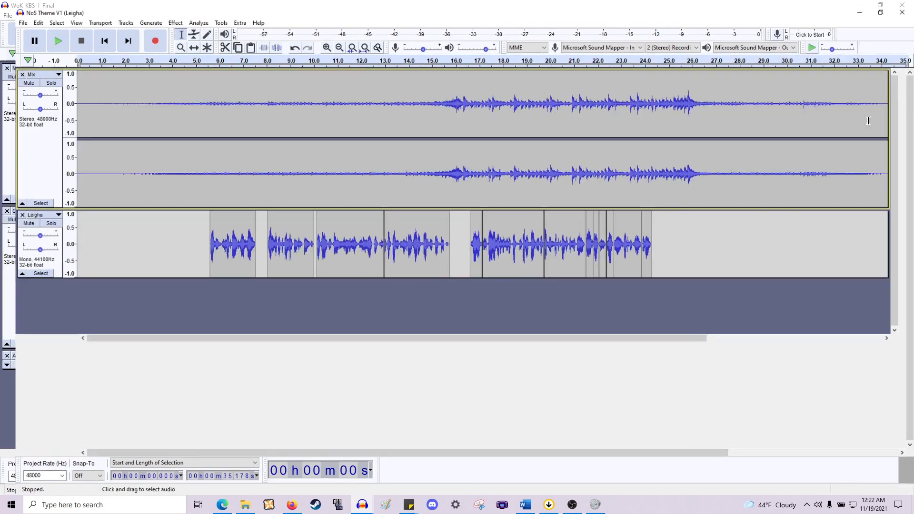
- Paste the copied Cody audio as a new track and shift the clip to start at about 5.2 seconds
{"action": "key", "text": "ctrl+v"}
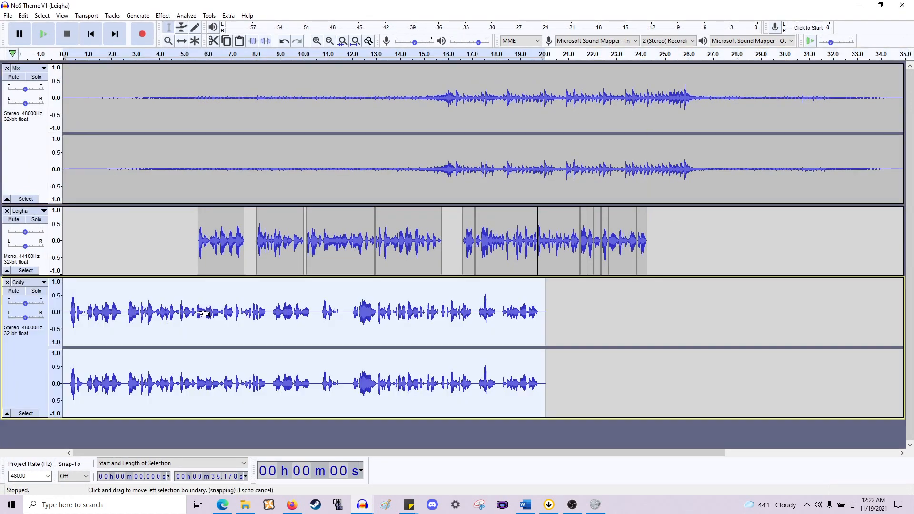
{"action": "left_click", "coordinate": [180, 41]}
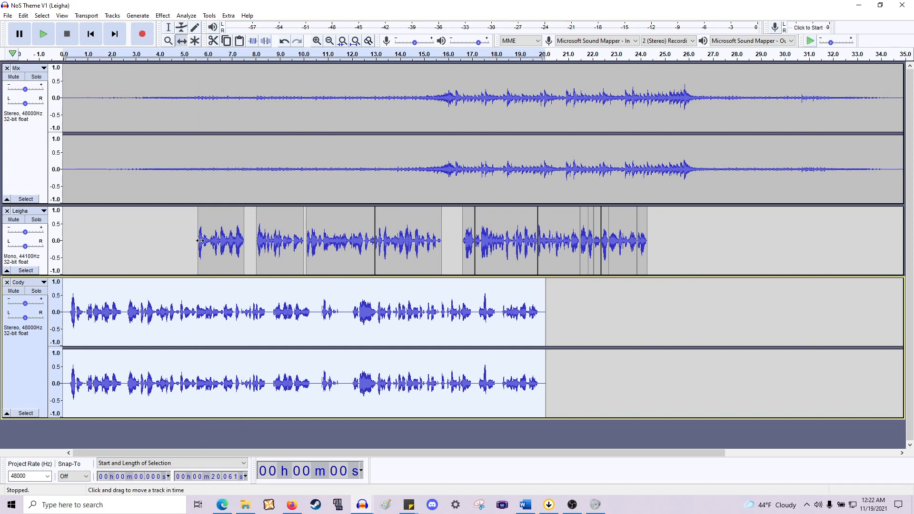
{"action": "left_click_drag", "start_coordinate": [172, 317], "coordinate": [296, 318]}
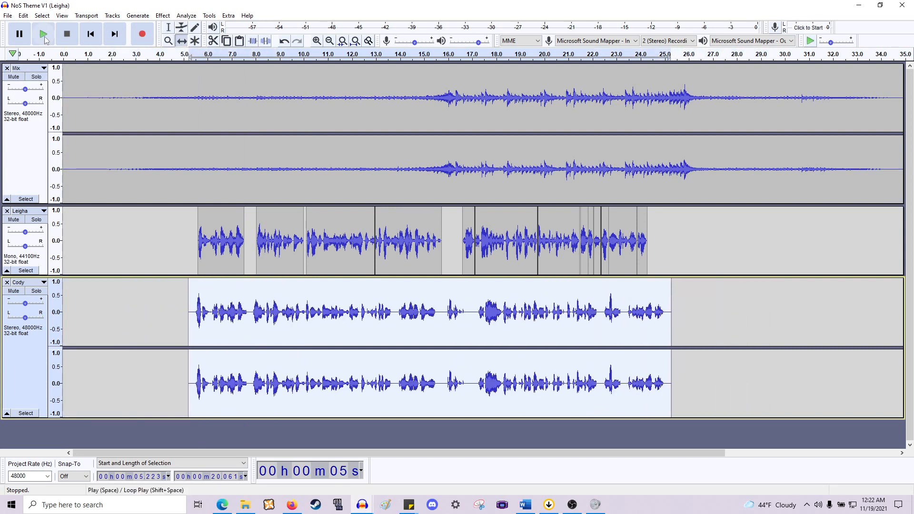
- Delete a tiny sliver of the pasted Cody clip at about 6.1 seconds
{"action": "left_click", "coordinate": [168, 27]}
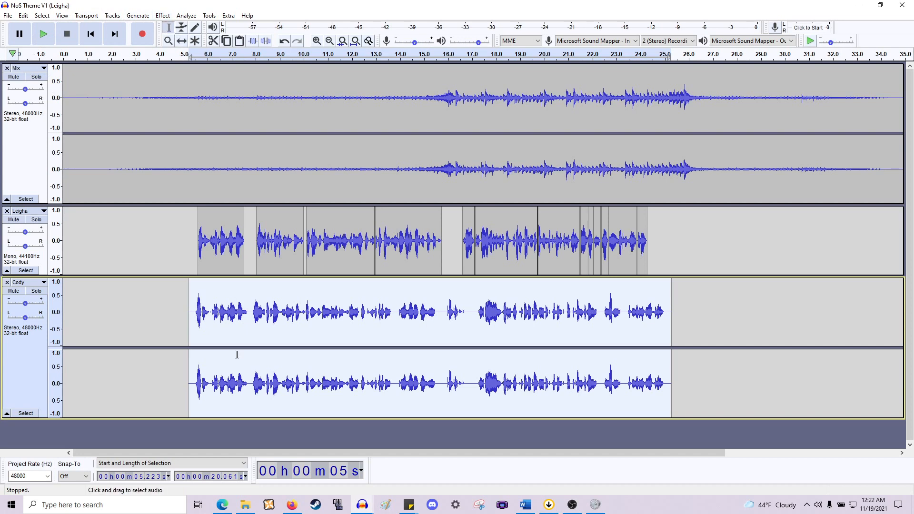
{"action": "left_click", "coordinate": [240, 351]}
{"action": "scroll", "coordinate": [236, 303], "scroll_direction": "up", "scroll_amount": 2, "text": "ctrl"}
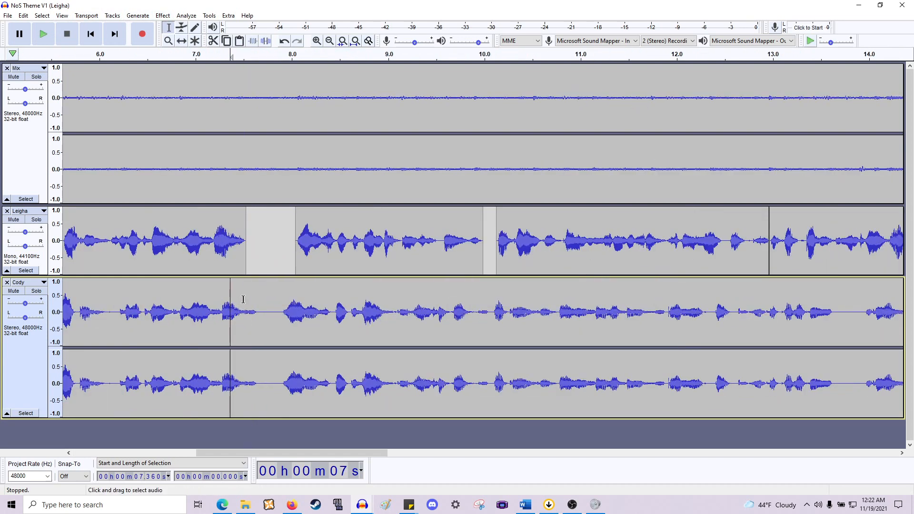
{"action": "scroll", "coordinate": [250, 303], "scroll_direction": "left", "scroll_amount": 5}
{"action": "left_click_drag", "start_coordinate": [353, 316], "coordinate": [347, 317]}
{"action": "key", "text": "Delete"}
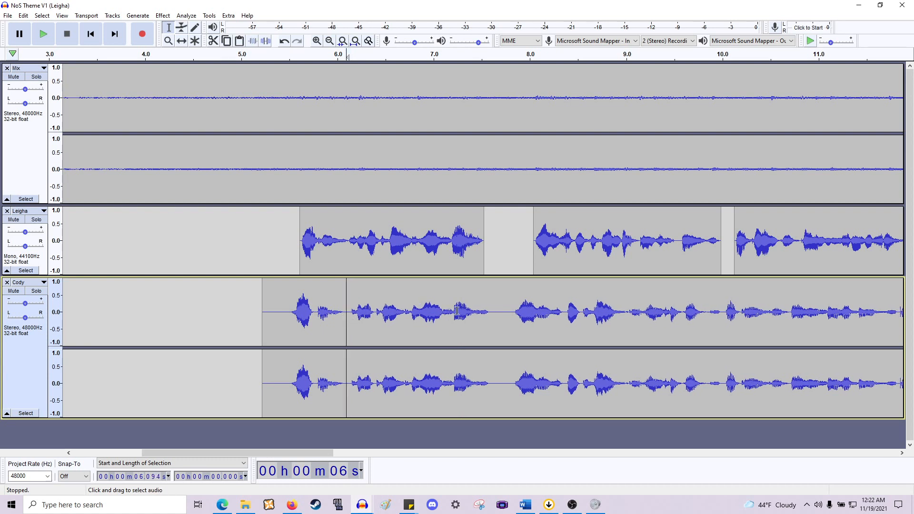
{"action": "left_click_drag", "start_coordinate": [489, 333], "coordinate": [290, 341]}
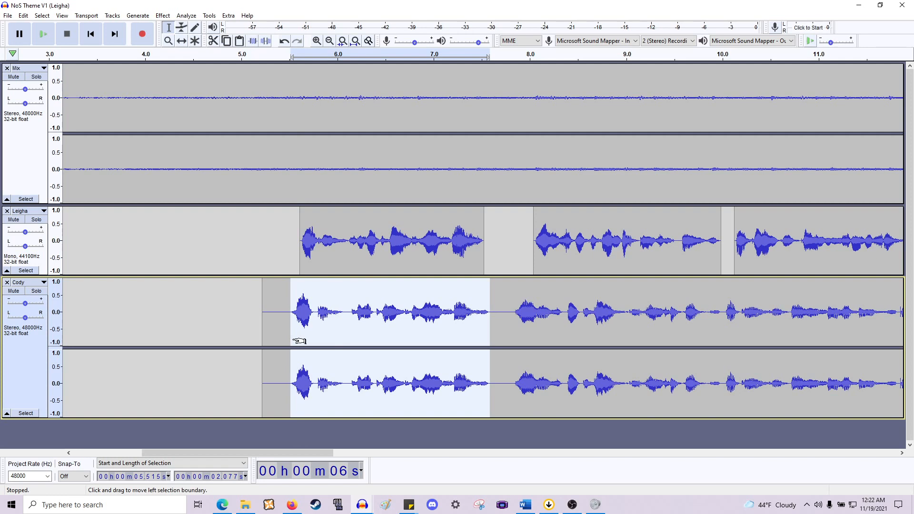
{"action": "scroll", "coordinate": [300, 341], "scroll_direction": "right", "scroll_amount": 6}
{"action": "scroll", "coordinate": [443, 315], "scroll_direction": "left", "scroll_amount": 1}
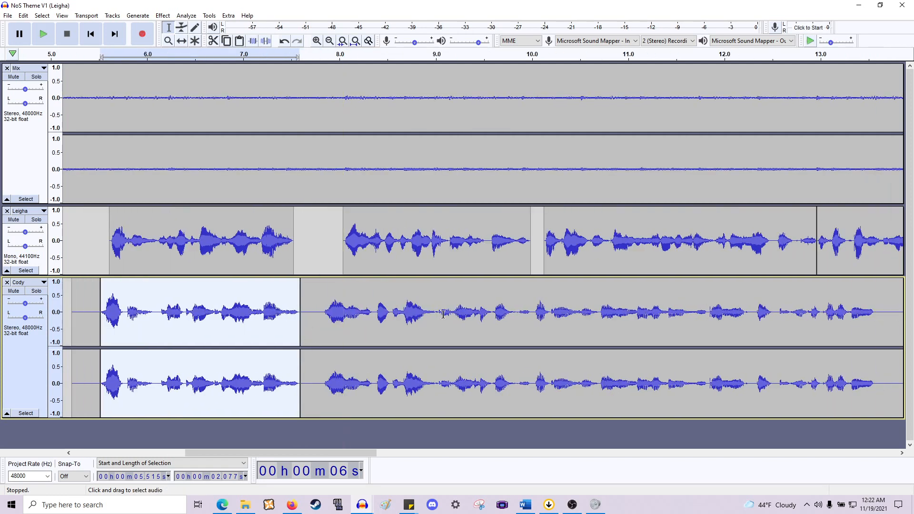
{"action": "left_click", "coordinate": [325, 310]}
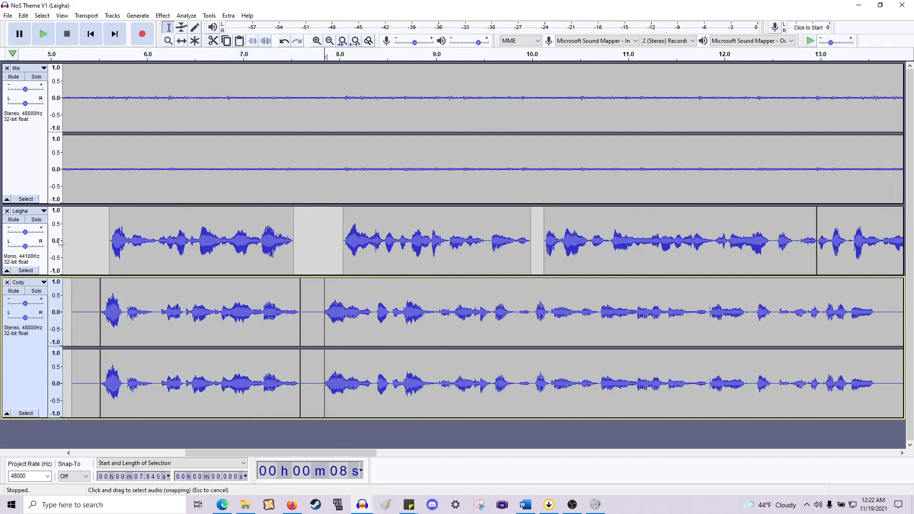
- Mute the Leigha track and play the Cody track from about 7.8 seconds
{"action": "left_click", "coordinate": [13, 220]}
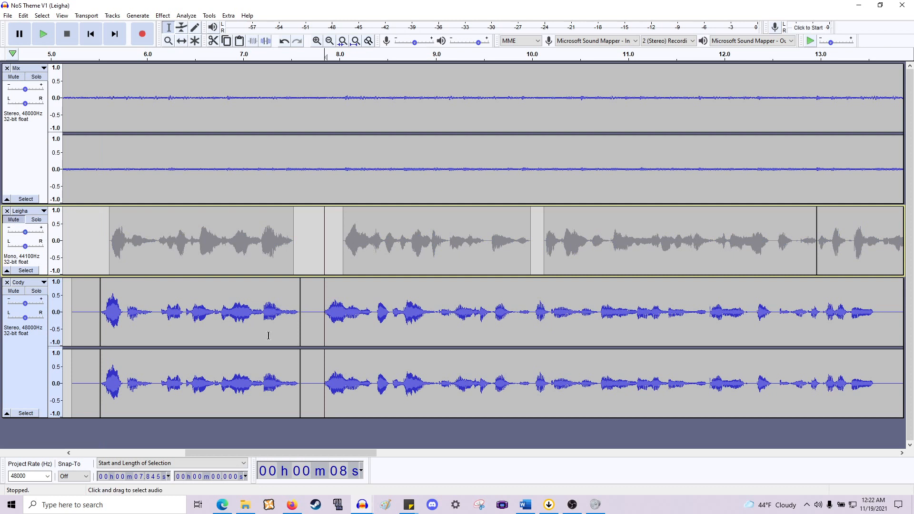
{"action": "left_click", "coordinate": [317, 329]}
{"action": "key", "text": "space"}
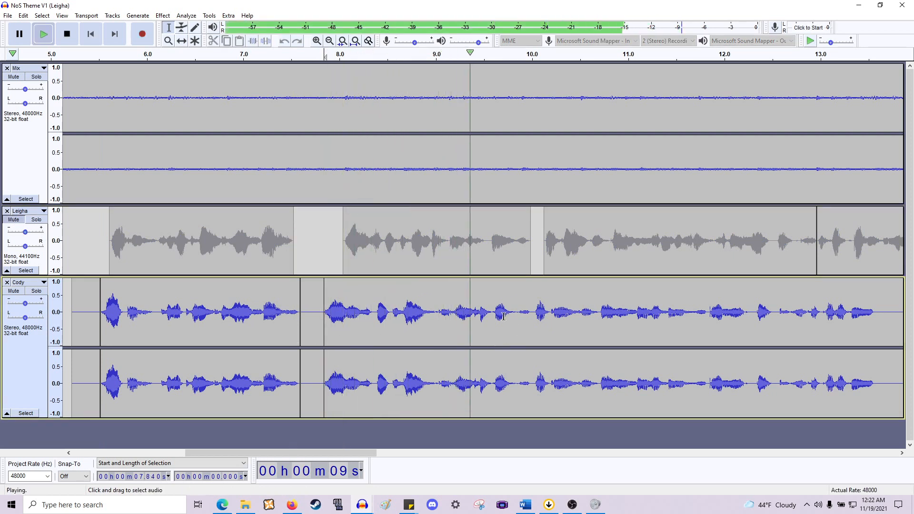
- Solo the Cody track and play it briefly from about 7.8 seconds
{"action": "key", "text": "space"}
{"action": "left_click", "coordinate": [36, 291]}
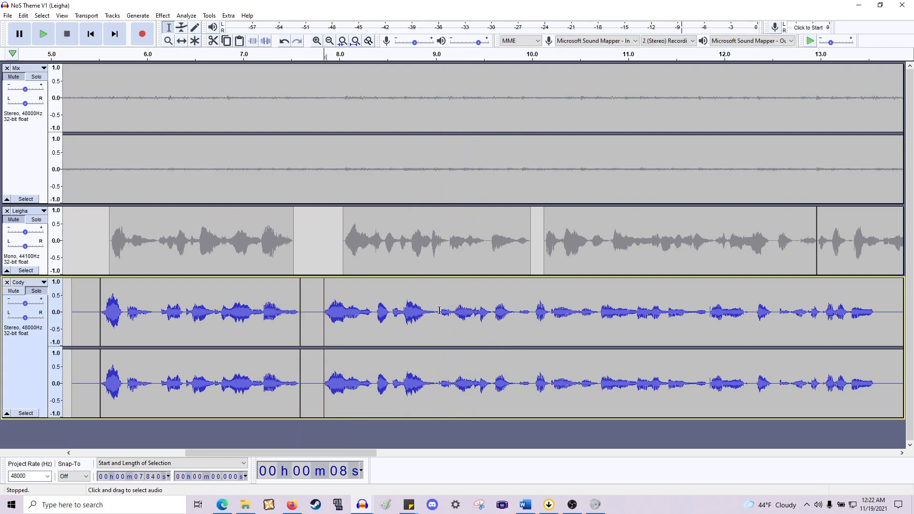
{"action": "key", "text": "space"}
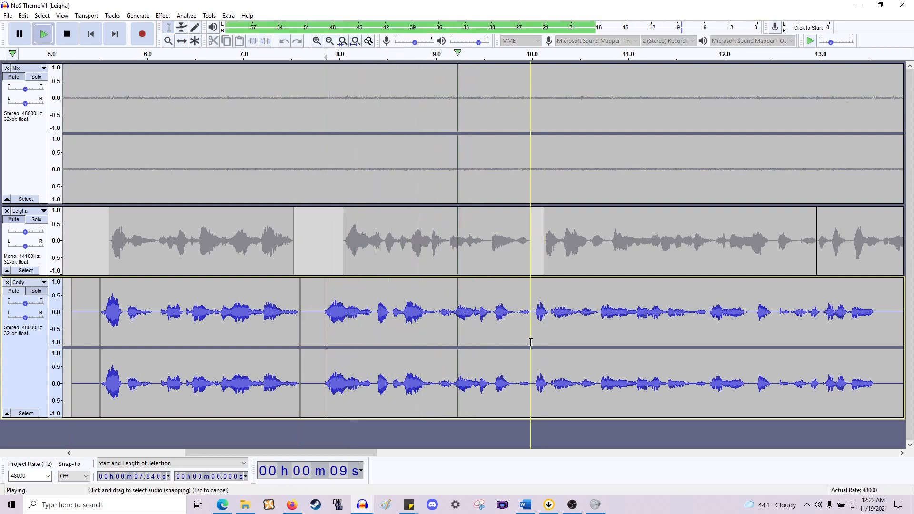
{"action": "key", "text": "space"}
- Split the Cody clip at about 10.0 seconds and shift the following part about 0.1 seconds later
{"action": "left_click", "coordinate": [533, 315]}
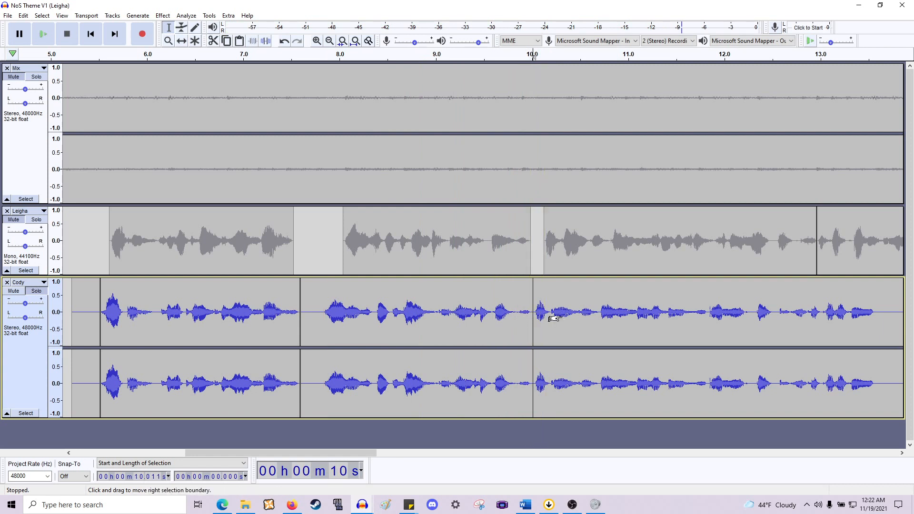
{"action": "left_click", "coordinate": [324, 314]}
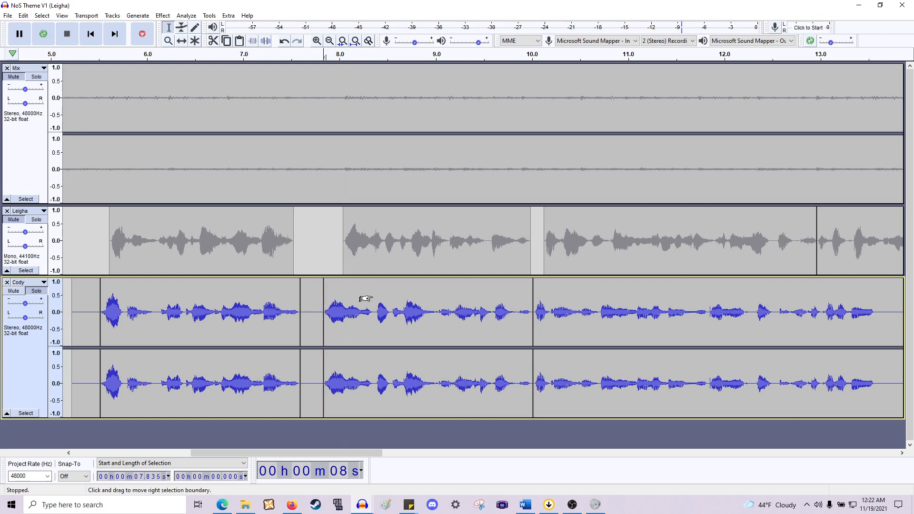
{"action": "scroll", "coordinate": [366, 267], "scroll_direction": "right", "scroll_amount": 3}
{"action": "left_click", "coordinate": [181, 42]}
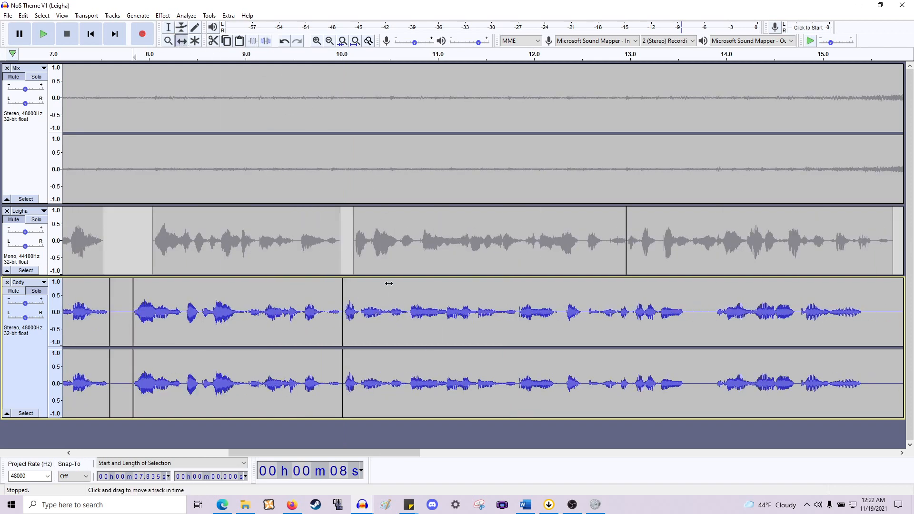
{"action": "left_click_drag", "start_coordinate": [398, 297], "coordinate": [409, 297]}
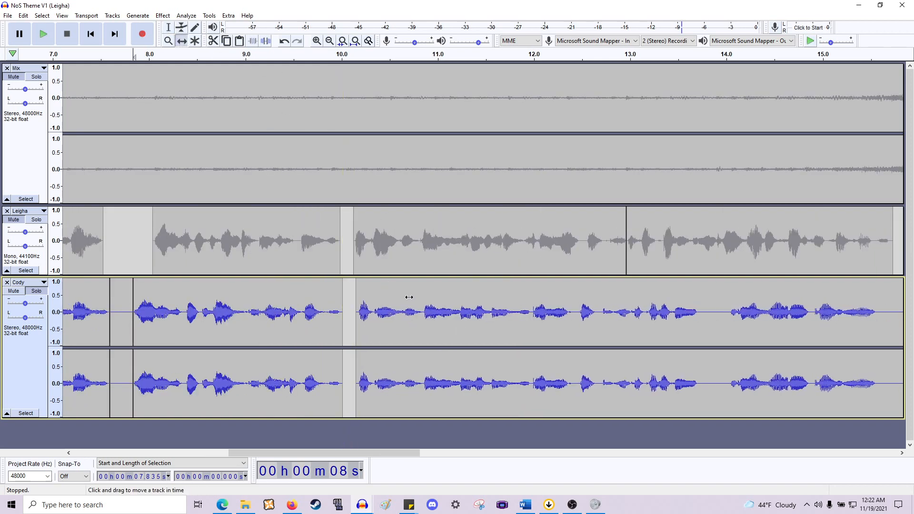
{"action": "left_click", "coordinate": [168, 27]}
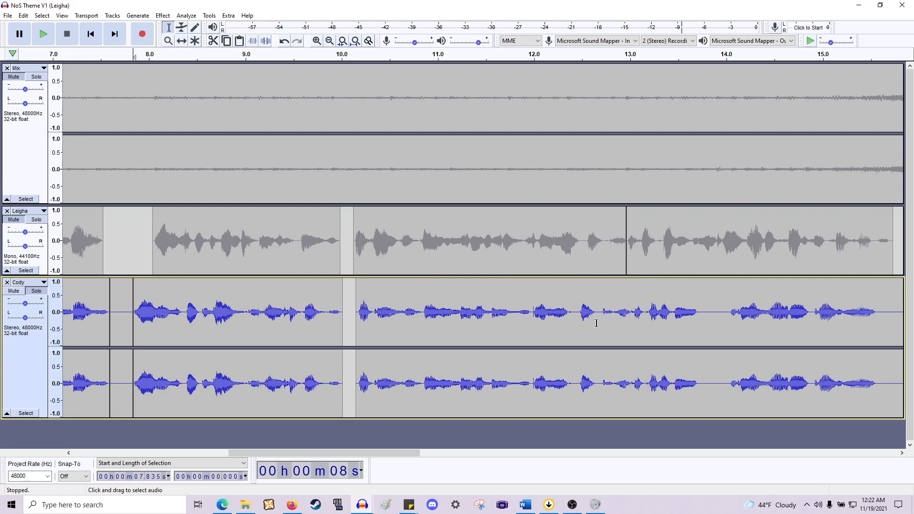
- Play the Cody track from about 12.6 seconds and mark the section near 13.8 seconds
{"action": "scroll", "coordinate": [619, 295], "scroll_direction": "right", "scroll_amount": 1}
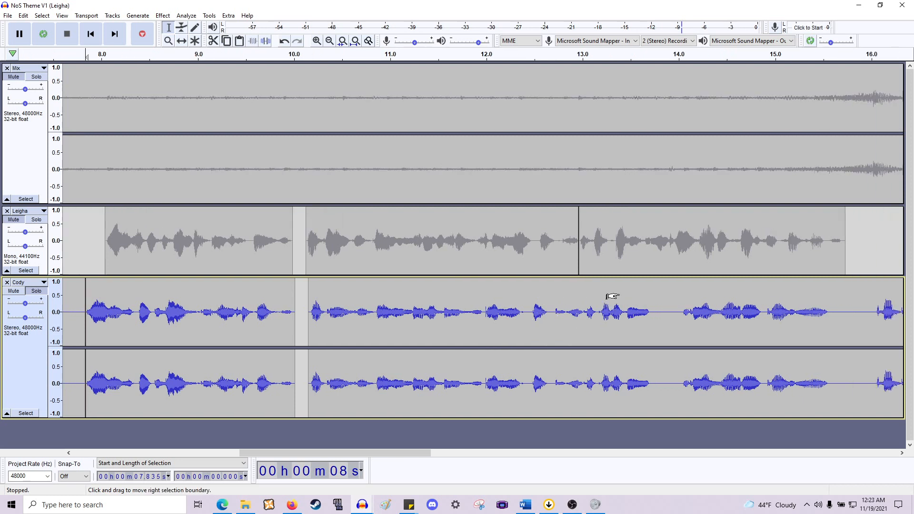
{"action": "left_click", "coordinate": [546, 336]}
{"action": "key", "text": "space"}
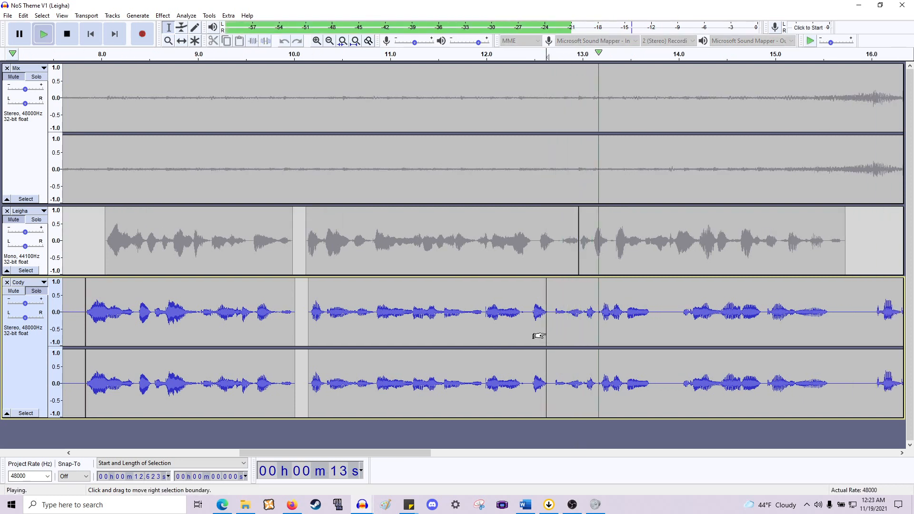
{"action": "key", "text": "space"}
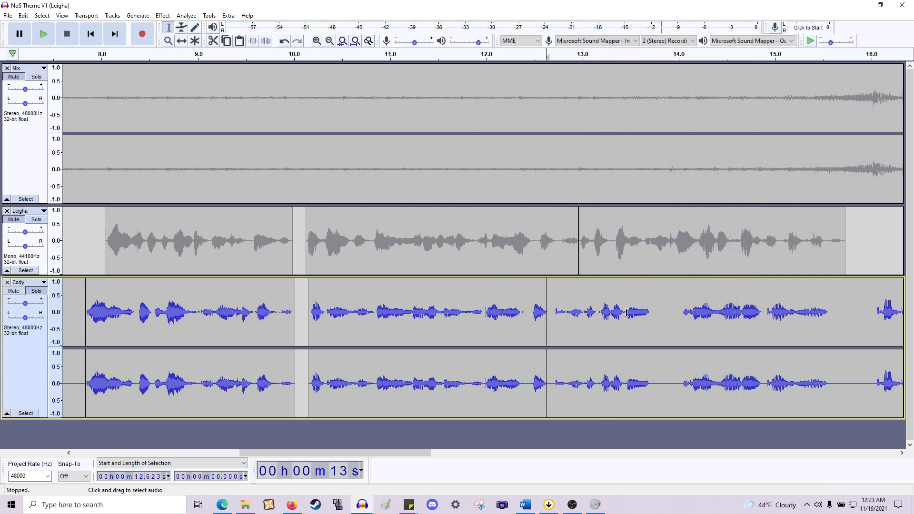
{"action": "scroll", "coordinate": [653, 307], "scroll_direction": "right", "scroll_amount": 1}
{"action": "scroll", "coordinate": [629, 306], "scroll_direction": "right", "scroll_amount": 6}
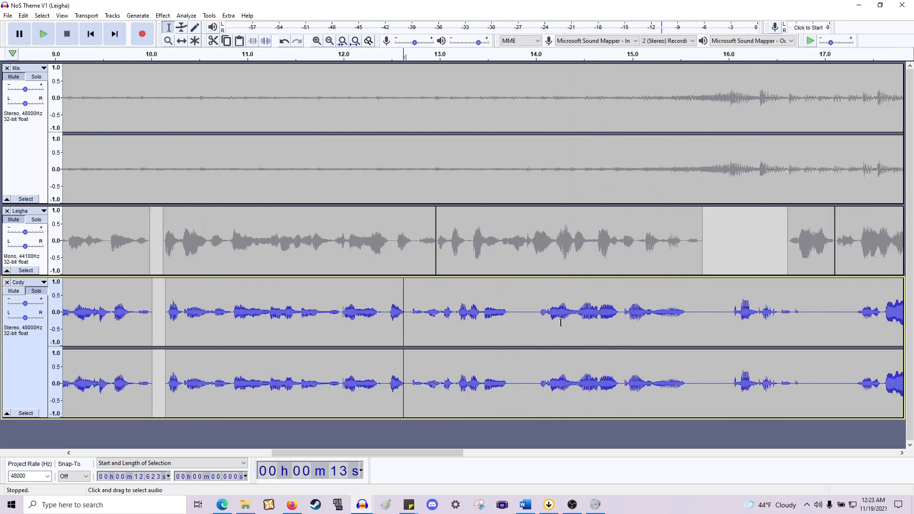
{"action": "left_click_drag", "start_coordinate": [537, 325], "coordinate": [513, 330]}
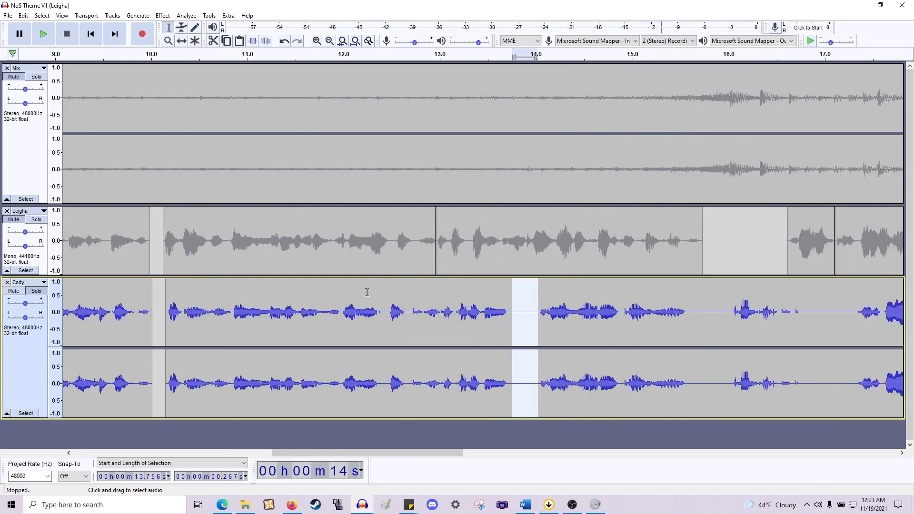
- Solo the Leigha track, play it from about 13 seconds, then switch the solo back to Cody
{"action": "left_click", "coordinate": [34, 224]}
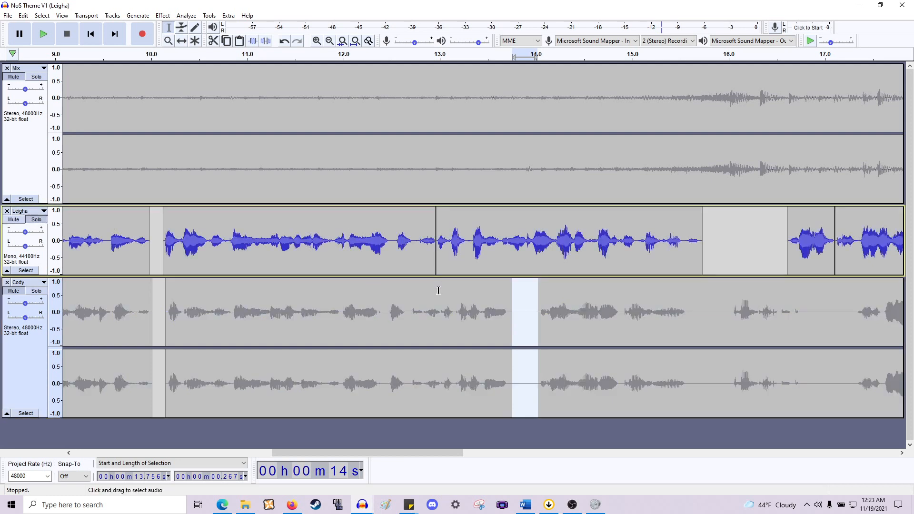
{"action": "left_click", "coordinate": [439, 290]}
{"action": "key", "text": "space"}
{"action": "key", "text": "space"}
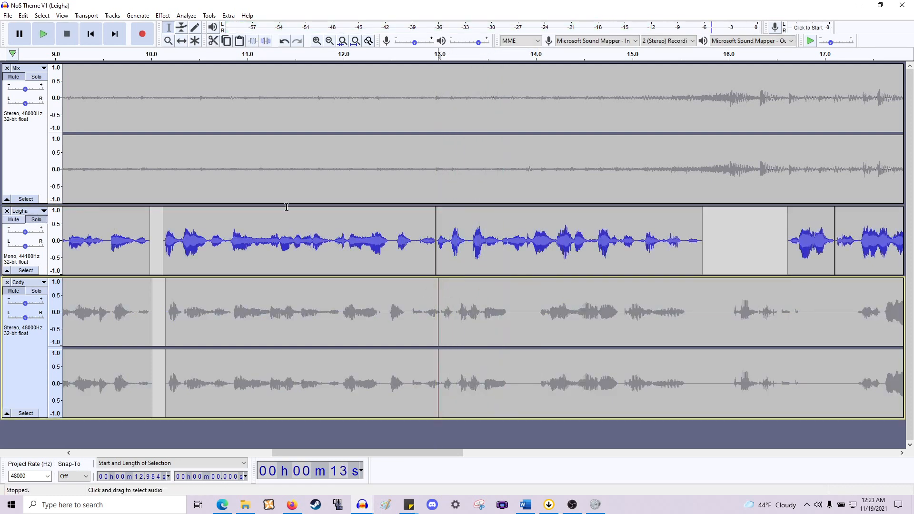
{"action": "left_click", "coordinate": [37, 220]}
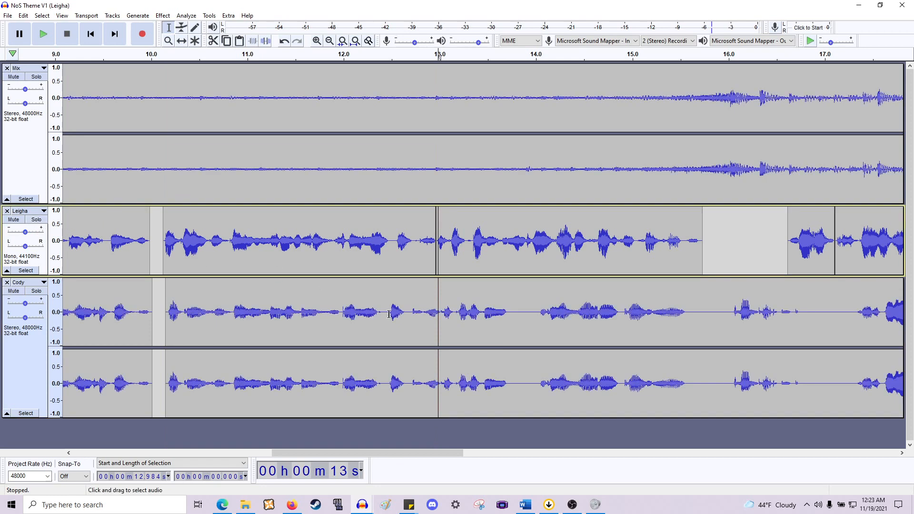
{"action": "left_click", "coordinate": [36, 291]}
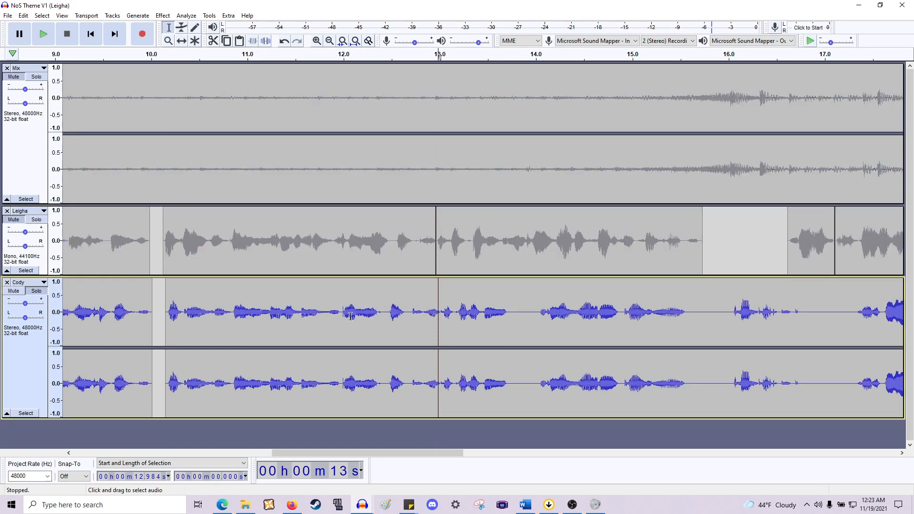
- Replay the Cody track from about 12.7 seconds to review the edit point
{"action": "left_click", "coordinate": [408, 323]}
{"action": "key", "text": "space"}
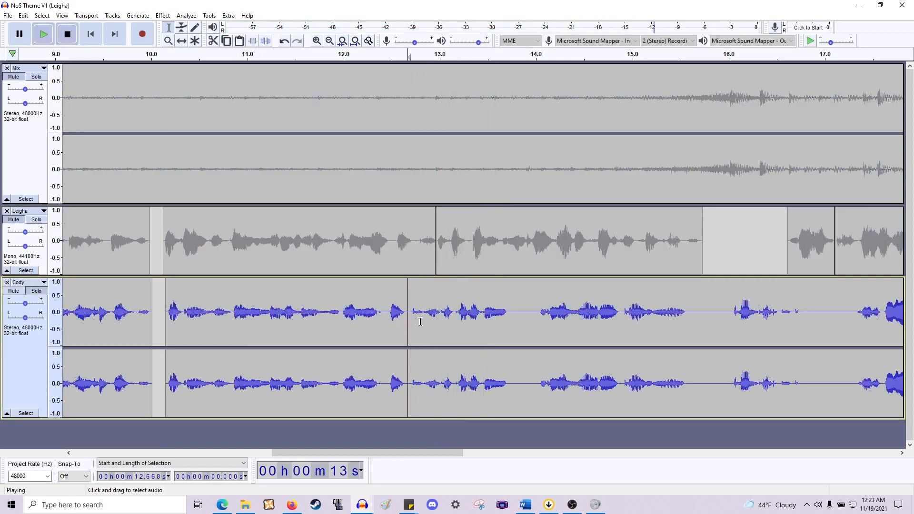
{"action": "key", "text": "space"}
{"action": "left_click", "coordinate": [424, 320]}
{"action": "key", "text": "space"}
{"action": "key", "text": "space"}
- Delete a short sliver of the Cody clip at about 12.7 seconds
{"action": "scroll", "coordinate": [415, 318], "scroll_direction": "up", "scroll_amount": 2}
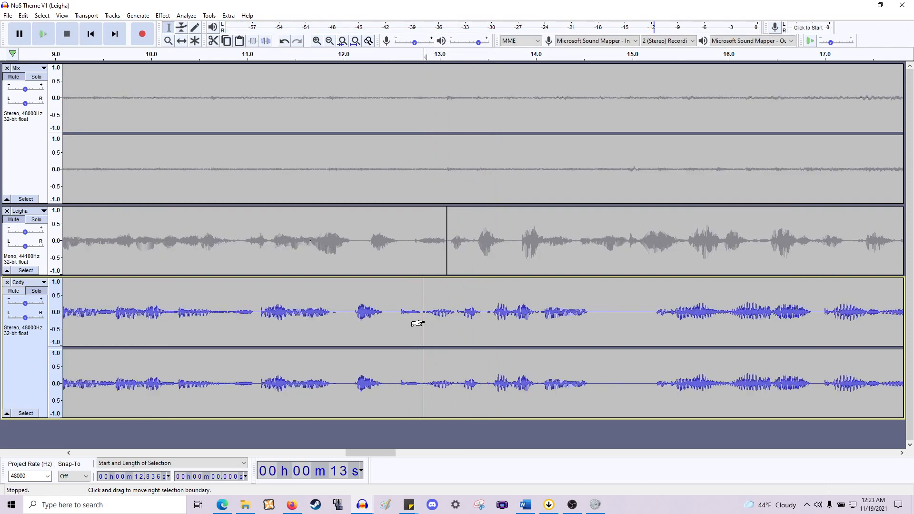
{"action": "left_click", "coordinate": [418, 318]}
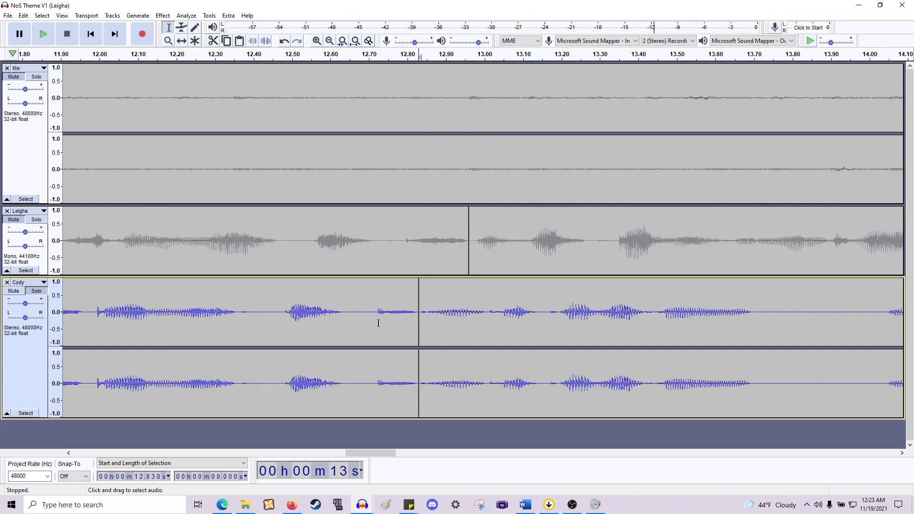
{"action": "mouse_move", "coordinate": [378, 323]}
{"action": "left_mouse_down"}
{"action": "mouse_move", "coordinate": [357, 324]}
{"action": "mouse_move", "coordinate": [378, 329]}
{"action": "left_mouse_up"}
{"action": "left_click", "coordinate": [348, 325]}
{"action": "key", "text": "Delete"}
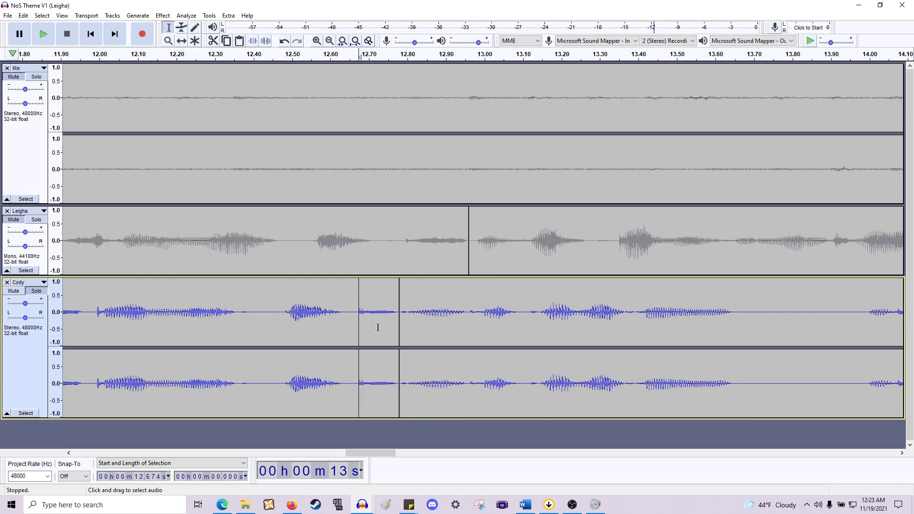
- Shift the two Cody clips near 12.7 seconds about 0.14 seconds later with the Time Shift tool
{"action": "left_click", "coordinate": [181, 40]}
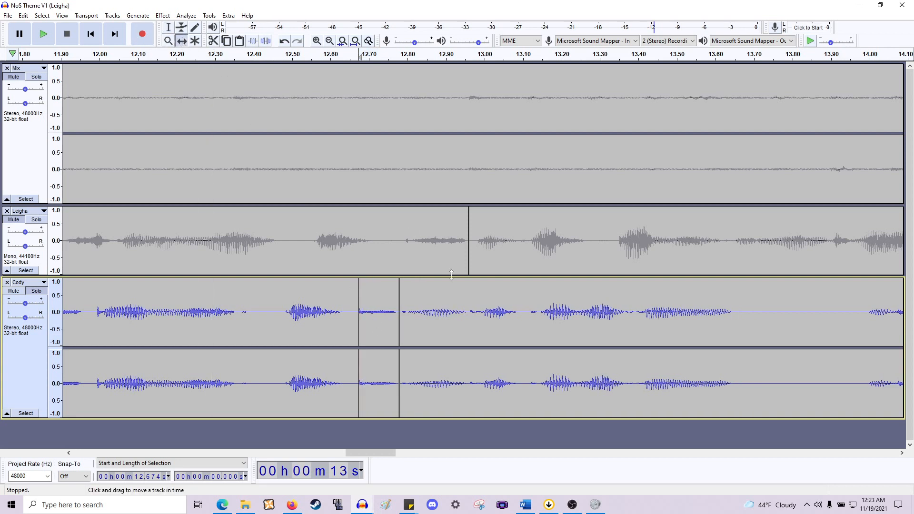
{"action": "left_click_drag", "start_coordinate": [479, 299], "coordinate": [532, 301]}
{"action": "left_click_drag", "start_coordinate": [313, 311], "coordinate": [364, 299]}
{"action": "scroll", "coordinate": [355, 311], "scroll_direction": "down", "scroll_amount": 2, "text": "ctrl"}
{"action": "scroll", "coordinate": [349, 285], "scroll_direction": "right", "scroll_amount": 3, "text": "shift"}
{"action": "left_click", "coordinate": [169, 27]}
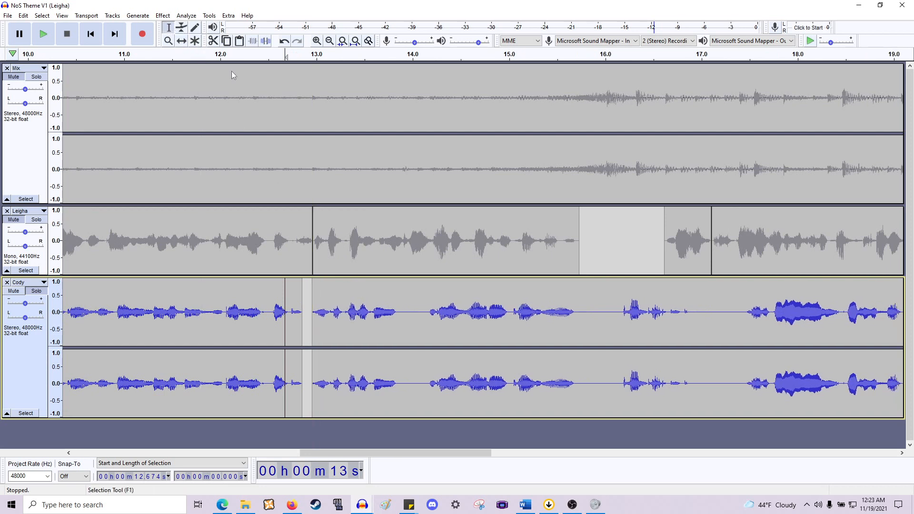
- Delete a 0.32-second pause at about 13.85 seconds in the Cody track and play back from 13 seconds
{"action": "left_click_drag", "start_coordinate": [398, 318], "coordinate": [429, 324]}
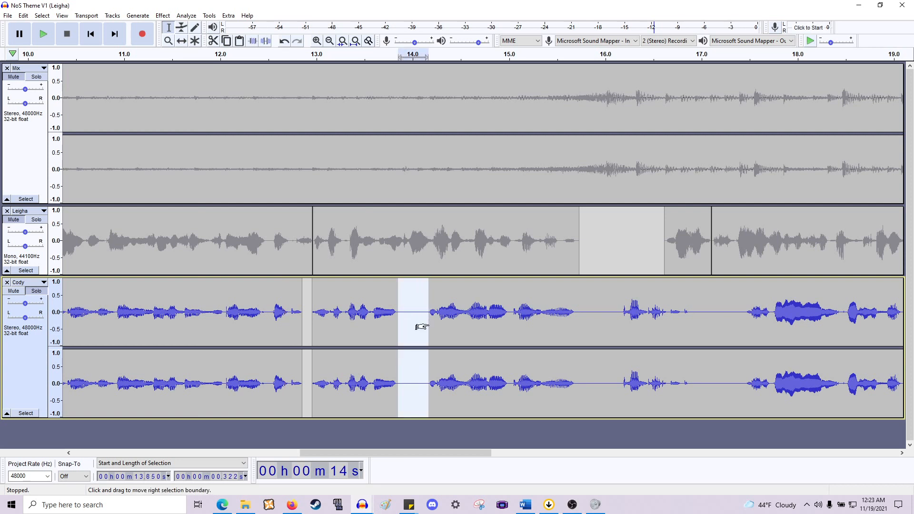
{"action": "key", "text": "Delete"}
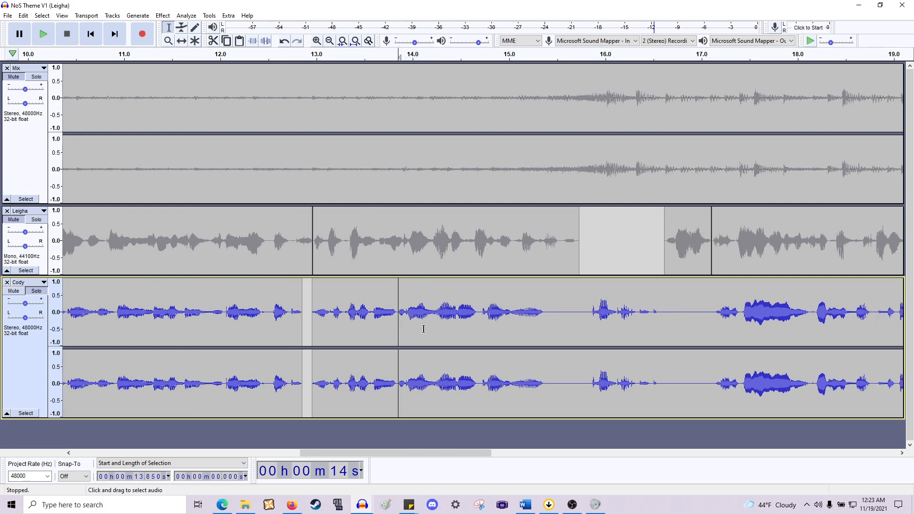
{"action": "left_click", "coordinate": [312, 323]}
{"action": "key", "text": "space"}
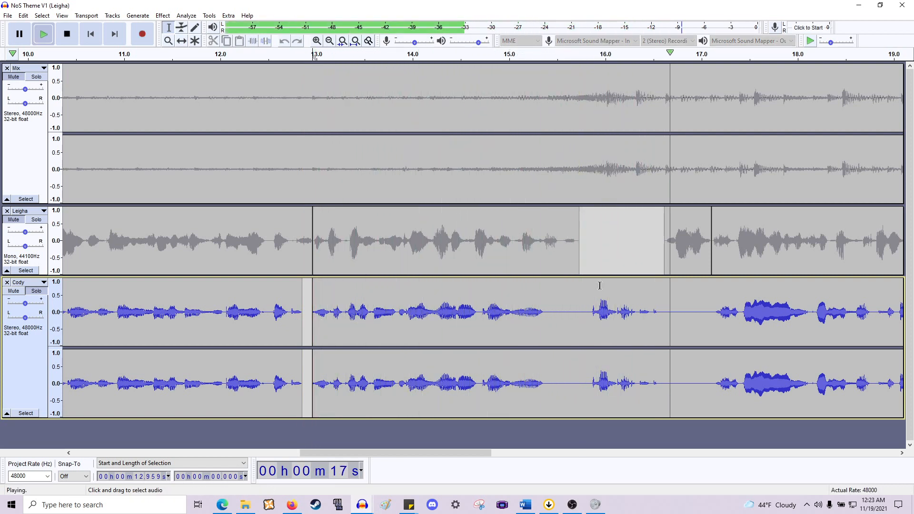
{"action": "key", "text": "space"}
- Delete a 0.49-second pause at about 15.37 seconds and a 0.04-second sliver at about 14.69 seconds in Cody
{"action": "scroll", "coordinate": [602, 308], "scroll_direction": "right", "scroll_amount": 3}
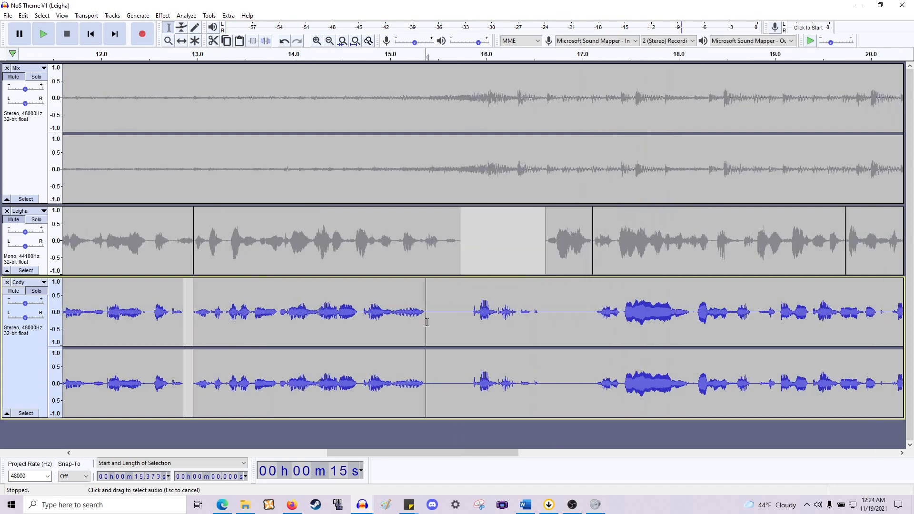
{"action": "left_click_drag", "start_coordinate": [426, 321], "coordinate": [472, 340]}
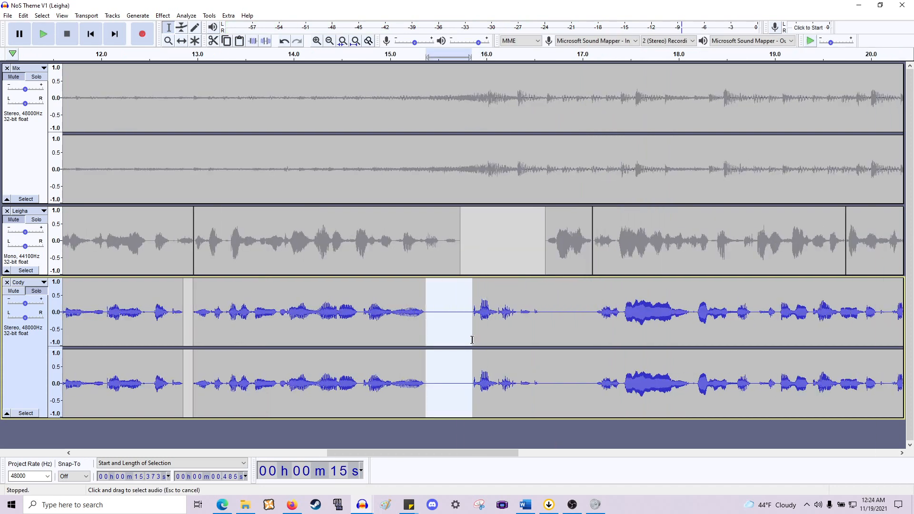
{"action": "key", "text": "Delete"}
{"action": "scroll", "coordinate": [457, 343], "scroll_direction": "up", "scroll_amount": 1}
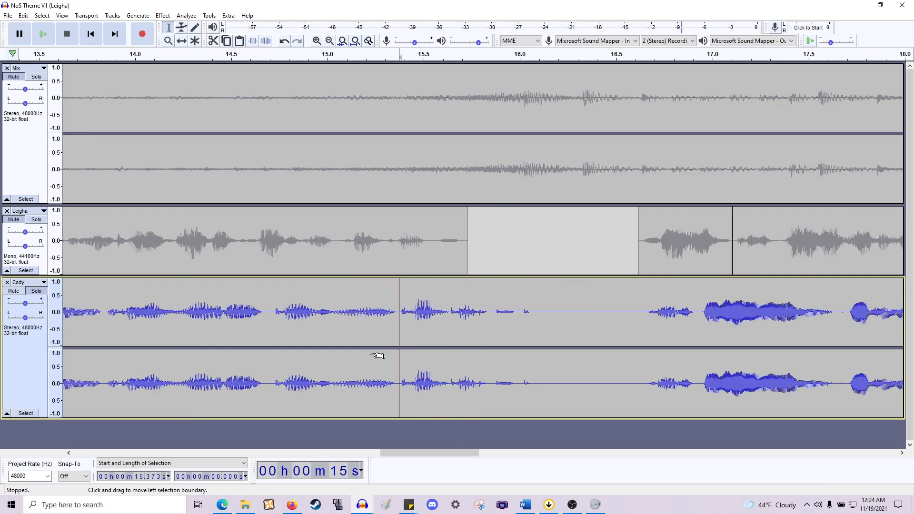
{"action": "left_click_drag", "start_coordinate": [275, 315], "coordinate": [265, 318]}
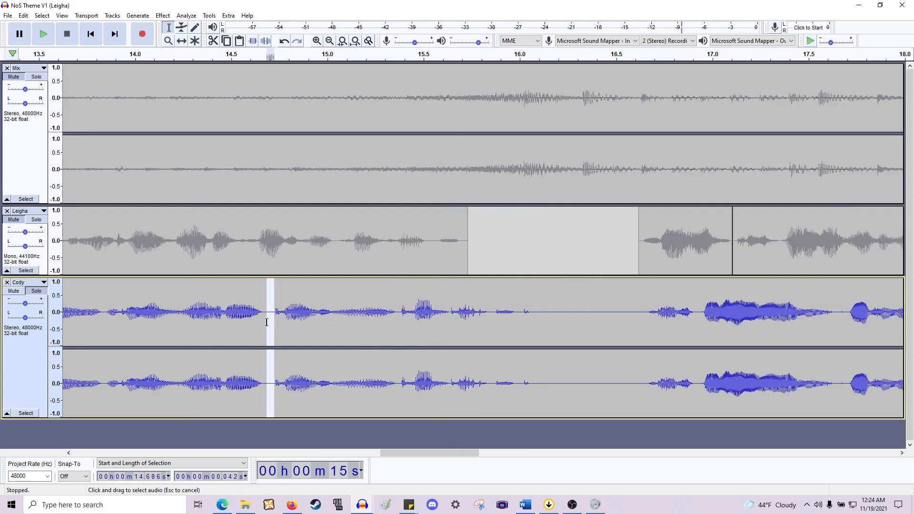
{"action": "key", "text": "Delete"}
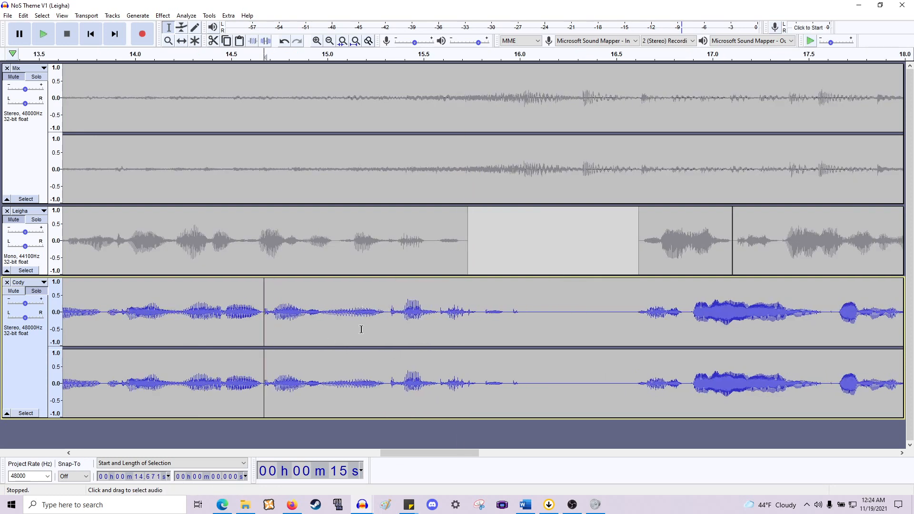
- Split the Cody track around the pause between about 16.0 and 16.6 seconds
{"action": "scroll", "coordinate": [432, 316], "scroll_direction": "right", "scroll_amount": 5}
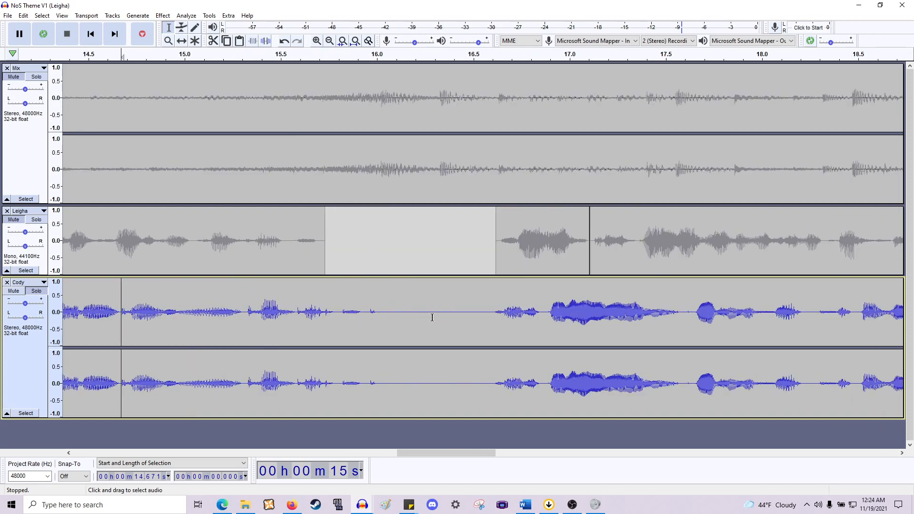
{"action": "left_click_drag", "start_coordinate": [497, 313], "coordinate": [428, 319]}
{"action": "left_click", "coordinate": [436, 316]}
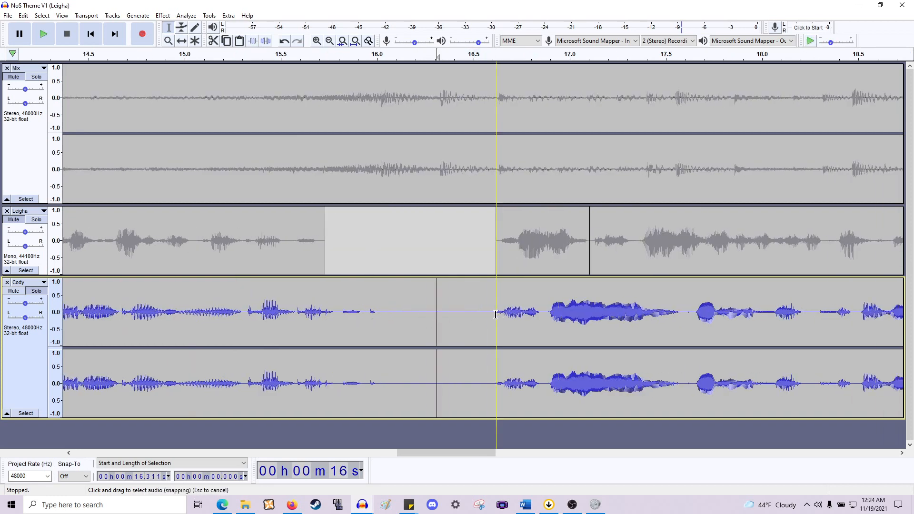
{"action": "left_click_drag", "start_coordinate": [497, 314], "coordinate": [376, 328]}
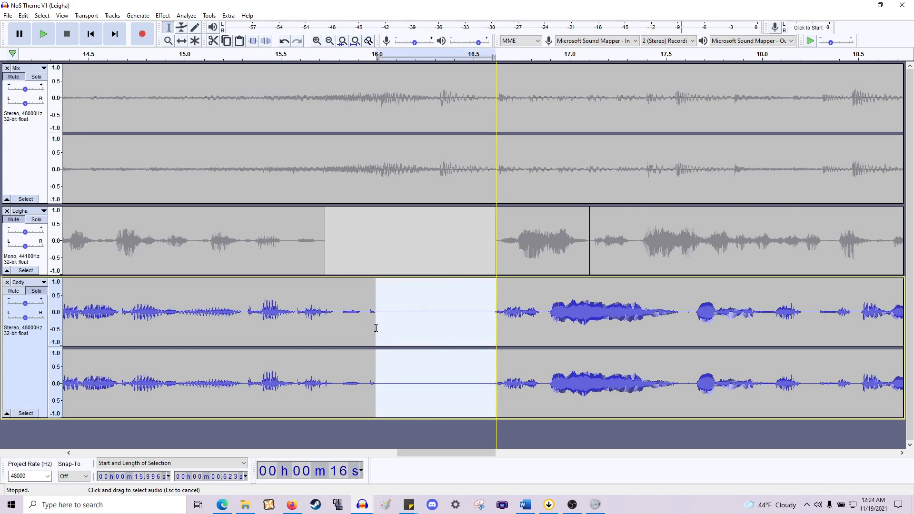
{"action": "scroll", "coordinate": [388, 320], "scroll_direction": "down", "scroll_amount": 1}
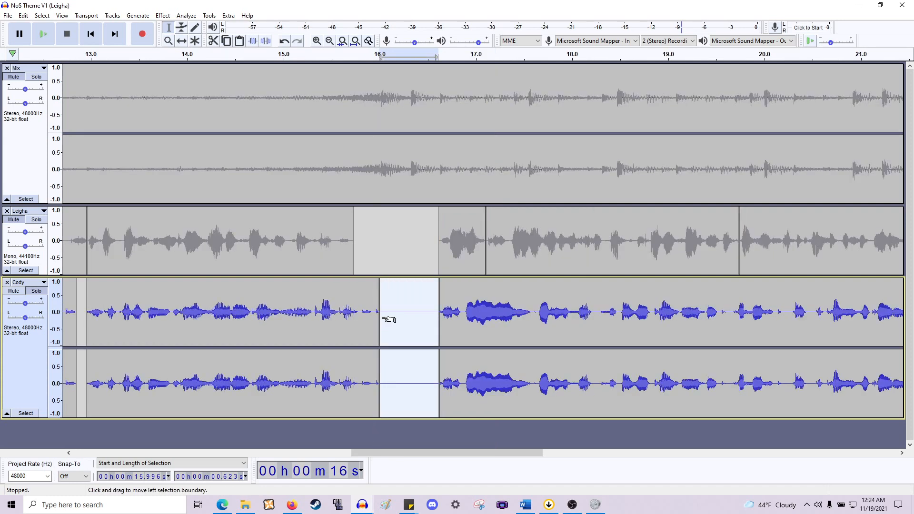
{"action": "left_click", "coordinate": [425, 313]}
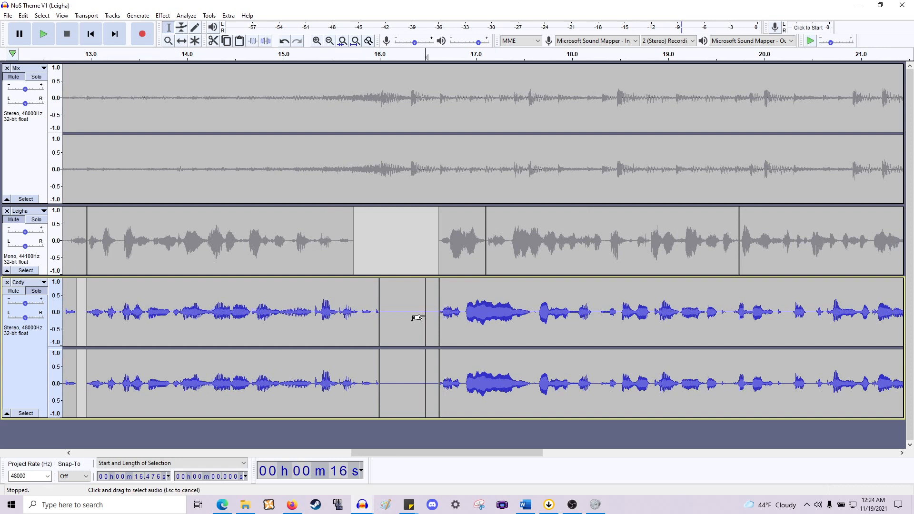
- Shift the Cody clip after about 16.6 seconds roughly 0.14 seconds later with the Time Shift tool and play it back
{"action": "key", "text": "space"}
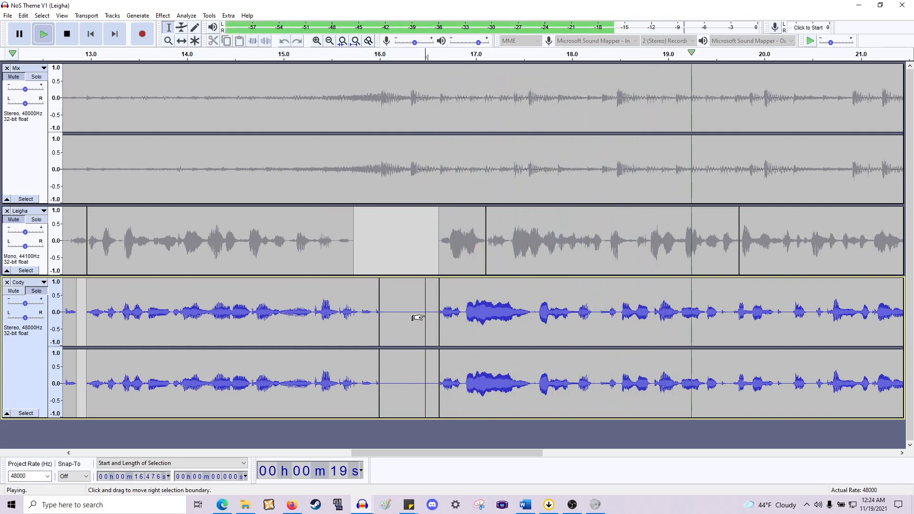
{"action": "key", "text": "space"}
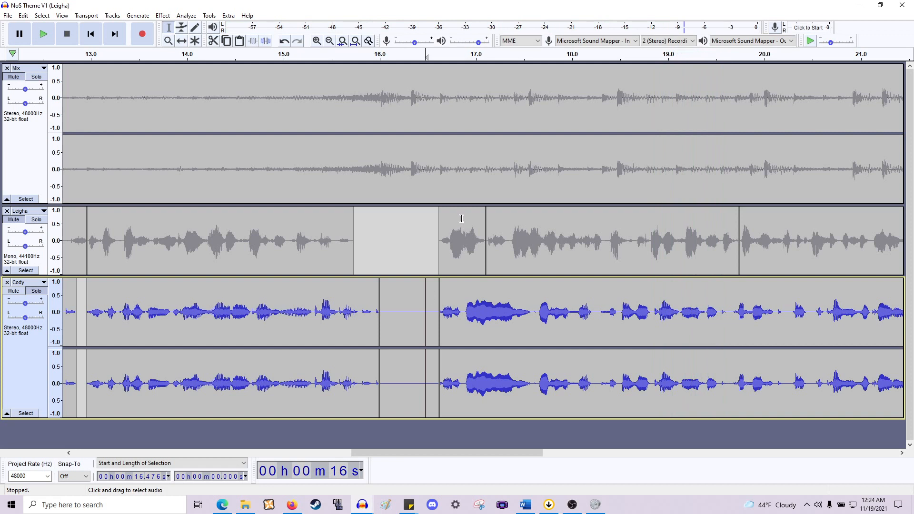
{"action": "left_click", "coordinate": [183, 42]}
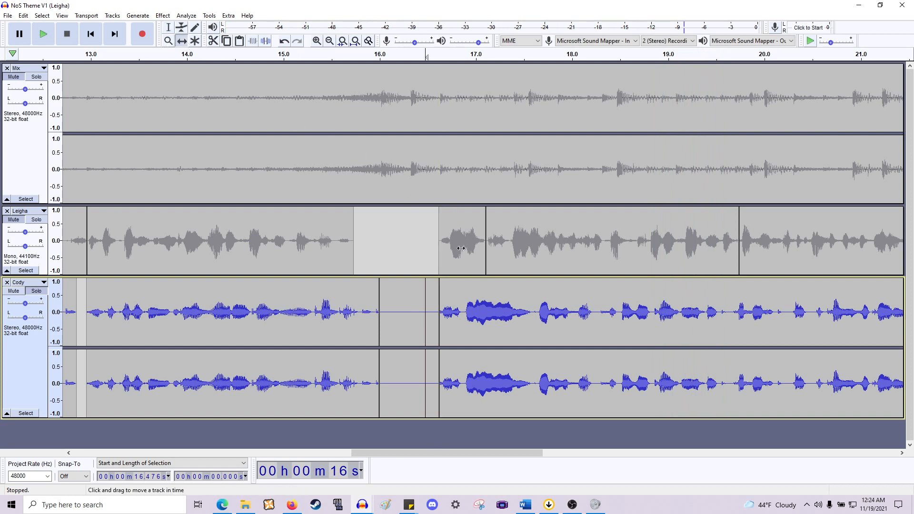
{"action": "left_click_drag", "start_coordinate": [507, 301], "coordinate": [514, 302]}
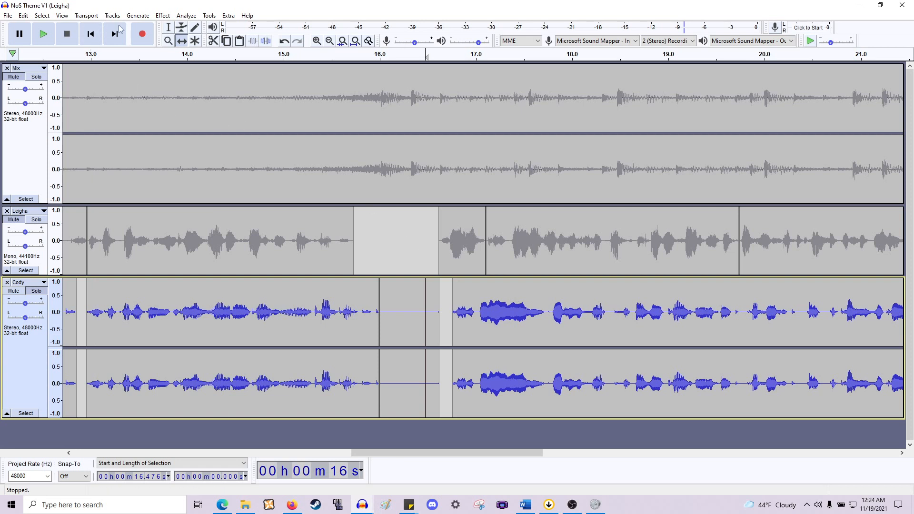
{"action": "left_click", "coordinate": [170, 29]}
{"action": "key", "text": "space"}
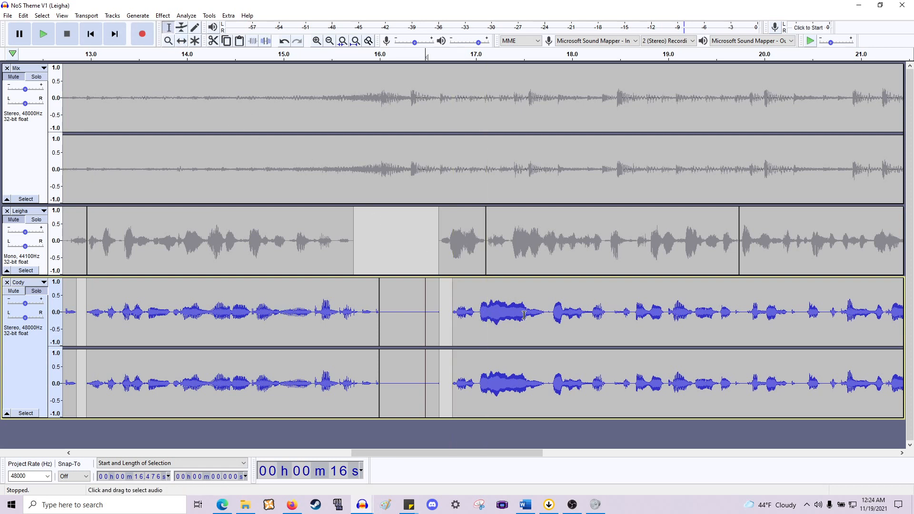
- Play back Cody's audio around 17.7 and 19.8 seconds to review the pauses
{"action": "left_click", "coordinate": [625, 321]}
{"action": "key", "text": "space"}
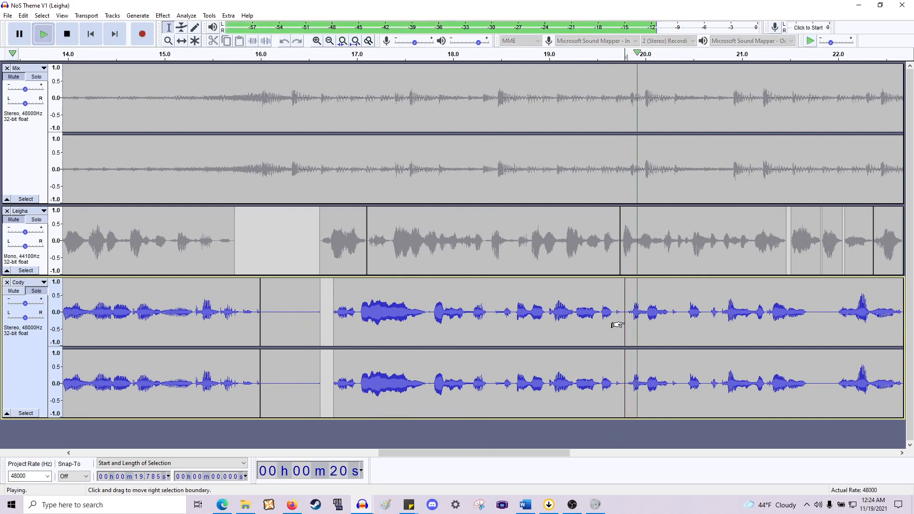
{"action": "key", "text": "space"}
{"action": "scroll", "coordinate": [618, 325], "scroll_direction": "up", "scroll_amount": 1}
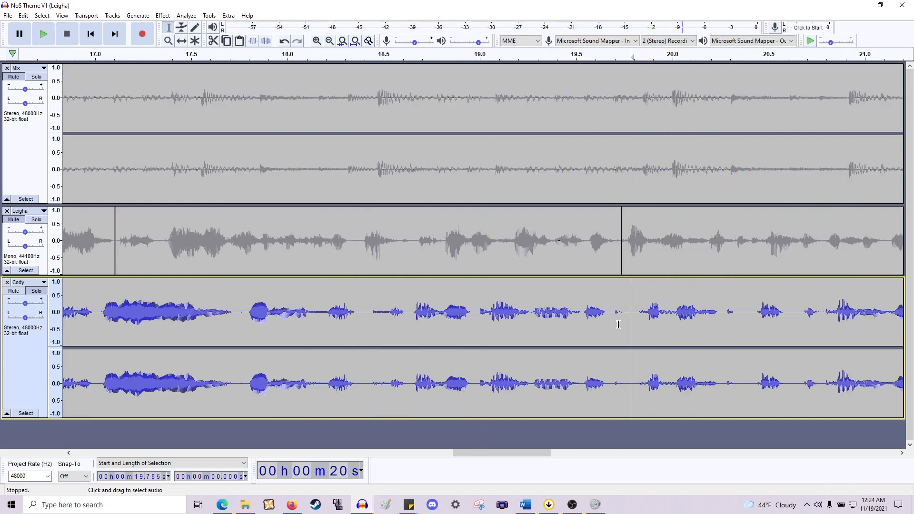
{"action": "left_click", "coordinate": [352, 316]}
{"action": "left_click", "coordinate": [237, 315]}
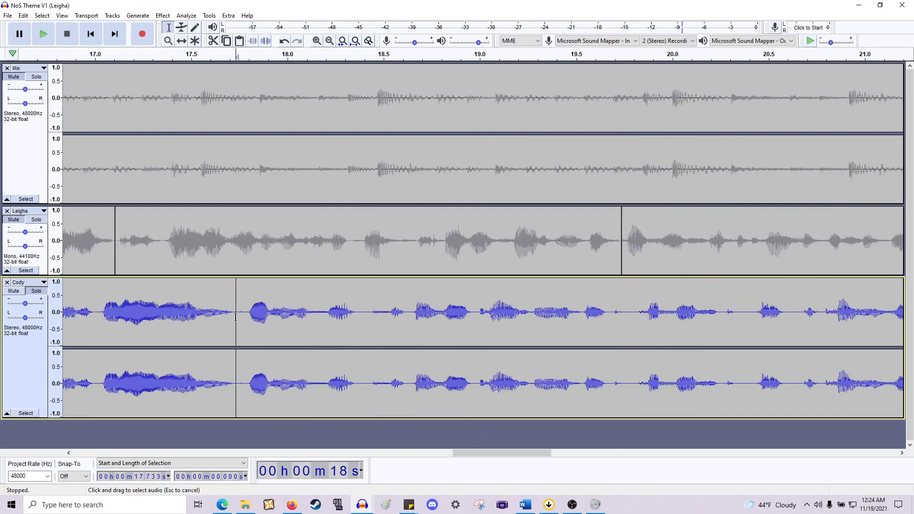
{"action": "key", "text": "space"}
{"action": "key", "text": "space"}
- Delete short silences in Cody at about 17.74 seconds (0.045 s), 18.4 seconds and 18.50 seconds (0.032 s)
{"action": "mouse_move", "coordinate": [249, 319]}
{"action": "left_mouse_down"}
{"action": "mouse_move", "coordinate": [234, 322]}
{"action": "mouse_move", "coordinate": [246, 321]}
{"action": "left_mouse_up"}
{"action": "left_click", "coordinate": [241, 322]}
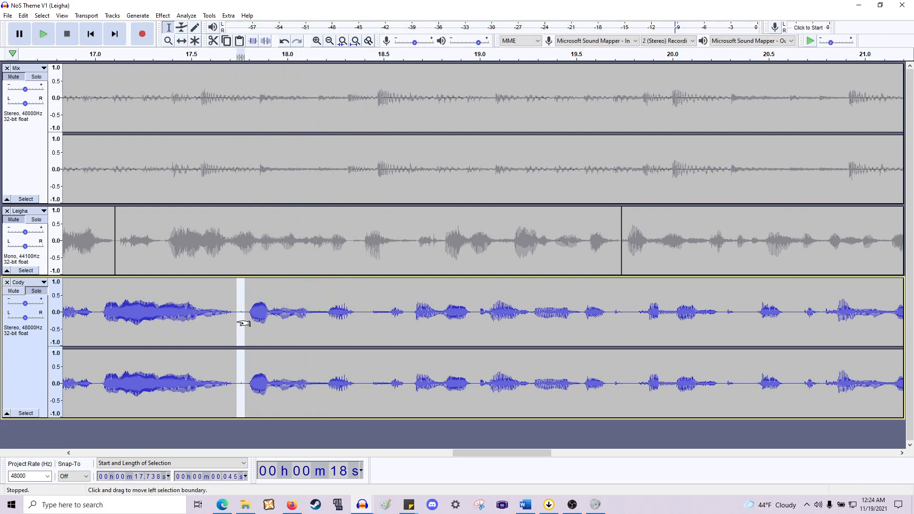
{"action": "key", "text": "Delete"}
{"action": "left_click_drag", "start_coordinate": [362, 325], "coordinate": [381, 318]}
{"action": "key", "text": "Delete"}
{"action": "left_click", "coordinate": [389, 317]}
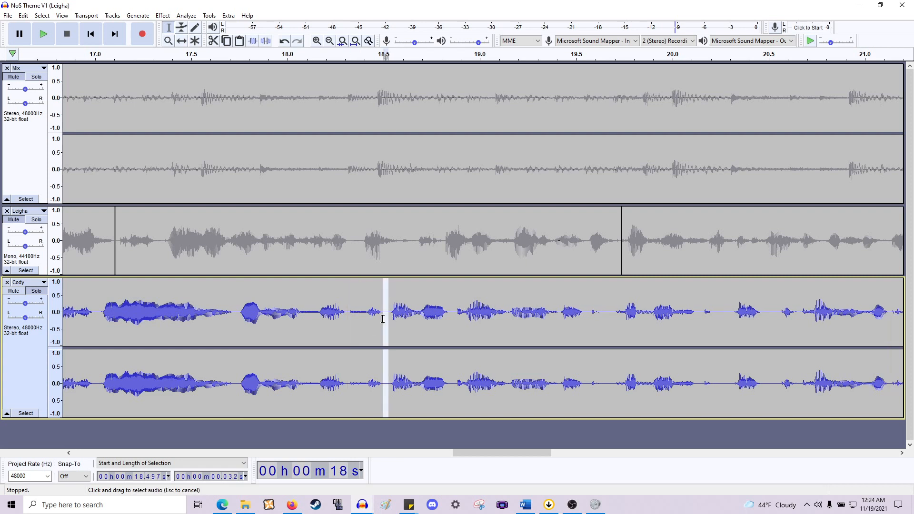
{"action": "key", "text": "Delete"}
- Delete short silences in Cody at about 18.82 seconds (0.025 s), 19.57 seconds and 20.24 seconds
{"action": "left_click_drag", "start_coordinate": [445, 318], "coordinate": [452, 318]}
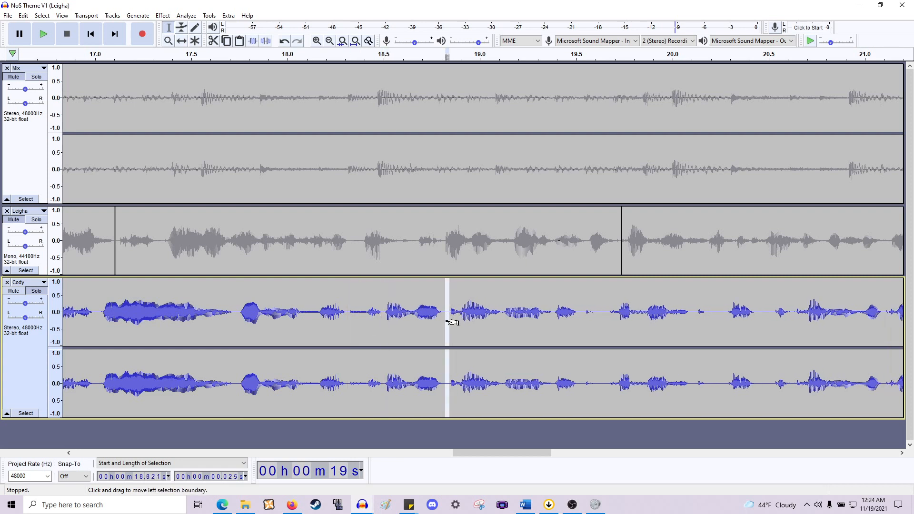
{"action": "key", "text": "Delete"}
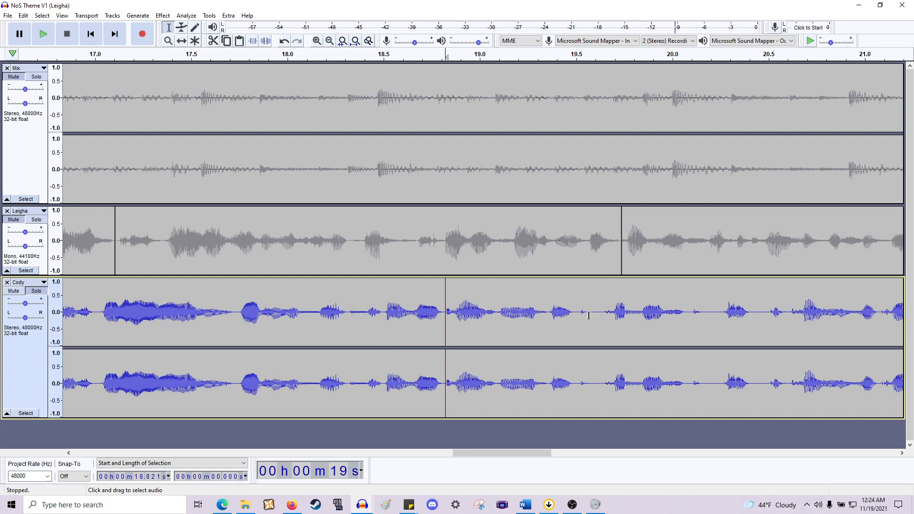
{"action": "left_click_drag", "start_coordinate": [603, 316], "coordinate": [589, 316]}
{"action": "key", "text": "Delete"}
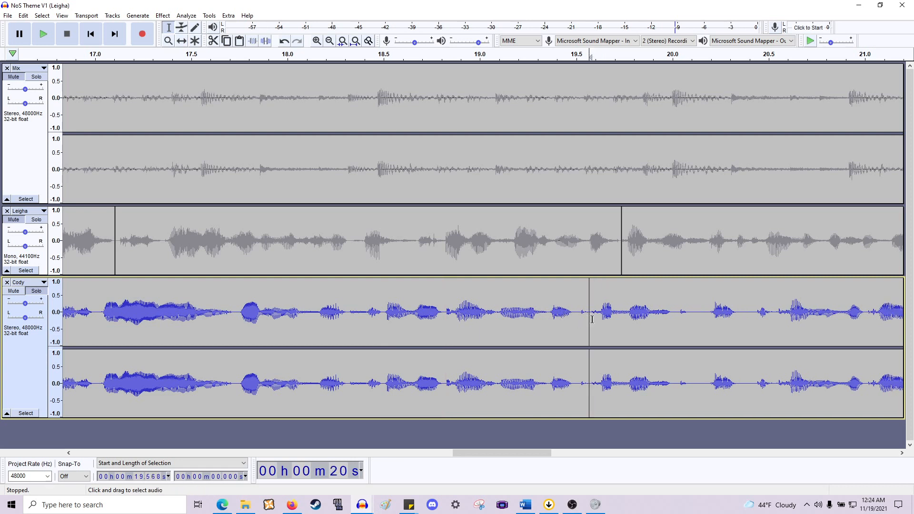
{"action": "mouse_move", "coordinate": [710, 315]}
{"action": "left_mouse_down"}
{"action": "mouse_move", "coordinate": [682, 327]}
{"action": "mouse_move", "coordinate": [689, 314]}
{"action": "mouse_move", "coordinate": [718, 325]}
{"action": "left_mouse_up"}
{"action": "key", "text": "Delete"}
{"action": "key", "text": "Delete"}
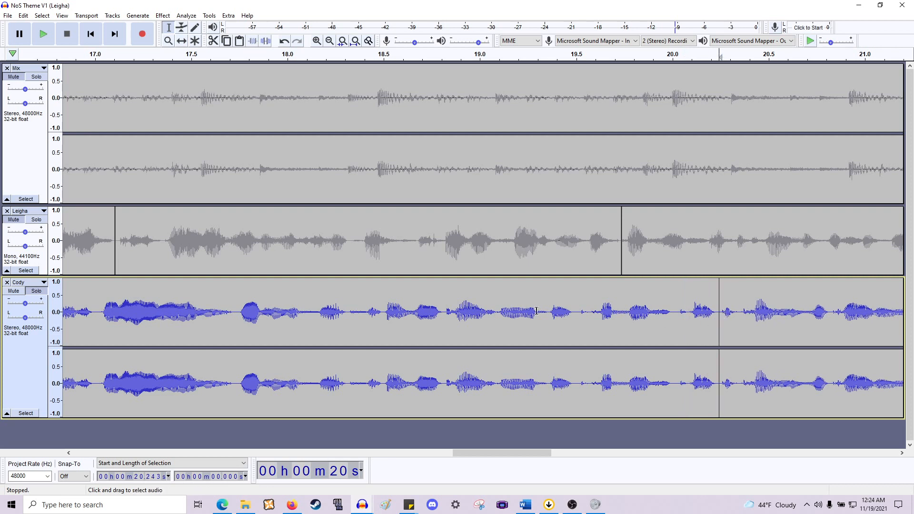
- Play back Cody from about 17.5 seconds to review the tightened section
{"action": "left_click", "coordinate": [197, 305]}
{"action": "key", "text": "space"}
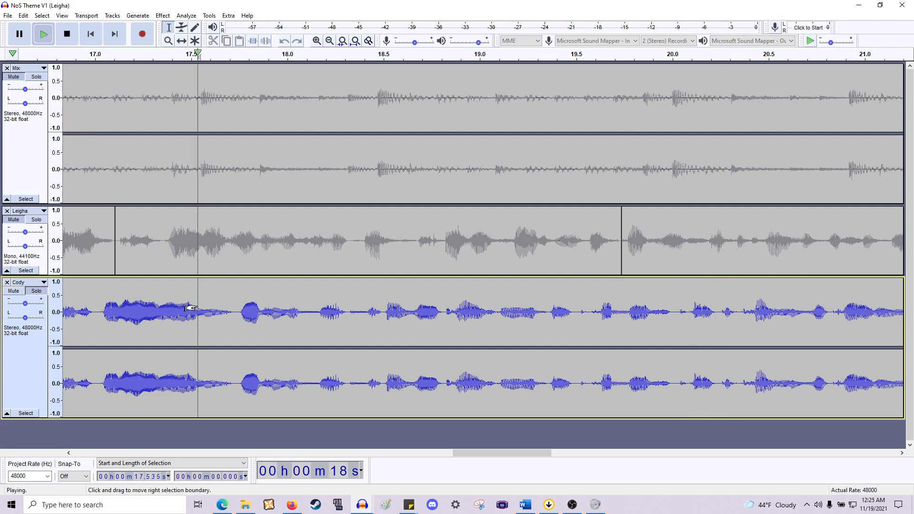
{"action": "key", "text": "space"}
{"action": "key", "text": "space"}
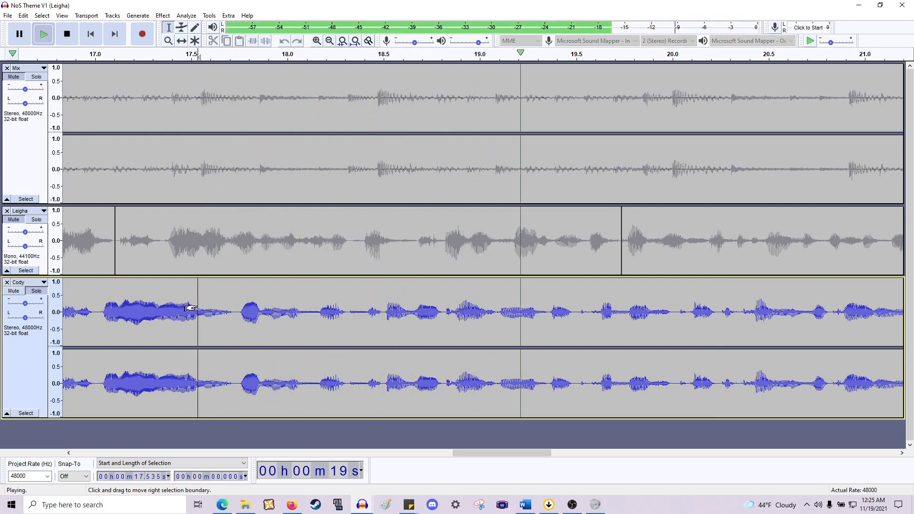
{"action": "key", "text": "ctrl+3"}
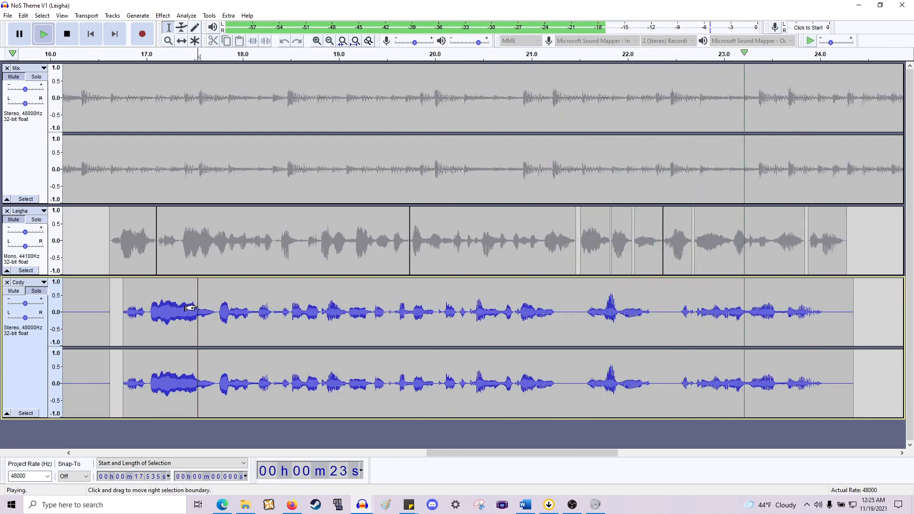
{"action": "key", "text": "space"}
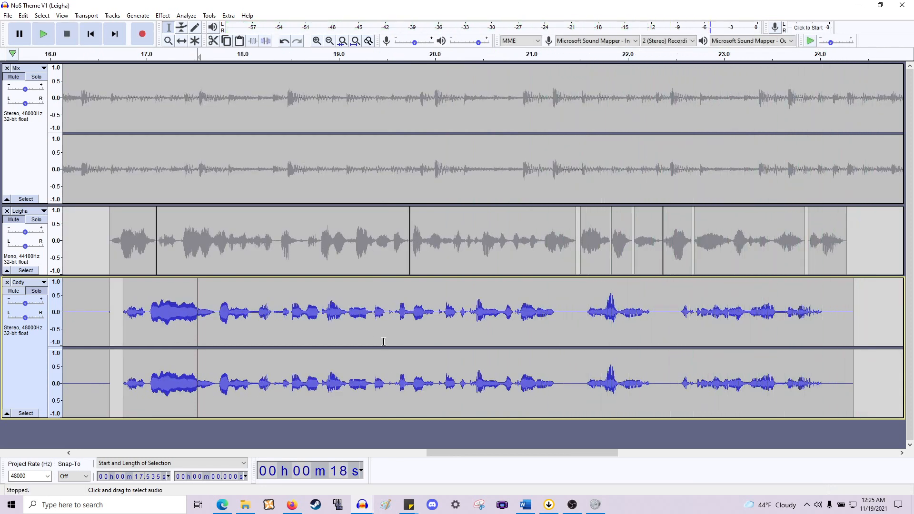
- Split Cody's final phrases into separate clips at the pauses between about 21.2 and 24.1 seconds
{"action": "left_click_drag", "start_coordinate": [653, 327], "coordinate": [583, 338]}
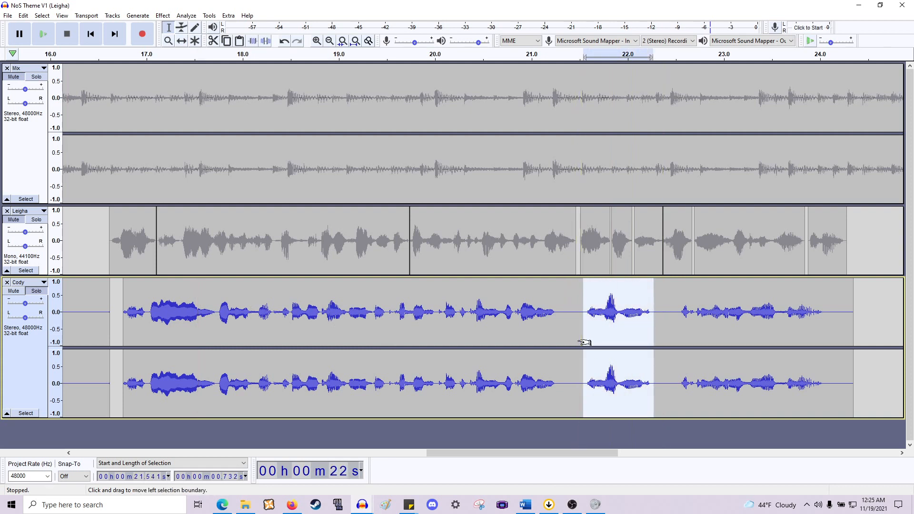
{"action": "left_click_drag", "start_coordinate": [680, 335], "coordinate": [827, 348]}
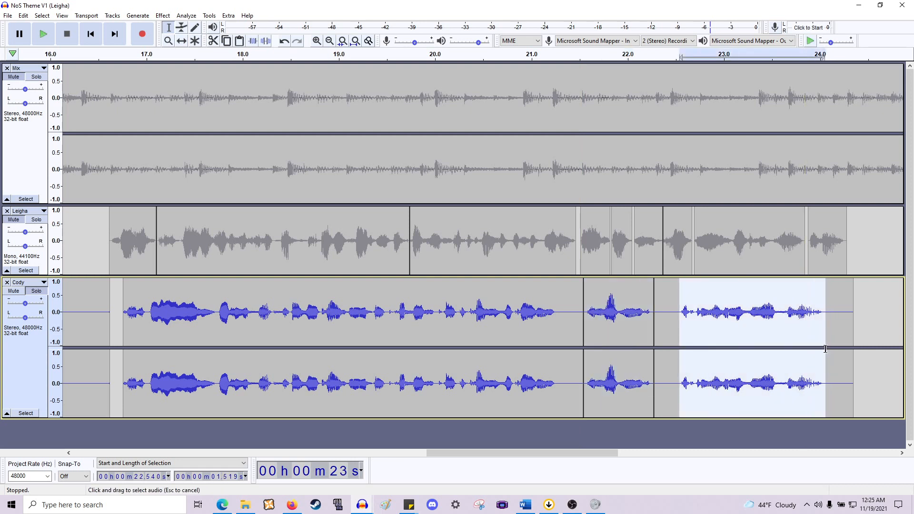
{"action": "left_click", "coordinate": [558, 331]}
{"action": "left_click", "coordinate": [555, 333]}
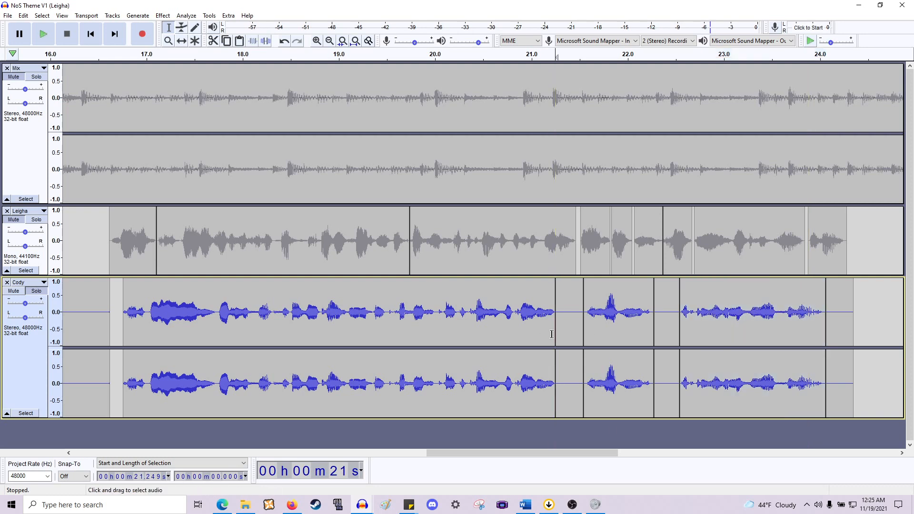
- Move the silent pause clips out of Cody's final phrases to the empty area past the end with the Time Shift tool
{"action": "scroll", "coordinate": [346, 332], "scroll_direction": "down", "scroll_amount": 1}
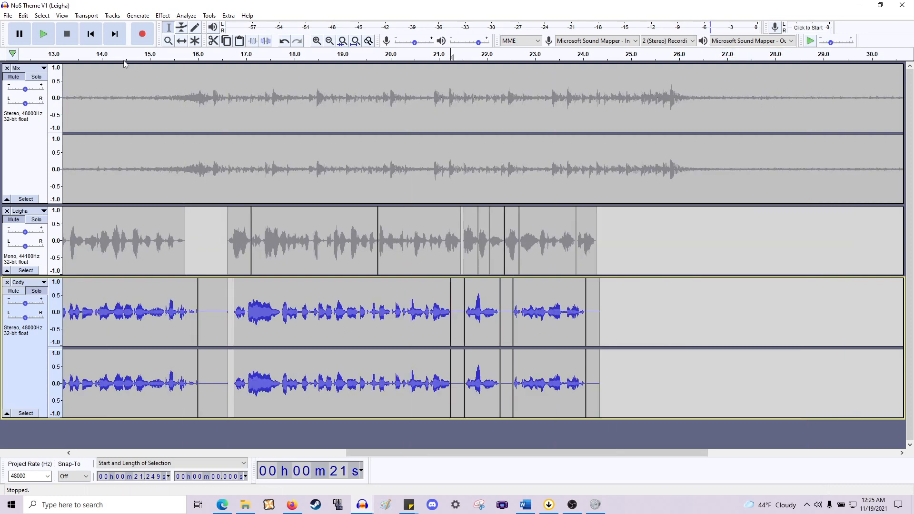
{"action": "left_click", "coordinate": [183, 41]}
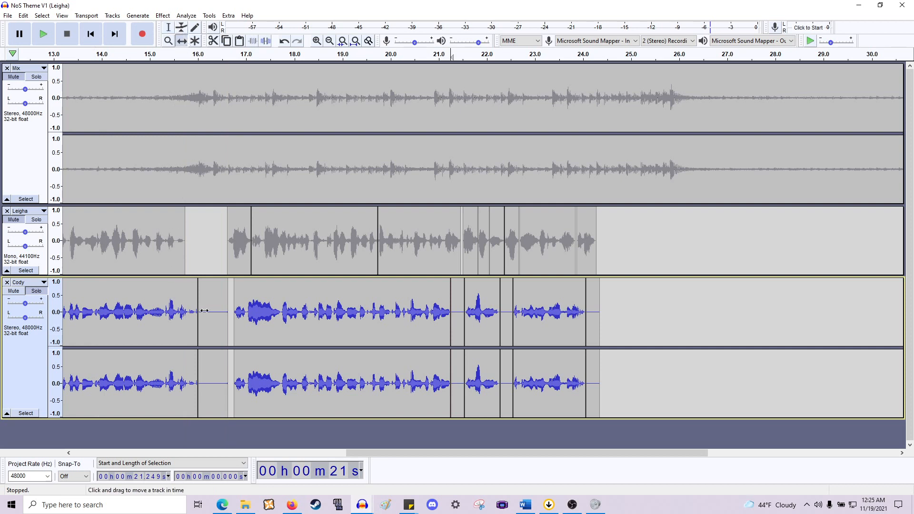
{"action": "left_click_drag", "start_coordinate": [205, 310], "coordinate": [690, 318]}
{"action": "left_click_drag", "start_coordinate": [456, 317], "coordinate": [697, 311]}
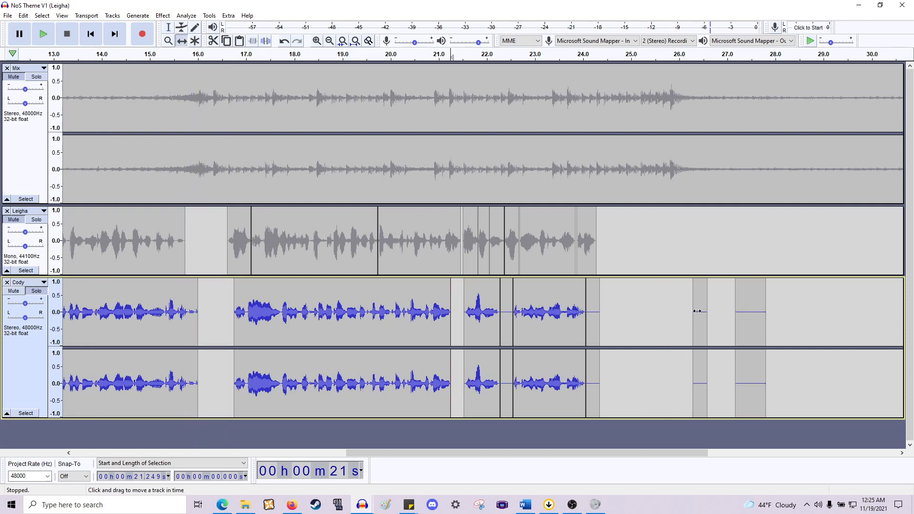
{"action": "left_click_drag", "start_coordinate": [506, 314], "coordinate": [669, 315]}
- Move two more silent gap clips from earlier in Cody to the end of the track with the Time Shift tool
{"action": "scroll", "coordinate": [503, 321], "scroll_direction": "left", "scroll_amount": 12}
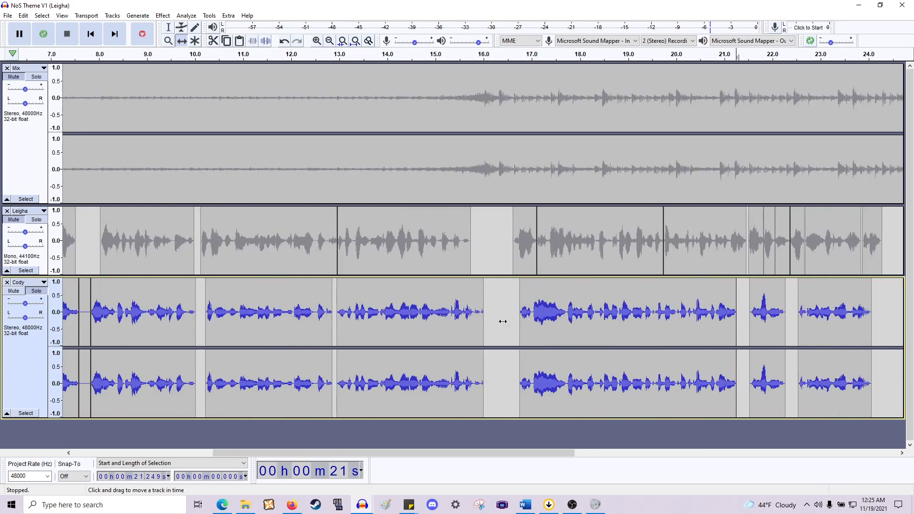
{"action": "scroll", "coordinate": [412, 314], "scroll_direction": "down", "scroll_amount": 1}
{"action": "left_click_drag", "start_coordinate": [190, 305], "coordinate": [767, 312]}
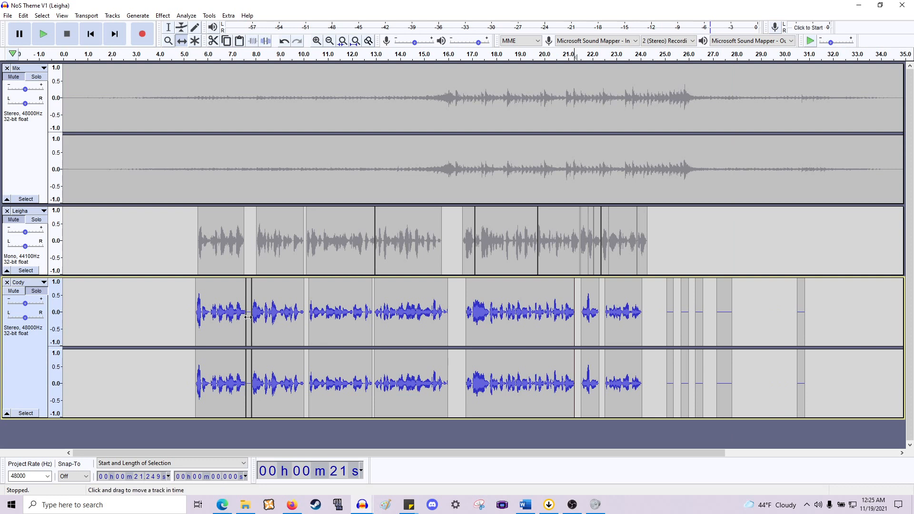
{"action": "left_click_drag", "start_coordinate": [248, 314], "coordinate": [820, 314]}
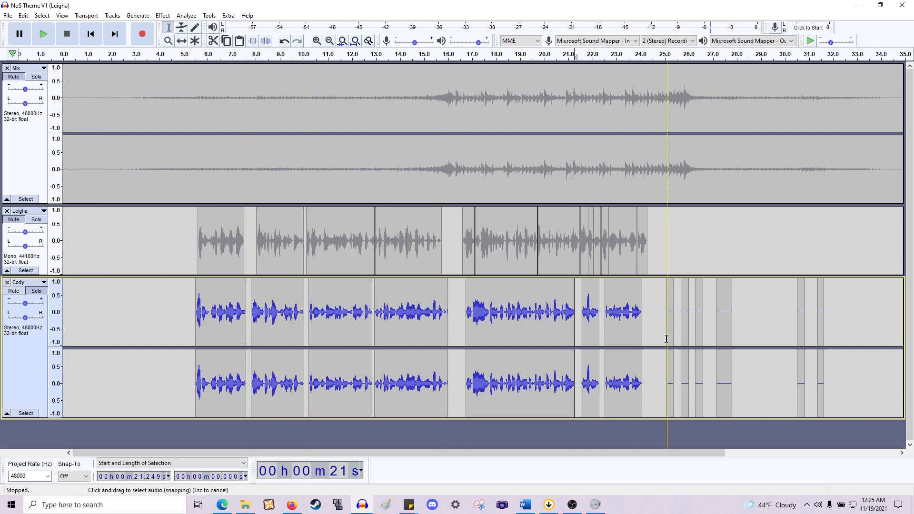
- Delete the moved-out silent clips after about 25 seconds in the Cody track
{"action": "left_click_drag", "start_coordinate": [666, 339], "coordinate": [824, 343]}
{"action": "key", "text": "Left"}
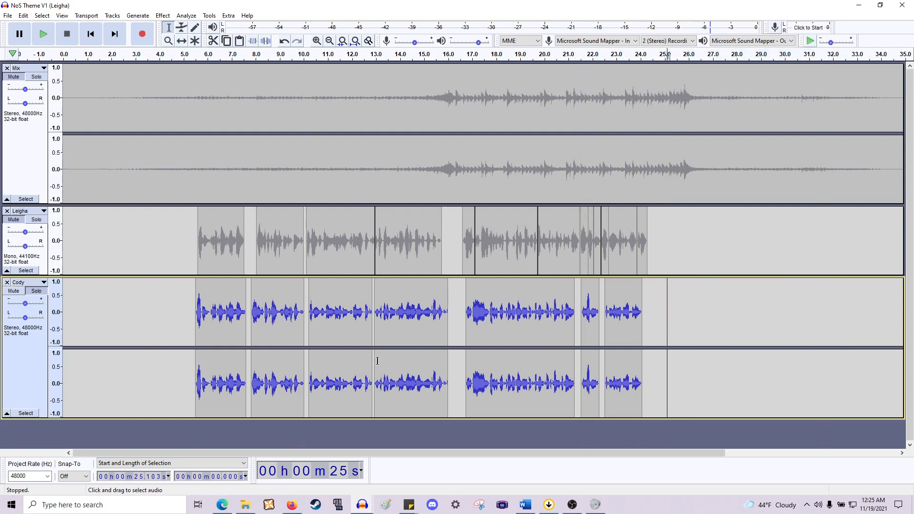
{"action": "scroll", "coordinate": [307, 346], "scroll_direction": "up", "scroll_amount": 2}
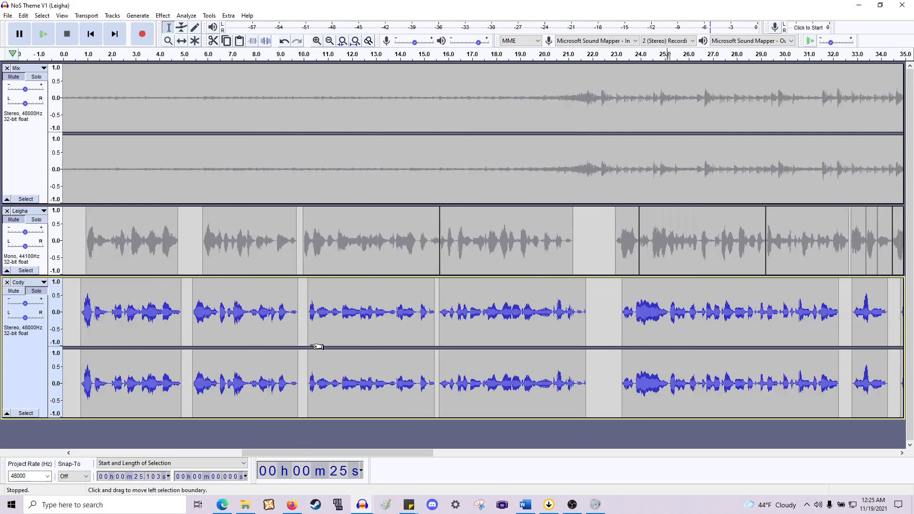
{"action": "scroll", "coordinate": [304, 347], "scroll_direction": "down", "scroll_amount": 3}
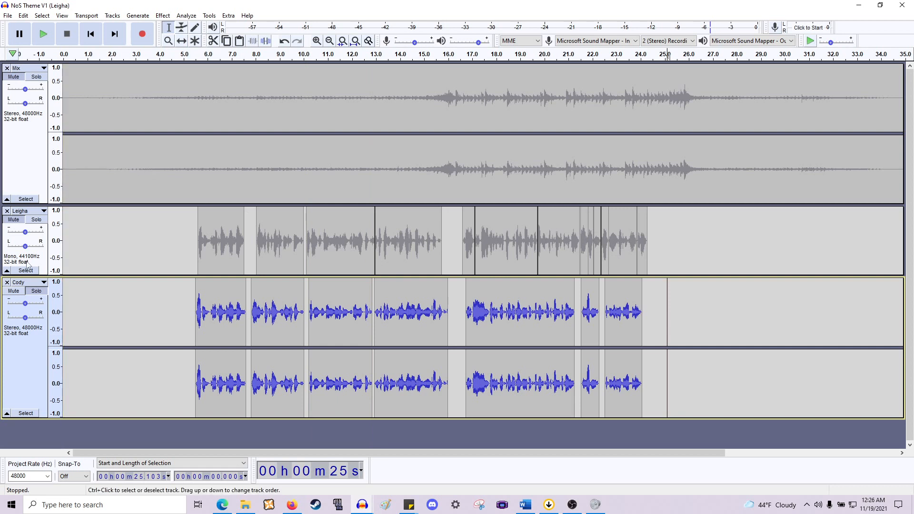
- Turn off solo on Cody's track and mute the Leigha track
{"action": "left_click", "coordinate": [6, 271]}
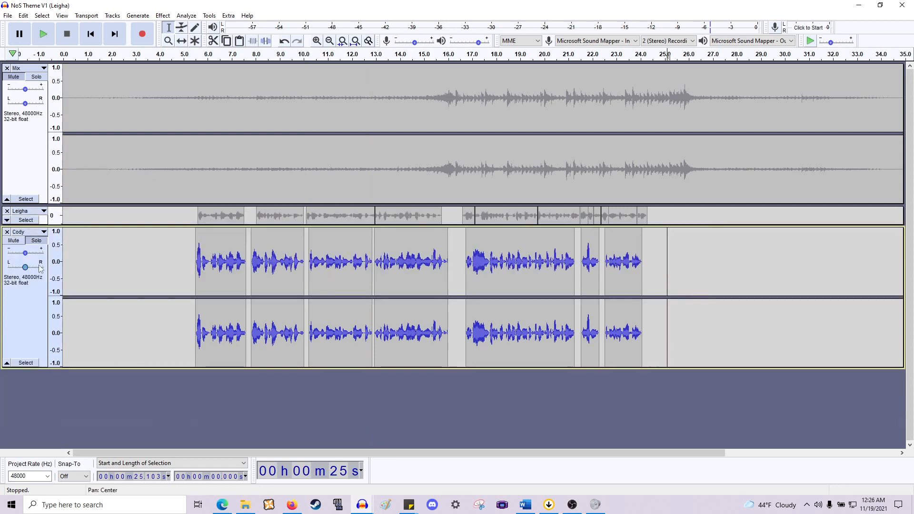
{"action": "left_click", "coordinate": [26, 240]}
{"action": "left_click", "coordinate": [6, 221]}
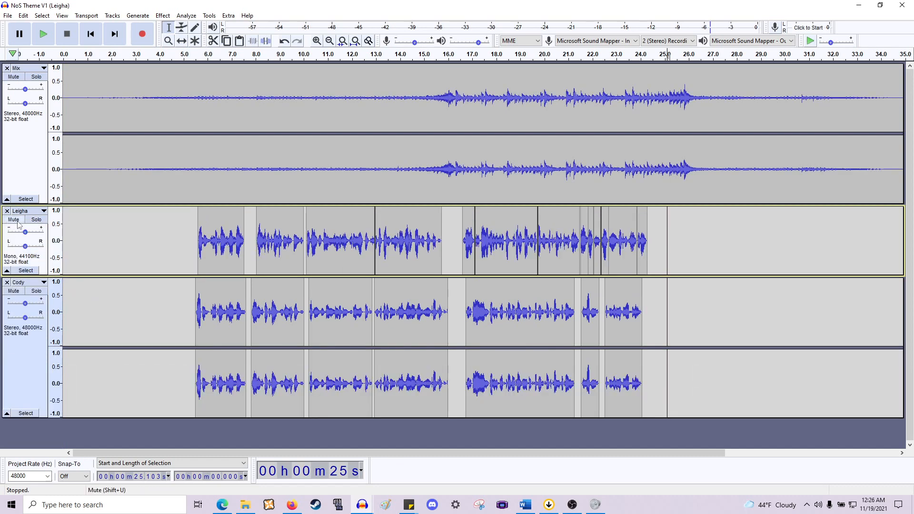
{"action": "left_click", "coordinate": [17, 221]}
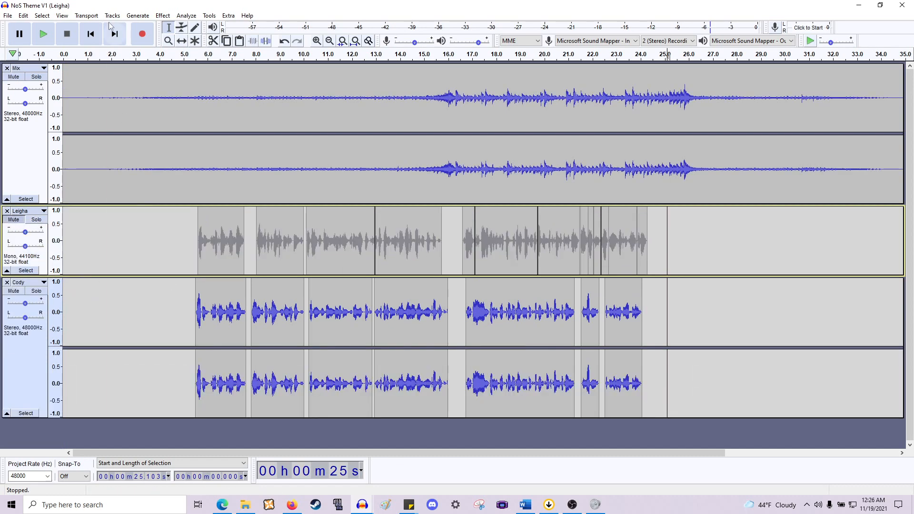
- Play the mix from the beginning to listen to the edited timing
{"action": "left_click", "coordinate": [91, 33]}
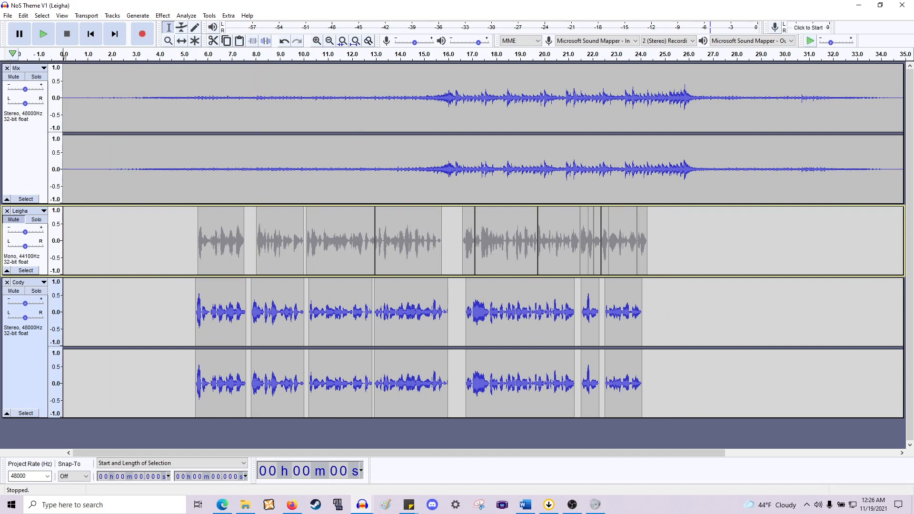
{"action": "key", "text": "alt+Tab"}
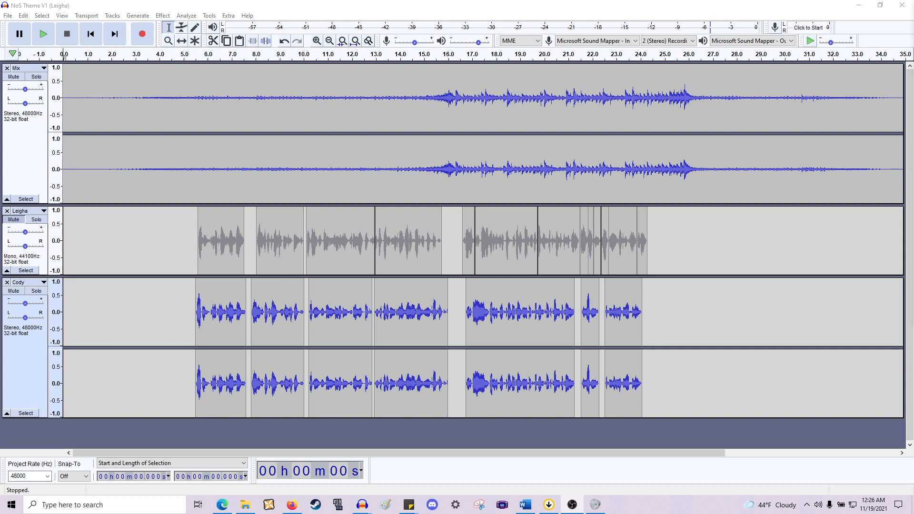
{"action": "left_click", "coordinate": [27, 148]}
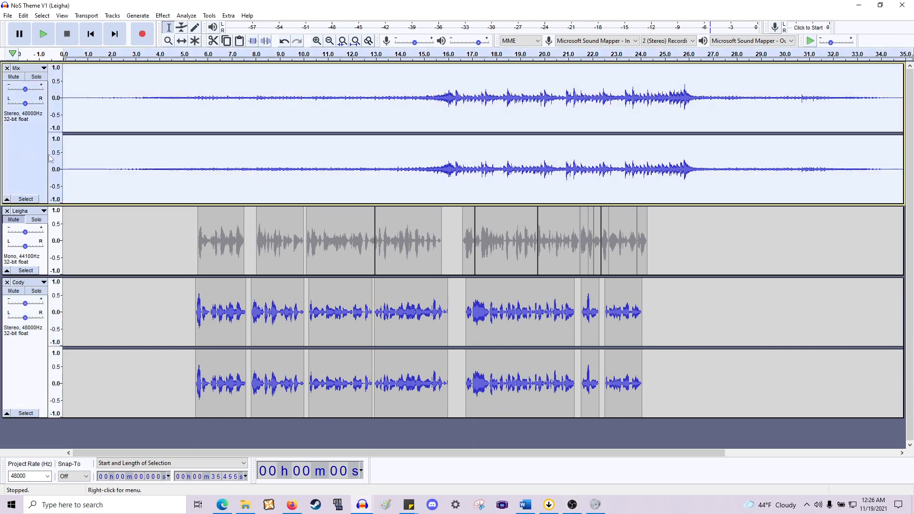
{"action": "key", "text": "space"}
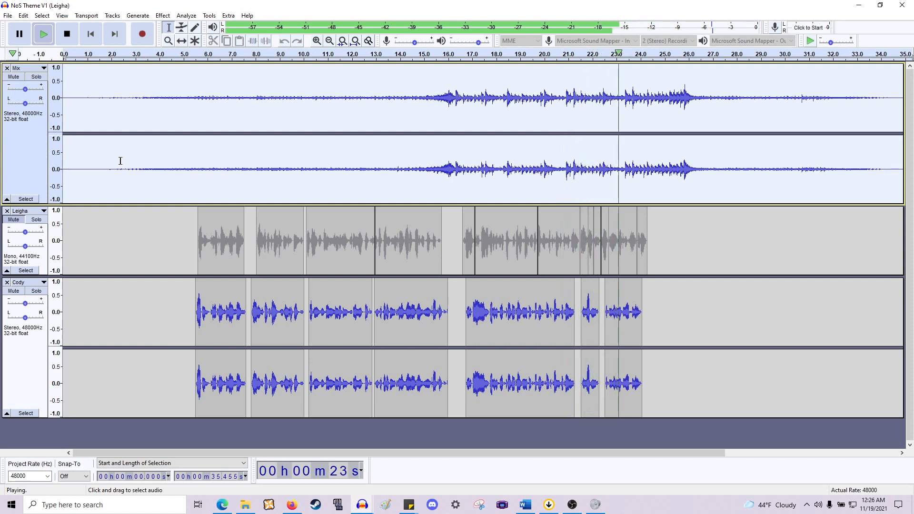
{"action": "key", "text": "space"}
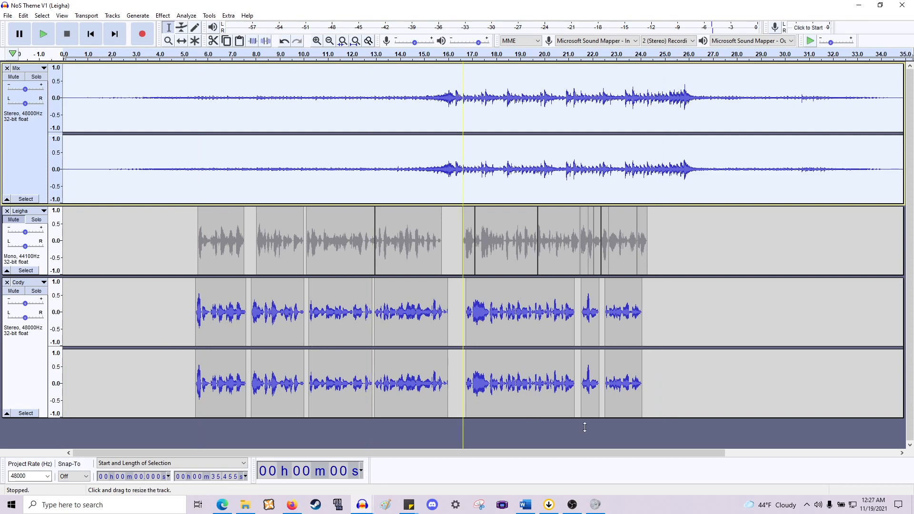
- Shift the last part of Cody's final phrase, after about 23.6 s, slightly later with the Time Shift tool
{"action": "scroll", "coordinate": [604, 309], "scroll_direction": "up", "scroll_amount": 2, "text": "ctrl"}
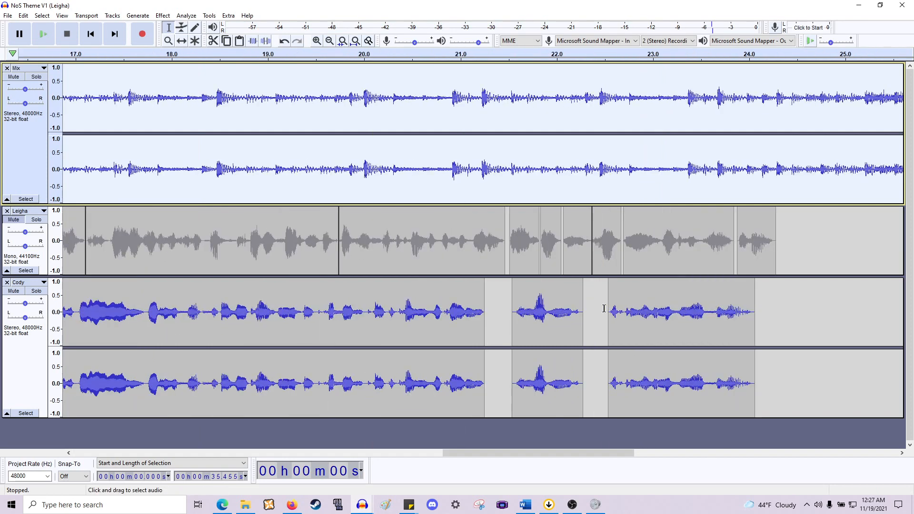
{"action": "scroll", "coordinate": [604, 309], "scroll_direction": "down", "scroll_amount": 3, "text": "shift"}
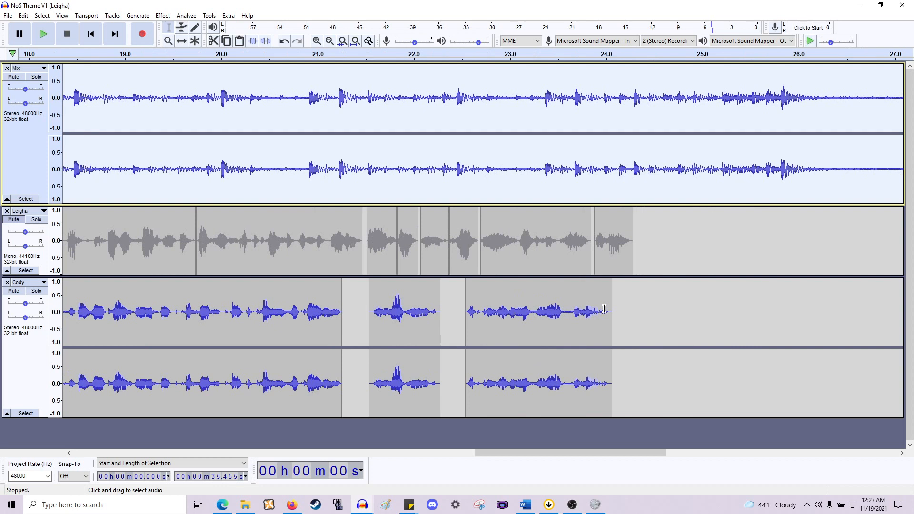
{"action": "left_click", "coordinate": [569, 317]}
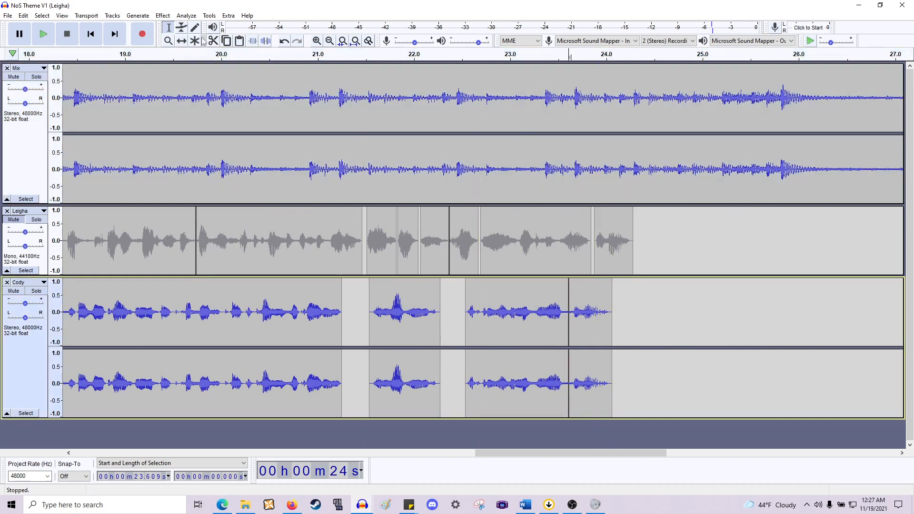
{"action": "left_click", "coordinate": [182, 42]}
{"action": "left_click_drag", "start_coordinate": [579, 297], "coordinate": [586, 297]}
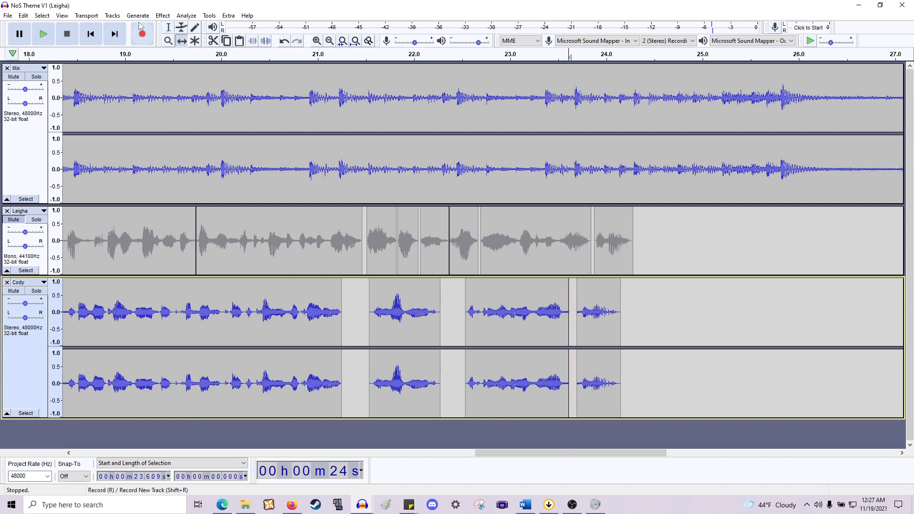
- Play back Cody's phrases from around 22.5 and 23 seconds to review the pauses
{"action": "left_click", "coordinate": [168, 27]}
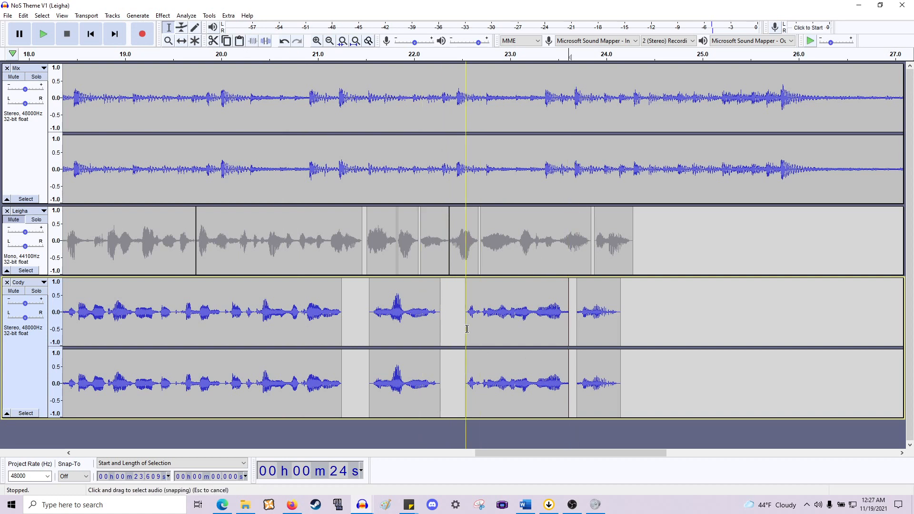
{"action": "left_click", "coordinate": [463, 291]}
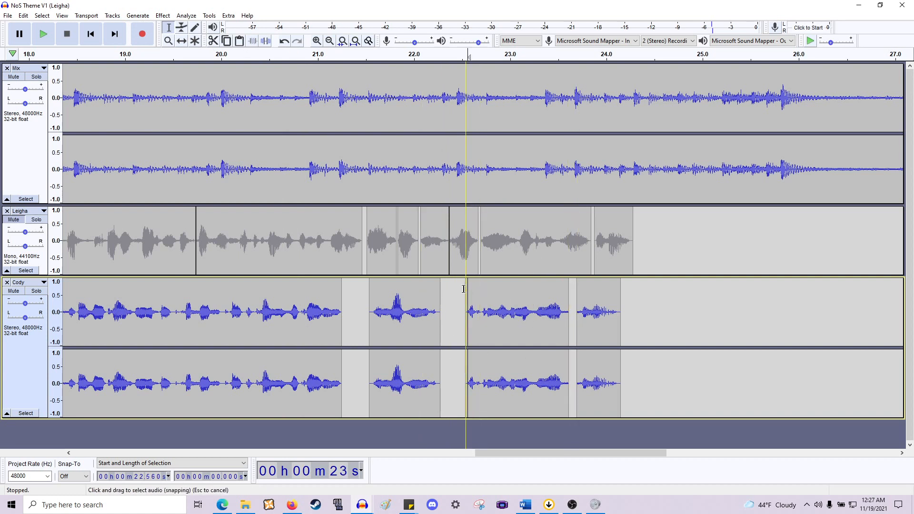
{"action": "key", "text": "space"}
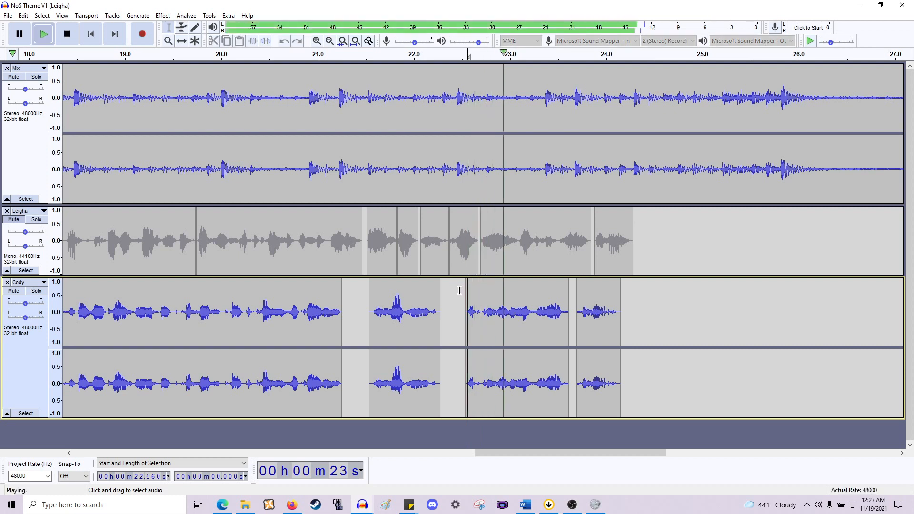
{"action": "key", "text": "space"}
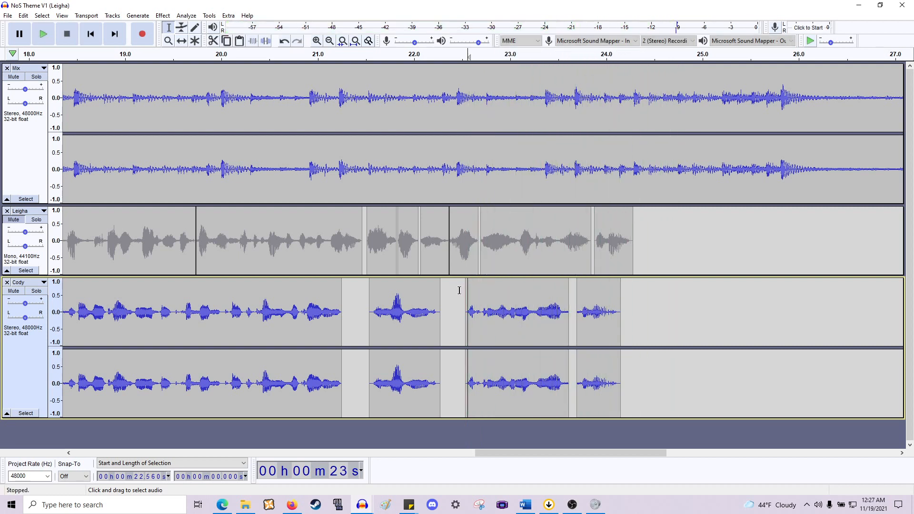
{"action": "left_click", "coordinate": [509, 320]}
{"action": "key", "text": "space"}
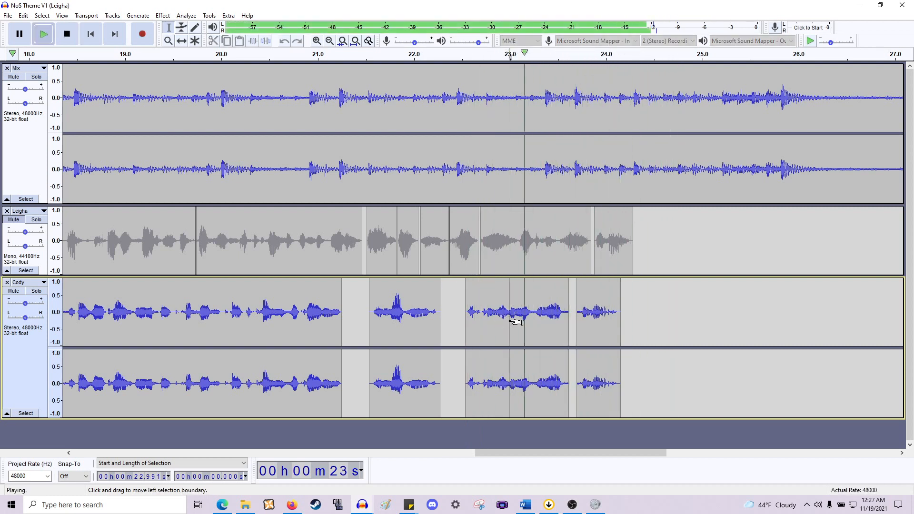
{"action": "key", "text": "space"}
- Move Cody's clips after about 23.3 s later with the Time Shift tool to widen the gap before them
{"action": "scroll", "coordinate": [503, 320], "scroll_direction": "up", "scroll_amount": 1}
{"action": "left_click", "coordinate": [555, 320]}
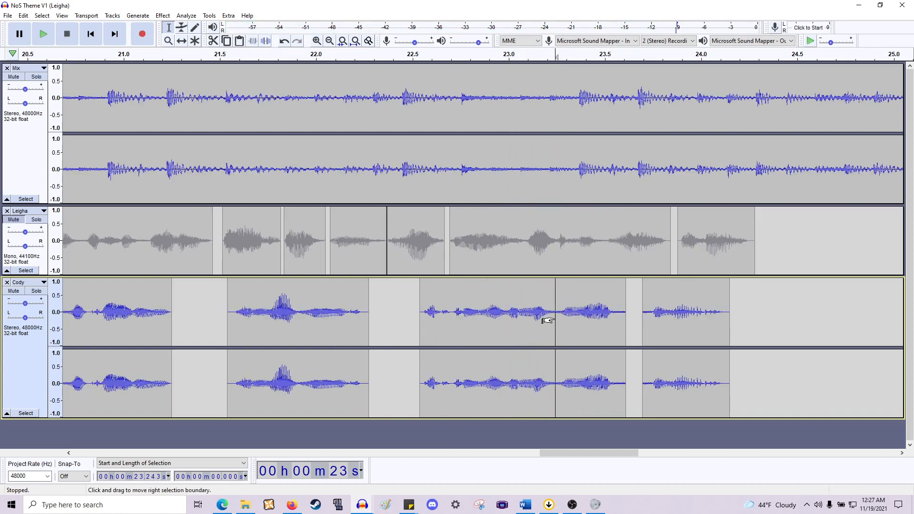
{"action": "left_click_drag", "start_coordinate": [555, 321], "coordinate": [557, 321]}
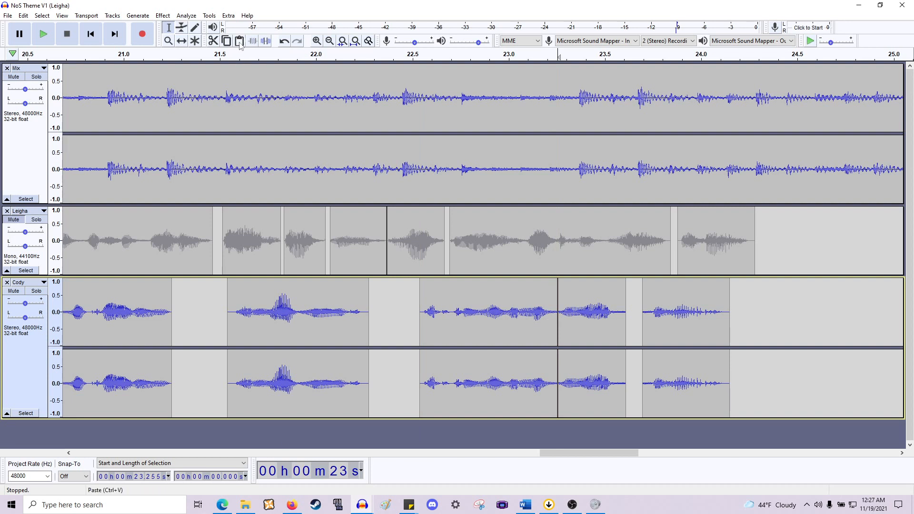
{"action": "left_click", "coordinate": [184, 40]}
{"action": "left_click_drag", "start_coordinate": [592, 299], "coordinate": [605, 304]}
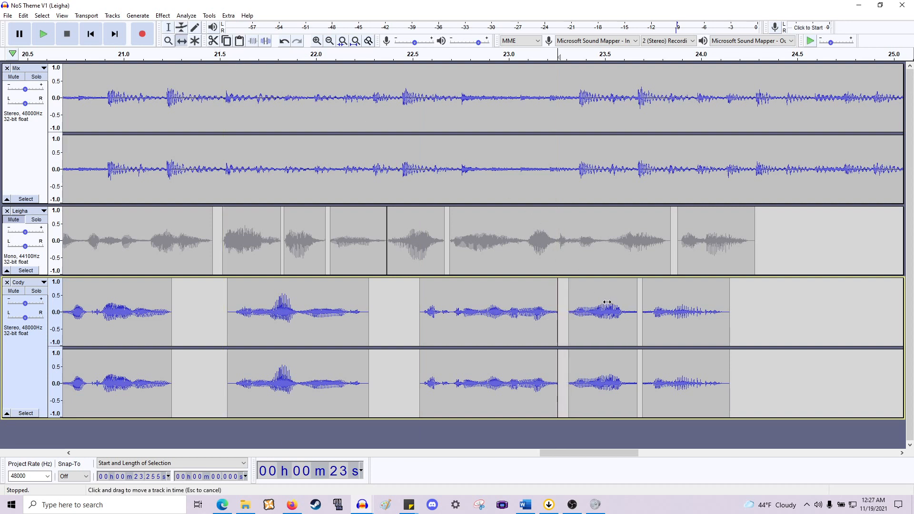
{"action": "mouse_move", "coordinate": [682, 311]}
{"action": "left_mouse_down"}
{"action": "mouse_move", "coordinate": [711, 310]}
{"action": "mouse_move", "coordinate": [687, 309]}
{"action": "left_mouse_up"}
{"action": "left_click_drag", "start_coordinate": [611, 312], "coordinate": [638, 312]}
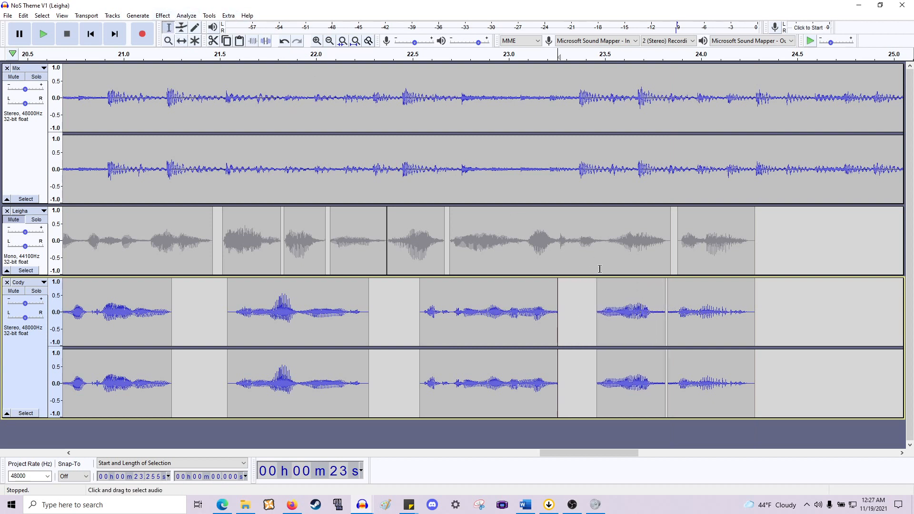
- Delete a short piece of about 0.08 s at 23.78 s in Cody and reposition the neighbouring clips
{"action": "left_click_drag", "start_coordinate": [659, 326], "coordinate": [673, 327]}
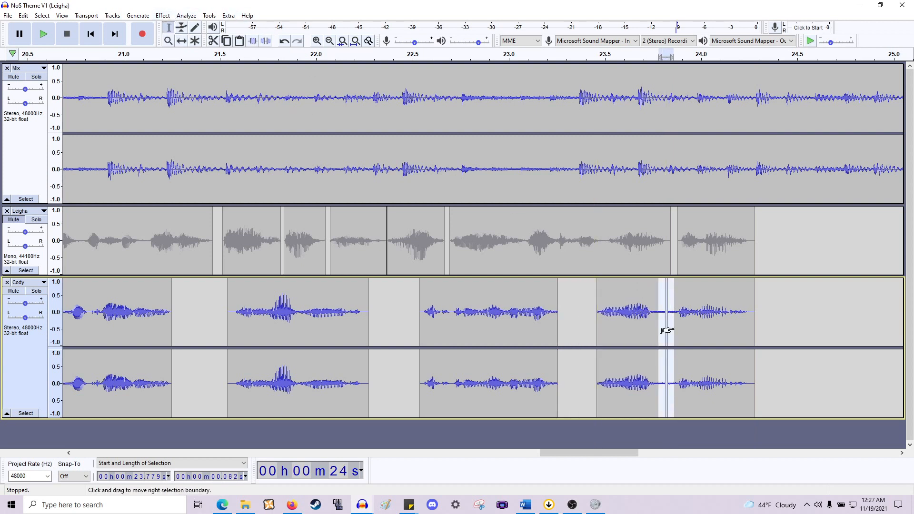
{"action": "key", "text": "Delete"}
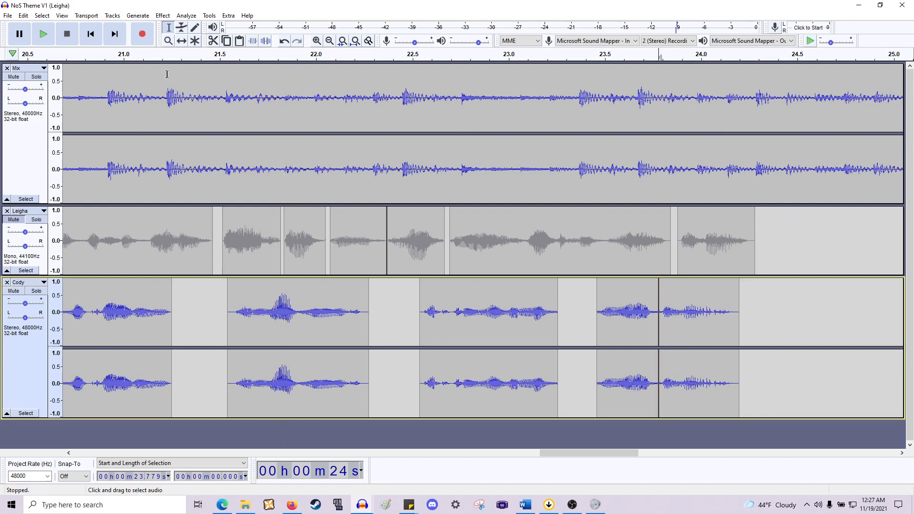
{"action": "left_click", "coordinate": [183, 41]}
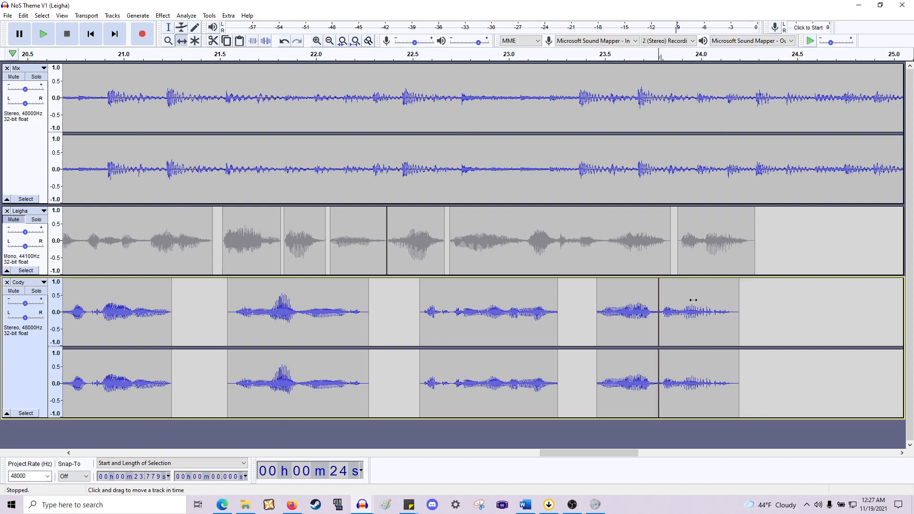
{"action": "left_click_drag", "start_coordinate": [693, 300], "coordinate": [714, 300]}
{"action": "left_click_drag", "start_coordinate": [636, 308], "coordinate": [625, 310]}
- Shift Cody's phrases between about 22.3 and 23.5 seconds later with the Time Shift tool to line up with Leigha
{"action": "scroll", "coordinate": [635, 310], "scroll_direction": "up", "scroll_amount": 2, "text": "ctrl"}
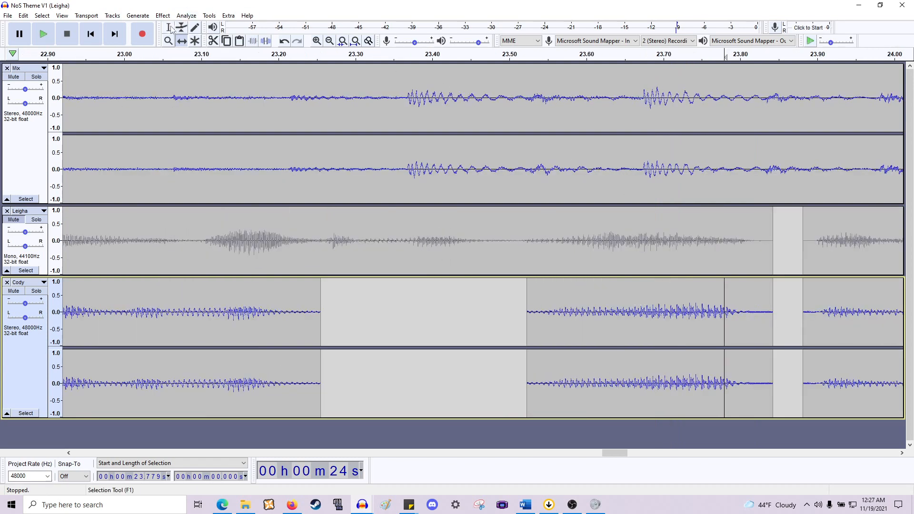
{"action": "left_click_drag", "start_coordinate": [770, 300], "coordinate": [750, 308]}
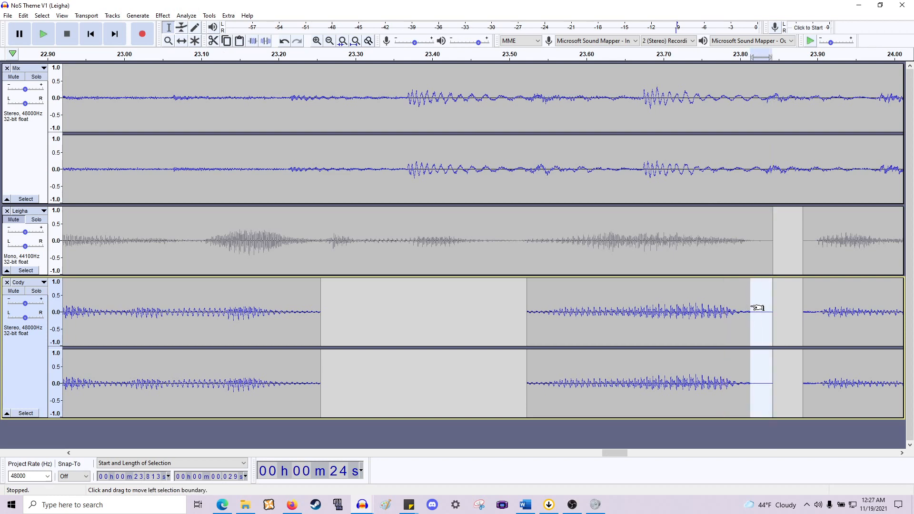
{"action": "left_click", "coordinate": [757, 309]}
{"action": "scroll", "coordinate": [748, 319], "scroll_direction": "down", "scroll_amount": 1, "text": "ctrl"}
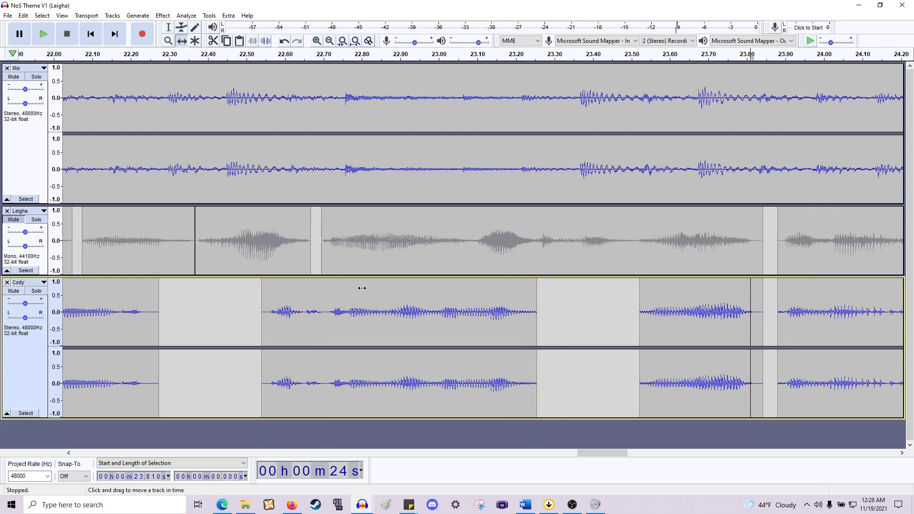
{"action": "left_click_drag", "start_coordinate": [391, 308], "coordinate": [444, 306]}
{"action": "scroll", "coordinate": [362, 273], "scroll_direction": "down", "scroll_amount": 1, "text": "ctrl"}
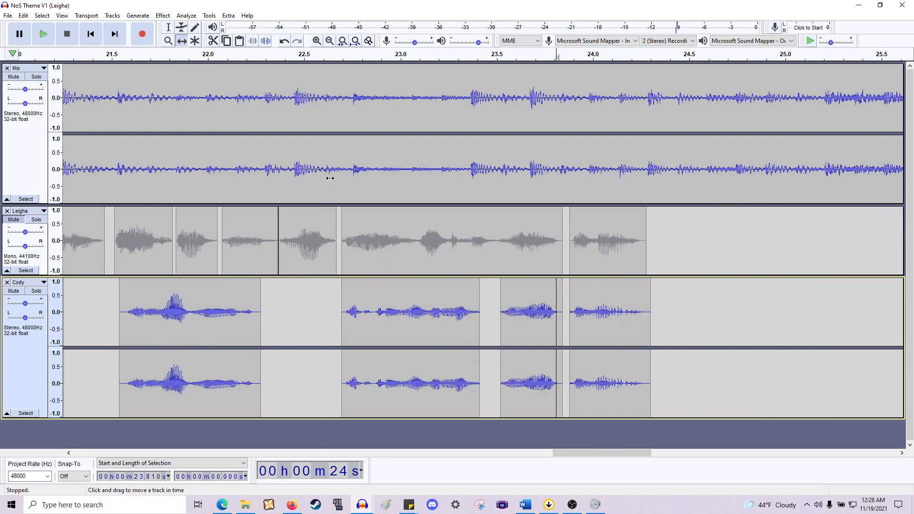
{"action": "scroll", "coordinate": [329, 178], "scroll_direction": "down", "scroll_amount": 1, "text": "ctrl"}
{"action": "scroll", "coordinate": [283, 315], "scroll_direction": "left", "scroll_amount": 5}
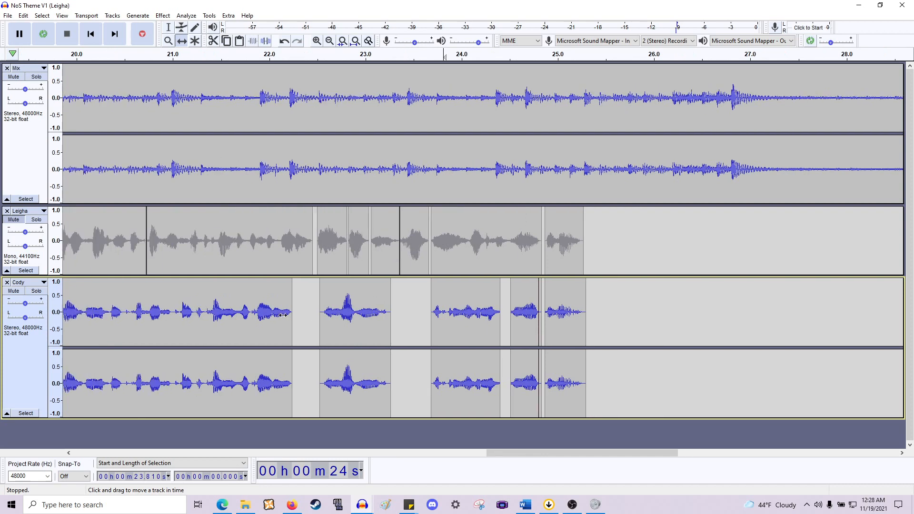
{"action": "left_click_drag", "start_coordinate": [464, 311], "coordinate": [474, 311]}
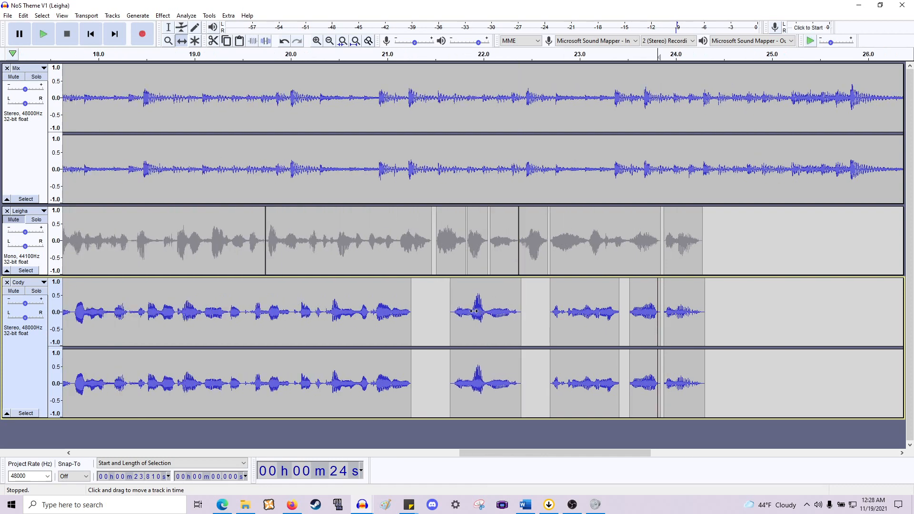
- Play back from about 21.7 s and move Cody's phrase starting there slightly later
{"action": "left_click", "coordinate": [168, 28]}
{"action": "left_click", "coordinate": [450, 308]}
{"action": "key", "text": "space"}
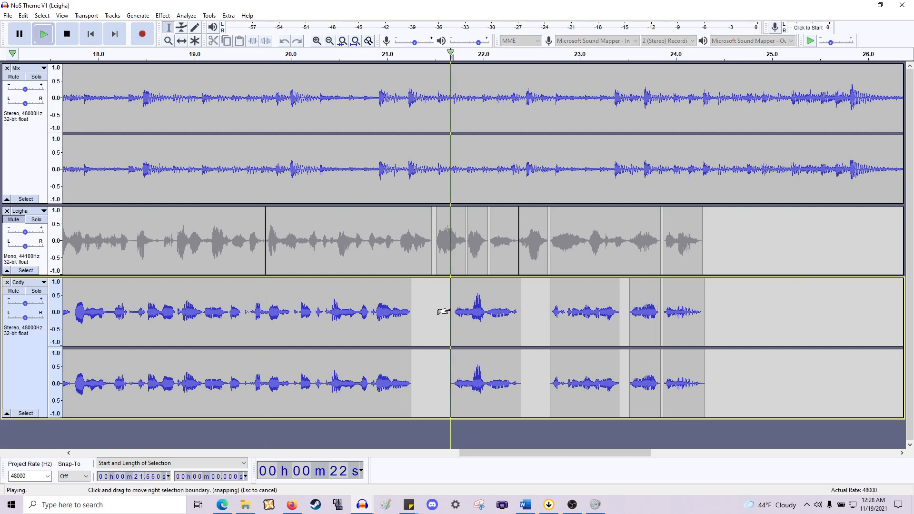
{"action": "key", "text": "space"}
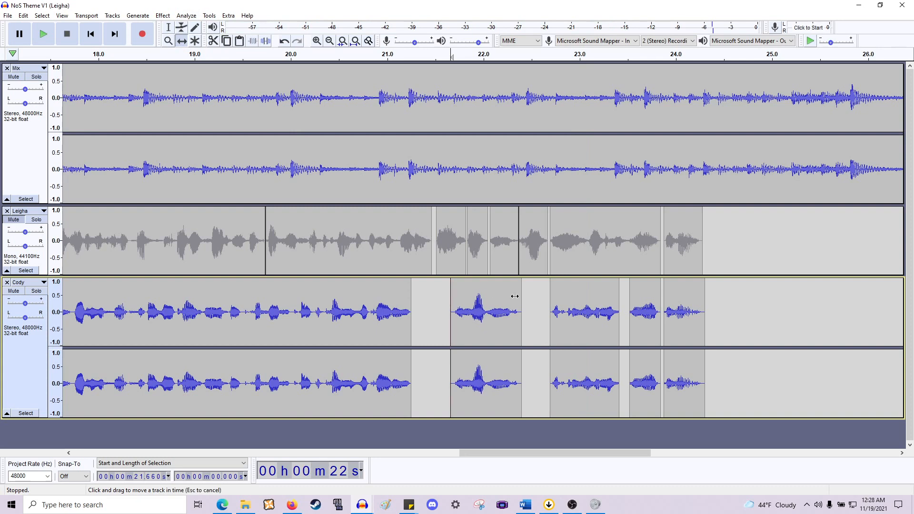
{"action": "left_click_drag", "start_coordinate": [496, 297], "coordinate": [518, 297]}
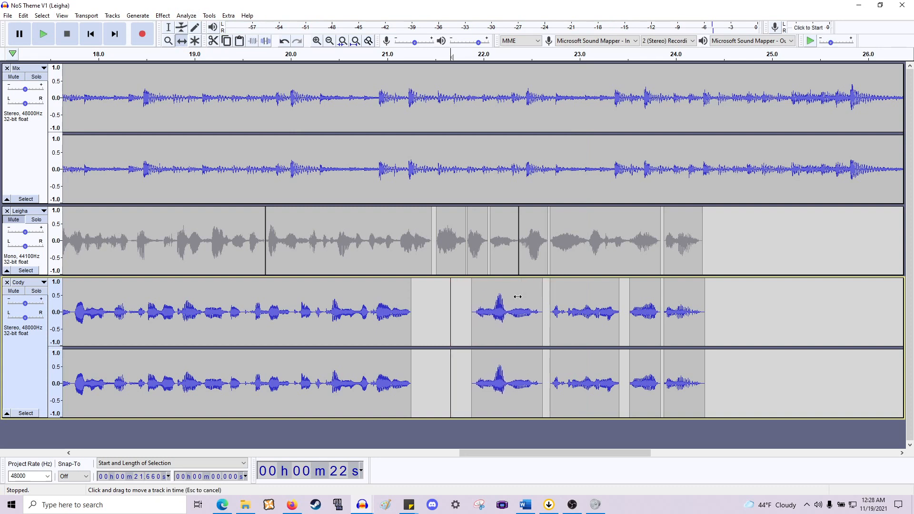
- Solo the Leigha track and play it from about 22.4 s to compare
{"action": "left_click", "coordinate": [40, 219]}
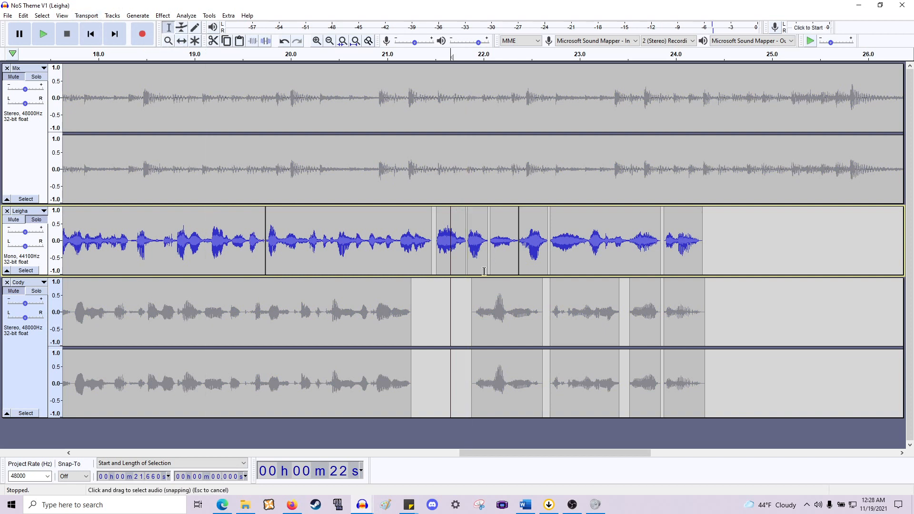
{"action": "left_click", "coordinate": [521, 292]}
{"action": "key", "text": "space"}
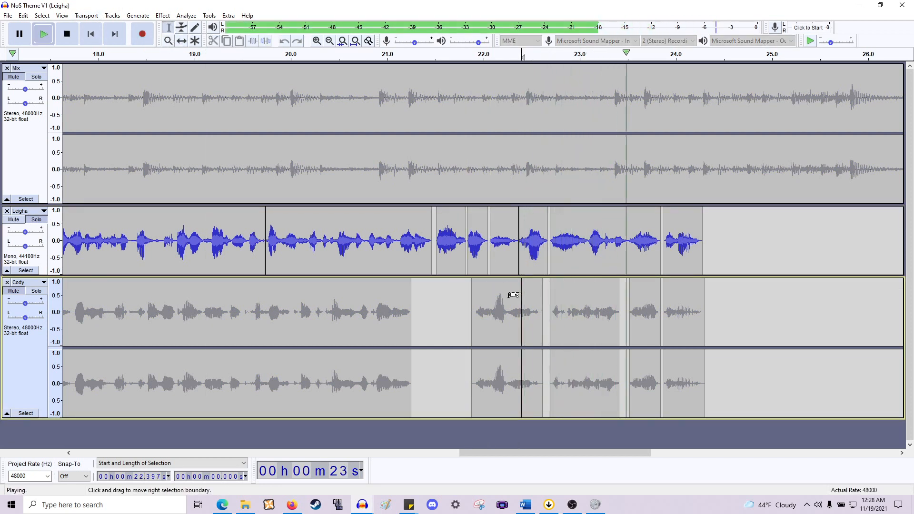
- Play the soloed Leigha track from about 20.8 s
{"action": "key", "text": "space"}
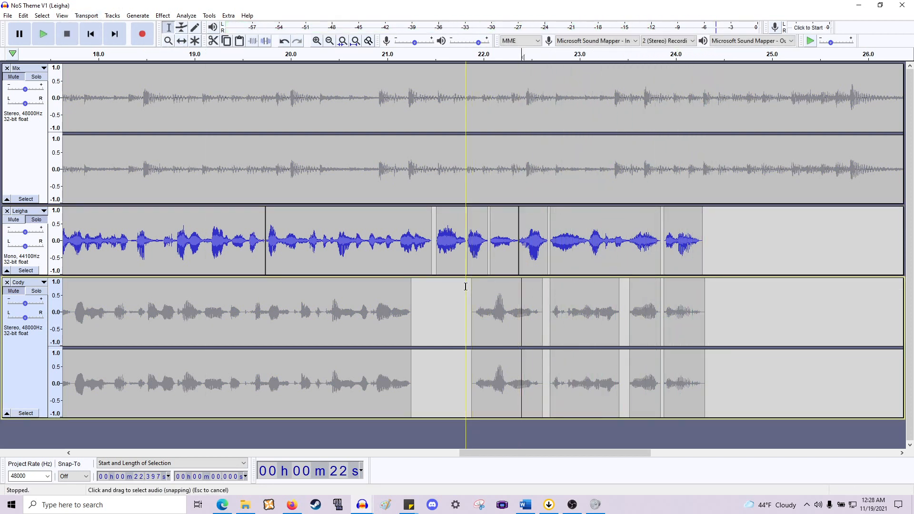
{"action": "left_click", "coordinate": [370, 285]}
{"action": "key", "text": "space"}
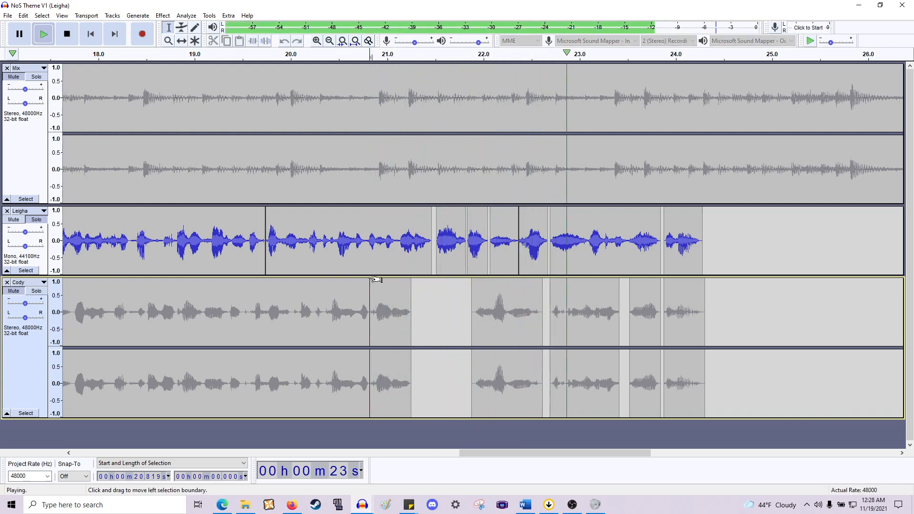
{"action": "key", "text": "space"}
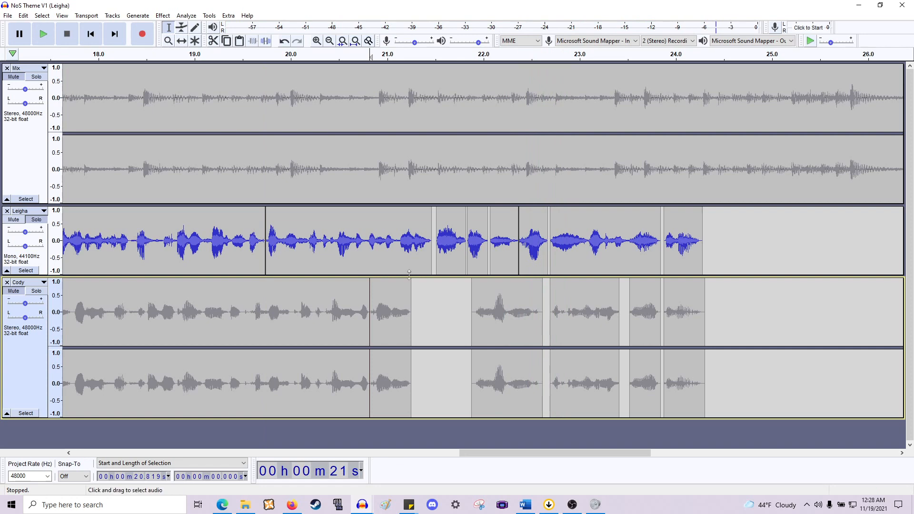
- Switch the solo from Leigha to Cody and play Cody from about 20.8 s
{"action": "left_click", "coordinate": [36, 219]}
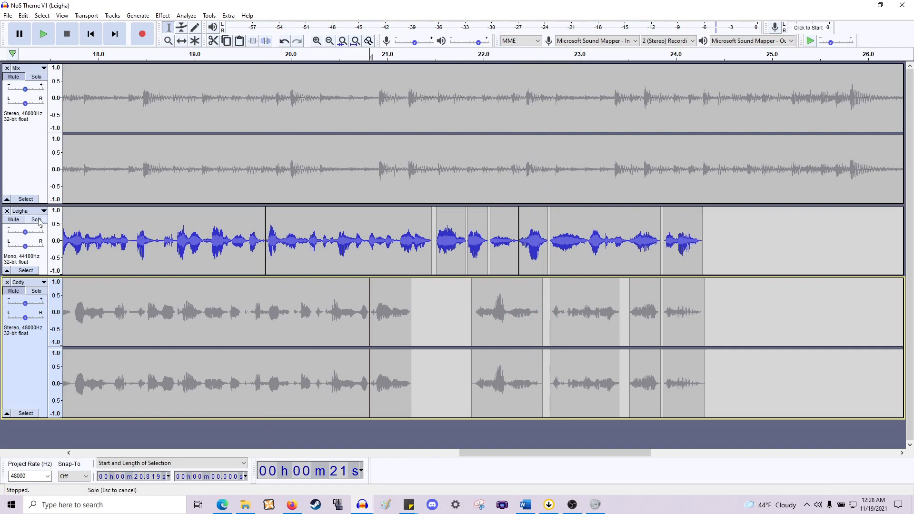
{"action": "left_click", "coordinate": [36, 292]}
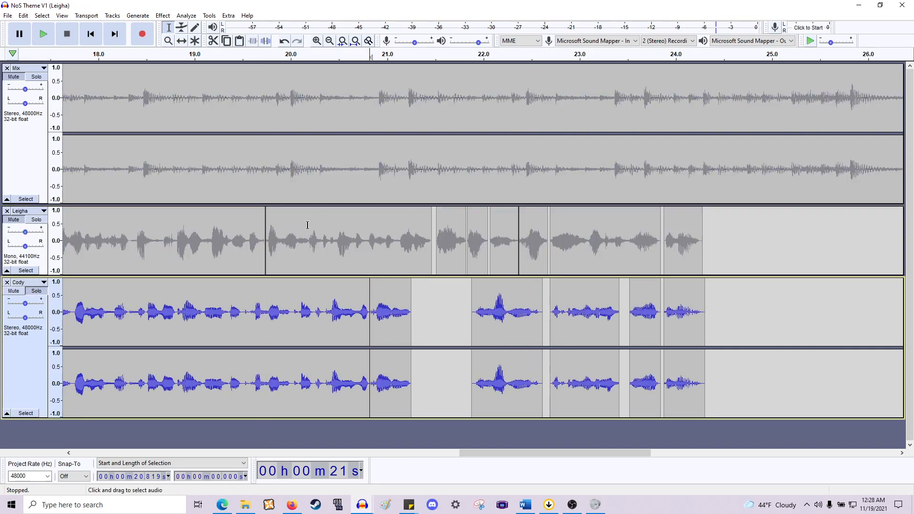
{"action": "key", "text": "space"}
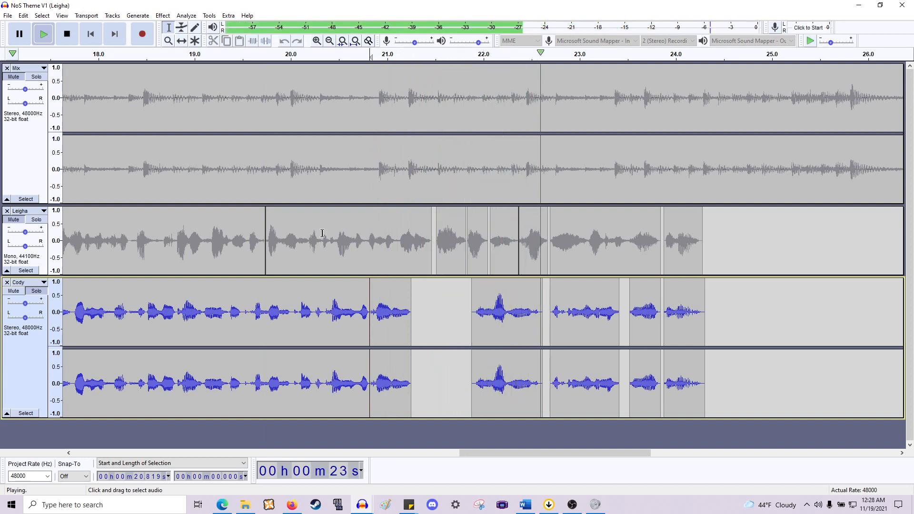
{"action": "key", "text": "space"}
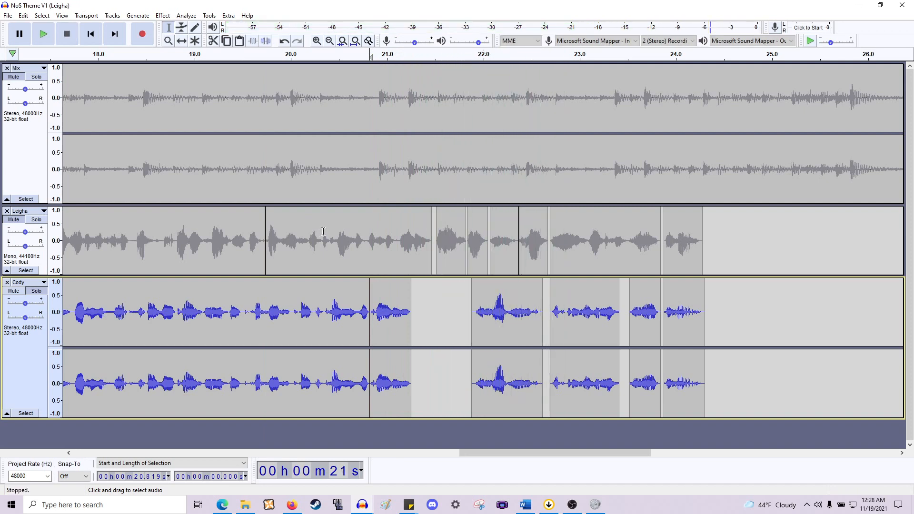
- Move Cody's clips from about 22.3 s onward earlier with the Time Shift tool to close the gaps
{"action": "left_click", "coordinate": [180, 42]}
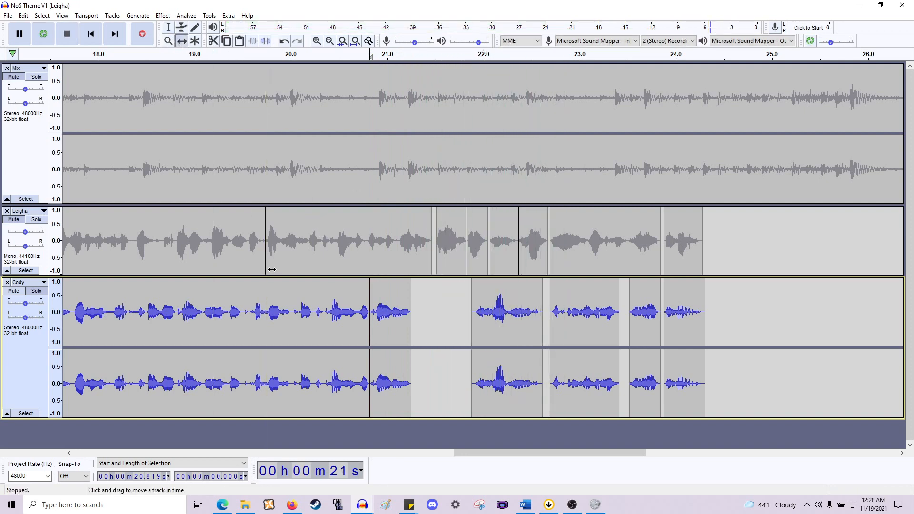
{"action": "scroll", "coordinate": [272, 270], "scroll_direction": "left", "scroll_amount": 6}
{"action": "left_click_drag", "start_coordinate": [320, 310], "coordinate": [340, 312]}
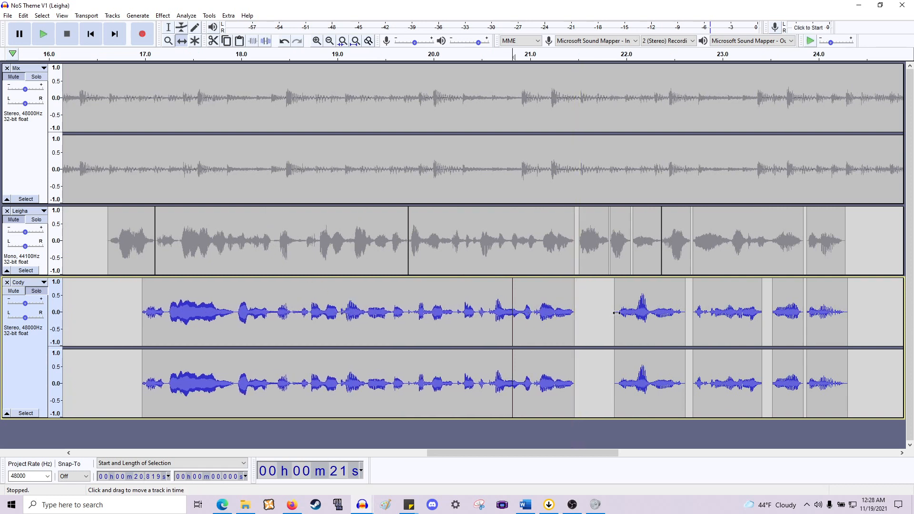
{"action": "left_click_drag", "start_coordinate": [651, 315], "coordinate": [617, 322]}
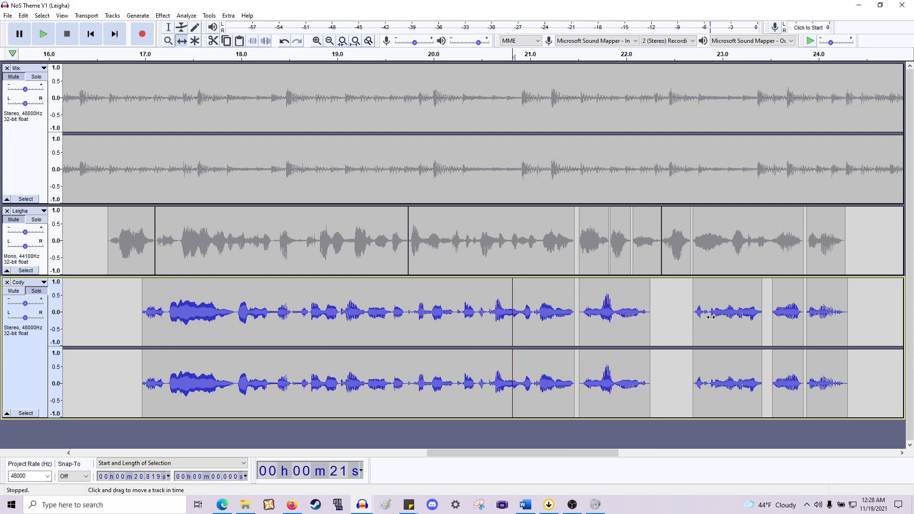
{"action": "left_click_drag", "start_coordinate": [711, 316], "coordinate": [678, 325]}
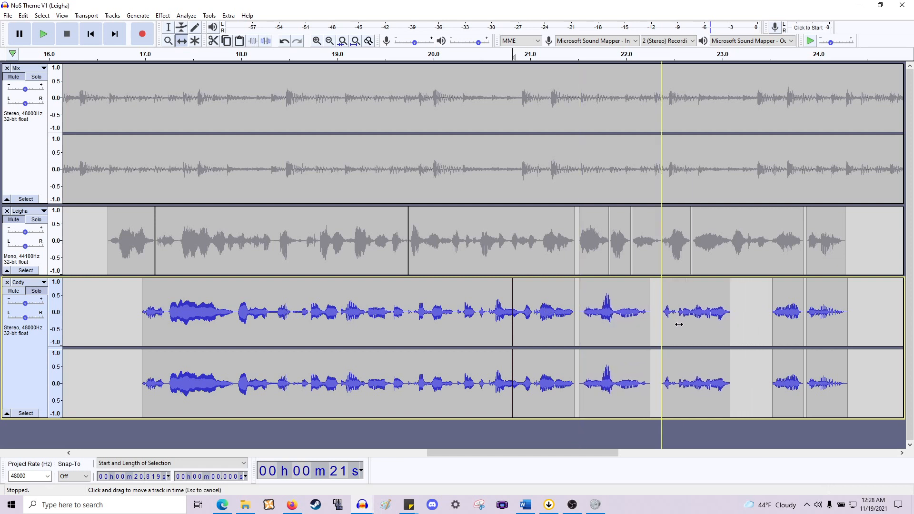
{"action": "left_click_drag", "start_coordinate": [785, 323], "coordinate": [748, 328]}
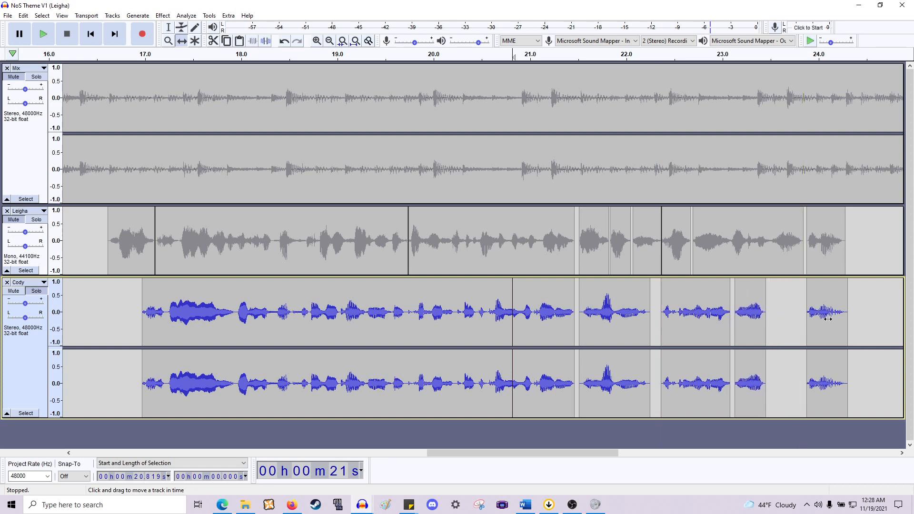
{"action": "left_click_drag", "start_coordinate": [828, 319], "coordinate": [796, 324]}
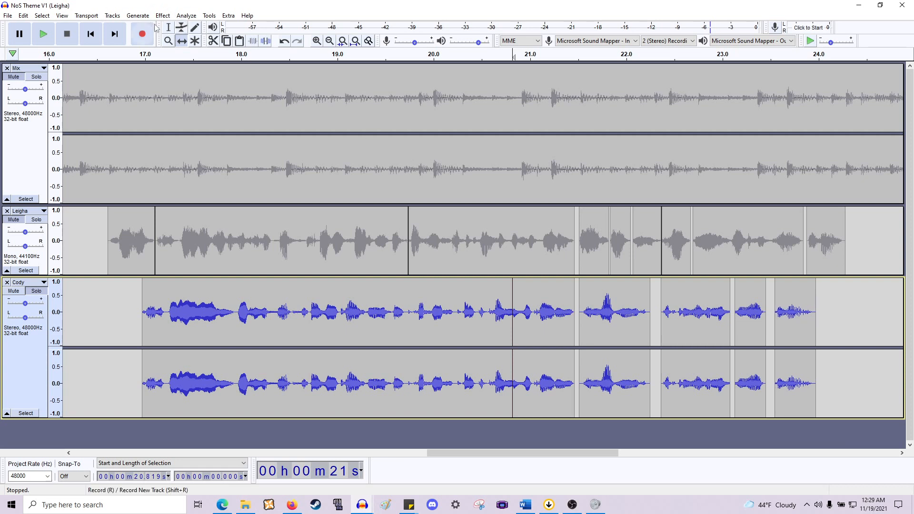
- Unsolo Cody, return to the project start and play the full mix
{"action": "left_click", "coordinate": [170, 30]}
{"action": "left_click", "coordinate": [433, 294]}
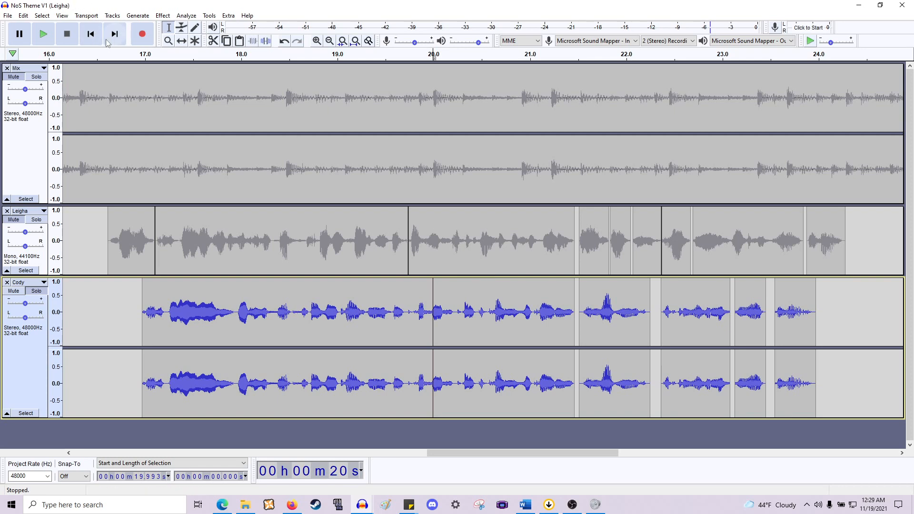
{"action": "left_click", "coordinate": [90, 37]}
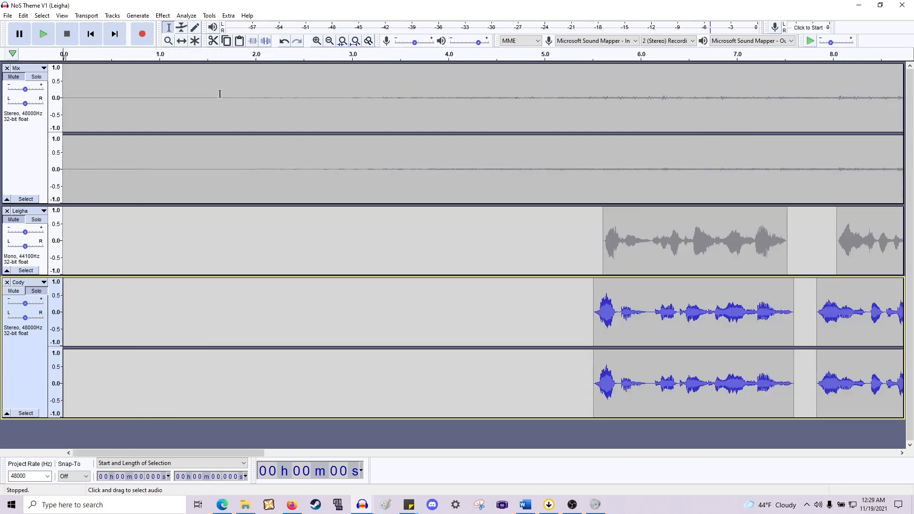
{"action": "scroll", "coordinate": [248, 114], "scroll_direction": "down", "scroll_amount": 2}
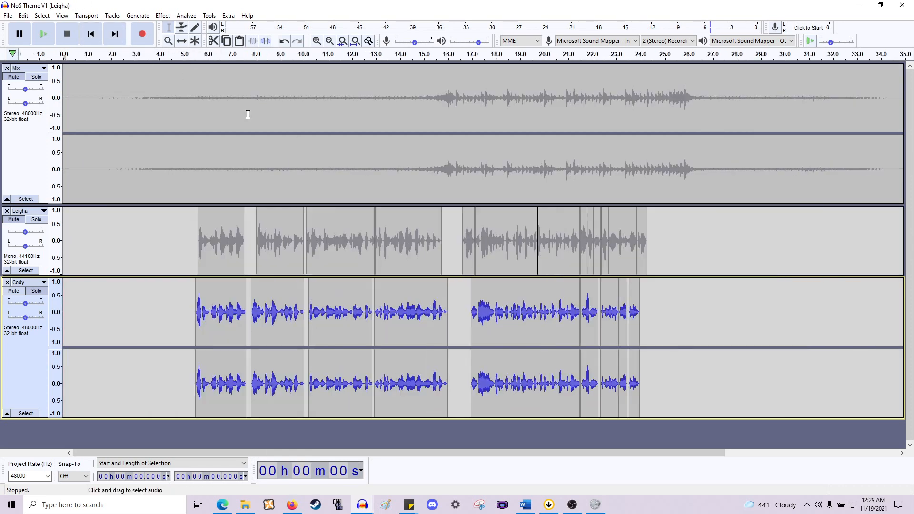
{"action": "left_click", "coordinate": [28, 294]}
{"action": "key", "text": "Up"}
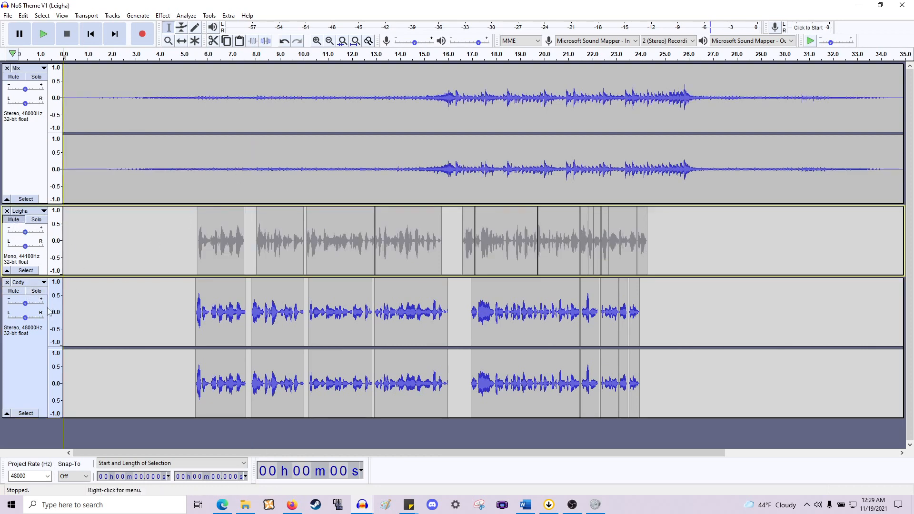
{"action": "left_click_drag", "start_coordinate": [29, 307], "coordinate": [30, 308]}
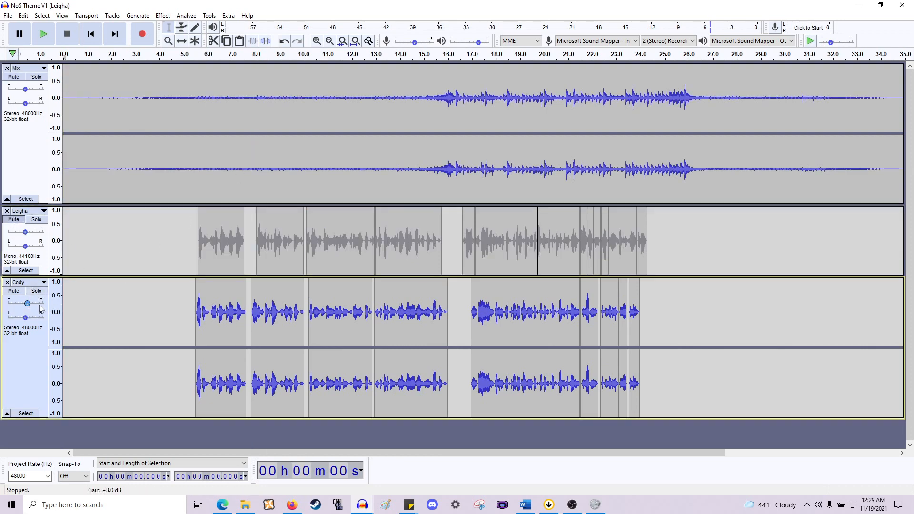
{"action": "key", "text": "space"}
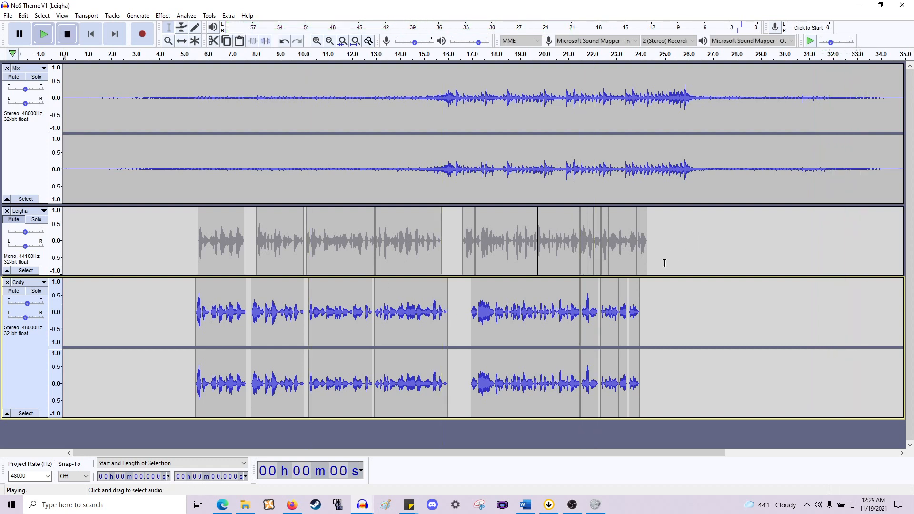
- Shift Cody's last two phrases near 24 s slightly later with the Time Shift tool
{"action": "scroll", "coordinate": [661, 264], "scroll_direction": "up", "scroll_amount": 2, "text": "ctrl"}
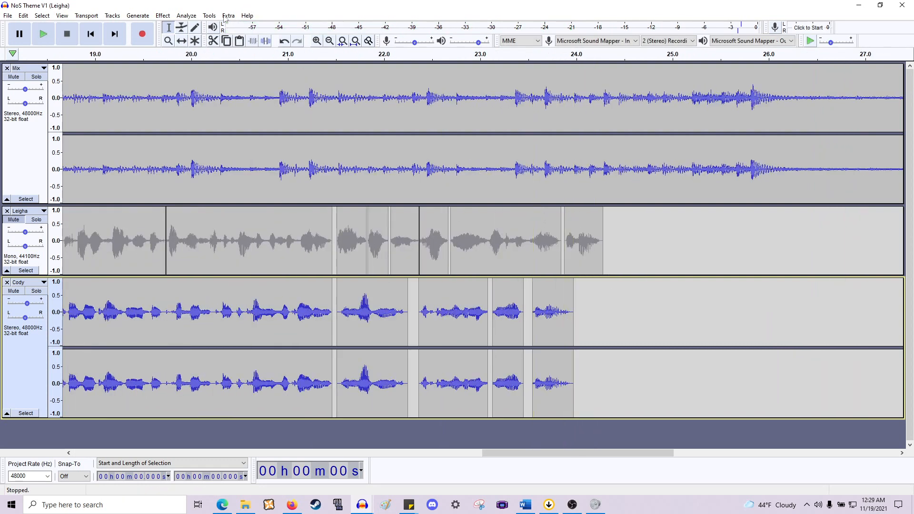
{"action": "left_click", "coordinate": [185, 42]}
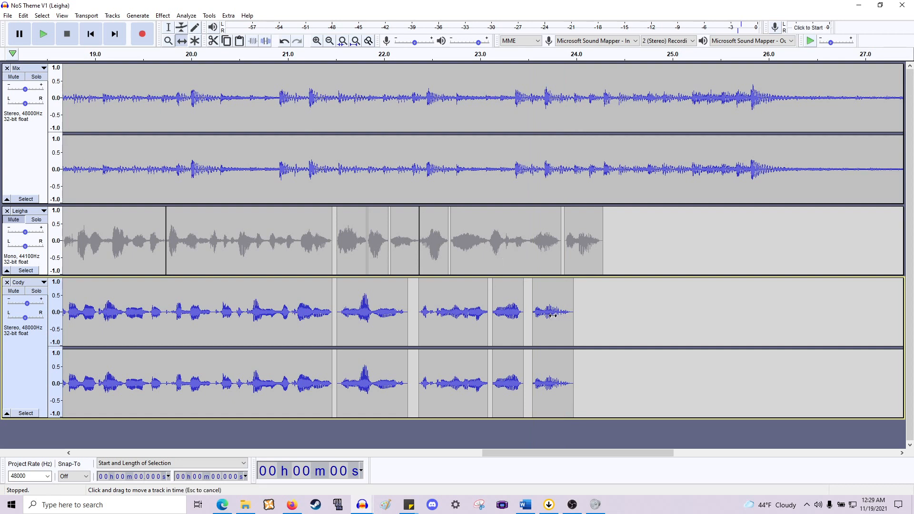
{"action": "left_click_drag", "start_coordinate": [553, 315], "coordinate": [510, 291]}
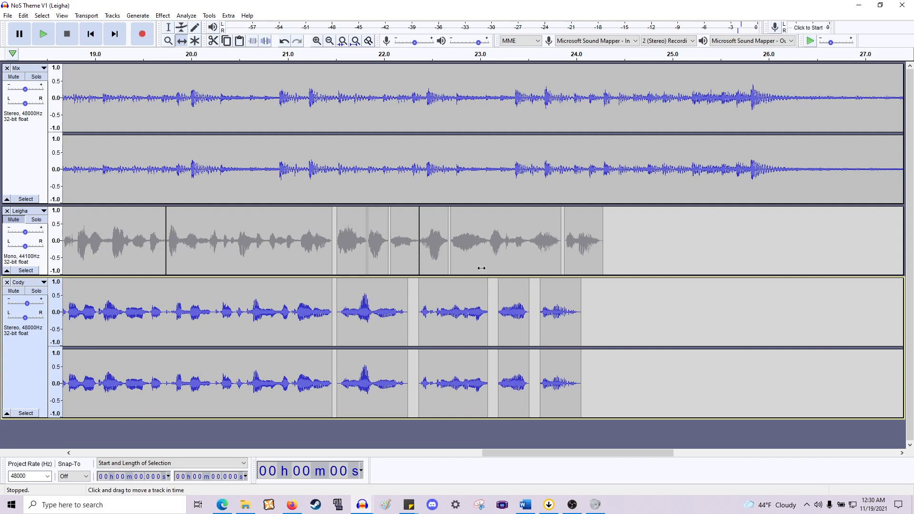
- Play the project back from about 22.4 s
{"action": "left_click", "coordinate": [169, 28]}
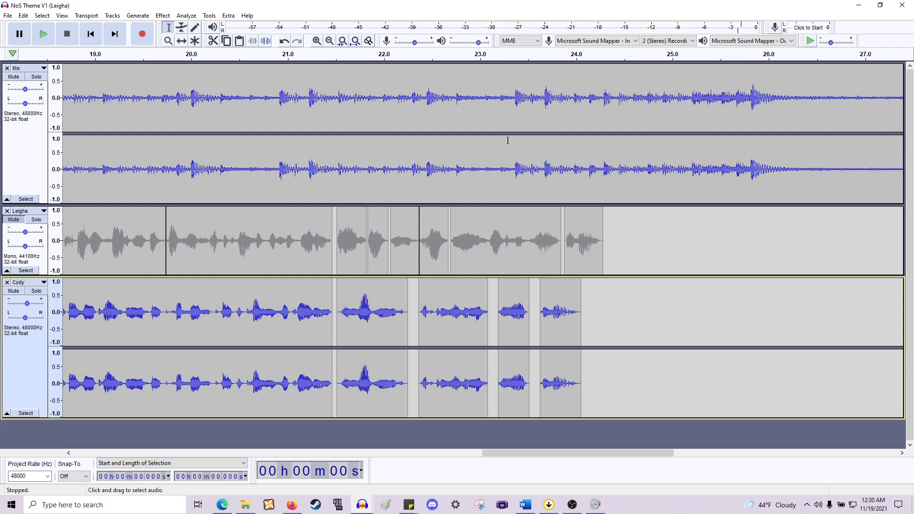
{"action": "left_click", "coordinate": [420, 322]}
{"action": "key", "text": "space"}
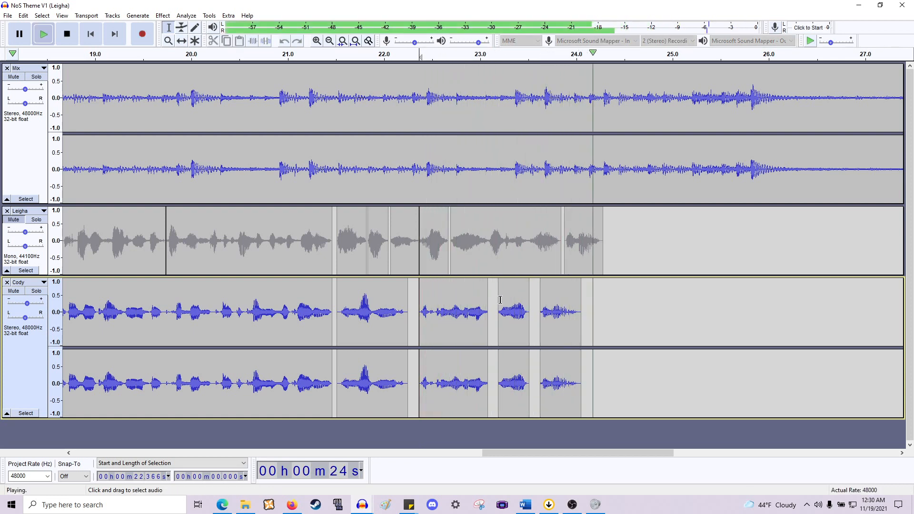
{"action": "key", "text": "space"}
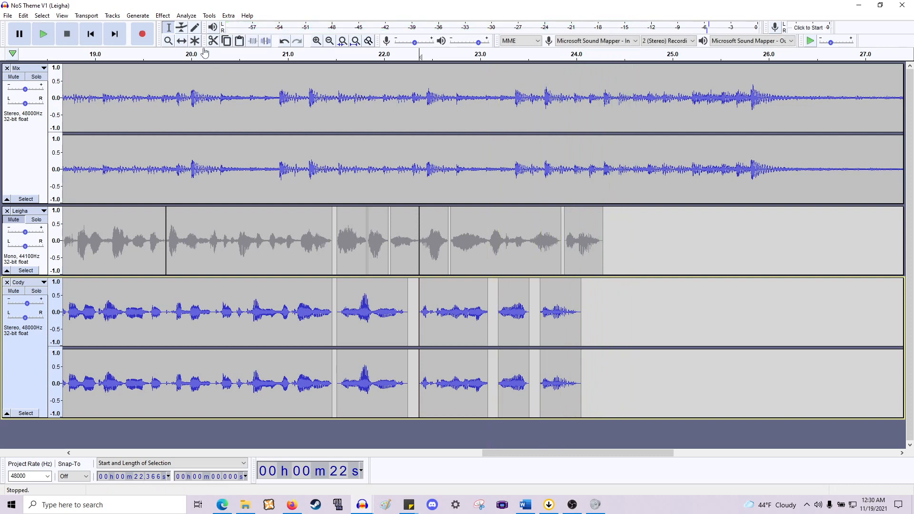
- Shift Cody's phrases from about 22.4 s onward slightly later with the Time Shift tool and preview them
{"action": "left_click", "coordinate": [182, 41]}
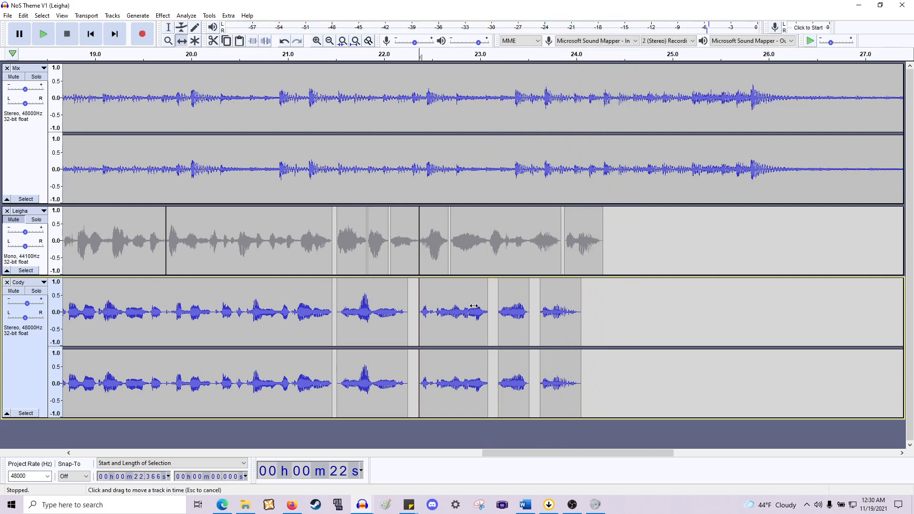
{"action": "left_click_drag", "start_coordinate": [474, 306], "coordinate": [527, 315]}
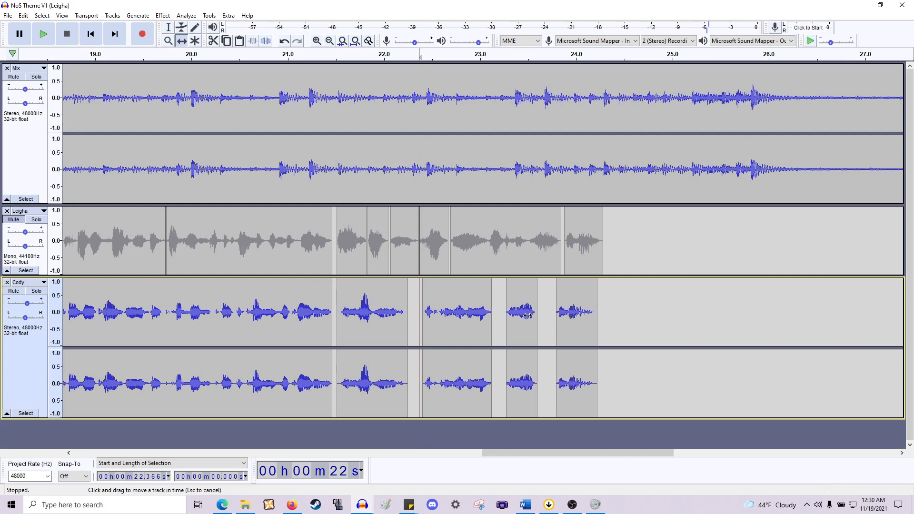
{"action": "key", "text": "space"}
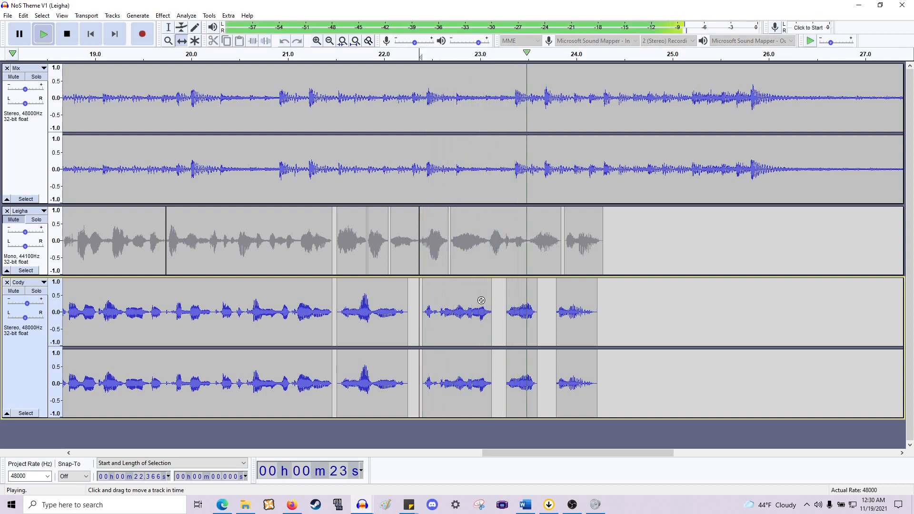
{"action": "key", "text": "space"}
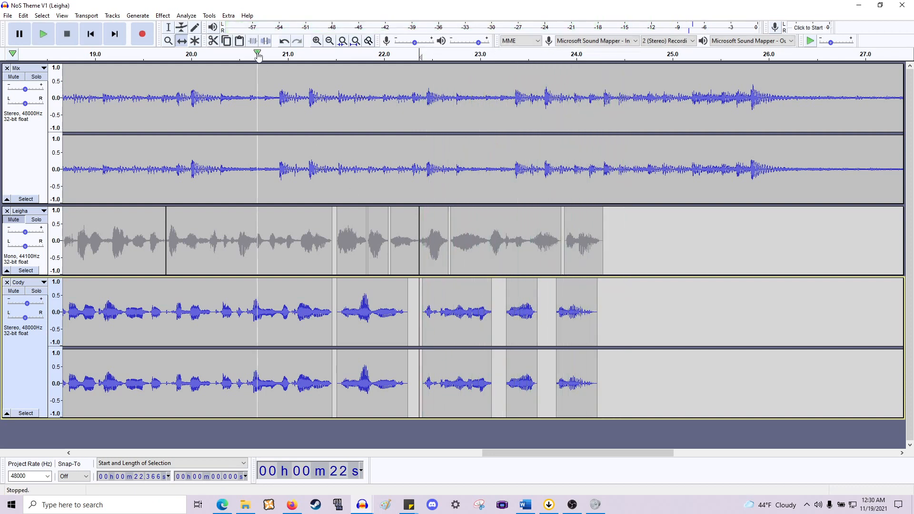
- Play the project back from about 23.0 s
{"action": "left_click", "coordinate": [167, 27]}
{"action": "scroll", "coordinate": [520, 307], "scroll_direction": "up", "scroll_amount": 1, "text": "ctrl"}
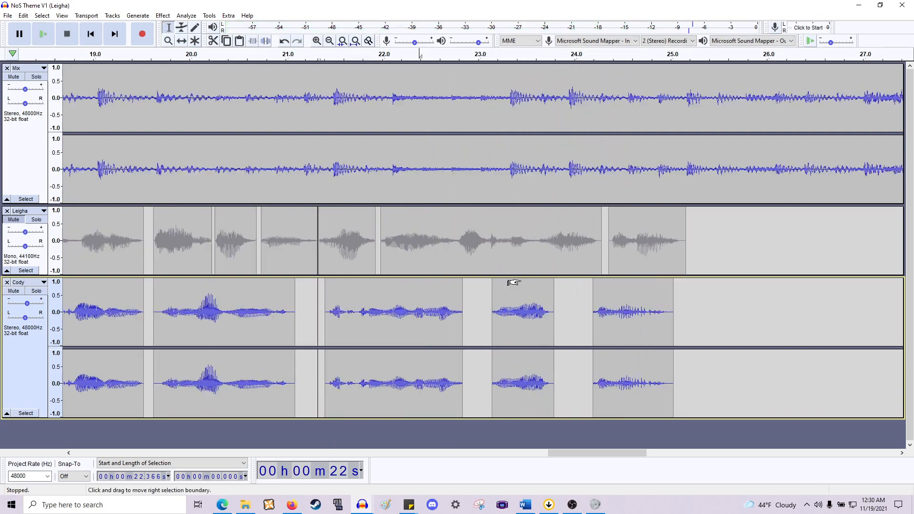
{"action": "left_click", "coordinate": [412, 309]}
{"action": "key", "text": "space"}
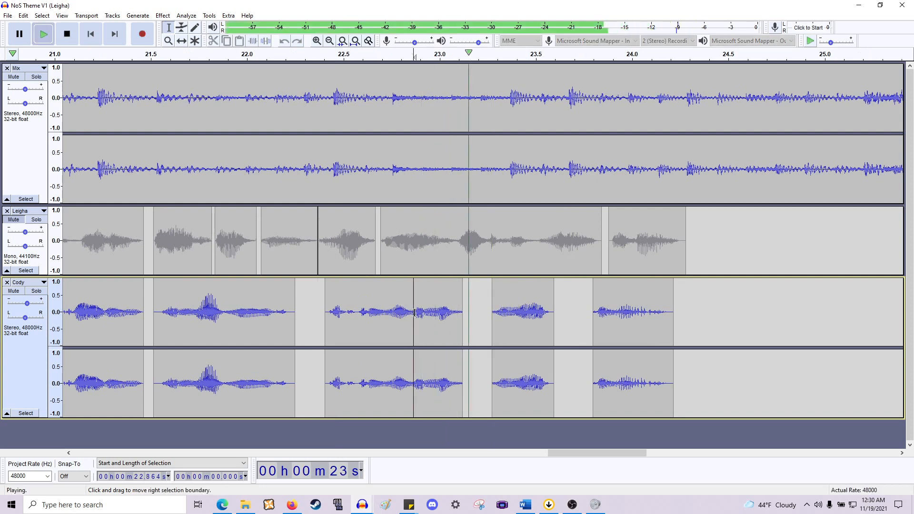
{"action": "key", "text": "space"}
- Select about 0.26 s of Cody's audio starting near 23.29 s and play it
{"action": "left_click", "coordinate": [495, 319]}
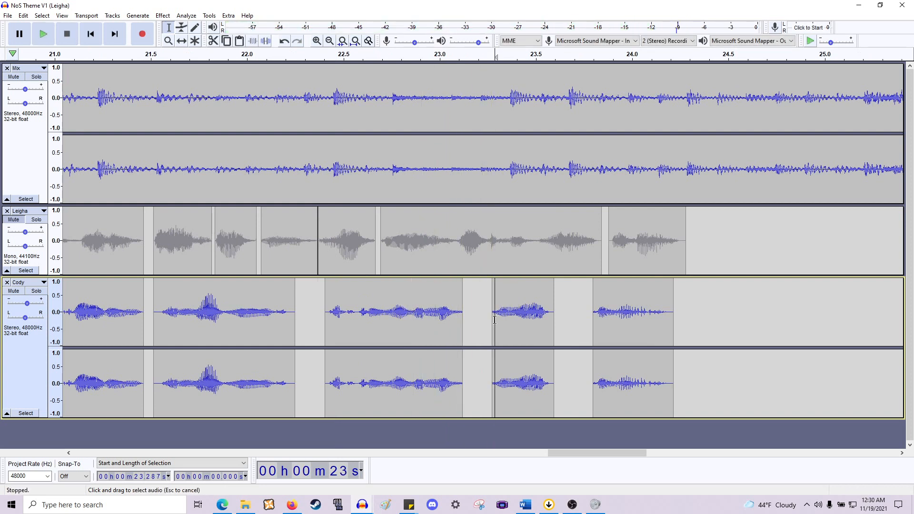
{"action": "left_click_drag", "start_coordinate": [499, 322], "coordinate": [543, 321]}
{"action": "key", "text": "space"}
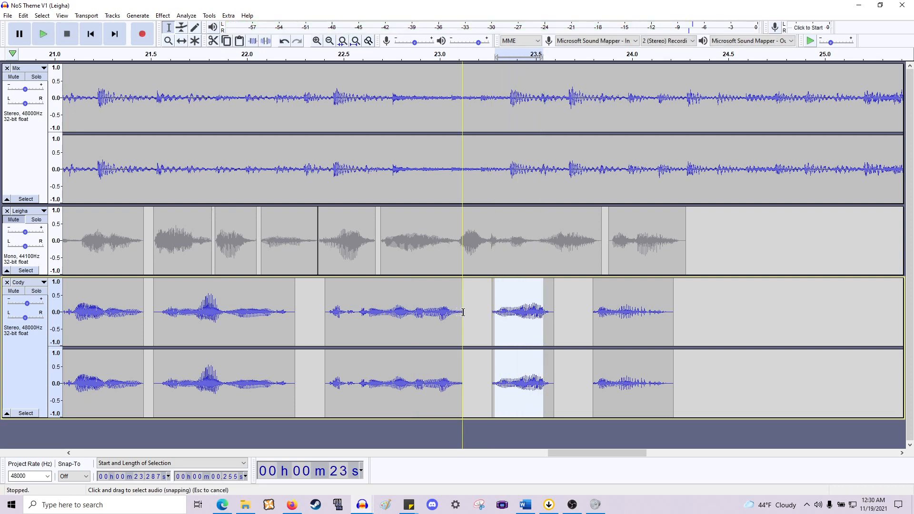
- Select about 0.19 s of Cody's audio starting near 22.93 s, solo Cody and play the selection
{"action": "left_click_drag", "start_coordinate": [463, 312], "coordinate": [427, 312]}
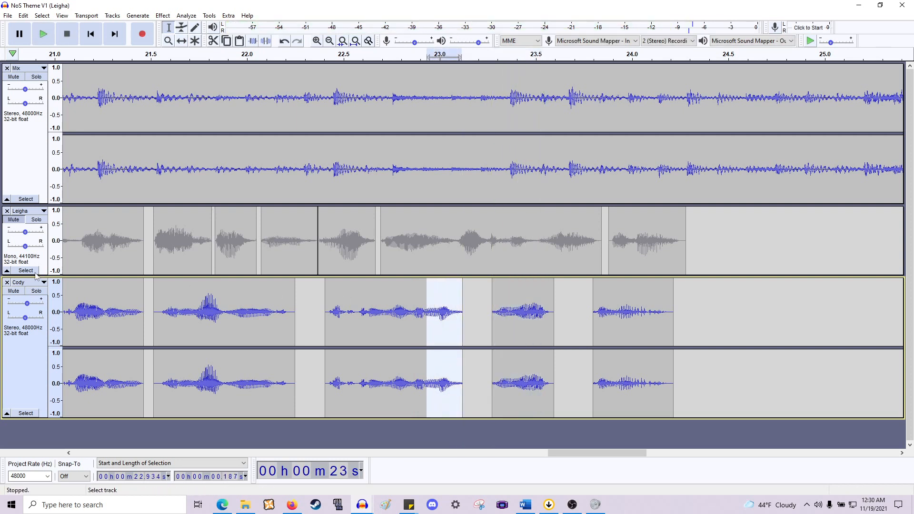
{"action": "left_click", "coordinate": [36, 291]}
{"action": "key", "text": "space"}
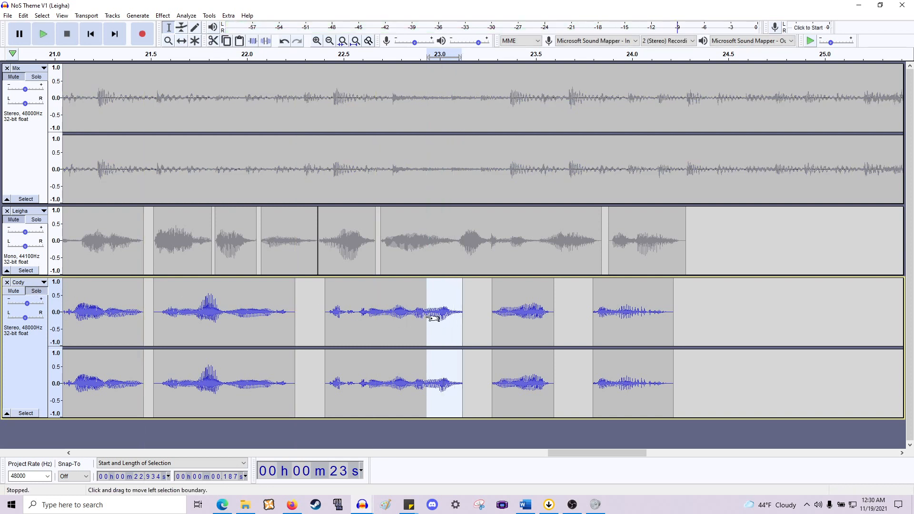
- Adjust the selection in Cody's audio and play the project from about 23.12 s
{"action": "left_click_drag", "start_coordinate": [494, 318], "coordinate": [510, 318]}
{"action": "key", "text": "space"}
{"action": "left_click", "coordinate": [469, 316]}
{"action": "key", "text": "space"}
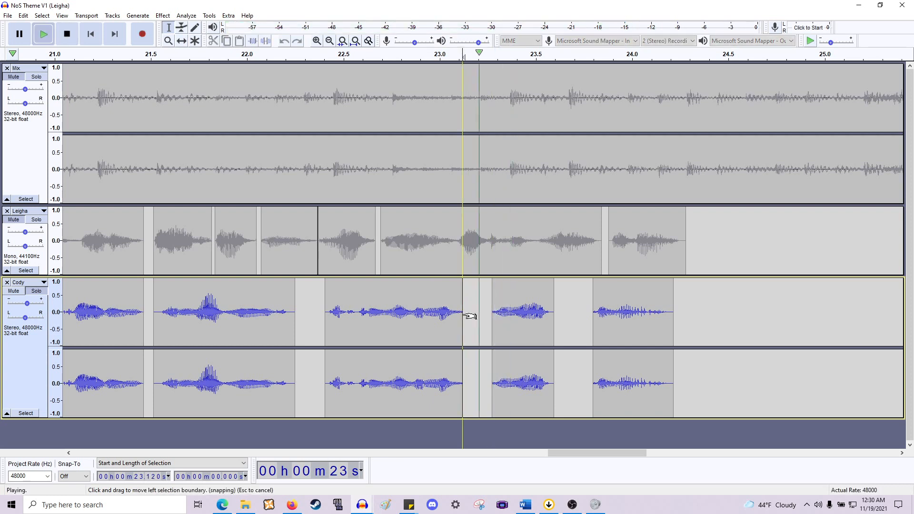
{"action": "key", "text": "space"}
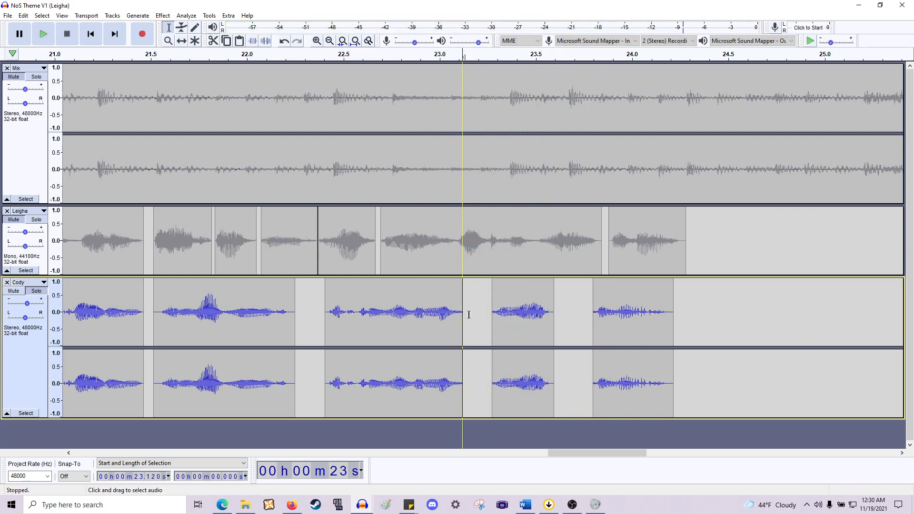
- Shift Cody's phrase starting near 23.3 s about 0.15 s earlier with the Time Shift tool
{"action": "left_click", "coordinate": [498, 316]}
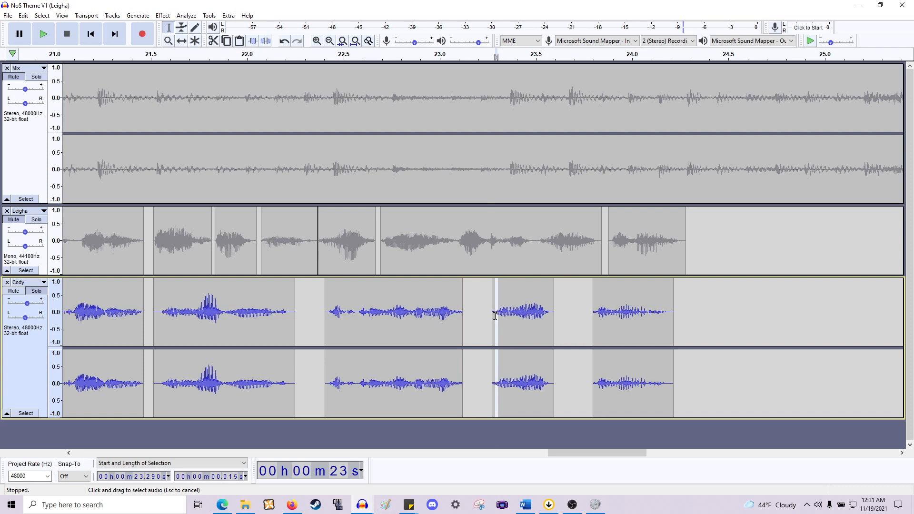
{"action": "left_click", "coordinate": [464, 313]}
{"action": "left_click_drag", "start_coordinate": [463, 312], "coordinate": [452, 314]}
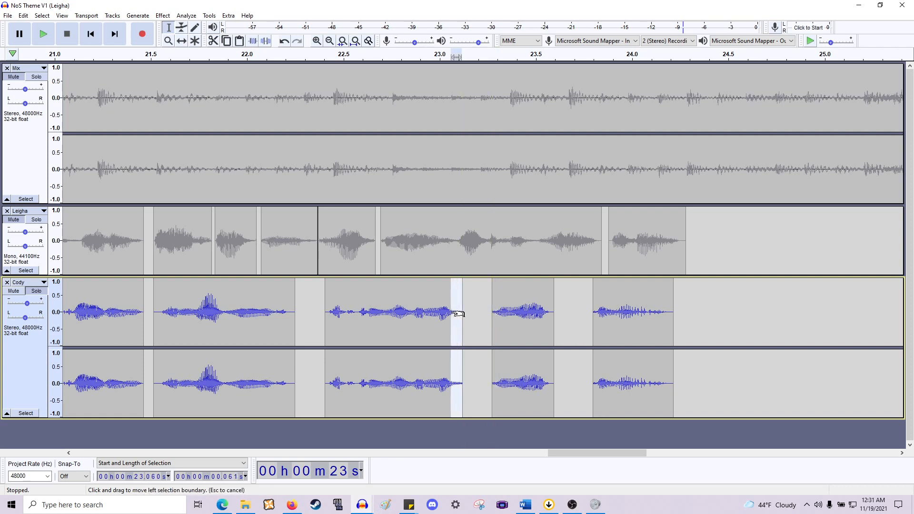
{"action": "left_click", "coordinate": [504, 313]}
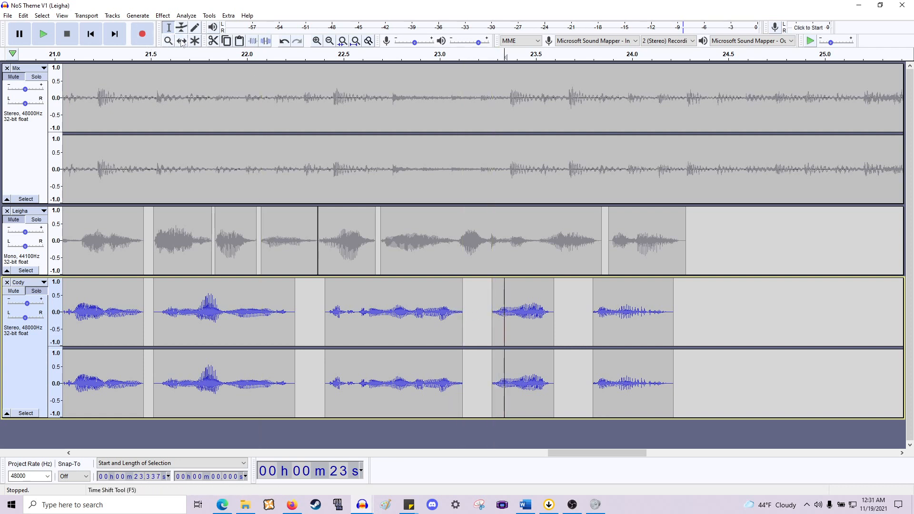
{"action": "left_click_drag", "start_coordinate": [504, 311], "coordinate": [474, 312]}
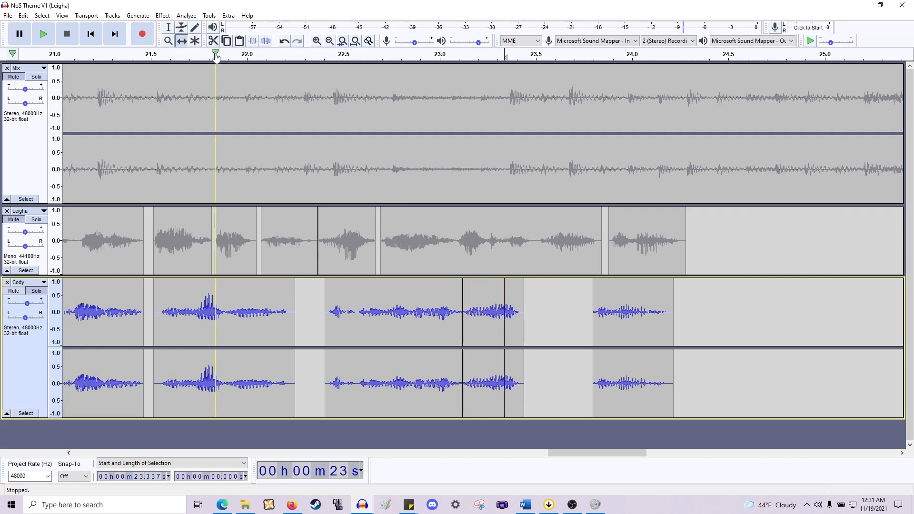
- Move Cody's phrase near 23.1 s about 0.24 s later and the phrase before it about 0.07 s later
{"action": "scroll", "coordinate": [474, 290], "scroll_direction": "up", "scroll_amount": 2}
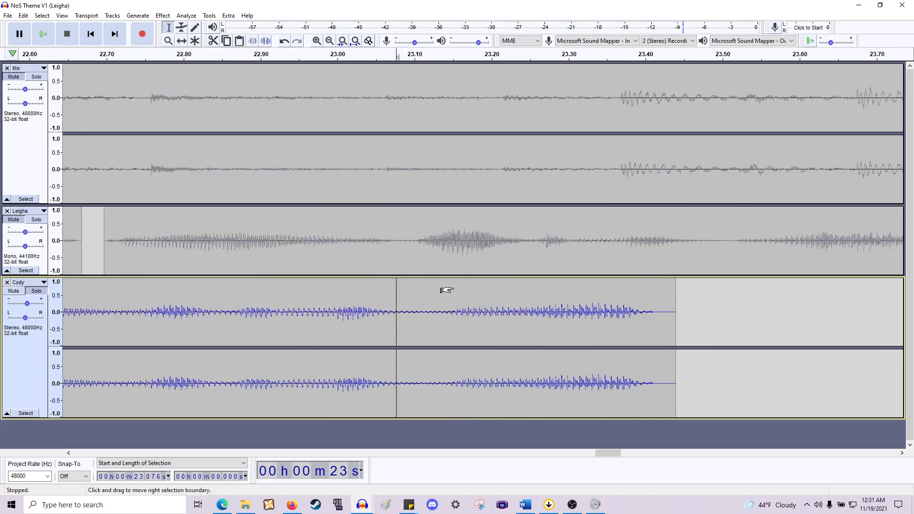
{"action": "scroll", "coordinate": [448, 286], "scroll_direction": "down", "scroll_amount": 2}
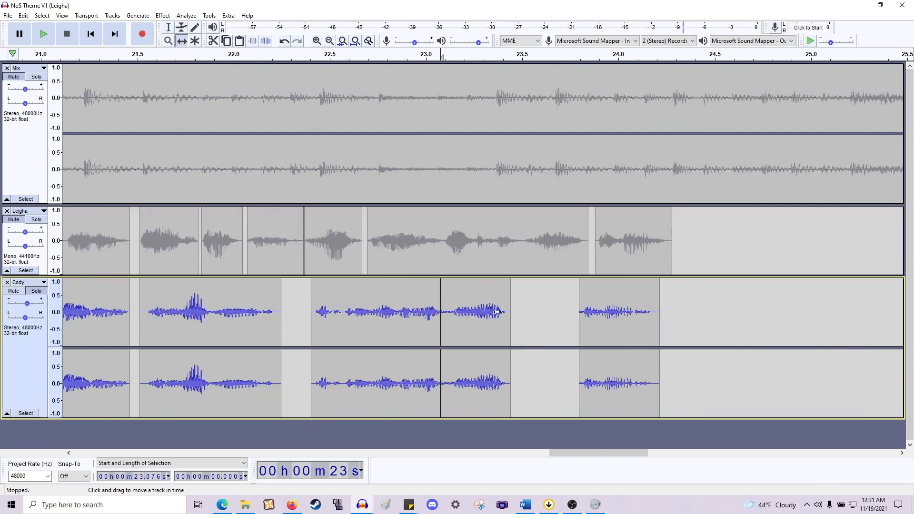
{"action": "left_click_drag", "start_coordinate": [497, 312], "coordinate": [543, 312]}
{"action": "left_click_drag", "start_coordinate": [403, 312], "coordinate": [416, 311]}
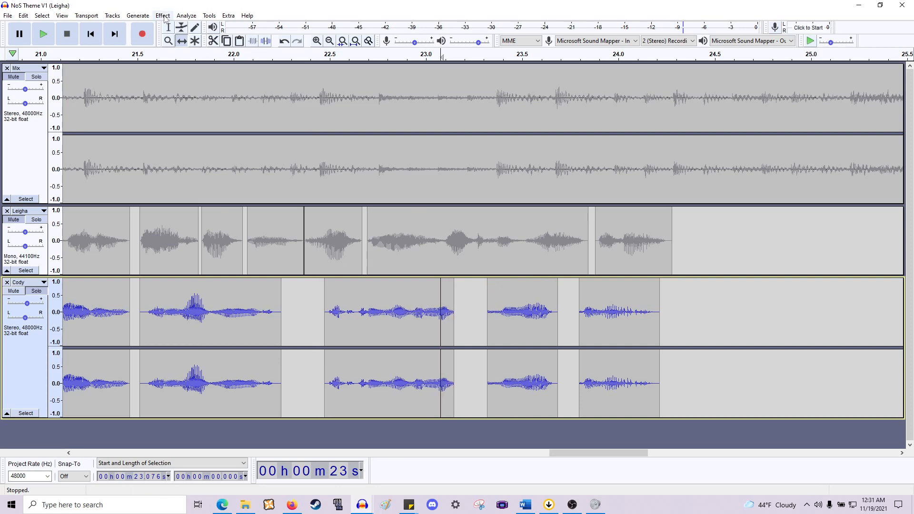
- Apply a Fade Out to about 0.02 s at the end of Cody's phrase near 23.13 s
{"action": "scroll", "coordinate": [481, 292], "scroll_direction": "up", "scroll_amount": 1}
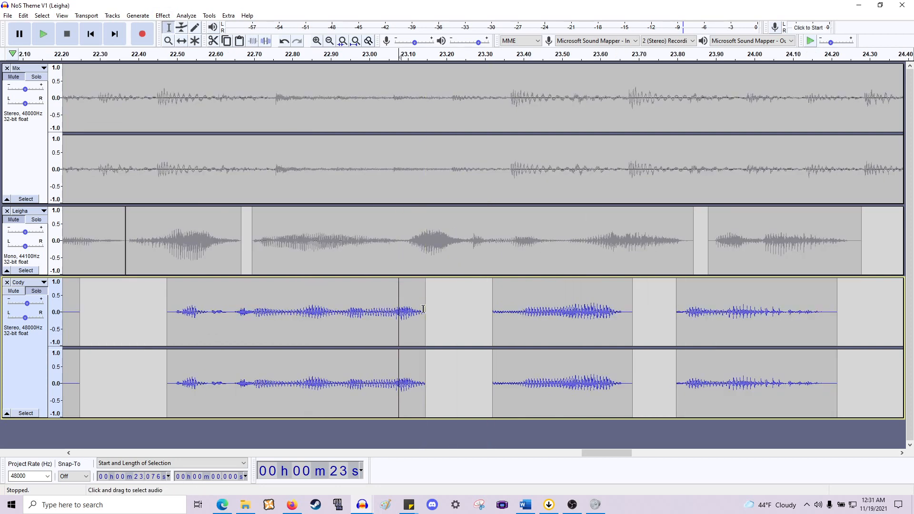
{"action": "left_click_drag", "start_coordinate": [419, 310], "coordinate": [426, 309]}
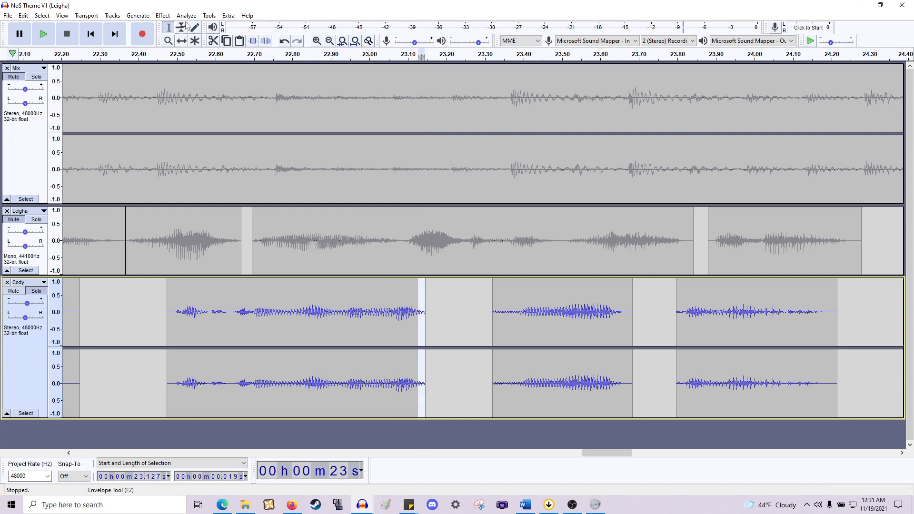
{"action": "left_click", "coordinate": [163, 15]}
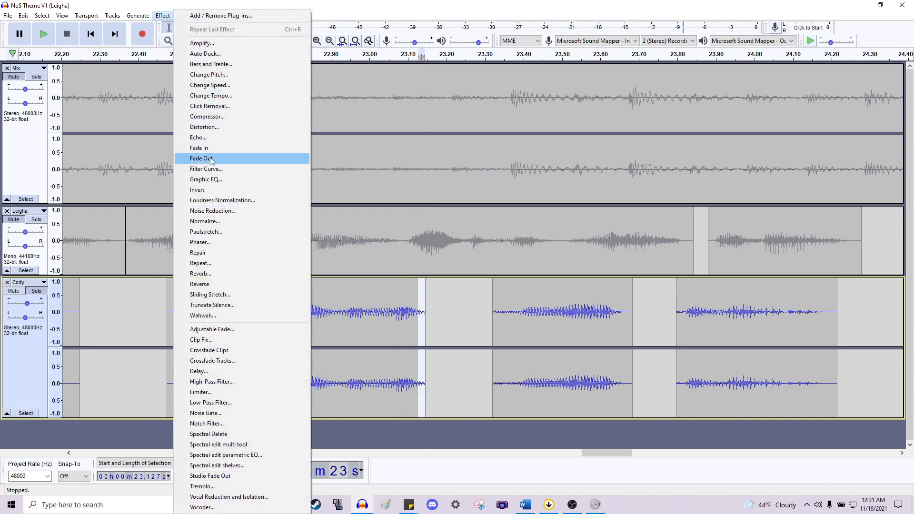
{"action": "left_click", "coordinate": [190, 157]}
- Play the project back from about 22.43 s
{"action": "left_click", "coordinate": [151, 302]}
{"action": "key", "text": "space"}
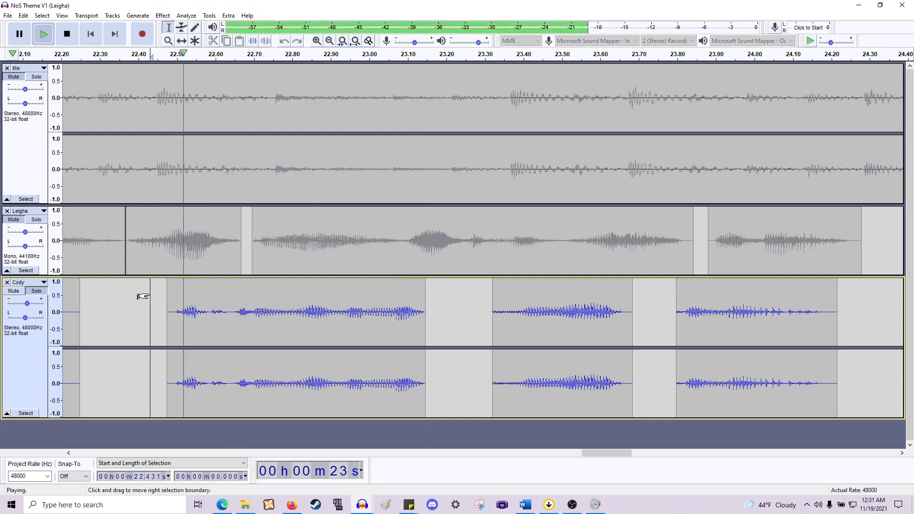
{"action": "key", "text": "space"}
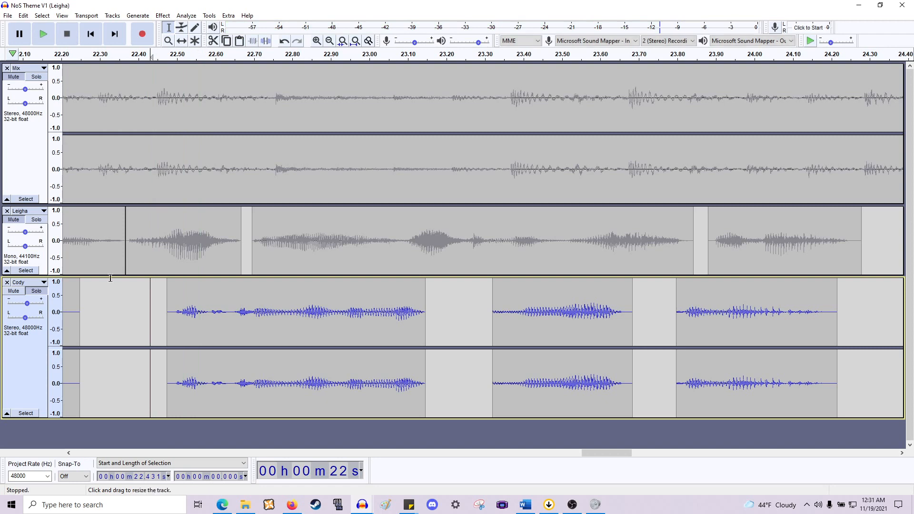
- Unsolo Cody, mute the Leigha track and play the project from 22.43 s
{"action": "left_click", "coordinate": [36, 291]}
{"action": "left_click", "coordinate": [24, 220]}
{"action": "key", "text": "space"}
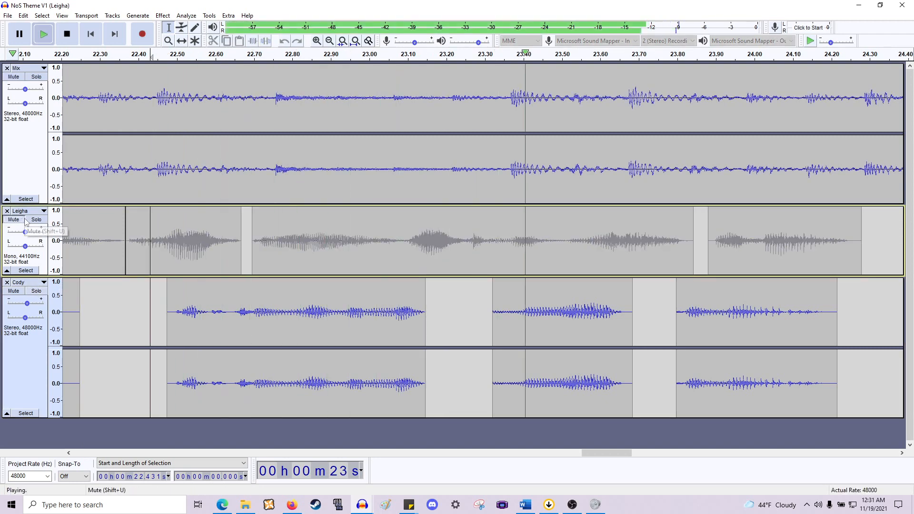
{"action": "key", "text": "space"}
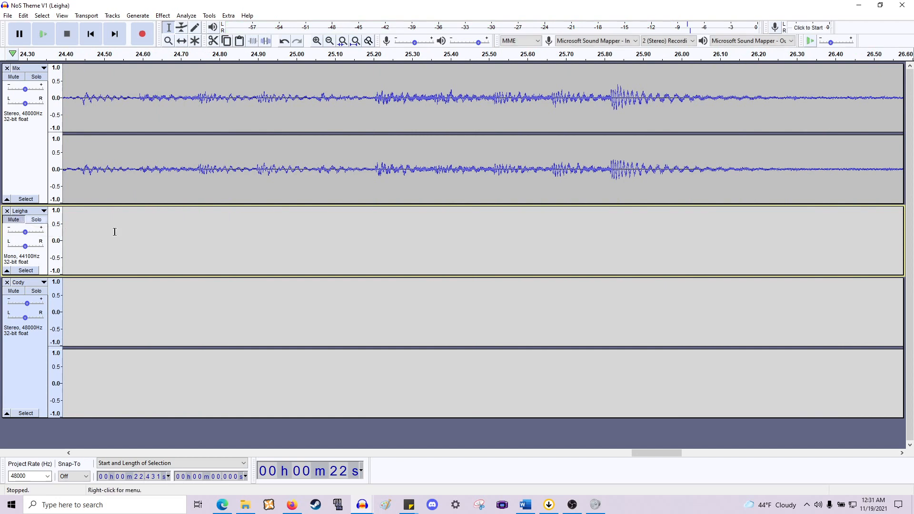
- Shift Cody's two phrases after about 23.2 s earlier with the Time Shift tool and play them back
{"action": "scroll", "coordinate": [281, 234], "scroll_direction": "left", "scroll_amount": 20}
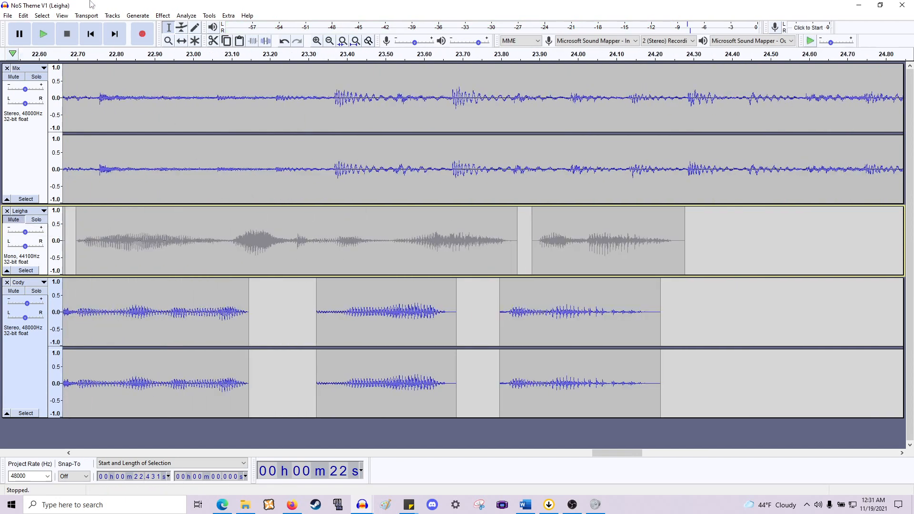
{"action": "left_click_drag", "start_coordinate": [424, 343], "coordinate": [385, 323]}
{"action": "left_click_drag", "start_coordinate": [512, 315], "coordinate": [473, 317]}
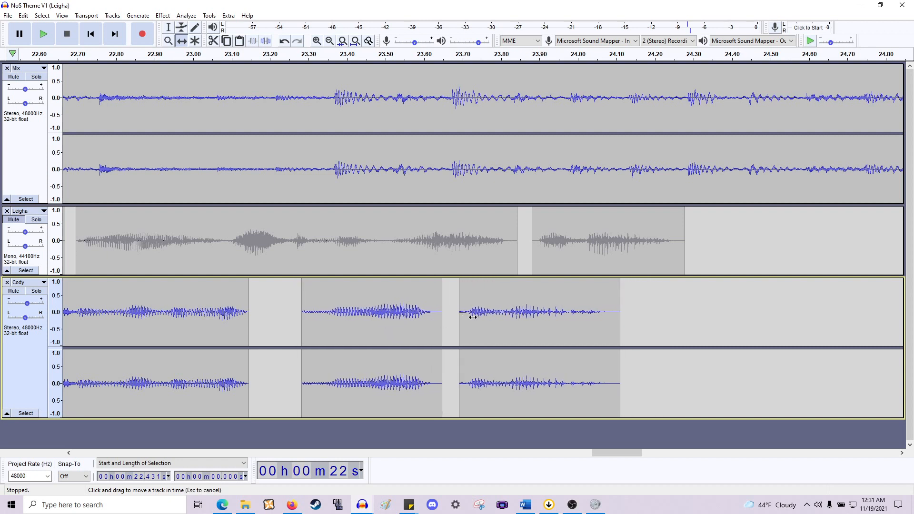
{"action": "key", "text": "space"}
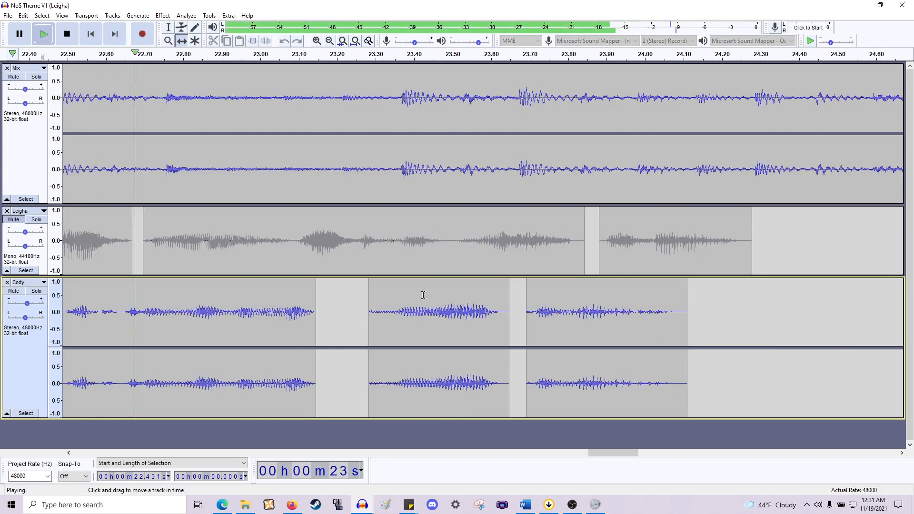
{"action": "key", "text": "space"}
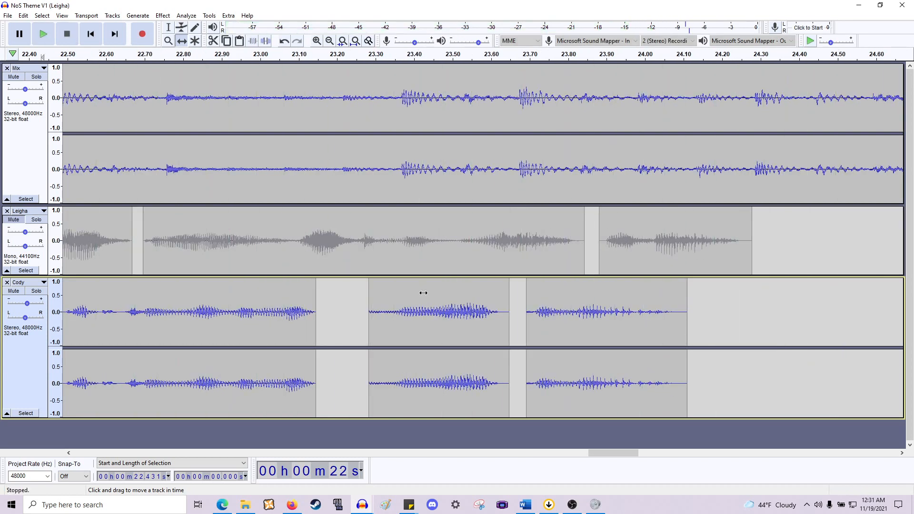
- Readjust the positions of Cody's last three phrases with the Time Shift tool and preview the result
{"action": "left_click_drag", "start_coordinate": [592, 320], "coordinate": [624, 322]}
{"action": "left_click_drag", "start_coordinate": [430, 304], "coordinate": [380, 311]}
{"action": "left_click_drag", "start_coordinate": [597, 315], "coordinate": [575, 318]}
{"action": "key", "text": "space"}
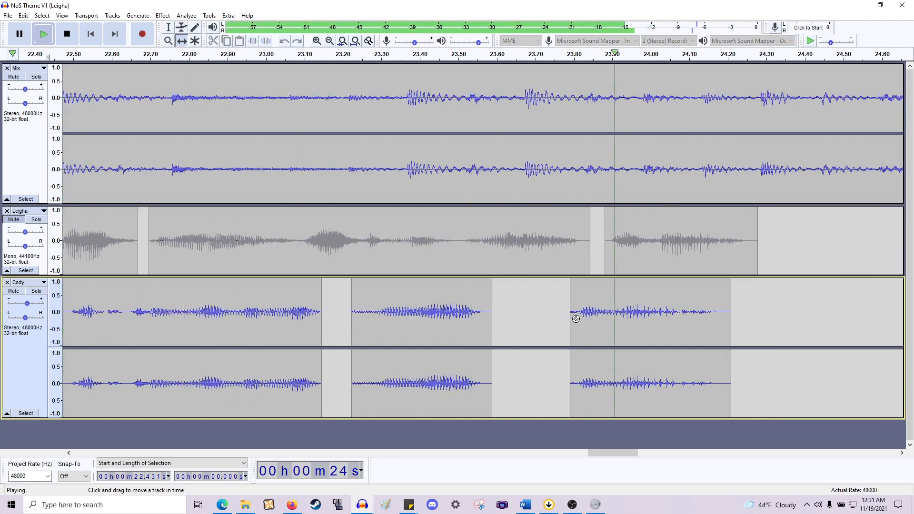
{"action": "key", "text": "space"}
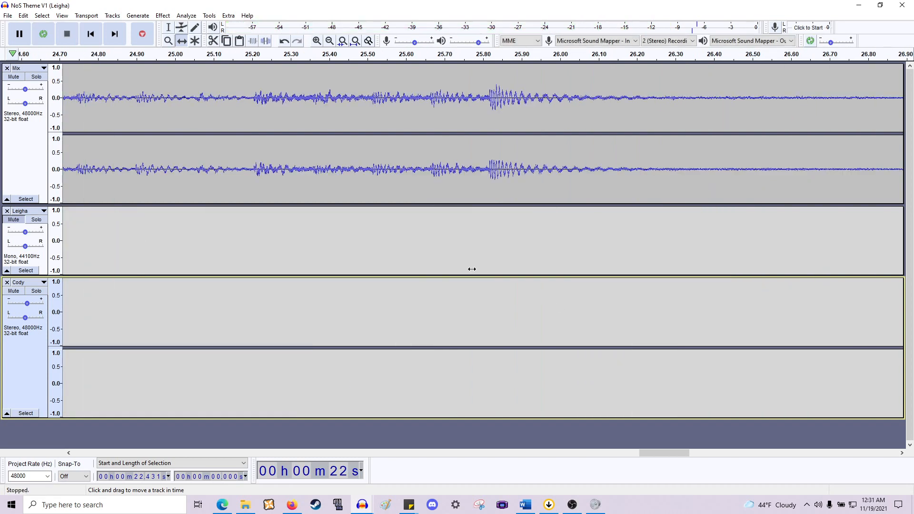
- Nudge Cody's final phrase near 23.9 s slightly earlier and play the project back
{"action": "scroll", "coordinate": [472, 269], "scroll_direction": "left", "scroll_amount": 10}
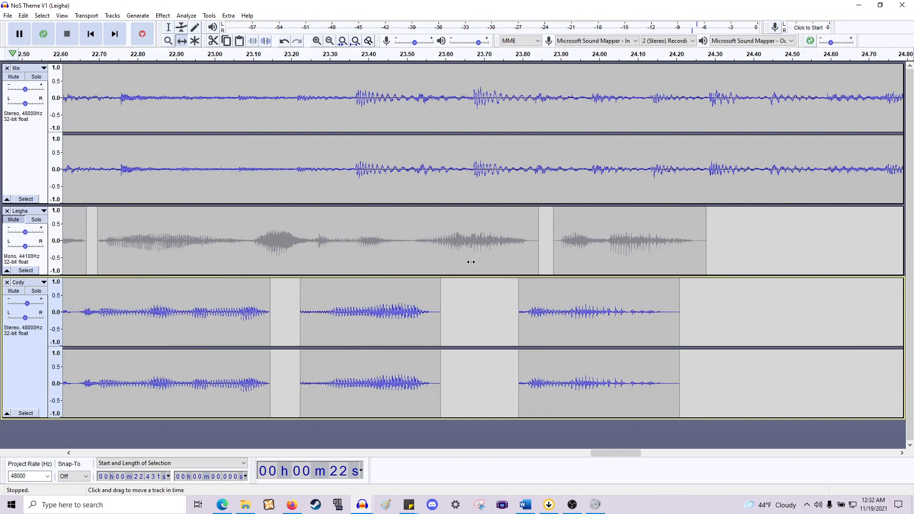
{"action": "scroll", "coordinate": [471, 262], "scroll_direction": "left", "scroll_amount": 2}
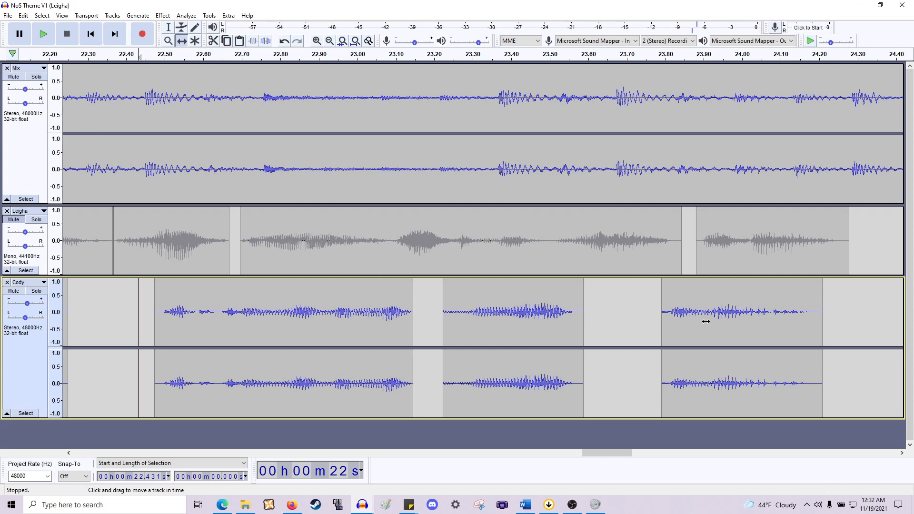
{"action": "left_click_drag", "start_coordinate": [705, 321], "coordinate": [693, 323]}
{"action": "key", "text": "space"}
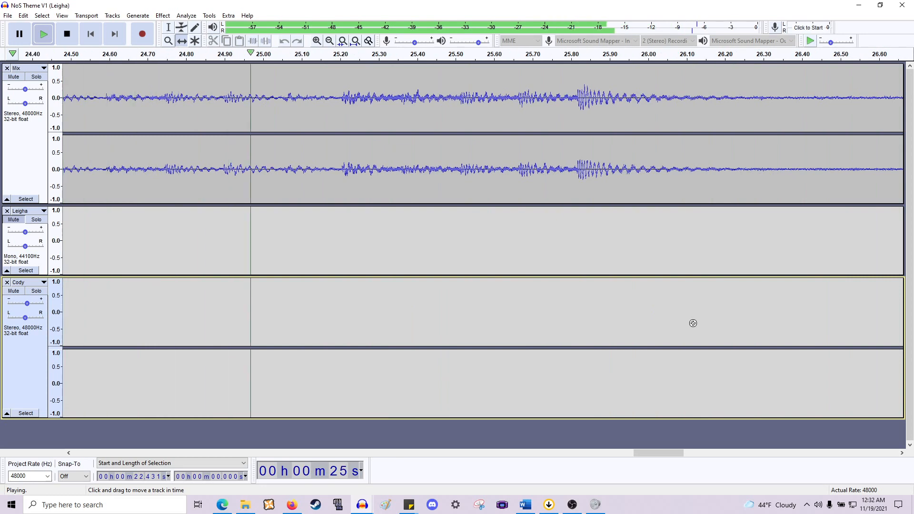
{"action": "scroll", "coordinate": [445, 252], "scroll_direction": "down", "scroll_amount": 3, "text": "ctrl"}
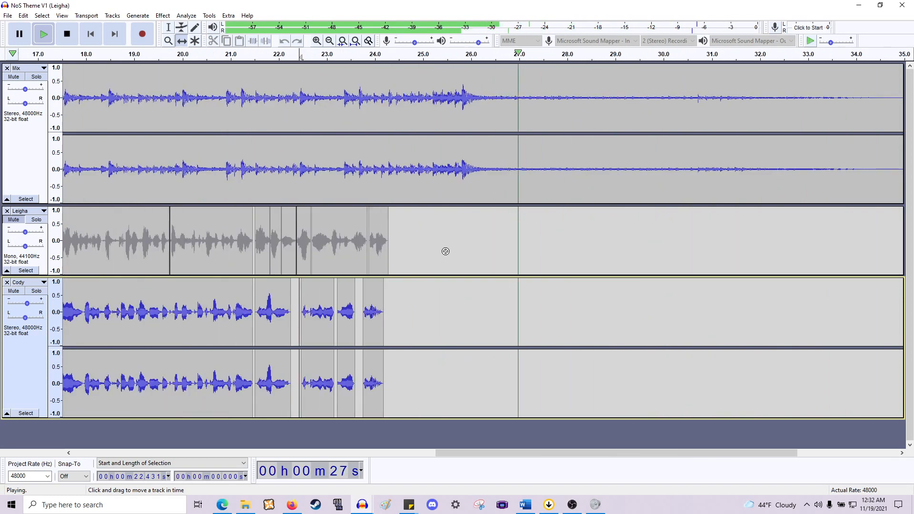
{"action": "key", "text": "space"}
- Remove the Leigha track and play the project from the start
{"action": "scroll", "coordinate": [443, 250], "scroll_direction": "left", "scroll_amount": 10, "text": "shift"}
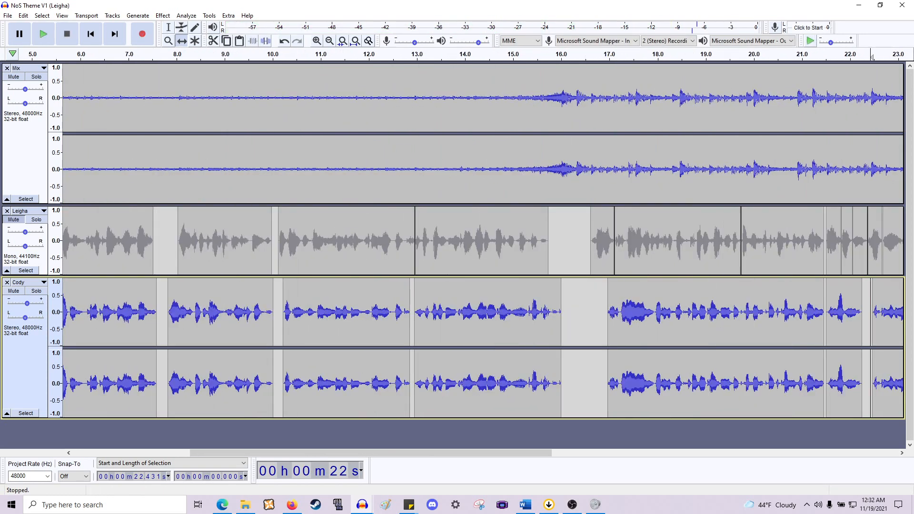
{"action": "left_click", "coordinate": [7, 212]}
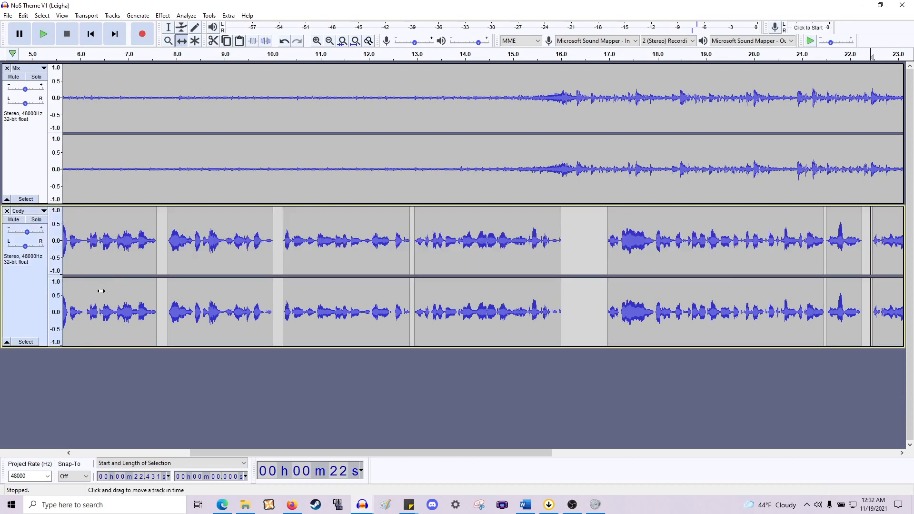
{"action": "left_click", "coordinate": [91, 34]}
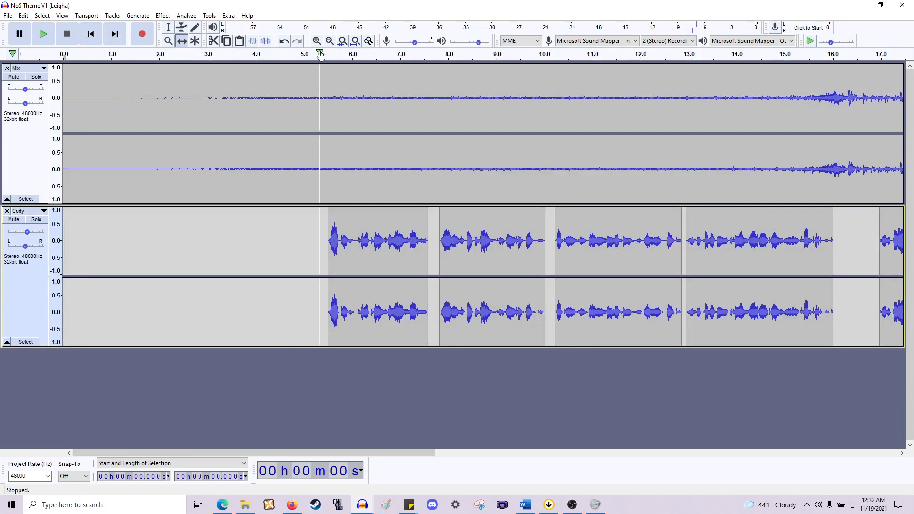
{"action": "key", "text": "space"}
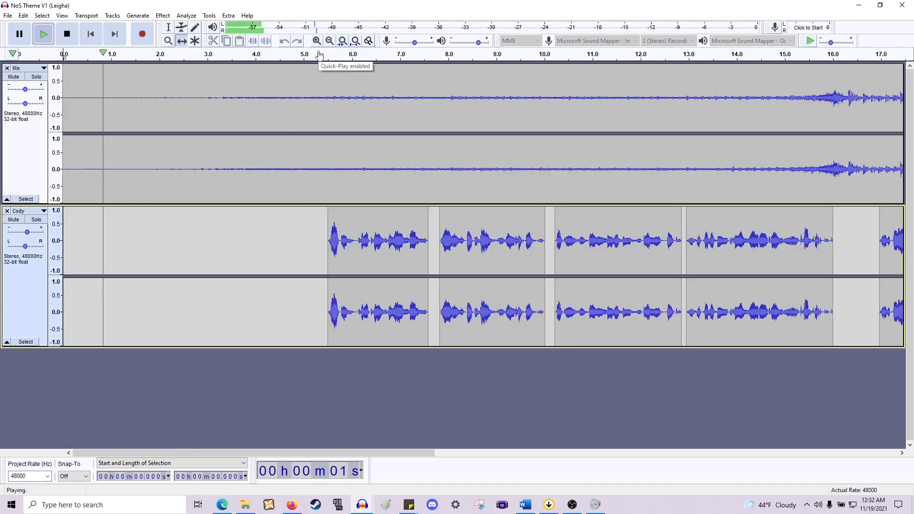
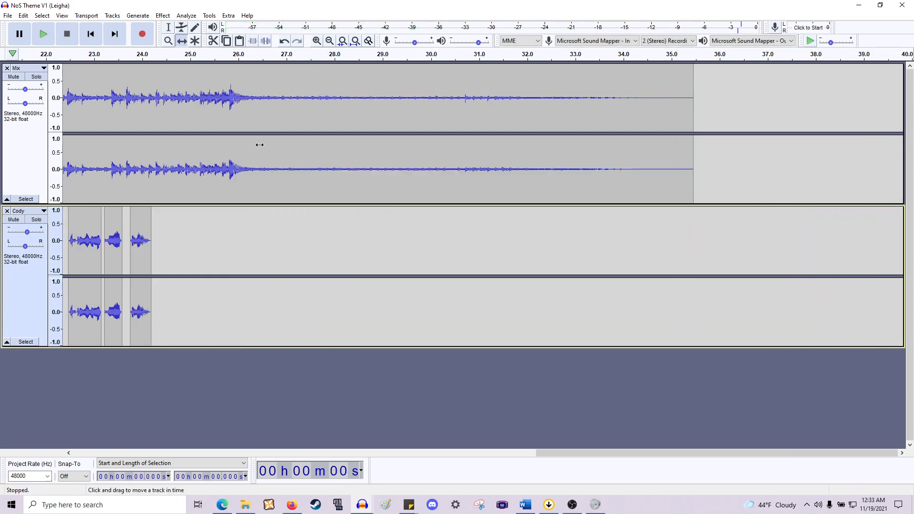
- Select Cody's first phrase and normalize it twice to a peak amplitude of -4 dB
{"action": "scroll", "coordinate": [161, 193], "scroll_direction": "left", "scroll_amount": 15}
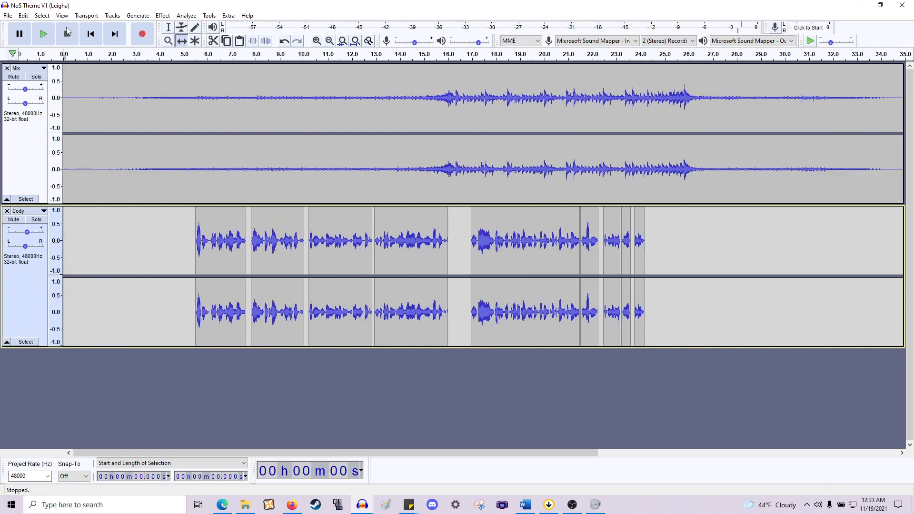
{"action": "left_click", "coordinate": [168, 26]}
{"action": "left_click_drag", "start_coordinate": [201, 227], "coordinate": [246, 238]}
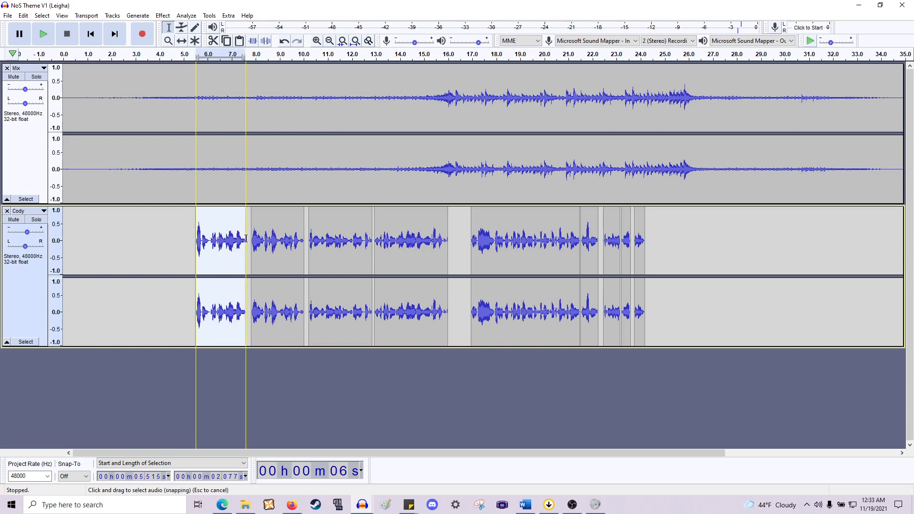
{"action": "left_click", "coordinate": [163, 16]}
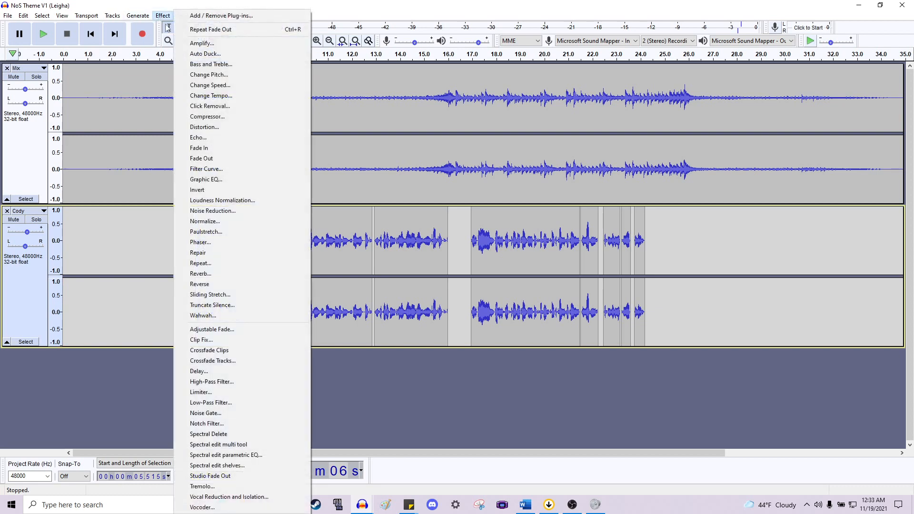
{"action": "left_click", "coordinate": [217, 222]}
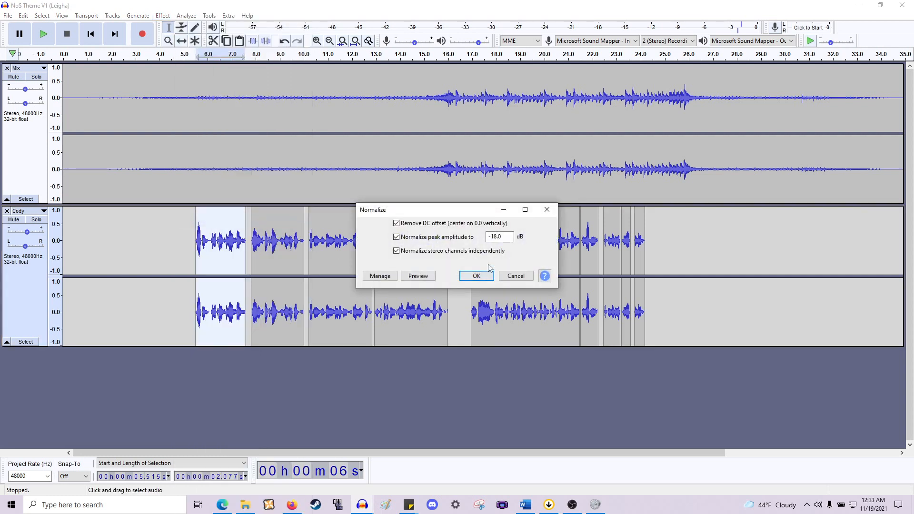
{"action": "type", "text": "-6"}
{"action": "left_click", "coordinate": [477, 276]}
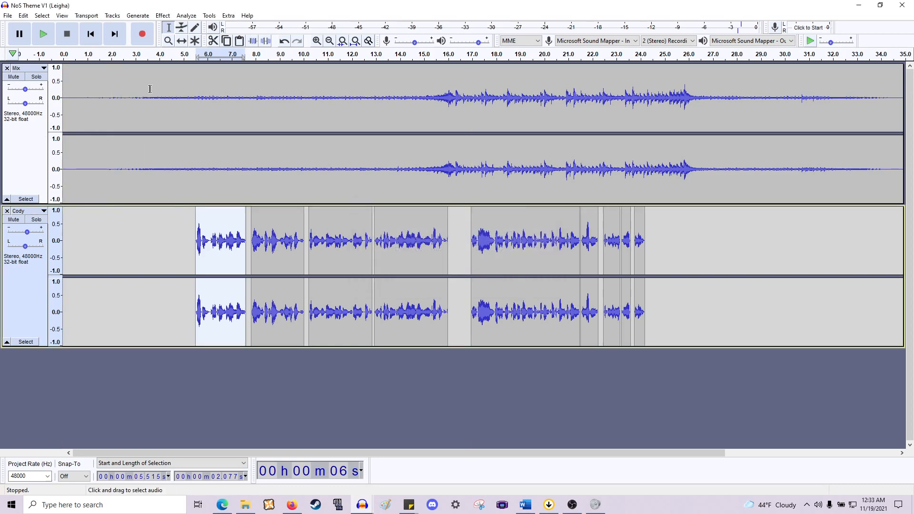
{"action": "left_click", "coordinate": [163, 15]}
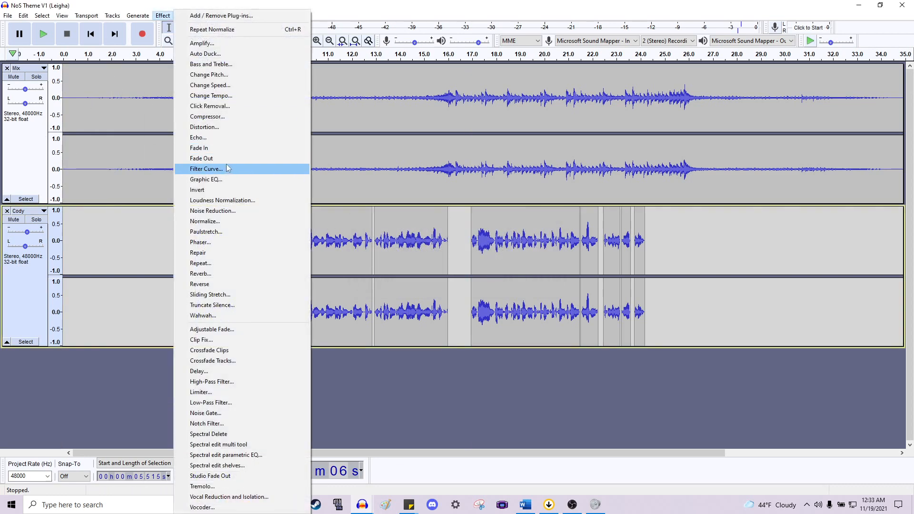
{"action": "left_click", "coordinate": [223, 222]}
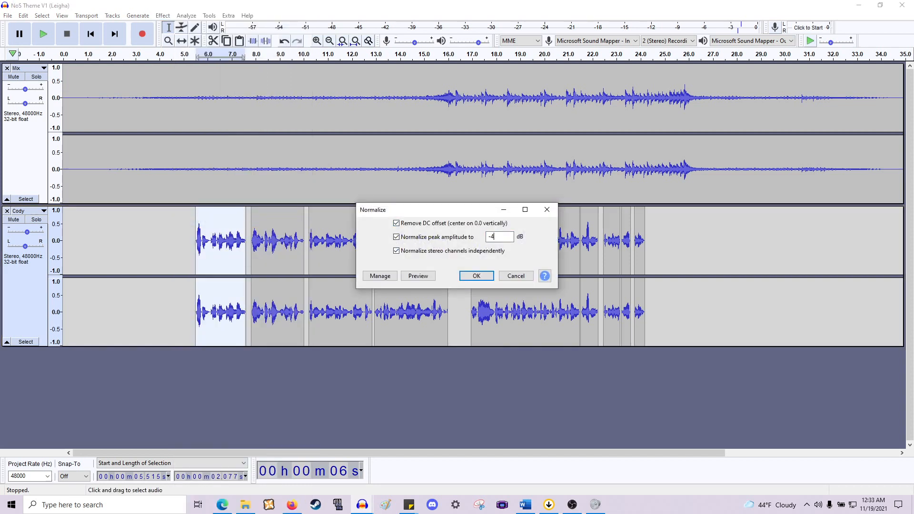
{"action": "left_click", "coordinate": [476, 276]}
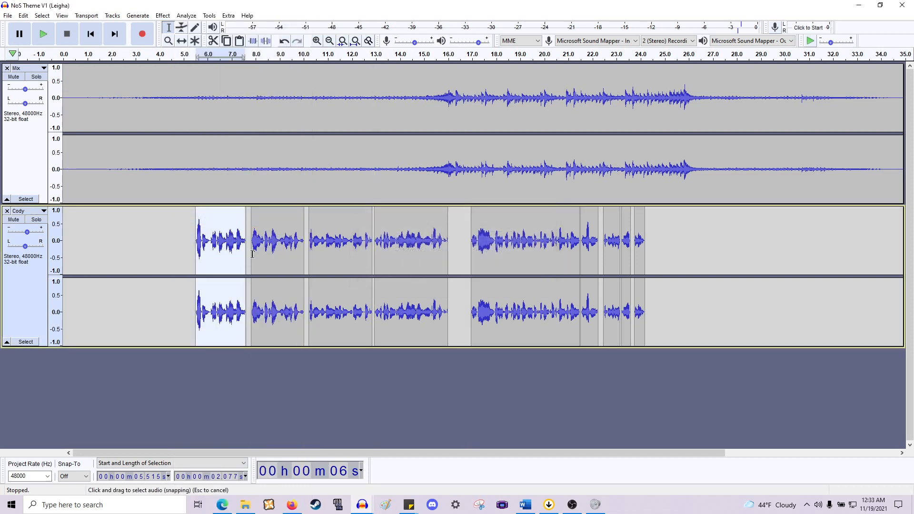
- Select Cody's remaining phrases and repeat the normalization on them several times
{"action": "left_click_drag", "start_coordinate": [252, 254], "coordinate": [619, 255]}
{"action": "key", "text": "ctrl+r"}
{"action": "key", "text": "ctrl+r"}
{"action": "key", "text": "ctrl+r"}
{"action": "key", "text": "ctrl+r"}
- Undo the last two normalizations and redo one of them
{"action": "left_click", "coordinate": [669, 253]}
{"action": "key", "text": "ctrl+z"}
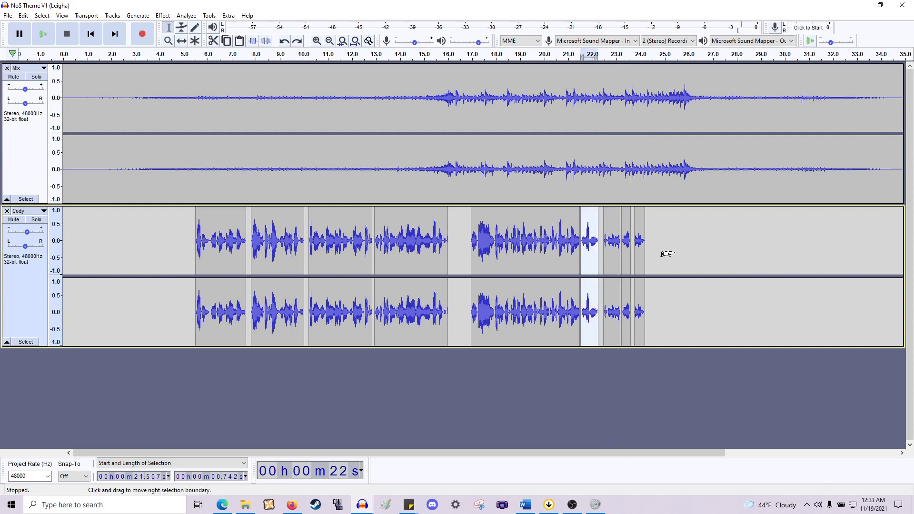
{"action": "key", "text": "ctrl+z"}
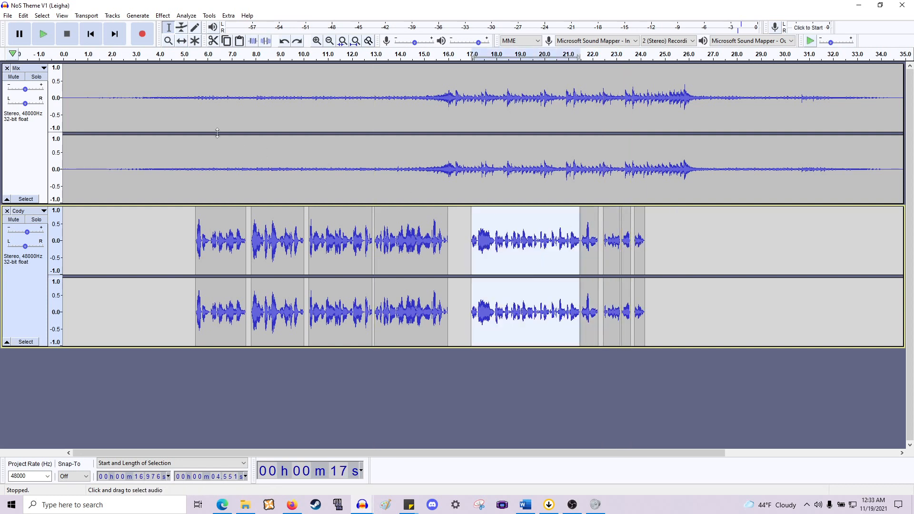
{"action": "left_click", "coordinate": [23, 15]}
{"action": "left_click", "coordinate": [38, 35]}
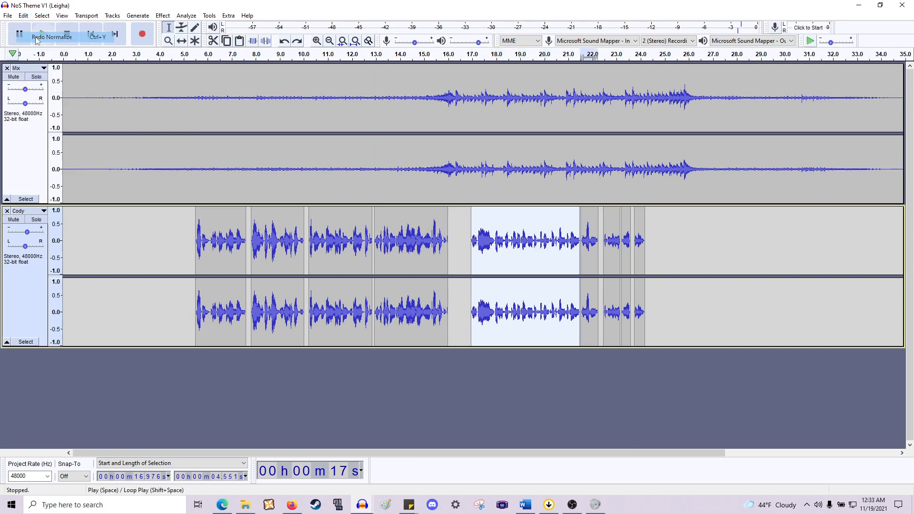
{"action": "left_click_drag", "start_coordinate": [645, 252], "coordinate": [581, 259]}
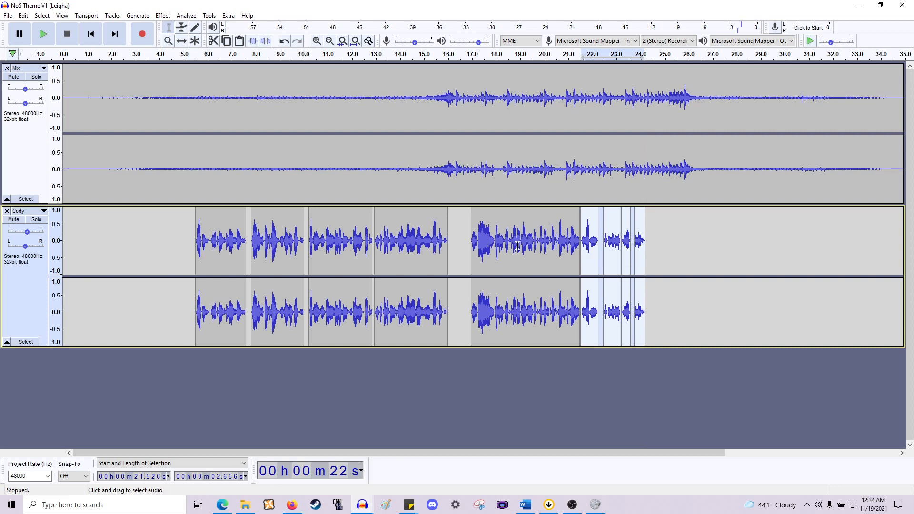
{"action": "left_click", "coordinate": [426, 235]}
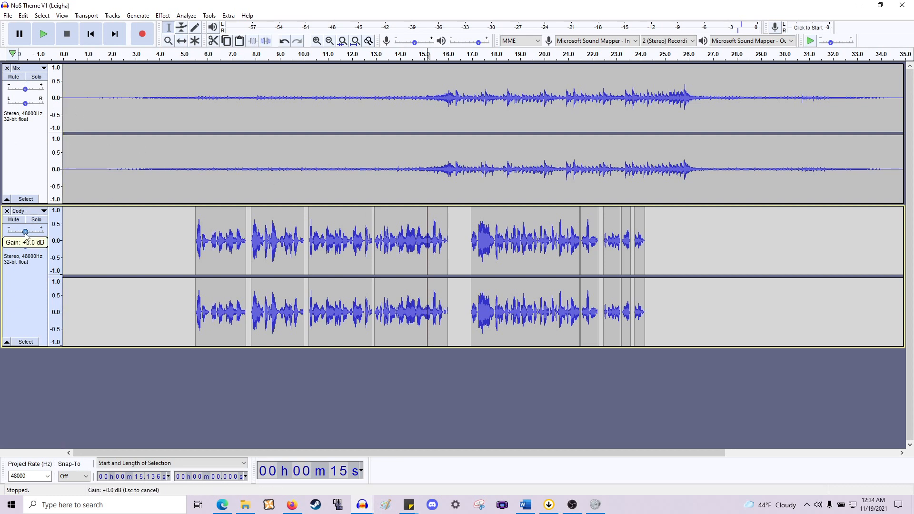
{"action": "left_click", "coordinate": [7, 16]}
{"action": "left_click", "coordinate": [137, 16]}
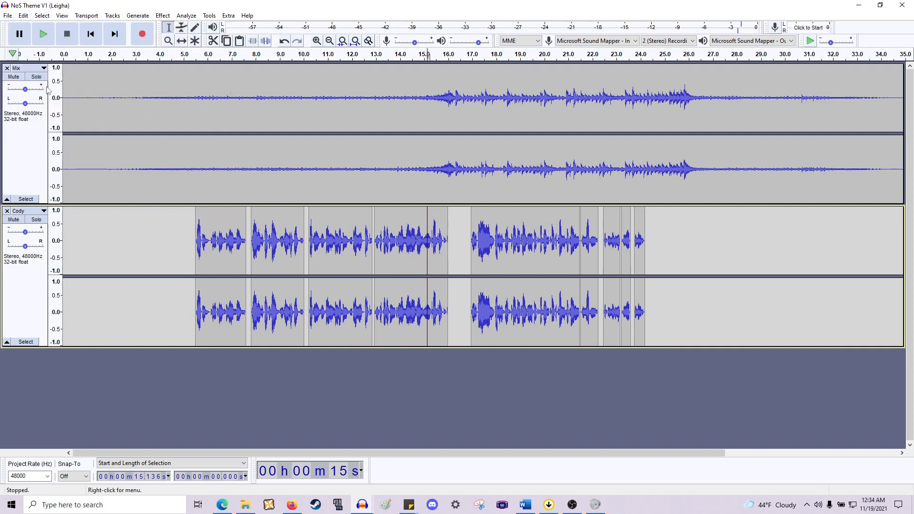
- Select all tracks and mix and render them to a new track
{"action": "left_click", "coordinate": [24, 133]}
{"action": "key", "text": "ctrl+a"}
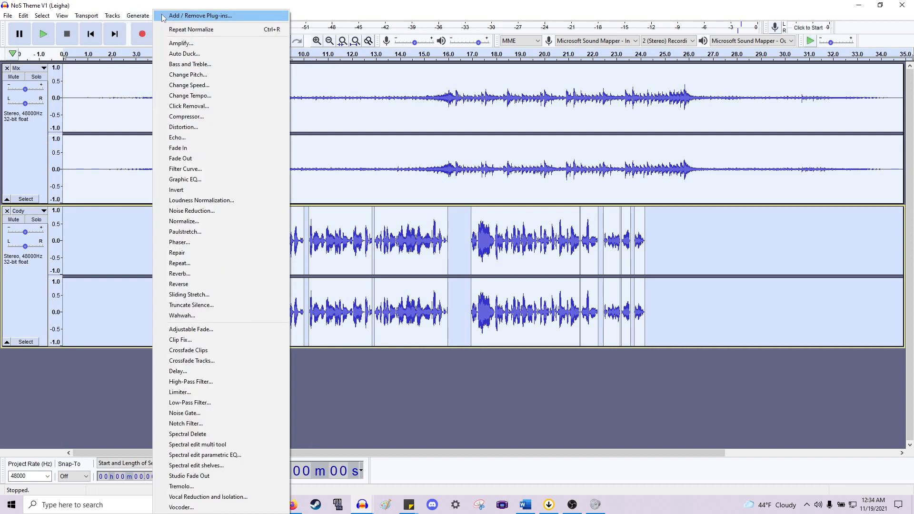
{"action": "mouse_move", "coordinate": [130, 17]}
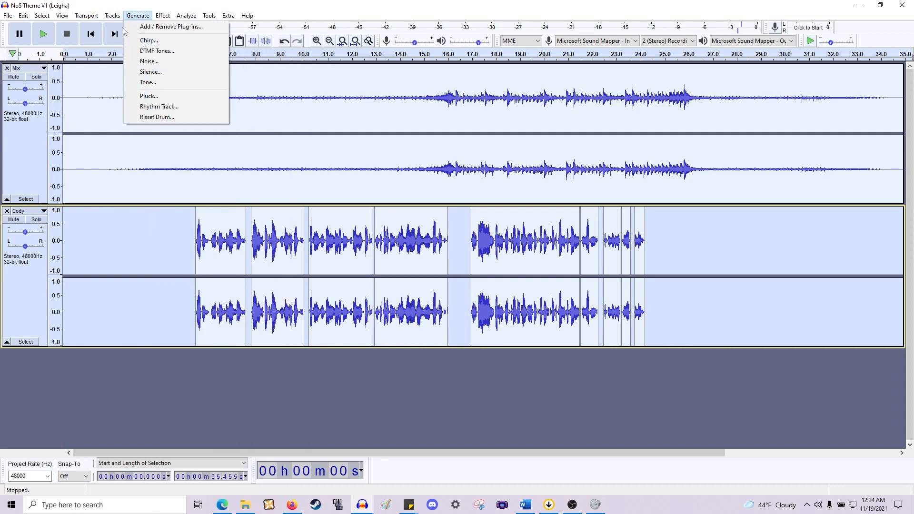
{"action": "mouse_move", "coordinate": [125, 41]}
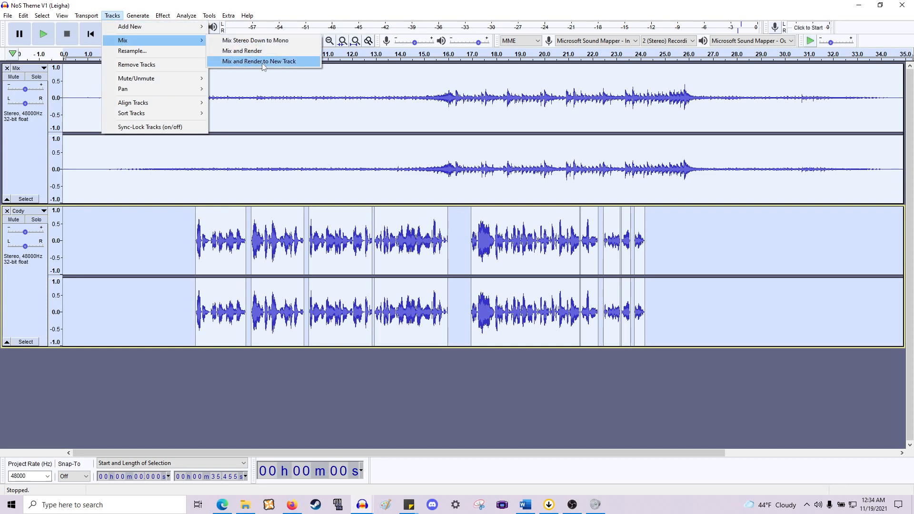
{"action": "left_click", "coordinate": [264, 62]}
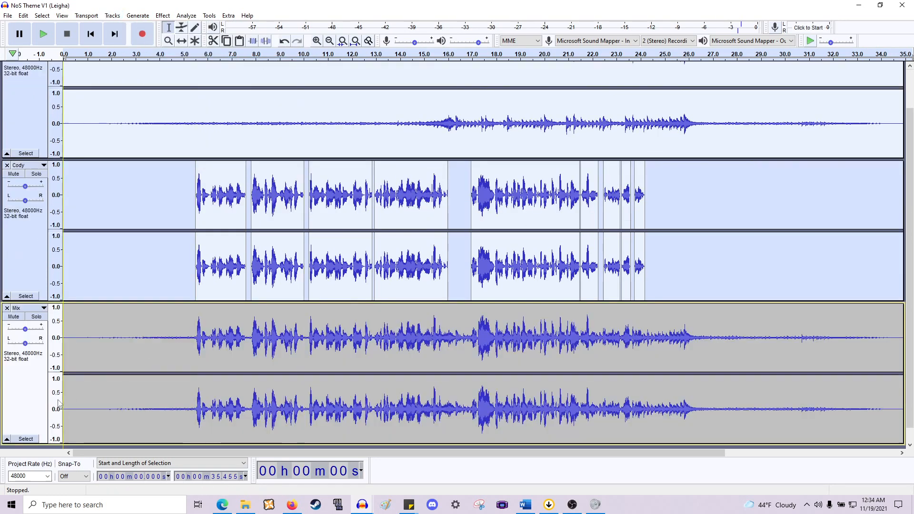
- Normalize the new mixed track to a peak amplitude of -4 dB
{"action": "left_click", "coordinate": [31, 403]}
{"action": "scroll", "coordinate": [335, 331], "scroll_direction": "down", "scroll_amount": 1}
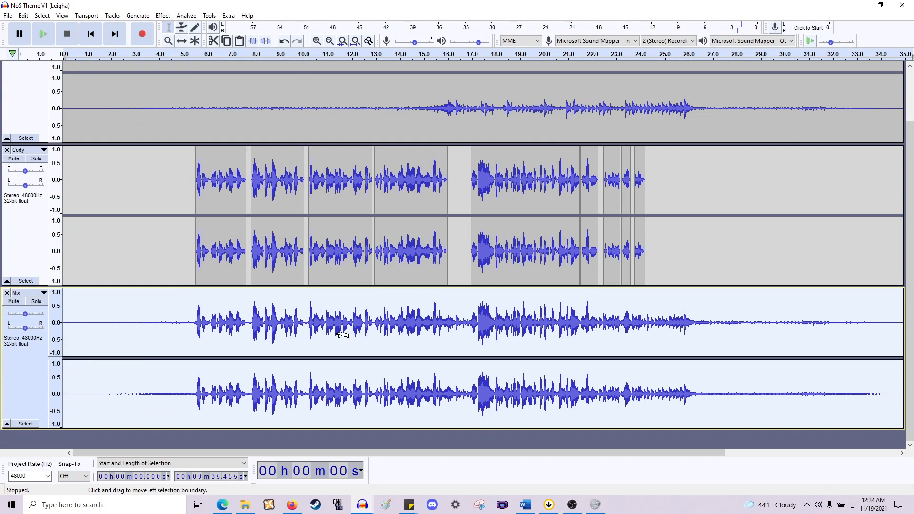
{"action": "key", "text": "ctrl+3"}
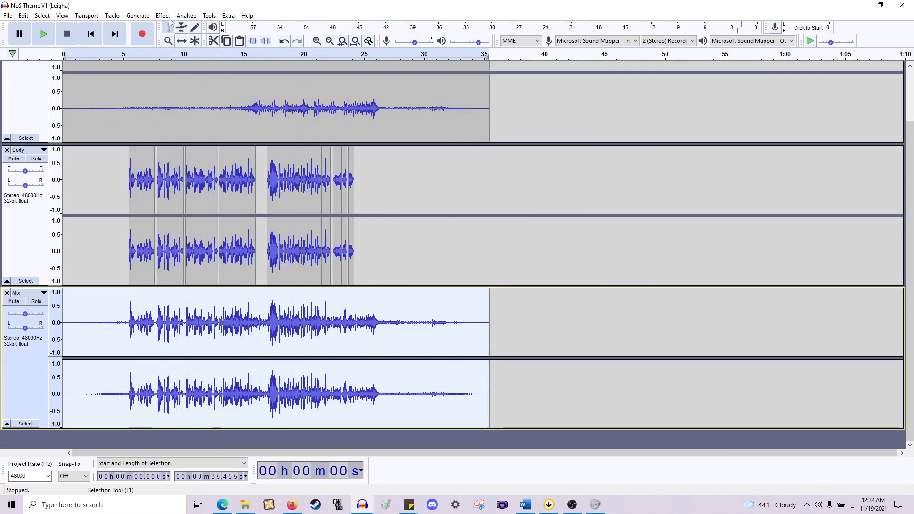
{"action": "left_click", "coordinate": [170, 16]}
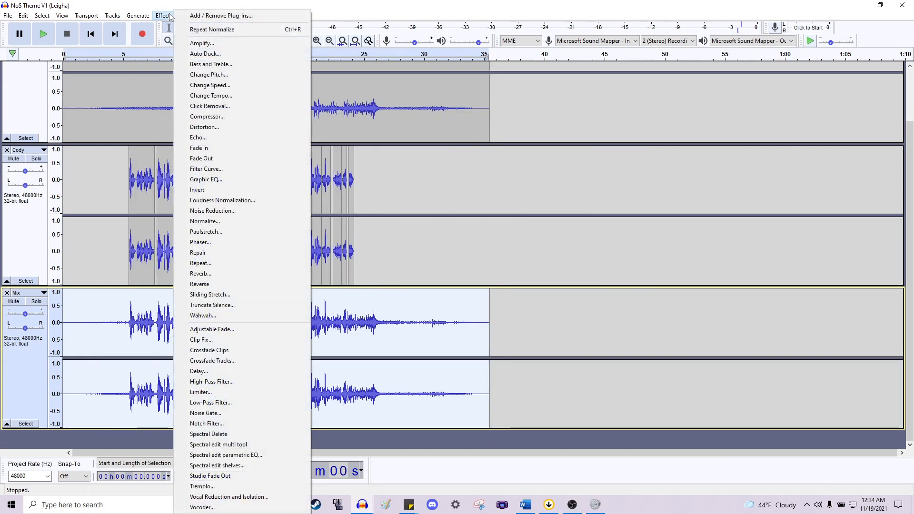
{"action": "left_click", "coordinate": [238, 222]}
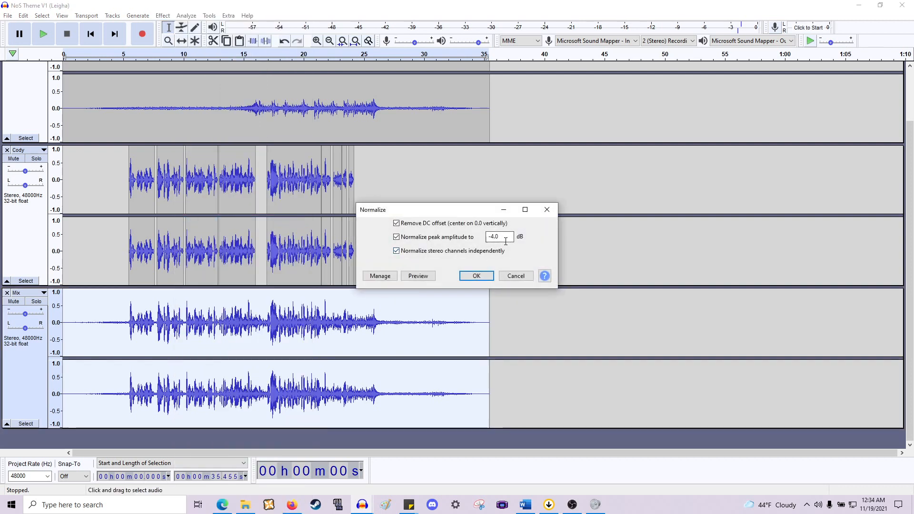
{"action": "left_click", "coordinate": [476, 276]}
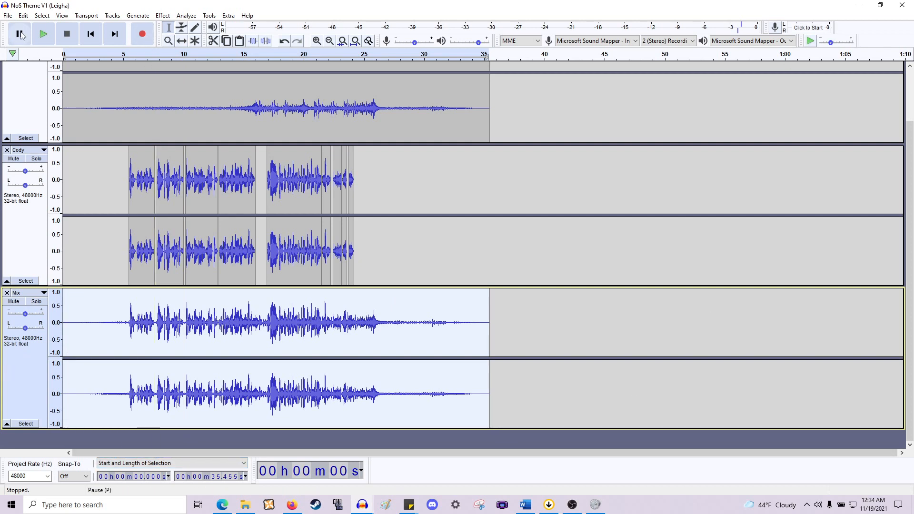
- Save the project as "NoS Theme V1 (Cody).aup" in the Intro Song folder
{"action": "left_click", "coordinate": [9, 16]}
{"action": "mouse_move", "coordinate": [48, 72]}
{"action": "left_click", "coordinate": [119, 82]}
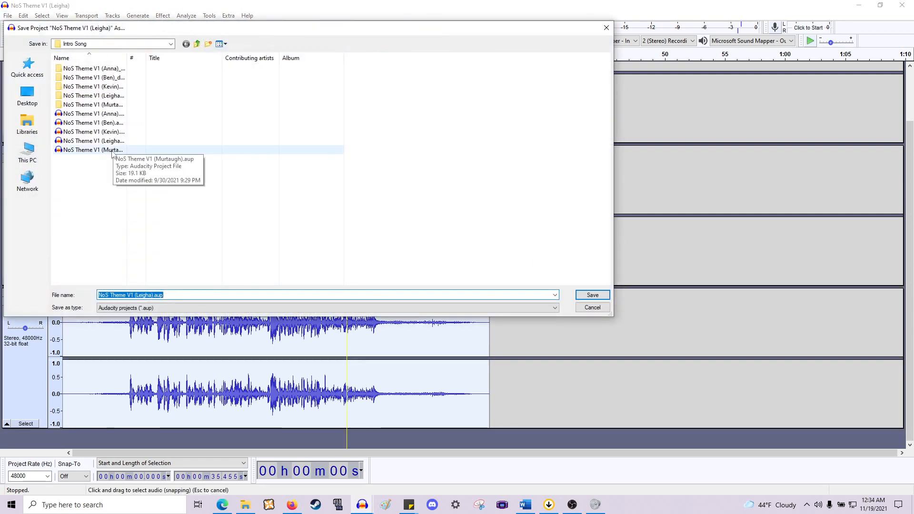
{"action": "left_click", "coordinate": [152, 295]}
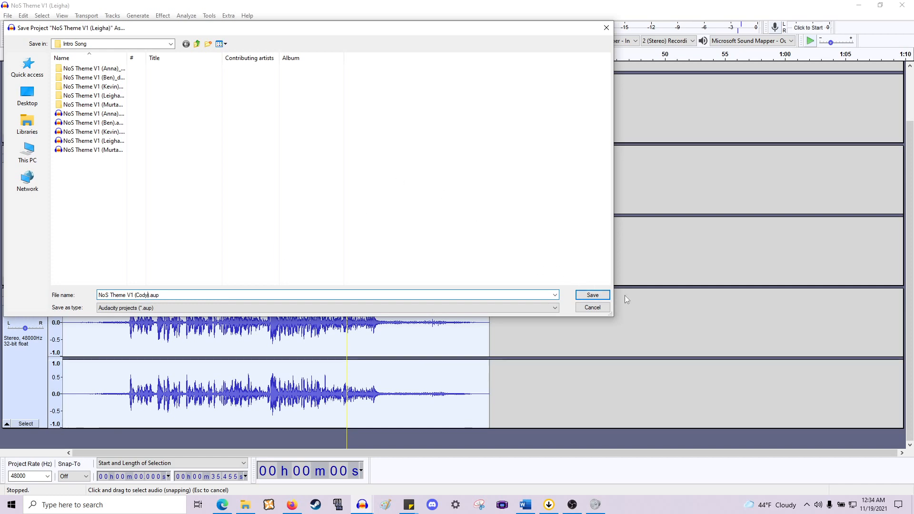
{"action": "left_click", "coordinate": [593, 295]}
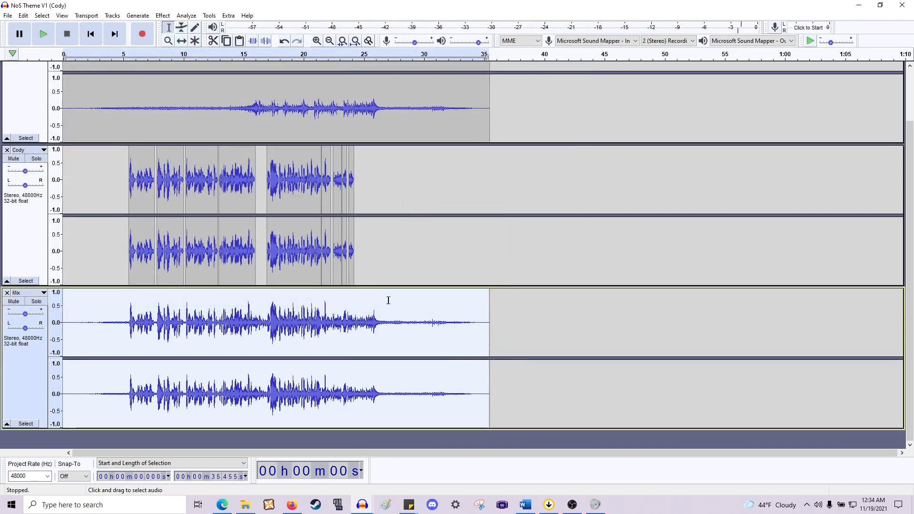
- Copy the whole mixed track and paste it into the WoK_KBS_1_Final project as a new track
{"action": "scroll", "coordinate": [386, 293], "scroll_direction": "up", "scroll_amount": 3}
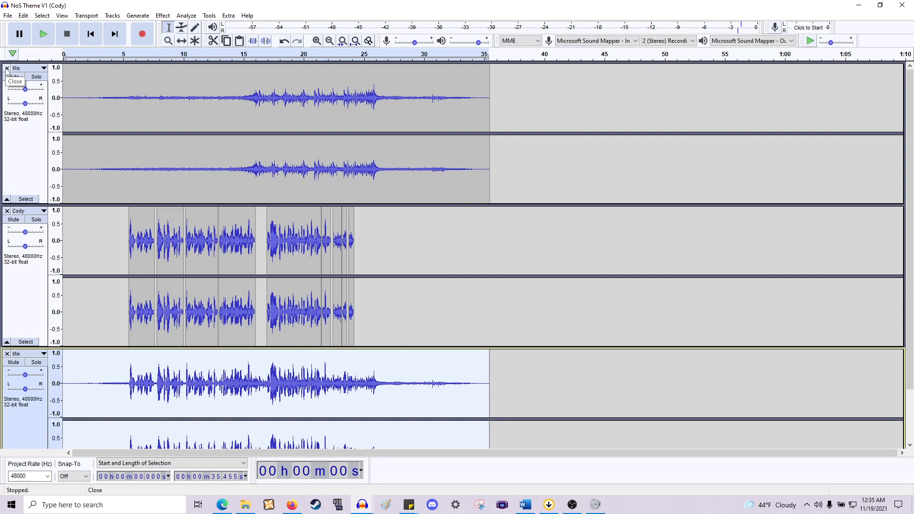
{"action": "scroll", "coordinate": [390, 250], "scroll_direction": "down", "scroll_amount": 3}
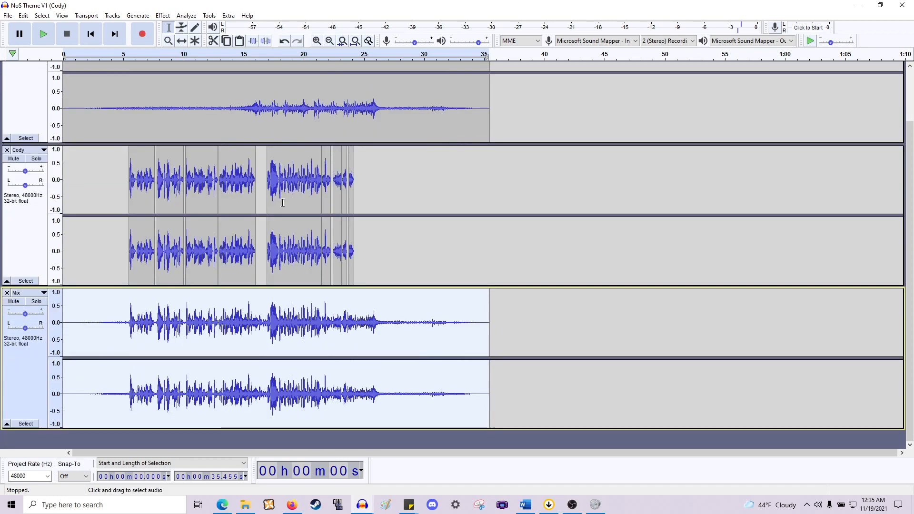
{"action": "left_click", "coordinate": [506, 319]}
{"action": "left_click_drag", "start_coordinate": [488, 324], "coordinate": [71, 334]}
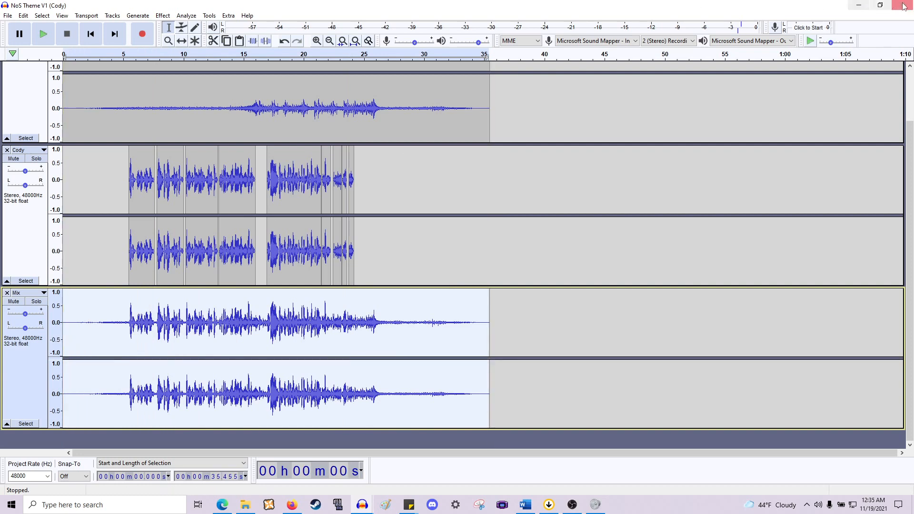
{"action": "left_click", "coordinate": [858, 5]}
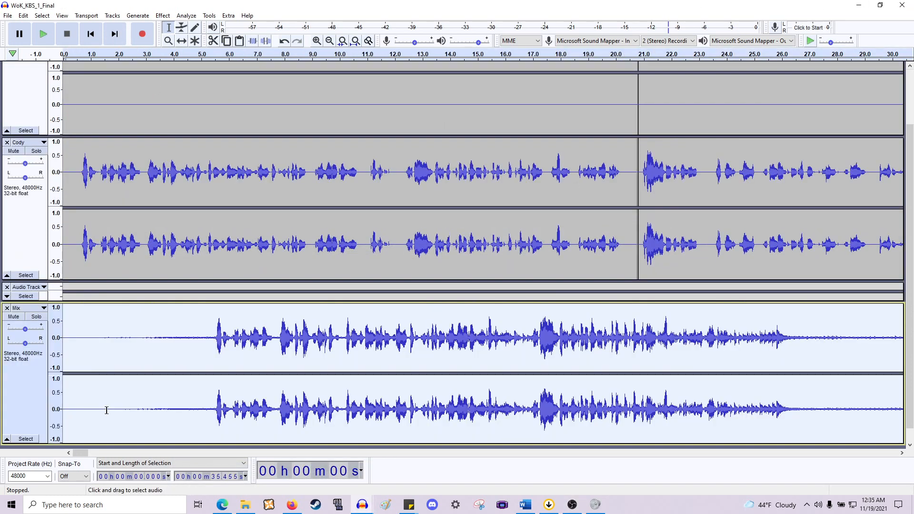
{"action": "key", "text": "ctrl+v"}
- Rename the pasted track to Theme Song
{"action": "left_click", "coordinate": [26, 308]}
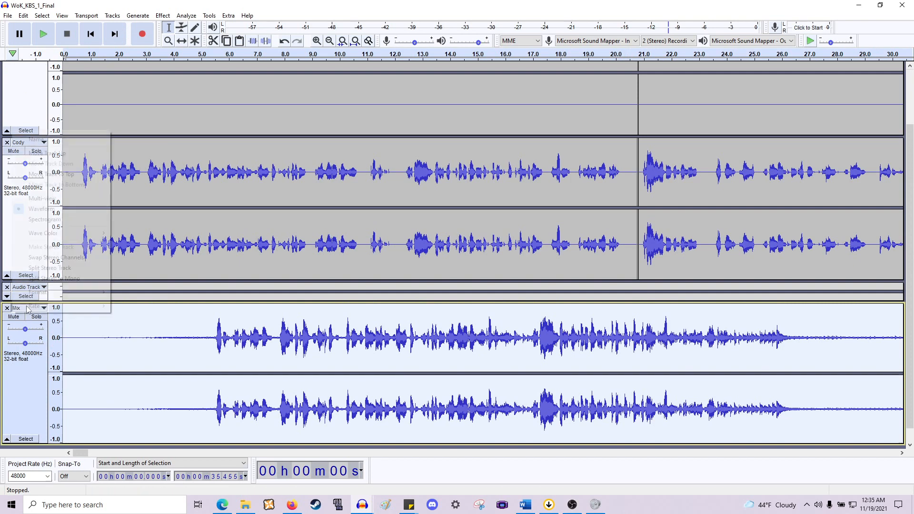
{"action": "left_click", "coordinate": [76, 139]}
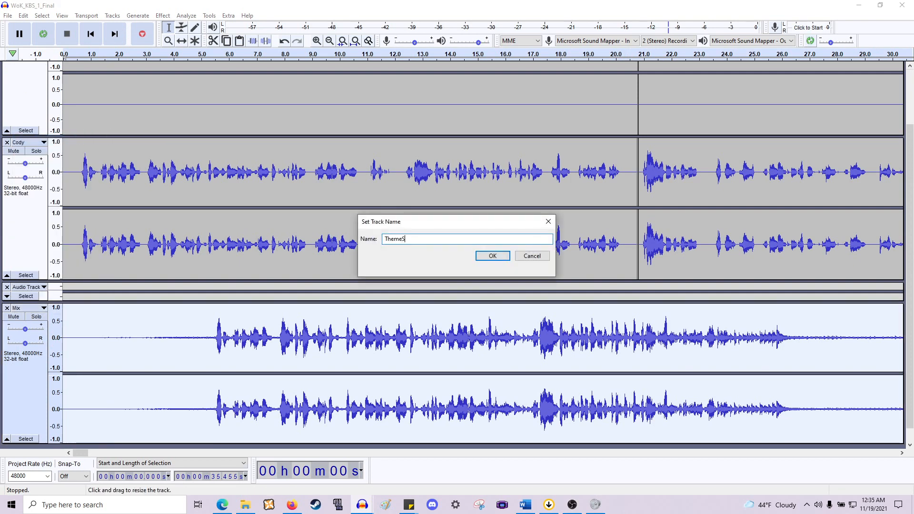
{"action": "key", "text": "Return"}
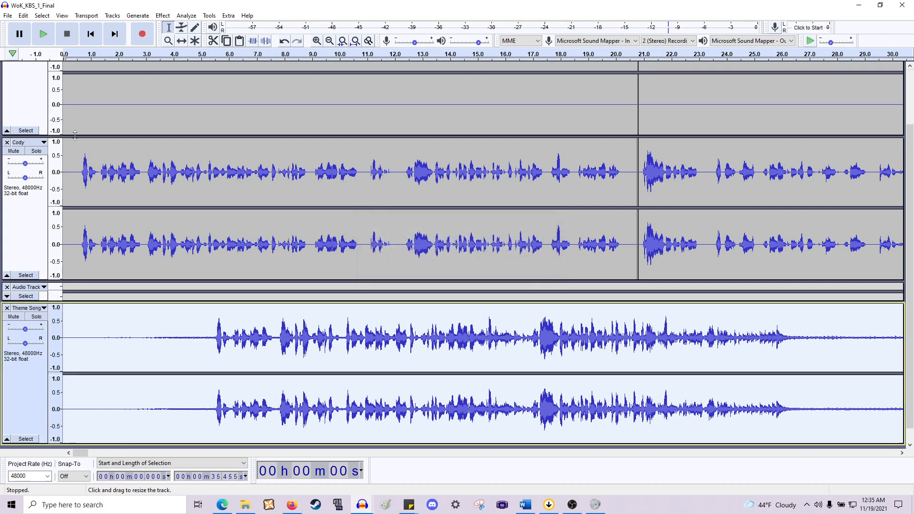
{"action": "left_click", "coordinate": [90, 36]}
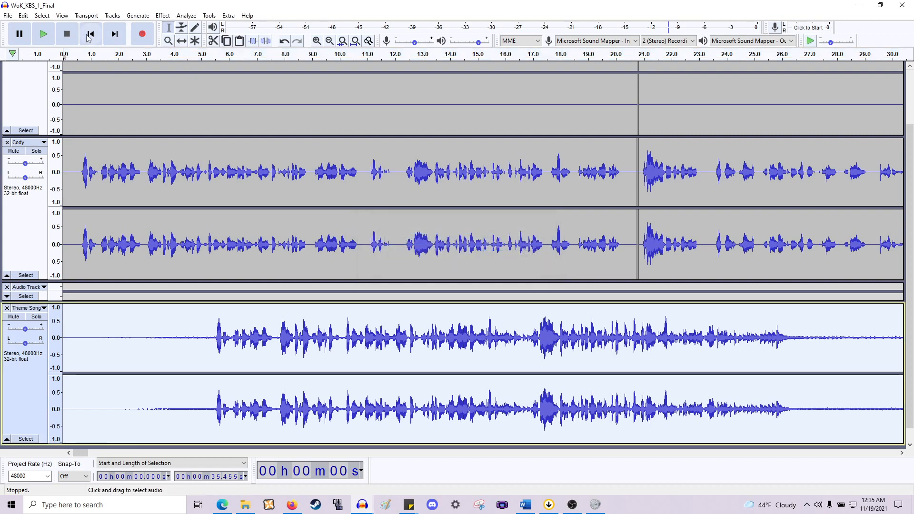
{"action": "scroll", "coordinate": [253, 242], "scroll_direction": "up", "scroll_amount": 3}
{"action": "scroll", "coordinate": [326, 238], "scroll_direction": "down", "scroll_amount": 1}
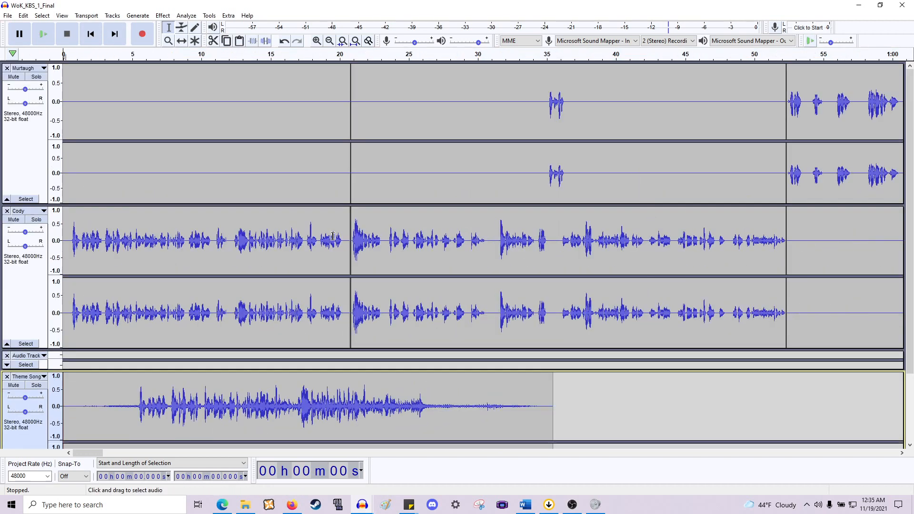
{"action": "scroll", "coordinate": [333, 213], "scroll_direction": "down", "scroll_amount": 3}
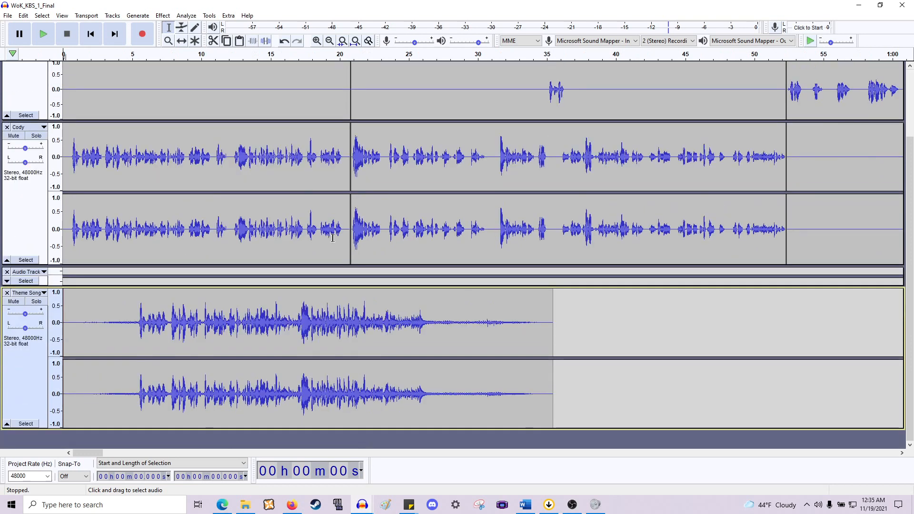
- Move the Cody track's opening clip into the spare Audio Track and delete it there
{"action": "left_click", "coordinate": [182, 42]}
{"action": "left_click_drag", "start_coordinate": [212, 168], "coordinate": [440, 281]}
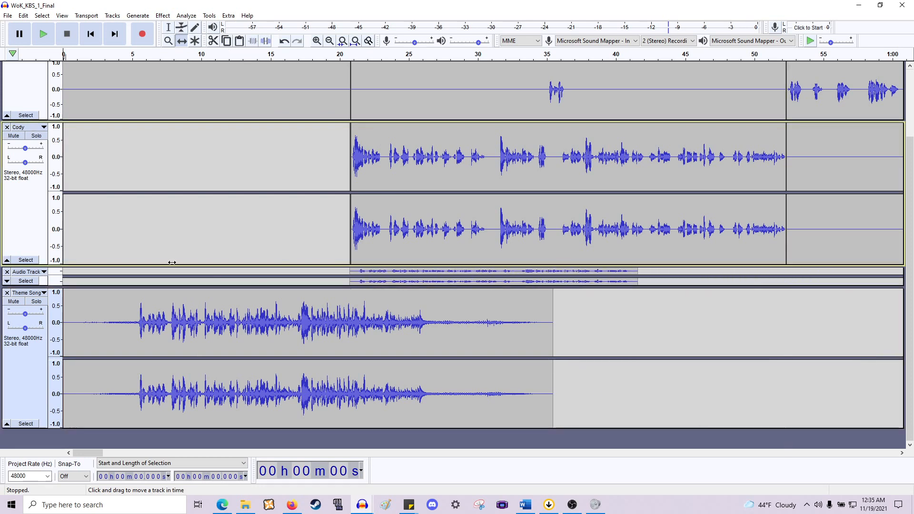
{"action": "left_click", "coordinate": [7, 281]}
{"action": "scroll", "coordinate": [221, 133], "scroll_direction": "up", "scroll_amount": 1}
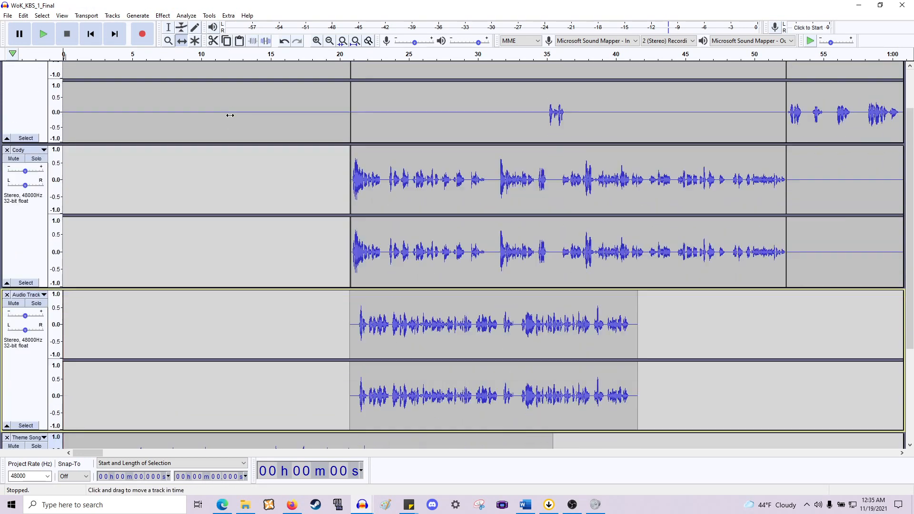
{"action": "left_click_drag", "start_coordinate": [274, 394], "coordinate": [743, 365]}
{"action": "key", "text": "ctrl+3"}
{"action": "left_click", "coordinate": [168, 27]}
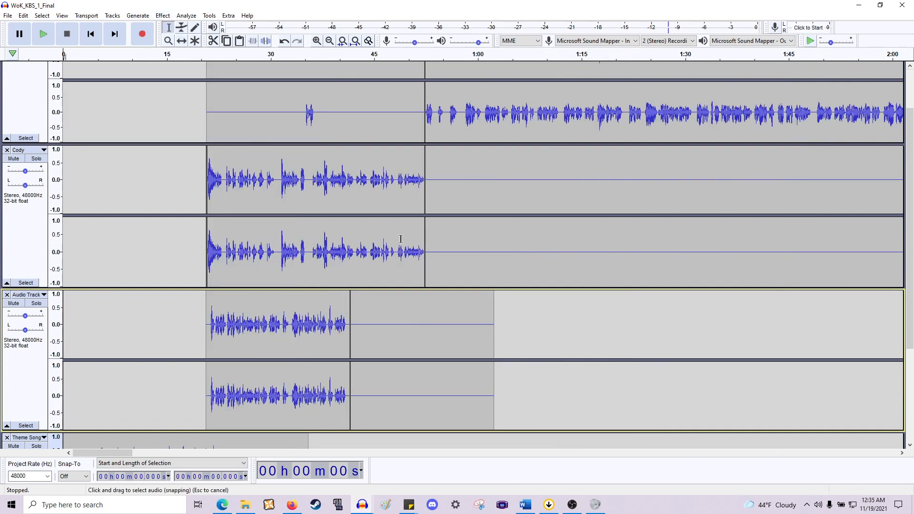
{"action": "left_click_drag", "start_coordinate": [563, 342], "coordinate": [197, 336]}
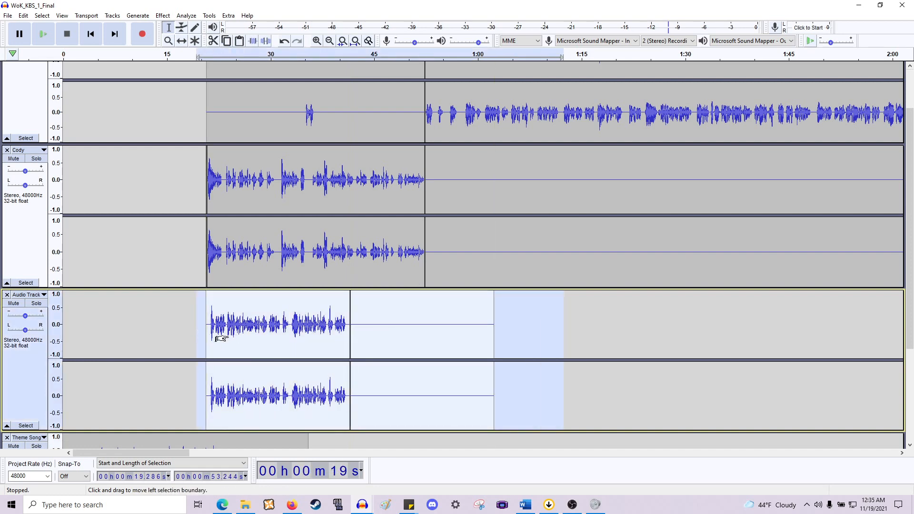
{"action": "scroll", "coordinate": [224, 338], "scroll_direction": "down", "scroll_amount": 7}
{"action": "scroll", "coordinate": [224, 338], "scroll_direction": "up", "scroll_amount": 7}
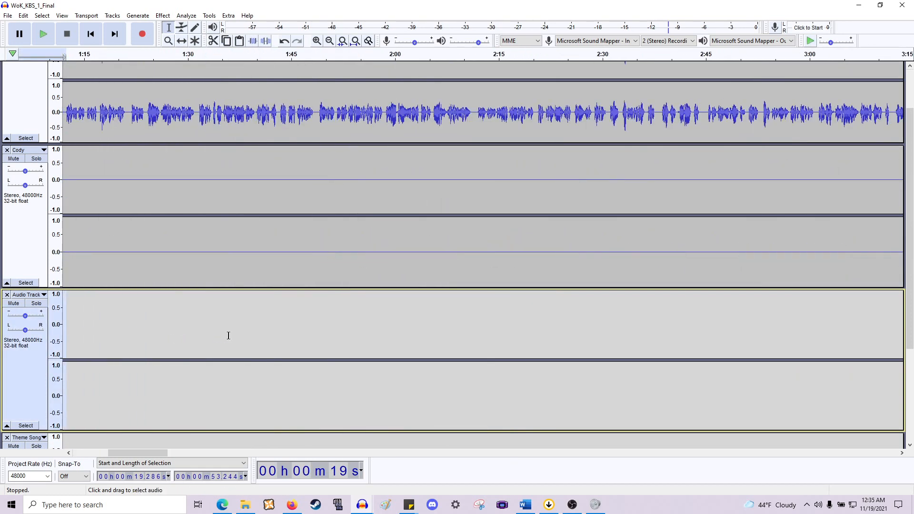
{"action": "key", "text": "Left"}
{"action": "key", "text": "Home"}
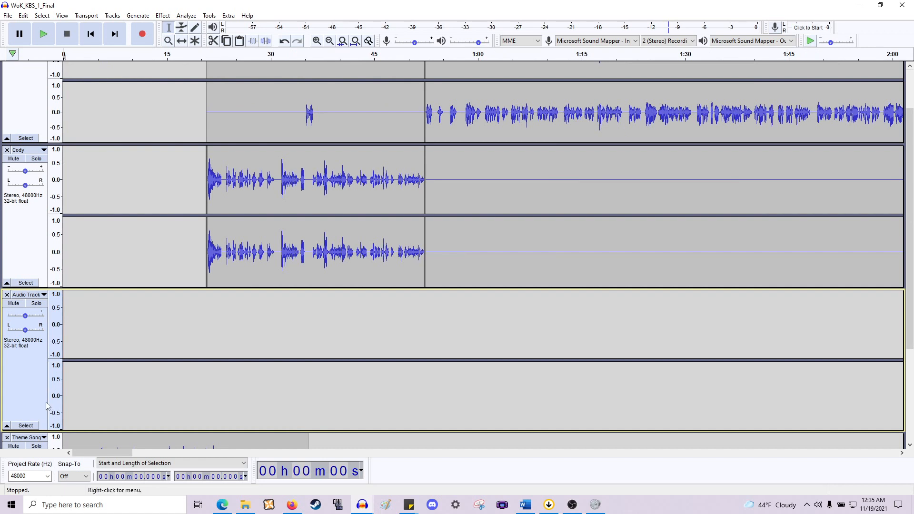
- Collapse the spare Audio Track and move the Theme Song track to the top of the project
{"action": "left_click", "coordinate": [6, 425]}
{"action": "scroll", "coordinate": [114, 309], "scroll_direction": "down", "scroll_amount": 1}
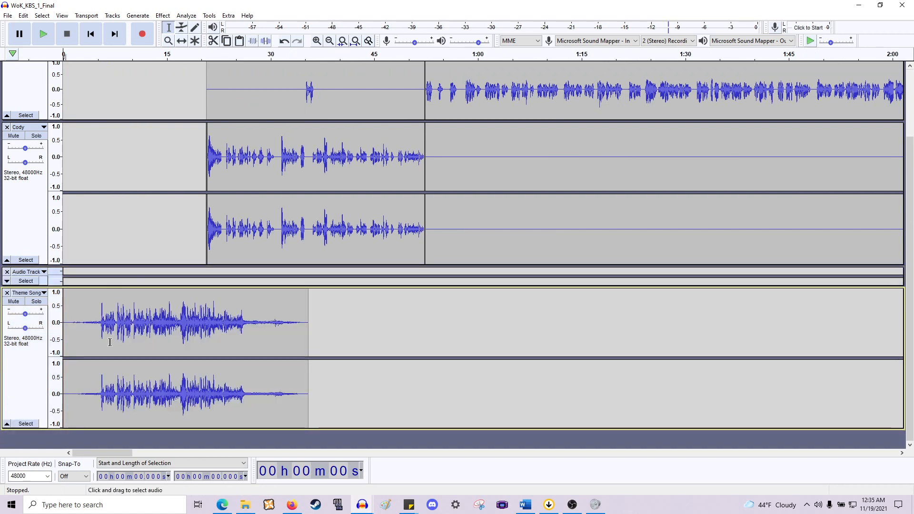
{"action": "left_click", "coordinate": [28, 293]}
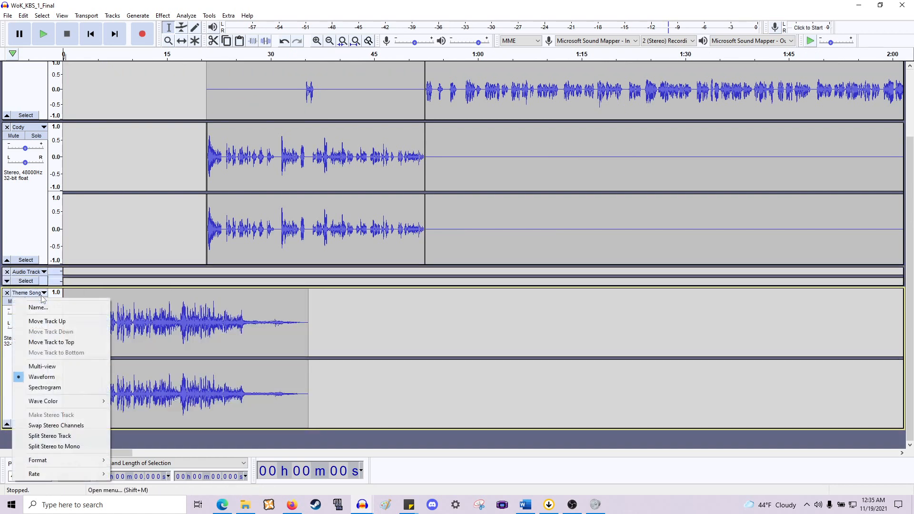
{"action": "left_click", "coordinate": [60, 323]}
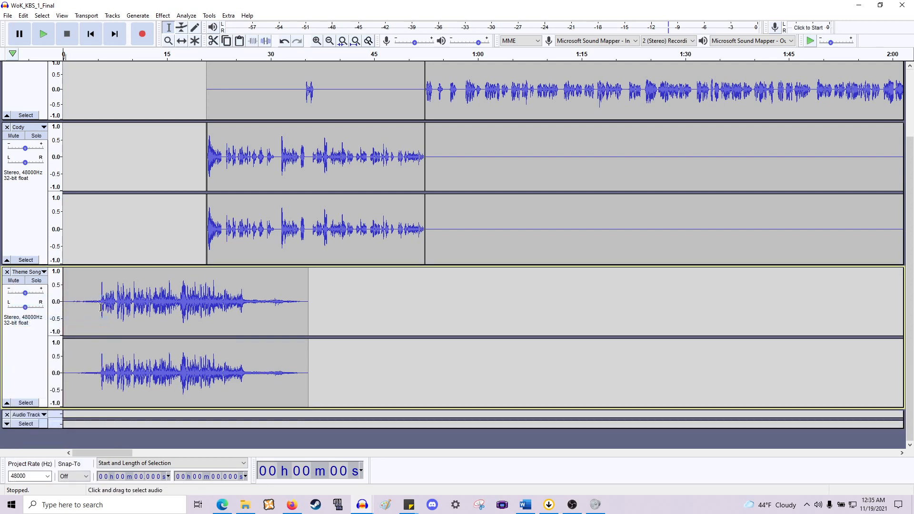
{"action": "left_click", "coordinate": [44, 271]}
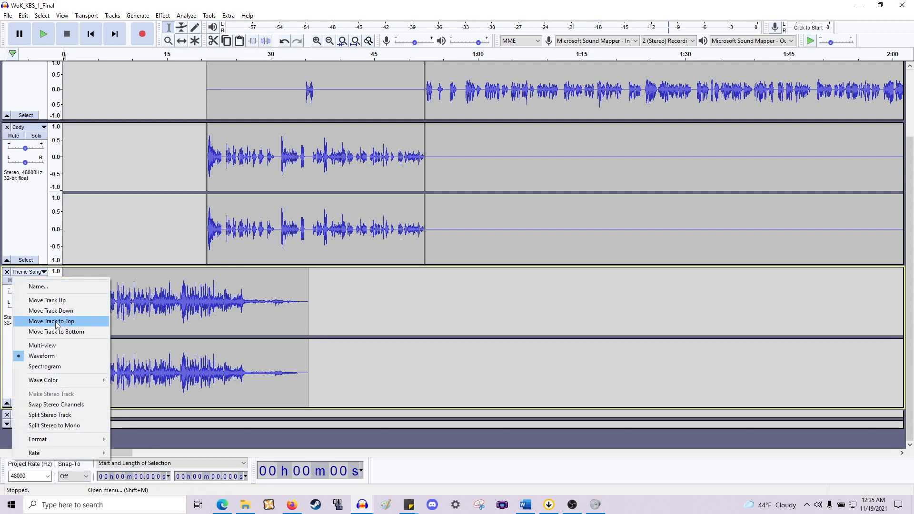
{"action": "left_click", "coordinate": [61, 320]}
{"action": "scroll", "coordinate": [312, 295], "scroll_direction": "up", "scroll_amount": 4}
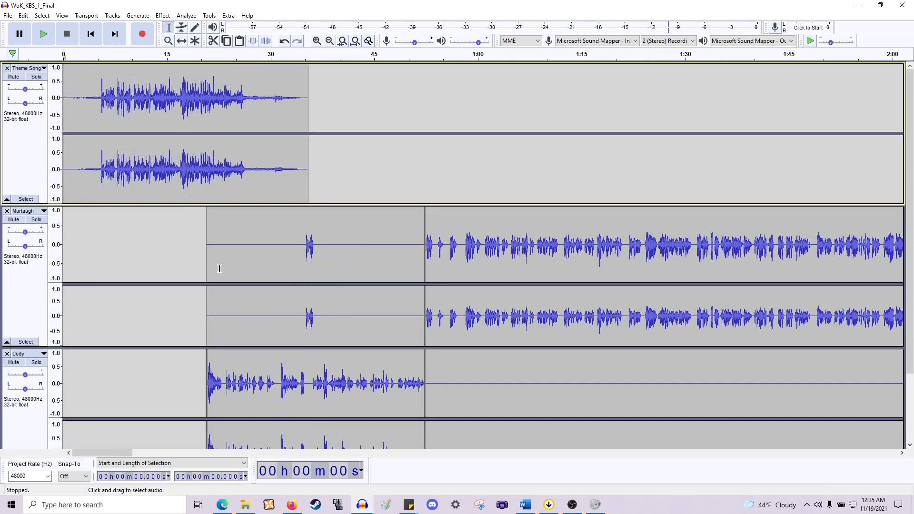
- Select the Murtaugh and Cody tracks from their start to the end and shift them to begin at about 30 seconds
{"action": "left_click_drag", "start_coordinate": [288, 251], "coordinate": [222, 255]}
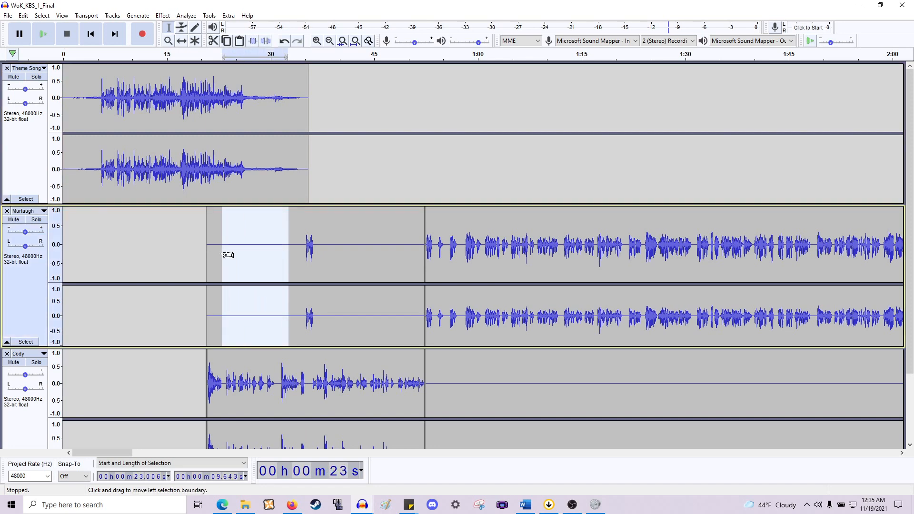
{"action": "left_click", "coordinate": [241, 252]}
{"action": "scroll", "coordinate": [255, 265], "scroll_direction": "up", "scroll_amount": 1}
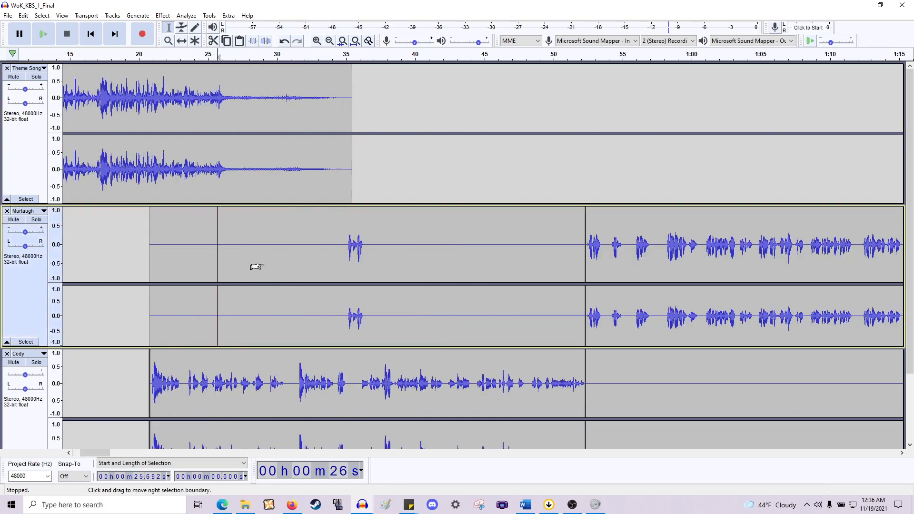
{"action": "left_click", "coordinate": [150, 251]}
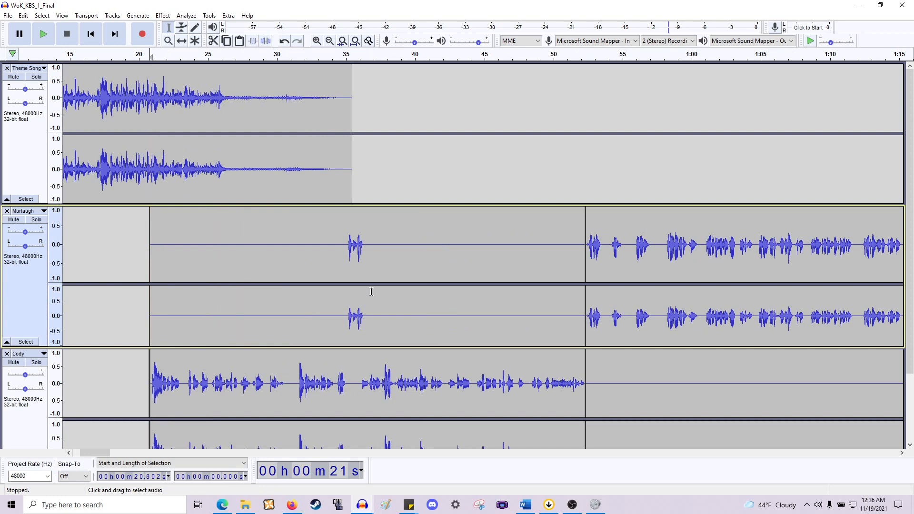
{"action": "scroll", "coordinate": [364, 295], "scroll_direction": "down", "scroll_amount": 3}
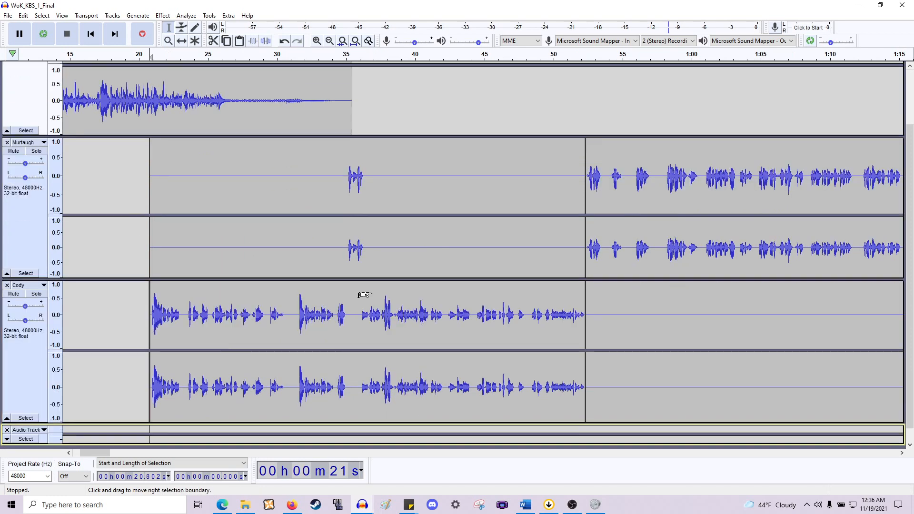
{"action": "key", "text": "Down"}
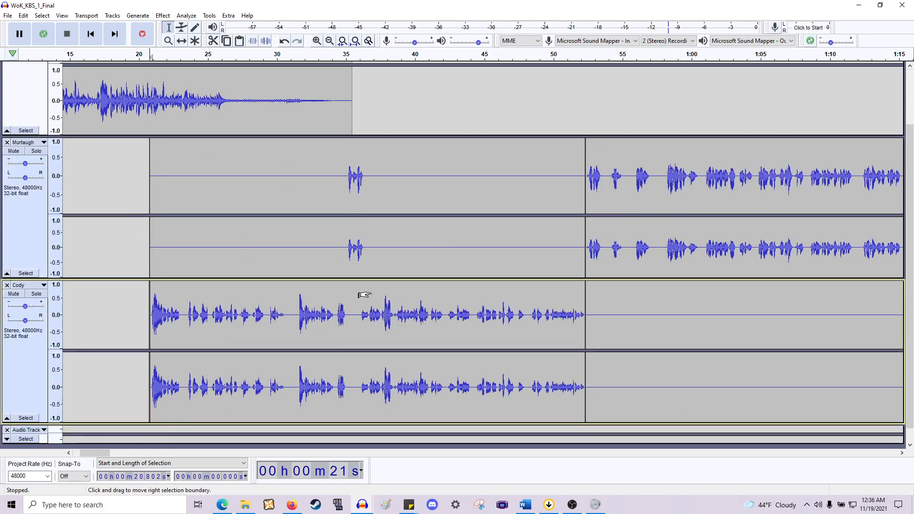
{"action": "key", "text": "shift+End"}
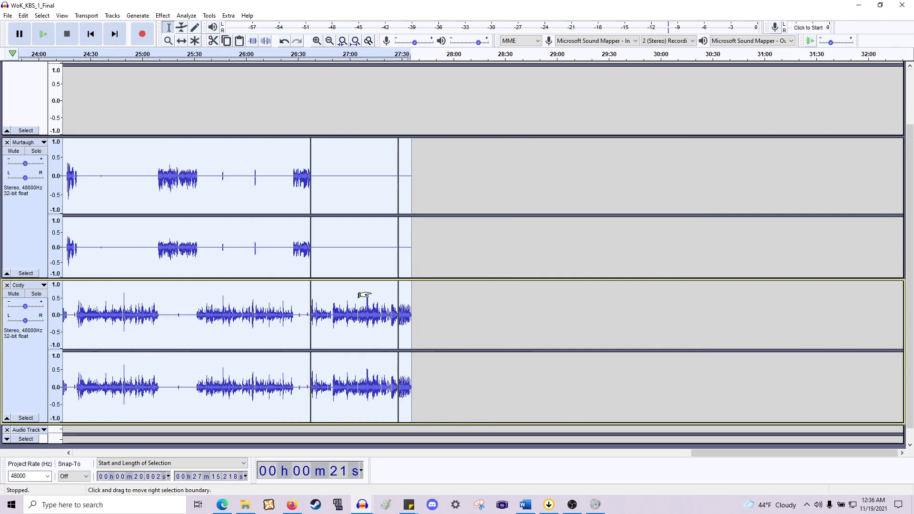
{"action": "scroll", "coordinate": [364, 295], "scroll_direction": "down", "scroll_amount": 4}
{"action": "scroll", "coordinate": [364, 296], "scroll_direction": "up", "scroll_amount": 2}
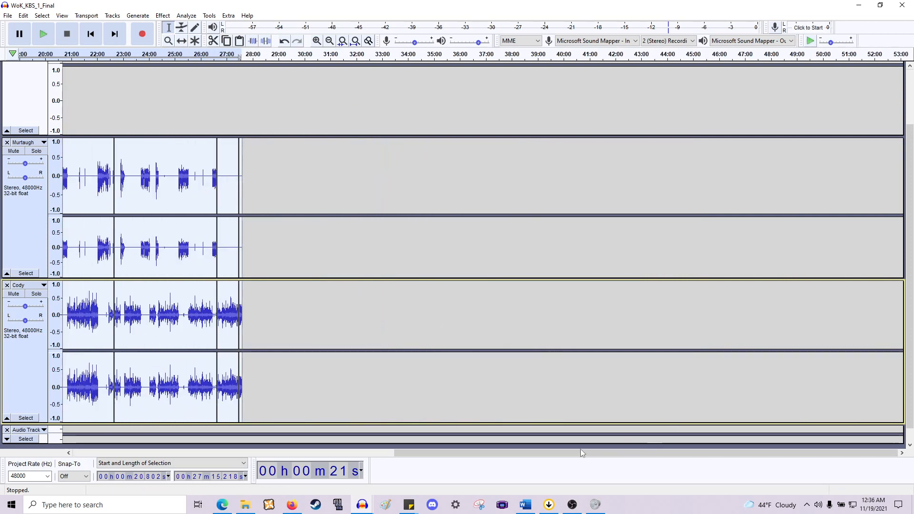
{"action": "left_click_drag", "start_coordinate": [581, 453], "coordinate": [259, 452]}
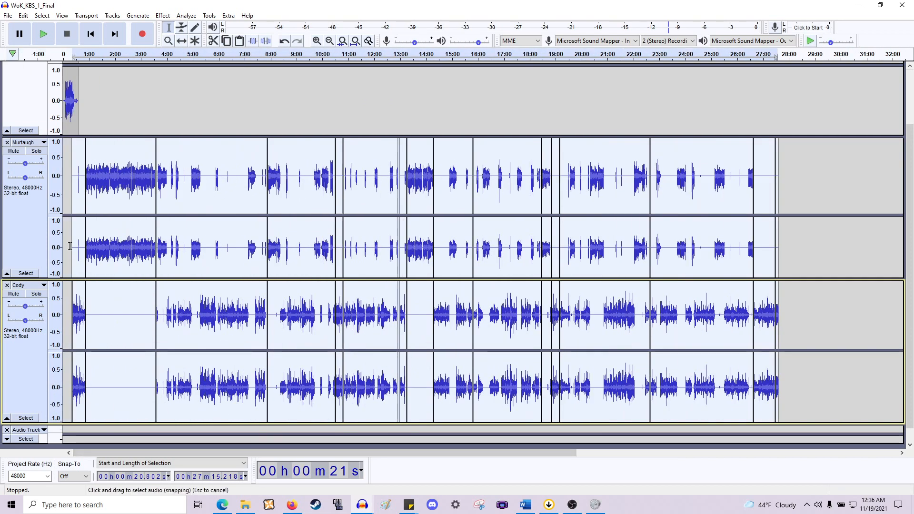
{"action": "scroll", "coordinate": [70, 246], "scroll_direction": "up", "scroll_amount": 2}
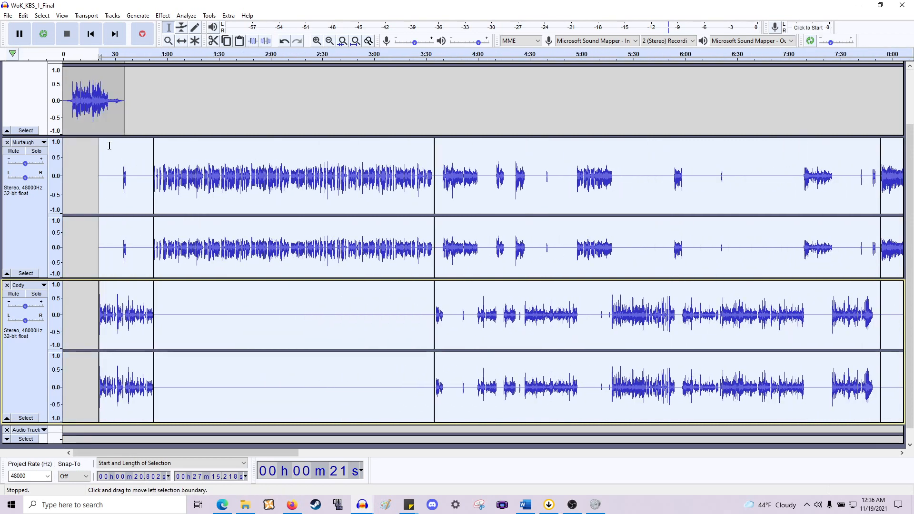
{"action": "scroll", "coordinate": [151, 180], "scroll_direction": "up", "scroll_amount": 2}
{"action": "scroll", "coordinate": [151, 181], "scroll_direction": "left", "scroll_amount": 10}
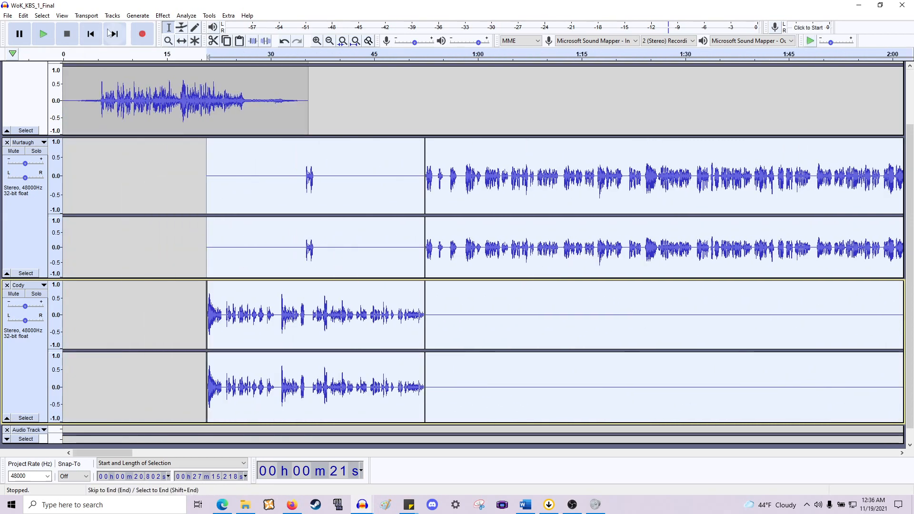
{"action": "left_click", "coordinate": [181, 41]}
{"action": "left_click_drag", "start_coordinate": [240, 180], "coordinate": [351, 199]}
{"action": "key", "text": "ctrl+1"}
{"action": "scroll", "coordinate": [346, 259], "scroll_direction": "down", "scroll_amount": 1, "text": "ctrl"}
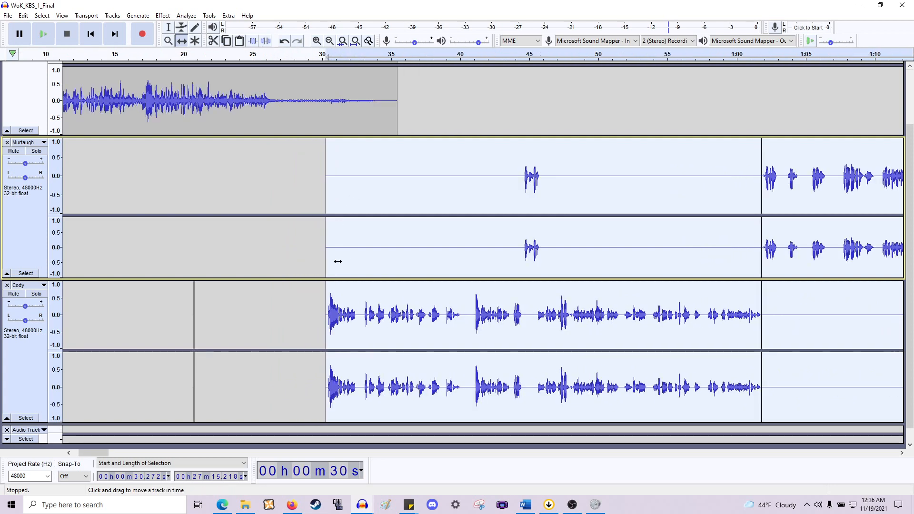
{"action": "scroll", "coordinate": [128, 232], "scroll_direction": "left", "scroll_amount": 5}
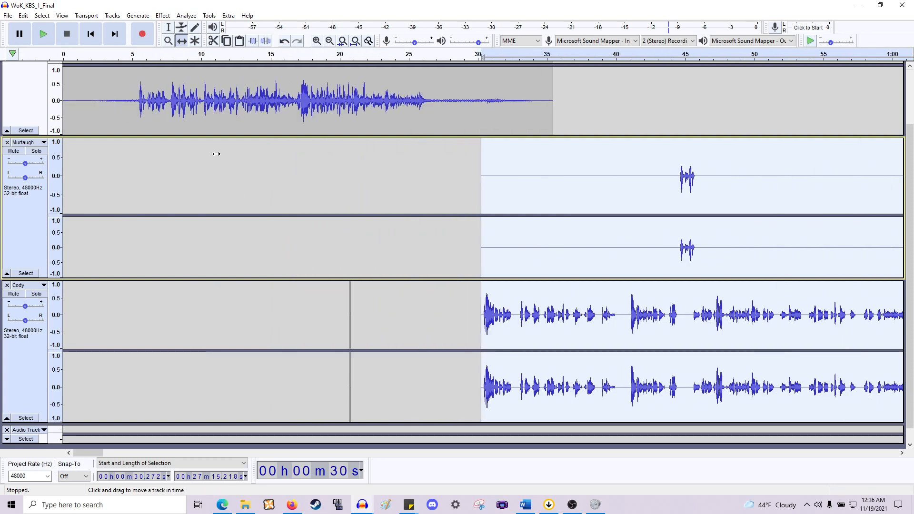
- Move the tiny leftover clip near 20.7 seconds from the Cody track into the spare Audio Track
{"action": "left_click", "coordinate": [168, 27]}
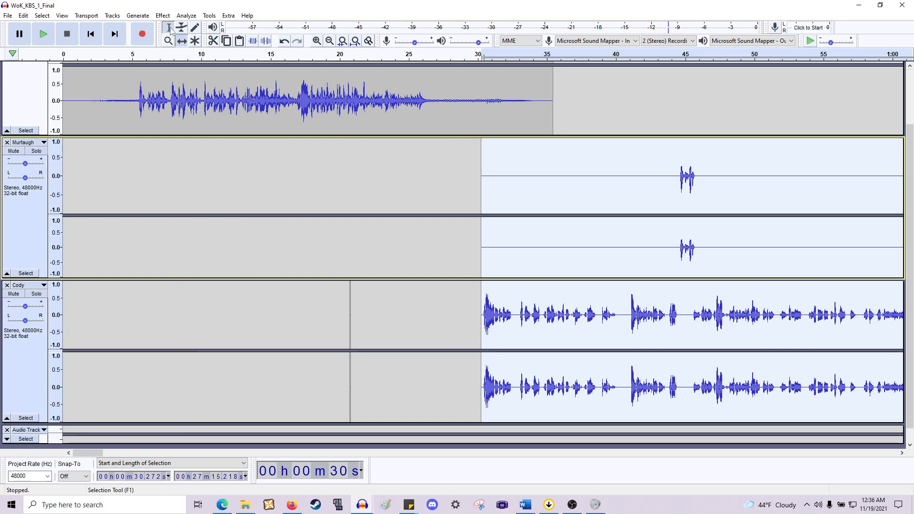
{"action": "left_click", "coordinate": [341, 324]}
{"action": "scroll", "coordinate": [342, 325], "scroll_direction": "up", "scroll_amount": 5, "text": "ctrl"}
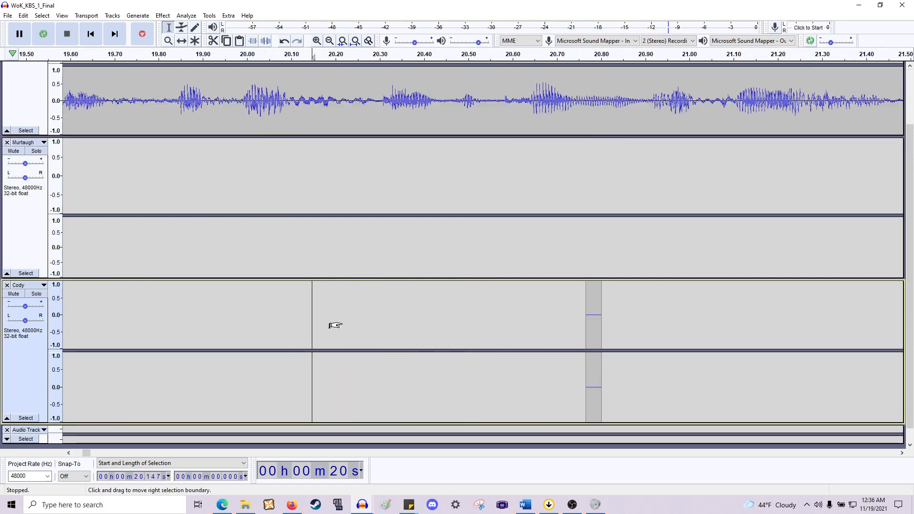
{"action": "scroll", "coordinate": [341, 325], "scroll_direction": "right", "scroll_amount": 7}
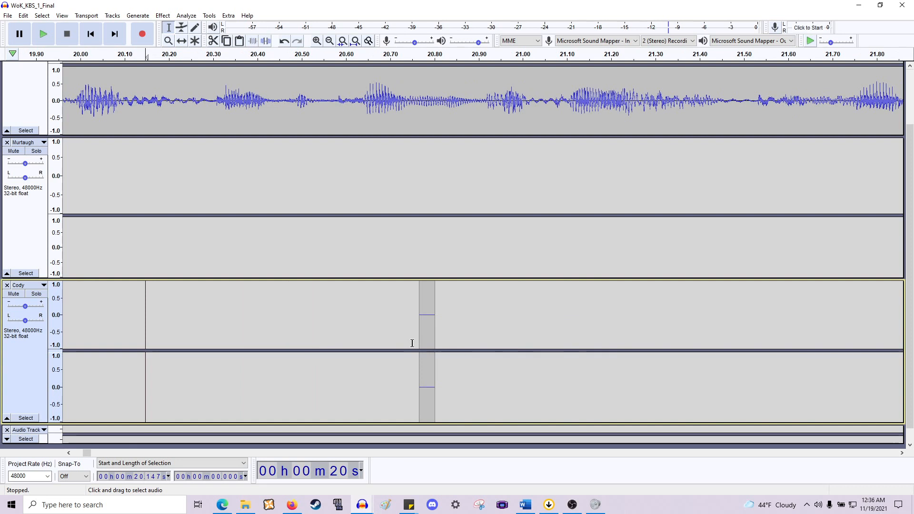
{"action": "left_click", "coordinate": [181, 41]}
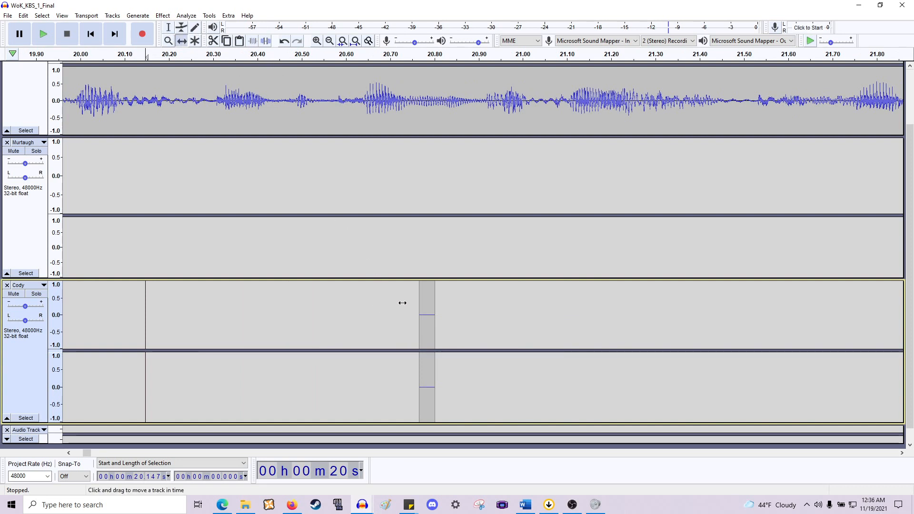
{"action": "left_click_drag", "start_coordinate": [423, 320], "coordinate": [426, 431]}
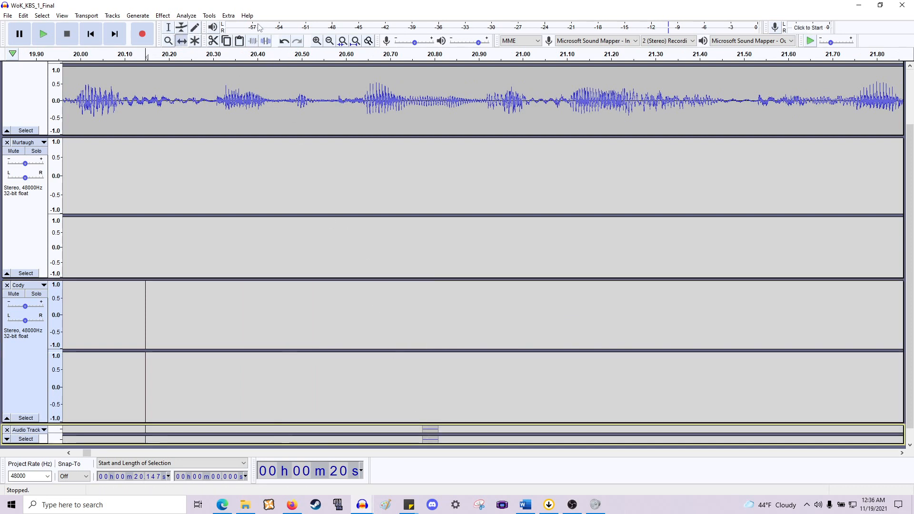
{"action": "left_click", "coordinate": [168, 27]}
{"action": "left_click", "coordinate": [394, 430]}
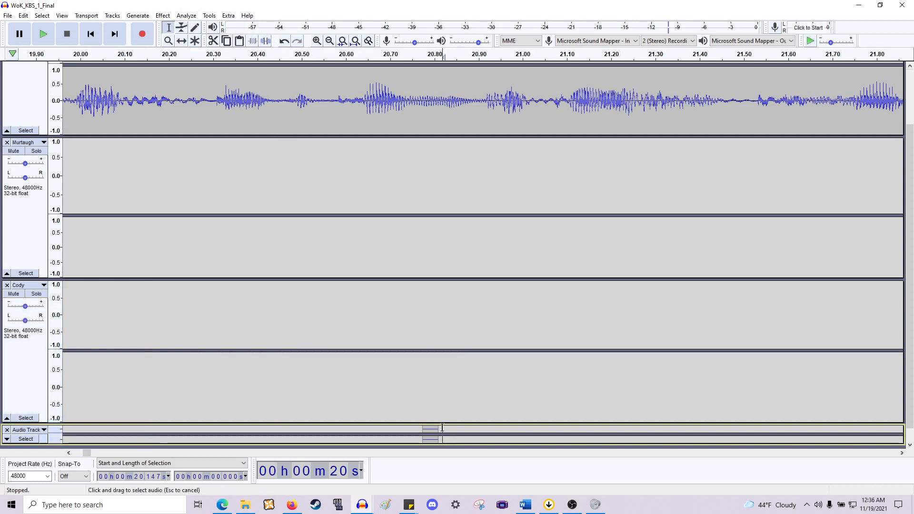
- Collapse the Theme Song track
{"action": "scroll", "coordinate": [399, 430], "scroll_direction": "down", "scroll_amount": 2, "text": "ctrl"}
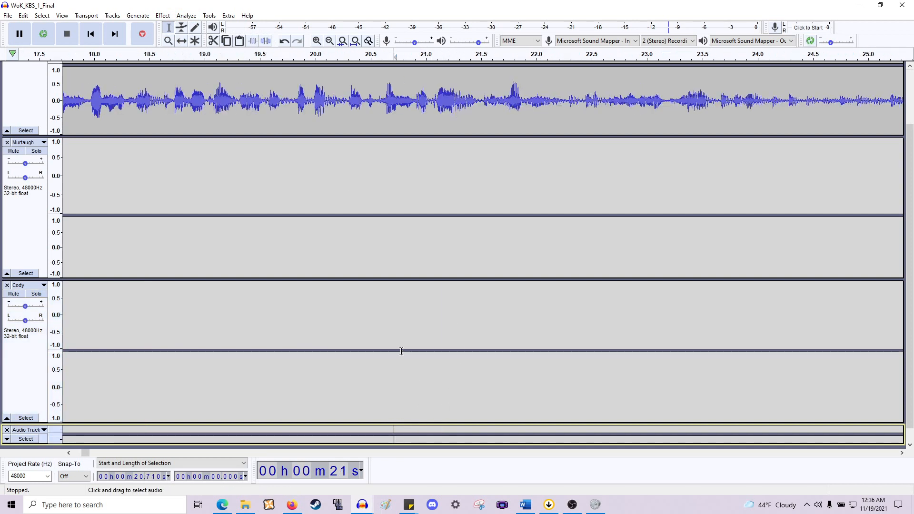
{"action": "scroll", "coordinate": [402, 348], "scroll_direction": "down", "scroll_amount": 3, "text": "ctrl"}
{"action": "scroll", "coordinate": [404, 342], "scroll_direction": "right", "scroll_amount": 8}
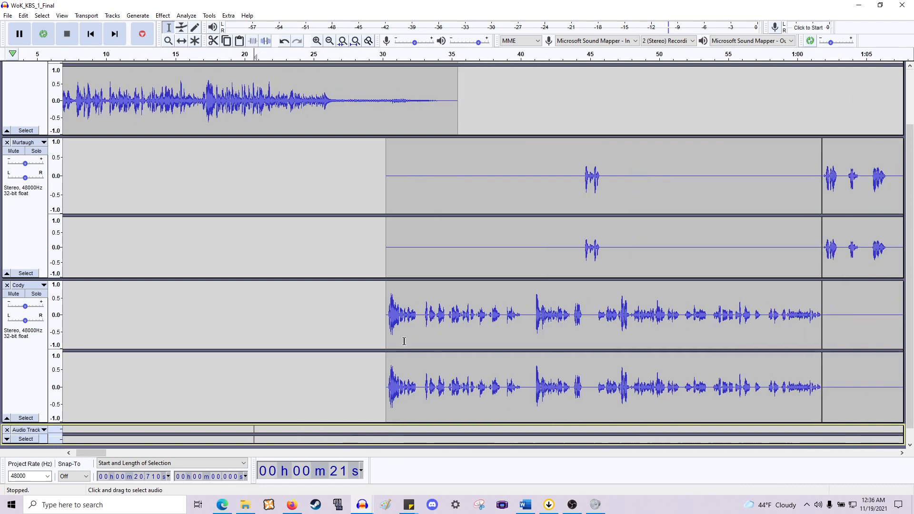
{"action": "scroll", "coordinate": [419, 337], "scroll_direction": "down", "scroll_amount": 2, "text": "ctrl"}
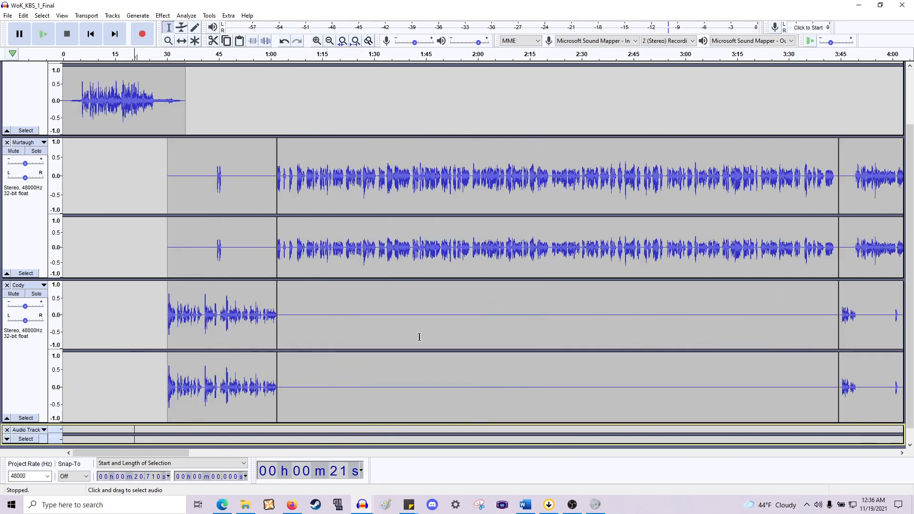
{"action": "scroll", "coordinate": [419, 337], "scroll_direction": "up", "scroll_amount": 1, "text": "ctrl"}
{"action": "scroll", "coordinate": [419, 337], "scroll_direction": "up", "scroll_amount": 10, "text": "shift"}
{"action": "scroll", "coordinate": [419, 337], "scroll_direction": "up", "scroll_amount": 5, "text": "shift"}
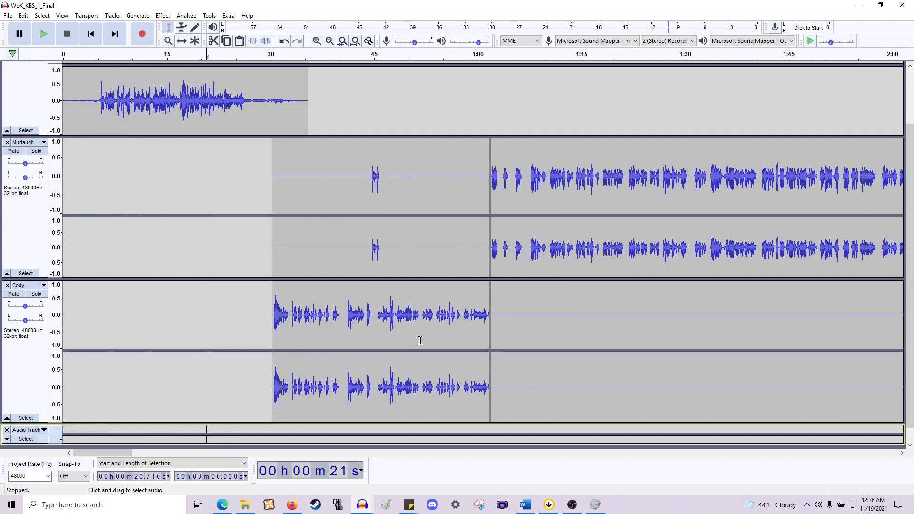
{"action": "scroll", "coordinate": [419, 339], "scroll_direction": "down", "scroll_amount": 1, "text": "ctrl"}
{"action": "scroll", "coordinate": [420, 340], "scroll_direction": "up", "scroll_amount": 3}
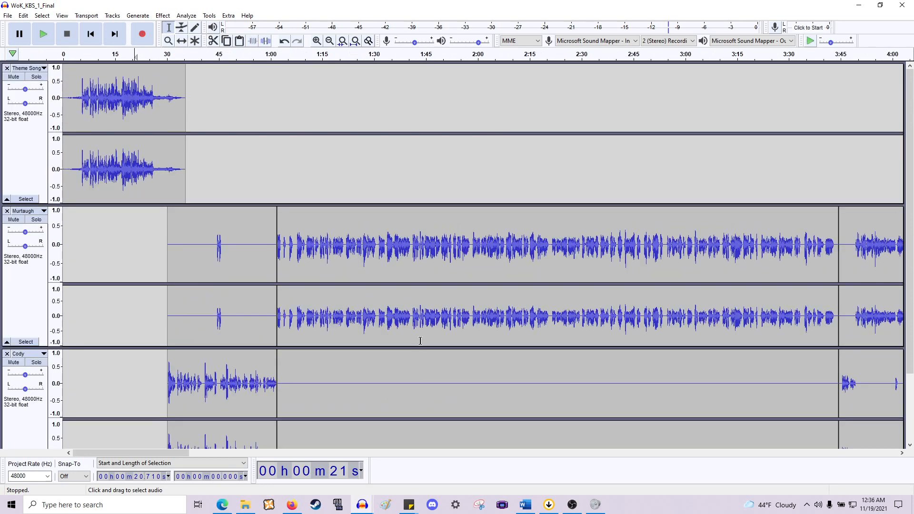
{"action": "left_click", "coordinate": [7, 199]}
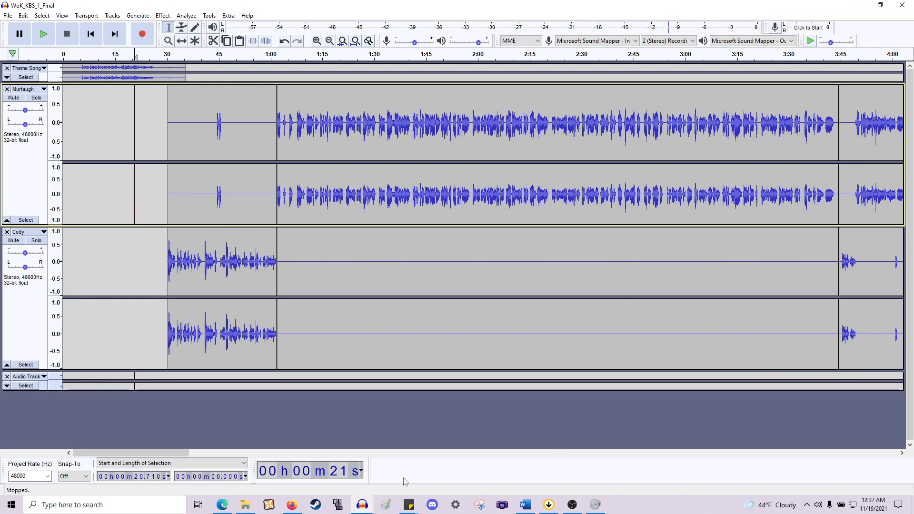
- Preview the transition audio files and import Short Transition 1 into the project as a new track
{"action": "left_click", "coordinate": [246, 505]}
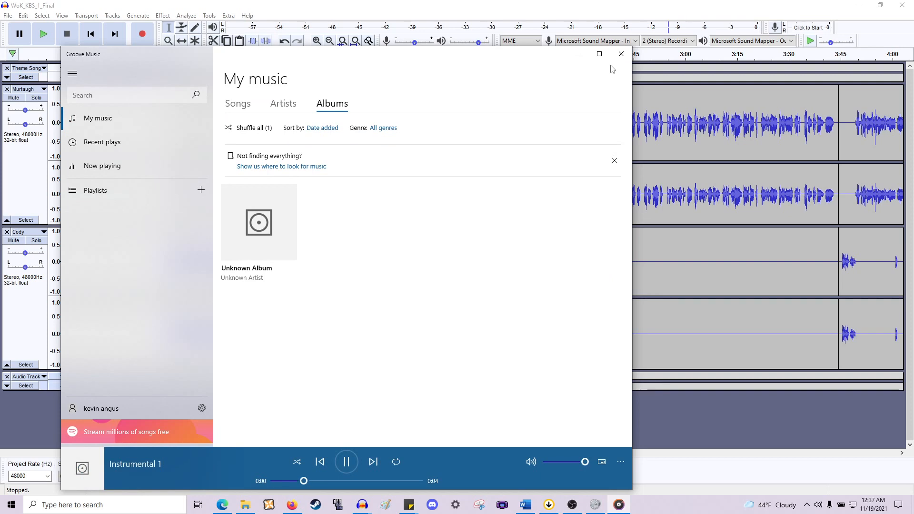
{"action": "left_click", "coordinate": [621, 54]}
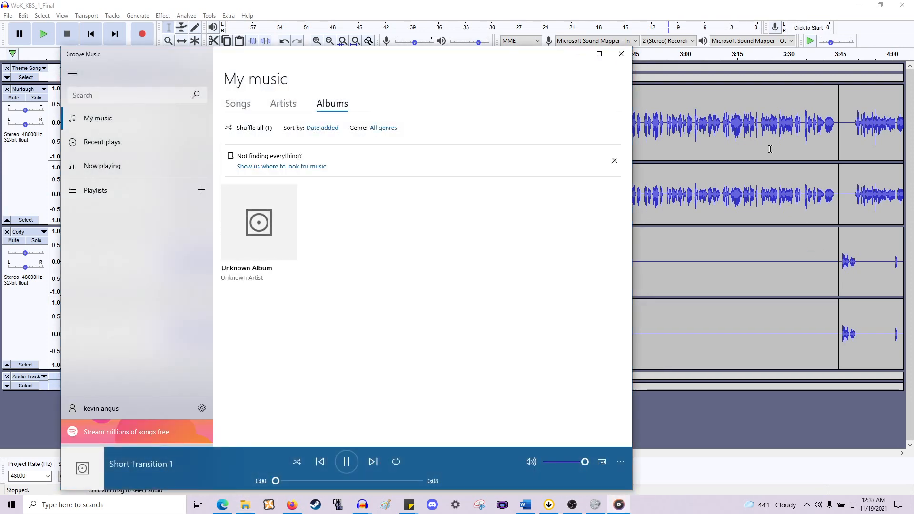
{"action": "left_click", "coordinate": [622, 55]}
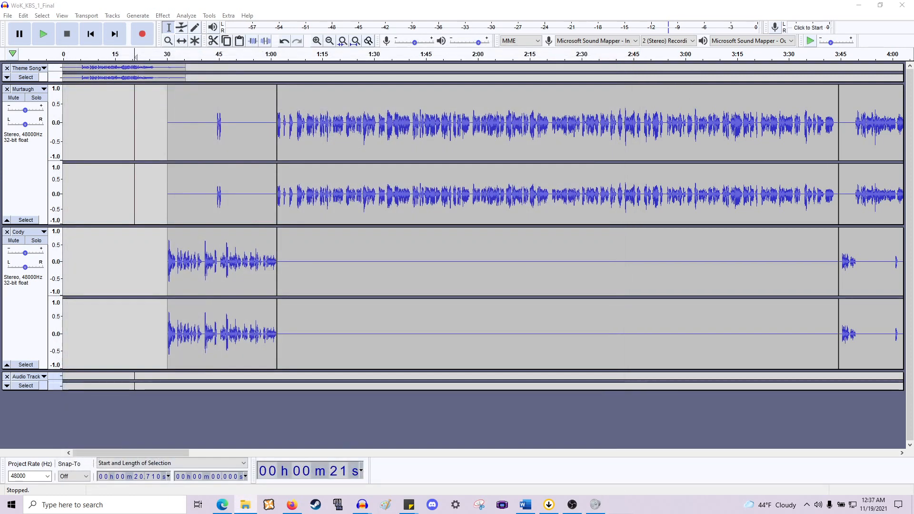
{"action": "left_click_drag", "start_coordinate": [913, 229], "coordinate": [581, 425]}
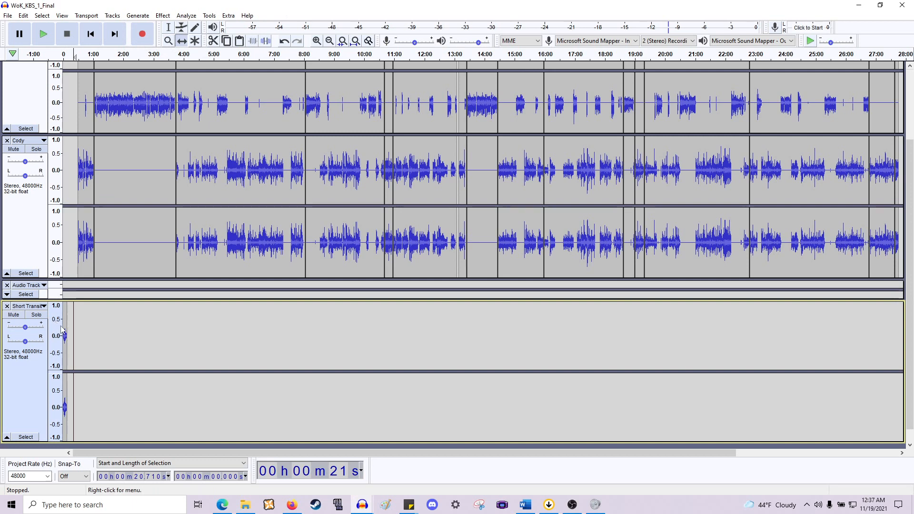
- Move the transition clip to about 13:05 between conversation segments and move its track above the spare Audio Track
{"action": "left_click_drag", "start_coordinate": [66, 323], "coordinate": [356, 328]}
{"action": "scroll", "coordinate": [462, 307], "scroll_direction": "up", "scroll_amount": 3, "text": "ctrl"}
{"action": "scroll", "coordinate": [459, 306], "scroll_direction": "up", "scroll_amount": 2, "text": "ctrl"}
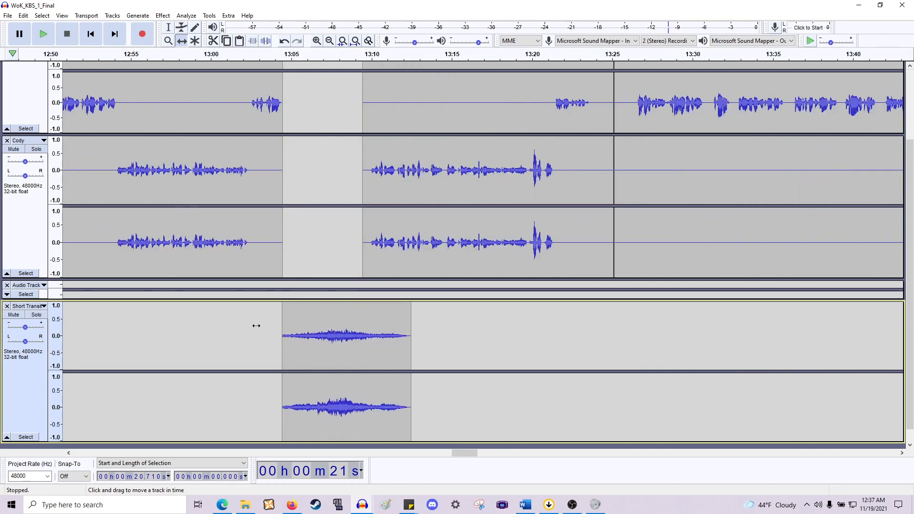
{"action": "left_click", "coordinate": [27, 306]}
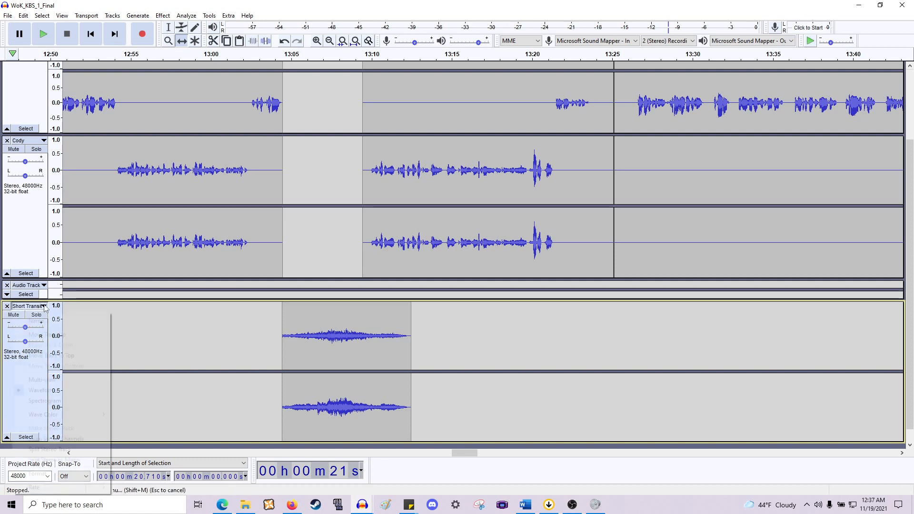
{"action": "left_click", "coordinate": [56, 336]}
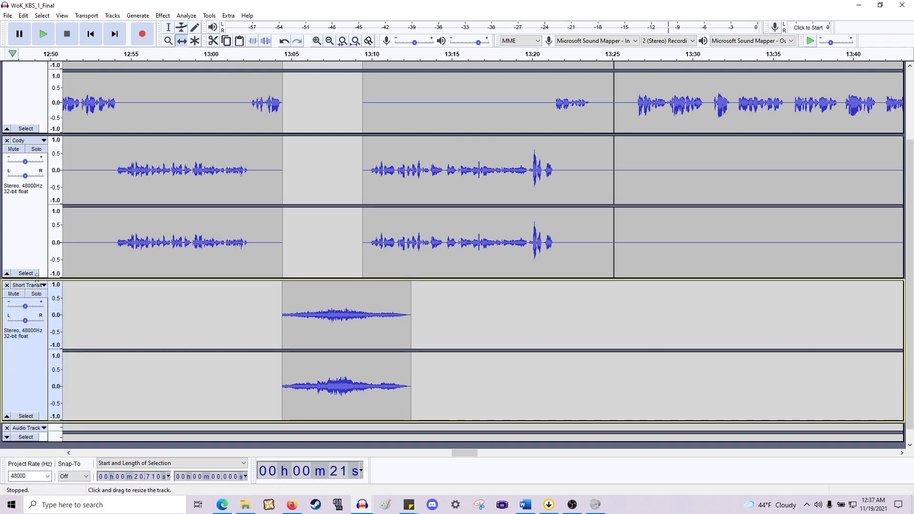
{"action": "left_click", "coordinate": [36, 288]}
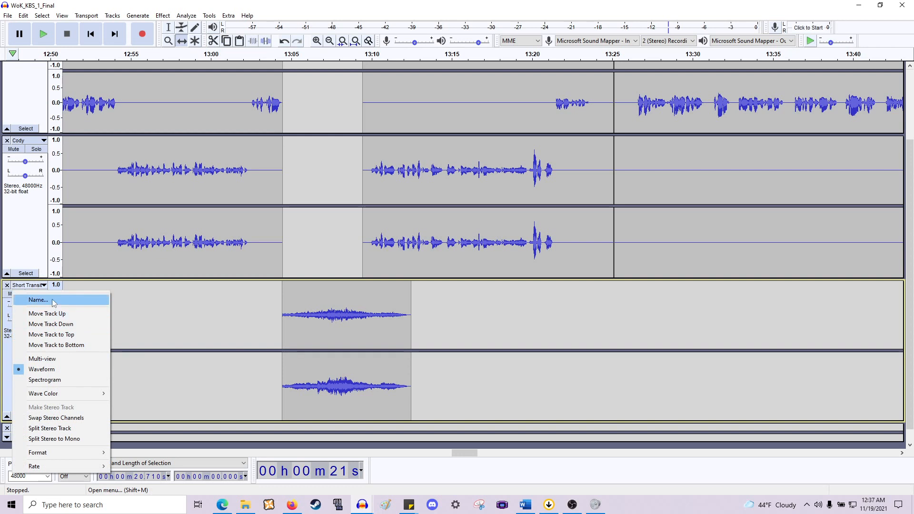
{"action": "left_click", "coordinate": [28, 300]}
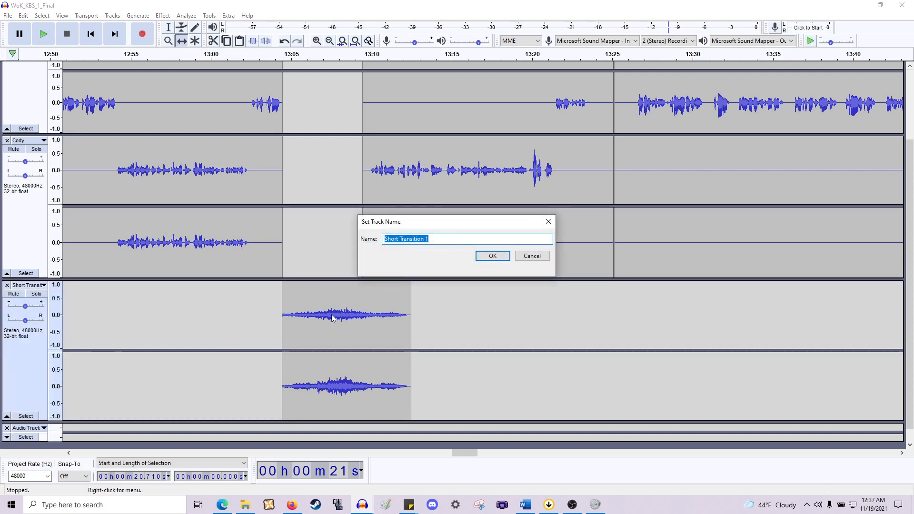
{"action": "left_click", "coordinate": [544, 257]}
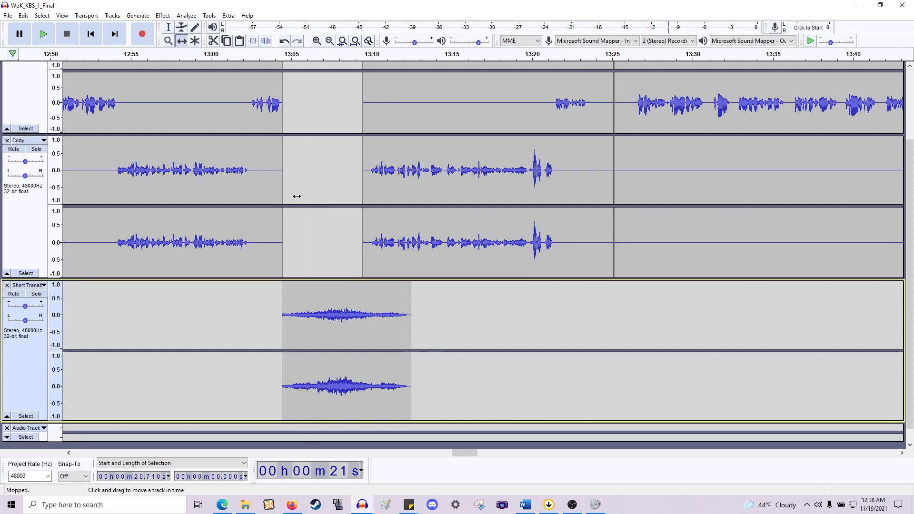
- Select the opening portion of the transition clip and apply a Fade In
{"action": "scroll", "coordinate": [297, 197], "scroll_direction": "up", "scroll_amount": 1, "text": "ctrl"}
{"action": "scroll", "coordinate": [296, 195], "scroll_direction": "up", "scroll_amount": 3}
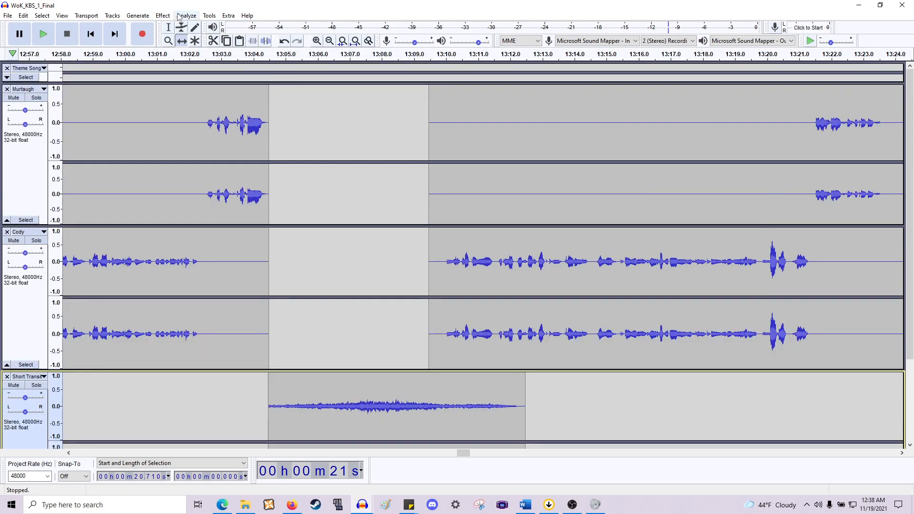
{"action": "scroll", "coordinate": [233, 181], "scroll_direction": "down", "scroll_amount": 3}
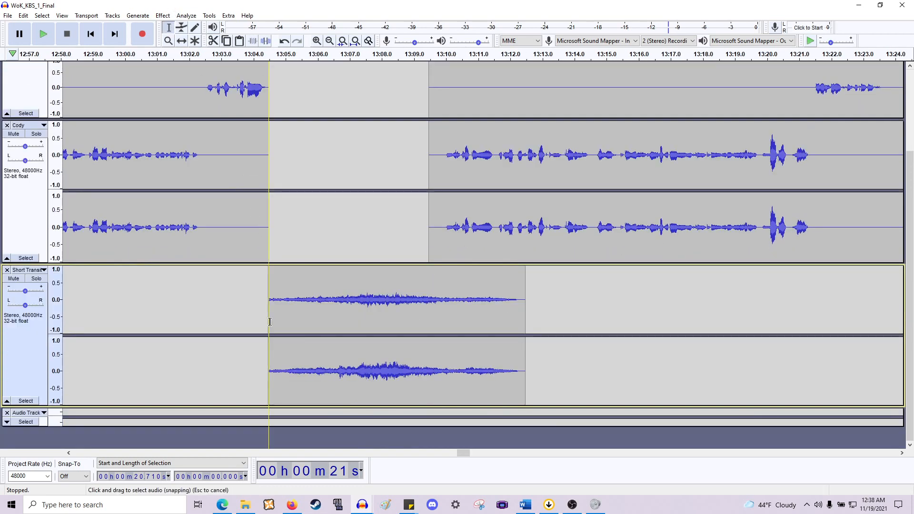
{"action": "left_click_drag", "start_coordinate": [268, 322], "coordinate": [317, 321]}
{"action": "left_click", "coordinate": [163, 16]}
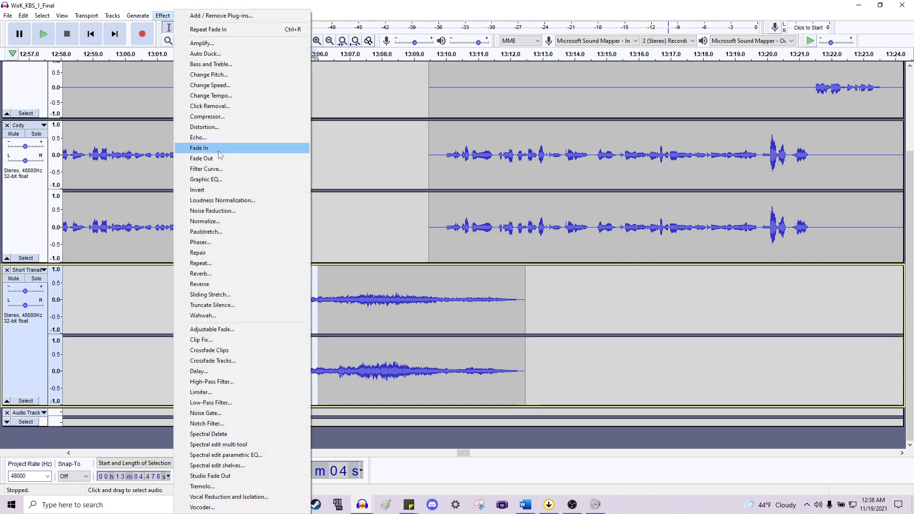
{"action": "left_click", "coordinate": [200, 147]}
- Select the final second or so of the transition clip and apply a Fade Out
{"action": "left_click", "coordinate": [457, 313]}
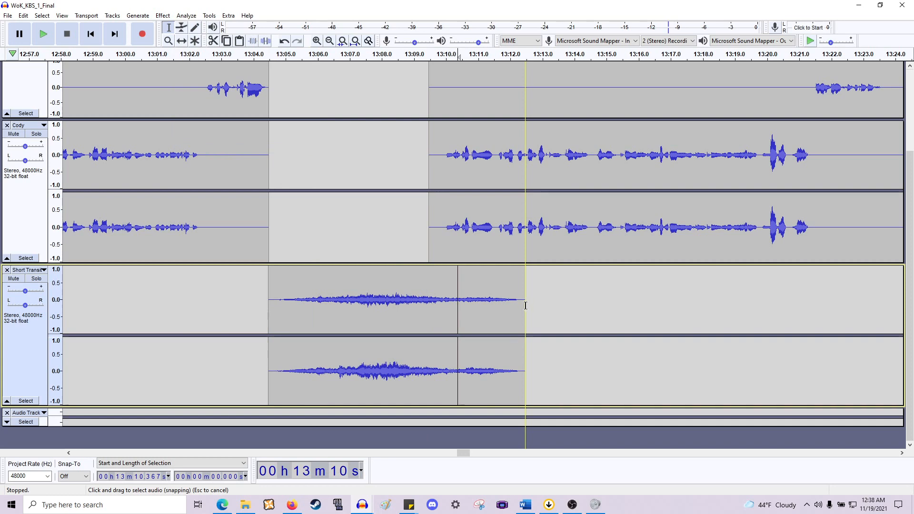
{"action": "left_click_drag", "start_coordinate": [524, 307], "coordinate": [468, 311]}
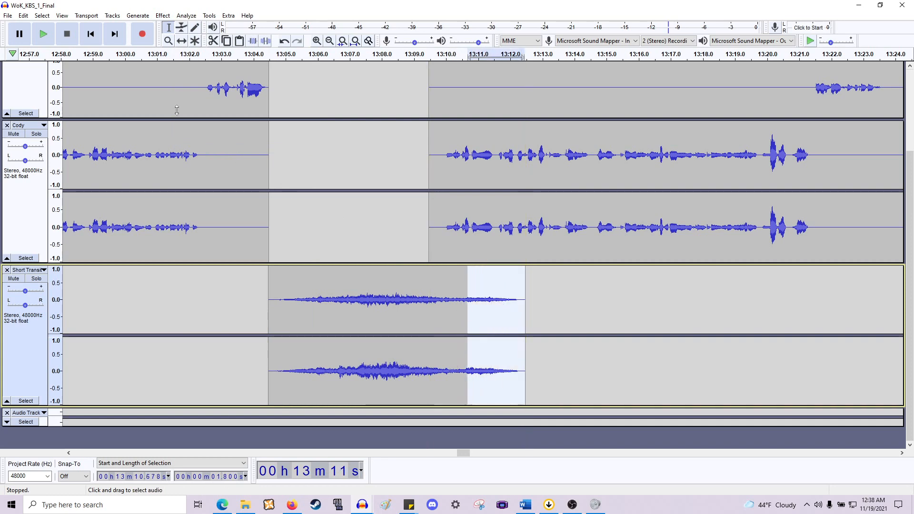
{"action": "left_click", "coordinate": [163, 15]}
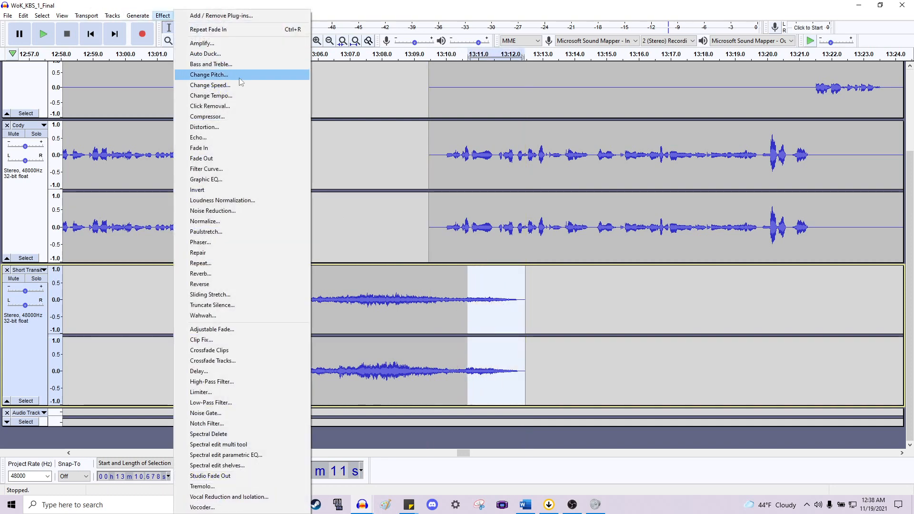
{"action": "left_click", "coordinate": [217, 159]}
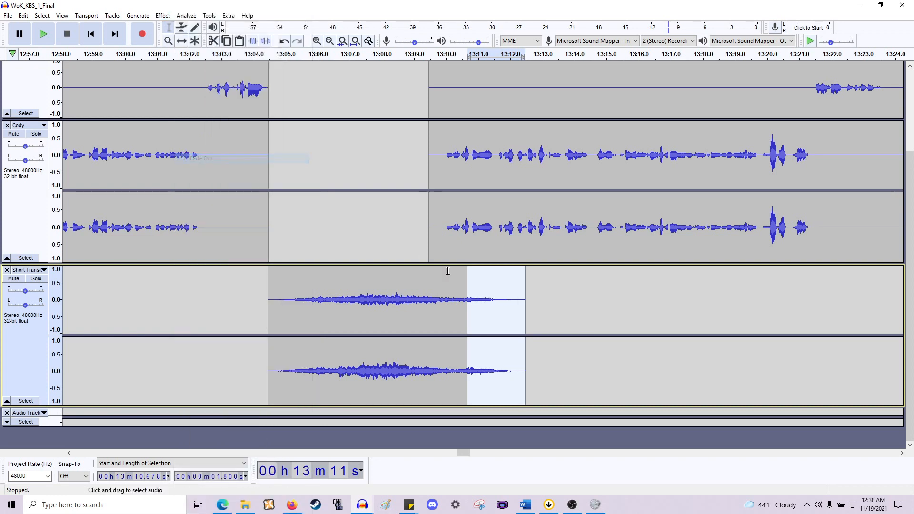
- Shift the transition clip slightly earlier in its track
{"action": "left_click", "coordinate": [504, 300]}
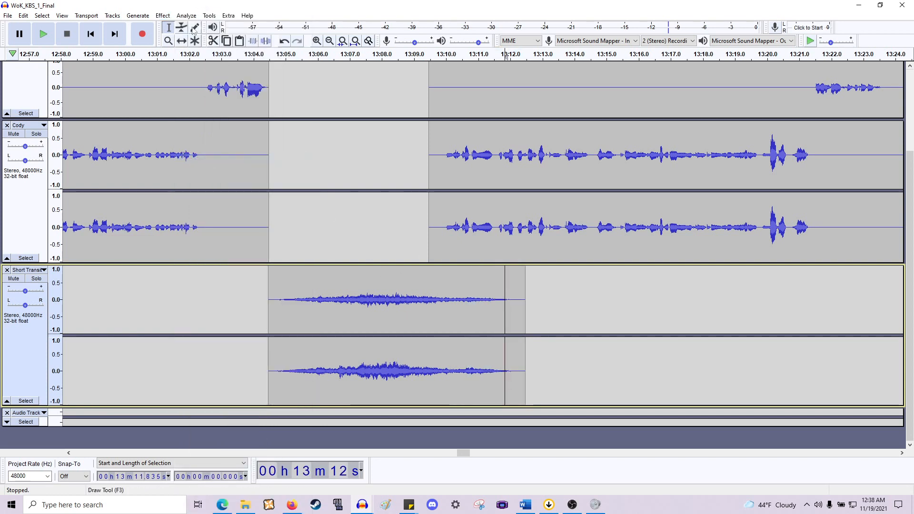
{"action": "left_click", "coordinate": [184, 42]}
{"action": "left_click_drag", "start_coordinate": [352, 291], "coordinate": [340, 294]}
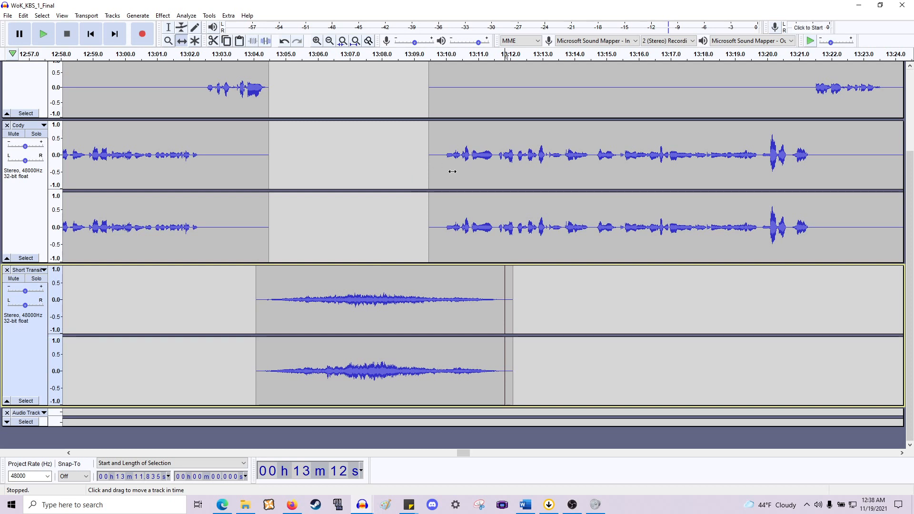
- Select the Murtaugh and Cody tracks from about 13:09.5 to the end and shift them to start about 13:11
{"action": "left_click", "coordinate": [168, 27]}
{"action": "left_click", "coordinate": [429, 185]}
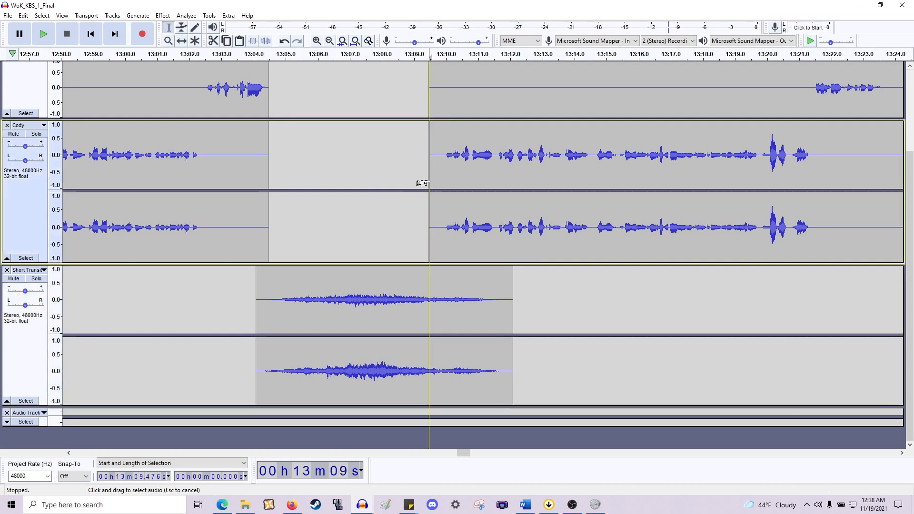
{"action": "key", "text": "Up"}
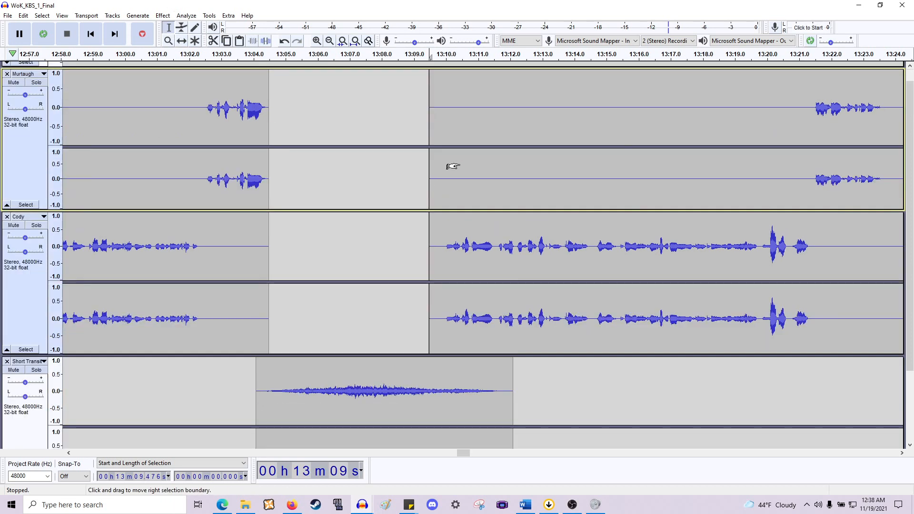
{"action": "key", "text": "Up"}
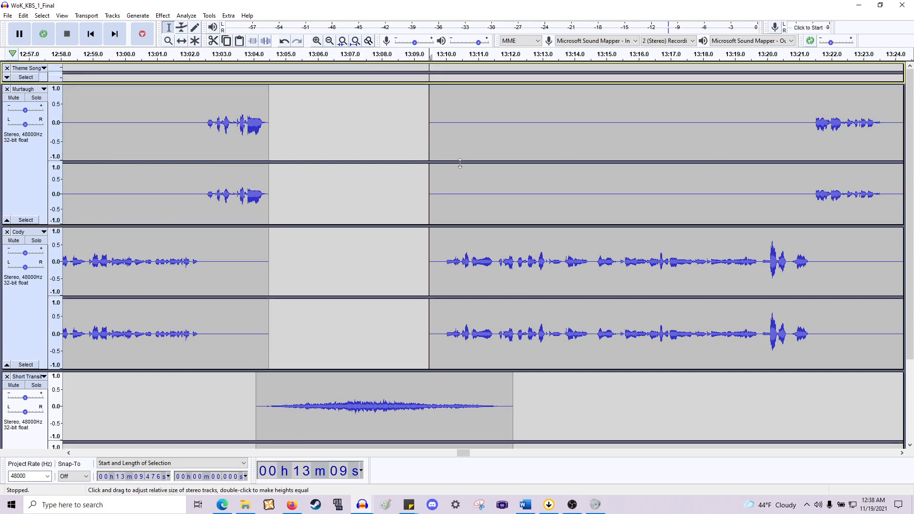
{"action": "key", "text": "Down"}
{"action": "key", "text": "shift+End"}
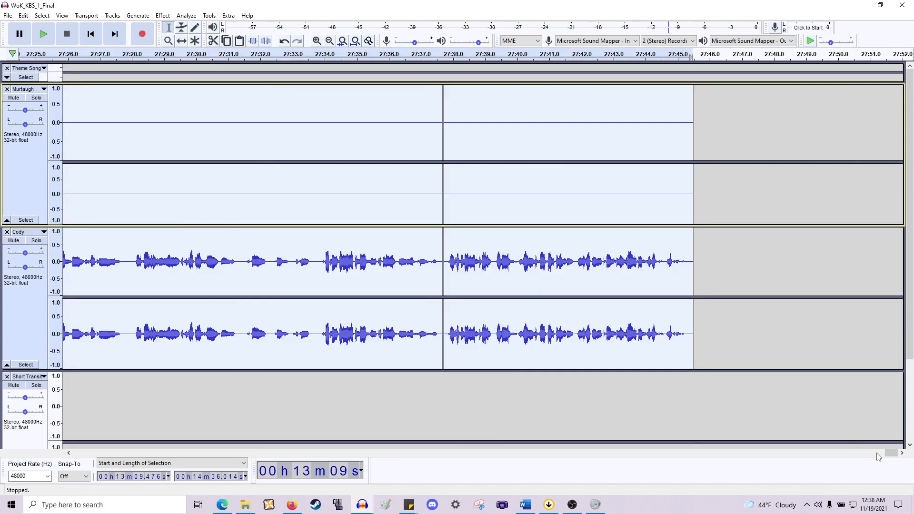
{"action": "left_click_drag", "start_coordinate": [888, 456], "coordinate": [460, 462]}
{"action": "left_click", "coordinate": [182, 41]}
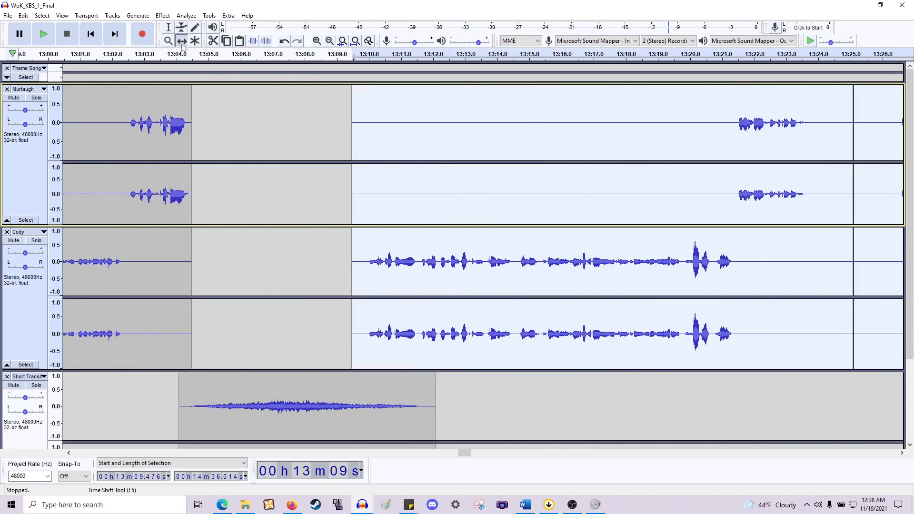
{"action": "left_click_drag", "start_coordinate": [374, 332], "coordinate": [415, 341]}
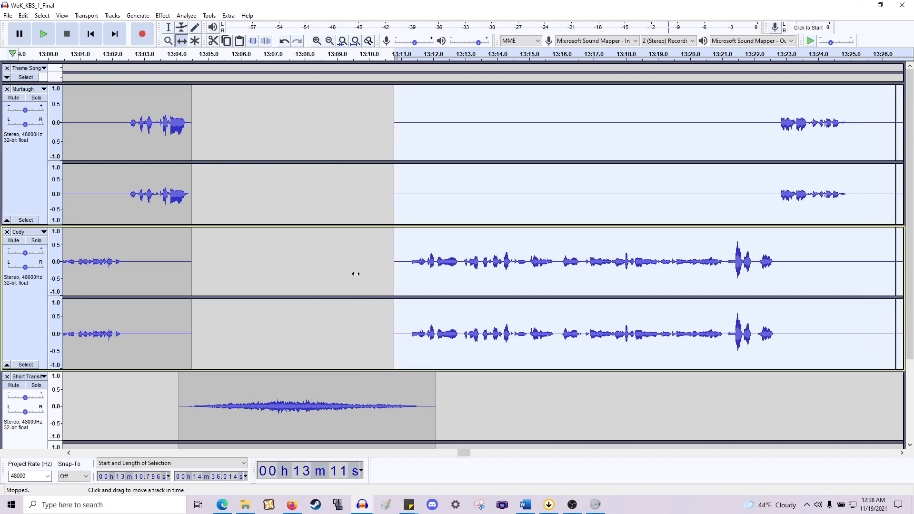
{"action": "scroll", "coordinate": [329, 216], "scroll_direction": "left", "scroll_amount": 2}
{"action": "scroll", "coordinate": [329, 215], "scroll_direction": "left", "scroll_amount": 2}
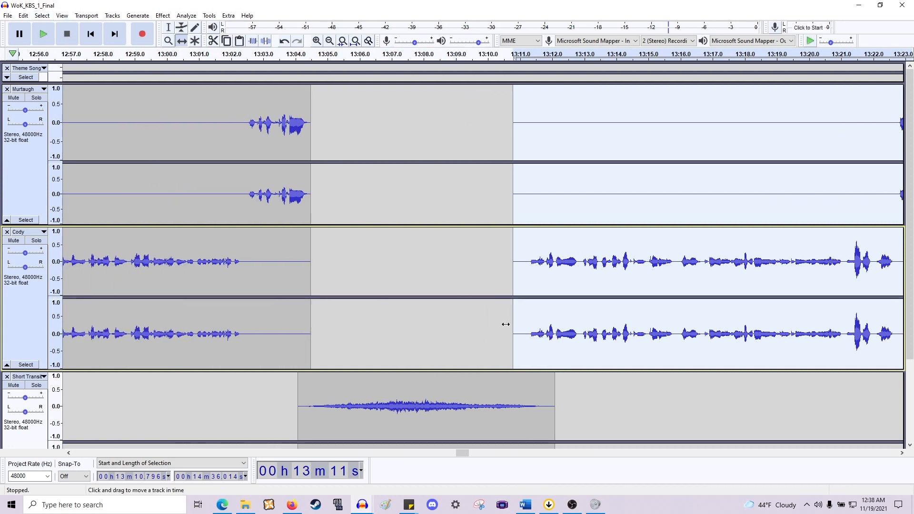
{"action": "mouse_move", "coordinate": [539, 332]}
{"action": "left_mouse_down"}
{"action": "mouse_move", "coordinate": [584, 335]}
{"action": "mouse_move", "coordinate": [547, 338]}
{"action": "left_mouse_up"}
{"action": "left_click", "coordinate": [167, 27]}
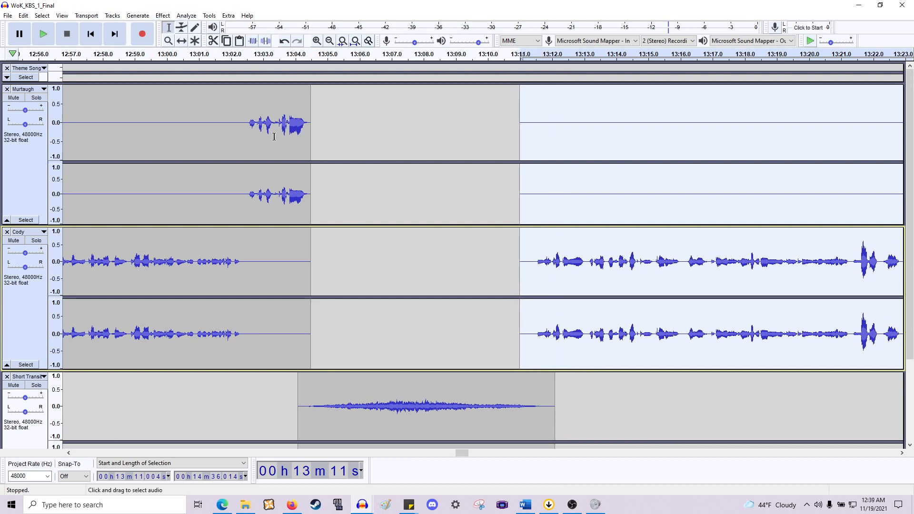
- Play back the audio from about 13:01 to review the transition
{"action": "left_click", "coordinate": [282, 189]}
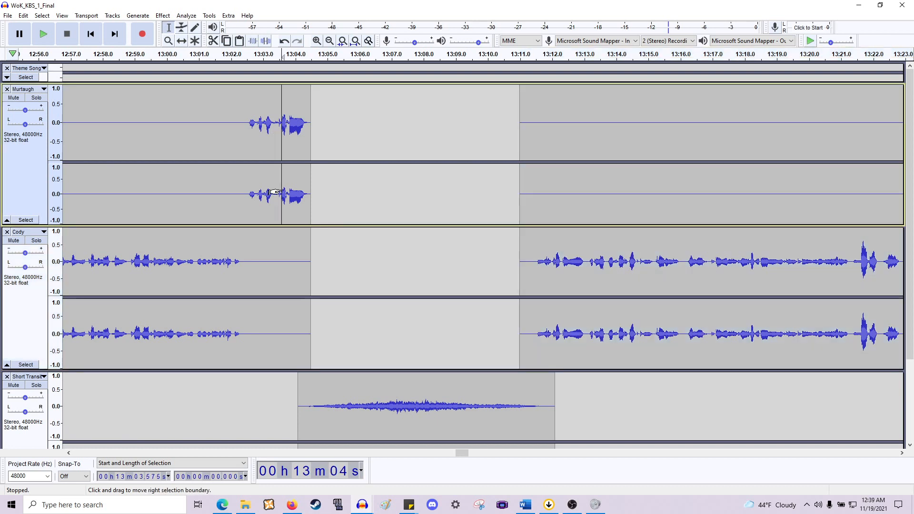
{"action": "left_click", "coordinate": [171, 179]}
{"action": "left_click", "coordinate": [187, 191]}
{"action": "key", "text": "space"}
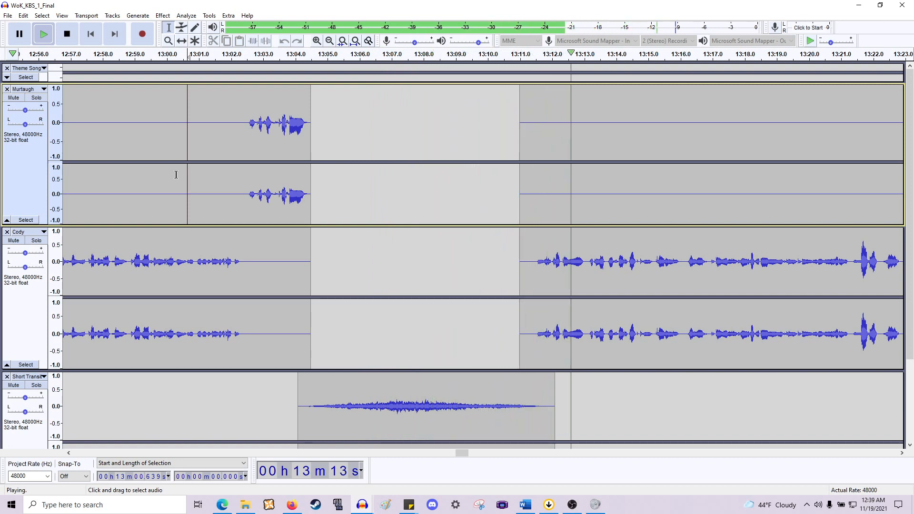
{"action": "key", "text": "space"}
- Collapse the Short Transition track
{"action": "scroll", "coordinate": [296, 157], "scroll_direction": "down", "scroll_amount": 3}
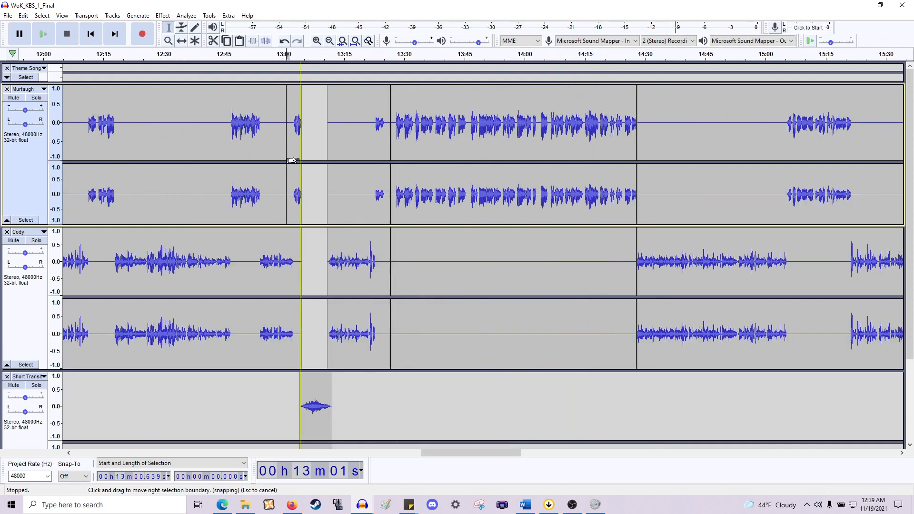
{"action": "scroll", "coordinate": [306, 159], "scroll_direction": "left", "scroll_amount": 10}
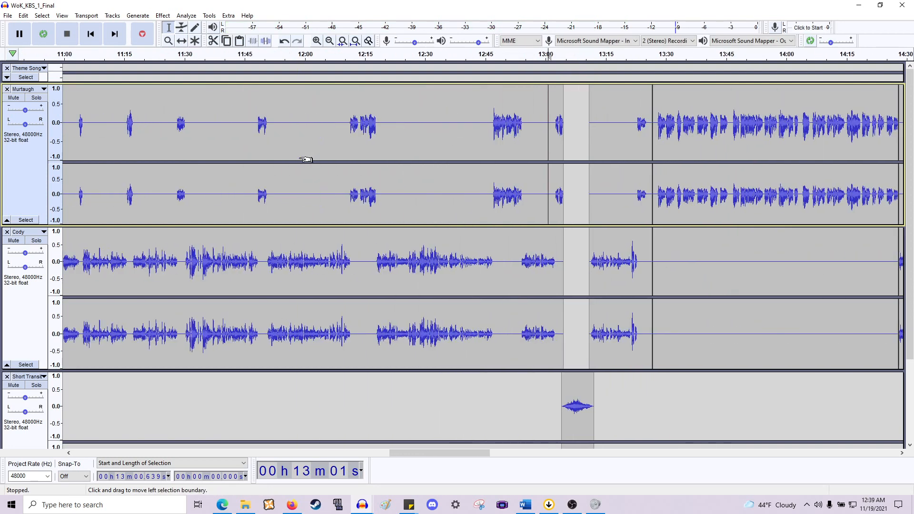
{"action": "scroll", "coordinate": [306, 159], "scroll_direction": "left", "scroll_amount": 5}
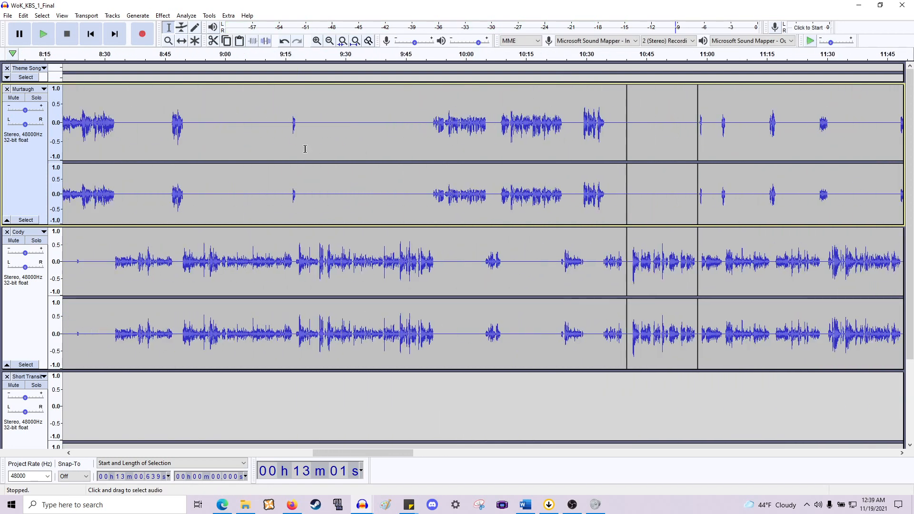
{"action": "scroll", "coordinate": [309, 153], "scroll_direction": "down", "scroll_amount": 3}
{"action": "scroll", "coordinate": [309, 149], "scroll_direction": "left", "scroll_amount": 2}
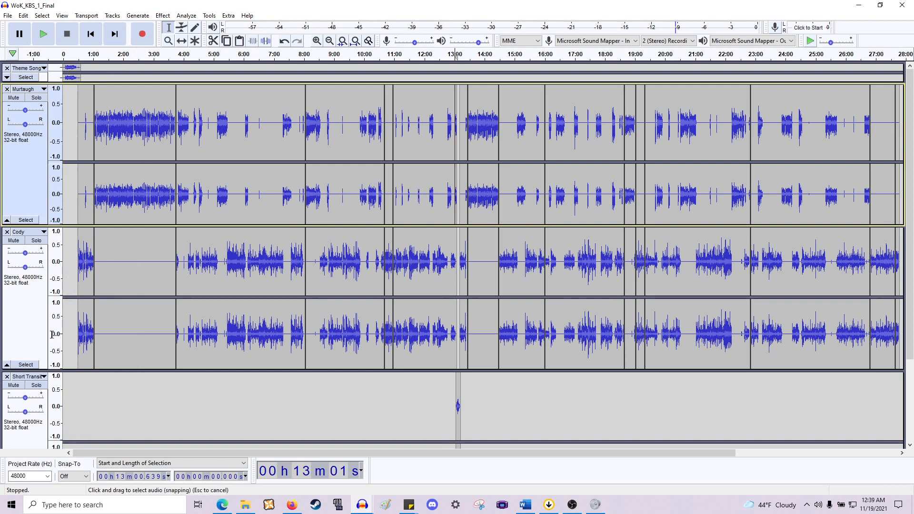
{"action": "scroll", "coordinate": [36, 381], "scroll_direction": "down", "scroll_amount": 3}
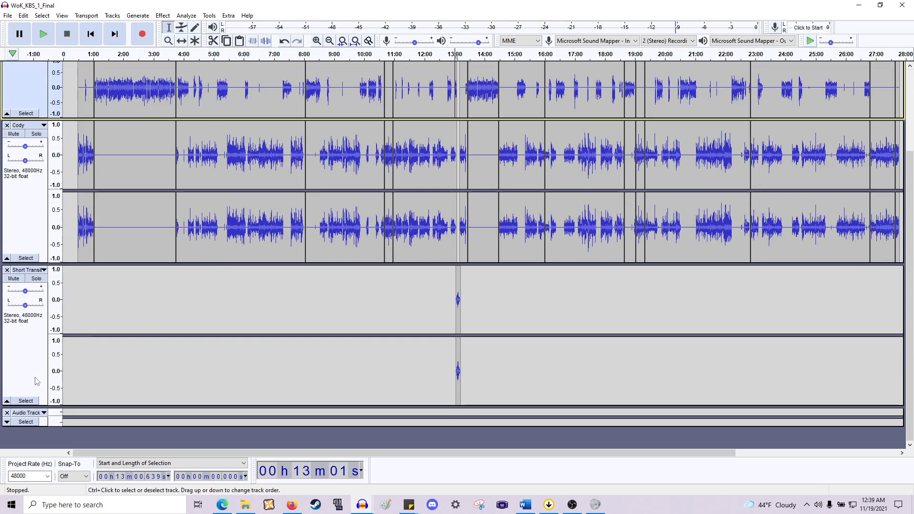
{"action": "left_click", "coordinate": [7, 401]}
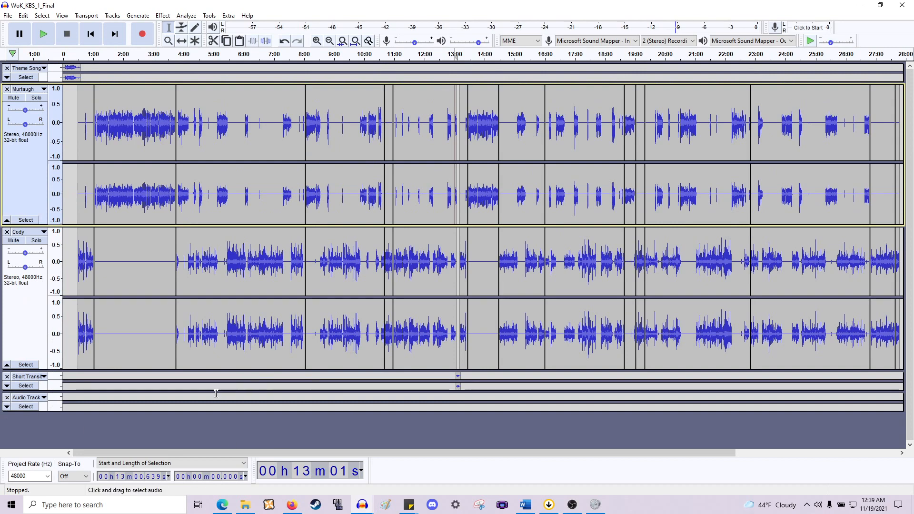
- Import the outro instrumental audio file into the project as a new track
{"action": "scroll", "coordinate": [215, 393], "scroll_direction": "right", "scroll_amount": 5}
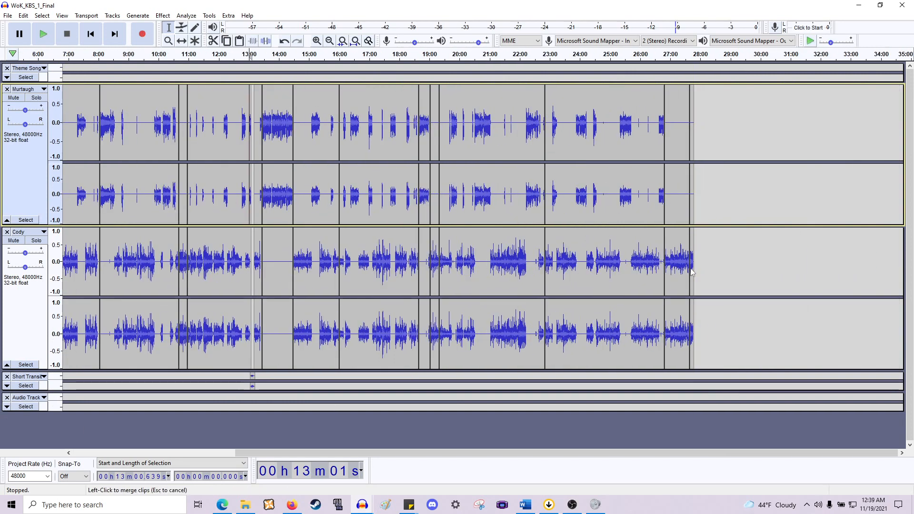
{"action": "scroll", "coordinate": [693, 269], "scroll_direction": "up", "scroll_amount": 3, "text": "ctrl"}
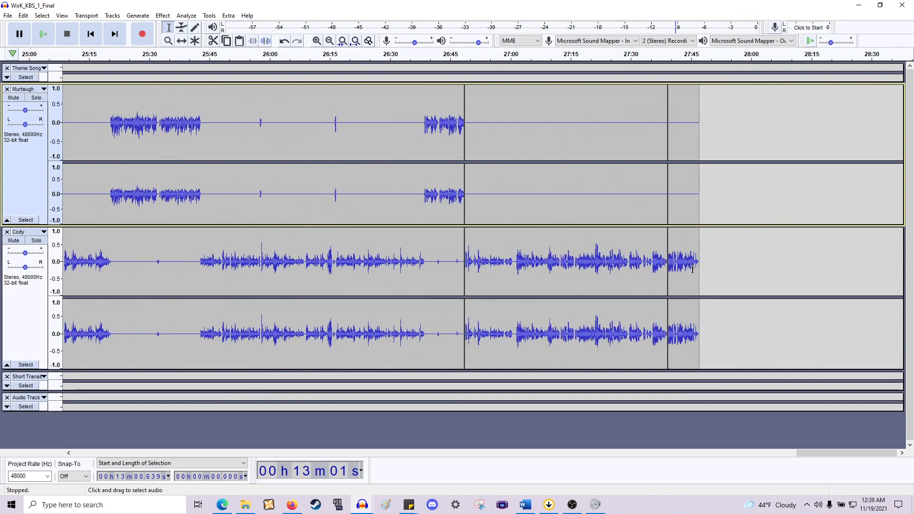
{"action": "scroll", "coordinate": [692, 269], "scroll_direction": "up", "scroll_amount": 2, "text": "ctrl"}
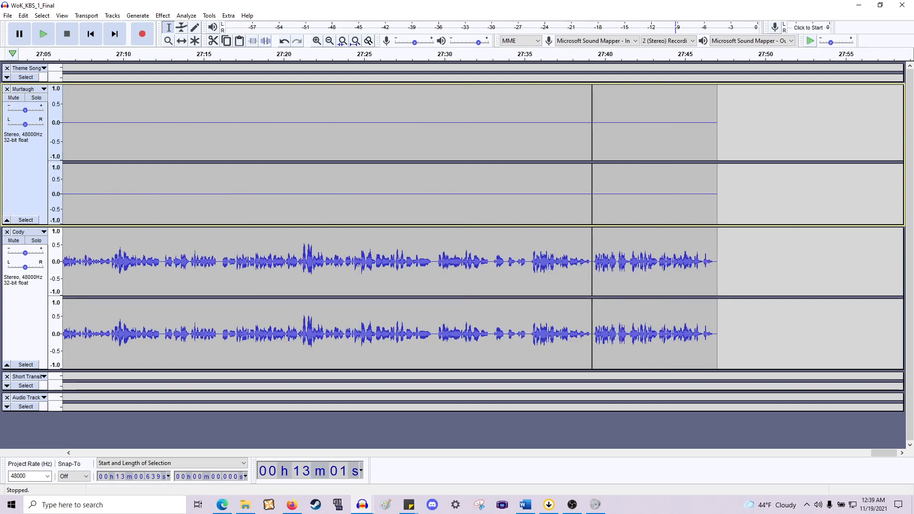
{"action": "key", "text": "alt+Tab"}
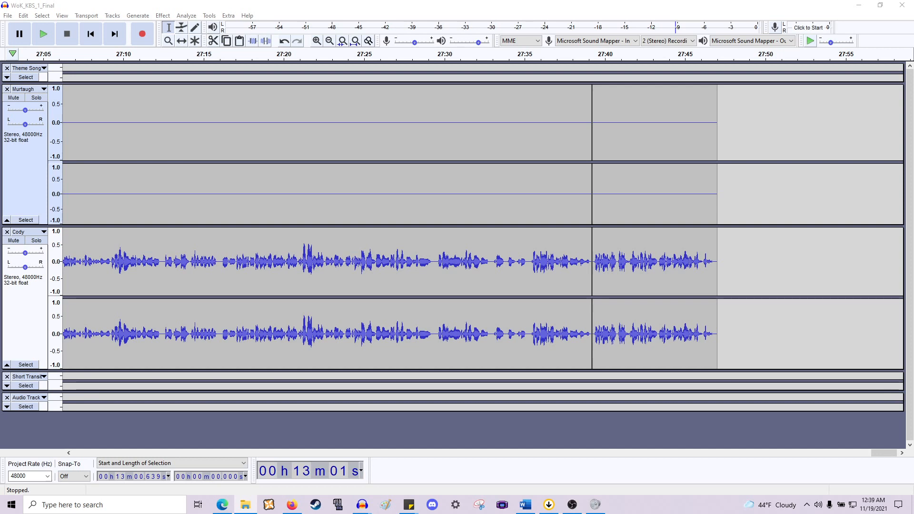
{"action": "mouse_move", "coordinate": [774, 360]}
{"action": "left_mouse_down"}
{"action": "mouse_move", "coordinate": [728, 400]}
{"action": "mouse_move", "coordinate": [714, 434]}
{"action": "left_mouse_up"}
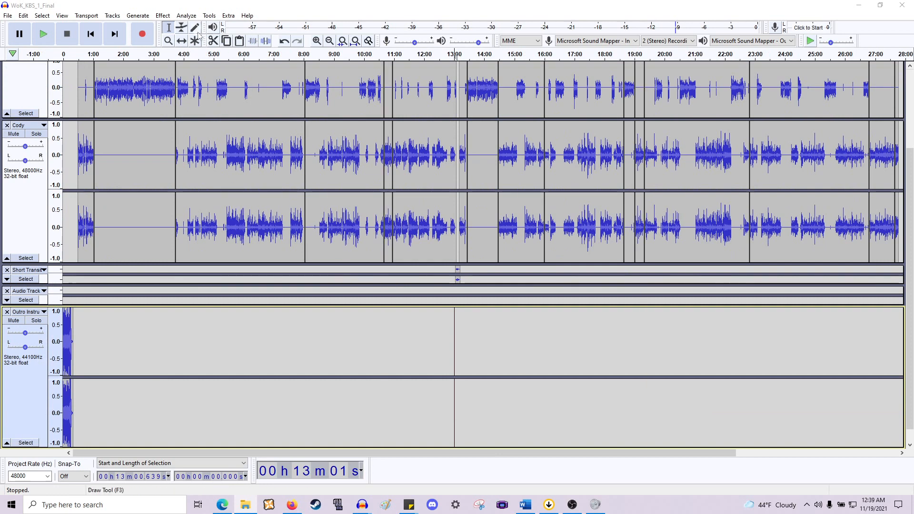
- Move the outro clip to start near the end of the conversation, at about 27:42
{"action": "left_click", "coordinate": [181, 40]}
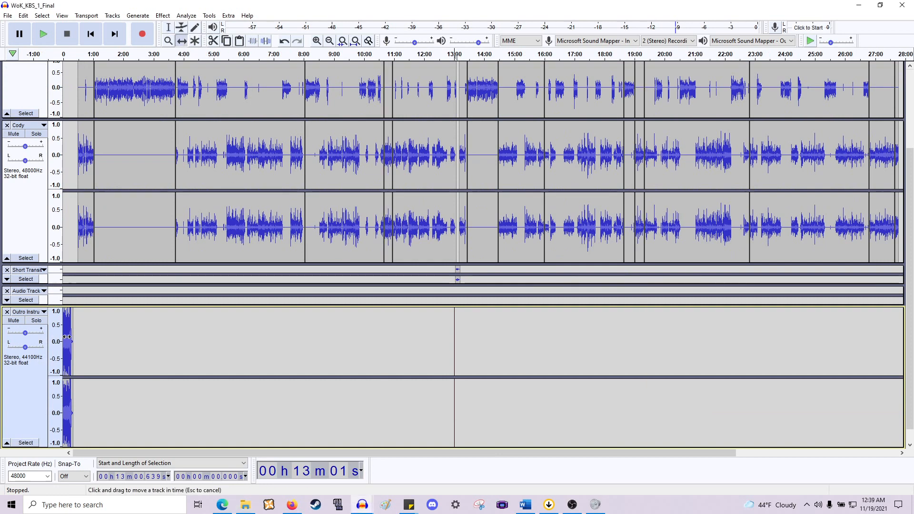
{"action": "left_click_drag", "start_coordinate": [66, 337], "coordinate": [274, 338]}
{"action": "scroll", "coordinate": [696, 337], "scroll_direction": "up", "scroll_amount": 5}
{"action": "scroll", "coordinate": [690, 337], "scroll_direction": "right", "scroll_amount": 8}
{"action": "scroll", "coordinate": [683, 338], "scroll_direction": "right", "scroll_amount": 3}
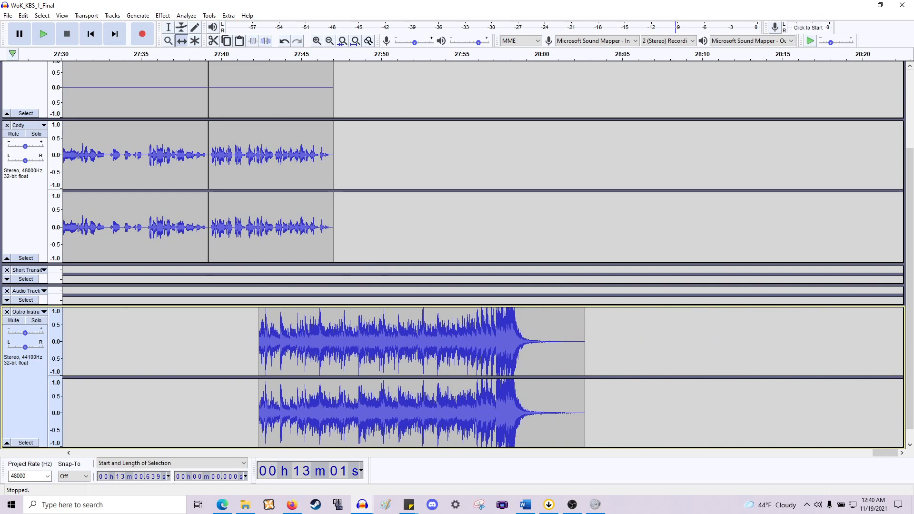
- Normalize the outro track's peak amplitude to -16 dB
{"action": "left_click", "coordinate": [27, 383]}
{"action": "left_click", "coordinate": [163, 15]}
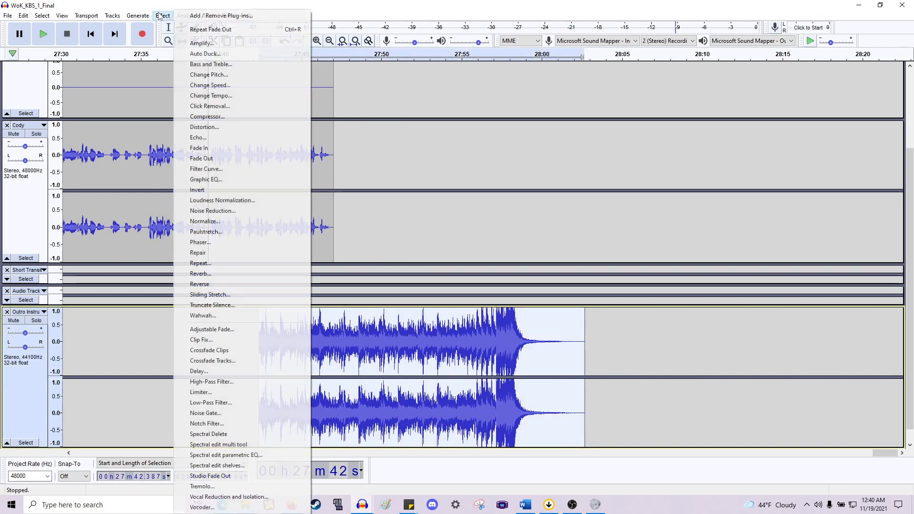
{"action": "left_click", "coordinate": [205, 221]}
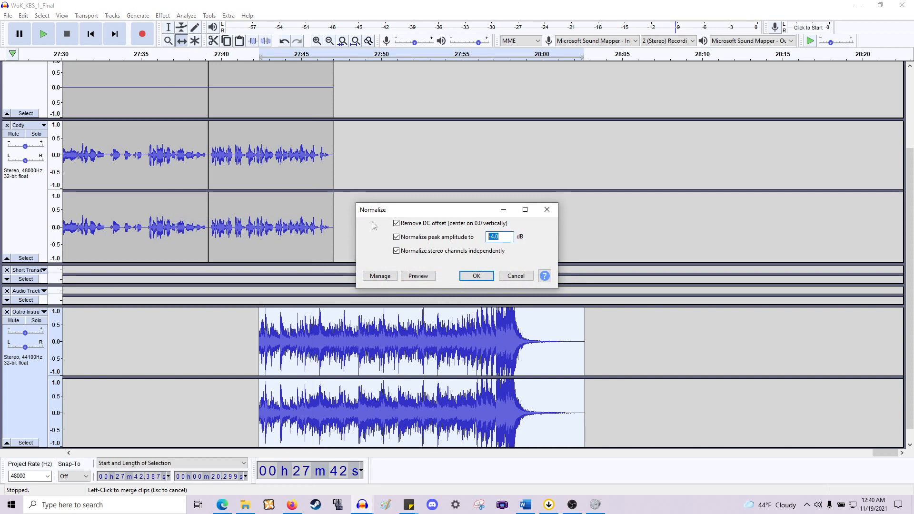
{"action": "type", "text": "-16"}
{"action": "key", "text": "Return"}
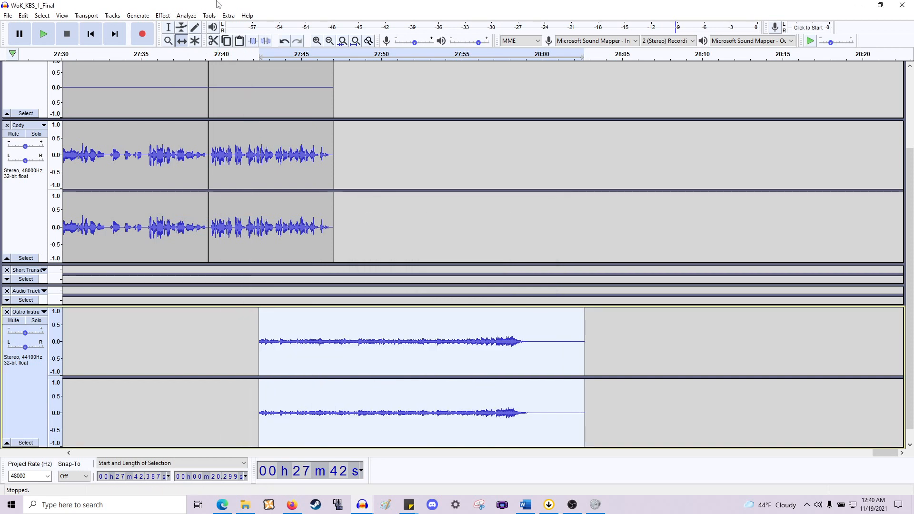
- Shift the outro clip earlier in several moves so it starts at about 27:38
{"action": "left_click_drag", "start_coordinate": [379, 349], "coordinate": [362, 350]}
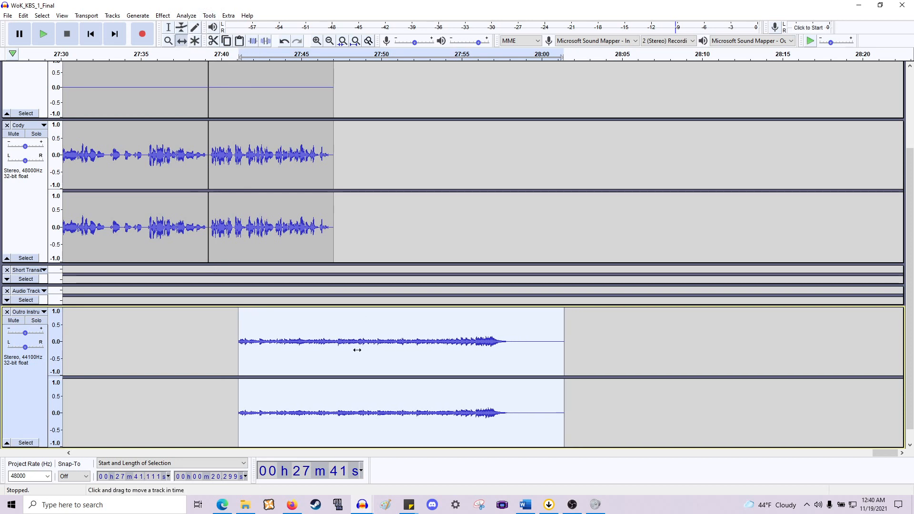
{"action": "scroll", "coordinate": [361, 351], "scroll_direction": "left", "scroll_amount": 5}
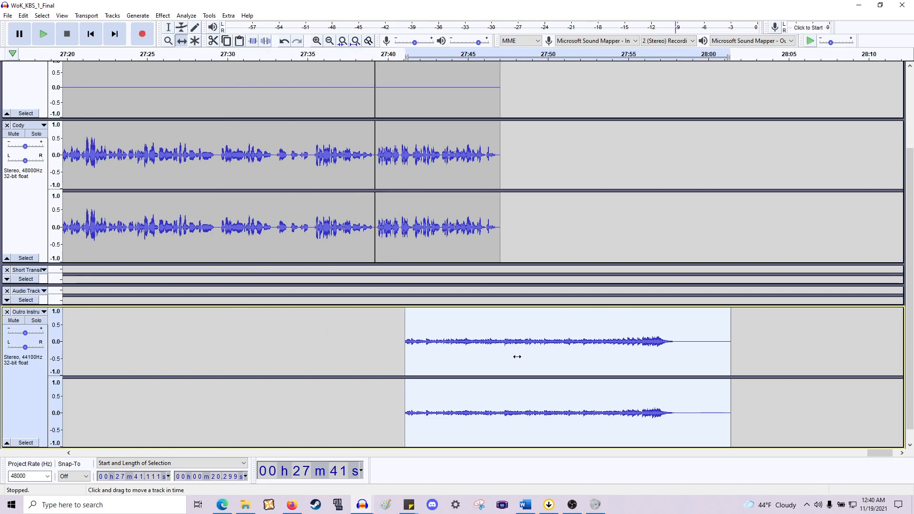
{"action": "scroll", "coordinate": [470, 328], "scroll_direction": "up", "scroll_amount": 2}
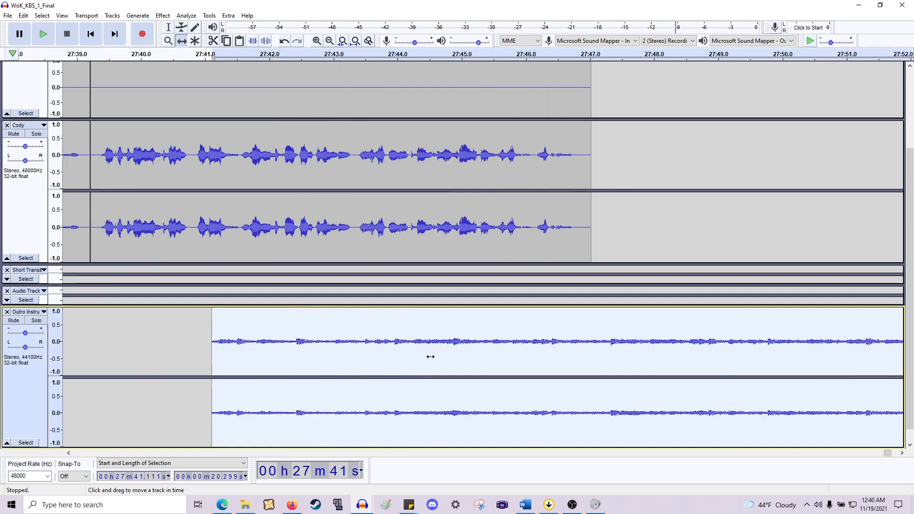
{"action": "left_click_drag", "start_coordinate": [428, 357], "coordinate": [360, 352]}
{"action": "scroll", "coordinate": [360, 353], "scroll_direction": "left", "scroll_amount": 3}
{"action": "scroll", "coordinate": [360, 353], "scroll_direction": "left", "scroll_amount": 4}
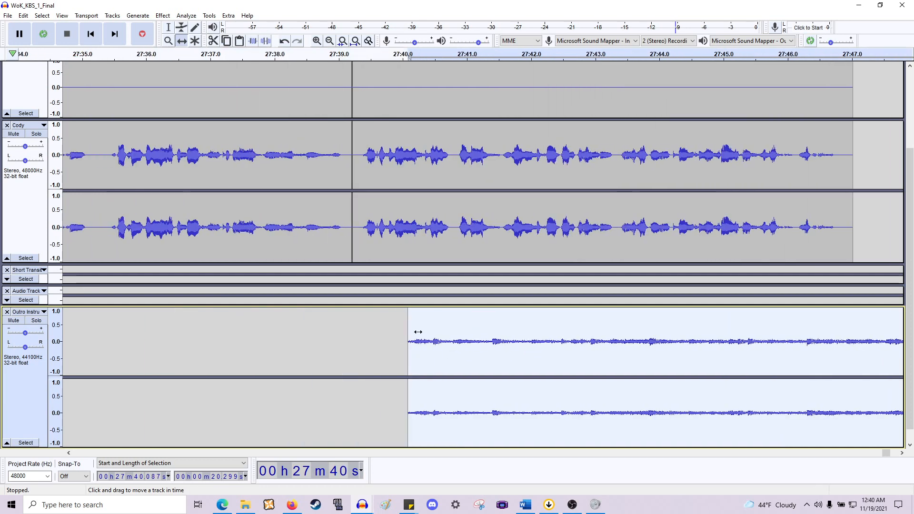
{"action": "left_click_drag", "start_coordinate": [477, 350], "coordinate": [401, 346]}
{"action": "scroll", "coordinate": [370, 347], "scroll_direction": "down", "scroll_amount": 2}
{"action": "scroll", "coordinate": [369, 347], "scroll_direction": "up", "scroll_amount": 1}
{"action": "scroll", "coordinate": [451, 231], "scroll_direction": "up", "scroll_amount": 4}
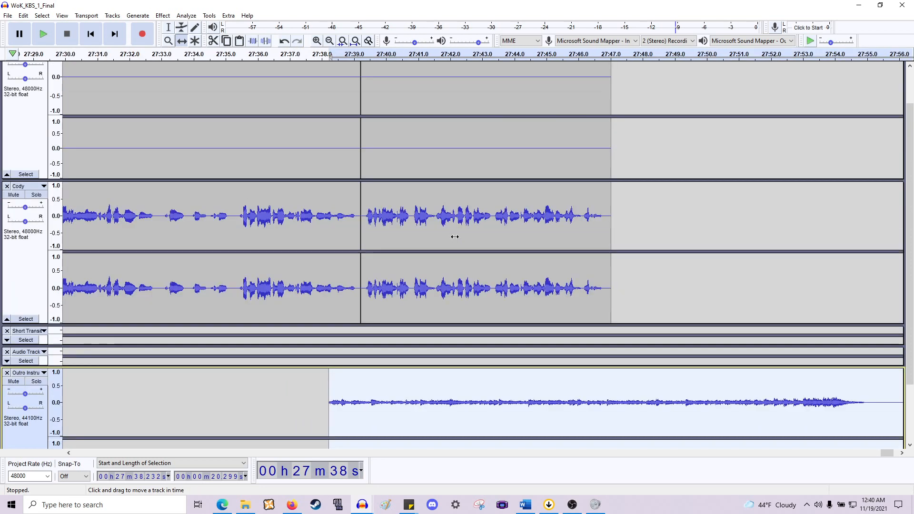
- Shift the final Murtaugh and Cody clips slightly later, to start at about 27:39.6
{"action": "left_click_drag", "start_coordinate": [468, 187], "coordinate": [479, 188]}
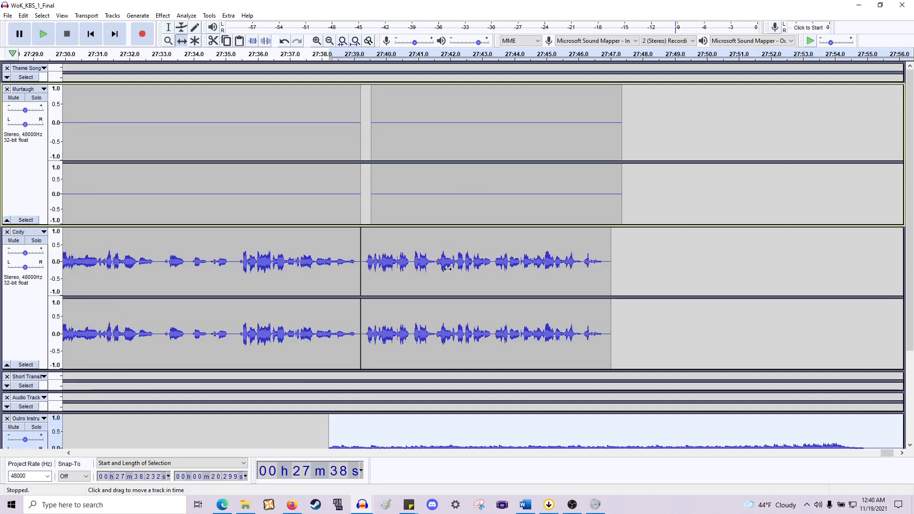
{"action": "left_click_drag", "start_coordinate": [447, 270], "coordinate": [459, 270]}
{"action": "left_click_drag", "start_coordinate": [459, 200], "coordinate": [463, 199]}
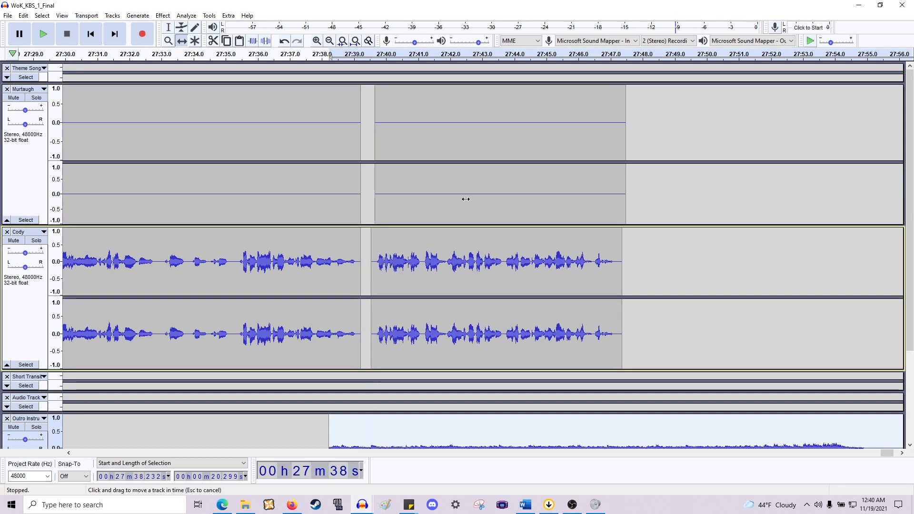
{"action": "left_click_drag", "start_coordinate": [457, 252], "coordinate": [456, 252]}
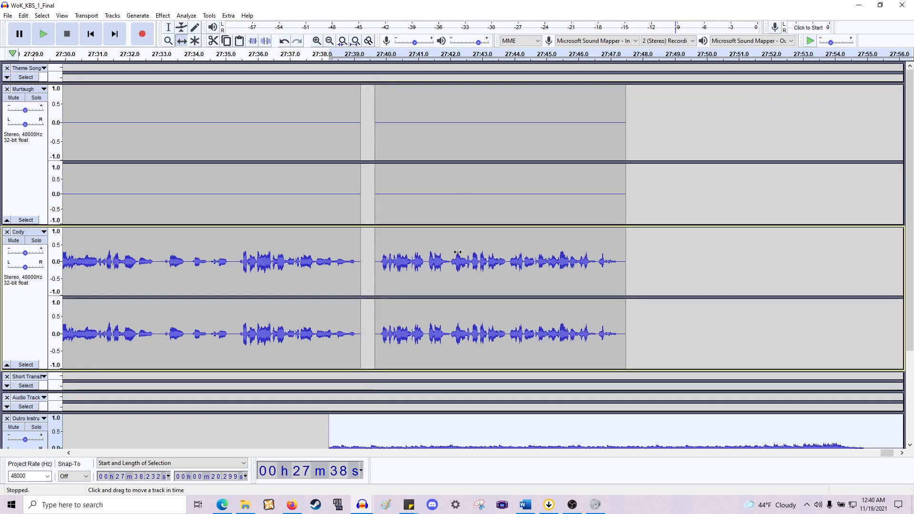
- Apply a fade in to the first two seconds of the outro clip
{"action": "scroll", "coordinate": [456, 252], "scroll_direction": "down", "scroll_amount": 4}
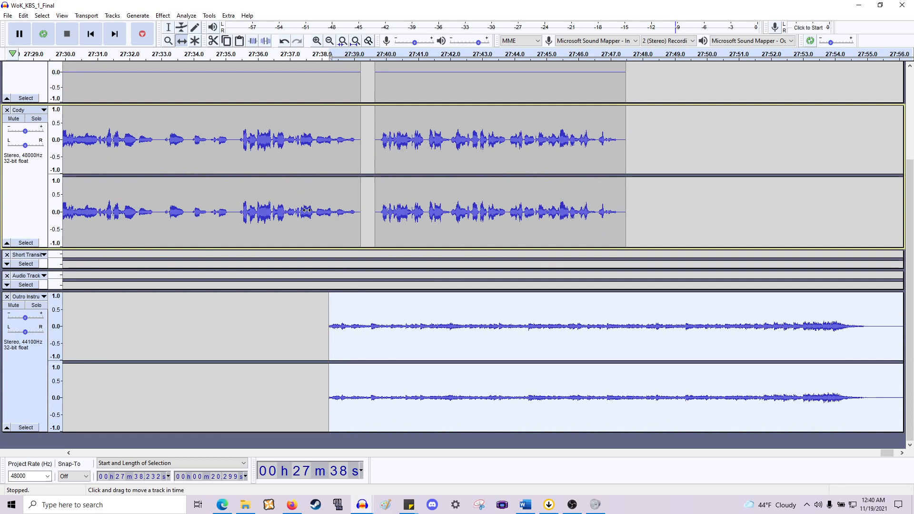
{"action": "scroll", "coordinate": [321, 128], "scroll_direction": "left", "scroll_amount": 2}
{"action": "scroll", "coordinate": [322, 129], "scroll_direction": "up", "scroll_amount": 1}
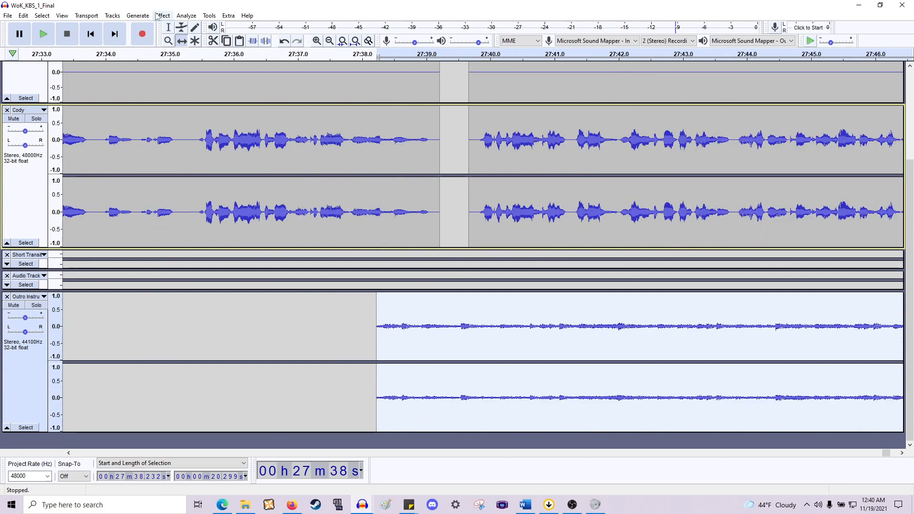
{"action": "left_click", "coordinate": [476, 333]}
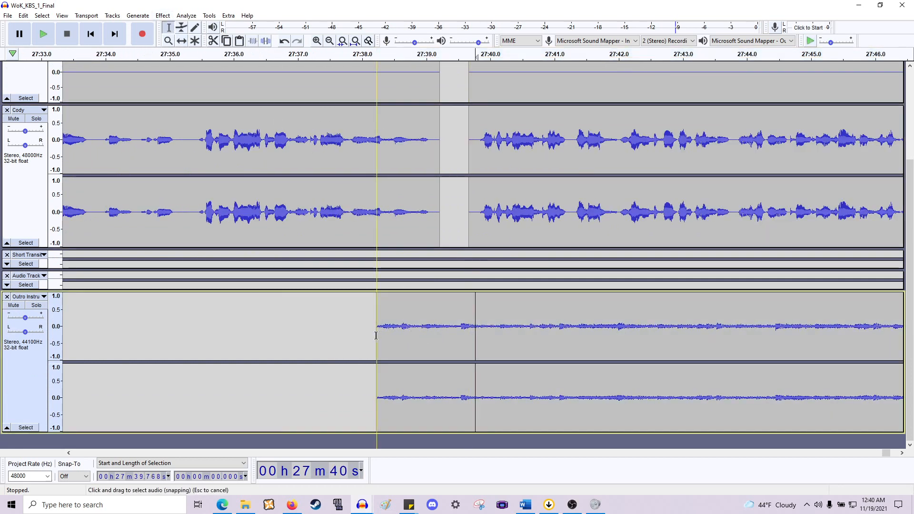
{"action": "left_click_drag", "start_coordinate": [376, 333], "coordinate": [501, 330]}
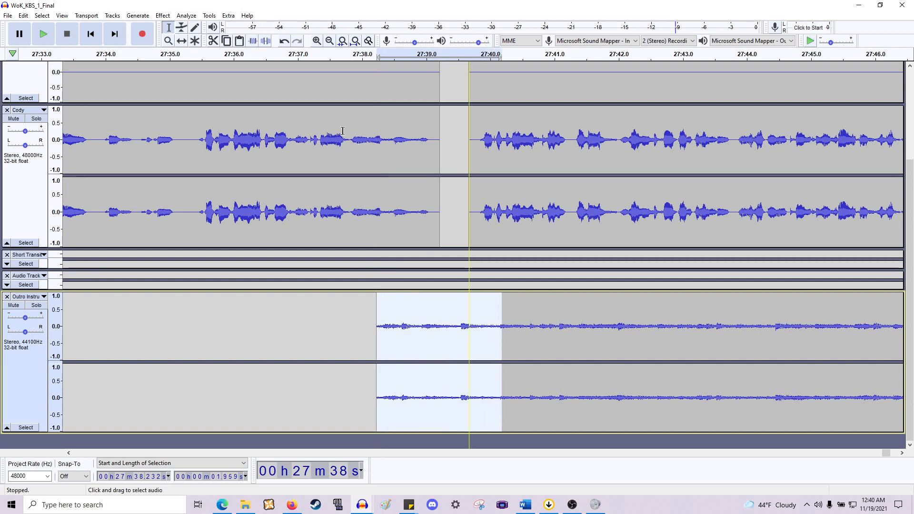
{"action": "left_click", "coordinate": [168, 18]}
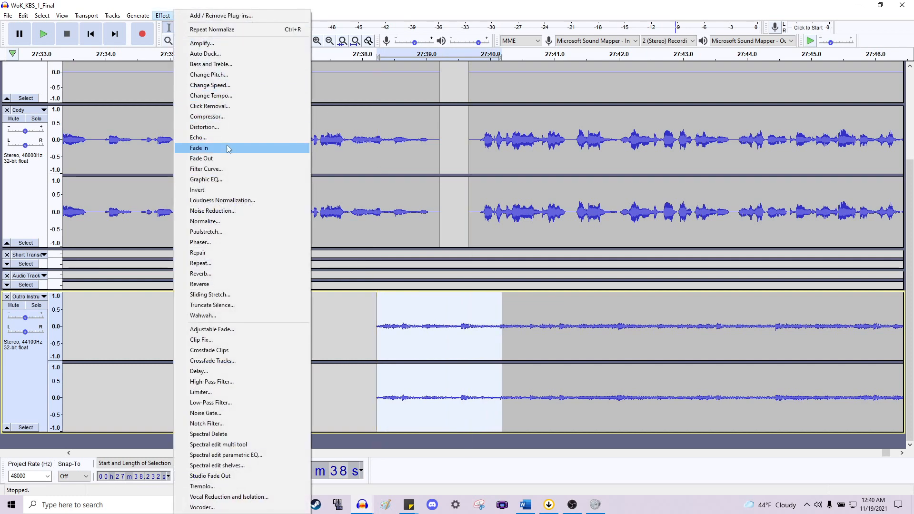
{"action": "left_click", "coordinate": [204, 149]}
{"action": "left_click", "coordinate": [343, 195]}
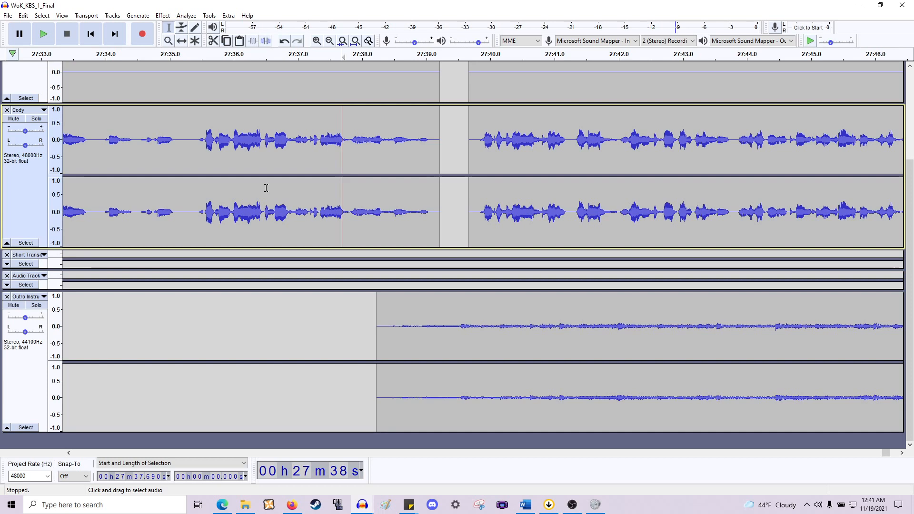
- Play back the audio from about 27:35.5 to review the outro transition
{"action": "scroll", "coordinate": [376, 254], "scroll_direction": "down", "scroll_amount": 2}
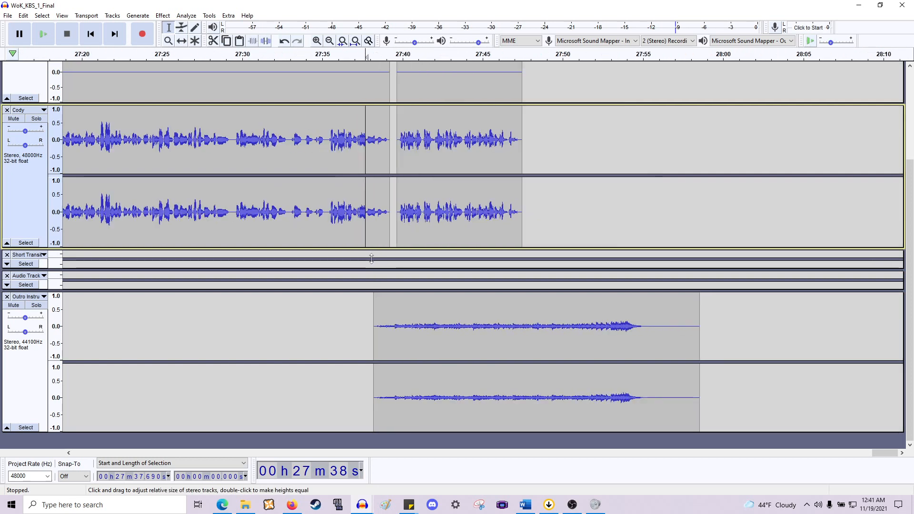
{"action": "scroll", "coordinate": [341, 244], "scroll_direction": "up", "scroll_amount": 3}
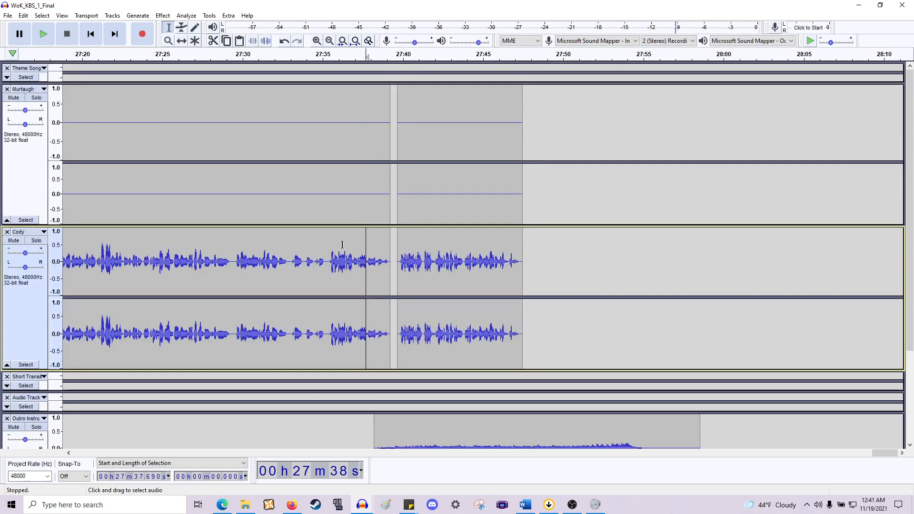
{"action": "scroll", "coordinate": [342, 244], "scroll_direction": "down", "scroll_amount": 3}
{"action": "scroll", "coordinate": [341, 245], "scroll_direction": "up", "scroll_amount": 3}
{"action": "scroll", "coordinate": [342, 244], "scroll_direction": "left", "scroll_amount": 3}
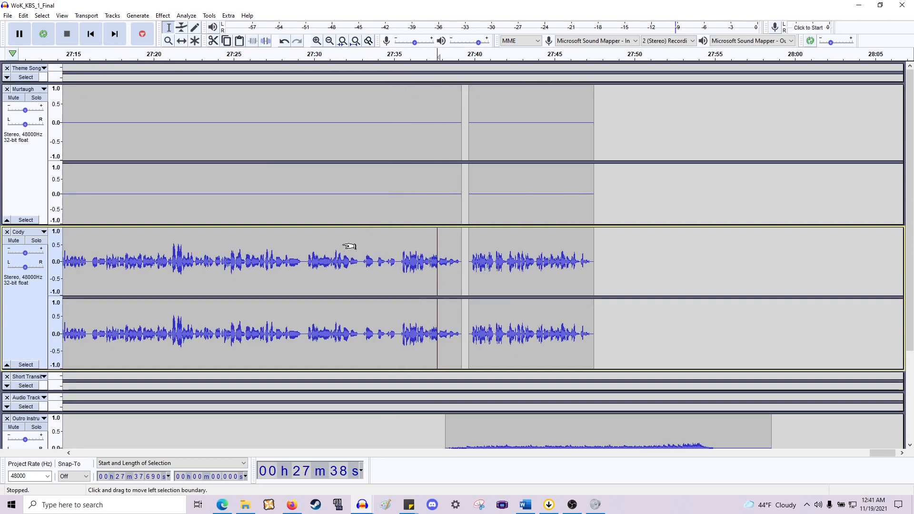
{"action": "left_click", "coordinate": [403, 270]}
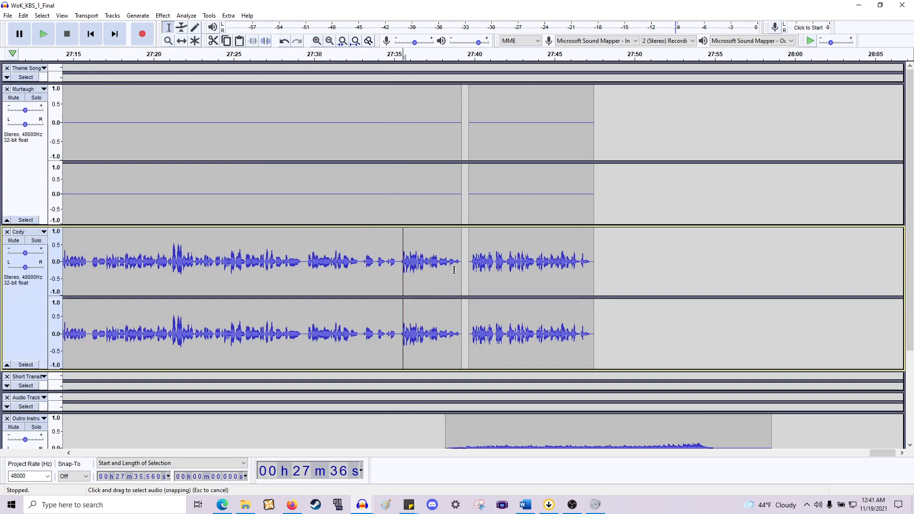
{"action": "key", "text": "space"}
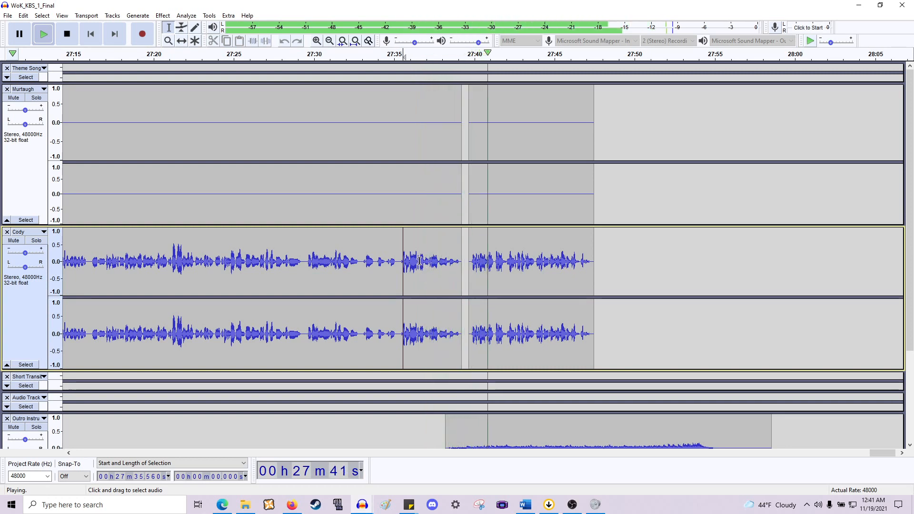
{"action": "key", "text": "space"}
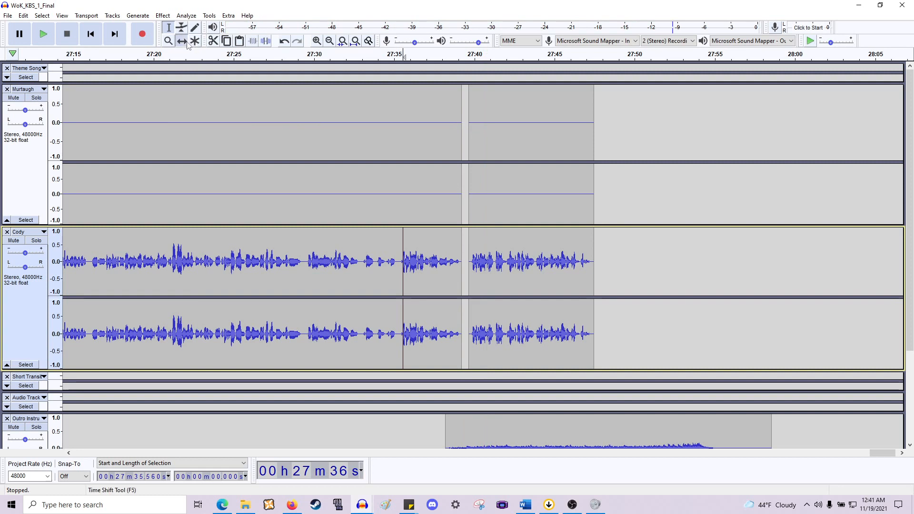
- Shift the final Murtaugh and Cody clips later to start at about 27:41 and preview the result
{"action": "left_click_drag", "start_coordinate": [533, 272], "coordinate": [551, 273]}
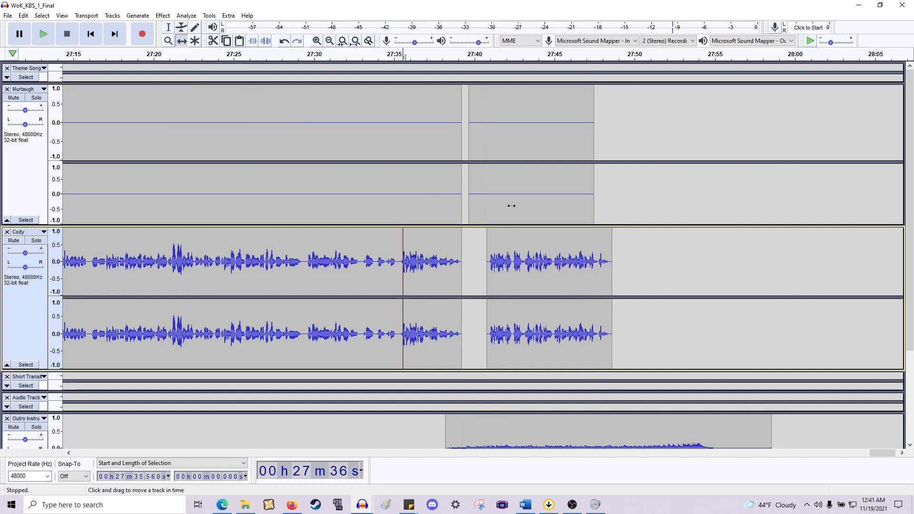
{"action": "left_click_drag", "start_coordinate": [509, 199], "coordinate": [528, 198]}
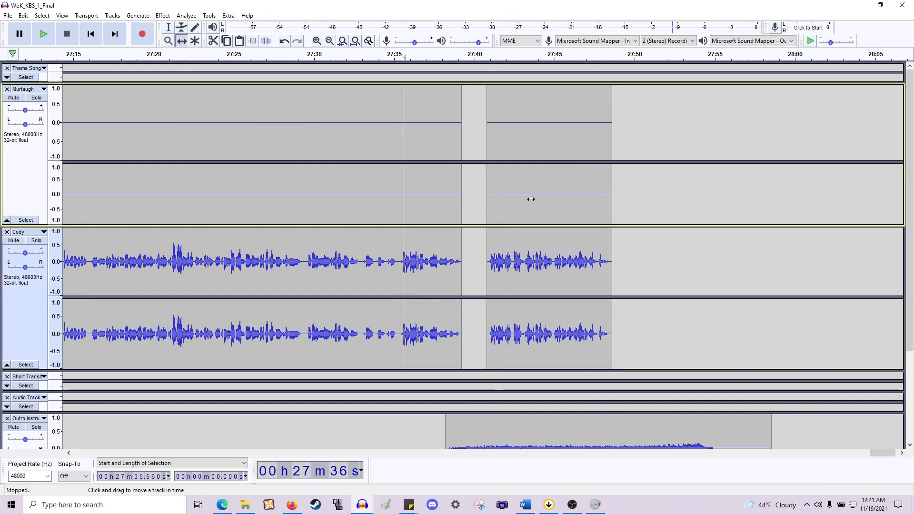
{"action": "key", "text": "space"}
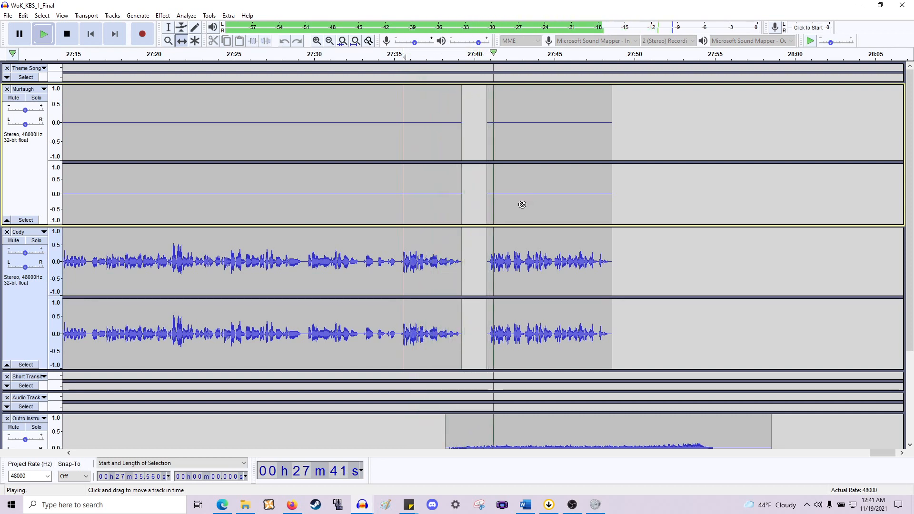
{"action": "key", "text": "space"}
- Shift Cody's final clip further later to start at about 27:42
{"action": "scroll", "coordinate": [524, 207], "scroll_direction": "down", "scroll_amount": 4}
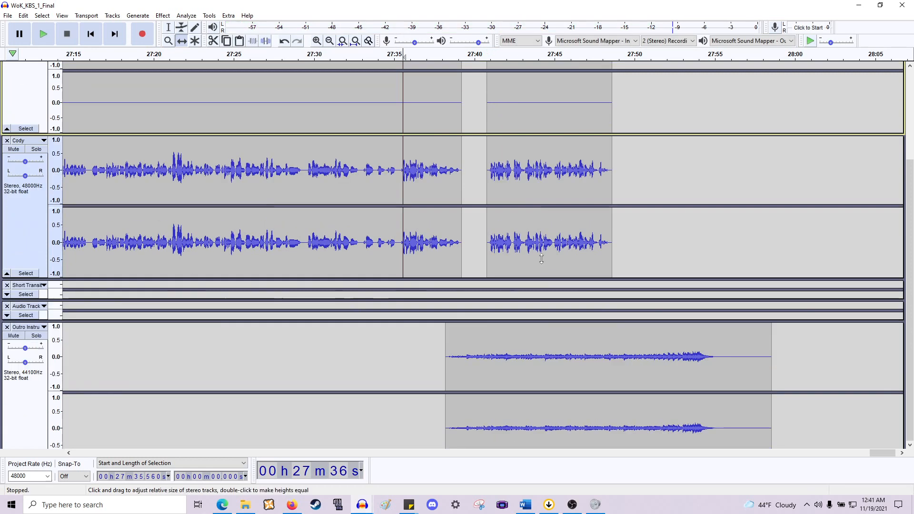
{"action": "left_click_drag", "start_coordinate": [526, 214], "coordinate": [546, 214]}
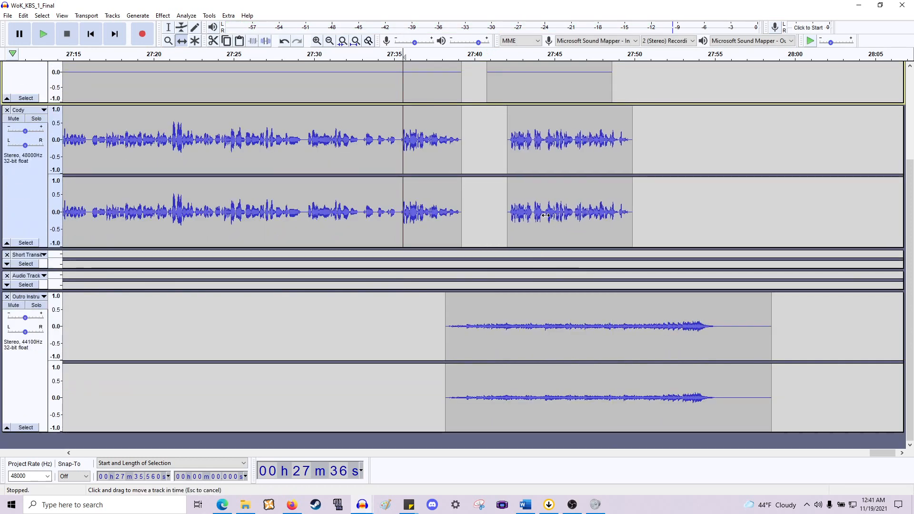
- Move Murtaugh's final clip later to about 27:42, then down into the spare Audio Track
{"action": "scroll", "coordinate": [548, 200], "scroll_direction": "up", "scroll_amount": 4}
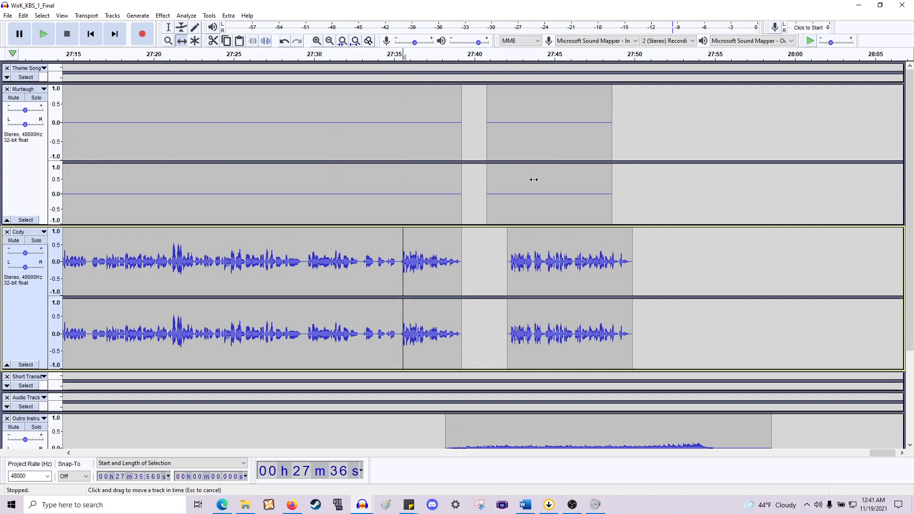
{"action": "left_click_drag", "start_coordinate": [532, 179], "coordinate": [552, 181]}
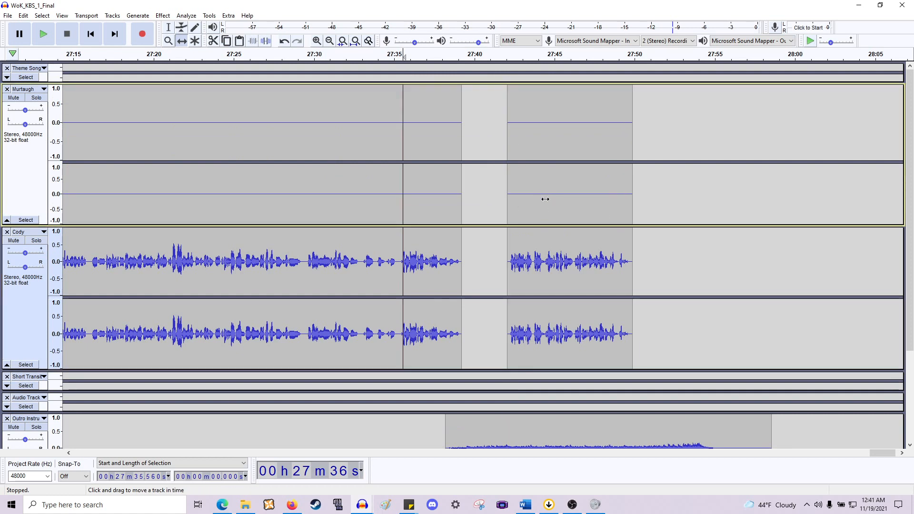
{"action": "scroll", "coordinate": [521, 214], "scroll_direction": "down", "scroll_amount": 3}
{"action": "left_click_drag", "start_coordinate": [553, 90], "coordinate": [557, 314]}
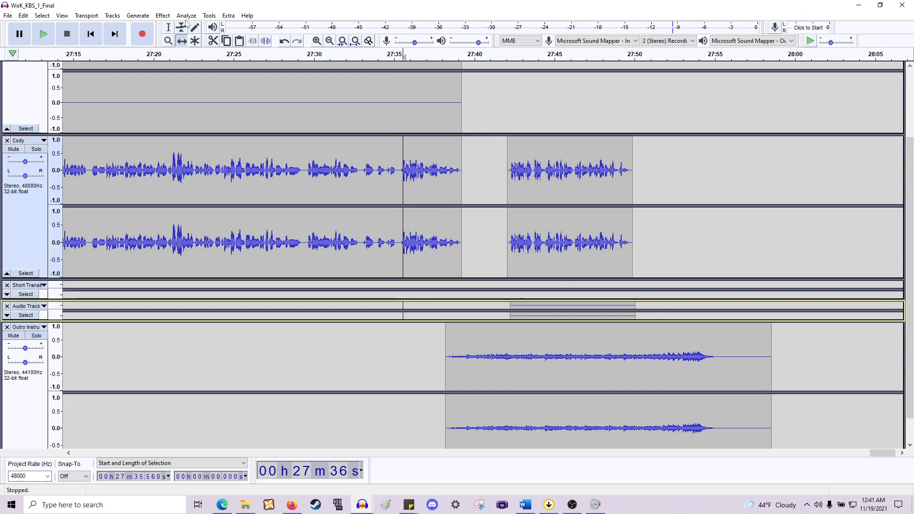
{"action": "left_click", "coordinate": [168, 27]}
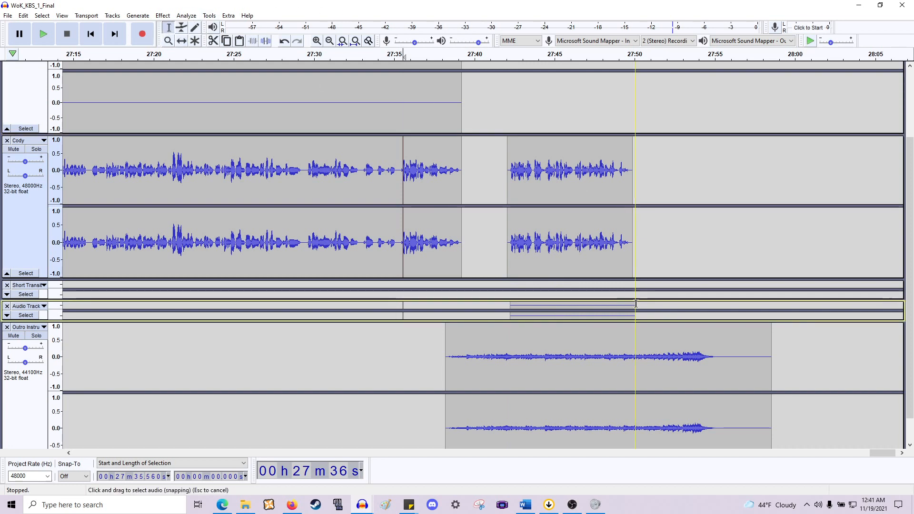
{"action": "left_click_drag", "start_coordinate": [635, 304], "coordinate": [514, 311]}
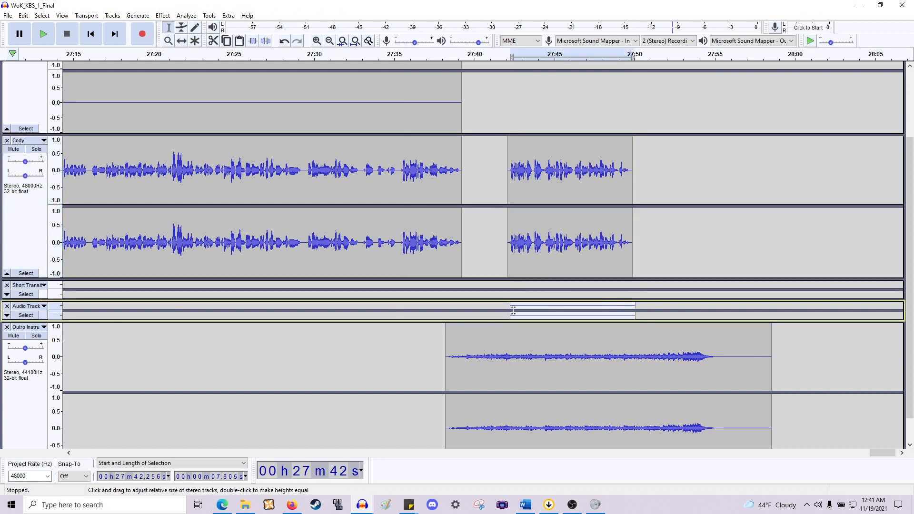
{"action": "left_click", "coordinate": [513, 310]}
{"action": "scroll", "coordinate": [492, 206], "scroll_direction": "up", "scroll_amount": 2}
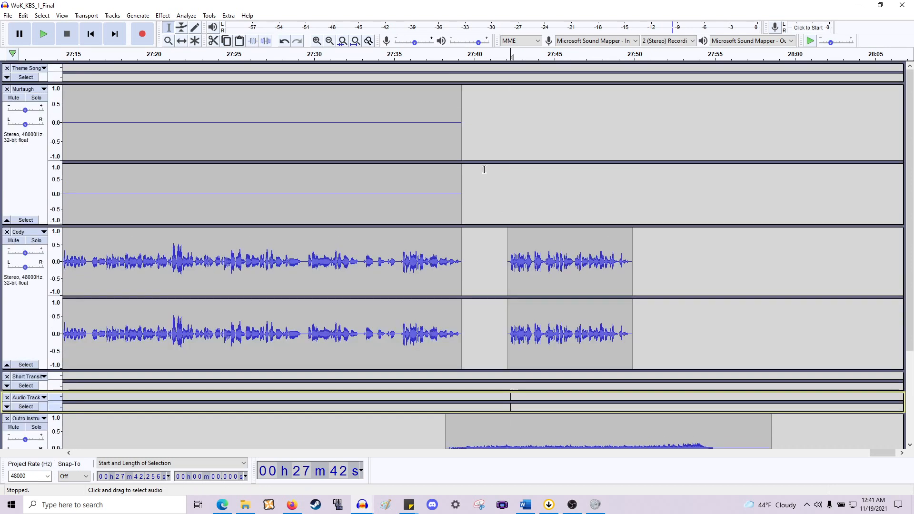
{"action": "left_click", "coordinate": [444, 339]}
{"action": "left_click", "coordinate": [428, 335]}
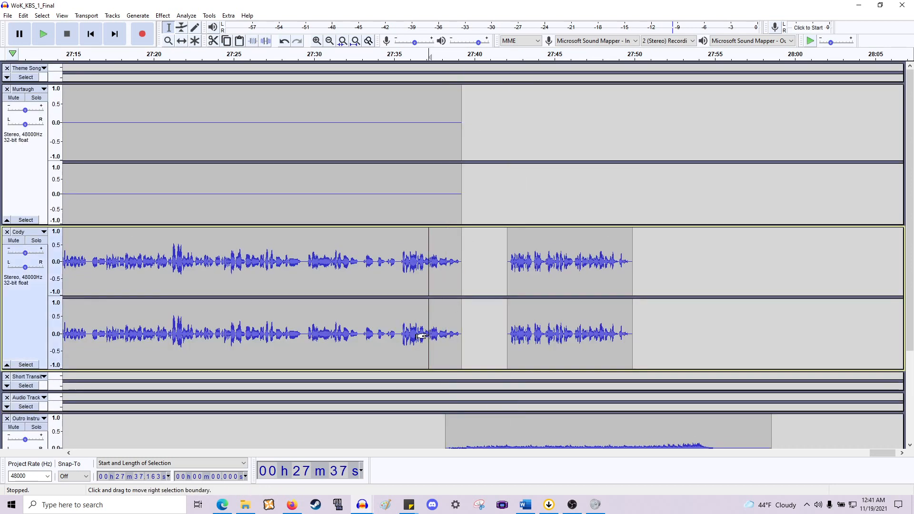
- Shift Cody's final clip to start about 27:41.5 and the outro music to start about 27:37.5
{"action": "scroll", "coordinate": [442, 238], "scroll_direction": "down", "scroll_amount": 2}
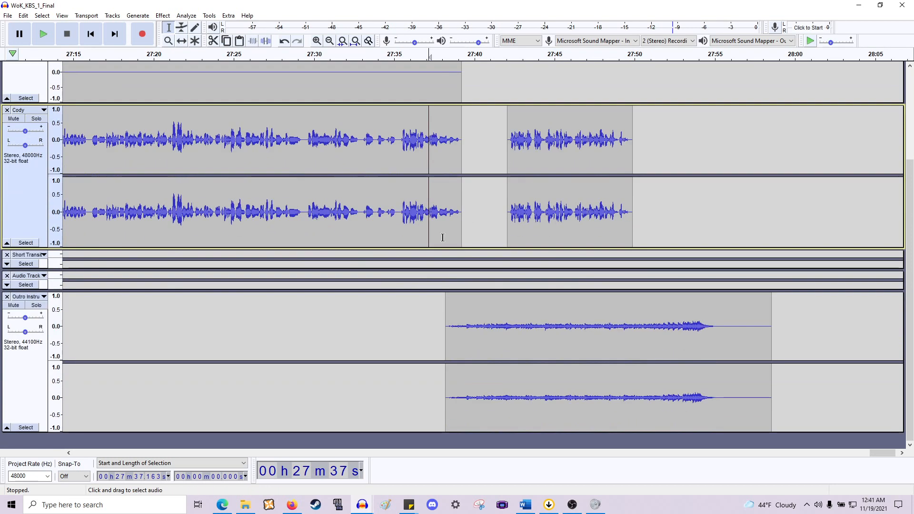
{"action": "left_click", "coordinate": [180, 41]}
{"action": "left_click_drag", "start_coordinate": [576, 216], "coordinate": [566, 216]}
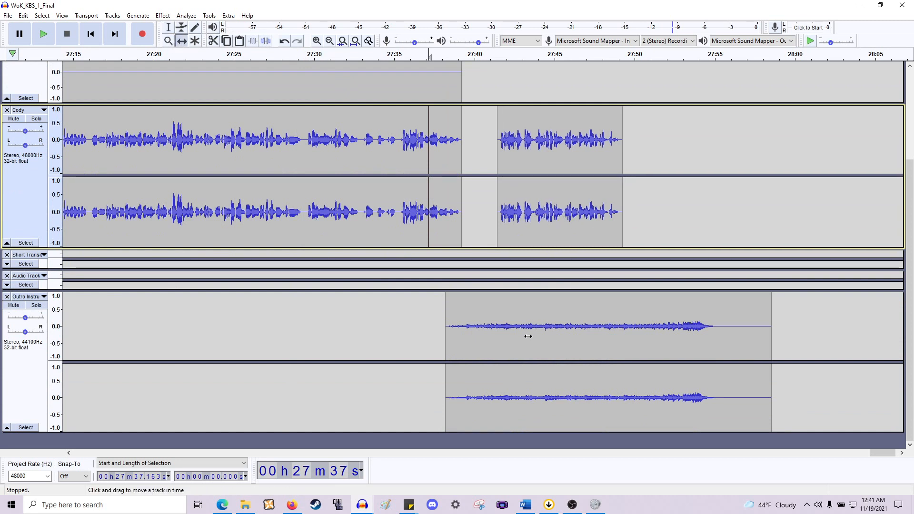
{"action": "left_click_drag", "start_coordinate": [528, 336], "coordinate": [513, 339]}
{"action": "left_click_drag", "start_coordinate": [537, 216], "coordinate": [535, 216]}
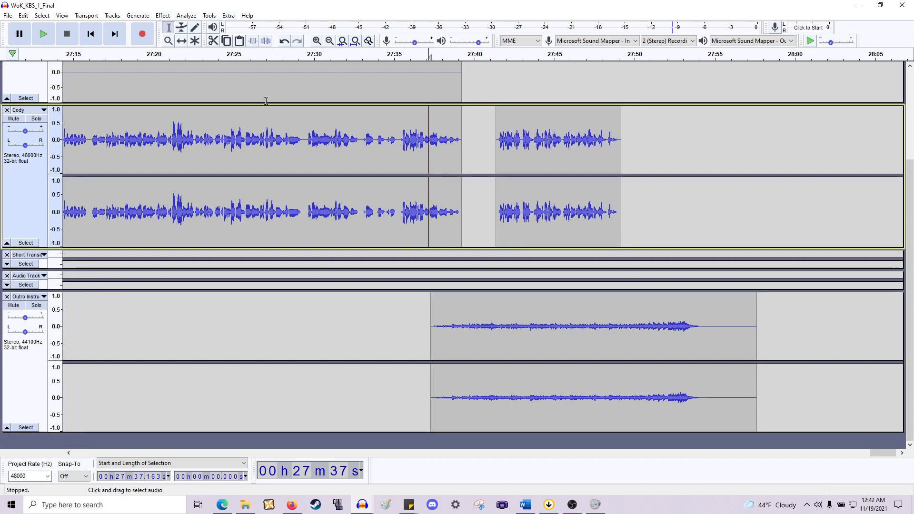
- Play back the audio from about 27:32.6 to review the adjusted outro transition
{"action": "left_click", "coordinate": [356, 160]}
{"action": "key", "text": "space"}
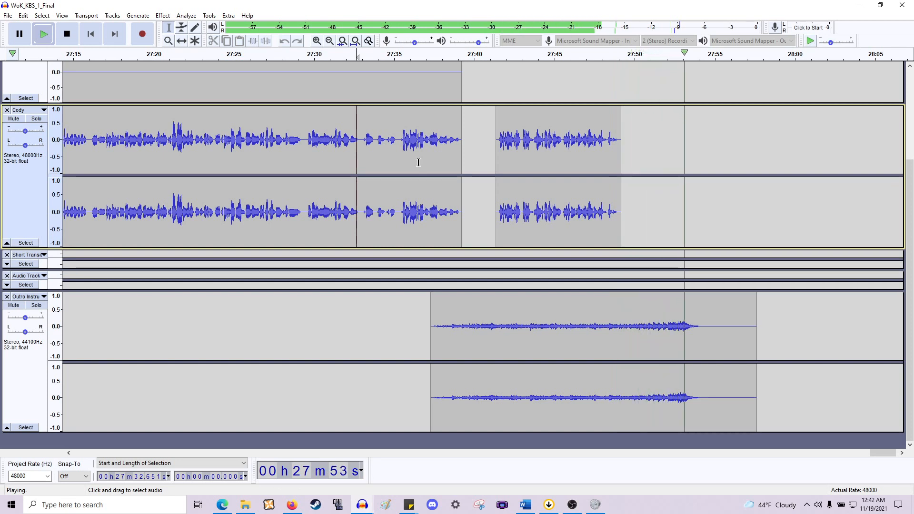
{"action": "key", "text": "space"}
- Collapse the outro track and move the spare Audio Track below it to the bottom of the project
{"action": "scroll", "coordinate": [526, 174], "scroll_direction": "down", "scroll_amount": 3}
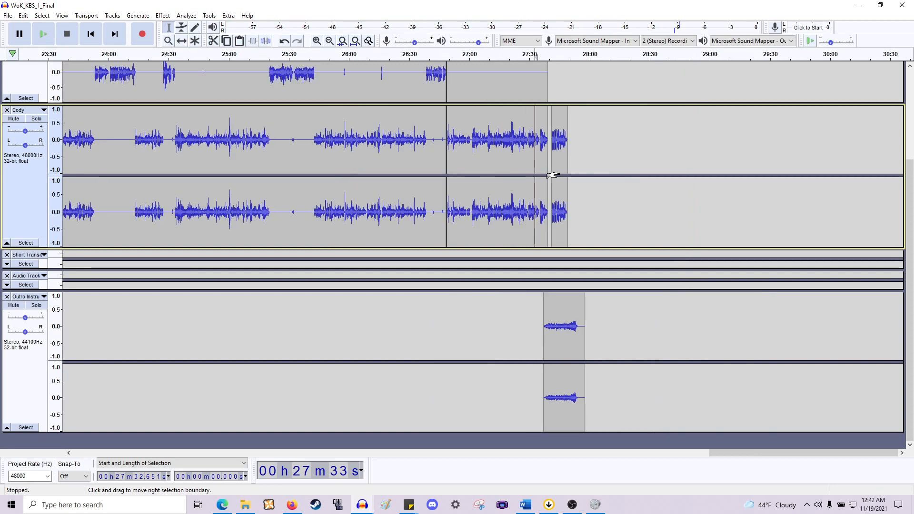
{"action": "scroll", "coordinate": [327, 250], "scroll_direction": "up", "scroll_amount": 2}
{"action": "scroll", "coordinate": [327, 250], "scroll_direction": "down", "scroll_amount": 2}
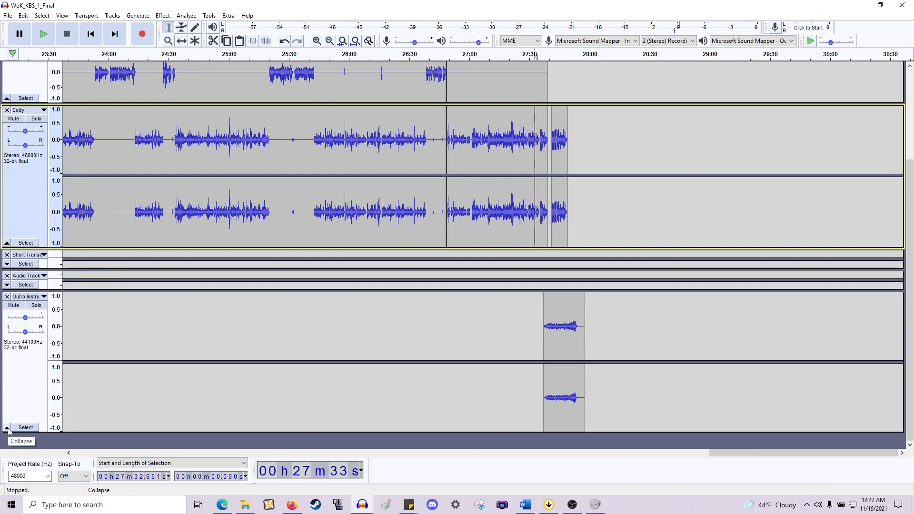
{"action": "left_click", "coordinate": [6, 428]}
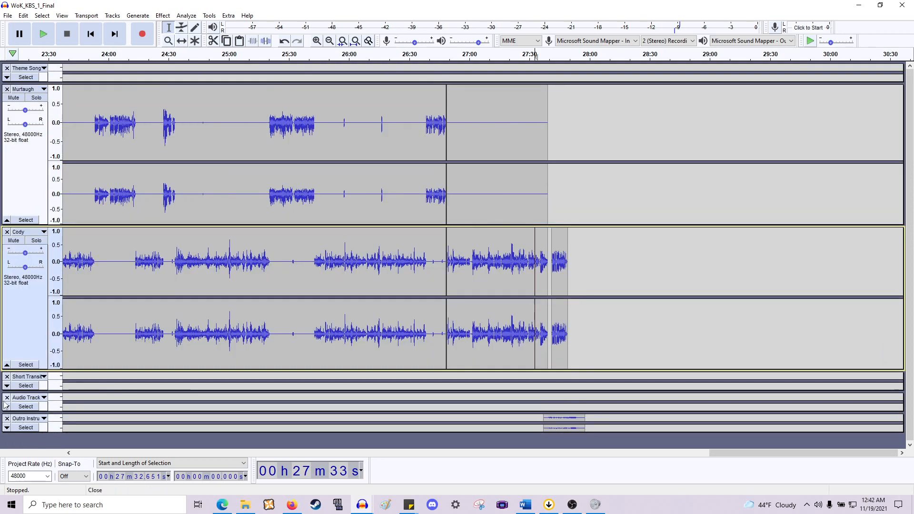
{"action": "left_click", "coordinate": [44, 398]}
{"action": "left_click", "coordinate": [54, 253]}
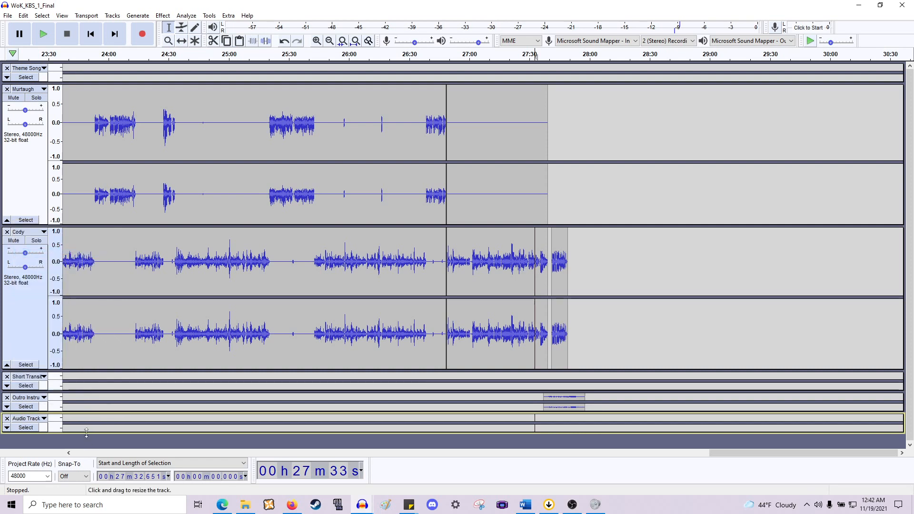
- Scroll through the whole timeline to review the track layout
{"action": "scroll", "coordinate": [158, 351], "scroll_direction": "left", "scroll_amount": 11}
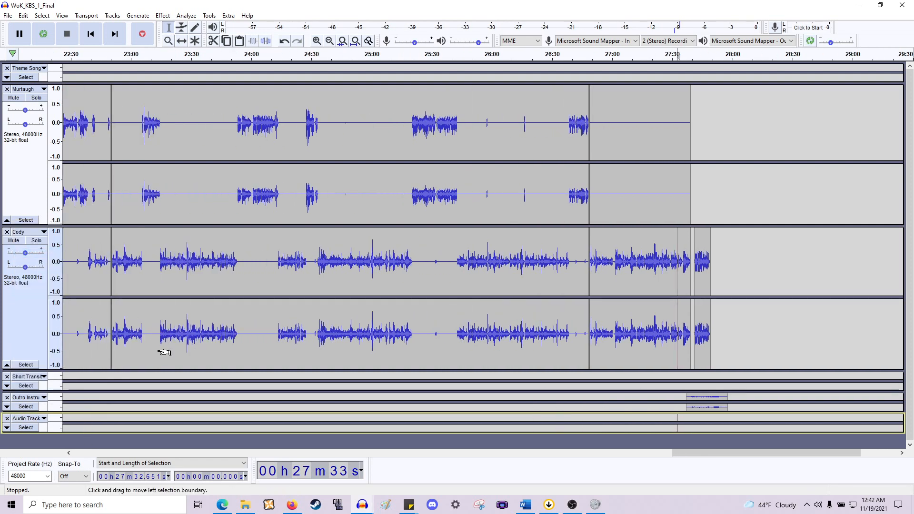
{"action": "scroll", "coordinate": [159, 353], "scroll_direction": "down", "scroll_amount": 2}
{"action": "scroll", "coordinate": [167, 357], "scroll_direction": "left", "scroll_amount": 5}
{"action": "scroll", "coordinate": [191, 364], "scroll_direction": "left", "scroll_amount": 10}
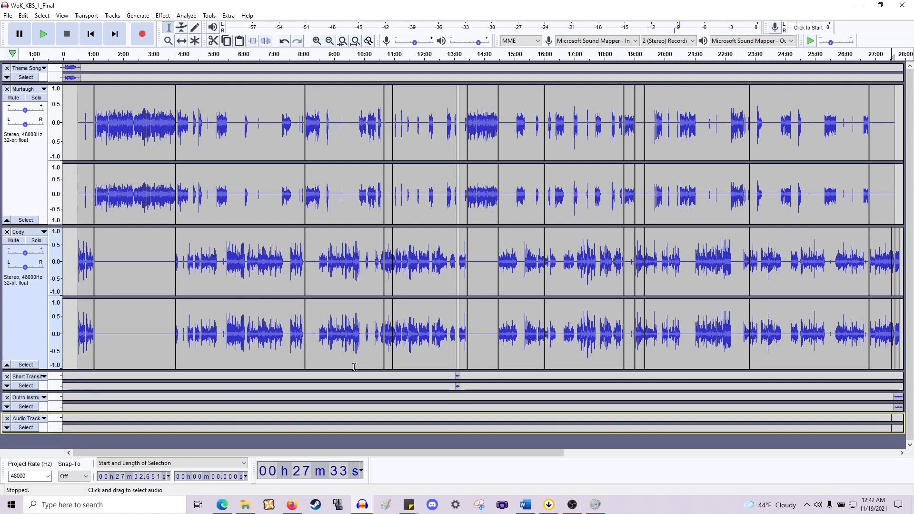
{"action": "scroll", "coordinate": [456, 377], "scroll_direction": "right", "scroll_amount": 5}
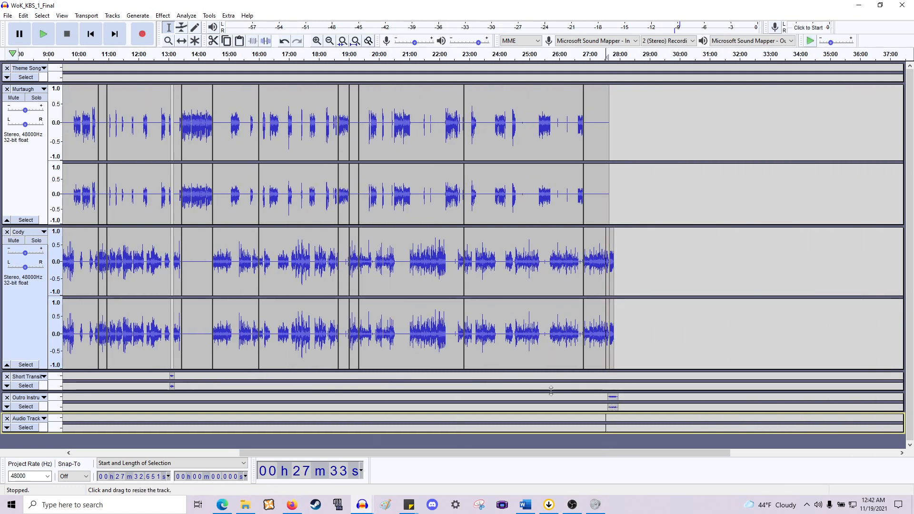
{"action": "scroll", "coordinate": [531, 394], "scroll_direction": "down", "scroll_amount": 1}
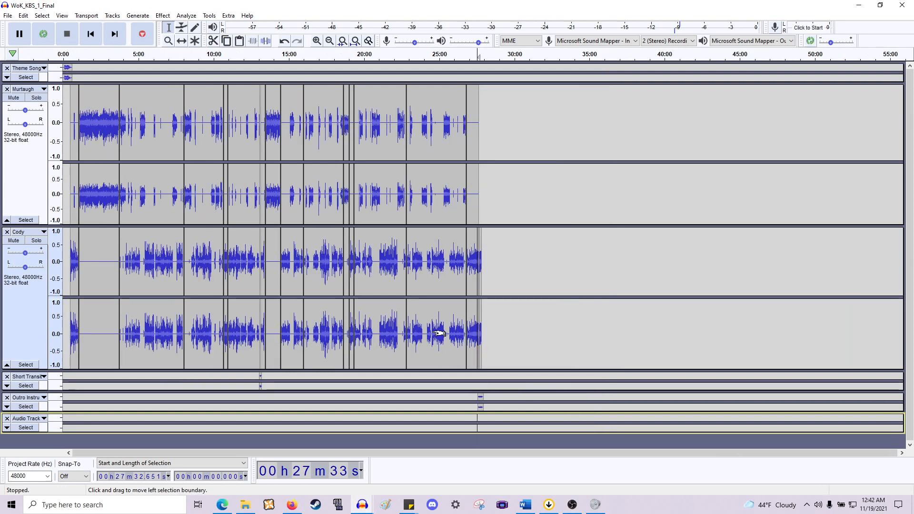
{"action": "scroll", "coordinate": [442, 332], "scroll_direction": "up", "scroll_amount": 3}
{"action": "scroll", "coordinate": [441, 335], "scroll_direction": "left", "scroll_amount": 3}
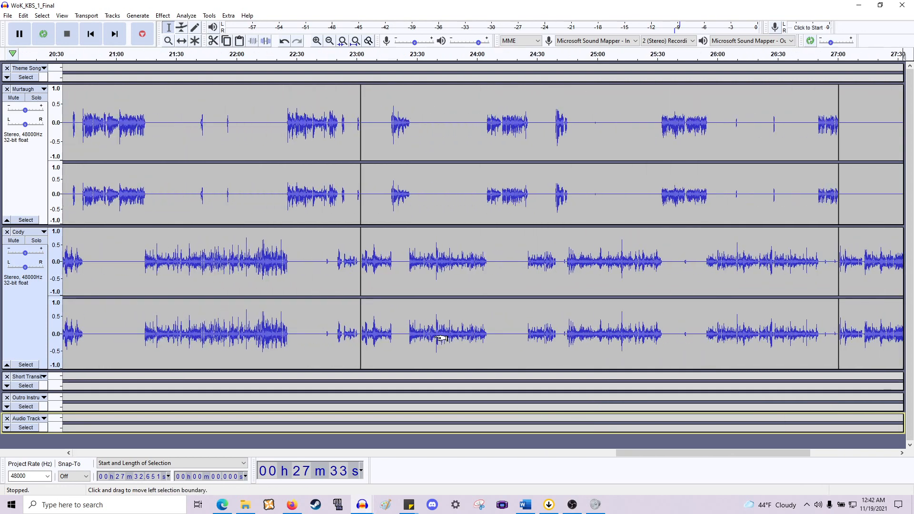
{"action": "scroll", "coordinate": [442, 338], "scroll_direction": "left", "scroll_amount": 6}
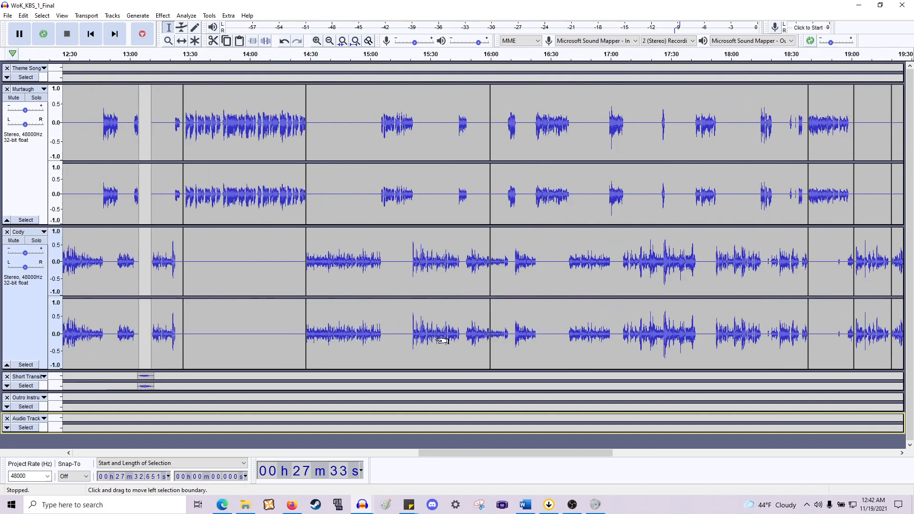
{"action": "scroll", "coordinate": [440, 344], "scroll_direction": "left", "scroll_amount": 6}
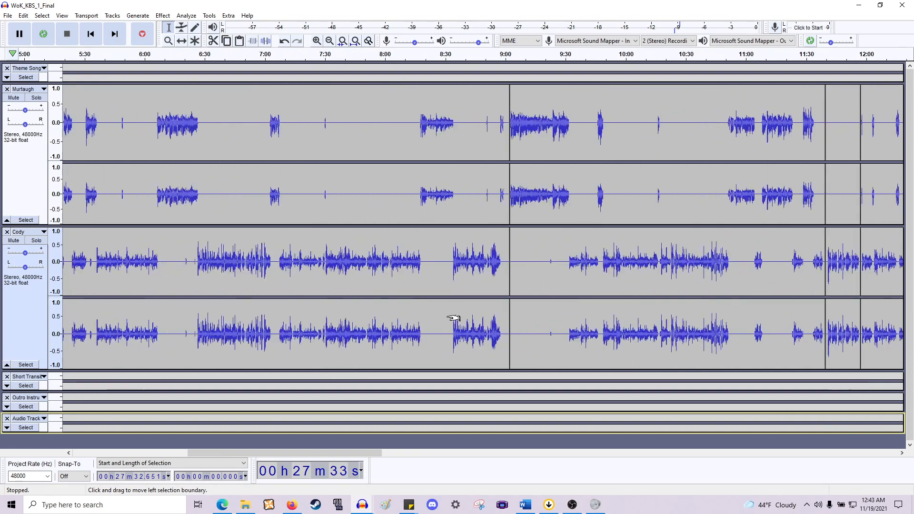
- Return to the project start, expand the bottom audio track and rename it Readings
{"action": "left_click", "coordinate": [90, 33]}
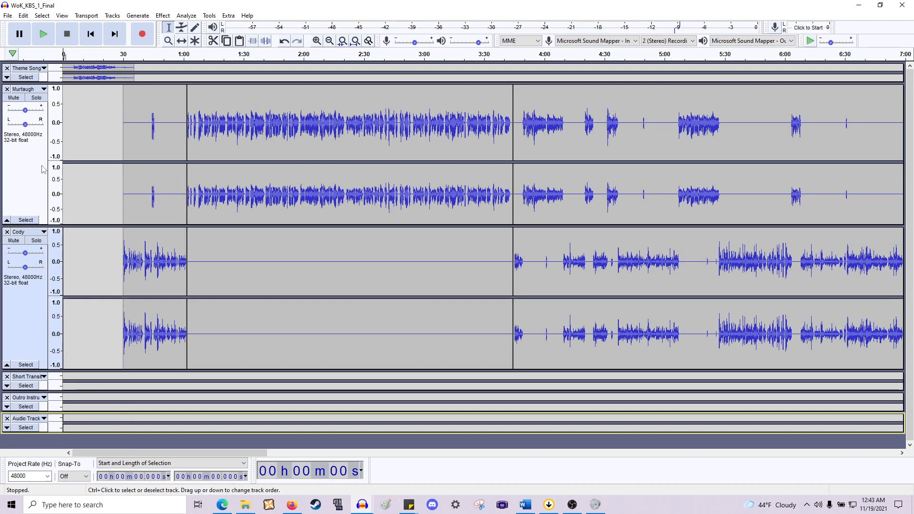
{"action": "left_click", "coordinate": [7, 428]}
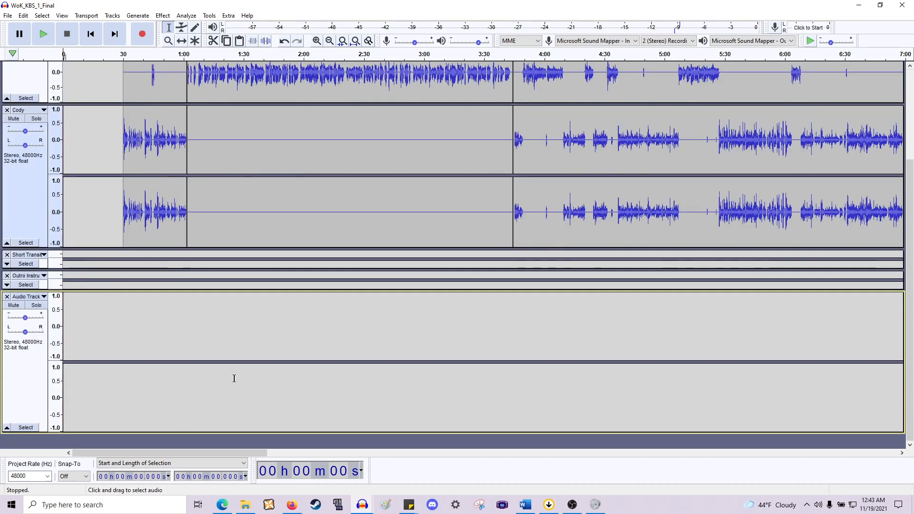
{"action": "left_click", "coordinate": [27, 297]}
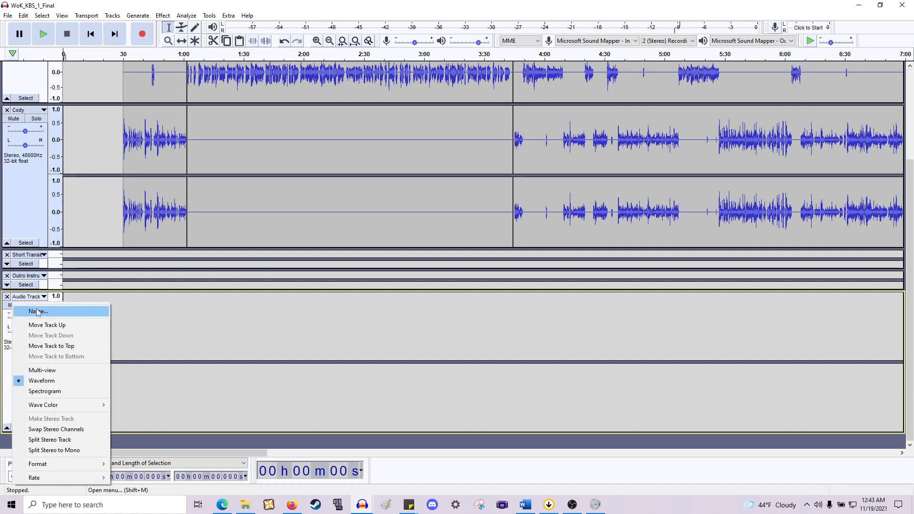
{"action": "left_click", "coordinate": [38, 312]}
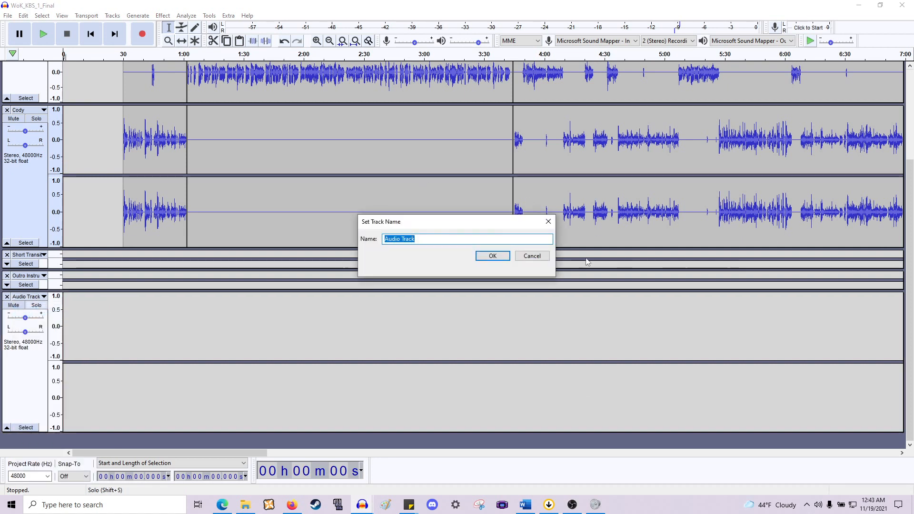
{"action": "type", "text": "Readings"}
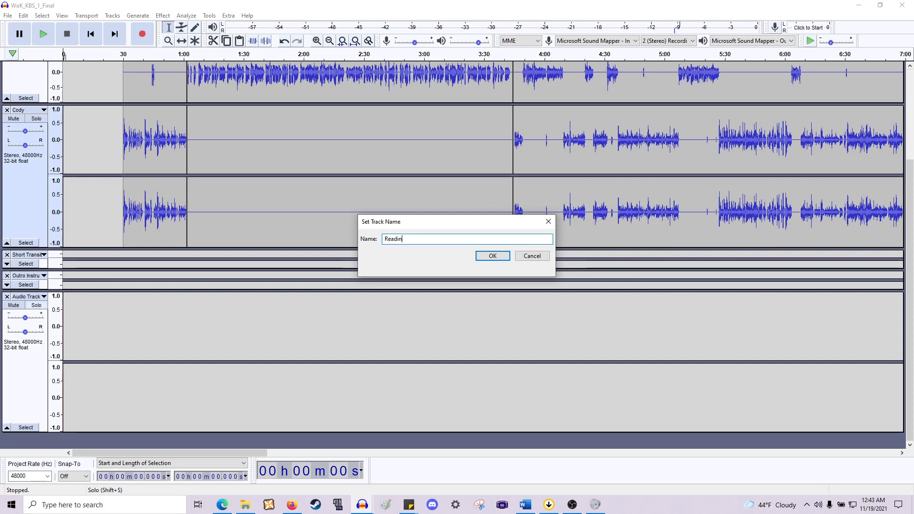
{"action": "left_click", "coordinate": [479, 256]}
- Move Murtaugh's reading clip, from about 1:03 to 3:42, down into the Readings track
{"action": "scroll", "coordinate": [334, 190], "scroll_direction": "up", "scroll_amount": 3}
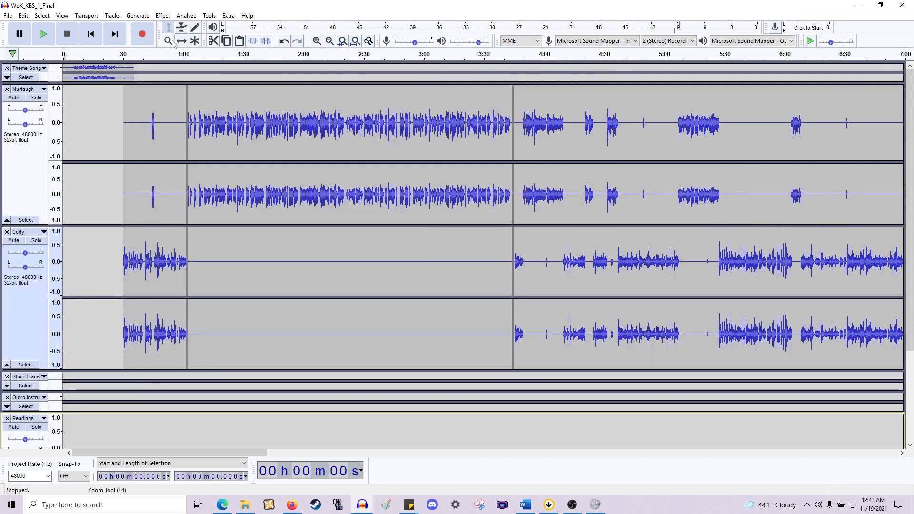
{"action": "scroll", "coordinate": [268, 117], "scroll_direction": "down", "scroll_amount": 3}
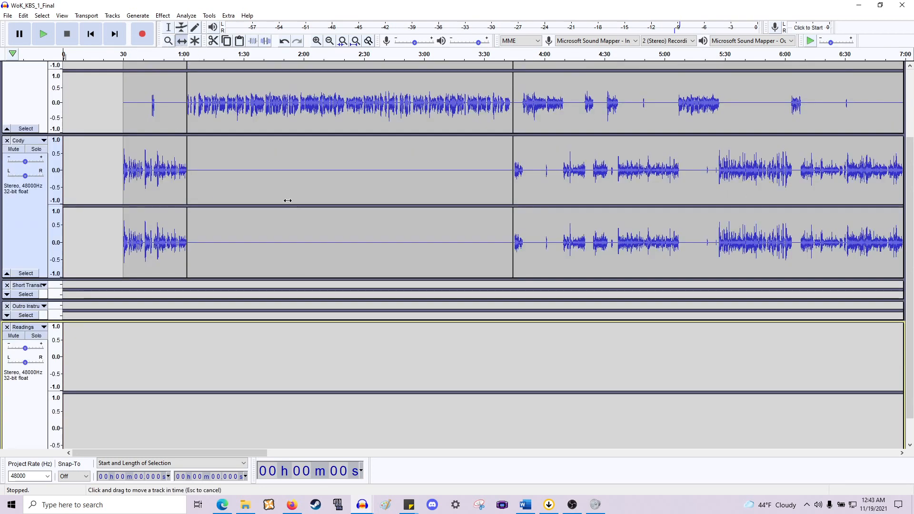
{"action": "left_click_drag", "start_coordinate": [288, 200], "coordinate": [285, 392]}
{"action": "scroll", "coordinate": [344, 363], "scroll_direction": "down", "scroll_amount": 1}
{"action": "scroll", "coordinate": [476, 223], "scroll_direction": "down", "scroll_amount": 1}
{"action": "scroll", "coordinate": [452, 228], "scroll_direction": "up", "scroll_amount": 4}
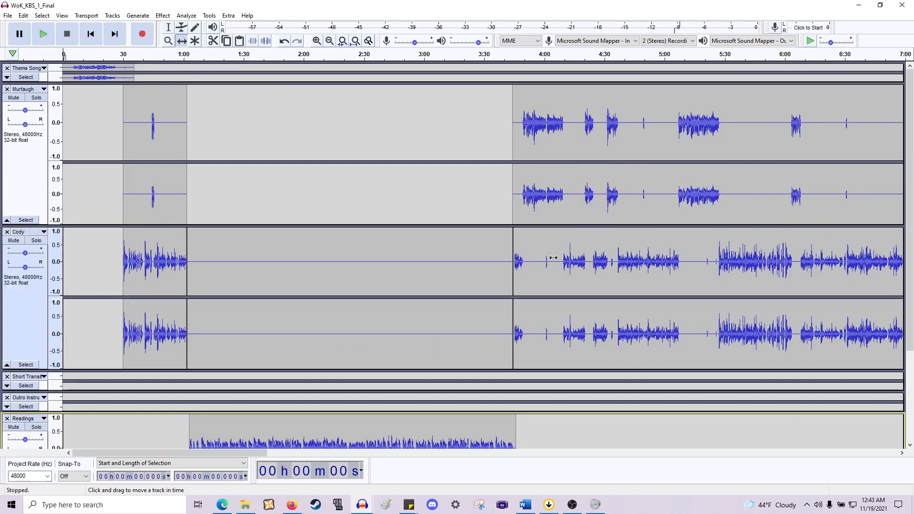
{"action": "scroll", "coordinate": [429, 233], "scroll_direction": "down", "scroll_amount": 4}
{"action": "scroll", "coordinate": [384, 245], "scroll_direction": "up", "scroll_amount": 3}
{"action": "scroll", "coordinate": [384, 245], "scroll_direction": "down", "scroll_amount": 3}
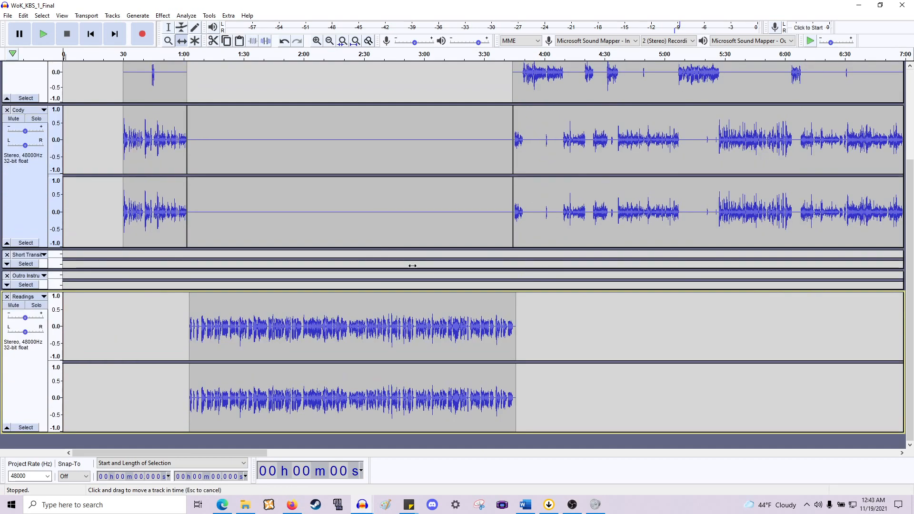
- Select and delete the empty clip following the reading in the Readings track
{"action": "left_click_drag", "start_coordinate": [747, 374], "coordinate": [760, 373]}
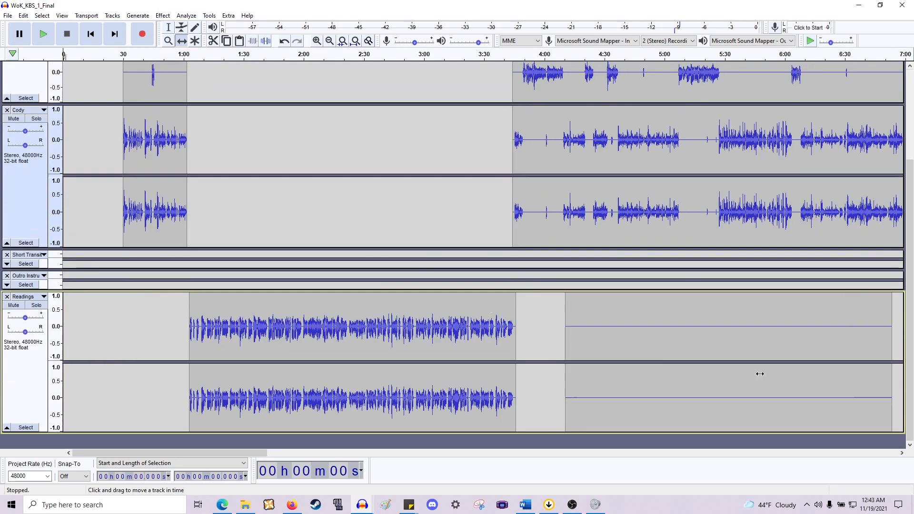
{"action": "left_click", "coordinate": [168, 27]}
{"action": "scroll", "coordinate": [381, 143], "scroll_direction": "right", "scroll_amount": 3}
{"action": "left_click_drag", "start_coordinate": [400, 334], "coordinate": [765, 348]}
{"action": "key", "text": "Delete"}
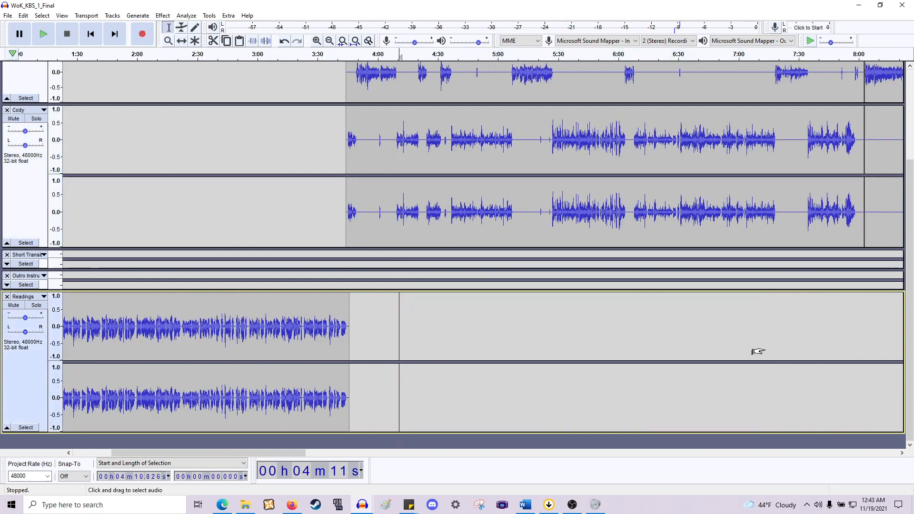
{"action": "scroll", "coordinate": [752, 348], "scroll_direction": "down", "scroll_amount": 1}
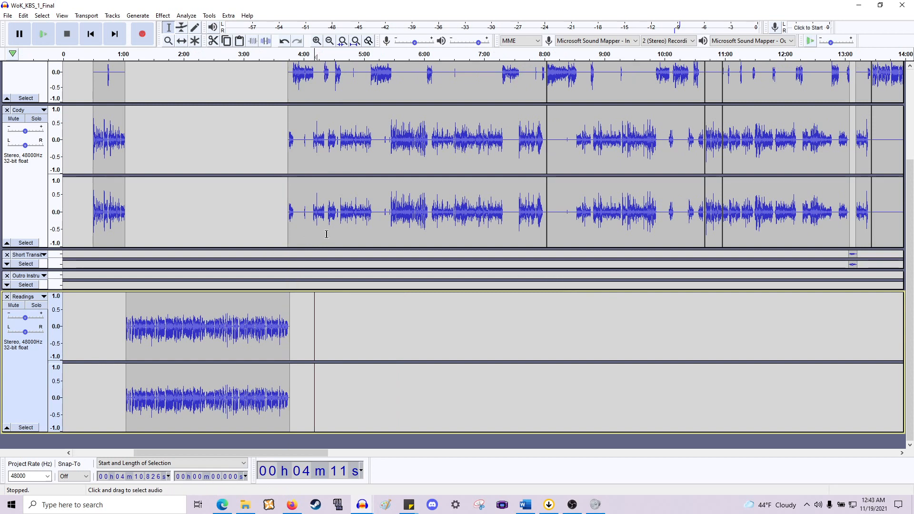
{"action": "scroll", "coordinate": [327, 245], "scroll_direction": "up", "scroll_amount": 1}
{"action": "scroll", "coordinate": [338, 251], "scroll_direction": "left", "scroll_amount": 5}
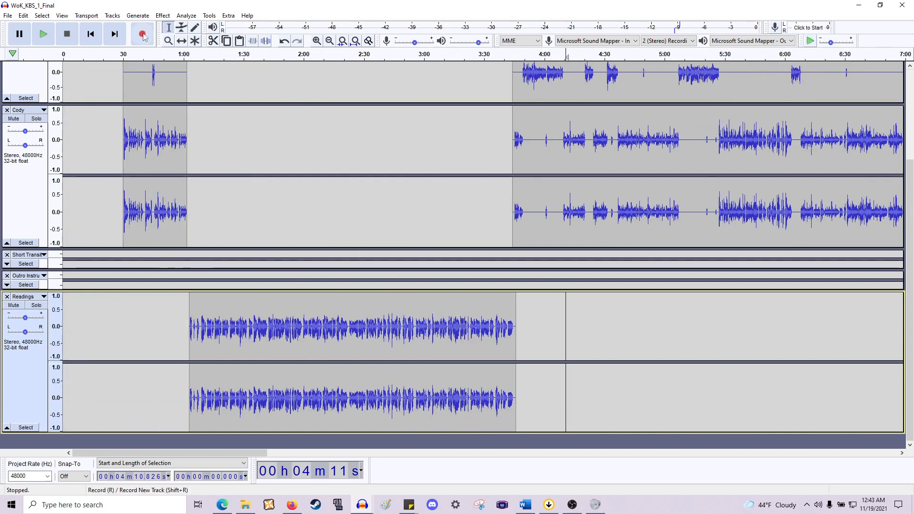
- Nudge the reading clip slightly earlier so it starts right where Cody's clip ends, at about 1:02
{"action": "left_click", "coordinate": [180, 42]}
{"action": "left_click_drag", "start_coordinate": [258, 321], "coordinate": [255, 320]}
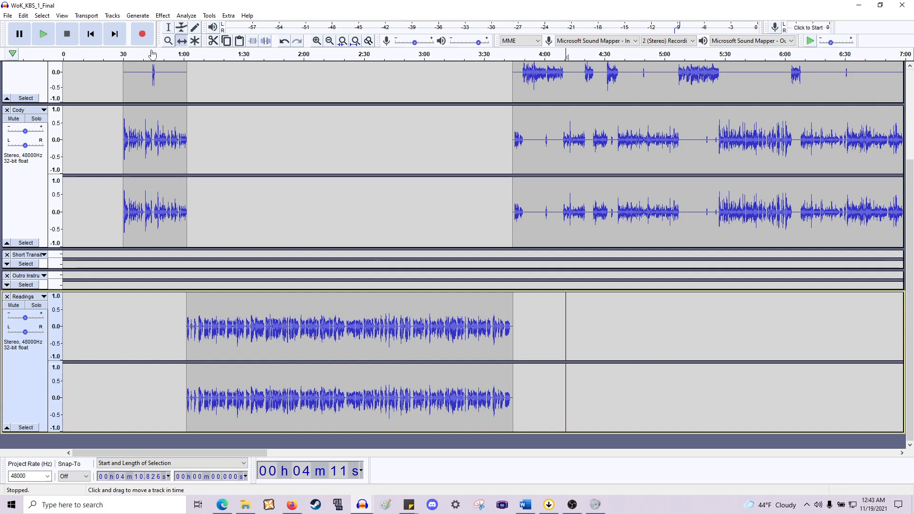
{"action": "left_click", "coordinate": [165, 27]}
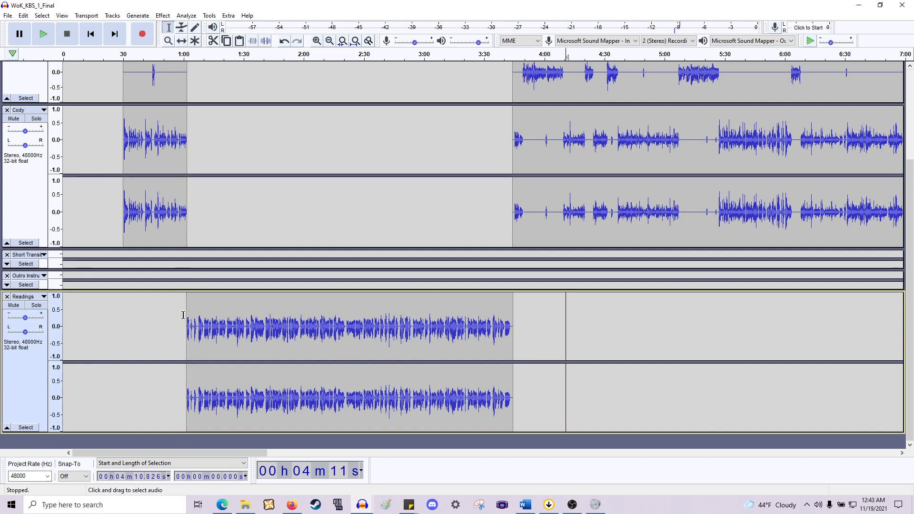
- Move the second reading clip, about 13:30 to 14:30, from Murtaugh's track down into the Readings track
{"action": "left_click_drag", "start_coordinate": [187, 315], "coordinate": [511, 320]}
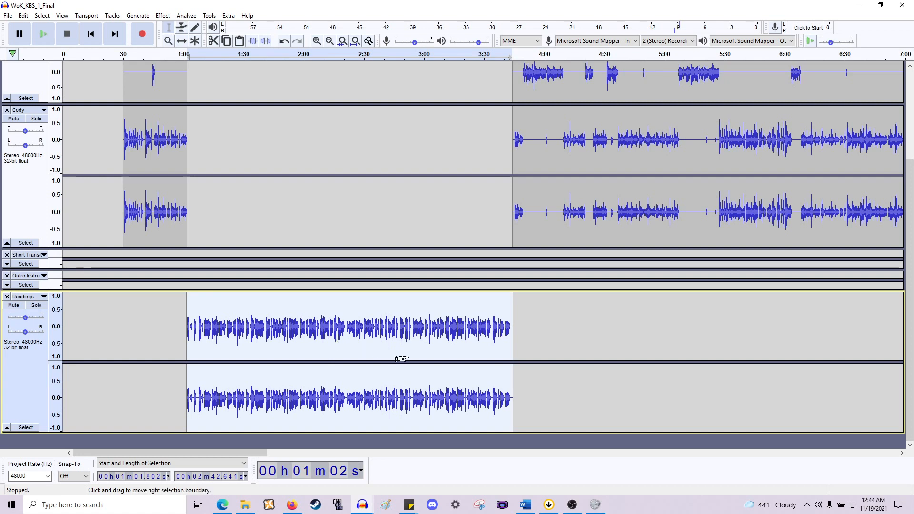
{"action": "scroll", "coordinate": [401, 359], "scroll_direction": "up", "scroll_amount": 1}
{"action": "scroll", "coordinate": [409, 357], "scroll_direction": "left", "scroll_amount": 3}
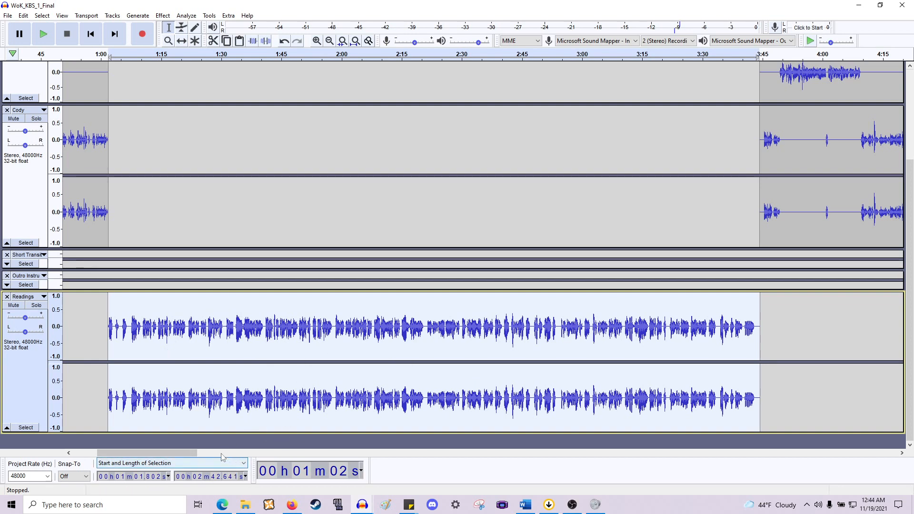
{"action": "scroll", "coordinate": [209, 380], "scroll_direction": "down", "scroll_amount": 1}
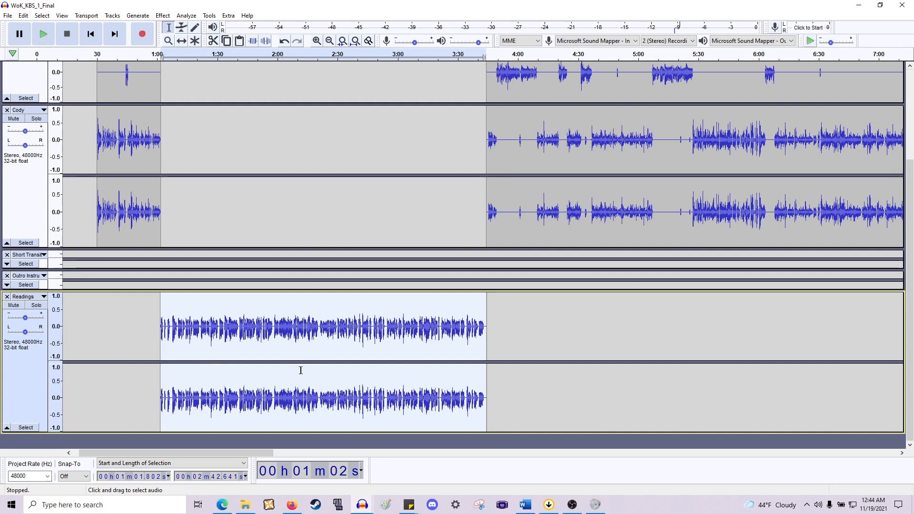
{"action": "scroll", "coordinate": [358, 329], "scroll_direction": "down", "scroll_amount": 1}
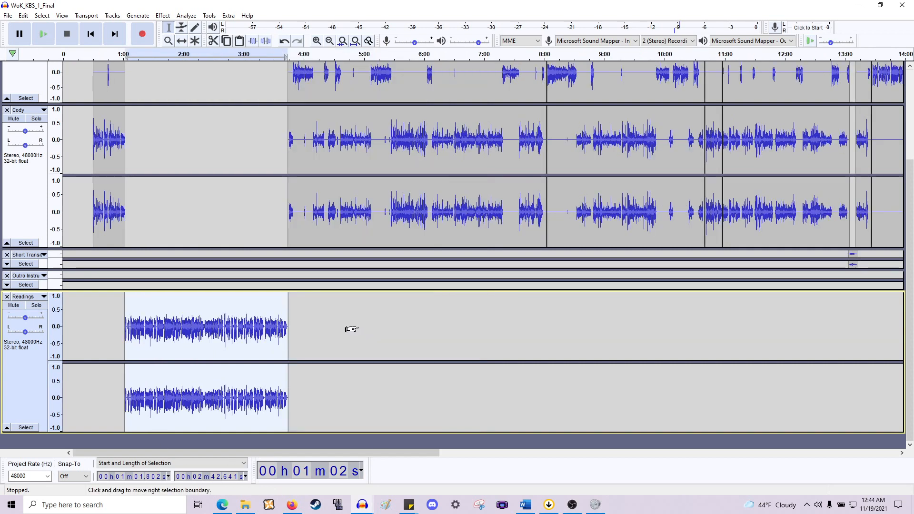
{"action": "scroll", "coordinate": [263, 328], "scroll_direction": "right", "scroll_amount": 8}
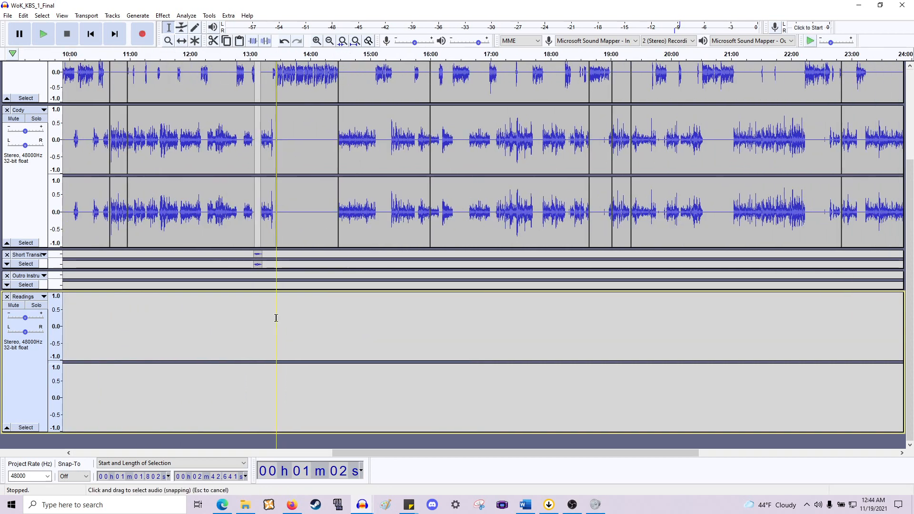
{"action": "scroll", "coordinate": [276, 318], "scroll_direction": "up", "scroll_amount": 3}
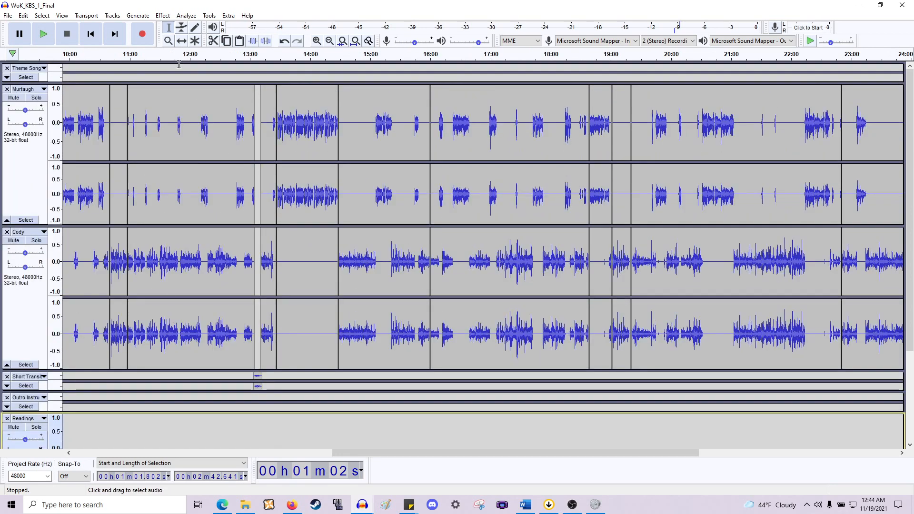
{"action": "scroll", "coordinate": [268, 172], "scroll_direction": "down", "scroll_amount": 3}
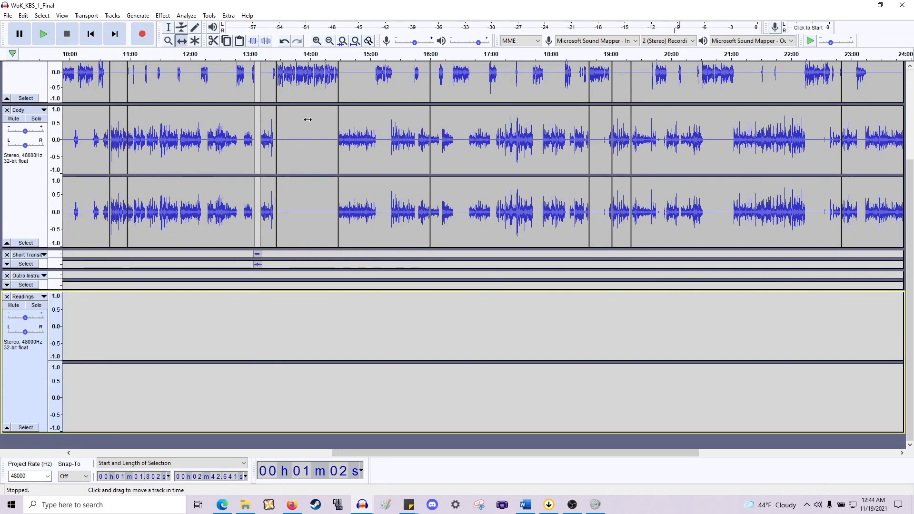
{"action": "left_click_drag", "start_coordinate": [309, 77], "coordinate": [309, 456]}
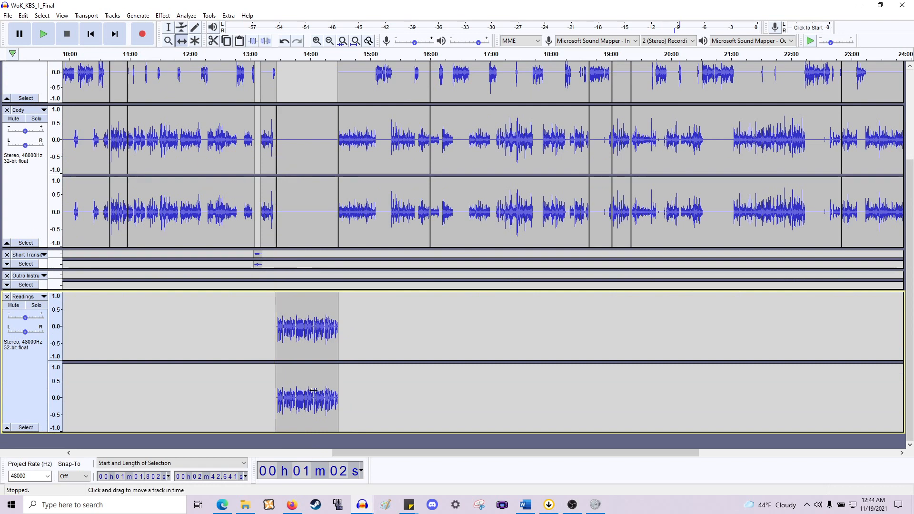
- Select and delete the empty clip at about 17:00 in the Readings track
{"action": "left_click_drag", "start_coordinate": [379, 327], "coordinate": [461, 295]}
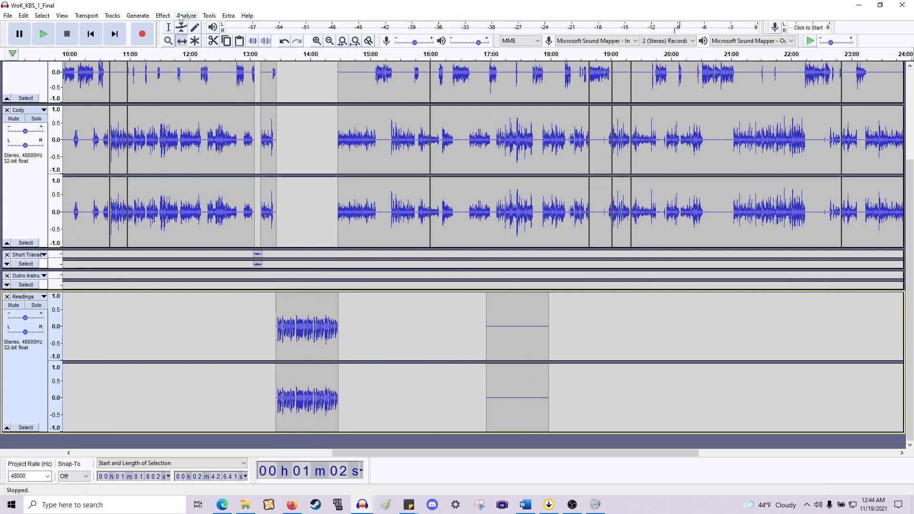
{"action": "key", "text": "F1"}
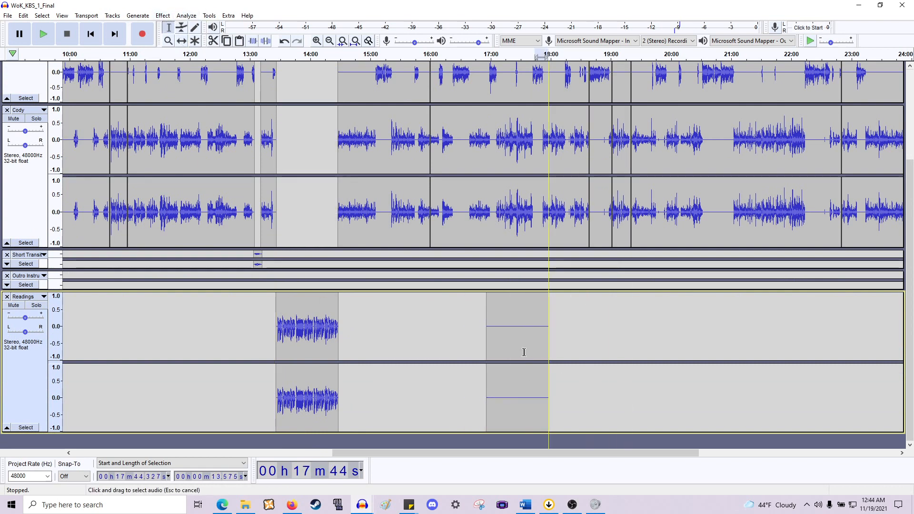
{"action": "double_click", "coordinate": [524, 352]}
{"action": "key", "text": "Delete"}
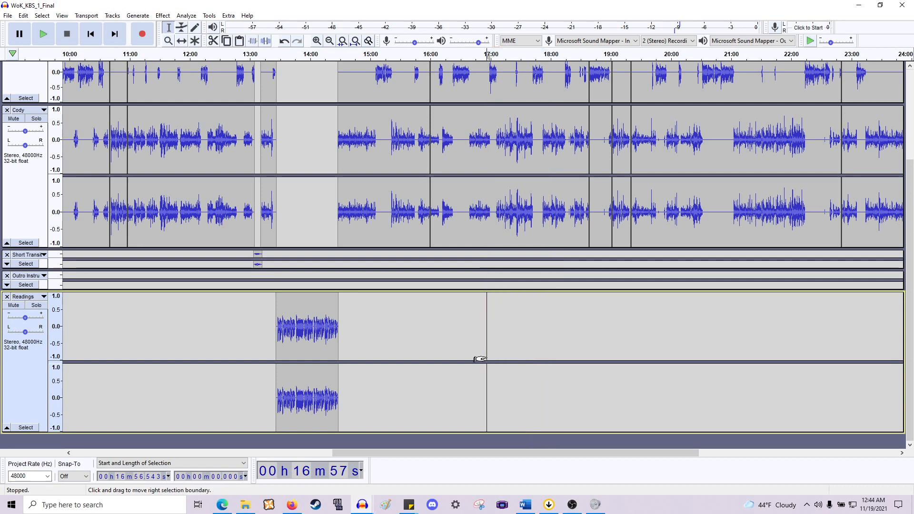
- Scroll along the timeline to inspect both reading clips in the Readings track, then return to the project start
{"action": "scroll", "coordinate": [490, 357], "scroll_direction": "left", "scroll_amount": 10}
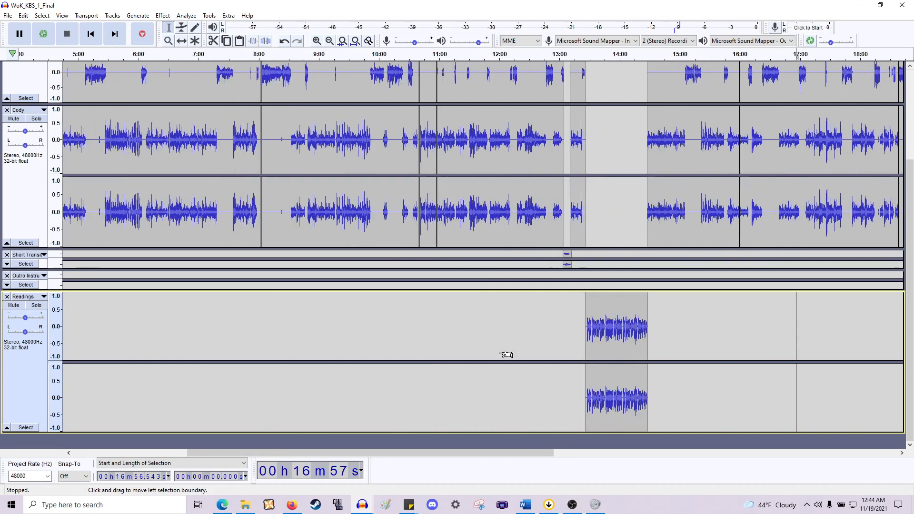
{"action": "scroll", "coordinate": [533, 355], "scroll_direction": "left", "scroll_amount": 1}
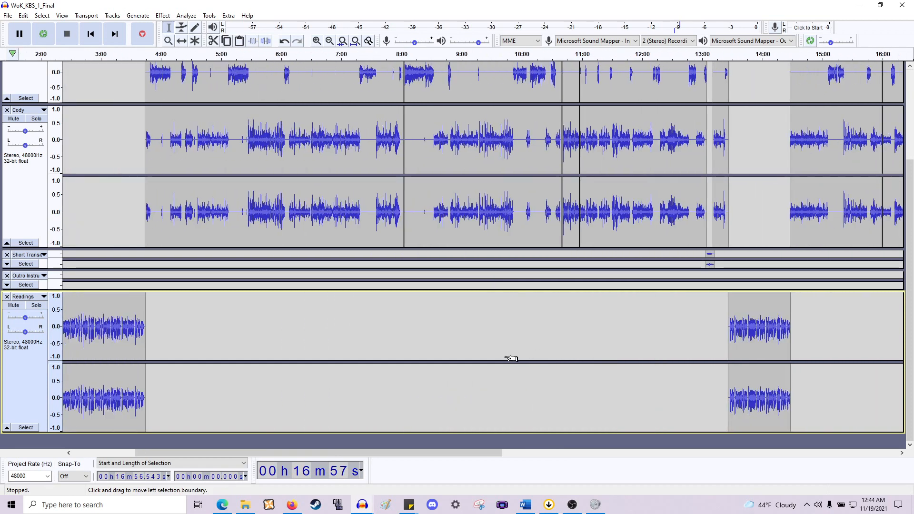
{"action": "scroll", "coordinate": [511, 358], "scroll_direction": "right", "scroll_amount": 5}
{"action": "scroll", "coordinate": [351, 257], "scroll_direction": "left", "scroll_amount": 5}
{"action": "scroll", "coordinate": [493, 277], "scroll_direction": "right", "scroll_amount": 5}
{"action": "scroll", "coordinate": [724, 350], "scroll_direction": "right", "scroll_amount": 18}
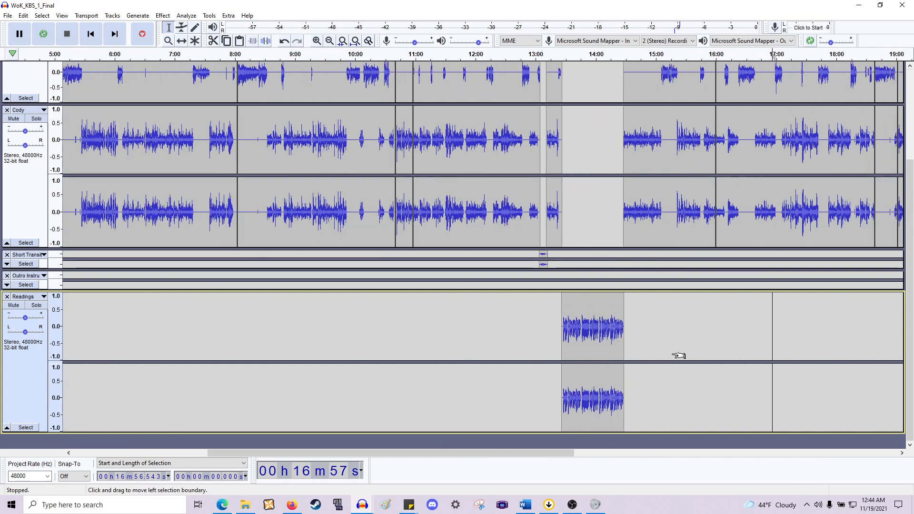
{"action": "scroll", "coordinate": [660, 355], "scroll_direction": "left", "scroll_amount": 9}
{"action": "scroll", "coordinate": [627, 314], "scroll_direction": "left", "scroll_amount": 20}
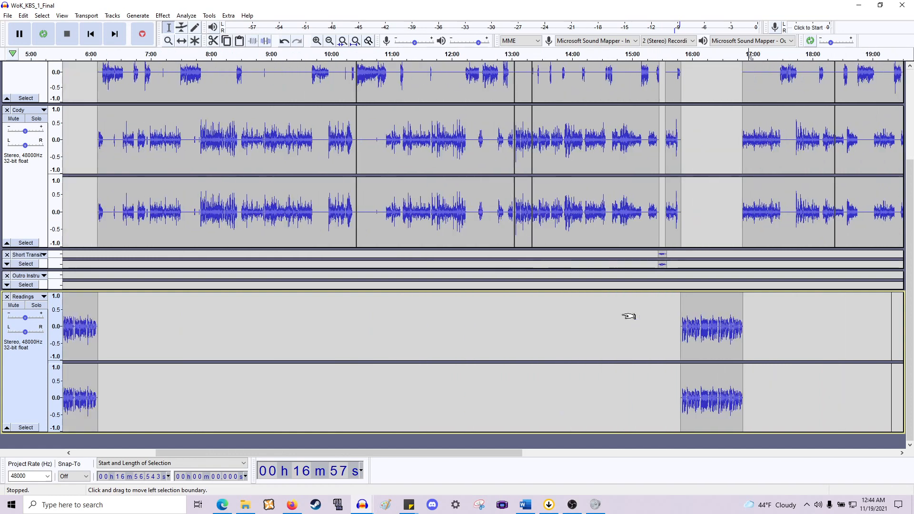
{"action": "scroll", "coordinate": [237, 294], "scroll_direction": "up", "scroll_amount": 2}
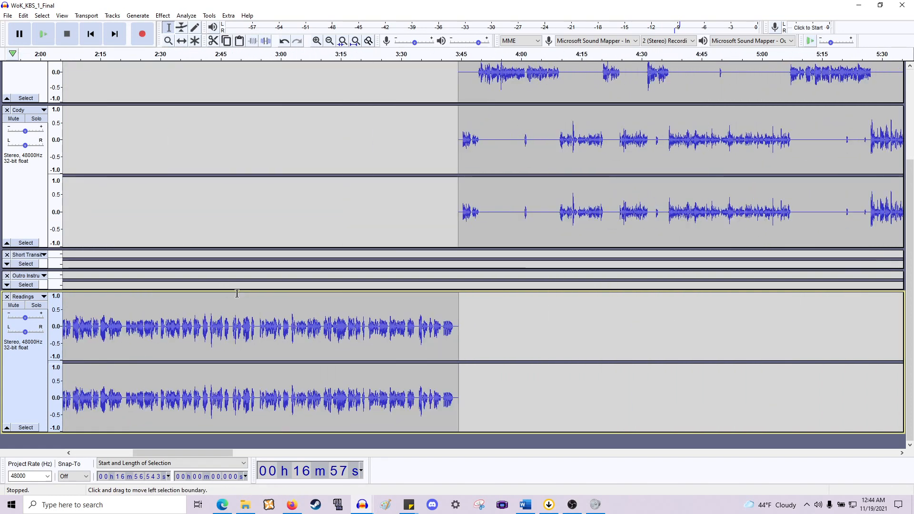
{"action": "scroll", "coordinate": [363, 318], "scroll_direction": "down", "scroll_amount": 2}
{"action": "scroll", "coordinate": [567, 341], "scroll_direction": "right", "scroll_amount": 7}
{"action": "scroll", "coordinate": [573, 342], "scroll_direction": "right", "scroll_amount": 7}
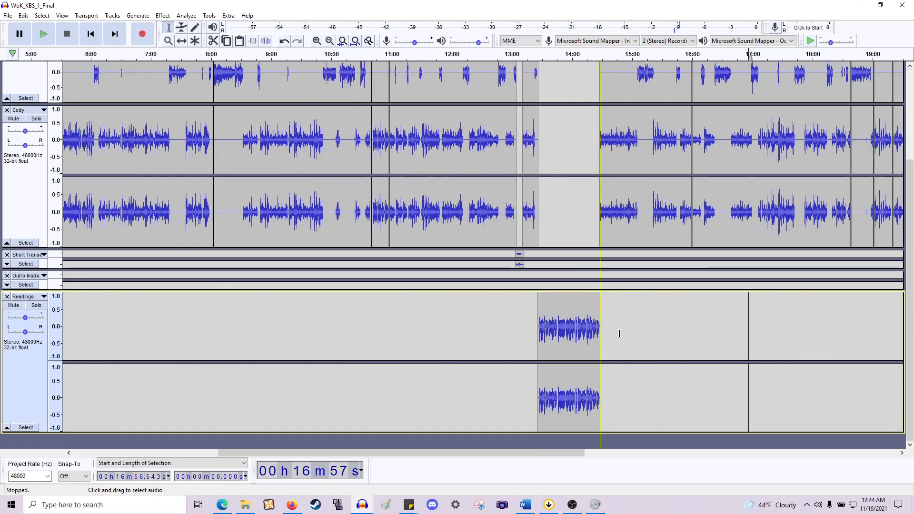
{"action": "left_click_drag", "start_coordinate": [600, 332], "coordinate": [536, 340]}
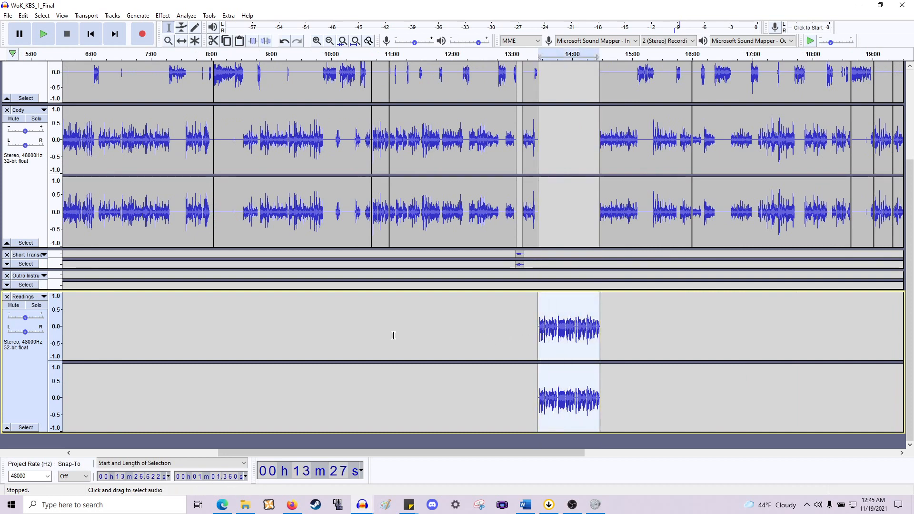
{"action": "scroll", "coordinate": [394, 336], "scroll_direction": "left", "scroll_amount": 13}
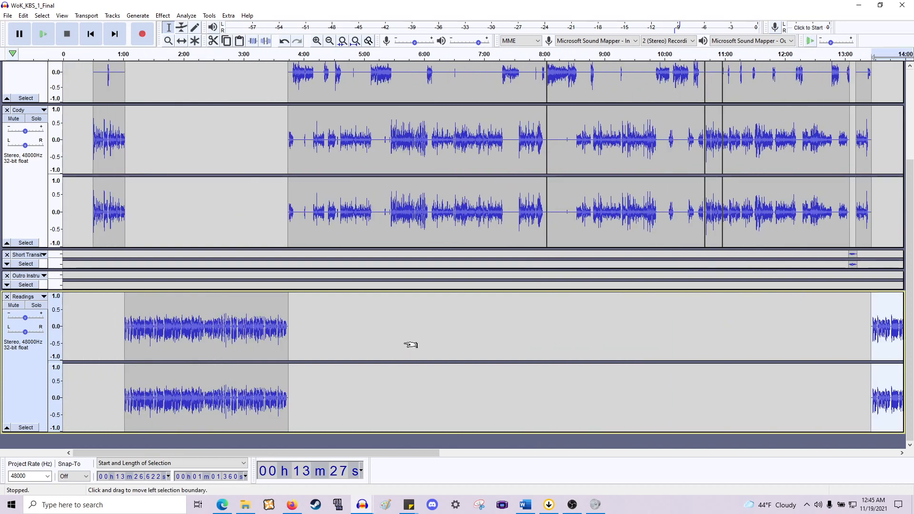
{"action": "scroll", "coordinate": [403, 344], "scroll_direction": "up", "scroll_amount": 2}
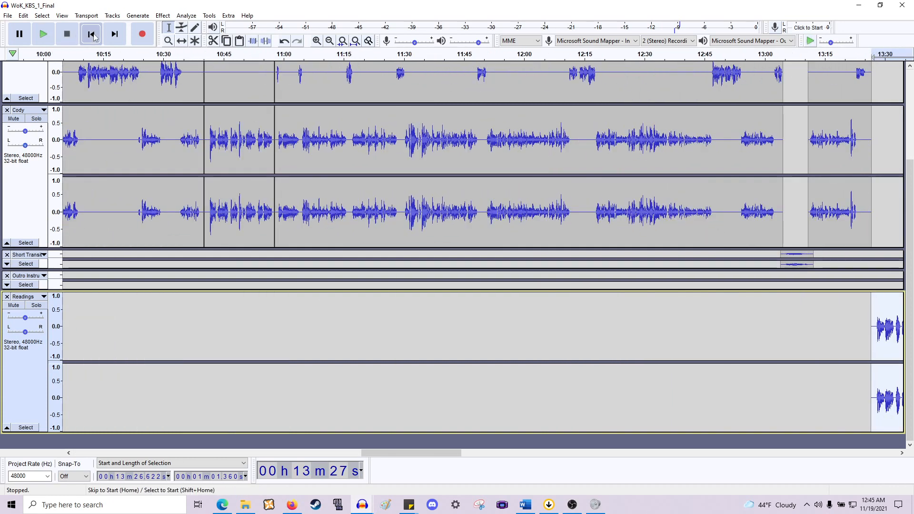
{"action": "left_click", "coordinate": [90, 34]}
{"action": "scroll", "coordinate": [369, 311], "scroll_direction": "down", "scroll_amount": 1}
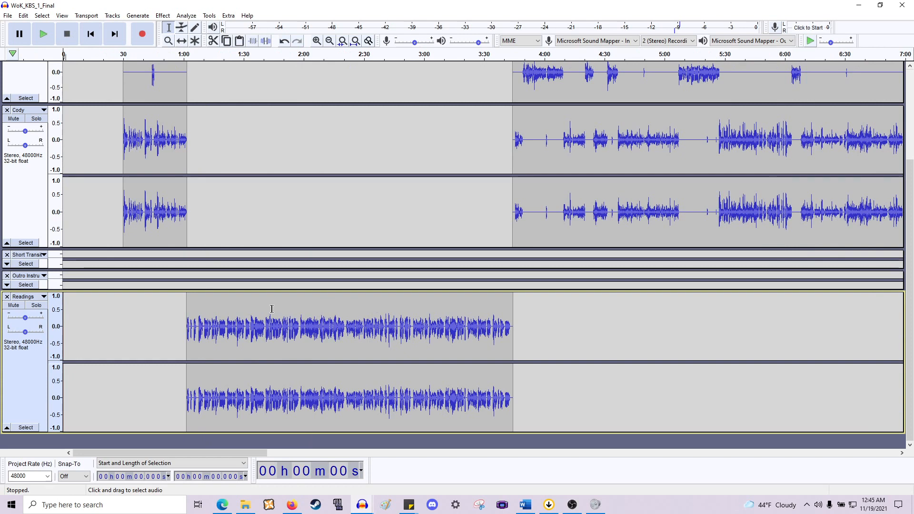
- Select the first reading clip in the Readings track, from about 1:02 to 3:42
{"action": "scroll", "coordinate": [266, 312], "scroll_direction": "up", "scroll_amount": 2}
{"action": "scroll", "coordinate": [265, 311], "scroll_direction": "down", "scroll_amount": 2}
{"action": "left_click_drag", "start_coordinate": [187, 325], "coordinate": [513, 350]}
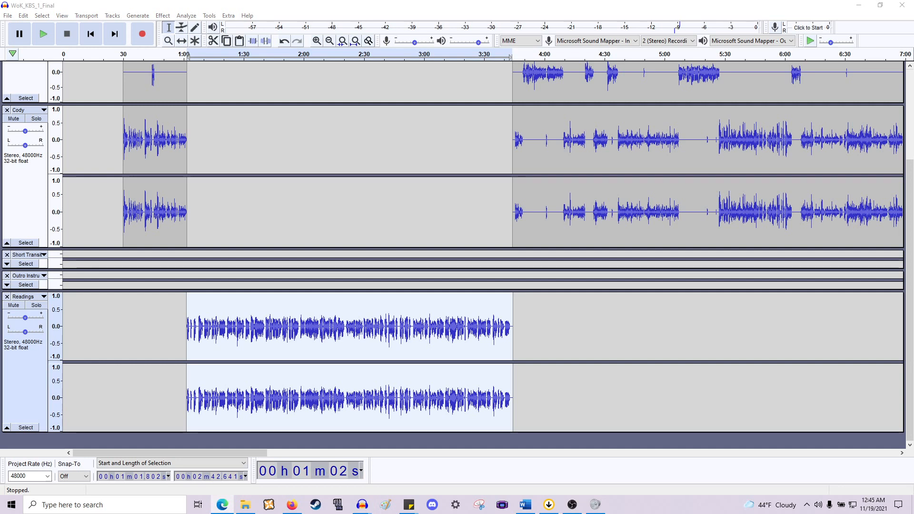
- Look over the Epidemic Sound music page in the browser and switch back to the project
{"action": "left_click_drag", "start_coordinate": [0, 70], "coordinate": [697, 82]}
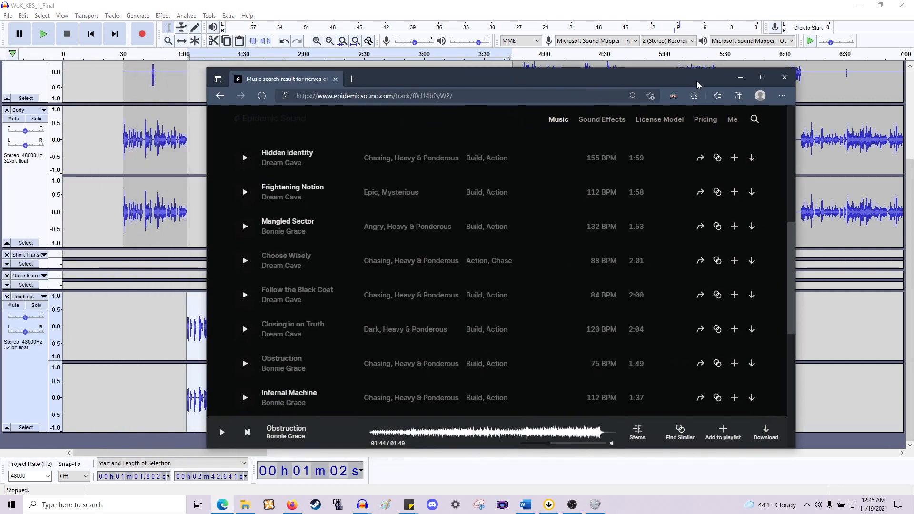
{"action": "left_click", "coordinate": [762, 78]}
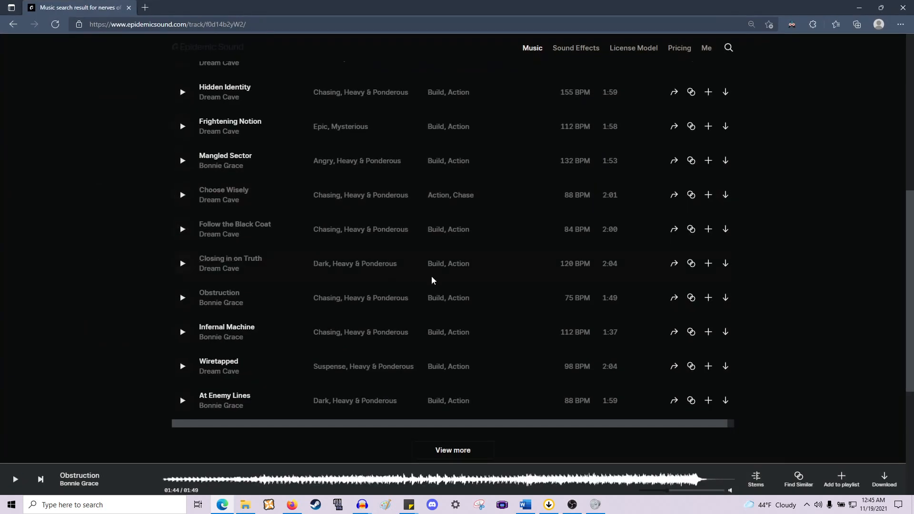
{"action": "scroll", "coordinate": [461, 286], "scroll_direction": "up", "scroll_amount": 7}
{"action": "scroll", "coordinate": [61, 163], "scroll_direction": "down", "scroll_amount": 1}
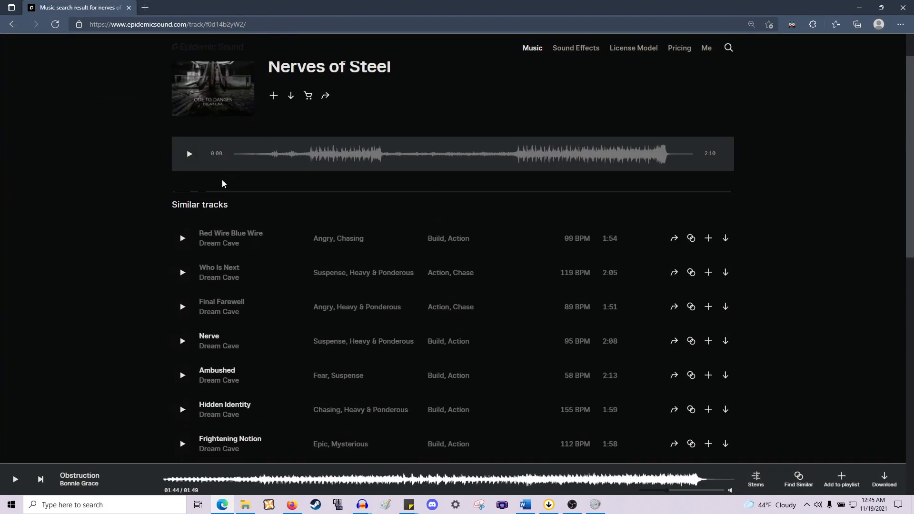
{"action": "scroll", "coordinate": [118, 57], "scroll_direction": "up", "scroll_amount": 1}
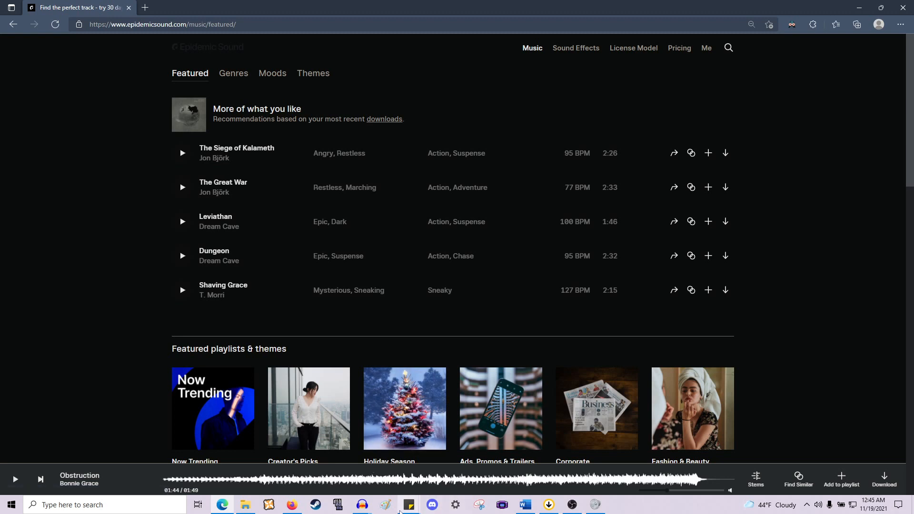
{"action": "mouse_move", "coordinate": [375, 509]}
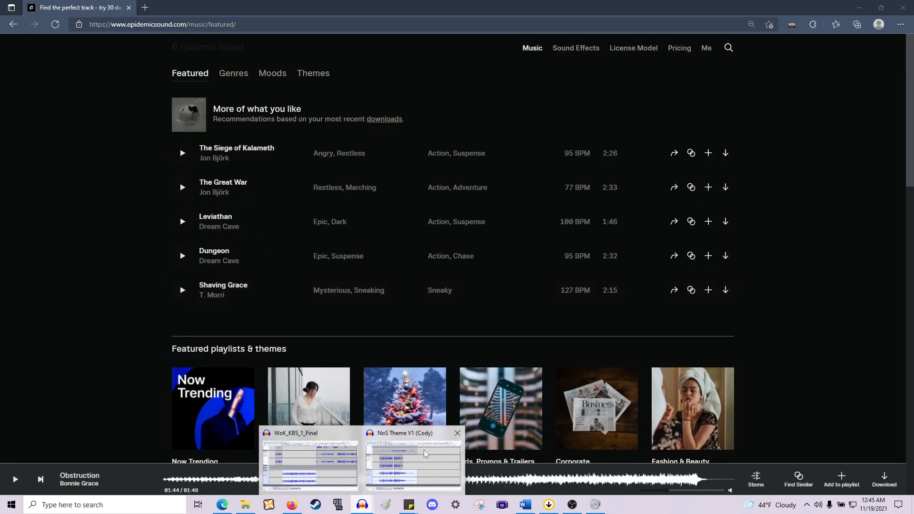
{"action": "left_click", "coordinate": [341, 453]}
{"action": "key", "text": "Return"}
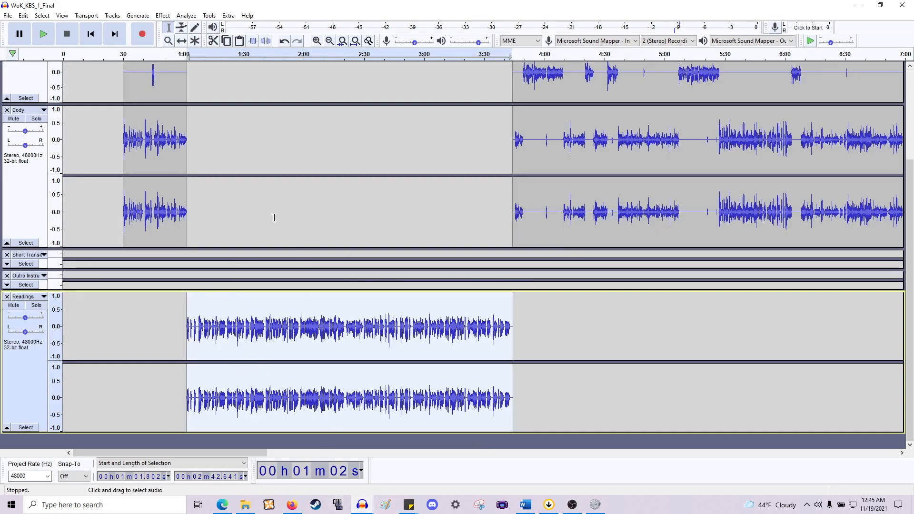
- Zoom in, solo the Readings track and play the selected reading
{"action": "key", "text": "ctrl+1"}
{"action": "key", "text": "ctrl+1"}
{"action": "left_click", "coordinate": [36, 305]}
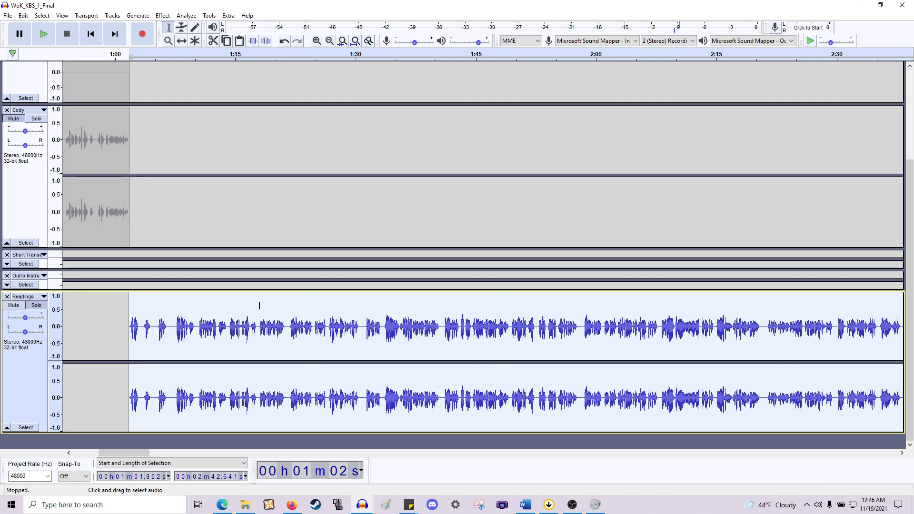
{"action": "key", "text": "space"}
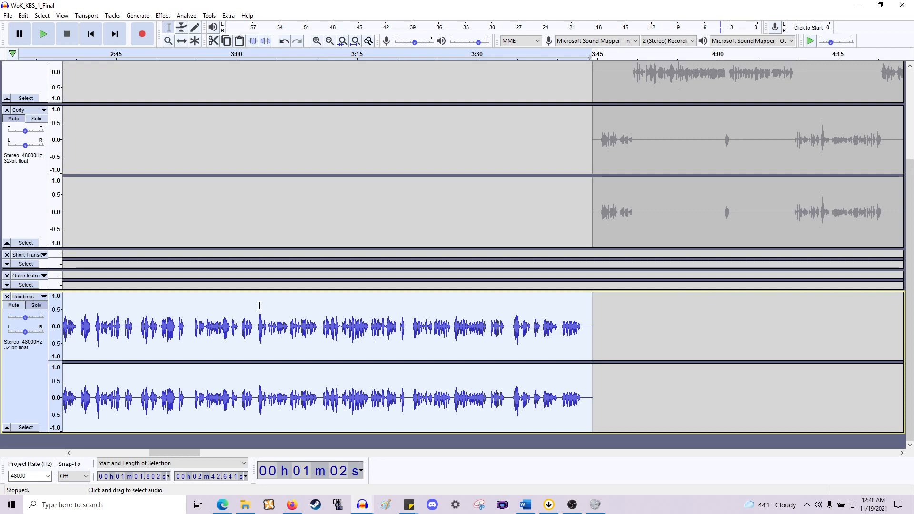
- Zoom in on the start of the first reading and split its opening phrase, about 1:02 to 1:03, into a separate clip
{"action": "scroll", "coordinate": [275, 310], "scroll_direction": "left", "scroll_amount": 5}
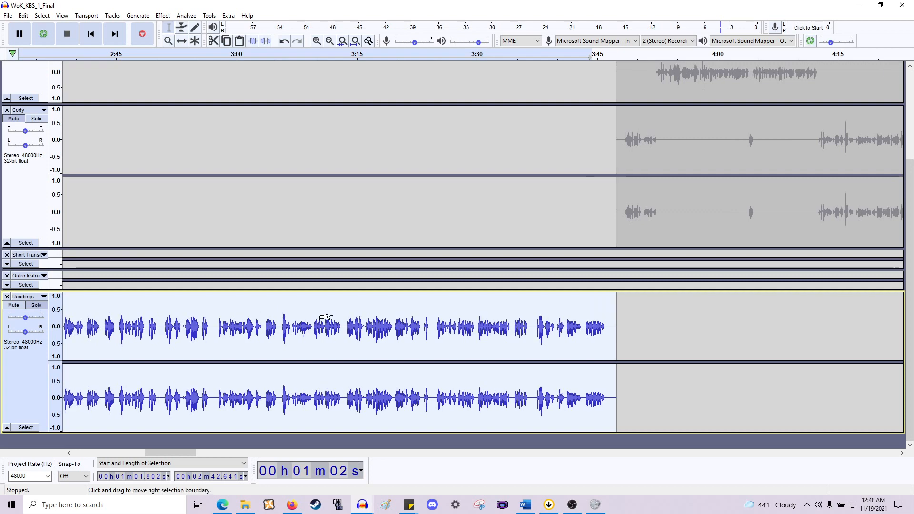
{"action": "scroll", "coordinate": [282, 336], "scroll_direction": "up", "scroll_amount": 5}
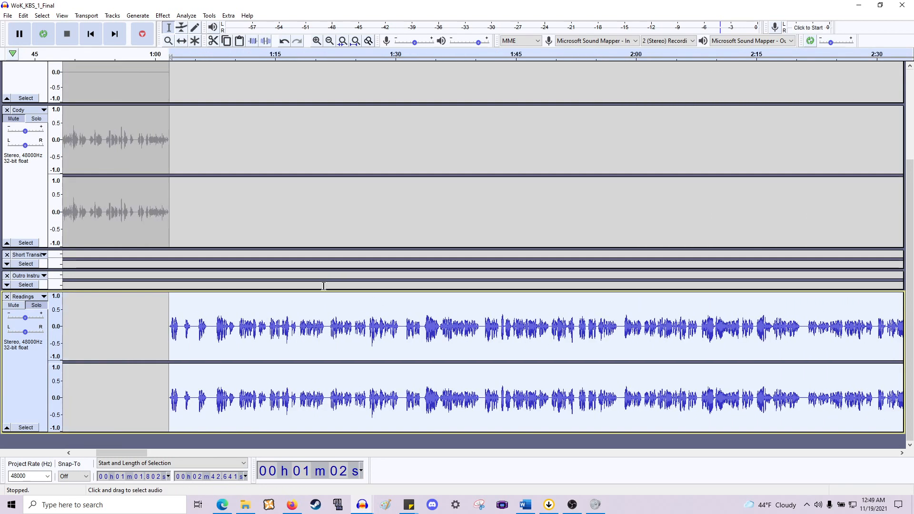
{"action": "scroll", "coordinate": [282, 335], "scroll_direction": "down", "scroll_amount": 3}
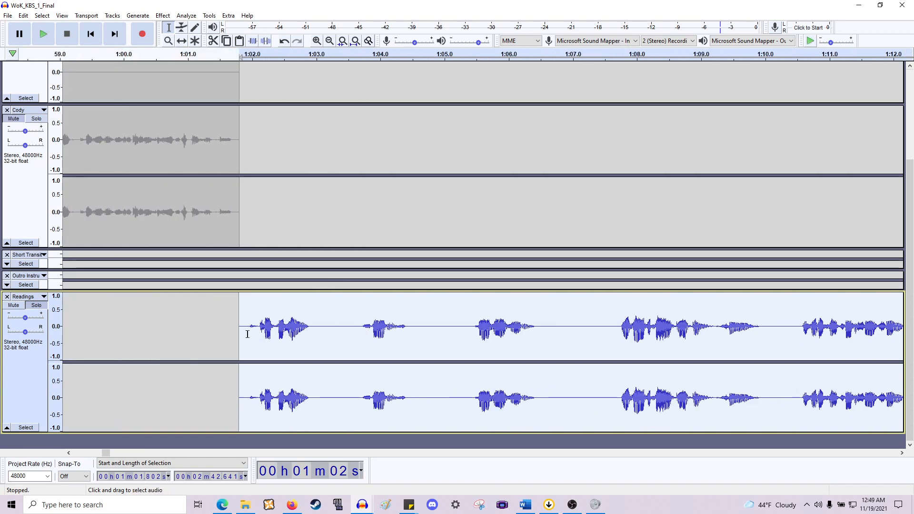
{"action": "left_click_drag", "start_coordinate": [247, 334], "coordinate": [313, 336]}
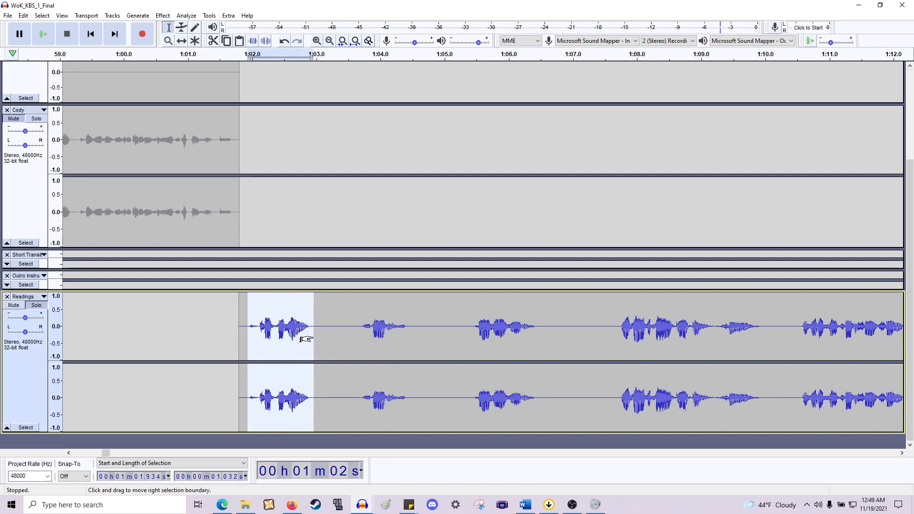
{"action": "key", "text": "ctrl+i"}
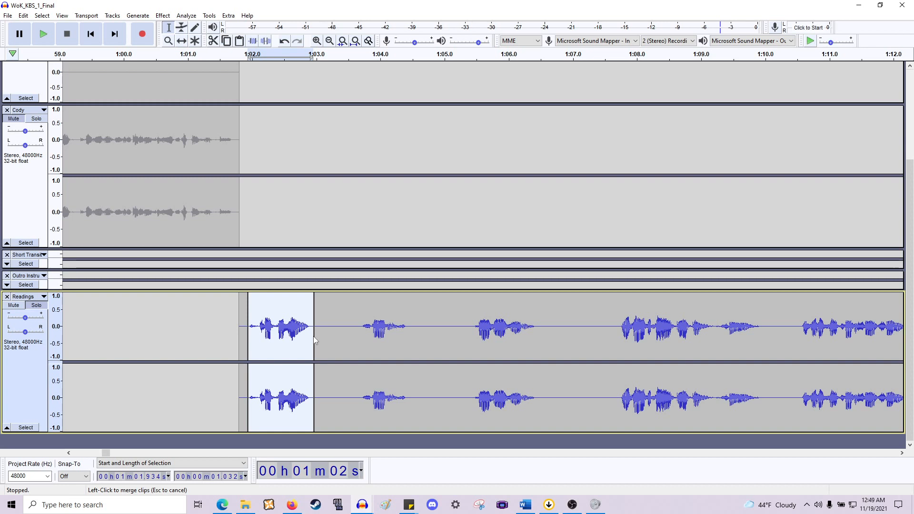
- Split the reading's next phrases, between about 1:04 and 1:13, into separate clips
{"action": "left_click_drag", "start_coordinate": [361, 349], "coordinate": [407, 360]}
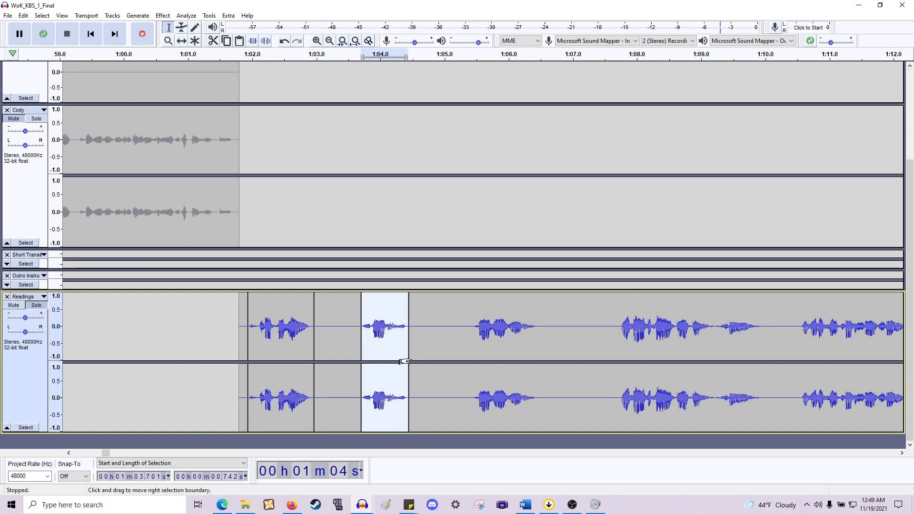
{"action": "scroll", "coordinate": [404, 362], "scroll_direction": "right", "scroll_amount": 2}
{"action": "left_click_drag", "start_coordinate": [354, 333], "coordinate": [416, 349]}
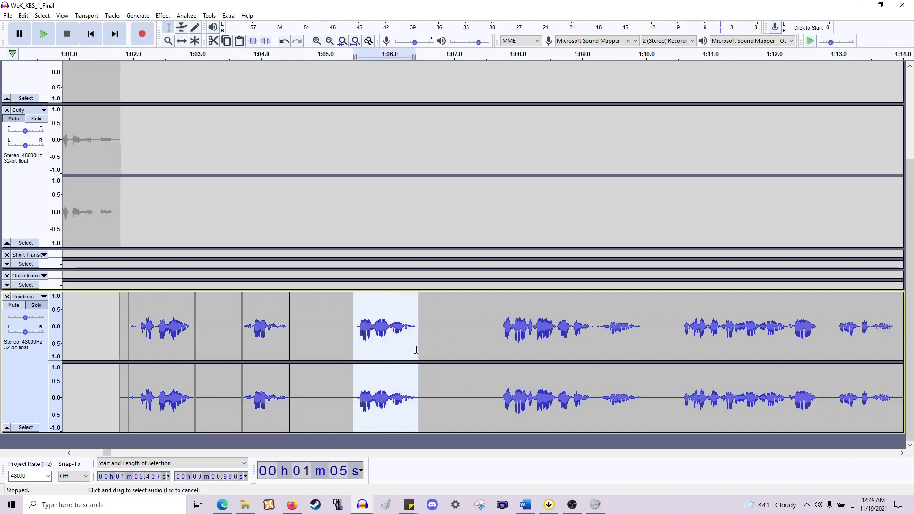
{"action": "scroll", "coordinate": [402, 346], "scroll_direction": "right", "scroll_amount": 2}
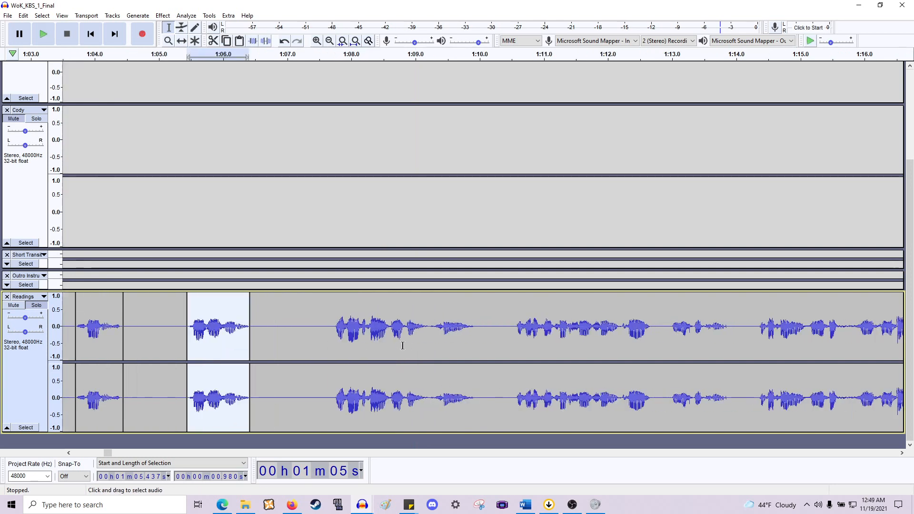
{"action": "left_click_drag", "start_coordinate": [332, 346], "coordinate": [491, 355]}
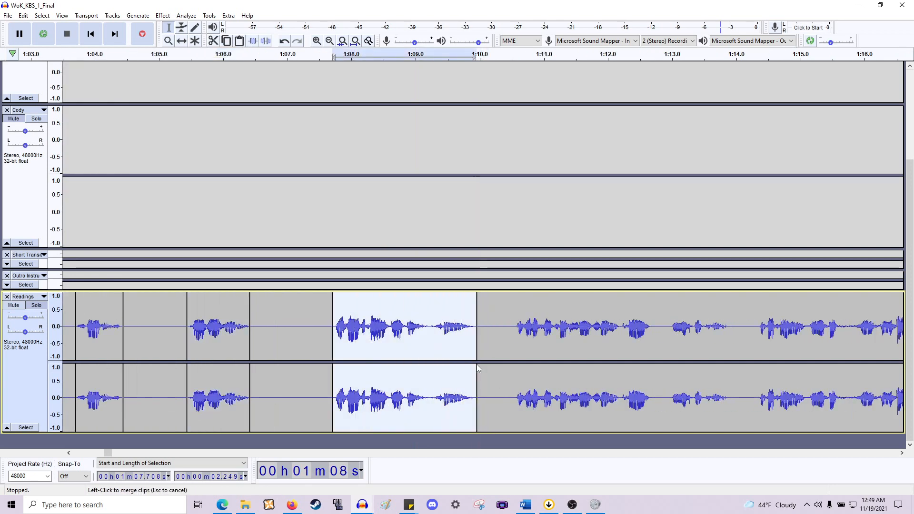
{"action": "scroll", "coordinate": [466, 362], "scroll_direction": "right", "scroll_amount": 3}
{"action": "left_click_drag", "start_coordinate": [348, 340], "coordinate": [485, 349]}
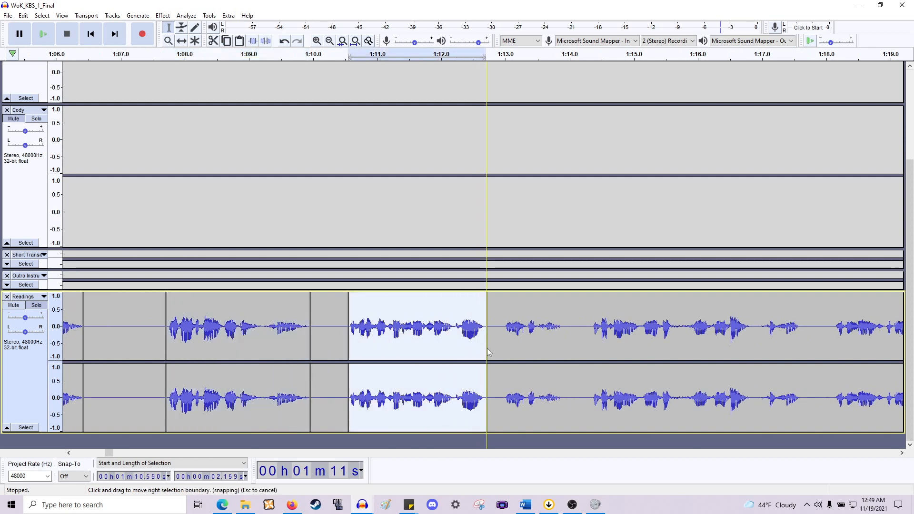
- Split the phrases between about 1:13 and 1:18 of the reading into separate clips
{"action": "scroll", "coordinate": [408, 336], "scroll_direction": "right", "scroll_amount": 2}
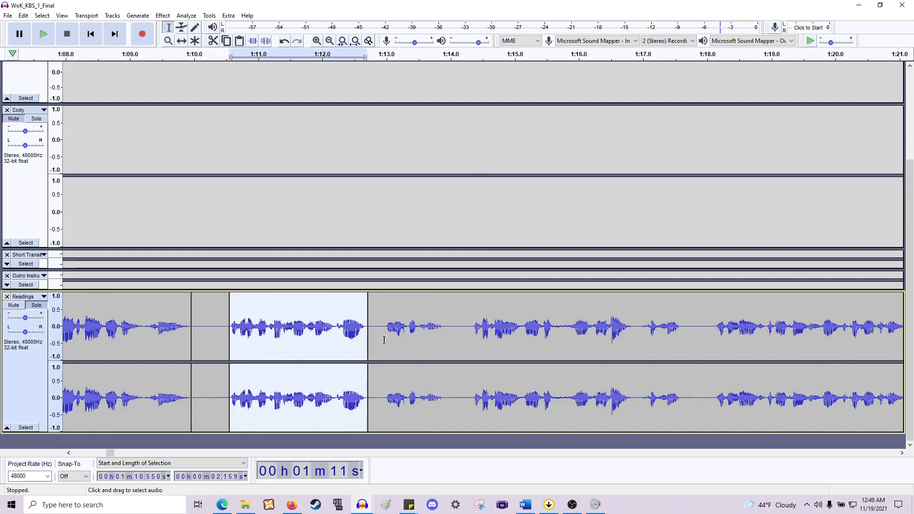
{"action": "left_click_drag", "start_coordinate": [386, 340], "coordinate": [449, 342]}
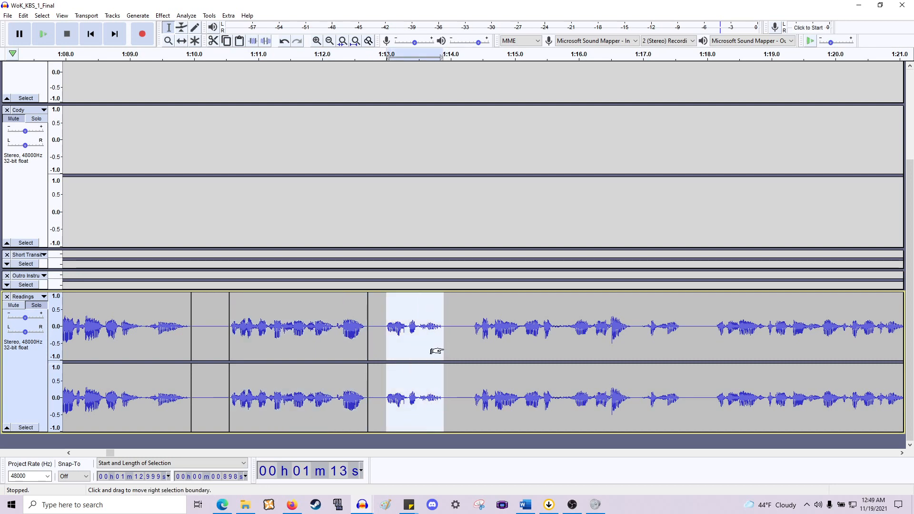
{"action": "key", "text": "ctrl+i"}
{"action": "scroll", "coordinate": [445, 336], "scroll_direction": "right", "scroll_amount": 3}
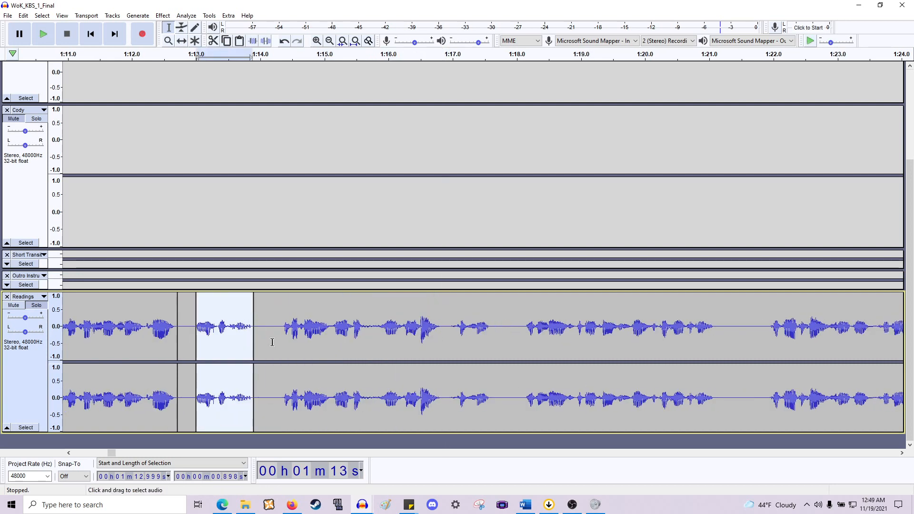
{"action": "left_click_drag", "start_coordinate": [280, 341], "coordinate": [442, 342]}
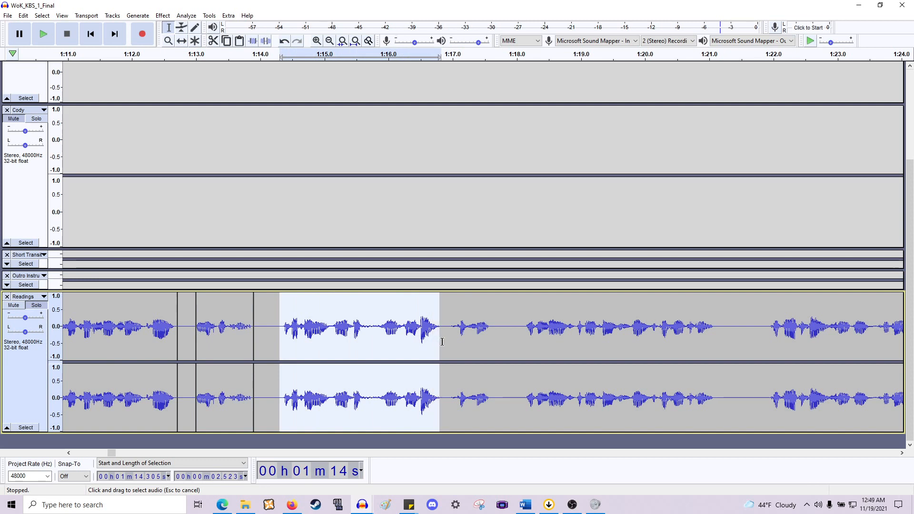
{"action": "key", "text": "ctrl+i"}
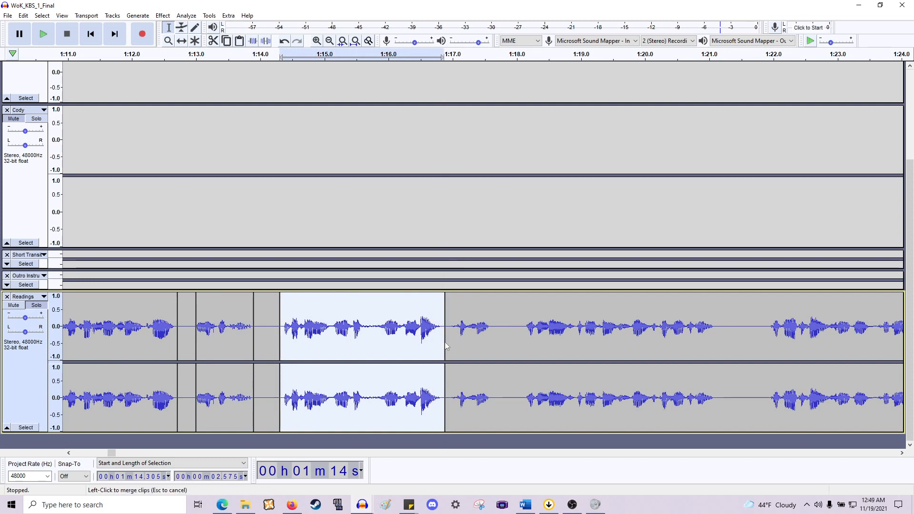
{"action": "left_click_drag", "start_coordinate": [450, 335], "coordinate": [493, 338]}
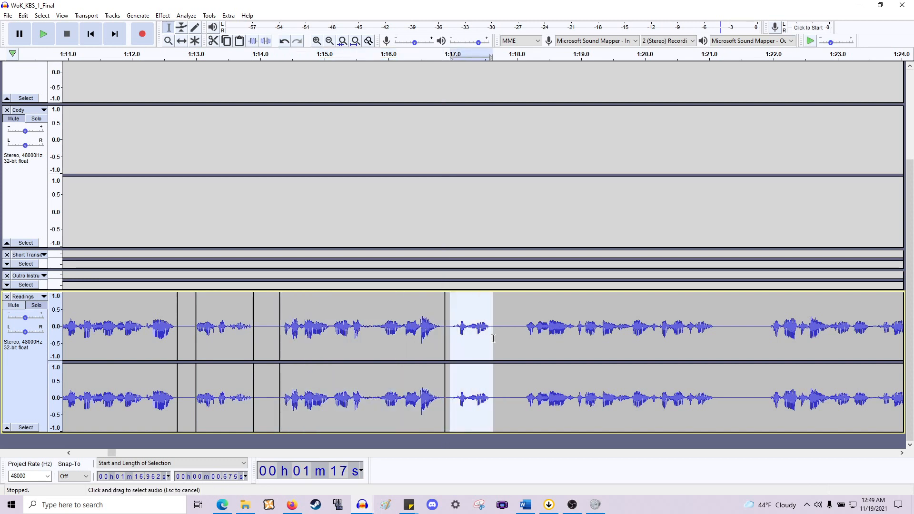
{"action": "key", "text": "ctrl+i"}
- Split the phrases between about 1:18 and 1:30 of the reading into separate clips
{"action": "scroll", "coordinate": [491, 342], "scroll_direction": "right", "scroll_amount": 6}
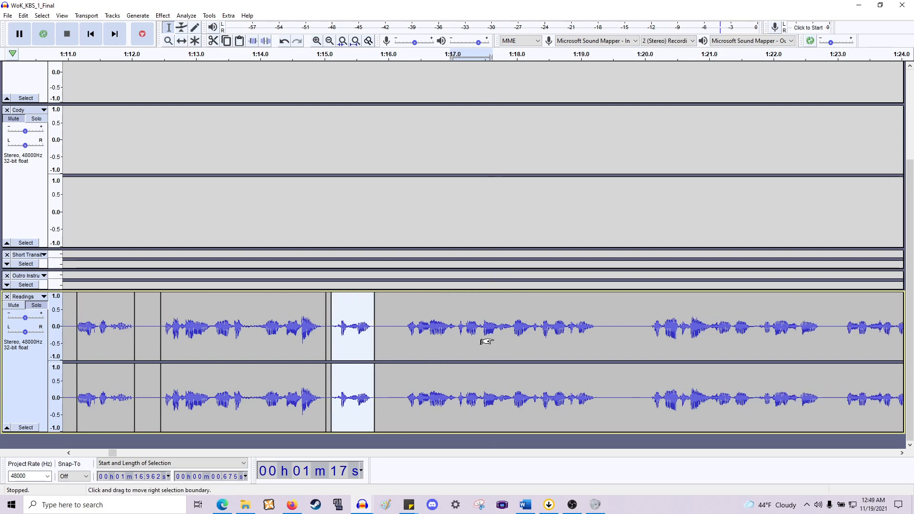
{"action": "left_click_drag", "start_coordinate": [381, 339], "coordinate": [573, 349]}
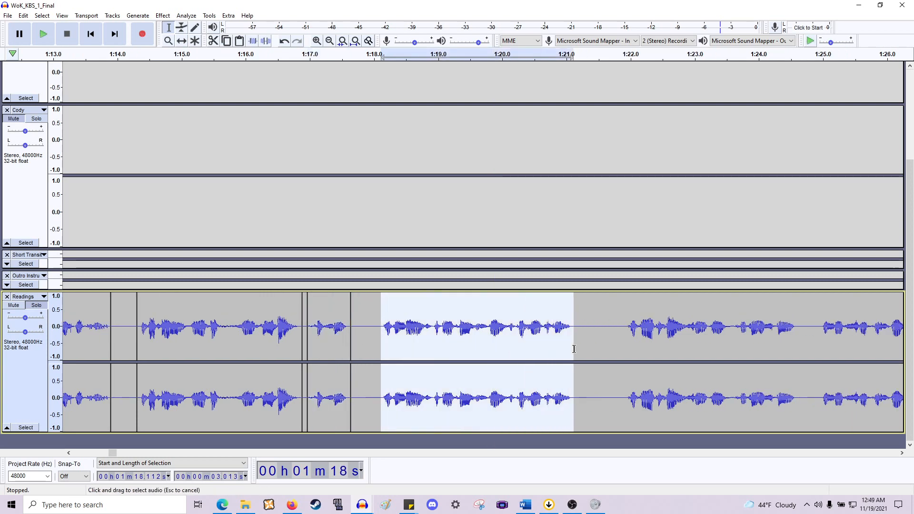
{"action": "scroll", "coordinate": [560, 353], "scroll_direction": "right", "scroll_amount": 10}
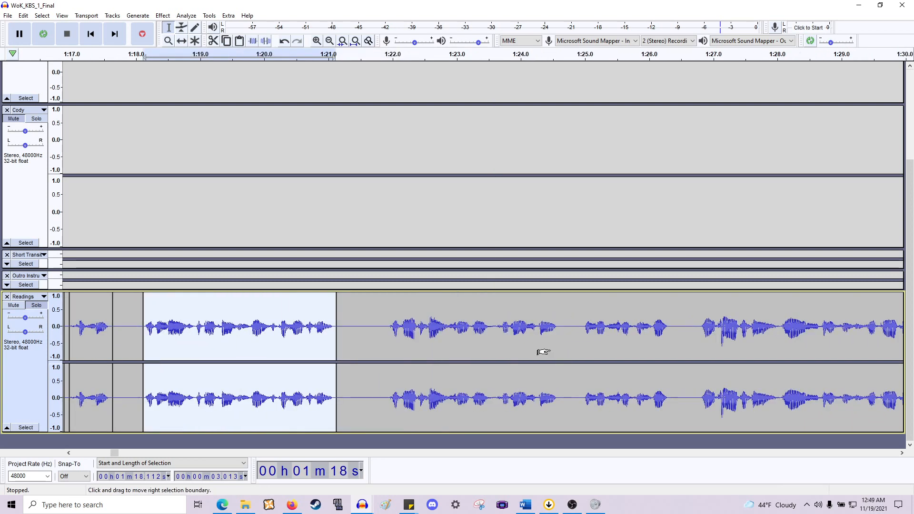
{"action": "left_click_drag", "start_coordinate": [389, 340], "coordinate": [562, 352]}
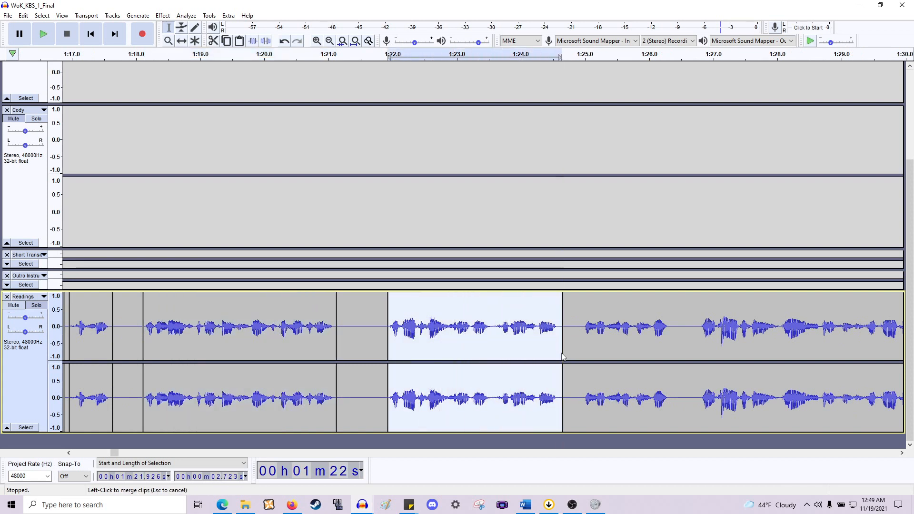
{"action": "scroll", "coordinate": [557, 356], "scroll_direction": "right", "scroll_amount": 6}
{"action": "left_click_drag", "start_coordinate": [441, 336], "coordinate": [533, 343]}
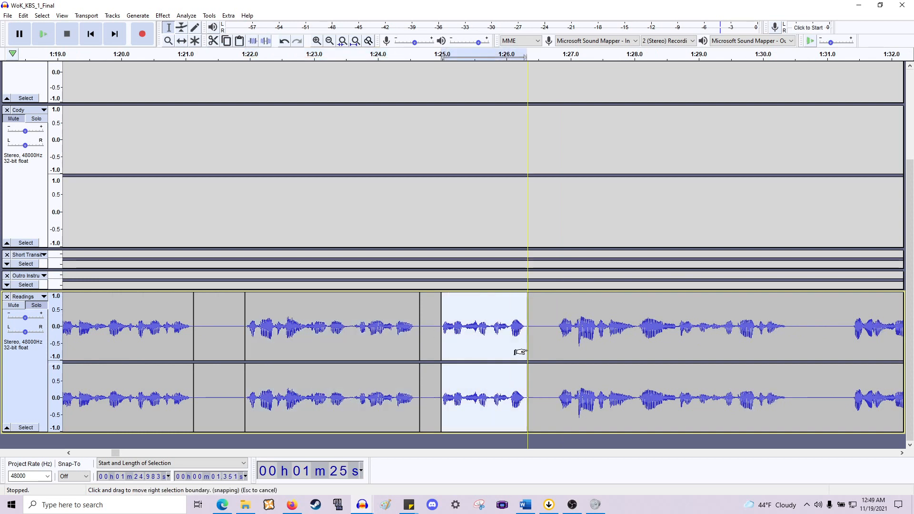
{"action": "scroll", "coordinate": [485, 336], "scroll_direction": "right", "scroll_amount": 4}
{"action": "left_click_drag", "start_coordinate": [461, 331], "coordinate": [693, 378]}
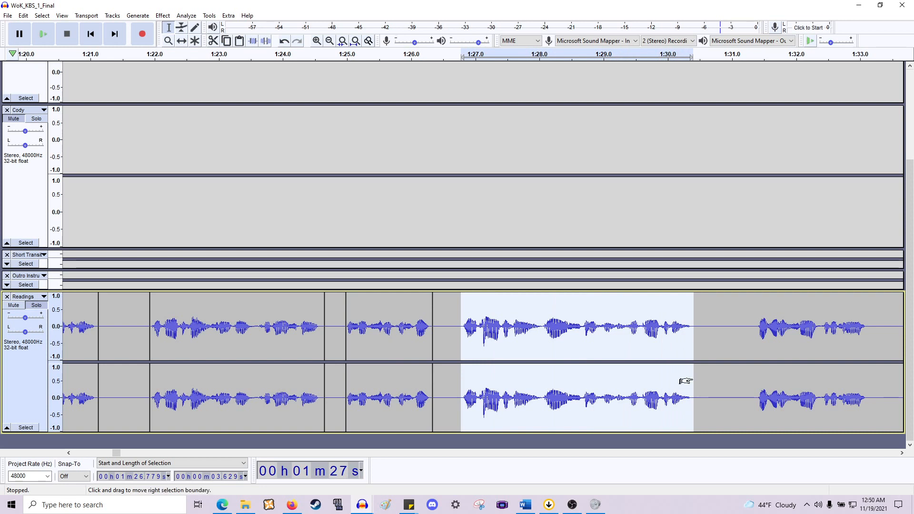
- Split the phrases between about 1:31 and 1:35 into separate clips and split the reading again at about 1:40
{"action": "scroll", "coordinate": [686, 381], "scroll_direction": "right", "scroll_amount": 6}
{"action": "scroll", "coordinate": [643, 363], "scroll_direction": "right", "scroll_amount": 2}
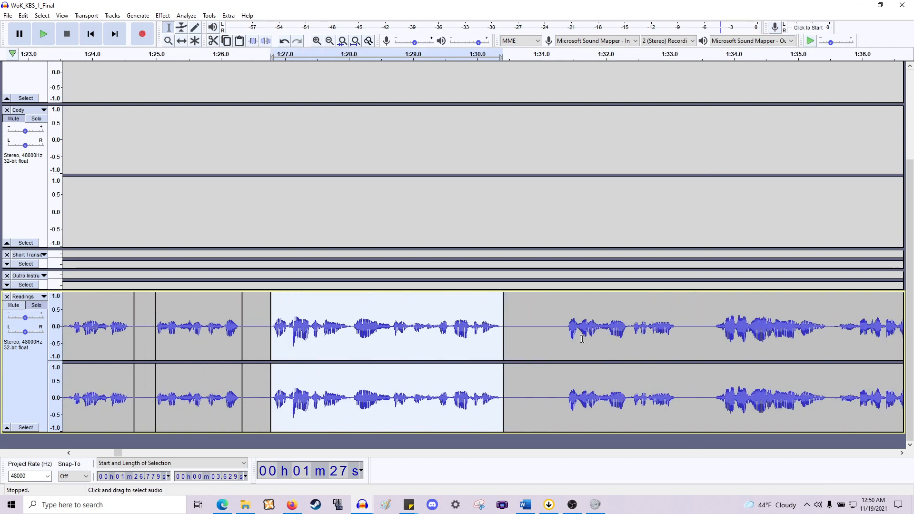
{"action": "left_click_drag", "start_coordinate": [567, 335], "coordinate": [685, 353]}
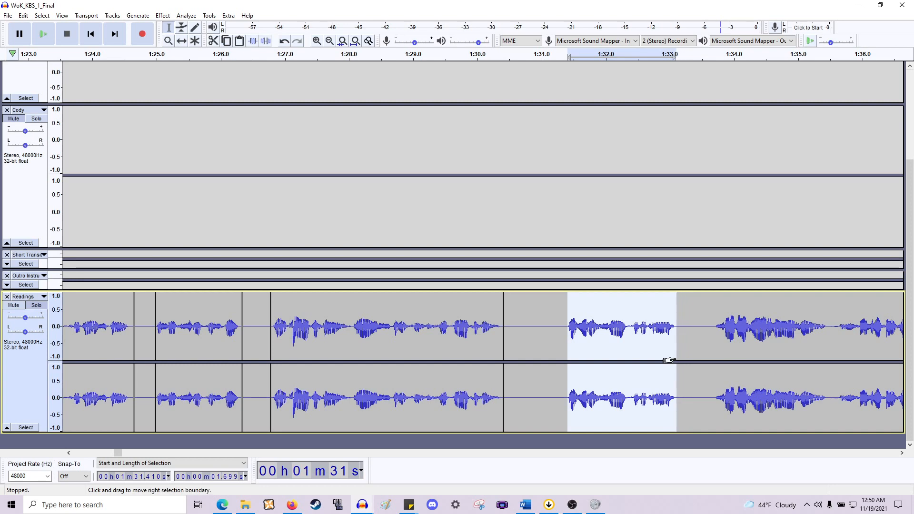
{"action": "key", "text": "ctrl+i"}
{"action": "scroll", "coordinate": [662, 354], "scroll_direction": "right", "scroll_amount": 6}
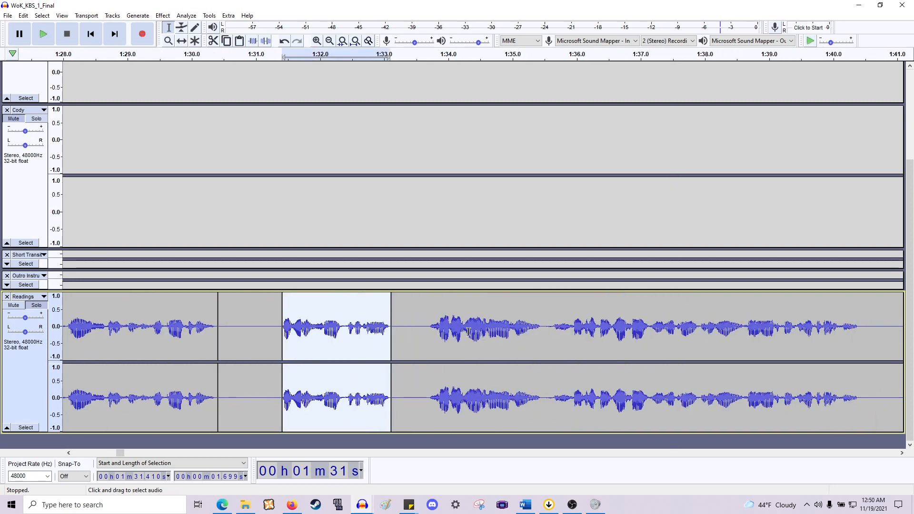
{"action": "left_click_drag", "start_coordinate": [427, 338], "coordinate": [547, 359]}
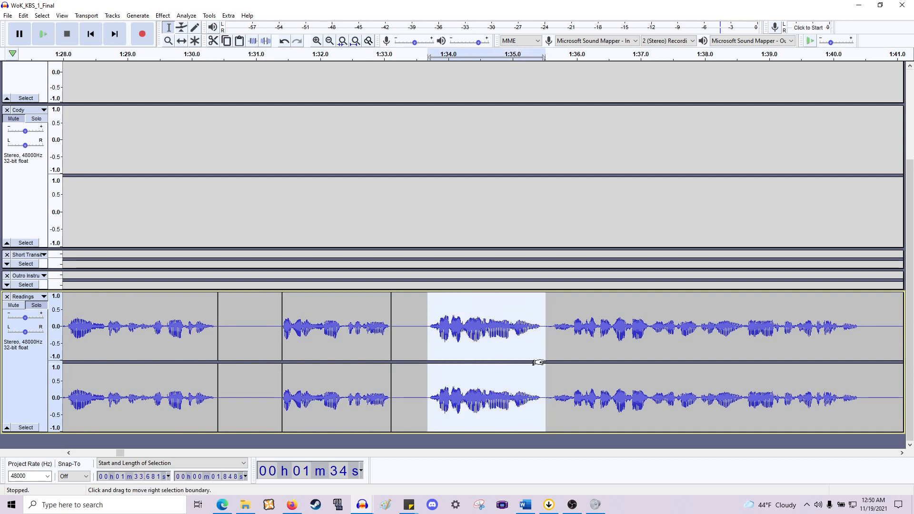
{"action": "scroll", "coordinate": [538, 362], "scroll_direction": "right", "scroll_amount": 2}
{"action": "scroll", "coordinate": [545, 364], "scroll_direction": "right", "scroll_amount": 2}
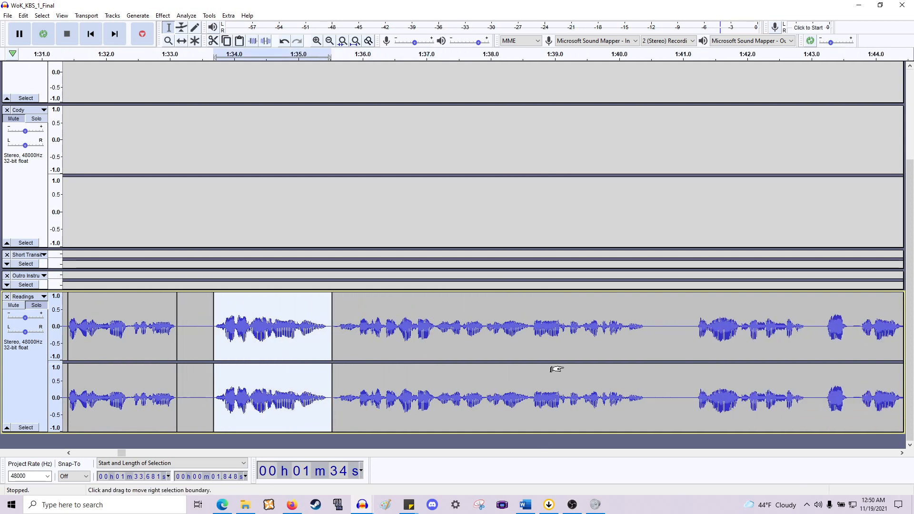
{"action": "left_click", "coordinate": [653, 342]}
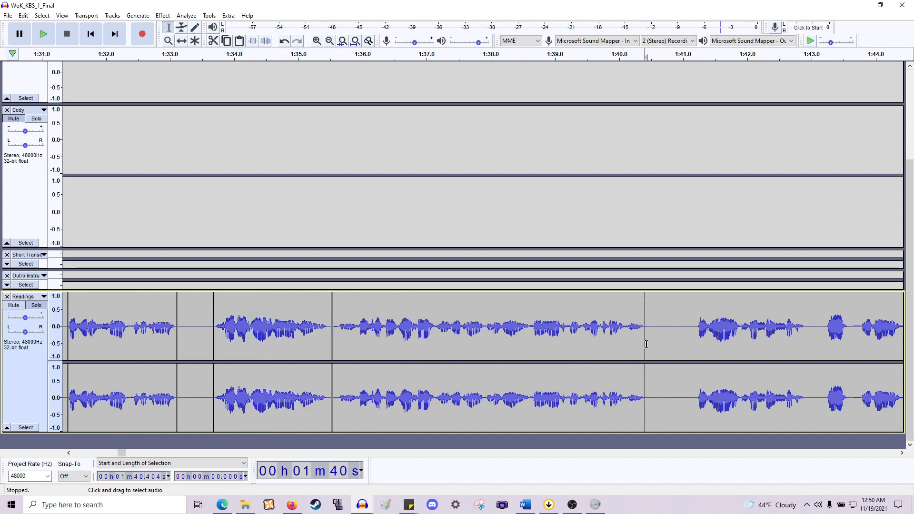
{"action": "scroll", "coordinate": [639, 347], "scroll_direction": "right", "scroll_amount": 3}
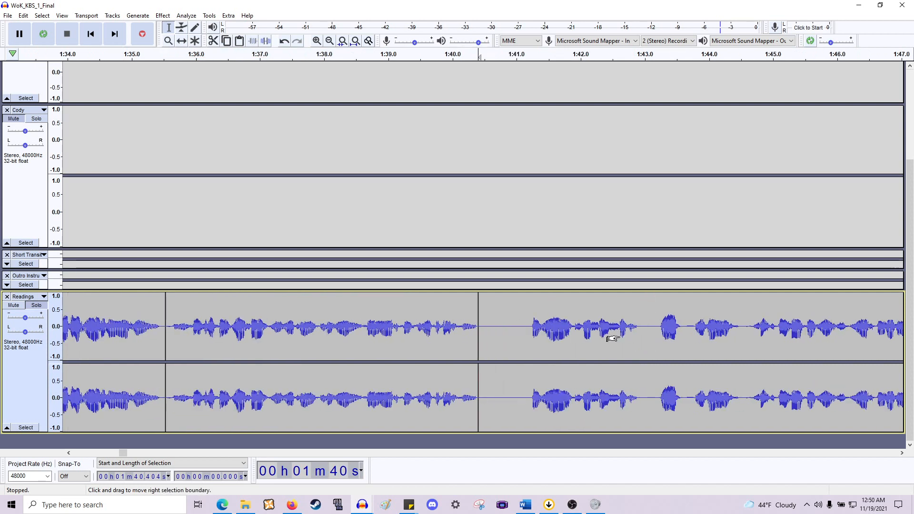
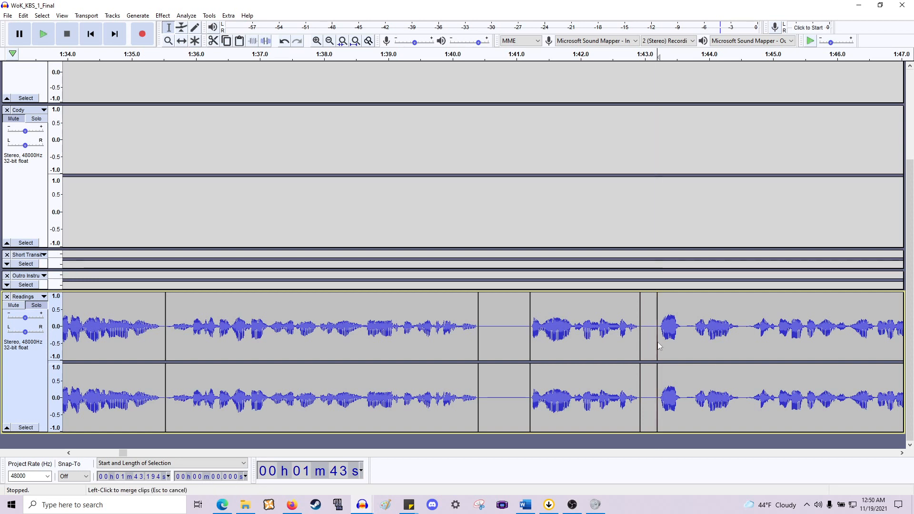
- Split the reading's phrases between about 1:52 and 1:55 into separate clips
{"action": "scroll", "coordinate": [653, 343], "scroll_direction": "right", "scroll_amount": 3}
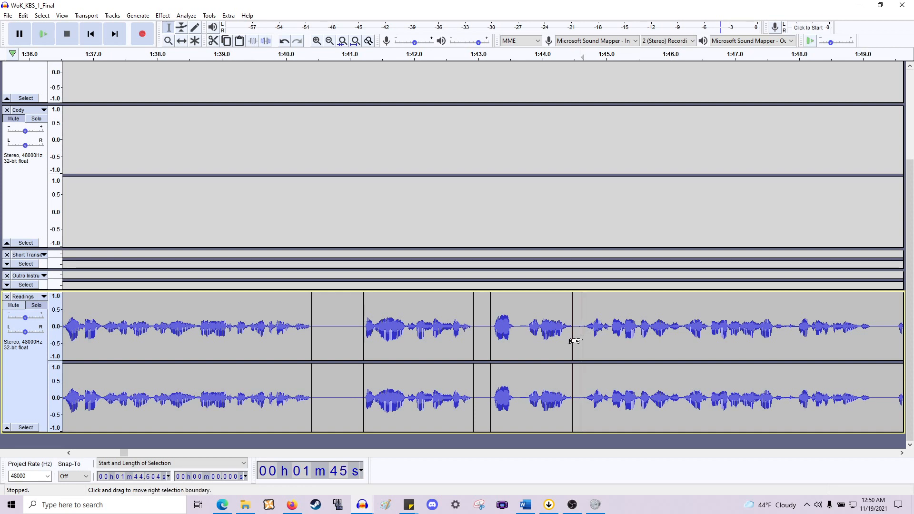
{"action": "scroll", "coordinate": [582, 338], "scroll_direction": "right", "scroll_amount": 4}
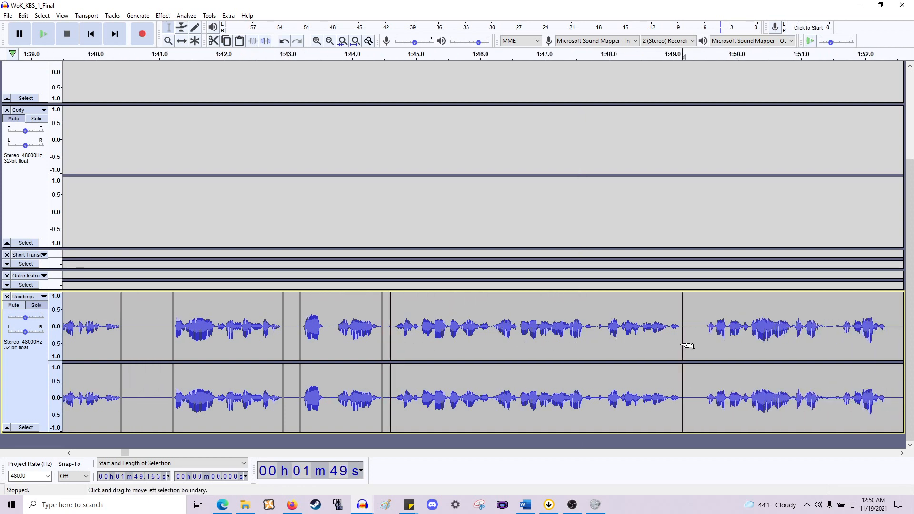
{"action": "scroll", "coordinate": [687, 346], "scroll_direction": "right", "scroll_amount": 3}
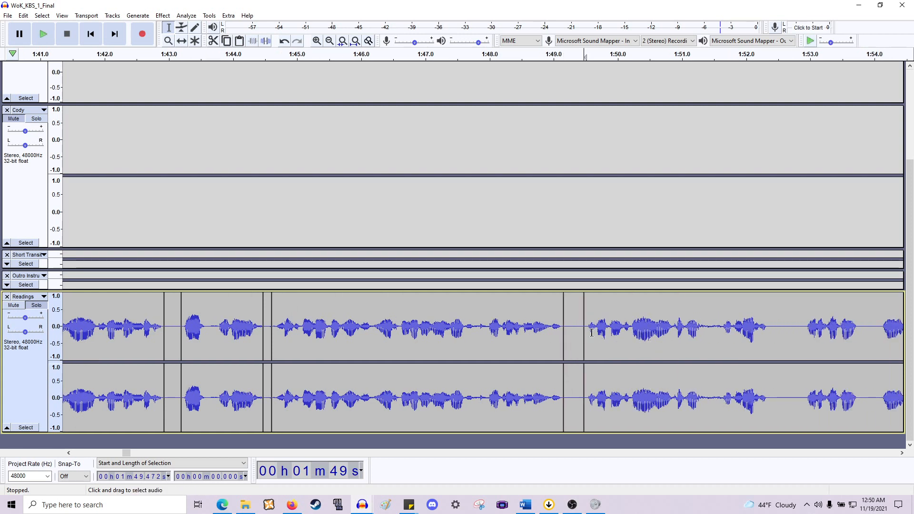
{"action": "left_click", "coordinate": [769, 404]}
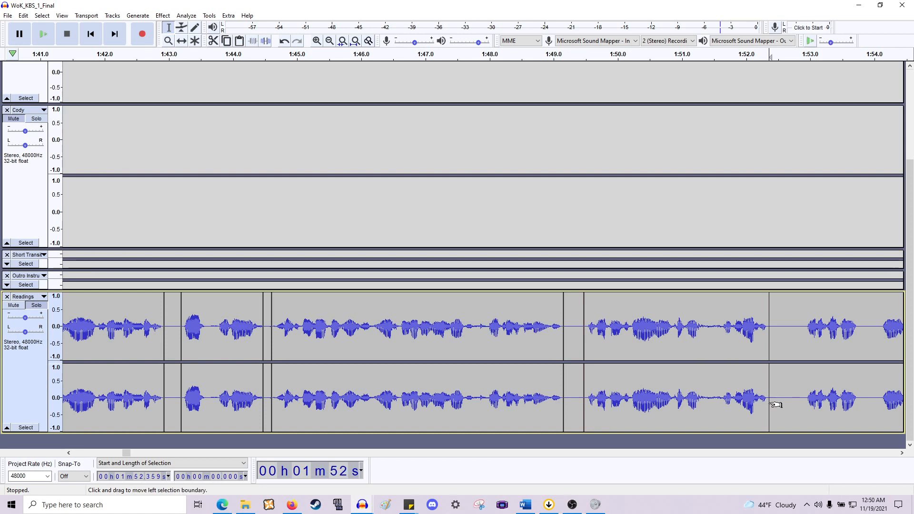
{"action": "scroll", "coordinate": [752, 406], "scroll_direction": "right", "scroll_amount": 6}
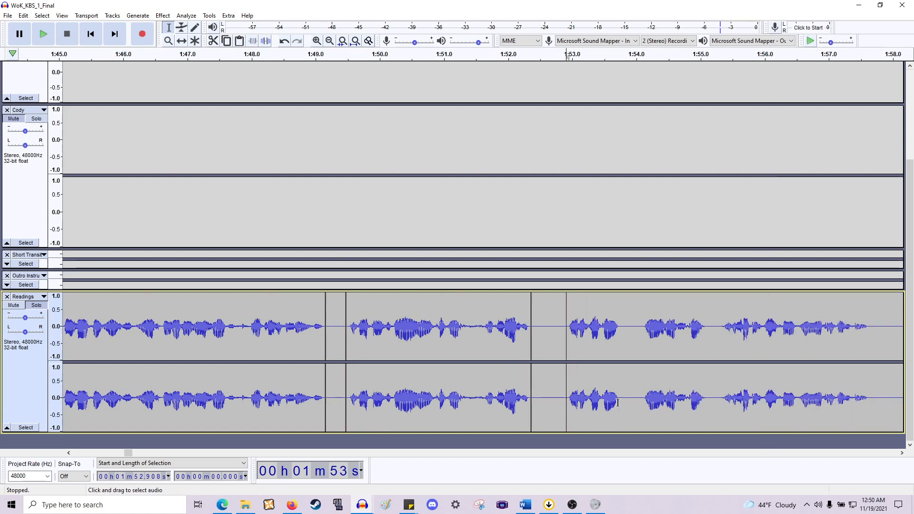
{"action": "left_click_drag", "start_coordinate": [618, 403], "coordinate": [559, 407]}
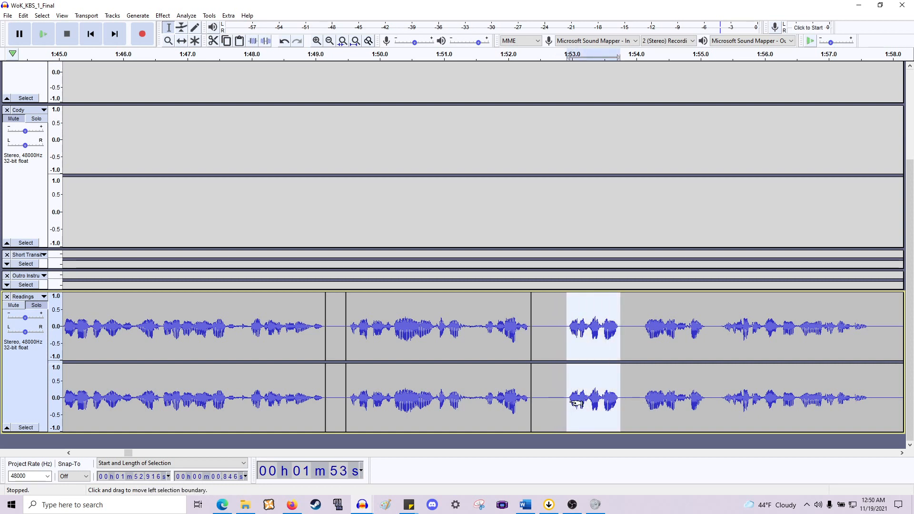
{"action": "scroll", "coordinate": [524, 374], "scroll_direction": "right", "scroll_amount": 4}
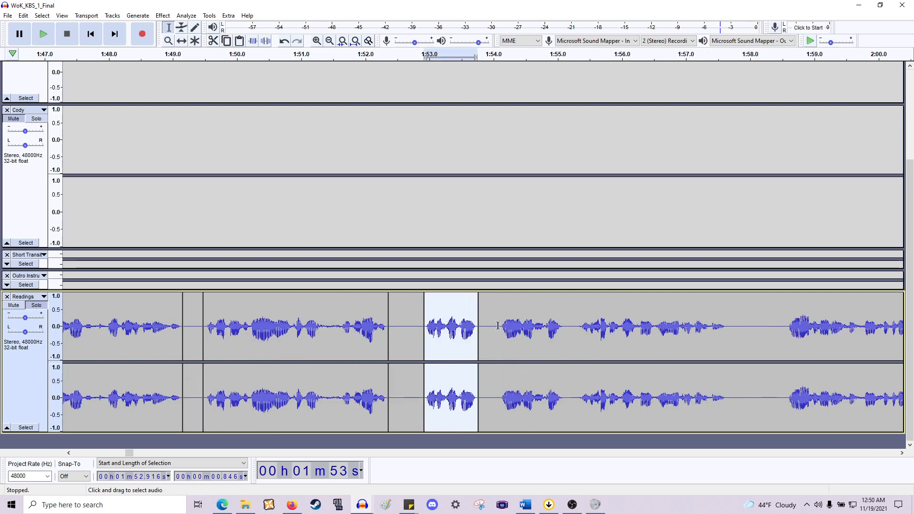
{"action": "left_click_drag", "start_coordinate": [501, 326], "coordinate": [563, 342]}
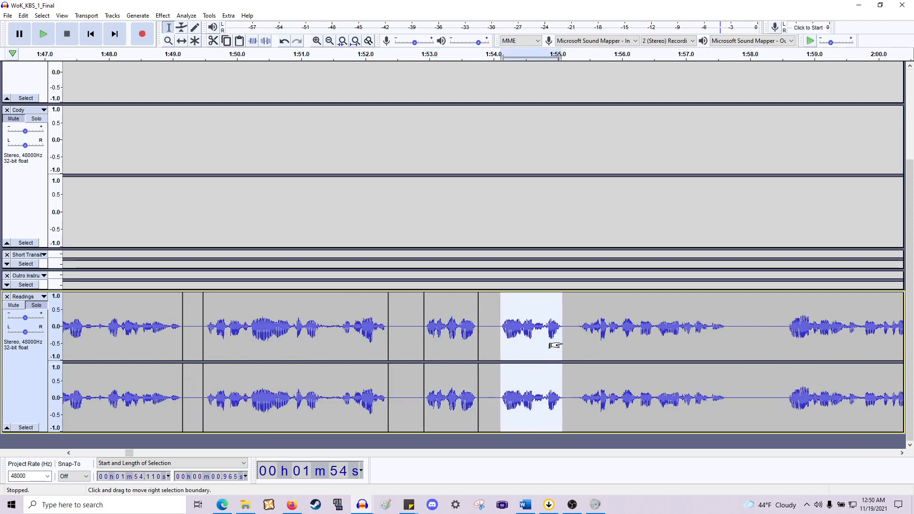
- Split the reading's phrases between about 1:55 and 2:03 into separate clips
{"action": "scroll", "coordinate": [564, 347], "scroll_direction": "right", "scroll_amount": 3}
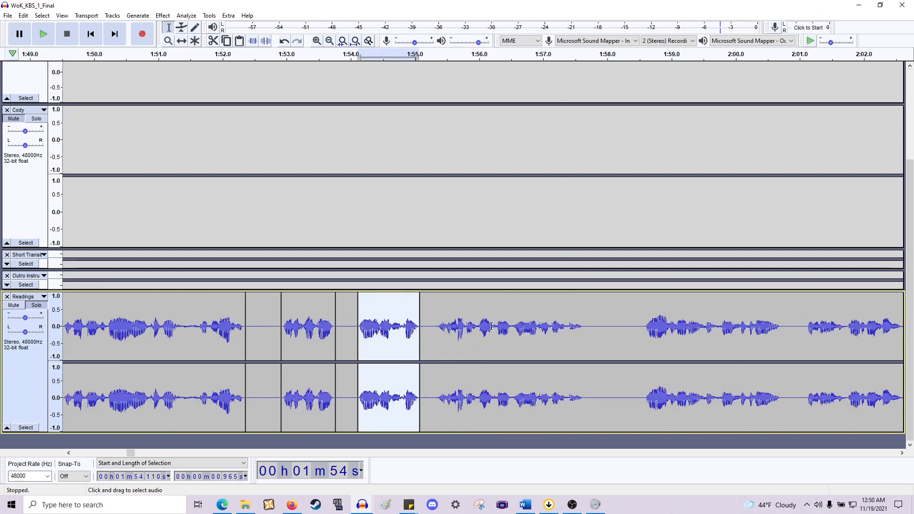
{"action": "left_click_drag", "start_coordinate": [438, 331], "coordinate": [583, 358]}
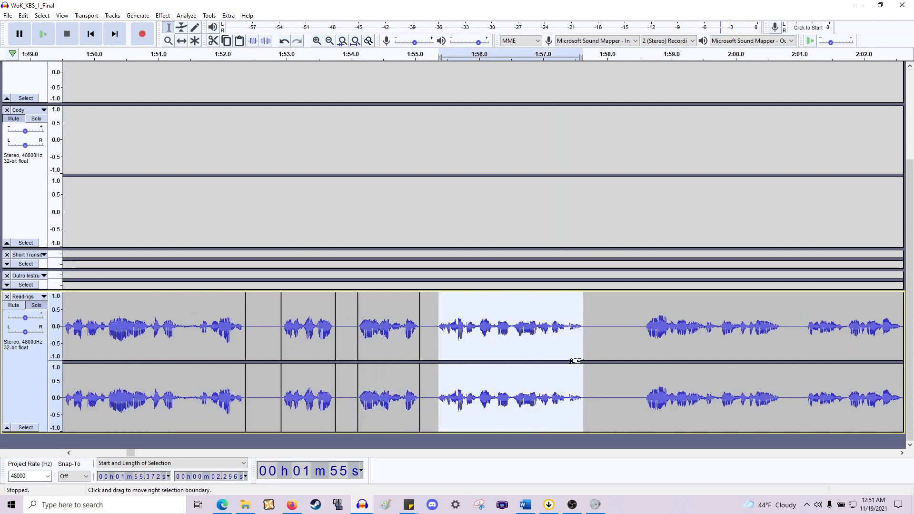
{"action": "scroll", "coordinate": [577, 357], "scroll_direction": "right", "scroll_amount": 4}
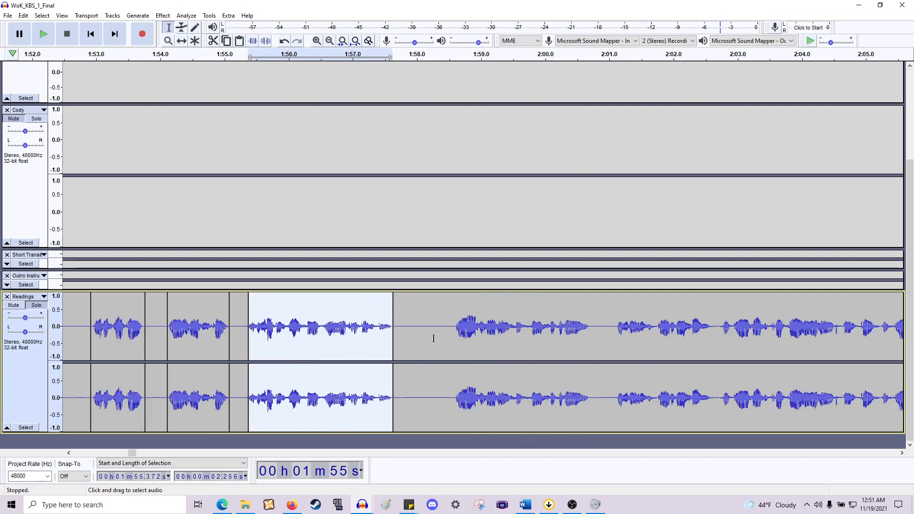
{"action": "left_click_drag", "start_coordinate": [452, 331], "coordinate": [589, 356]}
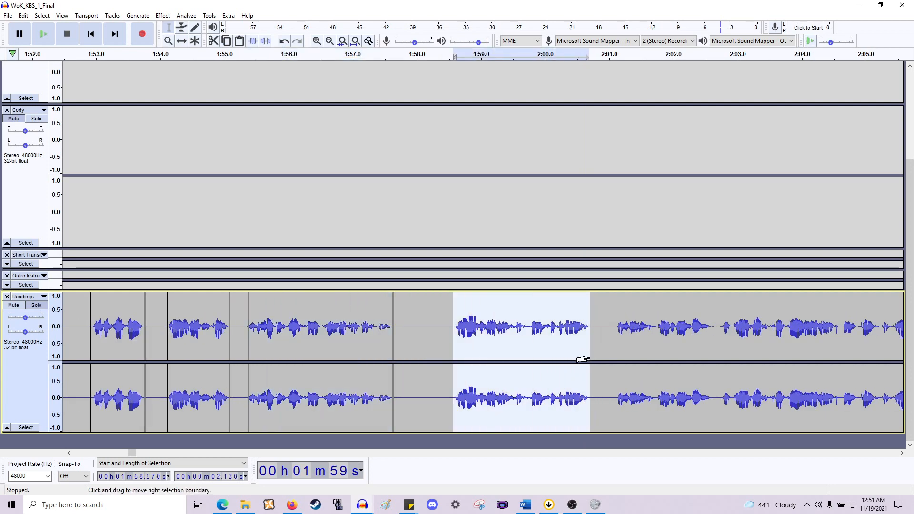
{"action": "scroll", "coordinate": [582, 359], "scroll_direction": "right", "scroll_amount": 6}
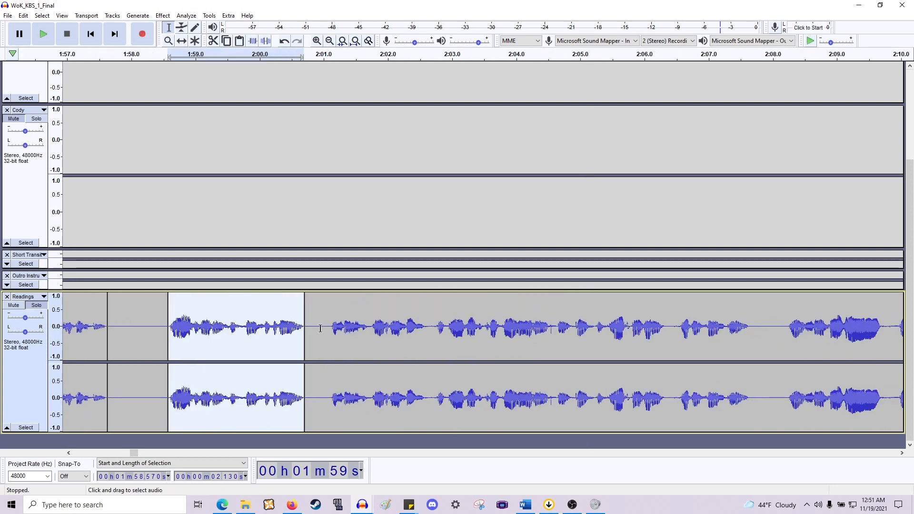
{"action": "left_click_drag", "start_coordinate": [330, 328], "coordinate": [427, 338]}
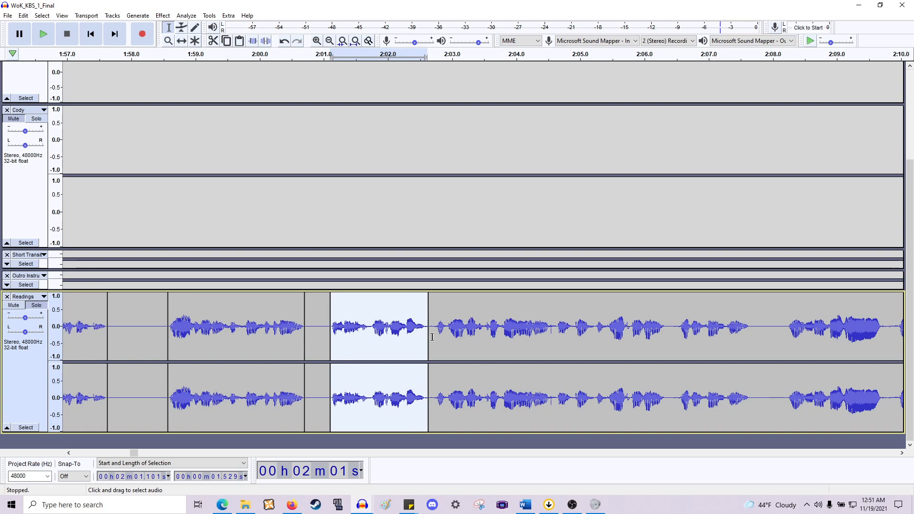
- Split the phrases between about 2:03 and 2:10 into separate clips and split the reading again at about 2:13
{"action": "left_click_drag", "start_coordinate": [434, 340], "coordinate": [665, 372]}
{"action": "scroll", "coordinate": [662, 368], "scroll_direction": "right", "scroll_amount": 3}
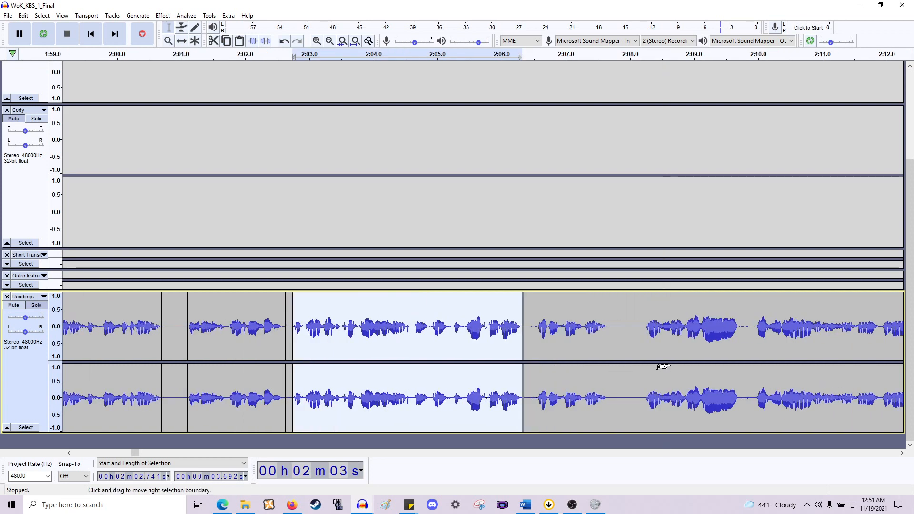
{"action": "left_click_drag", "start_coordinate": [610, 342], "coordinate": [533, 358]}
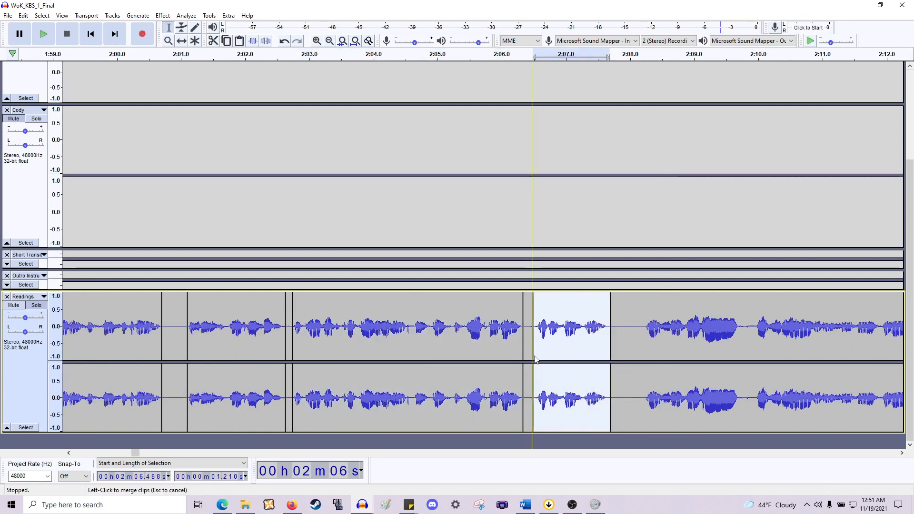
{"action": "scroll", "coordinate": [542, 362], "scroll_direction": "right", "scroll_amount": 3}
{"action": "left_click_drag", "start_coordinate": [500, 342], "coordinate": [603, 353]}
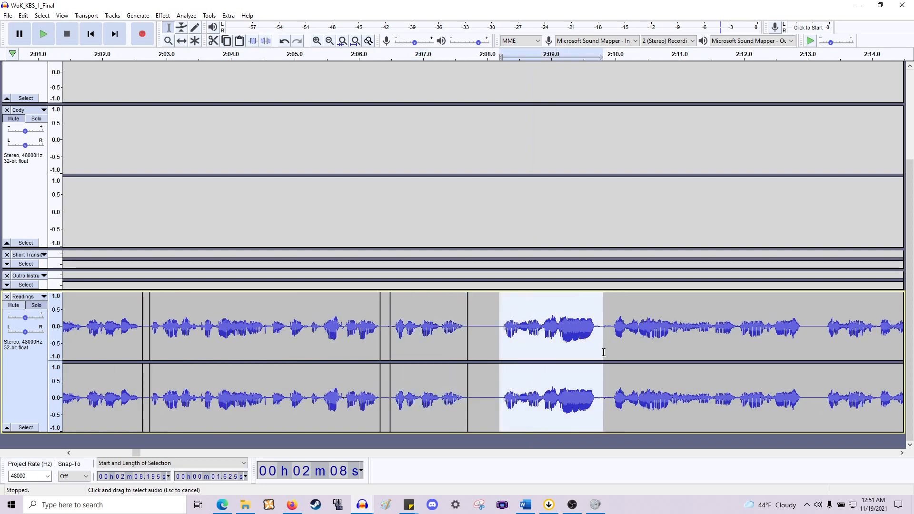
{"action": "scroll", "coordinate": [621, 328], "scroll_direction": "right", "scroll_amount": 4}
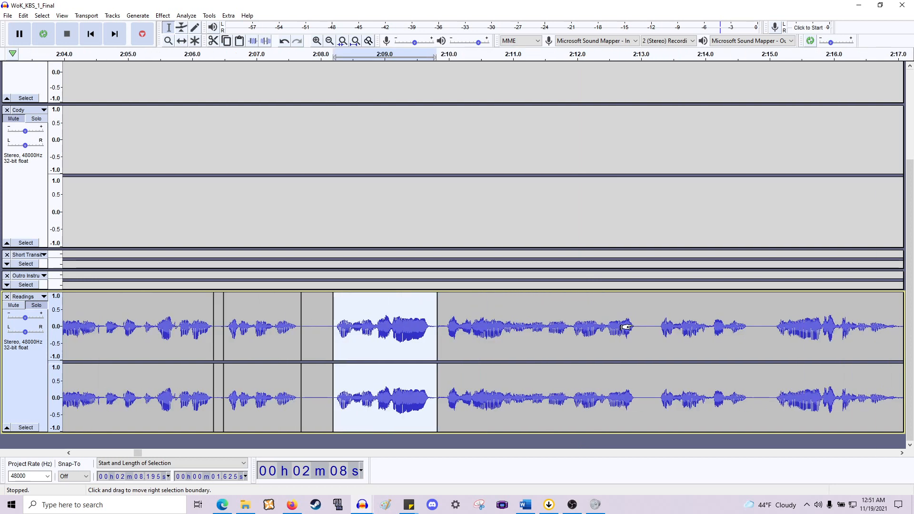
{"action": "left_click", "coordinate": [636, 334]}
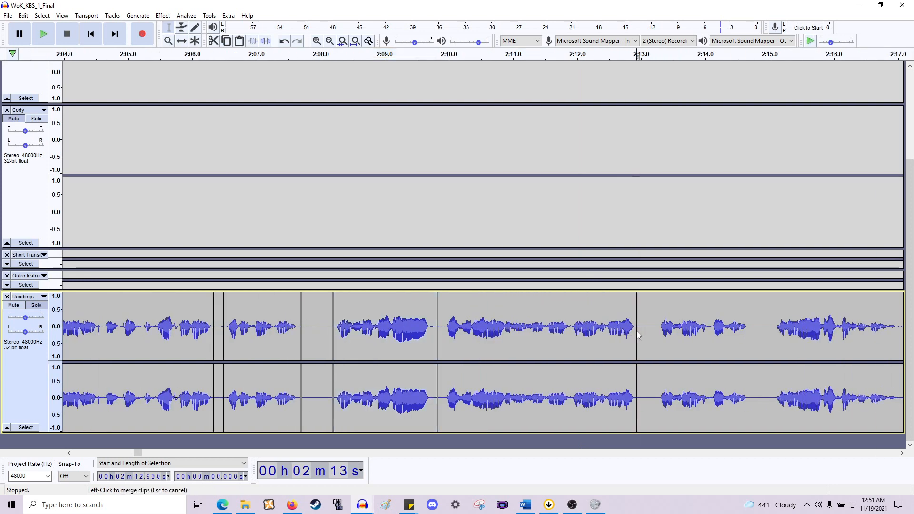
- Split the phrases between about 2:13 and 2:24 into separate clips and split the reading again at about 2:26
{"action": "scroll", "coordinate": [601, 323], "scroll_direction": "right", "scroll_amount": 3}
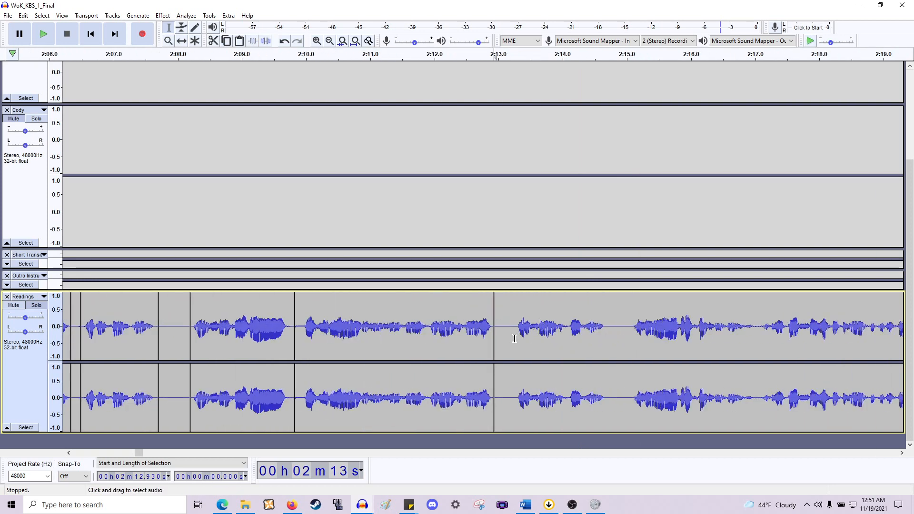
{"action": "left_click_drag", "start_coordinate": [514, 338], "coordinate": [605, 348]}
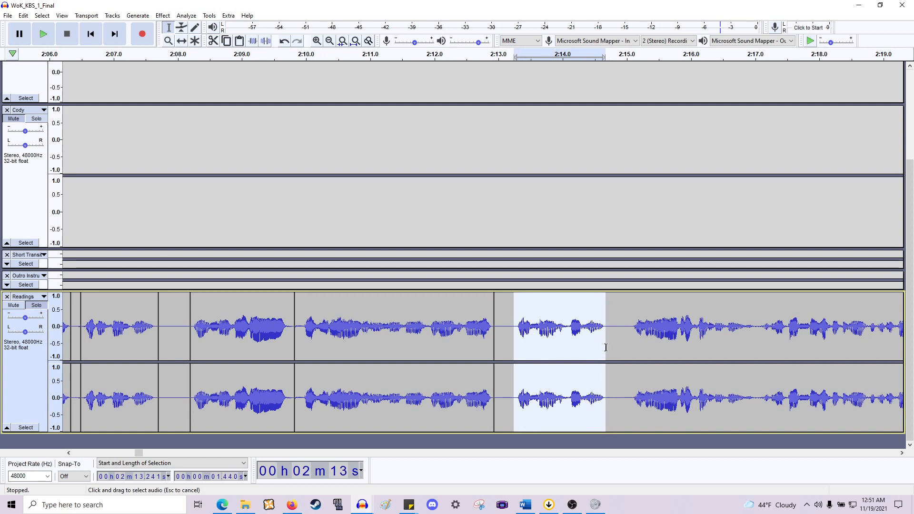
{"action": "key", "text": "ctrl+i"}
{"action": "scroll", "coordinate": [602, 345], "scroll_direction": "right", "scroll_amount": 4}
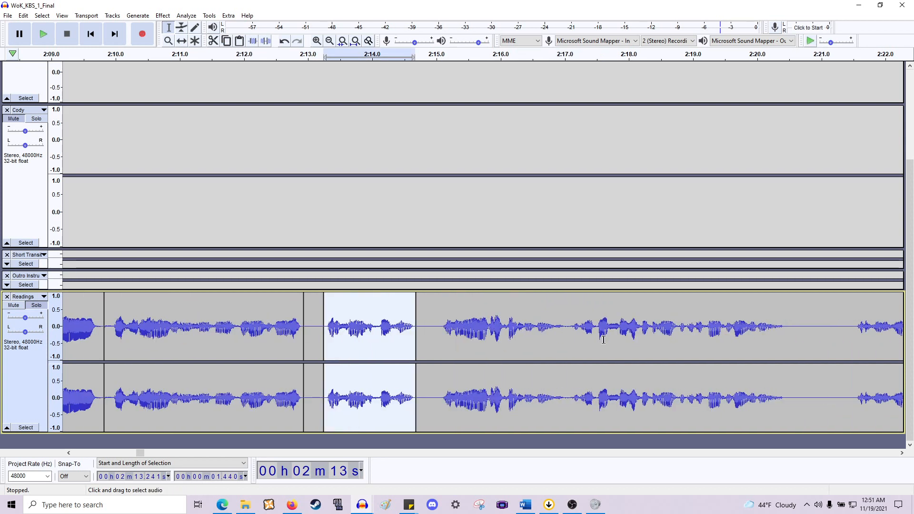
{"action": "left_click_drag", "start_coordinate": [439, 341], "coordinate": [785, 355]}
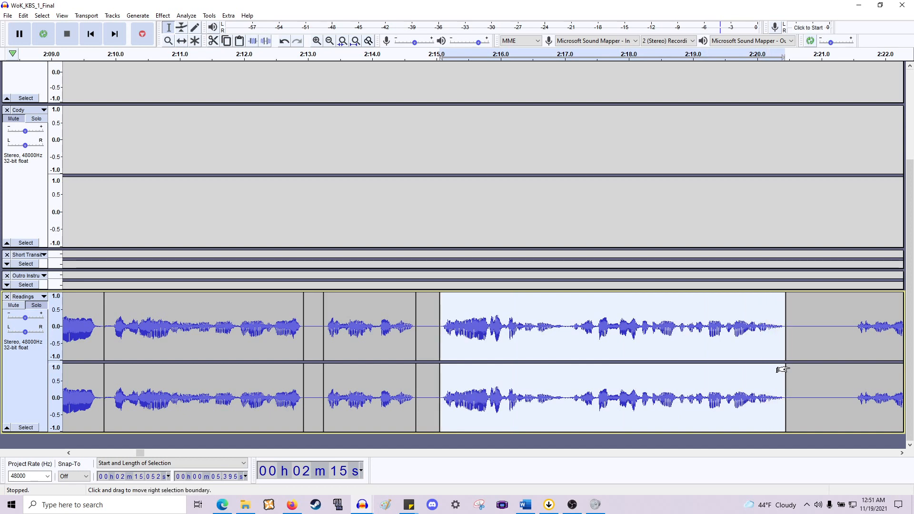
{"action": "scroll", "coordinate": [785, 346], "scroll_direction": "right", "scroll_amount": 8}
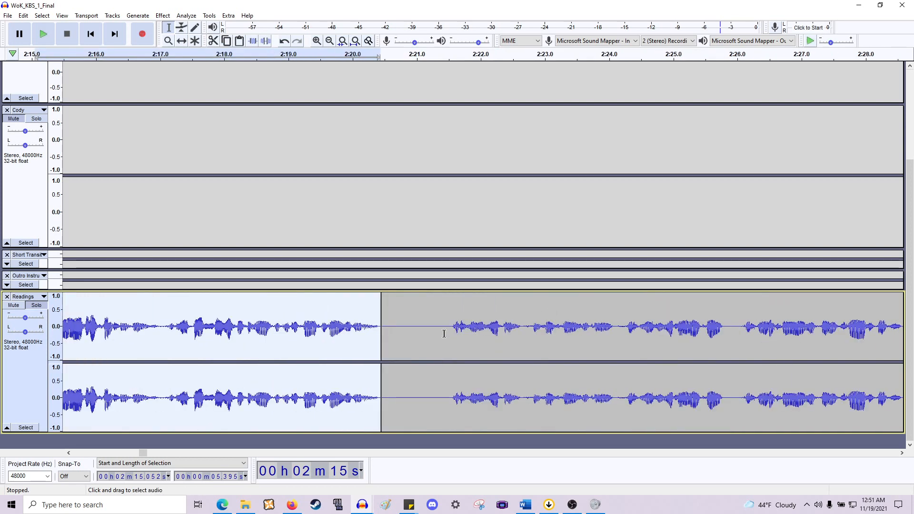
{"action": "mouse_move", "coordinate": [449, 331]}
{"action": "left_mouse_down"}
{"action": "mouse_move", "coordinate": [722, 363]}
{"action": "mouse_move", "coordinate": [617, 359]}
{"action": "left_mouse_up"}
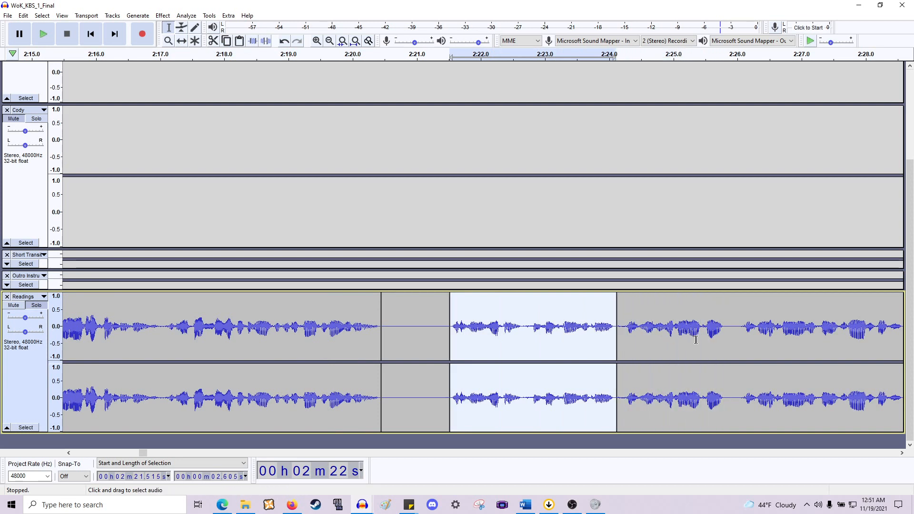
{"action": "left_click", "coordinate": [726, 335]}
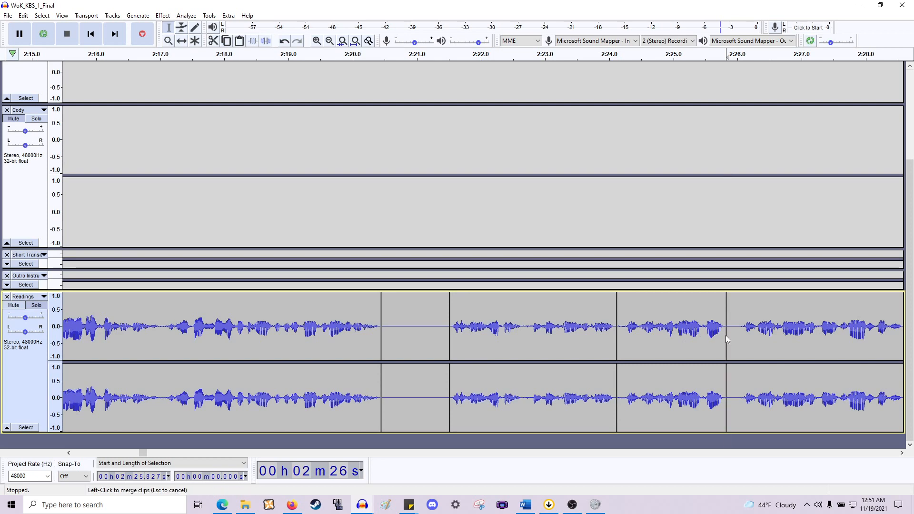
- Split the reading at about 2:28.7 and 2:29.5 and isolate the phrase between about 2:30 and 2:31 as a clip
{"action": "scroll", "coordinate": [718, 338], "scroll_direction": "right", "scroll_amount": 5}
{"action": "scroll", "coordinate": [724, 338], "scroll_direction": "right", "scroll_amount": 3}
{"action": "left_click", "coordinate": [549, 339]}
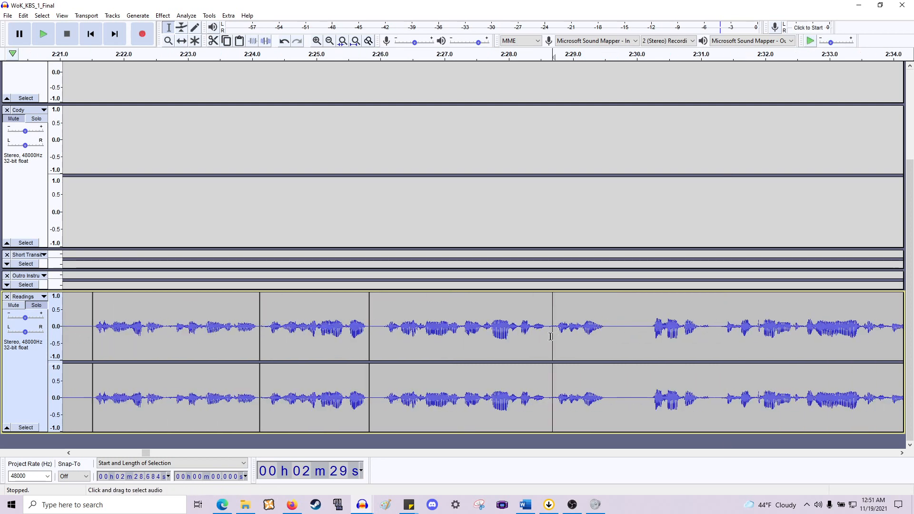
{"action": "left_click", "coordinate": [602, 336]}
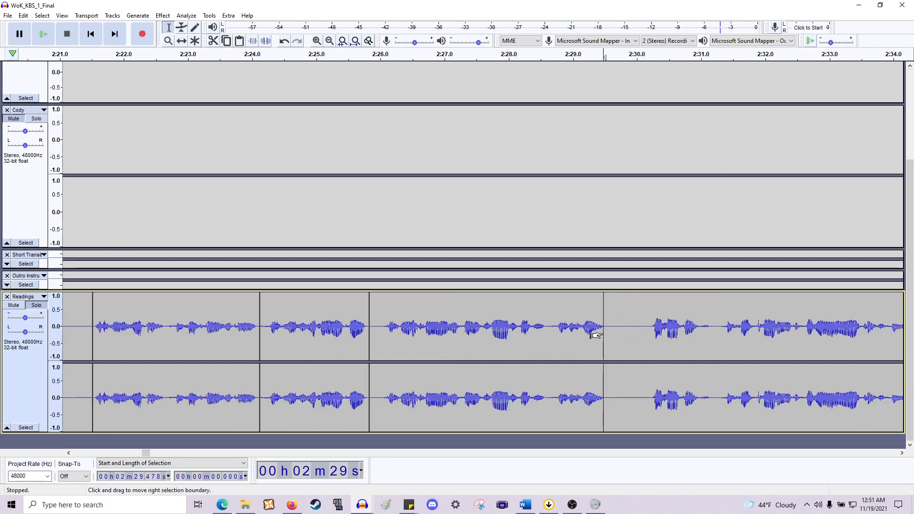
{"action": "scroll", "coordinate": [539, 321], "scroll_direction": "right", "scroll_amount": 2}
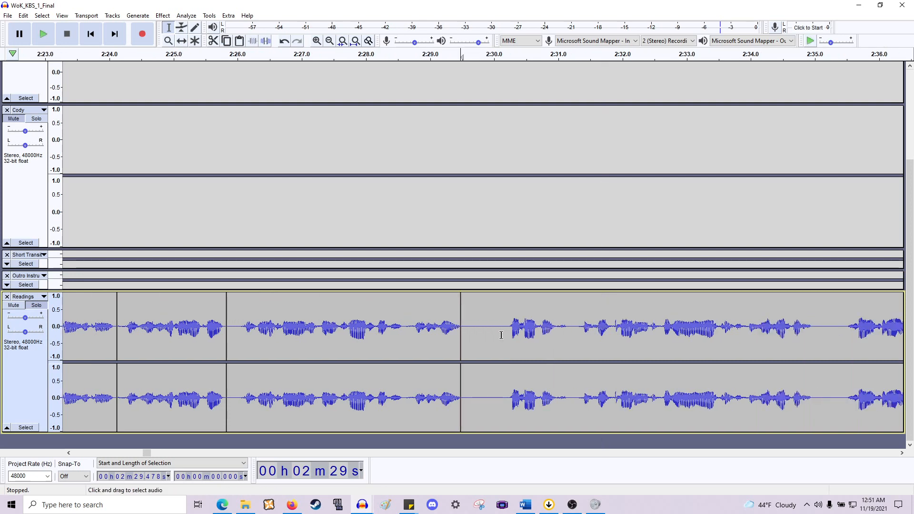
{"action": "left_click_drag", "start_coordinate": [507, 334], "coordinate": [571, 336]}
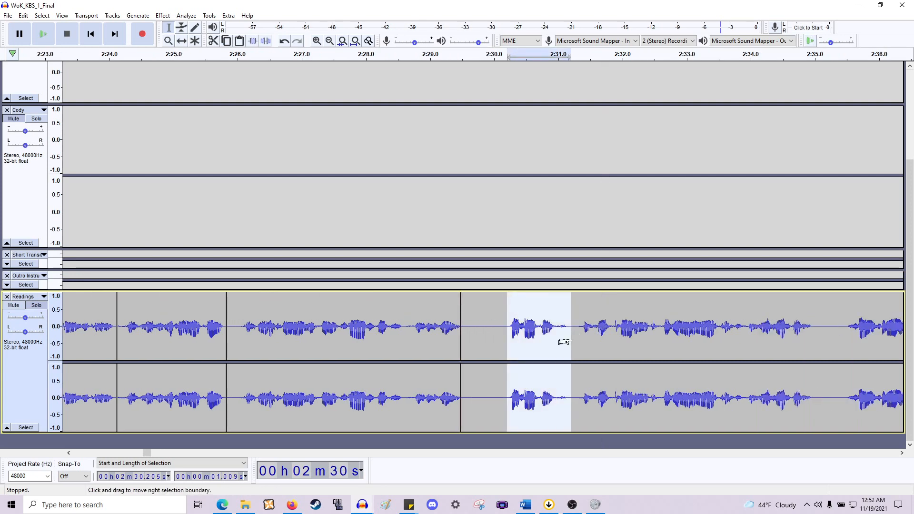
- Split the reading into separate clips at about 2:35, 2:35.5 and 2:38
{"action": "scroll", "coordinate": [574, 343], "scroll_direction": "right", "scroll_amount": 5}
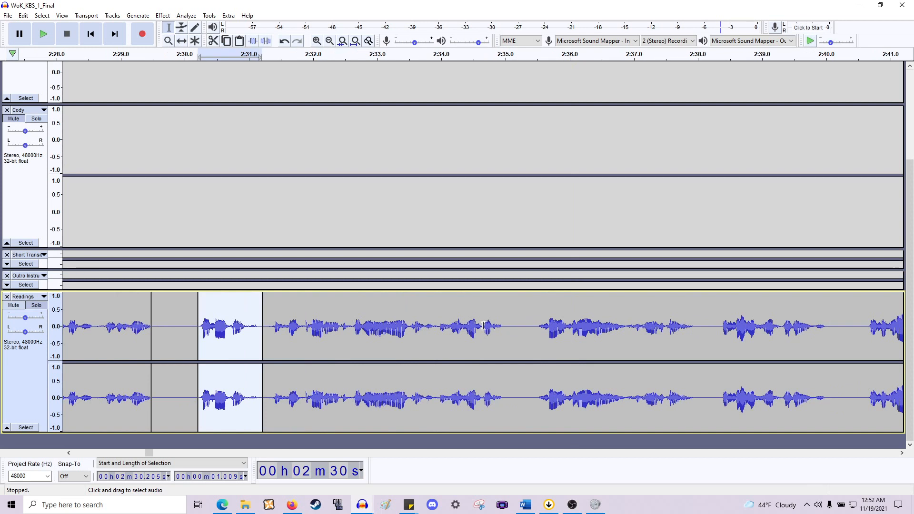
{"action": "left_click", "coordinate": [503, 329]}
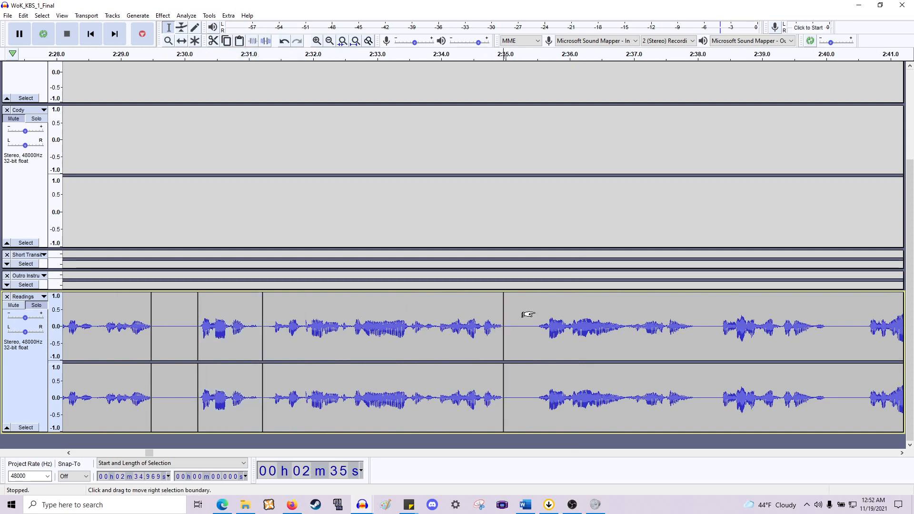
{"action": "scroll", "coordinate": [527, 313], "scroll_direction": "right", "scroll_amount": 1}
{"action": "left_click", "coordinate": [441, 328]}
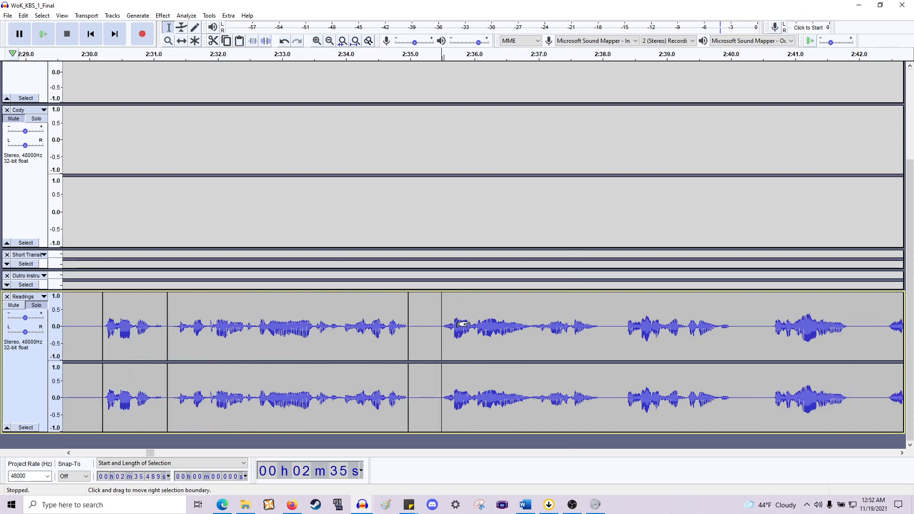
{"action": "left_click", "coordinate": [601, 343]}
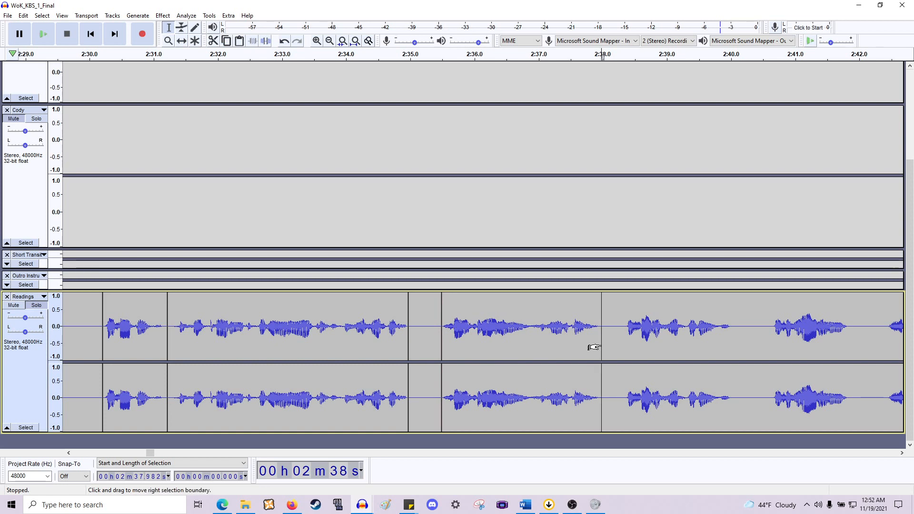
{"action": "scroll", "coordinate": [602, 345], "scroll_direction": "right", "scroll_amount": 3}
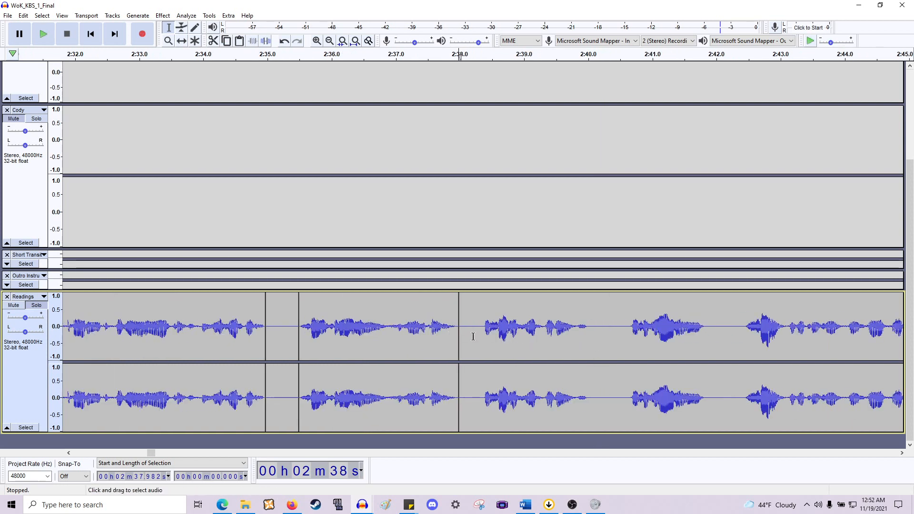
- Split the reading into separate phrase clips between about 2:38 and 2:46
{"action": "left_click_drag", "start_coordinate": [481, 338], "coordinate": [592, 355]}
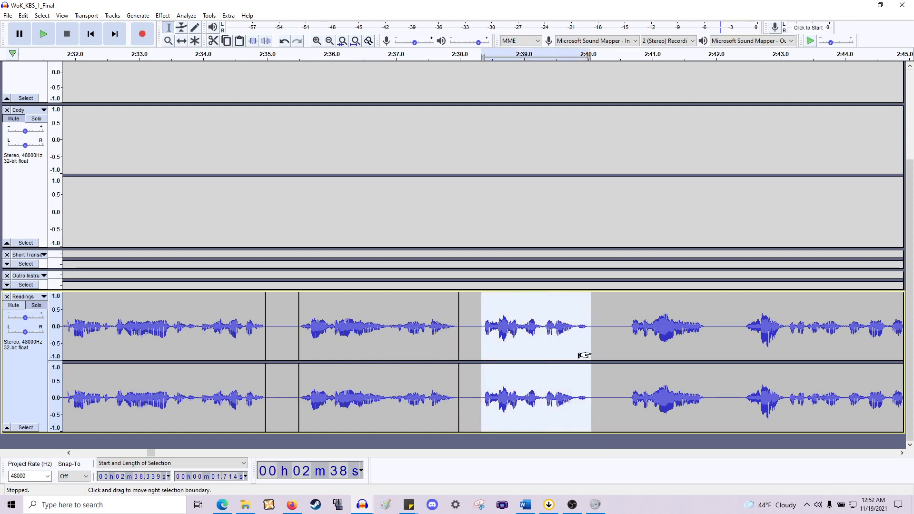
{"action": "scroll", "coordinate": [626, 305], "scroll_direction": "right", "scroll_amount": 4}
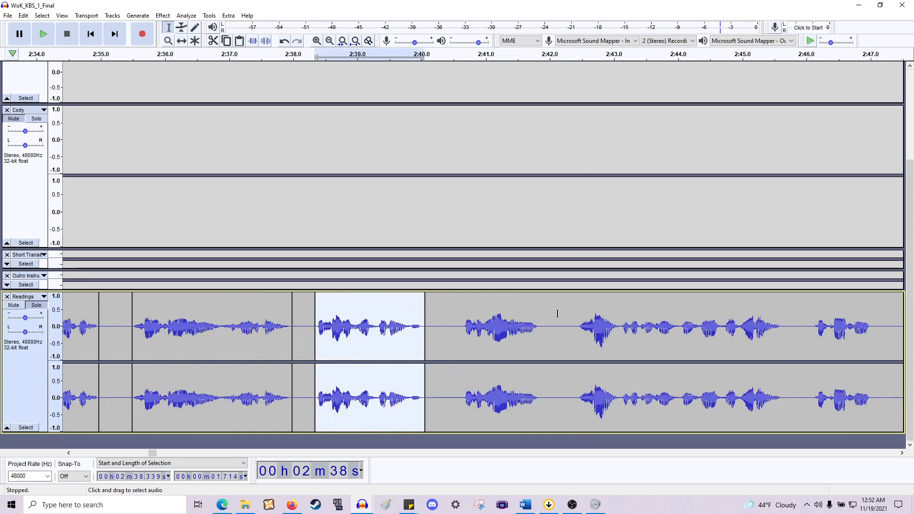
{"action": "left_click_drag", "start_coordinate": [464, 342], "coordinate": [541, 347]}
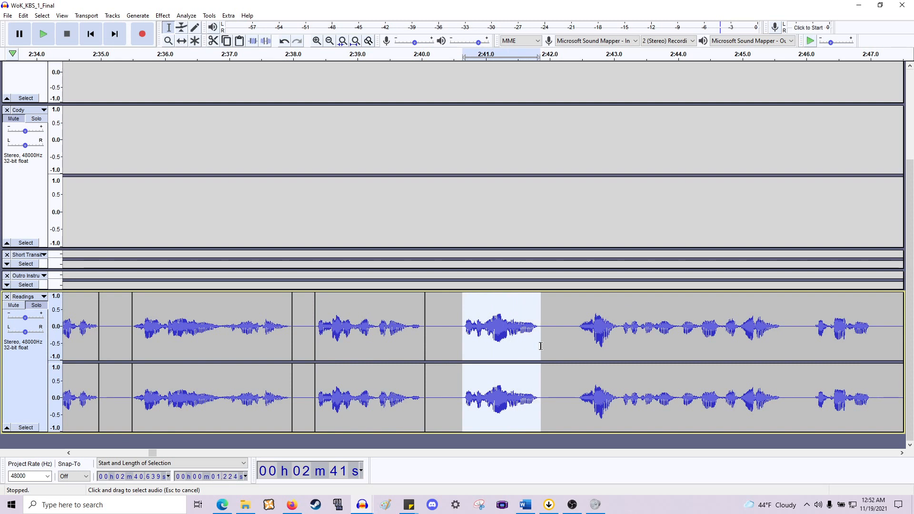
{"action": "scroll", "coordinate": [460, 336], "scroll_direction": "right", "scroll_amount": 3}
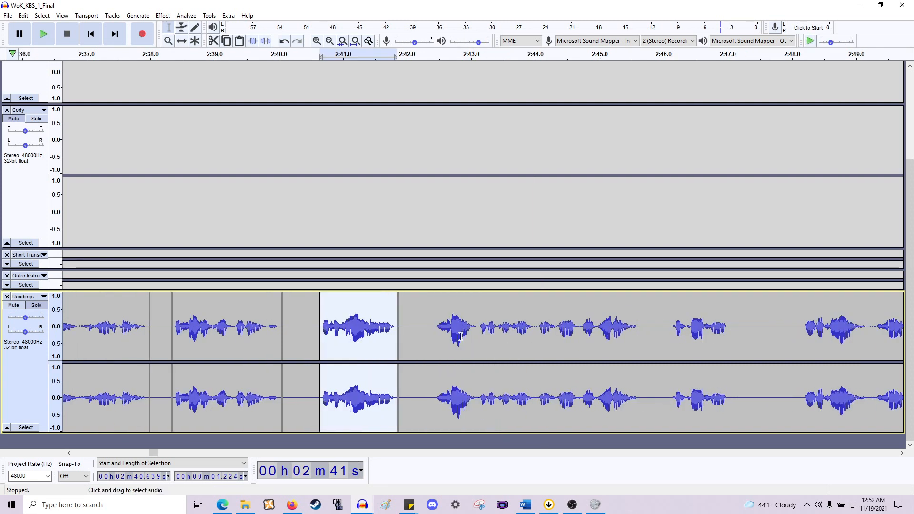
{"action": "left_click_drag", "start_coordinate": [434, 337], "coordinate": [640, 367]}
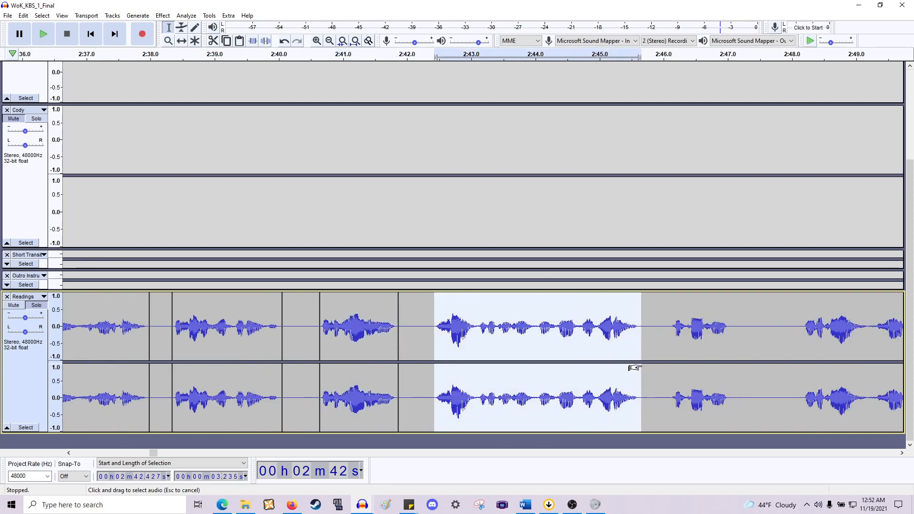
- Split the phrases between about 2:46 and 2:52.5 into separate clips
{"action": "scroll", "coordinate": [516, 332], "scroll_direction": "right", "scroll_amount": 4}
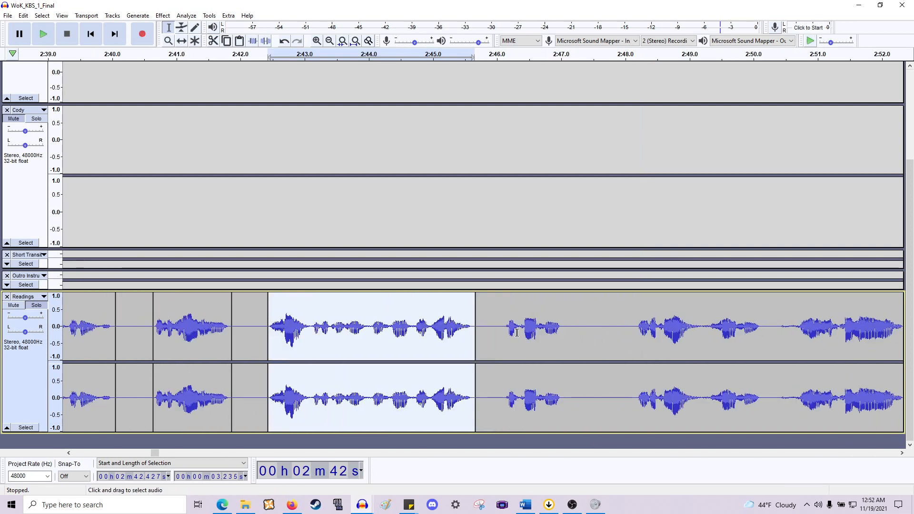
{"action": "left_click_drag", "start_coordinate": [507, 333], "coordinate": [563, 342]}
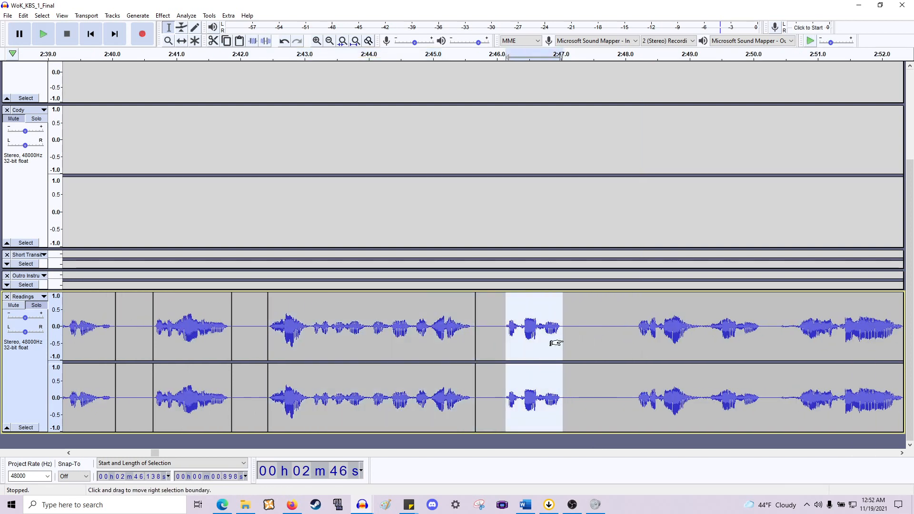
{"action": "scroll", "coordinate": [563, 340], "scroll_direction": "right", "scroll_amount": 4}
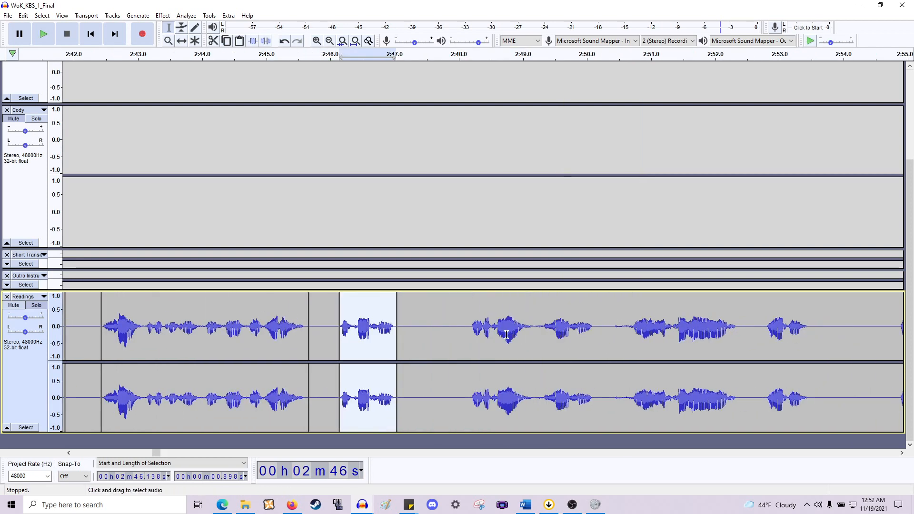
{"action": "left_click_drag", "start_coordinate": [468, 339], "coordinate": [595, 351]}
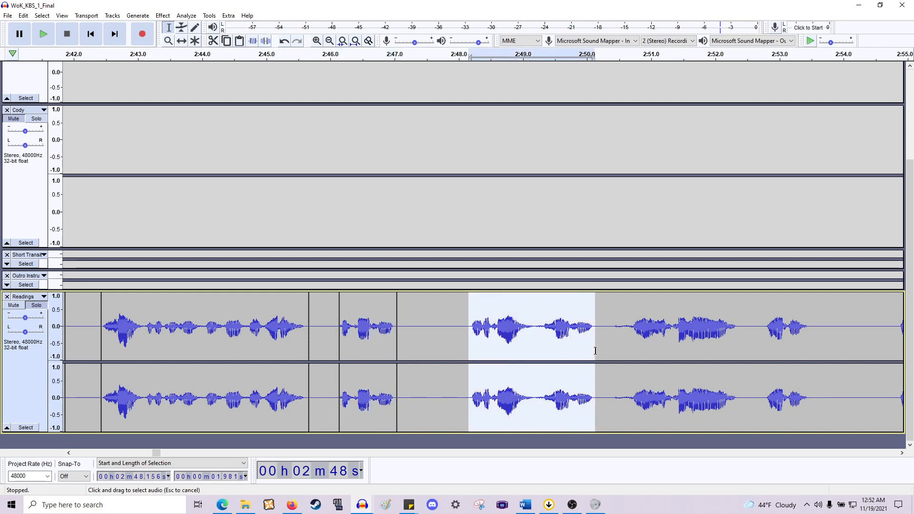
{"action": "scroll", "coordinate": [573, 348], "scroll_direction": "right", "scroll_amount": 3}
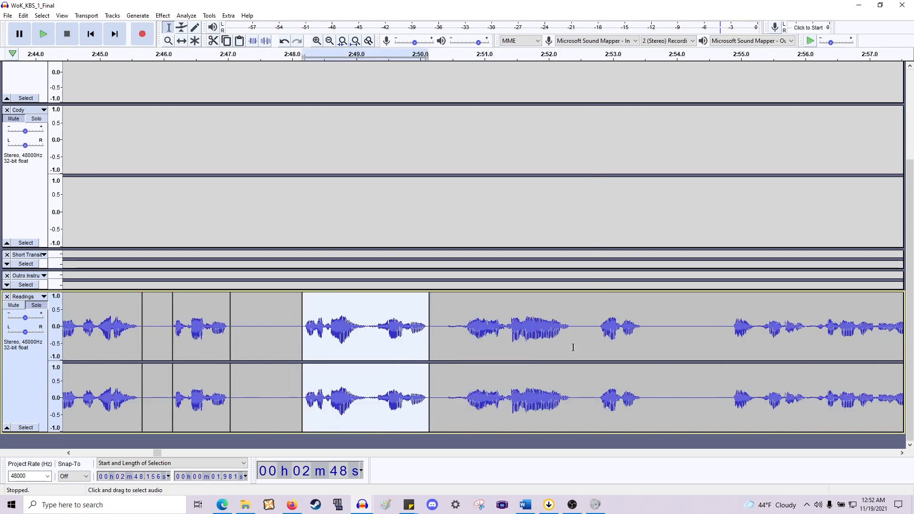
{"action": "left_click_drag", "start_coordinate": [444, 338], "coordinate": [572, 346]}
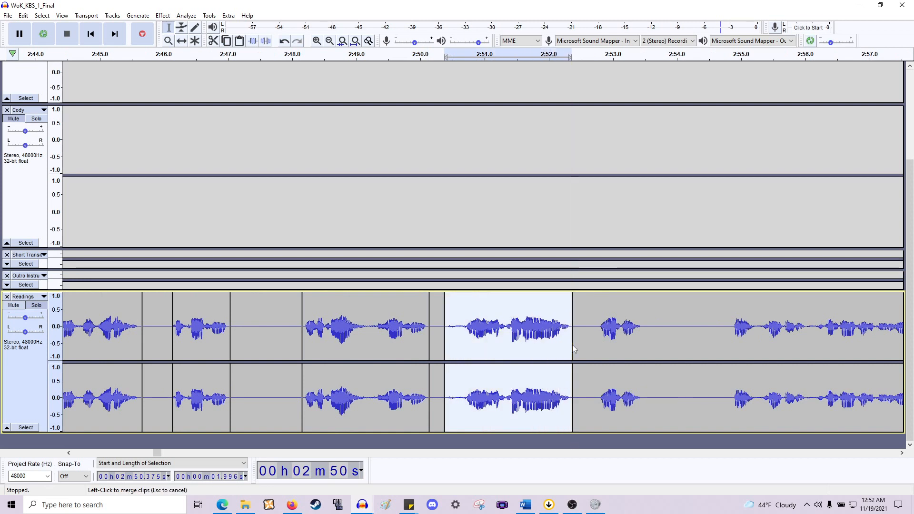
- Split the phrases between about 2:52.7 and 3:02 into separate clips
{"action": "scroll", "coordinate": [621, 345], "scroll_direction": "right", "scroll_amount": 3}
{"action": "left_click_drag", "start_coordinate": [453, 328], "coordinate": [501, 338]}
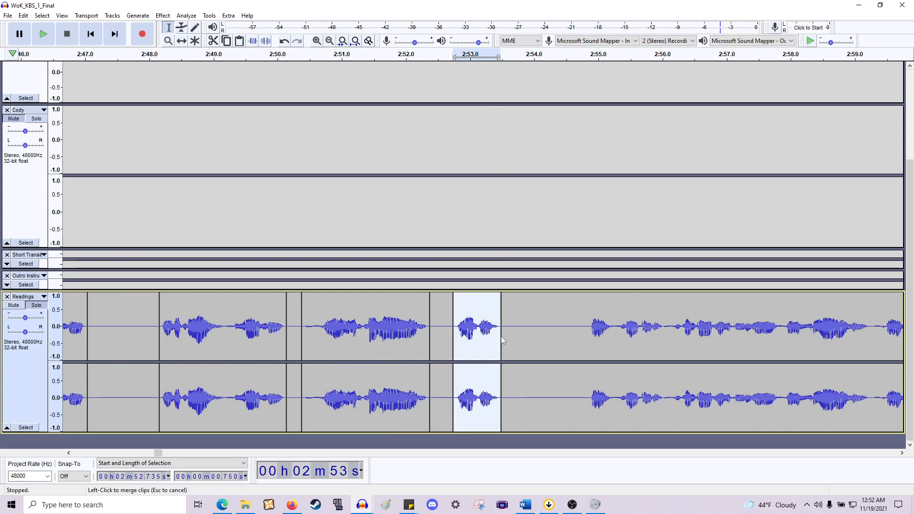
{"action": "scroll", "coordinate": [495, 334], "scroll_direction": "right", "scroll_amount": 6}
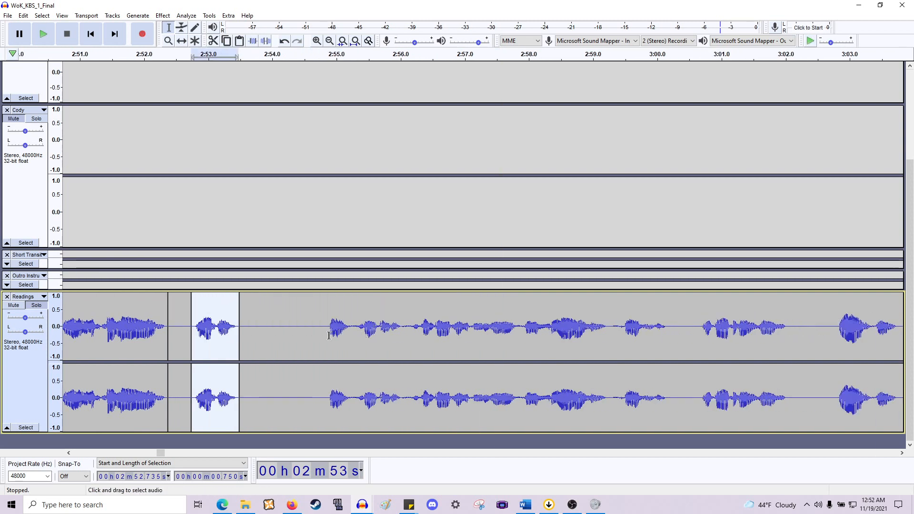
{"action": "left_click_drag", "start_coordinate": [328, 335], "coordinate": [668, 368]}
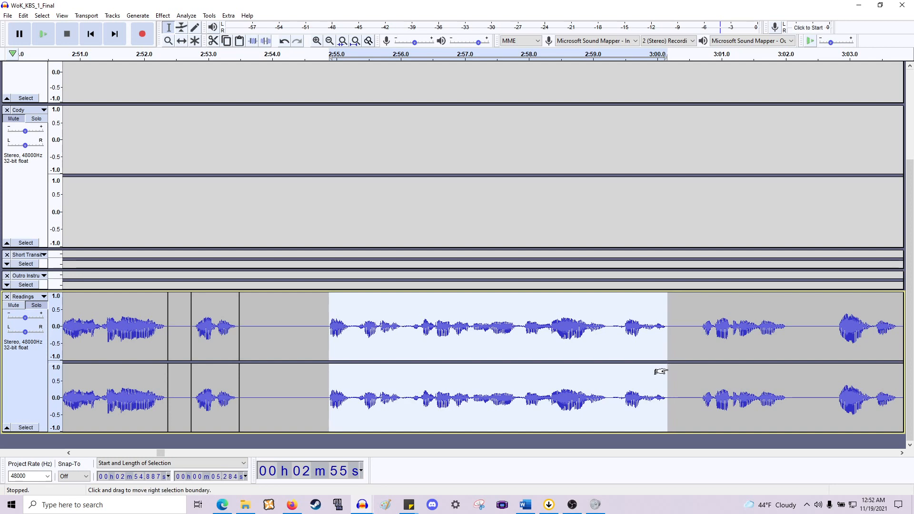
{"action": "scroll", "coordinate": [664, 368], "scroll_direction": "right", "scroll_amount": 5}
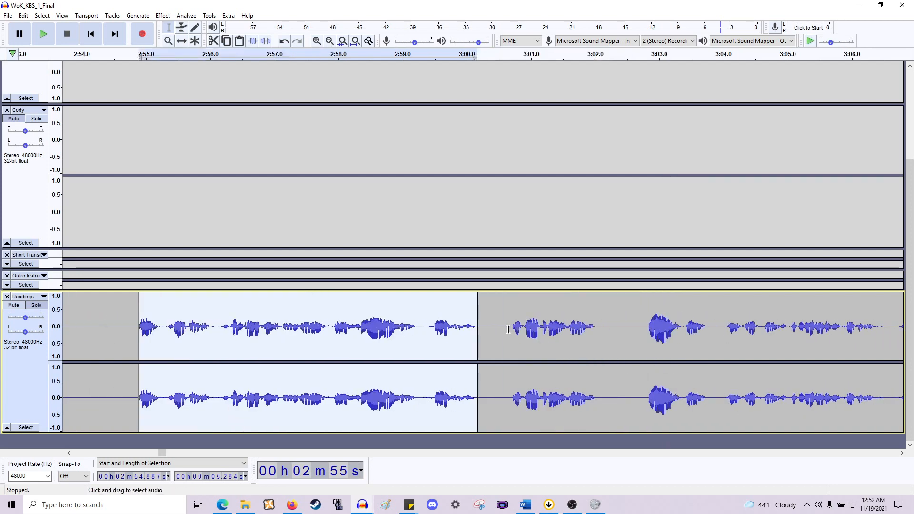
{"action": "left_click_drag", "start_coordinate": [508, 329], "coordinate": [598, 343]}
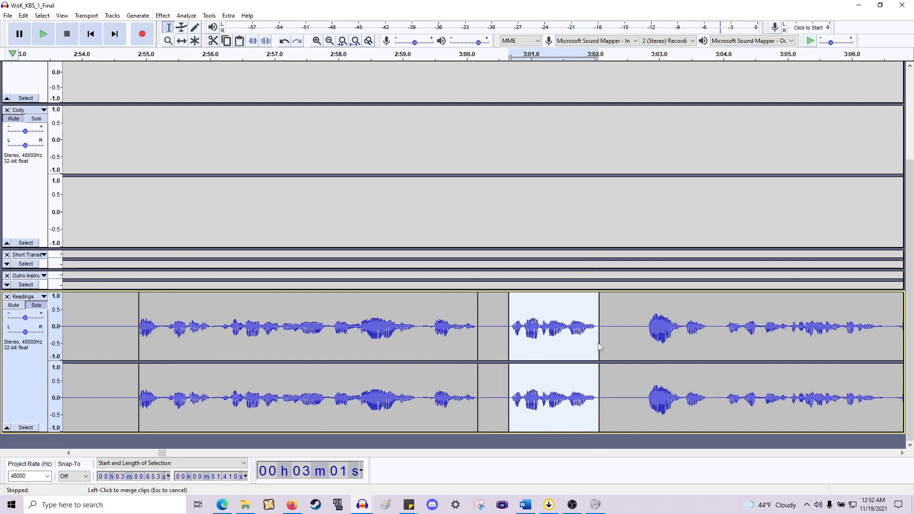
- Split the reading at about 3:02.8 and 3:03.8, isolate the phrase from about 3:04 to 3:06.5, and split at 3:10
{"action": "left_click", "coordinate": [648, 328]}
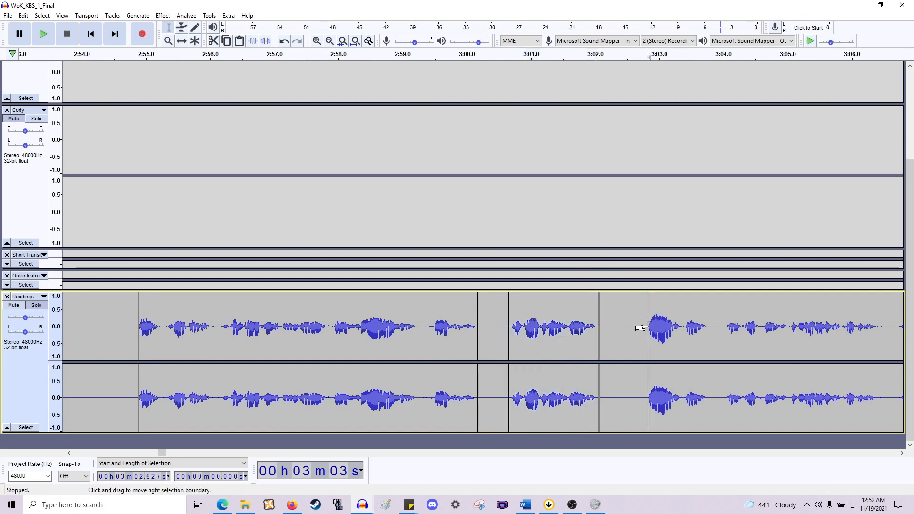
{"action": "left_click", "coordinate": [645, 328]}
{"action": "scroll", "coordinate": [619, 333], "scroll_direction": "right", "scroll_amount": 4}
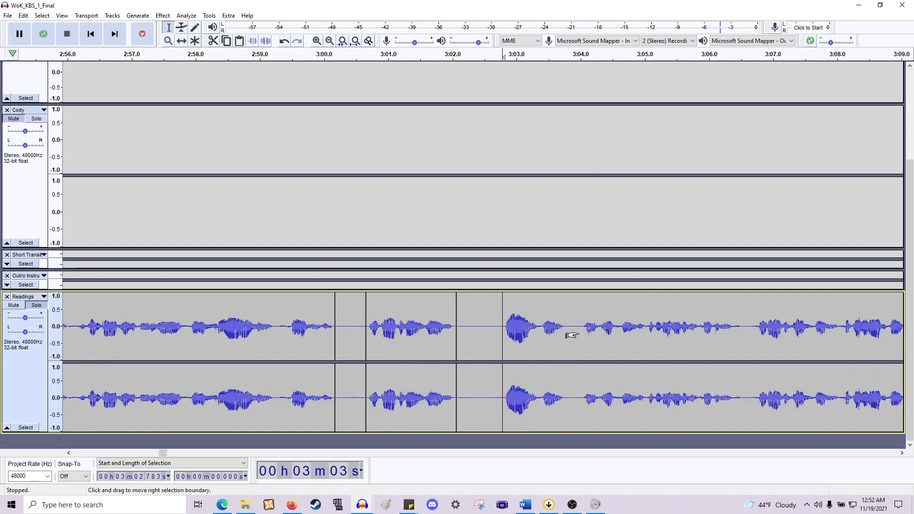
{"action": "left_click_drag", "start_coordinate": [577, 335], "coordinate": [566, 337]}
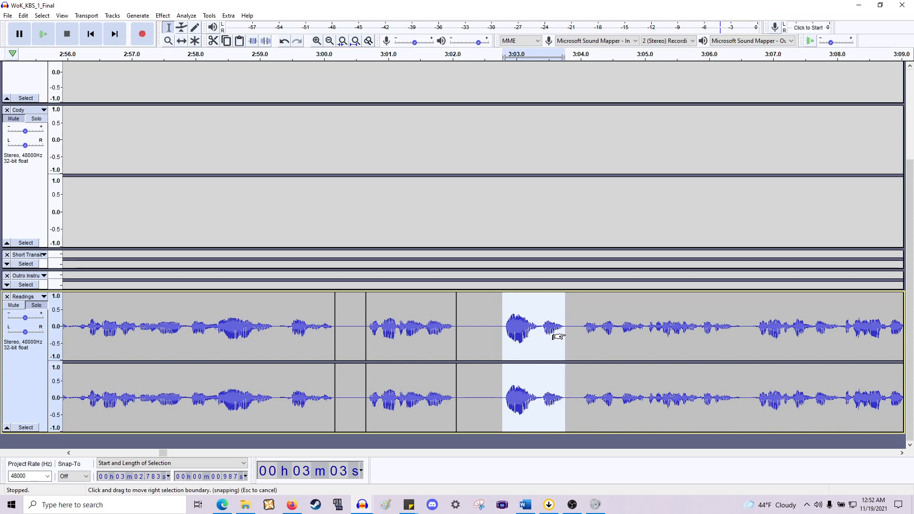
{"action": "key", "text": "ctrl+i"}
{"action": "left_click_drag", "start_coordinate": [581, 329], "coordinate": [744, 353]}
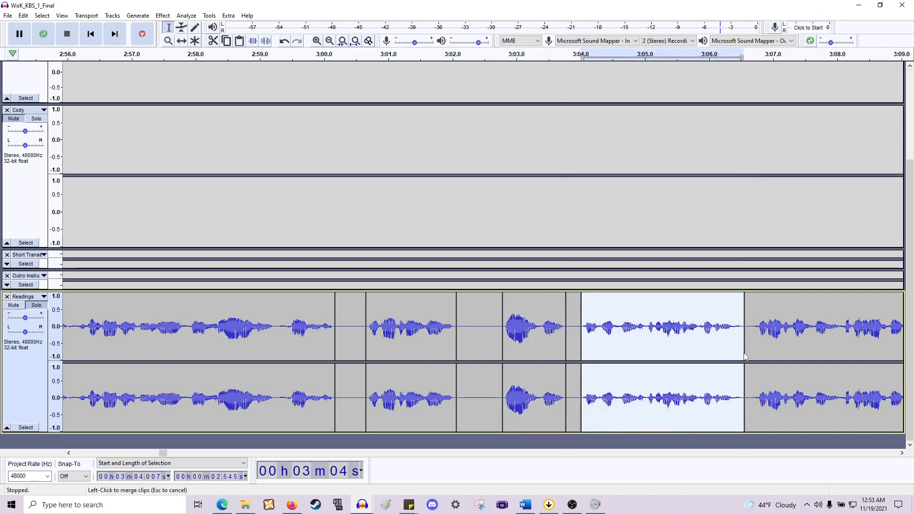
{"action": "scroll", "coordinate": [754, 351], "scroll_direction": "right", "scroll_amount": 5}
{"action": "left_click", "coordinate": [635, 326]}
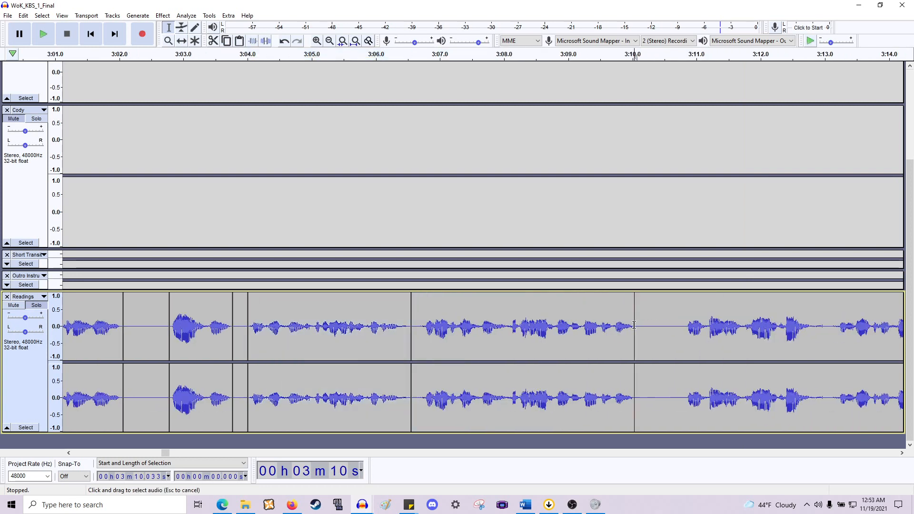
- Isolate the phrase from about 3:10.8 to 3:13 as a clip and split the reading at about 3:16.6 and 3:20
{"action": "scroll", "coordinate": [663, 311], "scroll_direction": "right", "scroll_amount": 4}
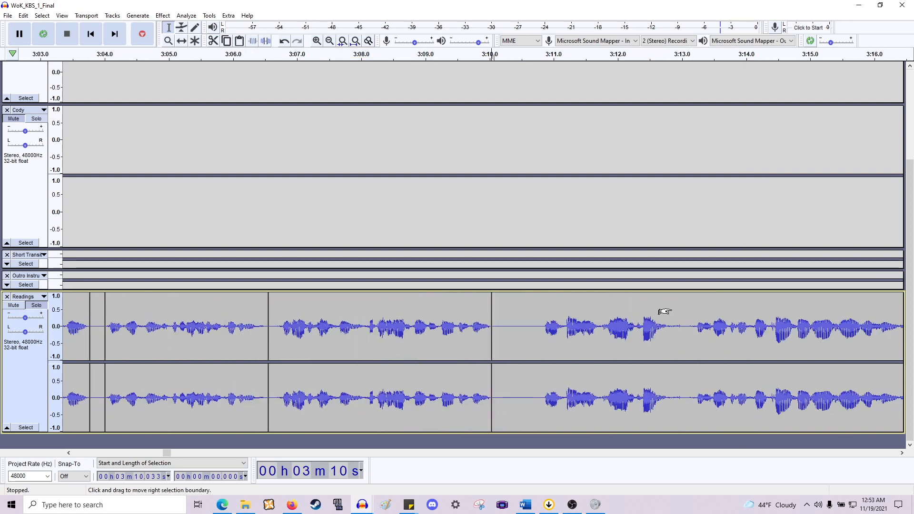
{"action": "left_click_drag", "start_coordinate": [447, 331], "coordinate": [588, 339]}
{"action": "key", "text": "ctrl+i"}
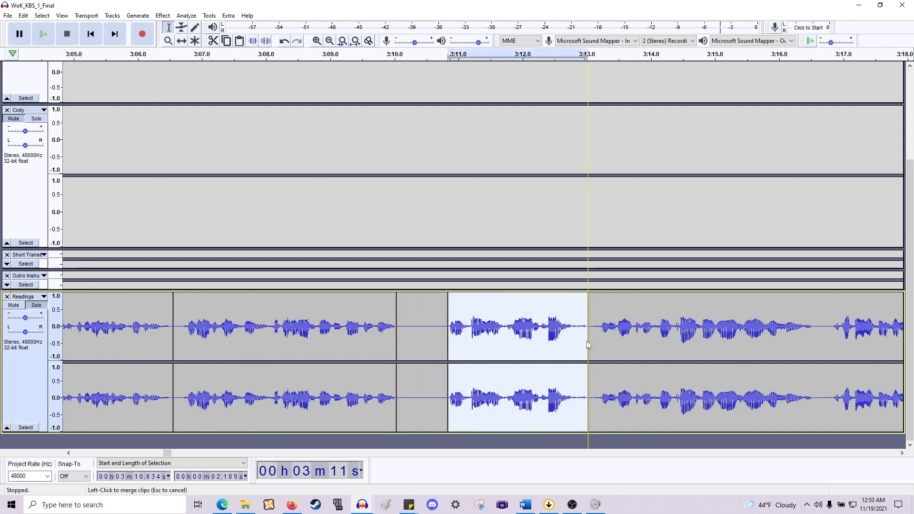
{"action": "scroll", "coordinate": [588, 344], "scroll_direction": "right", "scroll_amount": 5}
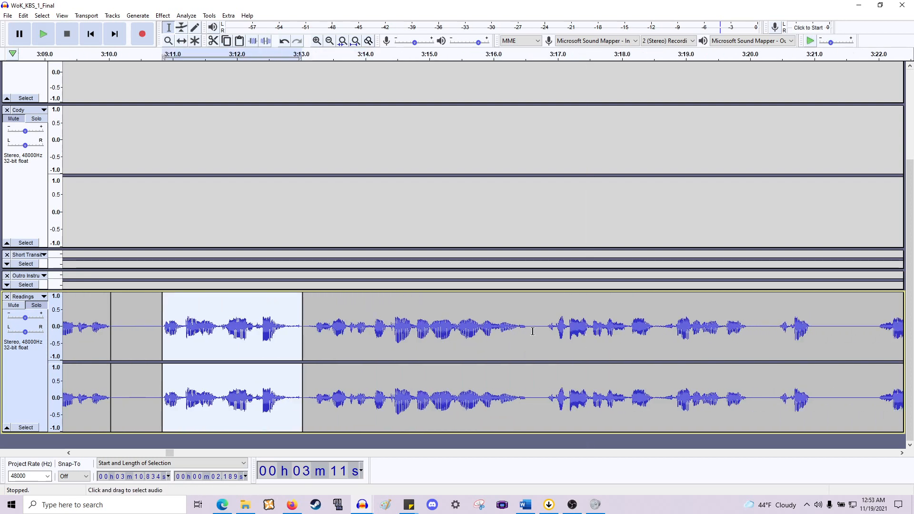
{"action": "left_click", "coordinate": [533, 332]}
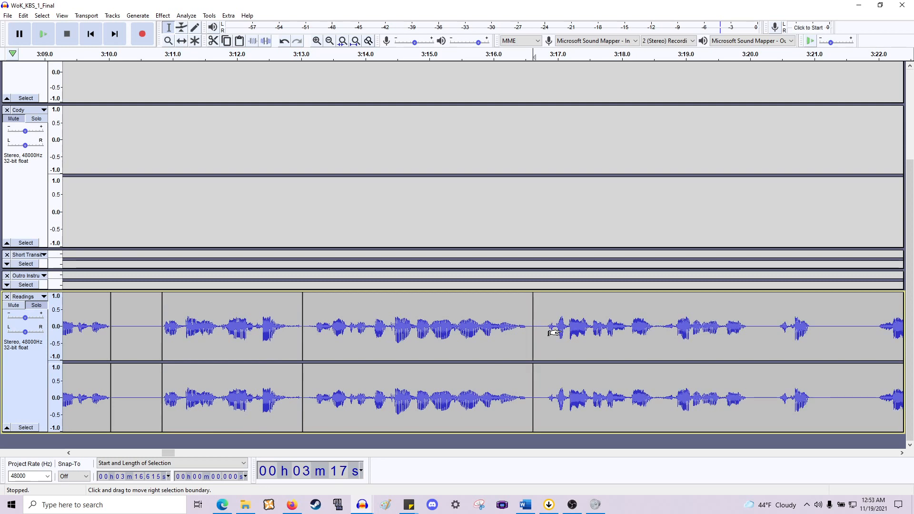
{"action": "scroll", "coordinate": [553, 331], "scroll_direction": "down", "scroll_amount": 4}
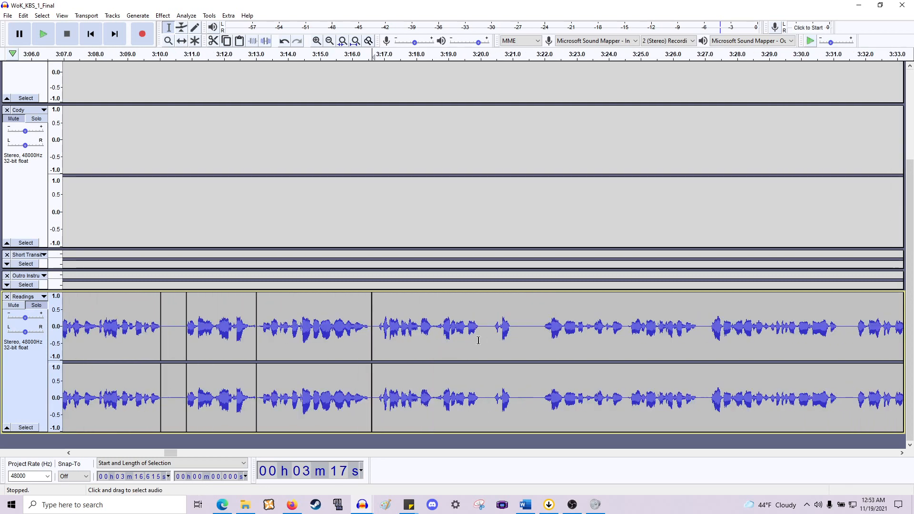
{"action": "scroll", "coordinate": [478, 340], "scroll_direction": "up", "scroll_amount": 2}
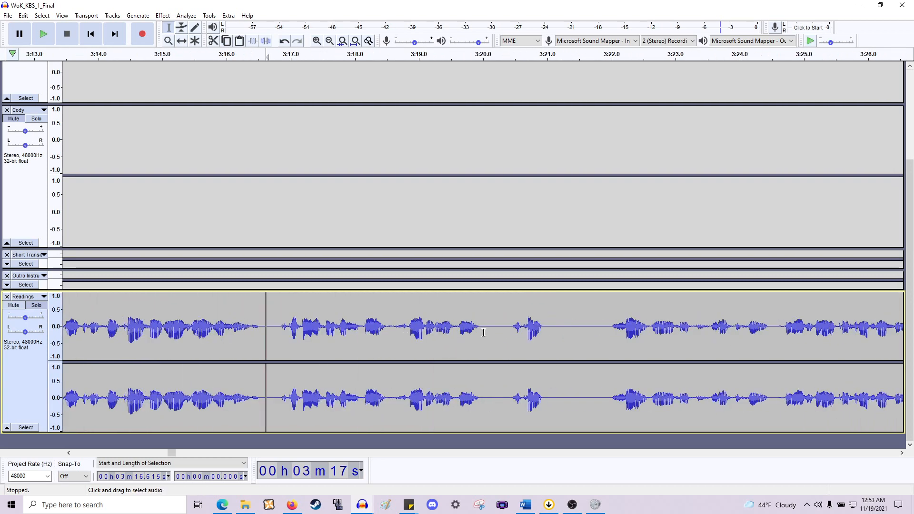
{"action": "left_click", "coordinate": [483, 333]}
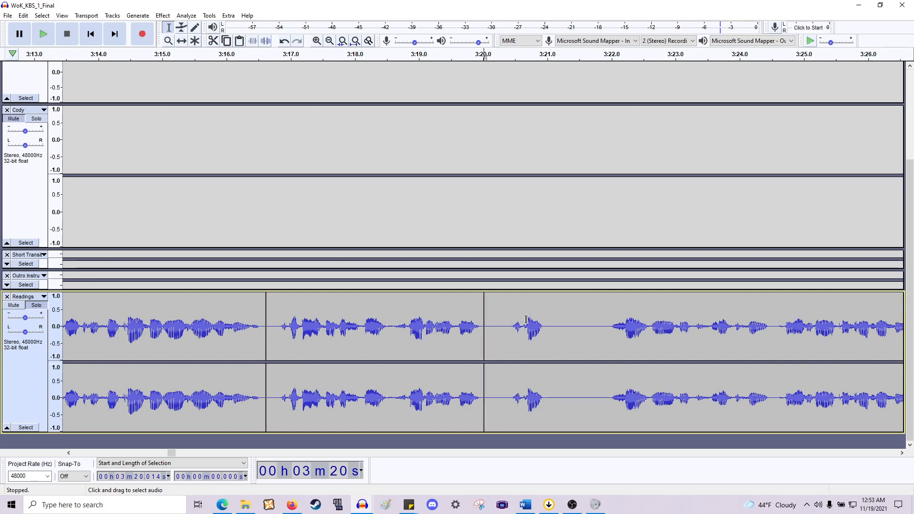
- Isolate the phrase from about 3:20.4 to 3:21 and split the reading at about 3:22, 3:24.5, 3:26.7 and 3:27.2
{"action": "left_click_drag", "start_coordinate": [509, 334], "coordinate": [545, 342]}
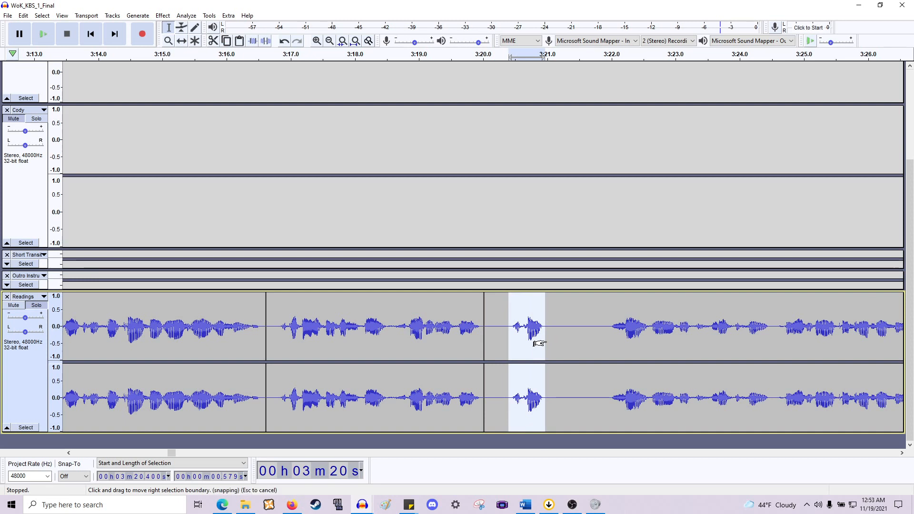
{"action": "key", "text": "ctrl+i"}
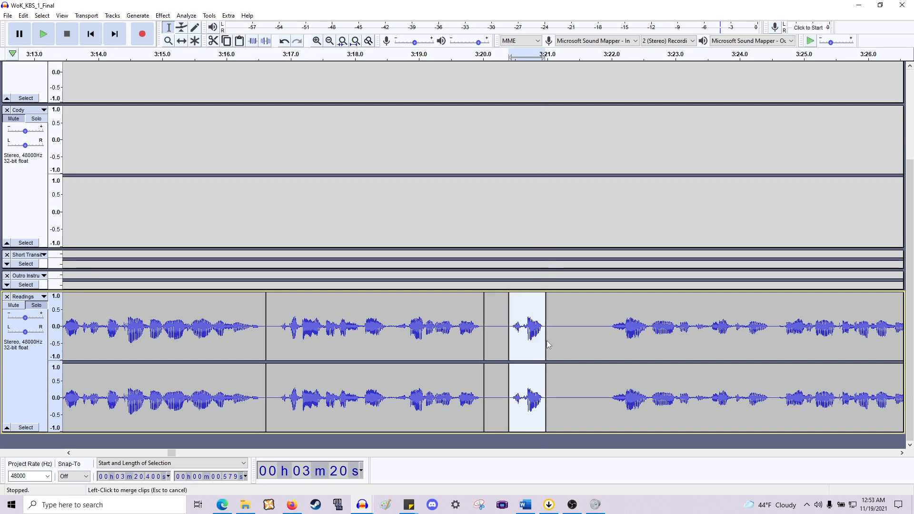
{"action": "left_click", "coordinate": [611, 337]}
{"action": "scroll", "coordinate": [605, 338], "scroll_direction": "right", "scroll_amount": 4}
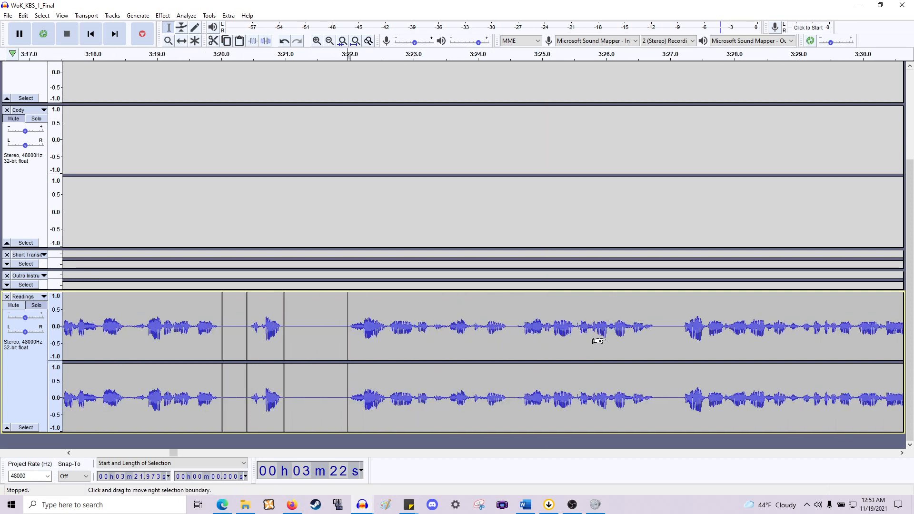
{"action": "left_click", "coordinate": [512, 338], "text": "shift"}
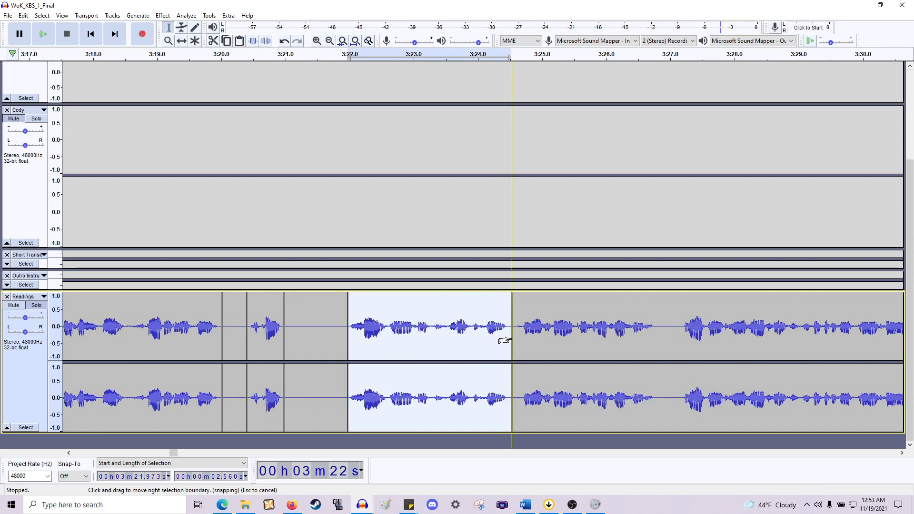
{"action": "left_click", "coordinate": [654, 338]}
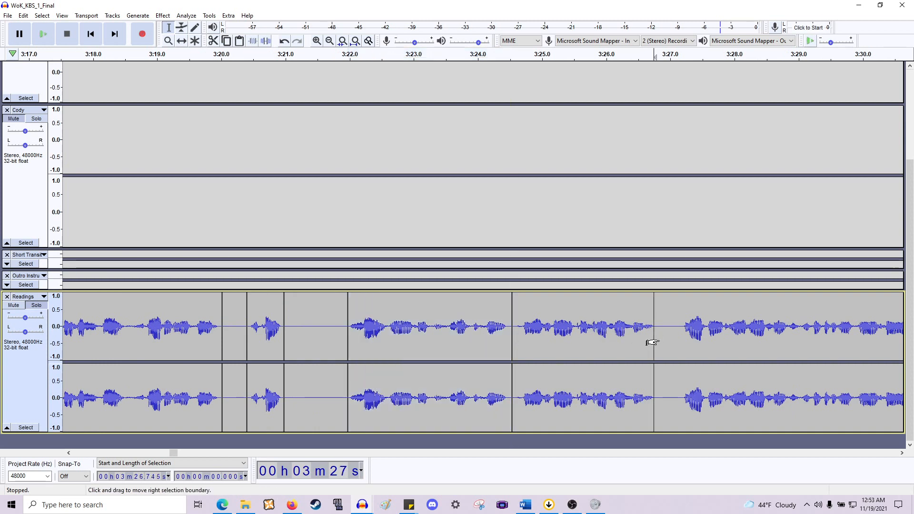
{"action": "scroll", "coordinate": [650, 341], "scroll_direction": "right", "scroll_amount": 4}
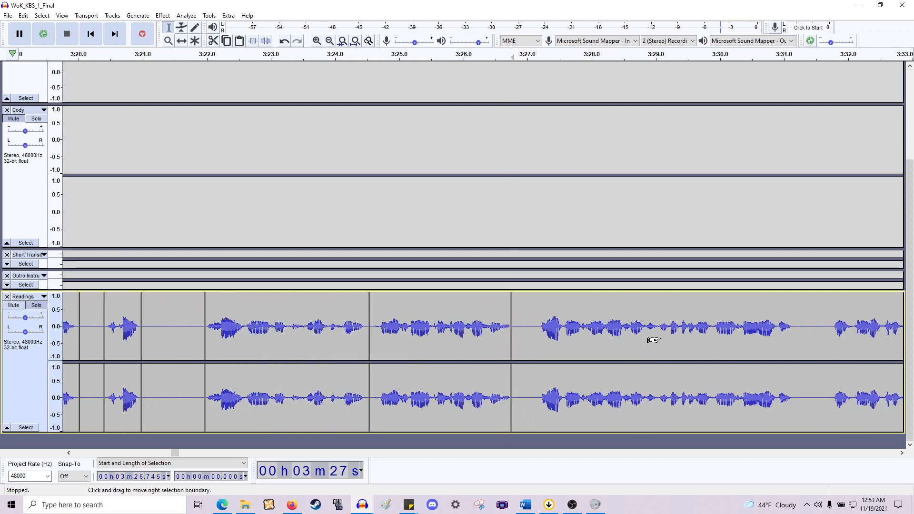
{"action": "left_click", "coordinate": [419, 332]}
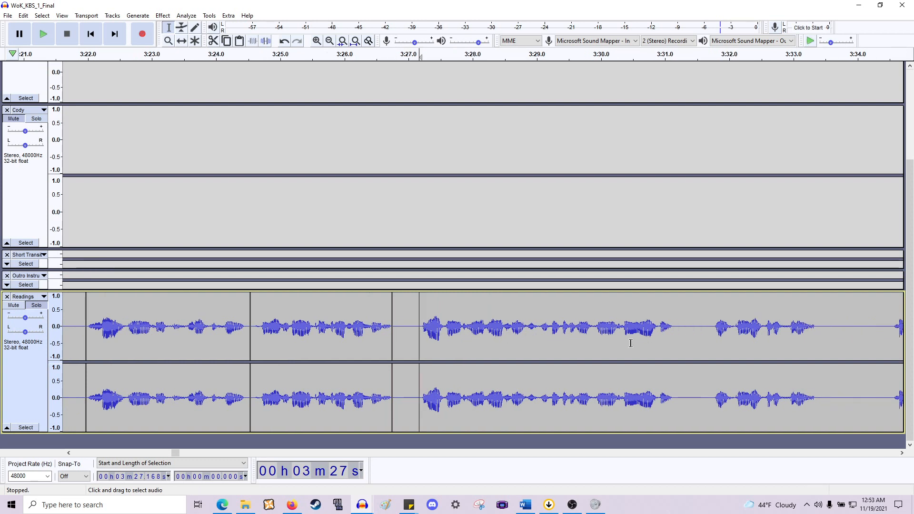
- Split the reading into separate phrase clips between about 3:27.2 and 3:36.7
{"action": "left_click", "coordinate": [677, 335]}
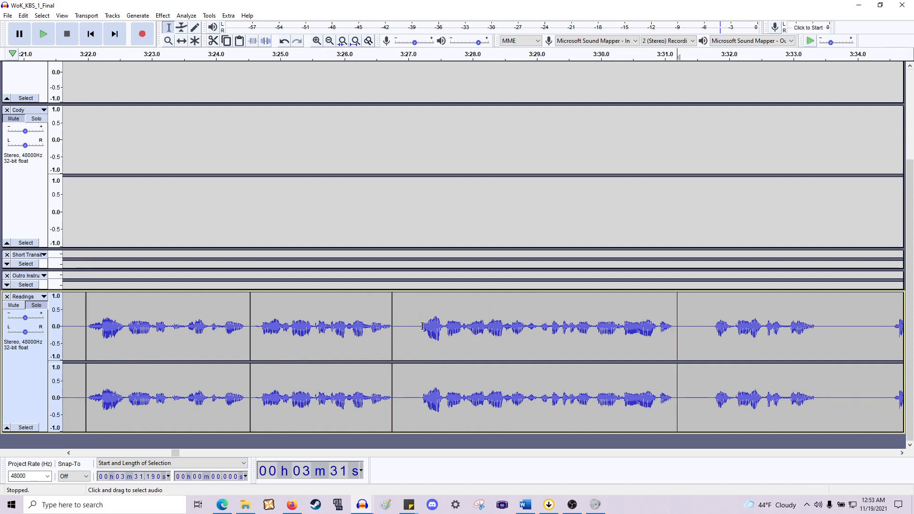
{"action": "left_click_drag", "start_coordinate": [420, 328], "coordinate": [675, 357]}
{"action": "scroll", "coordinate": [652, 358], "scroll_direction": "right", "scroll_amount": 3}
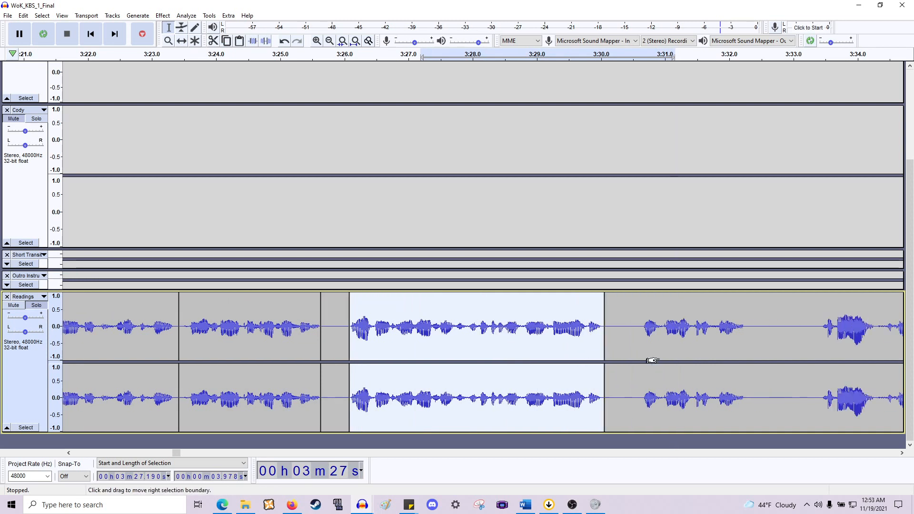
{"action": "left_click_drag", "start_coordinate": [546, 330], "coordinate": [650, 344]}
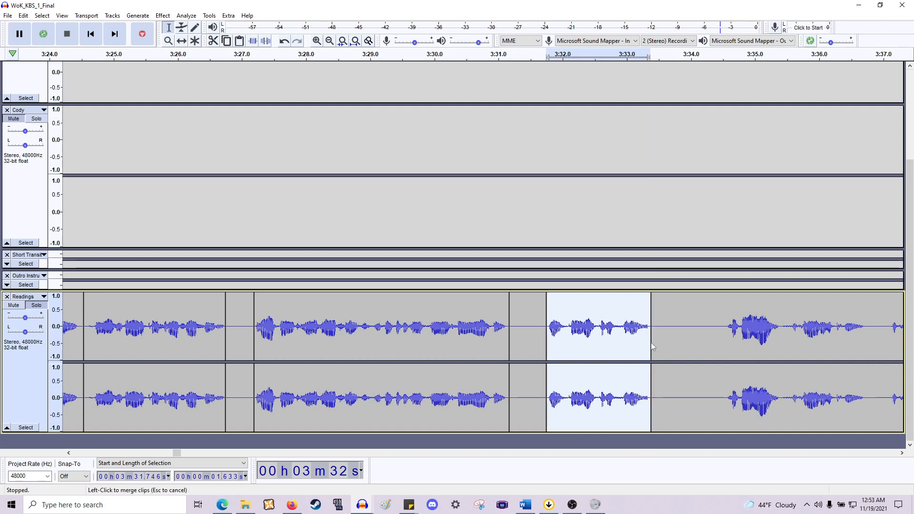
{"action": "scroll", "coordinate": [650, 342], "scroll_direction": "right", "scroll_amount": 5}
{"action": "left_click_drag", "start_coordinate": [414, 341], "coordinate": [555, 356]}
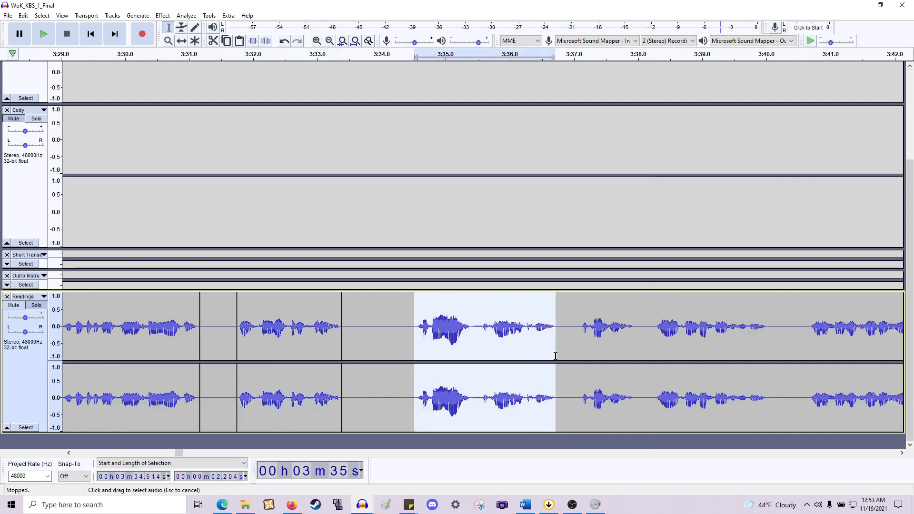
{"action": "key", "text": "ctrl+i"}
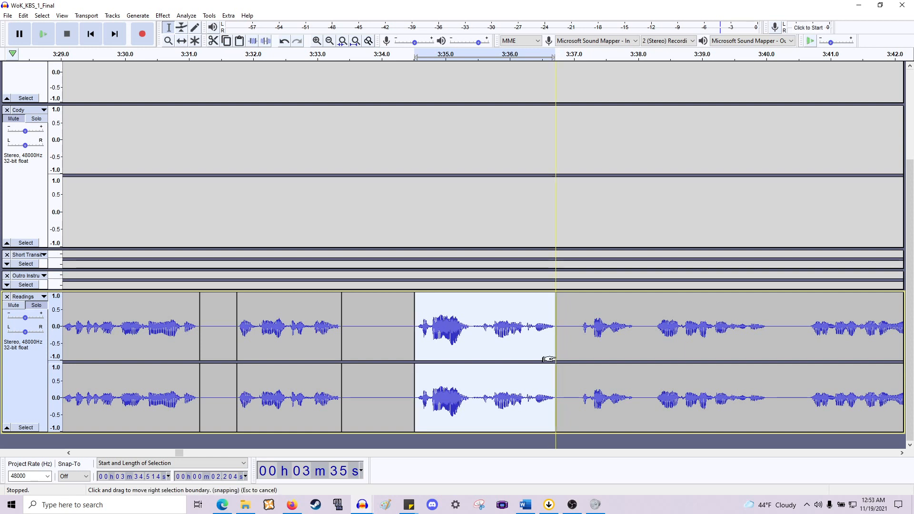
- Isolate the phrases from about 3:37 to 3:38, 3:38.3 to 3:40 and 3:40.7 to 3:42.9 as separate clips
{"action": "left_click_drag", "start_coordinate": [578, 349], "coordinate": [638, 355]}
{"action": "key", "text": "ctrl+i"}
{"action": "scroll", "coordinate": [638, 327], "scroll_direction": "right", "scroll_amount": 5}
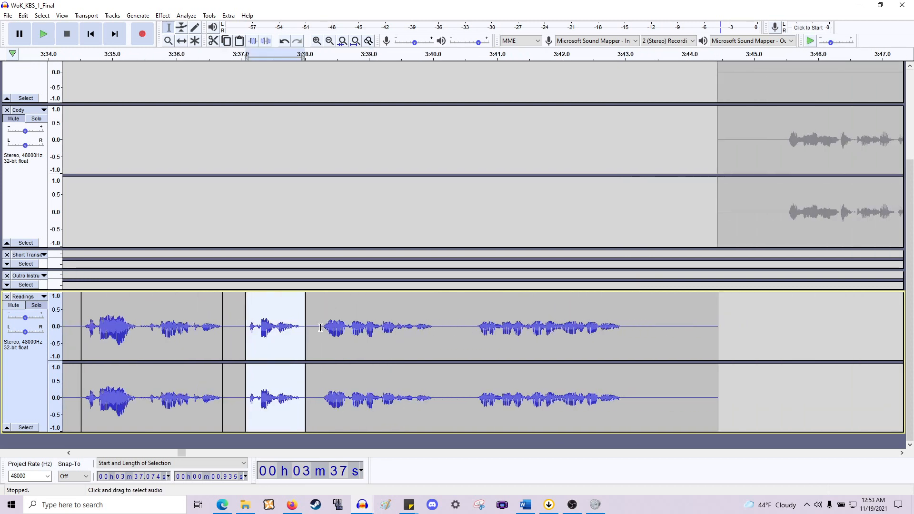
{"action": "left_click_drag", "start_coordinate": [321, 327], "coordinate": [435, 327]}
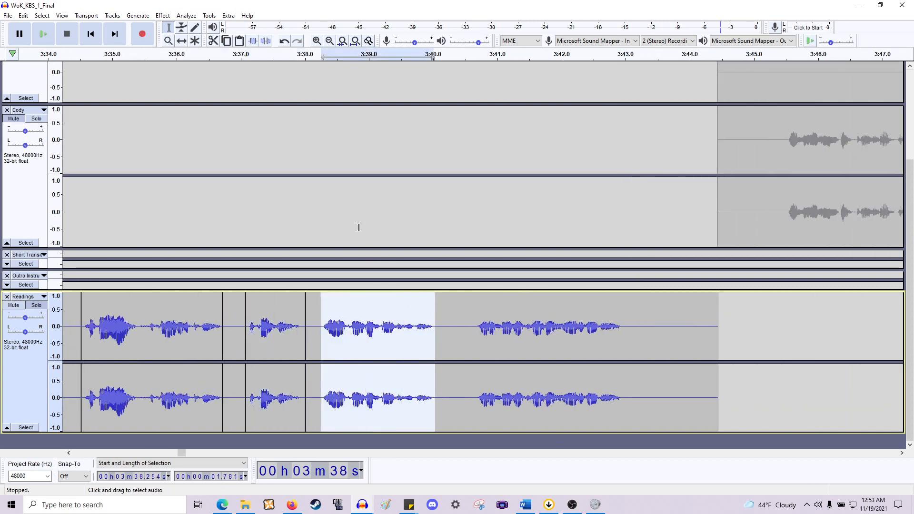
{"action": "key", "text": "ctrl+i"}
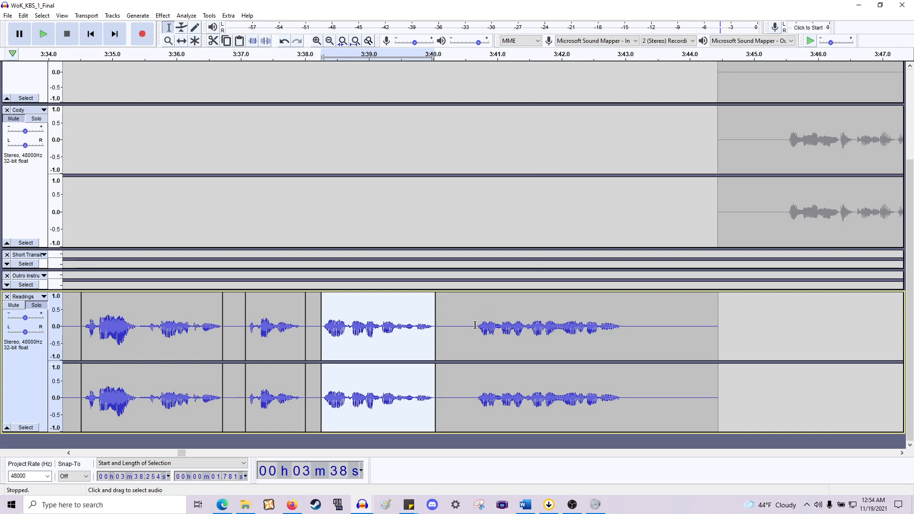
{"action": "left_click", "coordinate": [475, 326]}
{"action": "key", "text": "ctrl+i"}
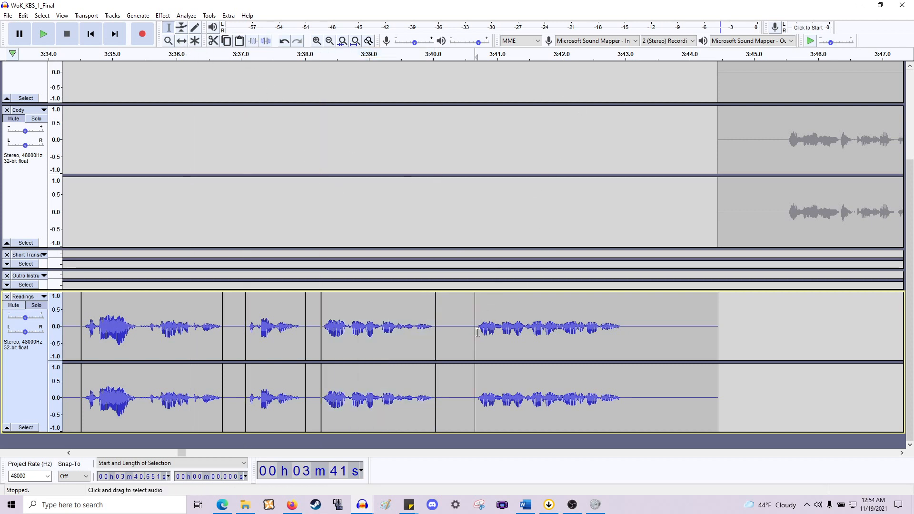
{"action": "left_click_drag", "start_coordinate": [475, 336], "coordinate": [621, 349]}
{"action": "key", "text": "ctrl+i"}
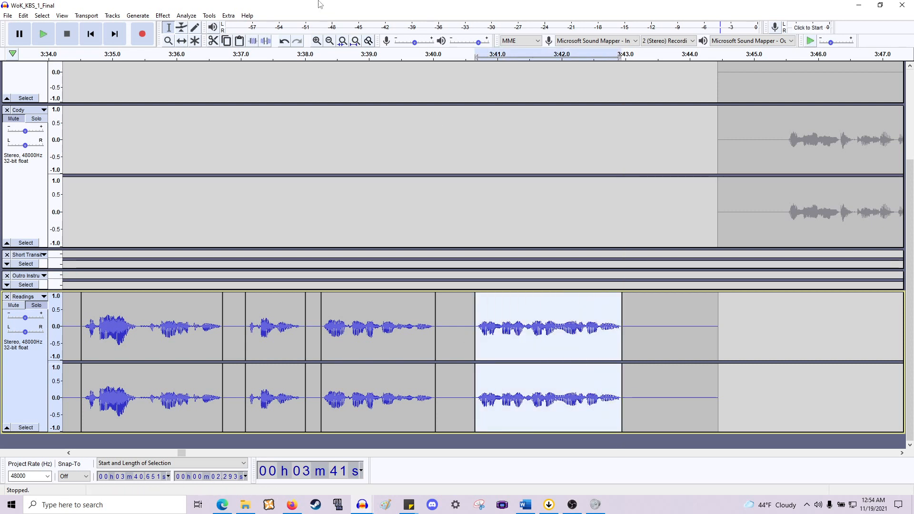
- With the Time Shift tool, move the silent gap clips near 3:38–3:42 from the Readings track into the Outro Instrumental track
{"action": "left_click", "coordinate": [184, 42]}
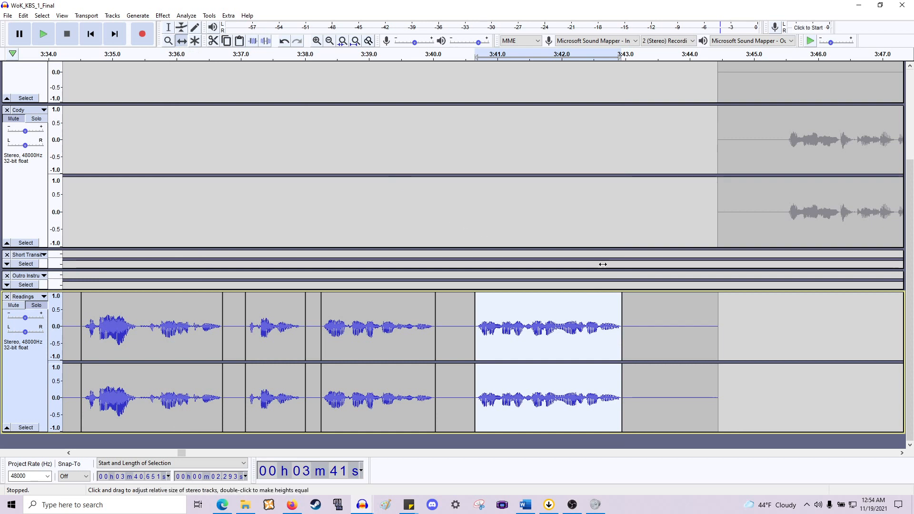
{"action": "left_click_drag", "start_coordinate": [643, 314], "coordinate": [632, 284]}
{"action": "left_click_drag", "start_coordinate": [450, 312], "coordinate": [514, 273]}
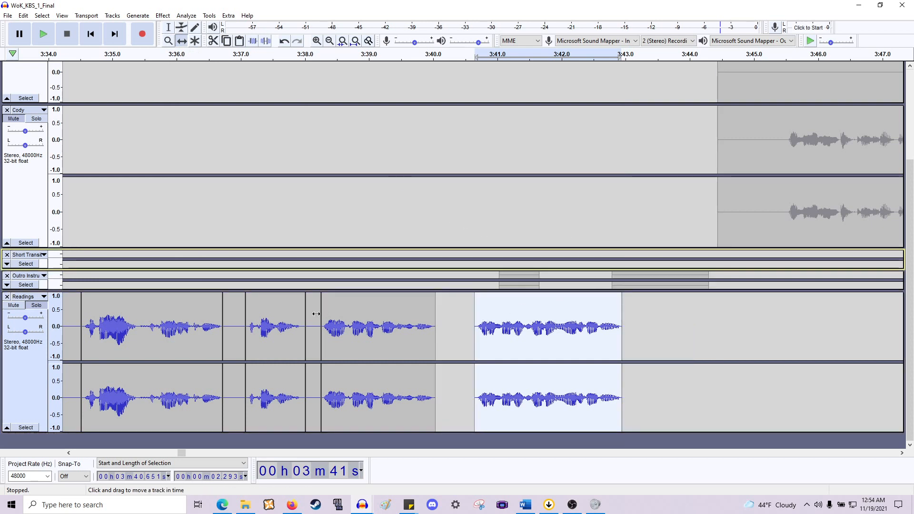
{"action": "left_click_drag", "start_coordinate": [311, 305], "coordinate": [235, 266]}
{"action": "scroll", "coordinate": [308, 269], "scroll_direction": "left", "scroll_amount": 13}
{"action": "scroll", "coordinate": [636, 274], "scroll_direction": "right", "scroll_amount": 1}
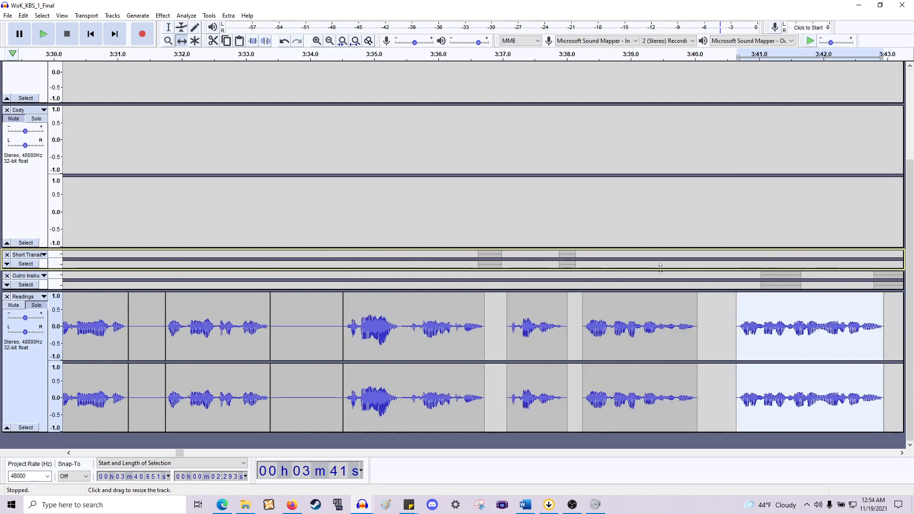
- Move the gap clips around 3:33–3:38 into the Outro Instrumental track and expand that track
{"action": "left_click", "coordinate": [569, 277]}
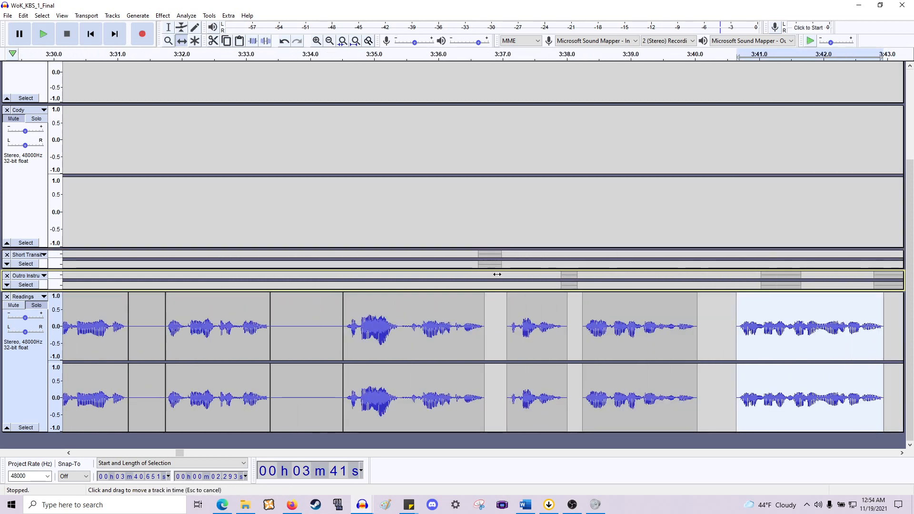
{"action": "left_click_drag", "start_coordinate": [497, 274], "coordinate": [498, 277]}
{"action": "left_click_drag", "start_coordinate": [323, 317], "coordinate": [337, 277]}
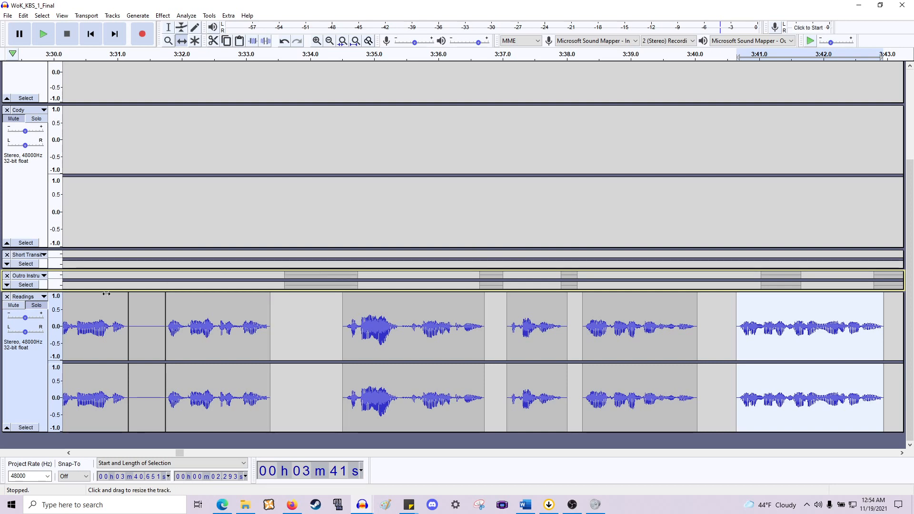
{"action": "left_click", "coordinate": [7, 285]}
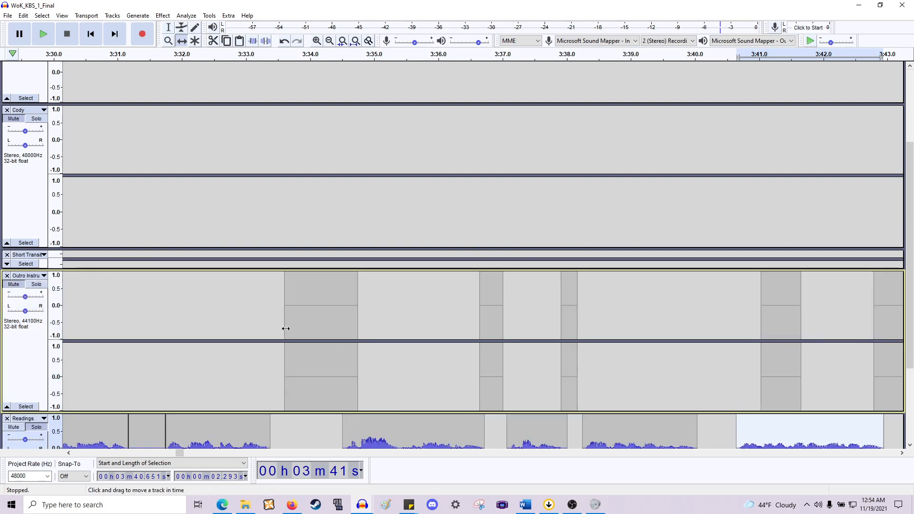
{"action": "scroll", "coordinate": [286, 328], "scroll_direction": "left", "scroll_amount": 3}
{"action": "scroll", "coordinate": [286, 329], "scroll_direction": "down", "scroll_amount": 3}
{"action": "scroll", "coordinate": [476, 330], "scroll_direction": "left", "scroll_amount": 3}
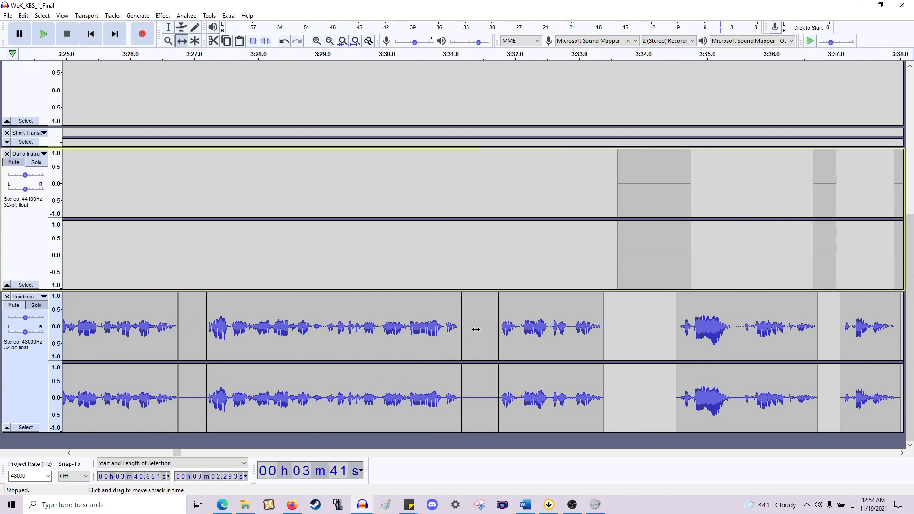
- Move the silent gap clips between about 3:20 and 3:31 from the Readings track into the Outro Instrumental track
{"action": "left_click_drag", "start_coordinate": [476, 330], "coordinate": [483, 243]}
{"action": "left_click_drag", "start_coordinate": [188, 333], "coordinate": [226, 259]}
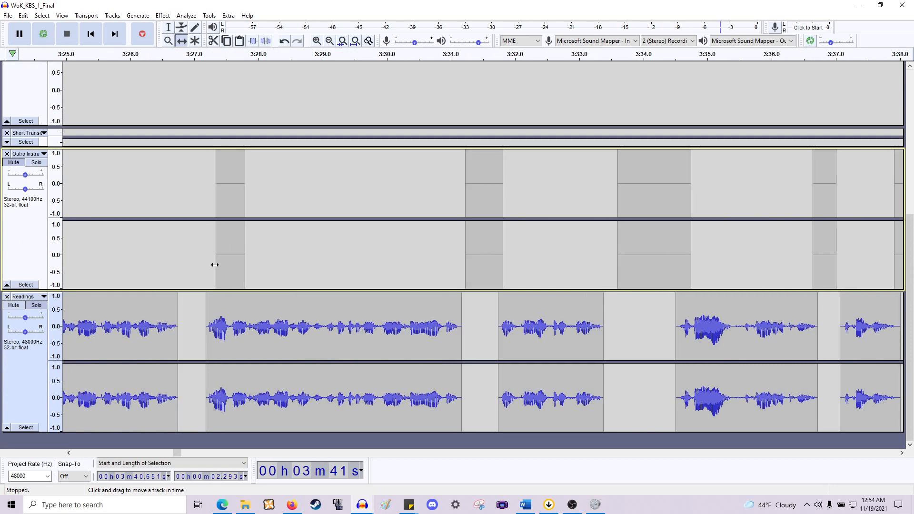
{"action": "scroll", "coordinate": [217, 267], "scroll_direction": "left", "scroll_amount": 18}
{"action": "scroll", "coordinate": [252, 307], "scroll_direction": "left", "scroll_amount": 1}
{"action": "left_click_drag", "start_coordinate": [286, 309], "coordinate": [328, 245]}
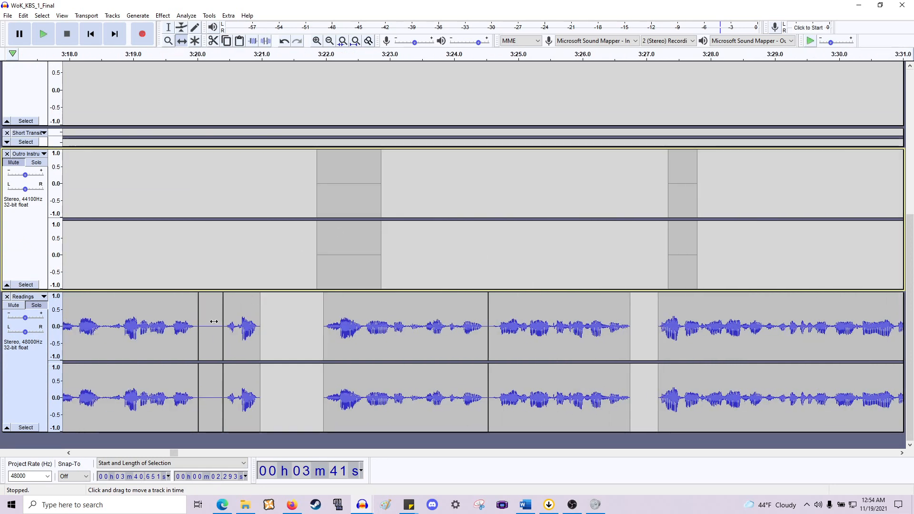
{"action": "left_click_drag", "start_coordinate": [213, 321], "coordinate": [250, 247]}
{"action": "scroll", "coordinate": [228, 259], "scroll_direction": "left", "scroll_amount": 12}
{"action": "scroll", "coordinate": [288, 300], "scroll_direction": "left", "scroll_amount": 10}
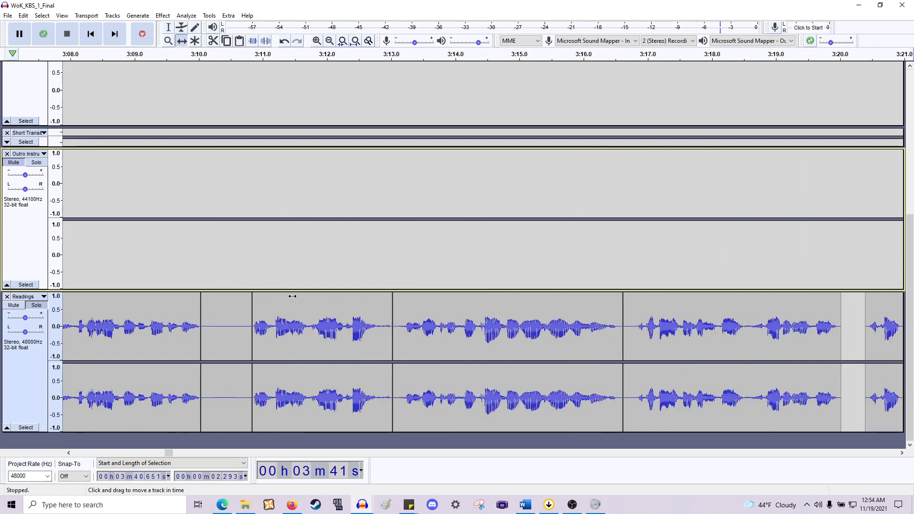
- Move the silent gap clips between about 3:00 and 3:11 from the Readings track into the Outro Instrumental track
{"action": "left_click_drag", "start_coordinate": [402, 274], "coordinate": [422, 266]}
{"action": "scroll", "coordinate": [239, 312], "scroll_direction": "left", "scroll_amount": 5}
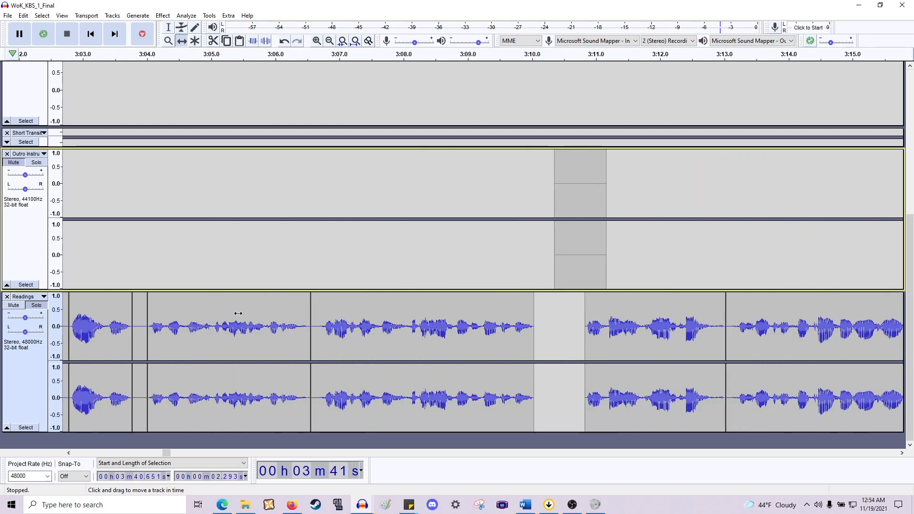
{"action": "left_click_drag", "start_coordinate": [310, 311], "coordinate": [315, 238]}
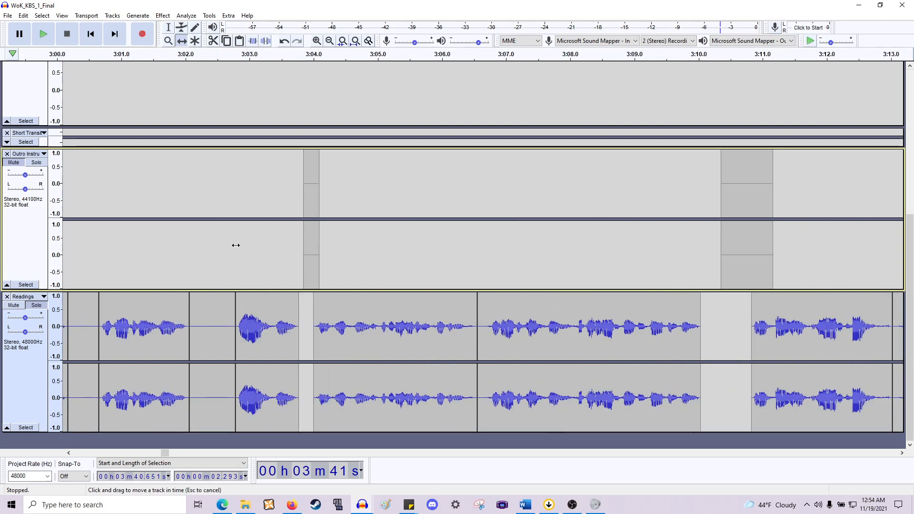
{"action": "left_click_drag", "start_coordinate": [235, 245], "coordinate": [235, 244]}
{"action": "scroll", "coordinate": [179, 277], "scroll_direction": "left", "scroll_amount": 11}
{"action": "left_click_drag", "start_coordinate": [340, 309], "coordinate": [353, 264]}
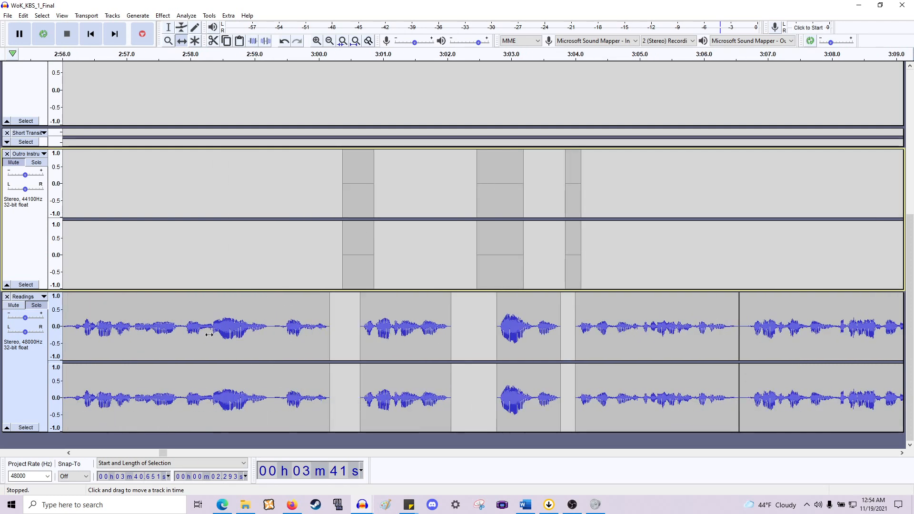
{"action": "scroll", "coordinate": [209, 334], "scroll_direction": "left", "scroll_amount": 7}
- Move the silent gap clips between about 2:46 and 2:55 from the Readings track into the Outro Instrumental track
{"action": "left_click_drag", "start_coordinate": [412, 298], "coordinate": [440, 309]}
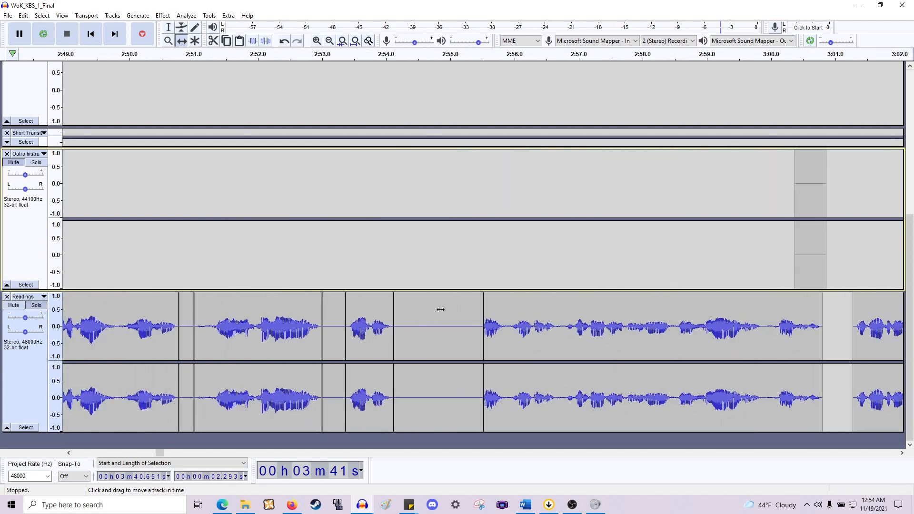
{"action": "left_click_drag", "start_coordinate": [417, 261], "coordinate": [411, 262]}
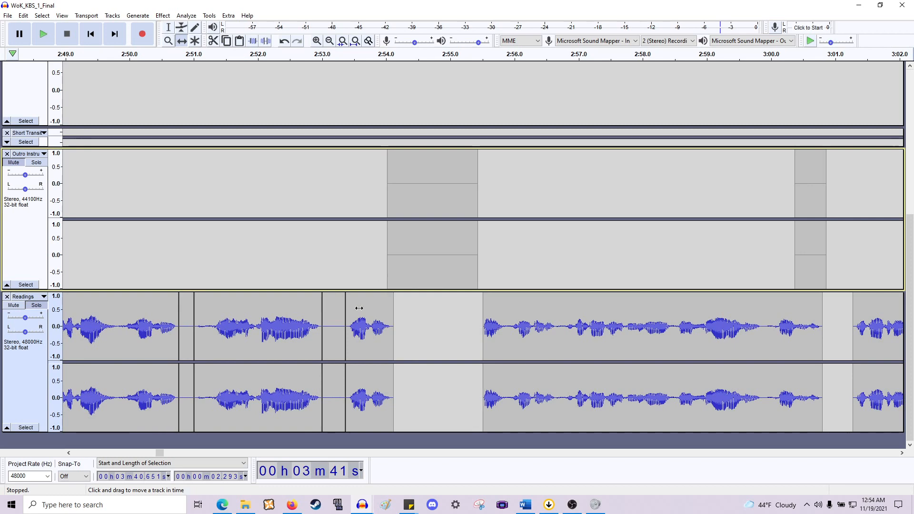
{"action": "left_click_drag", "start_coordinate": [342, 275], "coordinate": [350, 275]}
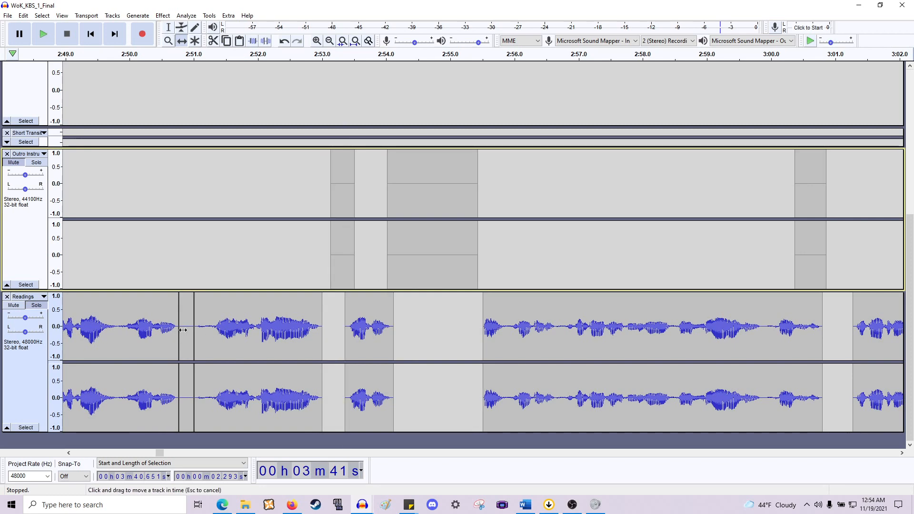
{"action": "left_click_drag", "start_coordinate": [189, 334], "coordinate": [234, 257]}
{"action": "scroll", "coordinate": [286, 309], "scroll_direction": "left", "scroll_amount": 5}
{"action": "left_click_drag", "start_coordinate": [346, 333], "coordinate": [360, 247]}
{"action": "left_click_drag", "start_coordinate": [244, 300], "coordinate": [253, 273]}
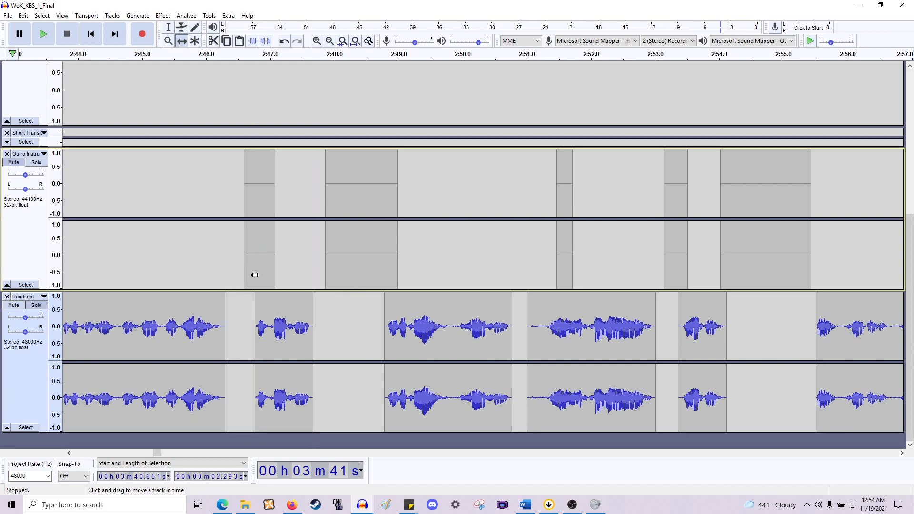
- Move the silent gap clips between about 2:36 and 2:43 from the Readings track into the Outro Instrumental track
{"action": "scroll", "coordinate": [253, 279], "scroll_direction": "left", "scroll_amount": 4}
{"action": "scroll", "coordinate": [492, 319], "scroll_direction": "left", "scroll_amount": 2}
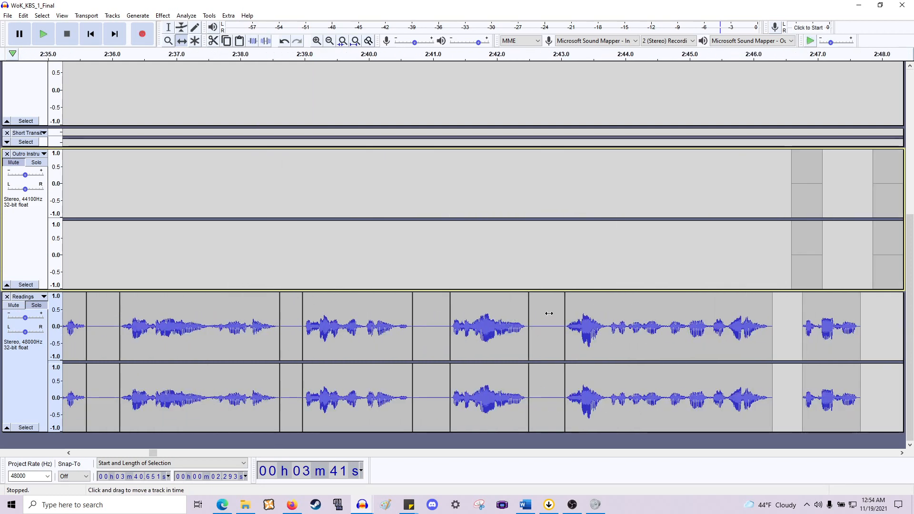
{"action": "left_click_drag", "start_coordinate": [549, 313], "coordinate": [534, 211]}
{"action": "left_click_drag", "start_coordinate": [429, 312], "coordinate": [427, 232]}
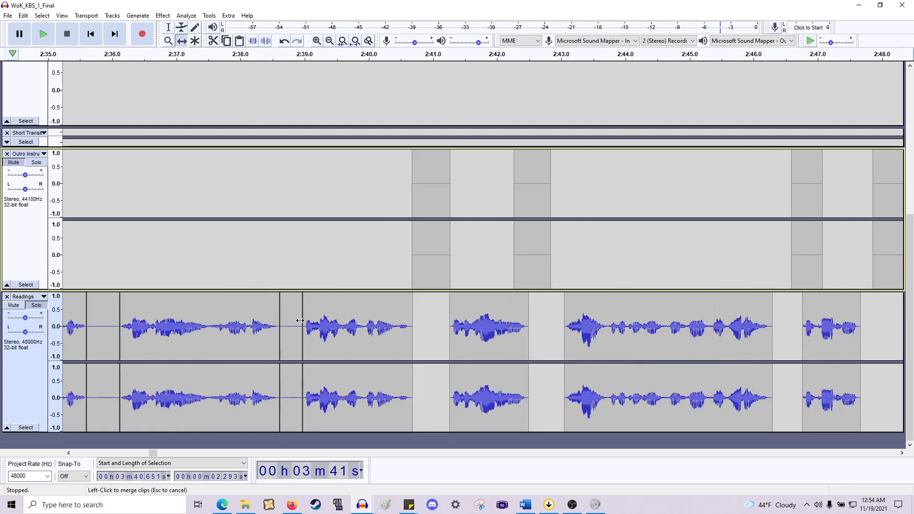
{"action": "left_click_drag", "start_coordinate": [299, 321], "coordinate": [301, 253]}
{"action": "scroll", "coordinate": [304, 324], "scroll_direction": "left", "scroll_amount": 4}
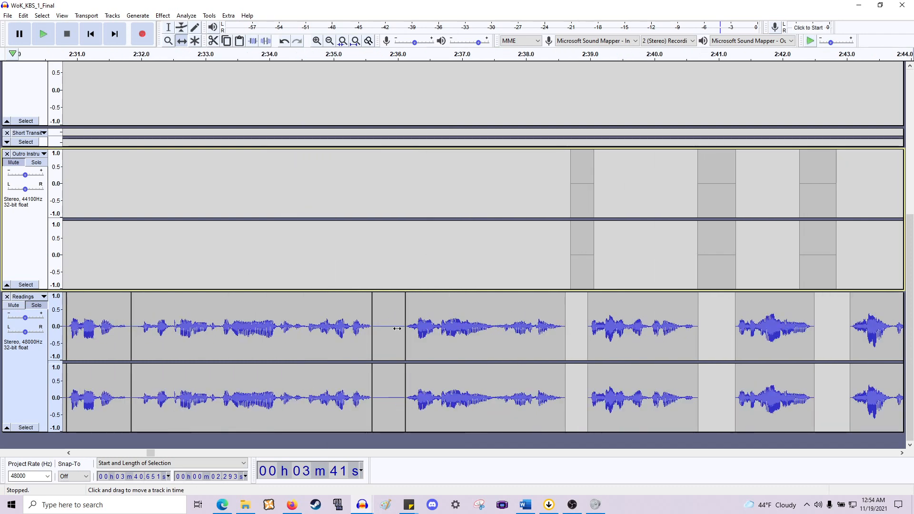
{"action": "left_click_drag", "start_coordinate": [397, 329], "coordinate": [388, 231]}
- Scroll back through the Readings track to about 2:10 to check the remaining gap clips
{"action": "scroll", "coordinate": [357, 280], "scroll_direction": "left", "scroll_amount": 8}
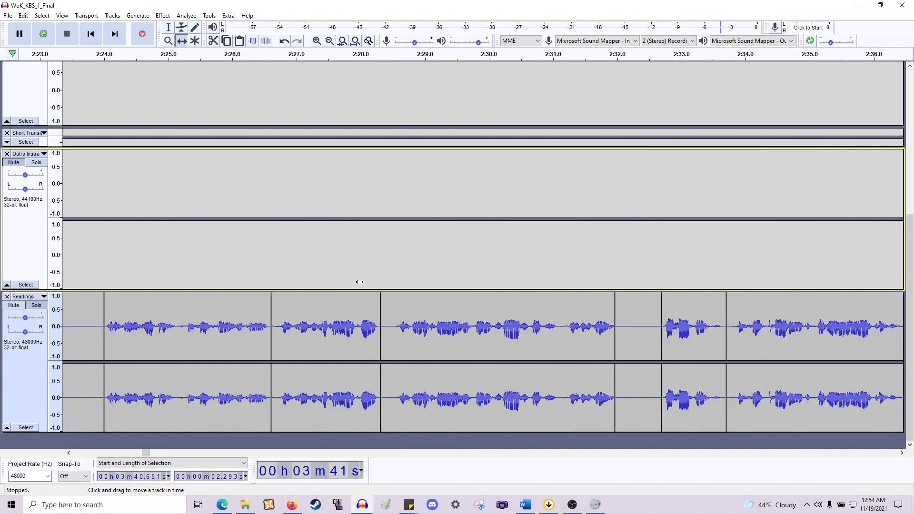
{"action": "scroll", "coordinate": [358, 282], "scroll_direction": "left", "scroll_amount": 2}
{"action": "scroll", "coordinate": [597, 328], "scroll_direction": "right", "scroll_amount": 12}
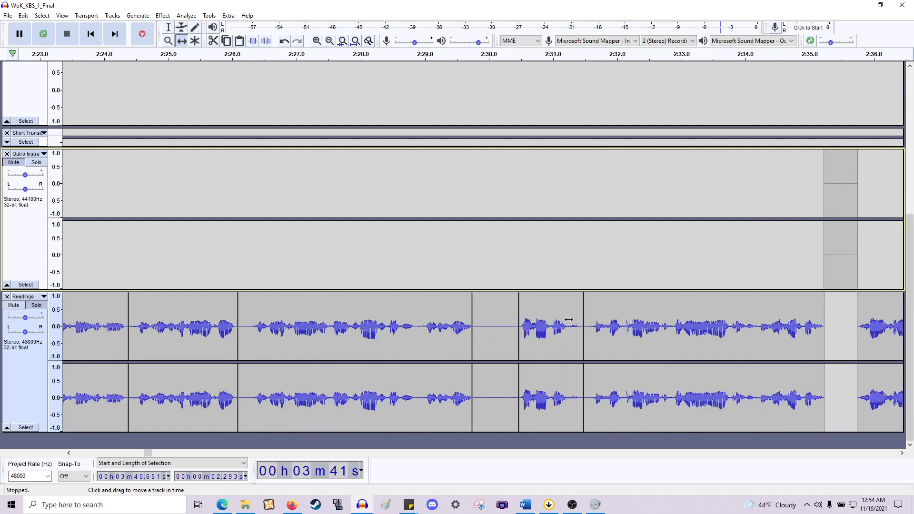
{"action": "scroll", "coordinate": [388, 332], "scroll_direction": "left", "scroll_amount": 18}
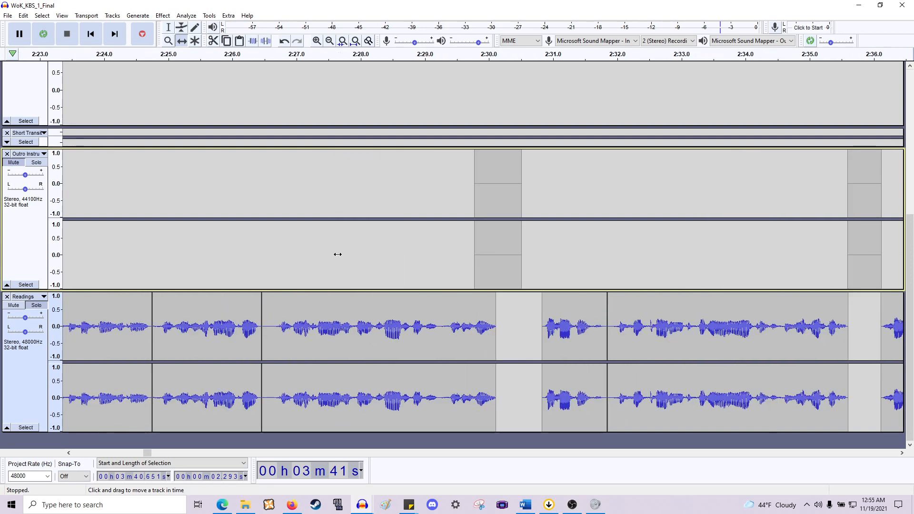
{"action": "scroll", "coordinate": [402, 247], "scroll_direction": "left", "scroll_amount": 12}
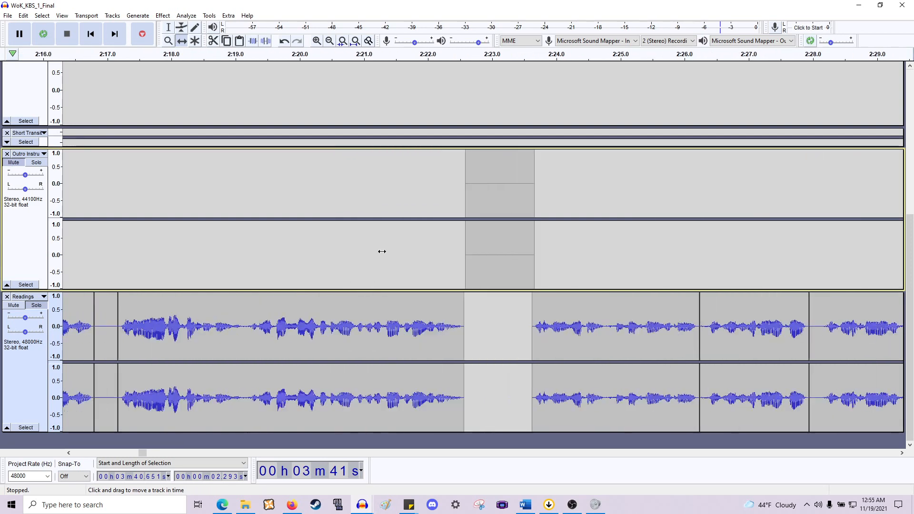
{"action": "left_click_drag", "start_coordinate": [415, 277], "coordinate": [410, 277]}
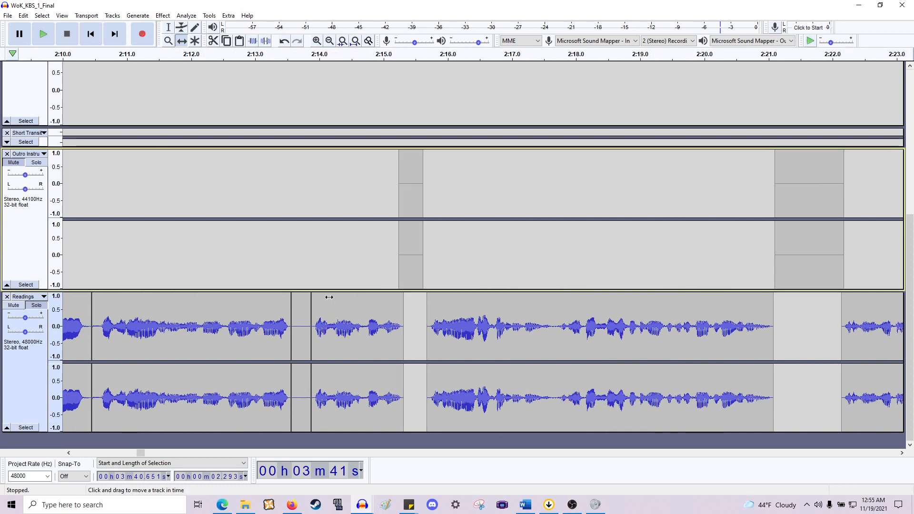
- Move the silent gap clips between about 2:01 and 2:14 from the Readings track into the Outro Instrumental track
{"action": "left_click_drag", "start_coordinate": [301, 329], "coordinate": [300, 249]}
{"action": "scroll", "coordinate": [300, 249], "scroll_direction": "left", "scroll_amount": 13}
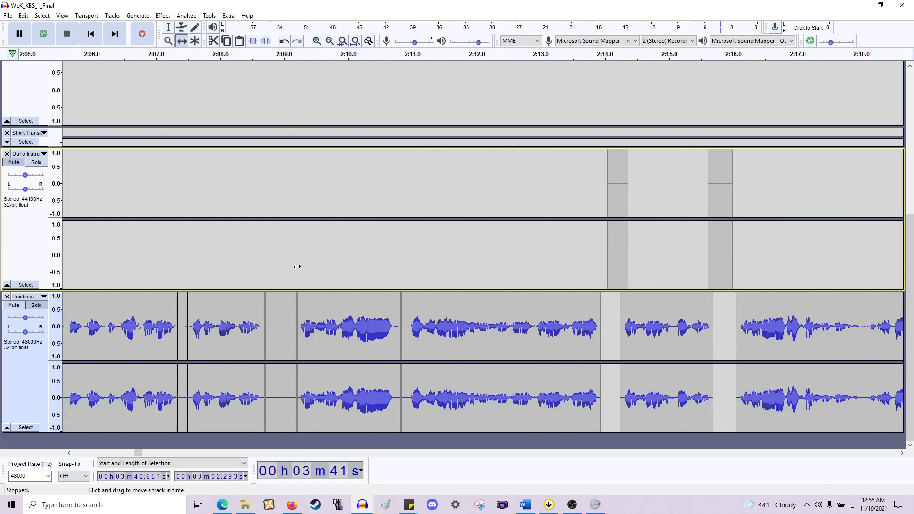
{"action": "left_click_drag", "start_coordinate": [383, 302], "coordinate": [375, 240]}
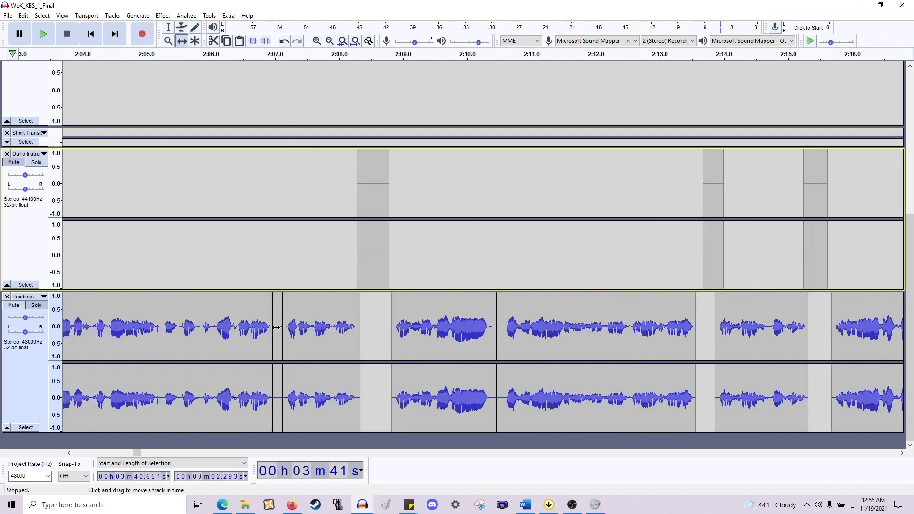
{"action": "left_click_drag", "start_coordinate": [276, 328], "coordinate": [275, 214]}
{"action": "scroll", "coordinate": [274, 217], "scroll_direction": "left", "scroll_amount": 11}
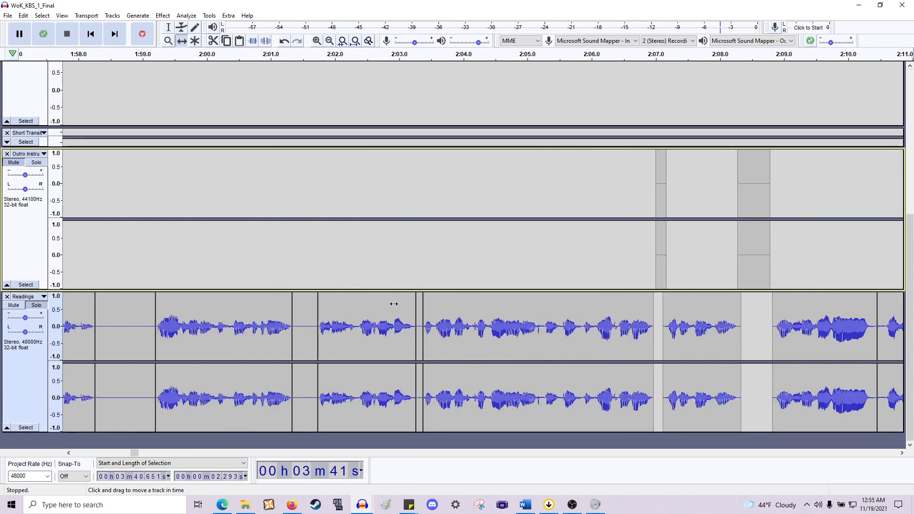
{"action": "left_click_drag", "start_coordinate": [418, 312], "coordinate": [388, 241]}
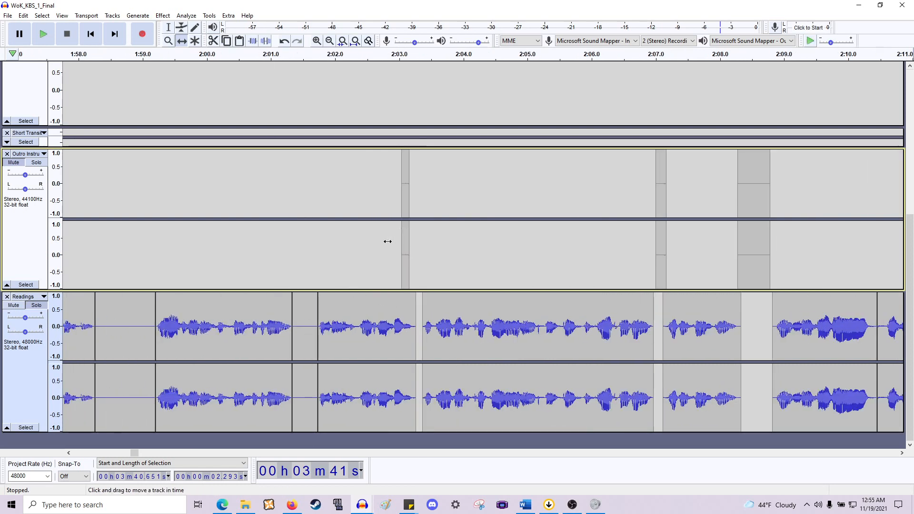
{"action": "left_click_drag", "start_coordinate": [307, 310], "coordinate": [310, 263]}
- Move the silent gap clips between about 1:50 and 1:58 from the Readings track into the Outro Instrumental track
{"action": "scroll", "coordinate": [336, 283], "scroll_direction": "left", "scroll_amount": 8}
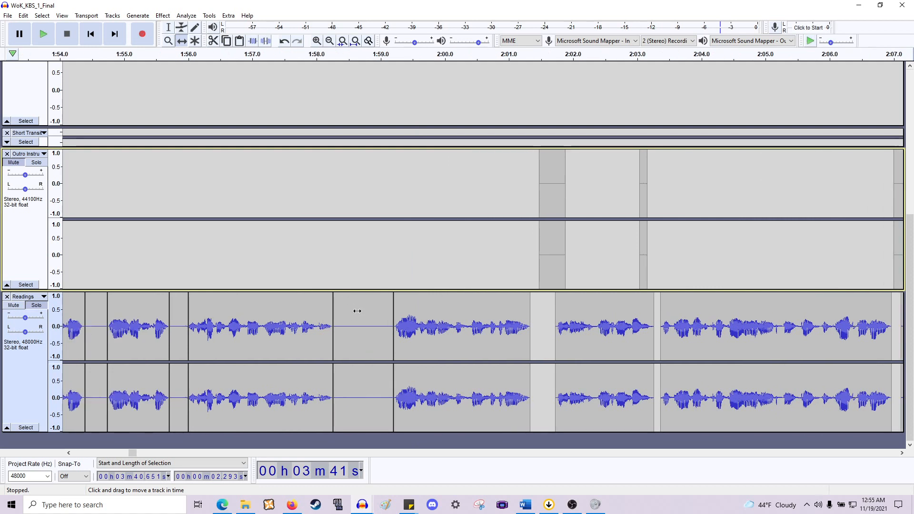
{"action": "left_click_drag", "start_coordinate": [357, 310], "coordinate": [356, 233]}
{"action": "scroll", "coordinate": [357, 265], "scroll_direction": "left", "scroll_amount": 5}
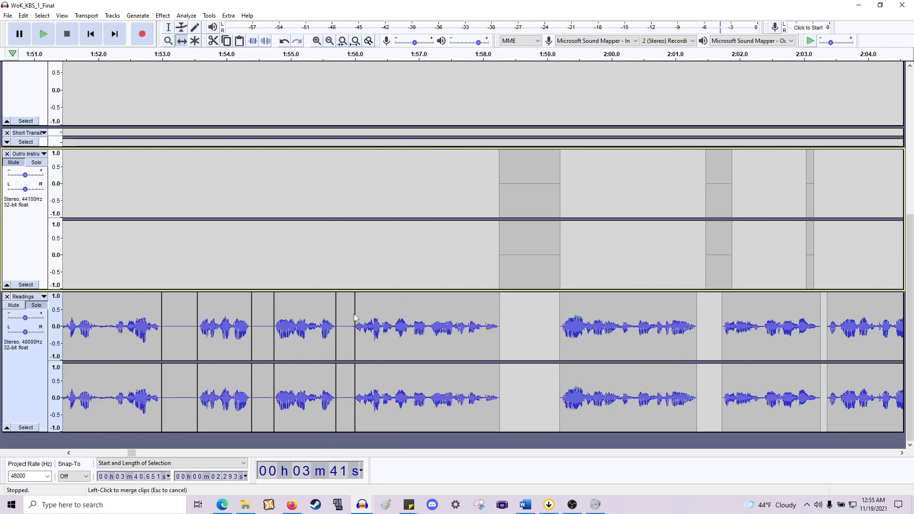
{"action": "left_click_drag", "start_coordinate": [347, 278], "coordinate": [305, 285]}
{"action": "left_click_drag", "start_coordinate": [257, 315], "coordinate": [274, 262]}
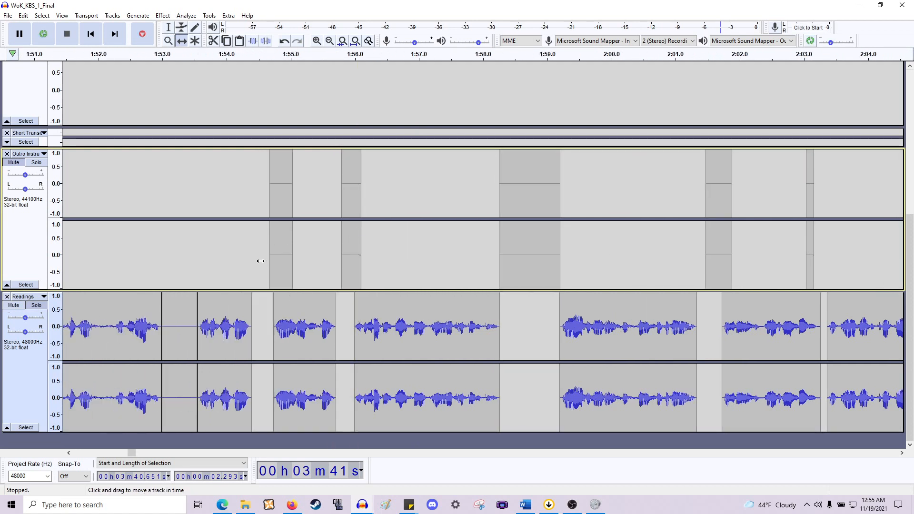
{"action": "scroll", "coordinate": [281, 271], "scroll_direction": "left", "scroll_amount": 8}
{"action": "left_click_drag", "start_coordinate": [440, 284], "coordinate": [448, 278]}
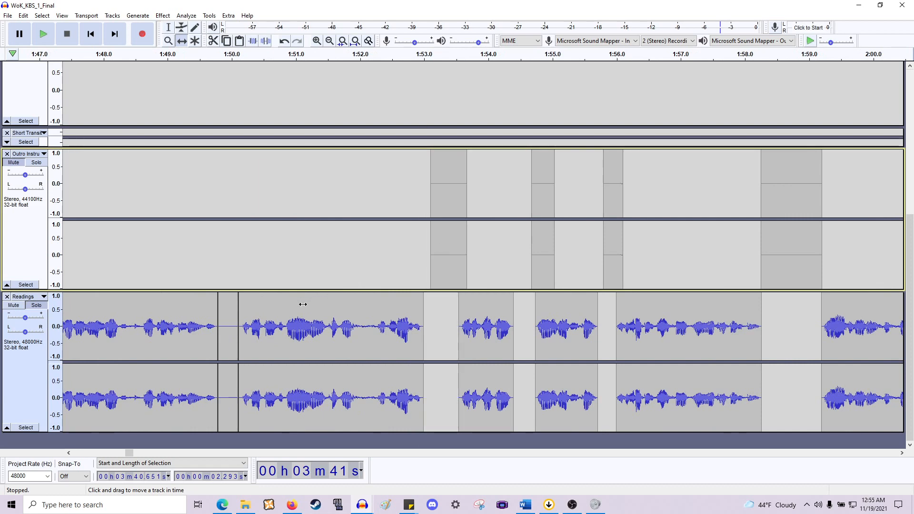
{"action": "left_click_drag", "start_coordinate": [223, 317], "coordinate": [268, 266]}
{"action": "scroll", "coordinate": [312, 252], "scroll_direction": "left", "scroll_amount": 12}
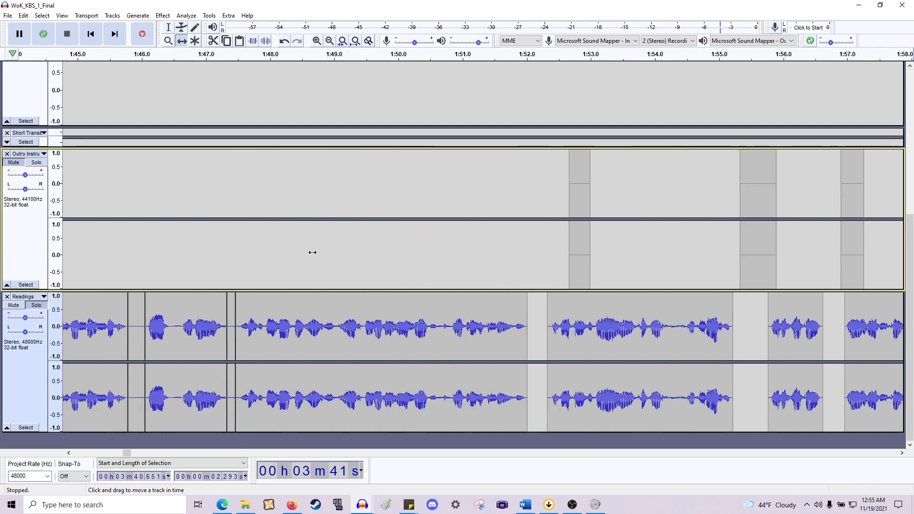
- Move the silent gap clips between about 1:41 and 1:48 from the Readings track into the Outro Instrumental track
{"action": "left_click_drag", "start_coordinate": [350, 322], "coordinate": [349, 225]}
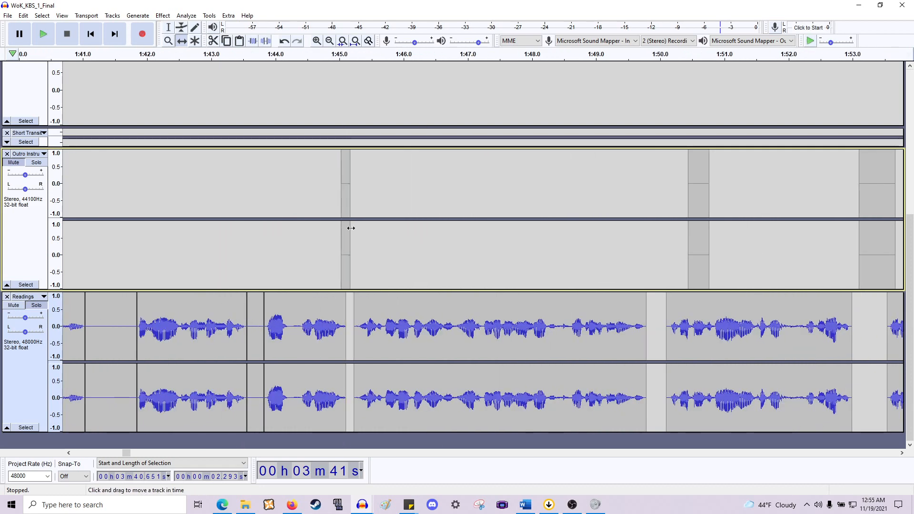
{"action": "left_click_drag", "start_coordinate": [257, 304], "coordinate": [264, 232]}
{"action": "left_click_drag", "start_coordinate": [123, 327], "coordinate": [172, 227]}
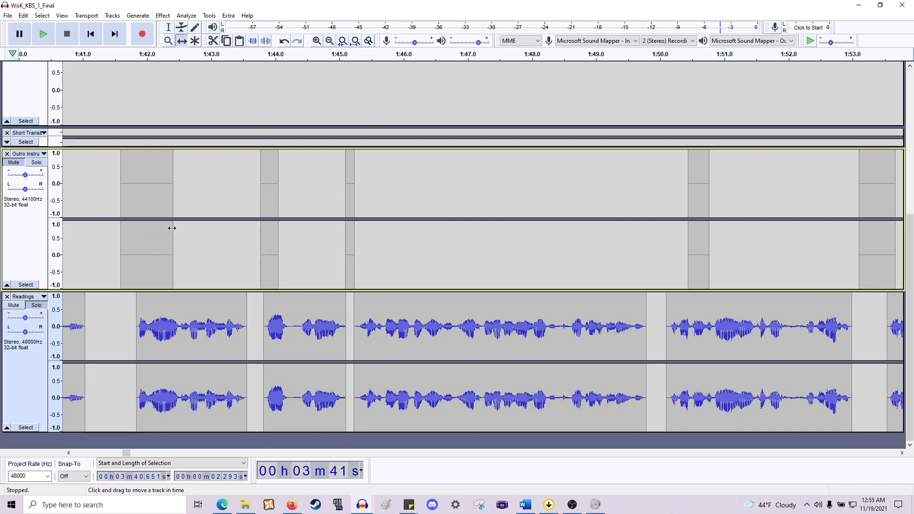
{"action": "scroll", "coordinate": [190, 236], "scroll_direction": "left", "scroll_amount": 12}
{"action": "scroll", "coordinate": [332, 292], "scroll_direction": "left", "scroll_amount": 8}
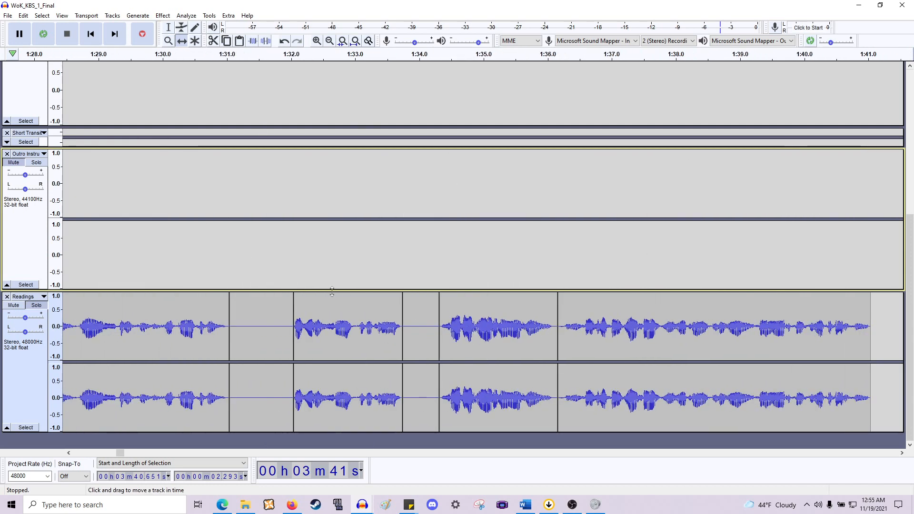
- Move the silent gap clips between about 1:18 and 1:34 from the Readings track into the Outro Instrumental track
{"action": "left_click_drag", "start_coordinate": [402, 328], "coordinate": [445, 252]}
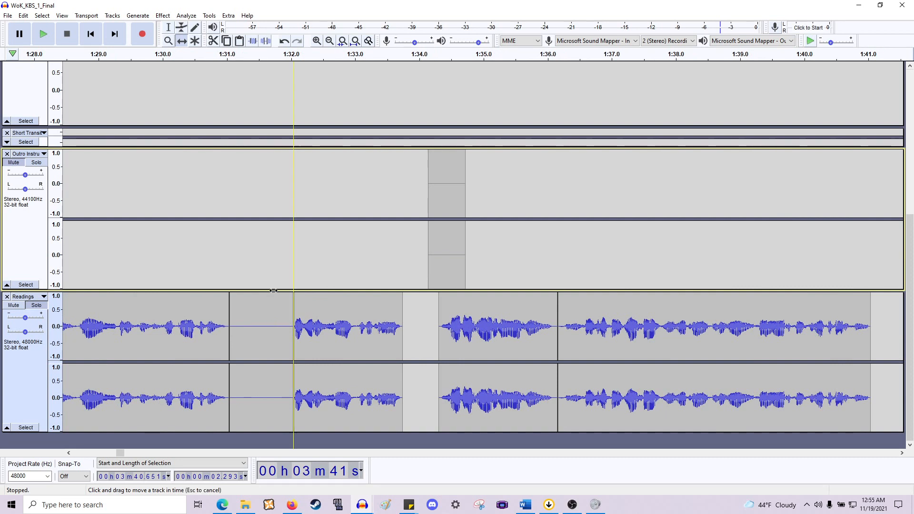
{"action": "left_click_drag", "start_coordinate": [273, 291], "coordinate": [276, 241]}
{"action": "scroll", "coordinate": [298, 241], "scroll_direction": "left", "scroll_amount": 9}
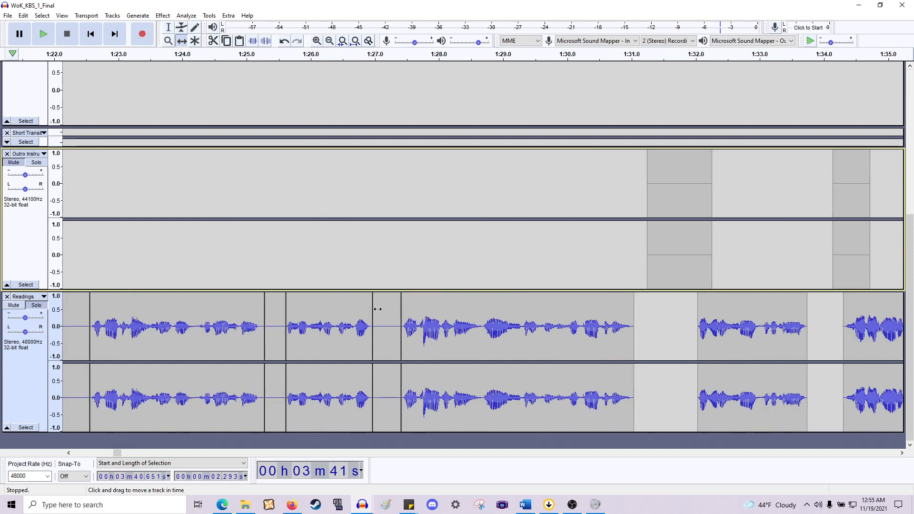
{"action": "left_click_drag", "start_coordinate": [379, 308], "coordinate": [404, 237]}
{"action": "left_click_drag", "start_coordinate": [279, 318], "coordinate": [318, 226]}
{"action": "scroll", "coordinate": [297, 242], "scroll_direction": "left", "scroll_amount": 3}
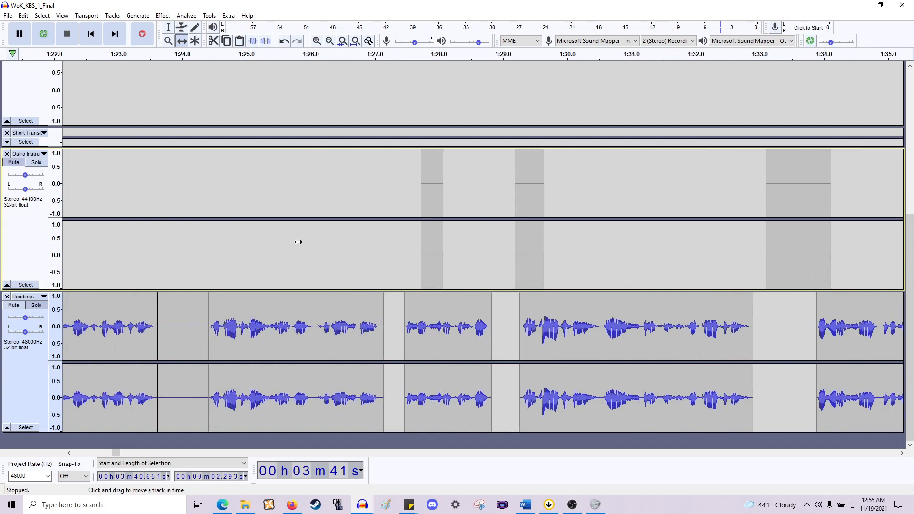
{"action": "scroll", "coordinate": [298, 242], "scroll_direction": "left", "scroll_amount": 4}
{"action": "left_click_drag", "start_coordinate": [337, 306], "coordinate": [422, 208]}
{"action": "scroll", "coordinate": [357, 250], "scroll_direction": "left", "scroll_amount": 3}
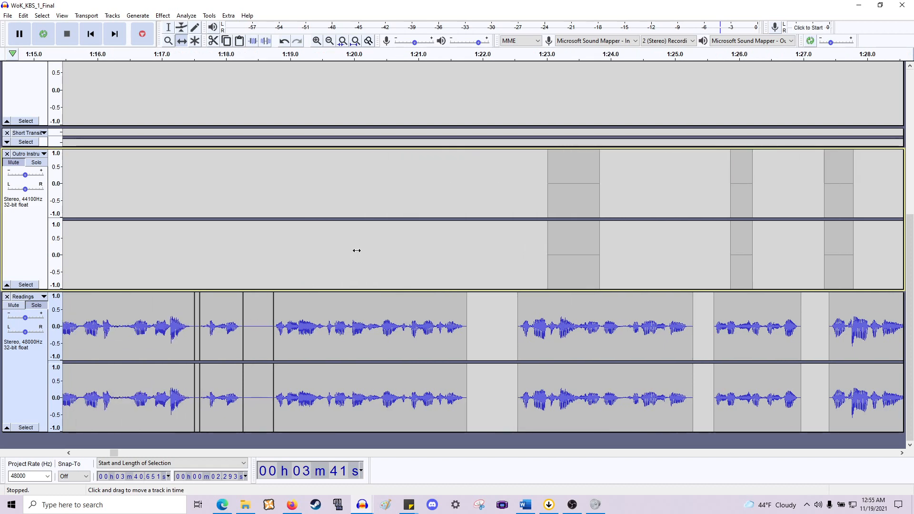
{"action": "scroll", "coordinate": [356, 250], "scroll_direction": "left", "scroll_amount": 3}
{"action": "left_click_drag", "start_coordinate": [384, 298], "coordinate": [429, 262]}
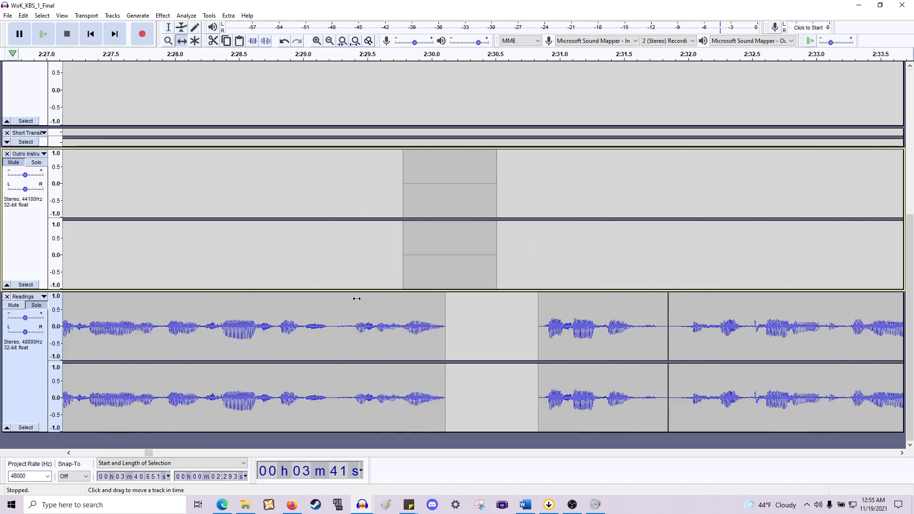
- Zoom out and scroll along the Readings track to review which silent gap clips still remain
{"action": "scroll", "coordinate": [262, 308], "scroll_direction": "left", "scroll_amount": 20}
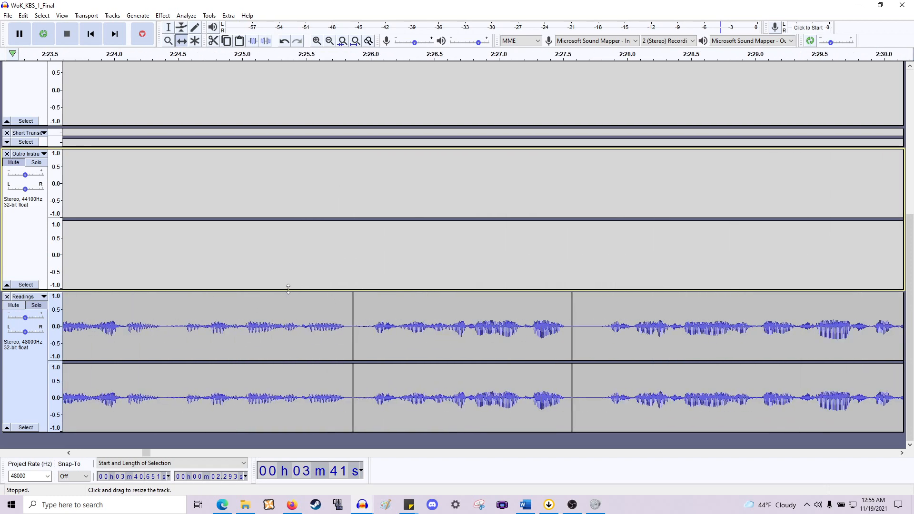
{"action": "scroll", "coordinate": [291, 290], "scroll_direction": "down", "scroll_amount": 5}
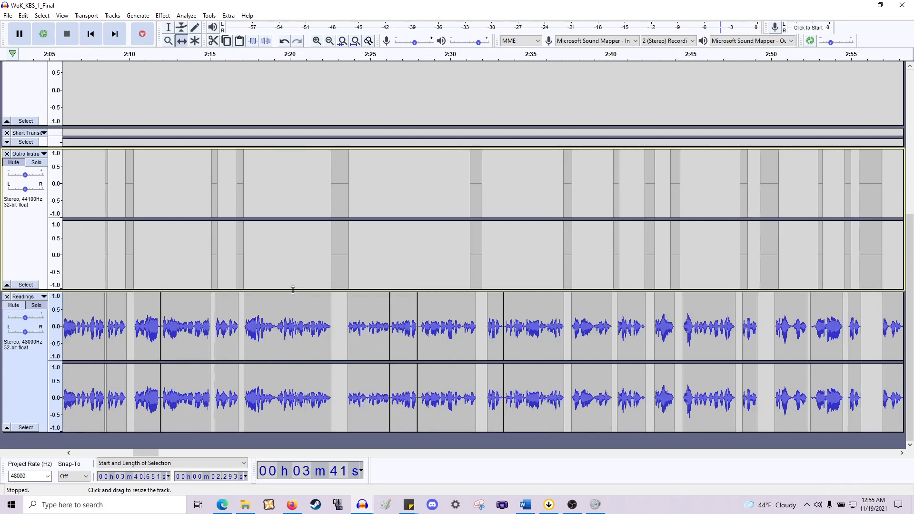
{"action": "scroll", "coordinate": [292, 290], "scroll_direction": "left", "scroll_amount": 3}
{"action": "scroll", "coordinate": [155, 252], "scroll_direction": "up", "scroll_amount": 3}
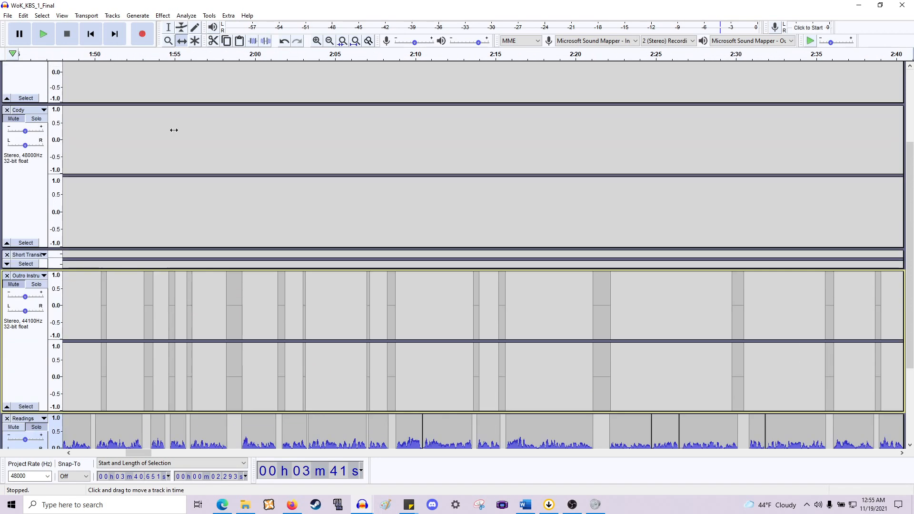
{"action": "key", "text": "F1"}
{"action": "scroll", "coordinate": [217, 336], "scroll_direction": "up", "scroll_amount": 1}
{"action": "scroll", "coordinate": [216, 336], "scroll_direction": "down", "scroll_amount": 3}
{"action": "scroll", "coordinate": [241, 336], "scroll_direction": "left", "scroll_amount": 12}
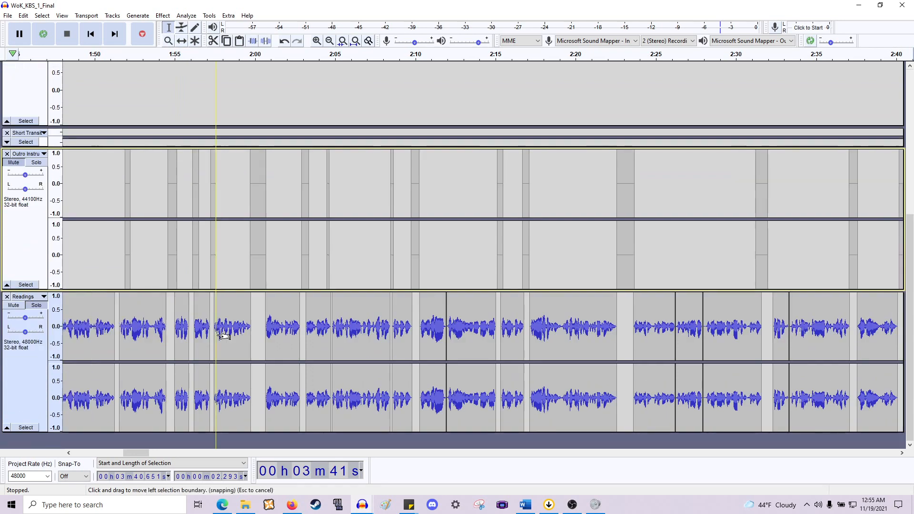
{"action": "scroll", "coordinate": [242, 335], "scroll_direction": "left", "scroll_amount": 3}
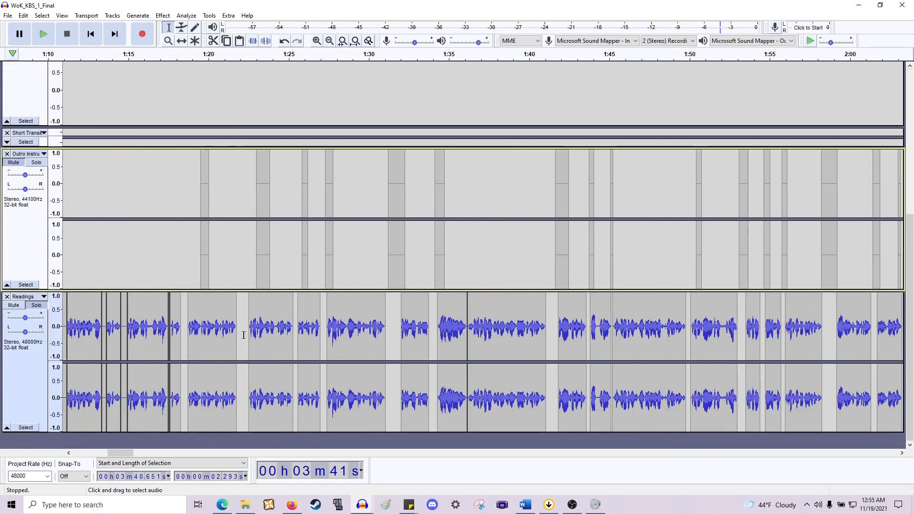
{"action": "scroll", "coordinate": [243, 337], "scroll_direction": "up", "scroll_amount": 2}
{"action": "scroll", "coordinate": [244, 337], "scroll_direction": "down", "scroll_amount": 2}
{"action": "scroll", "coordinate": [245, 337], "scroll_direction": "up", "scroll_amount": 2}
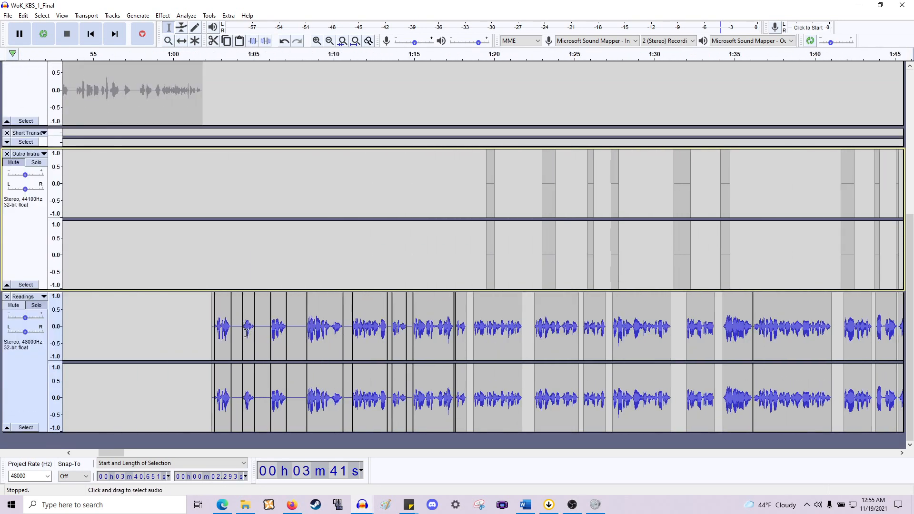
{"action": "scroll", "coordinate": [309, 311], "scroll_direction": "left", "scroll_amount": 3}
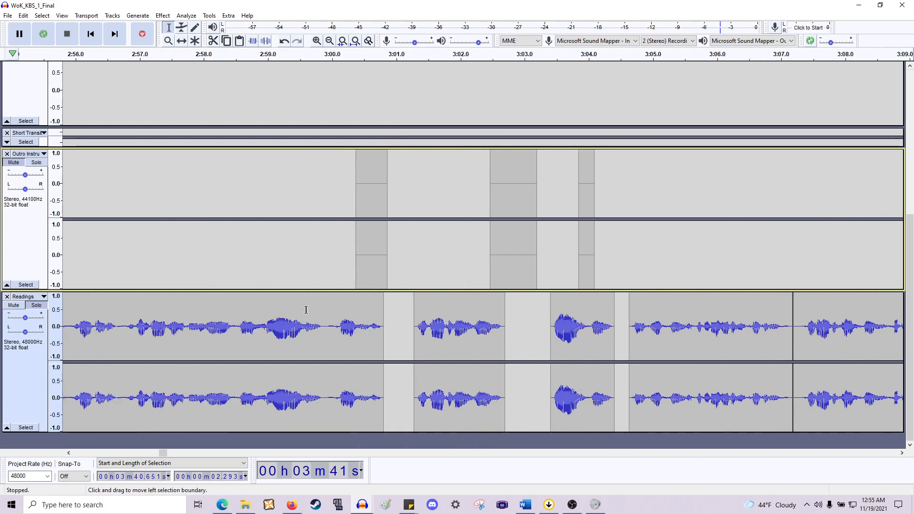
{"action": "left_click", "coordinate": [157, 423]}
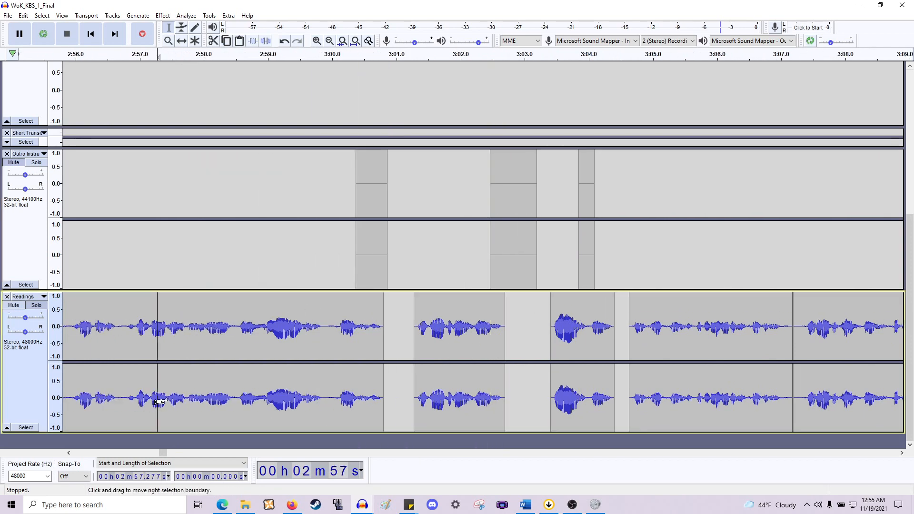
{"action": "scroll", "coordinate": [184, 380], "scroll_direction": "left", "scroll_amount": 9}
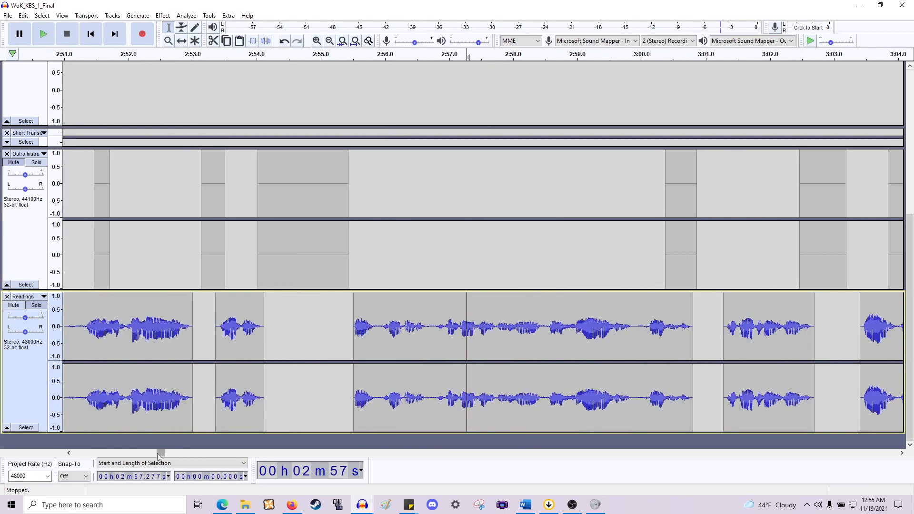
{"action": "left_click_drag", "start_coordinate": [159, 456], "coordinate": [108, 458]}
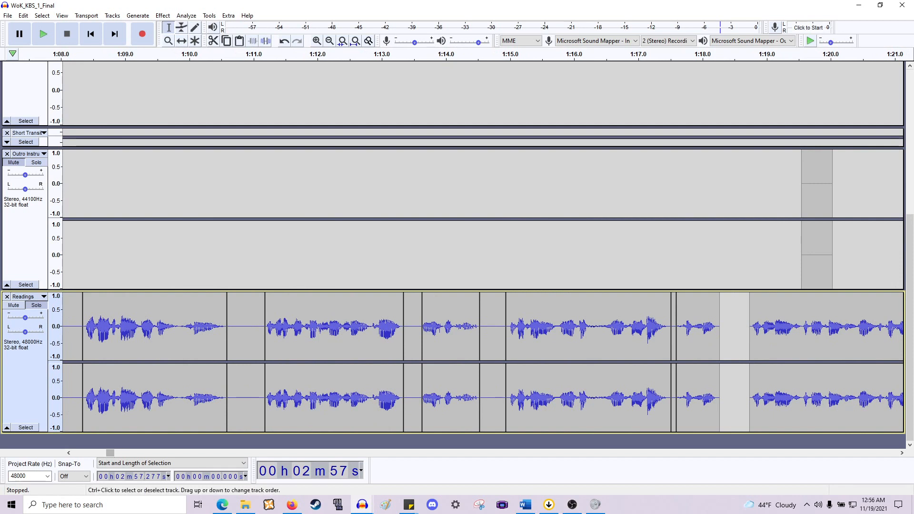
- Switch to the Time Shift tool and move the gap clips between about 1:11 and 1:15 into the Outro Instrumental track
{"action": "left_click", "coordinate": [182, 42]}
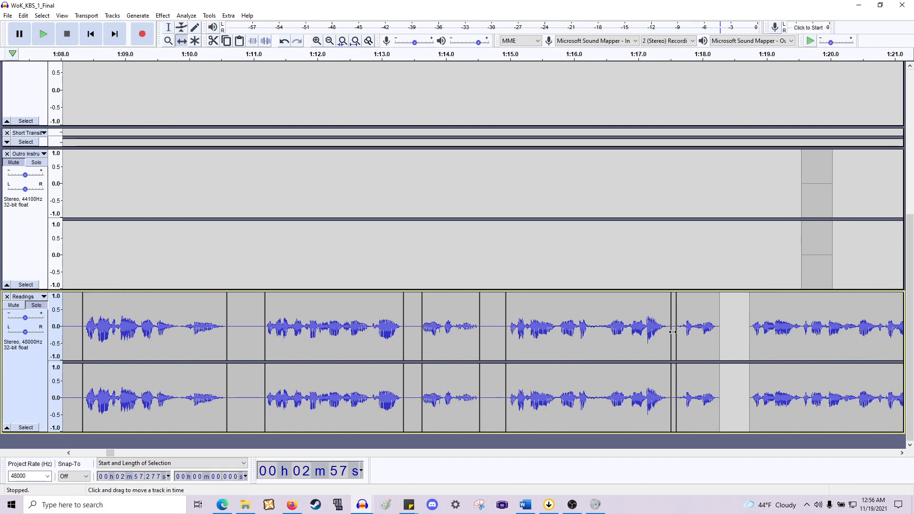
{"action": "left_click_drag", "start_coordinate": [667, 271], "coordinate": [668, 271]}
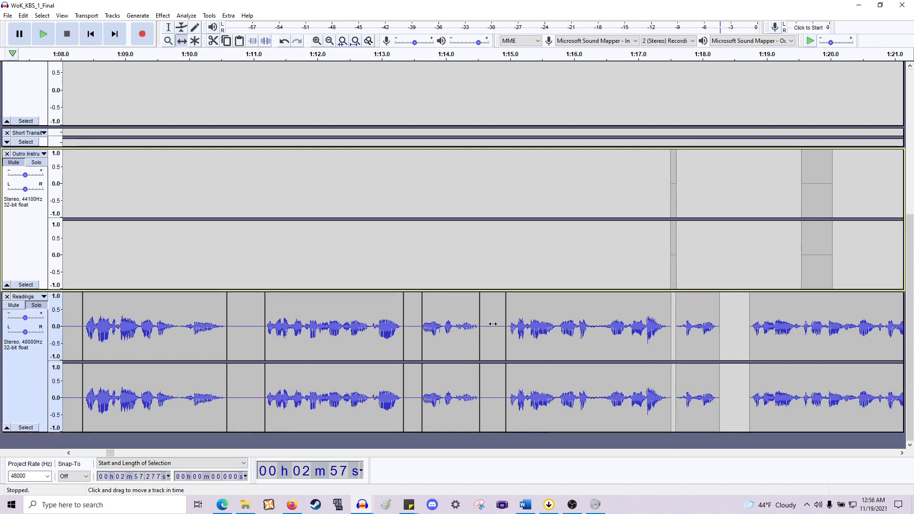
{"action": "left_click_drag", "start_coordinate": [504, 328], "coordinate": [563, 236]}
{"action": "left_click_drag", "start_coordinate": [405, 310], "coordinate": [467, 201]}
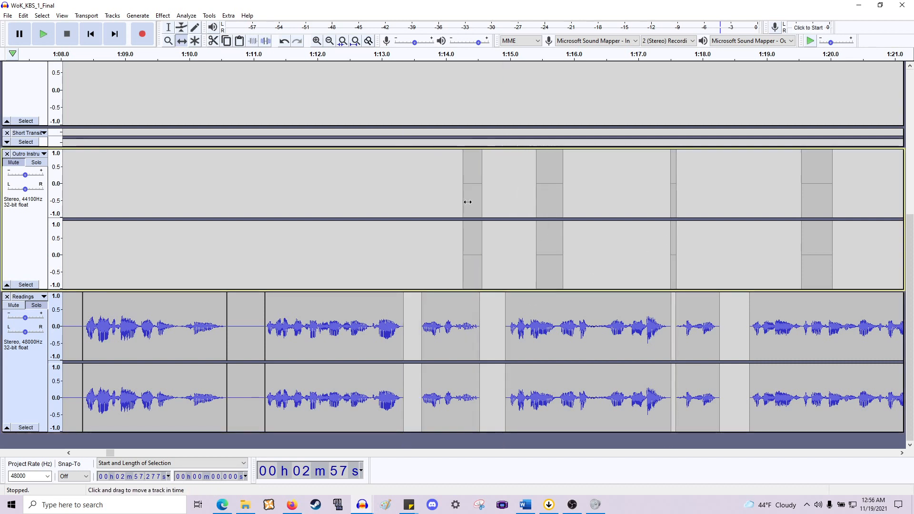
{"action": "scroll", "coordinate": [406, 295], "scroll_direction": "left", "scroll_amount": 5}
{"action": "left_click_drag", "start_coordinate": [427, 311], "coordinate": [602, 230]}
{"action": "left_click_drag", "start_coordinate": [266, 301], "coordinate": [527, 220]}
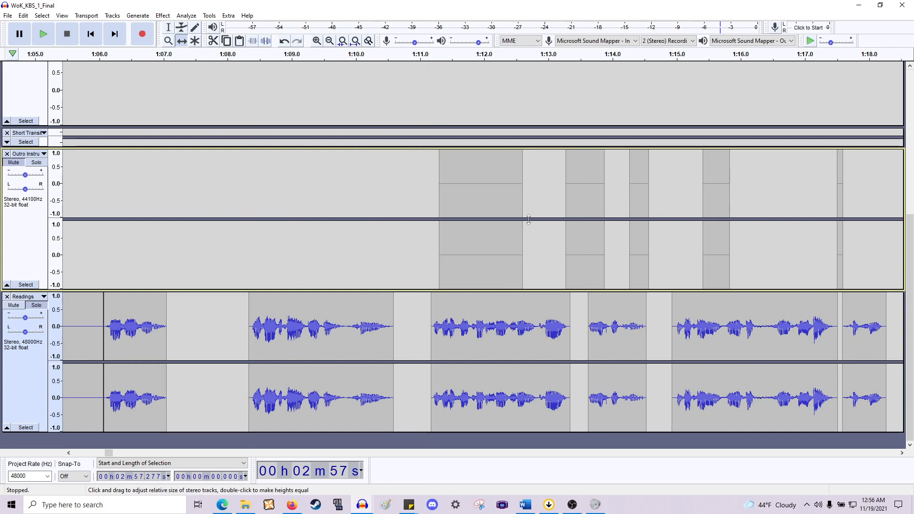
- Move the silent gap clips between about 1:02 and 1:10 from the Readings track into the Outro Instrumental track
{"action": "scroll", "coordinate": [435, 251], "scroll_direction": "left", "scroll_amount": 13}
{"action": "left_click_drag", "start_coordinate": [421, 274], "coordinate": [649, 242]}
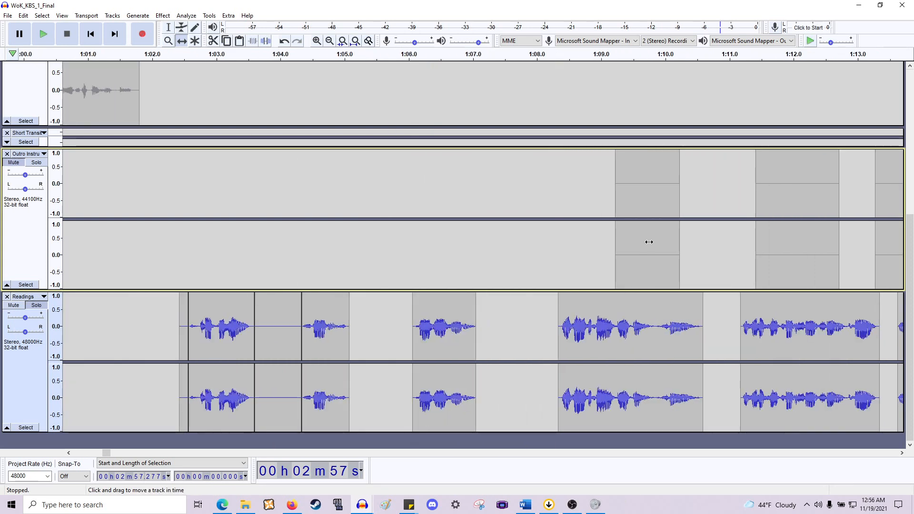
{"action": "left_click_drag", "start_coordinate": [275, 333], "coordinate": [552, 230]}
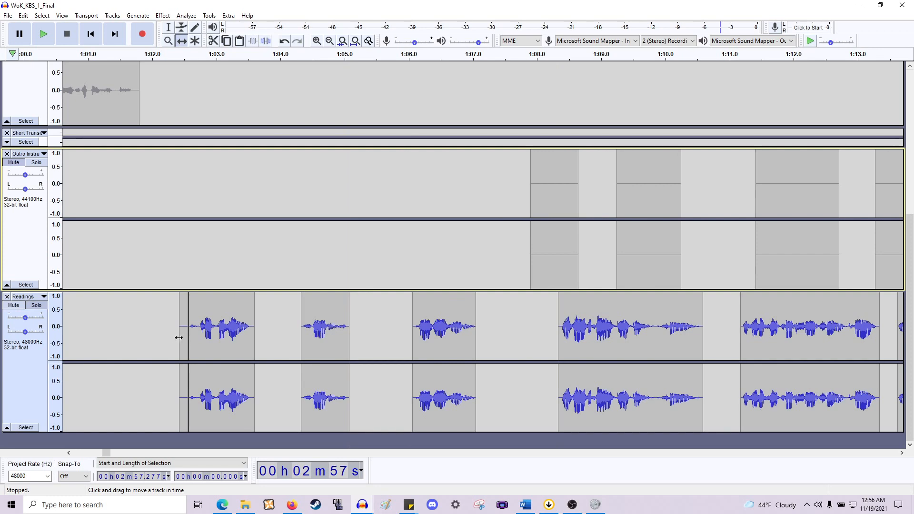
{"action": "left_click_drag", "start_coordinate": [185, 334], "coordinate": [503, 233]}
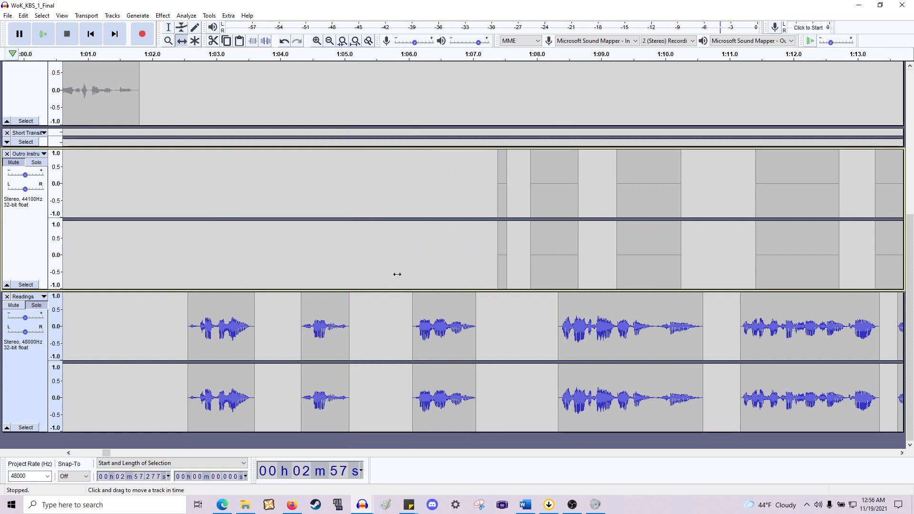
{"action": "scroll", "coordinate": [397, 274], "scroll_direction": "down", "scroll_amount": 4}
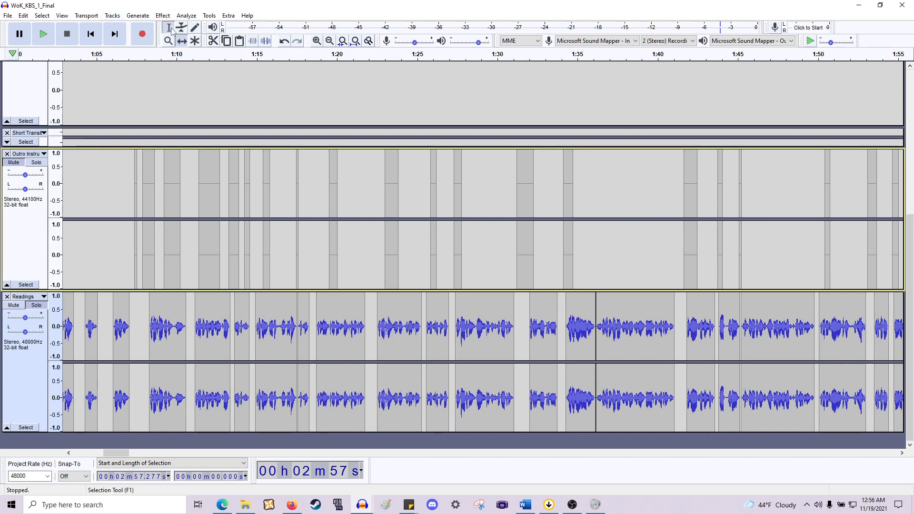
- Select all gap clips in the Outro Instrumental track and, with Time Shift, move them into the Readings track after the last reading, around 3:57
{"action": "left_click_drag", "start_coordinate": [134, 176], "coordinate": [598, 223]}
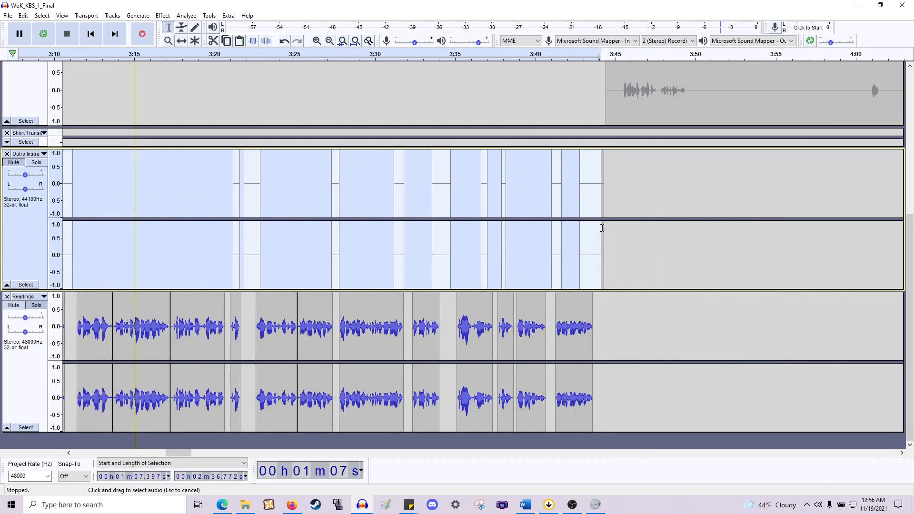
{"action": "scroll", "coordinate": [498, 216], "scroll_direction": "down", "scroll_amount": 3}
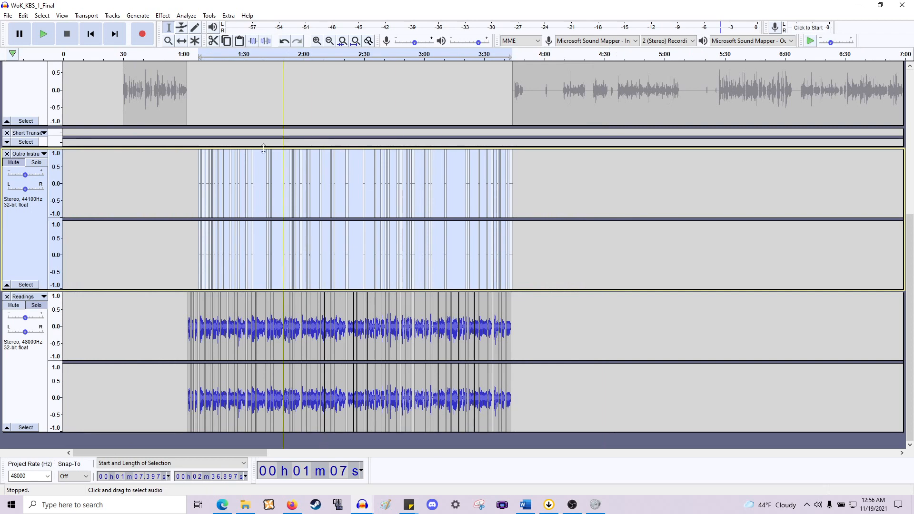
{"action": "scroll", "coordinate": [346, 206], "scroll_direction": "up", "scroll_amount": 1}
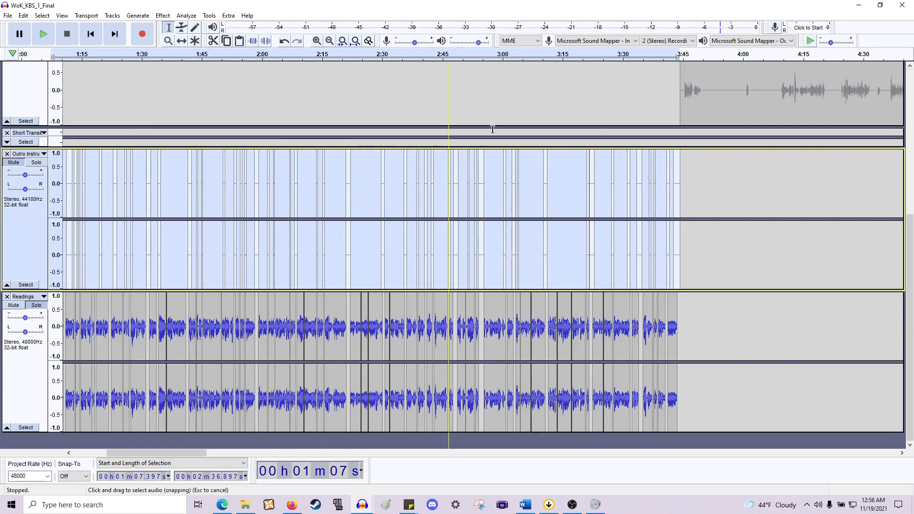
{"action": "left_click", "coordinate": [182, 40]}
{"action": "left_click_drag", "start_coordinate": [677, 261], "coordinate": [858, 260]}
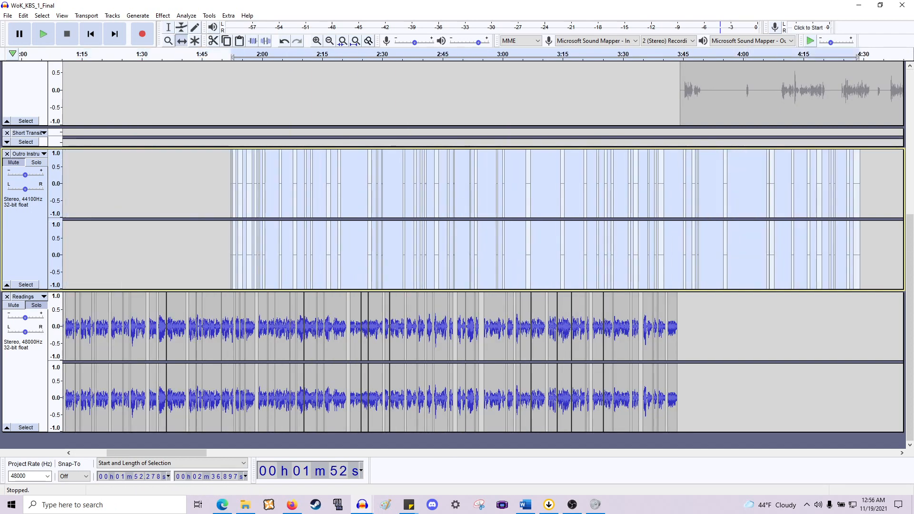
{"action": "left_click_drag", "start_coordinate": [249, 261], "coordinate": [750, 321]}
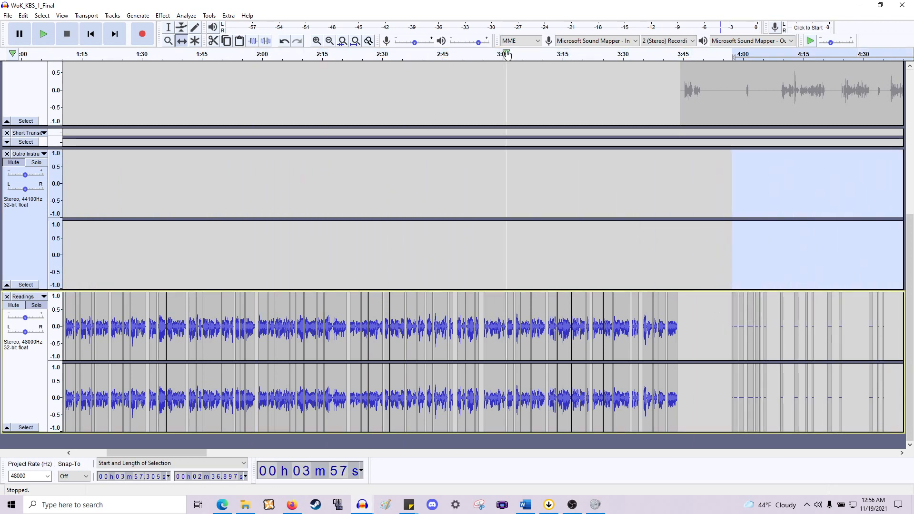
- Select the gap clips at the end of the Readings track, from about 3:54 to 6:48, and delete them
{"action": "key", "text": "F1"}
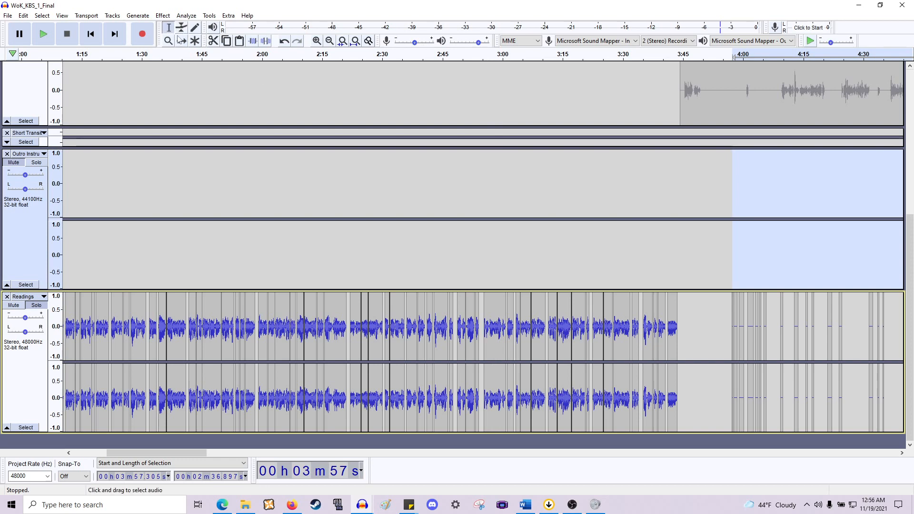
{"action": "left_click", "coordinate": [718, 350]}
{"action": "scroll", "coordinate": [709, 347], "scroll_direction": "right", "scroll_amount": 10}
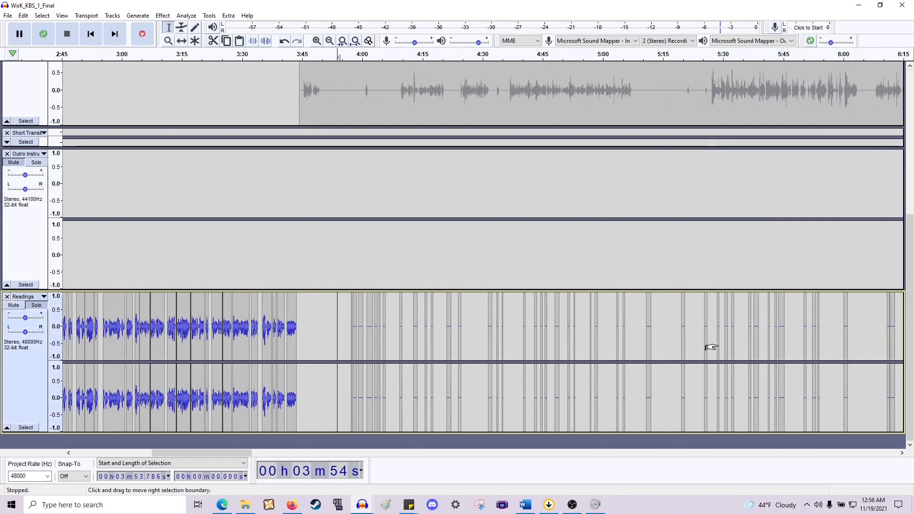
{"action": "scroll", "coordinate": [733, 343], "scroll_direction": "right", "scroll_amount": 3}
{"action": "left_click", "coordinate": [751, 342], "text": "shift"}
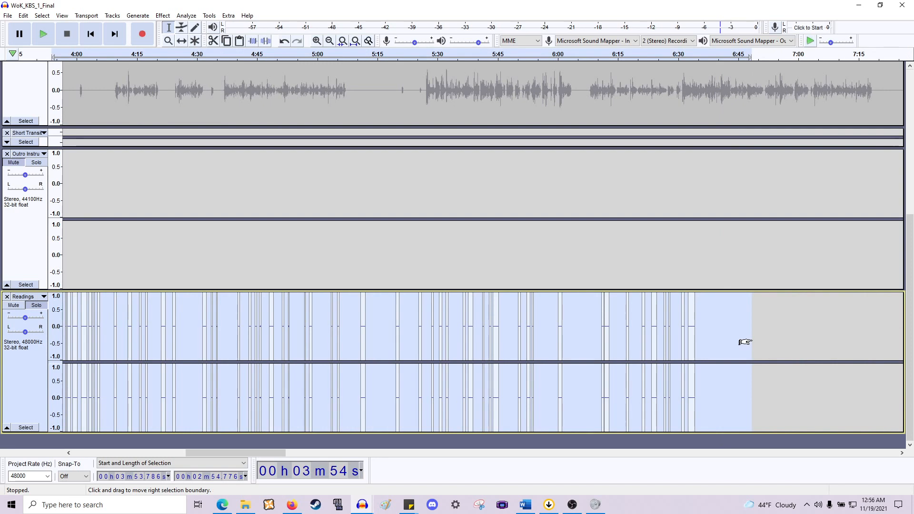
{"action": "key", "text": "Delete"}
- Collapse the Outro Instrumental track and scroll along the Readings track to review its clips
{"action": "scroll", "coordinate": [745, 342], "scroll_direction": "left", "scroll_amount": 12}
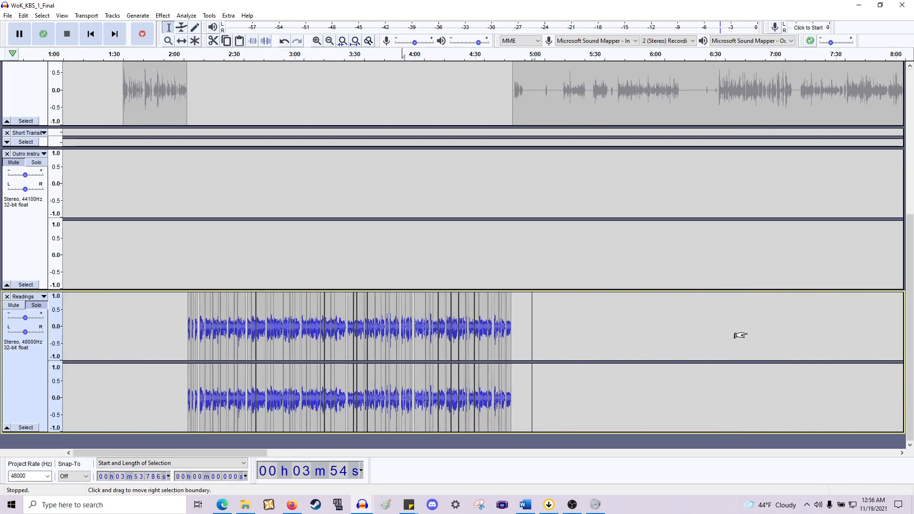
{"action": "scroll", "coordinate": [564, 279], "scroll_direction": "up", "scroll_amount": 5}
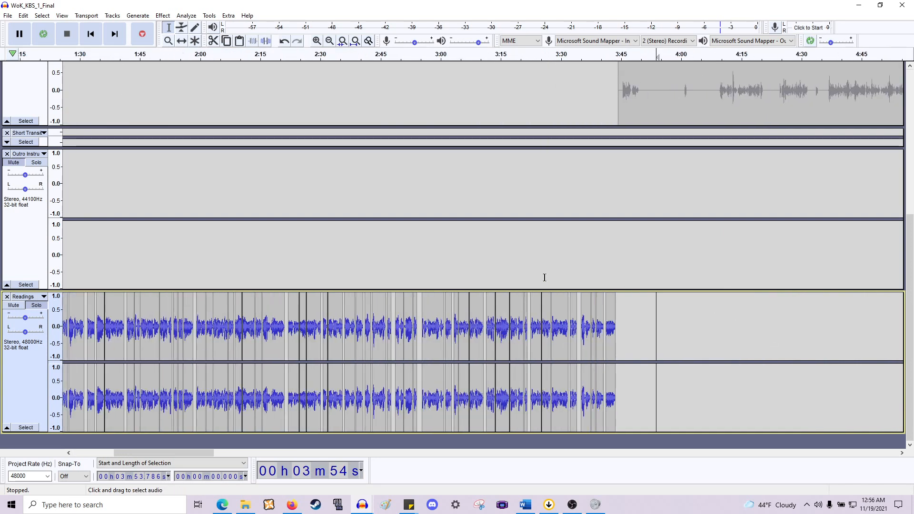
{"action": "scroll", "coordinate": [546, 273], "scroll_direction": "left", "scroll_amount": 8}
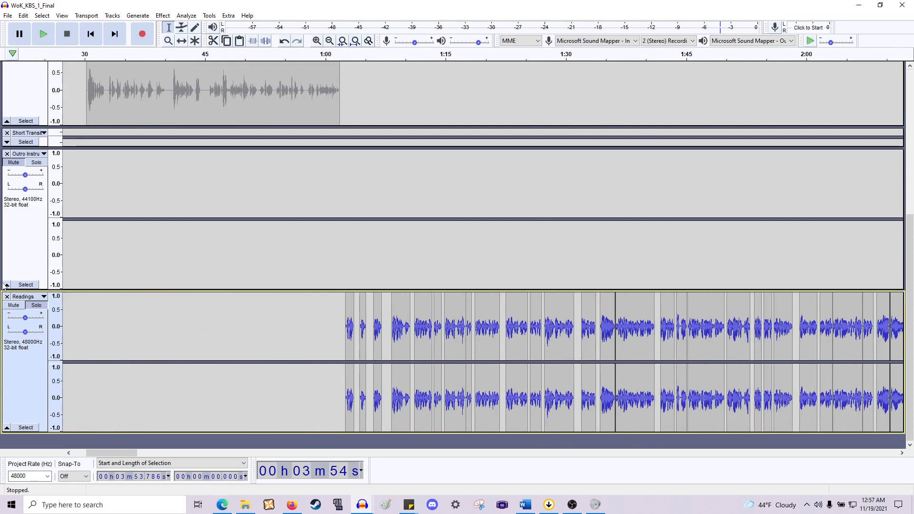
{"action": "left_click", "coordinate": [6, 285]}
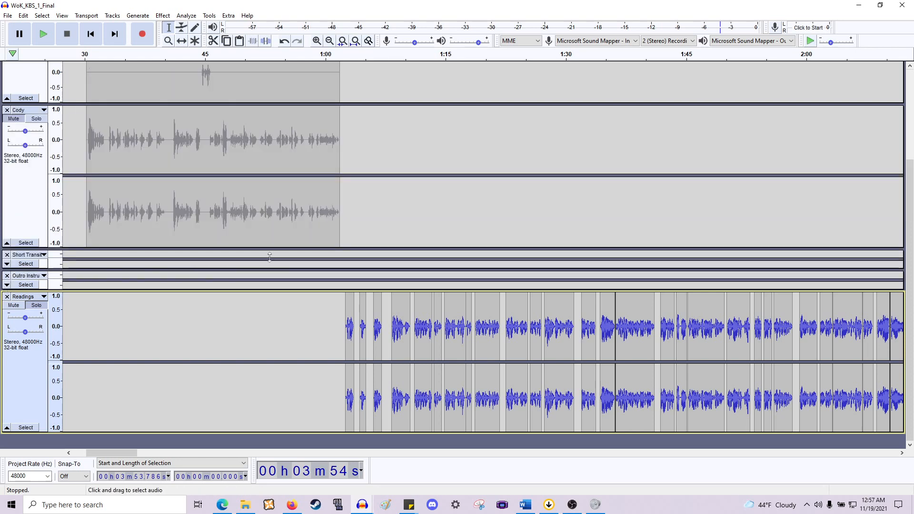
{"action": "scroll", "coordinate": [345, 321], "scroll_direction": "right", "scroll_amount": 2}
{"action": "scroll", "coordinate": [309, 314], "scroll_direction": "right", "scroll_amount": 1}
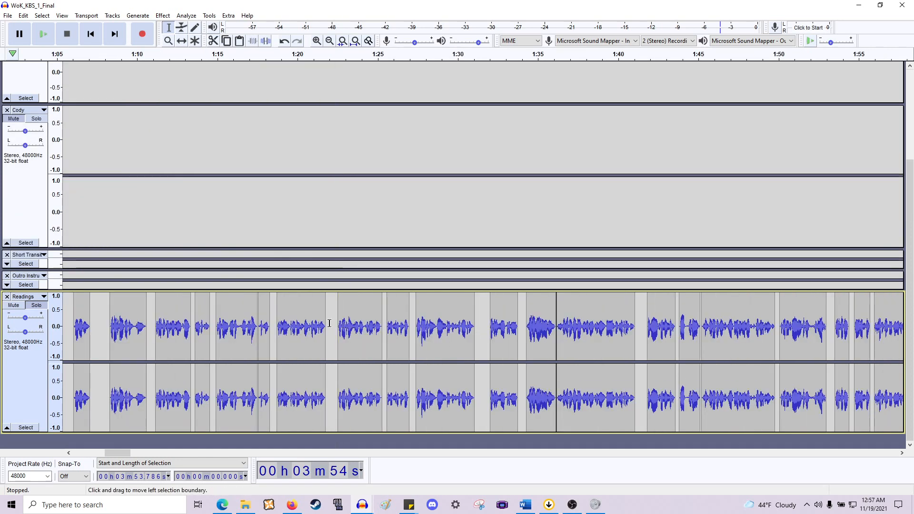
{"action": "scroll", "coordinate": [288, 302], "scroll_direction": "up", "scroll_amount": 1}
{"action": "scroll", "coordinate": [288, 302], "scroll_direction": "left", "scroll_amount": 3}
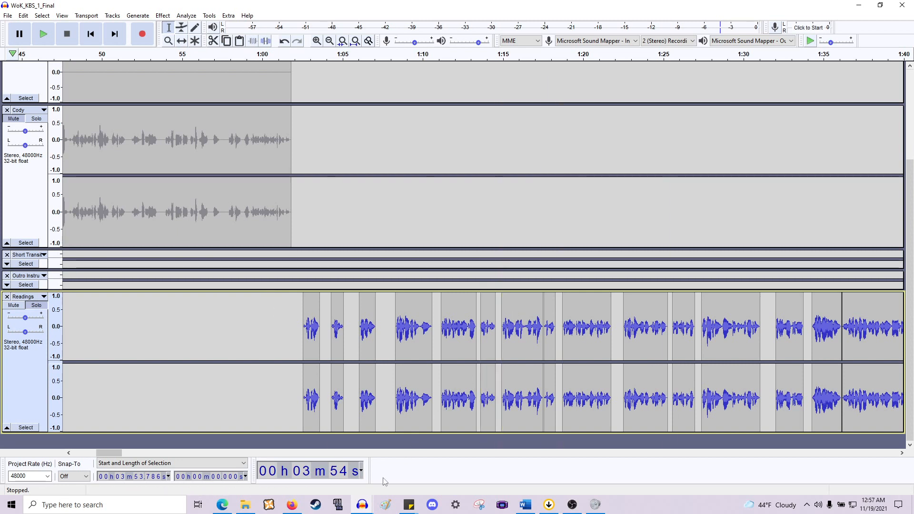
- Switch to the web browser and open the Moods section of the Epidemic Sound music library
{"action": "left_click", "coordinate": [222, 505]}
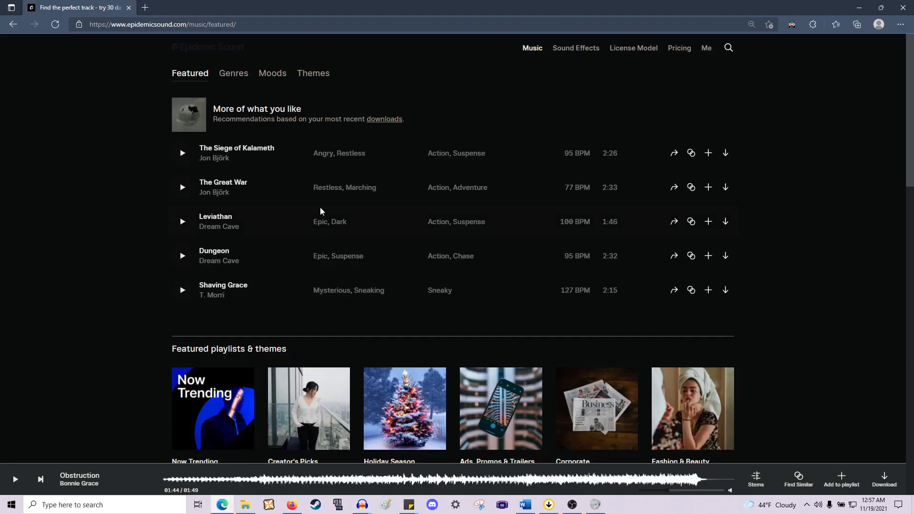
{"action": "scroll", "coordinate": [354, 166], "scroll_direction": "down", "scroll_amount": 3}
{"action": "scroll", "coordinate": [354, 165], "scroll_direction": "up", "scroll_amount": 3}
{"action": "left_click", "coordinate": [266, 74]}
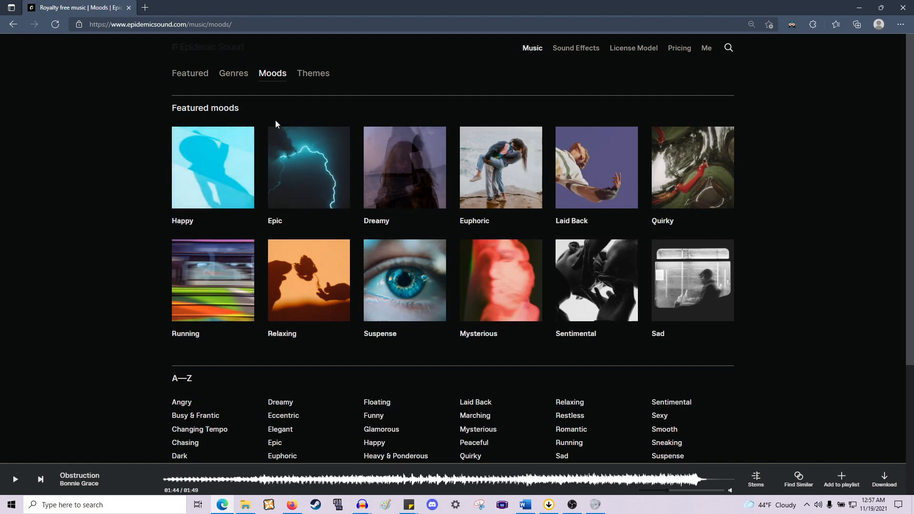
- Open the Busy & Frantic mood page from the A–Z mood list
{"action": "scroll", "coordinate": [161, 209], "scroll_direction": "down", "scroll_amount": 2}
{"action": "scroll", "coordinate": [160, 211], "scroll_direction": "up", "scroll_amount": 2}
{"action": "scroll", "coordinate": [160, 213], "scroll_direction": "down", "scroll_amount": 2}
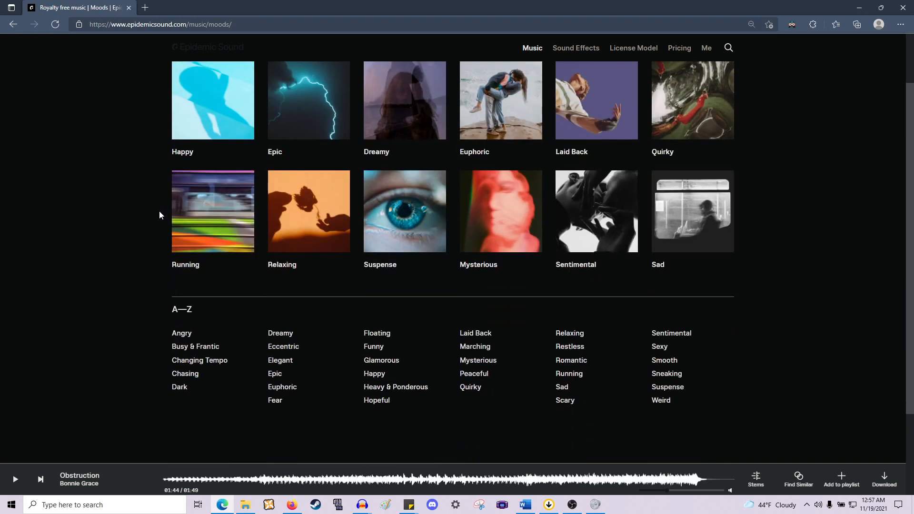
{"action": "scroll", "coordinate": [159, 212], "scroll_direction": "down", "scroll_amount": 2}
{"action": "scroll", "coordinate": [492, 368], "scroll_direction": "up", "scroll_amount": 3}
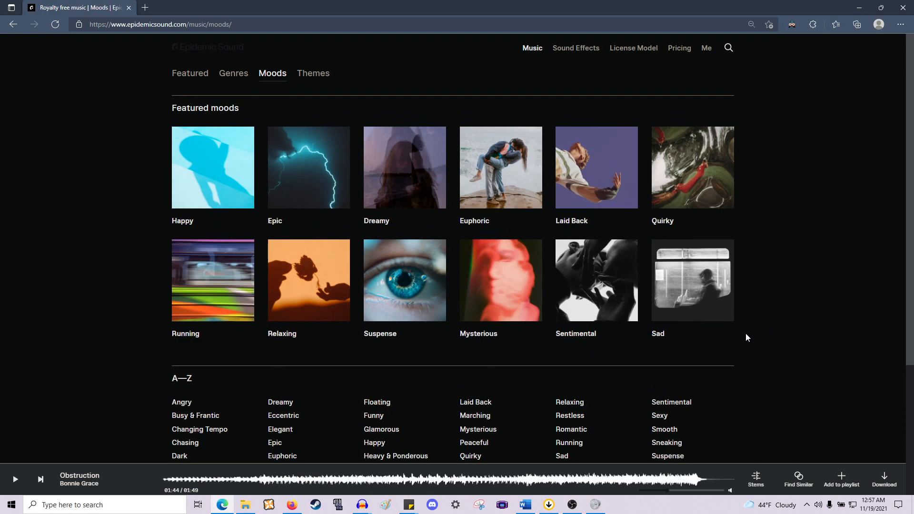
{"action": "scroll", "coordinate": [746, 338], "scroll_direction": "down", "scroll_amount": 1}
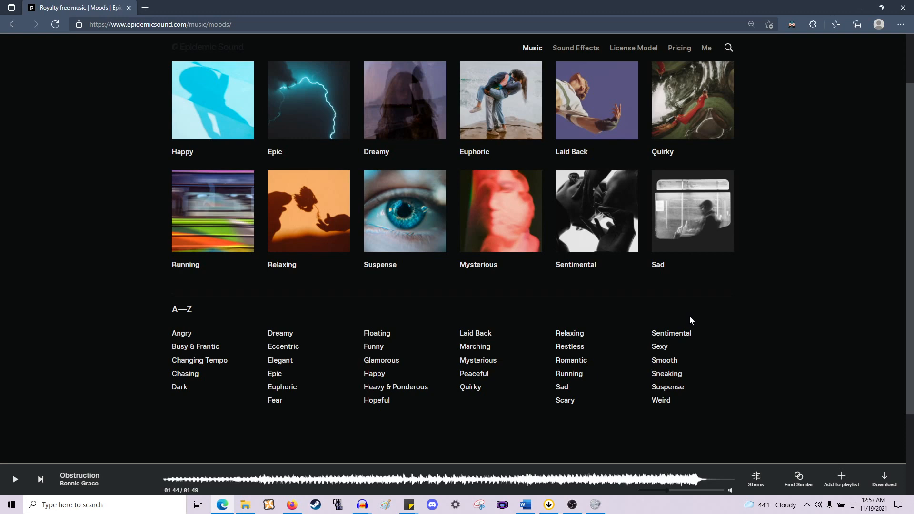
{"action": "scroll", "coordinate": [691, 320], "scroll_direction": "down", "scroll_amount": 1}
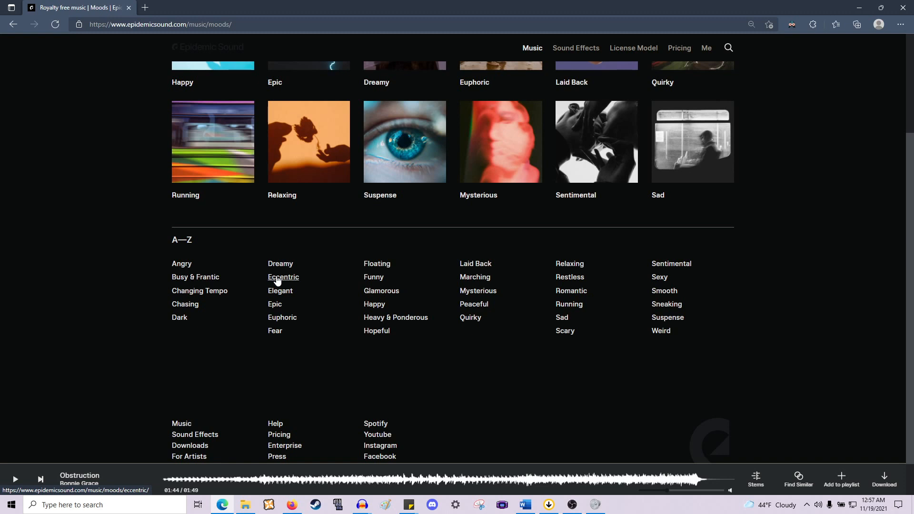
{"action": "left_click", "coordinate": [194, 278]}
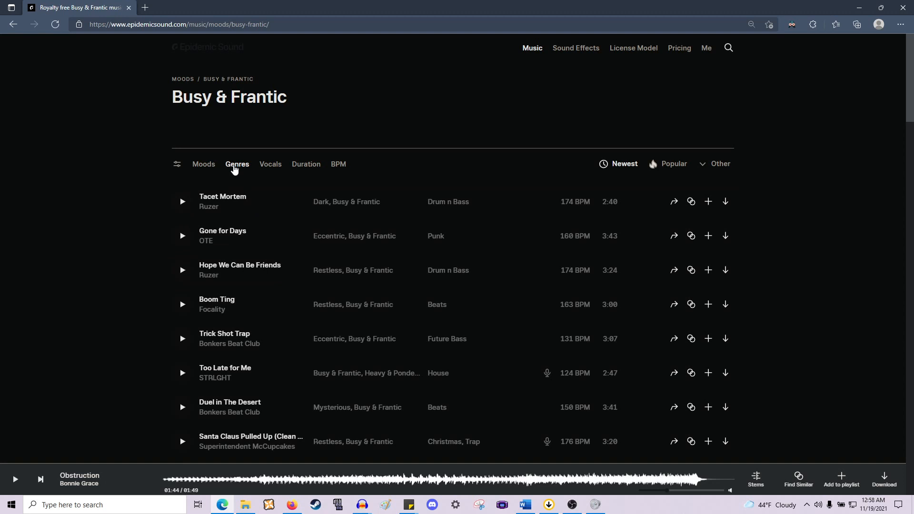
- Try filtering the Busy & Frantic tracks by the Dark mood, then clear that filter
{"action": "left_click", "coordinate": [234, 168]}
{"action": "left_click", "coordinate": [204, 168]}
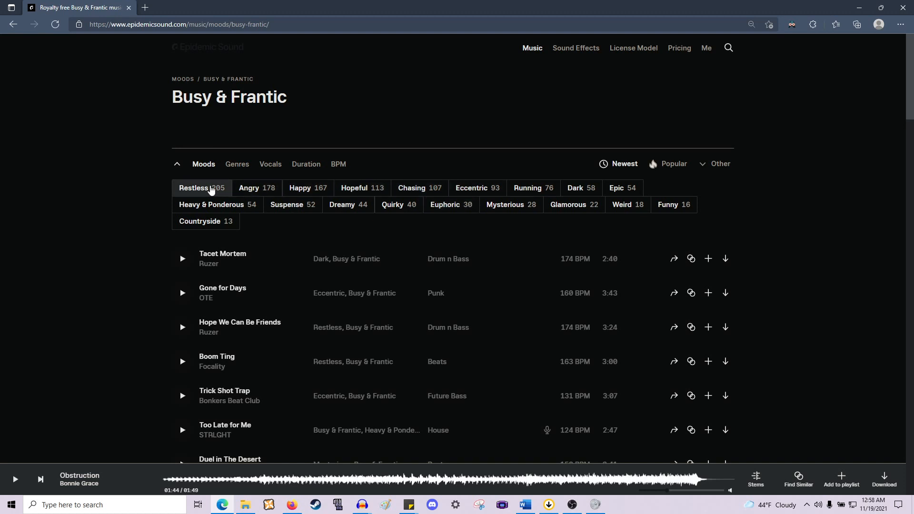
{"action": "left_click", "coordinate": [574, 190]}
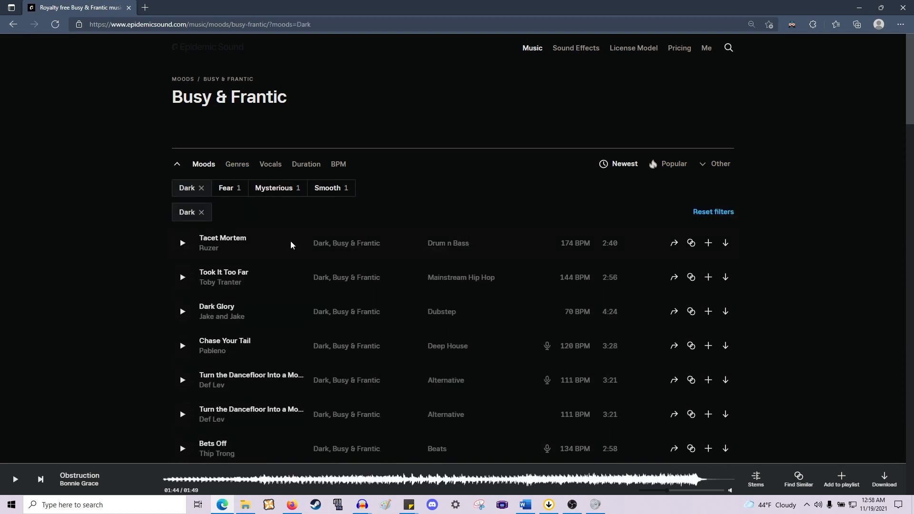
{"action": "scroll", "coordinate": [290, 241], "scroll_direction": "down", "scroll_amount": 15}
{"action": "scroll", "coordinate": [290, 241], "scroll_direction": "up", "scroll_amount": 6}
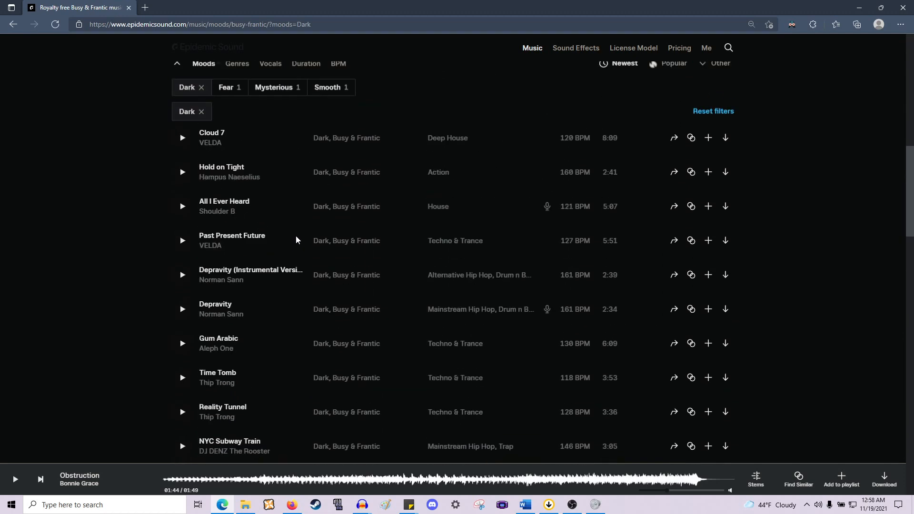
{"action": "scroll", "coordinate": [296, 235], "scroll_direction": "up", "scroll_amount": 5}
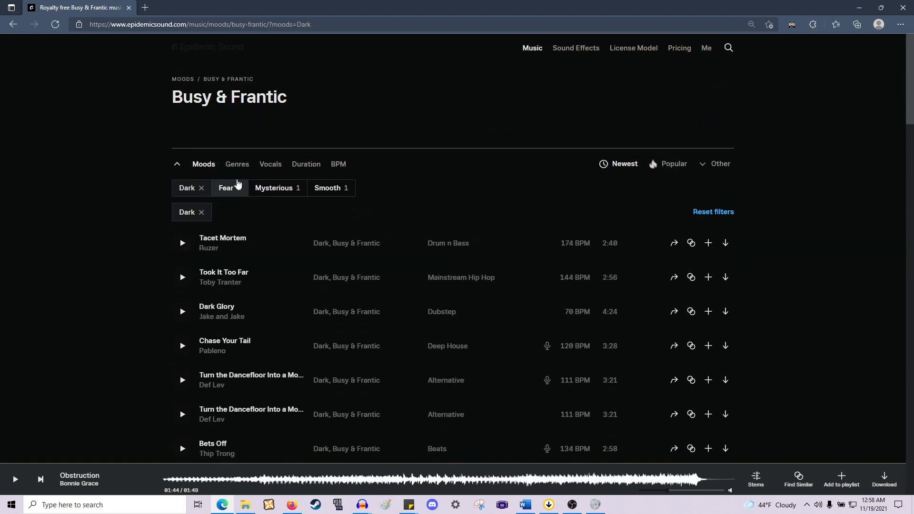
{"action": "left_click", "coordinate": [247, 164]}
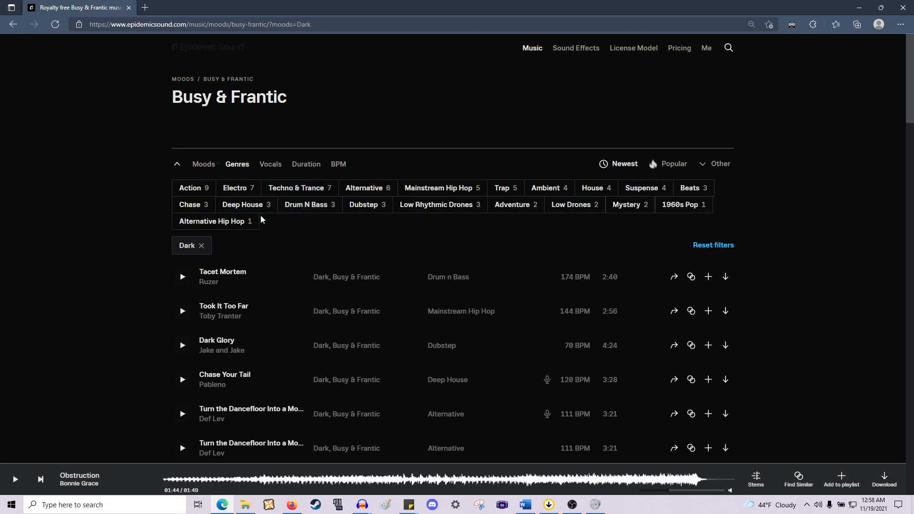
{"action": "left_click", "coordinate": [201, 247]}
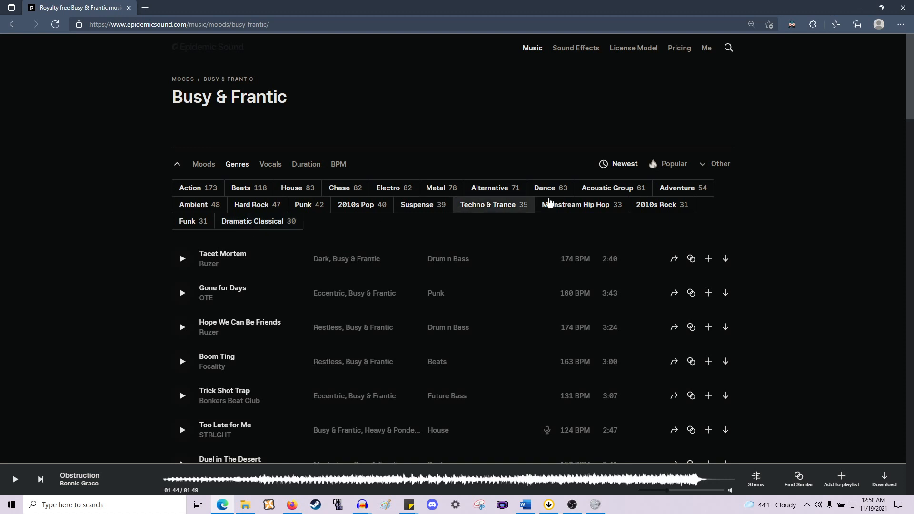
- Filter the Busy & Frantic tracks by the Adventure genre and open the mood filters
{"action": "left_click", "coordinate": [701, 190]}
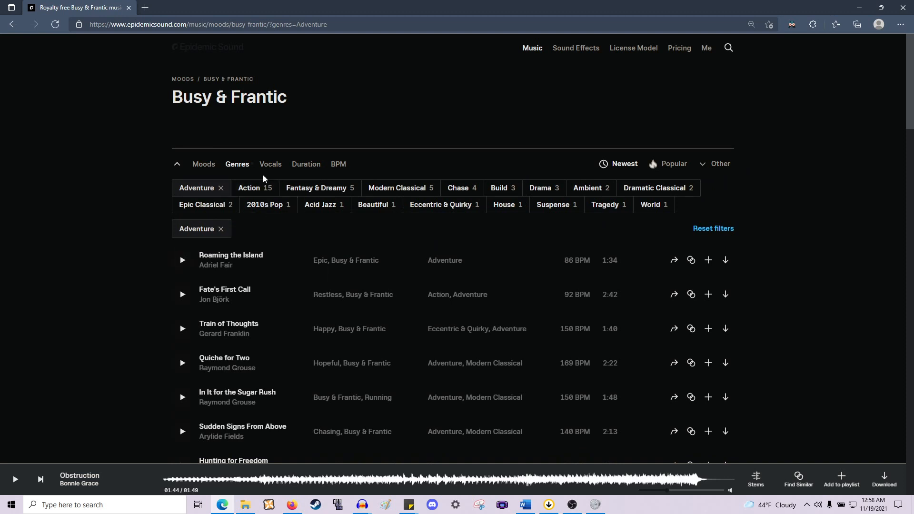
{"action": "left_click", "coordinate": [194, 163]}
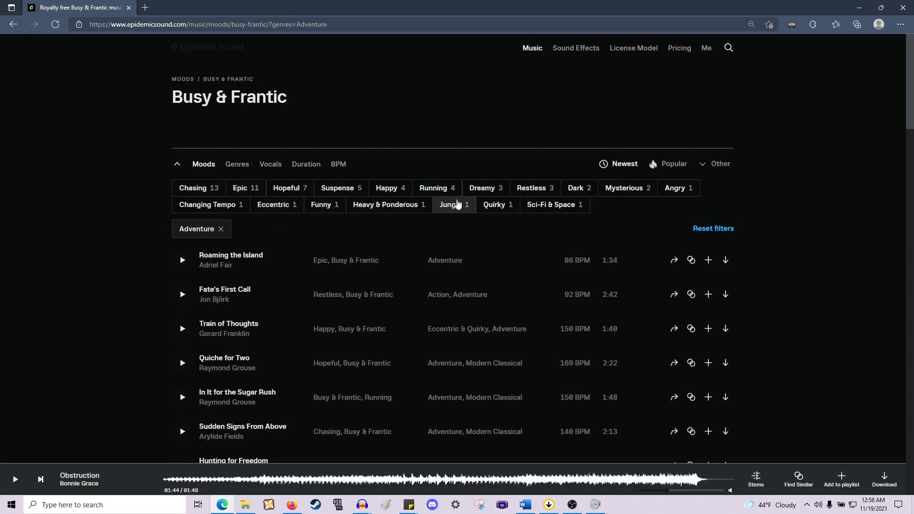
- Add the Sci-Fi & Space mood filter, preview Linda Low briefly, and remove the Sci-Fi & Space filter
{"action": "left_click", "coordinate": [555, 210]}
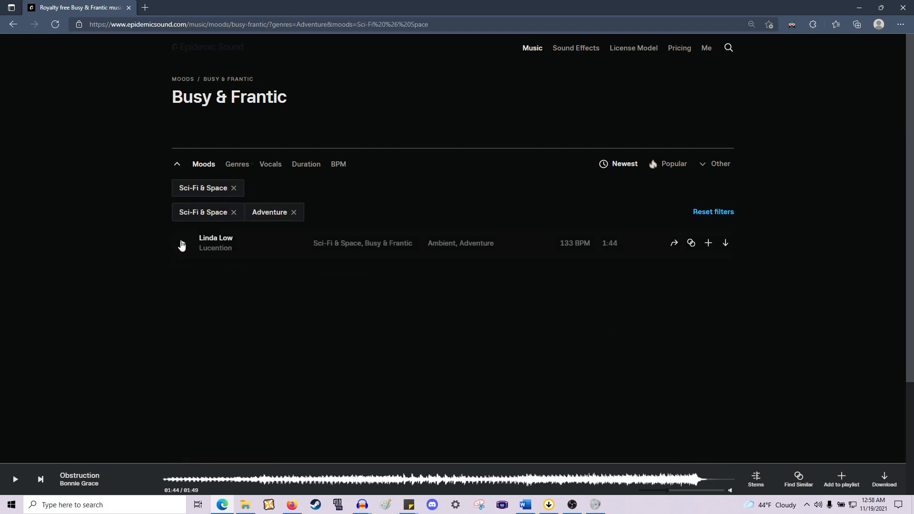
{"action": "left_click", "coordinate": [182, 243]}
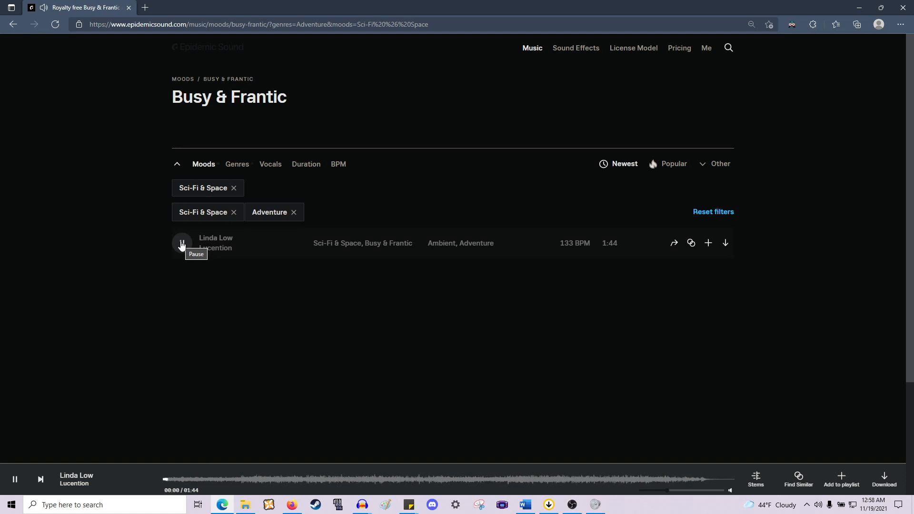
{"action": "left_click", "coordinate": [182, 245]}
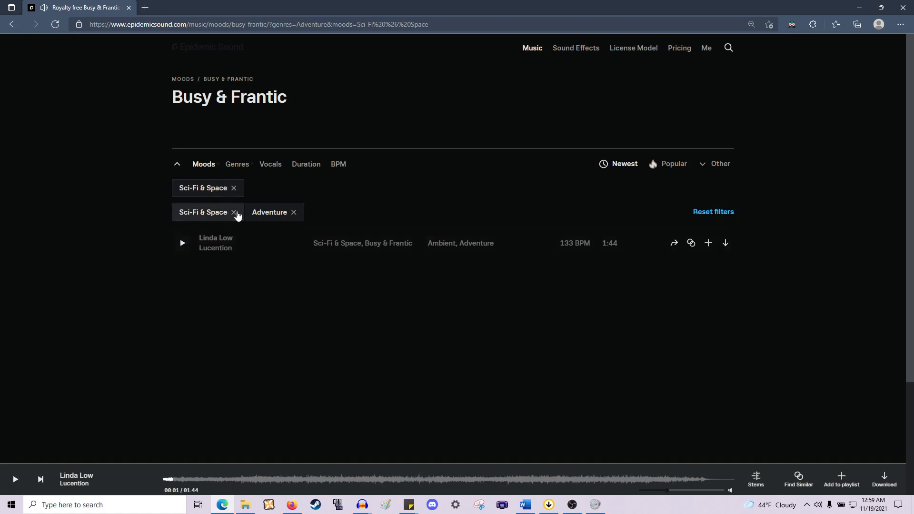
{"action": "left_click", "coordinate": [234, 212]}
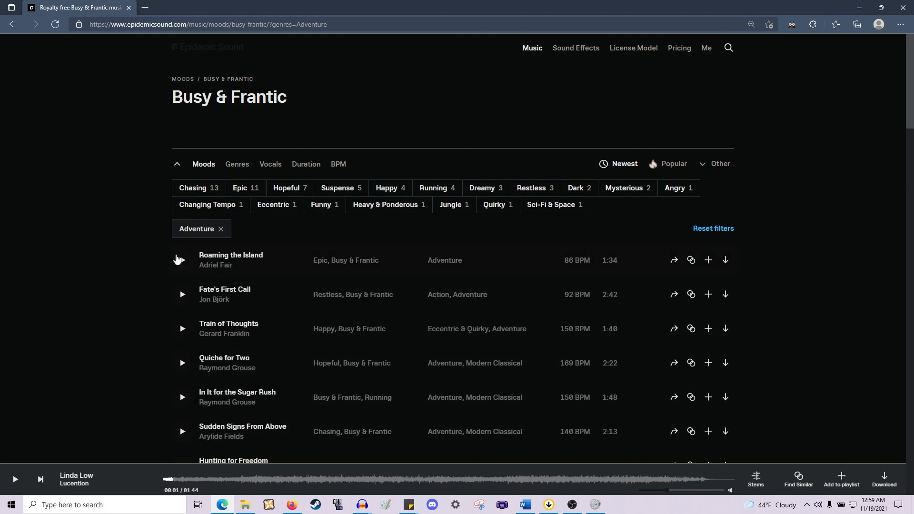
- Play a preview of Roaming the Island while browsing the Adventure track list
{"action": "left_click", "coordinate": [181, 260]}
{"action": "scroll", "coordinate": [184, 280], "scroll_direction": "down", "scroll_amount": 5}
{"action": "scroll", "coordinate": [180, 273], "scroll_direction": "up", "scroll_amount": 3}
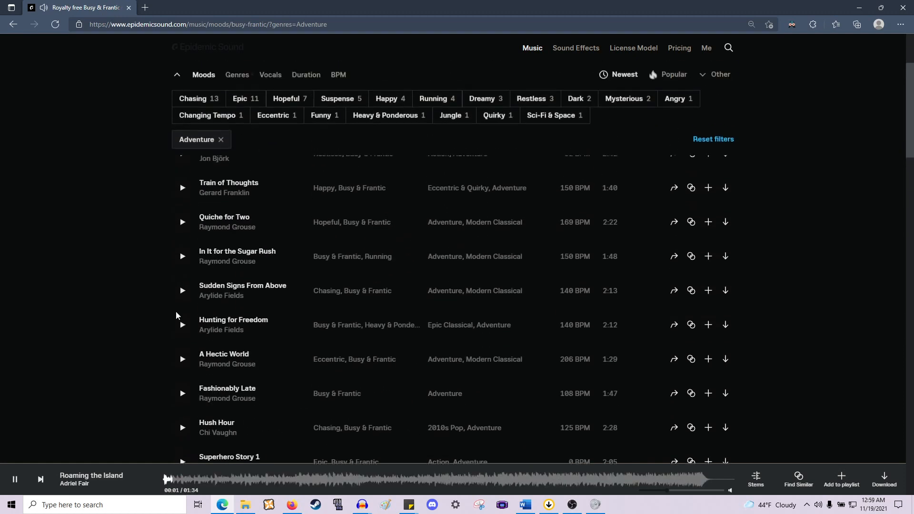
{"action": "scroll", "coordinate": [183, 204], "scroll_direction": "up", "scroll_amount": 3}
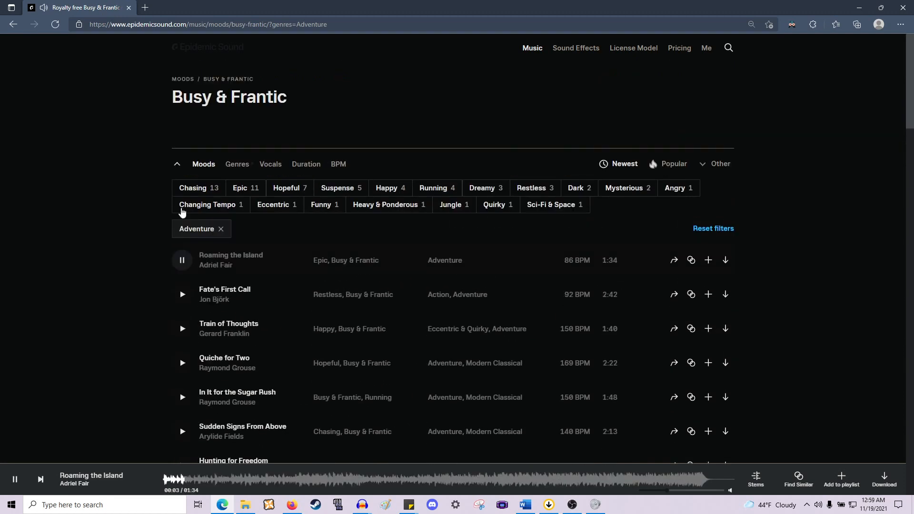
- Pause the preview and sort the Adventure track list by long track length
{"action": "left_click", "coordinate": [182, 260]}
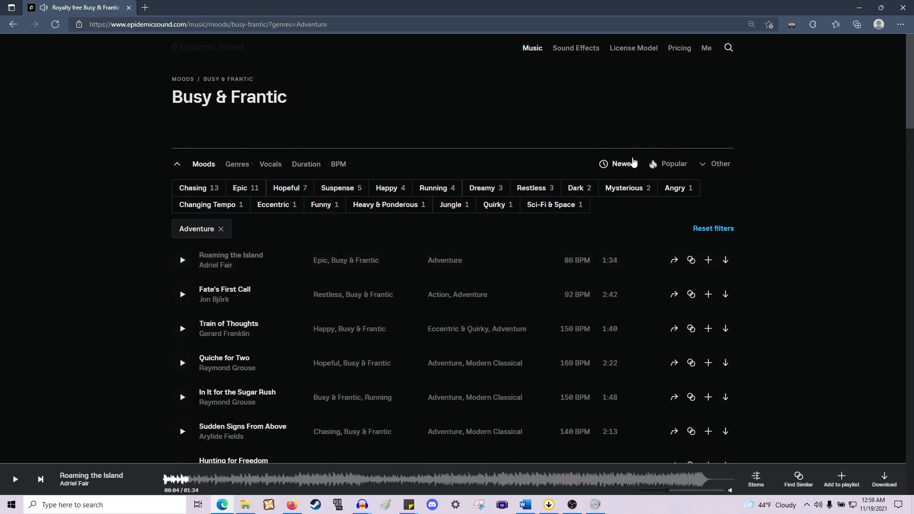
{"action": "left_click", "coordinate": [634, 168]}
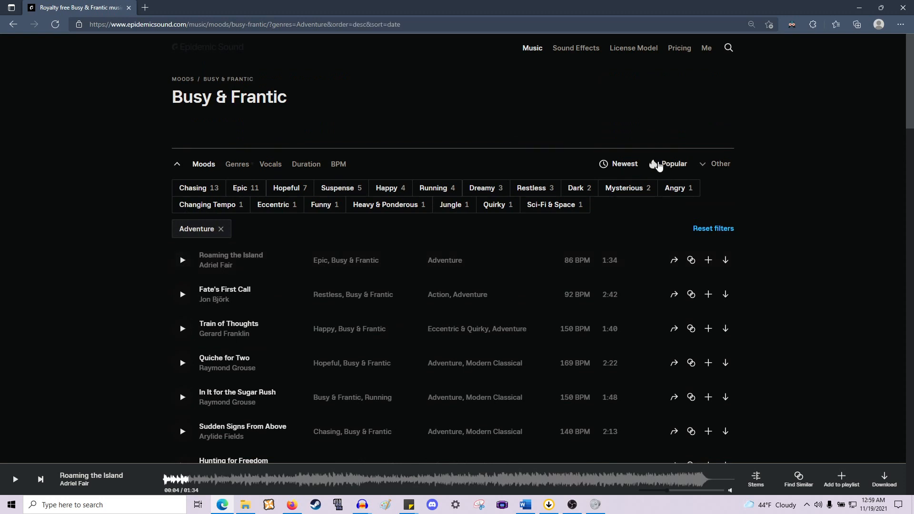
{"action": "left_click", "coordinate": [662, 164]}
{"action": "left_click", "coordinate": [698, 166]}
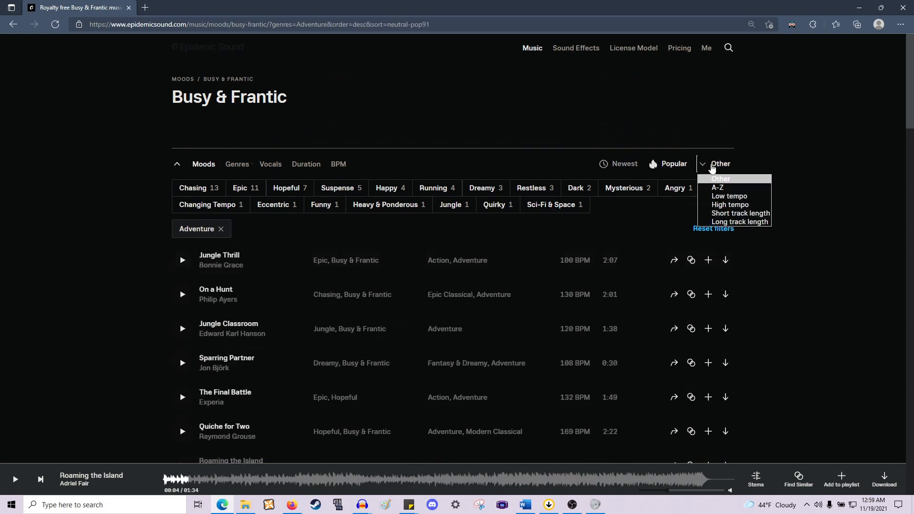
{"action": "left_click", "coordinate": [735, 222]}
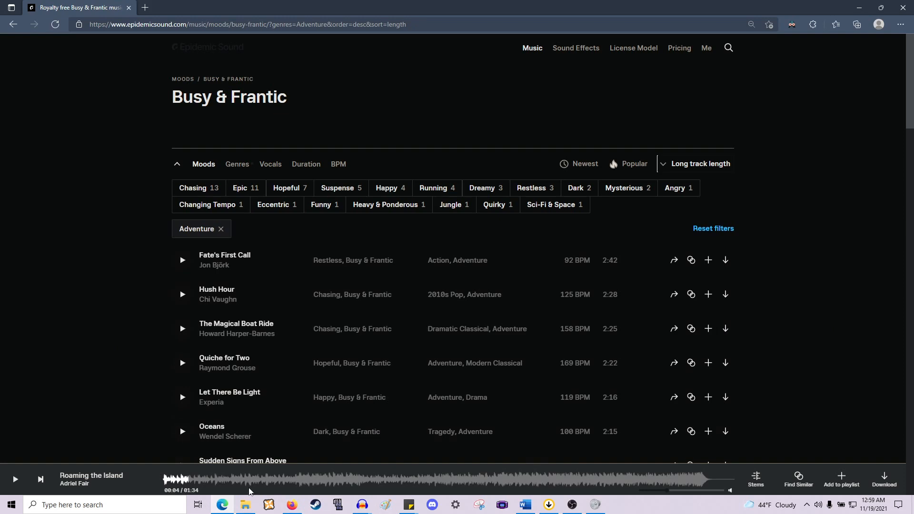
- Switch to the WoK_KBS_1_Final project and select the Cody track span alongside the Readings clips to gauge its length
{"action": "left_click", "coordinate": [358, 505]}
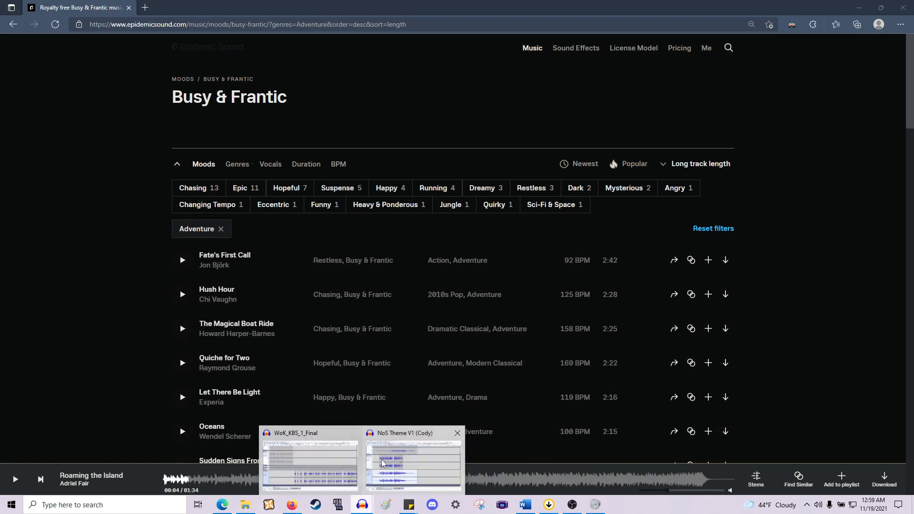
{"action": "left_click", "coordinate": [321, 460]}
{"action": "key", "text": "Return"}
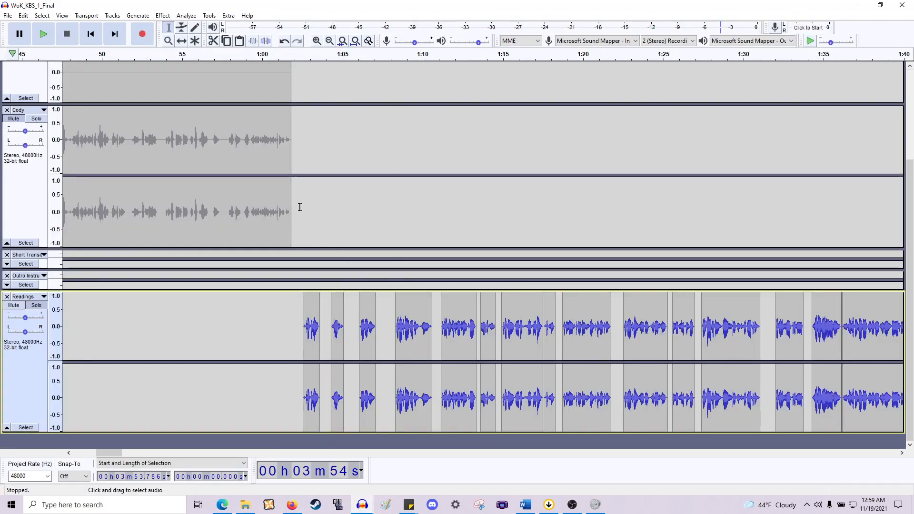
{"action": "scroll", "coordinate": [300, 209], "scroll_direction": "down", "scroll_amount": 3, "text": "ctrl"}
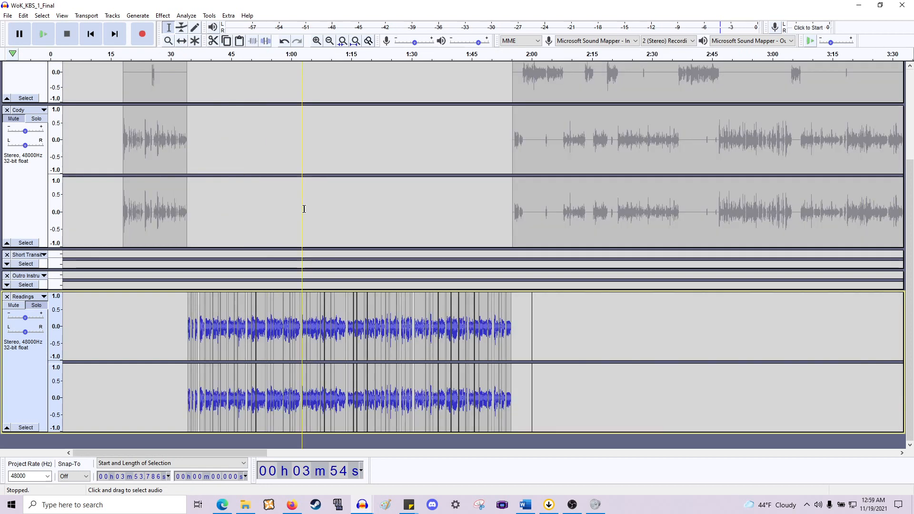
{"action": "left_click", "coordinate": [187, 210]}
{"action": "left_click_drag", "start_coordinate": [187, 210], "coordinate": [512, 218]}
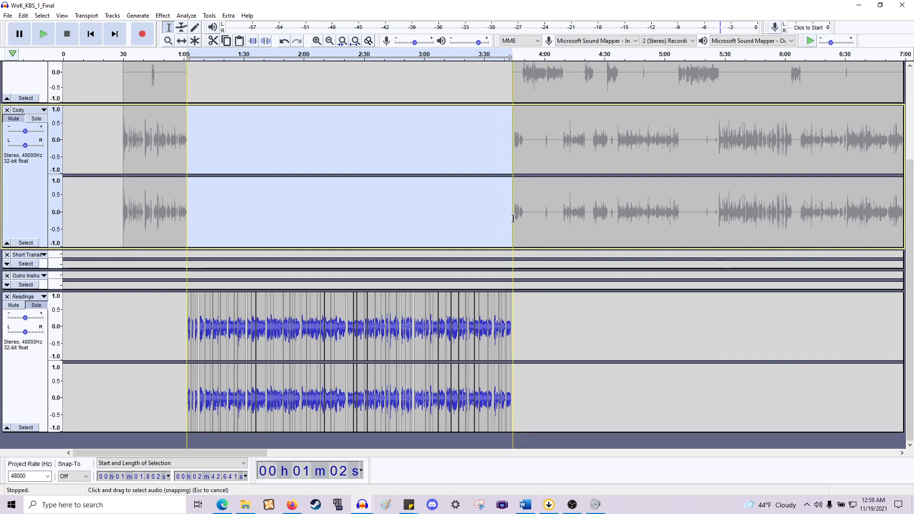
{"action": "left_click", "coordinate": [858, 5]}
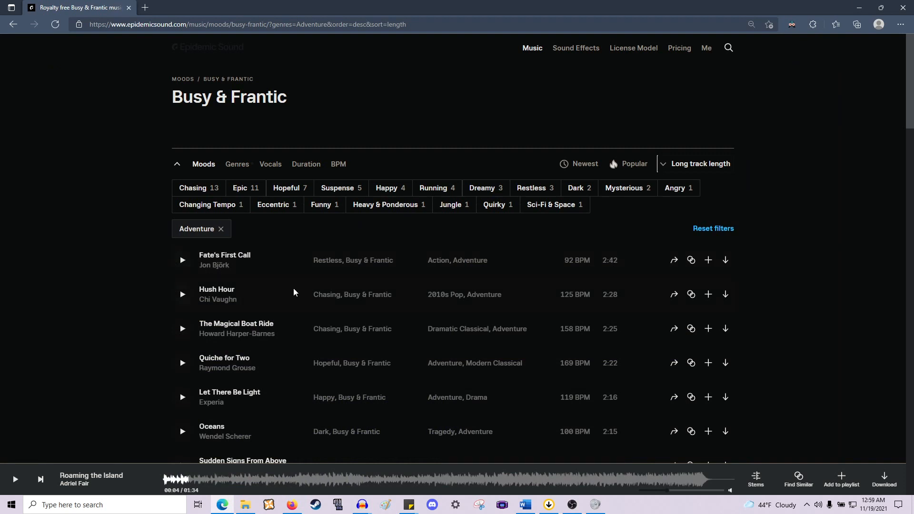
- Preview Fate's First Call with the player volume raised, then pause it
{"action": "left_click", "coordinate": [182, 260]}
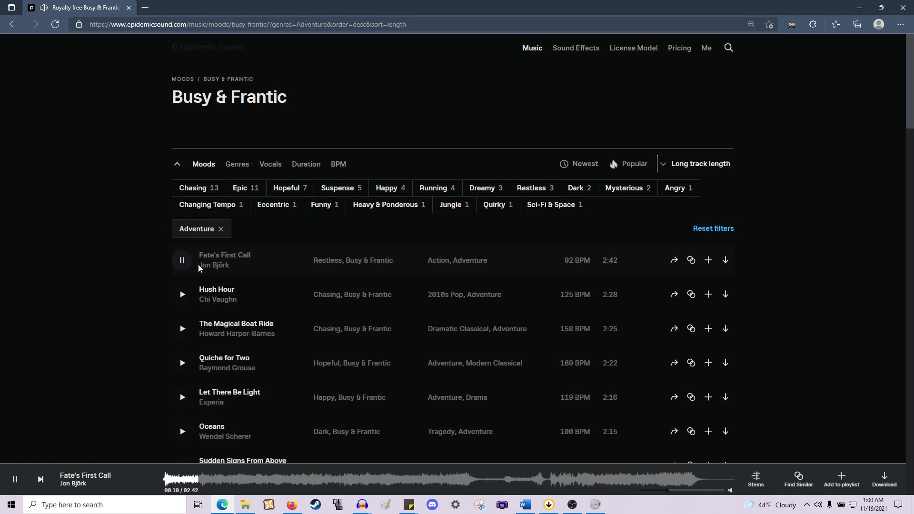
{"action": "key", "text": "XF86AudioRaiseVolume"}
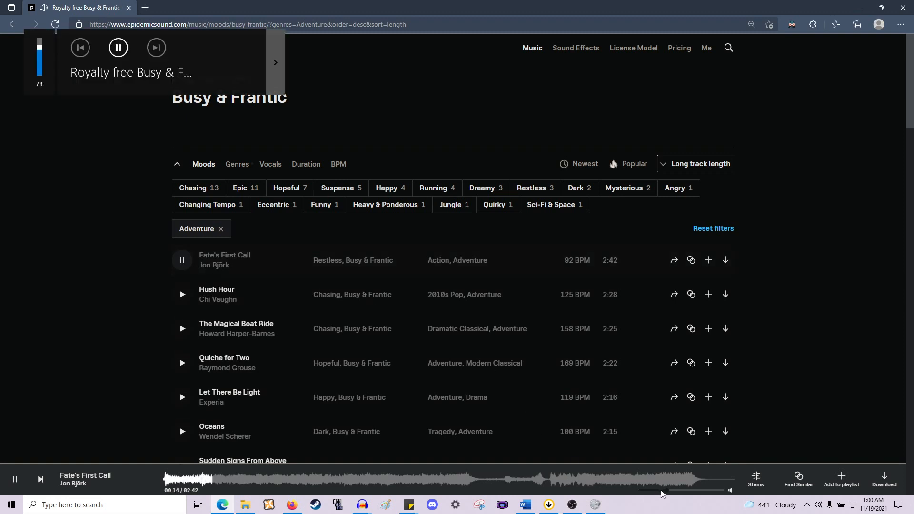
{"action": "left_click_drag", "start_coordinate": [667, 491], "coordinate": [687, 492]}
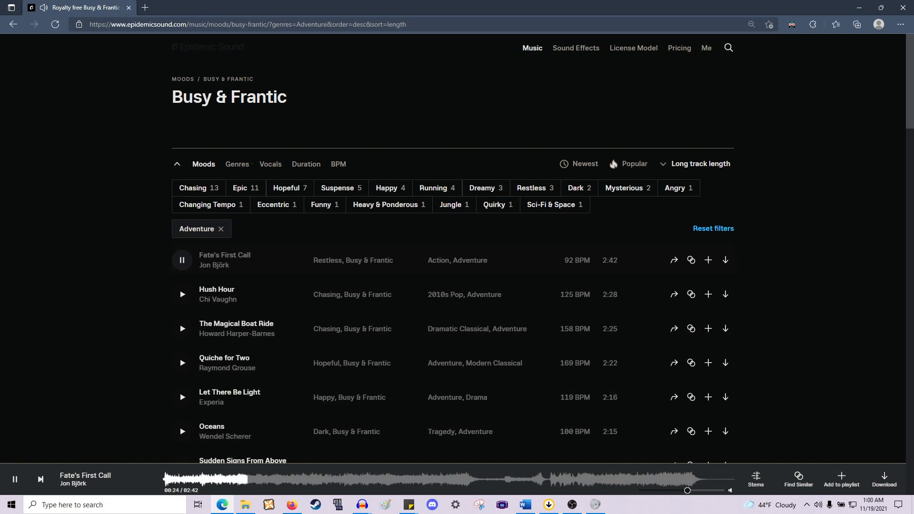
{"action": "key", "text": "alt+Tab"}
{"action": "left_click_drag", "start_coordinate": [700, 494], "coordinate": [704, 495]}
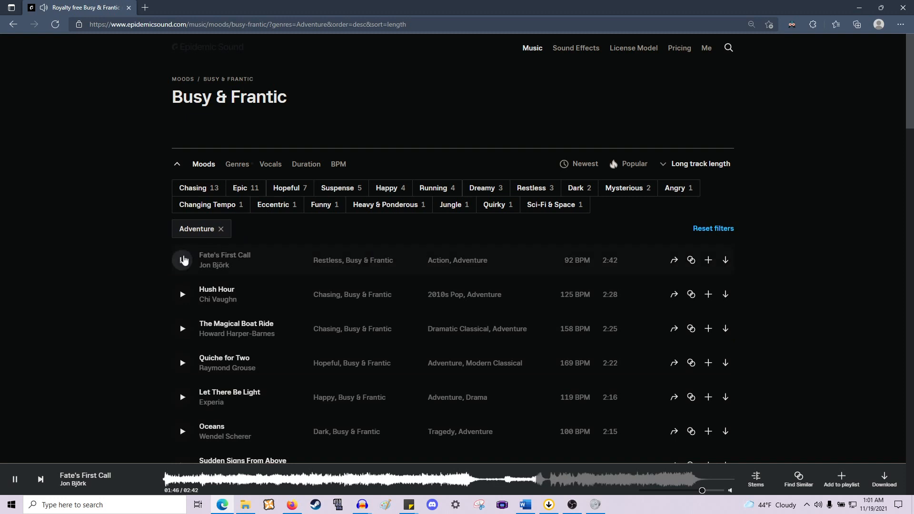
{"action": "left_click", "coordinate": [182, 260]}
- Swap the Adventure genre filter for Action, then clear the Action filter
{"action": "left_click", "coordinate": [220, 229]}
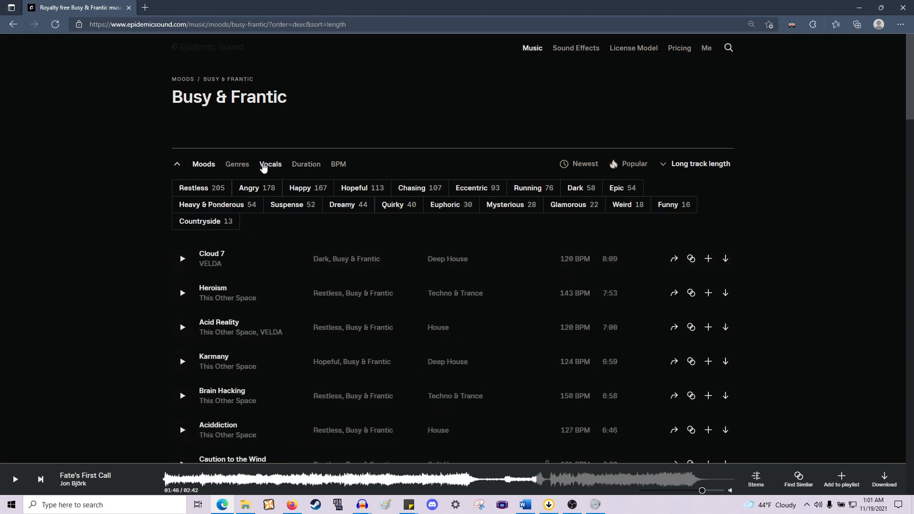
{"action": "left_click", "coordinate": [242, 167]}
{"action": "left_click", "coordinate": [195, 188]}
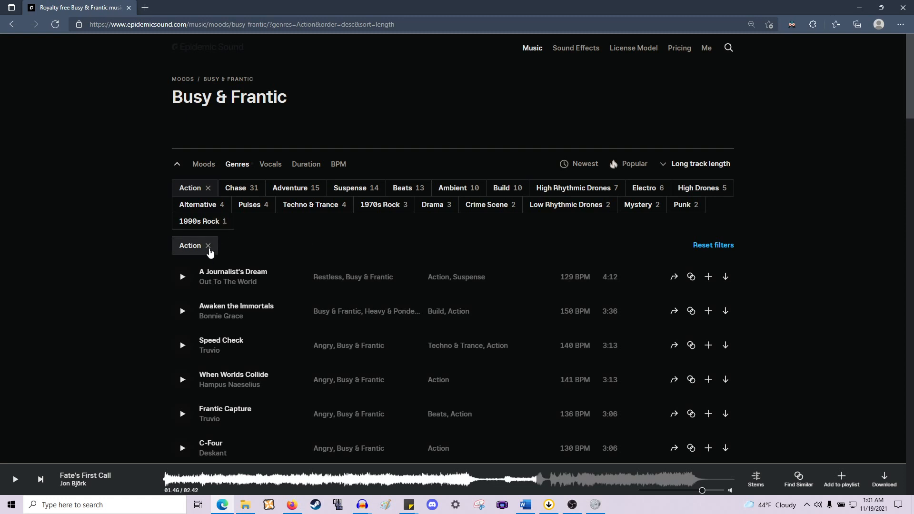
{"action": "left_click", "coordinate": [208, 245]}
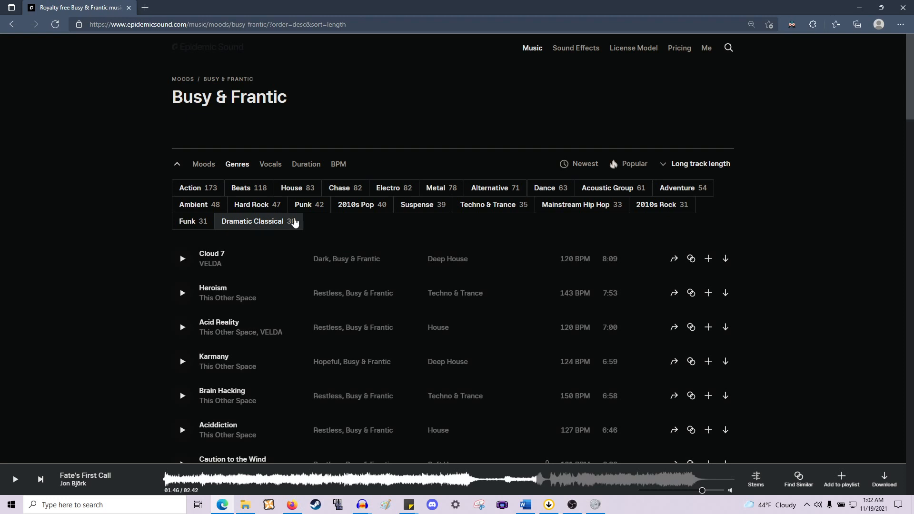
- Filter by Adventure and Fantasy & Dreamy genres, then remove Adventure to keep only Fantasy & Dreamy
{"action": "left_click", "coordinate": [668, 188]}
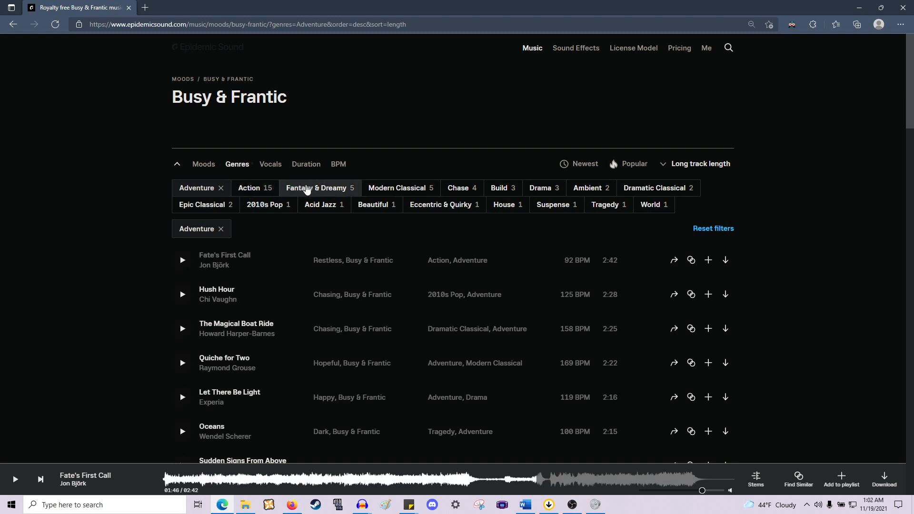
{"action": "left_click", "coordinate": [305, 188]}
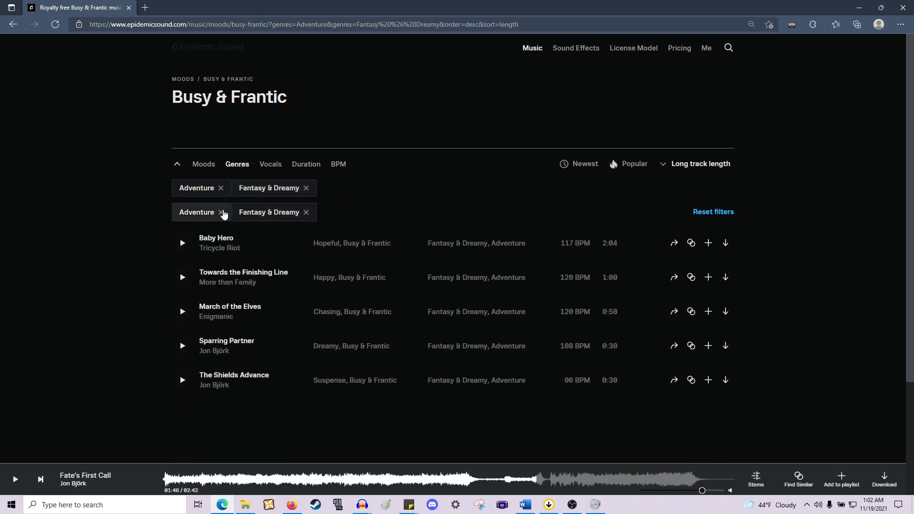
{"action": "left_click", "coordinate": [221, 211]}
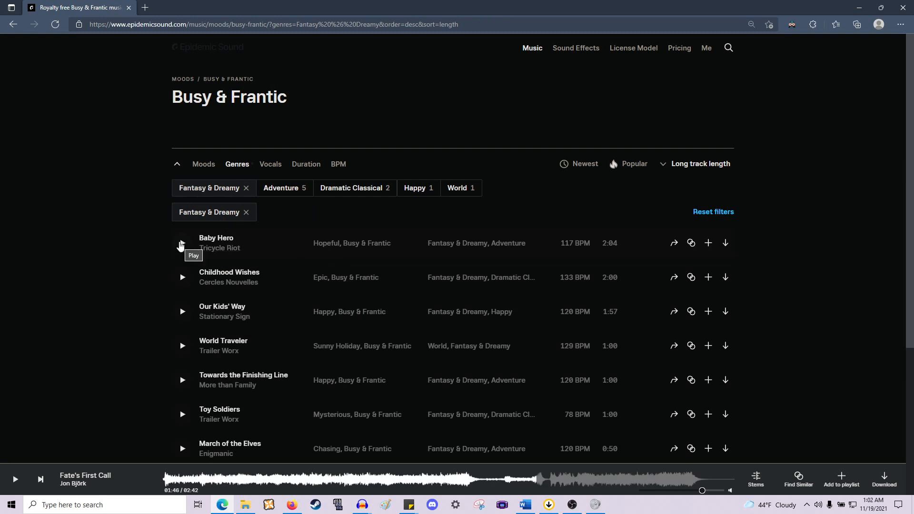
- Preview Baby Hero briefly and clear the Fantasy & Dreamy filter
{"action": "left_click", "coordinate": [181, 244]}
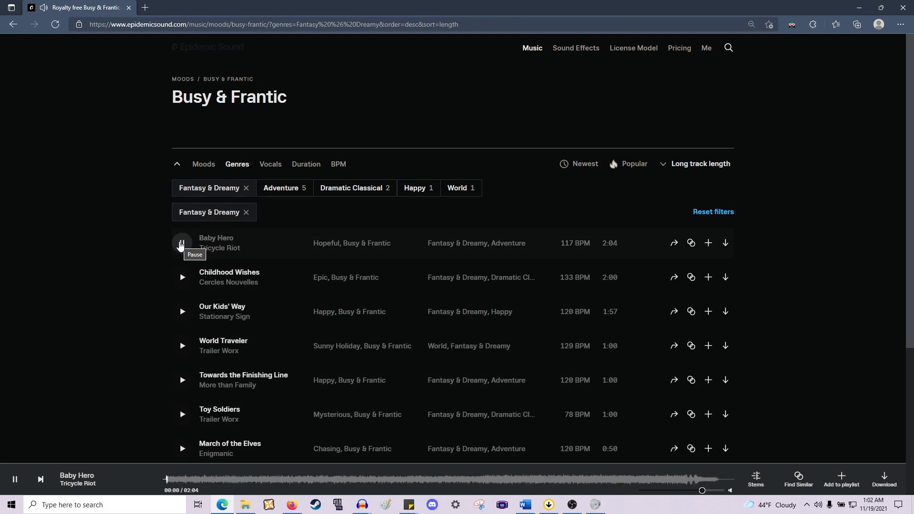
{"action": "left_click", "coordinate": [182, 244]}
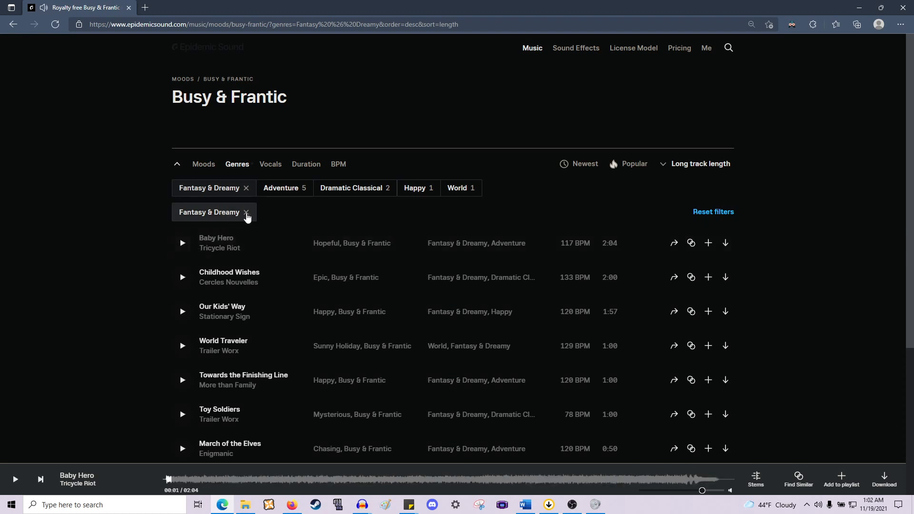
{"action": "left_click", "coordinate": [247, 213]}
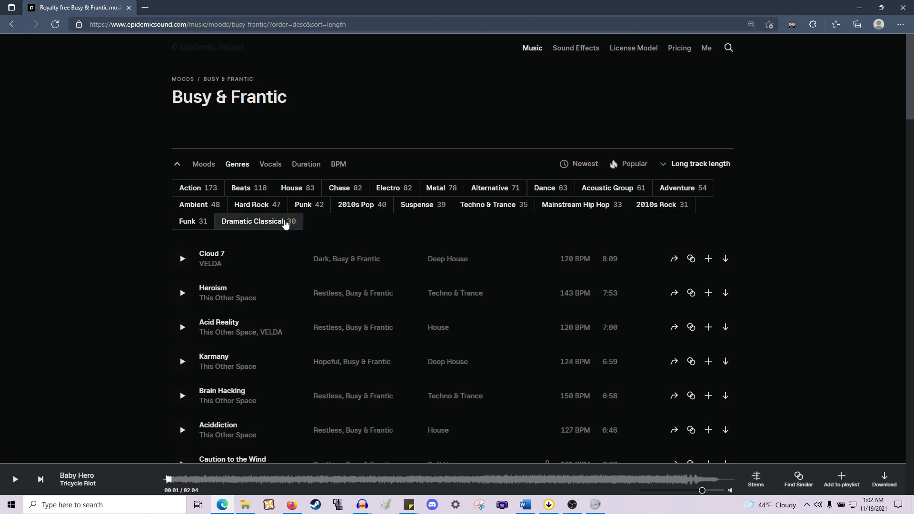
- Filter by the Dramatic Classical genre, preview The Magical Boat Ride briefly, and clear the filter
{"action": "left_click", "coordinate": [285, 224]}
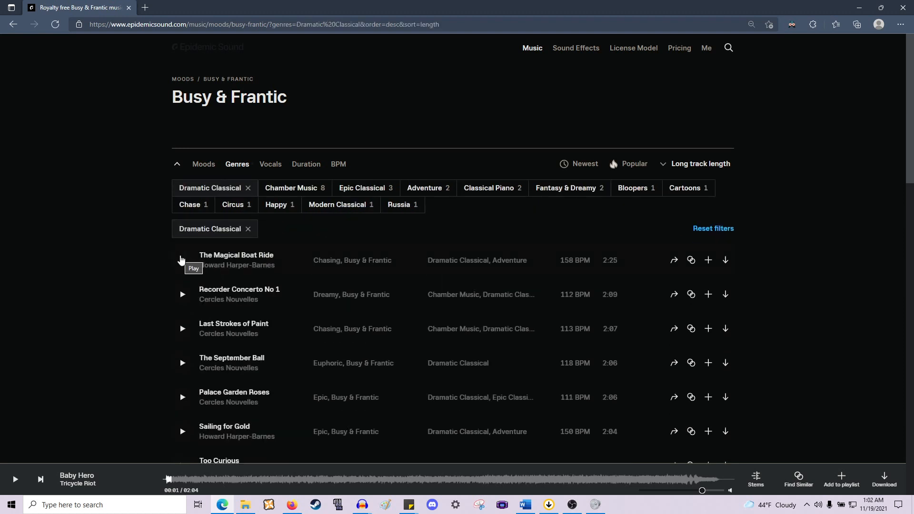
{"action": "left_click", "coordinate": [181, 259]}
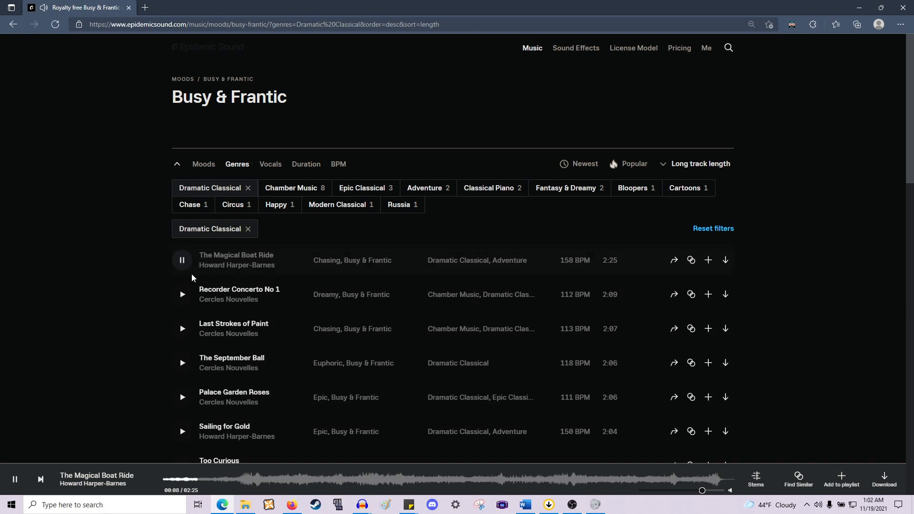
{"action": "left_click", "coordinate": [183, 261]}
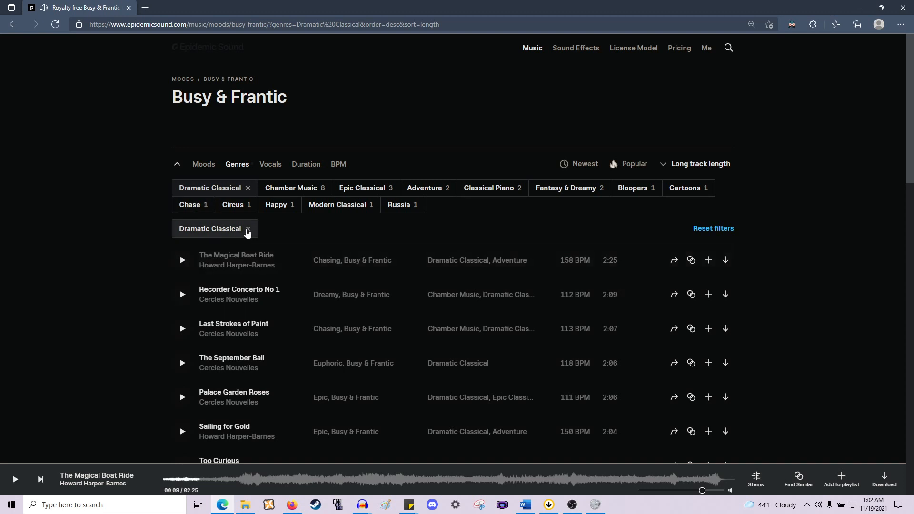
{"action": "left_click", "coordinate": [247, 228]}
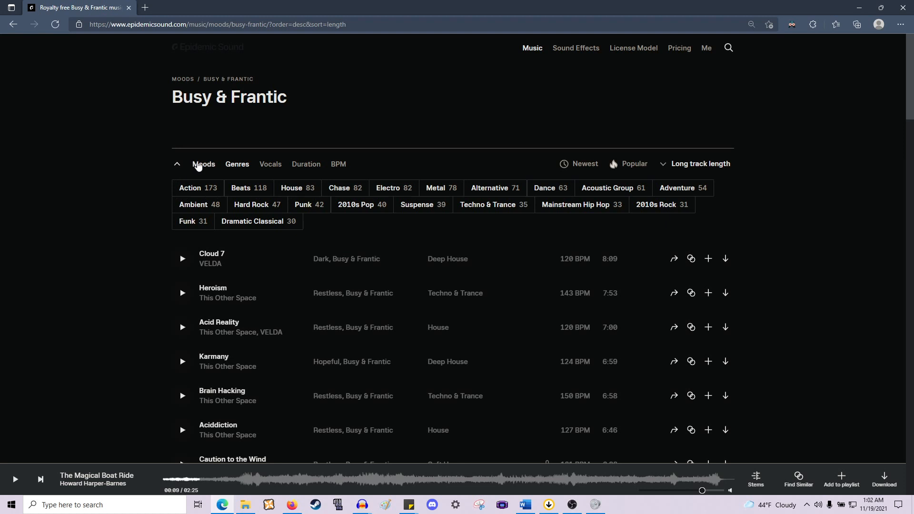
- Open the Dark mood music page and filter its tracks by the Adventure genre
{"action": "left_click", "coordinate": [198, 165]}
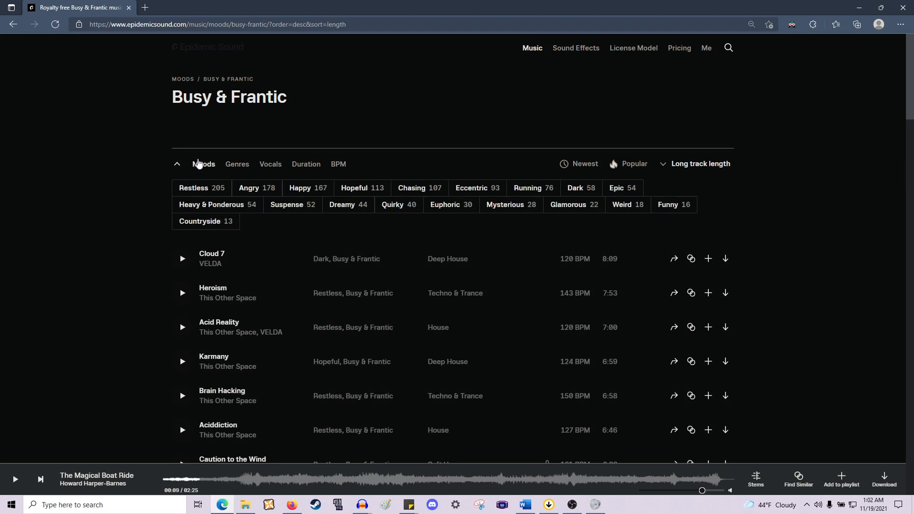
{"action": "left_click", "coordinate": [531, 50]}
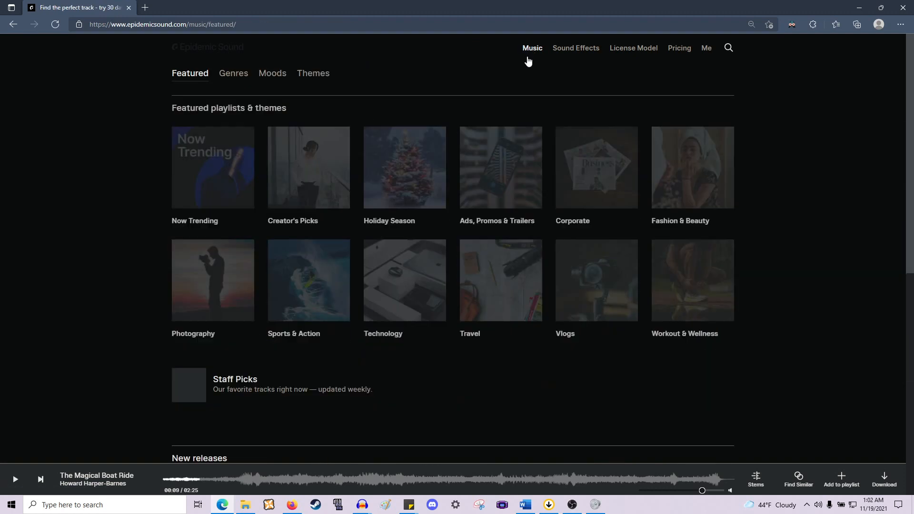
{"action": "scroll", "coordinate": [527, 198], "scroll_direction": "down", "scroll_amount": 4}
{"action": "scroll", "coordinate": [526, 201], "scroll_direction": "up", "scroll_amount": 4}
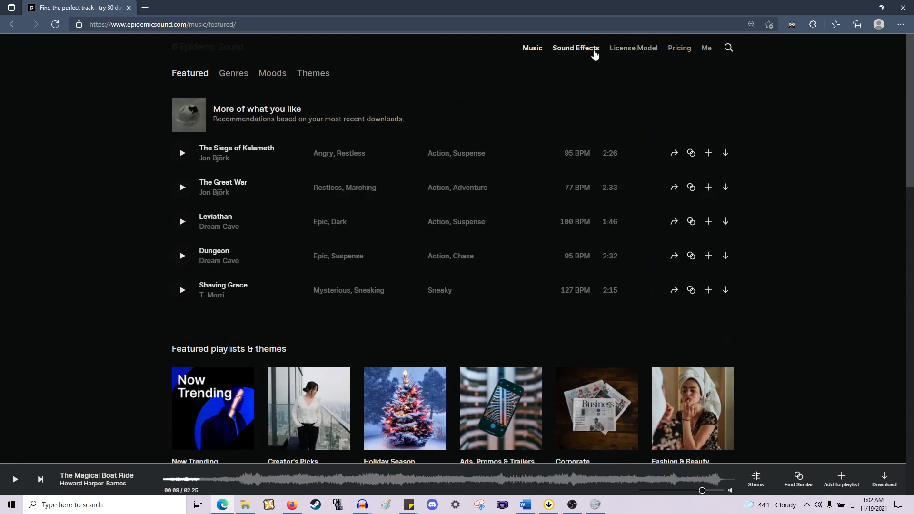
{"action": "left_click", "coordinate": [236, 79]}
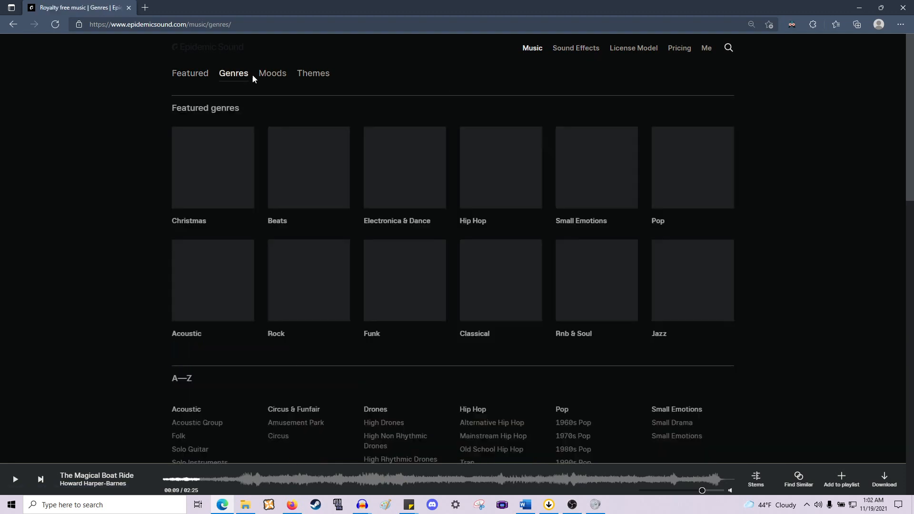
{"action": "left_click", "coordinate": [269, 80]}
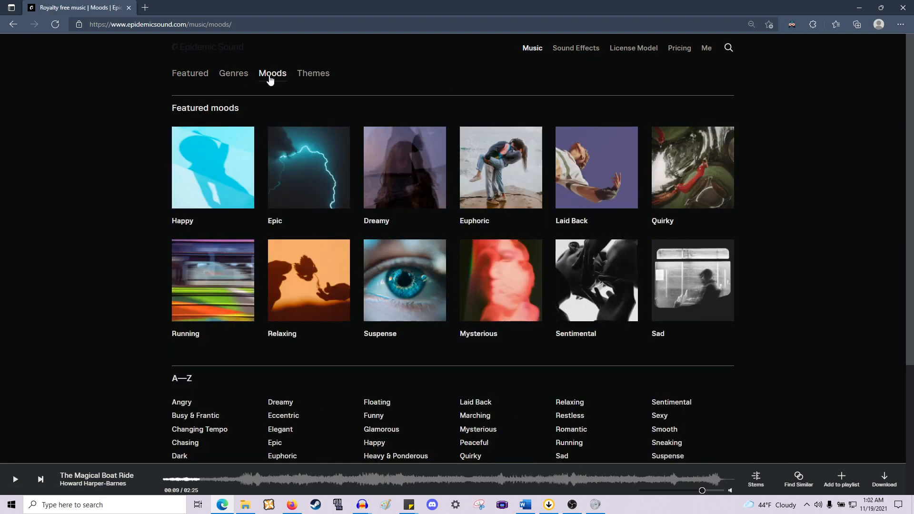
{"action": "scroll", "coordinate": [328, 244], "scroll_direction": "down", "scroll_amount": 3}
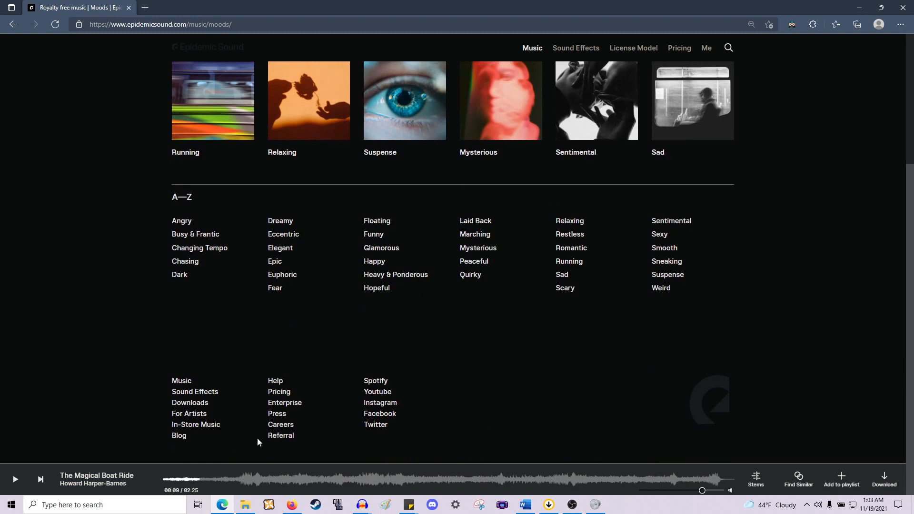
{"action": "left_click", "coordinate": [185, 276]}
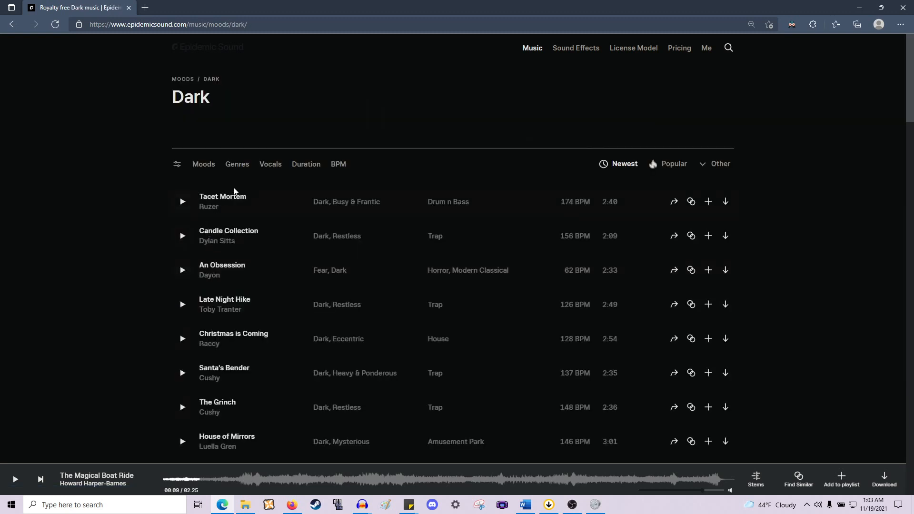
{"action": "left_click", "coordinate": [231, 165]}
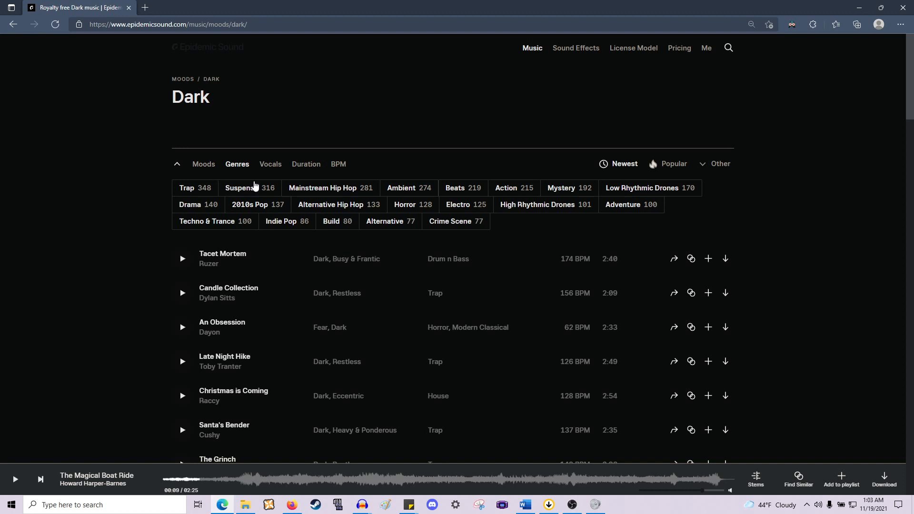
{"action": "left_click", "coordinate": [631, 206]}
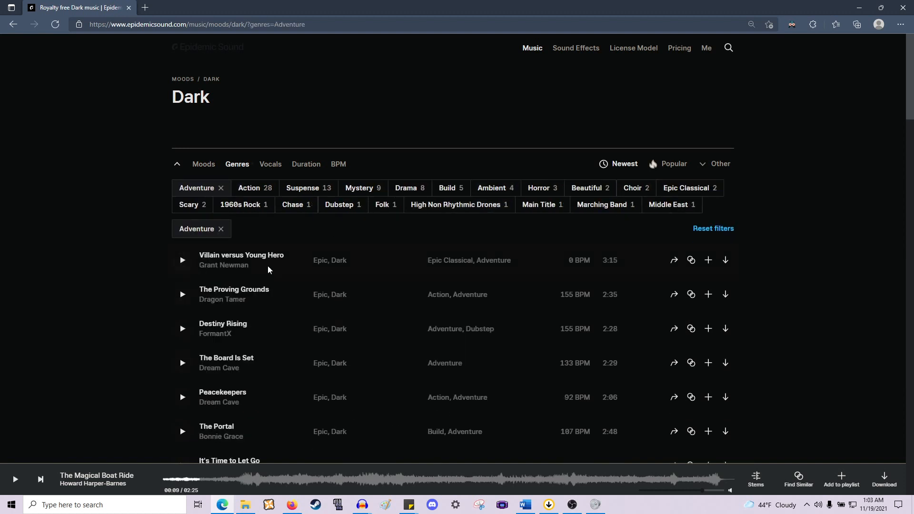
- Preview Villain versus Young Hero briefly, then preview The Proving Grounds, skipping through its timeline before pausing
{"action": "left_click", "coordinate": [180, 262]}
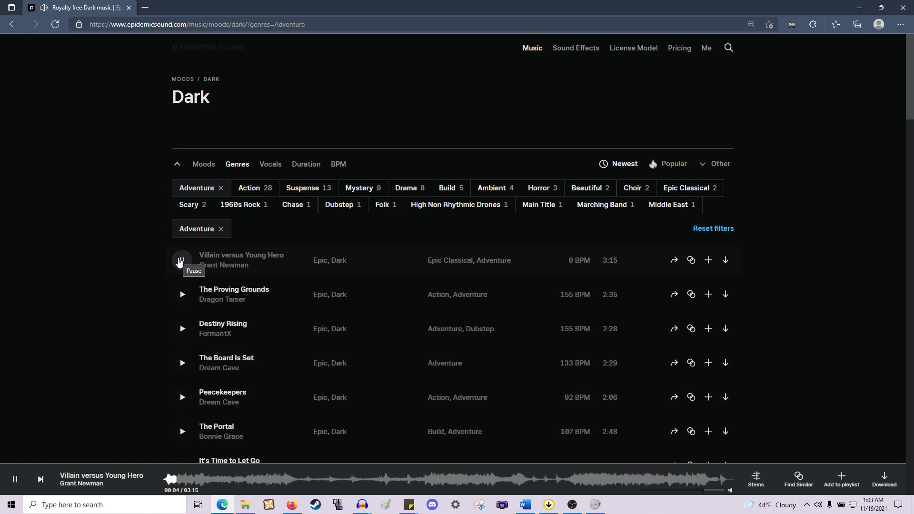
{"action": "left_click", "coordinate": [180, 261]}
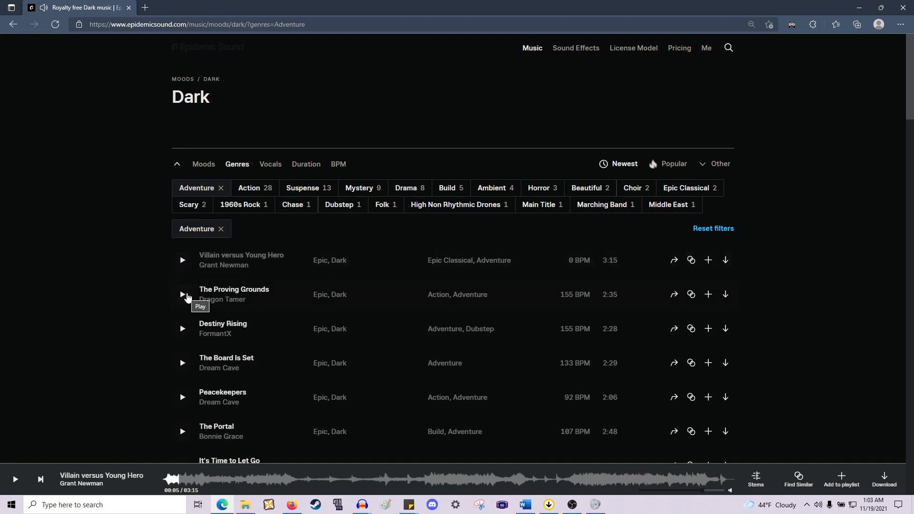
{"action": "left_click", "coordinate": [186, 295]}
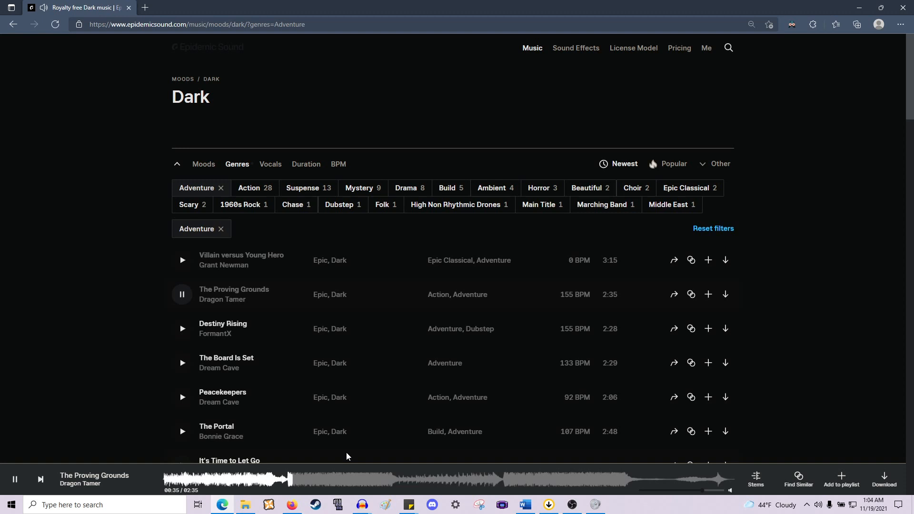
{"action": "left_click", "coordinate": [387, 481]}
{"action": "left_click", "coordinate": [427, 480]}
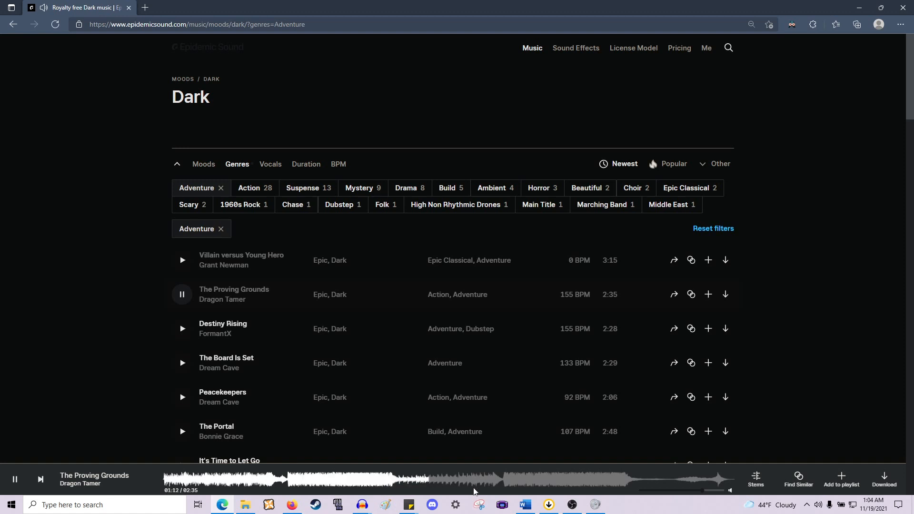
{"action": "left_click", "coordinate": [480, 481]}
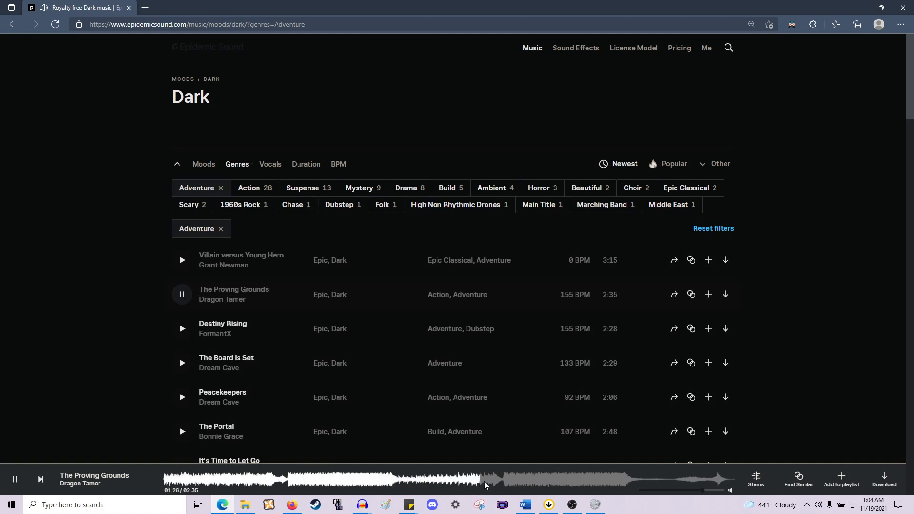
{"action": "left_click", "coordinate": [503, 485]}
{"action": "left_click", "coordinate": [627, 478]}
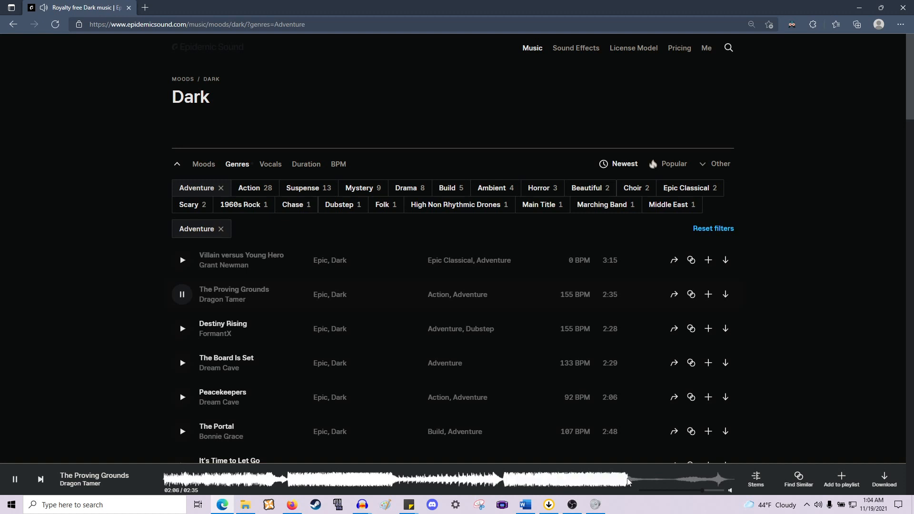
{"action": "left_click", "coordinate": [679, 481]}
{"action": "left_click", "coordinate": [15, 479]}
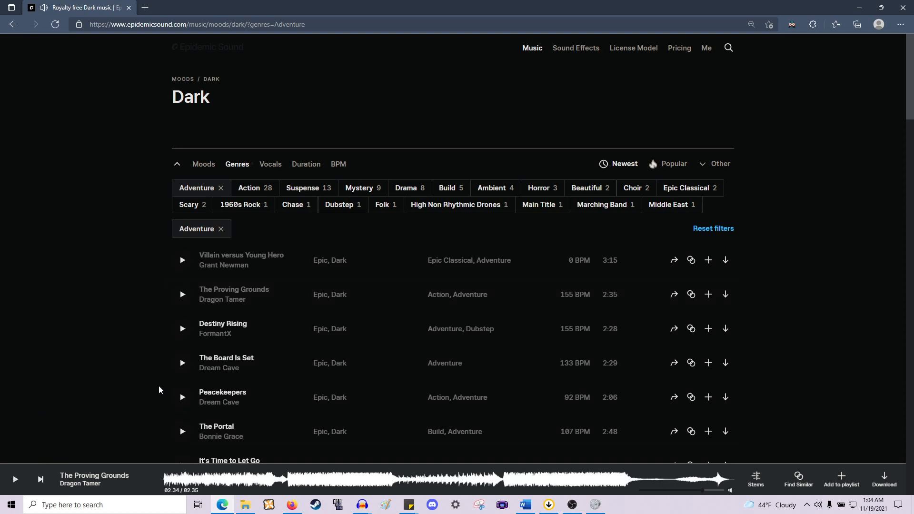
- Download The Proving Grounds track from its download dialog
{"action": "scroll", "coordinate": [167, 387], "scroll_direction": "down", "scroll_amount": 4}
{"action": "scroll", "coordinate": [175, 385], "scroll_direction": "up", "scroll_amount": 3}
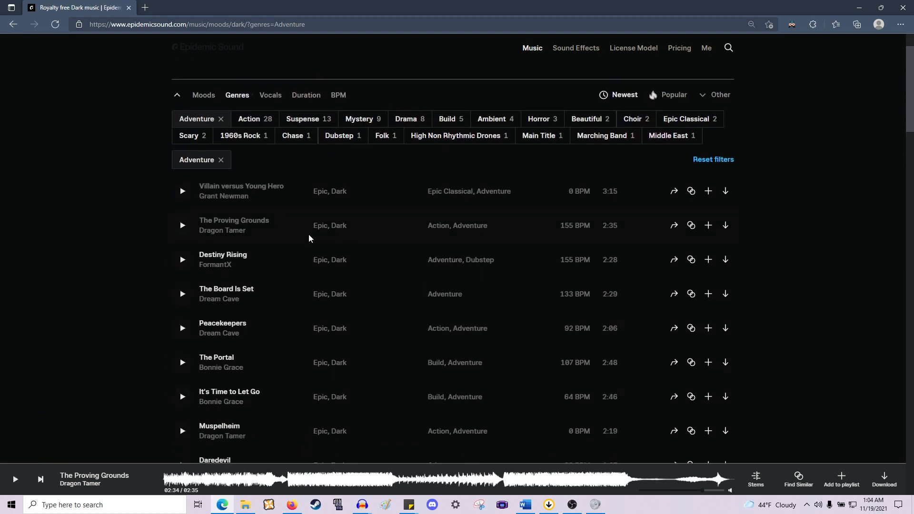
{"action": "left_click", "coordinate": [724, 226]}
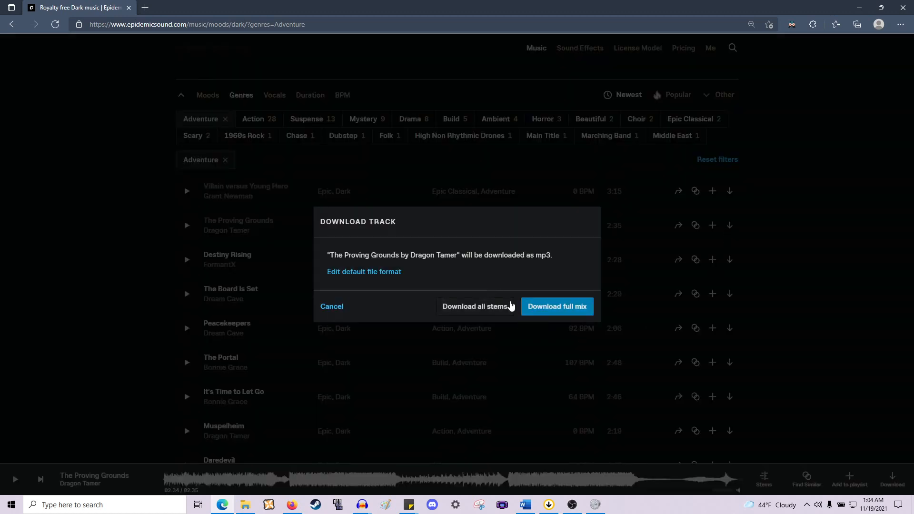
{"action": "left_click", "coordinate": [497, 308]}
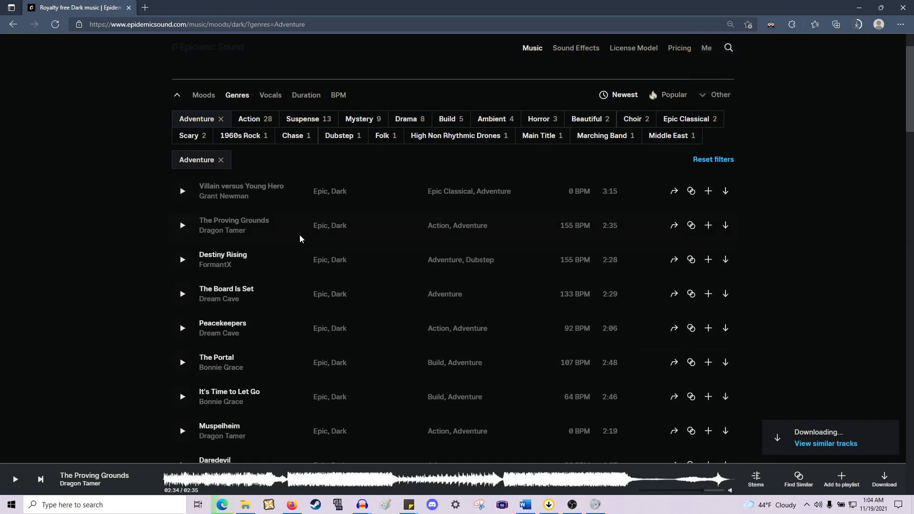
- Preview Destiny Rising, skipping through its timeline and pausing, then start previewing Peacekeepers
{"action": "scroll", "coordinate": [307, 239], "scroll_direction": "down", "scroll_amount": 2}
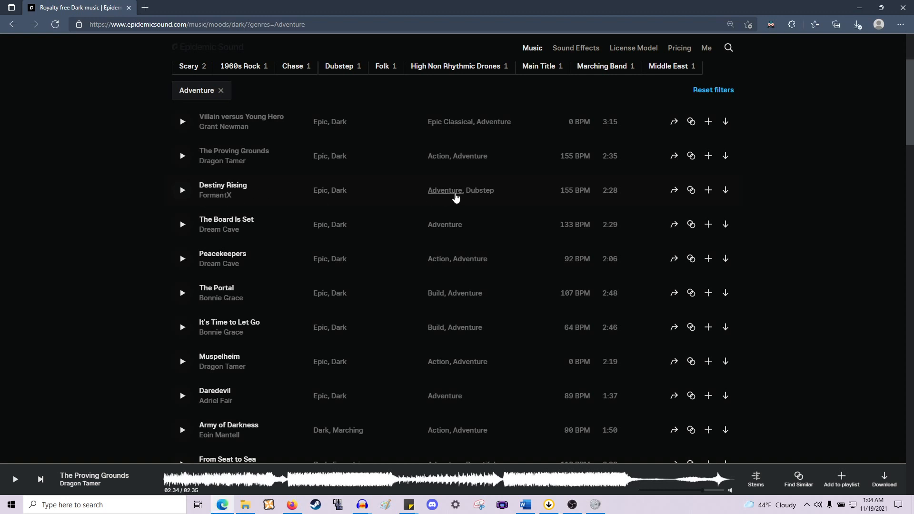
{"action": "left_click", "coordinate": [173, 191]}
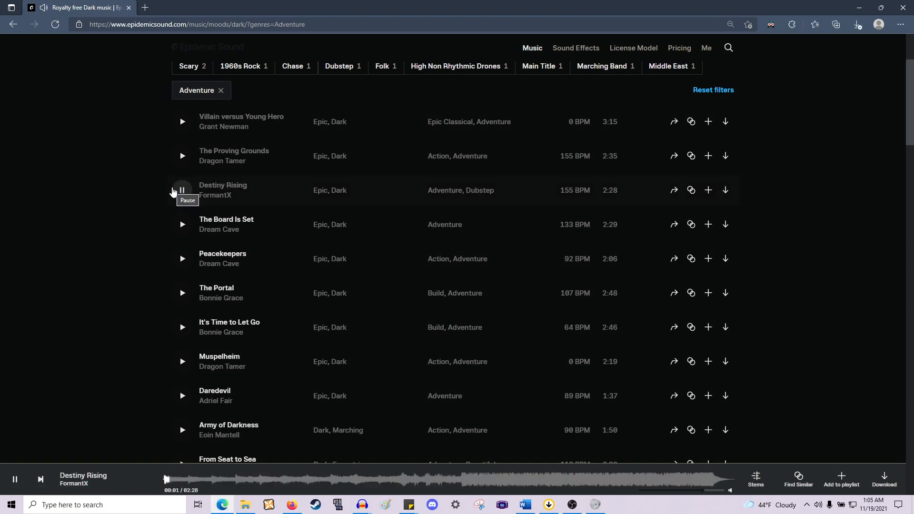
{"action": "left_click", "coordinate": [339, 479]}
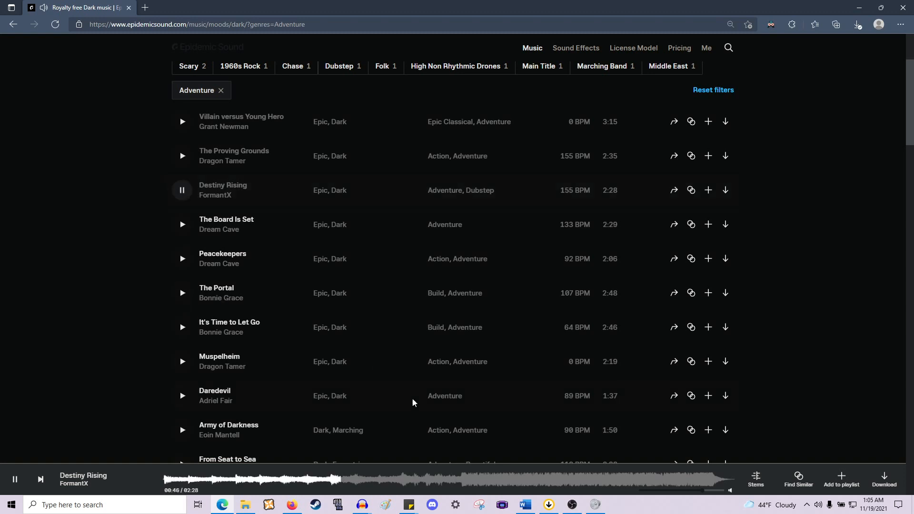
{"action": "left_click", "coordinate": [458, 480]}
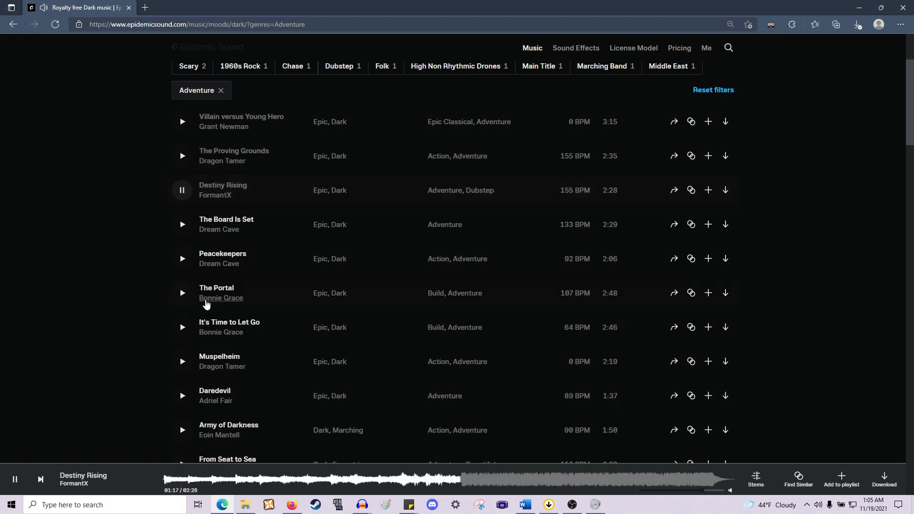
{"action": "left_click", "coordinate": [183, 196]}
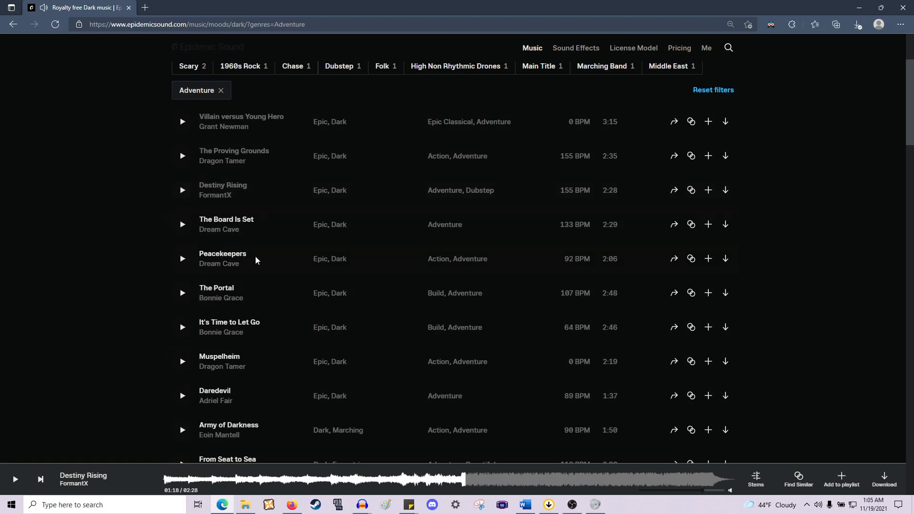
{"action": "left_click", "coordinate": [187, 262]}
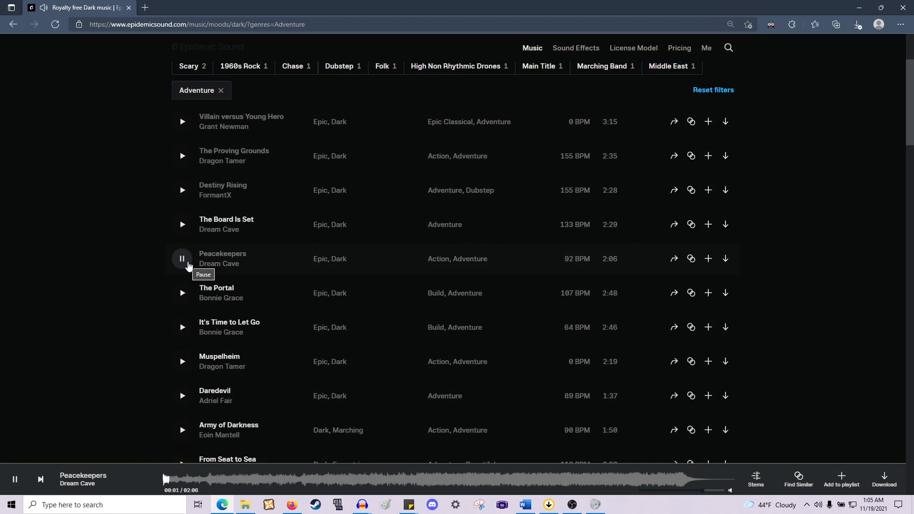
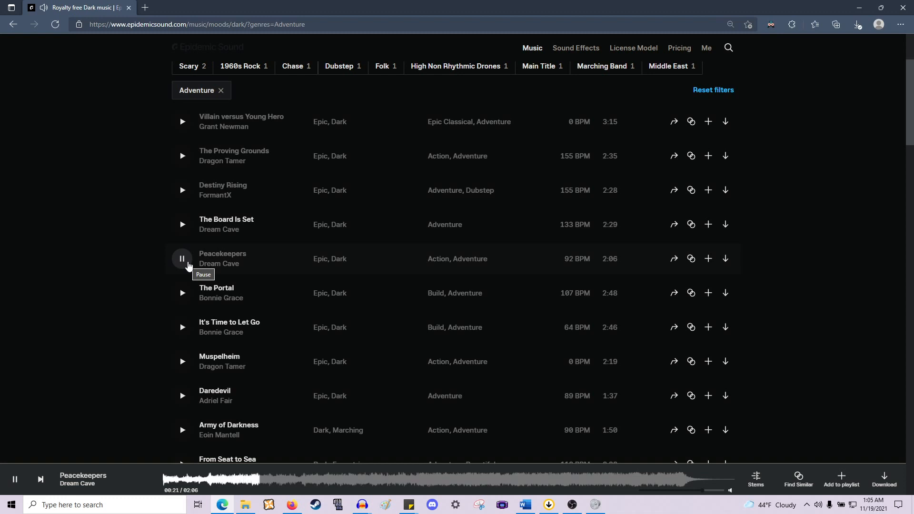
- Preview the track "The Portal", skipping through several points of its waveform before pausing it
{"action": "left_click", "coordinate": [183, 293]}
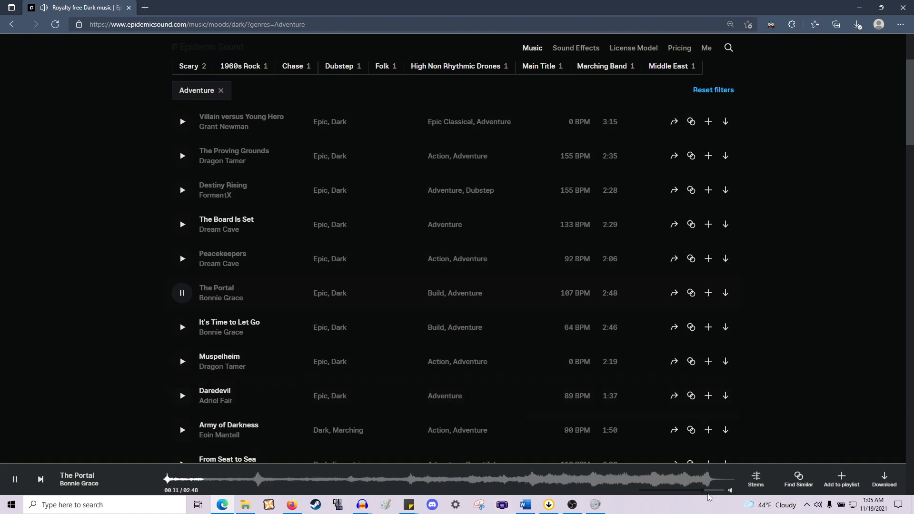
{"action": "left_click", "coordinate": [490, 479]}
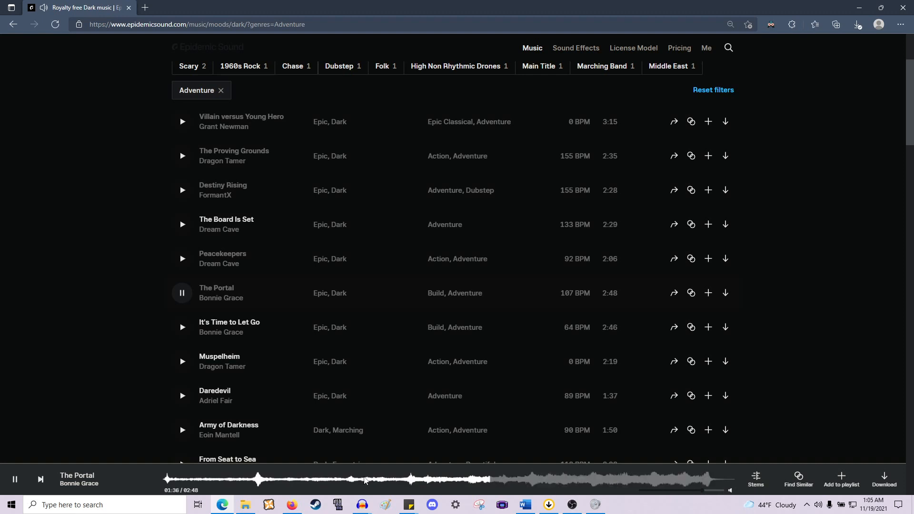
{"action": "left_click", "coordinate": [365, 480]}
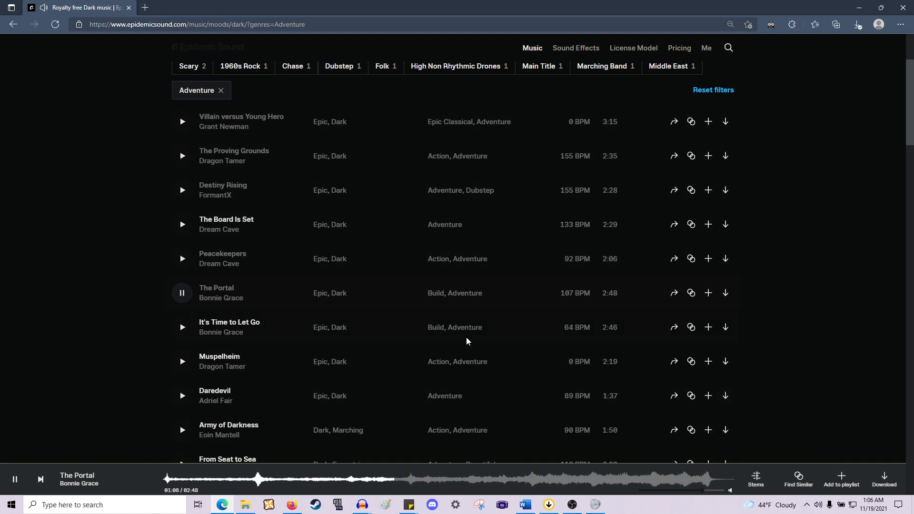
{"action": "left_click", "coordinate": [673, 479]}
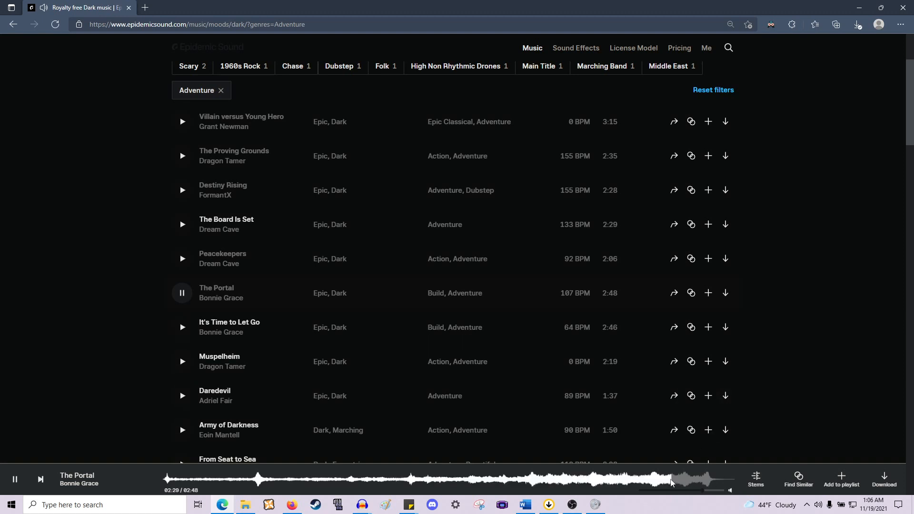
{"action": "left_click", "coordinate": [695, 490]}
{"action": "left_click", "coordinate": [14, 480]}
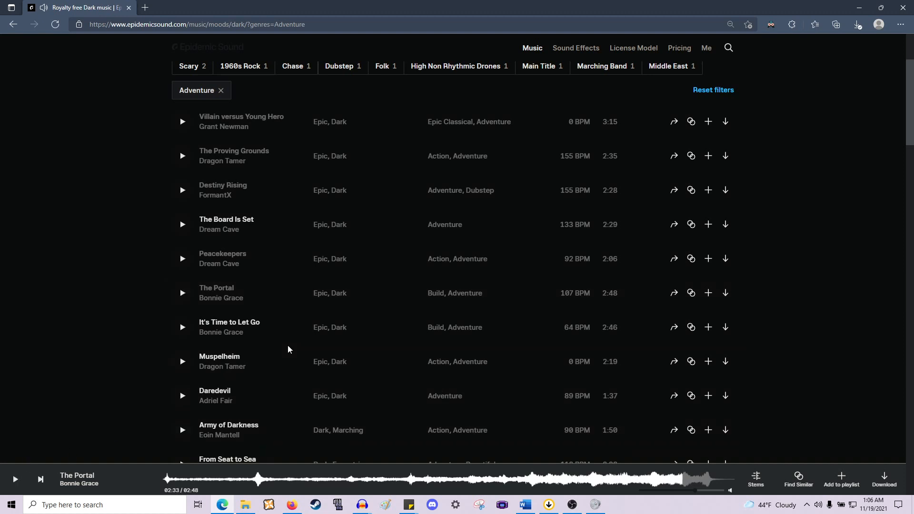
- Preview "It's Time to Let Go" at several points, pause it, and add it to the RTR playlist
{"action": "scroll", "coordinate": [289, 349], "scroll_direction": "down", "scroll_amount": 2}
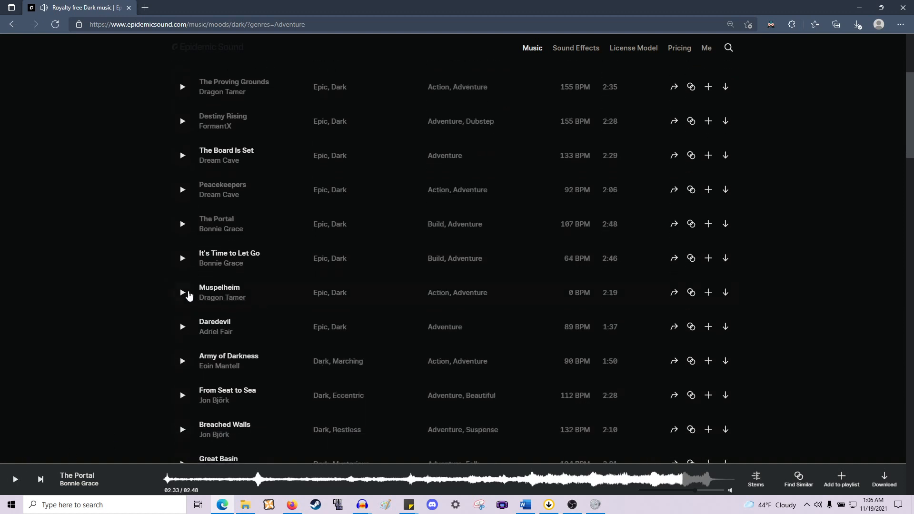
{"action": "left_click", "coordinate": [183, 259]}
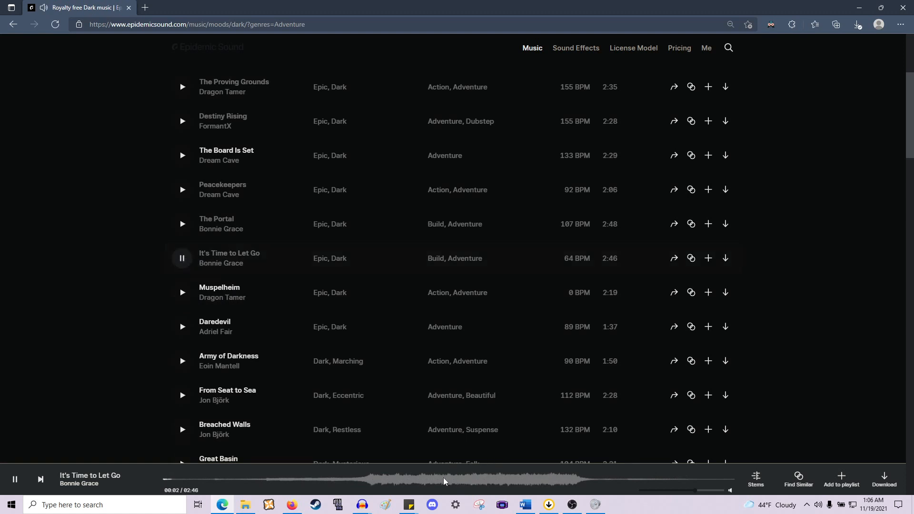
{"action": "left_click", "coordinate": [266, 482]}
{"action": "left_click", "coordinate": [336, 483]}
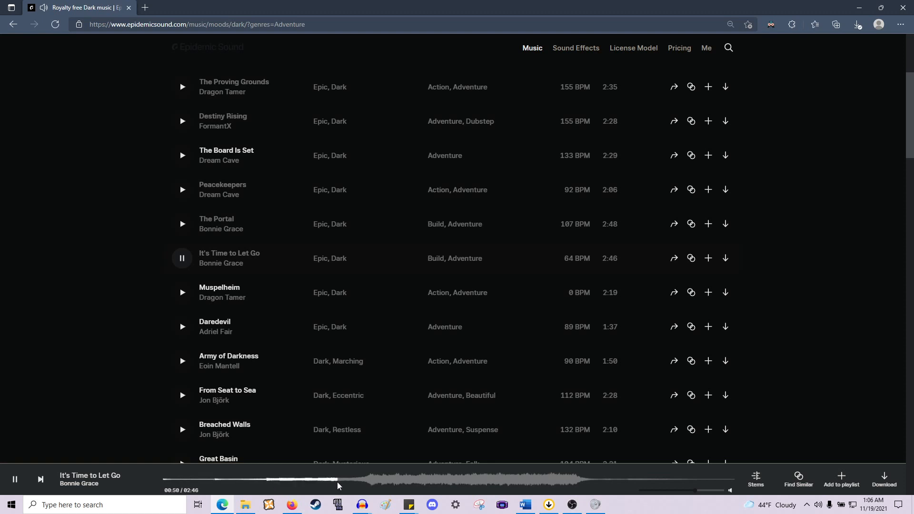
{"action": "left_click", "coordinate": [361, 482]}
{"action": "left_click", "coordinate": [17, 480]}
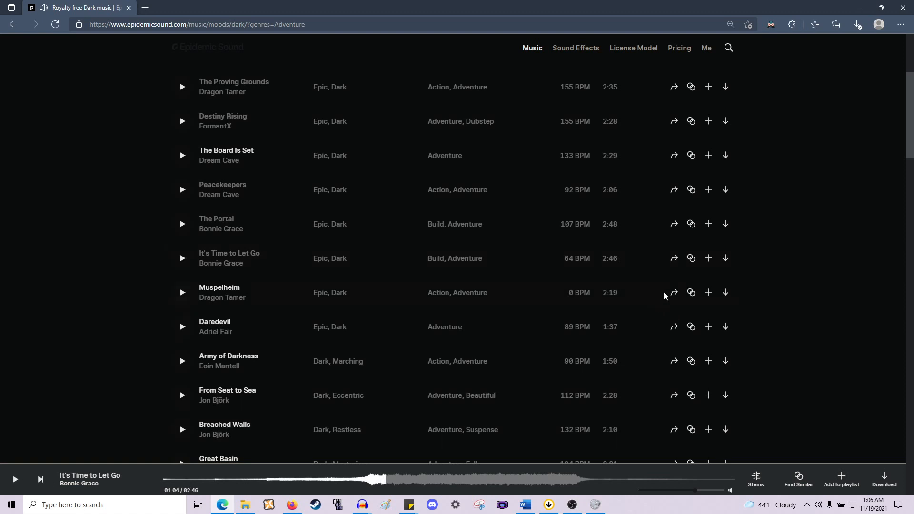
{"action": "left_click", "coordinate": [707, 262]}
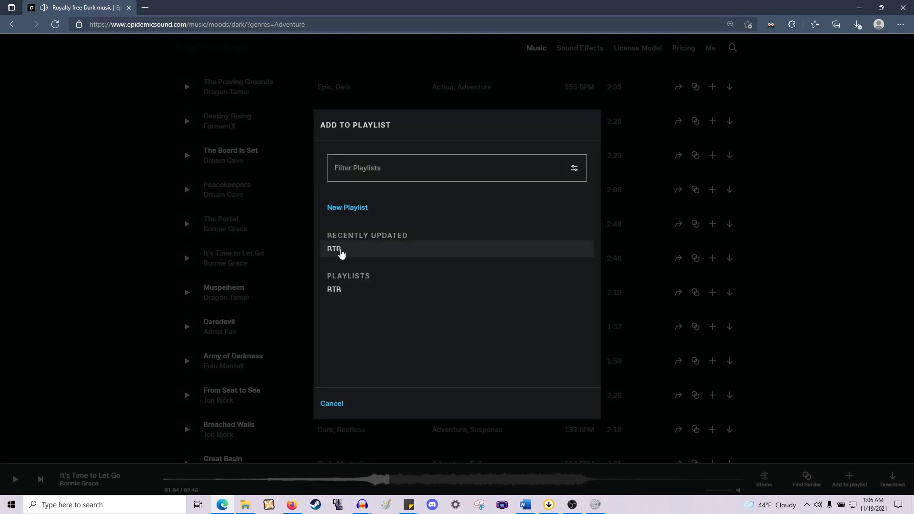
{"action": "left_click", "coordinate": [339, 252]}
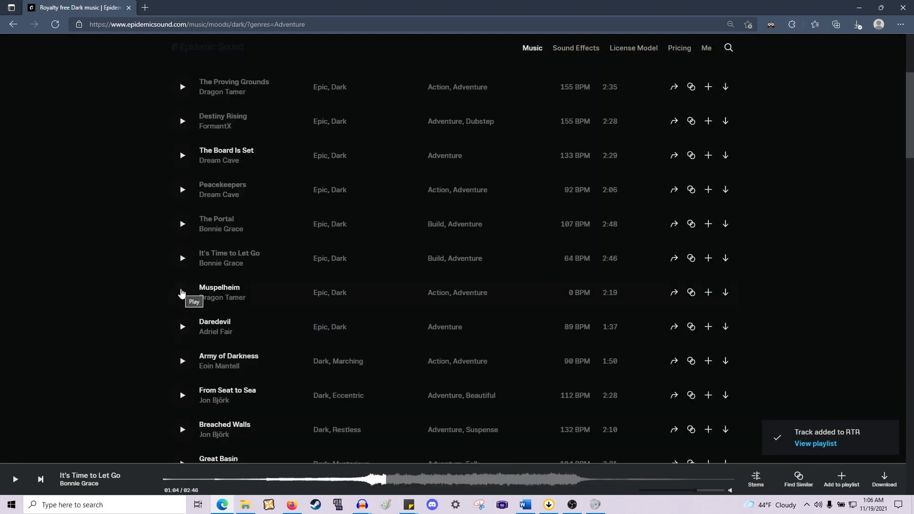
- Sort the Adventure-filtered Dark track list by long track length
{"action": "scroll", "coordinate": [182, 294], "scroll_direction": "down", "scroll_amount": 1}
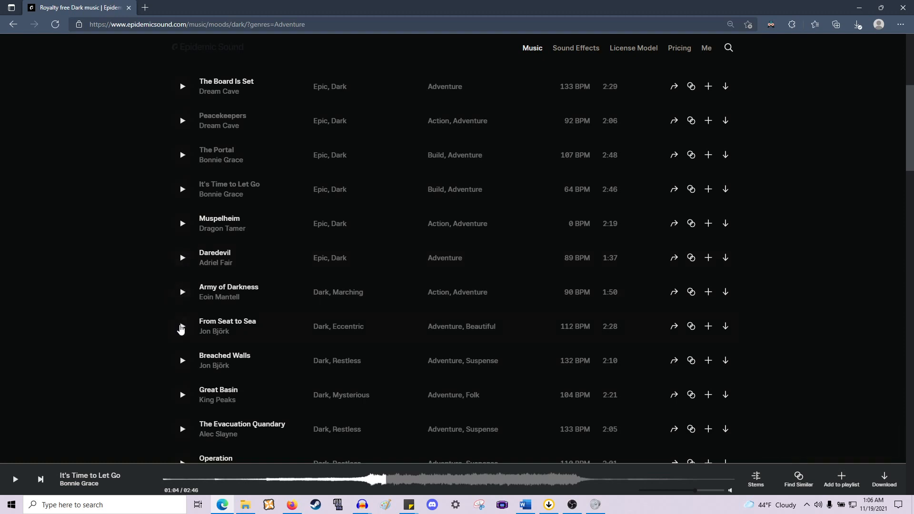
{"action": "scroll", "coordinate": [412, 349], "scroll_direction": "up", "scroll_amount": 4}
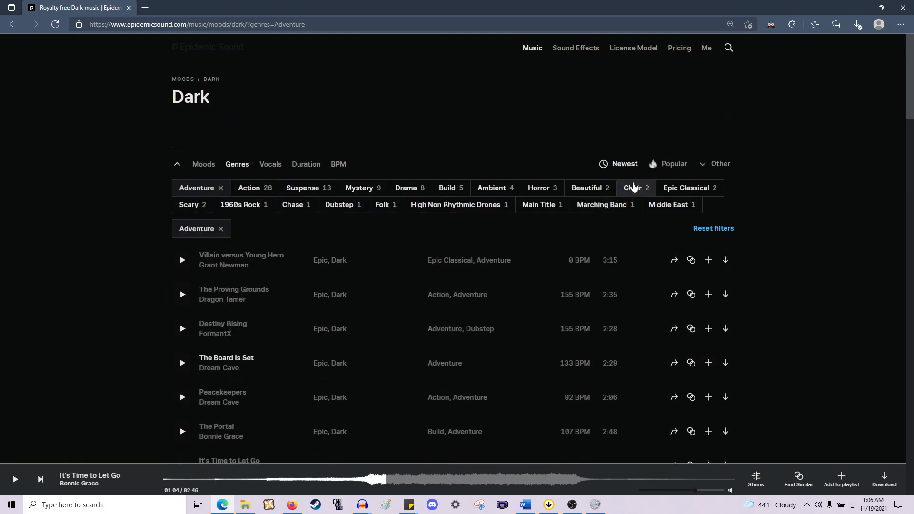
{"action": "left_click", "coordinate": [713, 166]}
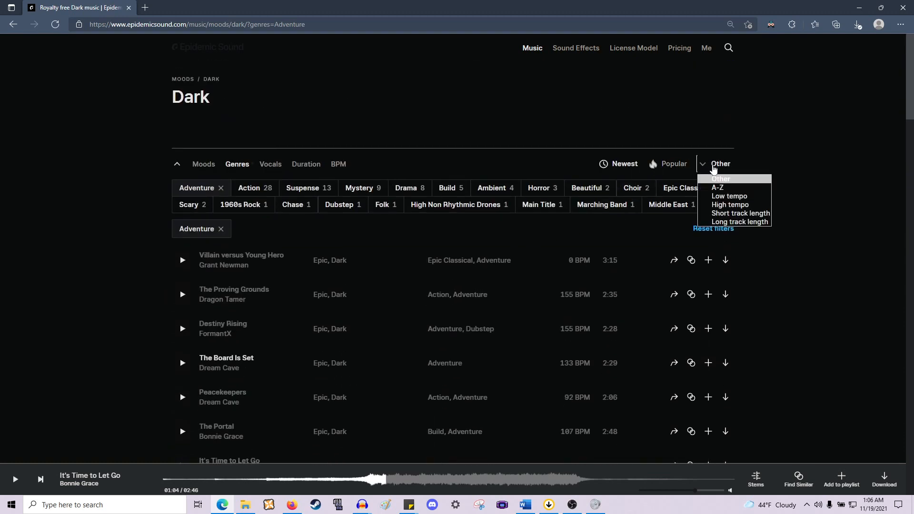
{"action": "left_click", "coordinate": [720, 222]}
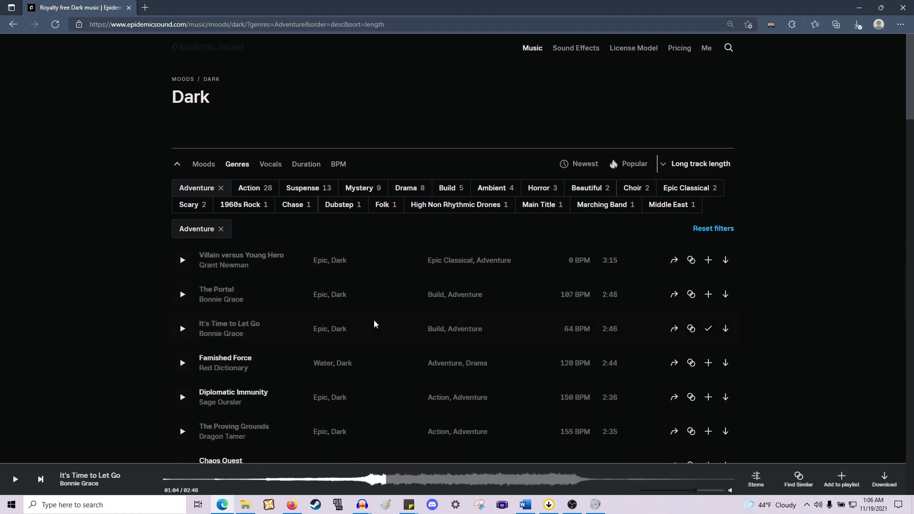
- Briefly preview the tracks "Famished Force" and "Chaos Quest", pausing each
{"action": "scroll", "coordinate": [426, 310], "scroll_direction": "down", "scroll_amount": 1}
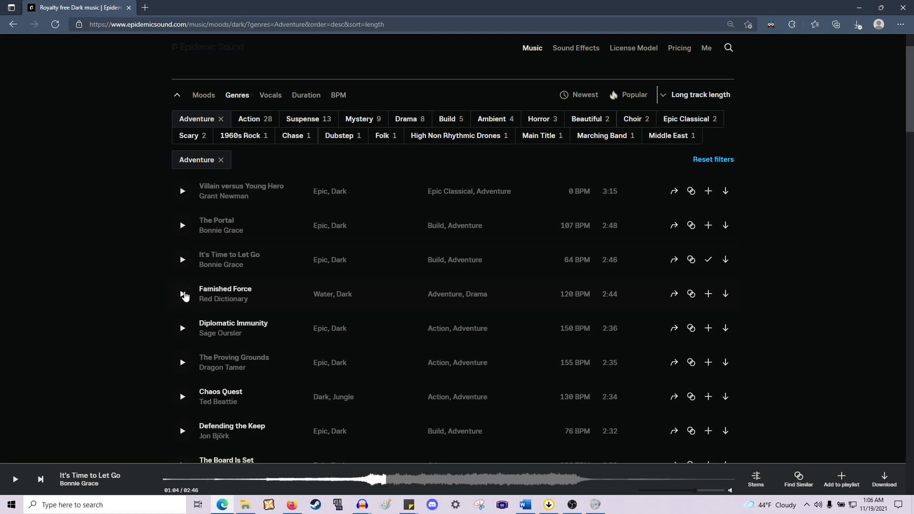
{"action": "left_click", "coordinate": [184, 295]}
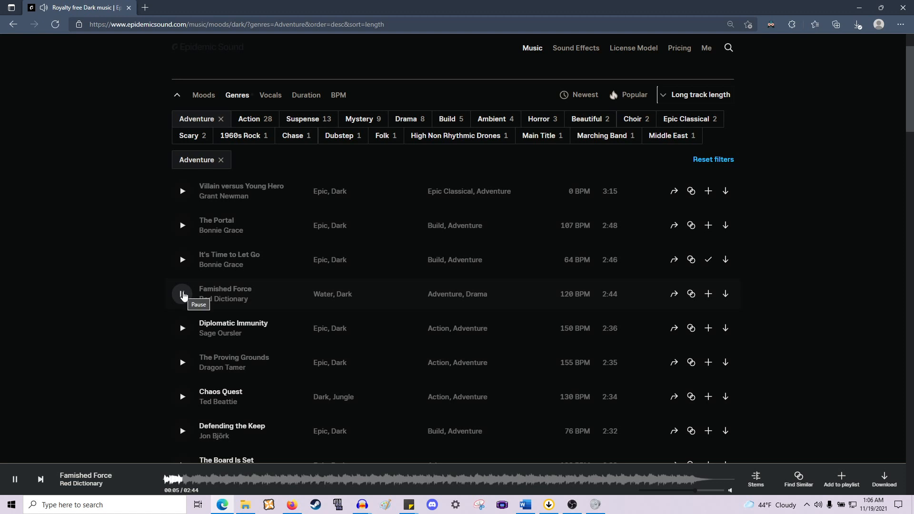
{"action": "left_click", "coordinate": [183, 294]}
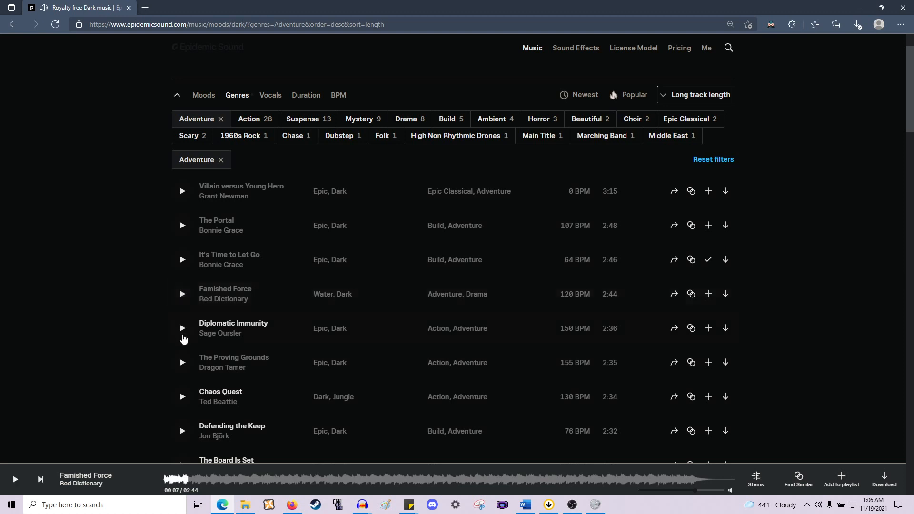
{"action": "scroll", "coordinate": [185, 333], "scroll_direction": "down", "scroll_amount": 2}
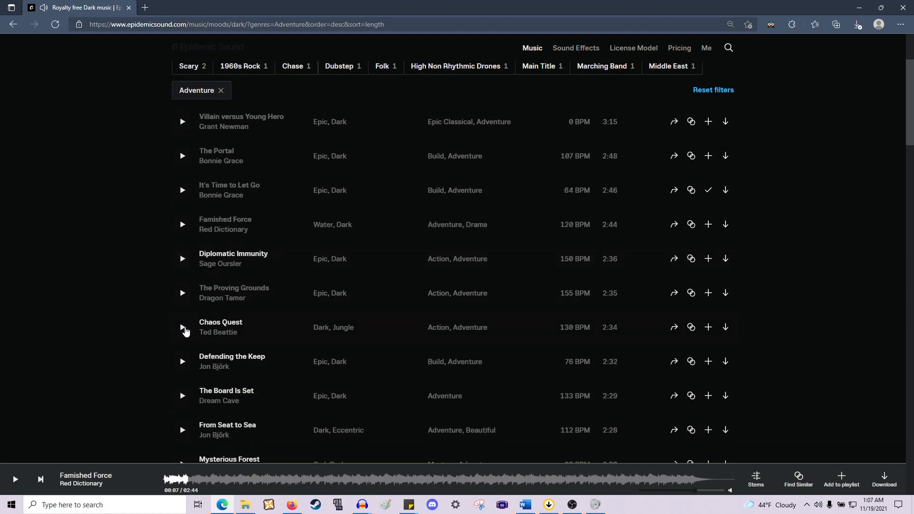
{"action": "left_click", "coordinate": [185, 332]}
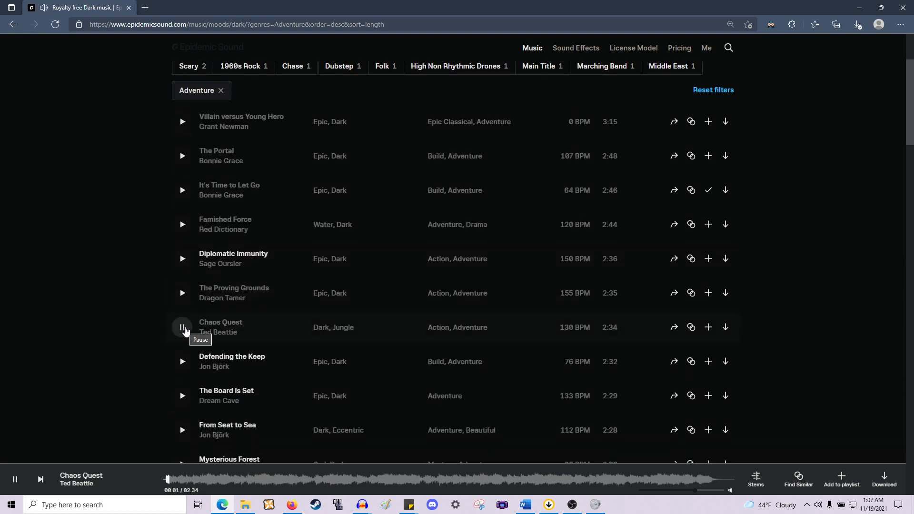
{"action": "left_click", "coordinate": [185, 330]}
- Preview "Defending the Keep", skipping through several points of its waveform before pausing it
{"action": "left_click", "coordinate": [184, 363]}
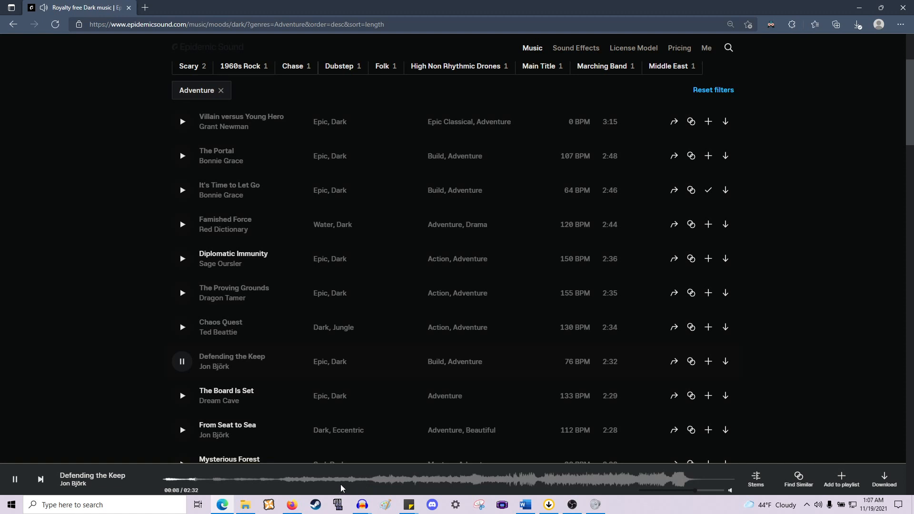
{"action": "left_click", "coordinate": [287, 478]}
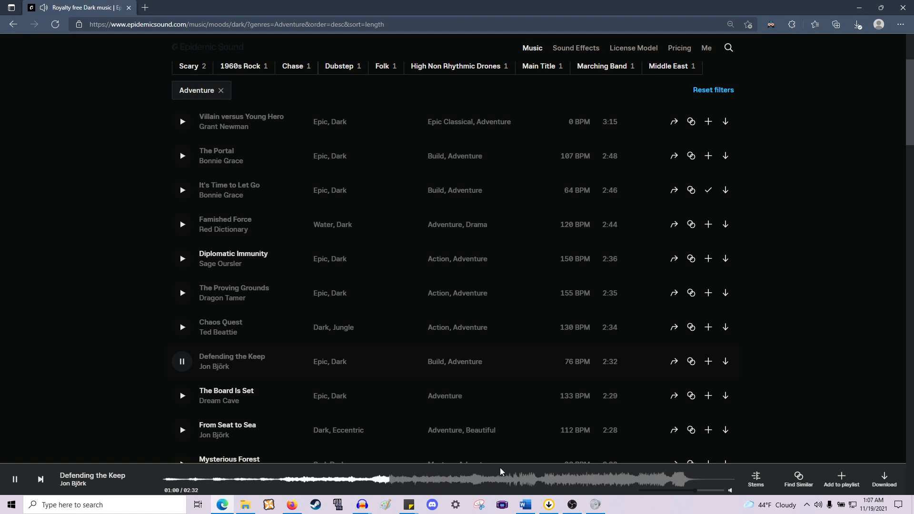
{"action": "left_click", "coordinate": [541, 482]}
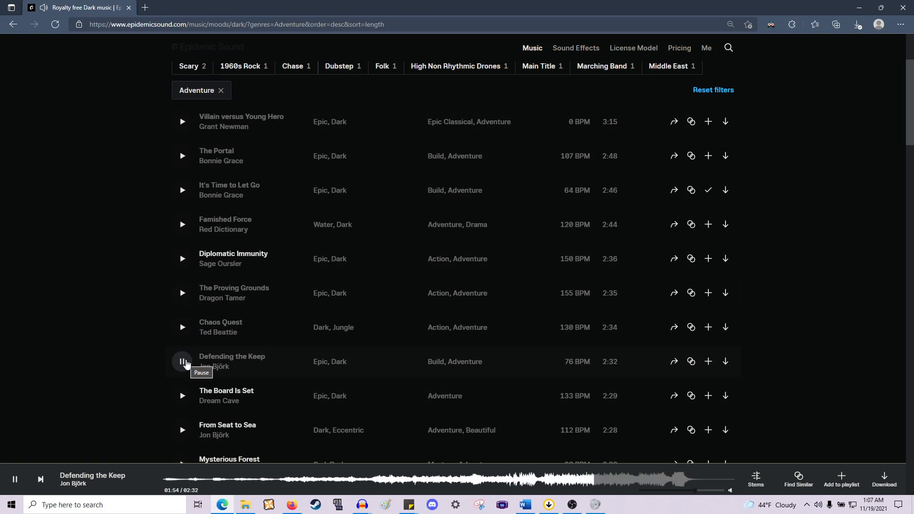
{"action": "left_click", "coordinate": [657, 476]}
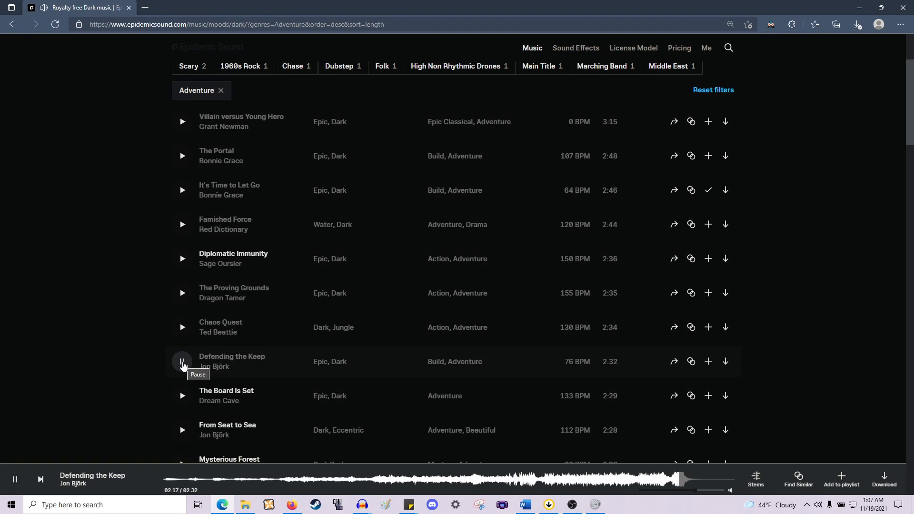
{"action": "left_click", "coordinate": [182, 363]}
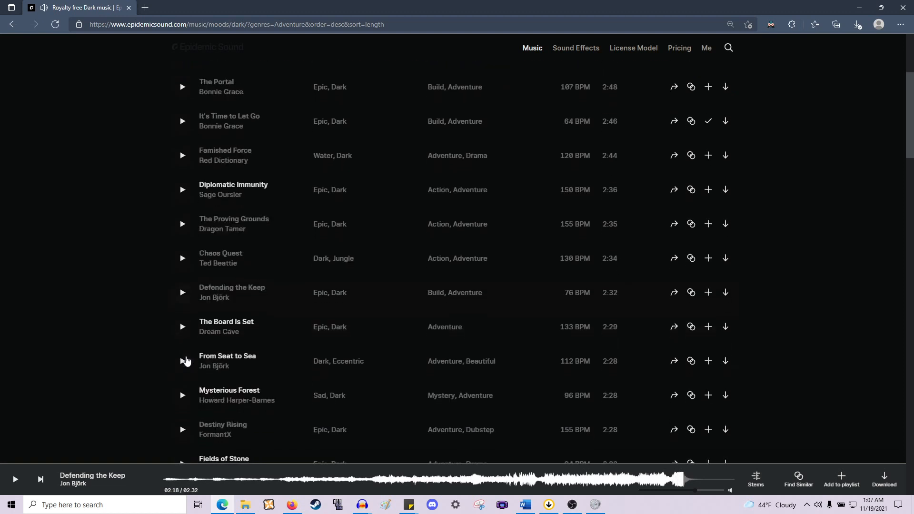
- Browse further down the sorted track list to review more candidate tracks
{"action": "scroll", "coordinate": [184, 358], "scroll_direction": "down", "scroll_amount": 1}
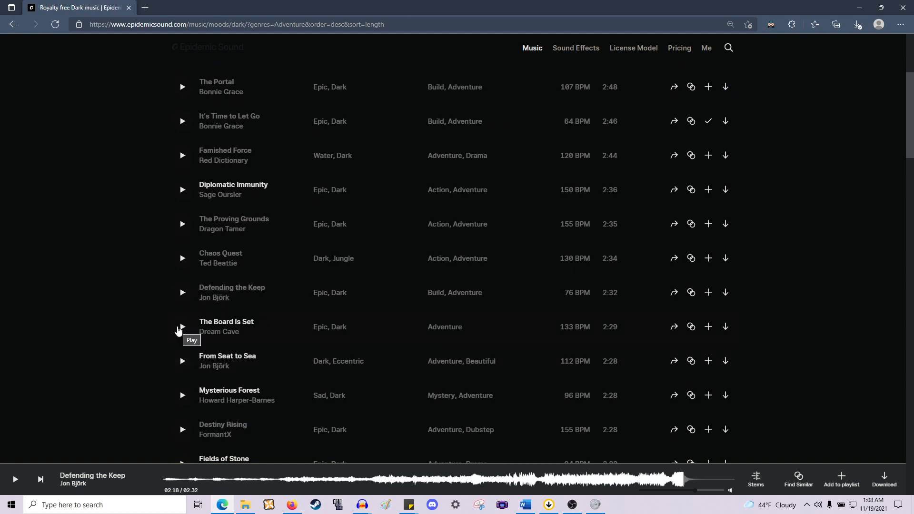
{"action": "scroll", "coordinate": [179, 328], "scroll_direction": "down", "scroll_amount": 1}
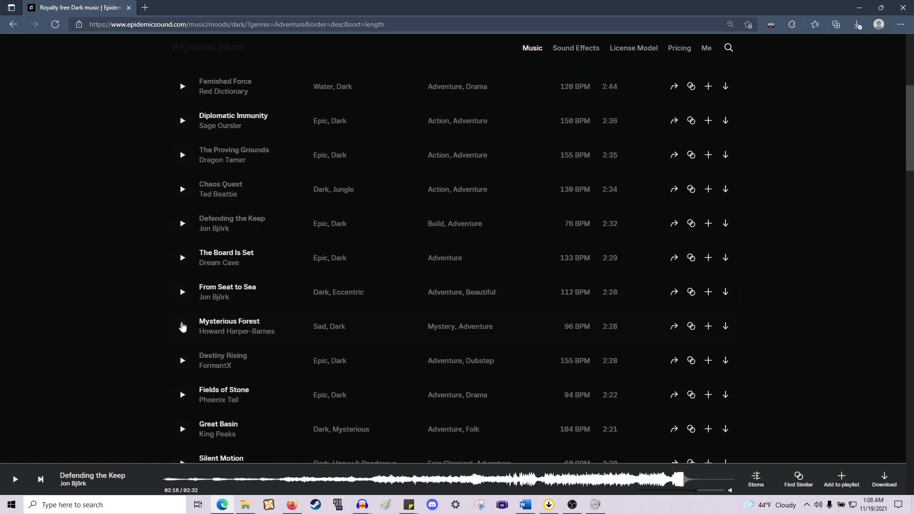
{"action": "scroll", "coordinate": [182, 326], "scroll_direction": "down", "scroll_amount": 2}
{"action": "scroll", "coordinate": [182, 325], "scroll_direction": "up", "scroll_amount": 1}
{"action": "scroll", "coordinate": [182, 326], "scroll_direction": "down", "scroll_amount": 1}
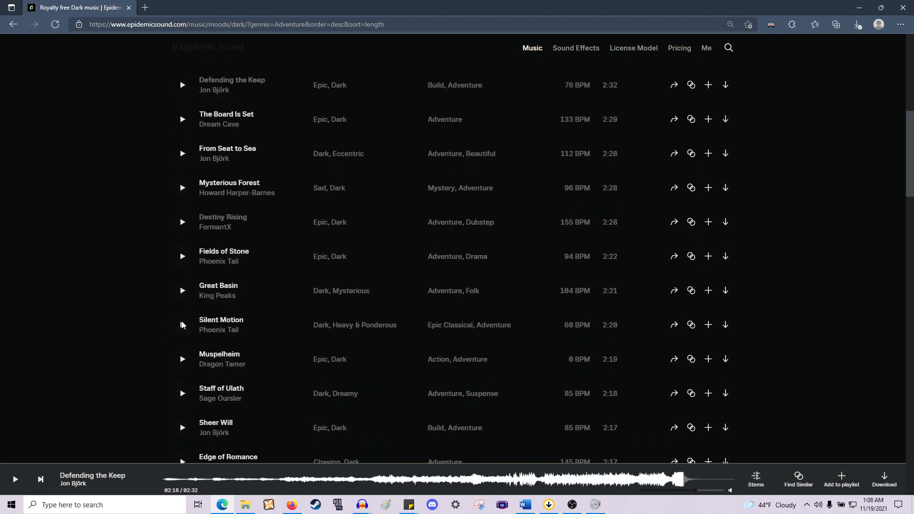
{"action": "scroll", "coordinate": [182, 325], "scroll_direction": "down", "scroll_amount": 1}
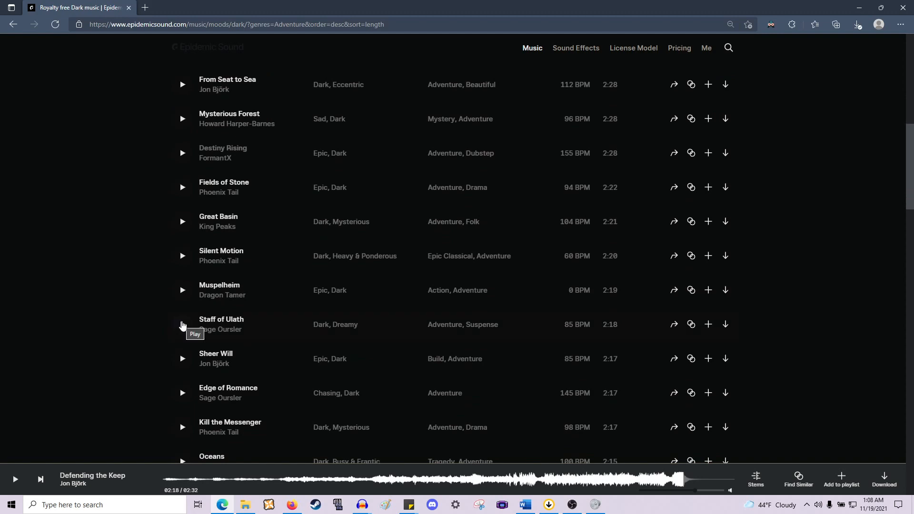
{"action": "scroll", "coordinate": [182, 326], "scroll_direction": "up", "scroll_amount": 7}
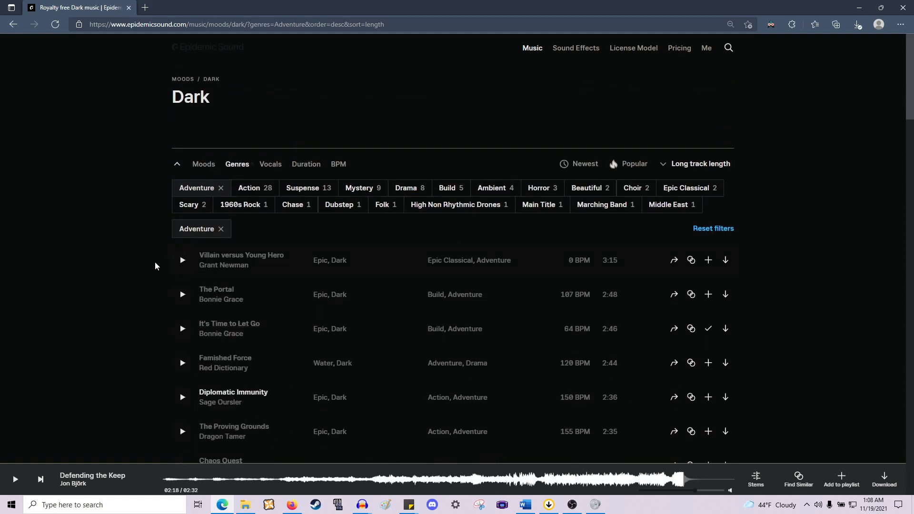
{"action": "scroll", "coordinate": [153, 324], "scroll_direction": "down", "scroll_amount": 1}
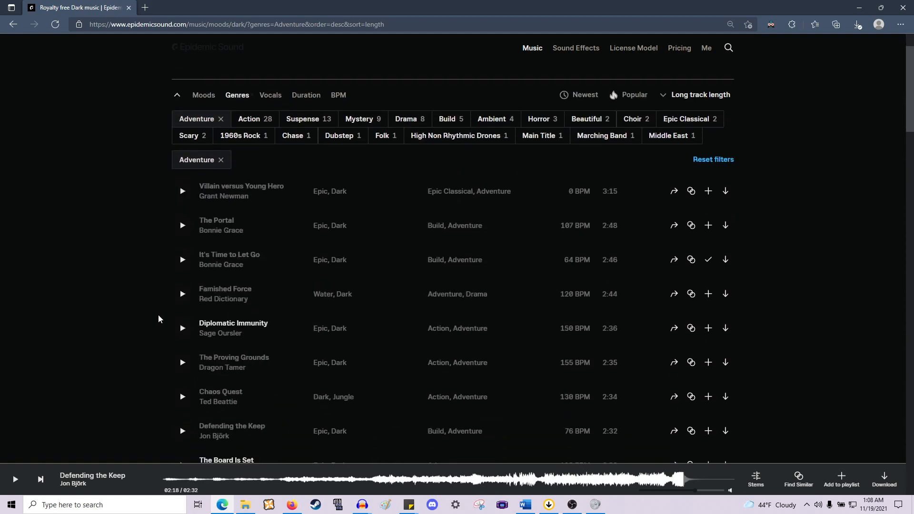
{"action": "left_click", "coordinate": [857, 24]}
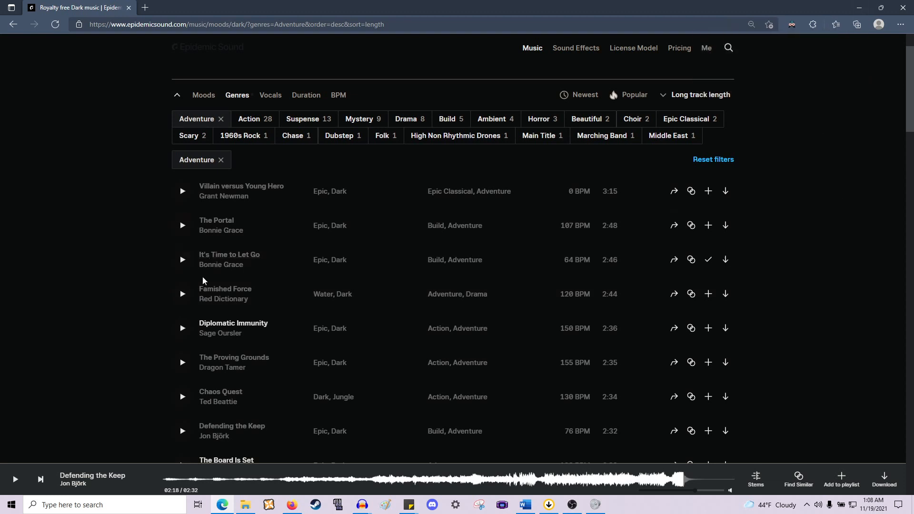
{"action": "scroll", "coordinate": [204, 285], "scroll_direction": "down", "scroll_amount": 5}
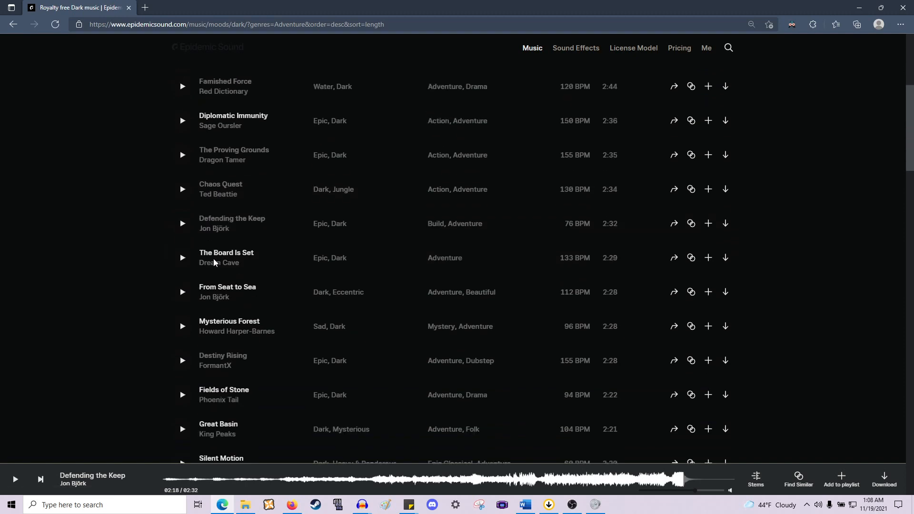
{"action": "scroll", "coordinate": [213, 258], "scroll_direction": "down", "scroll_amount": 20}
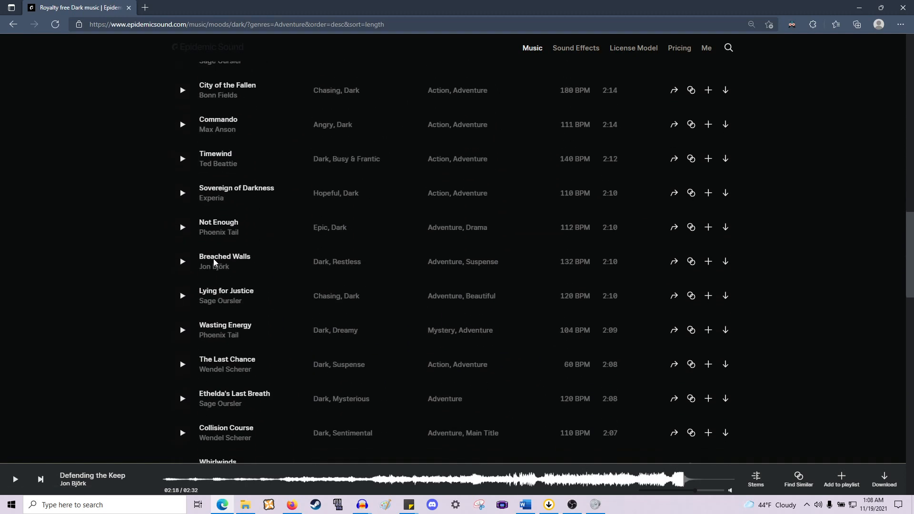
{"action": "scroll", "coordinate": [213, 261], "scroll_direction": "down", "scroll_amount": 13}
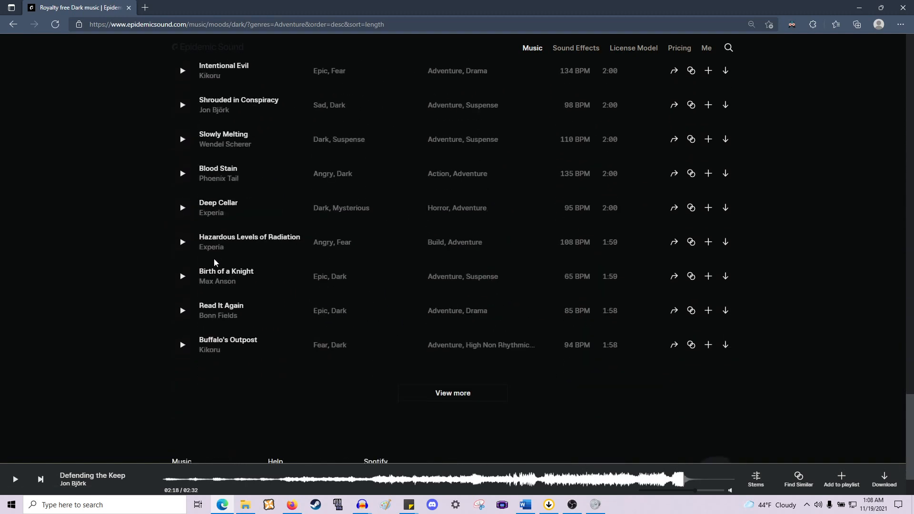
- Open the list of tracks similar to "The Proving Grounds" and expand it to show more similar tracks
{"action": "scroll", "coordinate": [214, 259], "scroll_direction": "up", "scroll_amount": 18}
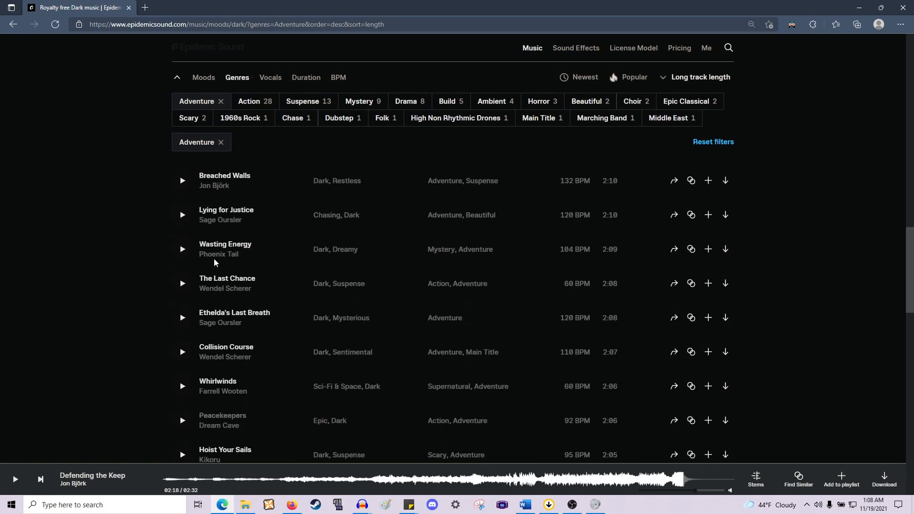
{"action": "scroll", "coordinate": [213, 258], "scroll_direction": "down", "scroll_amount": 3}
{"action": "scroll", "coordinate": [214, 258], "scroll_direction": "down", "scroll_amount": 6}
{"action": "scroll", "coordinate": [213, 258], "scroll_direction": "up", "scroll_amount": 10}
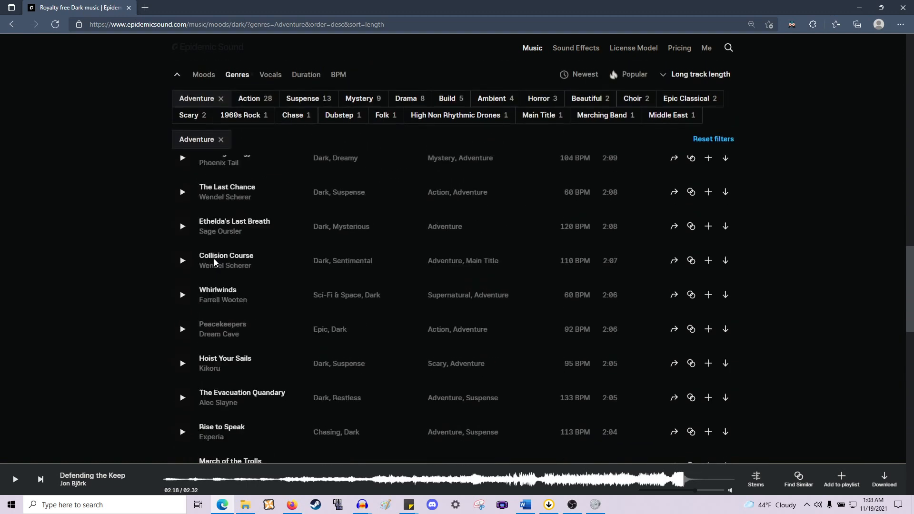
{"action": "scroll", "coordinate": [214, 261], "scroll_direction": "up", "scroll_amount": 13}
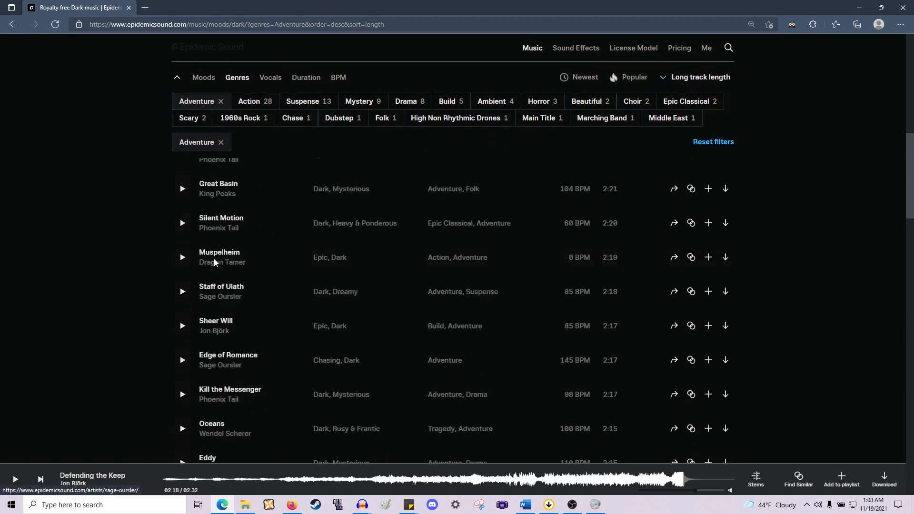
{"action": "scroll", "coordinate": [214, 261], "scroll_direction": "up", "scroll_amount": 4}
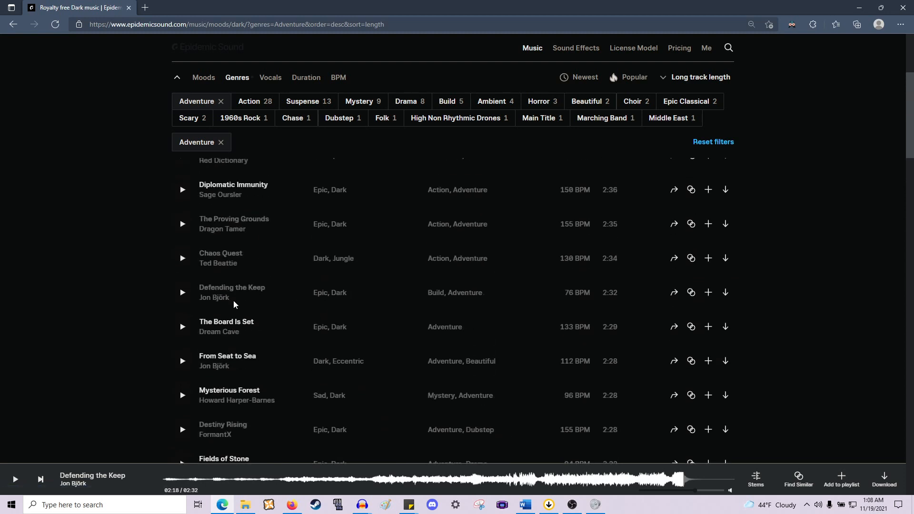
{"action": "scroll", "coordinate": [234, 304], "scroll_direction": "up", "scroll_amount": 2}
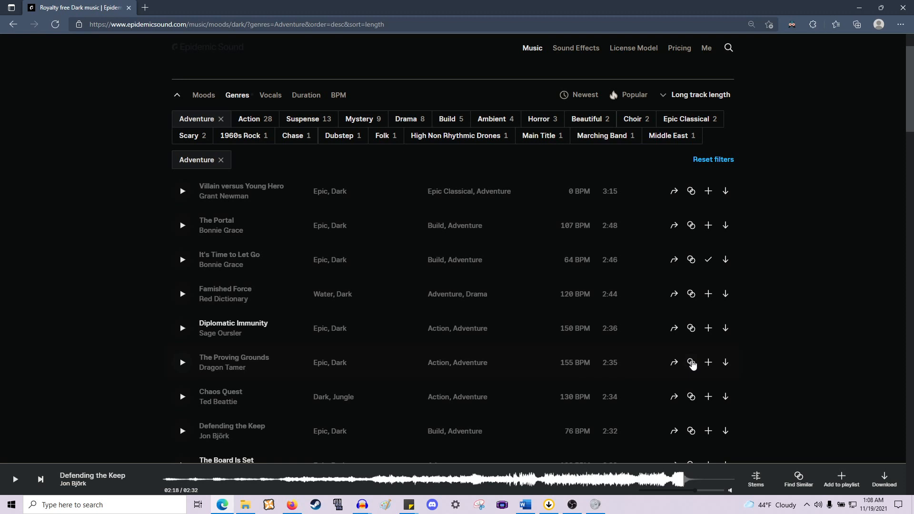
{"action": "left_click", "coordinate": [691, 364]}
{"action": "scroll", "coordinate": [121, 261], "scroll_direction": "down", "scroll_amount": 3}
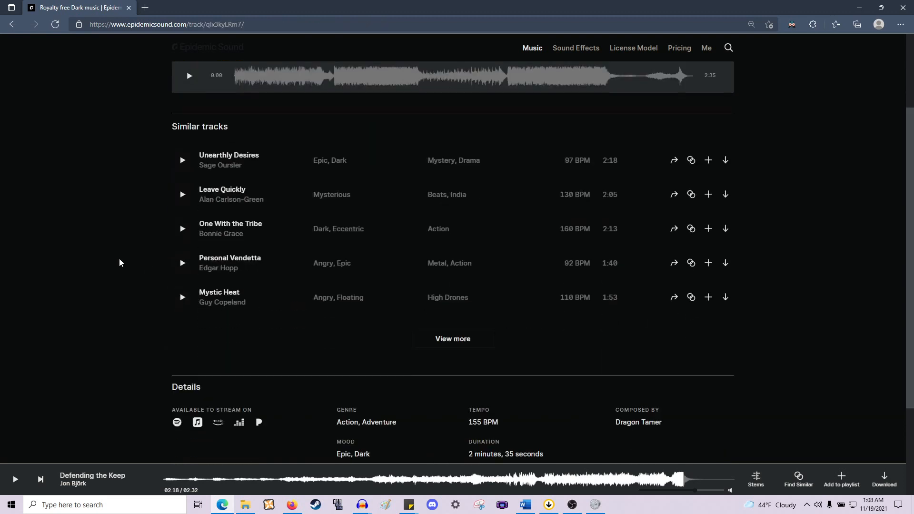
{"action": "left_click", "coordinate": [462, 321]}
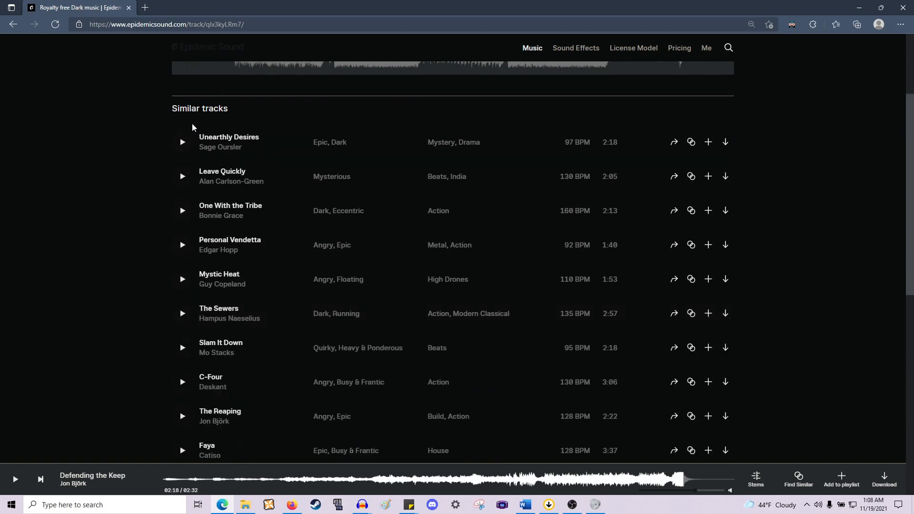
{"action": "scroll", "coordinate": [192, 126], "scroll_direction": "up", "scroll_amount": 2}
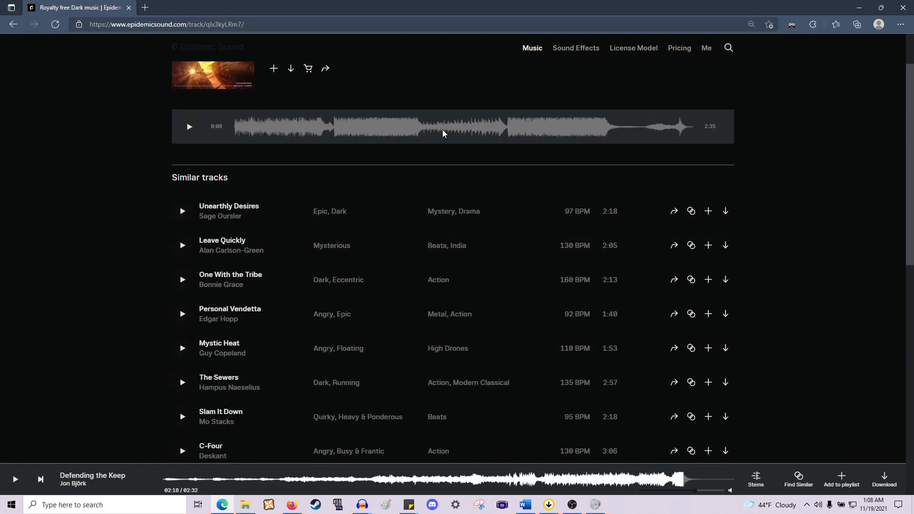
- Preview "Unearthly Desires", pause it, and add it to the RTR playlist
{"action": "left_click", "coordinate": [182, 211]}
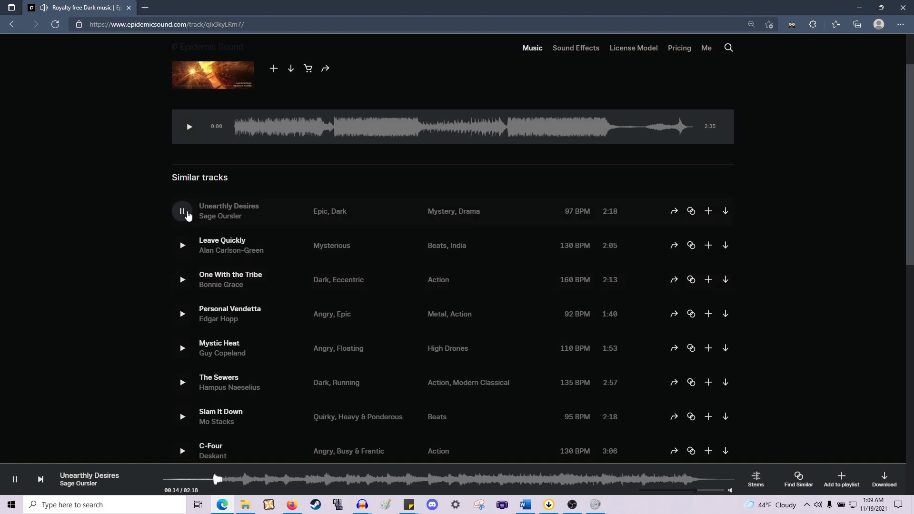
{"action": "left_click", "coordinate": [182, 211]}
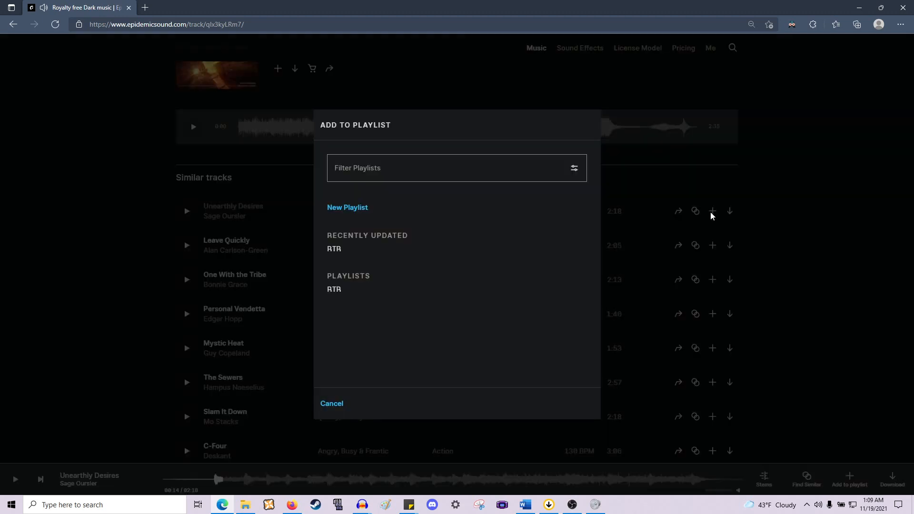
{"action": "left_click", "coordinate": [708, 212]}
{"action": "left_click", "coordinate": [374, 256]}
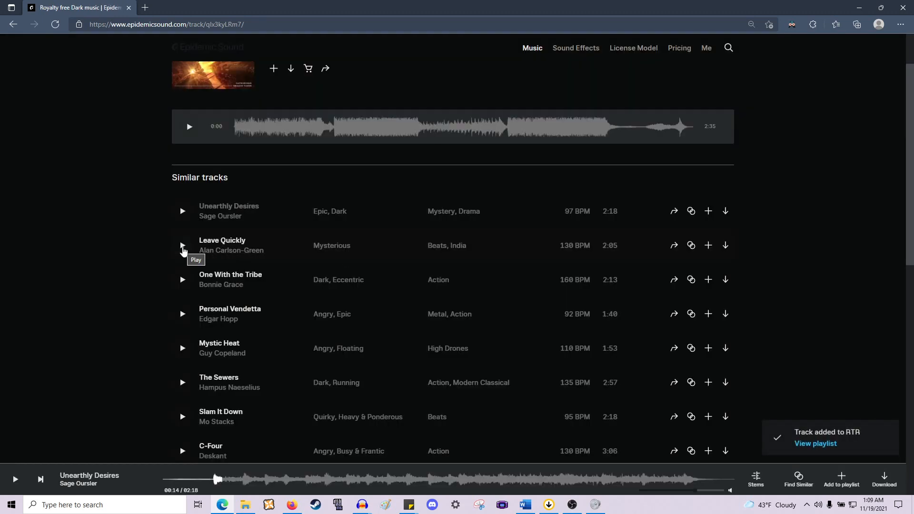
- Preview "Leave Quickly", pause it, and add it to the RTR playlist
{"action": "scroll", "coordinate": [724, 245], "scroll_direction": "up", "scroll_amount": 2}
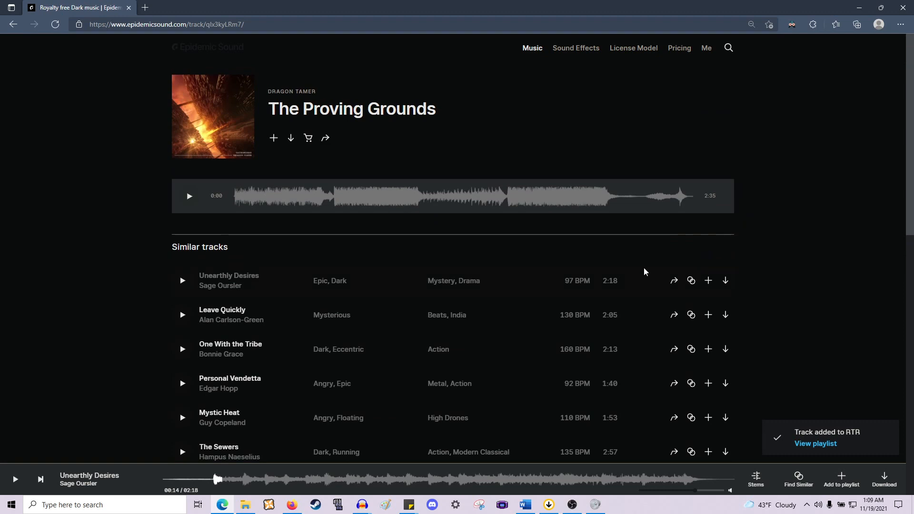
{"action": "scroll", "coordinate": [657, 204], "scroll_direction": "down", "scroll_amount": 10}
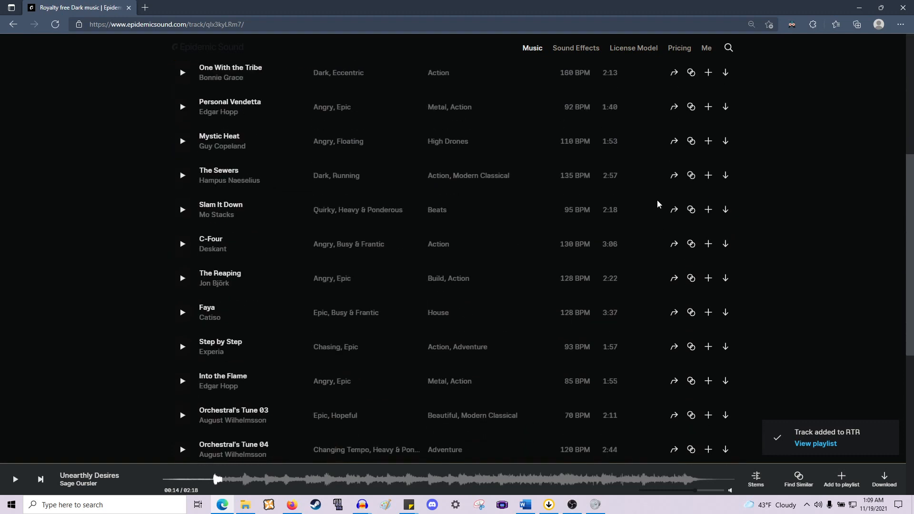
{"action": "left_click", "coordinate": [440, 326]}
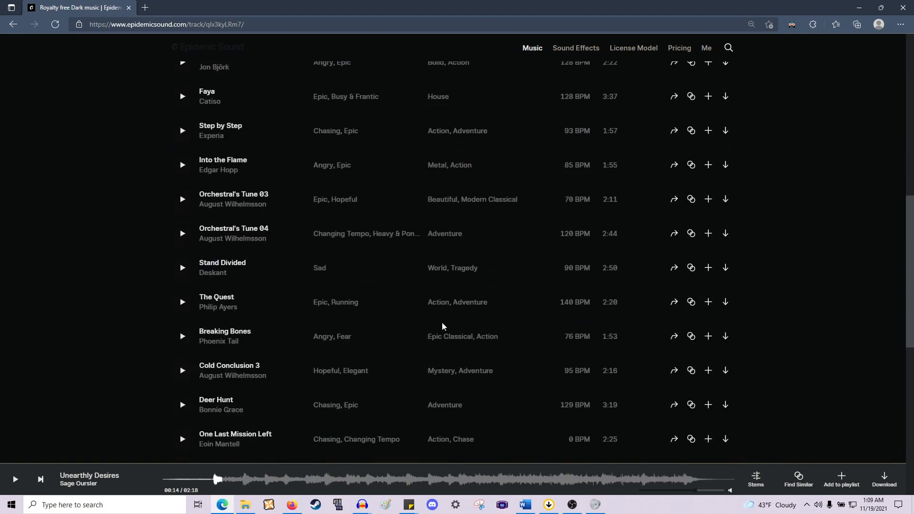
{"action": "scroll", "coordinate": [572, 343], "scroll_direction": "up", "scroll_amount": 6}
{"action": "scroll", "coordinate": [571, 342], "scroll_direction": "up", "scroll_amount": 4}
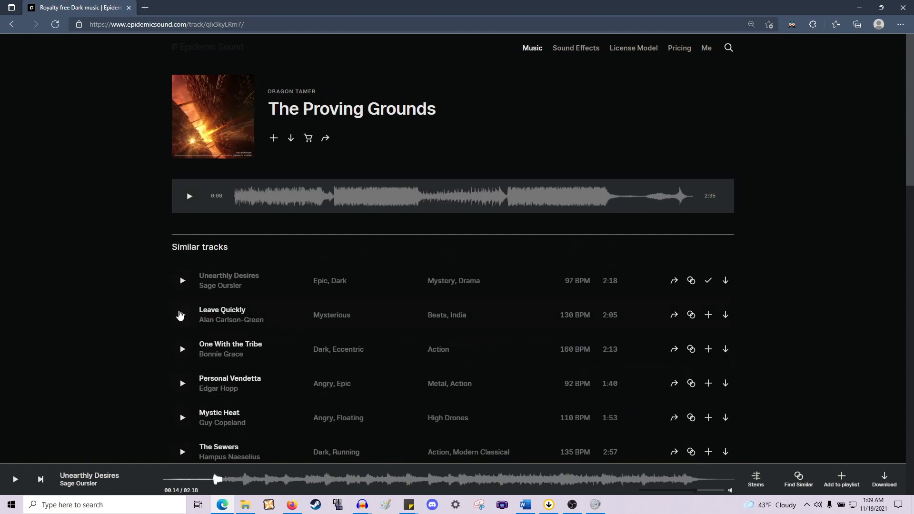
{"action": "left_click", "coordinate": [180, 315]}
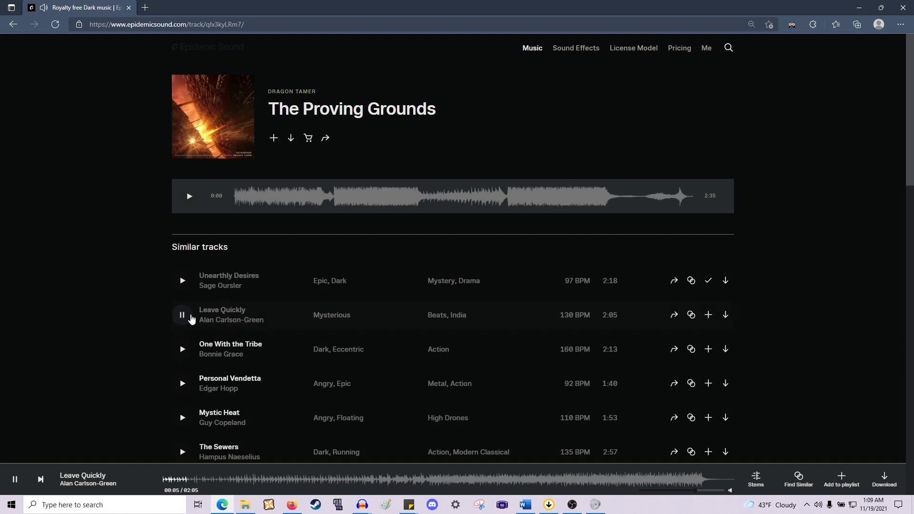
{"action": "left_click", "coordinate": [190, 316]}
{"action": "left_click", "coordinate": [708, 315]}
{"action": "left_click", "coordinate": [347, 252]}
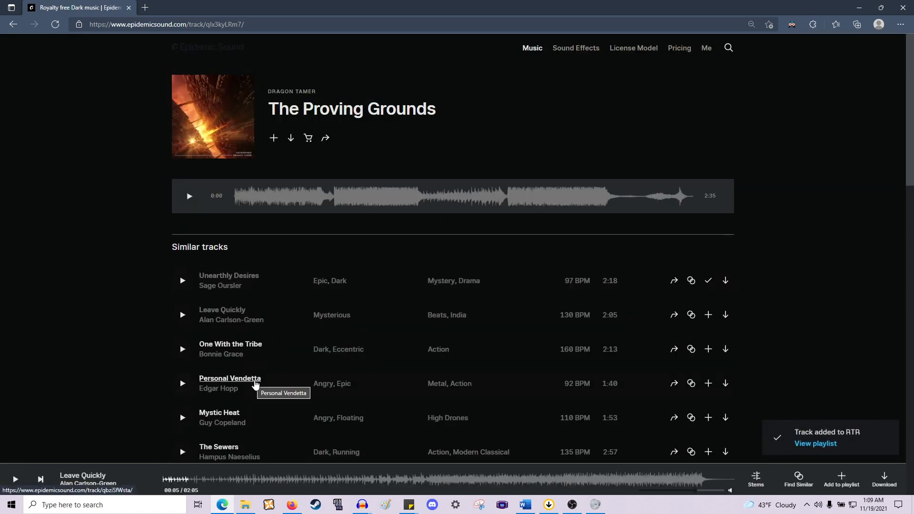
- Briefly preview "One With the Tribe" and "Personal Vendetta", pausing the second one
{"action": "scroll", "coordinate": [218, 257], "scroll_direction": "down", "scroll_amount": 3}
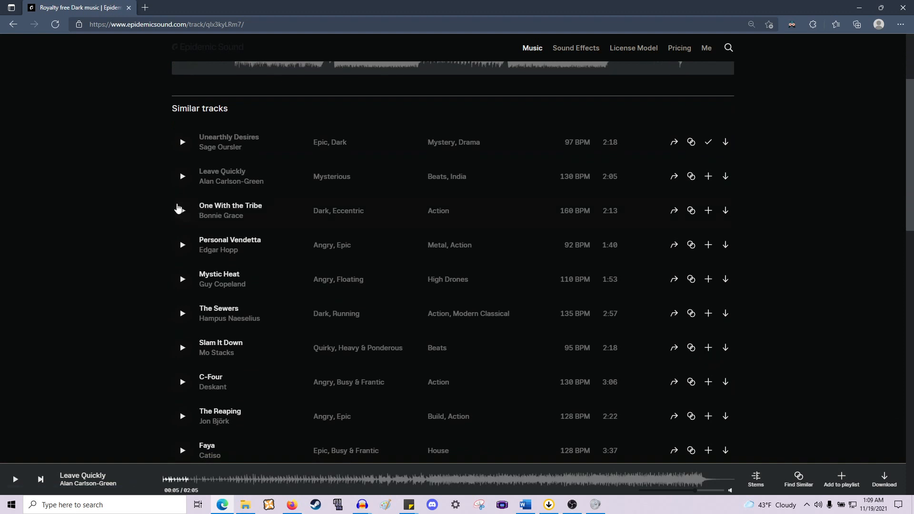
{"action": "left_click", "coordinate": [180, 212]}
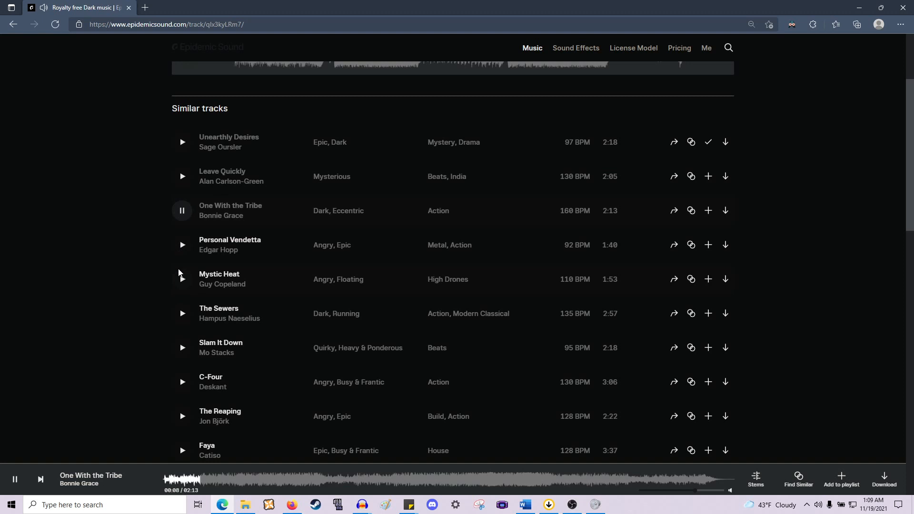
{"action": "left_click", "coordinate": [182, 246]}
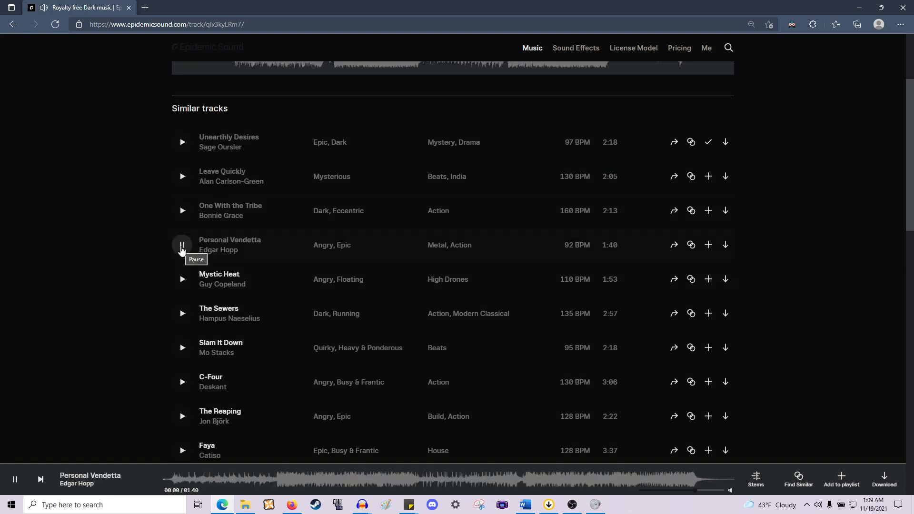
{"action": "left_click", "coordinate": [181, 247]}
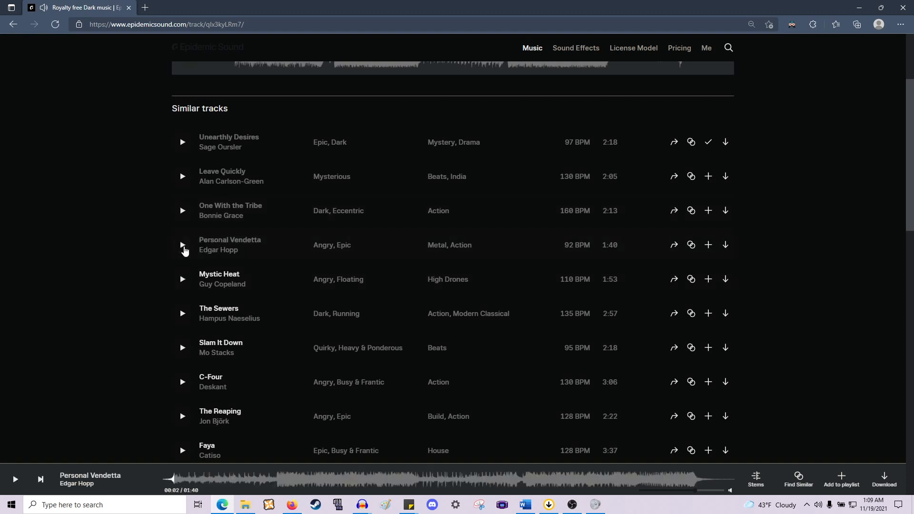
- Preview "The Sewers", skipping through several points of its waveform before pausing it
{"action": "scroll", "coordinate": [183, 250], "scroll_direction": "down", "scroll_amount": 4}
{"action": "scroll", "coordinate": [185, 251], "scroll_direction": "up", "scroll_amount": 3}
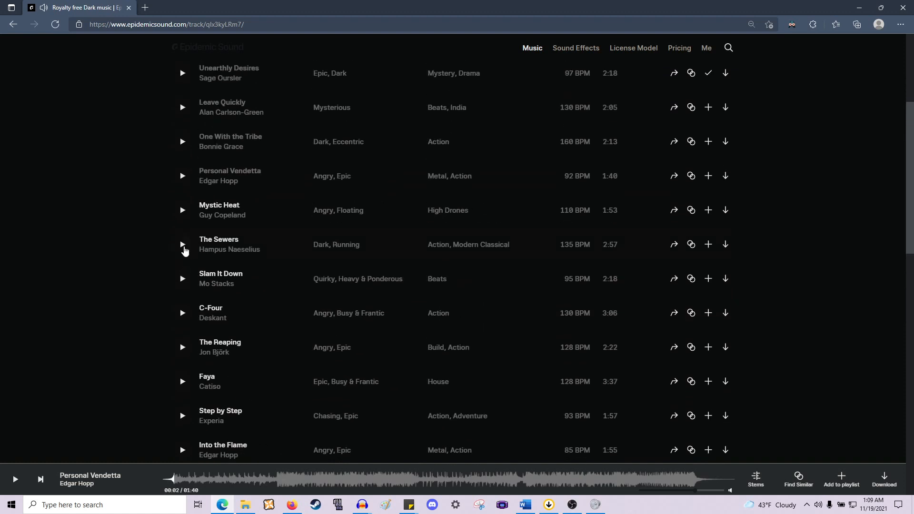
{"action": "left_click", "coordinate": [183, 250]}
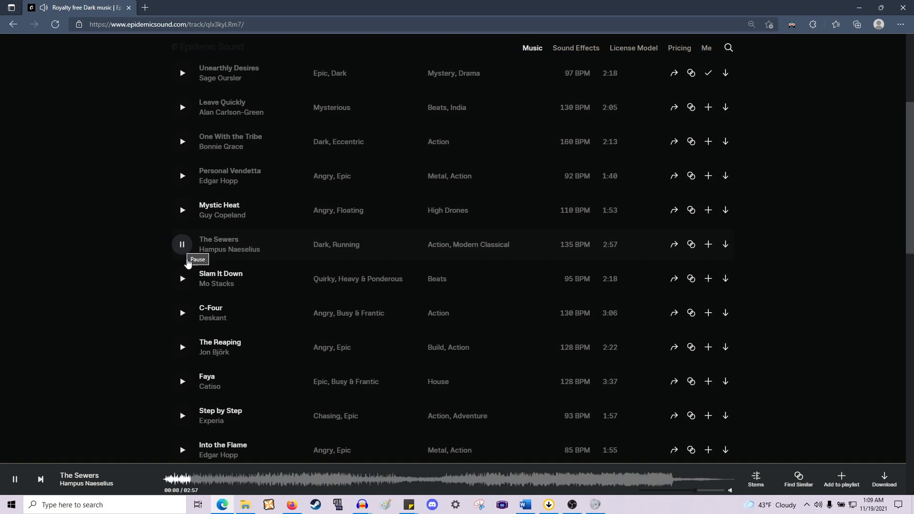
{"action": "left_click", "coordinate": [284, 477]}
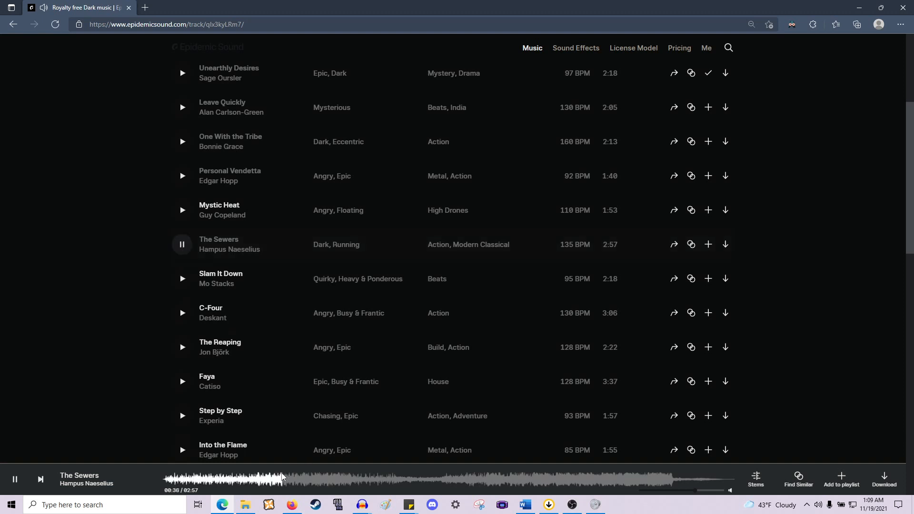
{"action": "left_click", "coordinate": [400, 477]}
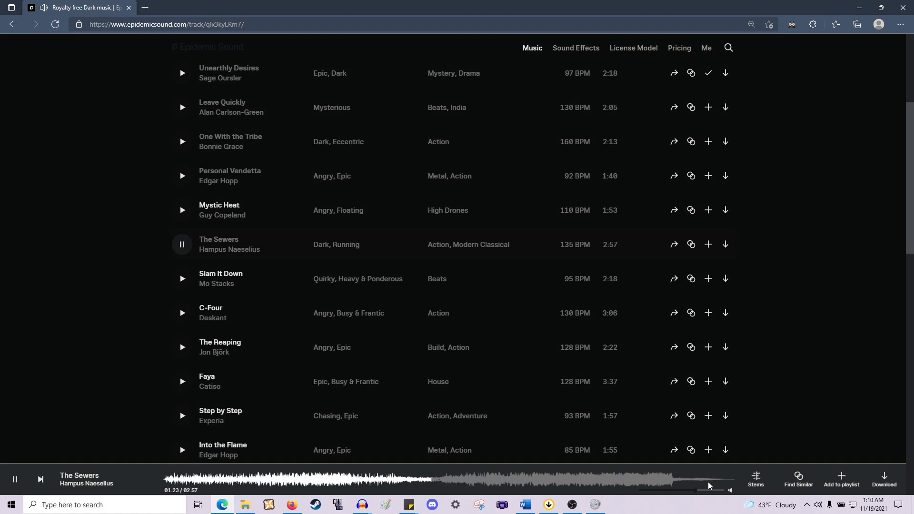
{"action": "left_click_drag", "start_coordinate": [696, 491], "coordinate": [707, 491]}
{"action": "left_click", "coordinate": [529, 481]}
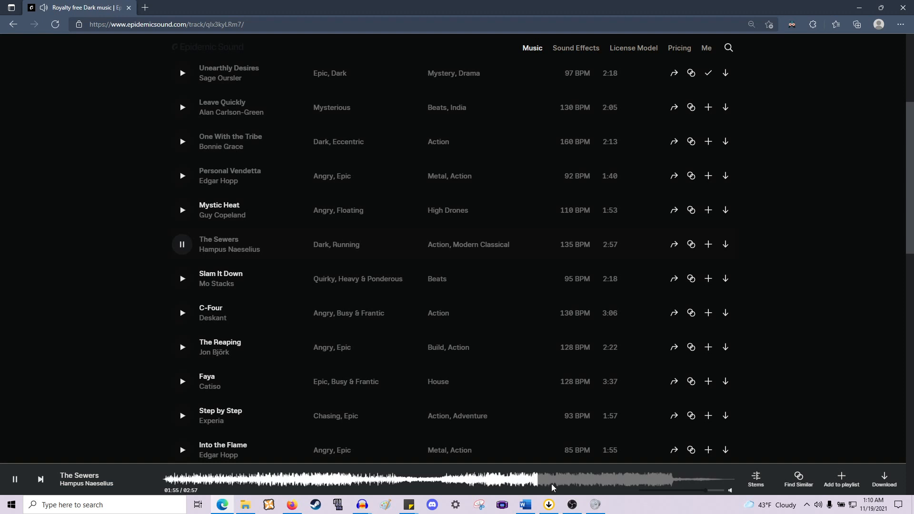
{"action": "left_click", "coordinate": [588, 482]}
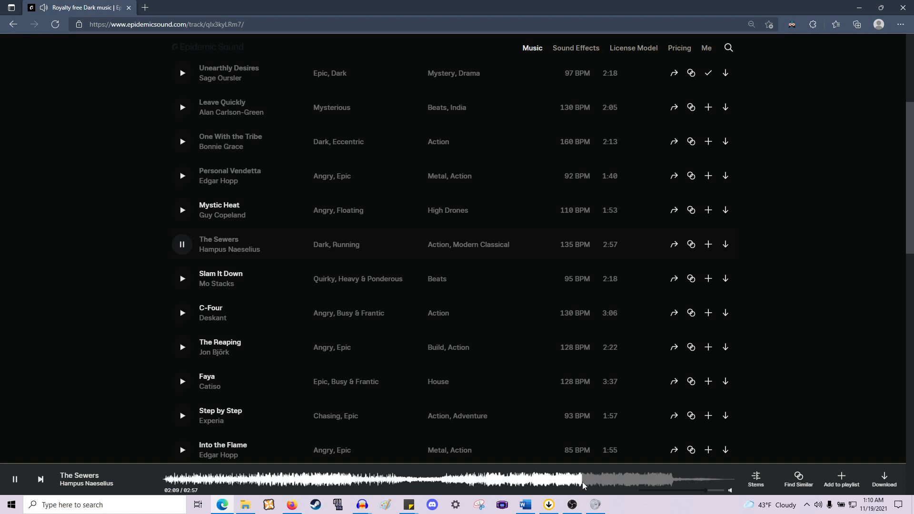
{"action": "left_click", "coordinate": [648, 482]}
{"action": "left_click", "coordinate": [671, 481]}
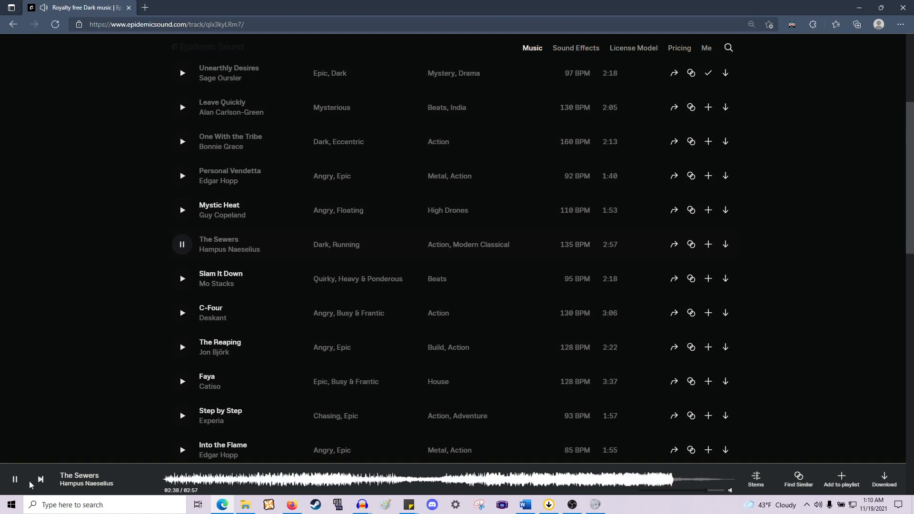
{"action": "left_click", "coordinate": [15, 479]}
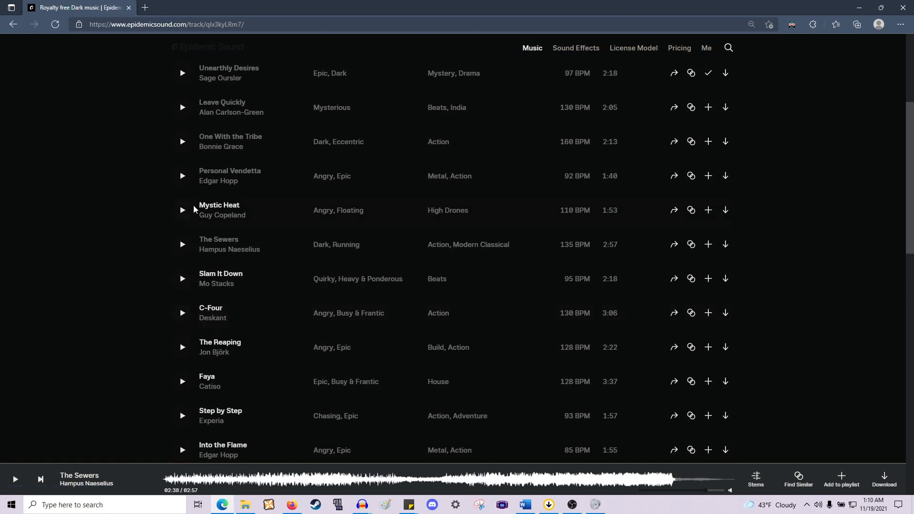
- Preview "Orchestral's Tune 04", pause it, and add it to the RTR playlist
{"action": "scroll", "coordinate": [198, 239], "scroll_direction": "down", "scroll_amount": 2}
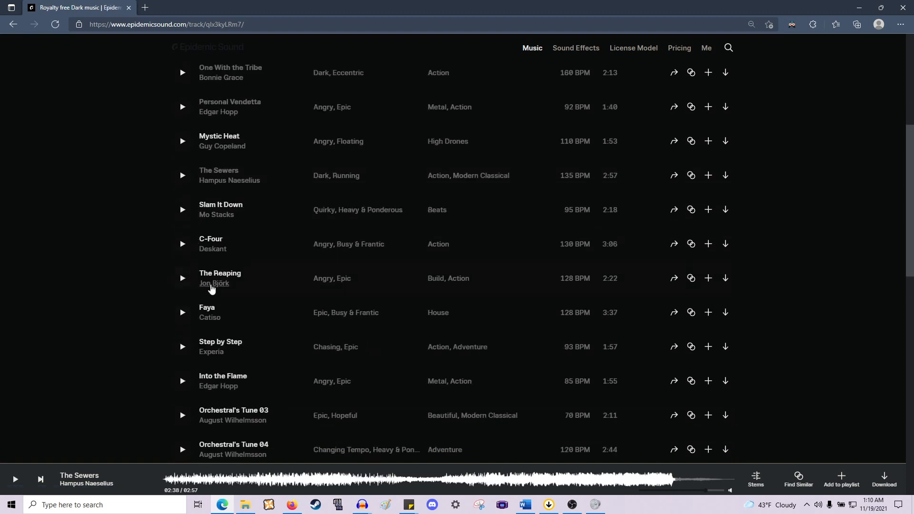
{"action": "scroll", "coordinate": [211, 292], "scroll_direction": "down", "scroll_amount": 2}
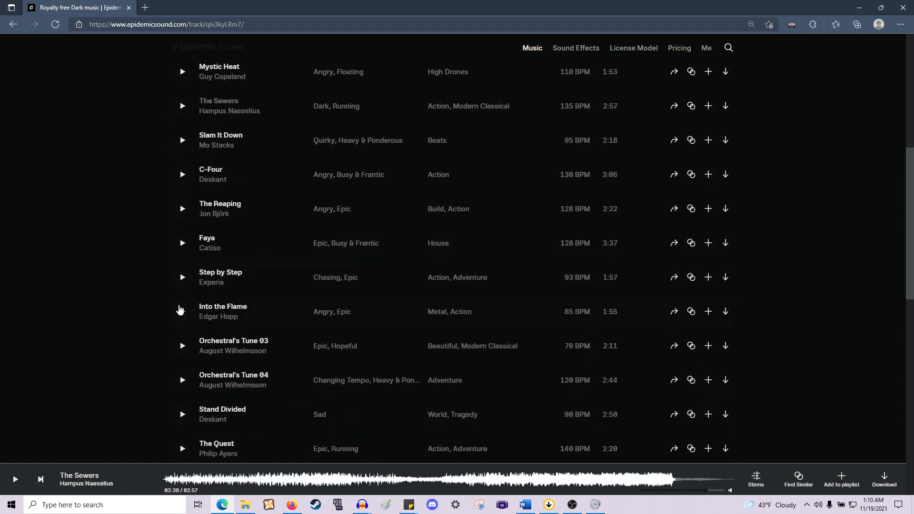
{"action": "scroll", "coordinate": [178, 313], "scroll_direction": "down", "scroll_amount": 2}
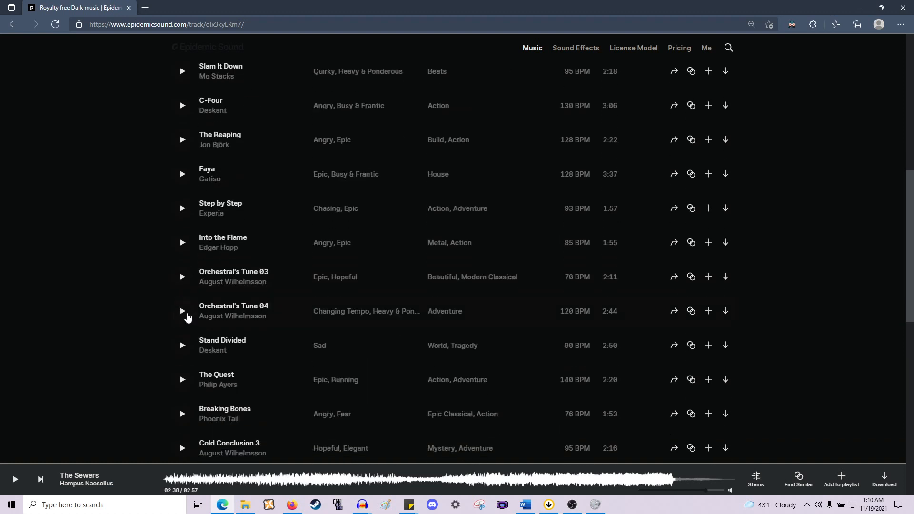
{"action": "left_click", "coordinate": [183, 311]}
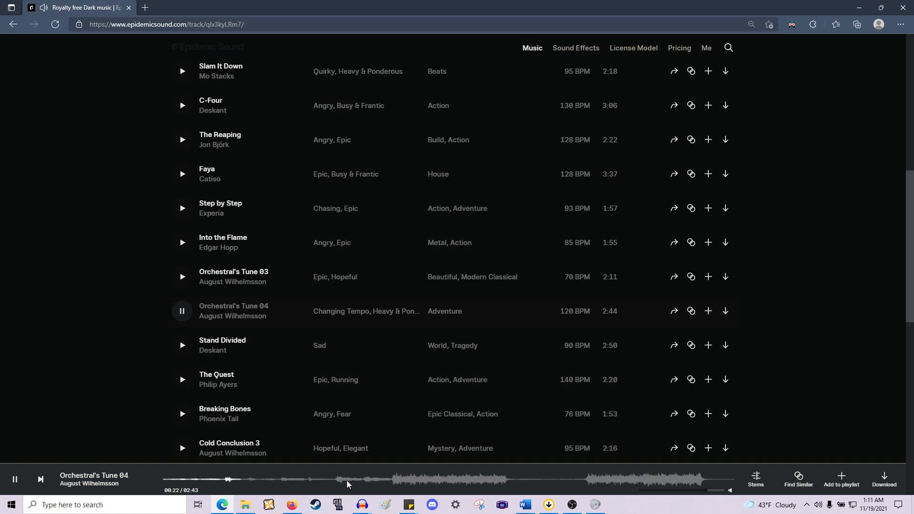
{"action": "left_click", "coordinate": [14, 480]}
{"action": "left_click", "coordinate": [708, 311]}
{"action": "left_click", "coordinate": [344, 251]}
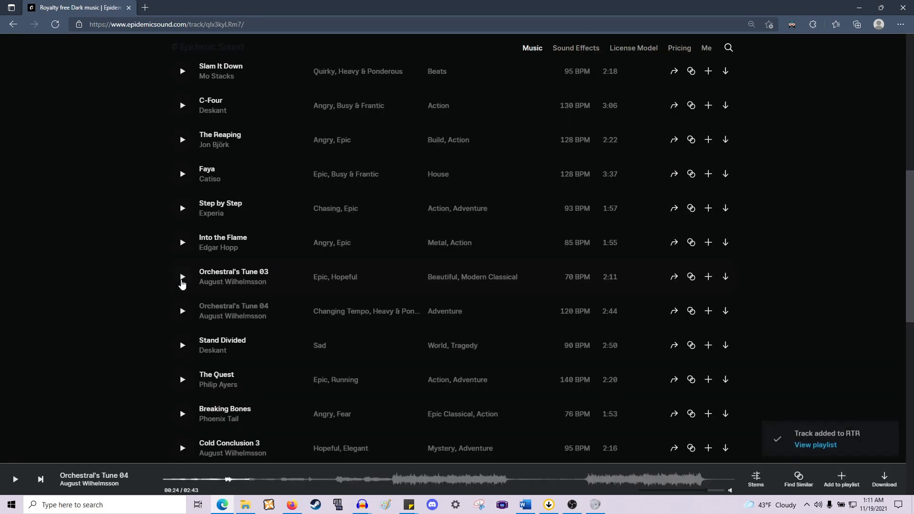
- Briefly preview "Orchestral's Tune 03" and "One Last Mission Left", pausing each one
{"action": "left_click", "coordinate": [177, 281]}
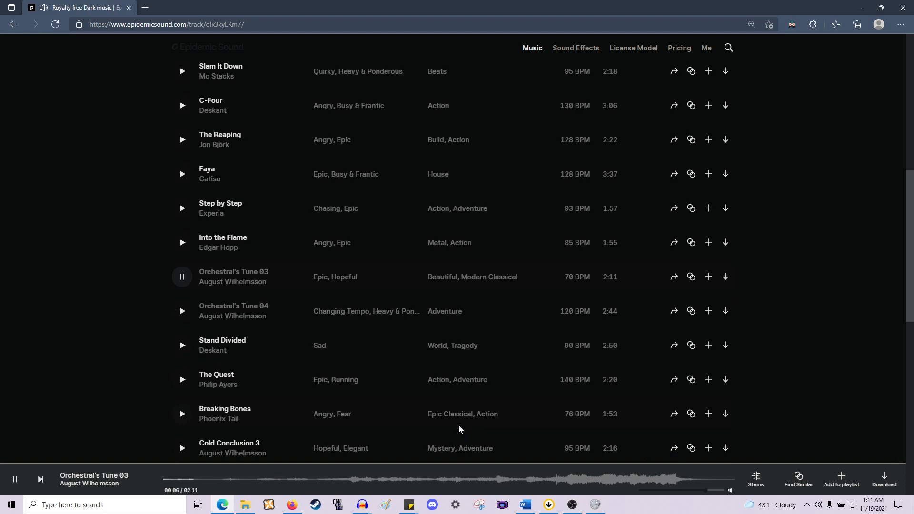
{"action": "left_click", "coordinate": [182, 276]}
{"action": "scroll", "coordinate": [220, 301], "scroll_direction": "down", "scroll_amount": 3}
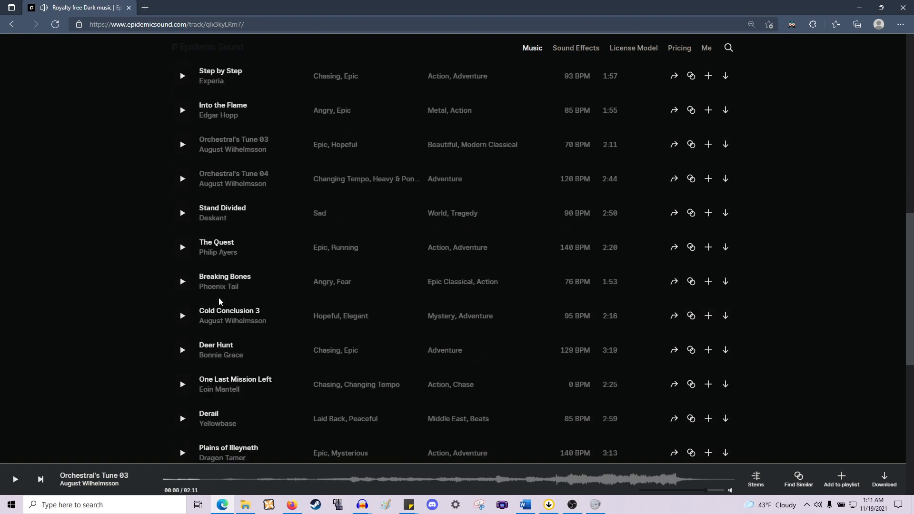
{"action": "scroll", "coordinate": [220, 302], "scroll_direction": "down", "scroll_amount": 2}
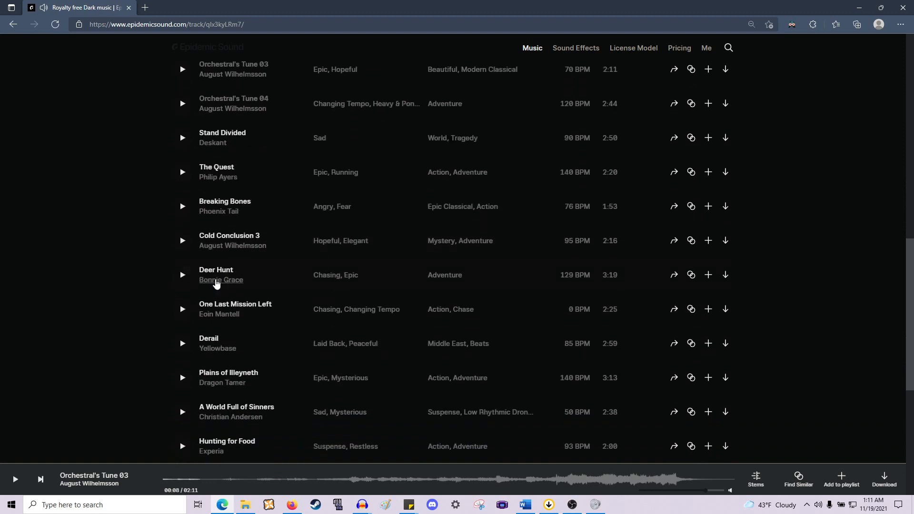
{"action": "scroll", "coordinate": [217, 282], "scroll_direction": "down", "scroll_amount": 2}
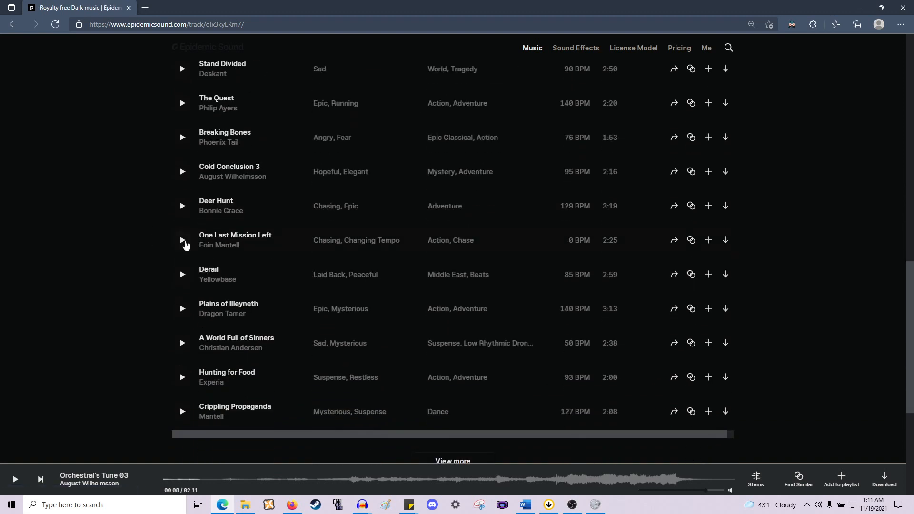
{"action": "left_click", "coordinate": [183, 241]}
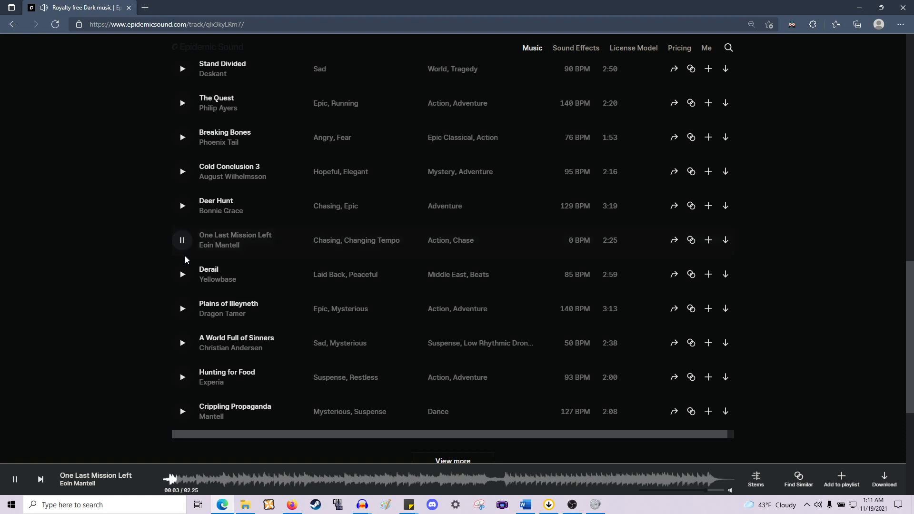
{"action": "left_click", "coordinate": [182, 240]}
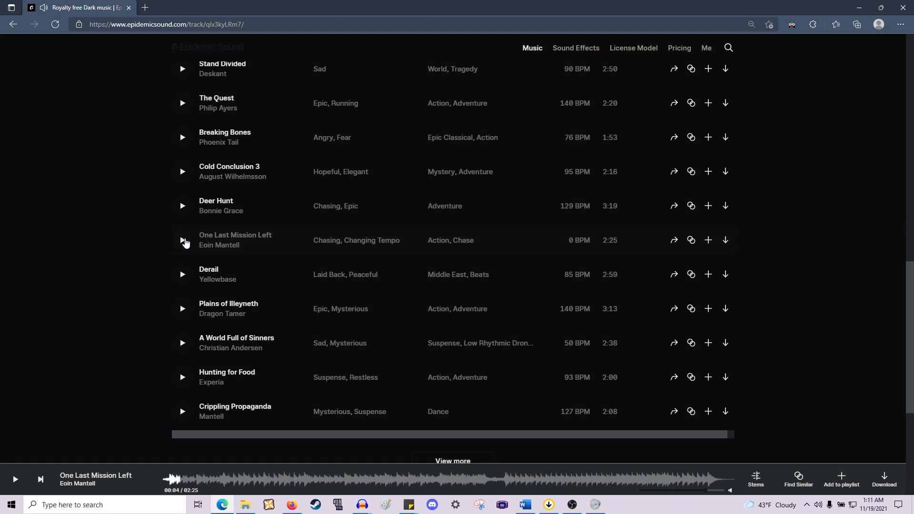
- Preview "A World Full of Sinners", skipping to several points of its waveform before pausing it
{"action": "left_click", "coordinate": [184, 342]}
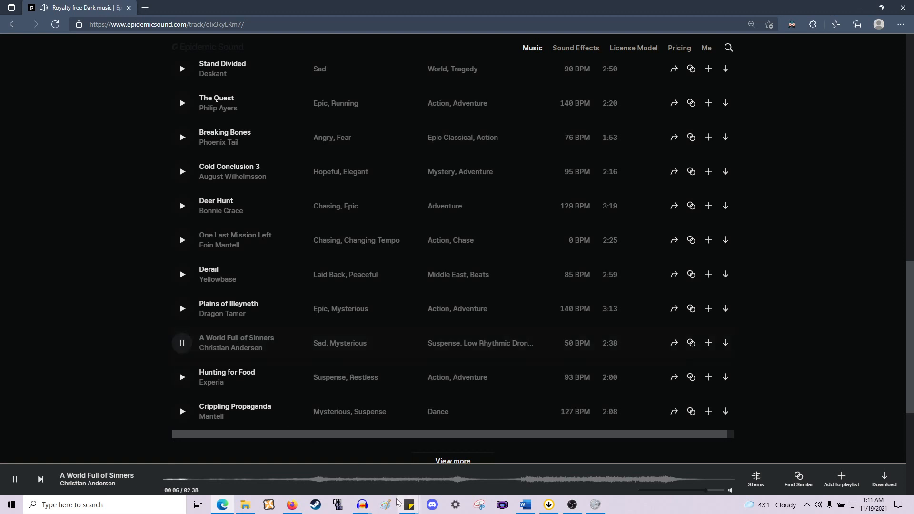
{"action": "left_click", "coordinate": [293, 480]}
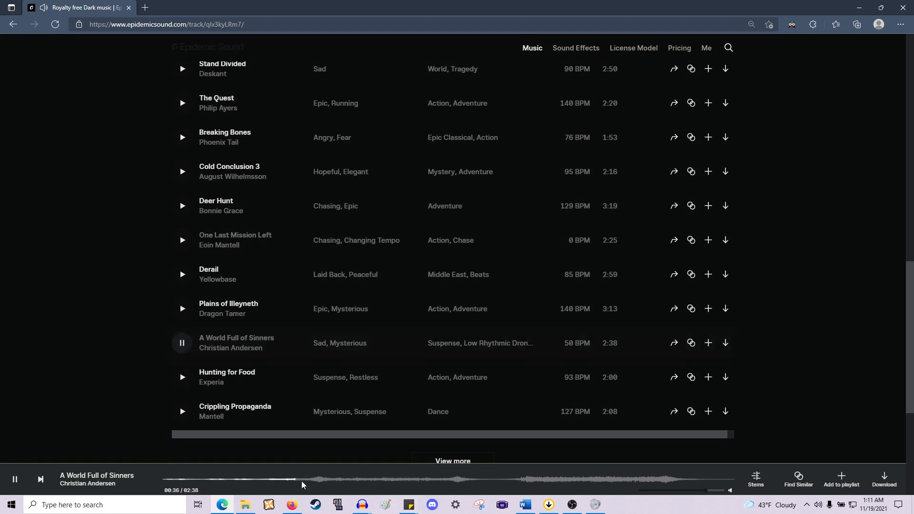
{"action": "left_click", "coordinate": [309, 480]}
{"action": "left_click", "coordinate": [446, 481]}
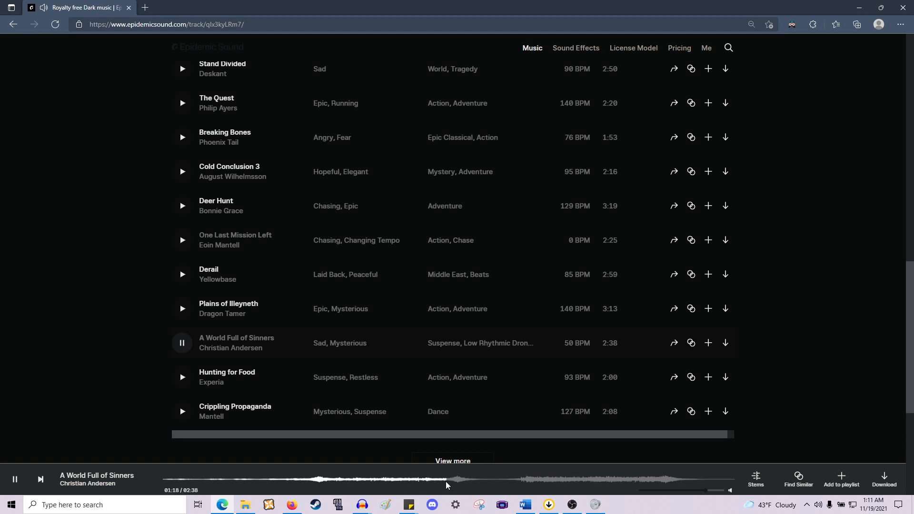
{"action": "left_click", "coordinate": [182, 342]}
- Briefly preview "Hunting for Food" and "Crippling Propaganda", pausing the second one
{"action": "scroll", "coordinate": [183, 333], "scroll_direction": "down", "scroll_amount": 2}
{"action": "left_click", "coordinate": [182, 308]}
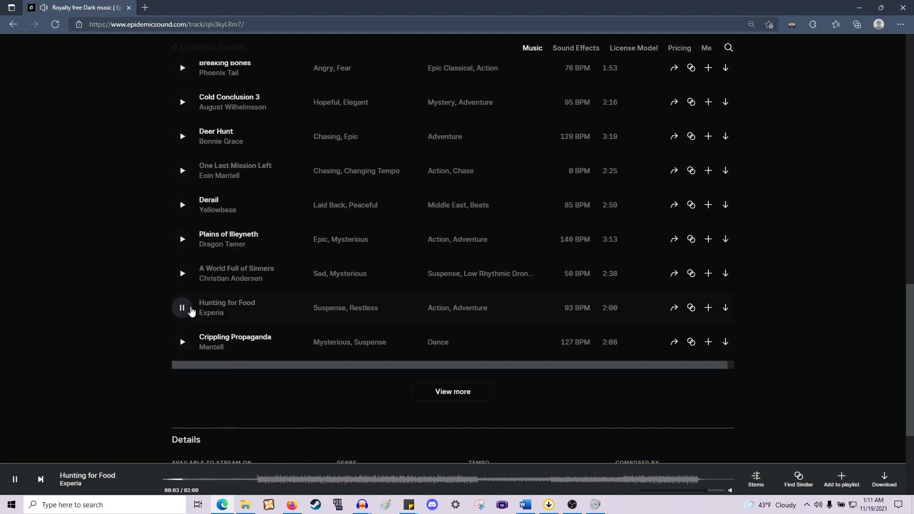
{"action": "left_click", "coordinate": [182, 343]}
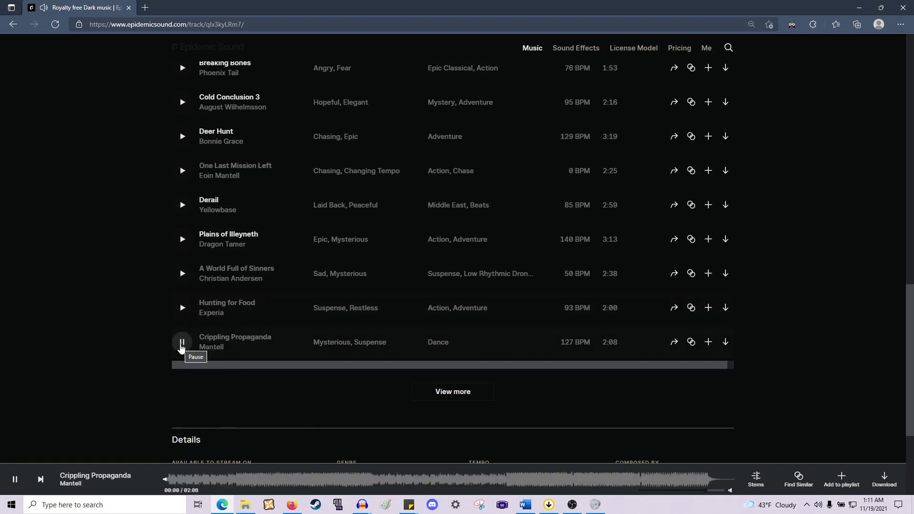
{"action": "left_click", "coordinate": [181, 344]}
- Load more similar tracks and briefly preview "Desert Dream", "Free Nana" and "Severance", pausing the last
{"action": "left_click", "coordinate": [449, 393]}
{"action": "scroll", "coordinate": [406, 369], "scroll_direction": "down", "scroll_amount": 3}
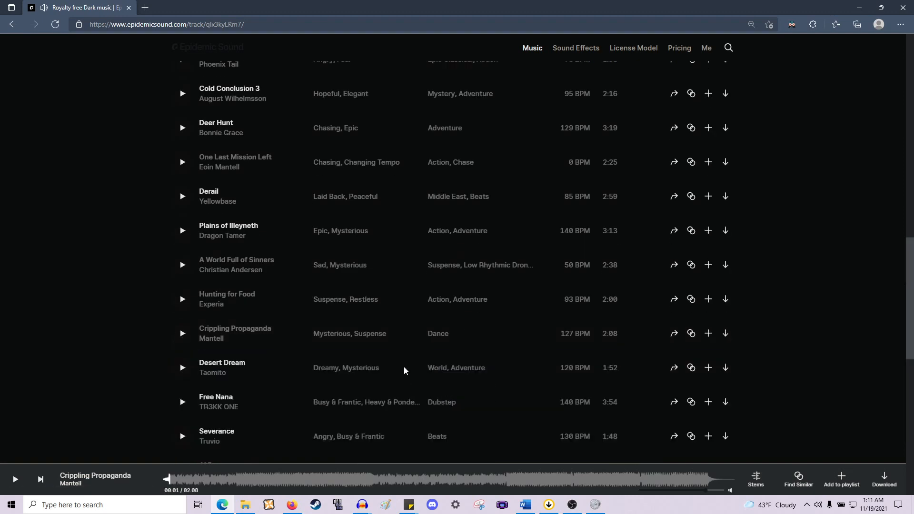
{"action": "scroll", "coordinate": [335, 351], "scroll_direction": "down", "scroll_amount": 2}
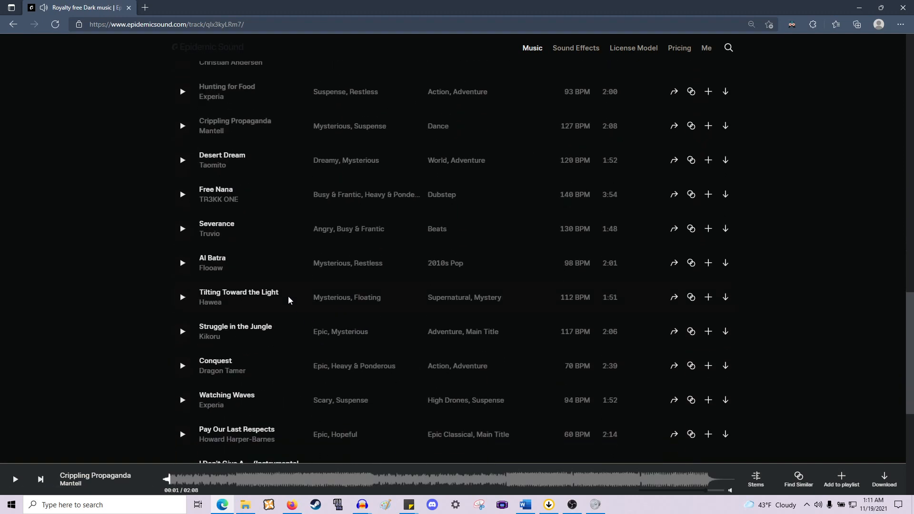
{"action": "left_click", "coordinate": [182, 160]}
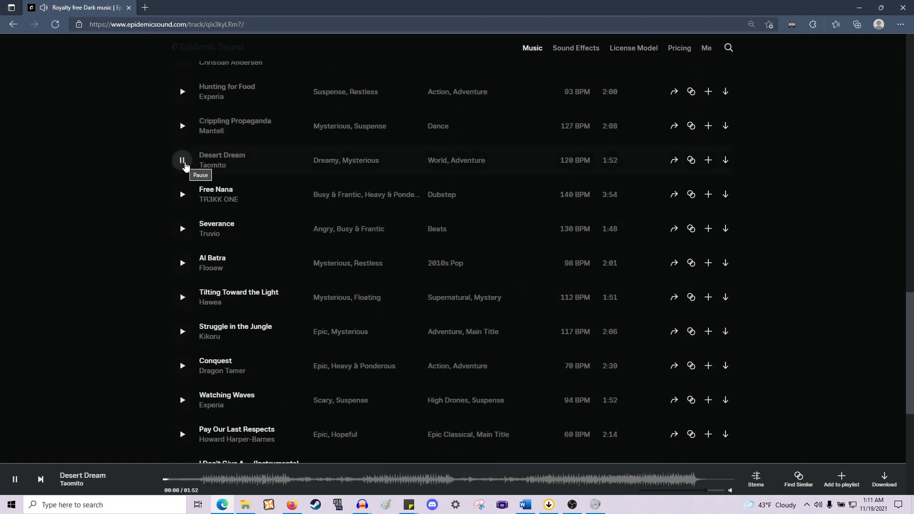
{"action": "left_click", "coordinate": [182, 194]}
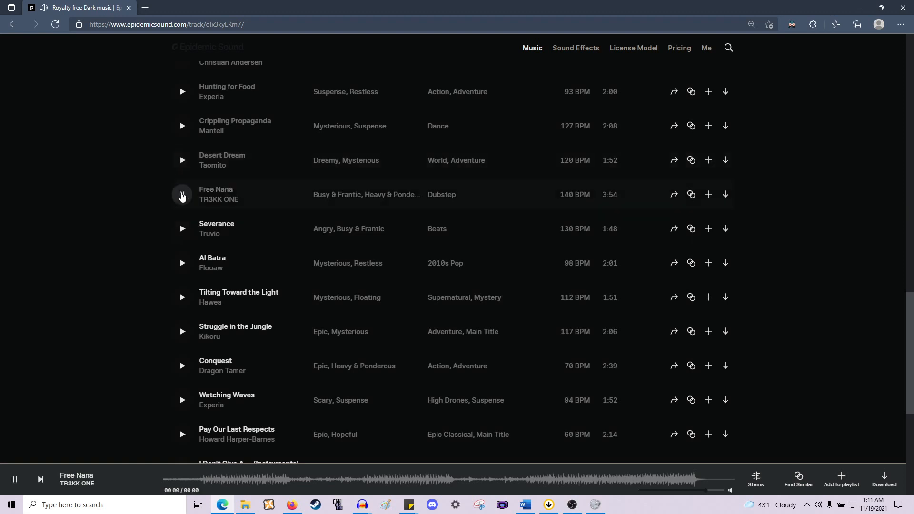
{"action": "left_click", "coordinate": [182, 229]}
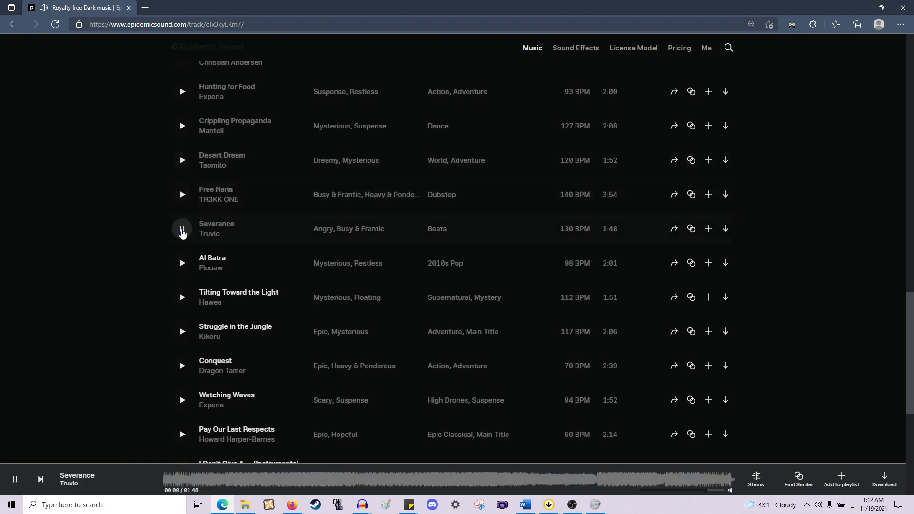
{"action": "left_click", "coordinate": [182, 230]}
- Preview "Conquest" and pause it
{"action": "scroll", "coordinate": [184, 249], "scroll_direction": "down", "scroll_amount": 3}
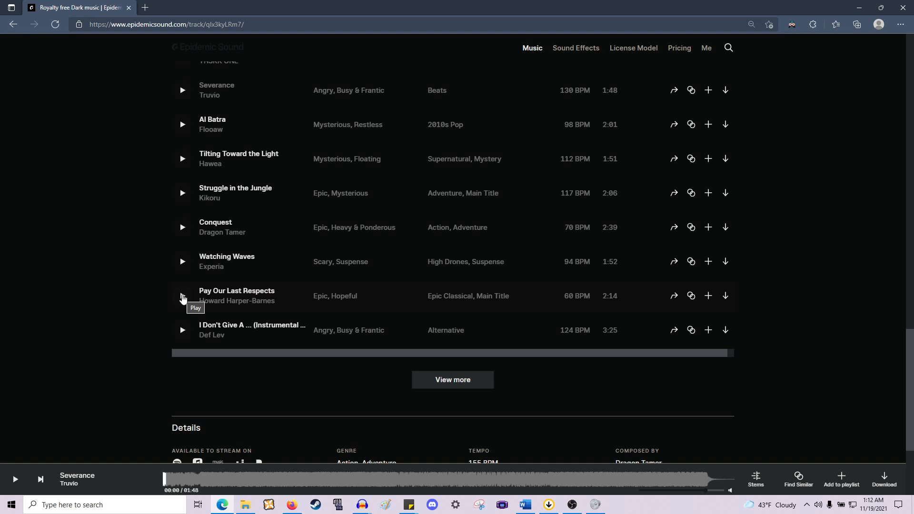
{"action": "left_click", "coordinate": [189, 232]}
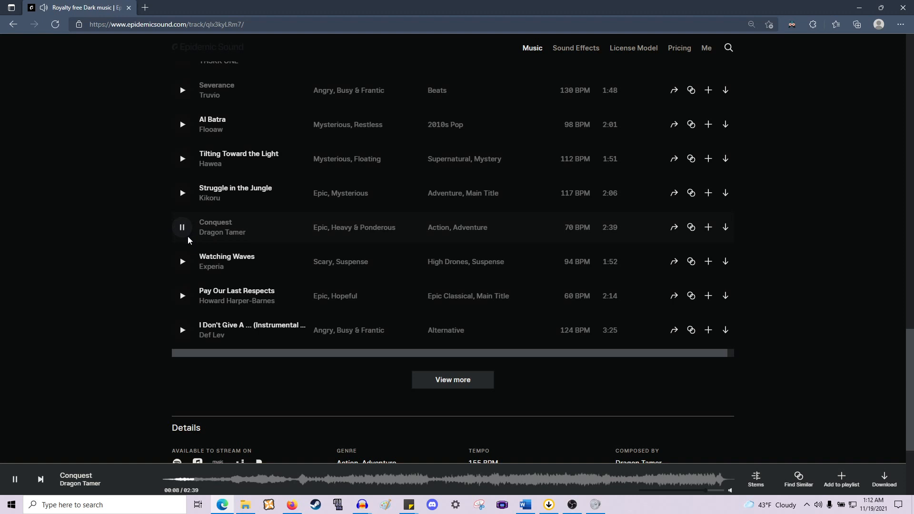
{"action": "left_click", "coordinate": [183, 230]}
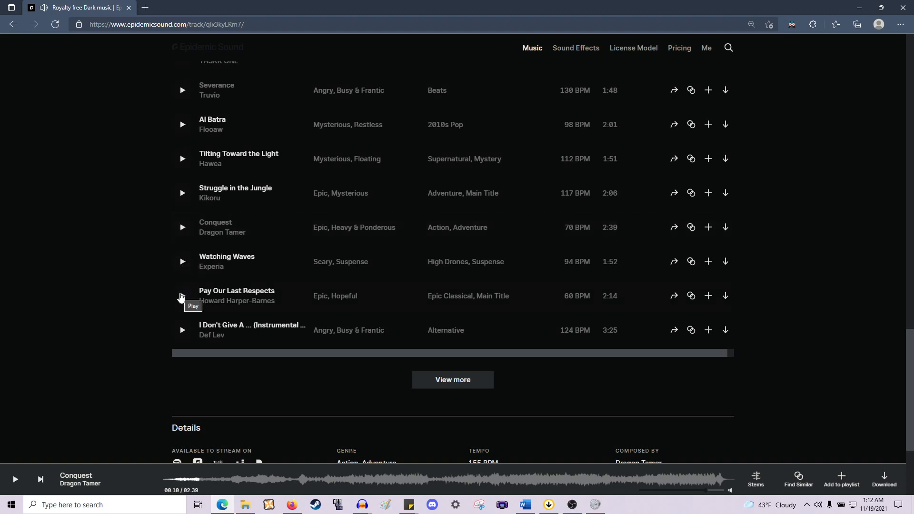
- Load more similar tracks and start previewing "I Don't Give A ... (Instrumental ...)"
{"action": "left_click", "coordinate": [432, 378]}
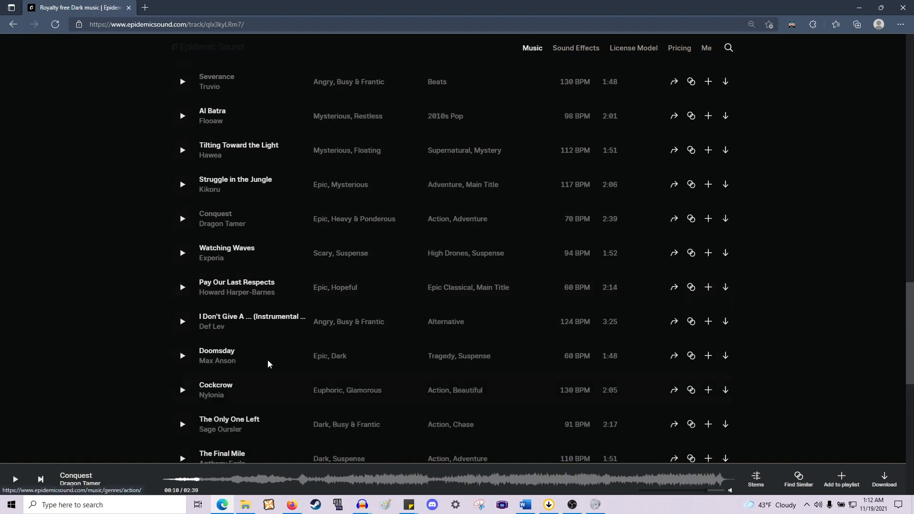
{"action": "left_click", "coordinate": [182, 322]}
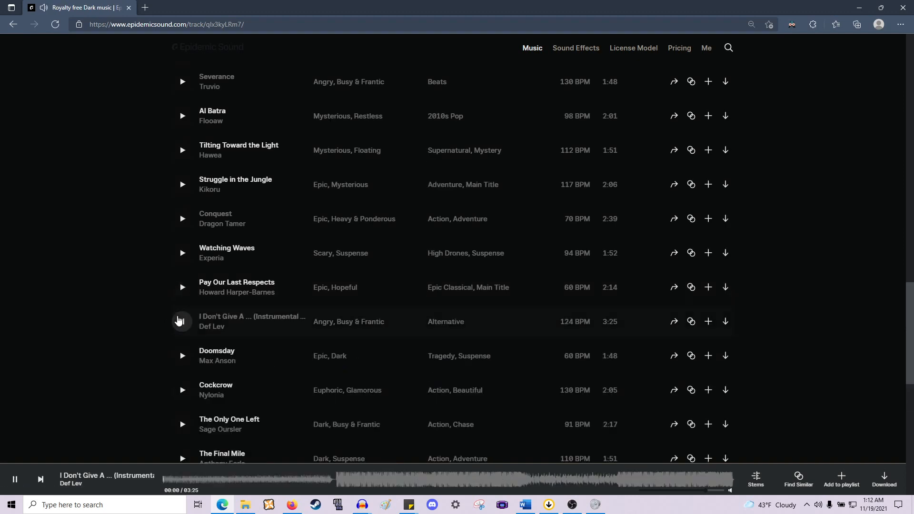
{"action": "scroll", "coordinate": [182, 321], "scroll_direction": "down", "scroll_amount": 4}
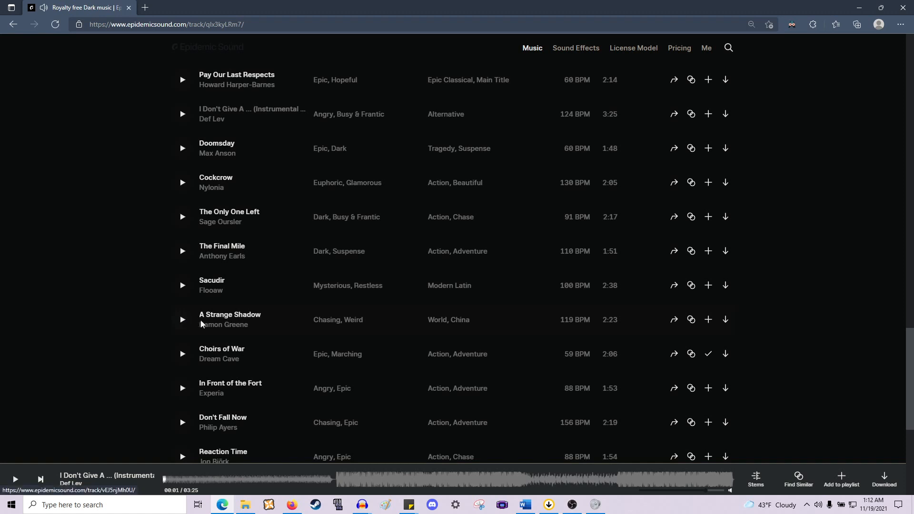
{"action": "scroll", "coordinate": [173, 323], "scroll_direction": "down", "scroll_amount": 2}
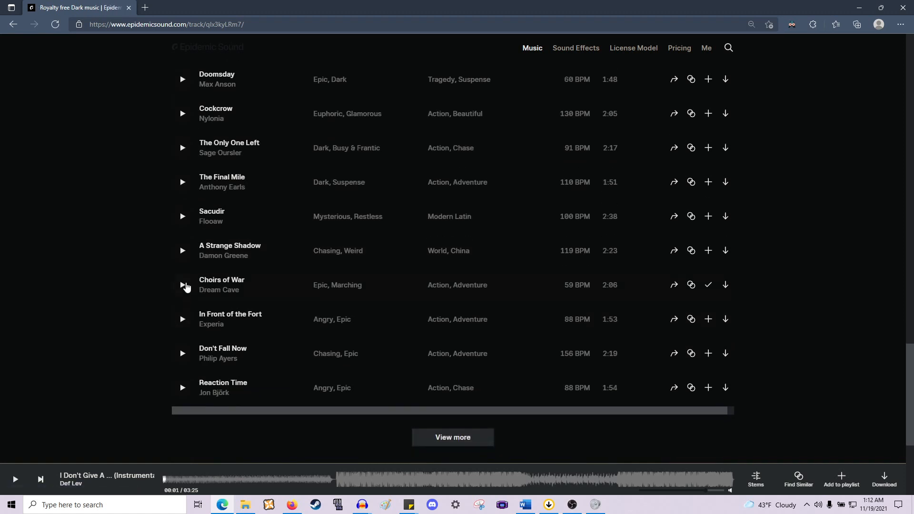
- Preview "Choirs of War", pause it, and check which playlists it already belongs to
{"action": "left_click", "coordinate": [182, 286]}
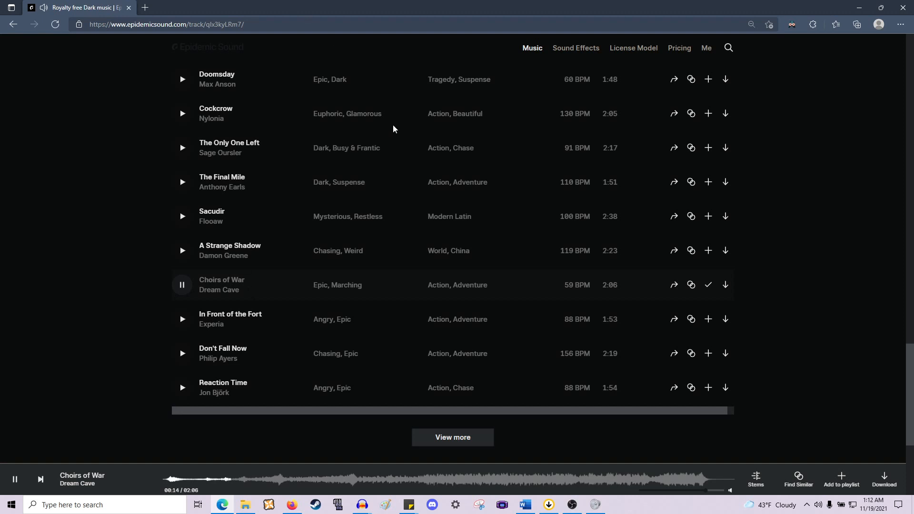
{"action": "left_click", "coordinate": [181, 285]}
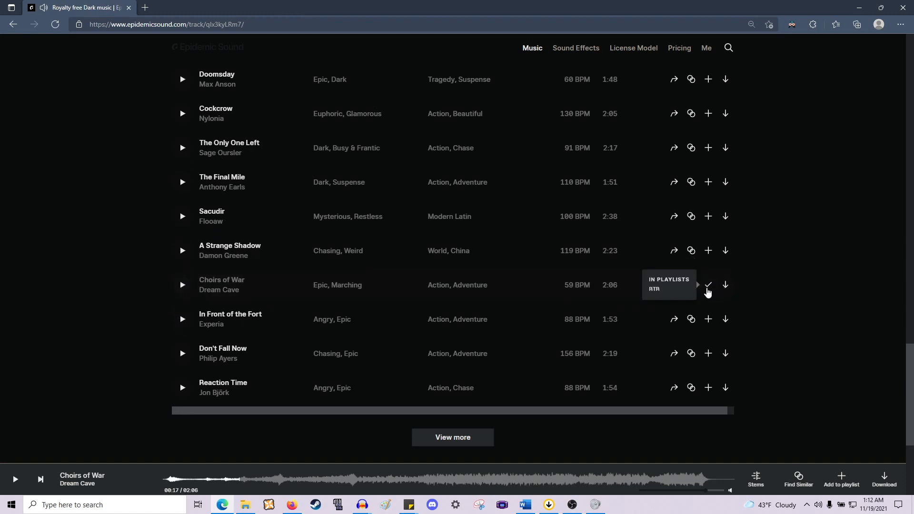
{"action": "mouse_move", "coordinate": [710, 291]}
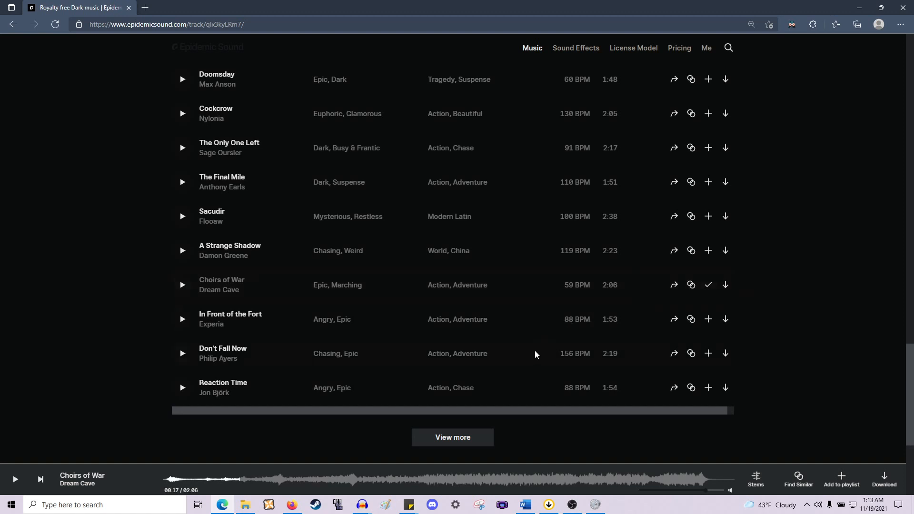
{"action": "scroll", "coordinate": [539, 353], "scroll_direction": "down", "scroll_amount": 3}
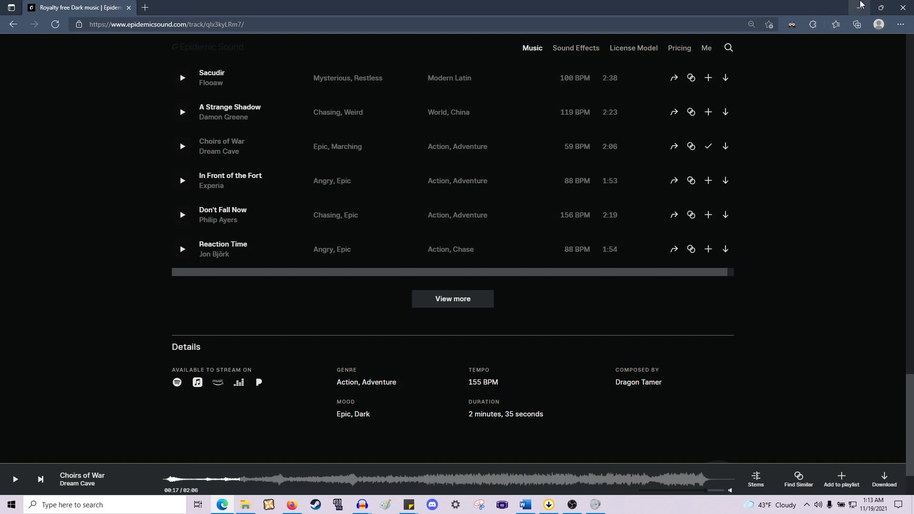
- Minimize the browser and switch to the Audacity project WoK_KBS_1_Final, restoring its window to a smaller size
{"action": "left_click", "coordinate": [861, 6]}
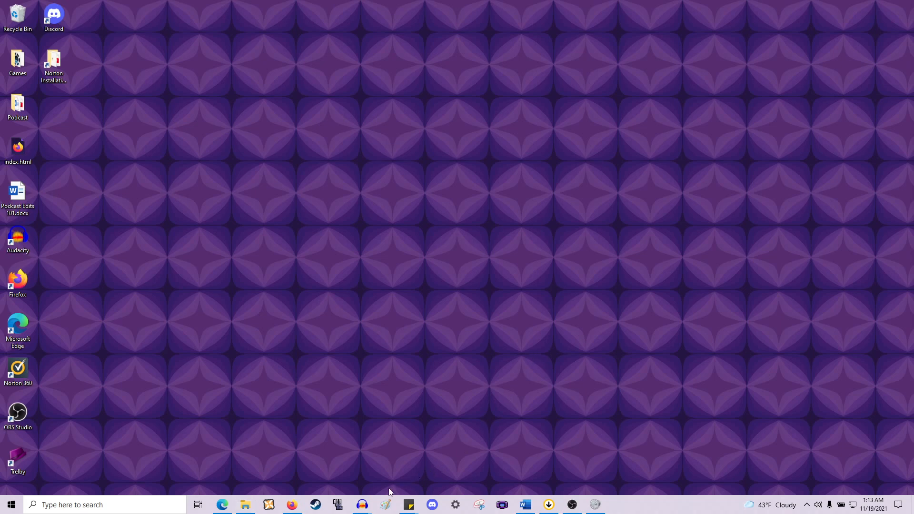
{"action": "mouse_move", "coordinate": [364, 502]}
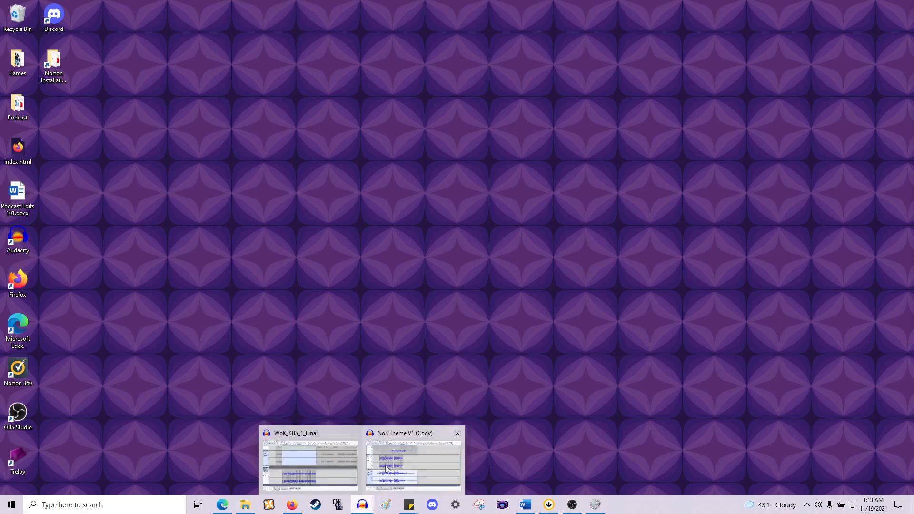
{"action": "left_click", "coordinate": [307, 461]}
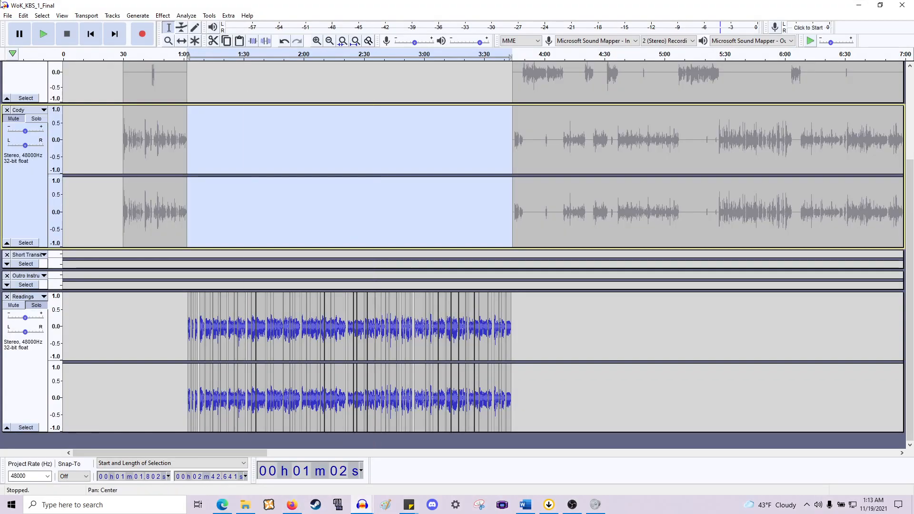
{"action": "double_click", "coordinate": [105, 6]}
- Create a new empty Audacity project
{"action": "left_click", "coordinate": [5, 19]}
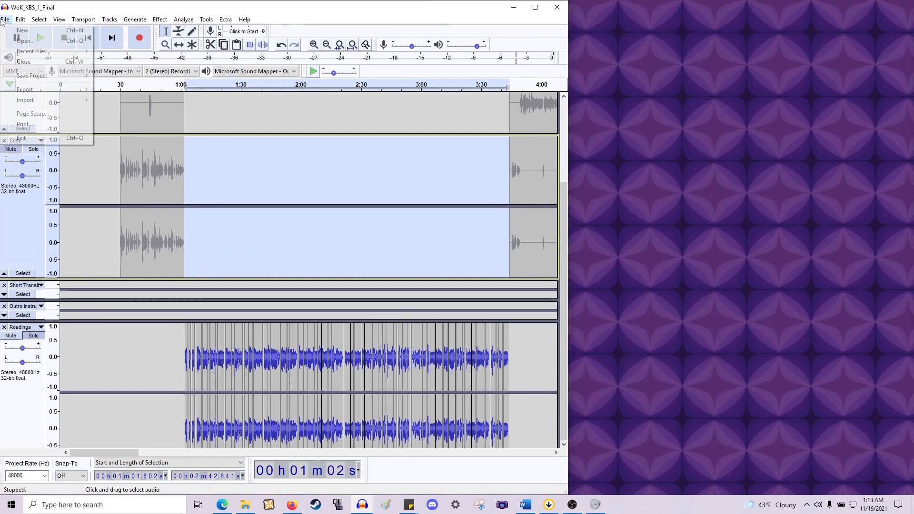
{"action": "mouse_move", "coordinate": [60, 72]}
{"action": "left_click", "coordinate": [122, 75]}
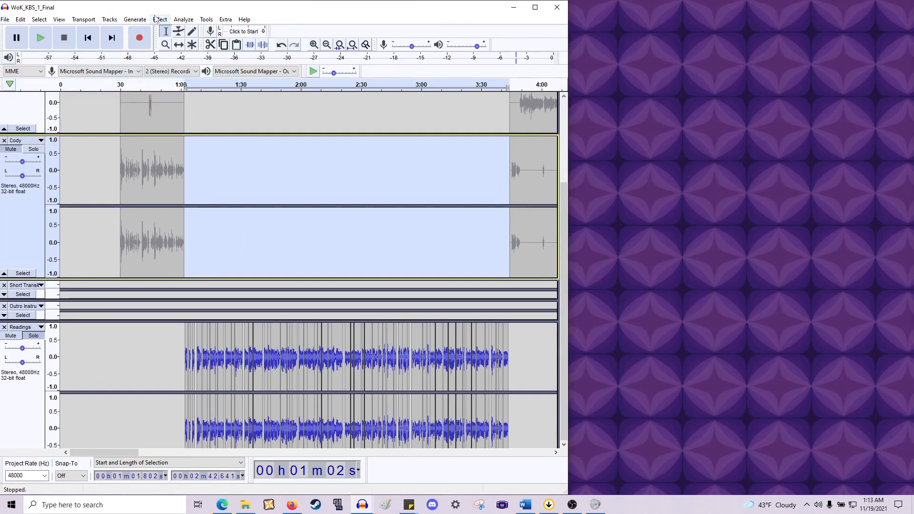
{"action": "mouse_move", "coordinate": [160, 7]}
{"action": "left_mouse_down"}
{"action": "mouse_move", "coordinate": [180, 6]}
{"action": "mouse_move", "coordinate": [167, 10]}
{"action": "left_mouse_up"}
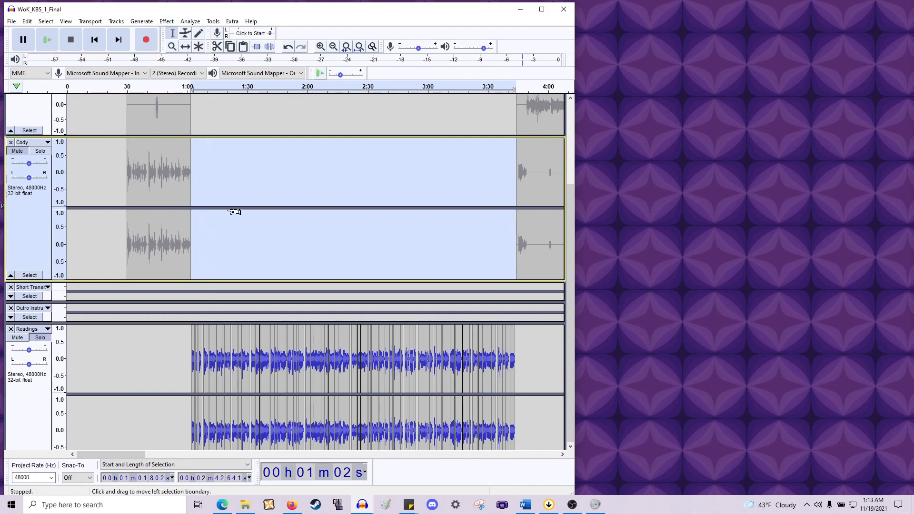
{"action": "key", "text": "ctrl+n"}
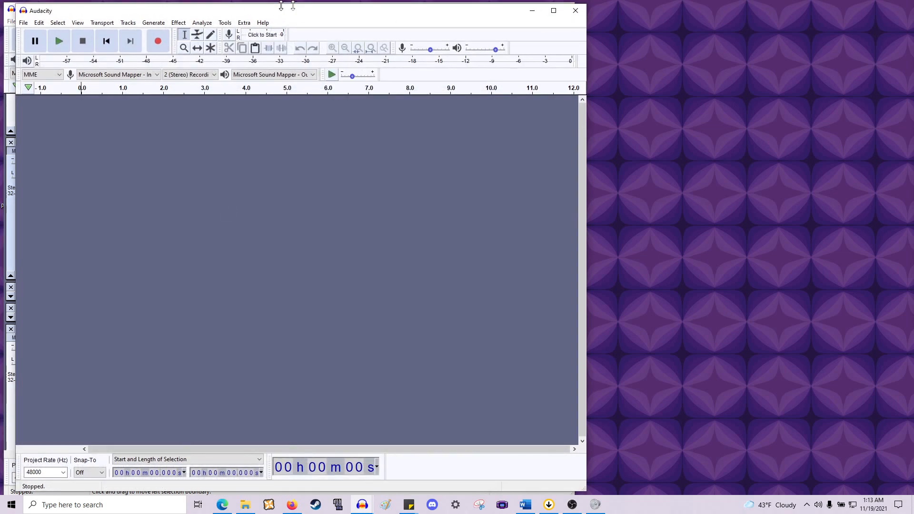
- Maximize the new project's window
{"action": "left_click_drag", "start_coordinate": [330, 6], "coordinate": [460, 55]}
{"action": "left_click", "coordinate": [519, 9]}
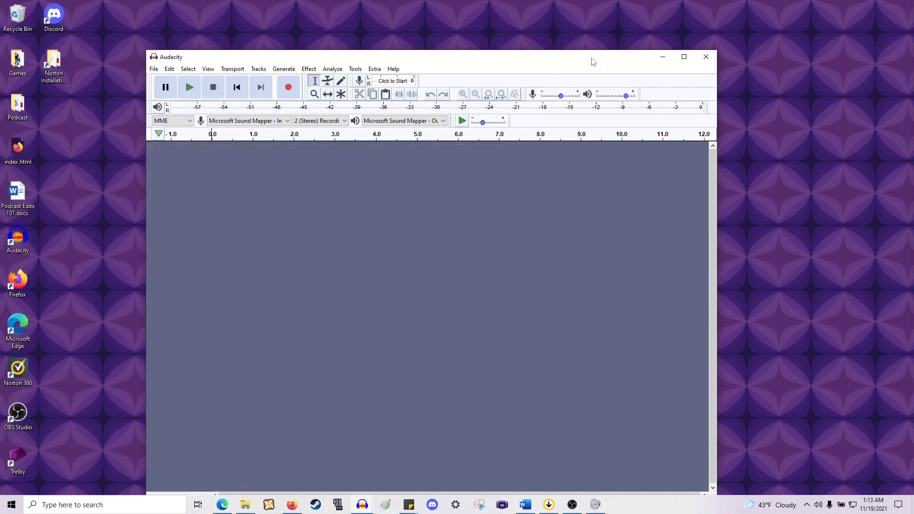
{"action": "left_click", "coordinate": [684, 56]}
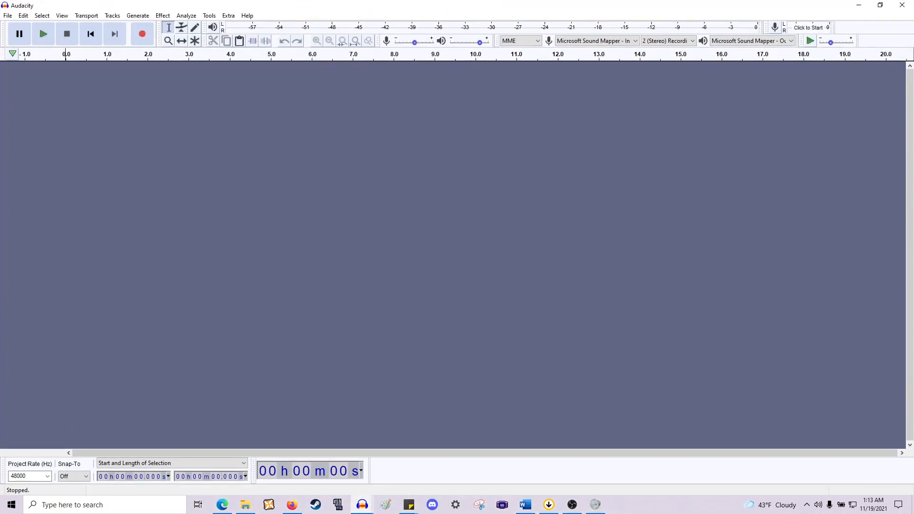
- Import the four STEMS MP3 files from the Dragon Tamer archive into the new project, then close the archive window
{"action": "key", "text": "alt+Tab"}
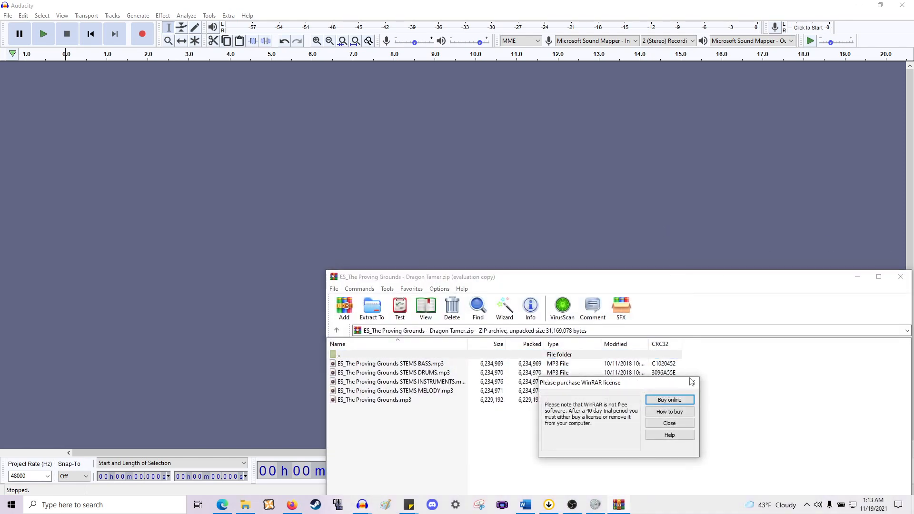
{"action": "left_click", "coordinate": [690, 378]}
{"action": "left_click_drag", "start_coordinate": [674, 277], "coordinate": [704, 125]}
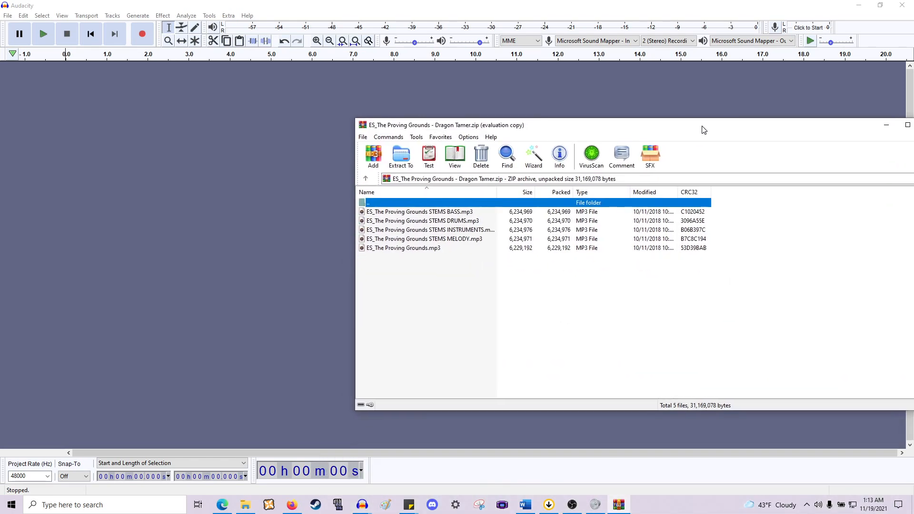
{"action": "left_click_drag", "start_coordinate": [736, 211], "coordinate": [651, 246]}
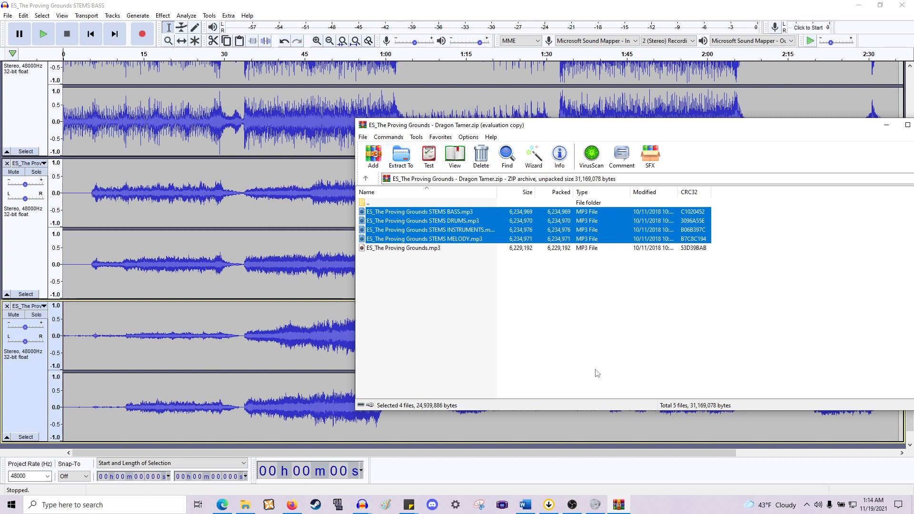
{"action": "left_click_drag", "start_coordinate": [787, 126], "coordinate": [608, 122]}
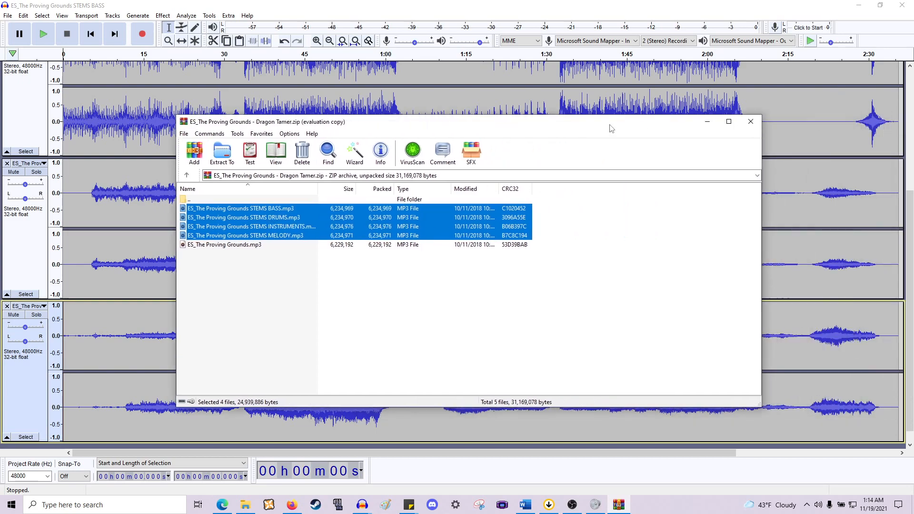
{"action": "left_click", "coordinate": [751, 123]}
- Select the bass track, solo it and play the mix from the start
{"action": "scroll", "coordinate": [218, 304], "scroll_direction": "up", "scroll_amount": 6}
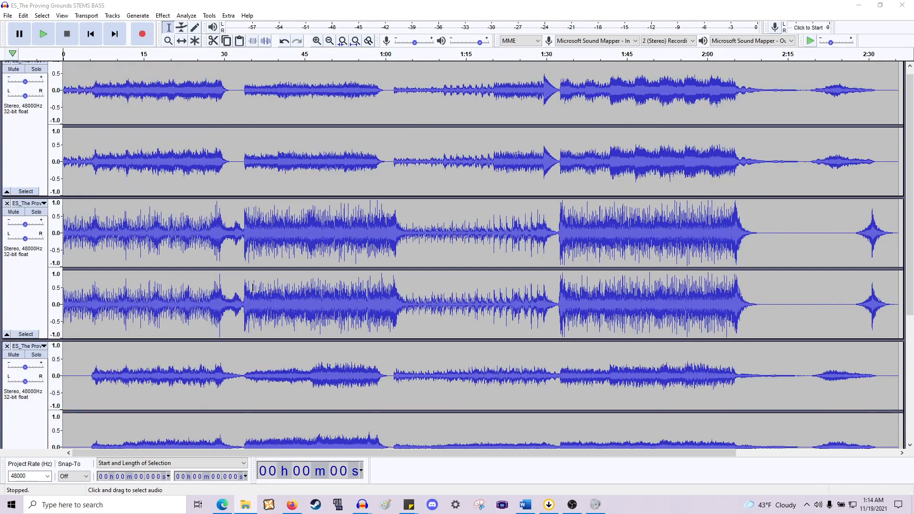
{"action": "scroll", "coordinate": [264, 280], "scroll_direction": "down", "scroll_amount": 2}
{"action": "scroll", "coordinate": [135, 267], "scroll_direction": "down", "scroll_amount": 5}
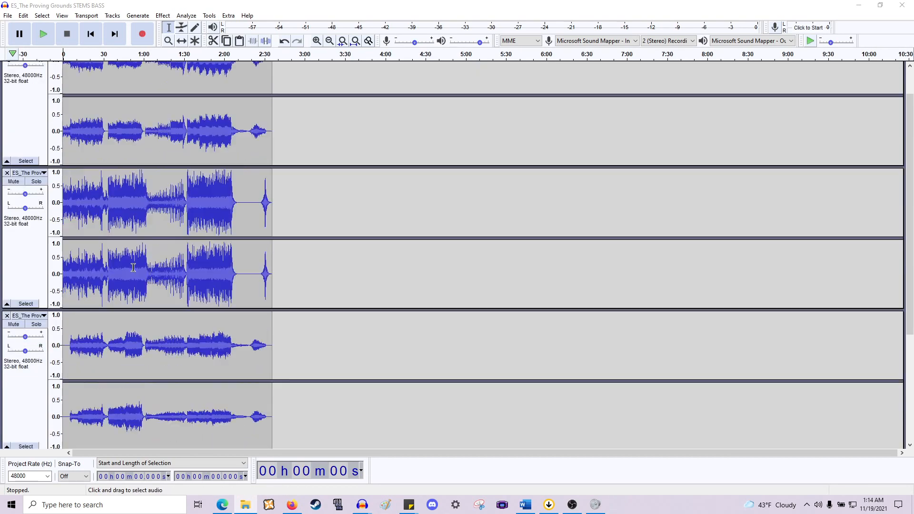
{"action": "scroll", "coordinate": [135, 268], "scroll_direction": "up", "scroll_amount": 6}
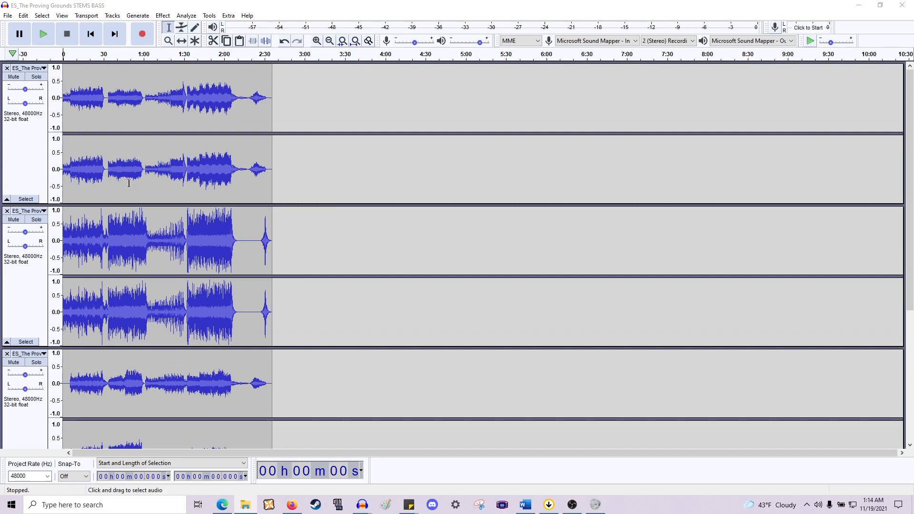
{"action": "scroll", "coordinate": [129, 183], "scroll_direction": "down", "scroll_amount": 3}
{"action": "scroll", "coordinate": [218, 230], "scroll_direction": "up", "scroll_amount": 3}
{"action": "double_click", "coordinate": [77, 139]}
{"action": "key", "text": "shift"}
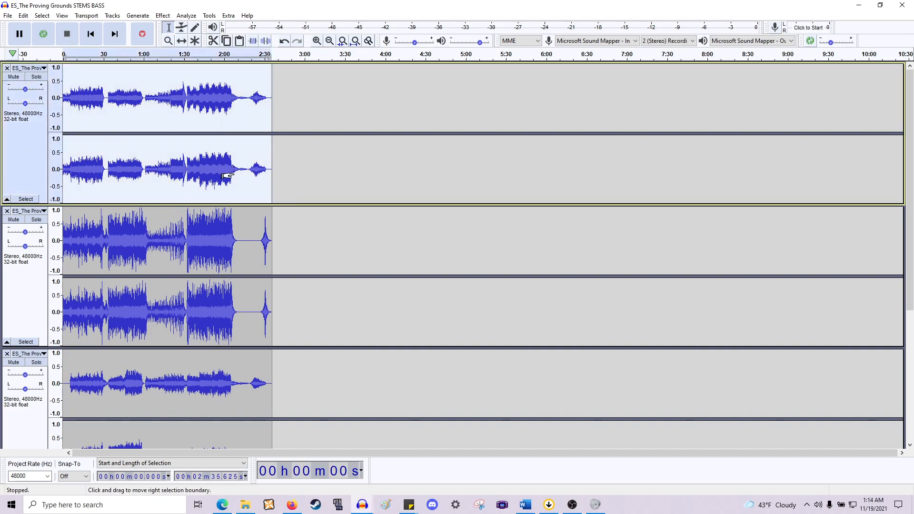
{"action": "scroll", "coordinate": [244, 203], "scroll_direction": "up", "scroll_amount": 4}
{"action": "scroll", "coordinate": [244, 202], "scroll_direction": "down", "scroll_amount": 1}
{"action": "scroll", "coordinate": [249, 198], "scroll_direction": "left", "scroll_amount": 11}
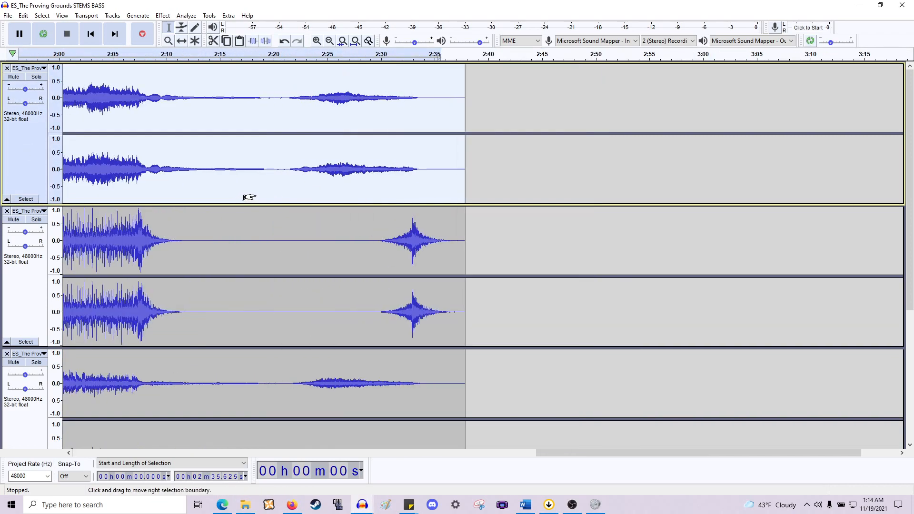
{"action": "scroll", "coordinate": [318, 215], "scroll_direction": "left", "scroll_amount": 15}
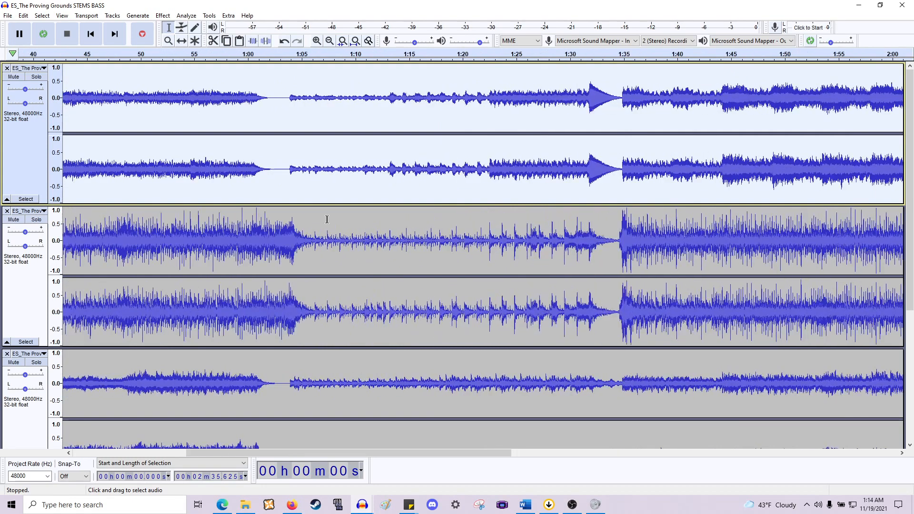
{"action": "scroll", "coordinate": [327, 218], "scroll_direction": "left", "scroll_amount": 2}
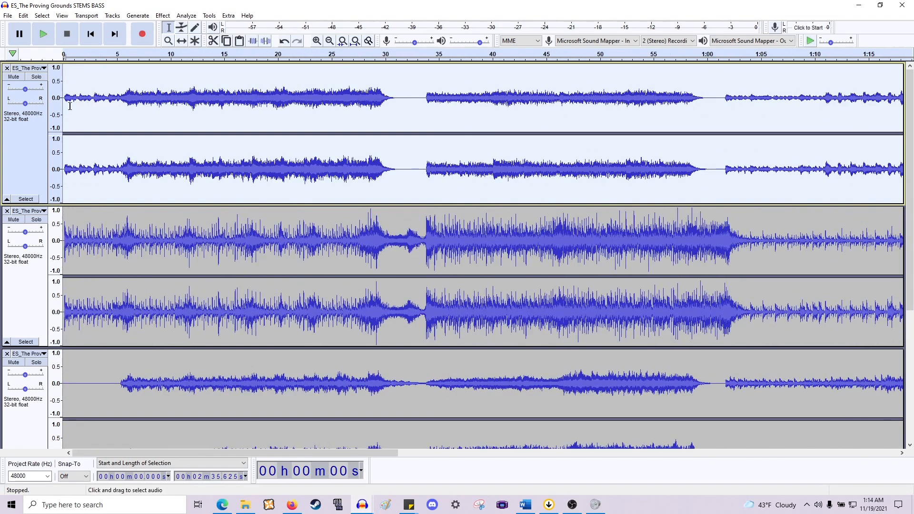
{"action": "left_click", "coordinate": [36, 78]}
{"action": "key", "text": "space"}
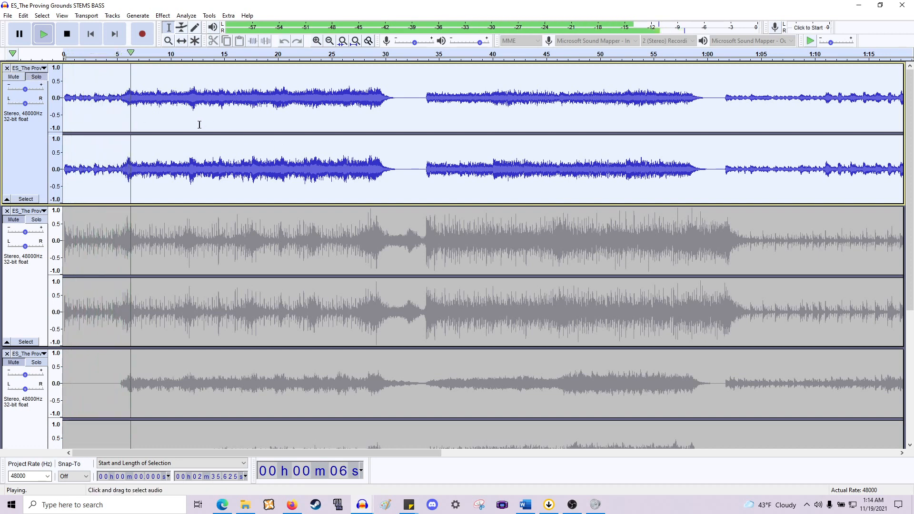
{"action": "left_click", "coordinate": [42, 71]}
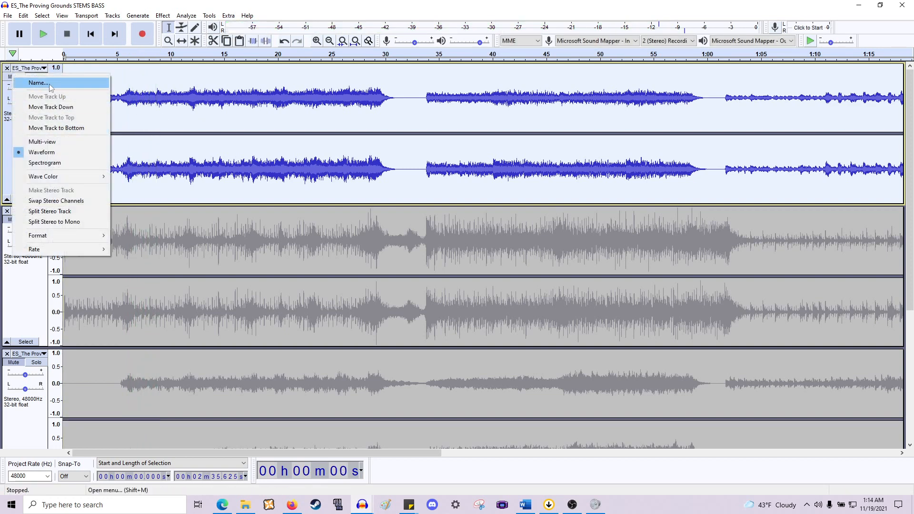
{"action": "left_click", "coordinate": [50, 84]}
{"action": "left_click", "coordinate": [531, 256]}
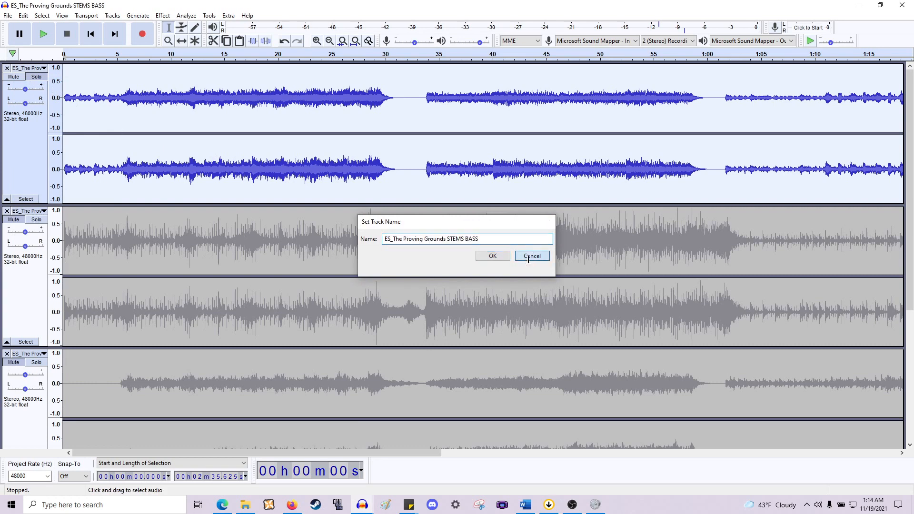
{"action": "left_click", "coordinate": [40, 215]}
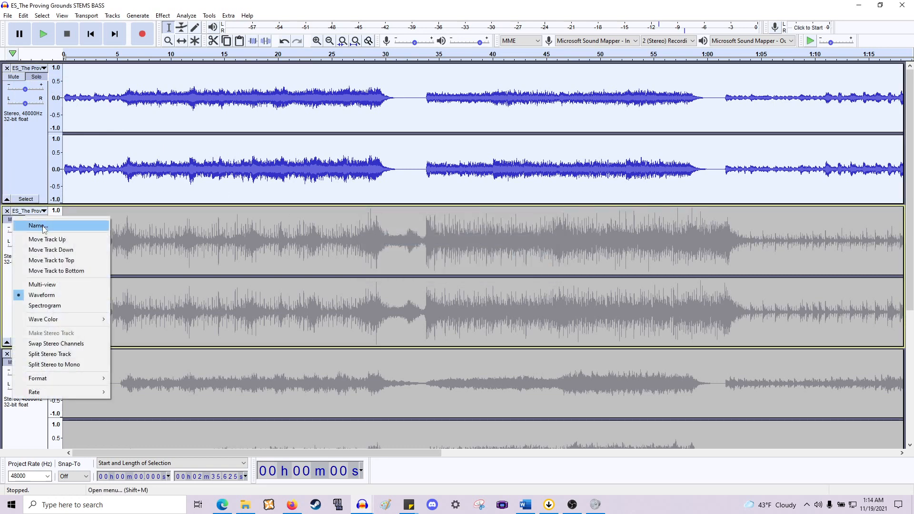
{"action": "left_click", "coordinate": [38, 225]}
{"action": "left_click", "coordinate": [532, 255]}
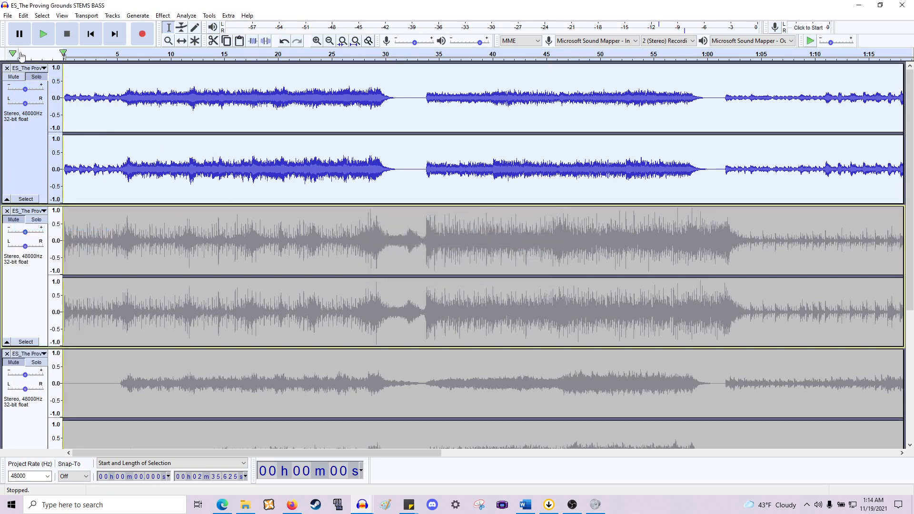
- Rename the first track to BASS
{"action": "left_click", "coordinate": [40, 68]}
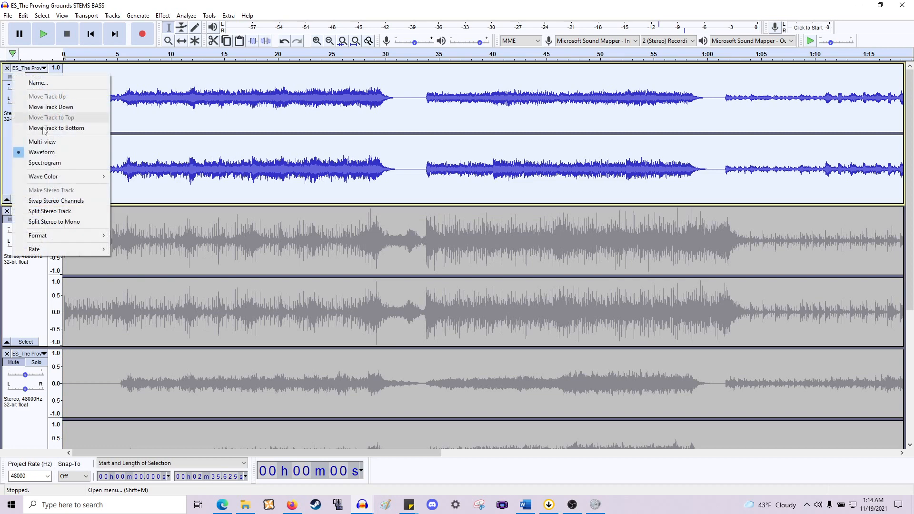
{"action": "left_click", "coordinate": [38, 83]}
{"action": "left_click", "coordinate": [463, 239]}
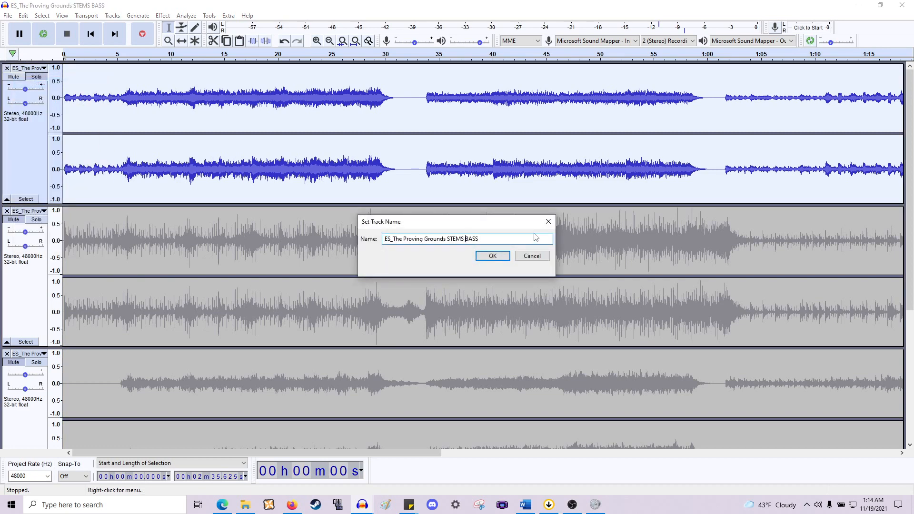
{"action": "key", "text": "shift+Home"}
{"action": "key", "text": "BackSpace"}
{"action": "left_click", "coordinate": [505, 260]}
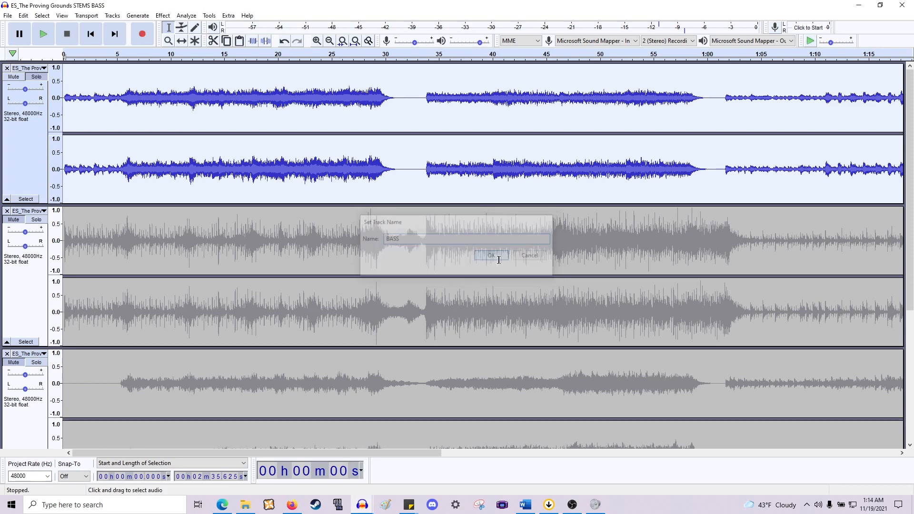
- Rename the second track to DRUMS
{"action": "left_click", "coordinate": [40, 215]}
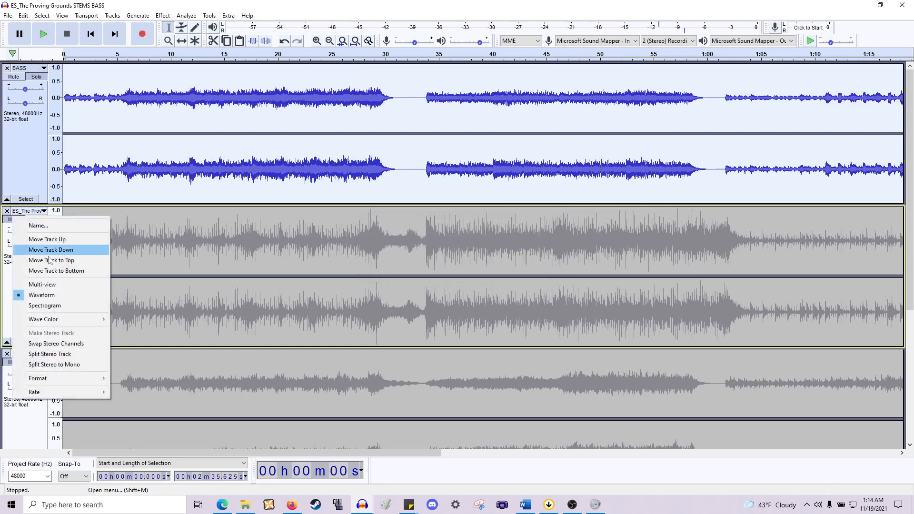
{"action": "left_click", "coordinate": [29, 225]}
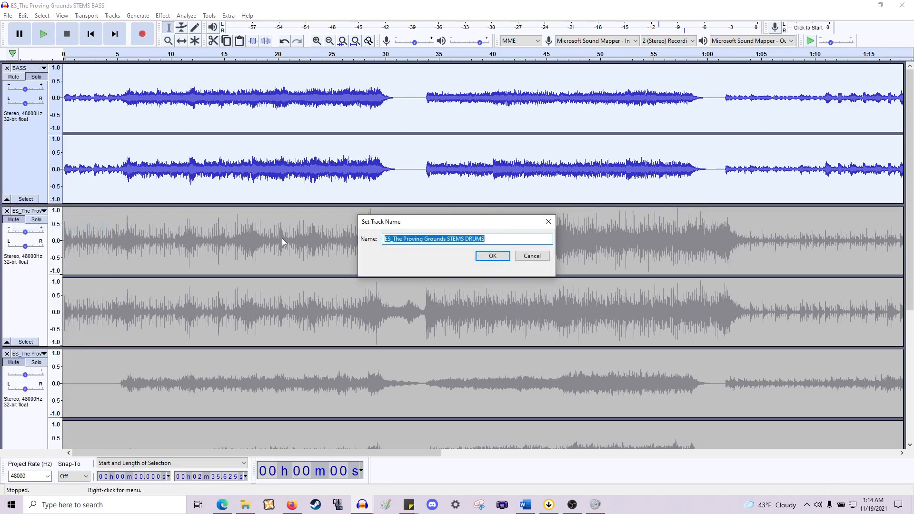
{"action": "left_click", "coordinate": [465, 240]}
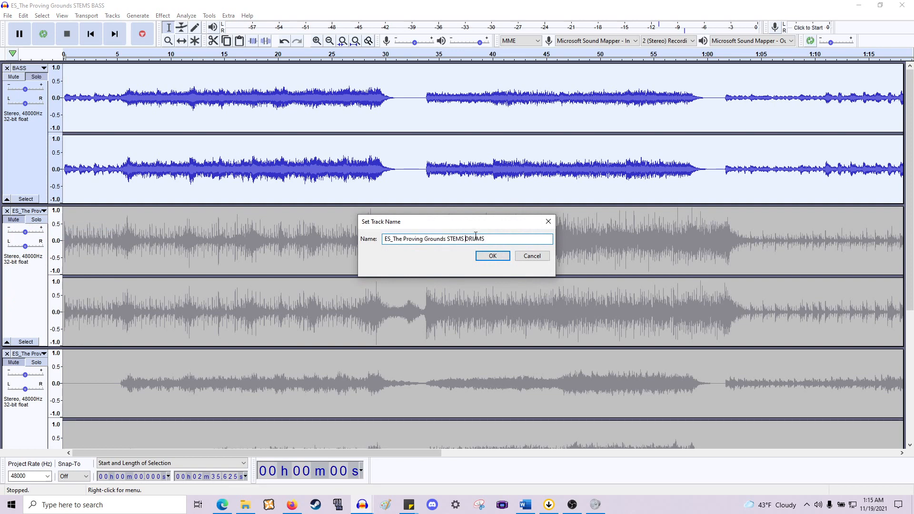
{"action": "key", "text": "shift+Home"}
{"action": "key", "text": "BackSpace"}
{"action": "left_click", "coordinate": [485, 252]}
- Rename the third track to INSTRUMENTS
{"action": "scroll", "coordinate": [143, 257], "scroll_direction": "down", "scroll_amount": 5}
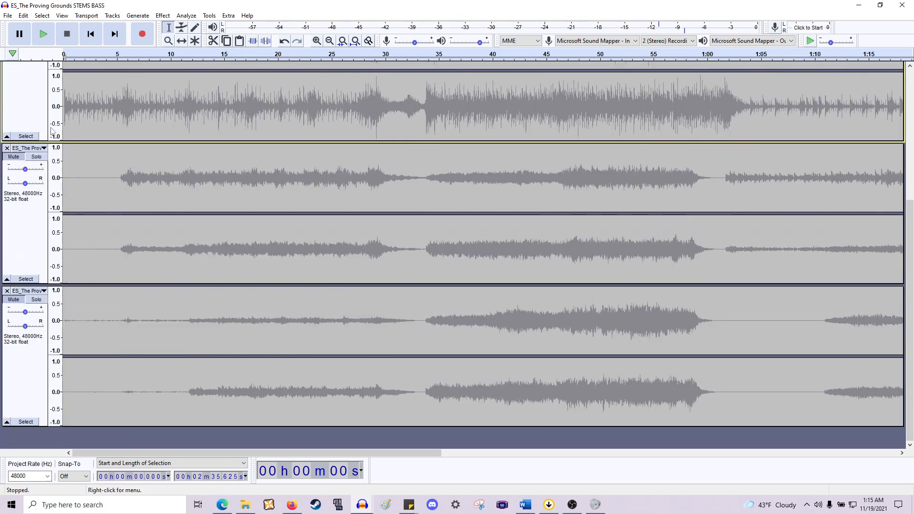
{"action": "left_click", "coordinate": [26, 148]}
{"action": "left_click", "coordinate": [48, 162]}
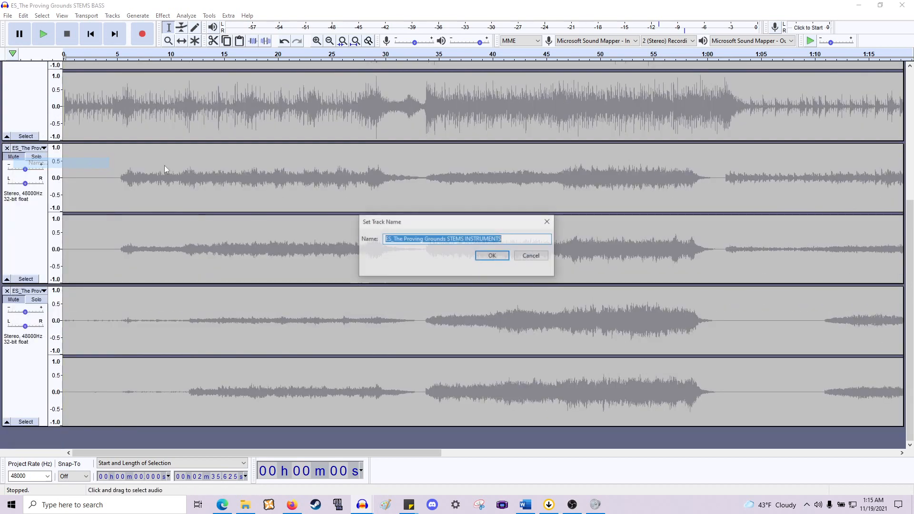
{"action": "left_click", "coordinate": [467, 240]}
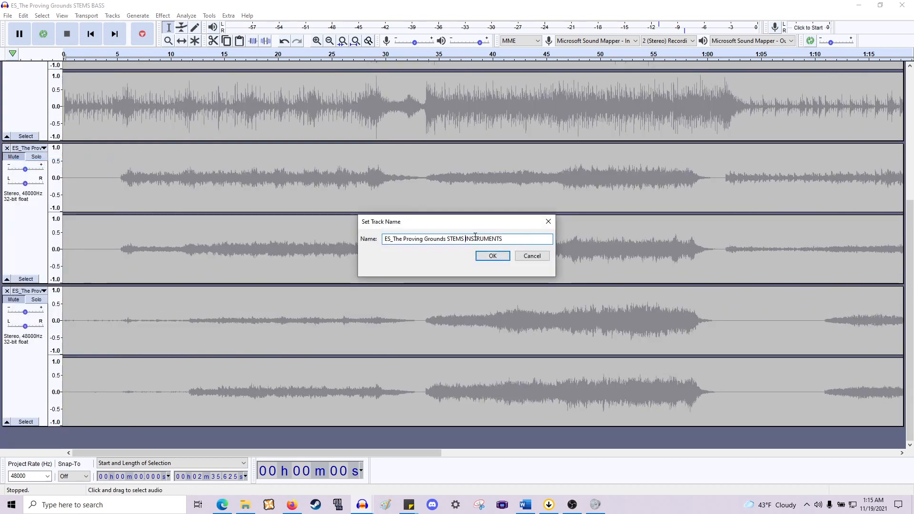
{"action": "key", "text": "shift+Home"}
{"action": "key", "text": "BackSpace"}
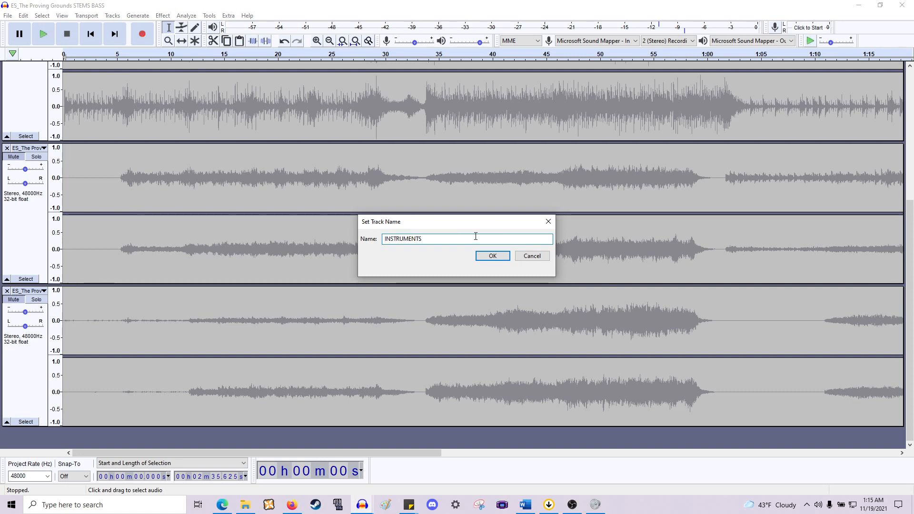
{"action": "left_click", "coordinate": [492, 255]}
- Rename the fourth track to MELODY
{"action": "left_click", "coordinate": [27, 292]}
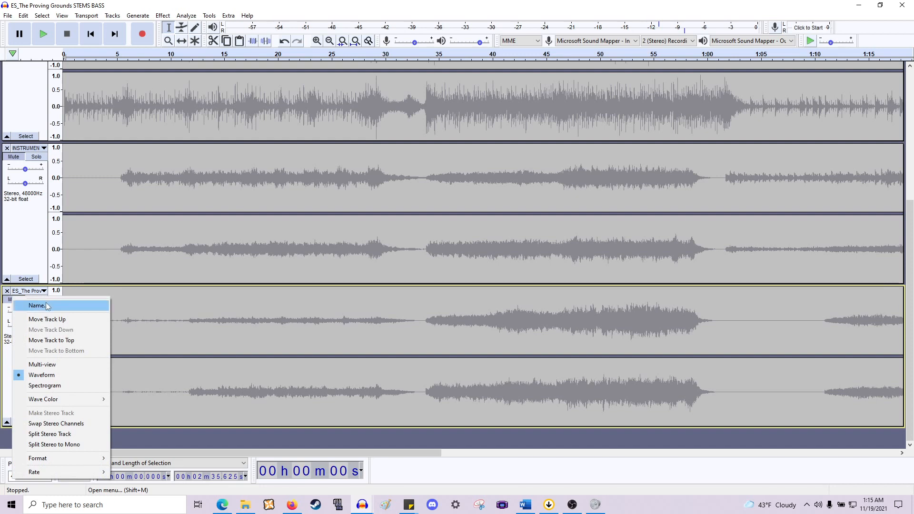
{"action": "left_click", "coordinate": [38, 305]}
{"action": "left_click", "coordinate": [465, 239]}
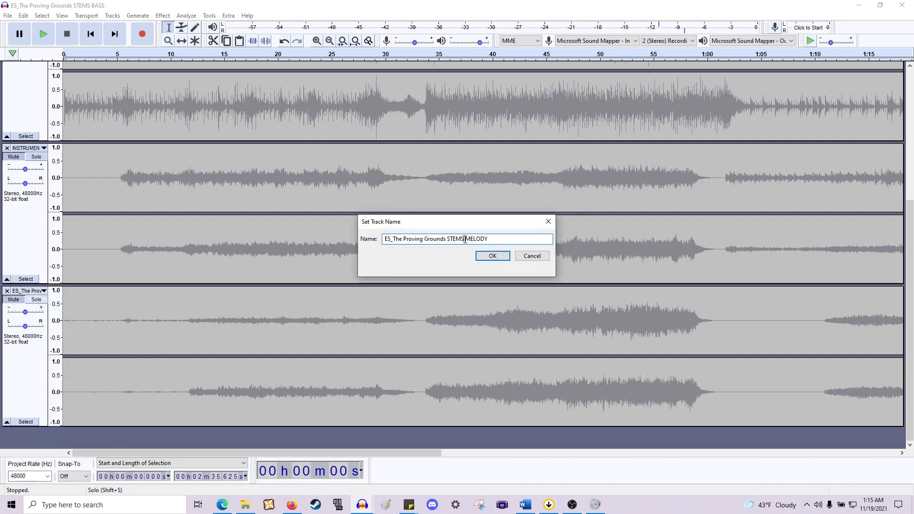
{"action": "key", "text": "shift+Home"}
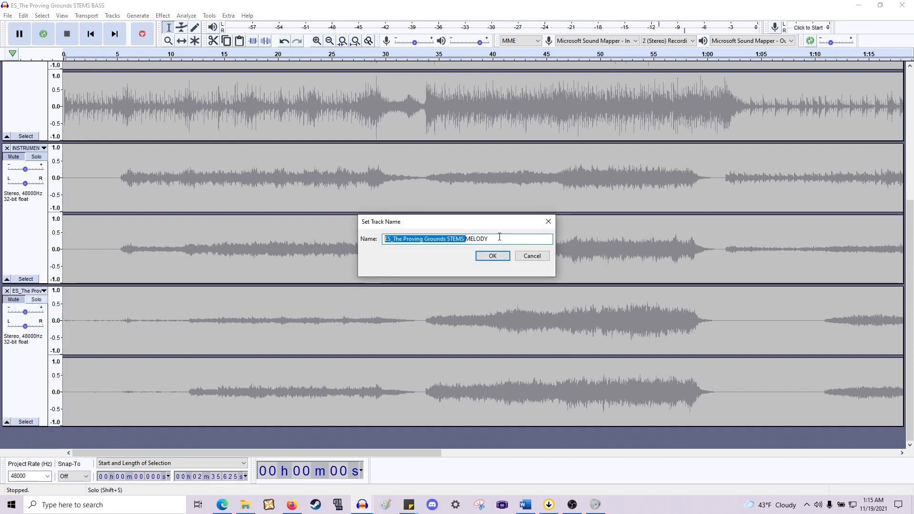
{"action": "key", "text": "BackSpace"}
{"action": "left_click", "coordinate": [490, 256]}
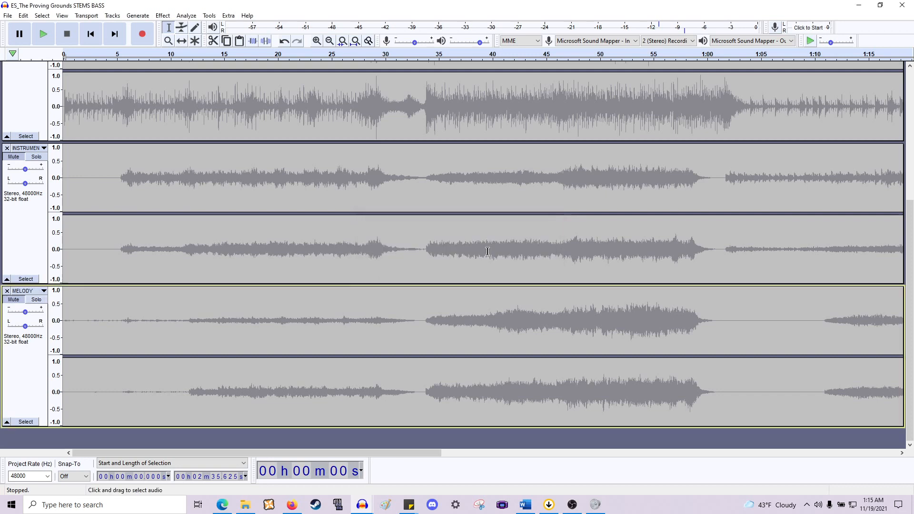
- Solo the DRUMS track and play it briefly
{"action": "scroll", "coordinate": [200, 271], "scroll_direction": "up", "scroll_amount": 5}
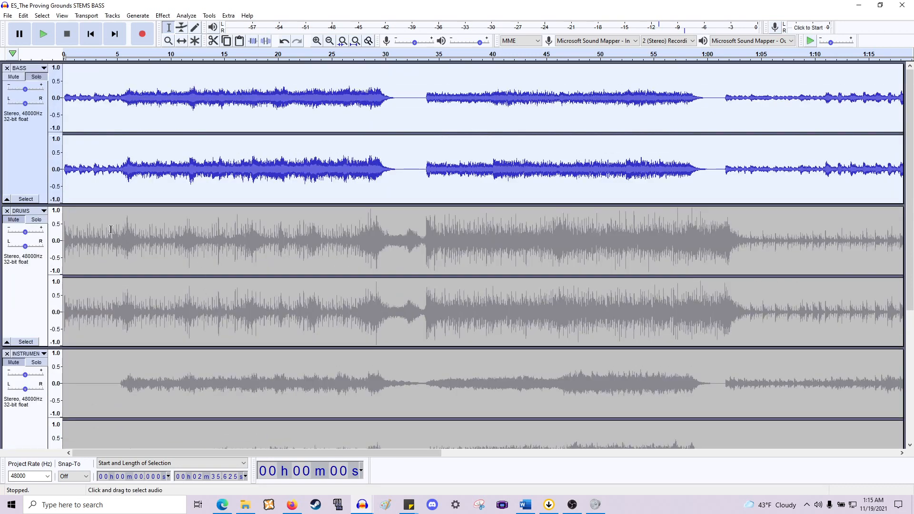
{"action": "left_click", "coordinate": [42, 221]}
{"action": "key", "text": "space"}
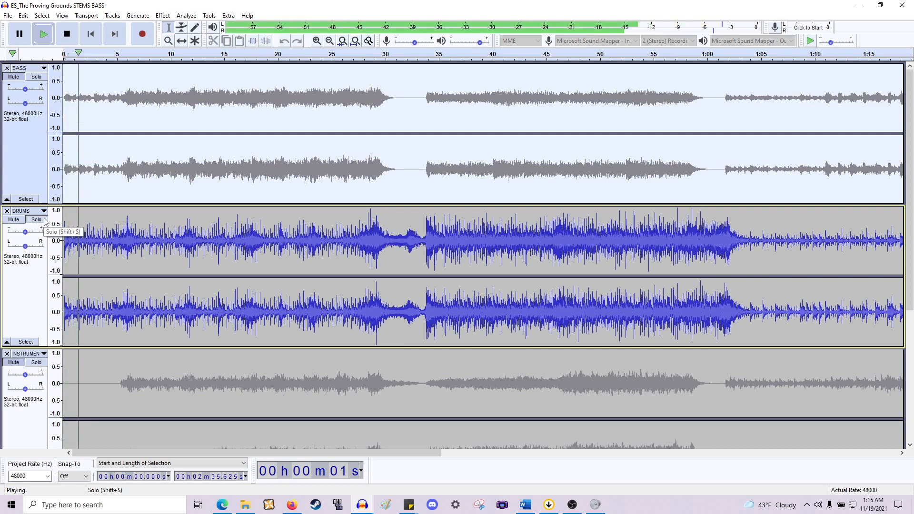
{"action": "key", "text": "space"}
- Lower the gain of the DRUMS and BASS tracks, then undo both gain changes
{"action": "left_click_drag", "start_coordinate": [26, 235], "coordinate": [18, 240]}
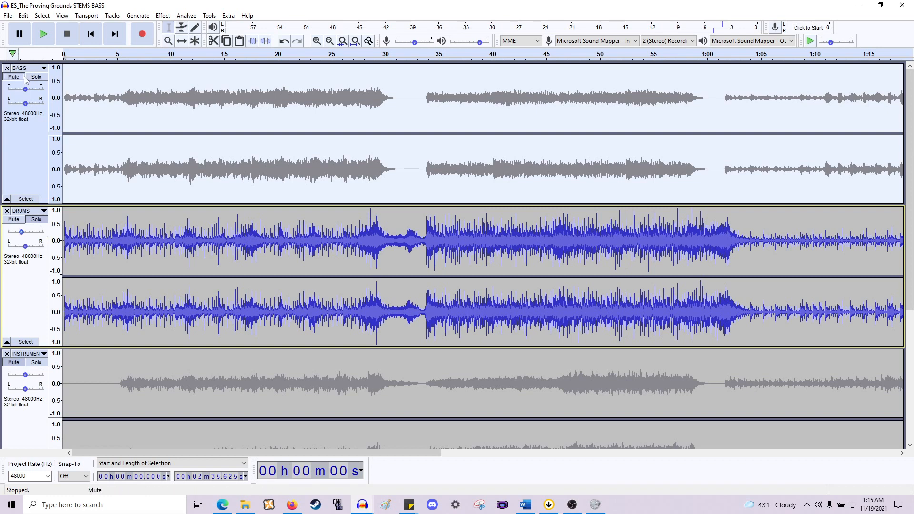
{"action": "left_click_drag", "start_coordinate": [25, 89], "coordinate": [17, 91]}
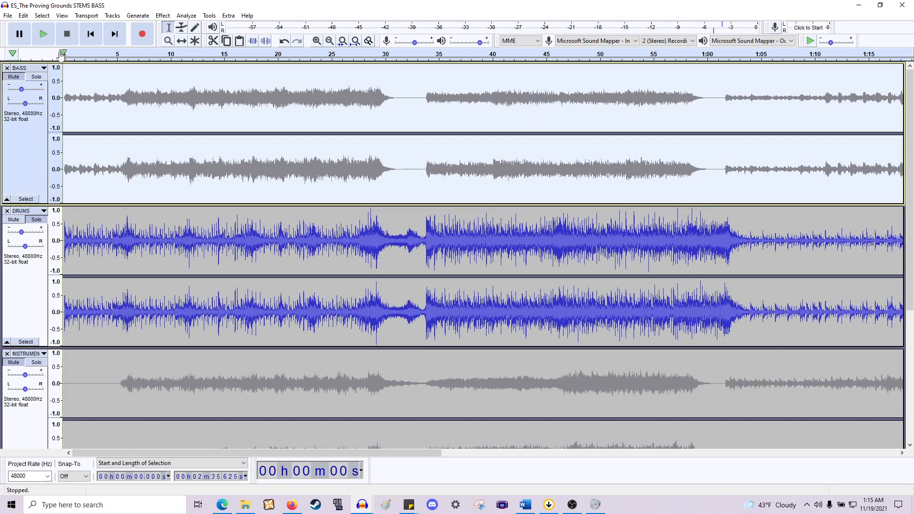
{"action": "key", "text": "ctrl+z"}
{"action": "key", "text": "ctrl+z"}
- Switch the solo back to the BASS track
{"action": "left_click", "coordinate": [47, 77]}
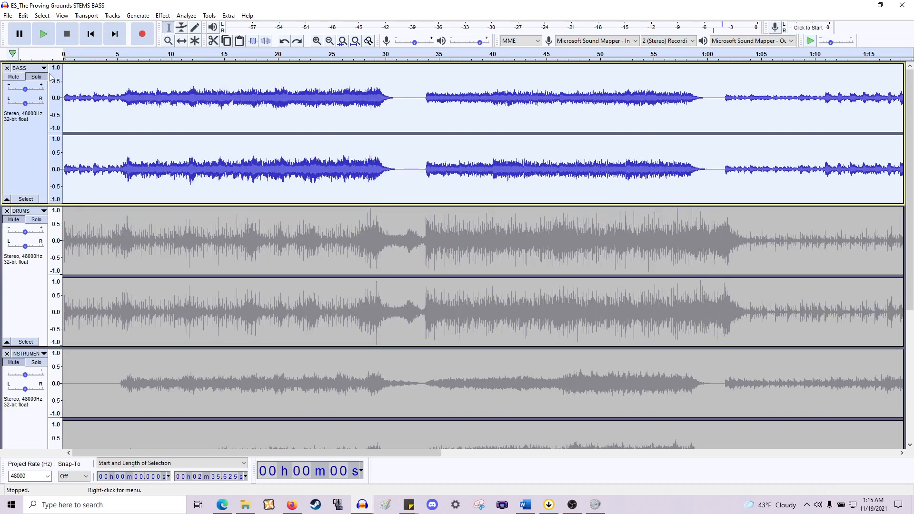
- Unsolo the BASS track and normalize it to a peak amplitude of -16 dB
{"action": "left_click", "coordinate": [38, 77]}
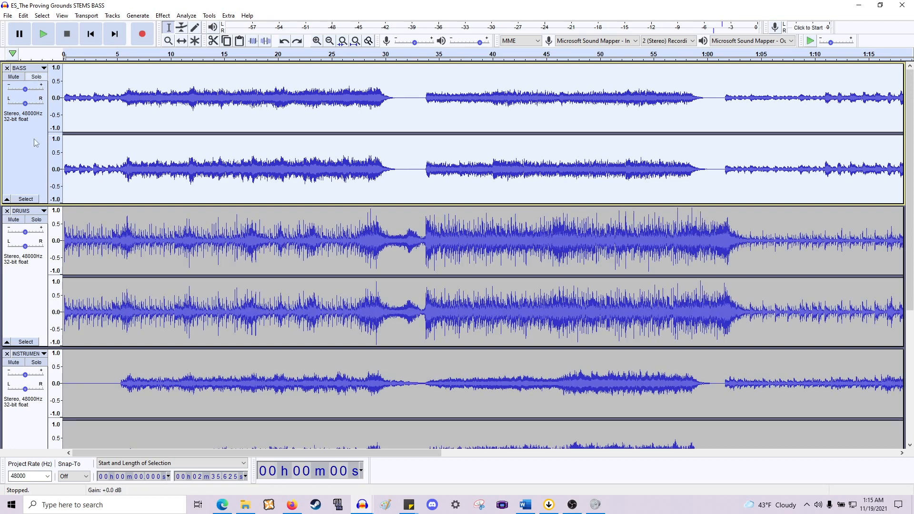
{"action": "left_click", "coordinate": [163, 15]}
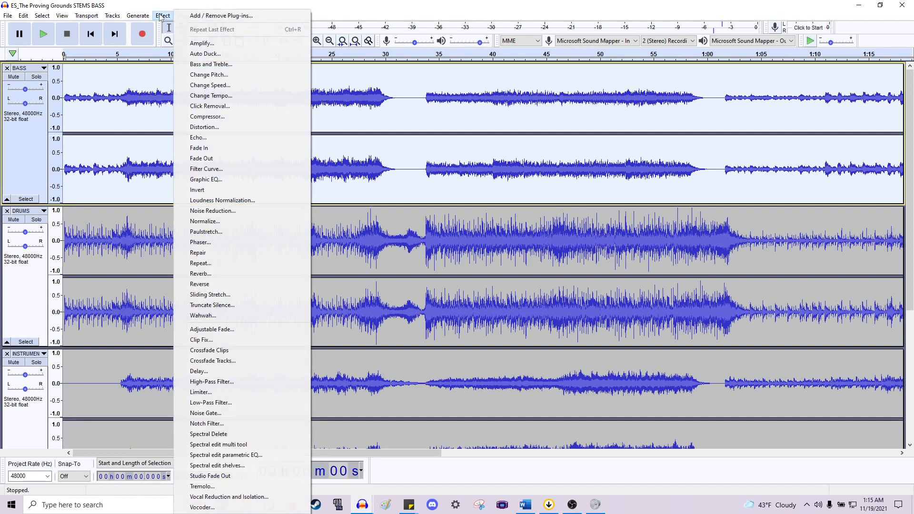
{"action": "left_click", "coordinate": [219, 221]}
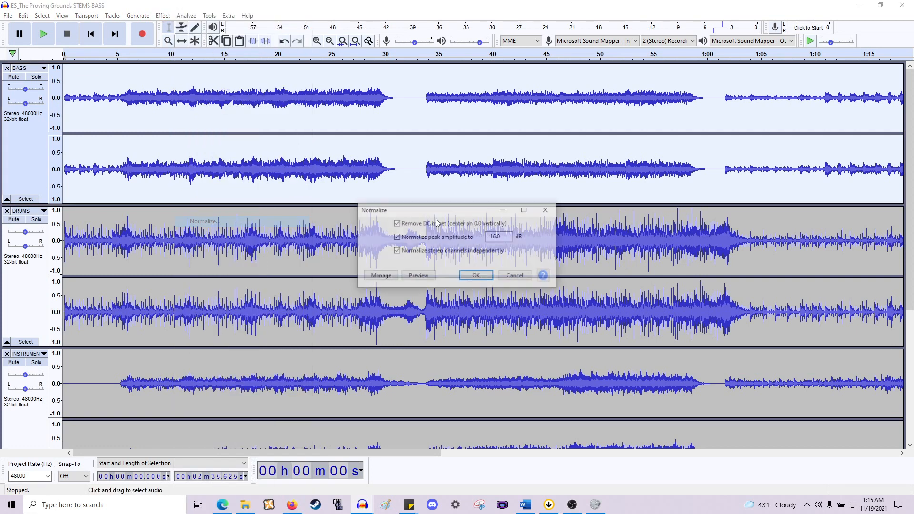
{"action": "type", "text": "-16"}
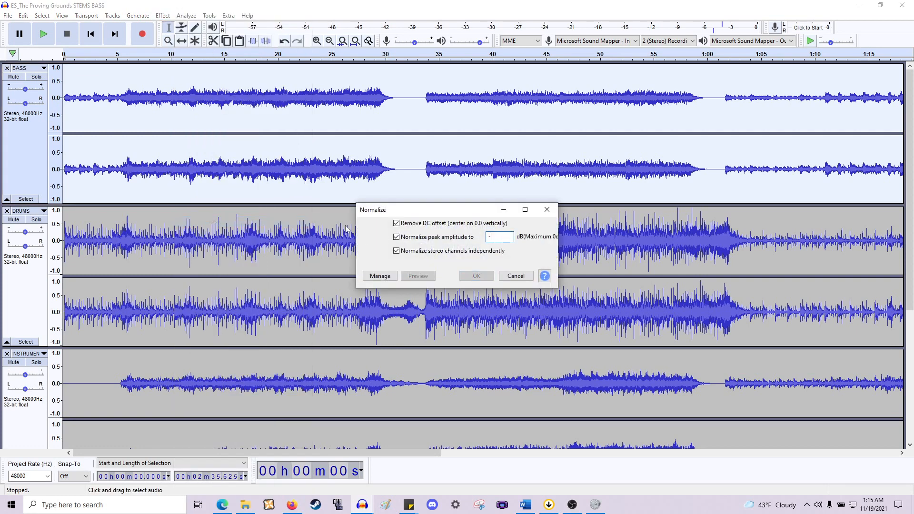
{"action": "key", "text": "Return"}
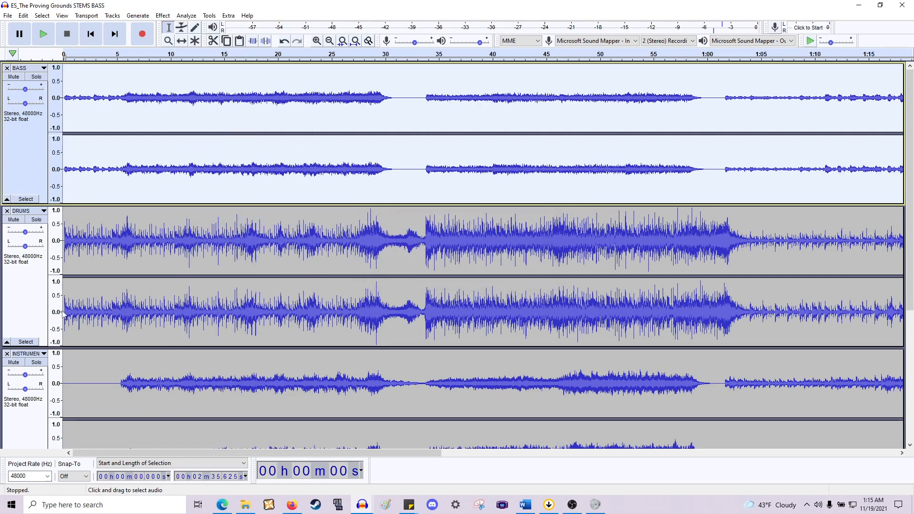
- Apply the same -16 dB normalization to the DRUMS track
{"action": "left_click", "coordinate": [39, 293]}
{"action": "key", "text": "ctrl+r"}
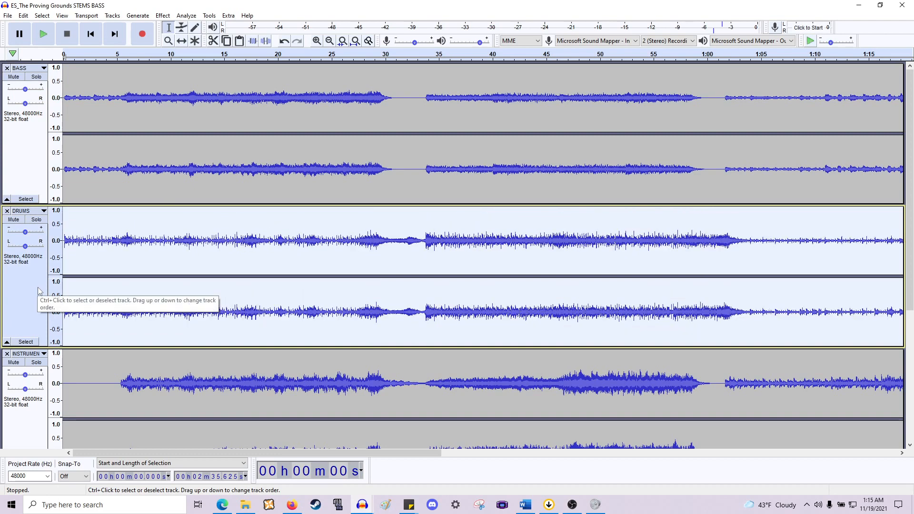
- Apply the same -16 dB normalization to the fourth stem track at the bottom of the project
{"action": "scroll", "coordinate": [39, 292], "scroll_direction": "down", "scroll_amount": 3}
{"action": "left_click", "coordinate": [20, 310]}
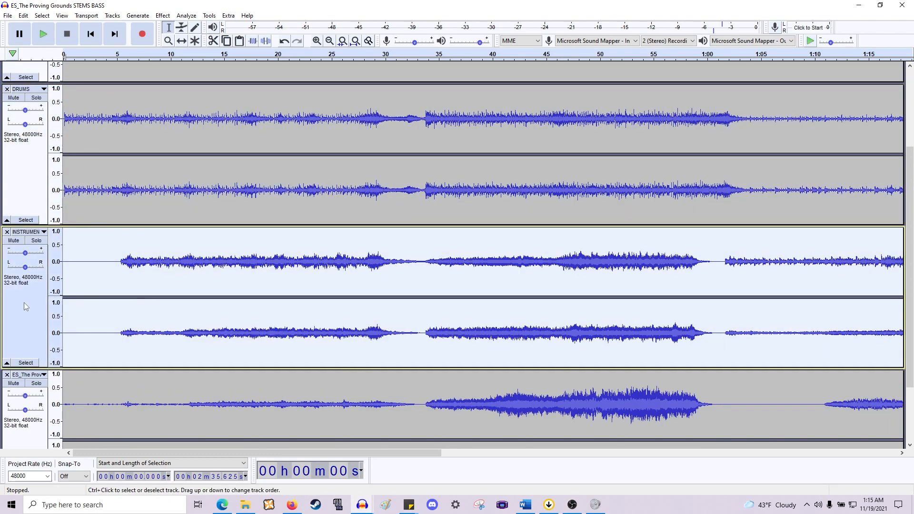
{"action": "scroll", "coordinate": [75, 360], "scroll_direction": "down", "scroll_amount": 1}
{"action": "scroll", "coordinate": [75, 361], "scroll_direction": "down", "scroll_amount": 1}
{"action": "scroll", "coordinate": [75, 360], "scroll_direction": "down", "scroll_amount": 1}
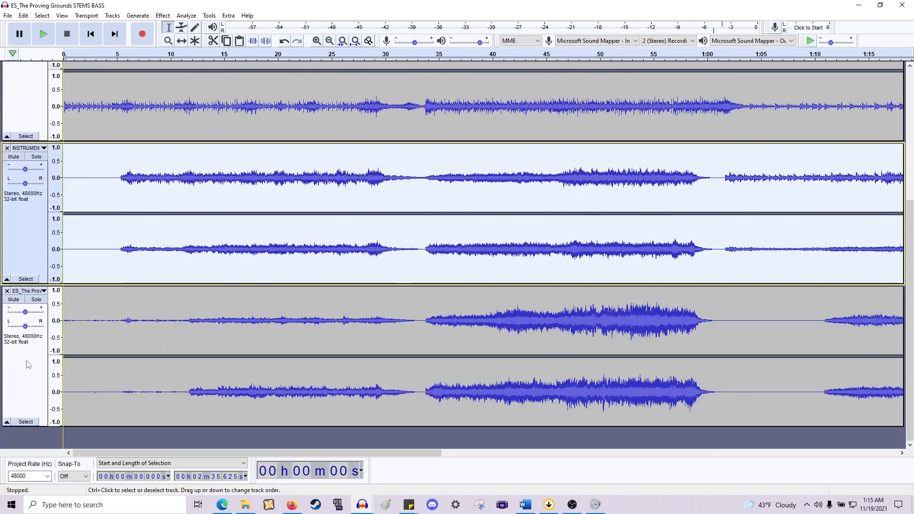
{"action": "left_click", "coordinate": [20, 371]}
{"action": "key", "text": "ctrl+r"}
{"action": "scroll", "coordinate": [175, 333], "scroll_direction": "up", "scroll_amount": 1}
{"action": "scroll", "coordinate": [175, 334], "scroll_direction": "up", "scroll_amount": 6}
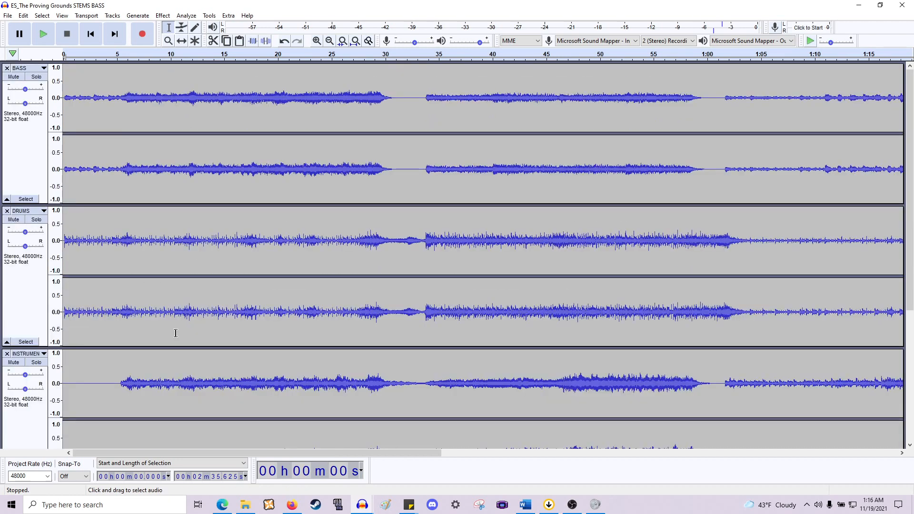
- Select the BASS track and play the project briefly
{"action": "left_click", "coordinate": [28, 164]}
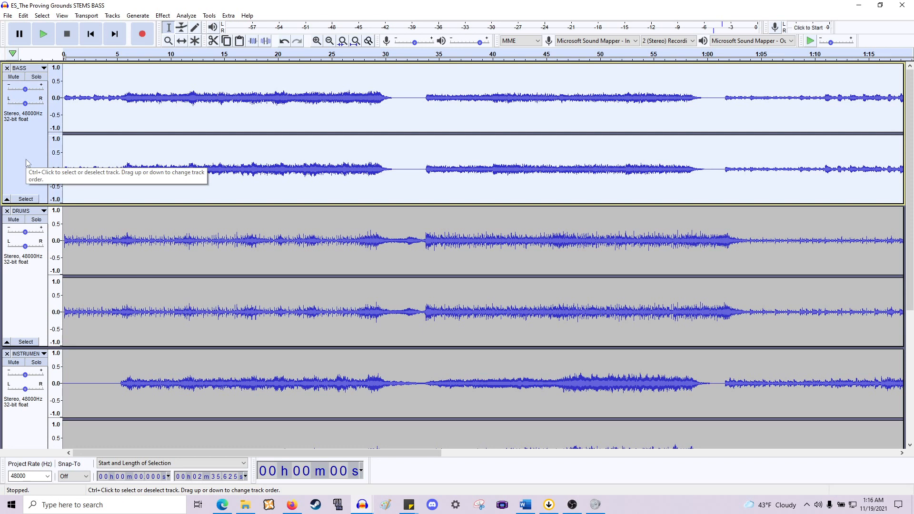
{"action": "key", "text": "space"}
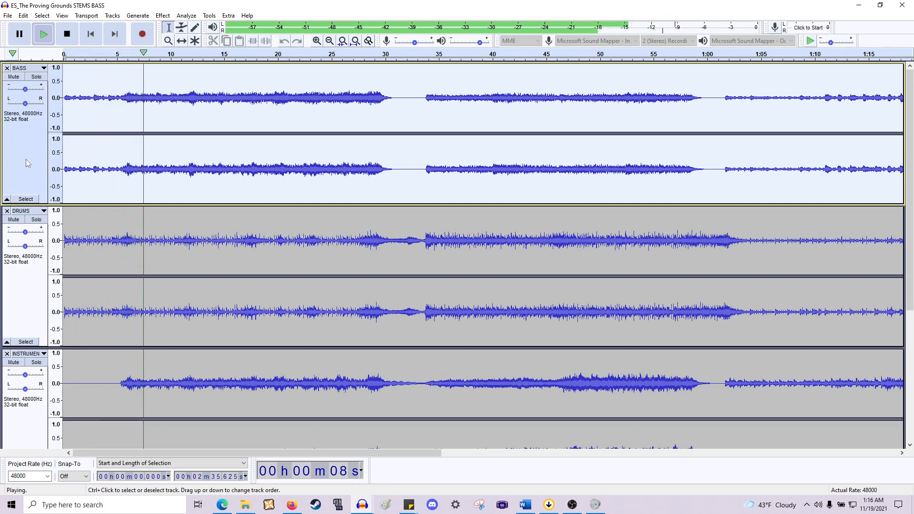
{"action": "key", "text": "space"}
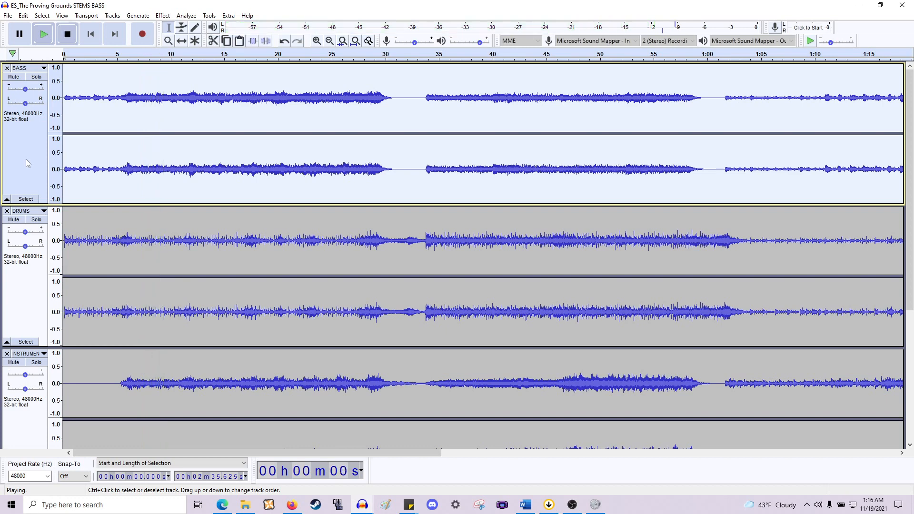
- Select all four stem tracks and mix and render them to a new track
{"action": "left_click", "coordinate": [18, 200]}
{"action": "scroll", "coordinate": [337, 256], "scroll_direction": "down", "scroll_amount": 5}
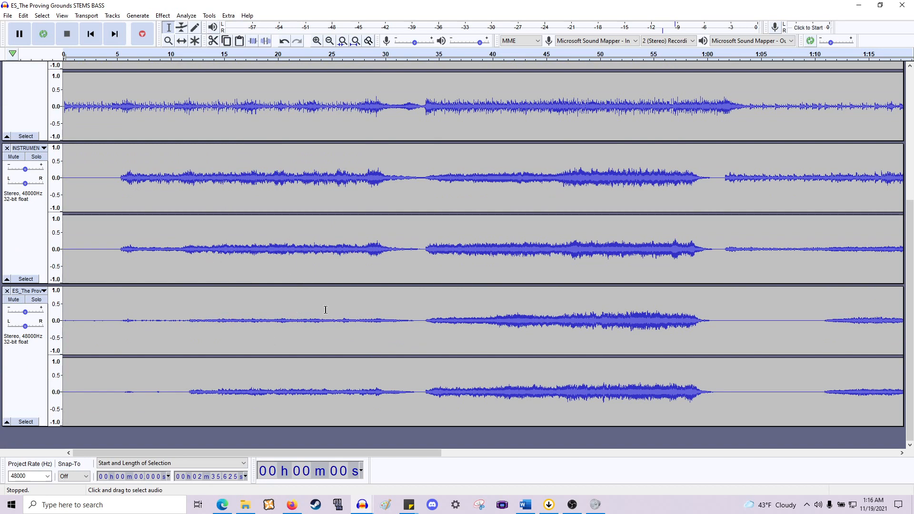
{"action": "scroll", "coordinate": [288, 231], "scroll_direction": "up", "scroll_amount": 5}
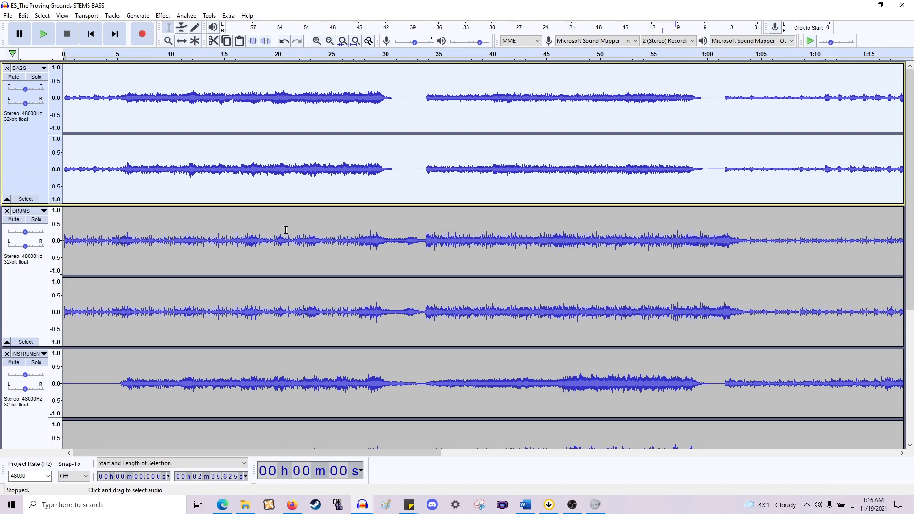
{"action": "scroll", "coordinate": [285, 230], "scroll_direction": "down", "scroll_amount": 2}
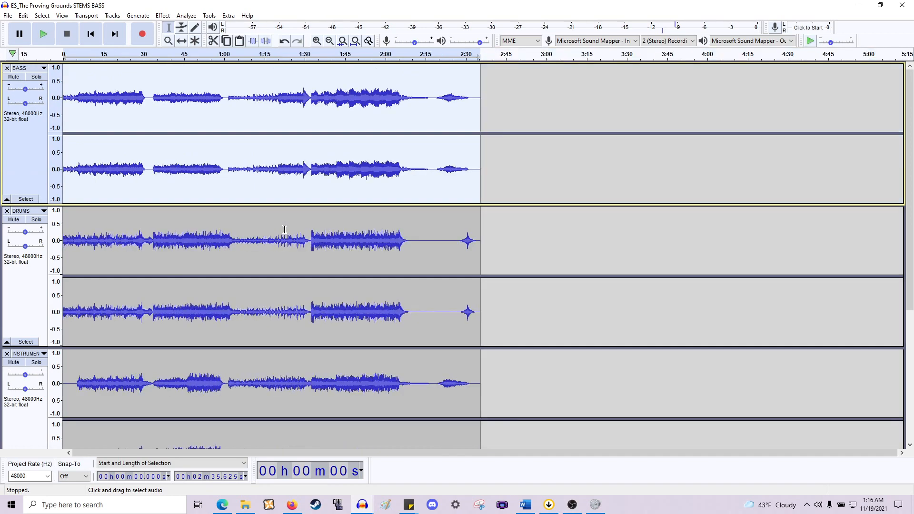
{"action": "scroll", "coordinate": [285, 229], "scroll_direction": "down", "scroll_amount": 6}
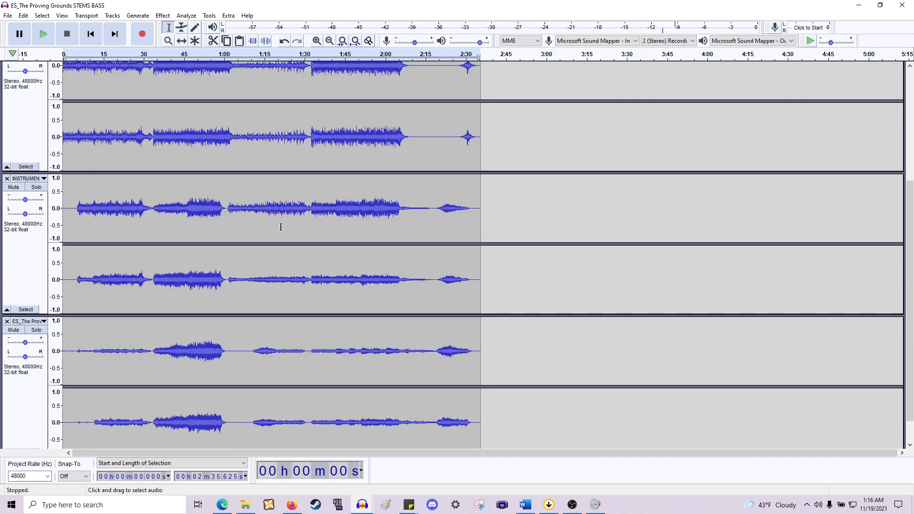
{"action": "scroll", "coordinate": [281, 227], "scroll_direction": "down", "scroll_amount": 1}
{"action": "scroll", "coordinate": [281, 227], "scroll_direction": "up", "scroll_amount": 7}
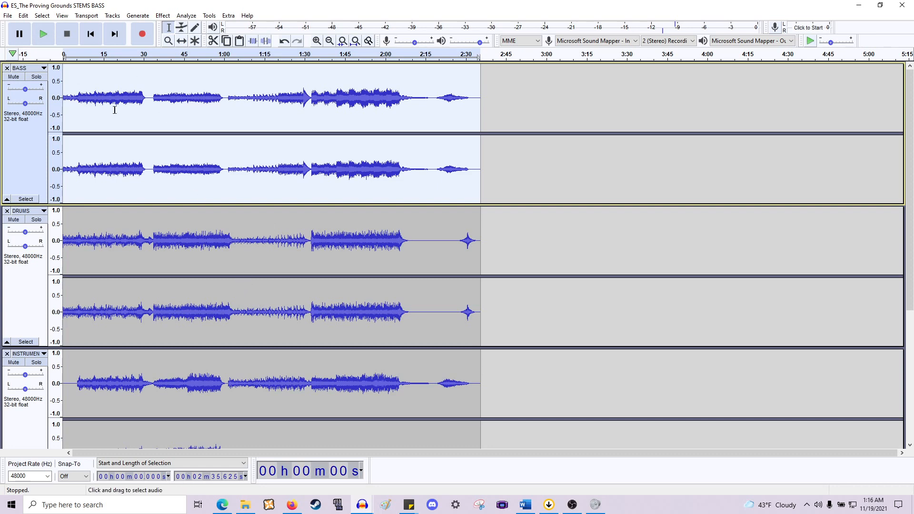
{"action": "key", "text": "shift+Down"}
{"action": "key", "text": "shift+Down"}
{"action": "key", "text": "shift+Down"}
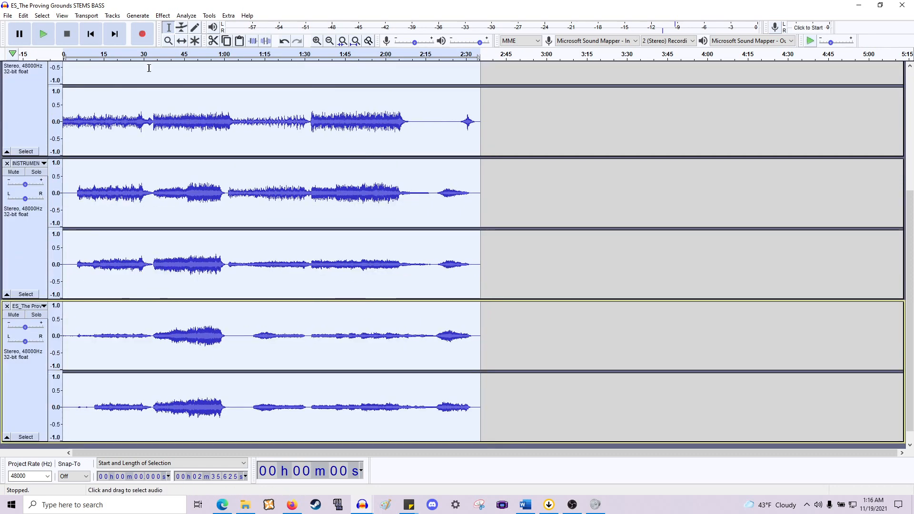
{"action": "left_click", "coordinate": [112, 15]}
{"action": "mouse_move", "coordinate": [129, 40]}
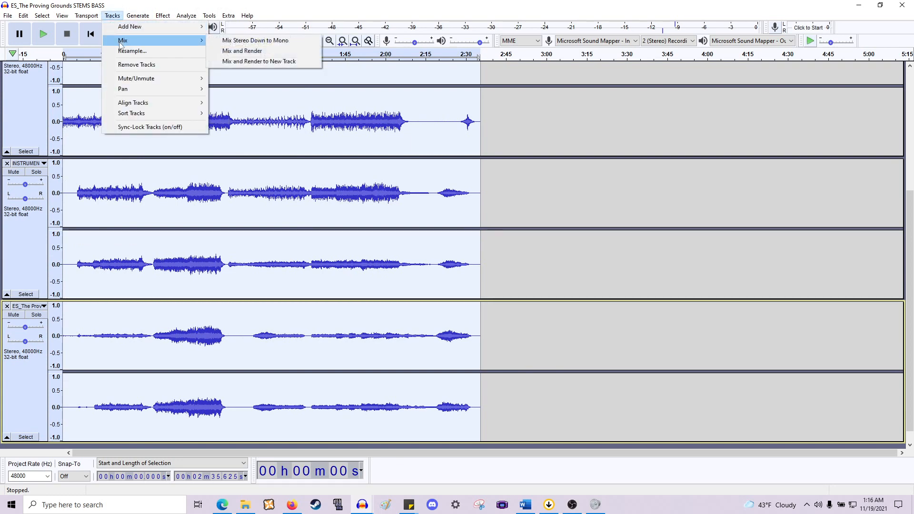
{"action": "left_click", "coordinate": [232, 62]}
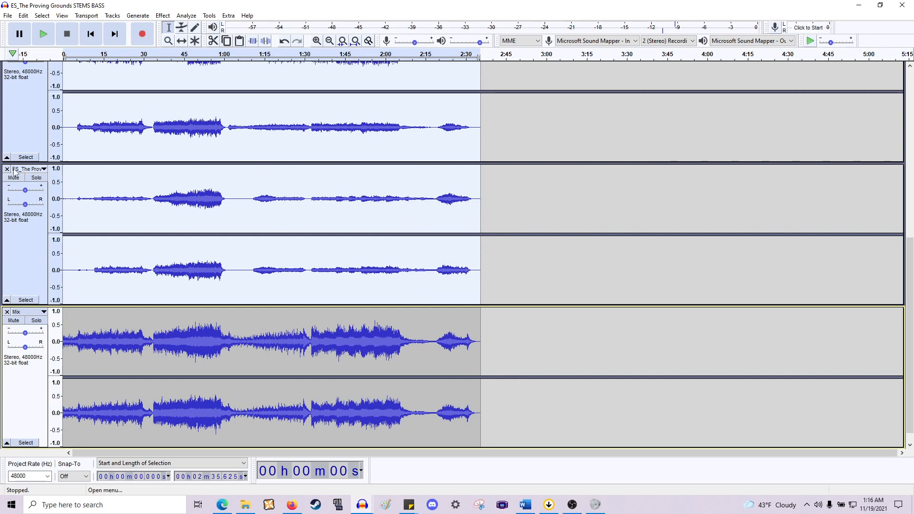
- Remove the original stem tracks, keeping only the Mix track
{"action": "scroll", "coordinate": [24, 171], "scroll_direction": "up", "scroll_amount": 10}
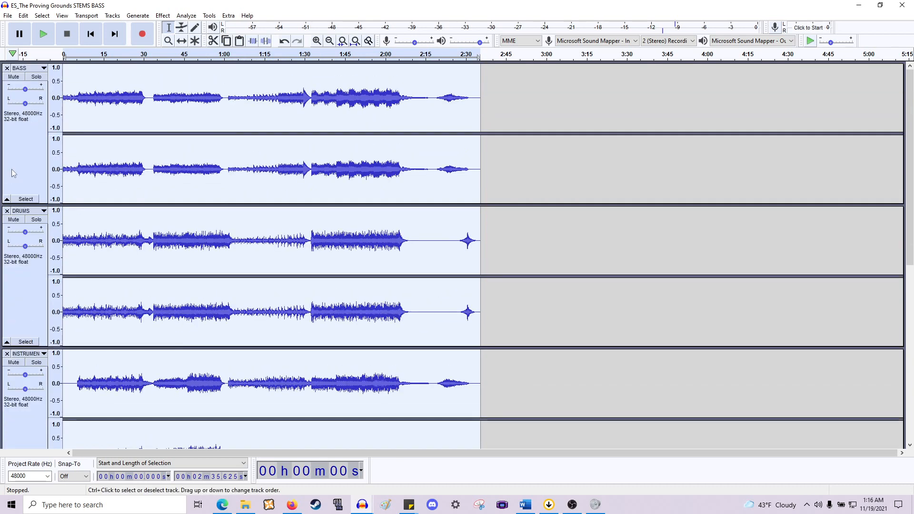
{"action": "left_click", "coordinate": [7, 68]}
{"action": "left_click", "coordinate": [7, 68]}
{"action": "left_click", "coordinate": [7, 67]}
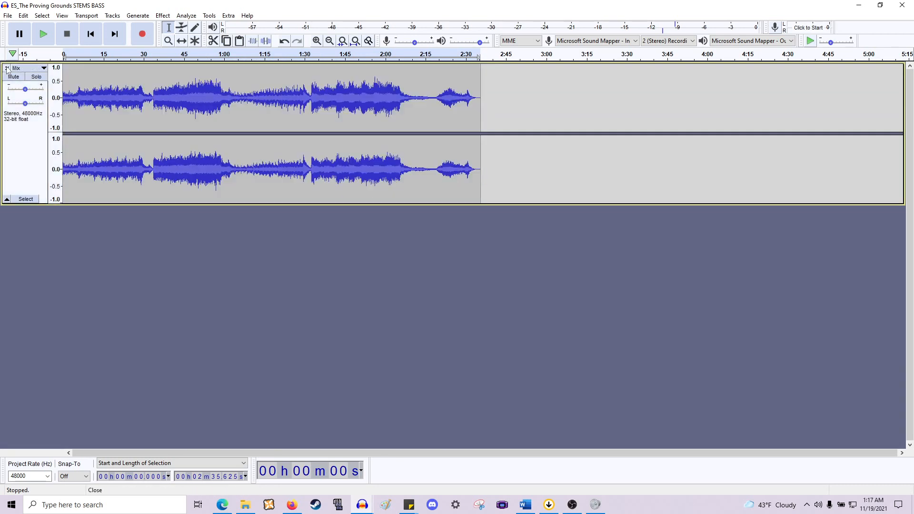
- Select the Mix track and normalize its peak amplitude
{"action": "left_click", "coordinate": [29, 151]}
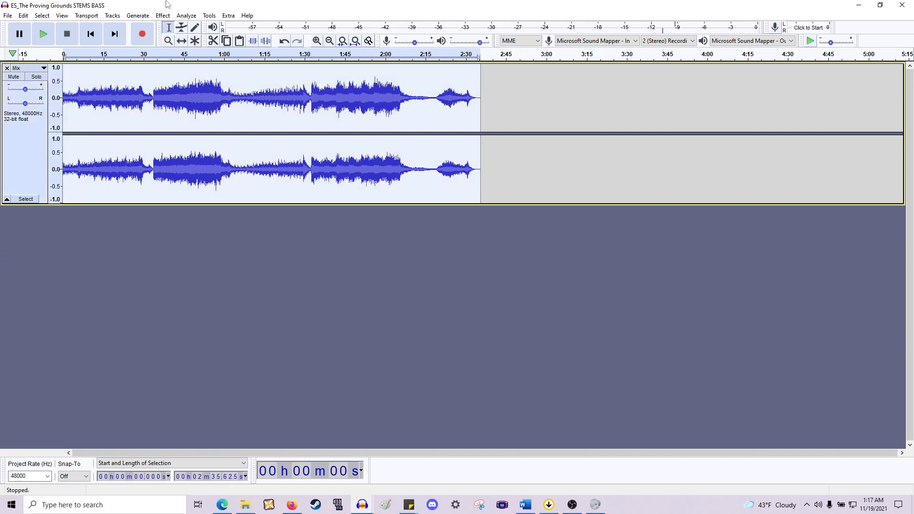
{"action": "left_click", "coordinate": [162, 15]}
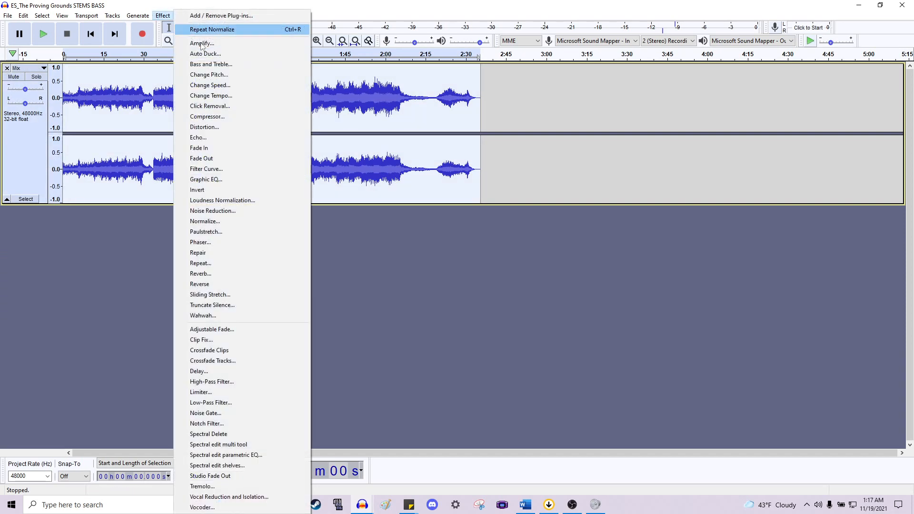
{"action": "left_click", "coordinate": [229, 224]}
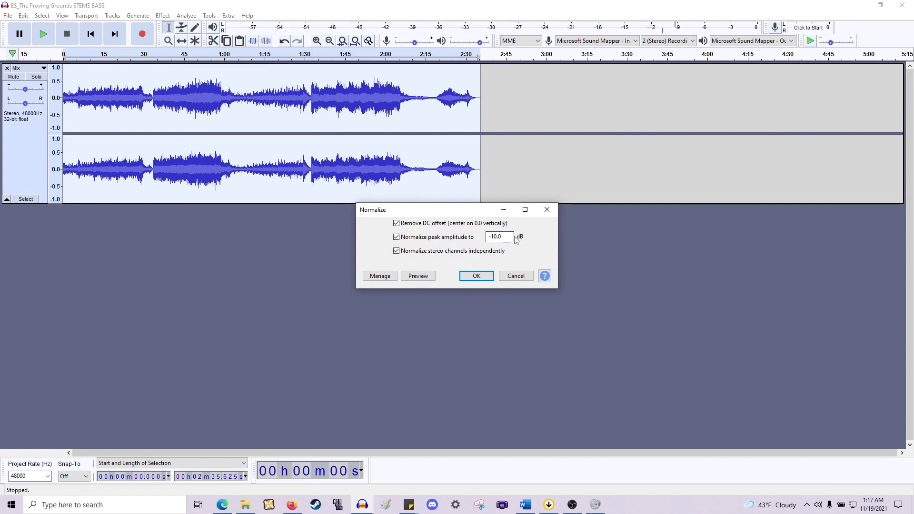
{"action": "type", "text": "-1"}
{"action": "key", "text": "Return"}
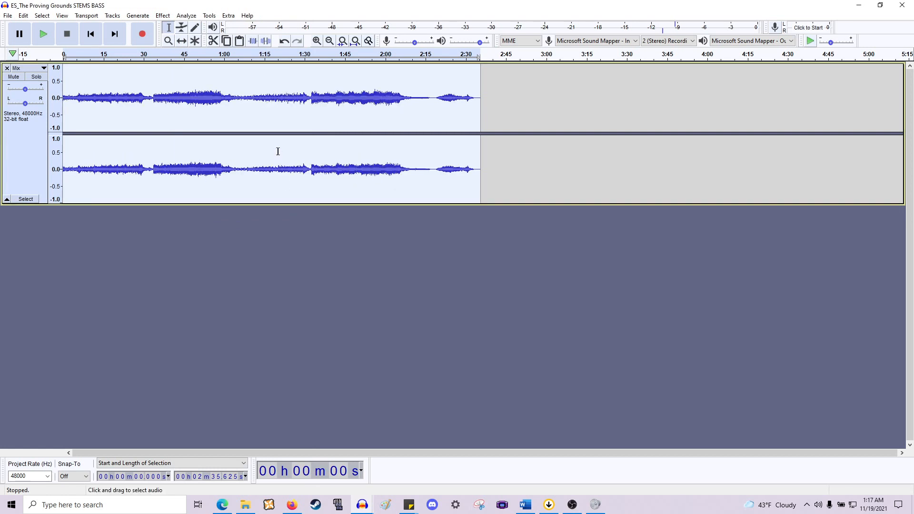
- Play the Mix track briefly from the beginning
{"action": "left_click", "coordinate": [278, 149]}
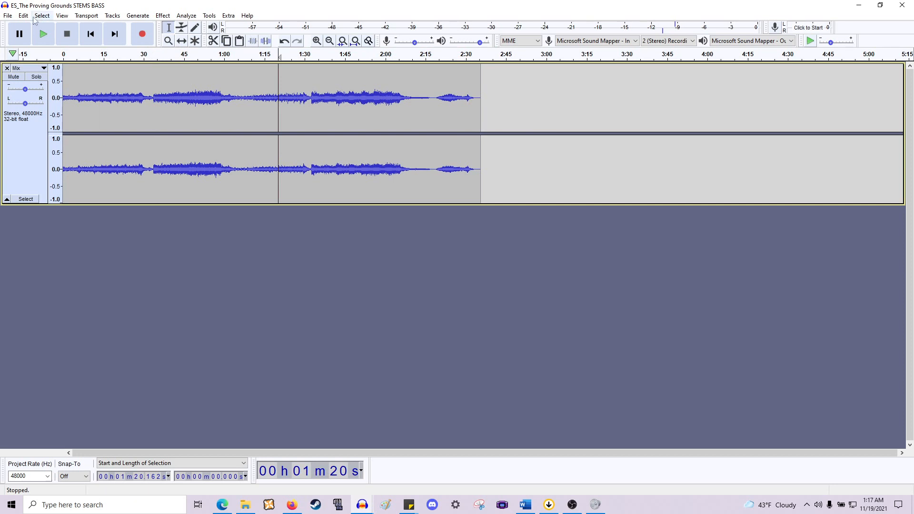
{"action": "left_click", "coordinate": [91, 34]}
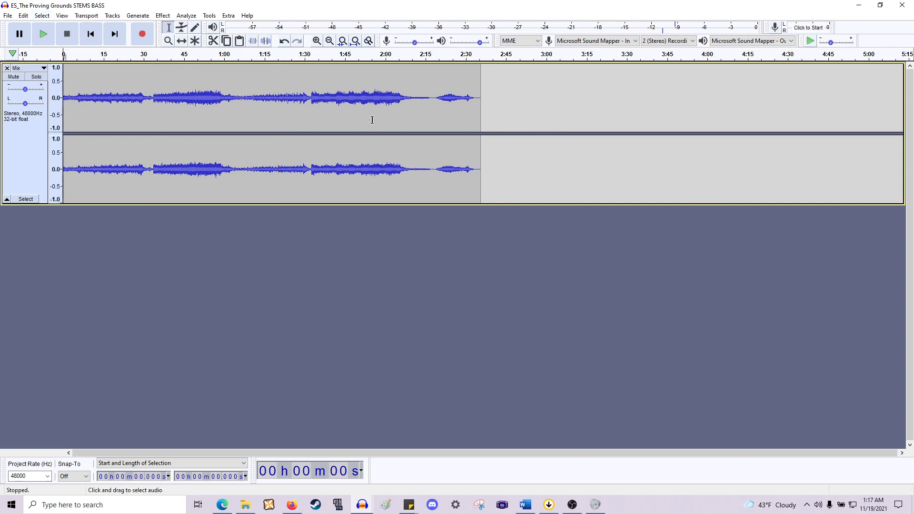
{"action": "key", "text": "space"}
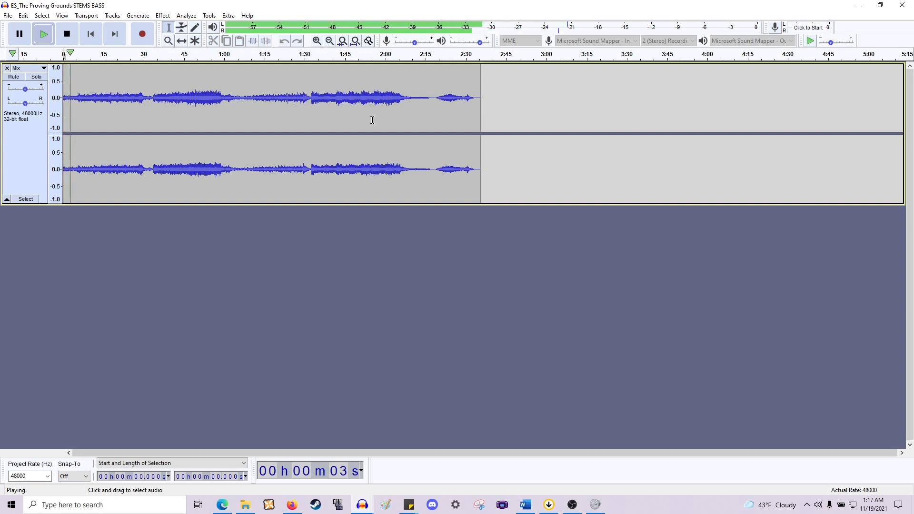
{"action": "key", "text": "space"}
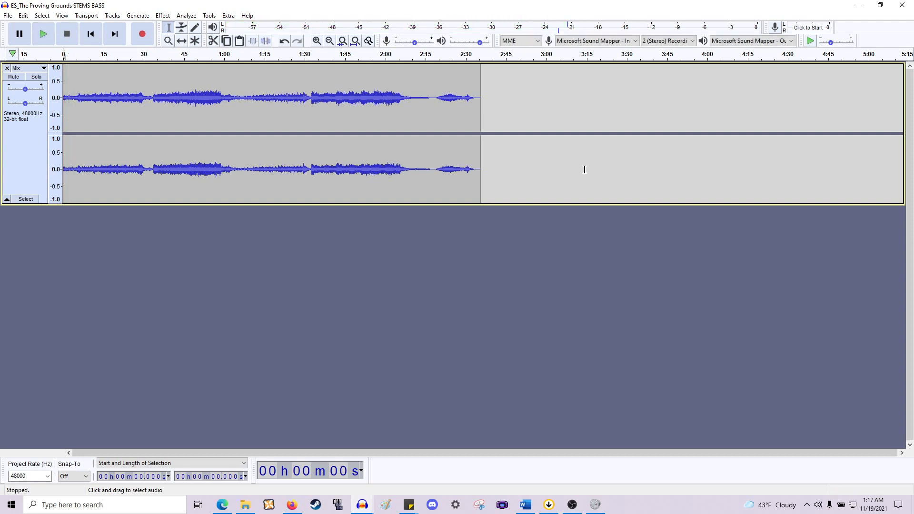
- Select the entire Mix audio and switch to the WoK_KBS_1_Final project window
{"action": "left_click_drag", "start_coordinate": [480, 170], "coordinate": [52, 182]}
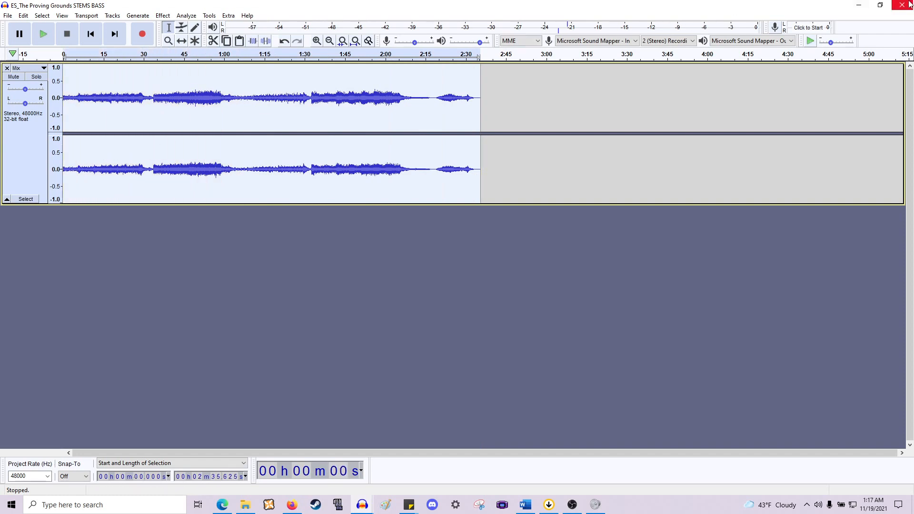
{"action": "left_click", "coordinate": [859, 4]}
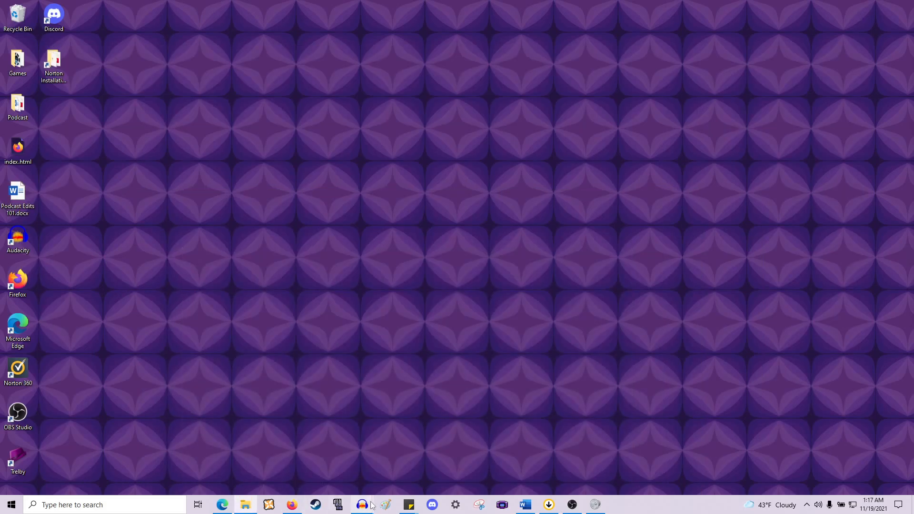
{"action": "mouse_move", "coordinate": [362, 505]}
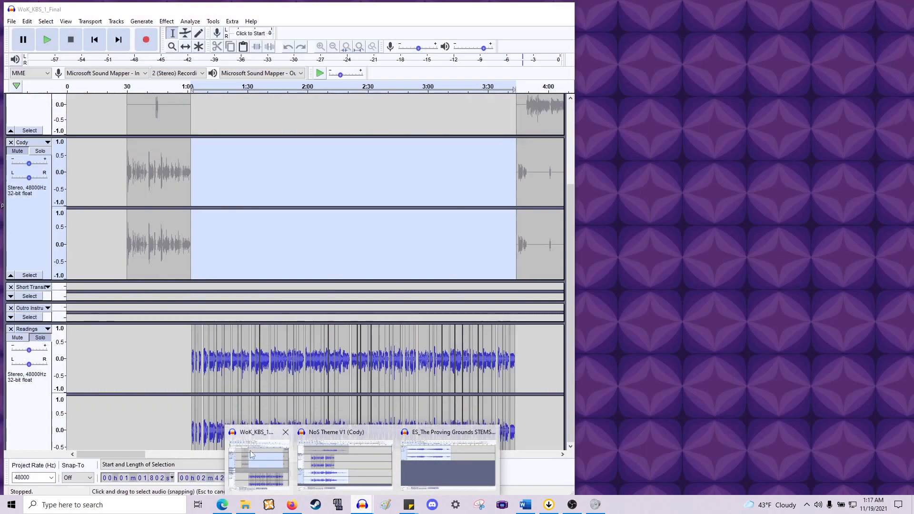
{"action": "left_click", "coordinate": [250, 450]}
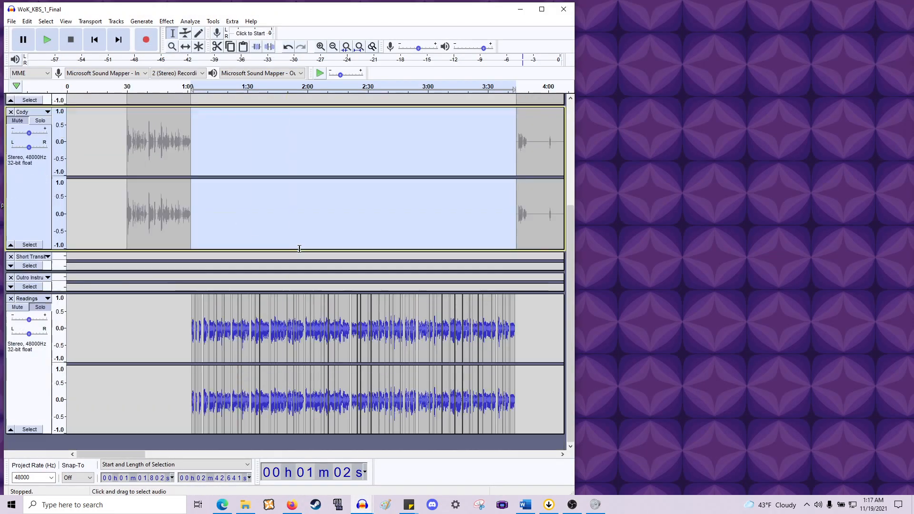
- Paste the mixed audio as a new track below the existing tracks in WoK_KBS_1_Final
{"action": "scroll", "coordinate": [300, 246], "scroll_direction": "down", "scroll_amount": 1}
{"action": "scroll", "coordinate": [302, 263], "scroll_direction": "up", "scroll_amount": 4}
{"action": "scroll", "coordinate": [302, 267], "scroll_direction": "down", "scroll_amount": 4}
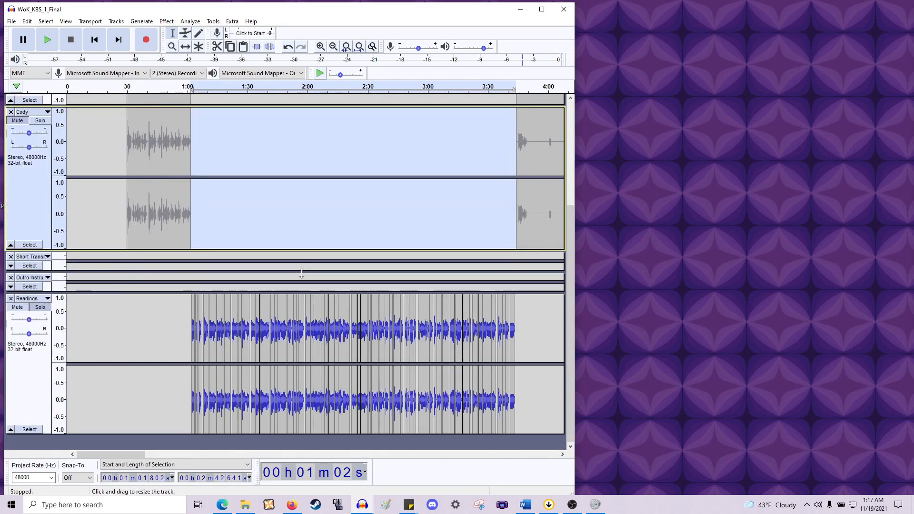
{"action": "left_click", "coordinate": [295, 440]}
{"action": "key", "text": "ctrl+v"}
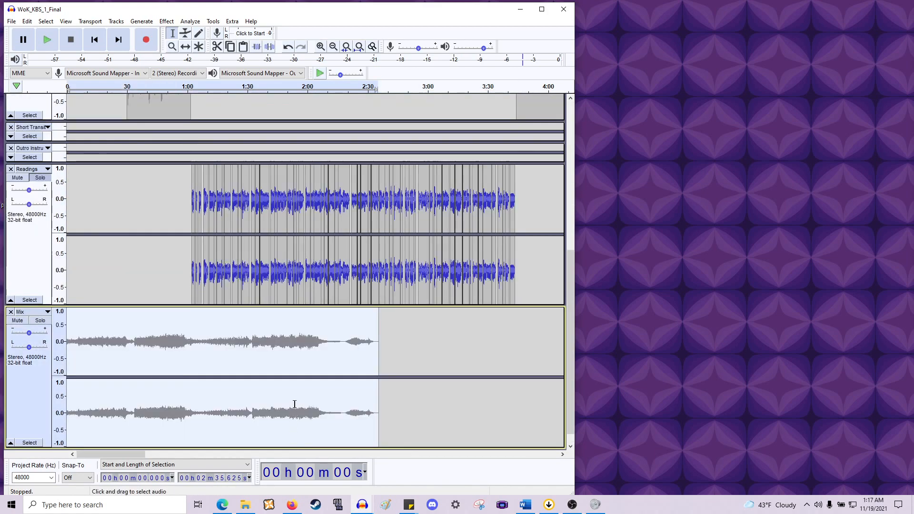
- Shift the pasted mix clip to start at about 1:06, in line with the Readings audio, and rename its track Read In Music
{"action": "left_click", "coordinate": [185, 46]}
{"action": "left_click_drag", "start_coordinate": [200, 343], "coordinate": [331, 346]}
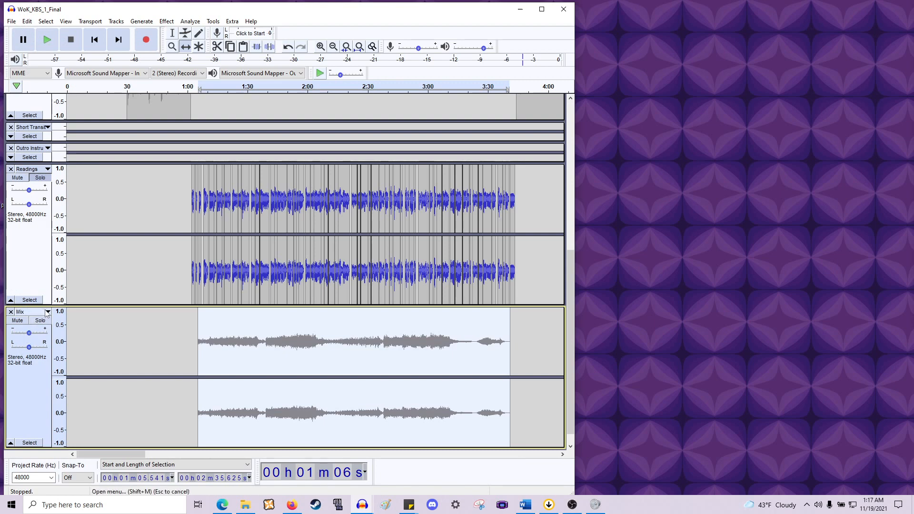
{"action": "left_click", "coordinate": [46, 127]}
{"action": "left_click", "coordinate": [63, 144]}
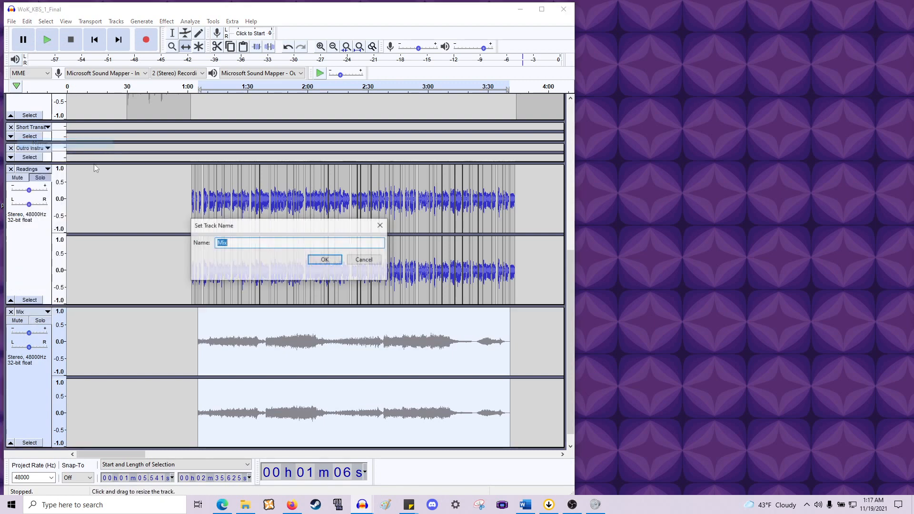
{"action": "type", "text": "Read "}
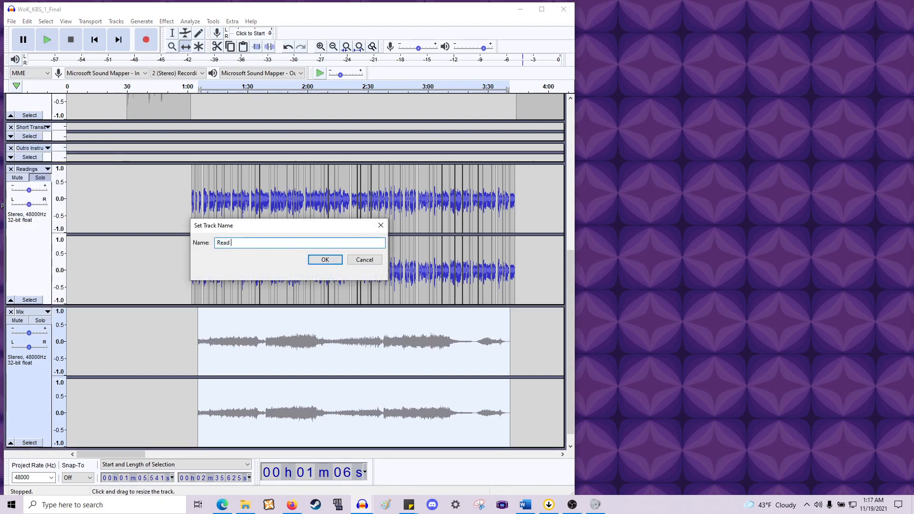
{"action": "type", "text": "In Music"}
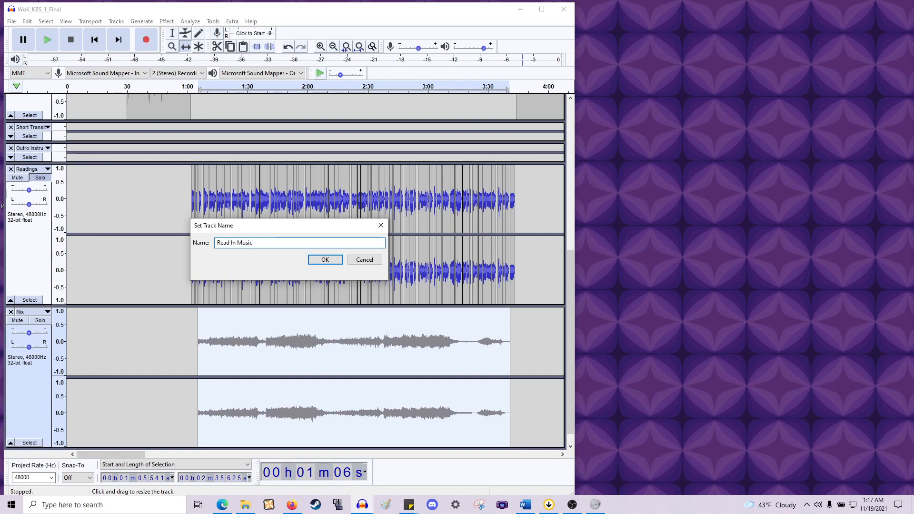
{"action": "left_click", "coordinate": [325, 259]}
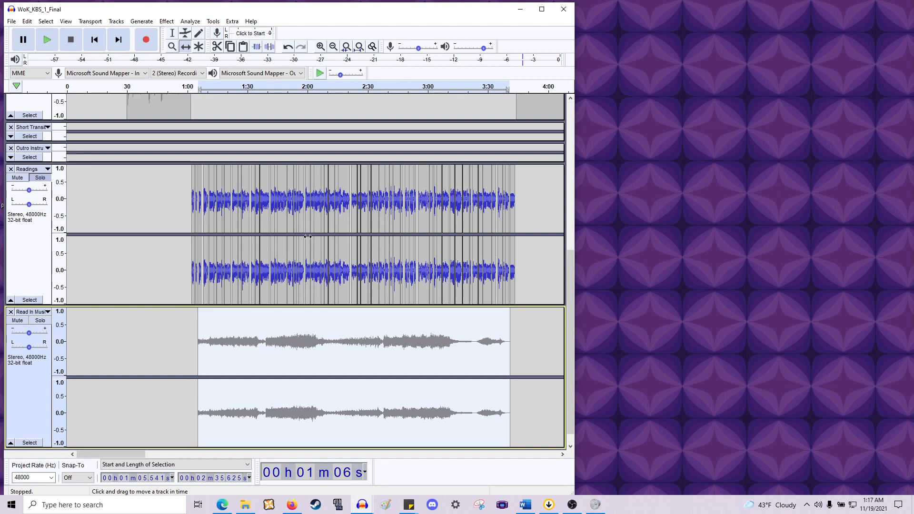
- Scroll along the timeline to inspect how the music lines up with the Readings track
{"action": "scroll", "coordinate": [308, 238], "scroll_direction": "up", "scroll_amount": 2}
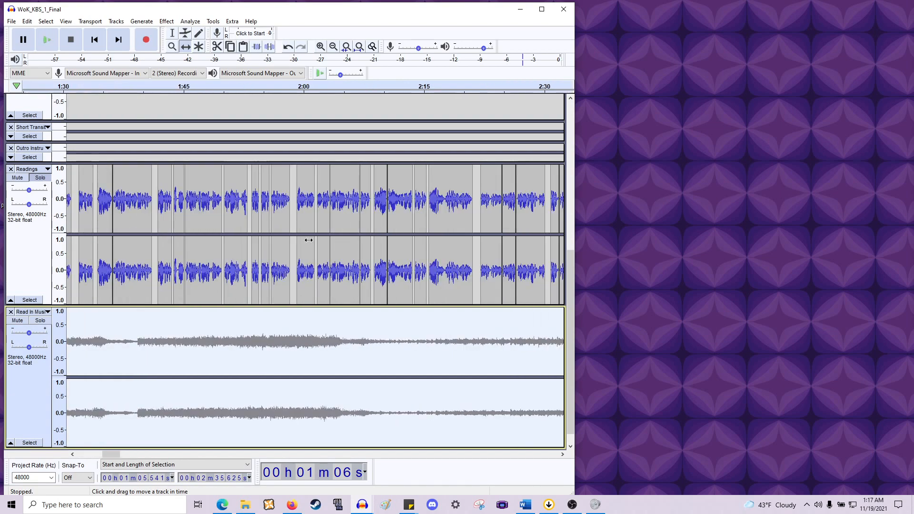
{"action": "scroll", "coordinate": [308, 240], "scroll_direction": "down", "scroll_amount": 1}
{"action": "scroll", "coordinate": [309, 240], "scroll_direction": "left", "scroll_amount": 4}
{"action": "scroll", "coordinate": [308, 240], "scroll_direction": "down", "scroll_amount": 1}
{"action": "scroll", "coordinate": [309, 240], "scroll_direction": "right", "scroll_amount": 2}
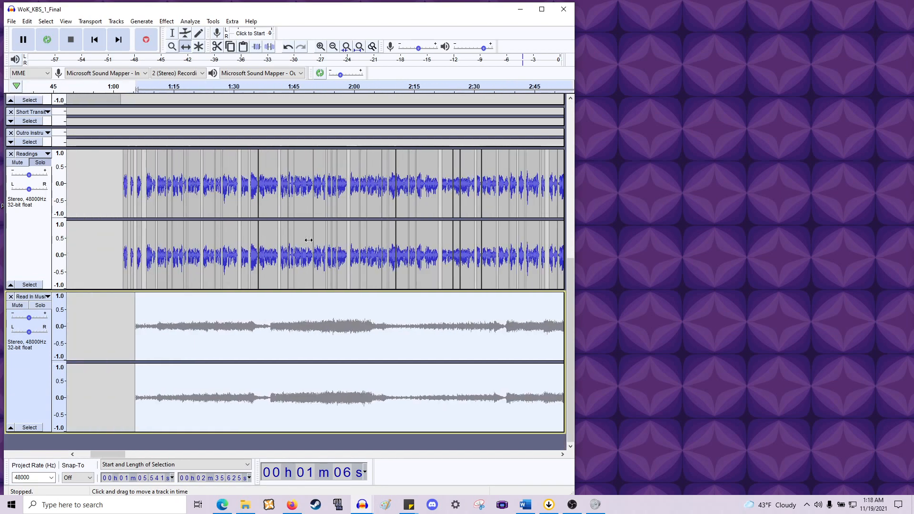
{"action": "scroll", "coordinate": [308, 240], "scroll_direction": "right", "scroll_amount": 5}
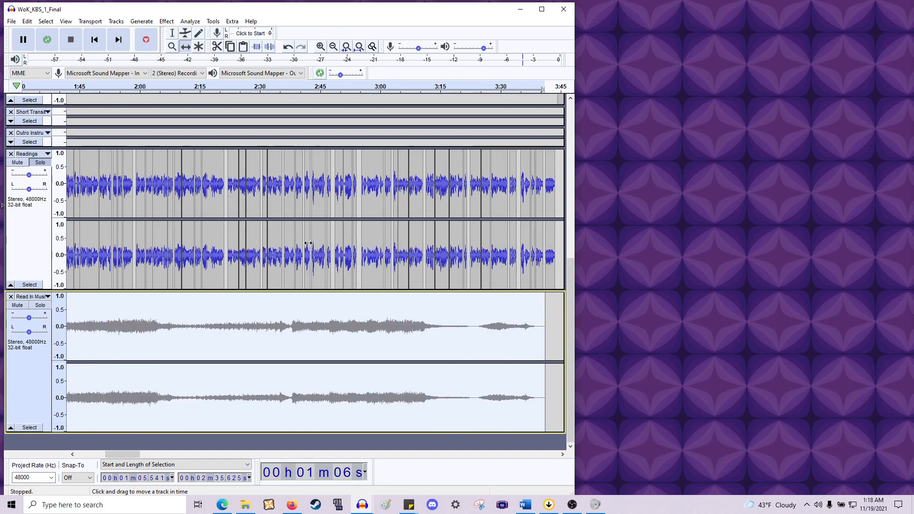
{"action": "scroll", "coordinate": [308, 244], "scroll_direction": "down", "scroll_amount": 1}
{"action": "scroll", "coordinate": [309, 243], "scroll_direction": "left", "scroll_amount": 3}
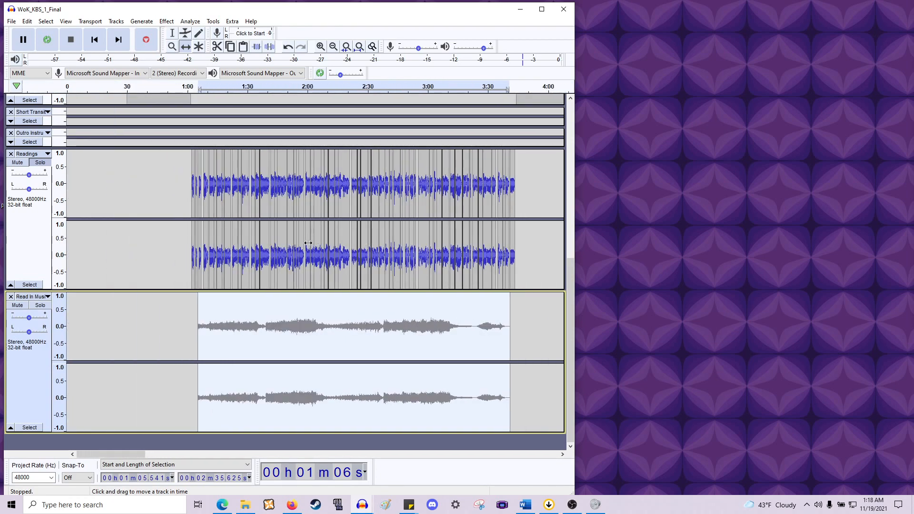
{"action": "scroll", "coordinate": [308, 244], "scroll_direction": "right", "scroll_amount": 3}
{"action": "scroll", "coordinate": [309, 243], "scroll_direction": "left", "scroll_amount": 3}
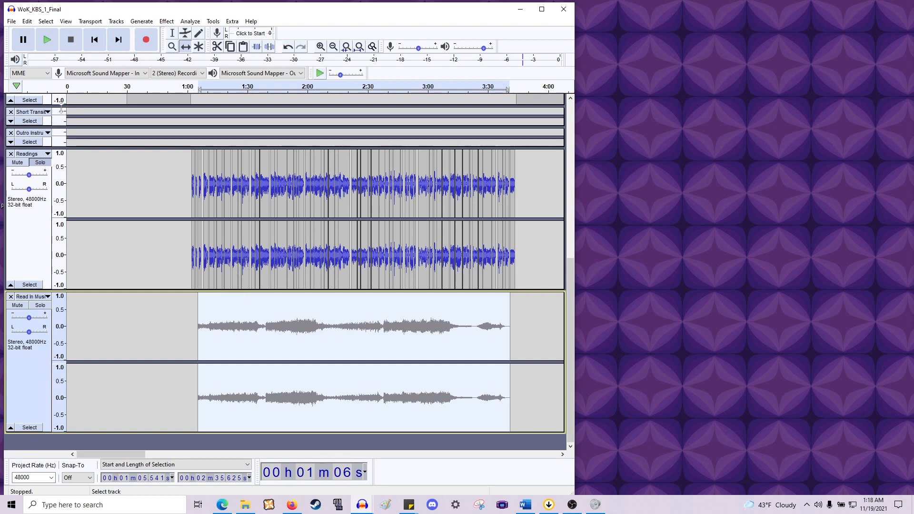
- Maximize the WoK_KBS_1_Final project window
{"action": "left_click", "coordinate": [542, 10]}
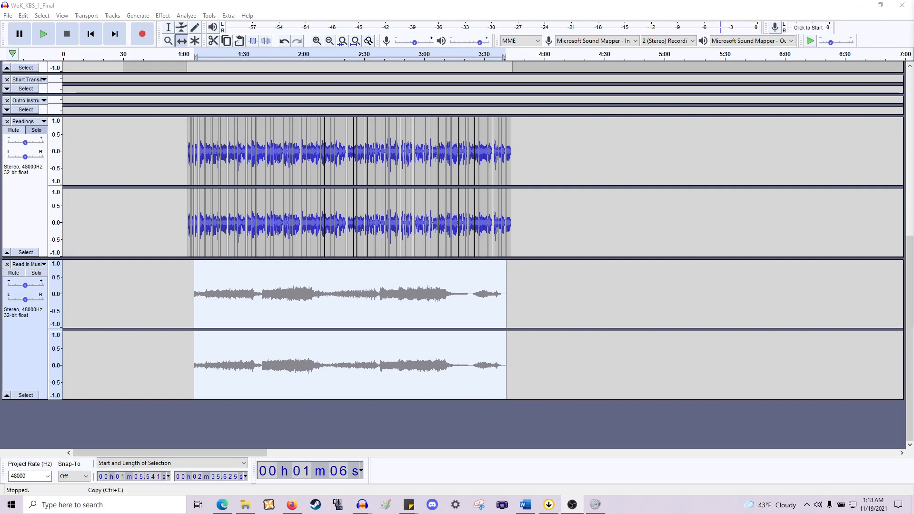
{"action": "left_click", "coordinate": [257, 2]}
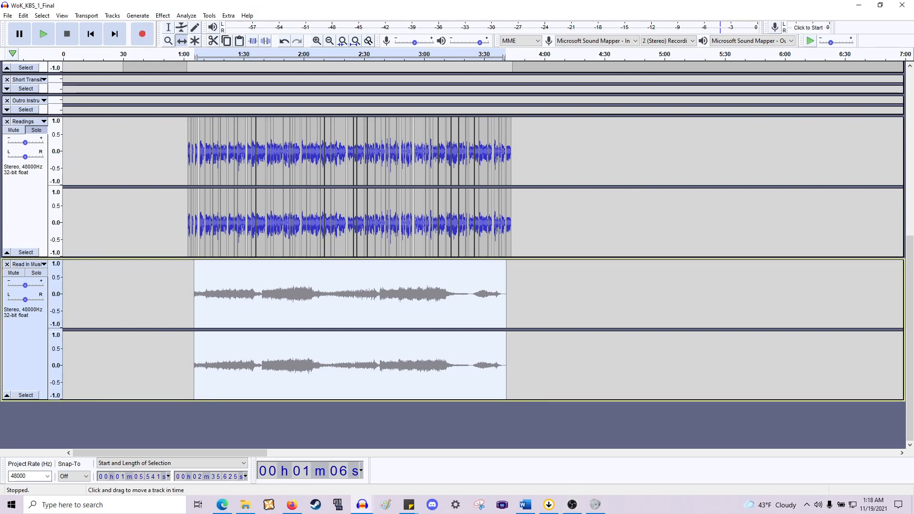